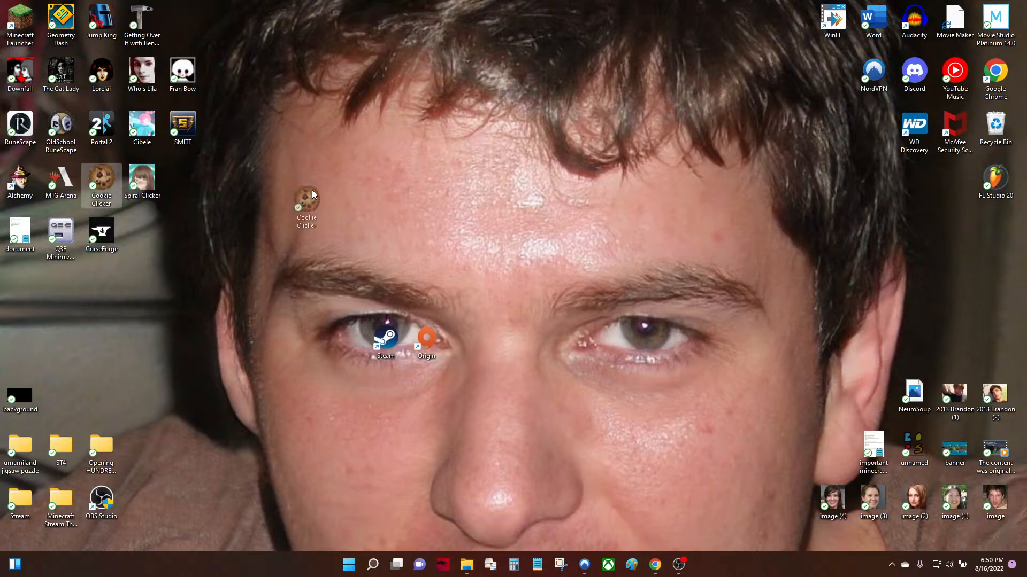
left_click_drag(142, 179, 307, 188)
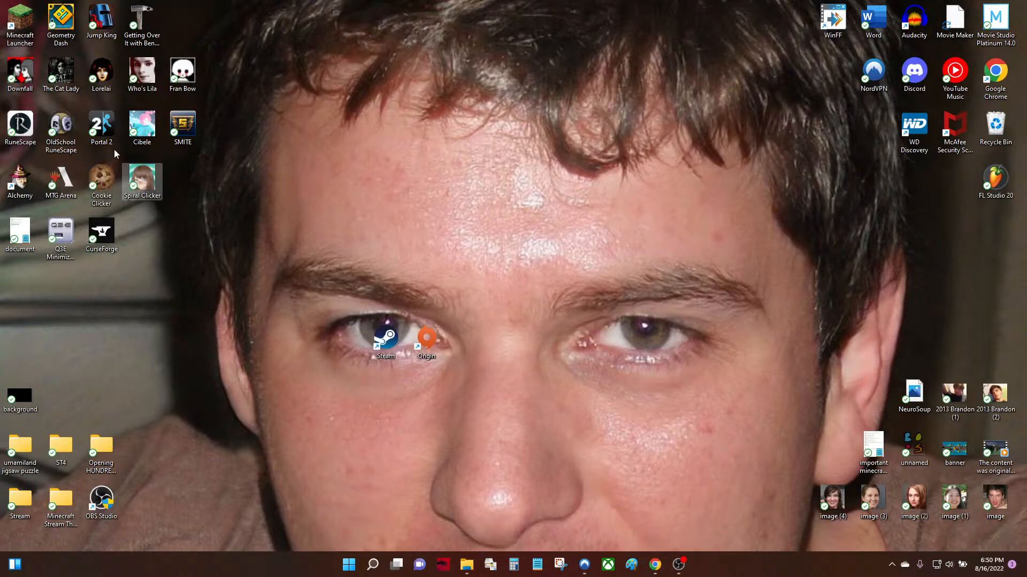
left_click_drag(5, 185, 412, 186)
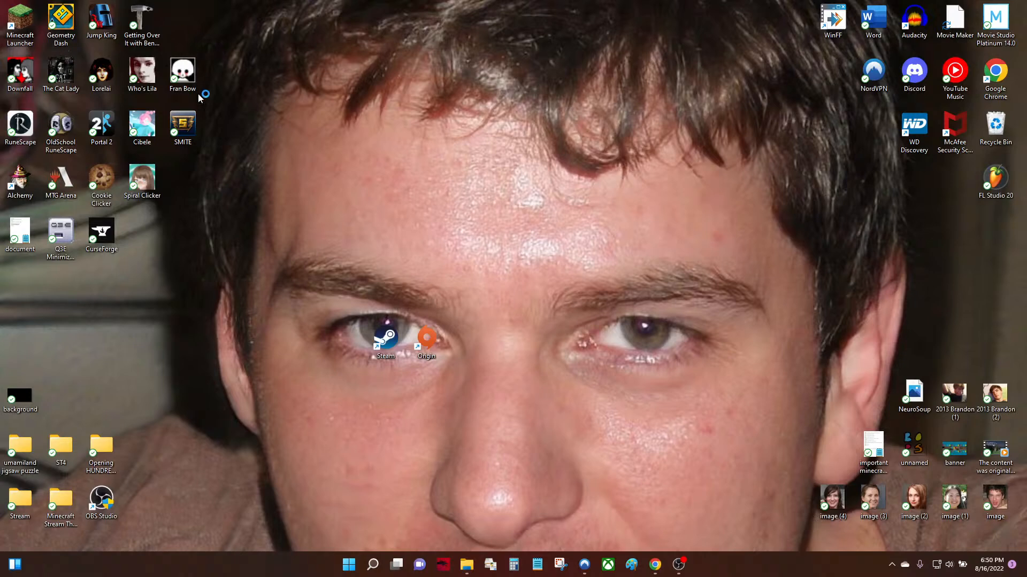
left_click_drag(314, 213, 1, 1)
left_click_drag(32, 33, 995, 198)
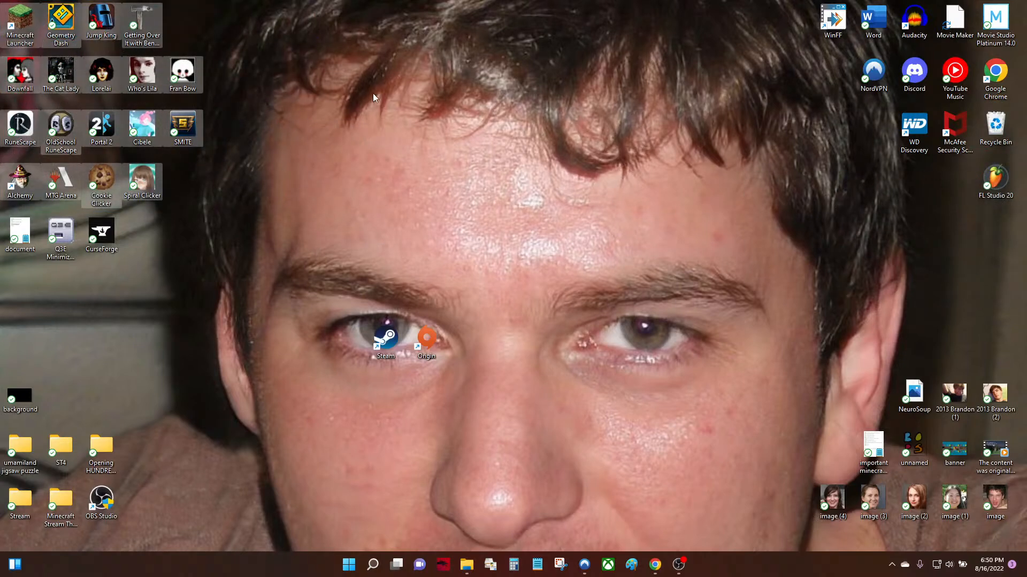
left_click(503, 421)
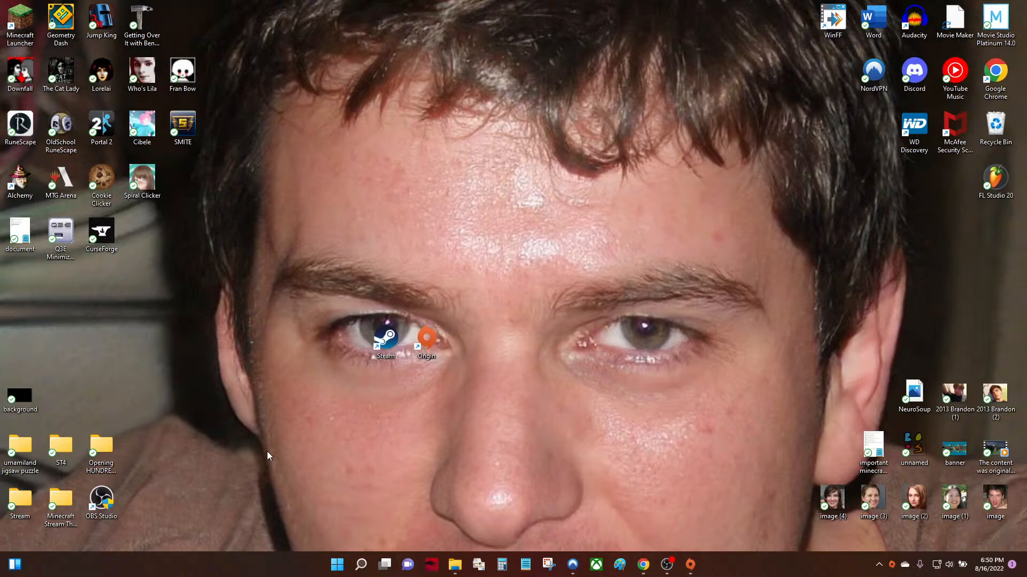
Move the Origin desktop shortcut onto the wallpaper's other eye and open the "Opening HUNDREDS of 2022 GARBAGE PAIL KIDS" folder
mouse_move(426, 336)
left_mouse_down()
mouse_move(60, 298)
mouse_move(368, 334)
mouse_move(504, 329)
mouse_move(433, 348)
left_mouse_up()
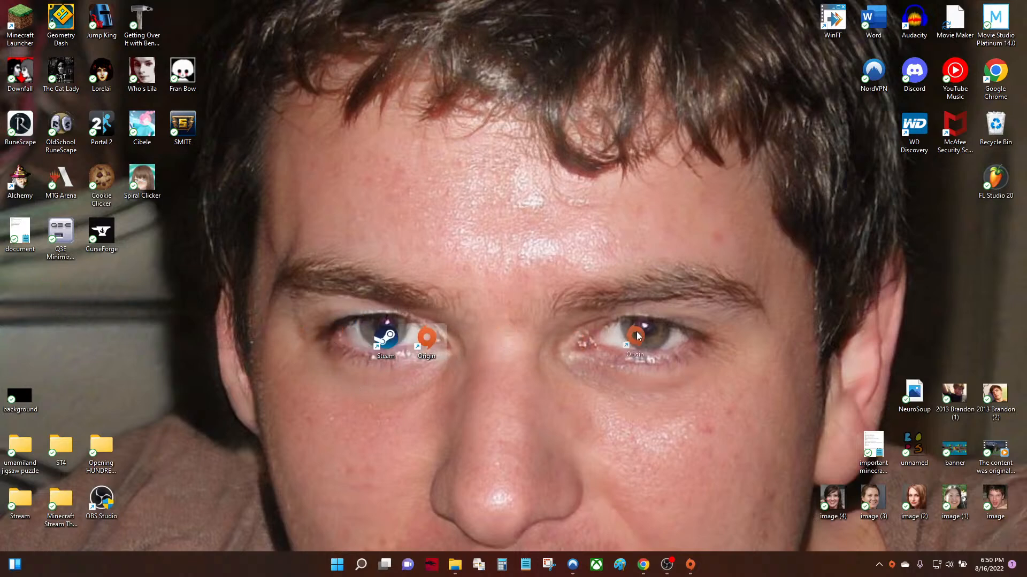
left_click(101, 448)
key("Return")
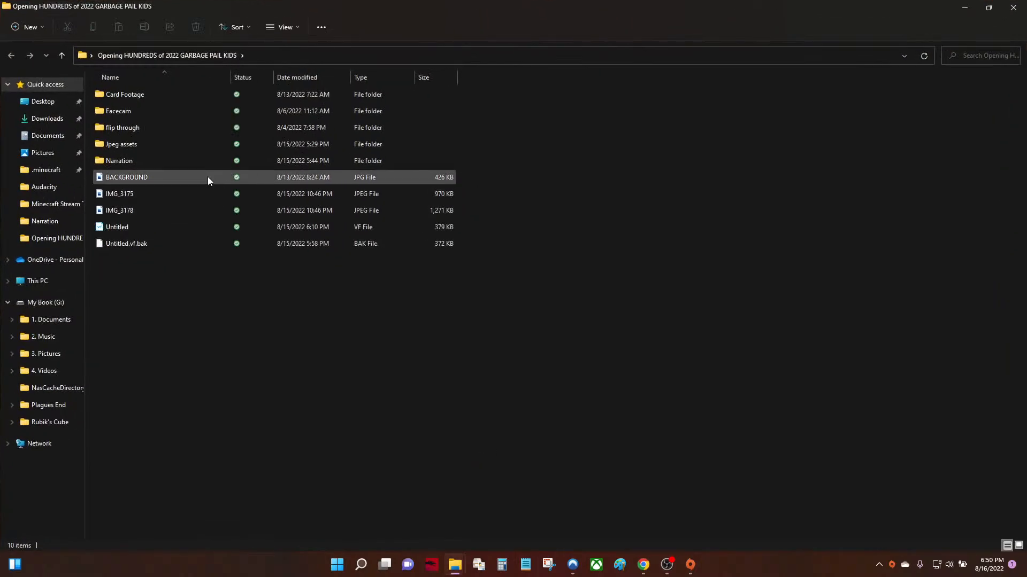
left_click_drag(354, 411, 288, 350)
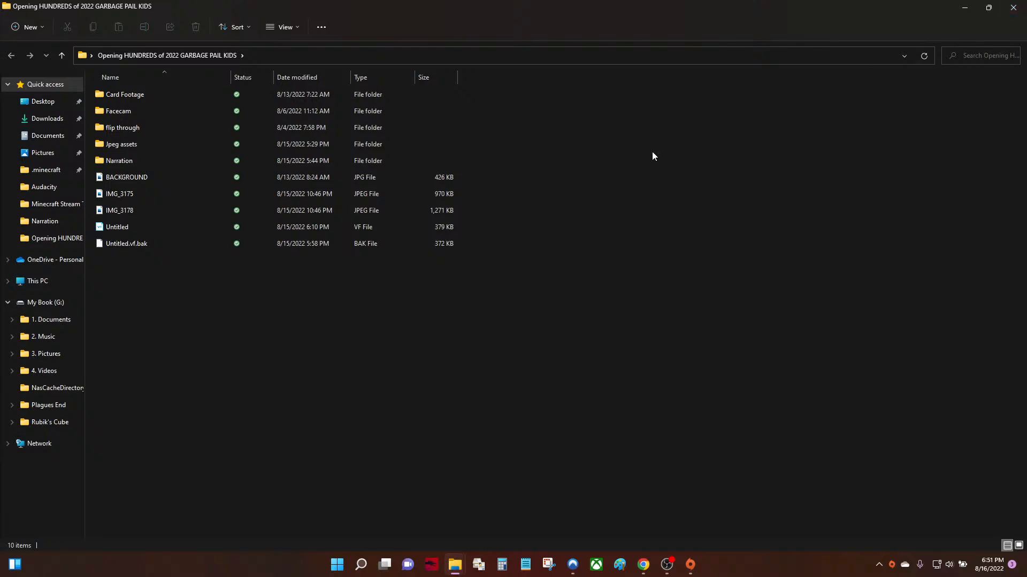
left_click(268, 99)
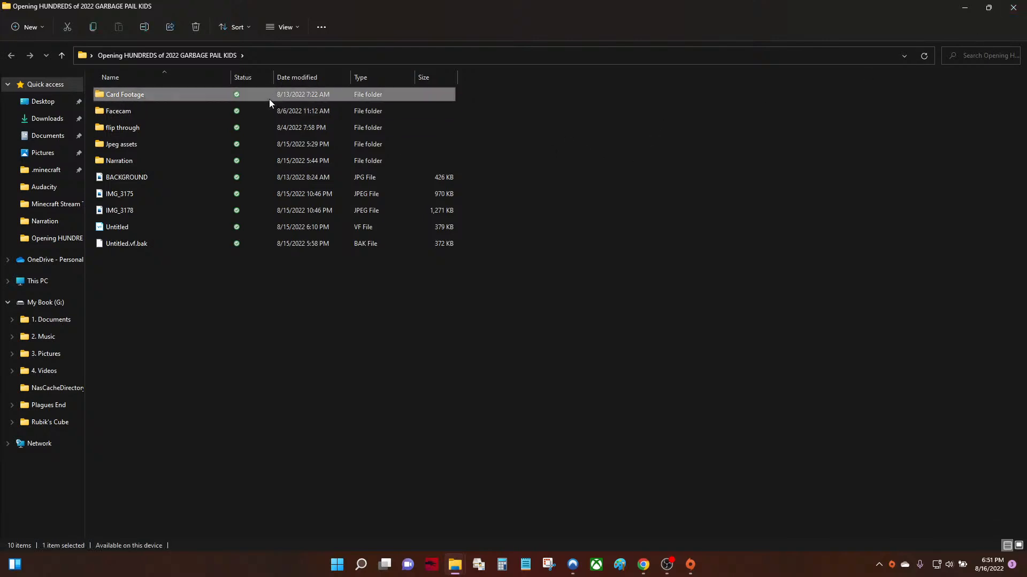
left_click(245, 116)
left_click(228, 129)
left_click(215, 145)
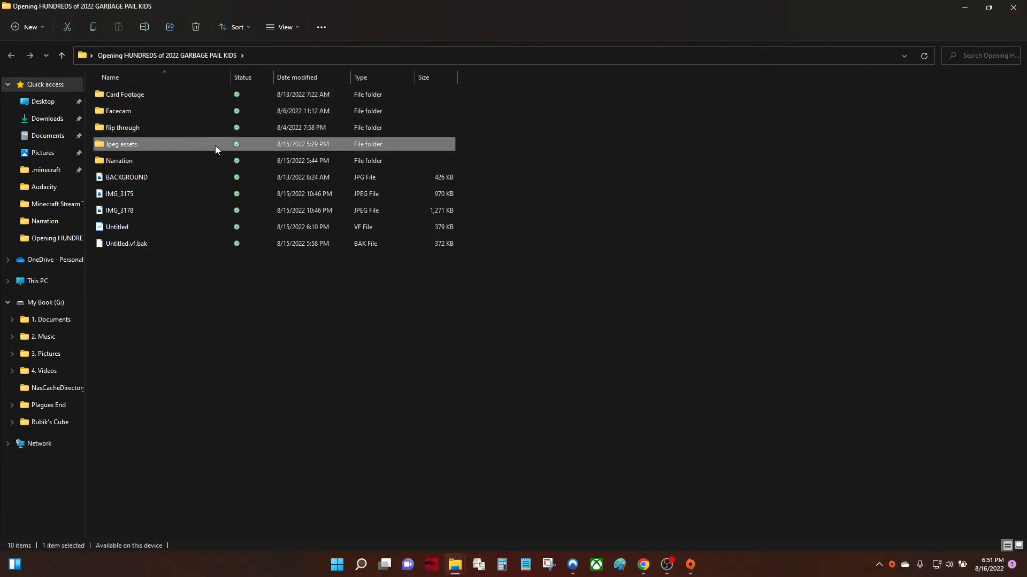
left_click(201, 160)
left_click(597, 224)
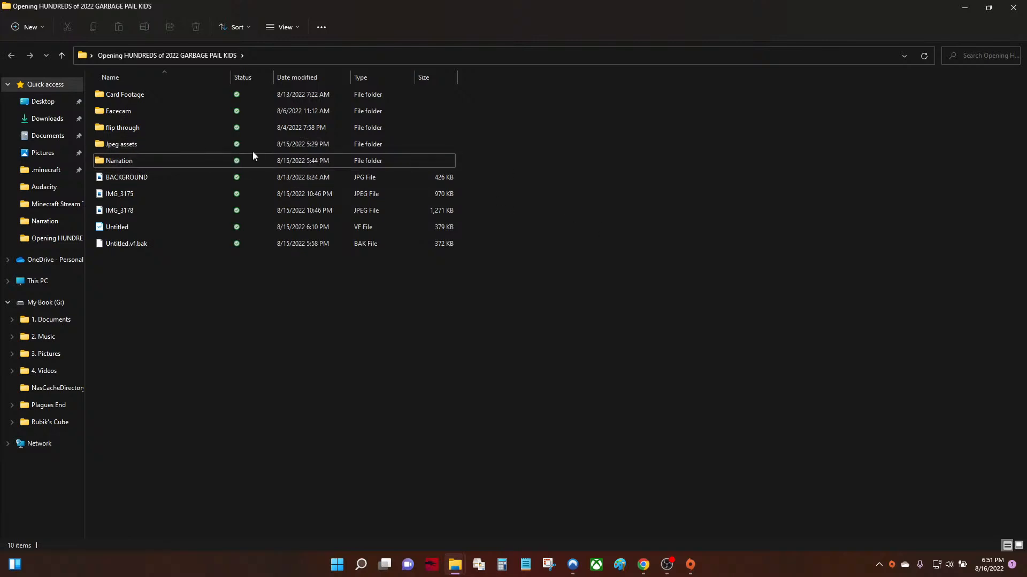
Look through the contents of the Narration, Jpeg assets, flip through and Facecam folders
double_click(265, 159)
left_click_drag(280, 240, 222, 14)
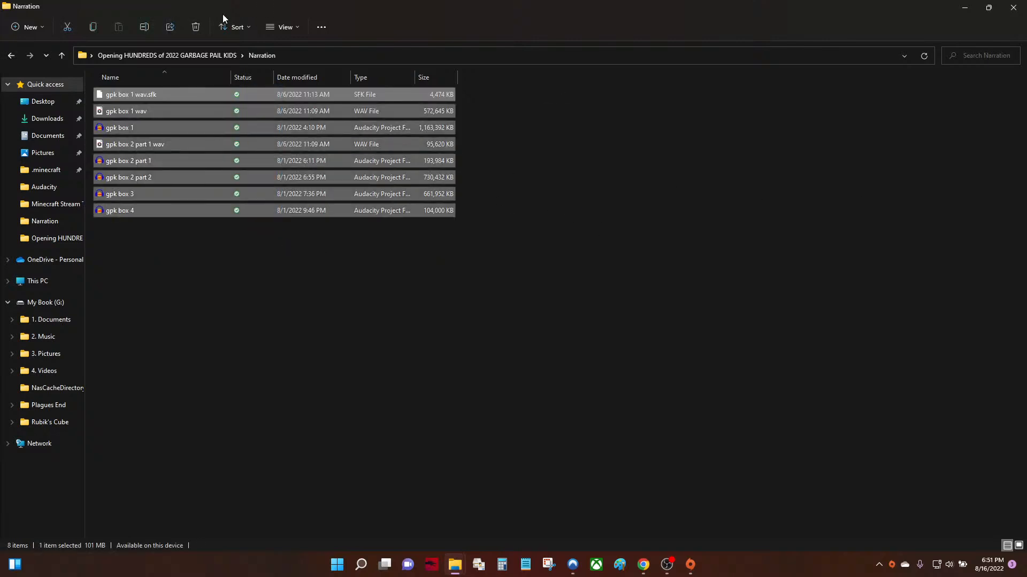
left_click(212, 55)
double_click(144, 141)
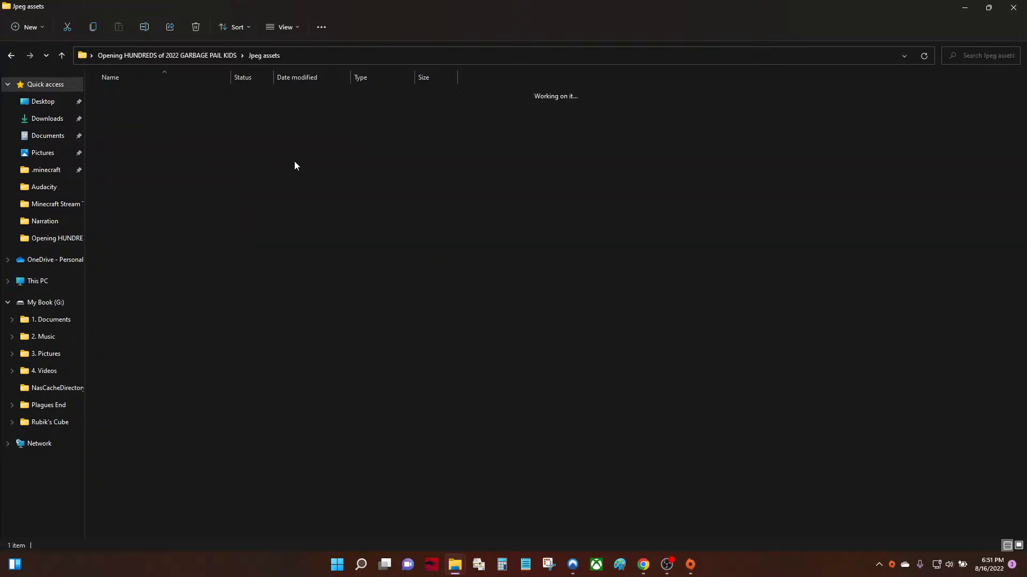
left_click(161, 55)
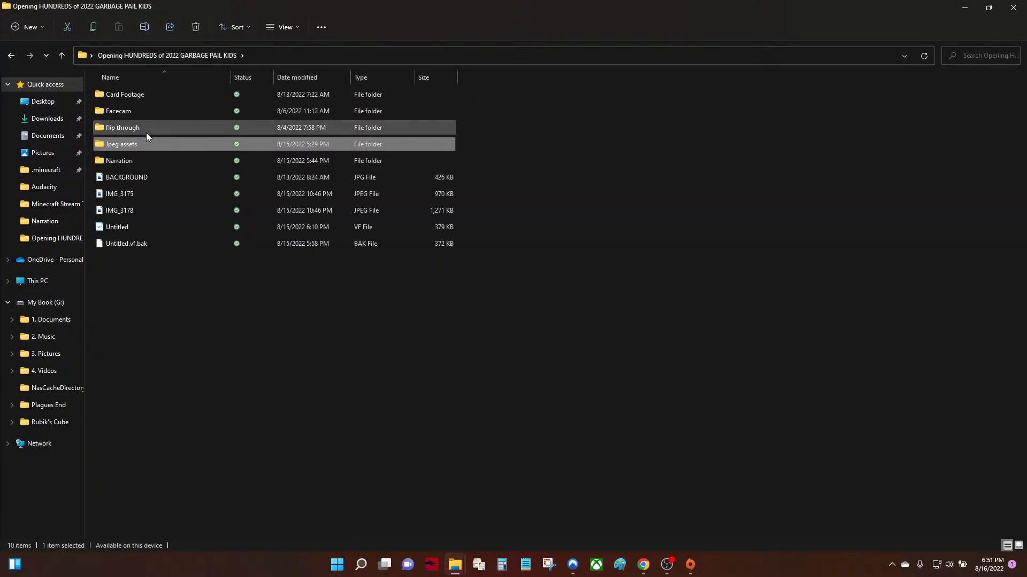
double_click(146, 131)
left_click(160, 54)
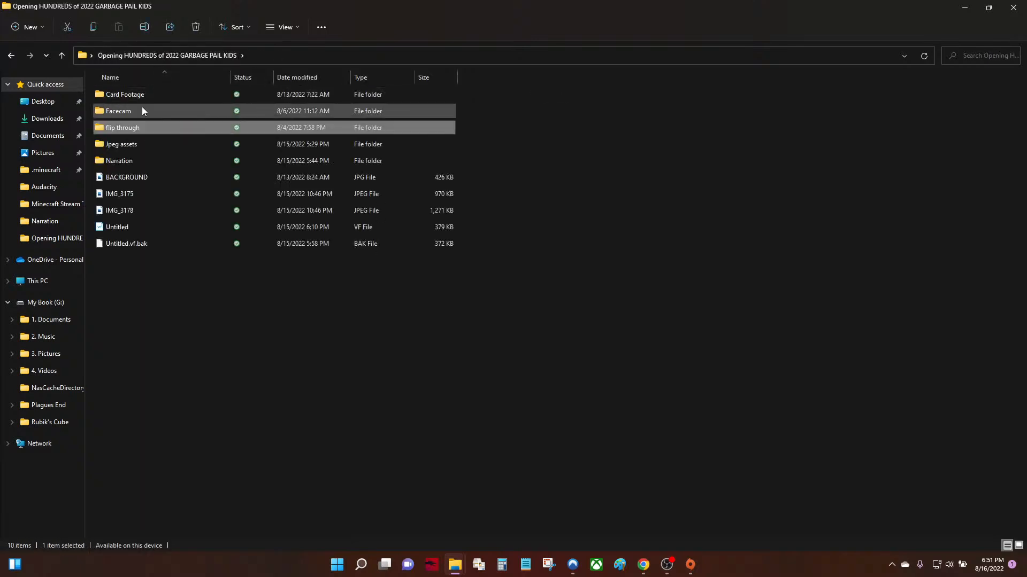
double_click(143, 110)
left_click(163, 55)
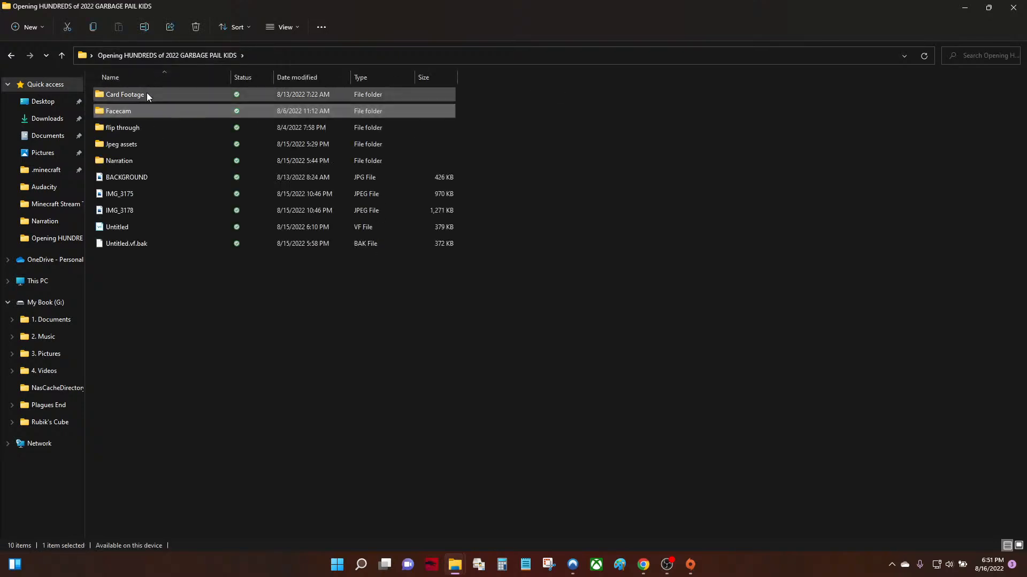
left_click(146, 92)
left_click_drag(165, 383, 185, 101)
left_click(698, 419)
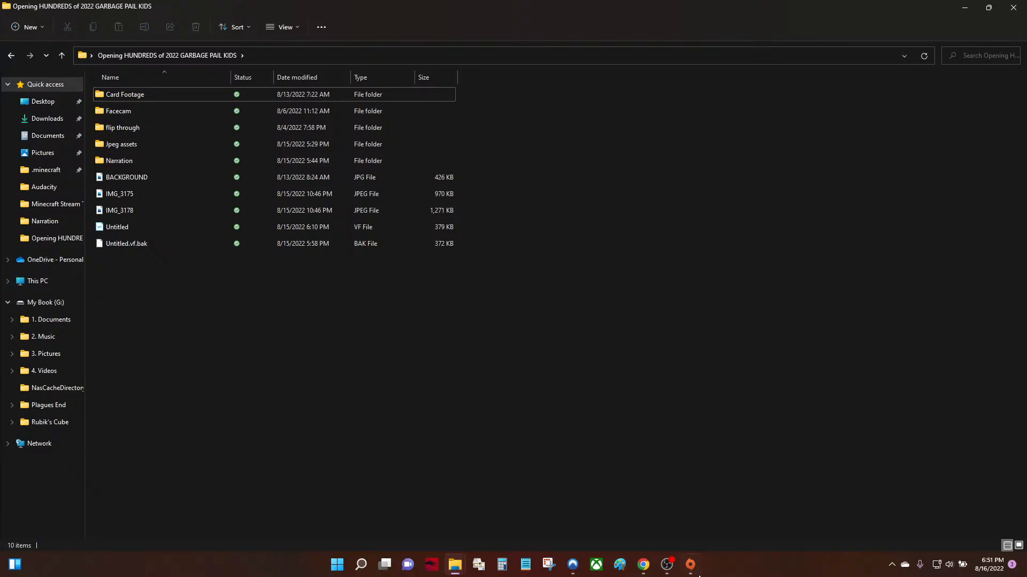
Close Origin and open the Untitled VF project file from the Garbage Pail Kids folder in Movie Studio
left_click(689, 571)
left_click(636, 118)
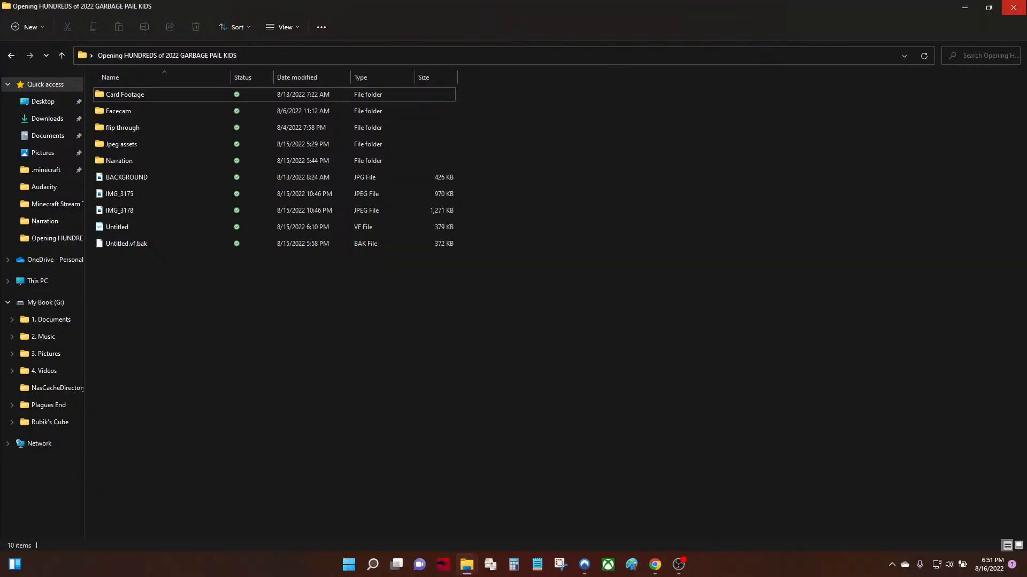
left_click(114, 227)
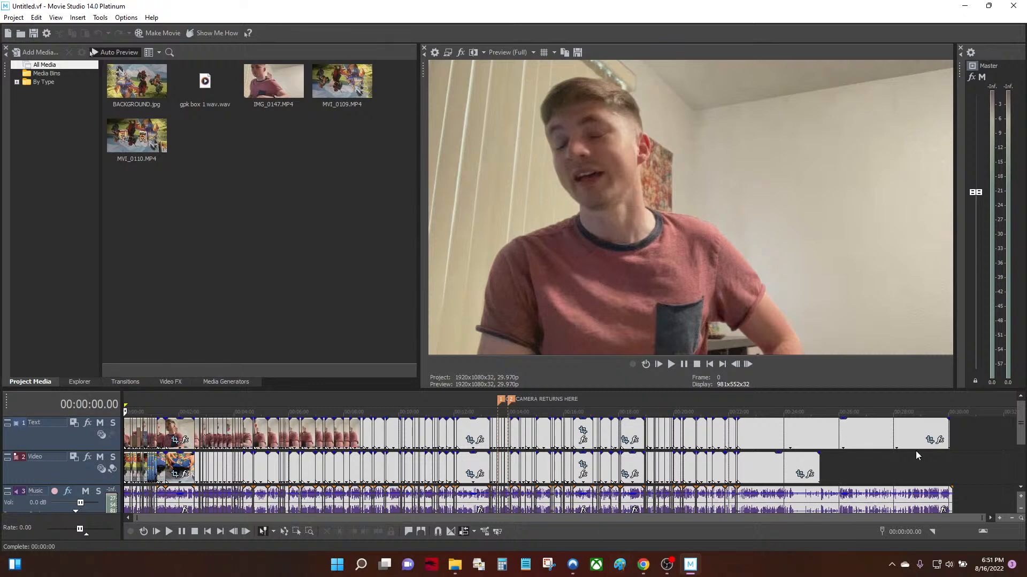
Examine the Untitled project's timeline, including the start of the last facecam clip and the end of the tracks
left_click(950, 466)
scroll(951, 466, "up", 10)
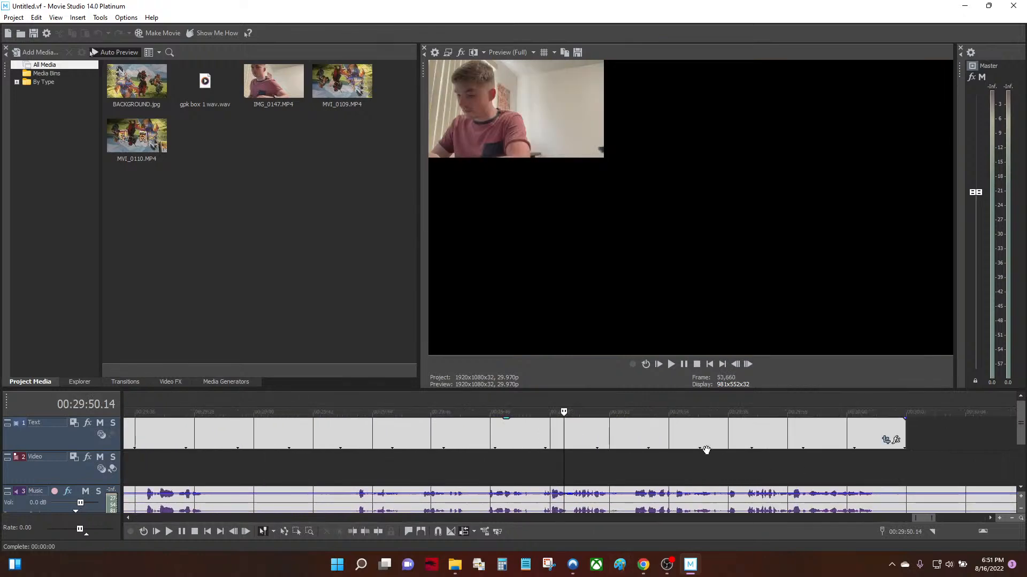
scroll(873, 464, "down", 10)
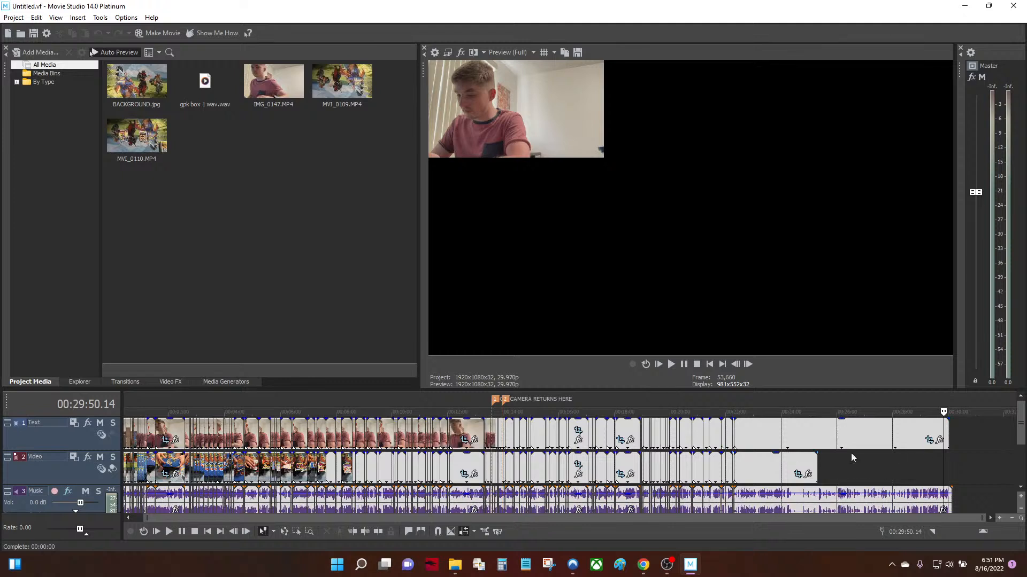
scroll(823, 452, "down", 1)
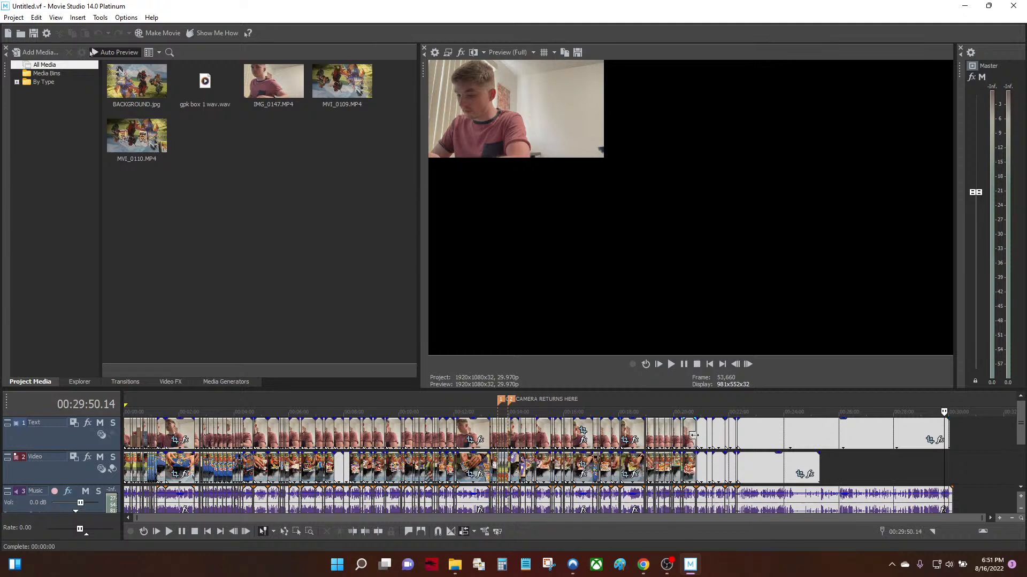
left_click(734, 434)
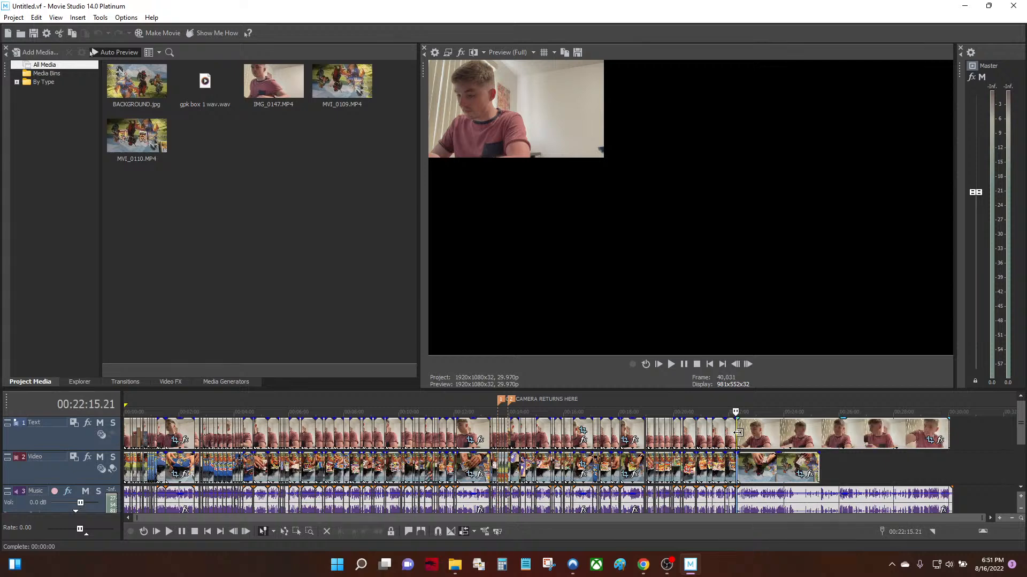
scroll(736, 436, "up", 3)
scroll(650, 444, "down", 3)
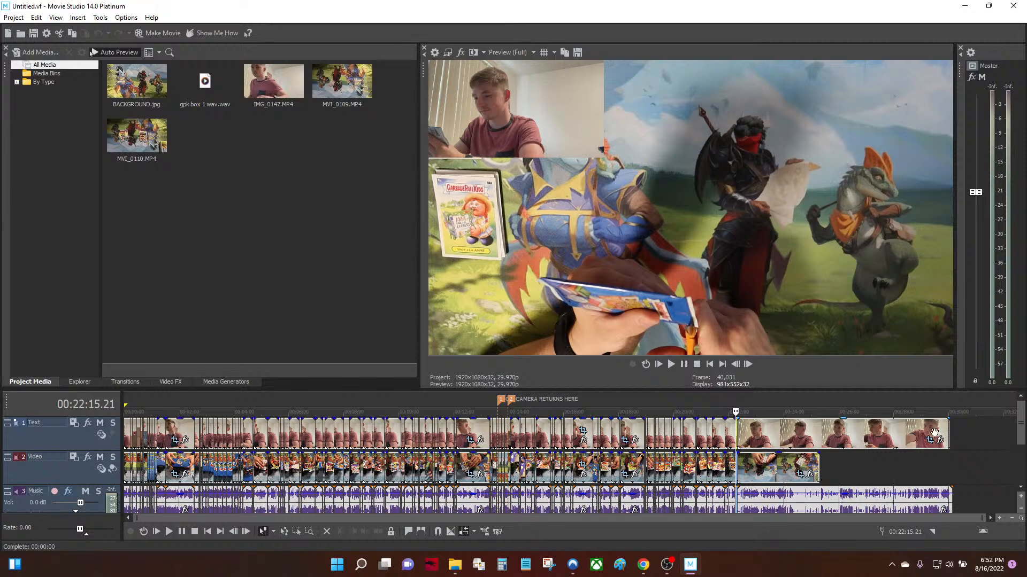
left_click(959, 434)
left_click(950, 439)
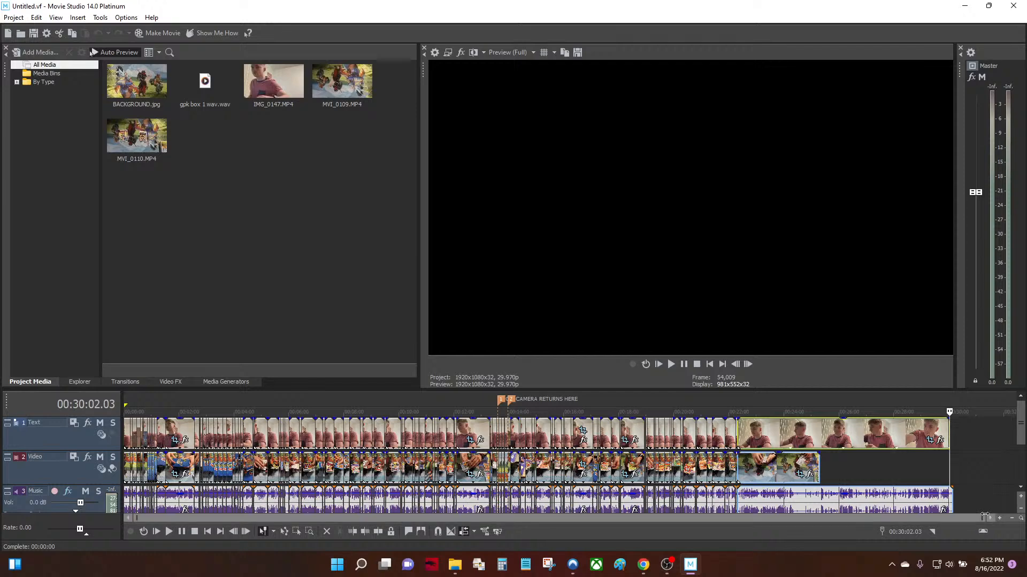
mouse_move(983, 518)
left_mouse_down()
mouse_move(952, 518)
mouse_move(984, 518)
left_mouse_up()
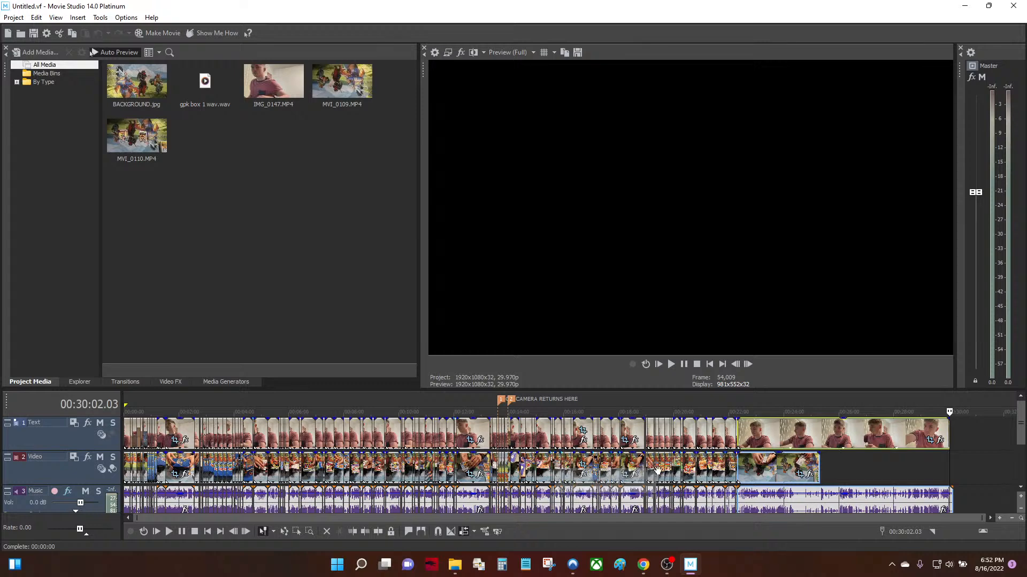
Switch to OBS Studio, mute and unmute the Mic/Aux channel, and return to the desktop
left_click(964, 6)
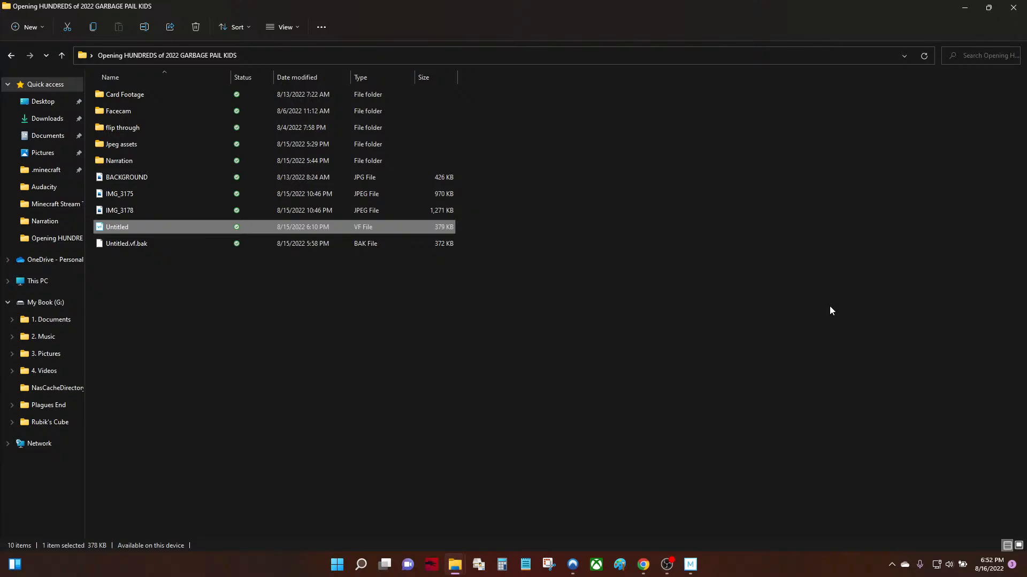
left_click(666, 565)
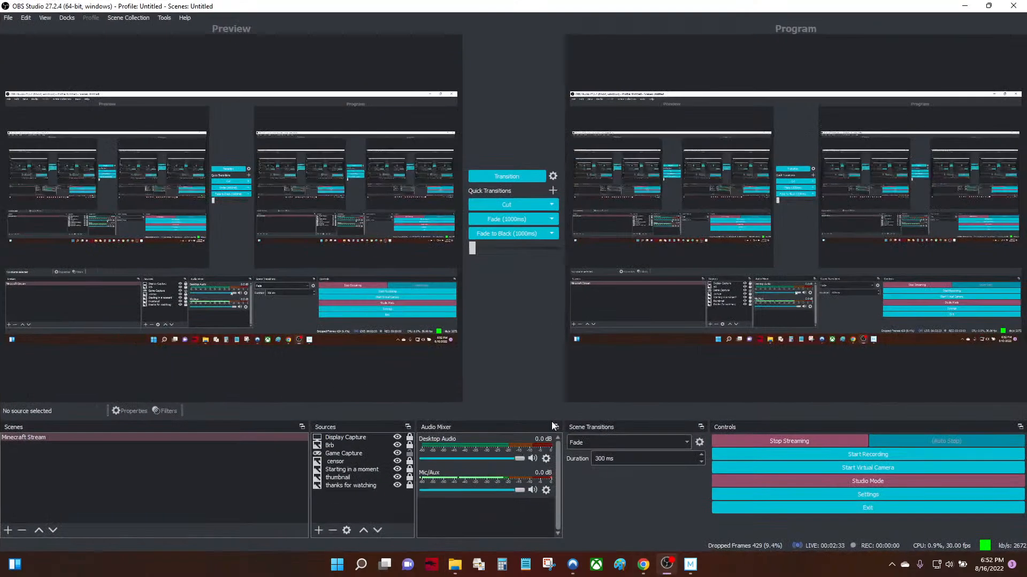
left_click(533, 490)
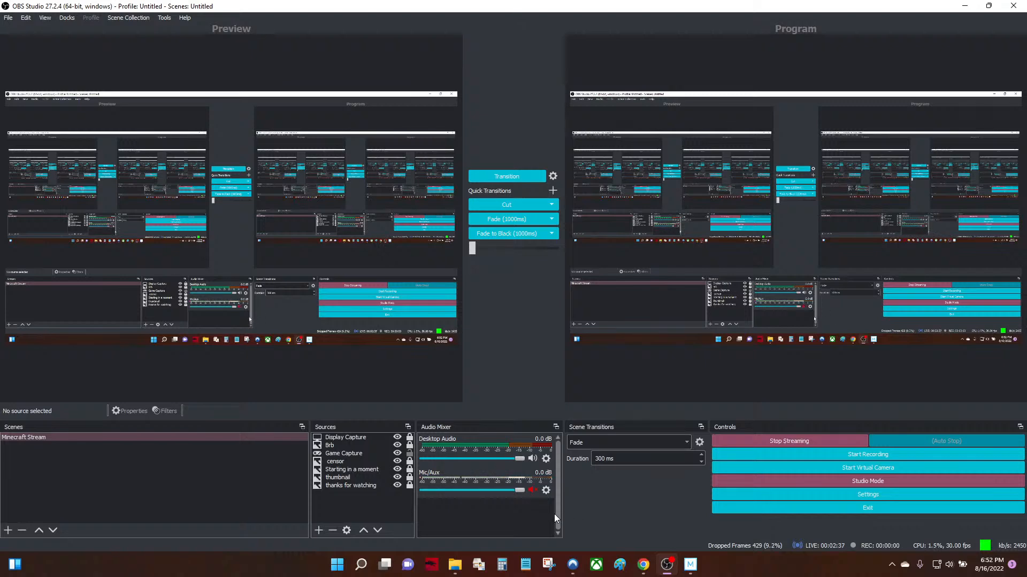
left_click(532, 489)
key("super+d")
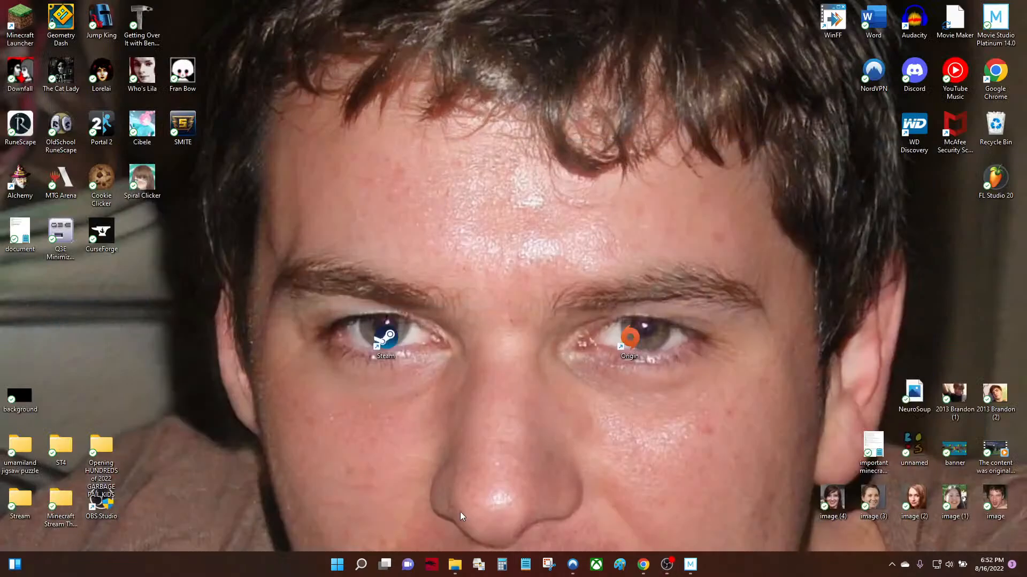
Switch back to Movie Studio and examine the last facecam clip and the gap after the card footage
left_click(690, 565)
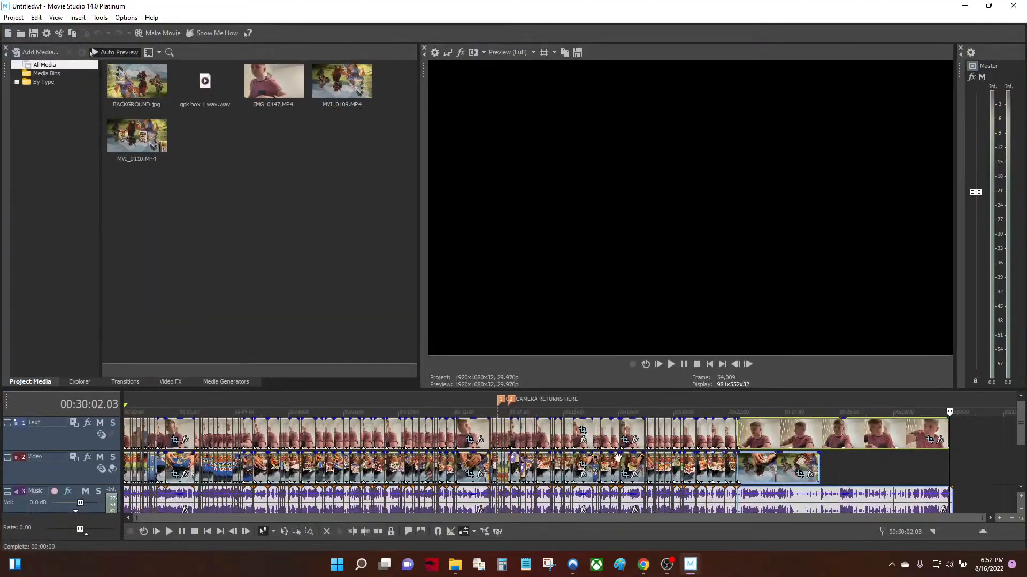
left_click(861, 467)
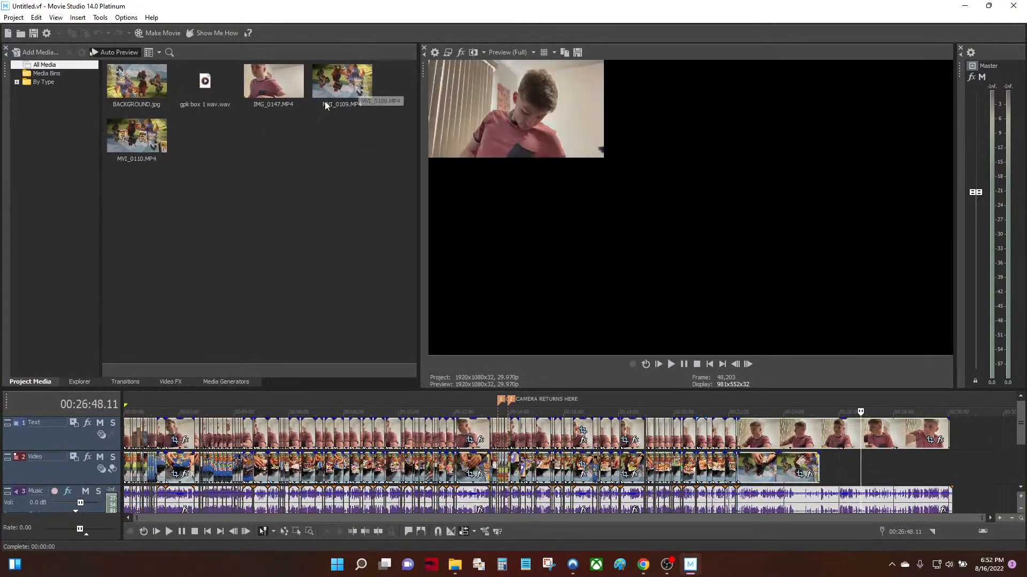
left_click(773, 433)
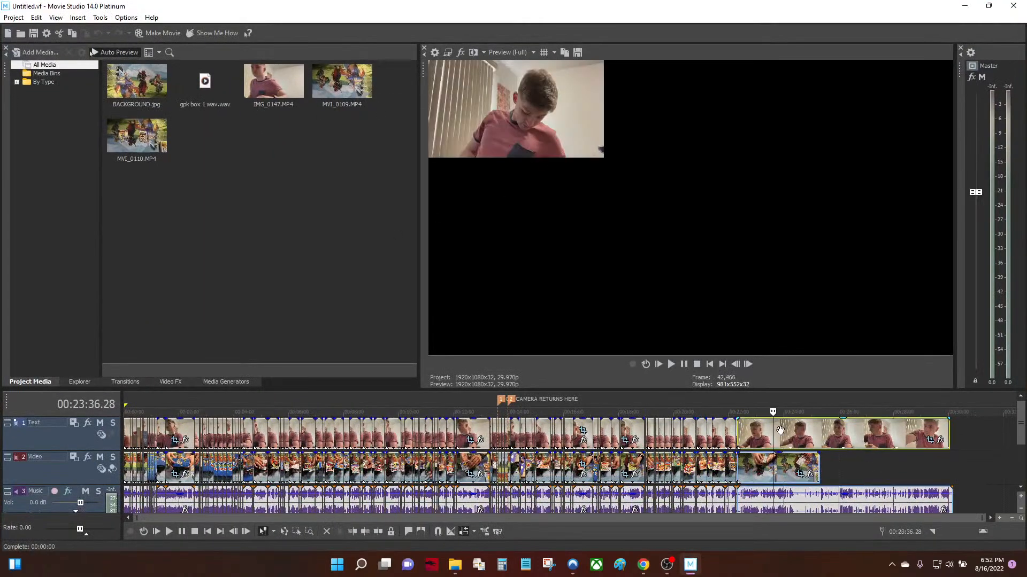
left_click(335, 164)
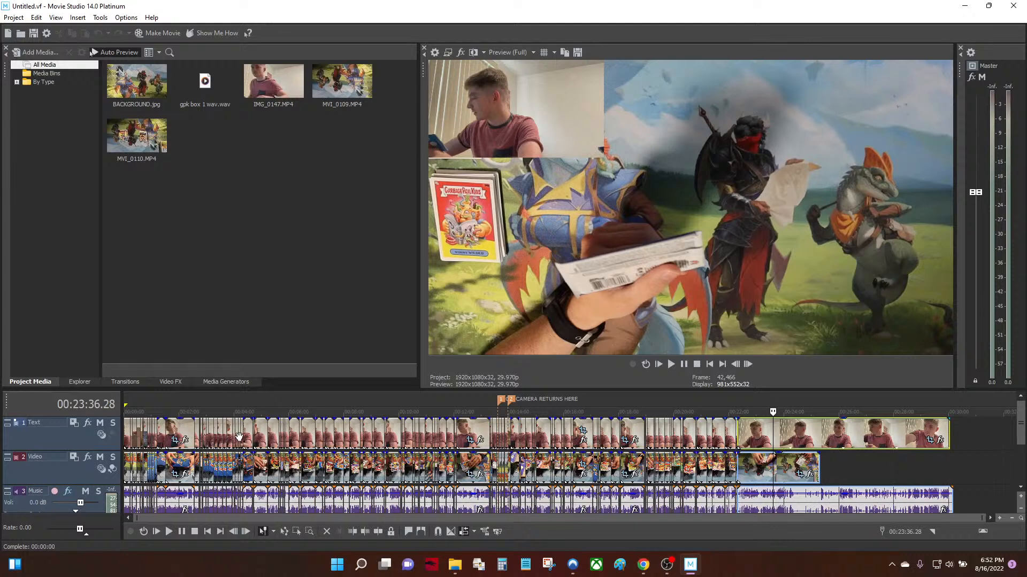
Create a new empty 1920x1080 project in place of the open Garbage Pail Kids project
left_click(14, 17)
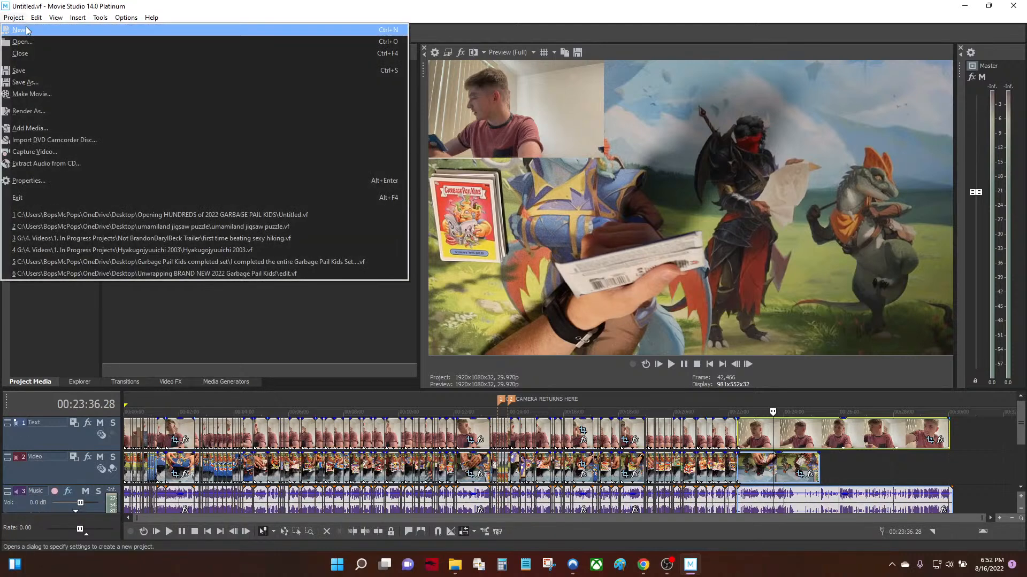
left_click(24, 35)
left_click(489, 359)
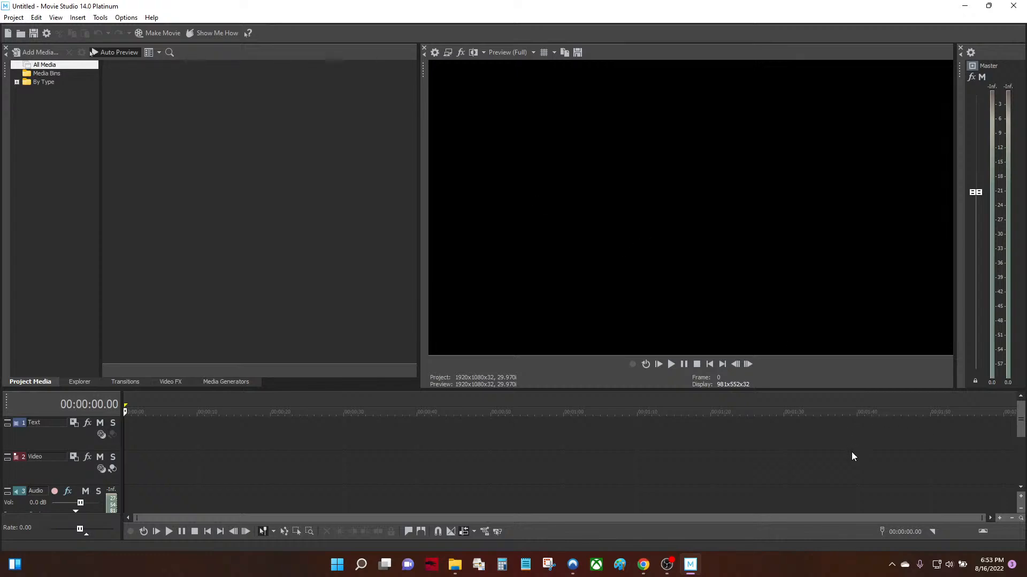
Minimize Movie Studio and open Paint, bringing the far corner of the blank canvas into view
left_click(690, 564)
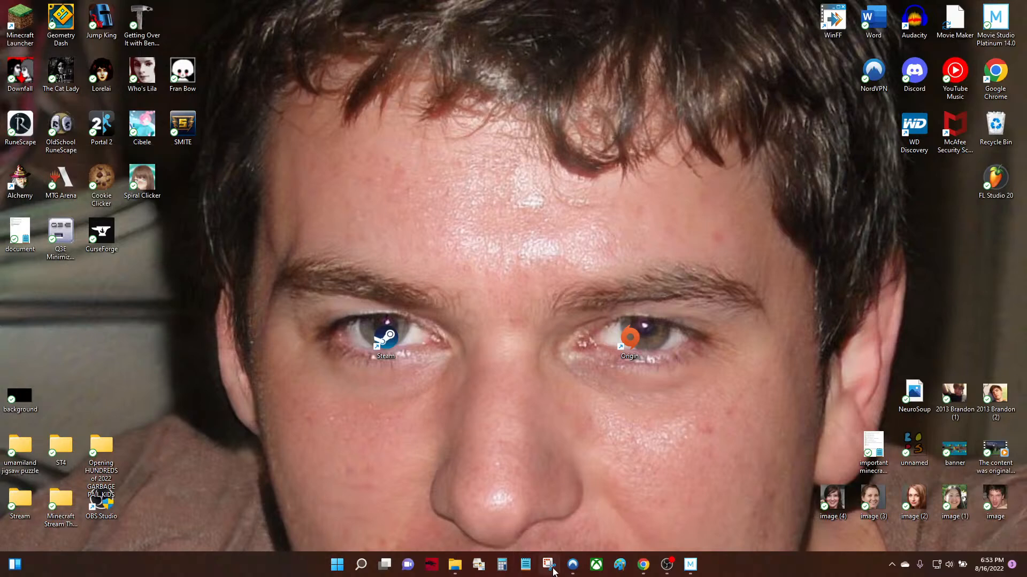
left_click(620, 565)
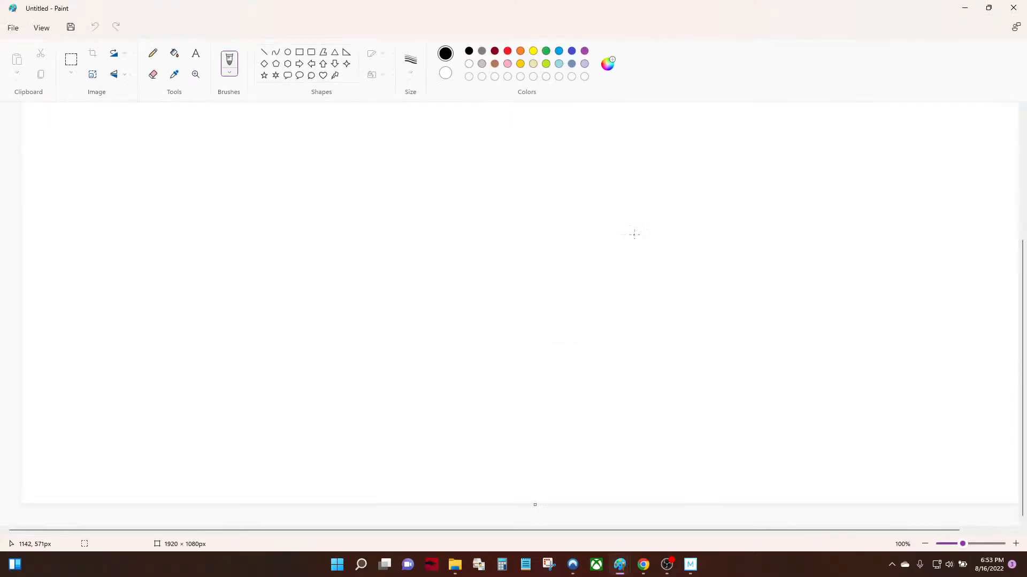
left_click_drag(657, 527, 801, 534)
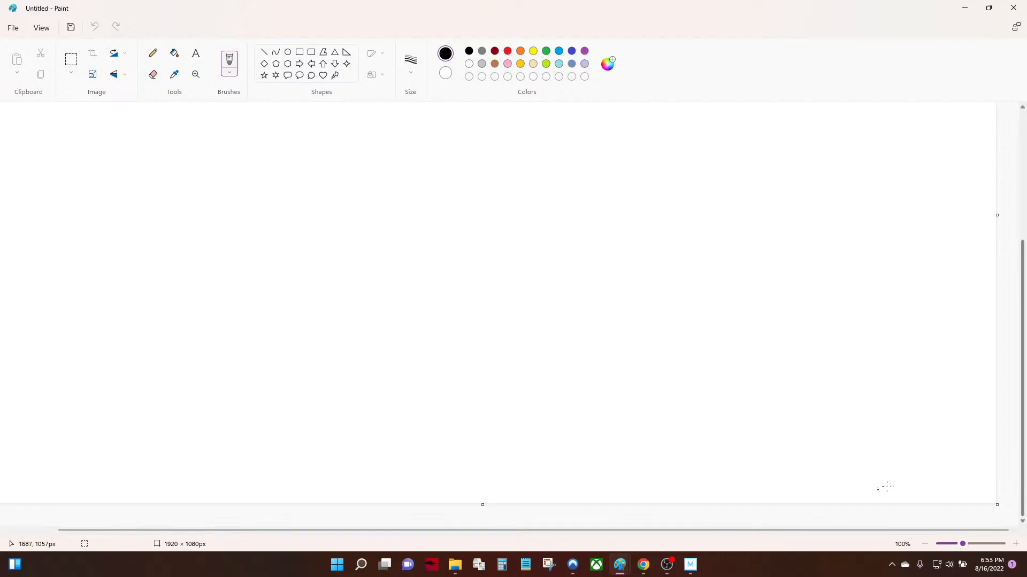
Switch to Chrome, open the BopsMcPops channel through its Linktree page, decline the subscription and browse its videos
left_click(644, 566)
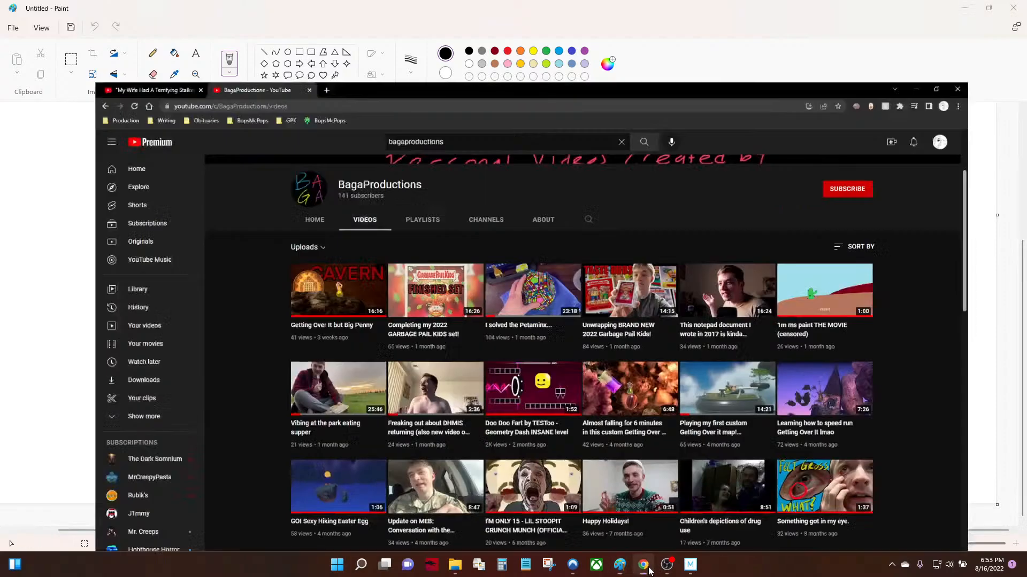
scroll(563, 148, "up", 3)
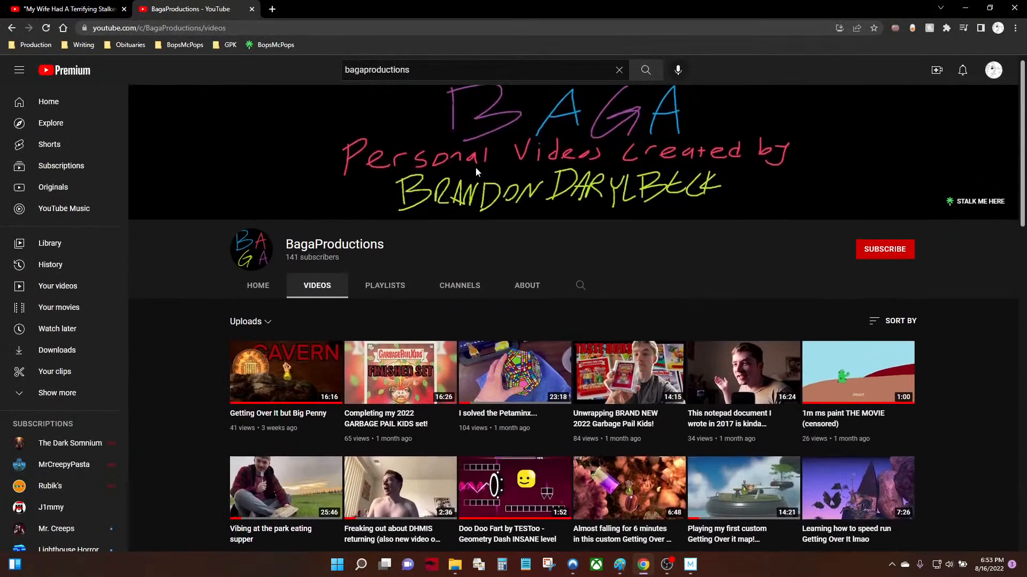
left_click(272, 46)
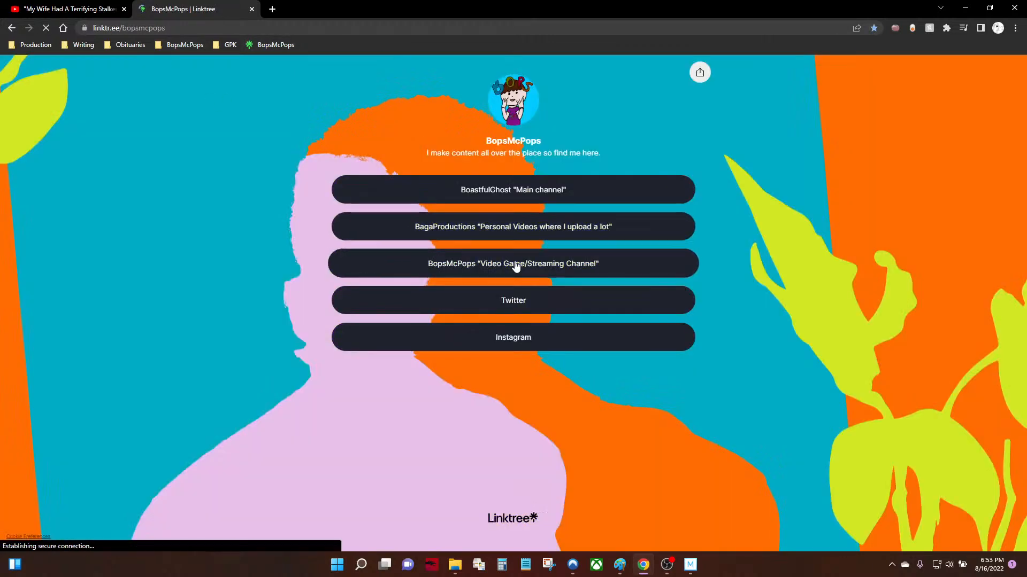
left_click(516, 266)
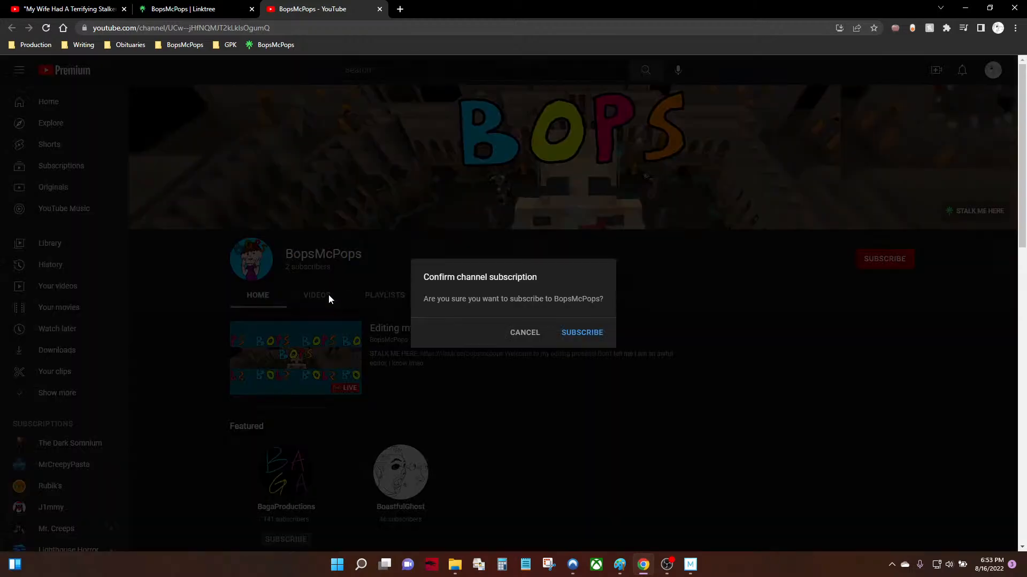
left_click(547, 332)
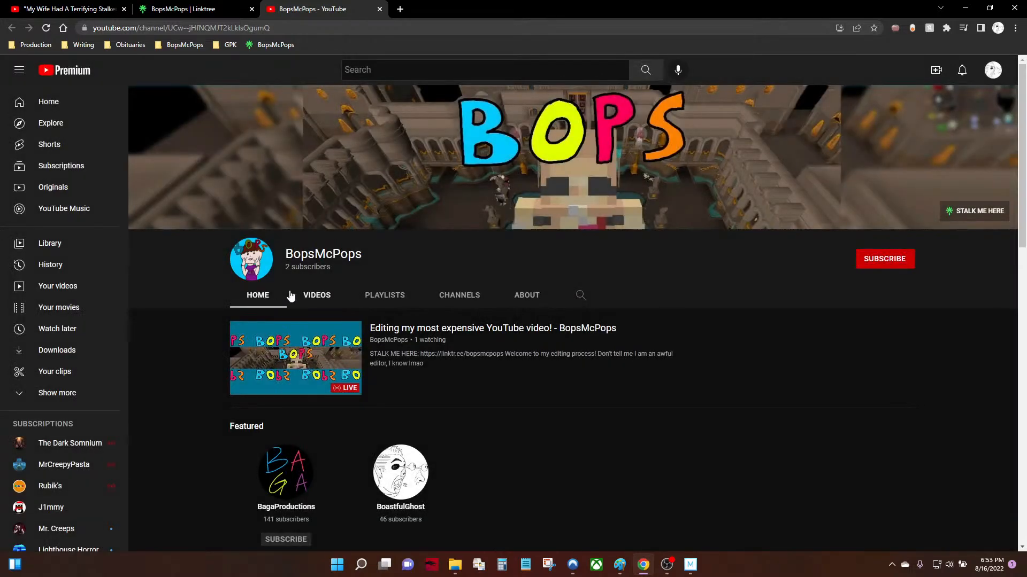
left_click(319, 299)
scroll(546, 321, "down", 3)
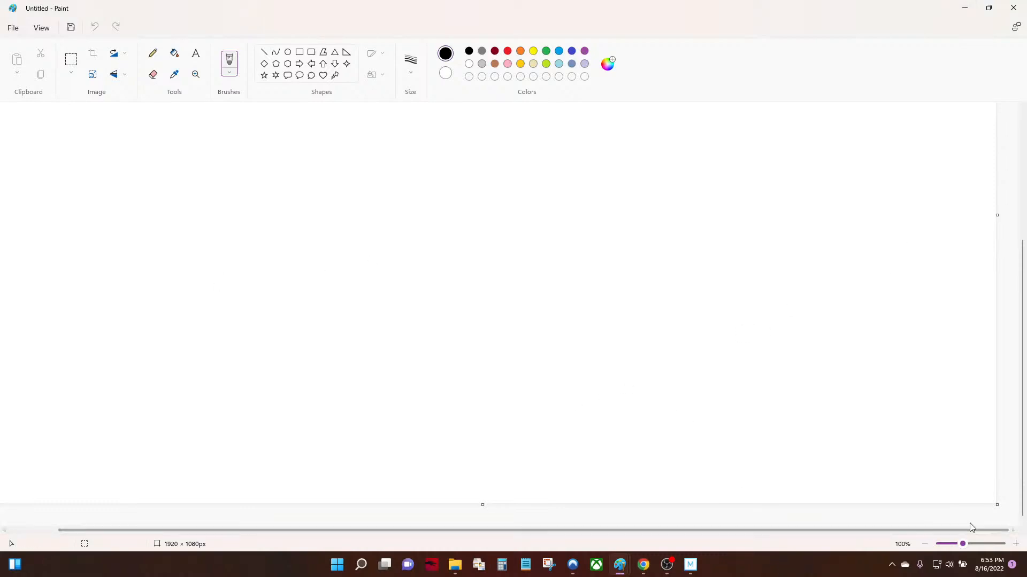
Return to Paint and check the canvas width and height in the image properties
left_click(43, 28)
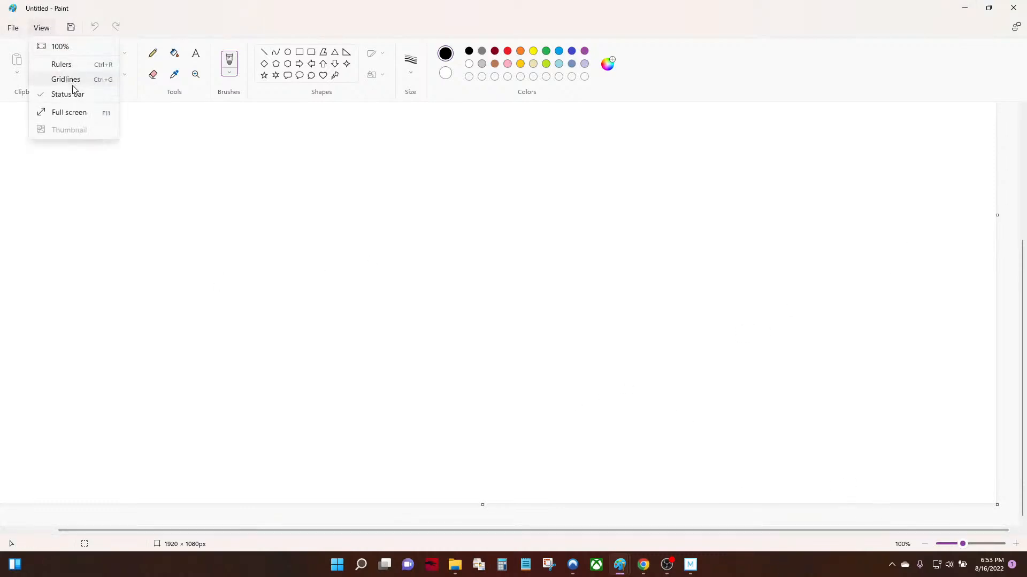
left_click(42, 28)
left_click(42, 28)
left_click(13, 28)
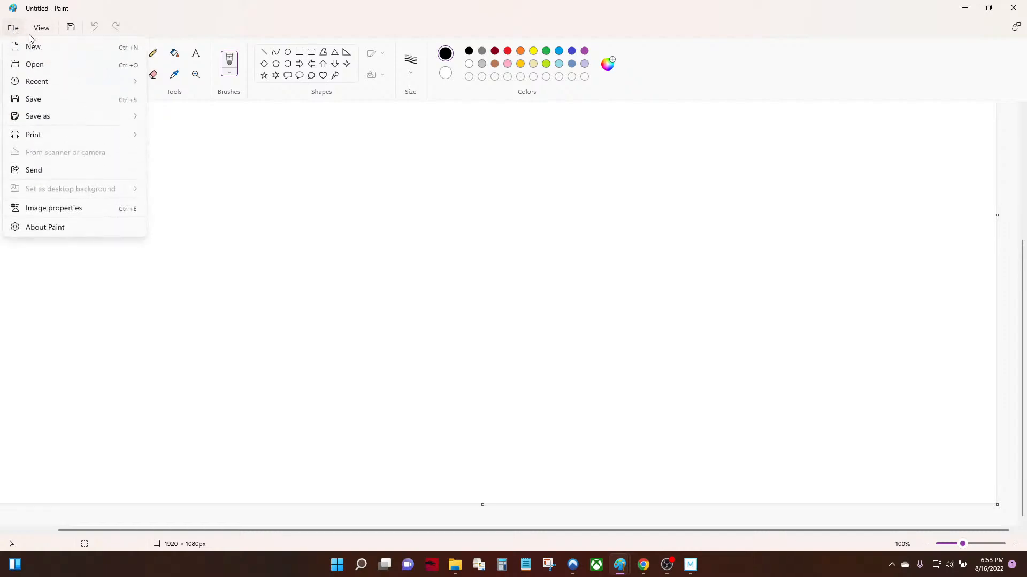
left_click(42, 28)
left_click(14, 29)
left_click(59, 207)
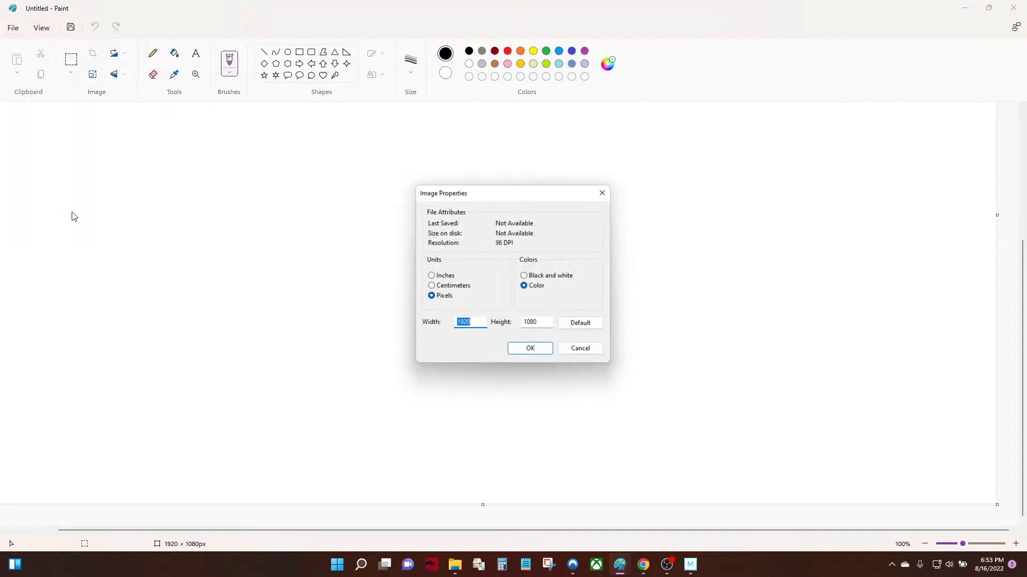
left_click(541, 351)
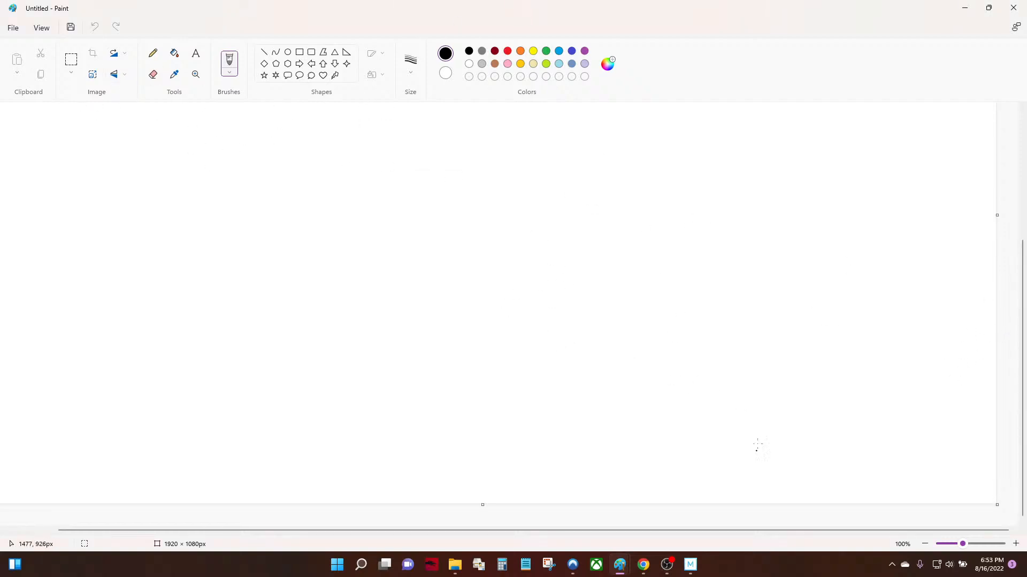
Draw a large rounded head outline with two neck lines freehand in black near the middle of the canvas
left_click_drag(557, 224, 438, 254)
key("ctrl+z")
mouse_move(487, 170)
left_mouse_down()
mouse_move(471, 178)
mouse_move(521, 235)
left_mouse_up()
left_click_drag(406, 394, 381, 503)
left_click_drag(463, 333, 509, 490)
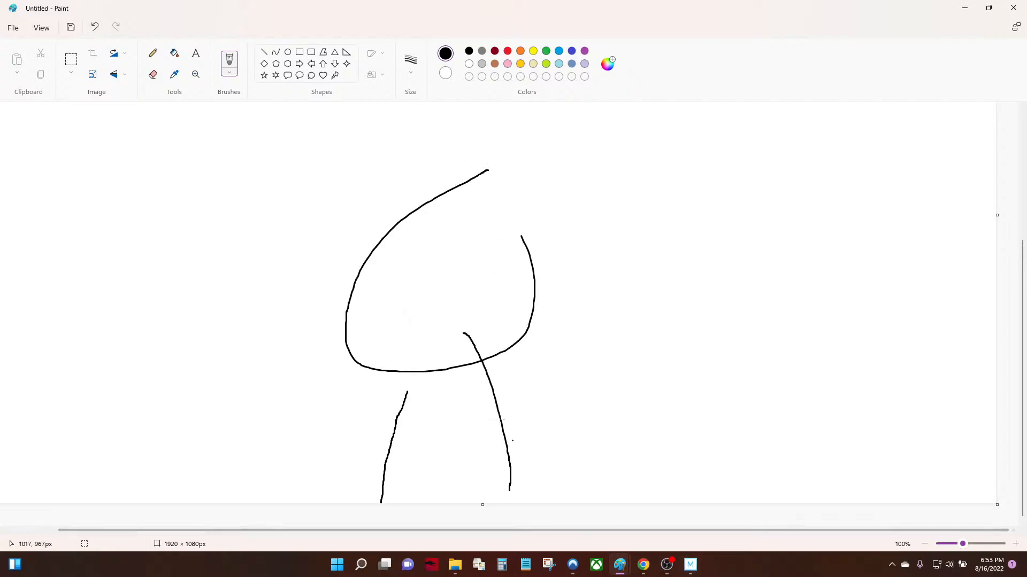
Draw large looping curves beside the head and a long table with small marks along its edge
mouse_move(330, 404)
left_mouse_down()
mouse_move(140, 319)
mouse_move(210, 252)
mouse_move(105, 355)
mouse_move(52, 71)
mouse_move(214, 177)
left_mouse_up()
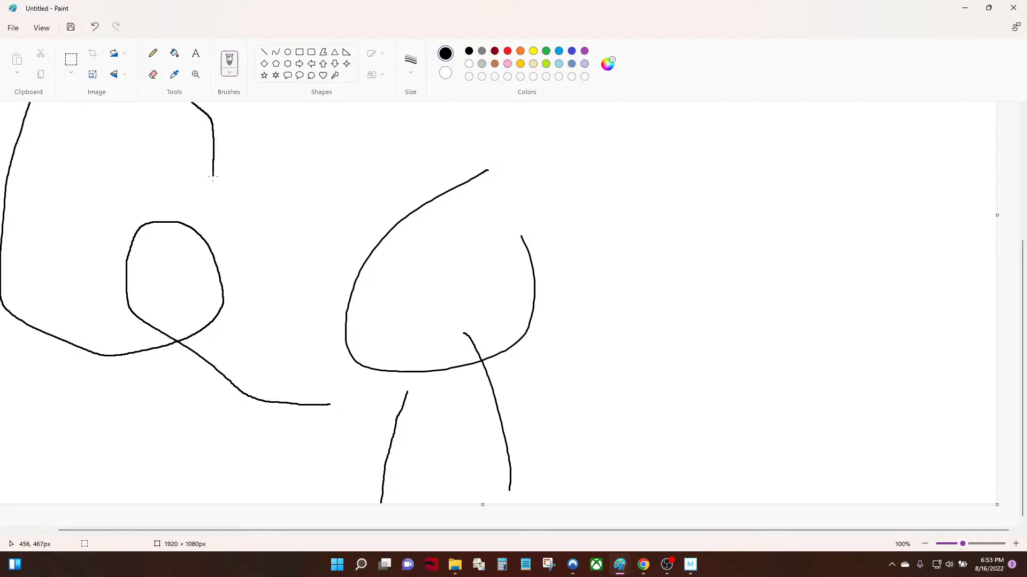
mouse_move(319, 448)
left_mouse_down()
mouse_move(158, 359)
mouse_move(277, 306)
mouse_move(57, 293)
mouse_move(172, 138)
mouse_move(179, 181)
mouse_move(119, 219)
mouse_move(210, 216)
mouse_move(248, 200)
mouse_move(234, 187)
left_mouse_up()
mouse_move(521, 416)
left_mouse_down()
mouse_move(575, 505)
mouse_move(784, 397)
mouse_move(646, 257)
mouse_move(820, 297)
mouse_move(770, 298)
mouse_move(563, 393)
left_mouse_up()
left_click_drag(511, 424, 996, 428)
left_click_drag(530, 404, 587, 429)
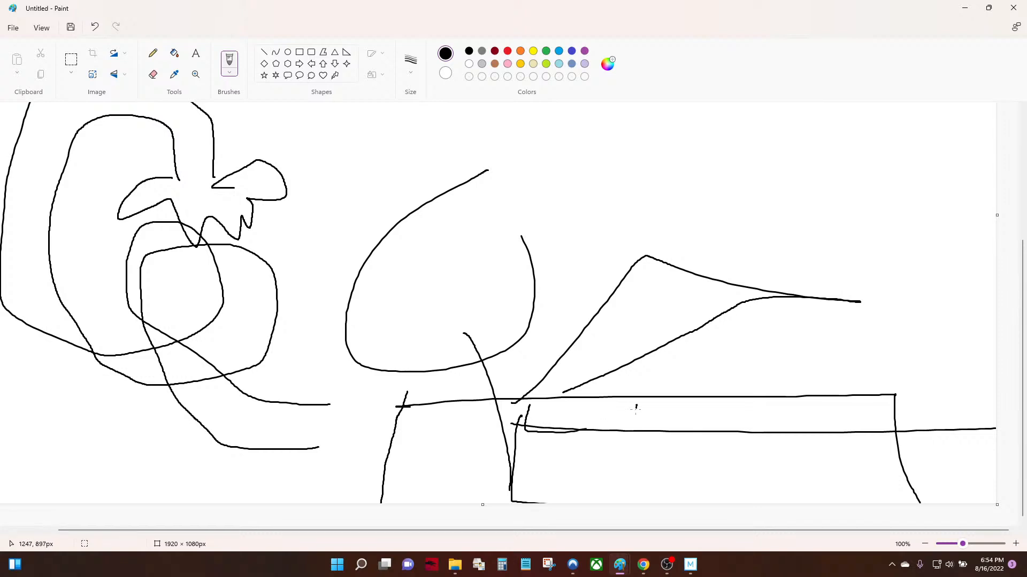
left_click_drag(813, 396, 862, 402)
Add a hairline, an ear, eyes, a nose and a smiling mouth to the head
mouse_move(401, 238)
left_mouse_down()
mouse_move(438, 262)
mouse_move(506, 262)
left_mouse_up()
mouse_move(492, 261)
left_mouse_down()
mouse_move(499, 292)
mouse_move(544, 271)
left_mouse_up()
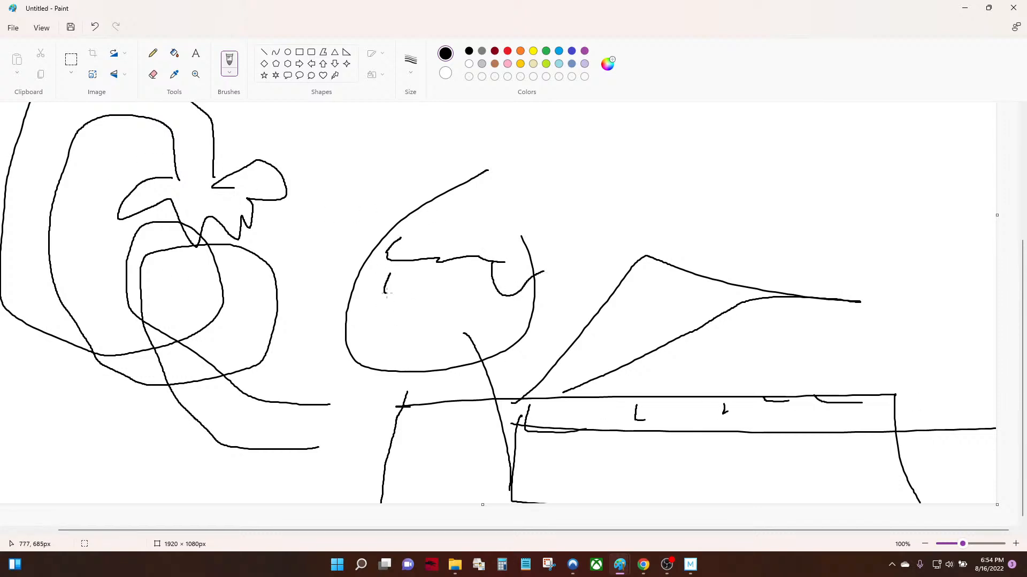
left_click_drag(429, 280, 439, 273)
left_click_drag(370, 320, 426, 321)
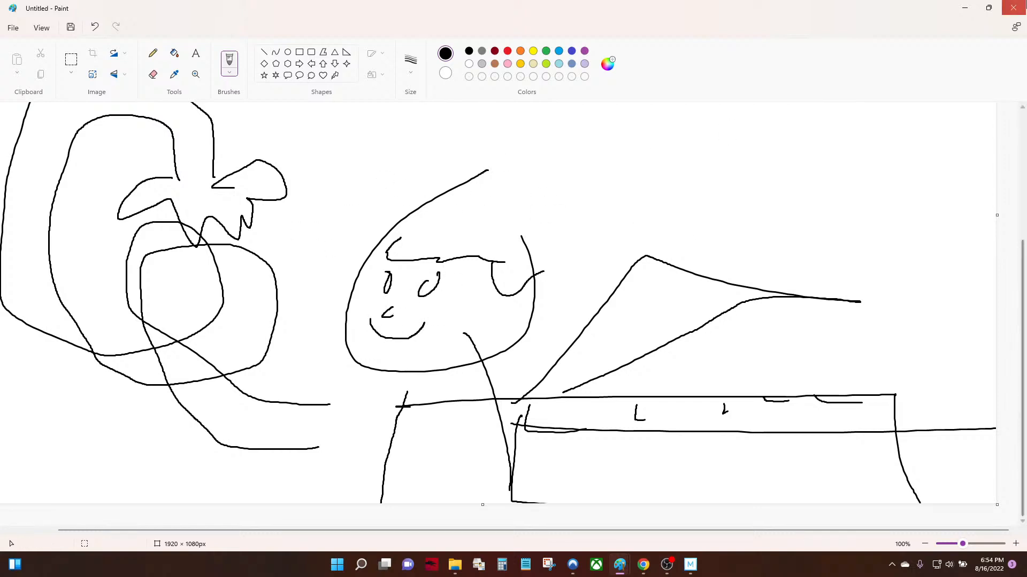
Close Paint without saving the drawing, and close the empty Movie Studio project
left_click(1013, 8)
left_click(507, 301)
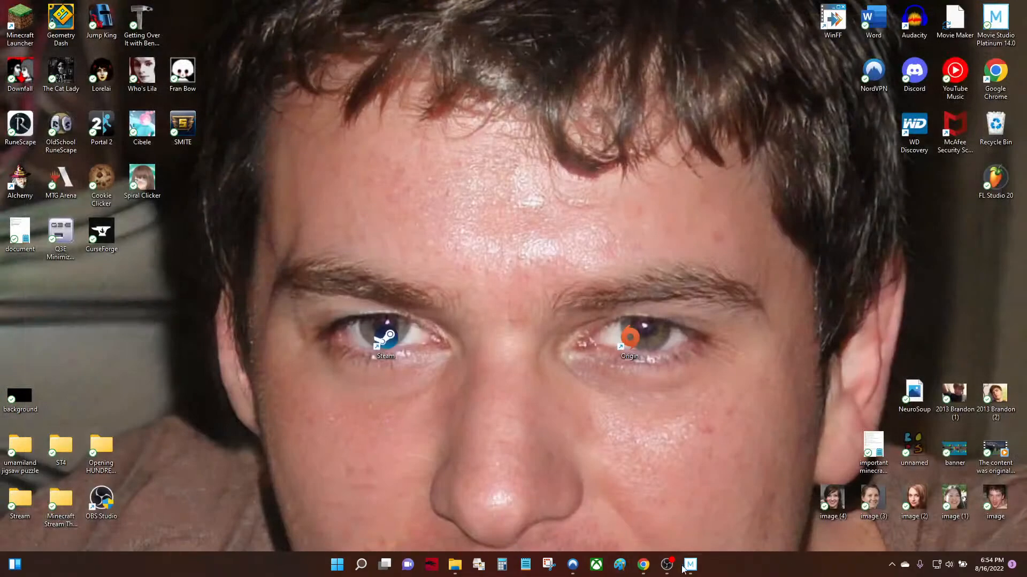
left_click(685, 566)
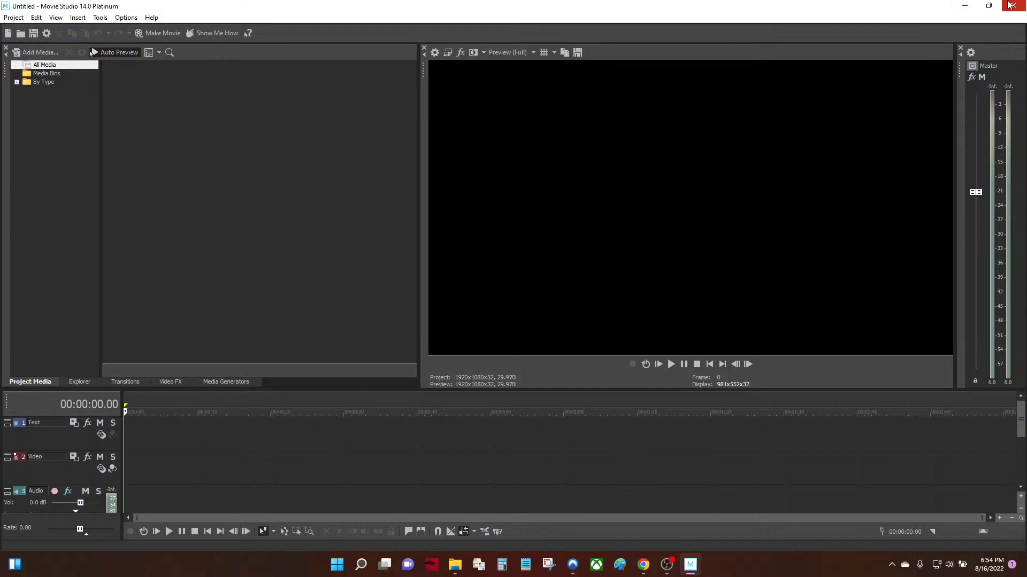
left_click(1013, 6)
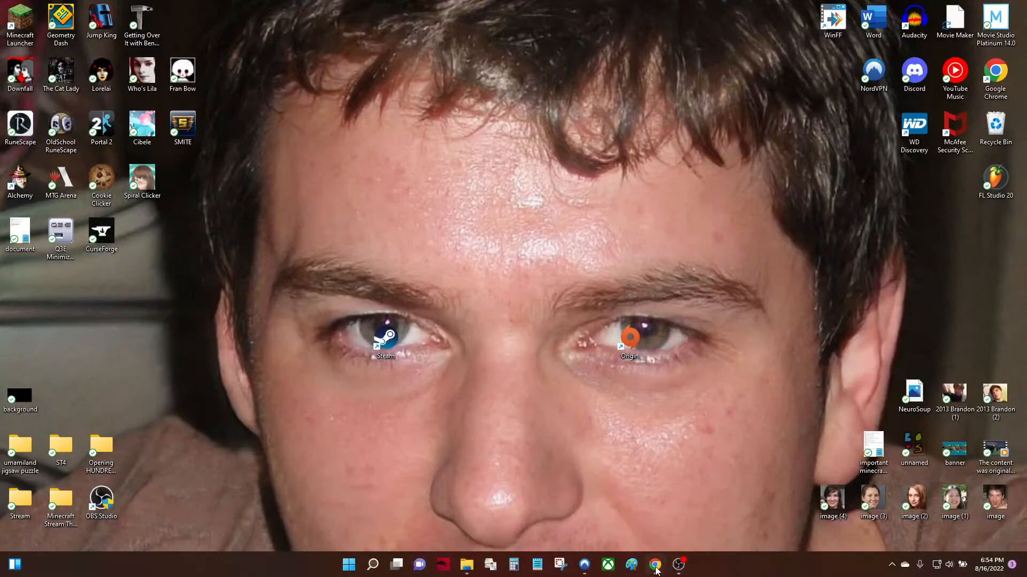
Open Paint with a blank canvas and minimize it, and relaunch Movie Studio with its Welcome window dismissed
left_click(632, 565)
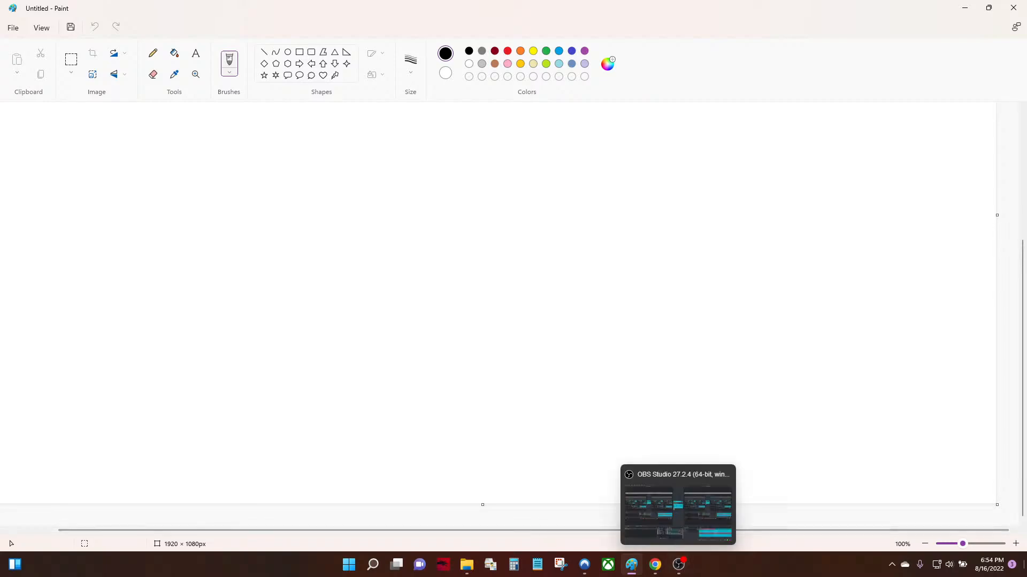
left_click(632, 564)
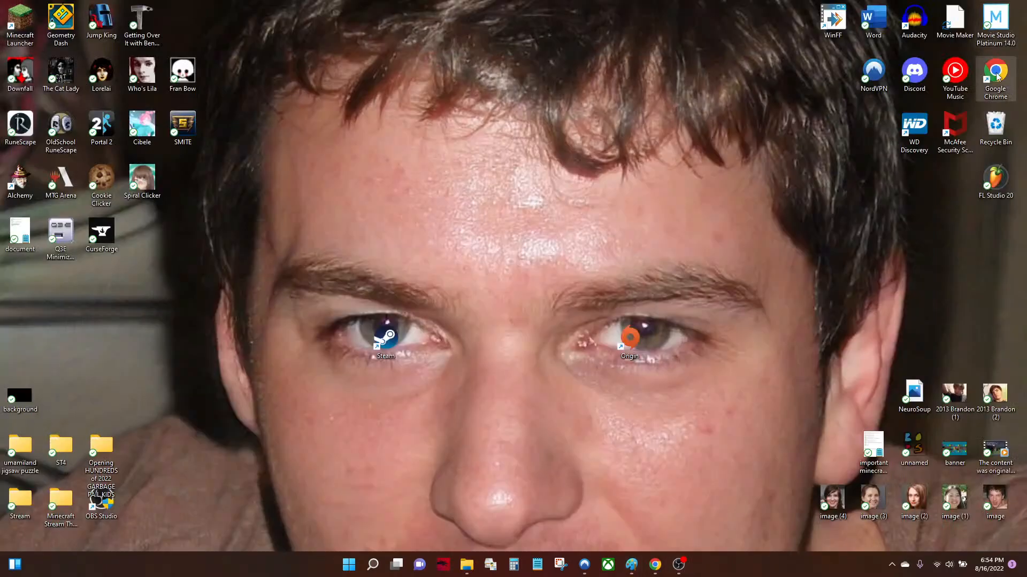
double_click(995, 24)
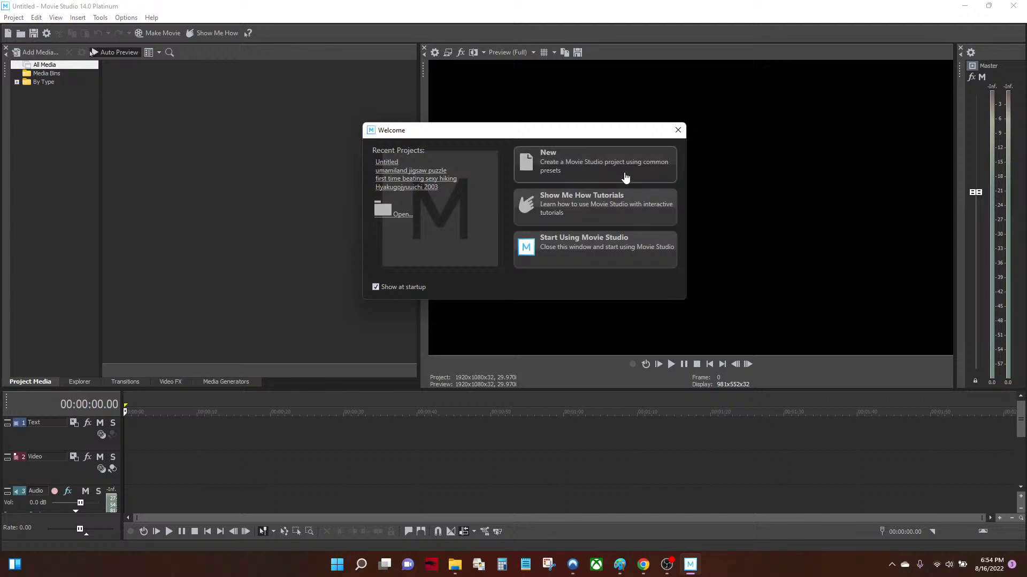
left_click(678, 130)
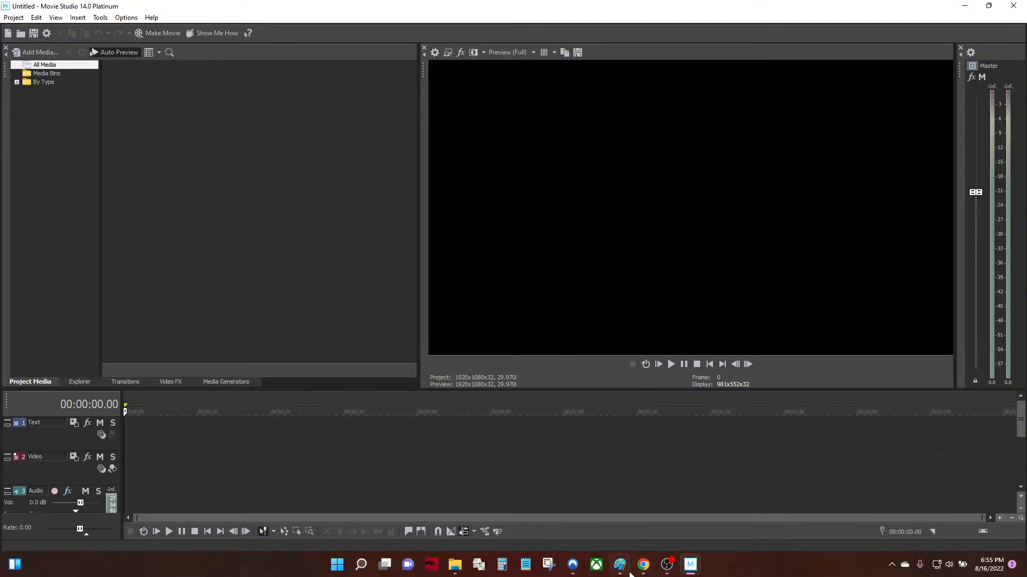
left_click(620, 563)
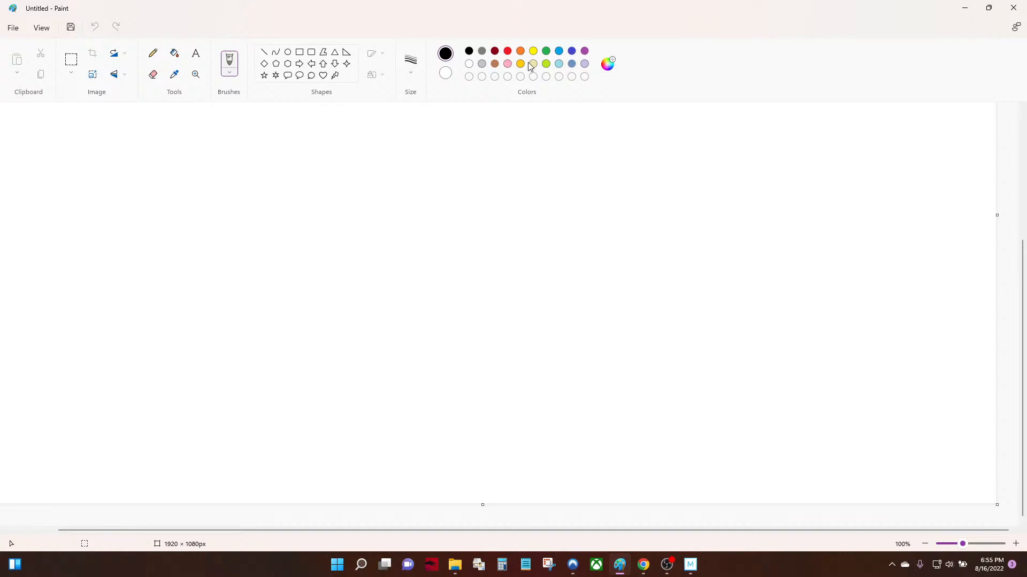
left_click_drag(612, 240, 500, 316)
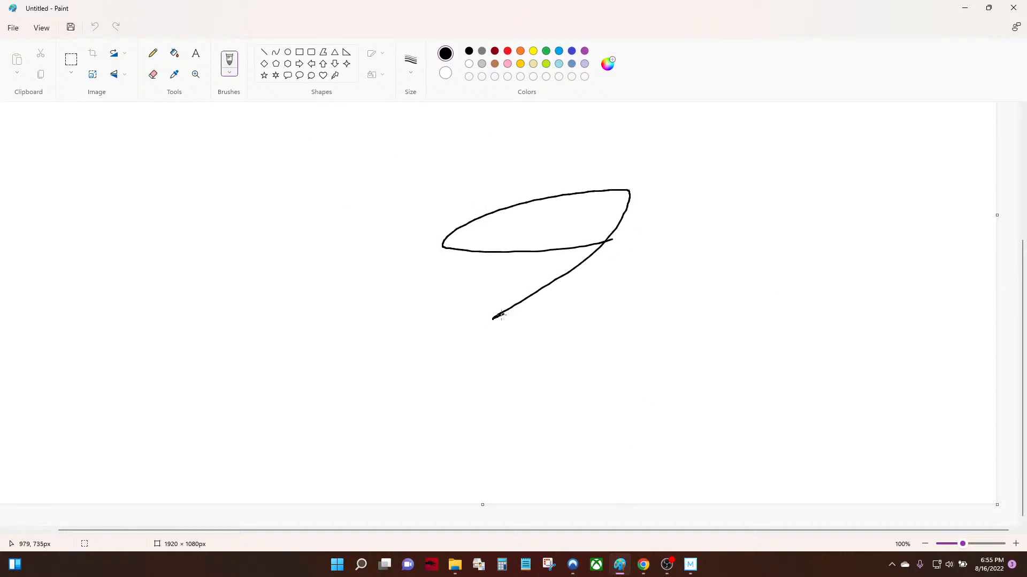
key("ctrl+z")
left_click(691, 566)
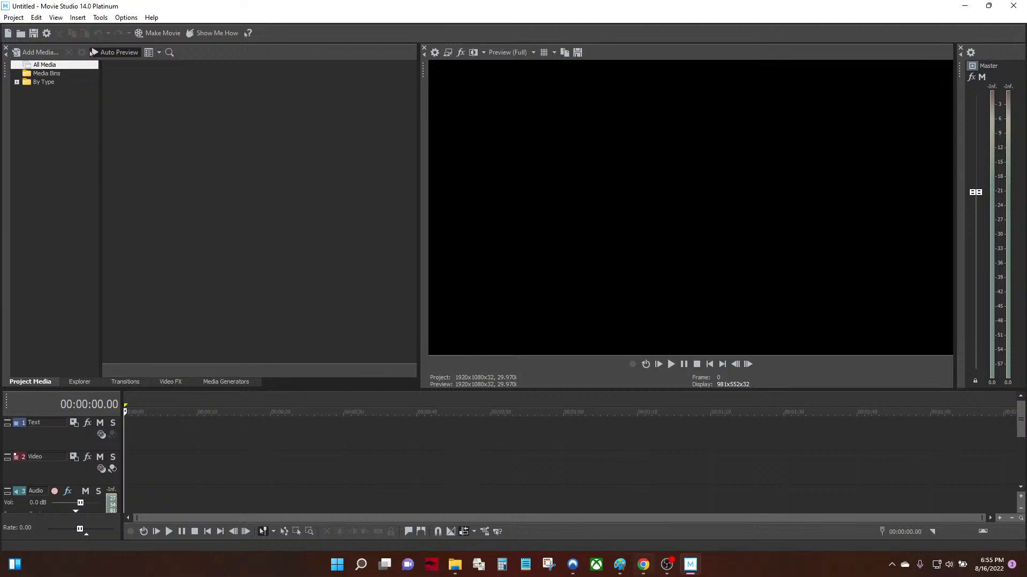
left_click(646, 571)
left_click(644, 565)
Switch to Paint, define the custom pink #D478A8 and fill the whole canvas with it
left_click(619, 565)
left_click(508, 64)
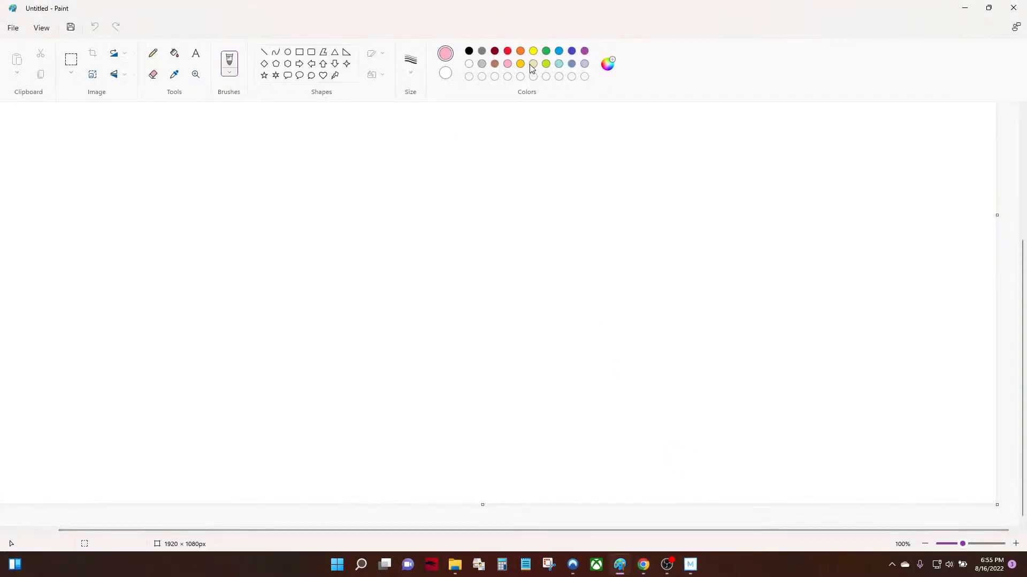
left_click(607, 63)
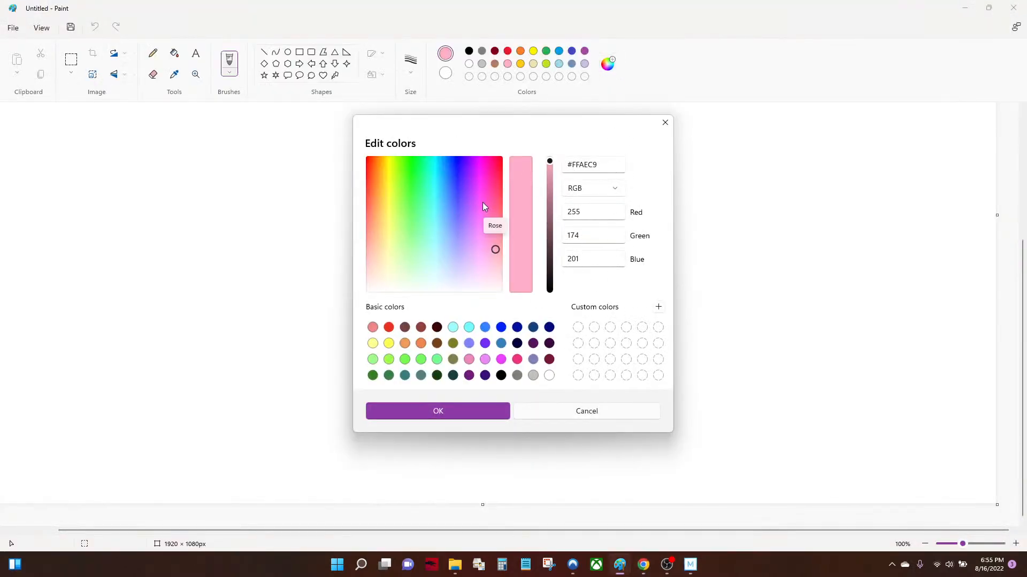
mouse_move(483, 207)
left_mouse_down()
mouse_move(495, 206)
mouse_move(480, 185)
mouse_move(493, 164)
mouse_move(476, 173)
mouse_move(475, 196)
left_mouse_up()
left_click(485, 360)
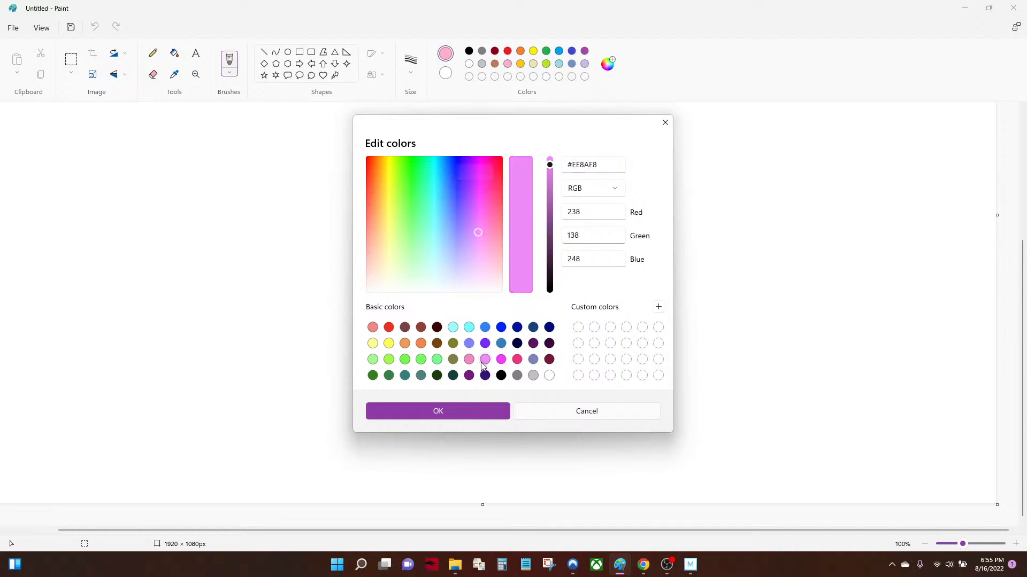
left_click(470, 359)
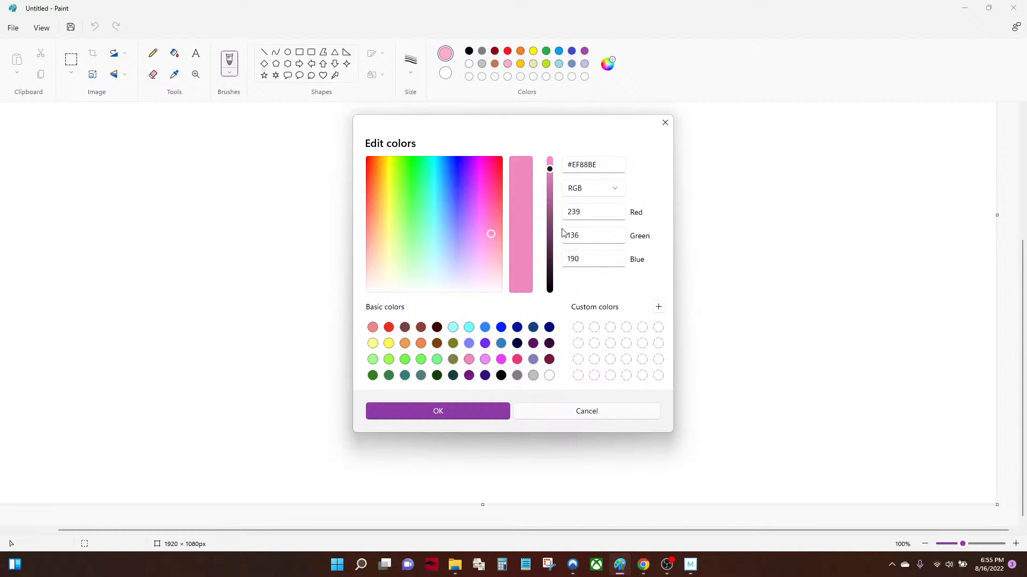
left_click_drag(552, 175, 549, 187)
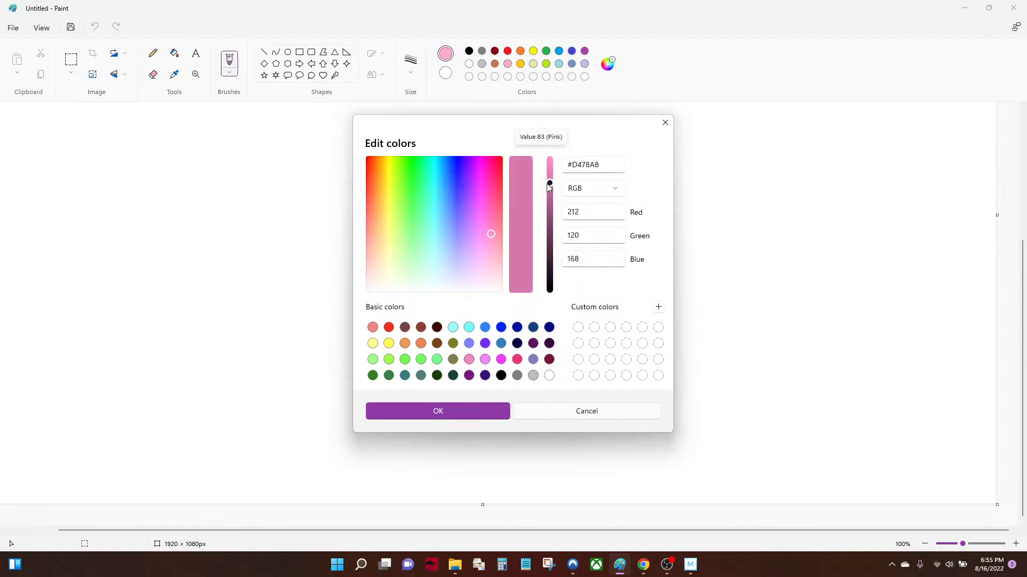
left_click(470, 416)
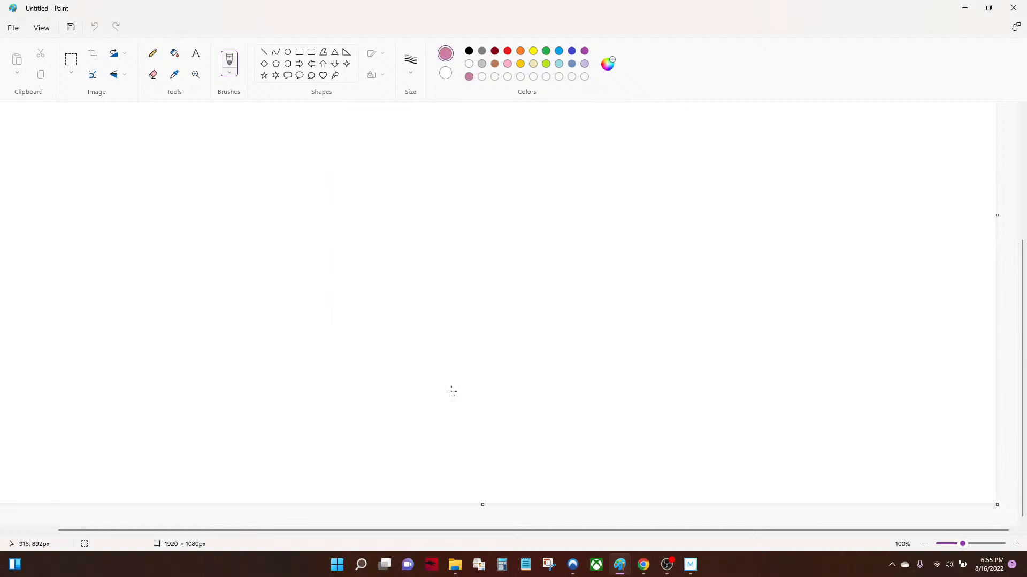
left_click(178, 58)
left_click(246, 288)
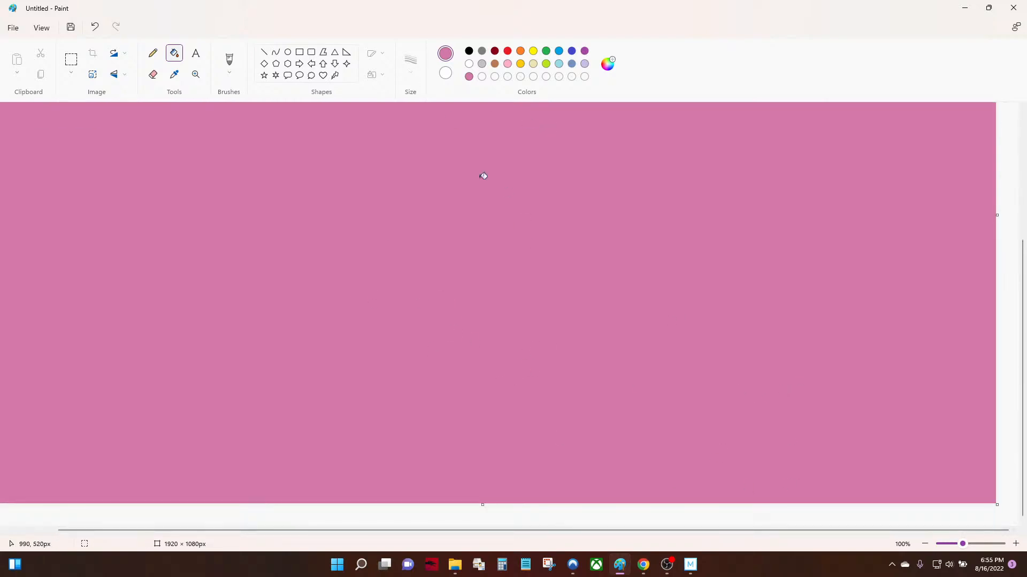
Try filling the whole canvas with lime and black, undo the black fill and refill the canvas with the custom pink
left_click(546, 64)
left_click(630, 353)
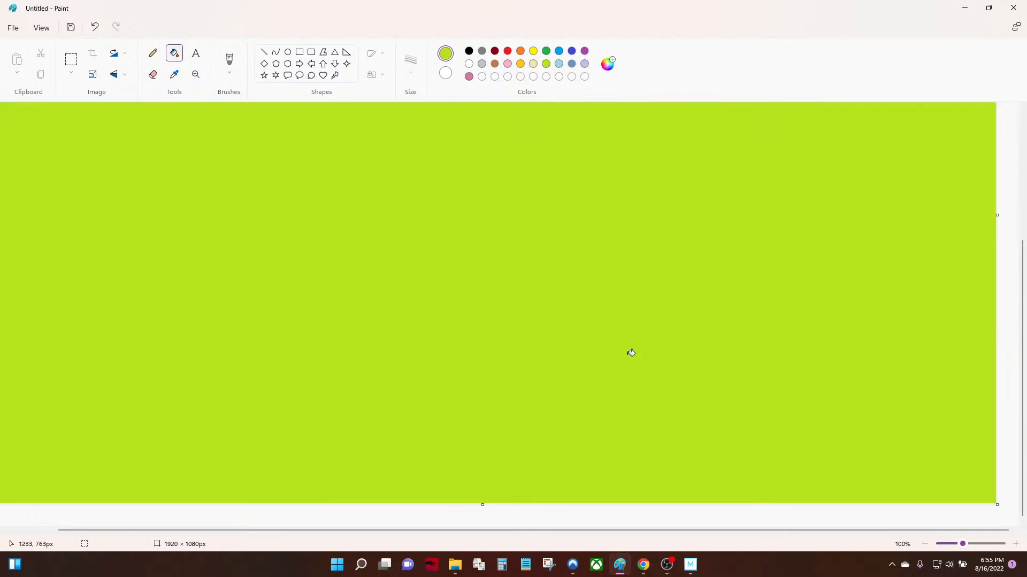
left_click(469, 50)
left_click(529, 364)
key("ctrl+z")
left_click(469, 76)
left_click(396, 123)
Set the custom pink as secondary colour and black as primary, and choose the Pencil at 4 px
left_click(448, 75)
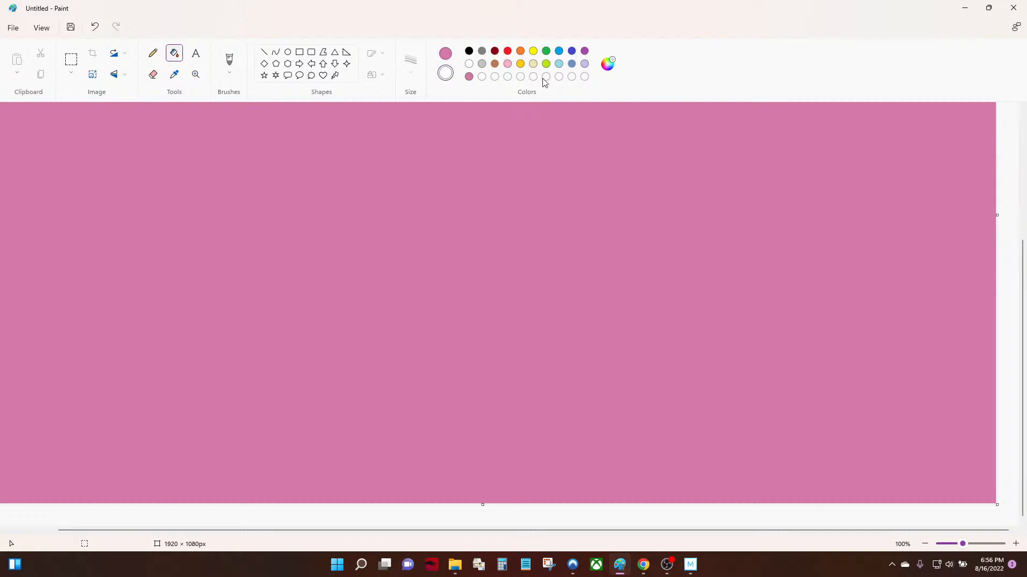
left_click(469, 76)
left_click(453, 54)
left_click(469, 51)
left_click(153, 53)
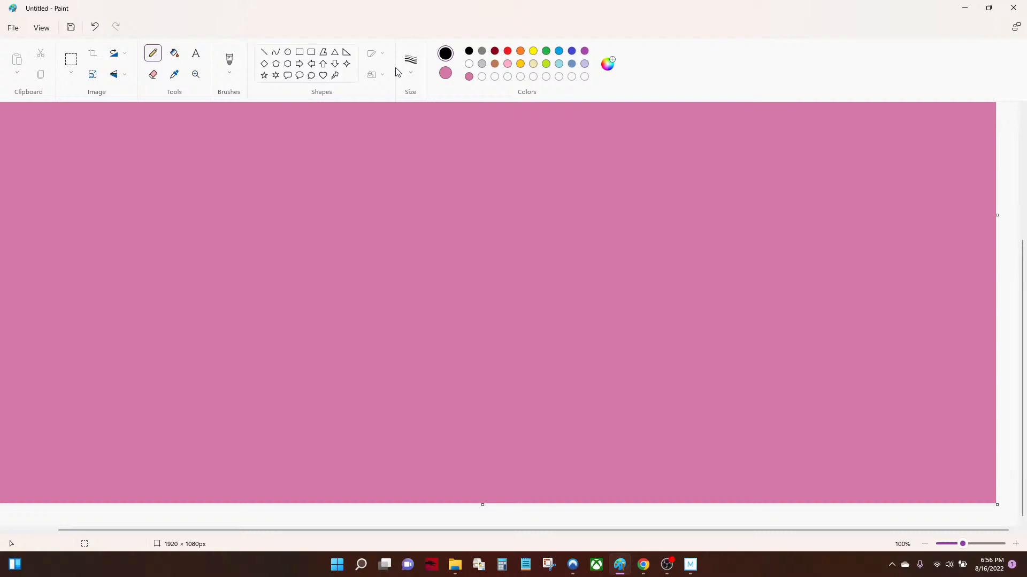
left_click(409, 74)
left_click(419, 169)
Try two freehand black pencil strokes on the pink canvas and undo them
mouse_move(349, 177)
left_mouse_down()
mouse_move(504, 298)
mouse_move(401, 252)
left_mouse_up()
key("ctrl+z")
left_click_drag(426, 178, 517, 233)
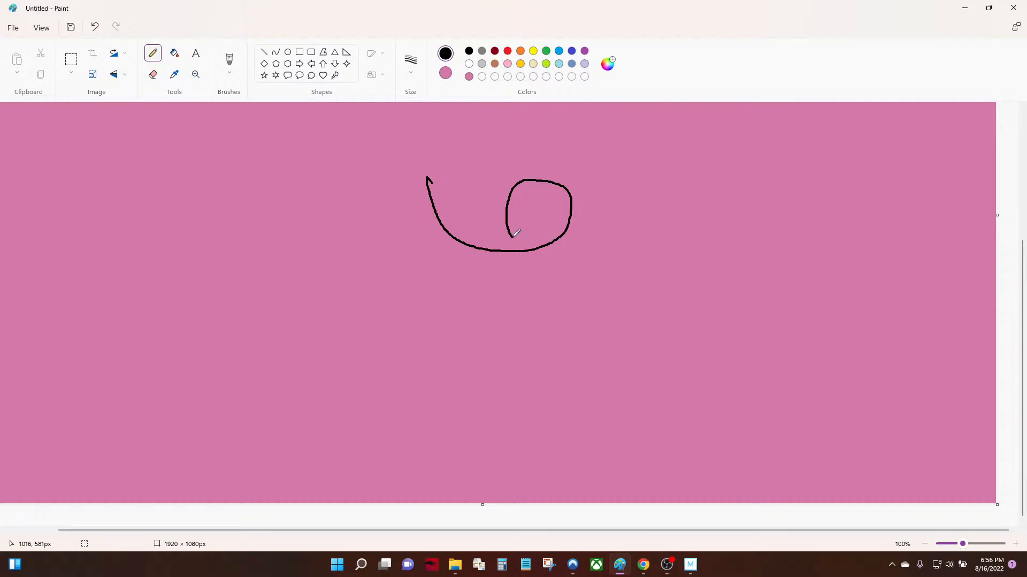
key("ctrl+z")
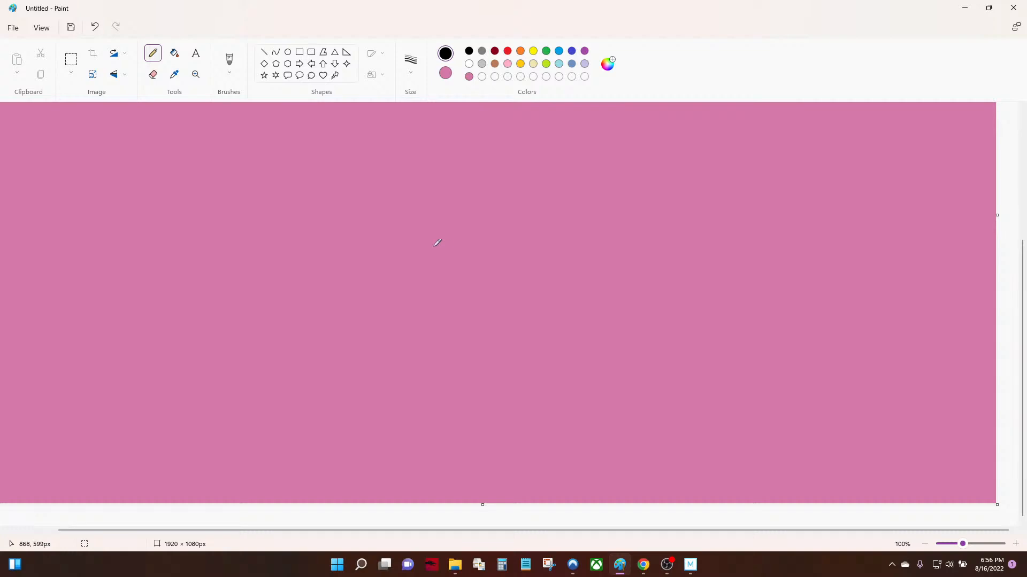
Try black pencil strokes of varying thickness across the canvas and undo the most recent ones
left_click_drag(437, 245, 394, 259)
mouse_move(503, 250)
left_mouse_down()
mouse_move(598, 274)
mouse_move(606, 244)
mouse_move(655, 301)
mouse_move(518, 350)
mouse_move(291, 320)
left_mouse_up()
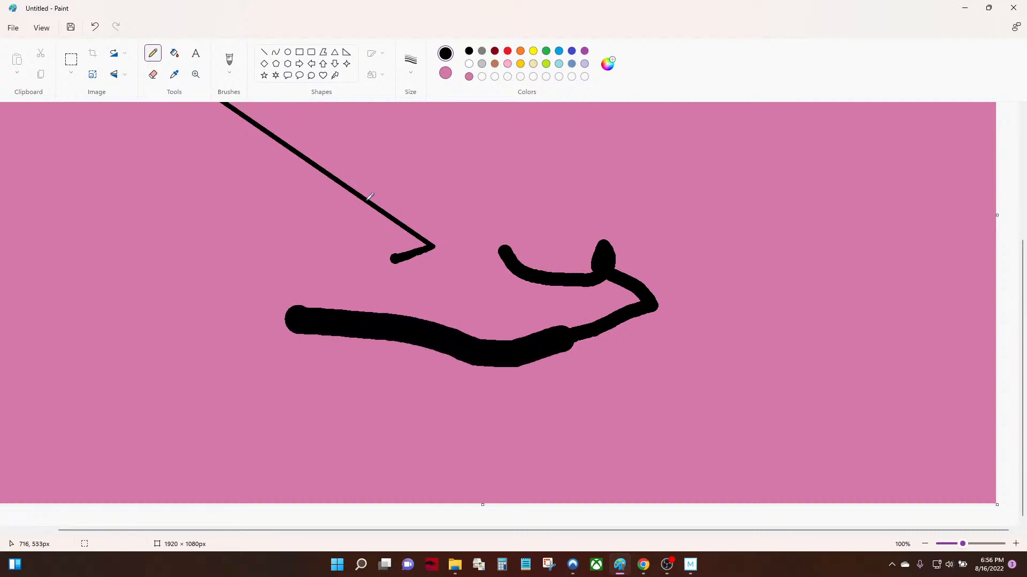
mouse_move(420, 151)
left_mouse_down()
mouse_move(558, 346)
mouse_move(779, 235)
left_mouse_up()
key("ctrl+z")
mouse_move(395, 171)
left_mouse_down()
mouse_move(560, 256)
mouse_move(735, 242)
mouse_move(784, 280)
left_mouse_up()
left_click(409, 71)
left_click(412, 165)
key("ctrl+z")
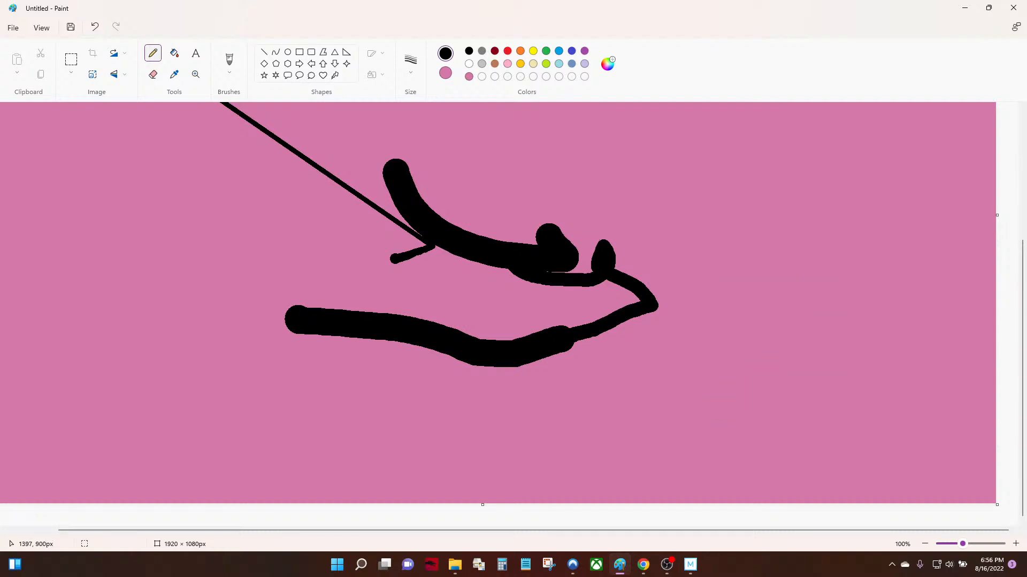
key("ctrl+z")
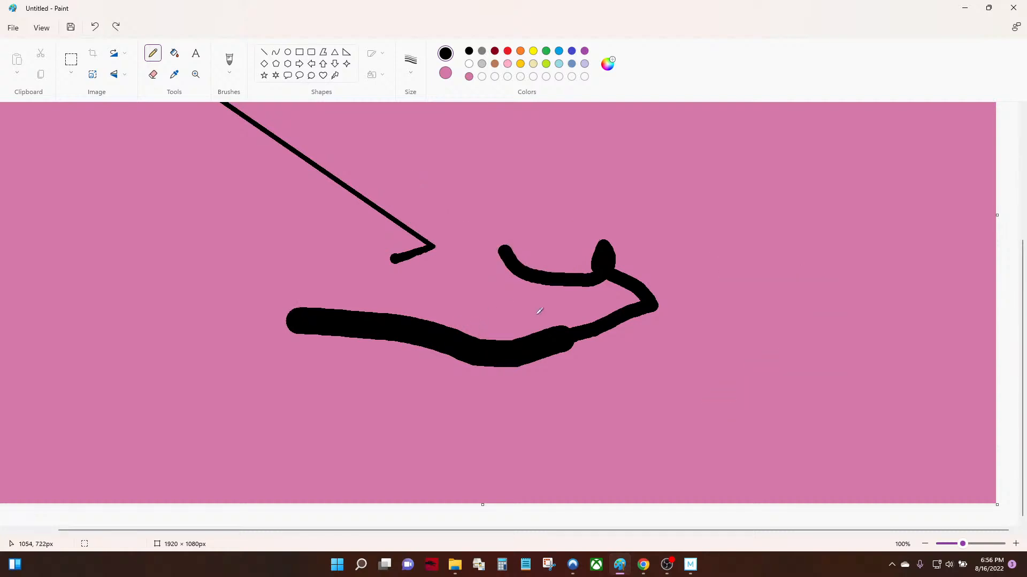
Start a new blank canvas in Paint, discarding the test drawing without saving it
left_click(690, 564)
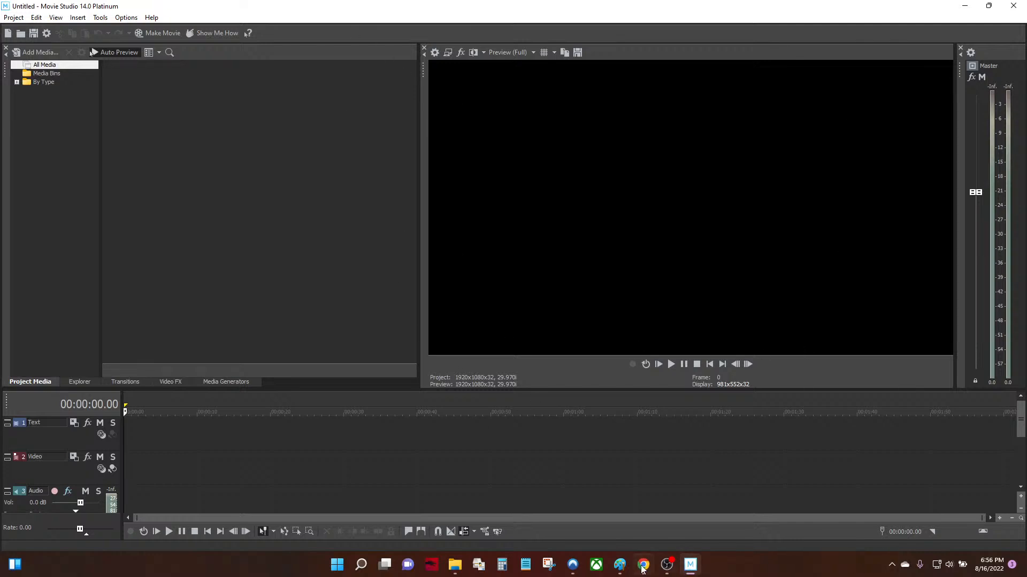
left_click(620, 564)
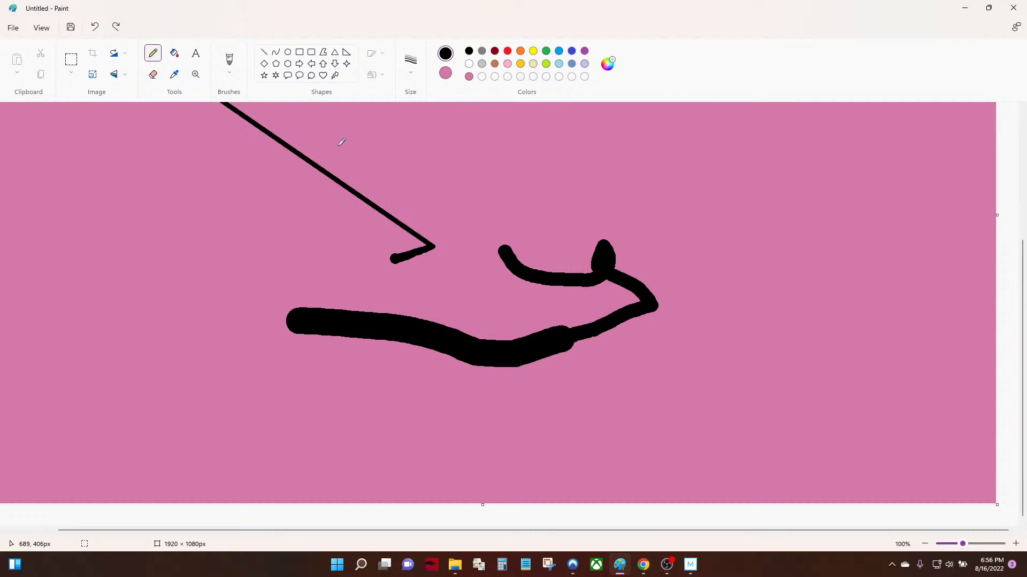
key("ctrl+z")
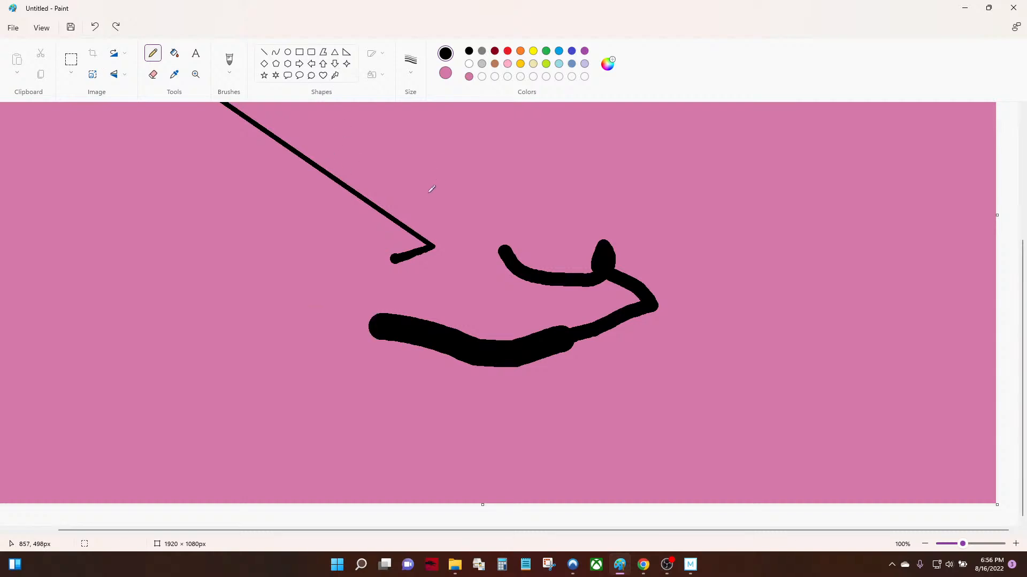
left_click(196, 73)
left_click(12, 28)
left_click(295, 177)
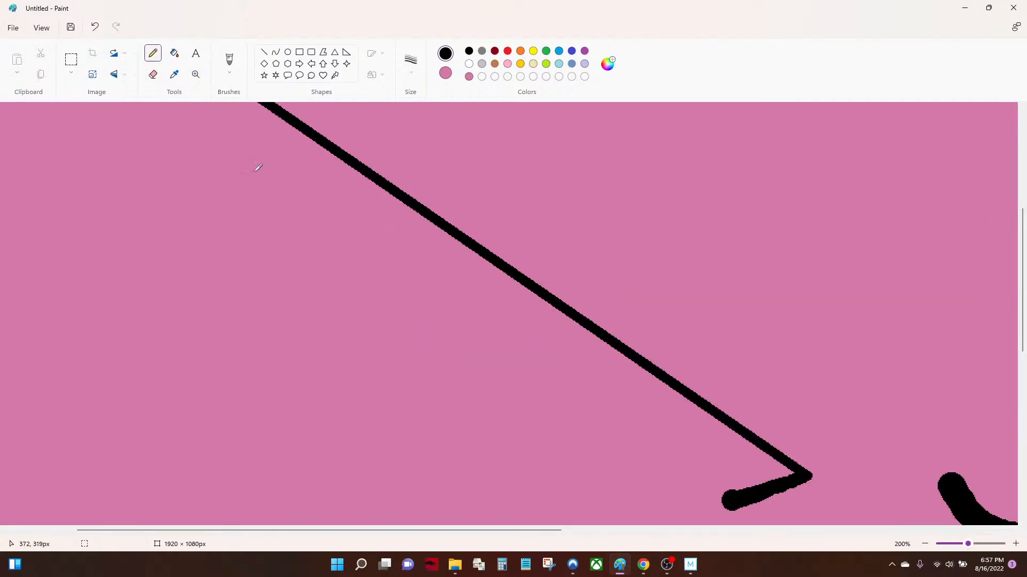
left_click(13, 28)
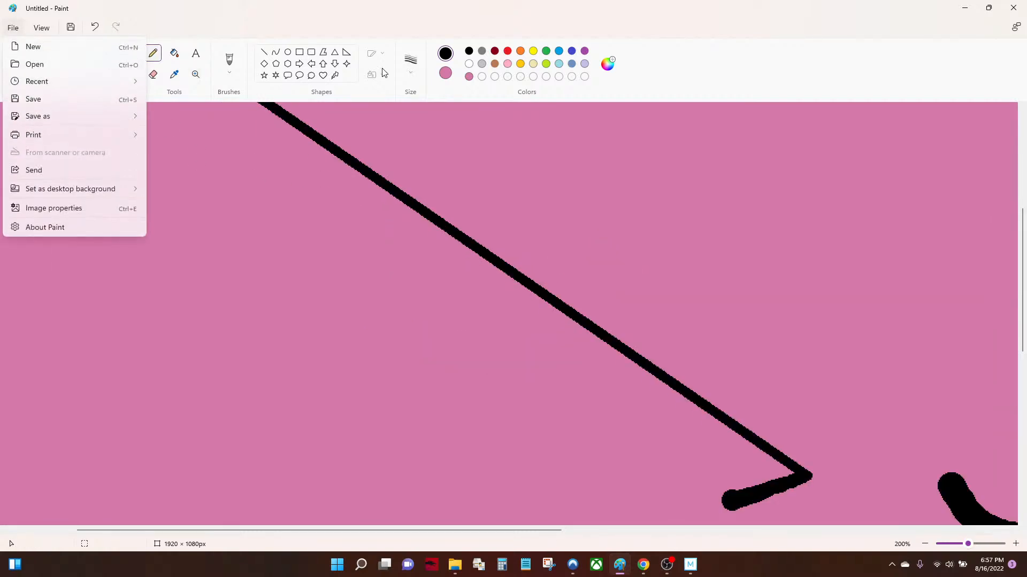
left_click(85, 48)
left_click(505, 305)
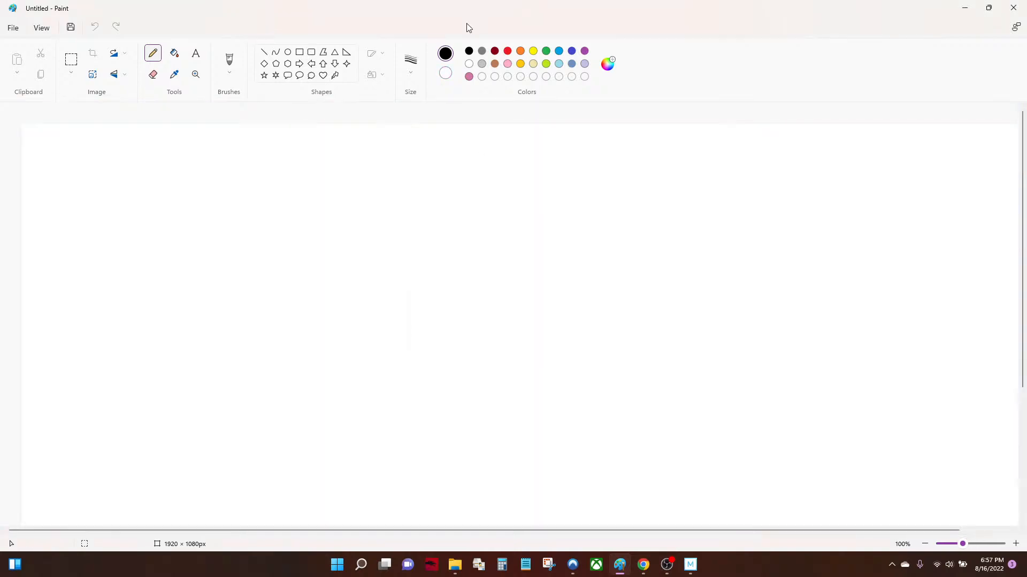
Set the custom pink as secondary colour and black as primary, with the pencil thickness at 4 px
left_click(469, 76)
right_click(469, 76)
left_click(469, 51)
left_click(416, 69)
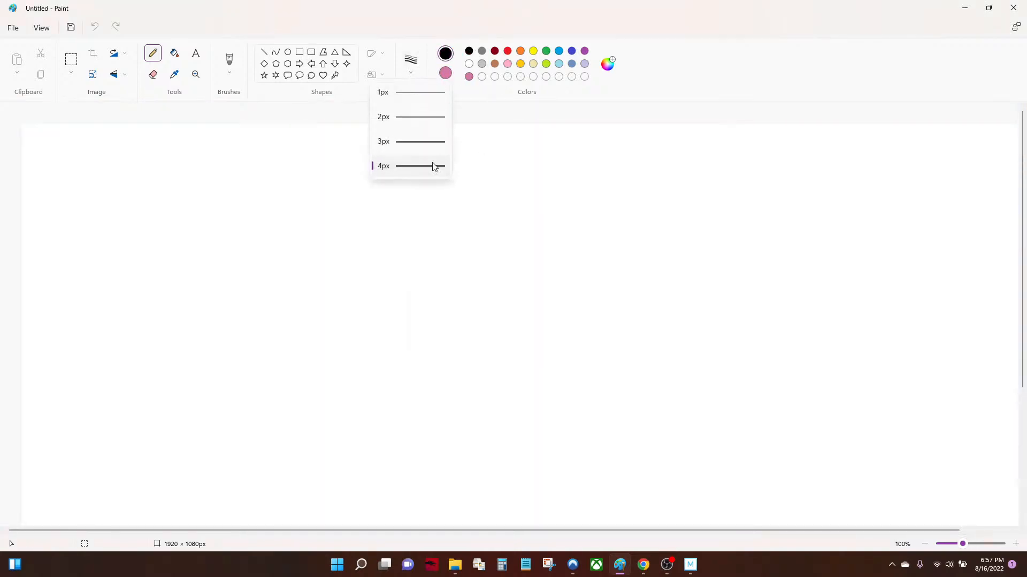
left_click(425, 166)
Fill the entire blank canvas with the secondary custom pink
left_click(175, 53)
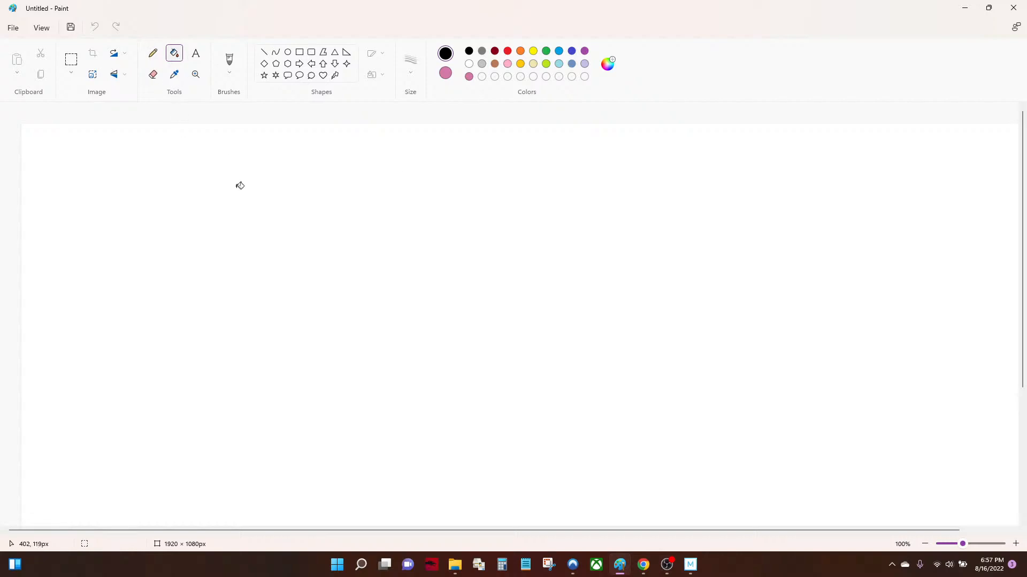
right_click(238, 183)
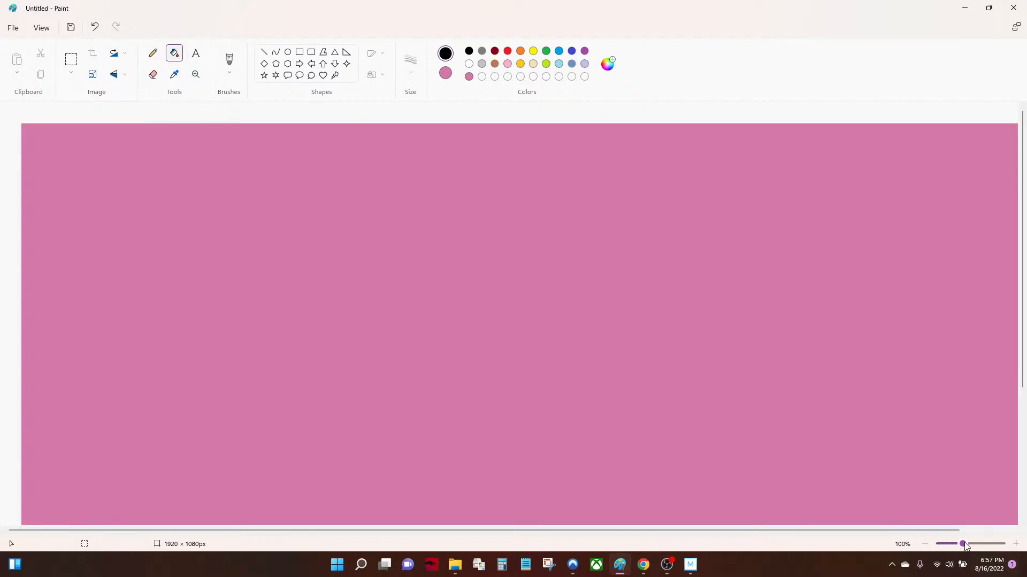
left_click_drag(963, 543, 951, 545)
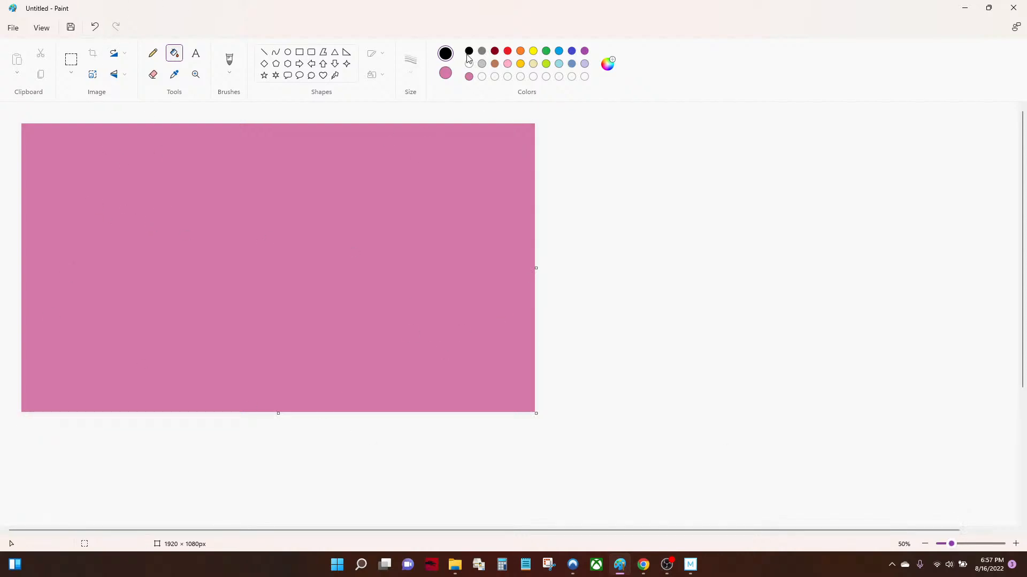
Try several freehand pencil outlines on the pink canvas and undo each of them
left_click(153, 53)
mouse_move(274, 192)
left_mouse_down()
mouse_move(286, 210)
mouse_move(417, 227)
left_mouse_up()
key("ctrl+z")
mouse_move(221, 235)
left_mouse_down()
mouse_move(394, 281)
mouse_move(86, 252)
mouse_move(103, 219)
mouse_move(200, 177)
mouse_move(300, 246)
mouse_move(293, 300)
left_mouse_up()
key("ctrl+z")
key("ctrl+z")
mouse_move(69, 226)
left_mouse_down()
mouse_move(252, 229)
mouse_move(277, 272)
left_mouse_up()
key("ctrl+z")
left_click_drag(342, 203, 318, 219)
key("ctrl+z")
mouse_move(265, 169)
left_mouse_down()
mouse_move(218, 181)
mouse_move(184, 280)
mouse_move(270, 301)
left_mouse_up()
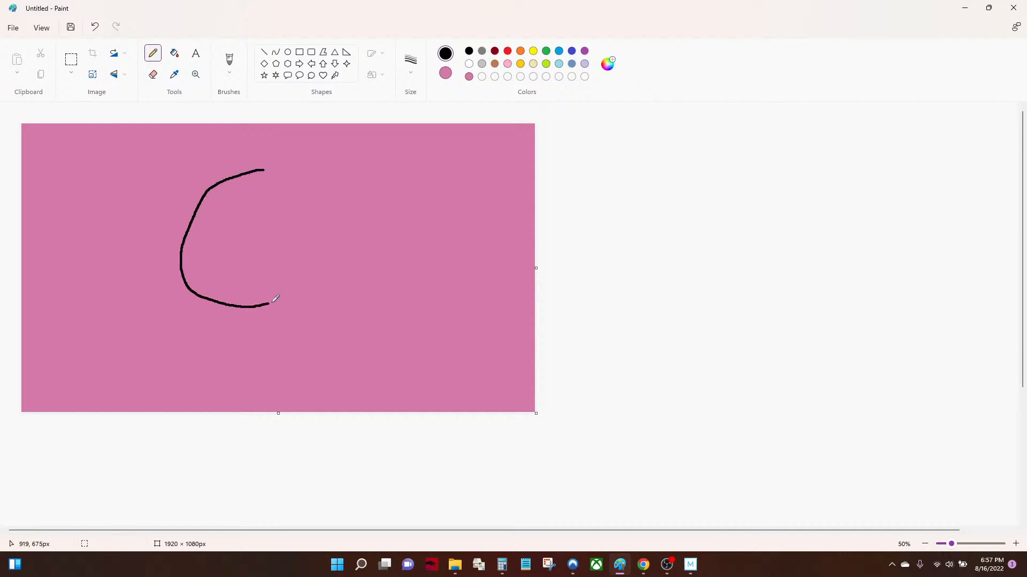
key("ctrl+z")
left_click_drag(121, 182, 207, 249)
key("ctrl+z")
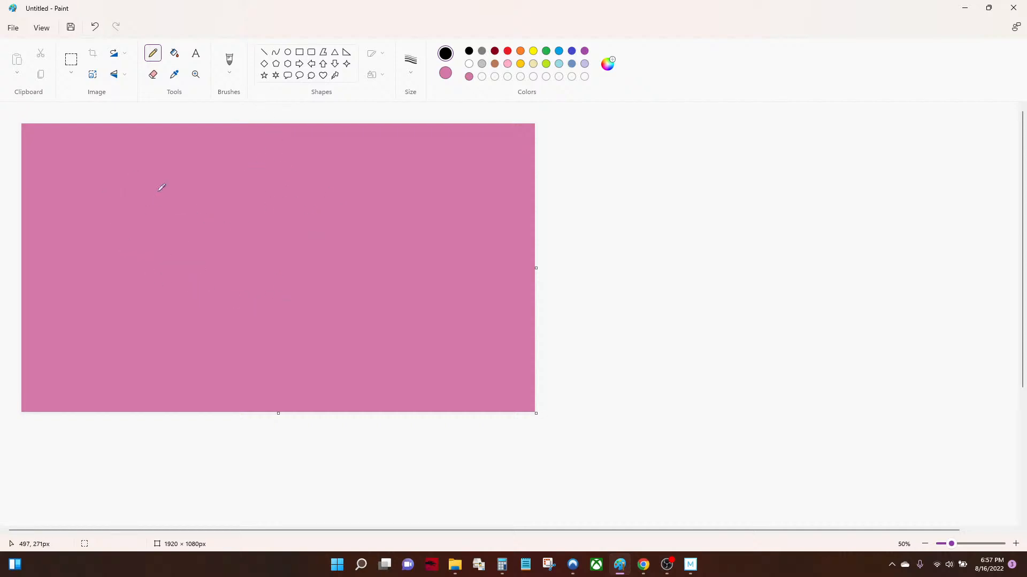
Draw one closed loop with the Pencil and a second beside it with the Brush, and fill both with red
mouse_move(165, 175)
left_mouse_down()
mouse_move(201, 229)
mouse_move(70, 175)
left_mouse_up()
left_click(229, 60)
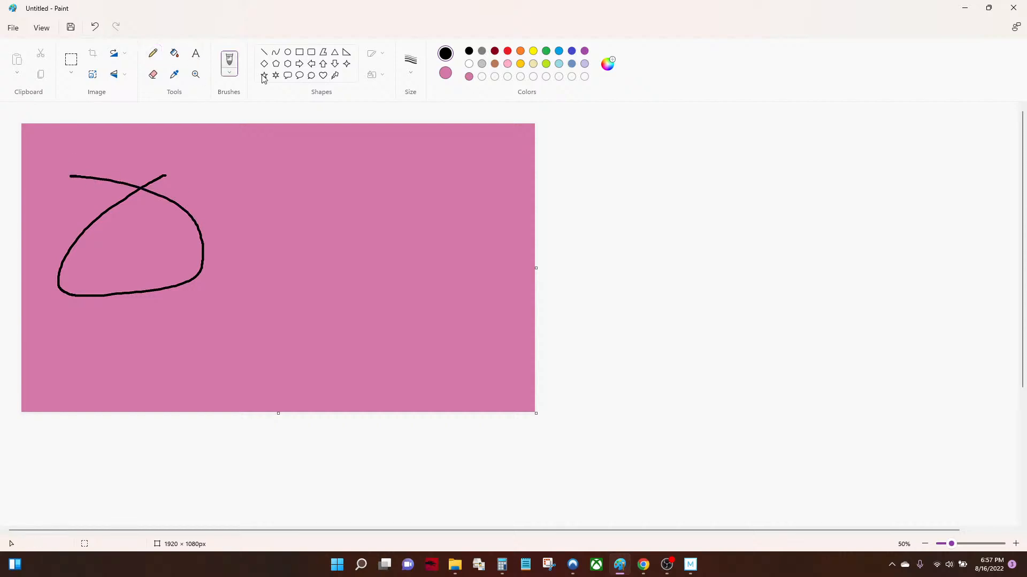
mouse_move(366, 161)
left_mouse_down()
mouse_move(439, 268)
mouse_move(286, 208)
left_mouse_up()
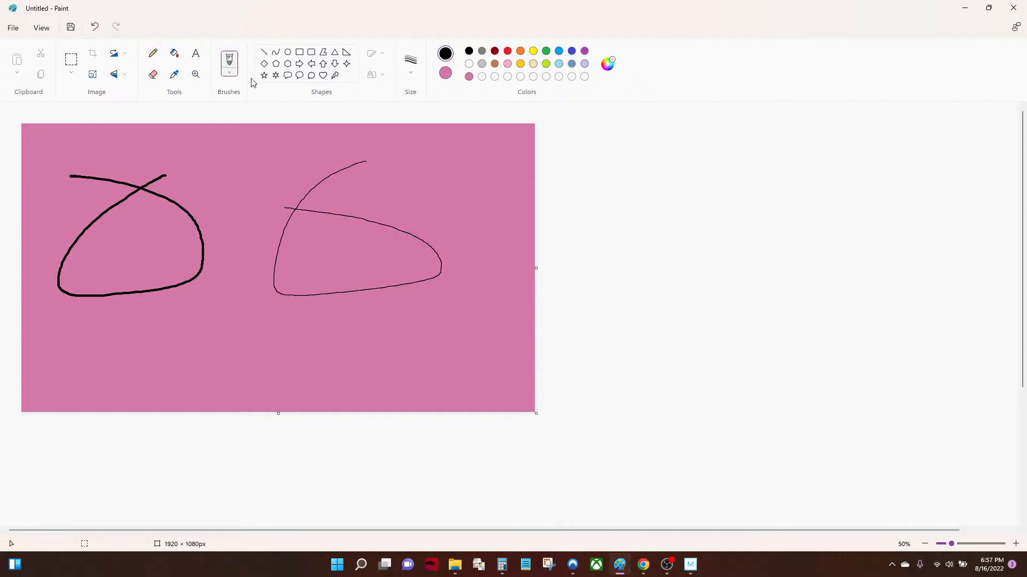
left_click(508, 50)
left_click(176, 55)
left_click(136, 240)
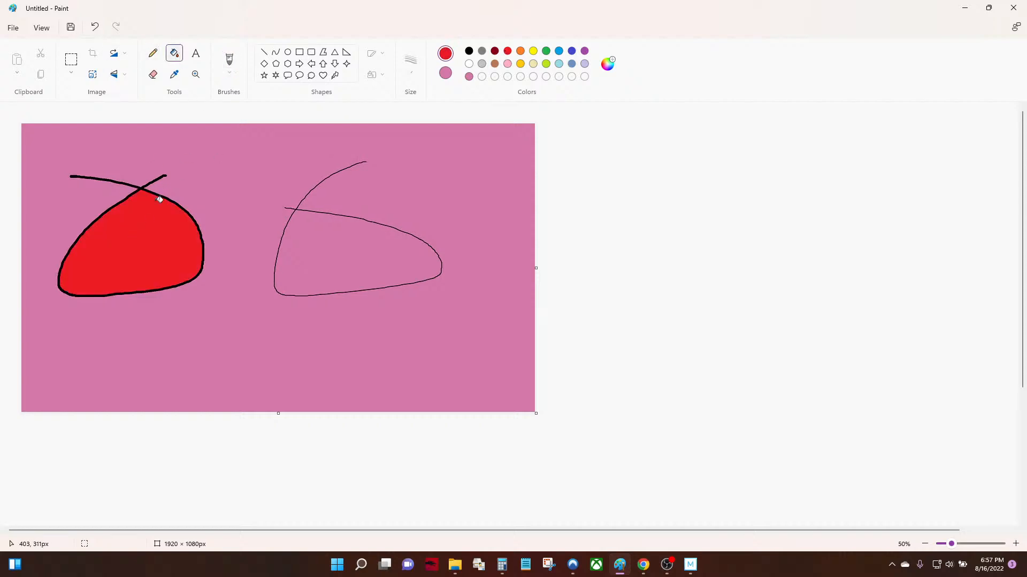
left_click(346, 234)
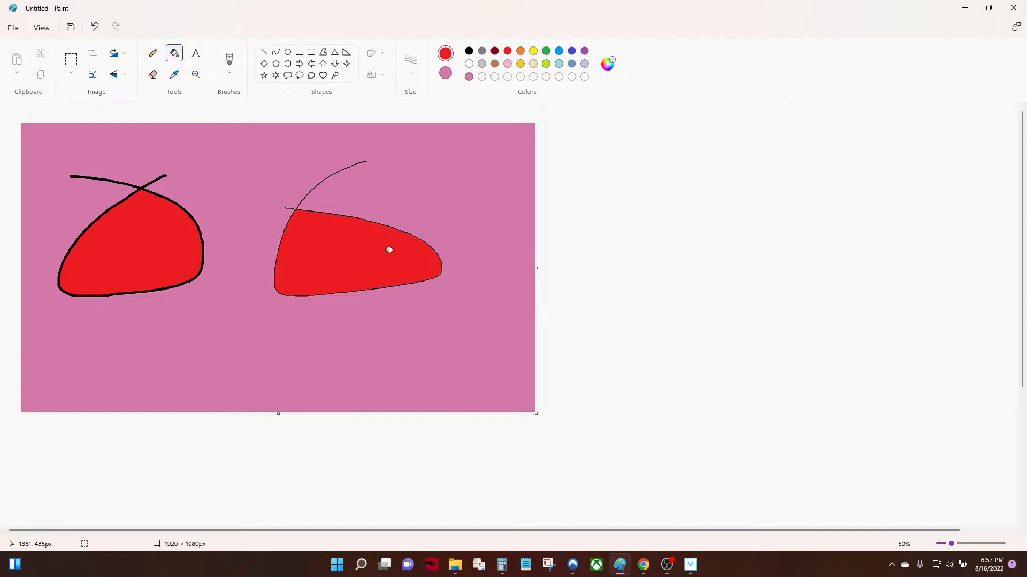
Examine at up to 400% zoom how the red fill meets the outlines of the pencil and brush loops
left_click(195, 74)
left_click(176, 171)
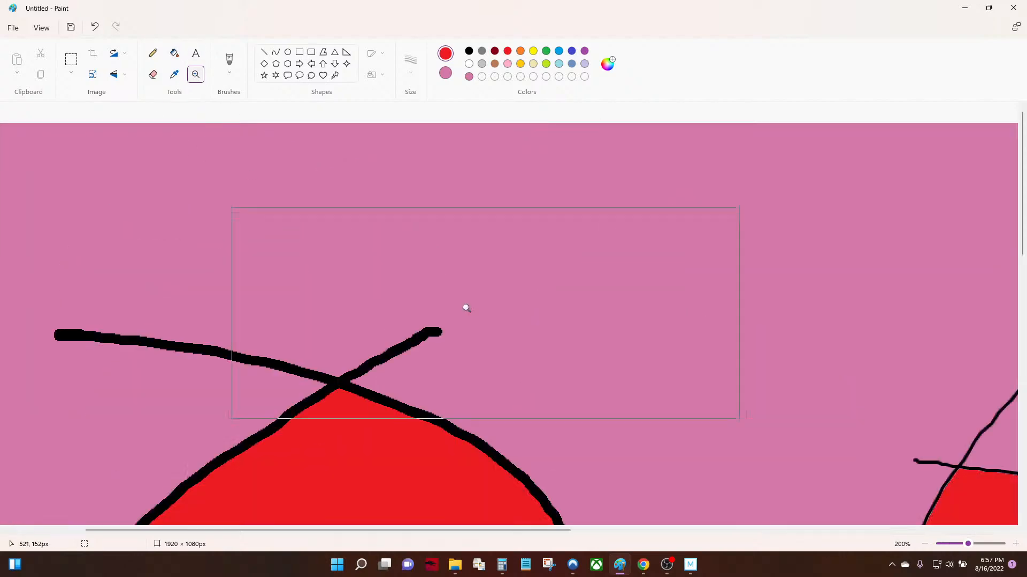
left_click(315, 227)
left_click(958, 477)
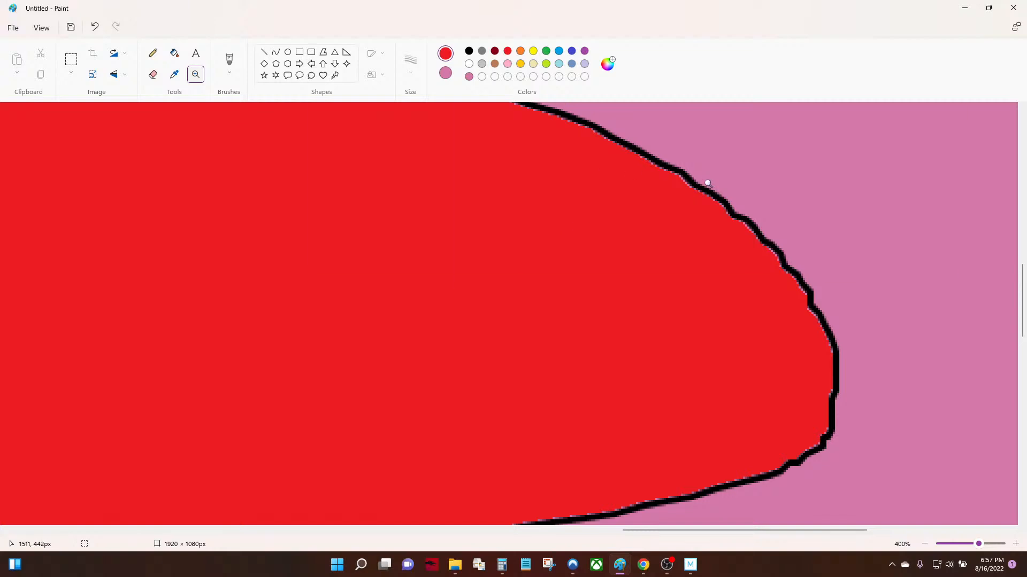
right_click(508, 179)
right_click(355, 181)
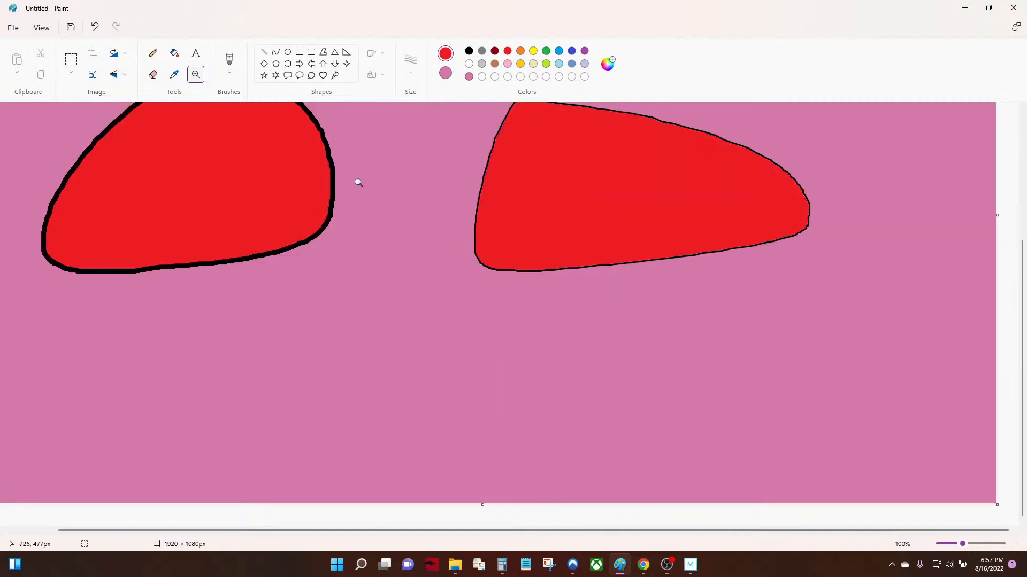
right_click(447, 179)
left_click(377, 272)
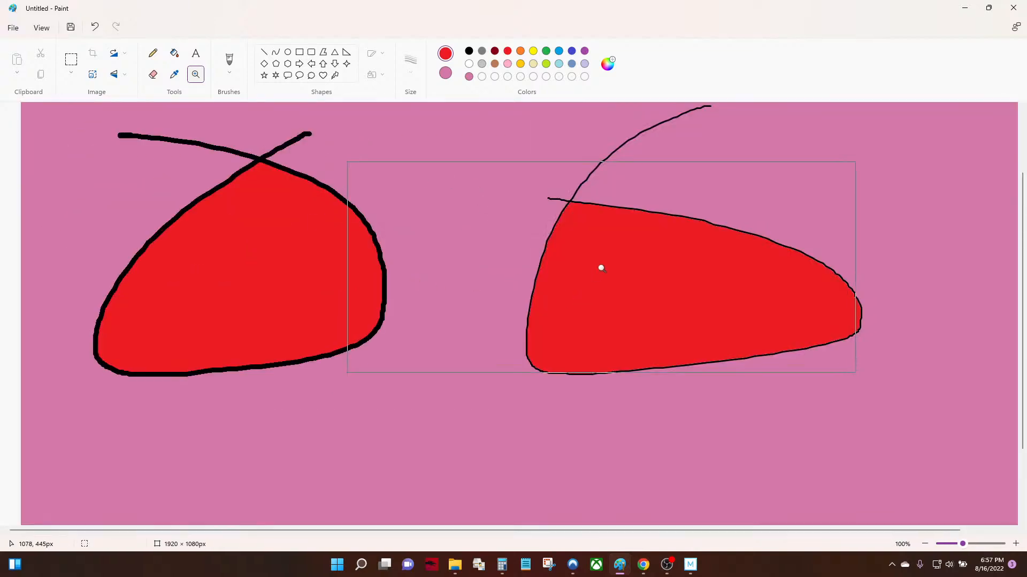
right_click(533, 188)
Select the two red loops one after the other and move them off the canvas
left_click(72, 59)
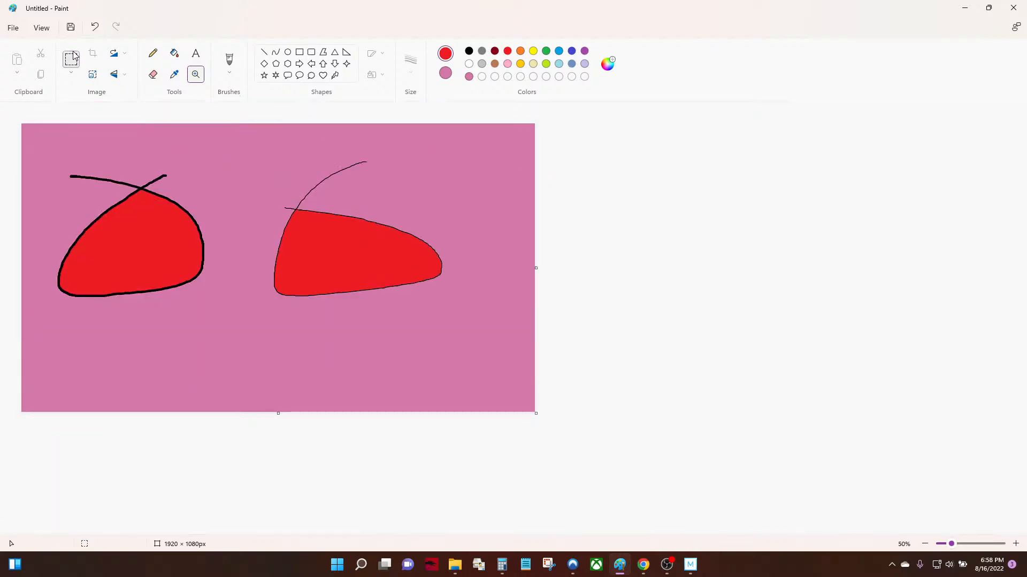
left_click_drag(268, 137, 476, 380)
left_click_drag(415, 277, 827, 304)
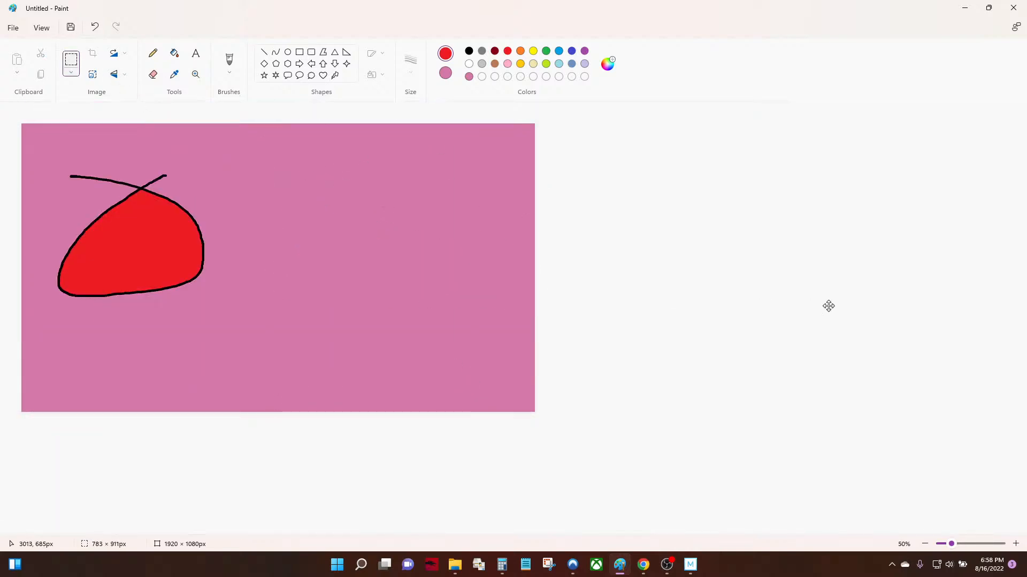
left_click(73, 74)
left_click(84, 165)
left_click_drag(50, 156, 845, 258)
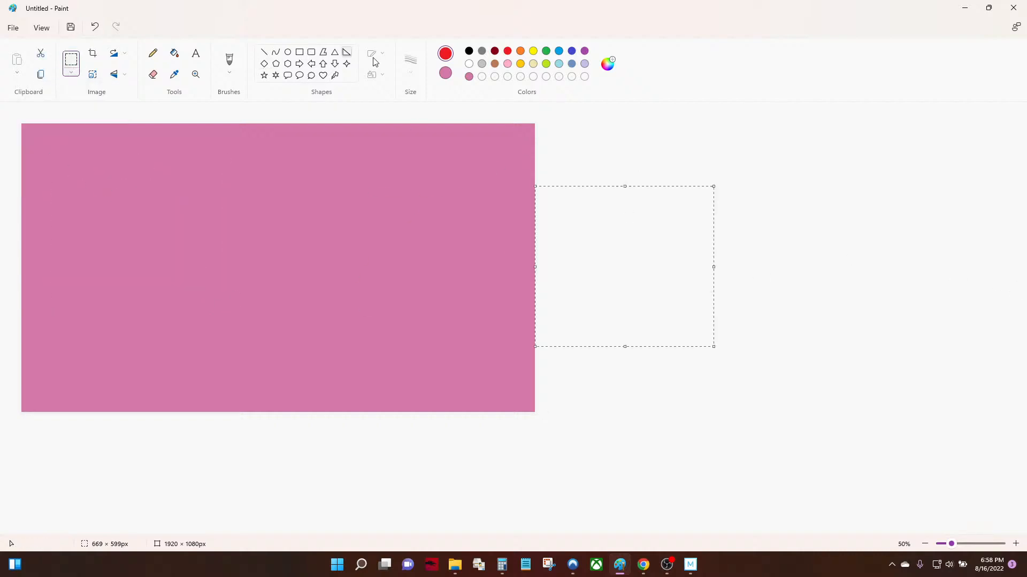
Try a rough smiling head in black with the Pencil and undo all its strokes
left_click(469, 52)
left_click(153, 53)
mouse_move(190, 173)
left_mouse_down()
mouse_move(172, 178)
mouse_move(280, 208)
mouse_move(143, 183)
left_mouse_up()
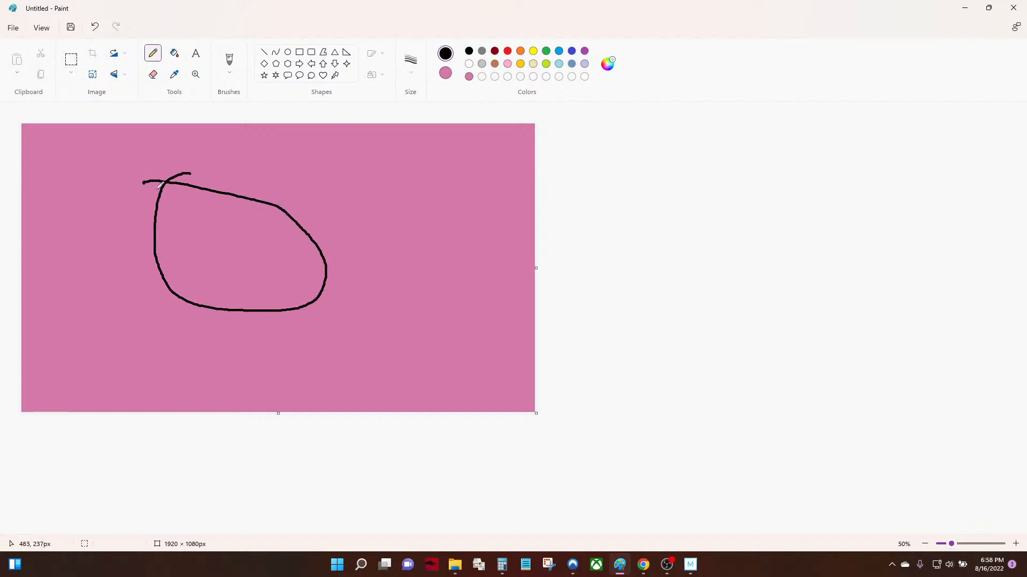
left_click_drag(210, 217, 266, 251)
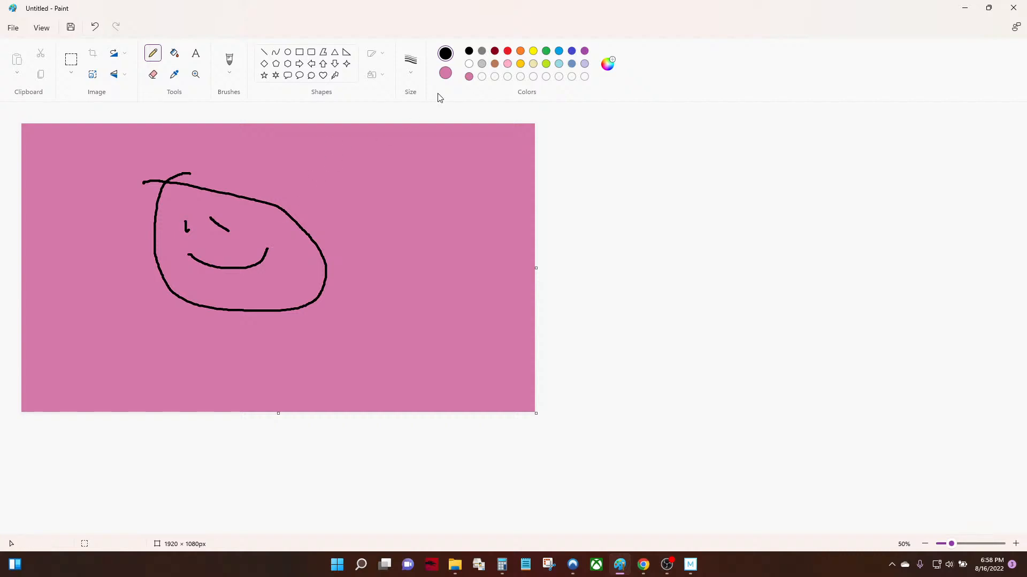
key("ctrl+z")
key("ctrl+z")
key("ctrl+z")
key("ctrl+z")
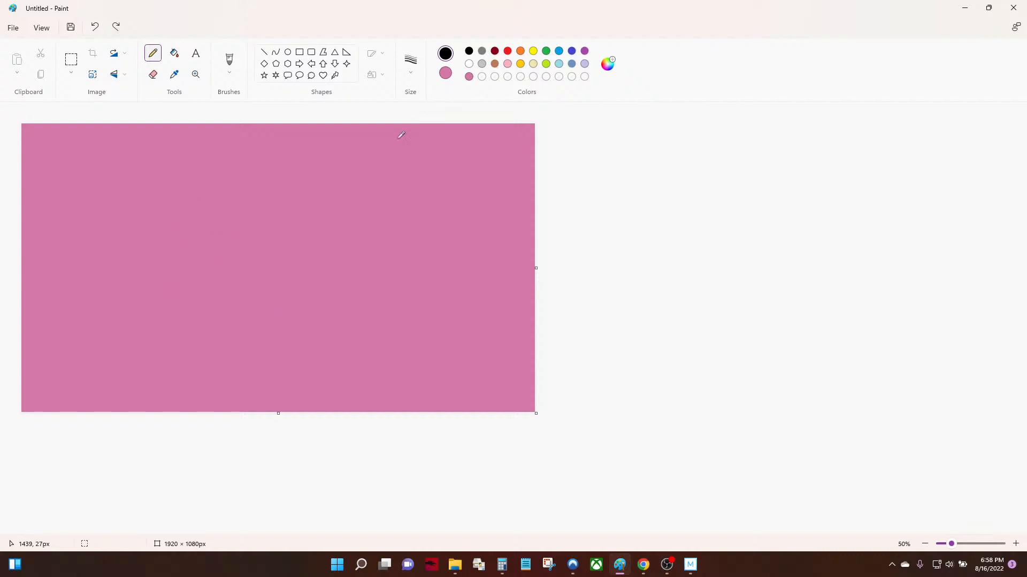
Draw a large round head outline in black with the Pencil, slightly left of the canvas centre
mouse_move(239, 166)
left_mouse_down()
mouse_move(209, 175)
mouse_move(184, 220)
mouse_move(189, 271)
mouse_move(231, 301)
mouse_move(297, 307)
mouse_move(338, 286)
mouse_move(353, 253)
mouse_move(346, 223)
mouse_move(291, 181)
left_mouse_up()
key("ctrl+z")
mouse_move(251, 164)
left_mouse_down()
mouse_move(204, 205)
mouse_move(204, 260)
mouse_move(218, 285)
mouse_move(280, 315)
mouse_move(314, 315)
mouse_move(361, 290)
mouse_move(378, 255)
mouse_move(352, 189)
mouse_move(253, 163)
mouse_move(190, 200)
mouse_move(169, 248)
mouse_move(173, 291)
mouse_move(214, 328)
mouse_move(299, 323)
mouse_move(318, 305)
mouse_move(331, 218)
mouse_move(276, 179)
left_mouse_up()
key("ctrl+z")
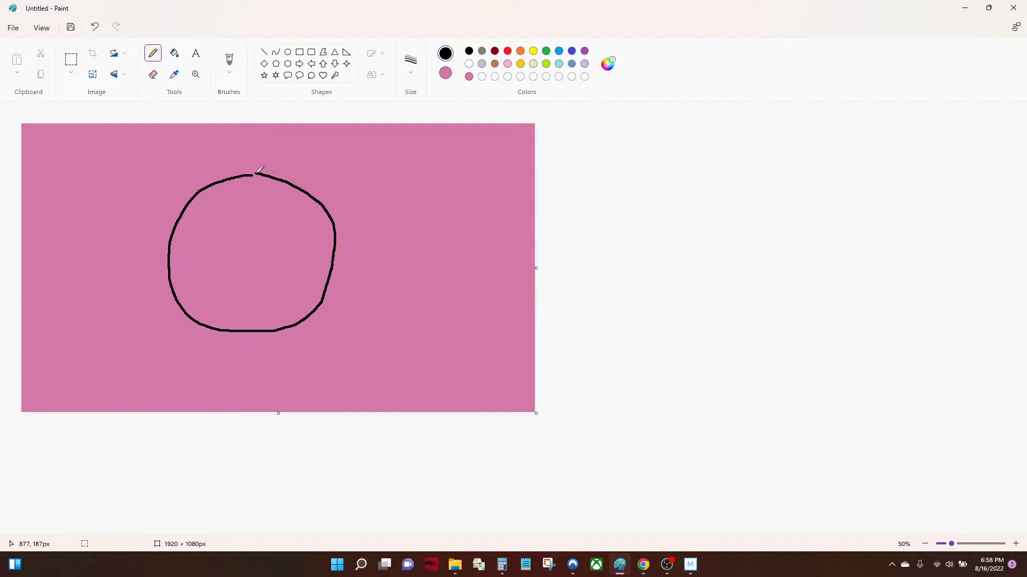
Examine the gap at the top of the head outline at 300% zoom
left_click(196, 75)
left_click(557, 276)
left_click(560, 276)
left_click(470, 230)
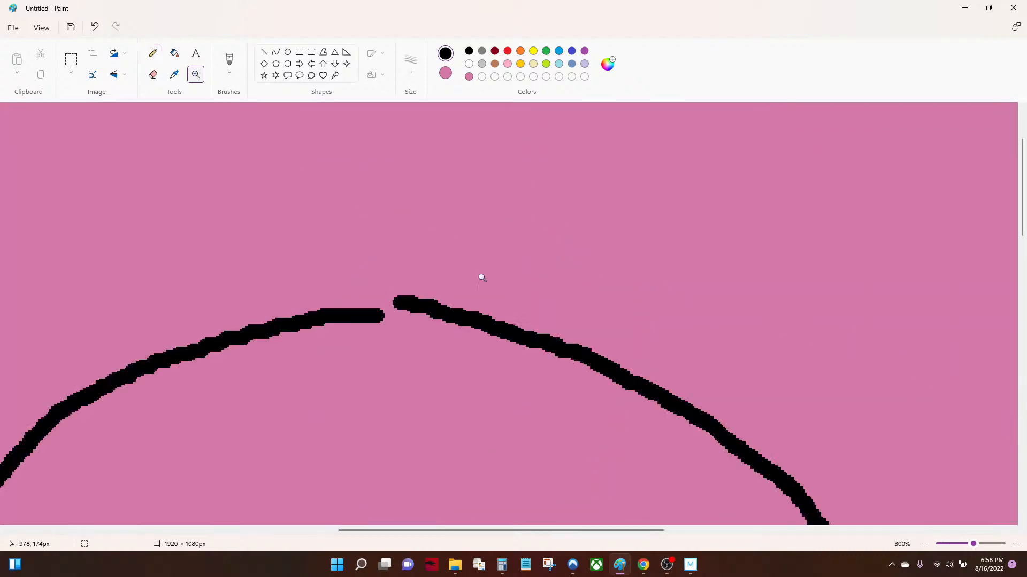
left_click(288, 52)
left_click_drag(282, 122, 378, 251)
key("Escape")
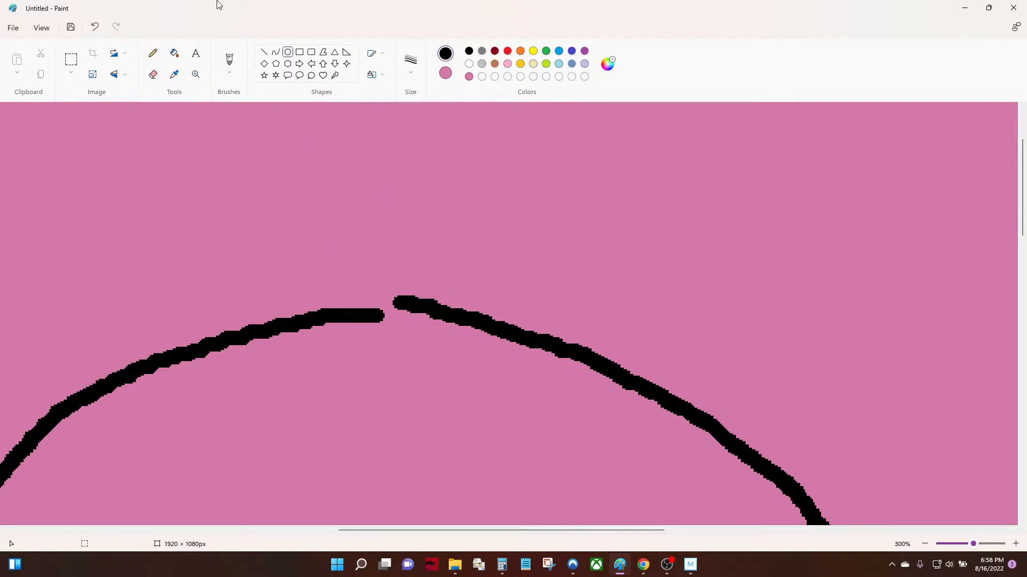
Paint over the uneven line ends at the top of the head in pink and redraw the arc in black, closing the outline
left_click(154, 54)
mouse_move(431, 291)
left_mouse_down()
mouse_move(409, 296)
mouse_move(383, 341)
mouse_move(403, 323)
mouse_move(353, 327)
mouse_move(351, 297)
mouse_move(310, 305)
left_mouse_up()
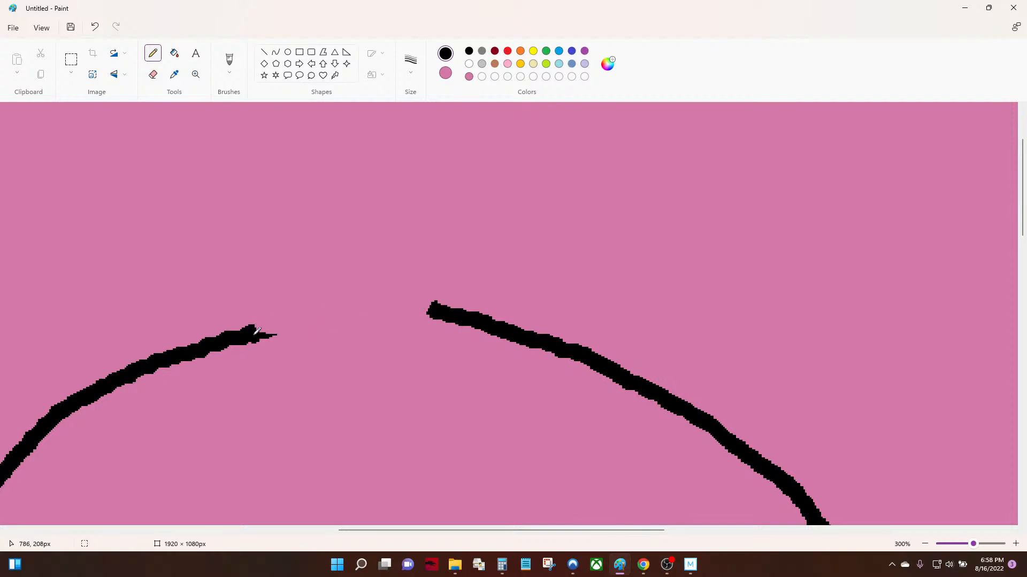
mouse_move(261, 324)
left_mouse_down()
mouse_move(335, 305)
mouse_move(436, 303)
left_mouse_up()
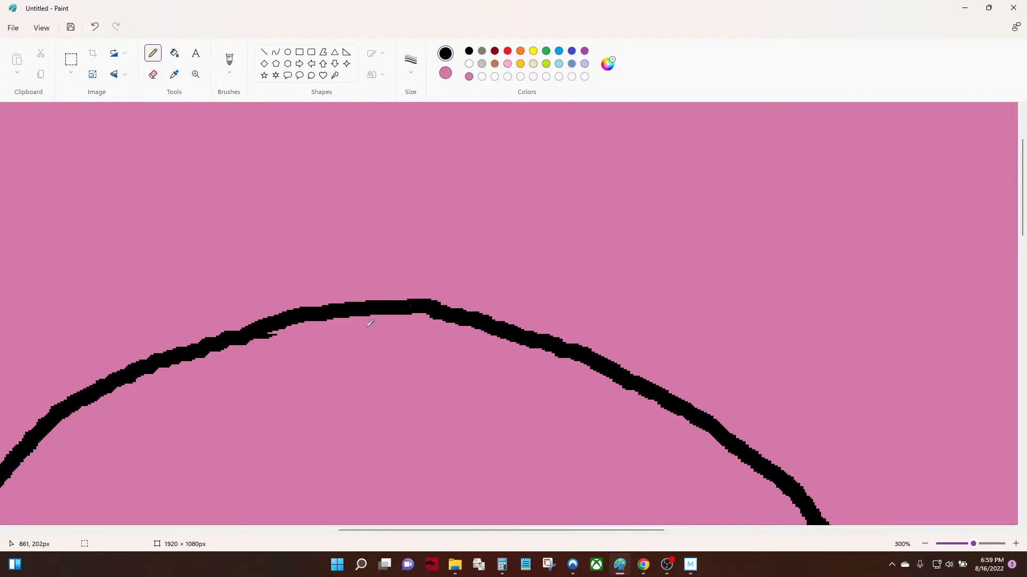
mouse_move(271, 337)
left_mouse_down()
mouse_move(240, 346)
mouse_move(234, 336)
mouse_move(274, 335)
mouse_move(264, 321)
mouse_move(284, 328)
left_mouse_up()
left_click_drag(224, 341, 298, 316)
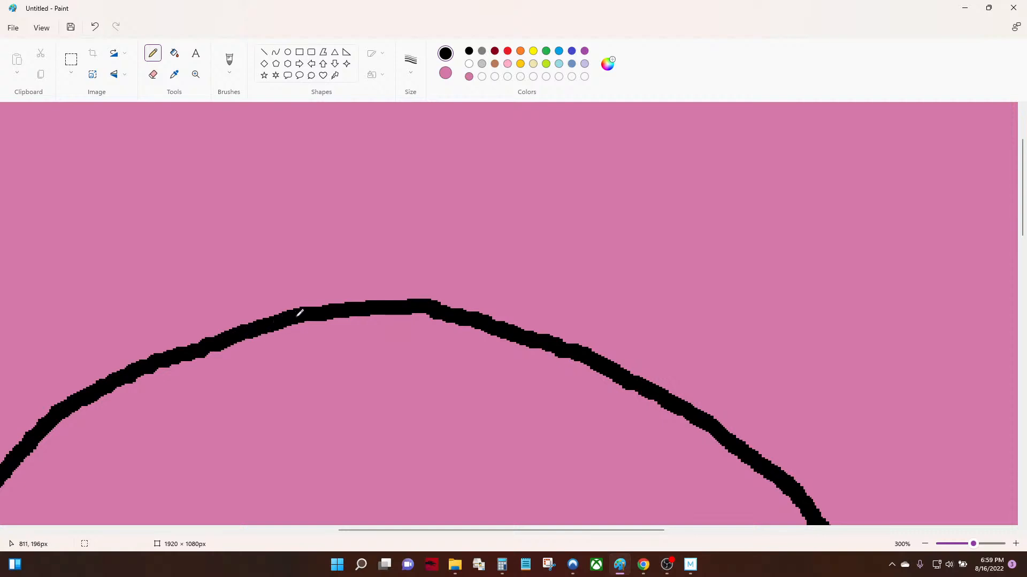
Draw a jagged hairline across the head with the Pencil, ending in a small sideburn curve at the right side
left_click(196, 75)
right_click(284, 321)
right_click(285, 321)
right_click(315, 324)
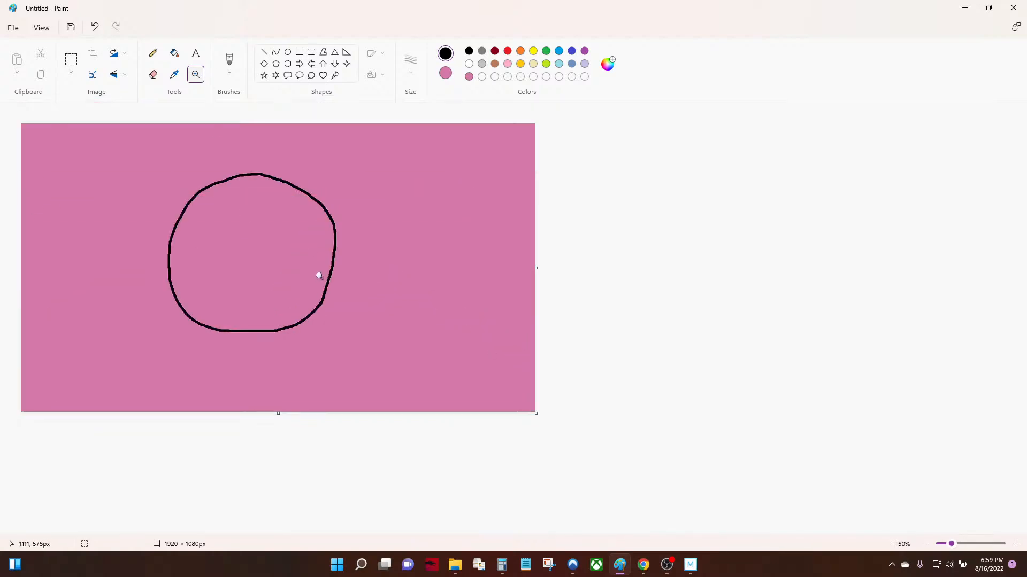
left_click(319, 270)
left_click(153, 53)
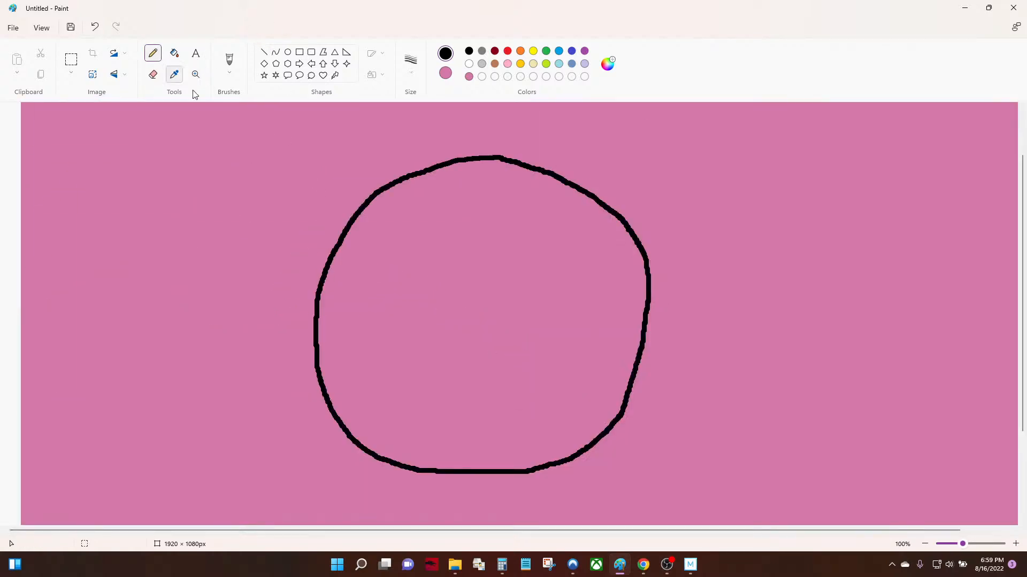
mouse_move(316, 315)
left_mouse_down()
mouse_move(335, 323)
mouse_move(361, 300)
mouse_move(400, 323)
mouse_move(418, 304)
mouse_move(454, 325)
mouse_move(481, 316)
mouse_move(516, 335)
mouse_move(531, 322)
mouse_move(567, 342)
mouse_move(573, 326)
mouse_move(604, 351)
mouse_move(601, 373)
mouse_move(618, 380)
mouse_move(631, 364)
left_mouse_up()
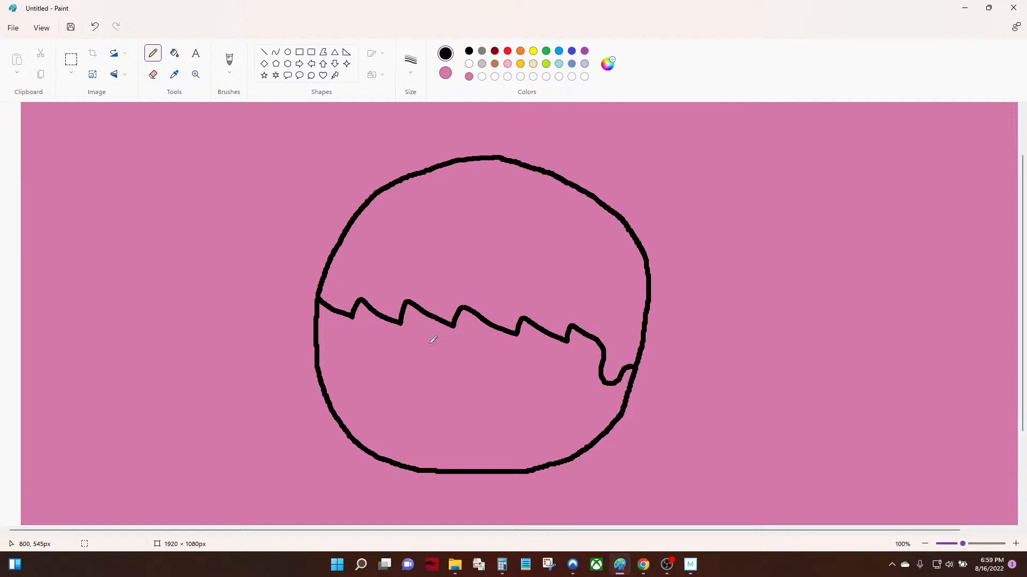
Draw a solid black, rounded eye just below the left half of the hairline
mouse_move(420, 329)
left_mouse_down()
mouse_move(397, 357)
mouse_move(414, 369)
left_mouse_up()
key("ctrl+z")
mouse_move(404, 332)
left_mouse_down()
mouse_move(398, 354)
mouse_move(416, 354)
mouse_move(422, 336)
left_mouse_up()
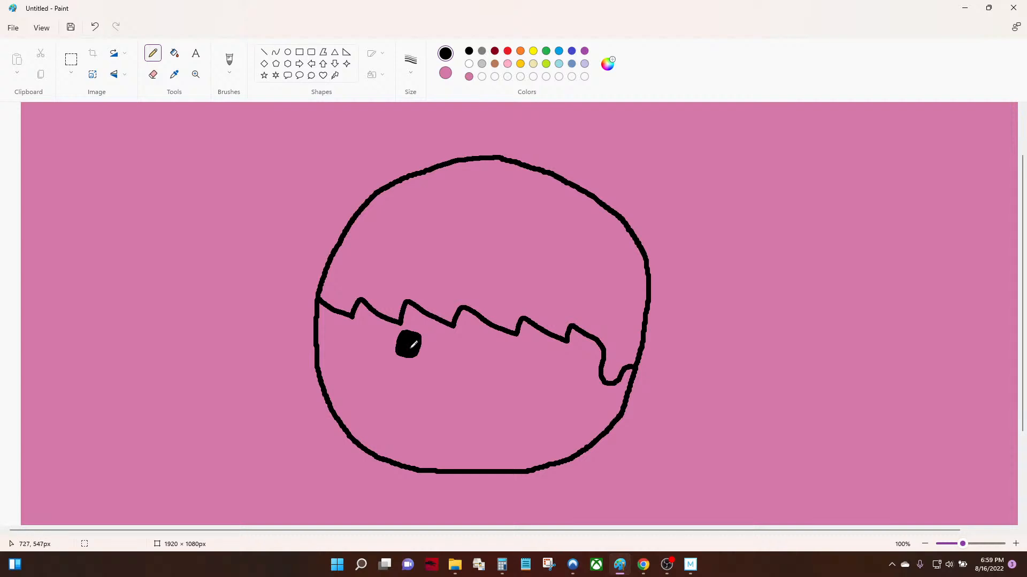
Try to draw a second eye freehand to the right of the first one
mouse_move(470, 345)
left_mouse_down()
mouse_move(457, 357)
mouse_move(474, 367)
mouse_move(464, 344)
left_mouse_up()
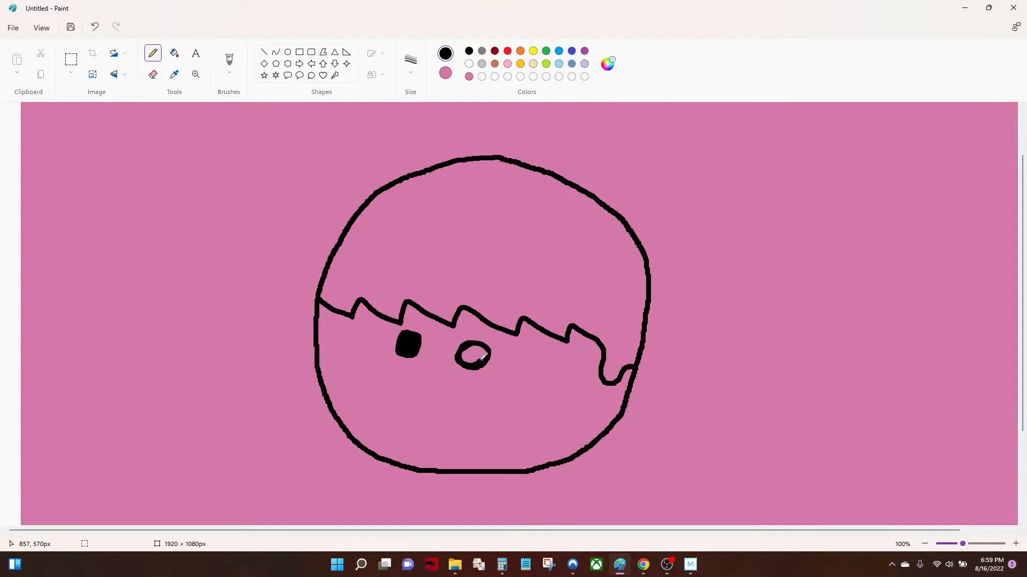
mouse_move(478, 346)
left_mouse_down()
mouse_move(463, 355)
mouse_move(487, 350)
mouse_move(466, 352)
left_mouse_up()
key("ctrl+z")
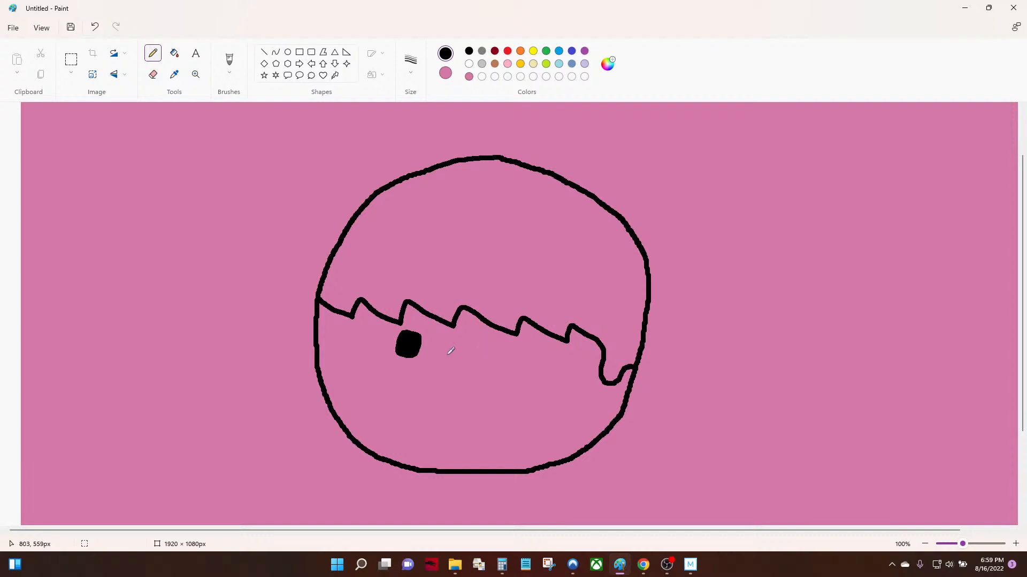
Duplicate the finished eye and place the copy to its right, below the hairline
left_click(71, 60)
left_click_drag(439, 368, 391, 329)
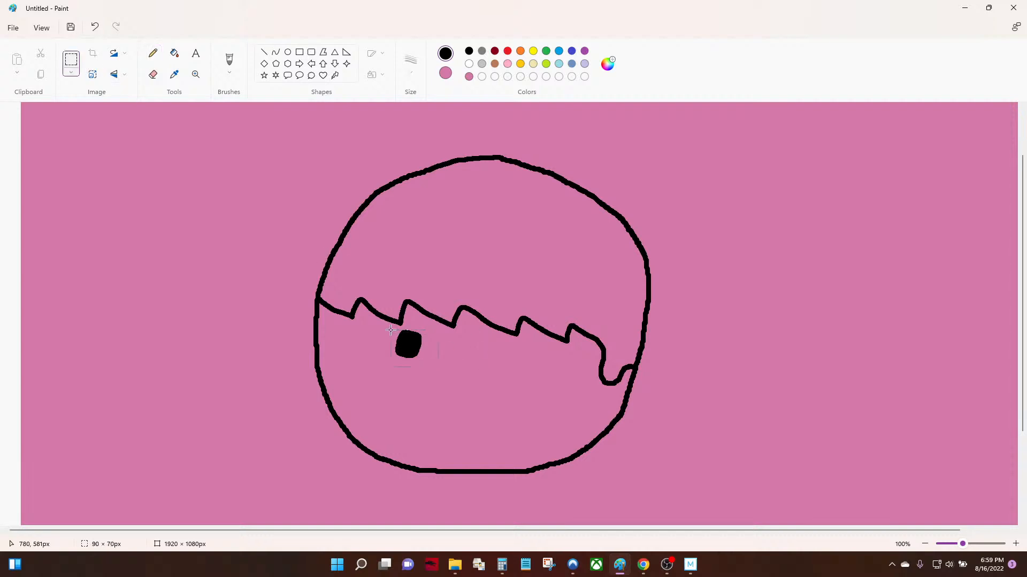
key("ctrl+c")
key("ctrl+v")
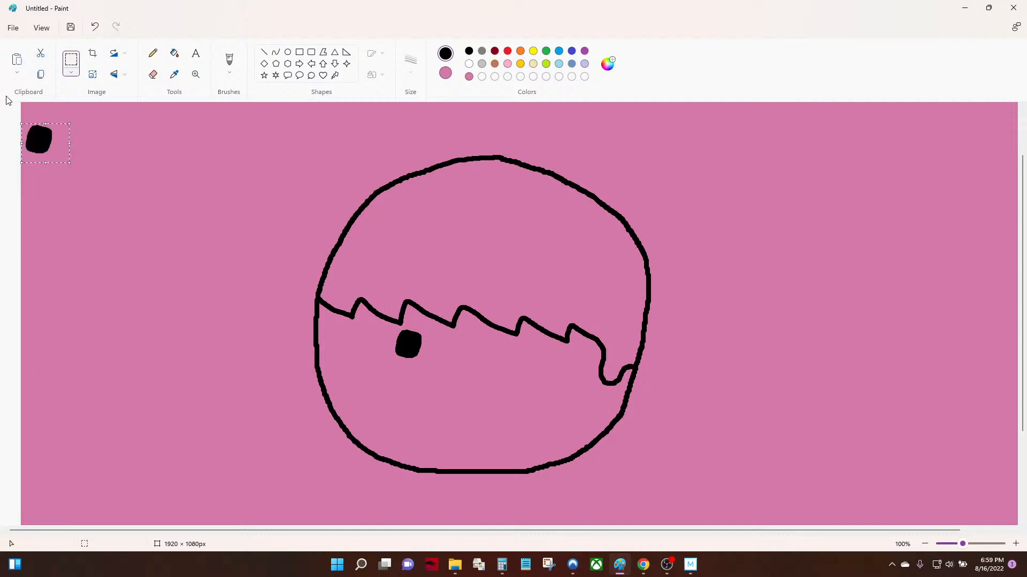
left_click_drag(59, 140, 493, 345)
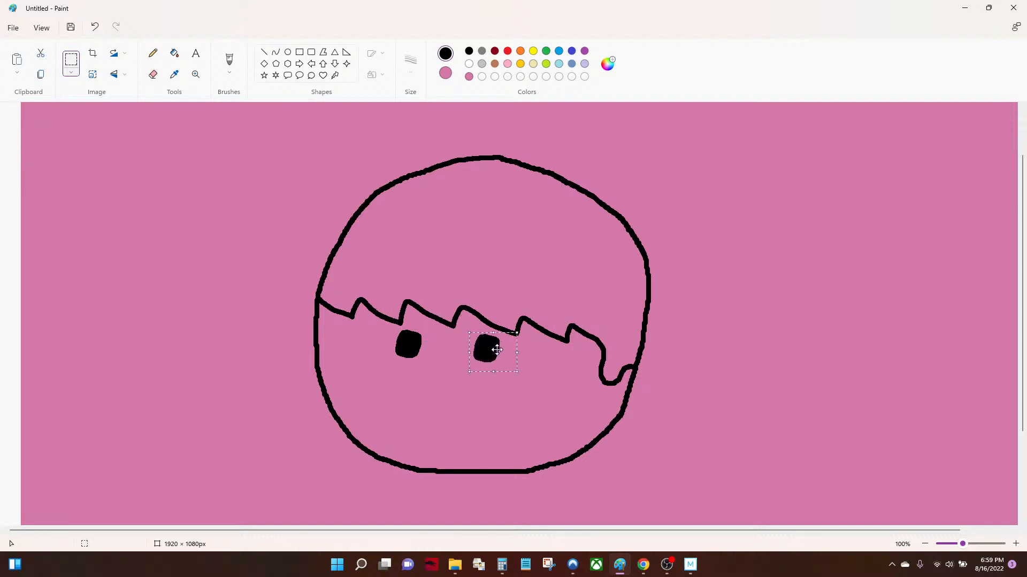
Flip the copied eye horizontally and move it slightly closer to the first eye
right_click(493, 345)
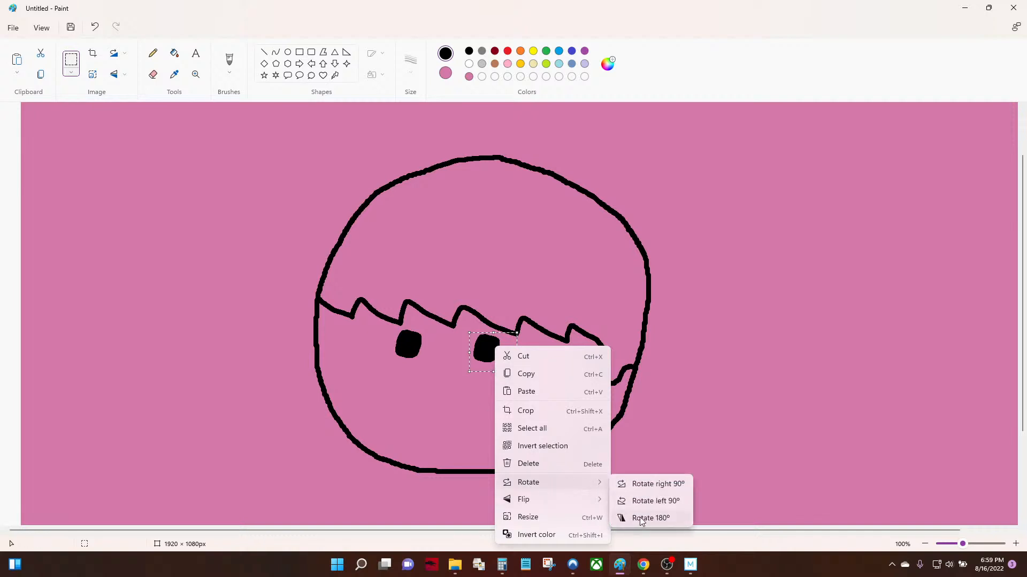
mouse_move(551, 502)
left_click(650, 519)
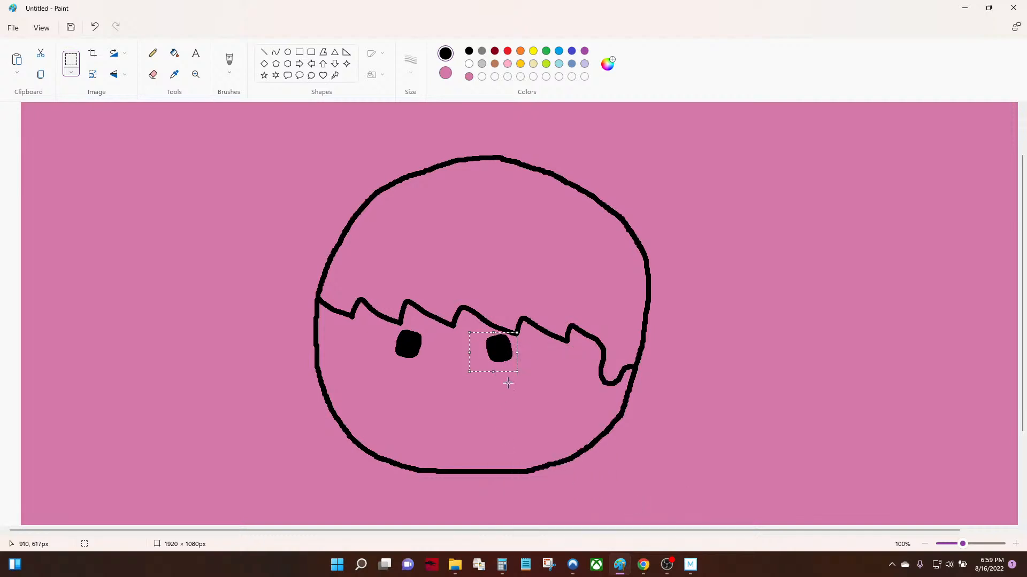
left_click_drag(479, 352, 480, 355)
Draw a small curved nose between and below the eyes with the Pencil, undoing the unwanted attempts
left_click(153, 53)
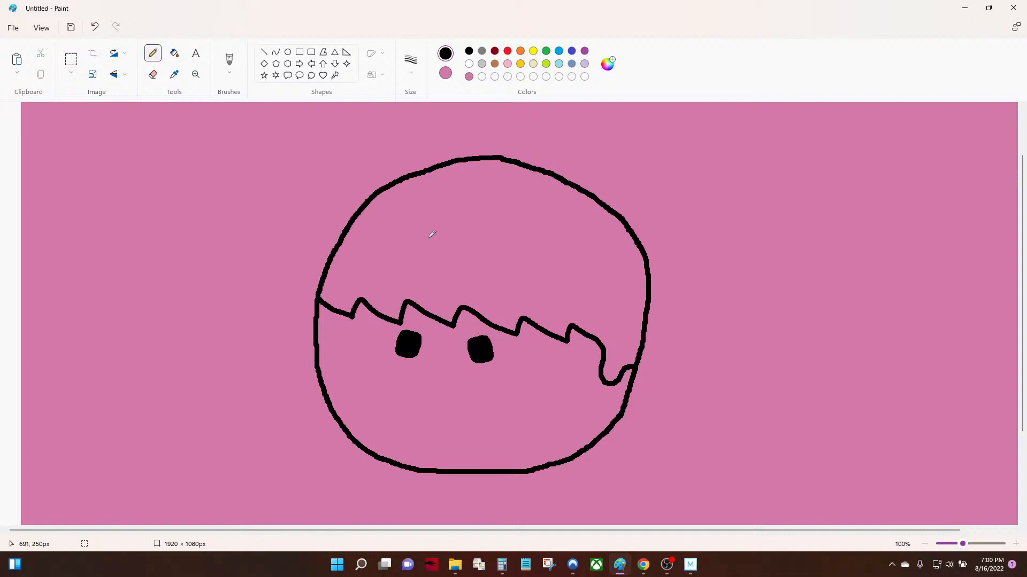
mouse_move(423, 388)
left_mouse_down()
mouse_move(431, 403)
mouse_move(442, 382)
left_mouse_up()
key("ctrl+z")
key("ctrl+z")
key("ctrl+z")
key("ctrl+z")
key("ctrl+z")
key("ctrl+z")
left_click_drag(438, 375, 441, 393)
Draw a curved smile at the lower right of the face with a small tongue sticking out
mouse_move(420, 429)
left_mouse_down()
mouse_move(455, 444)
mouse_move(500, 411)
mouse_move(499, 398)
left_mouse_up()
key("ctrl+z")
left_click_drag(468, 440, 515, 409)
key("ctrl+z")
mouse_move(452, 437)
left_mouse_down()
mouse_move(512, 412)
mouse_move(489, 441)
mouse_move(518, 444)
mouse_move(508, 424)
mouse_move(484, 437)
mouse_move(507, 432)
left_mouse_up()
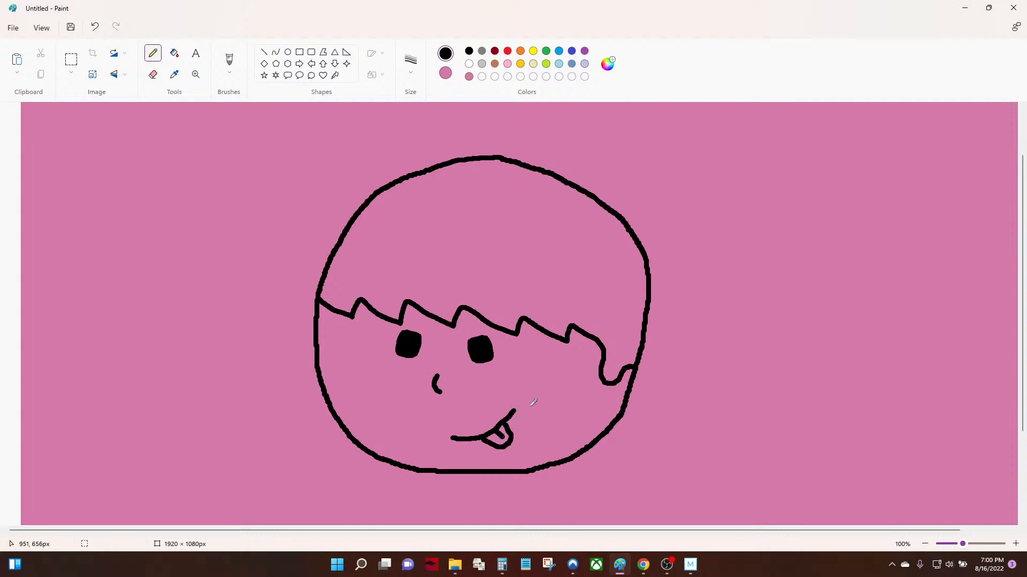
Try crease lines on the cheeks beside the mouth and undo them together with the tongue's centre line
mouse_move(541, 383)
left_mouse_down()
mouse_move(534, 405)
mouse_move(550, 389)
mouse_move(561, 414)
left_mouse_up()
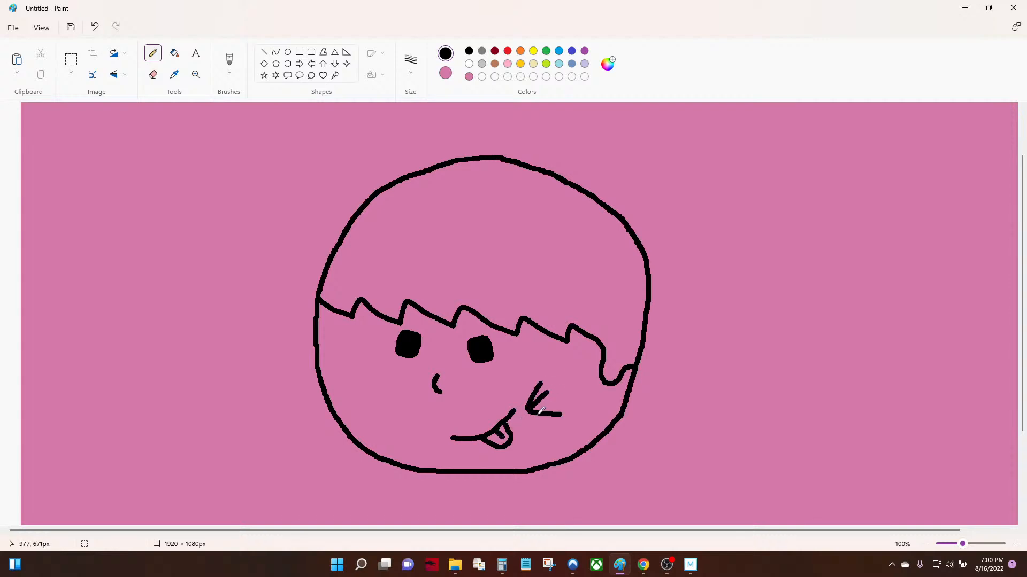
mouse_move(408, 408)
left_mouse_down()
mouse_move(429, 412)
mouse_move(404, 425)
left_mouse_up()
key("ctrl+z")
key("ctrl+z")
key("ctrl+z")
key("ctrl+z")
key("ctrl+z")
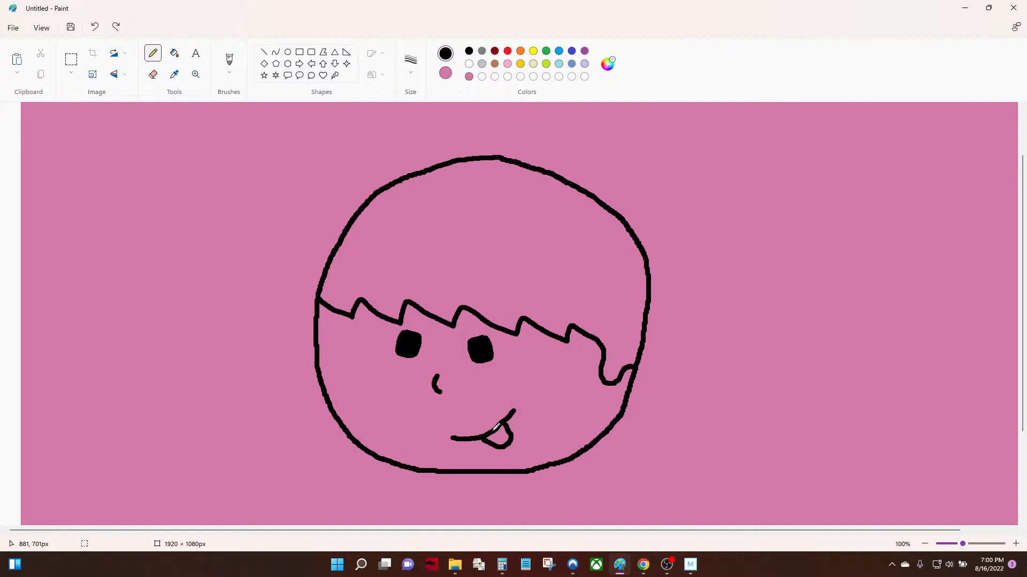
Redraw the tongue's short centre line and add a small black dot on the chin
left_click_drag(497, 426, 503, 431)
Draw a short neck beneath the head with two side lines and a curved collar line
scroll(458, 265, "down", 3)
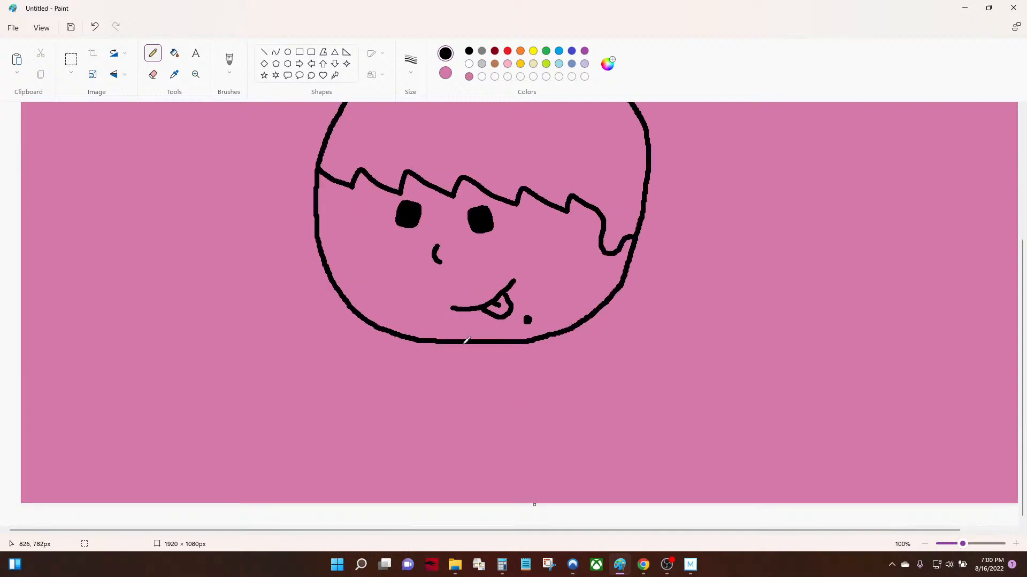
left_click_drag(426, 338, 426, 362)
key("ctrl+z")
left_click_drag(458, 353, 458, 357)
left_click_drag(569, 328, 565, 343)
mouse_move(460, 360)
left_mouse_down()
mouse_move(534, 370)
mouse_move(566, 345)
left_mouse_up()
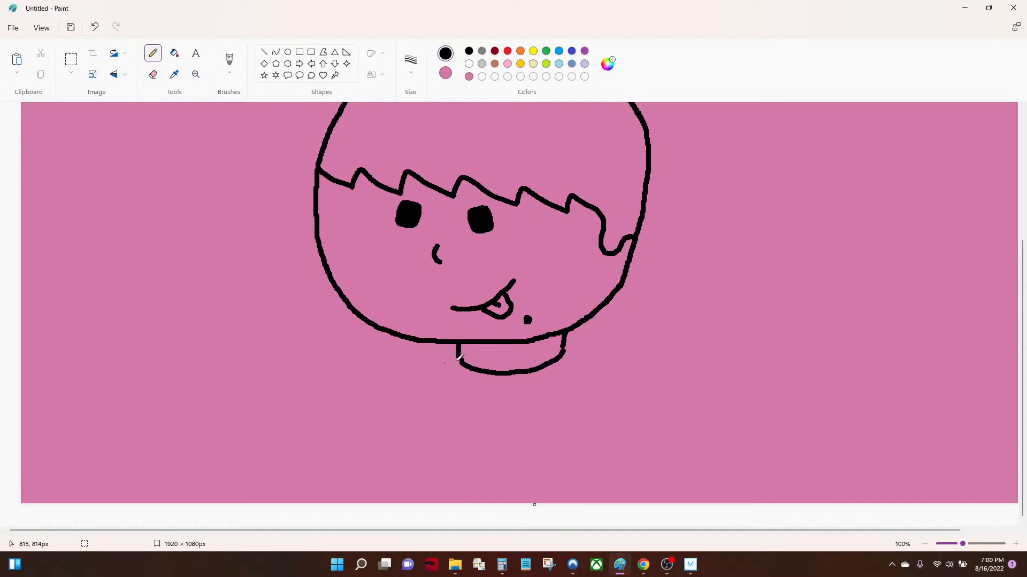
Undo a trial arm line and draw a fist with curled fingers to the left of the head
left_click_drag(459, 360, 220, 330)
key("ctrl+z")
mouse_move(124, 206)
left_mouse_down()
mouse_move(137, 232)
mouse_move(151, 204)
mouse_move(162, 227)
mouse_move(173, 208)
mouse_move(196, 224)
mouse_move(205, 199)
left_mouse_up()
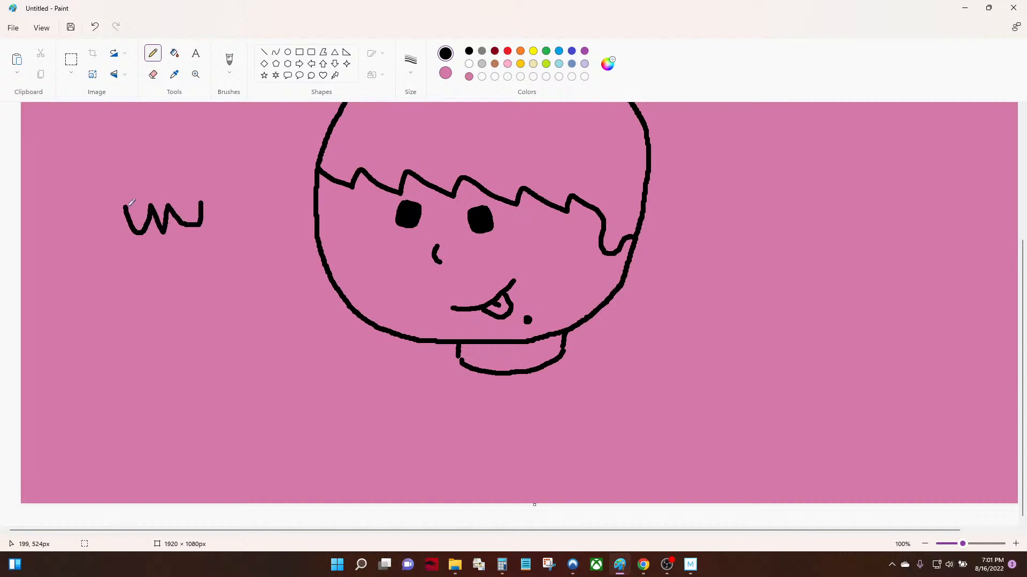
mouse_move(129, 205)
left_mouse_down()
mouse_move(149, 188)
mouse_move(201, 197)
left_mouse_up()
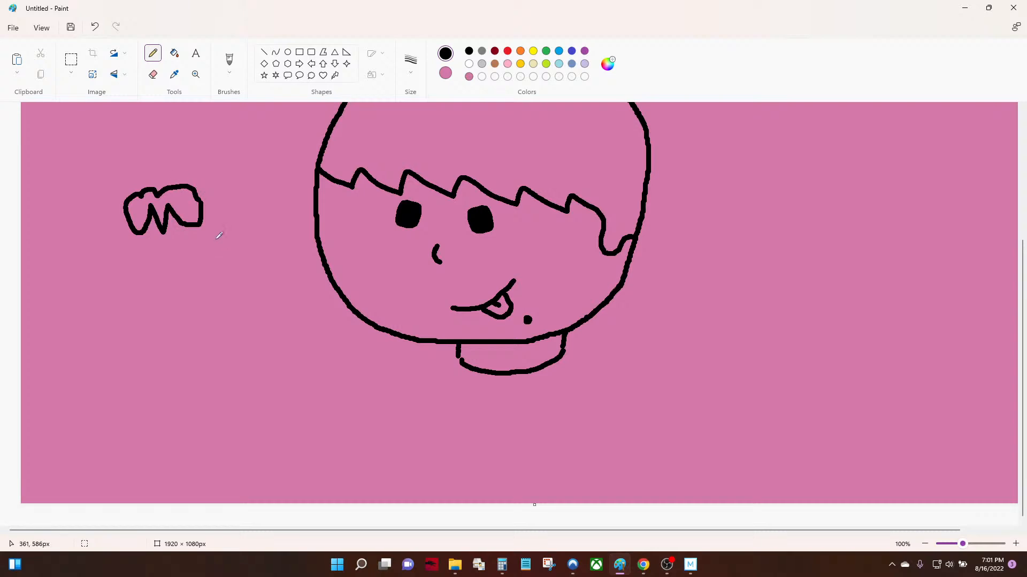
Draw another small fingertip beside the fist and a rounded rectangle with a play triangle, held by the hand
mouse_move(224, 210)
left_mouse_down()
mouse_move(232, 222)
mouse_move(234, 201)
left_mouse_up()
mouse_move(131, 211)
left_mouse_down()
mouse_move(102, 224)
mouse_move(97, 270)
mouse_move(99, 294)
mouse_move(138, 307)
mouse_move(247, 306)
mouse_move(263, 287)
mouse_move(265, 246)
mouse_move(263, 213)
mouse_move(248, 211)
left_mouse_up()
mouse_move(154, 244)
left_mouse_down()
mouse_move(155, 271)
mouse_move(168, 285)
mouse_move(200, 250)
mouse_move(156, 232)
left_mouse_up()
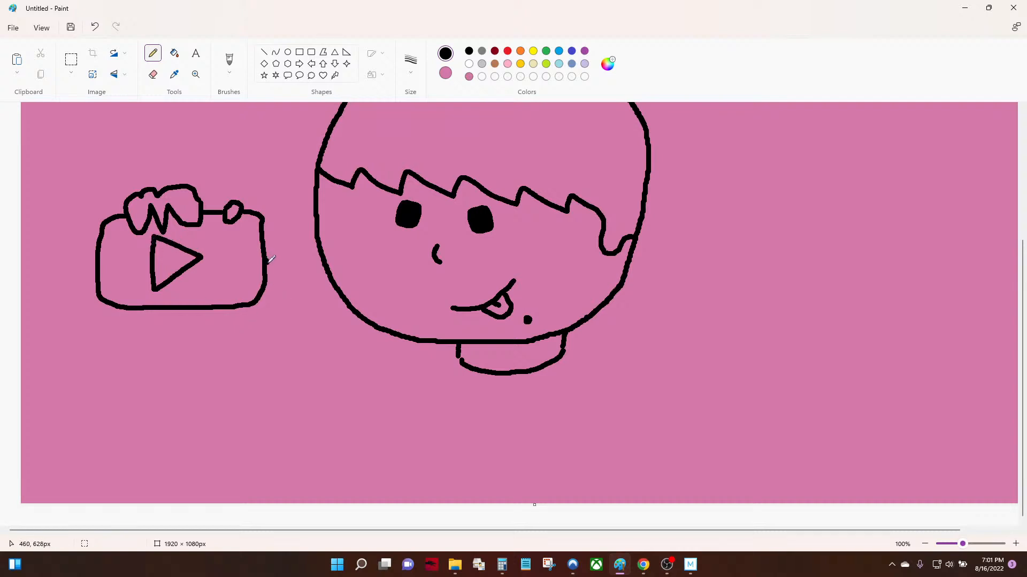
Try arm lines running from the play-button plaque towards the neck and undo them
mouse_move(268, 260)
left_mouse_down()
mouse_move(312, 335)
mouse_move(345, 360)
mouse_move(395, 372)
mouse_move(458, 359)
left_mouse_up()
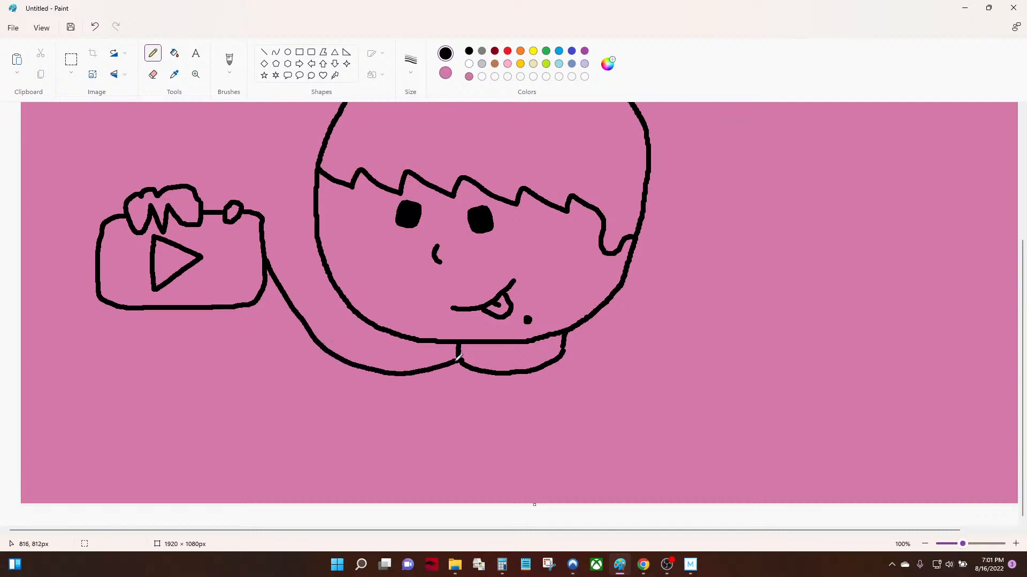
left_click_drag(225, 310, 266, 351)
key("ctrl+z")
mouse_move(244, 307)
left_mouse_down()
mouse_move(281, 353)
mouse_move(343, 394)
mouse_move(385, 406)
mouse_move(439, 393)
left_mouse_up()
key("ctrl+z")
key("ctrl+z")
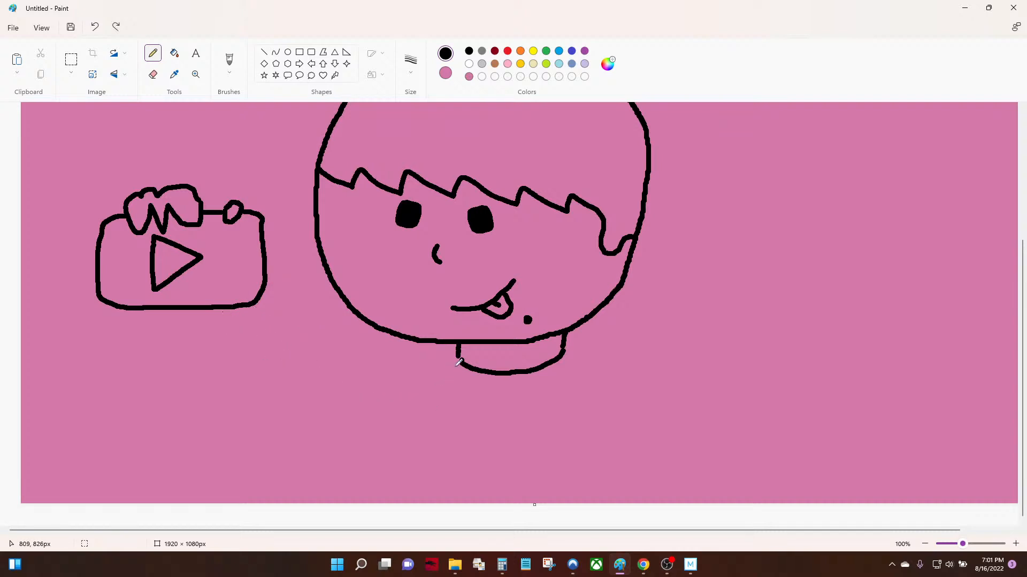
Draw a wavy arm between the neck and the play-button plaque, and a torso side line down to the canvas edge
mouse_move(458, 357)
left_mouse_down()
mouse_move(384, 380)
mouse_move(343, 368)
mouse_move(268, 282)
mouse_move(261, 318)
mouse_move(303, 398)
mouse_move(381, 419)
mouse_move(438, 407)
left_mouse_up()
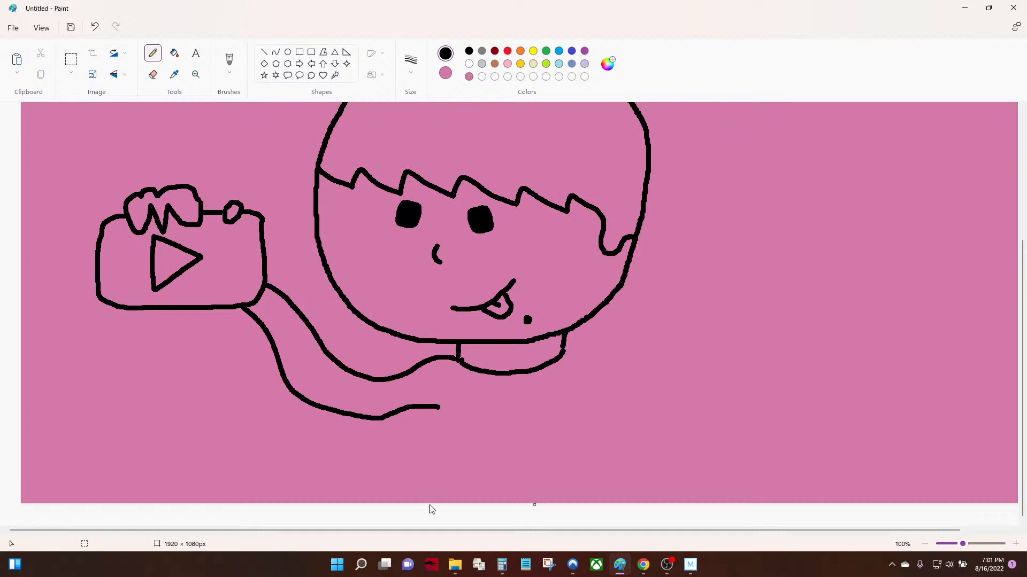
left_click_drag(426, 409, 422, 541)
key("ctrl+z")
left_click_drag(437, 408, 448, 508)
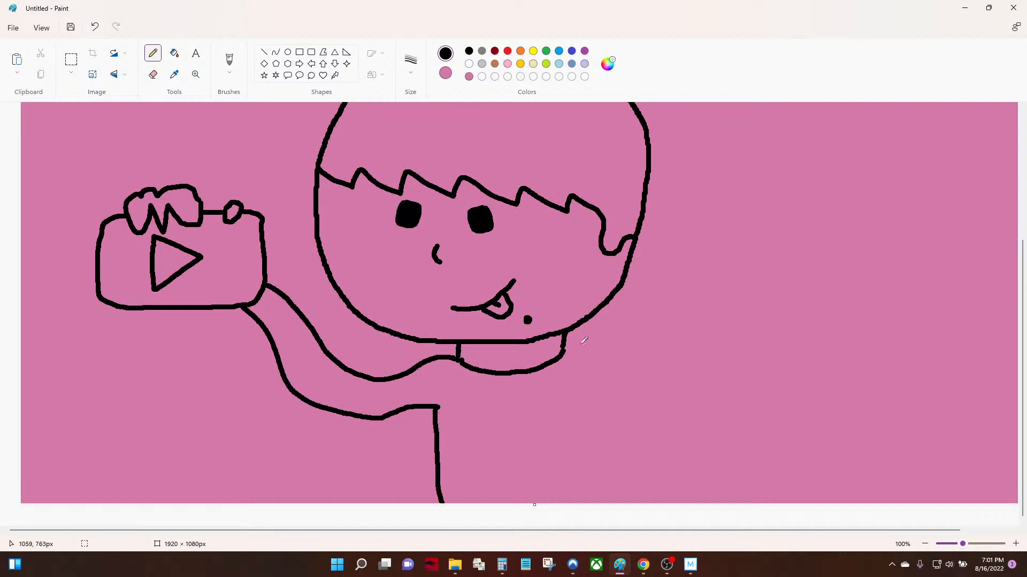
Draw the other arm extending right from the neck and curling into a spiral at its end
mouse_move(565, 350)
left_mouse_down()
mouse_move(600, 331)
mouse_move(684, 316)
mouse_move(757, 347)
mouse_move(770, 386)
mouse_move(751, 414)
mouse_move(695, 398)
left_mouse_up()
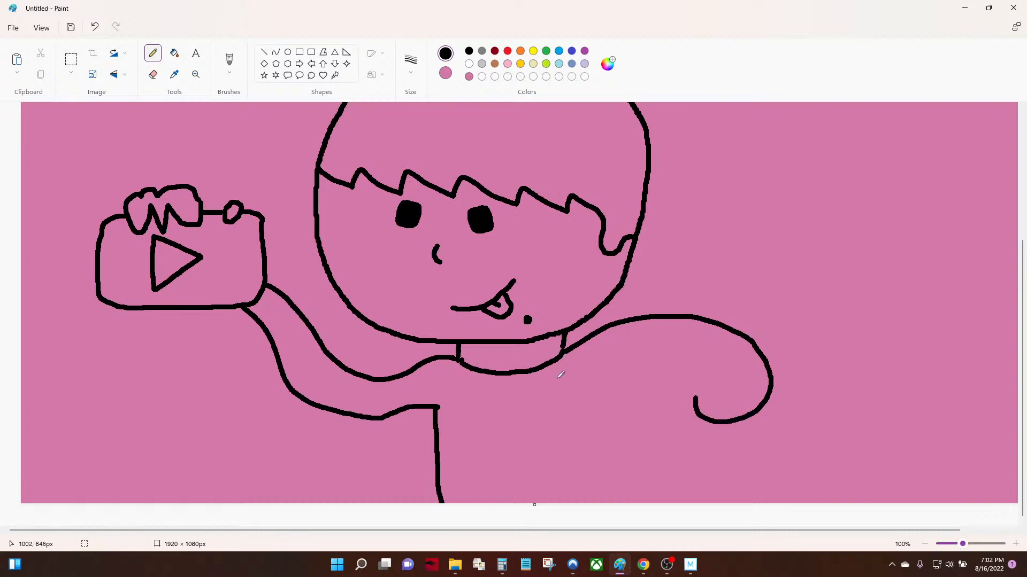
mouse_move(578, 393)
left_mouse_down()
mouse_move(616, 365)
mouse_move(659, 362)
mouse_move(695, 381)
mouse_move(591, 387)
mouse_move(632, 366)
mouse_move(674, 362)
mouse_move(739, 378)
mouse_move(740, 394)
mouse_move(721, 393)
mouse_move(724, 373)
mouse_move(696, 392)
mouse_move(704, 366)
left_mouse_up()
key("ctrl+z")
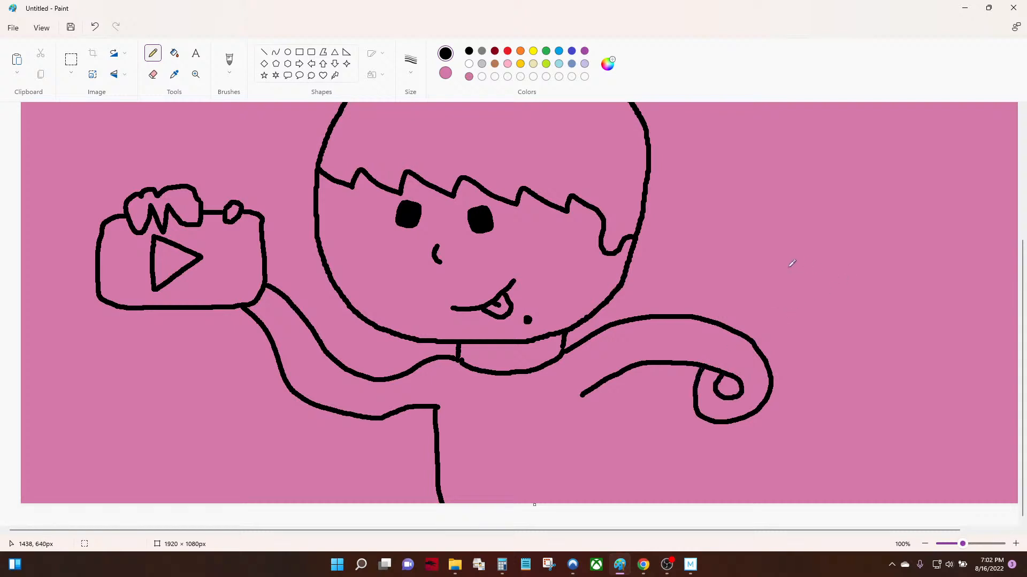
Draw an open clapperboard to the right of the head, with fingers and a thumb gripping its top edge
mouse_move(775, 249)
left_mouse_down()
mouse_move(788, 280)
mouse_move(967, 194)
mouse_move(952, 174)
mouse_move(938, 178)
mouse_move(781, 244)
left_mouse_up()
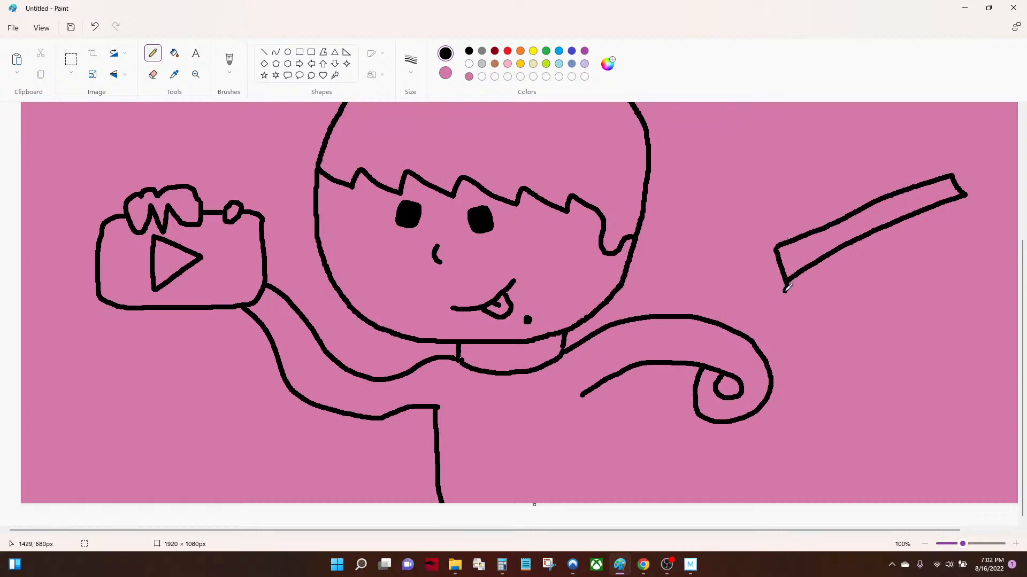
mouse_move(786, 282)
left_mouse_down()
mouse_move(786, 381)
mouse_move(799, 389)
mouse_move(981, 389)
mouse_move(972, 270)
mouse_move(787, 279)
left_mouse_up()
mouse_move(849, 276)
left_mouse_down()
mouse_move(860, 293)
mouse_move(864, 273)
mouse_move(881, 293)
mouse_move(889, 276)
mouse_move(895, 296)
mouse_move(908, 273)
left_mouse_up()
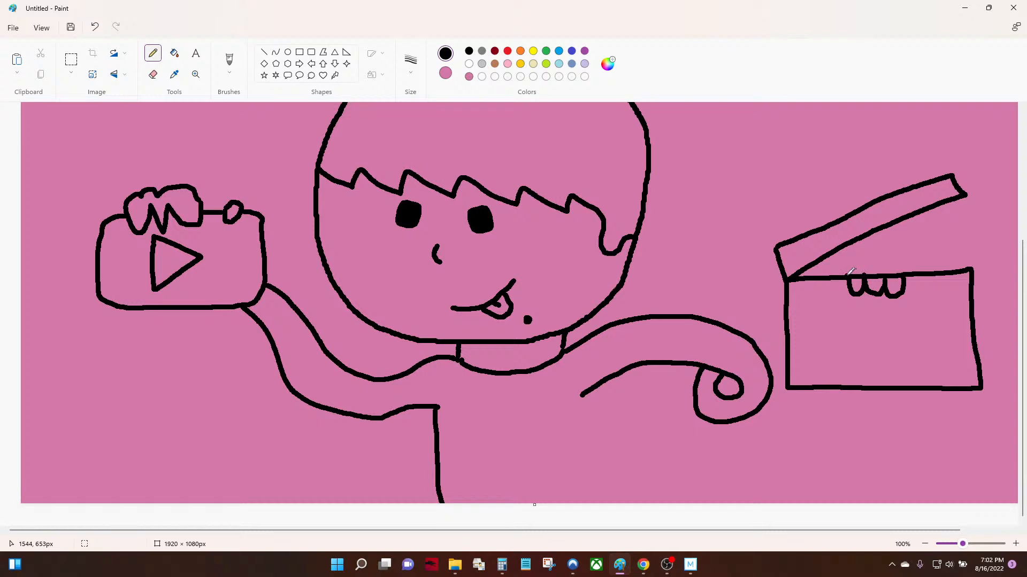
mouse_move(851, 271)
left_mouse_down()
mouse_move(862, 261)
mouse_move(904, 265)
left_mouse_up()
mouse_move(817, 284)
left_mouse_down()
mouse_move(825, 294)
mouse_move(829, 269)
mouse_move(833, 289)
mouse_move(830, 271)
left_mouse_up()
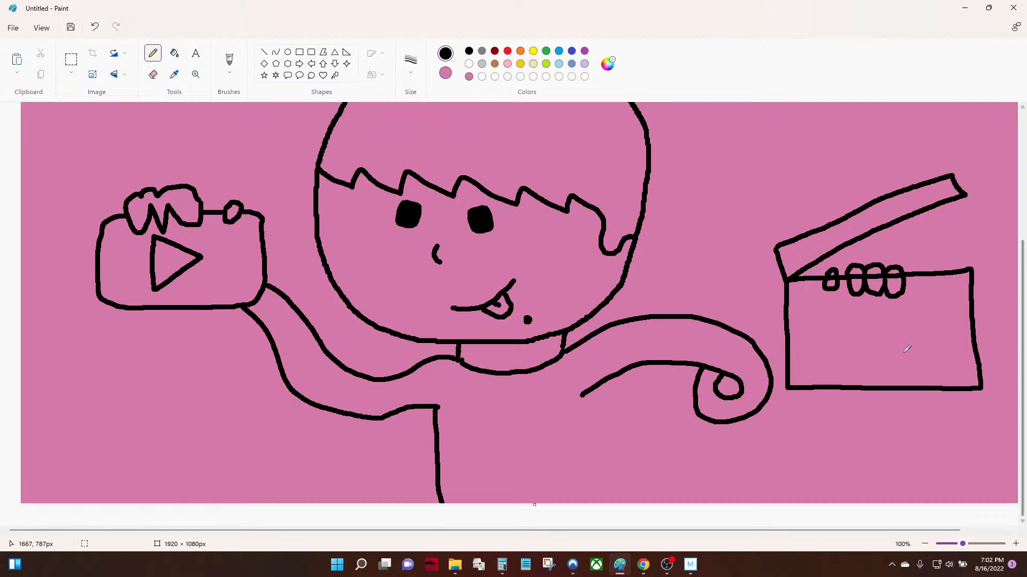
Connect the curled arm to the clapperboard with two short lines and draw the torso's remaining side straight down to the canvas edge
mouse_move(727, 322)
left_mouse_down()
mouse_move(751, 312)
mouse_move(778, 312)
mouse_move(765, 327)
mouse_move(784, 322)
left_mouse_up()
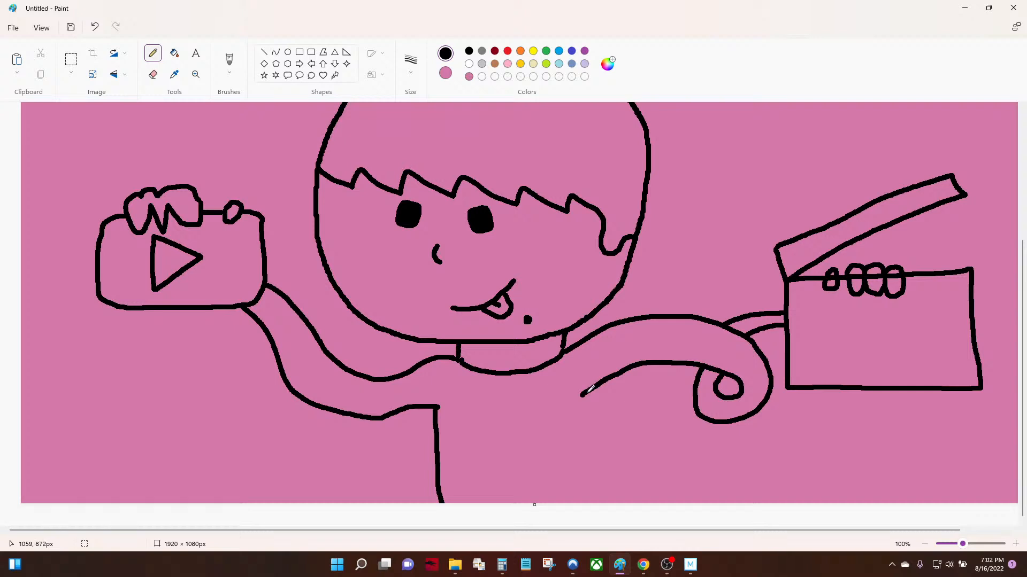
left_click_drag(590, 389, 575, 493)
key("ctrl+z")
left_click_drag(589, 391, 572, 571)
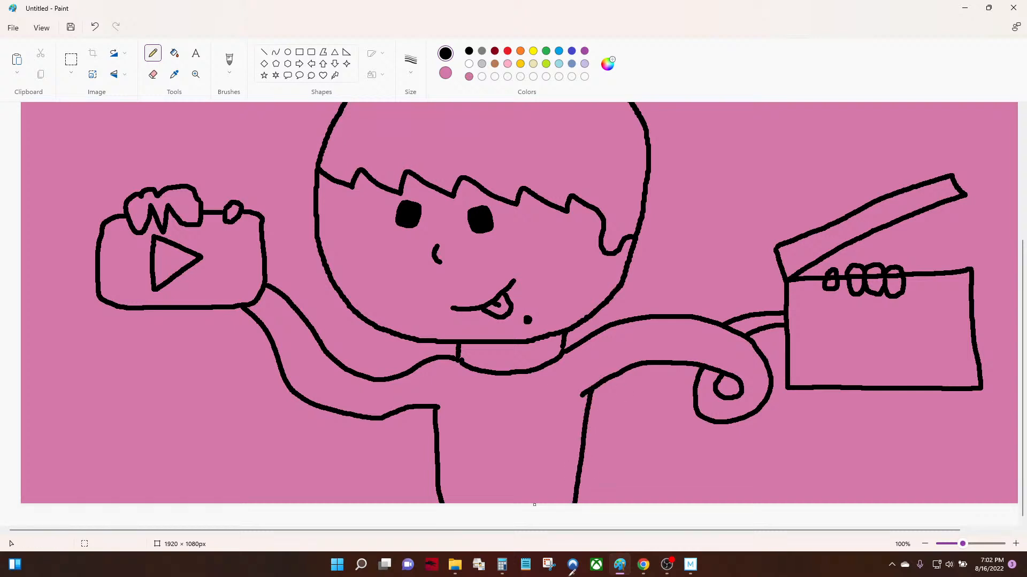
key("ctrl+z")
left_click_drag(593, 389, 593, 511)
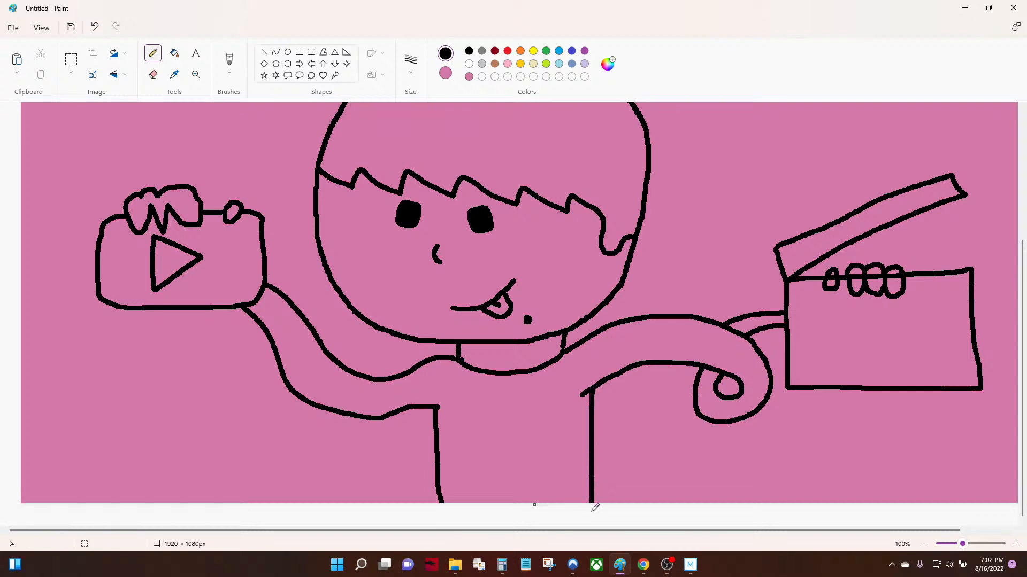
Straighten the lower end of the torso side line beneath the plaque-holding arm so it runs to the canvas edge
mouse_move(453, 461)
left_mouse_down()
mouse_move(437, 482)
mouse_move(466, 487)
mouse_move(443, 501)
left_mouse_up()
left_click_drag(437, 477, 459, 521)
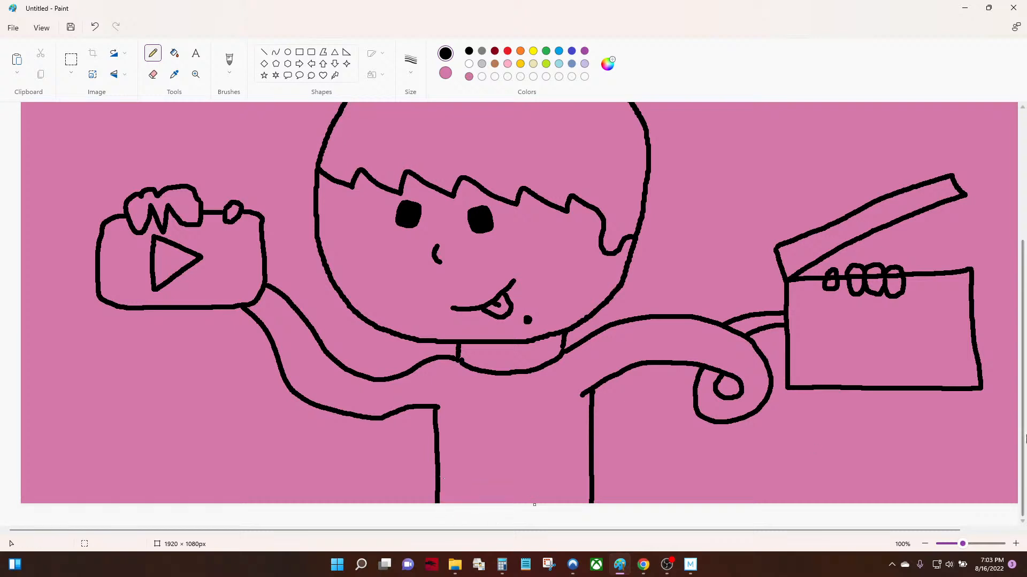
scroll(898, 369, "up", 3)
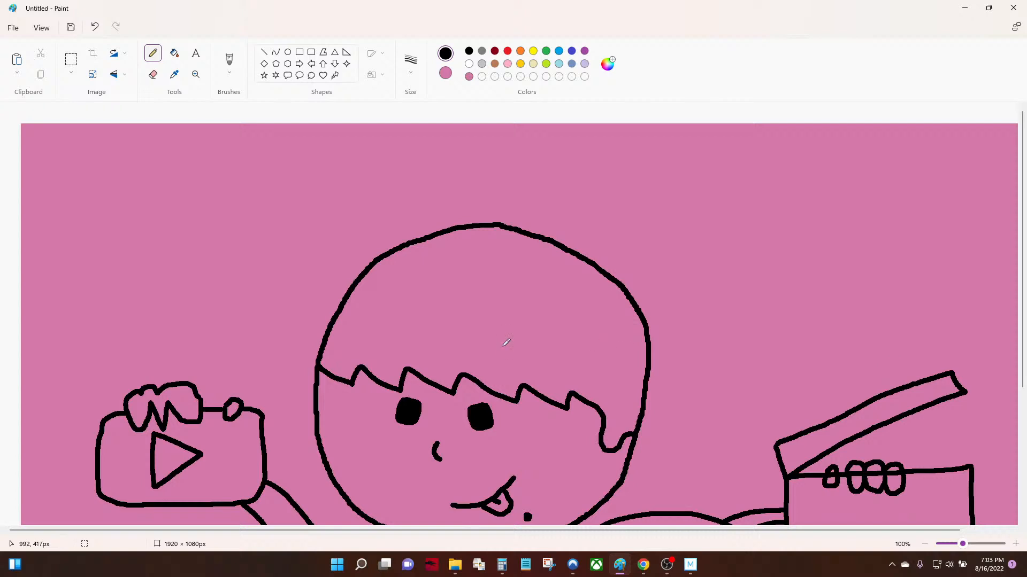
scroll(506, 343, "down", 3)
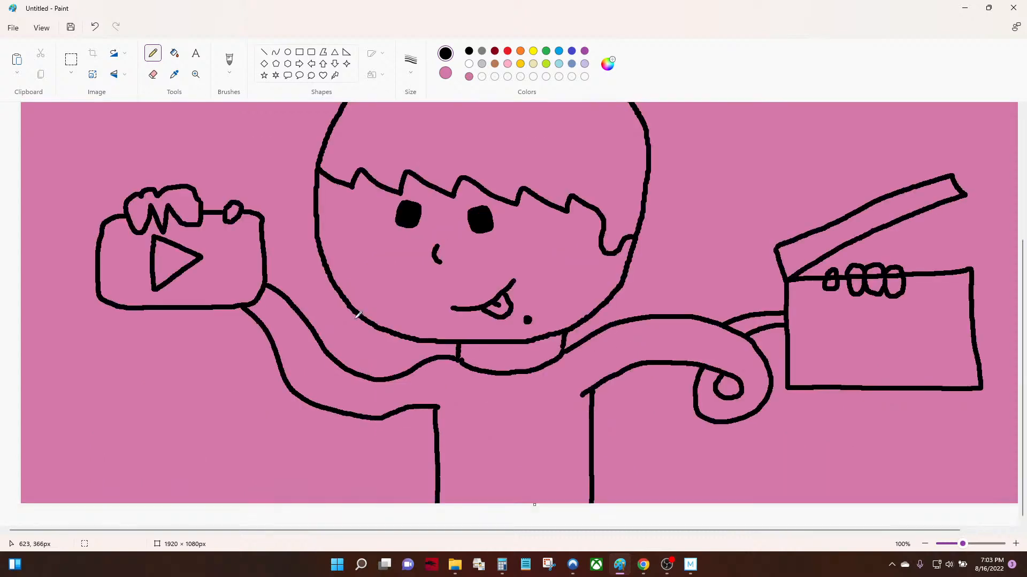
Mix a medium brown, #874928, as a custom colour and fill the hair with it
left_click(609, 65)
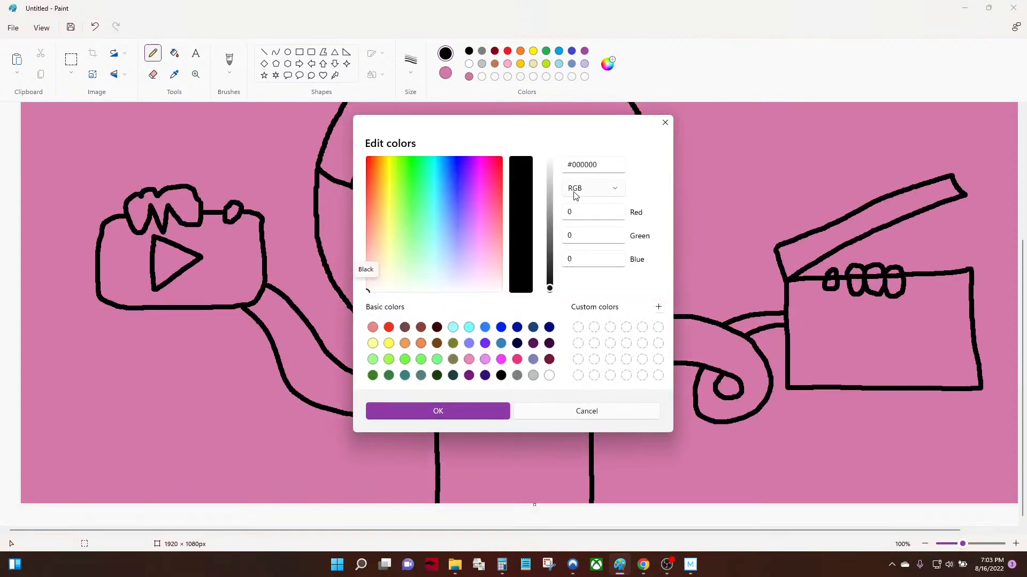
left_click(452, 359)
left_click(385, 196)
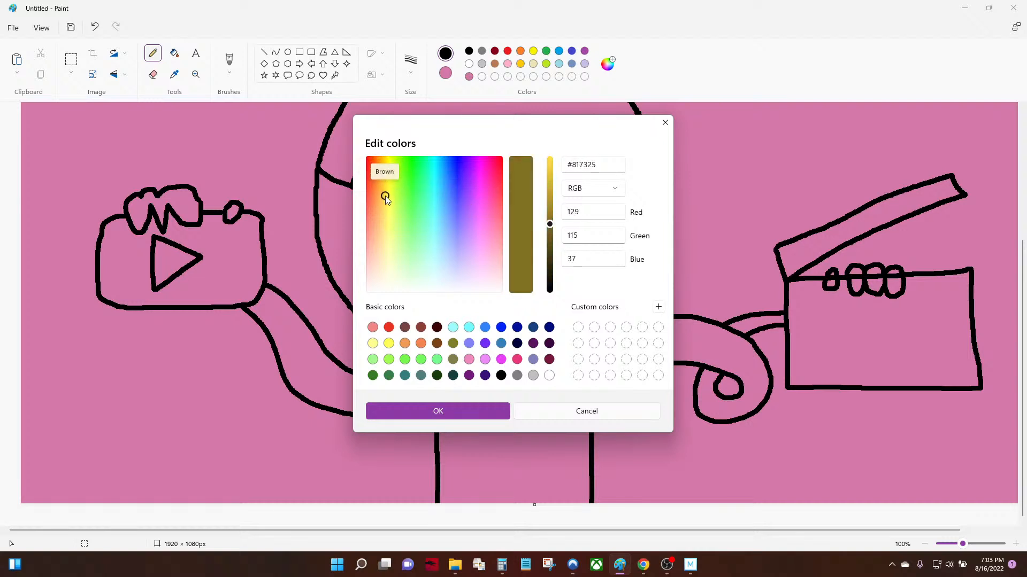
left_click(549, 230)
left_click(376, 192)
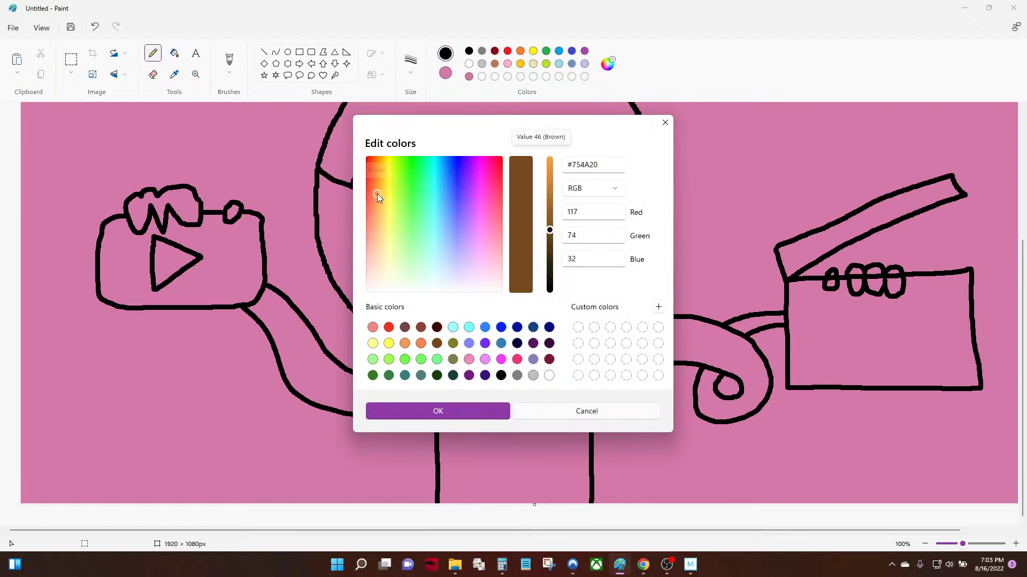
left_click_drag(547, 213, 552, 227)
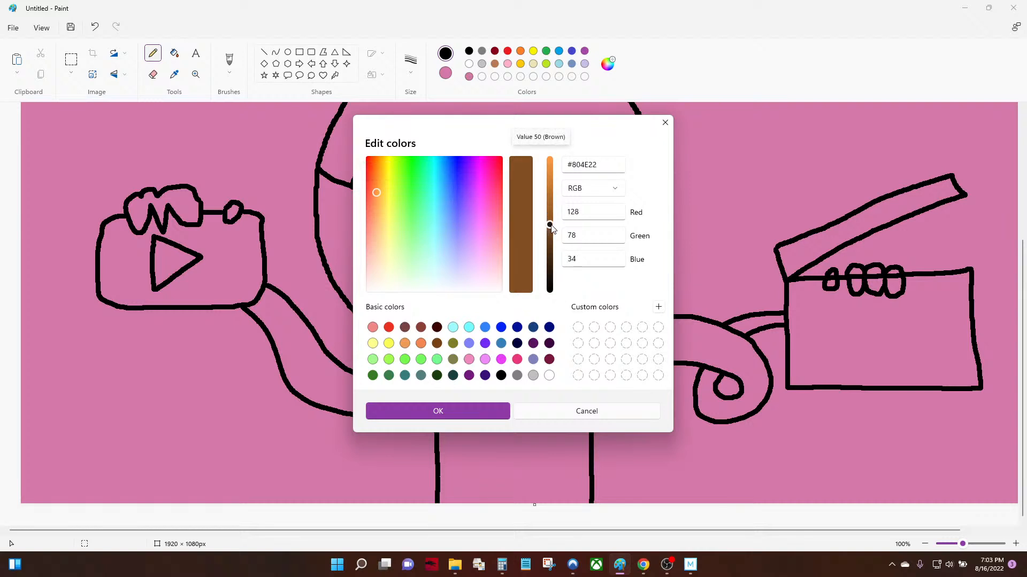
left_click(374, 196)
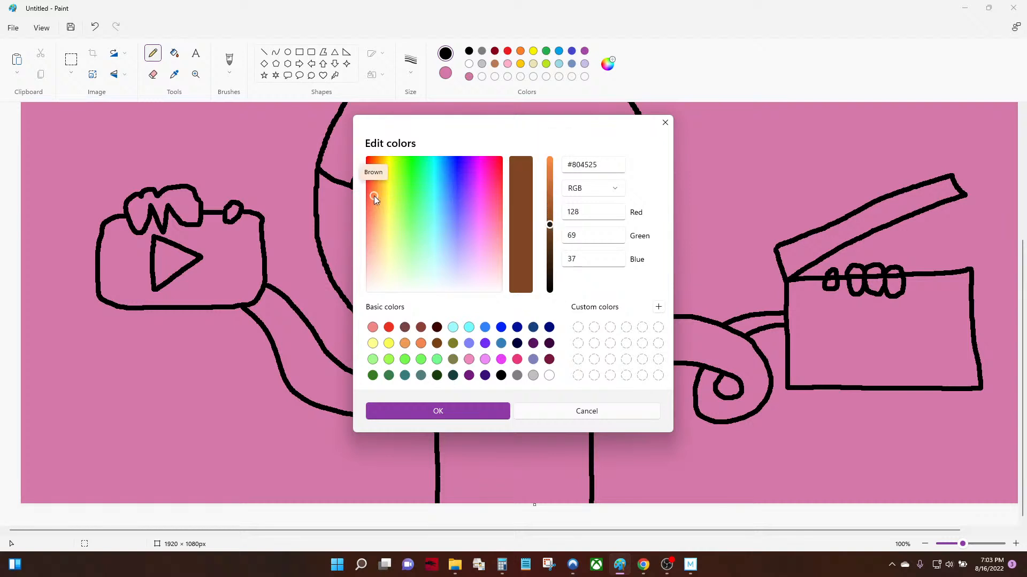
left_click(549, 223)
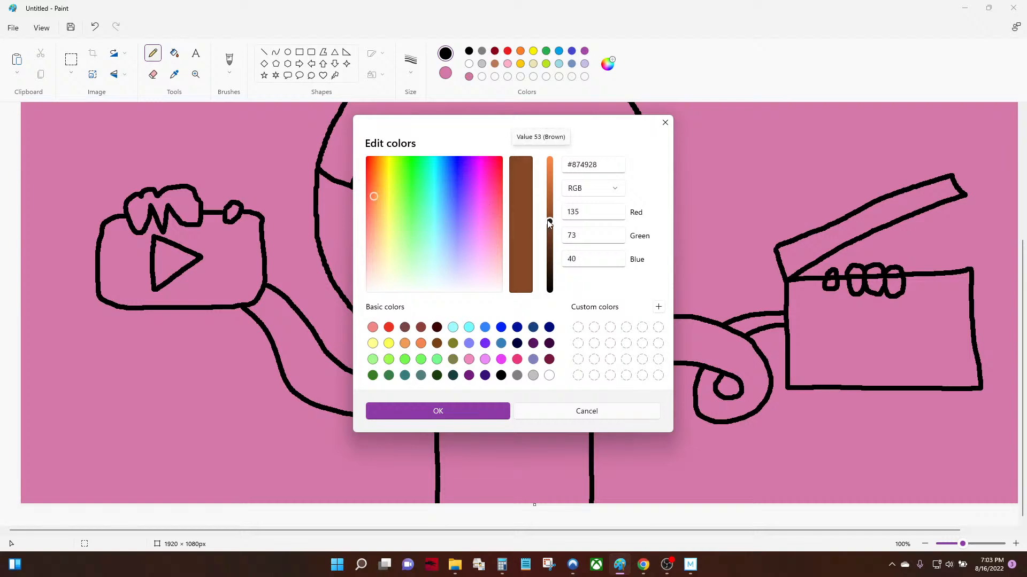
left_click(455, 410)
left_click(174, 52)
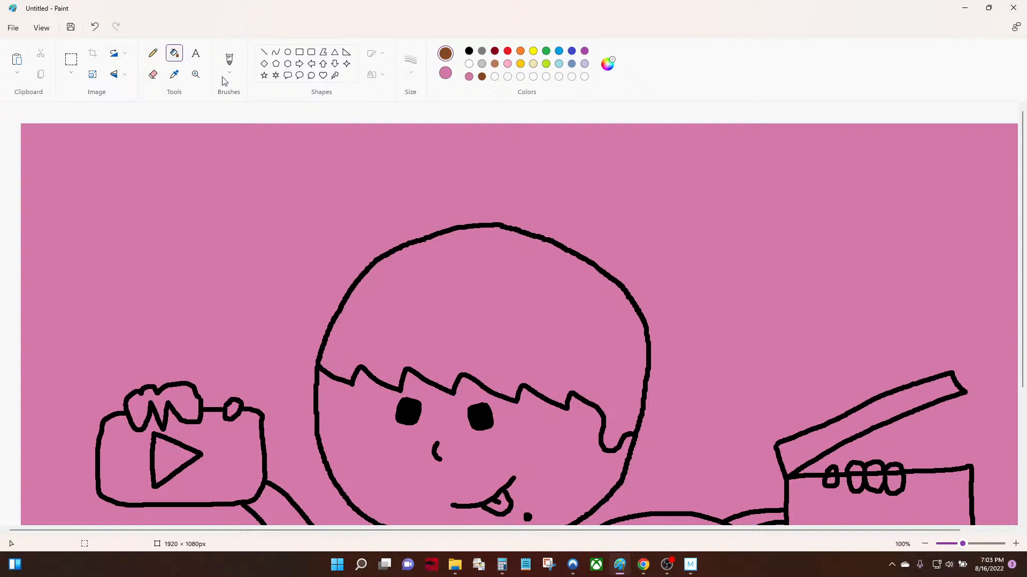
left_click(554, 298)
scroll(552, 316, "down", 3)
scroll(529, 106, "up", 3)
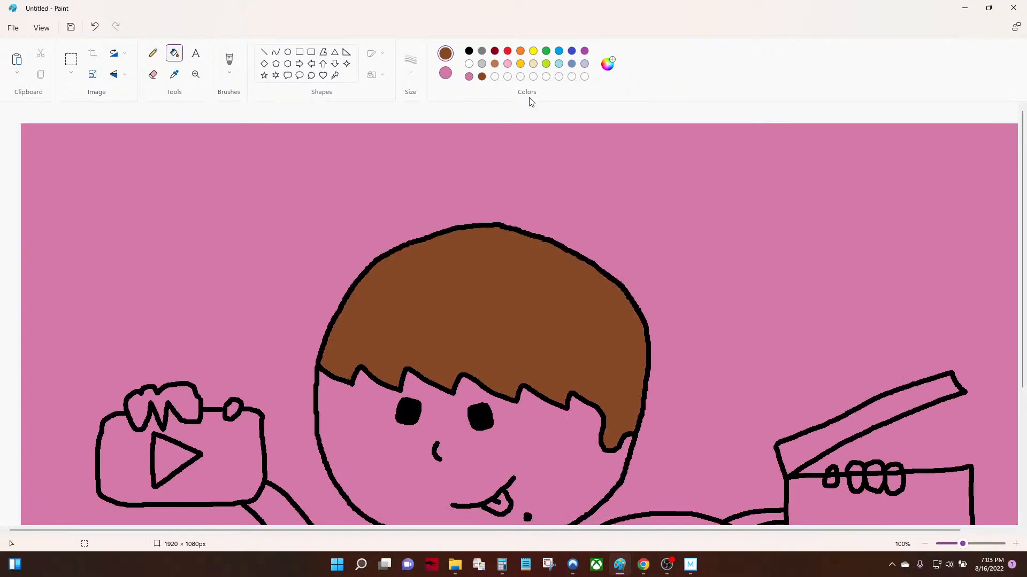
Mix a darker brown, #52271C, and fill the hair and the dot below the mouth with it
left_click(607, 64)
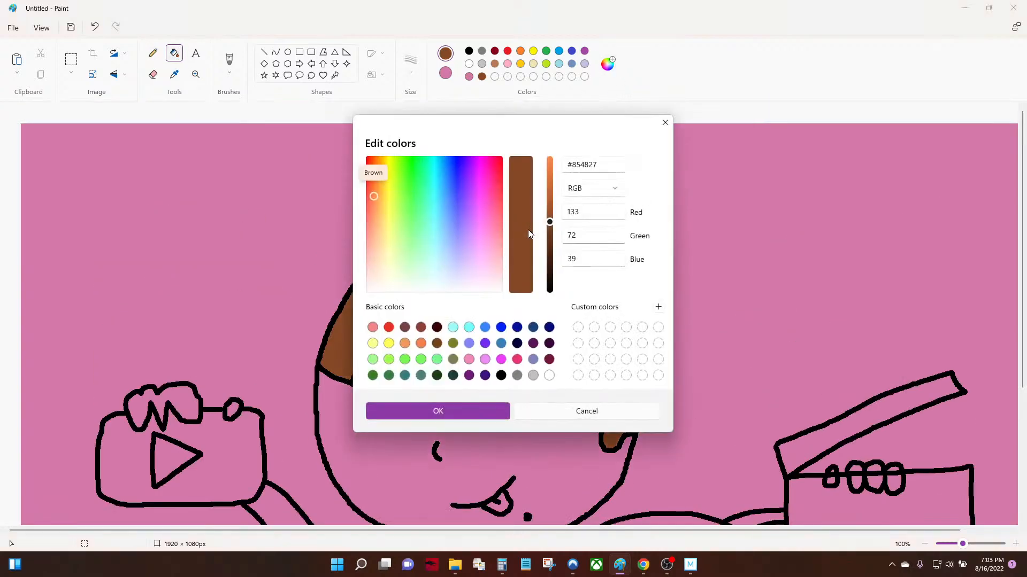
left_click(549, 228)
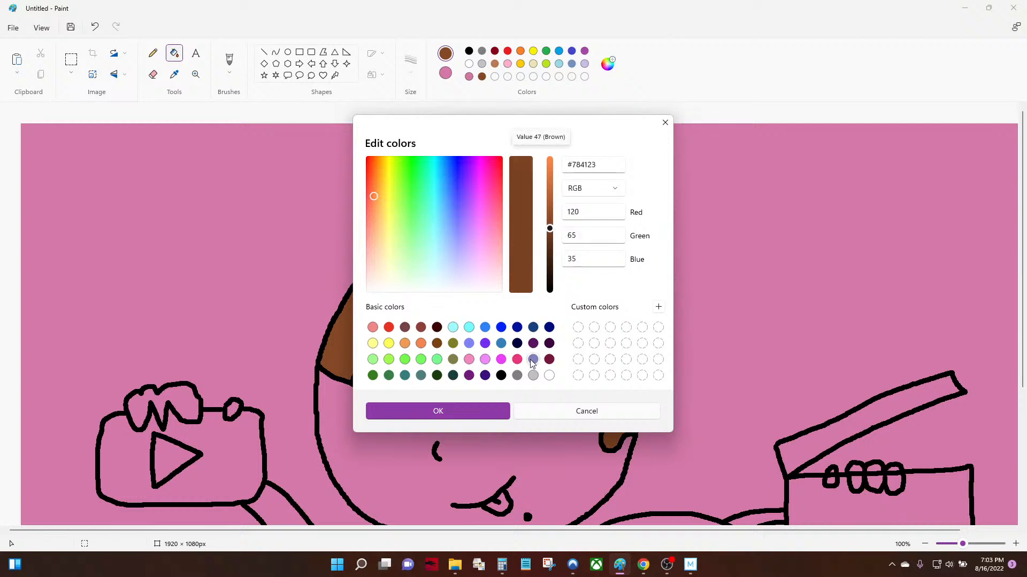
left_click_drag(551, 229, 550, 243)
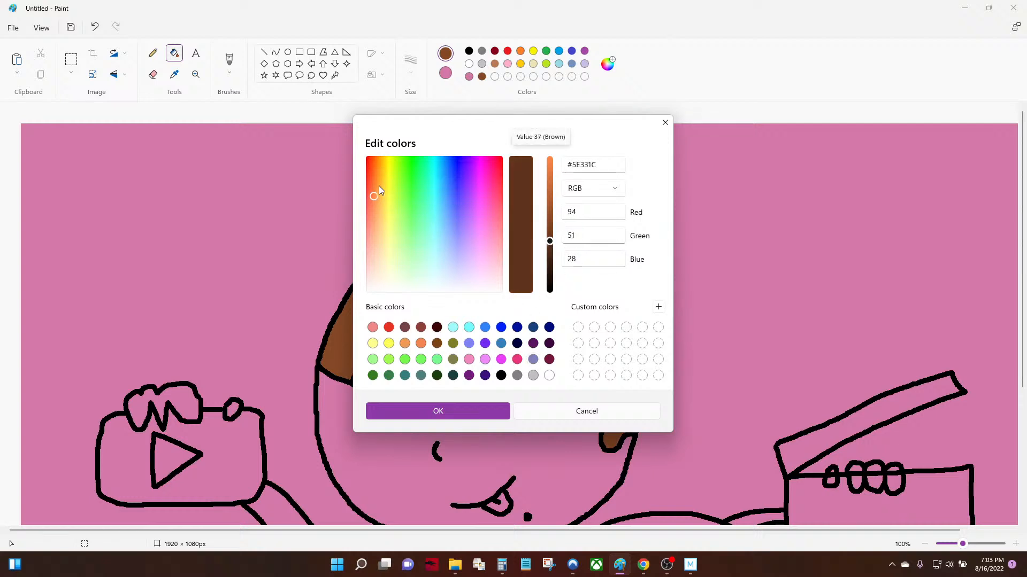
left_click_drag(378, 190, 371, 204)
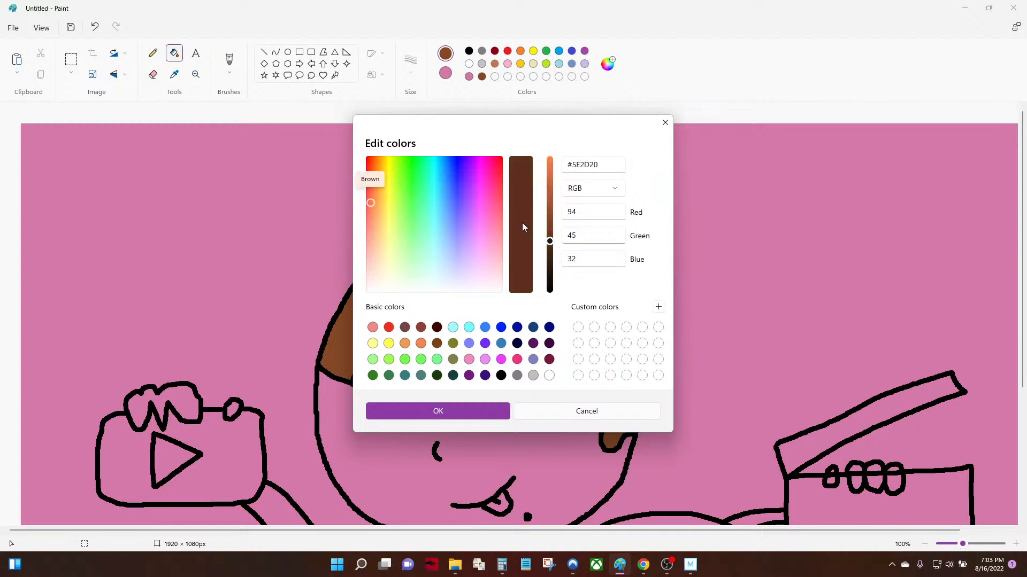
left_click_drag(549, 239, 552, 251)
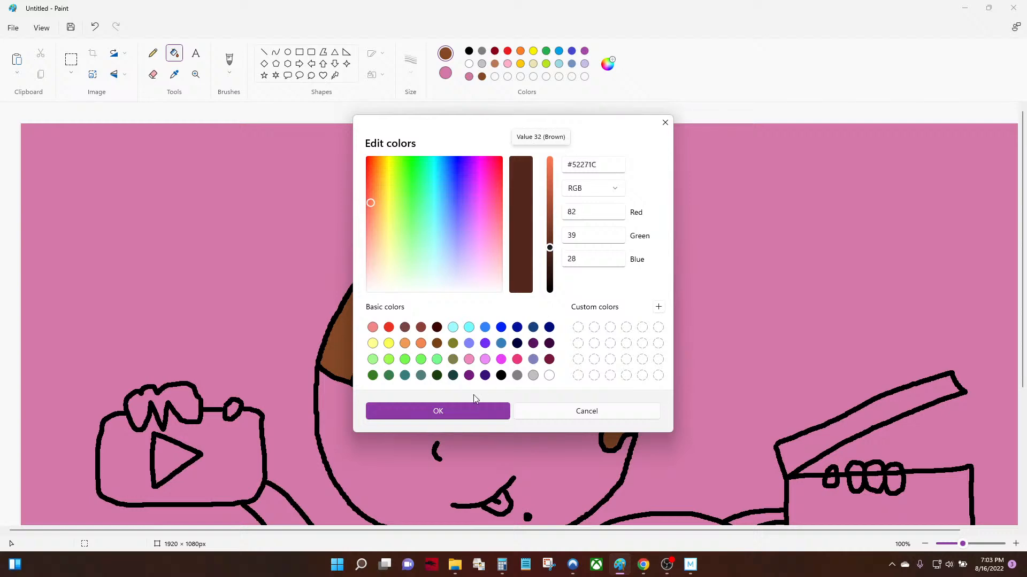
left_click(469, 408)
left_click(537, 326)
scroll(556, 289, "down", 3)
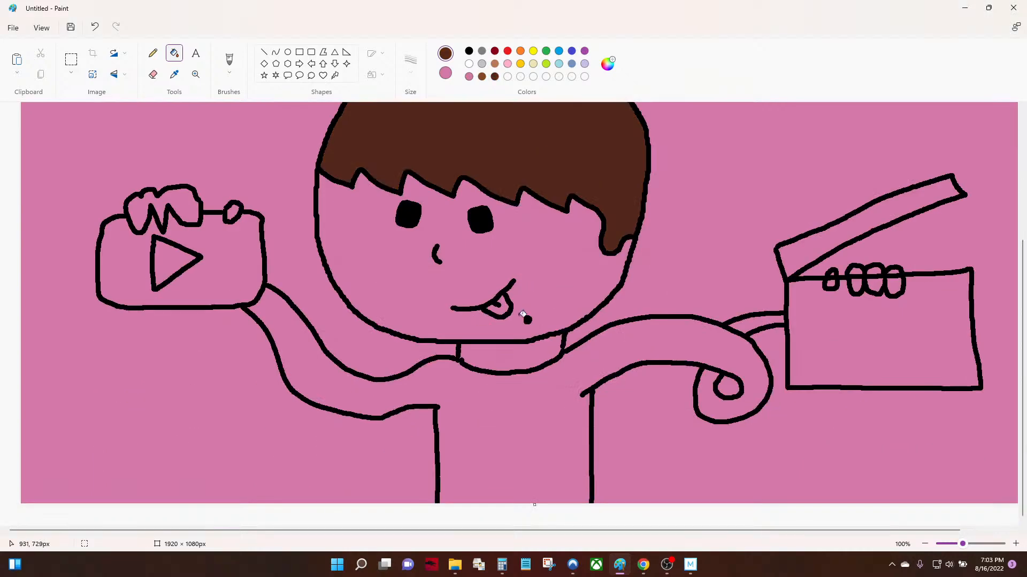
left_click(527, 319)
Mix a soft pink, #D985AC, as a custom drawing colour
left_click(509, 52)
left_click(610, 65)
left_click(482, 157)
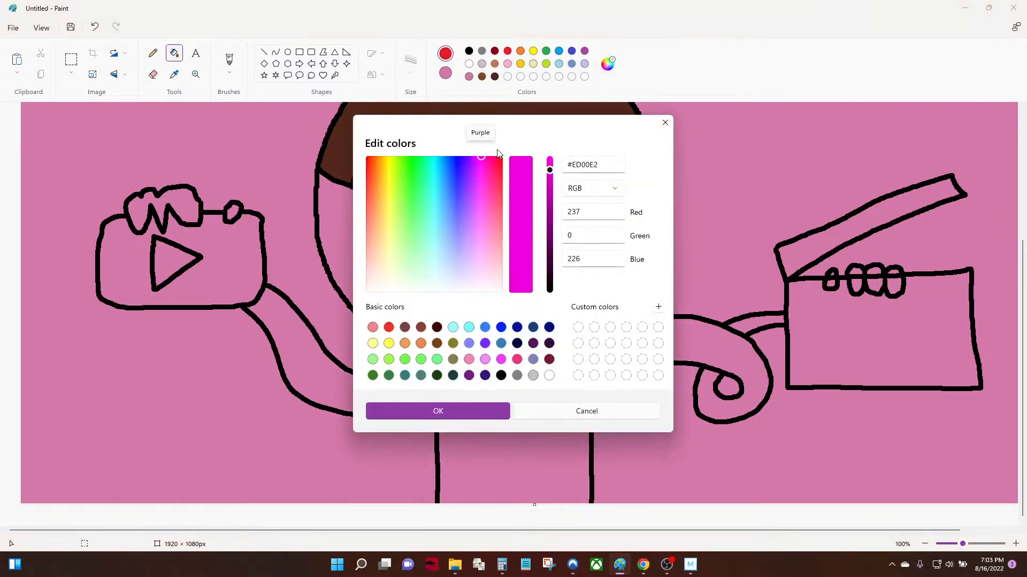
left_click_drag(483, 155, 485, 154)
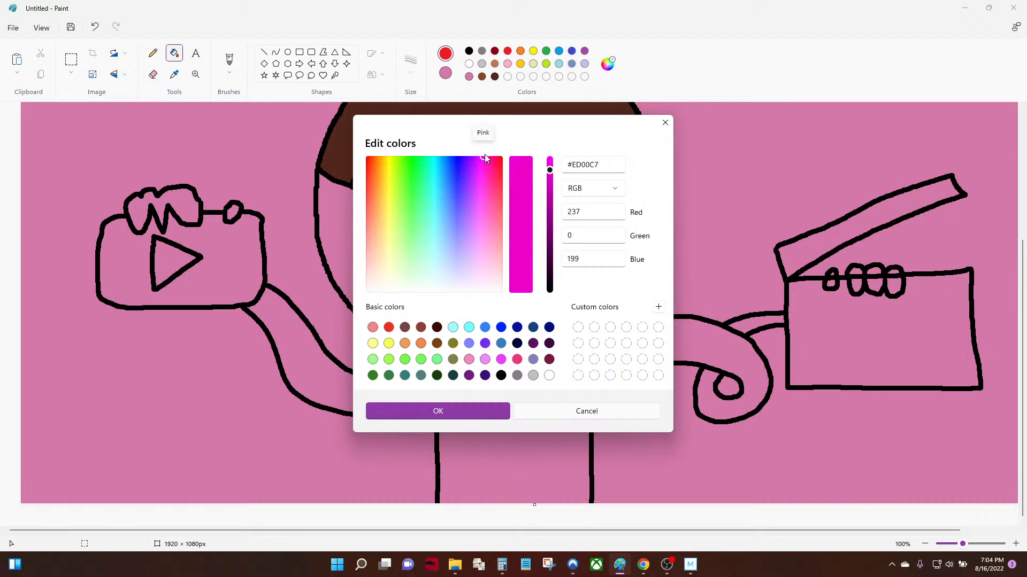
left_click_drag(549, 177, 549, 181)
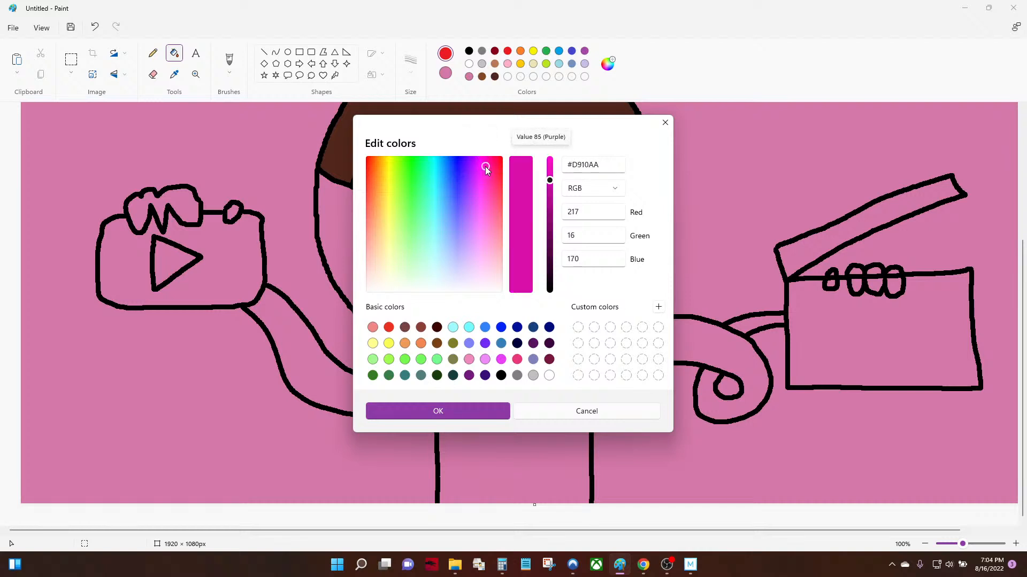
mouse_move(485, 165)
left_mouse_down()
mouse_move(477, 232)
mouse_move(481, 246)
mouse_move(492, 241)
left_mouse_up()
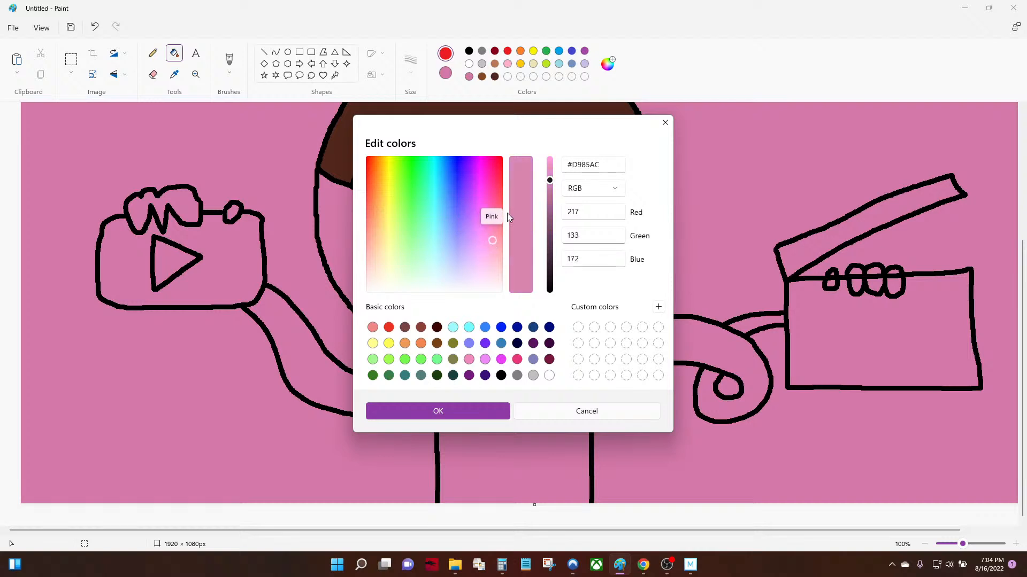
left_click(457, 405)
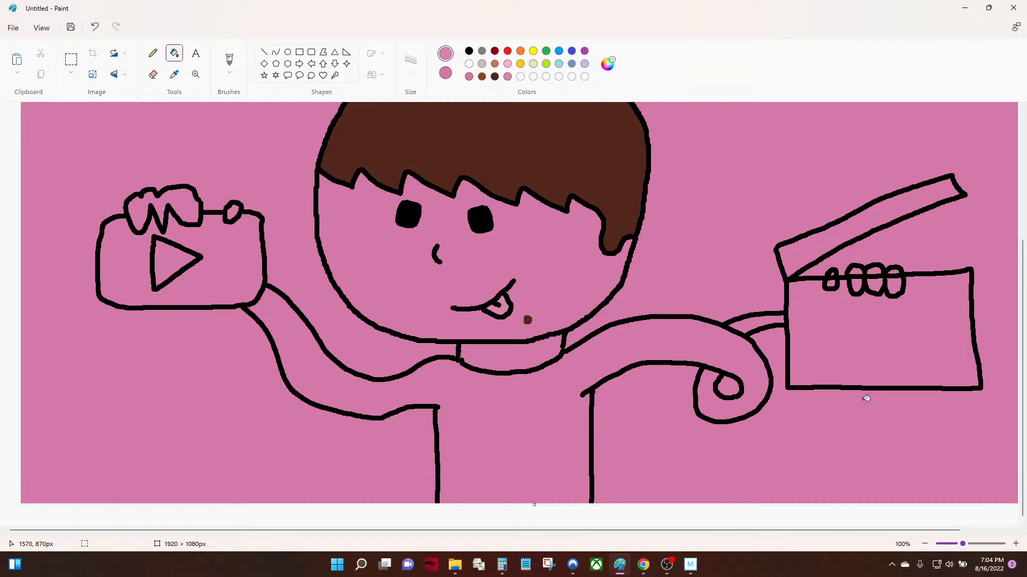
Fill the torso, both arms and the short forearm beside the clapperboard with light turquoise
left_click(546, 65)
left_click(555, 458)
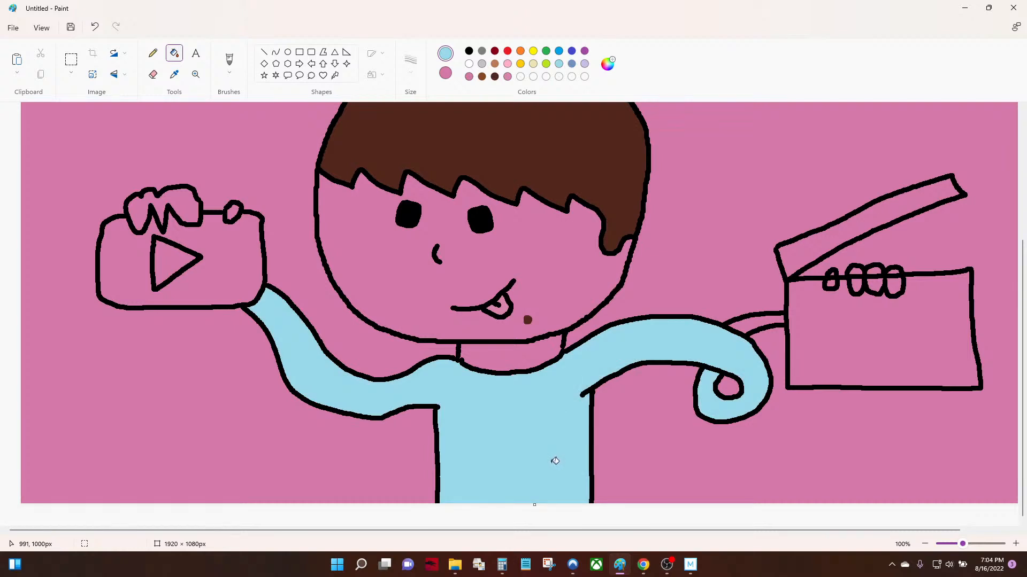
left_click(745, 324)
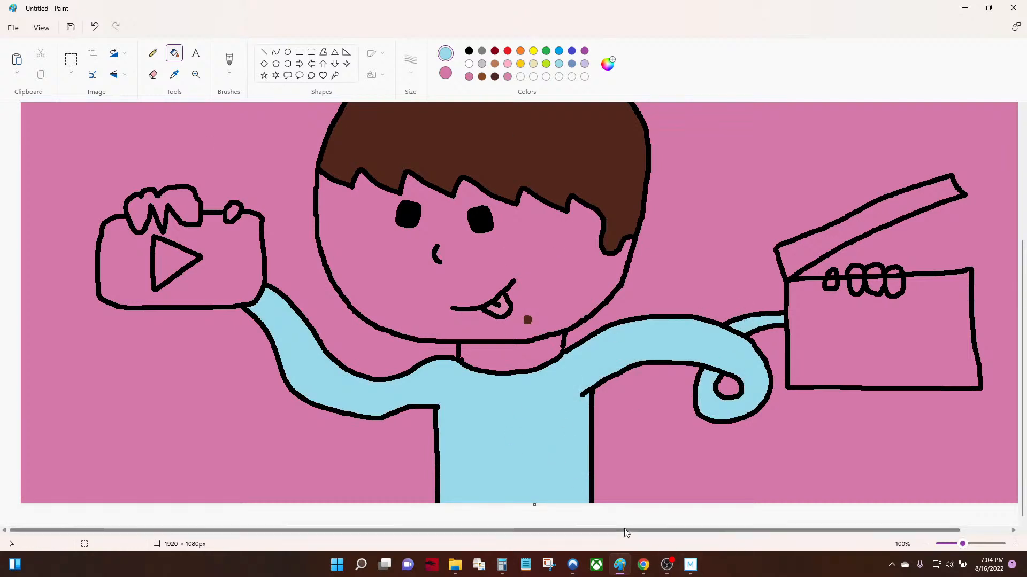
Switch to Chrome, search Google in a new tab for "pale white skin hex" and copy the code FAE7DA
left_click(649, 567)
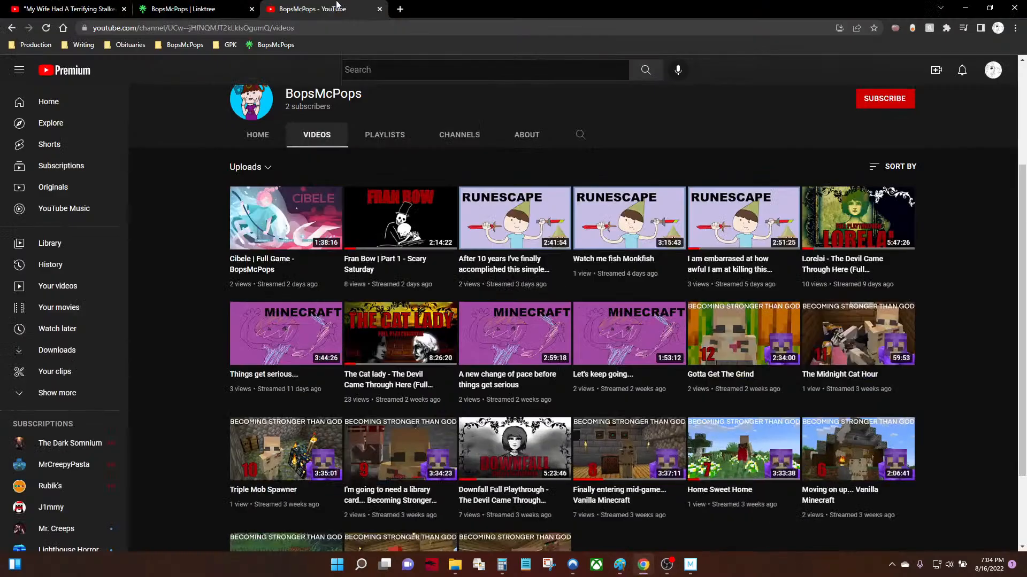
left_click(400, 9)
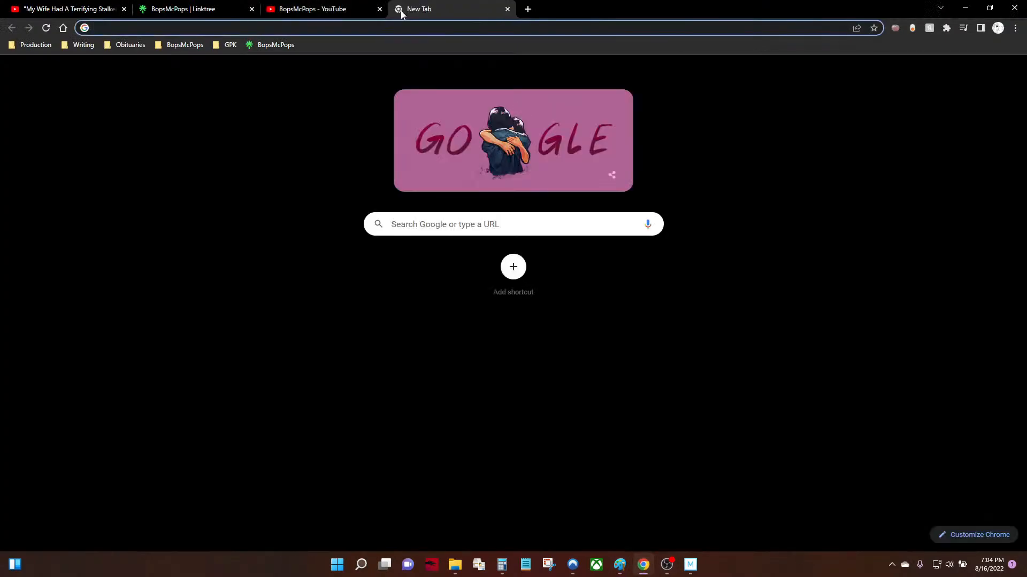
type("pale")
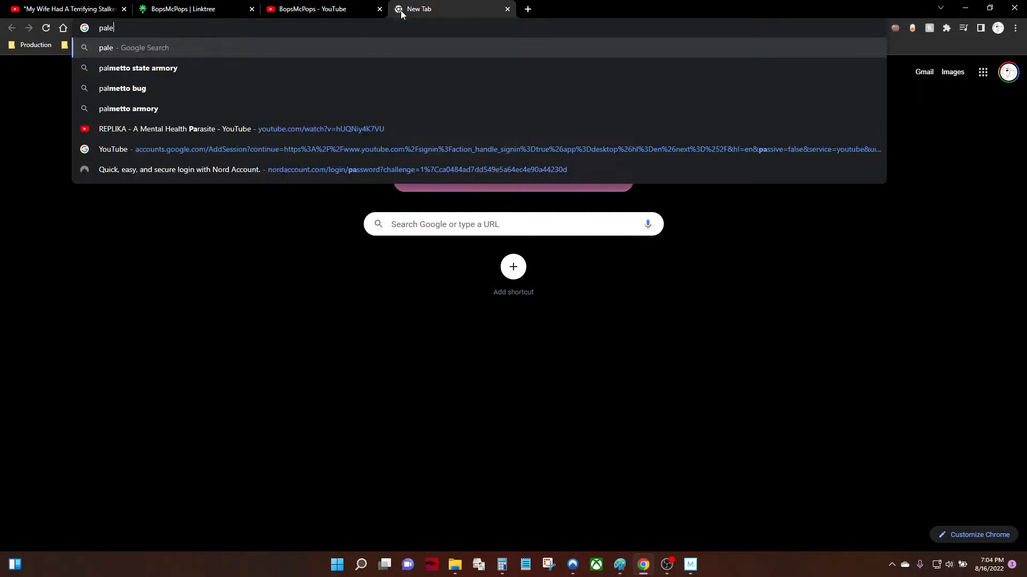
type(" white skin hex")
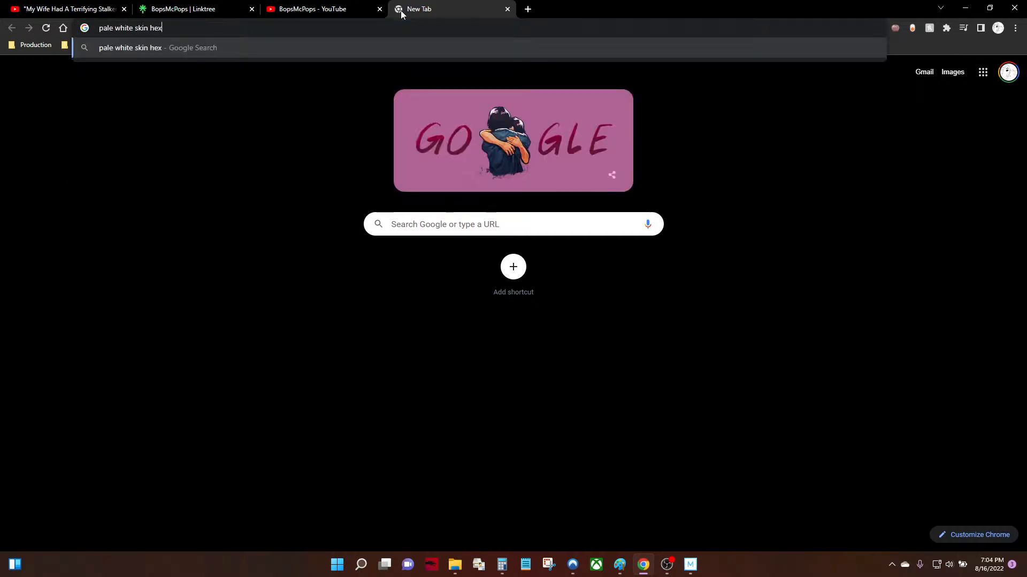
key("Return")
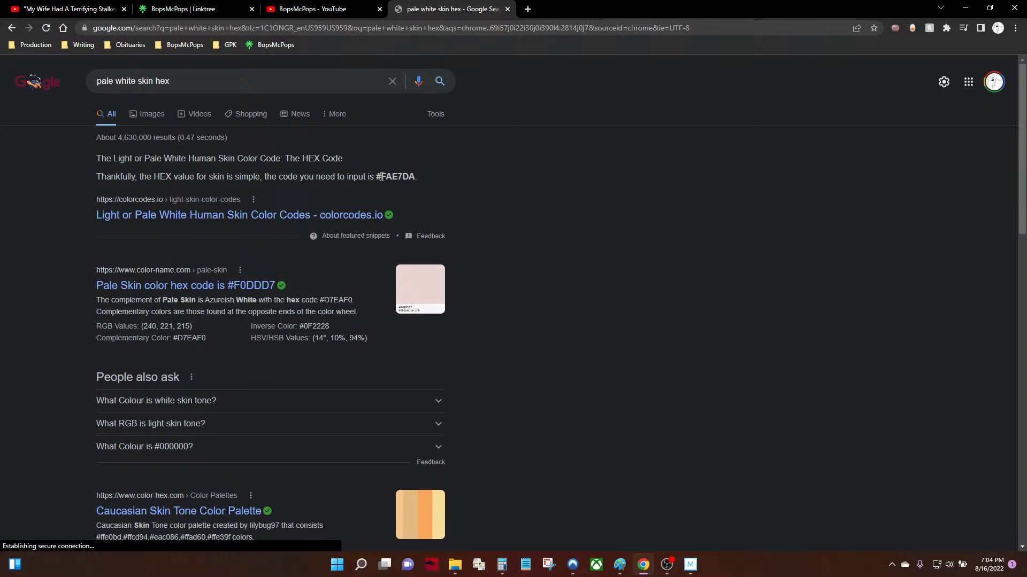
left_click_drag(381, 177, 444, 180)
key("ctrl+c")
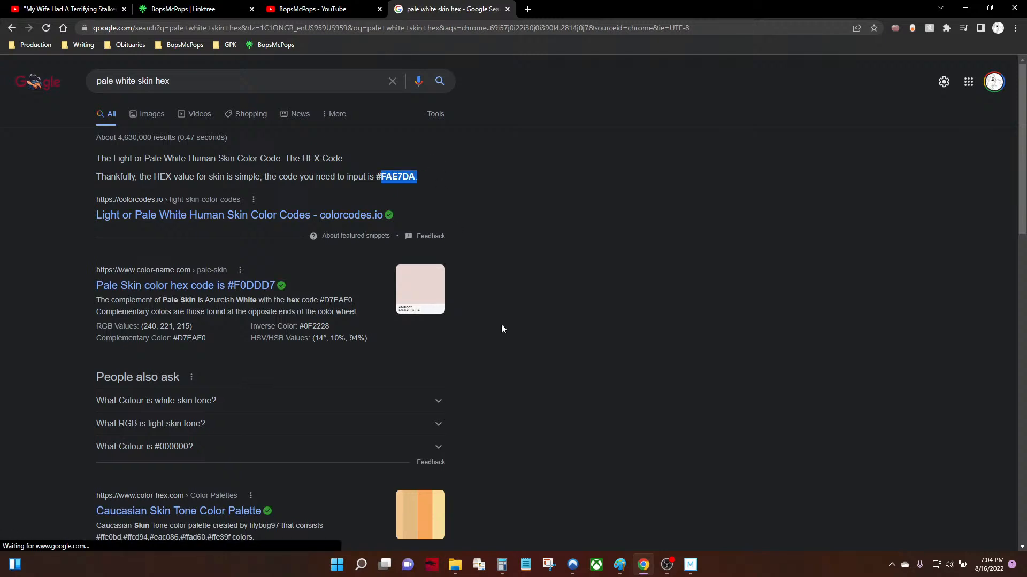
Switch back to Paint and mix the pale skin colour #FAE7DA as a custom drawing colour
left_click(619, 564)
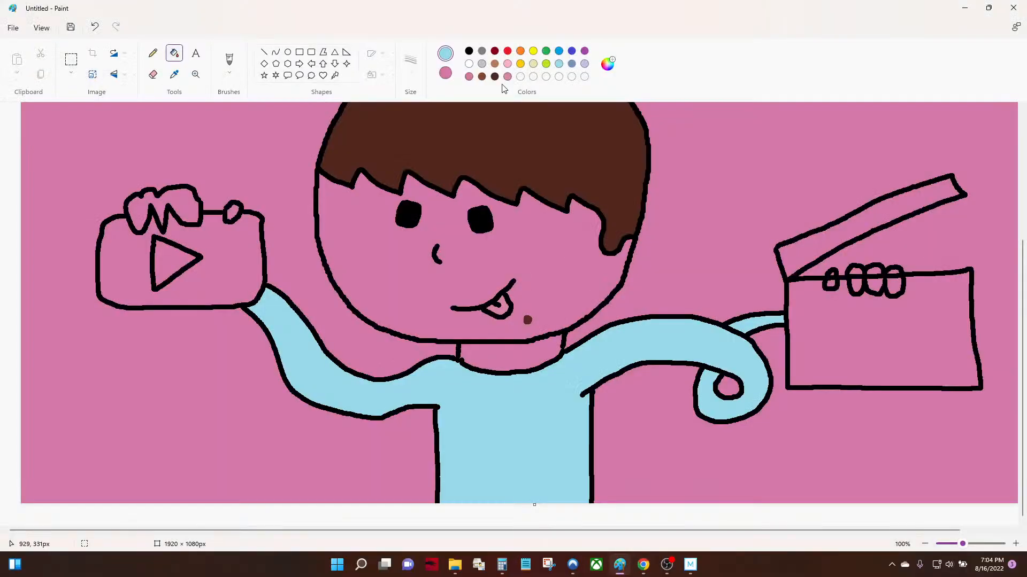
left_click(608, 64)
left_click_drag(609, 172, 572, 167)
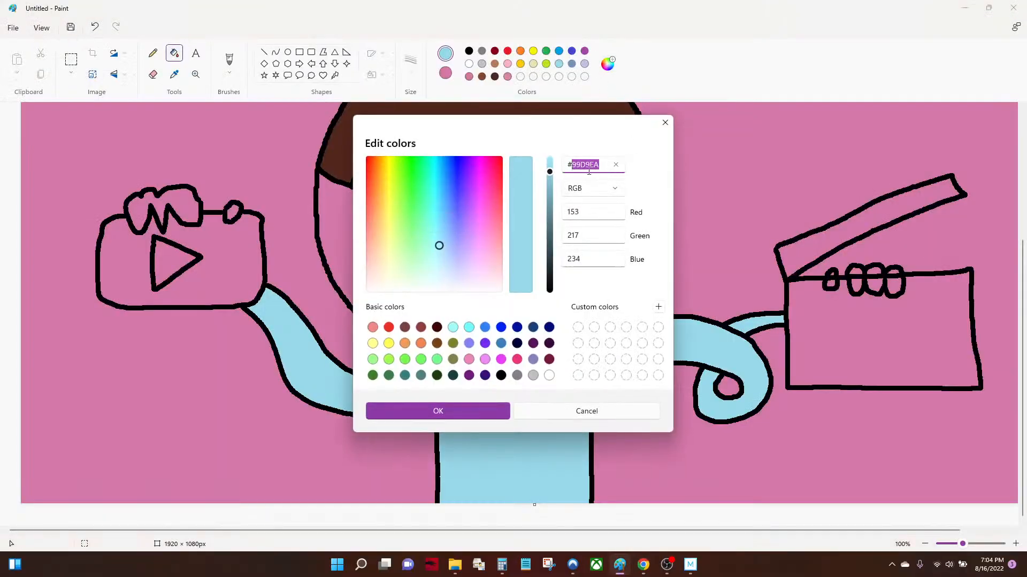
key("ctrl+v")
left_click(447, 414)
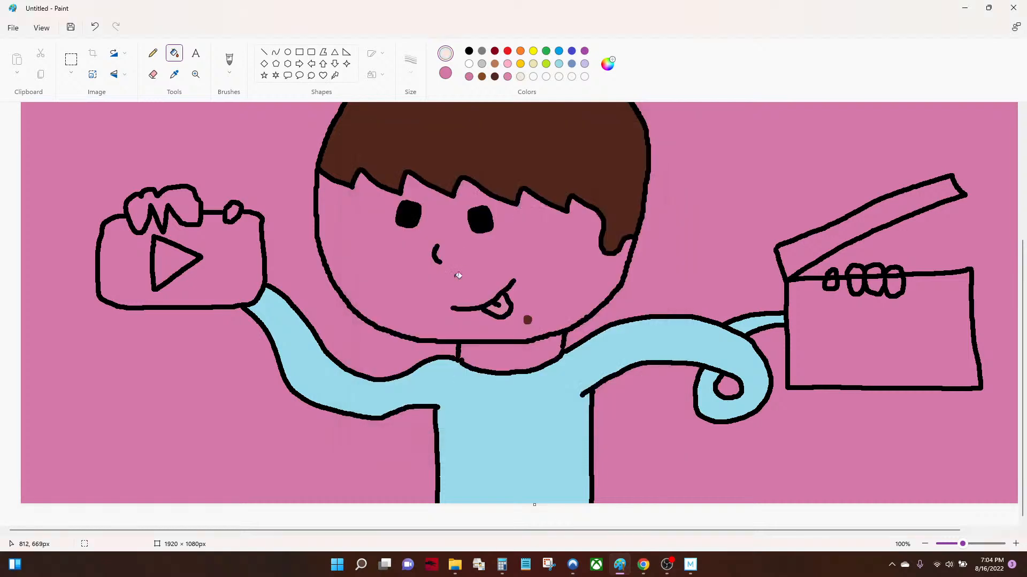
Fill the face, neck, both plaque-hand shapes and the lower parts of the fingers gripping the clapperboard with the pale skin colour
left_click(460, 268)
left_click(530, 349)
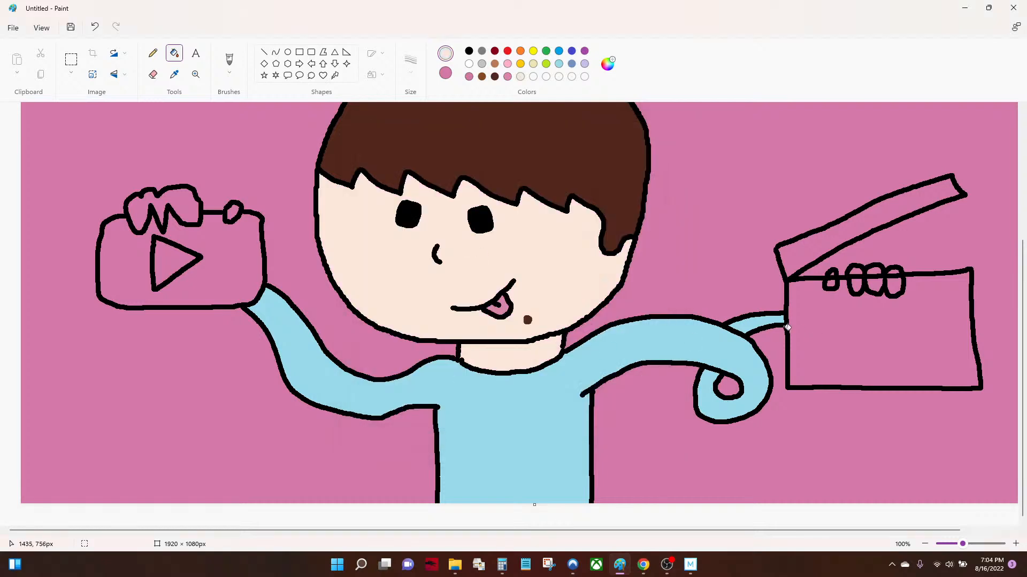
left_click(855, 283)
left_click(874, 284)
left_click(893, 283)
left_click(197, 210)
left_click(233, 212)
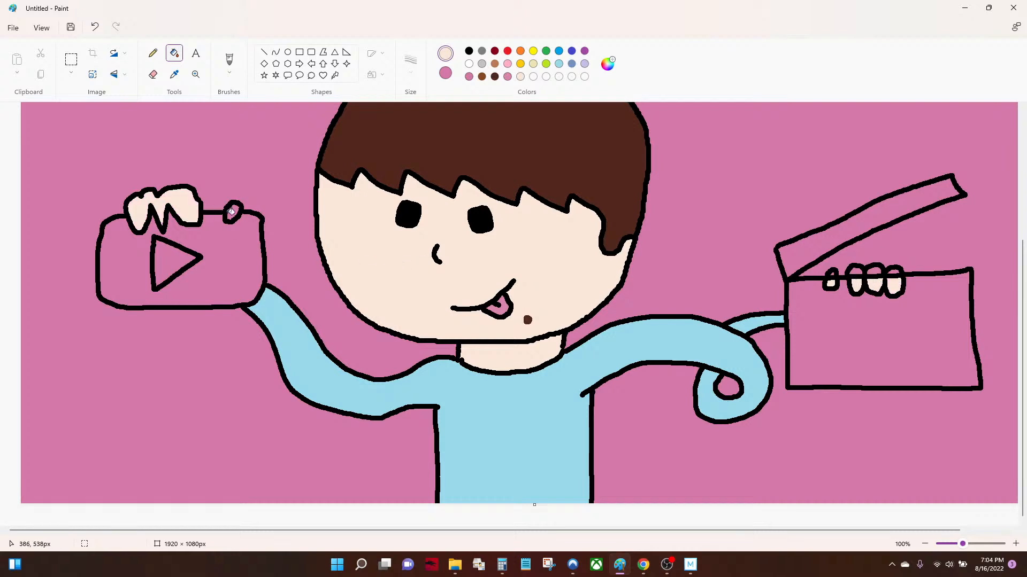
Set black as primary and pale skin as secondary colour, and pencil skin colour over the clapperboard edge crossing the thumb and first finger
left_click(195, 74)
left_click(788, 355)
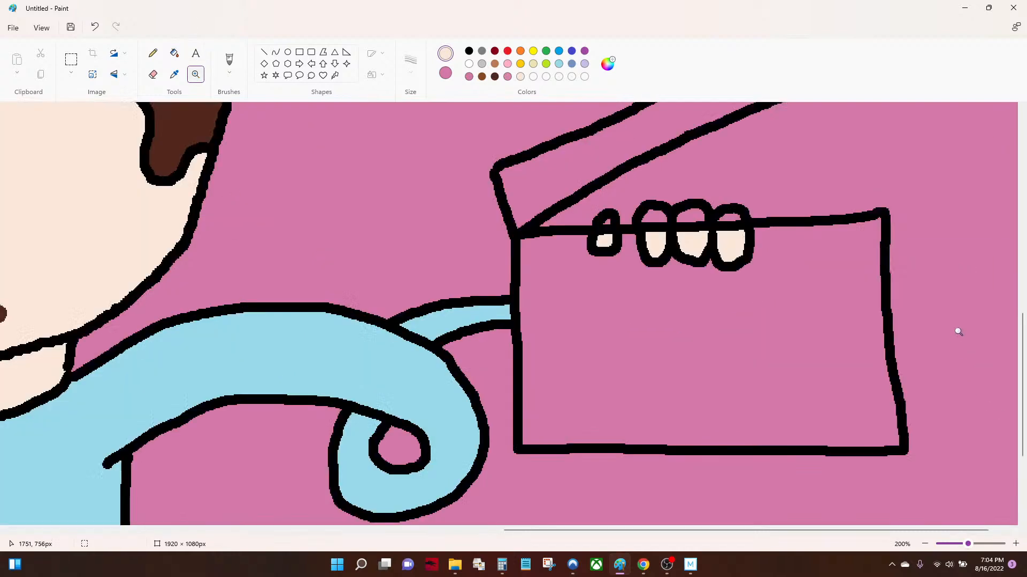
left_click(927, 276)
left_click(877, 270)
left_click(856, 266)
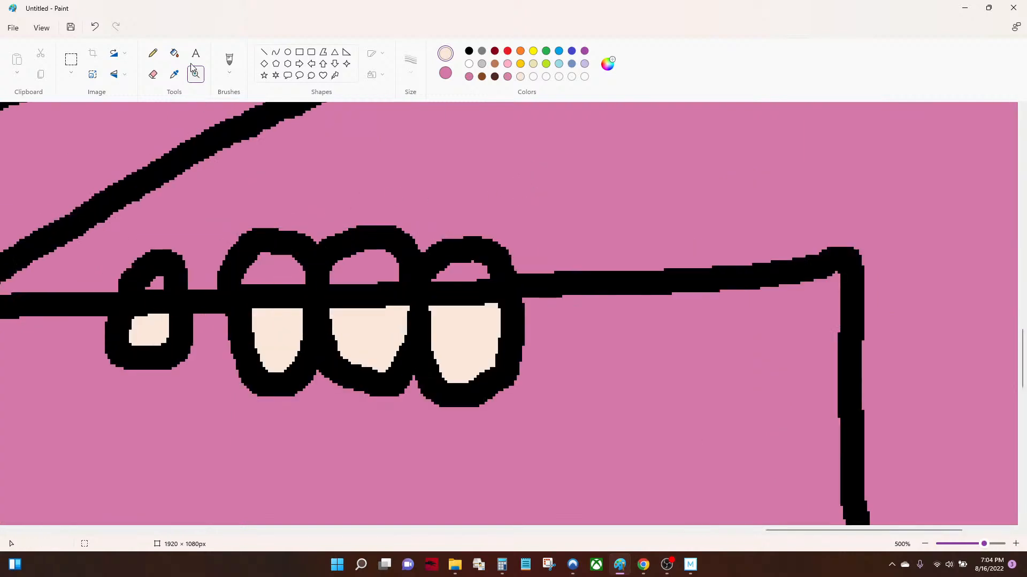
left_click(153, 53)
left_click(445, 73)
left_click(521, 76)
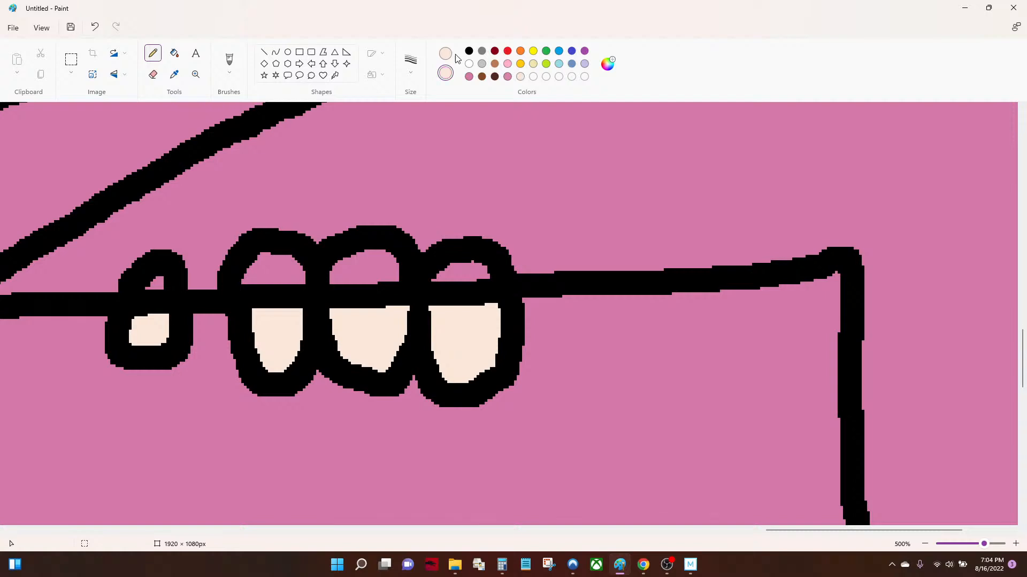
left_click(446, 53)
left_click(469, 51)
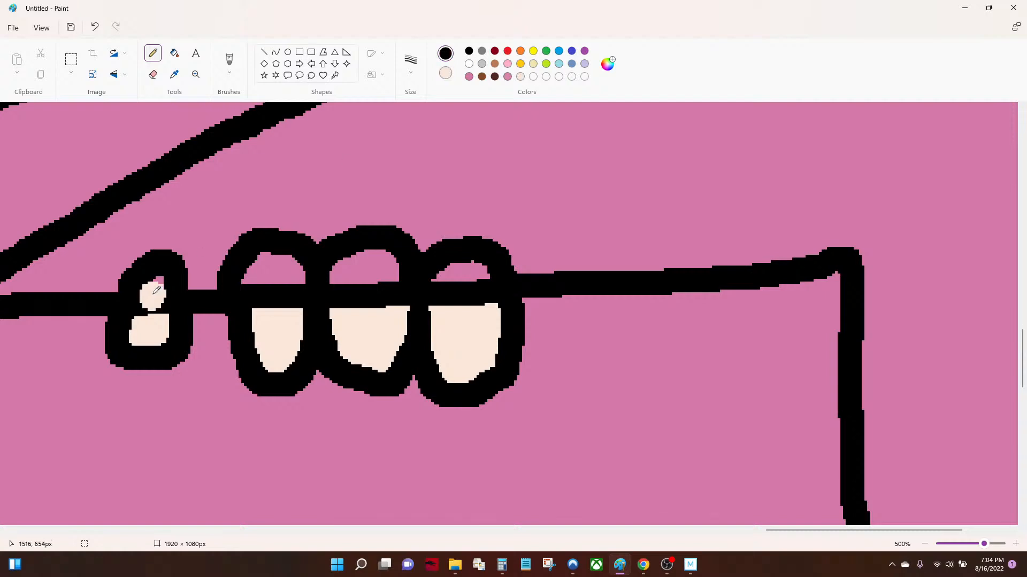
left_click_drag(144, 313, 157, 287)
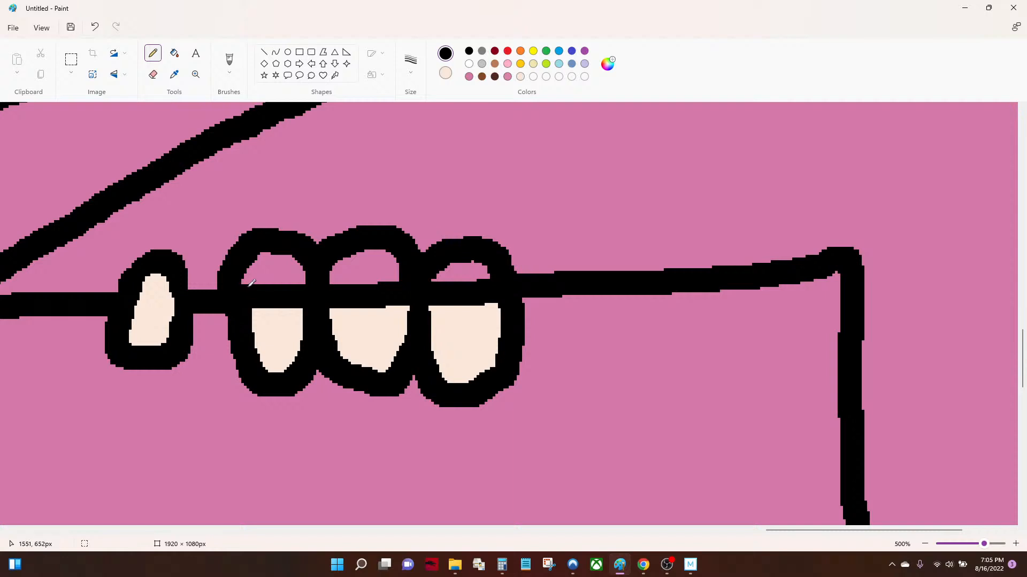
mouse_move(252, 282)
left_mouse_down()
mouse_move(259, 308)
mouse_move(278, 307)
mouse_move(298, 281)
mouse_move(295, 265)
mouse_move(277, 257)
mouse_move(255, 272)
mouse_move(266, 344)
mouse_move(277, 342)
mouse_move(263, 289)
mouse_move(271, 281)
left_mouse_up()
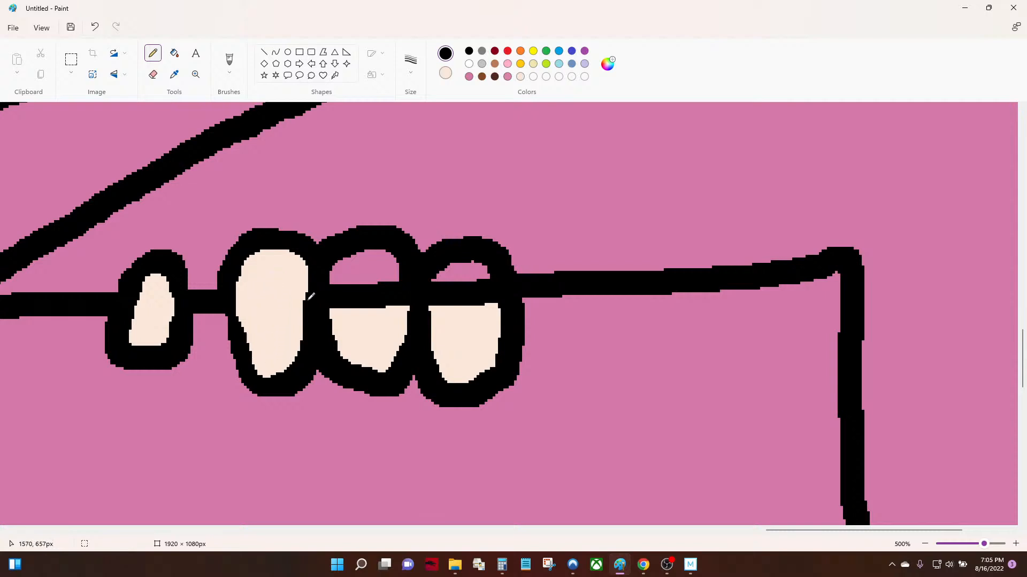
Cover the clapperboard edge across the last two fingers with skin colour and fill their remaining pink and black patches
mouse_move(341, 293)
left_mouse_down()
mouse_move(390, 288)
mouse_move(396, 302)
mouse_move(391, 288)
mouse_move(443, 292)
mouse_move(441, 302)
mouse_move(440, 288)
mouse_move(484, 289)
mouse_move(487, 301)
mouse_move(480, 288)
mouse_move(487, 311)
mouse_move(465, 293)
left_mouse_up()
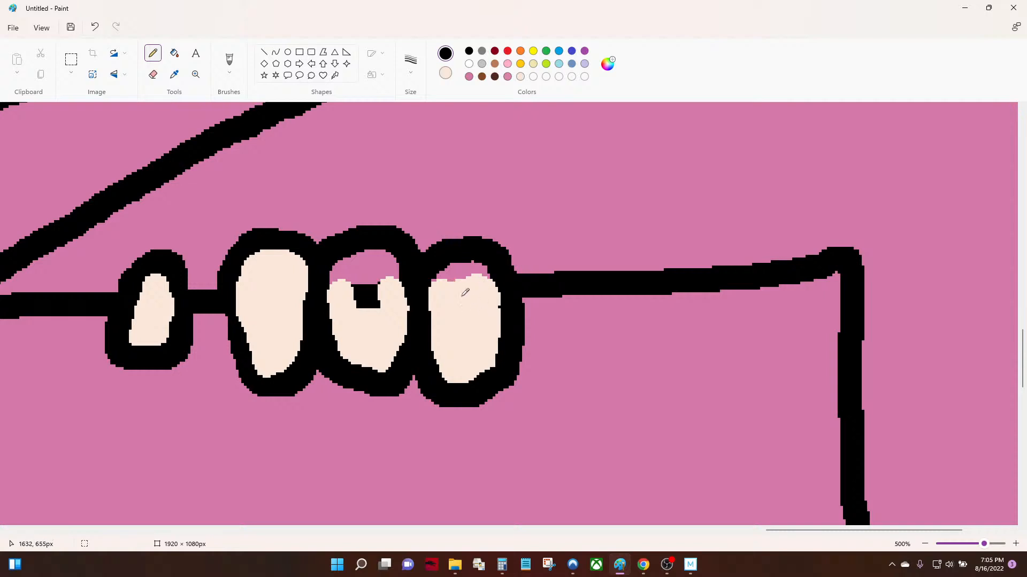
left_click_drag(361, 282, 381, 283)
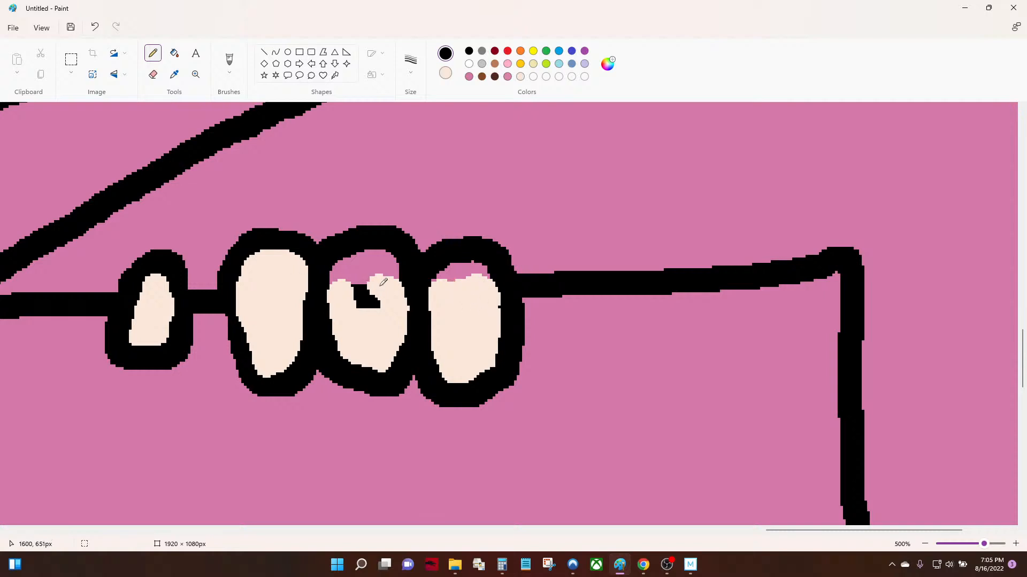
left_click(175, 53)
left_click(343, 255)
left_click(366, 297)
left_click(466, 270)
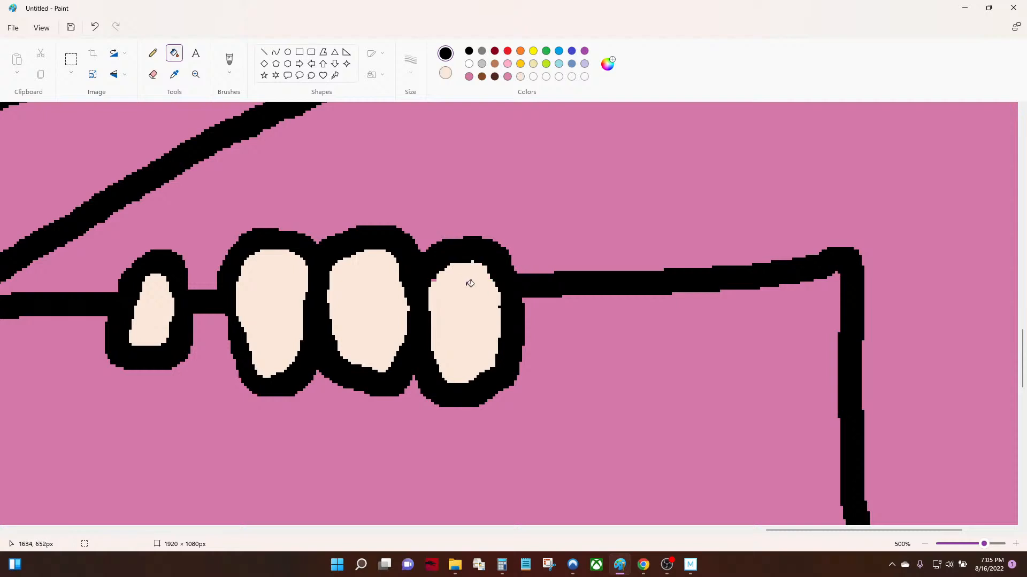
left_click(153, 53)
left_click(196, 75)
right_click(255, 223)
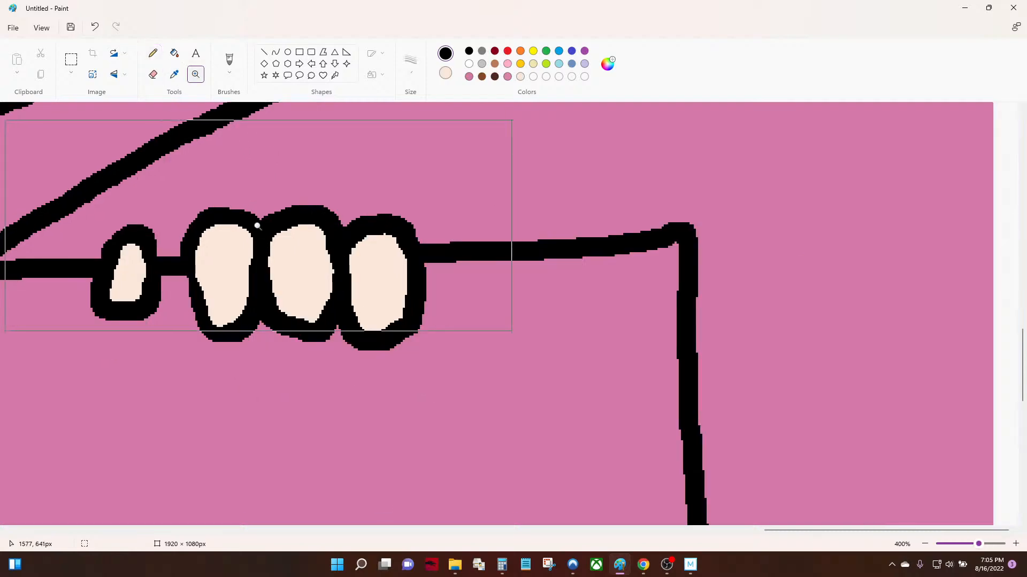
right_click(227, 187)
right_click(620, 266)
left_click(786, 319)
left_click(837, 381)
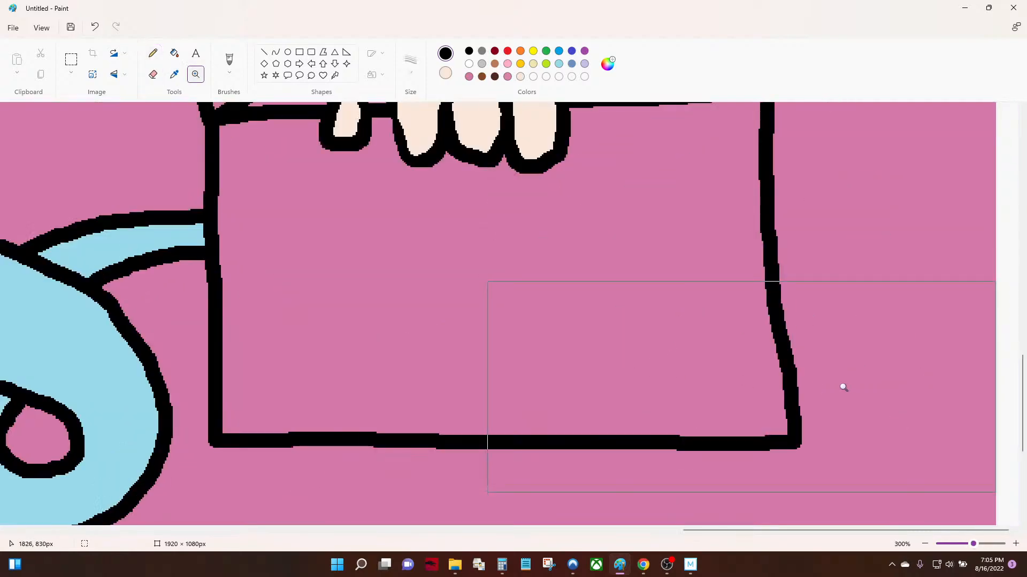
left_click(154, 55)
left_click(156, 59)
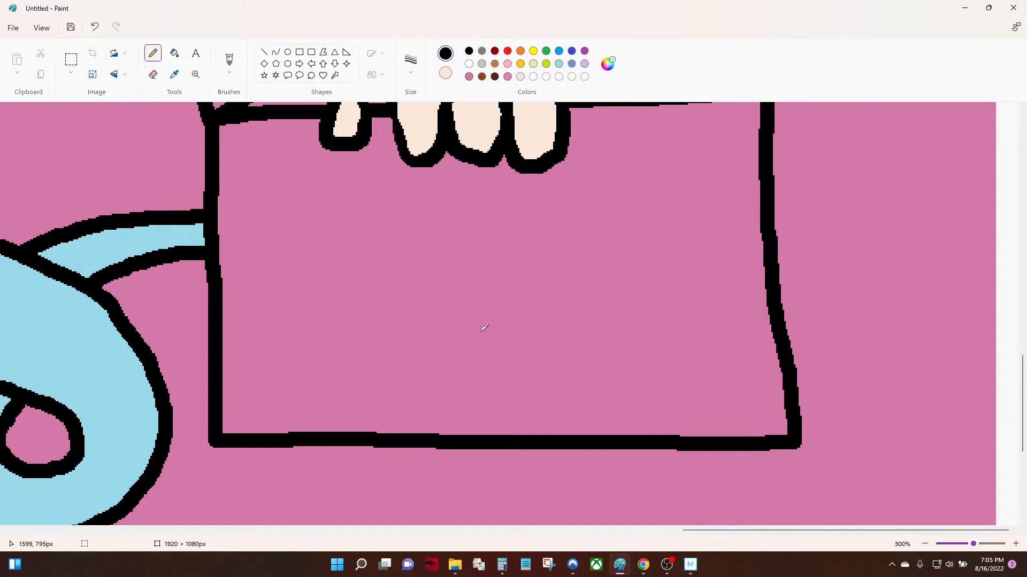
mouse_move(321, 226)
left_mouse_down()
mouse_move(304, 227)
mouse_move(316, 289)
mouse_move(328, 289)
left_mouse_up()
mouse_move(353, 288)
left_mouse_down()
mouse_move(347, 258)
mouse_move(387, 272)
mouse_move(360, 284)
left_mouse_up()
left_click_drag(423, 240, 412, 292)
key("ctrl+z")
key("ctrl+z")
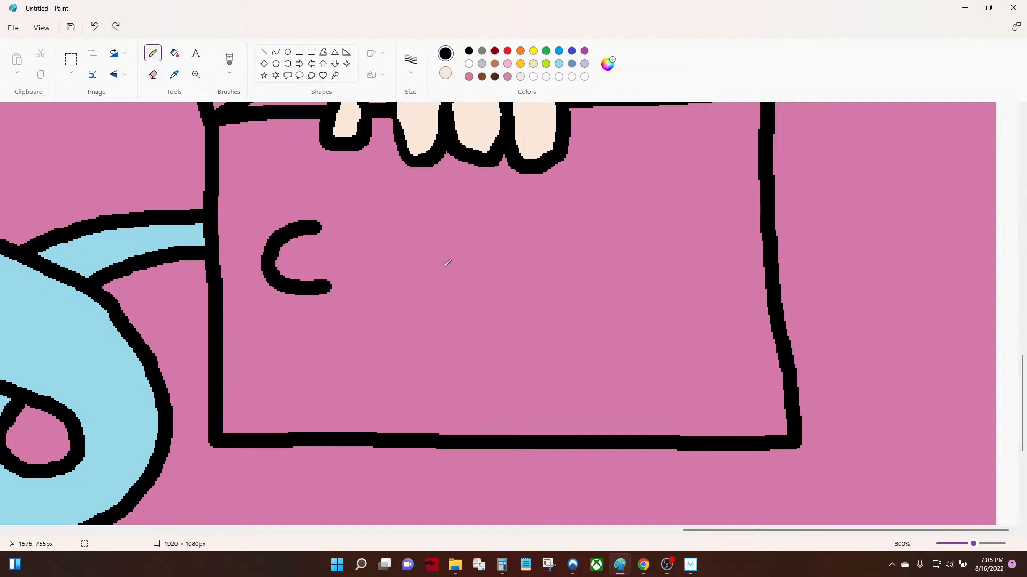
key("ctrl+z")
Draw two black horizontal lines across the clapperboard body and fill the middle band between them with white
left_click_drag(221, 231, 756, 236)
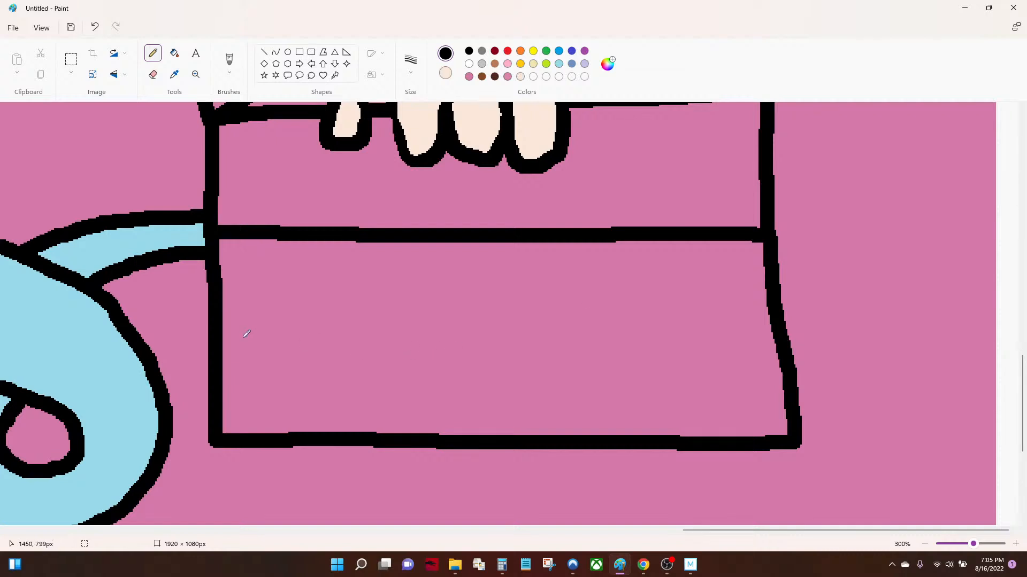
left_click_drag(222, 336, 770, 340)
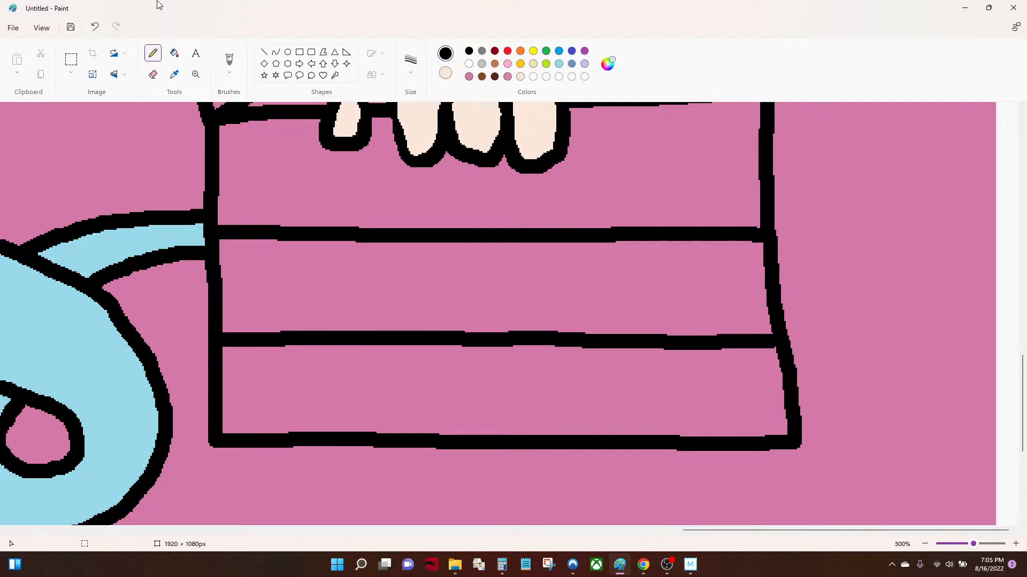
left_click(175, 53)
left_click(469, 64)
left_click(431, 279)
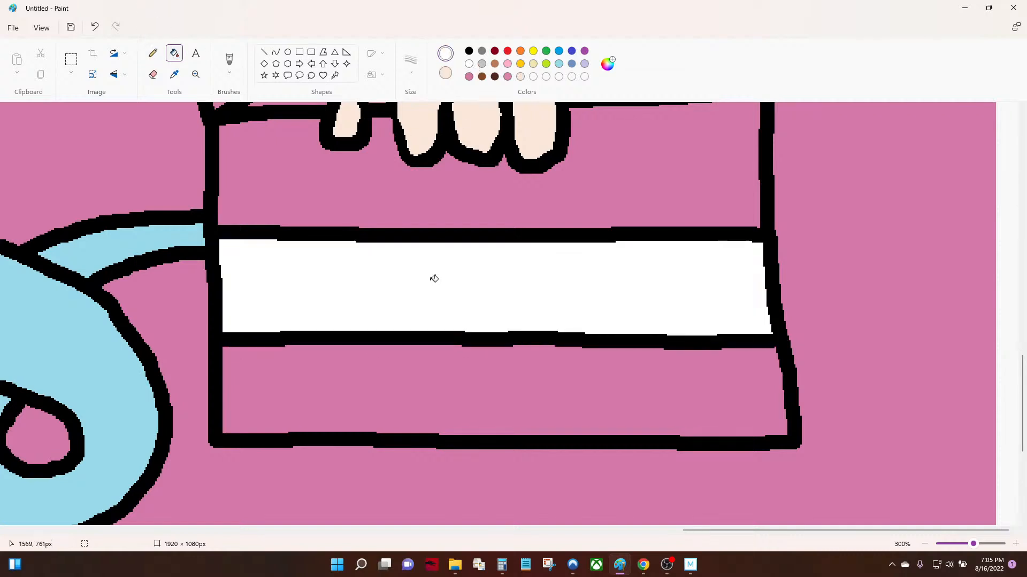
Set up the Pencil with black as the primary colour and the sampled background pink as the secondary colour
left_click(152, 53)
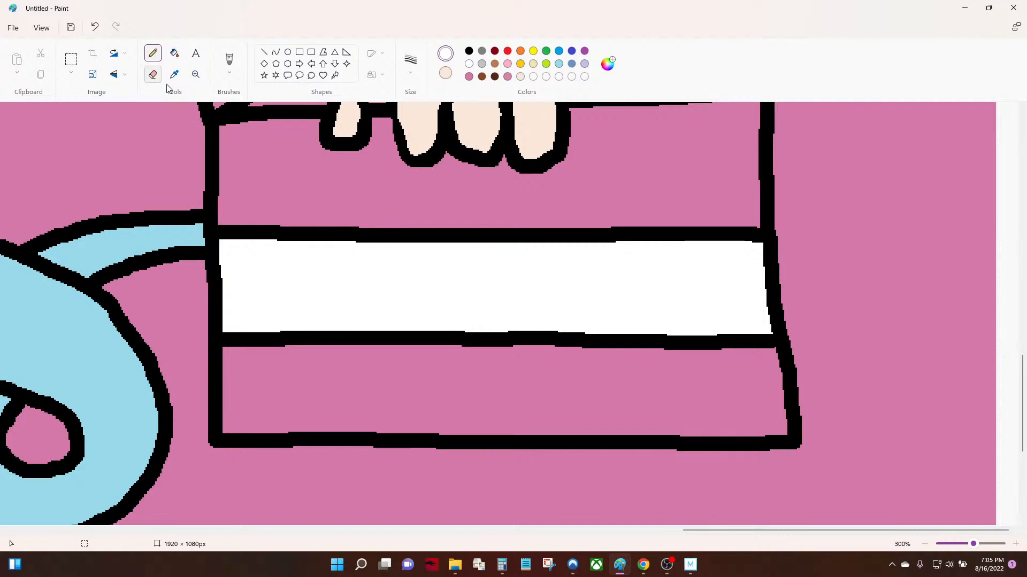
left_click(469, 52)
left_click(451, 75)
left_click(469, 63)
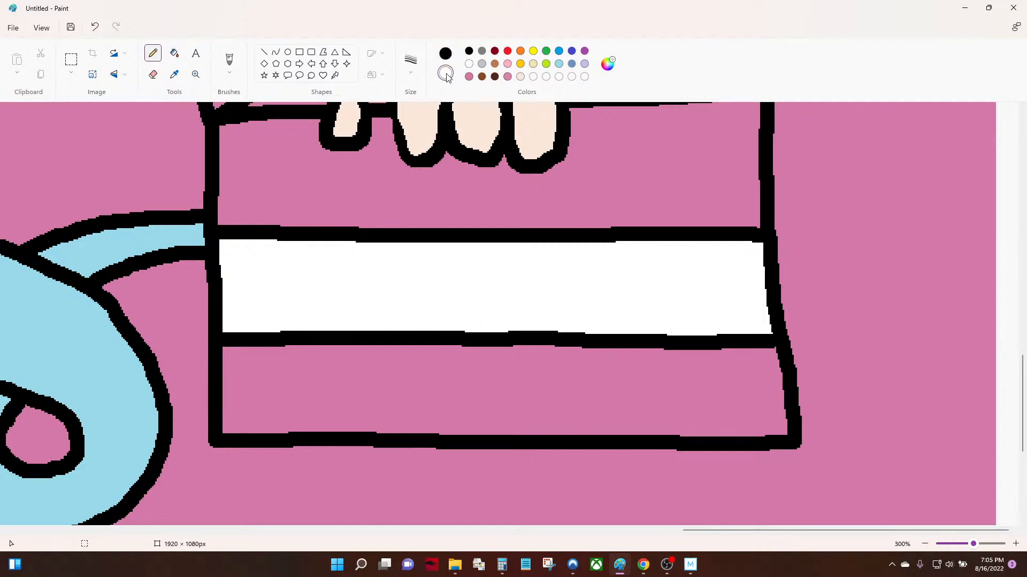
left_click(173, 75)
left_click(328, 102)
right_click(200, 118)
key("ctrl+z")
left_click(174, 74)
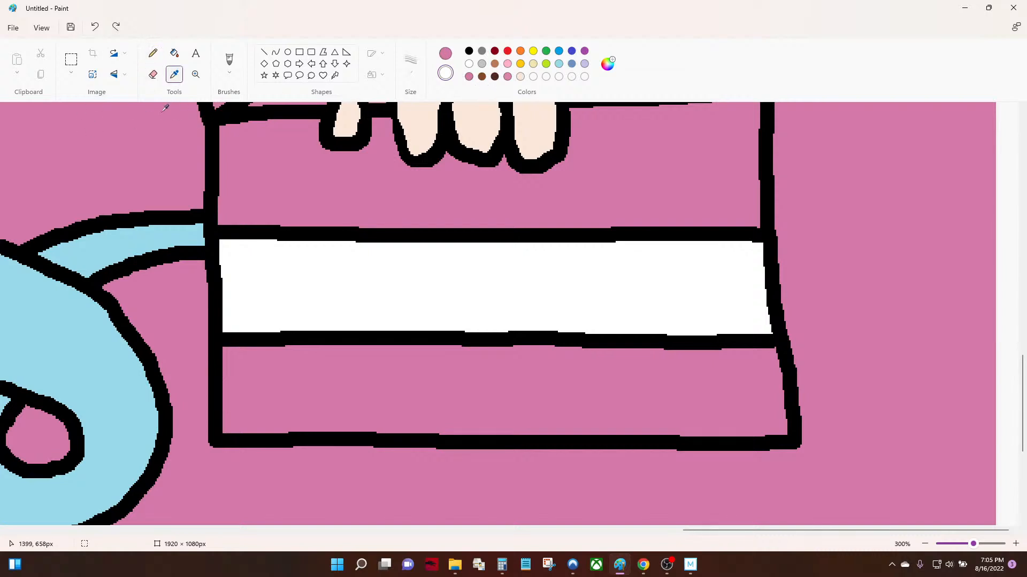
right_click(165, 109)
left_click(445, 54)
left_click(469, 51)
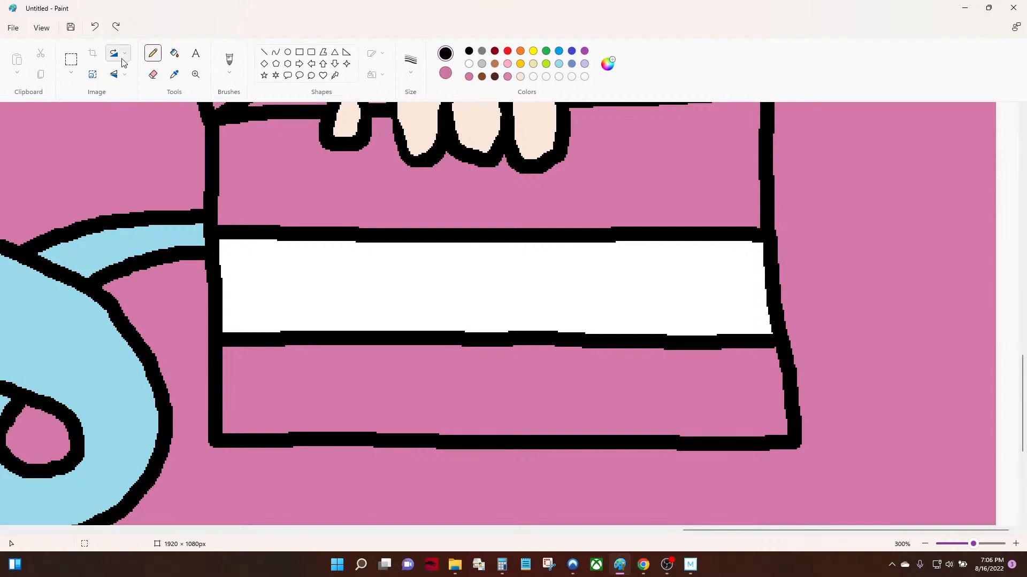
Hand-letter the word CONTENT in black capitals inside the clapperboard's white band
mouse_move(276, 262)
left_mouse_down()
mouse_move(251, 291)
mouse_move(289, 309)
left_mouse_up()
mouse_move(318, 294)
left_mouse_down()
mouse_move(342, 281)
mouse_move(328, 302)
mouse_move(374, 274)
mouse_move(384, 294)
mouse_move(403, 262)
mouse_move(426, 303)
left_mouse_up()
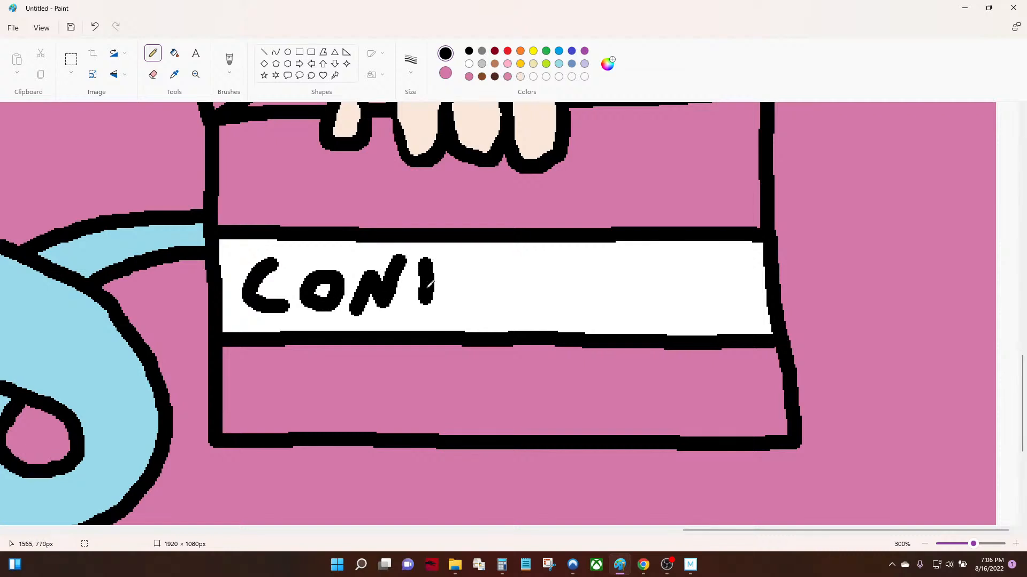
mouse_move(406, 261)
left_mouse_down()
mouse_move(461, 257)
mouse_move(505, 305)
mouse_move(496, 287)
mouse_move(505, 284)
left_mouse_up()
mouse_move(523, 302)
left_mouse_down()
mouse_move(542, 261)
mouse_move(564, 289)
mouse_move(594, 266)
mouse_move(614, 268)
mouse_move(616, 299)
left_mouse_up()
left_click_drag(594, 252, 633, 253)
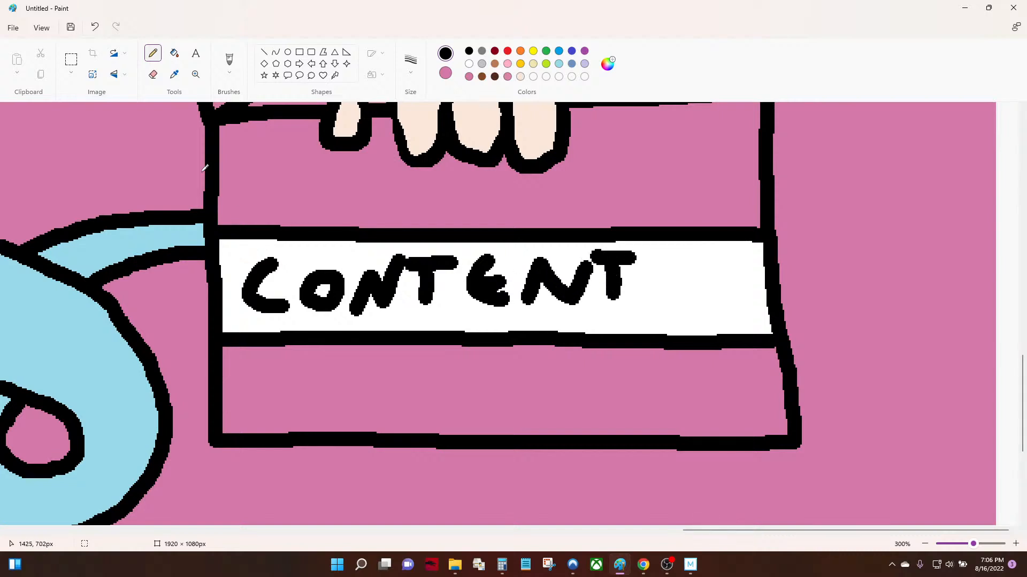
left_click(71, 59)
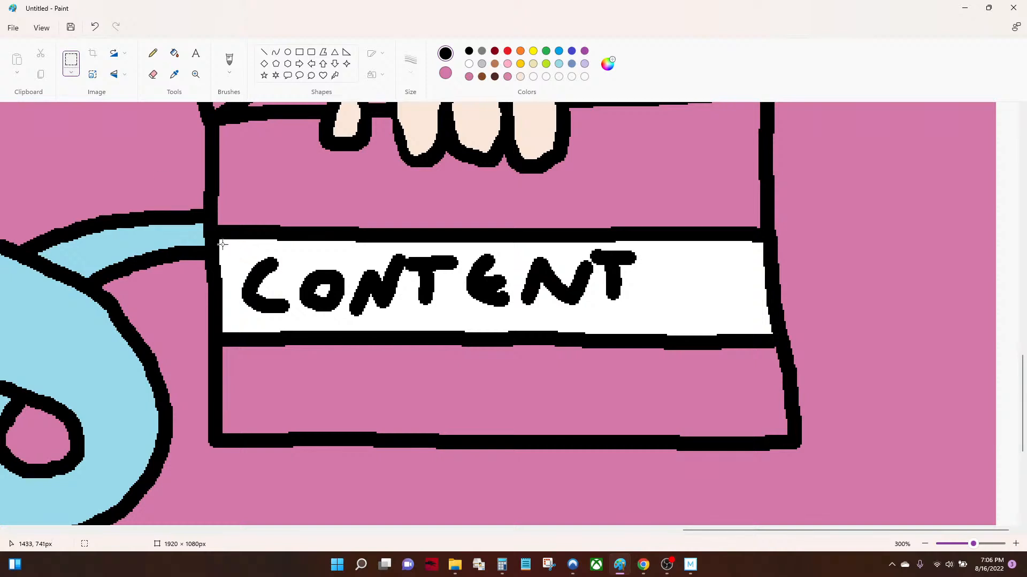
left_click_drag(235, 249, 656, 323)
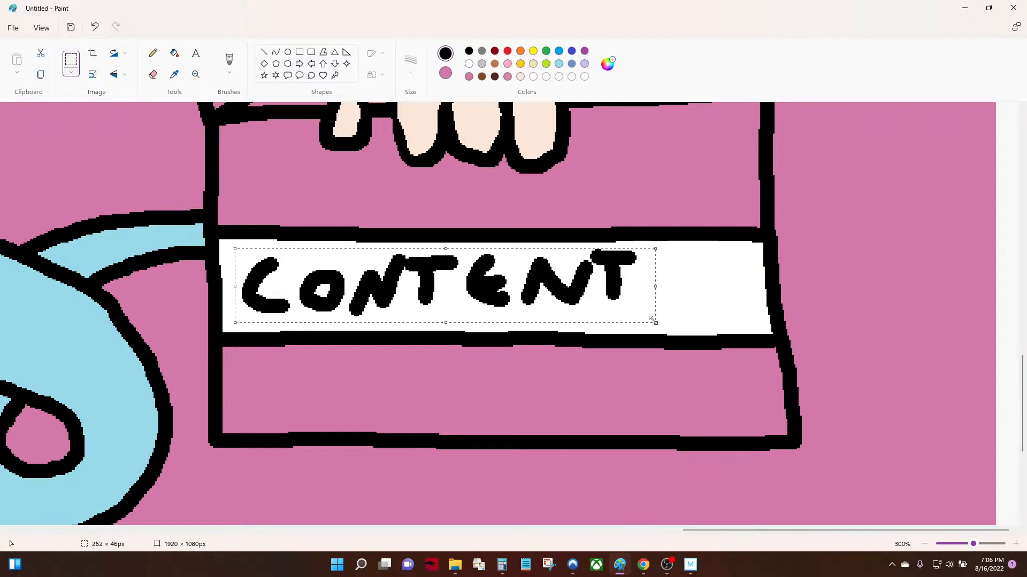
left_click_drag(587, 297, 613, 302)
key("ctrl+z")
Set the secondary colour to white, select the CONTENT lettering and move it to the centre of the white band
left_click(446, 73)
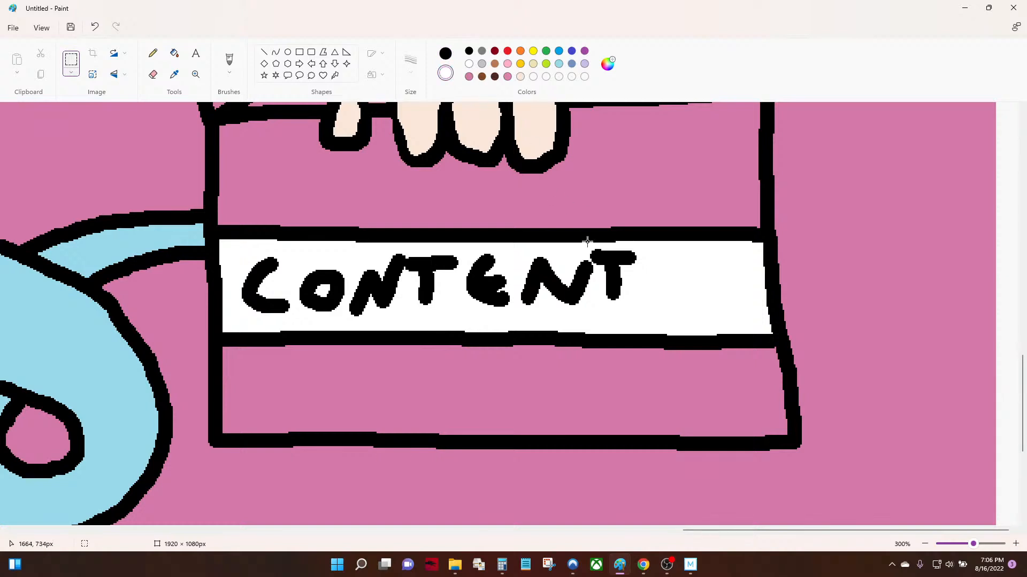
left_click_drag(654, 312, 238, 249)
left_click_drag(298, 266, 356, 275)
key("ctrl+z")
left_click_drag(234, 243, 648, 323)
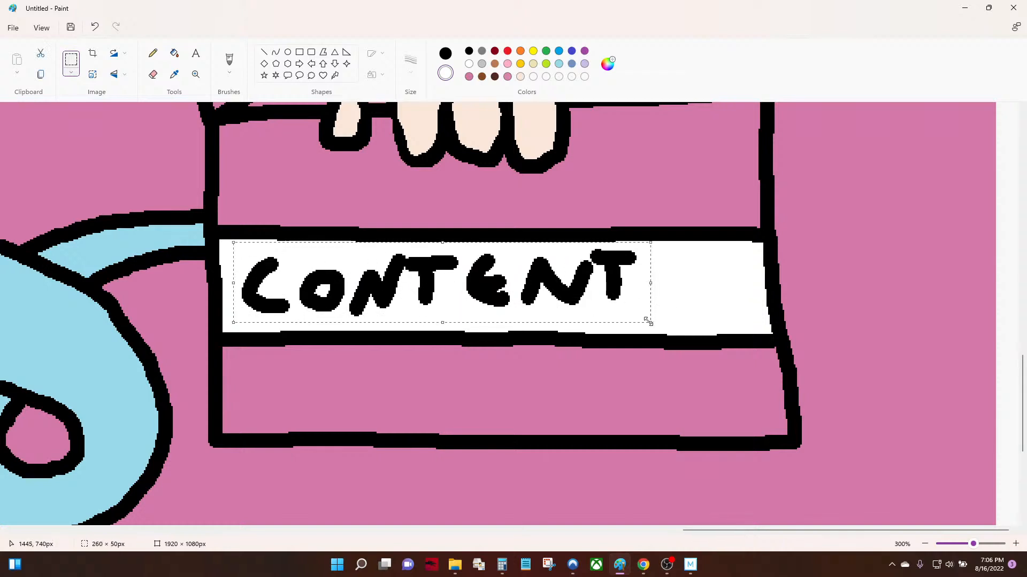
left_click_drag(404, 274, 448, 280)
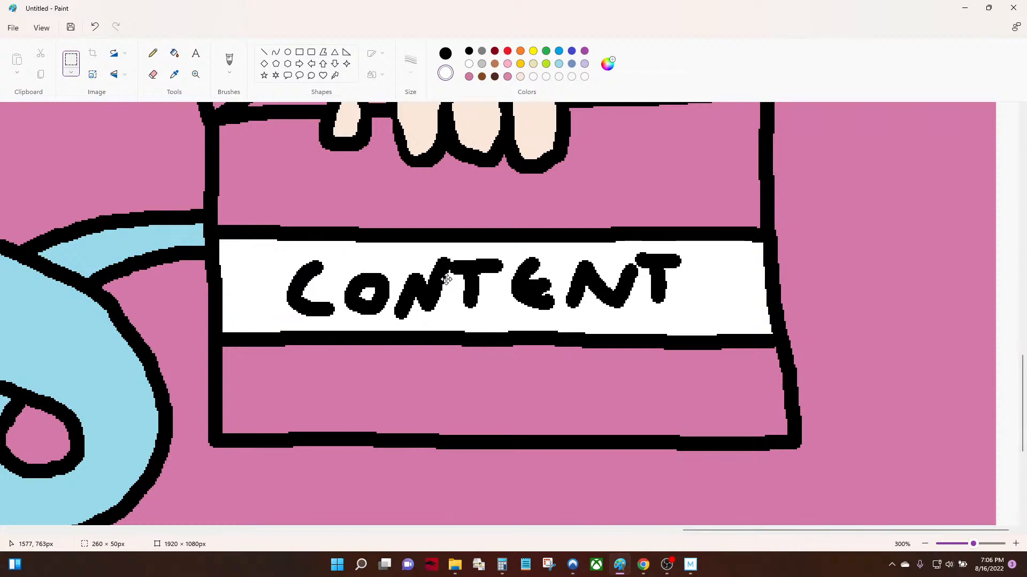
Draw five slanted black dividers with the Pencil across the clapperboard's raised arm, splitting it into six segments
scroll(444, 256, "up", 5)
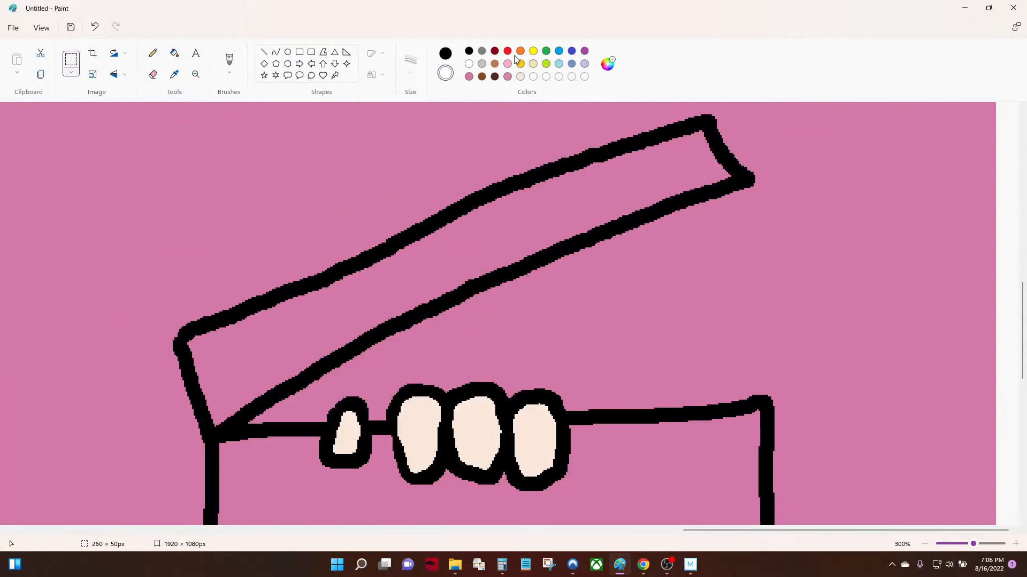
left_click(151, 56)
left_click_drag(253, 313, 281, 381)
left_click_drag(348, 270, 387, 316)
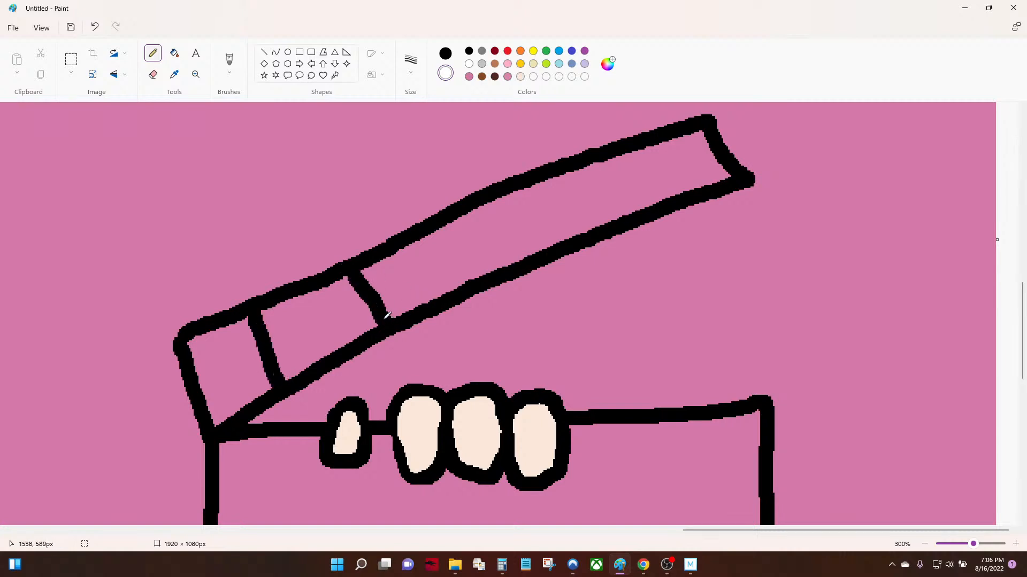
left_click_drag(428, 227, 495, 272)
left_click_drag(524, 180, 604, 227)
left_click_drag(620, 151, 688, 187)
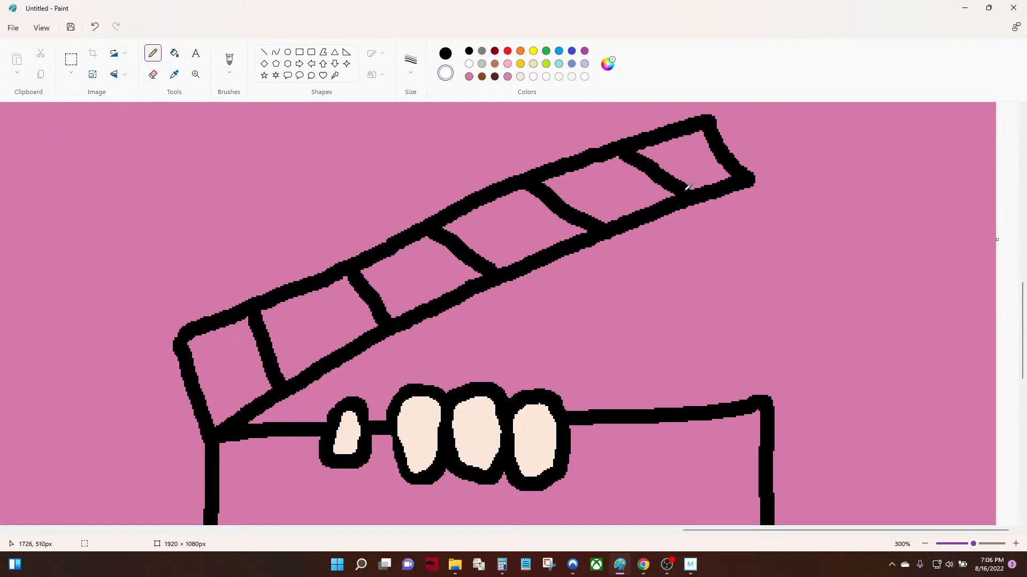
Fill the six segments of the clapperboard's raised arm alternately white and black, starting with white at the hinge
left_click(175, 54)
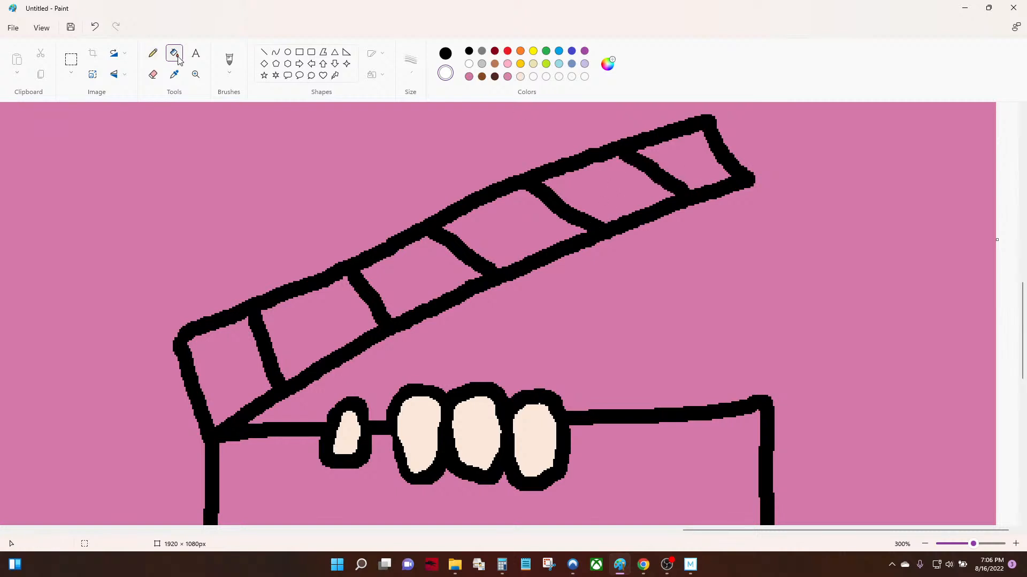
right_click(230, 378)
right_click(460, 266)
right_click(594, 188)
scroll(639, 190, "down", 5)
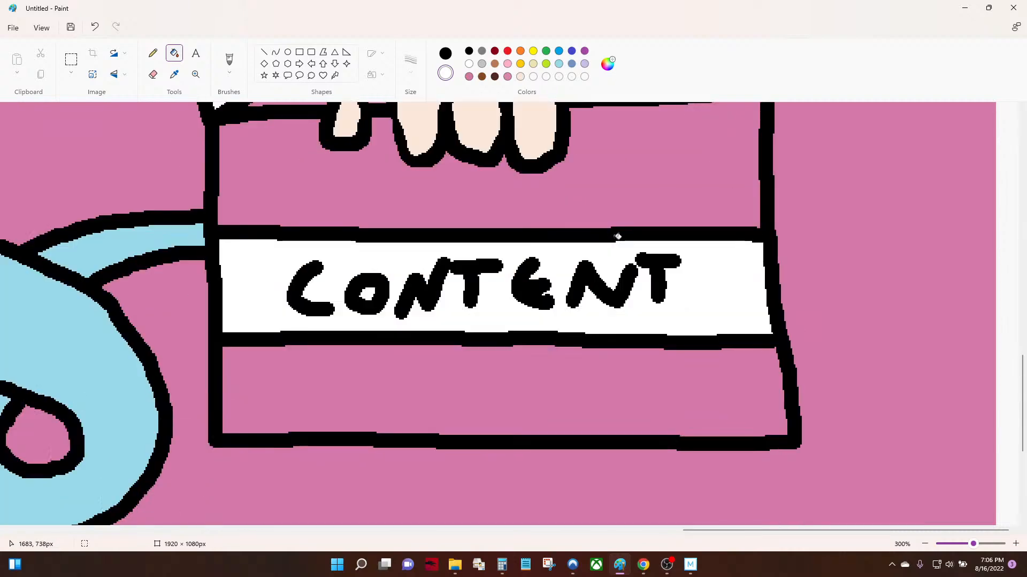
scroll(593, 255, "up", 5)
left_click(336, 210)
left_click(515, 142)
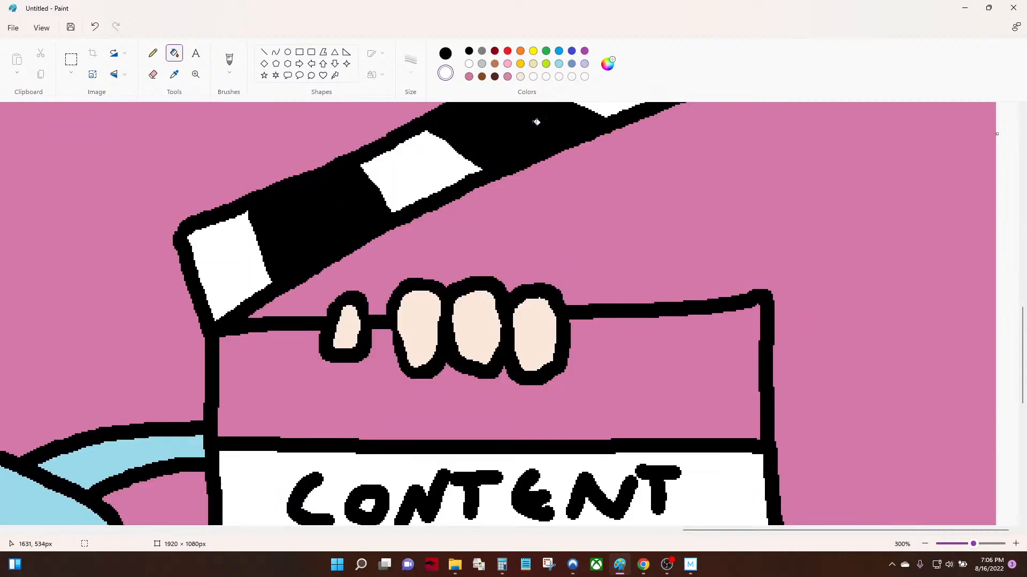
scroll(596, 189, "up", 5)
left_click(730, 265)
Try filling the clapperboard's upper and lower panels black, and undo both fills
scroll(680, 284, "down", 10)
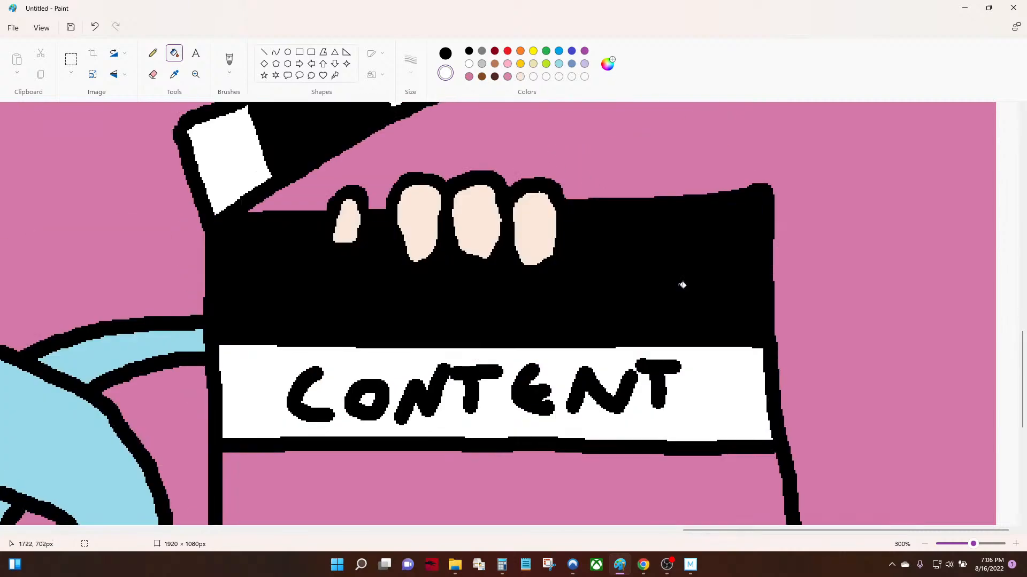
left_click(527, 144)
scroll(528, 225, "up", 10)
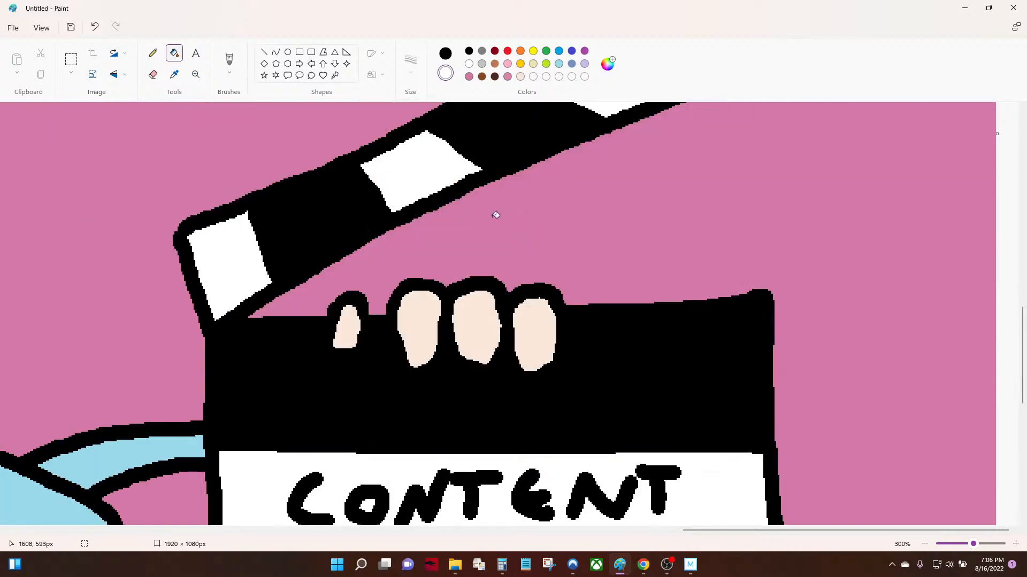
left_click(196, 75)
right_click(337, 222)
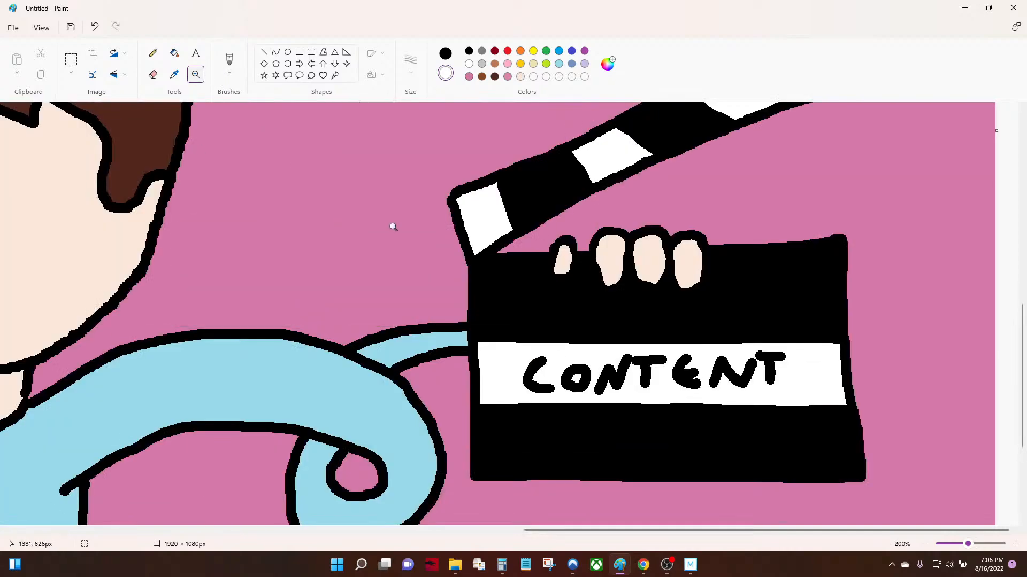
left_click(600, 277)
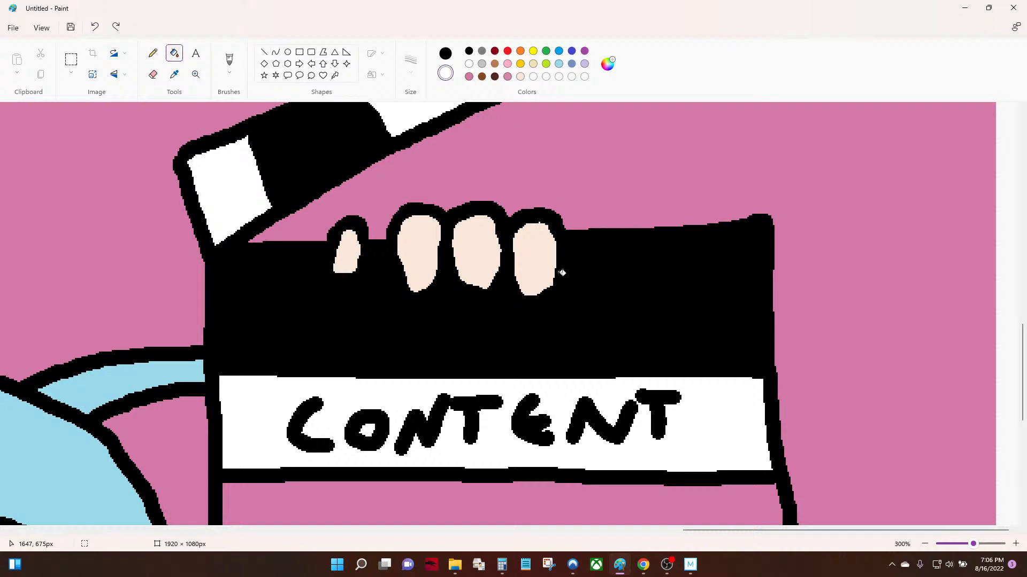
left_click(534, 271)
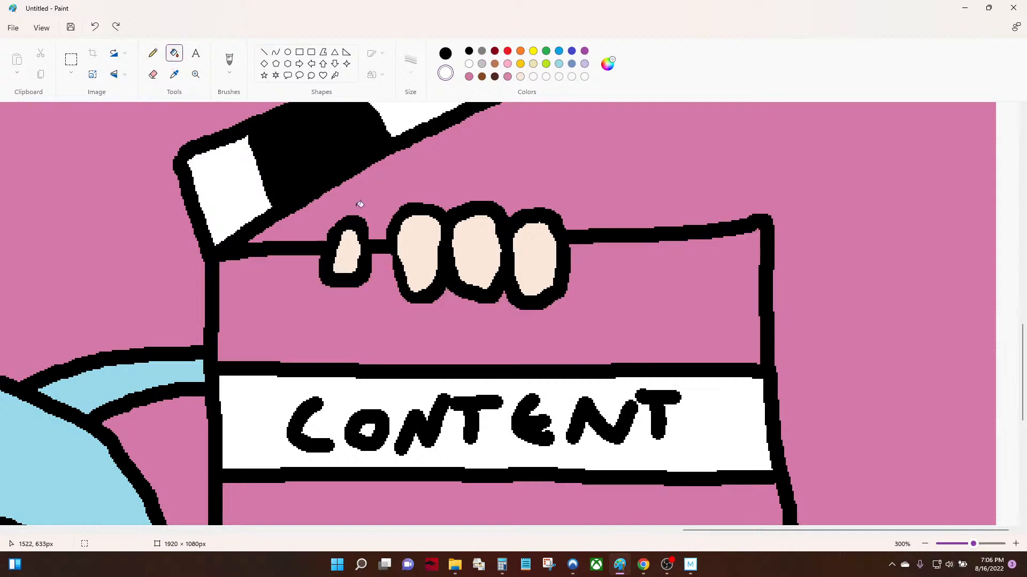
Fill the clapperboard's panels above and below the CONTENT band with black
left_click(311, 276)
scroll(372, 349, "down", 5)
left_click(383, 224)
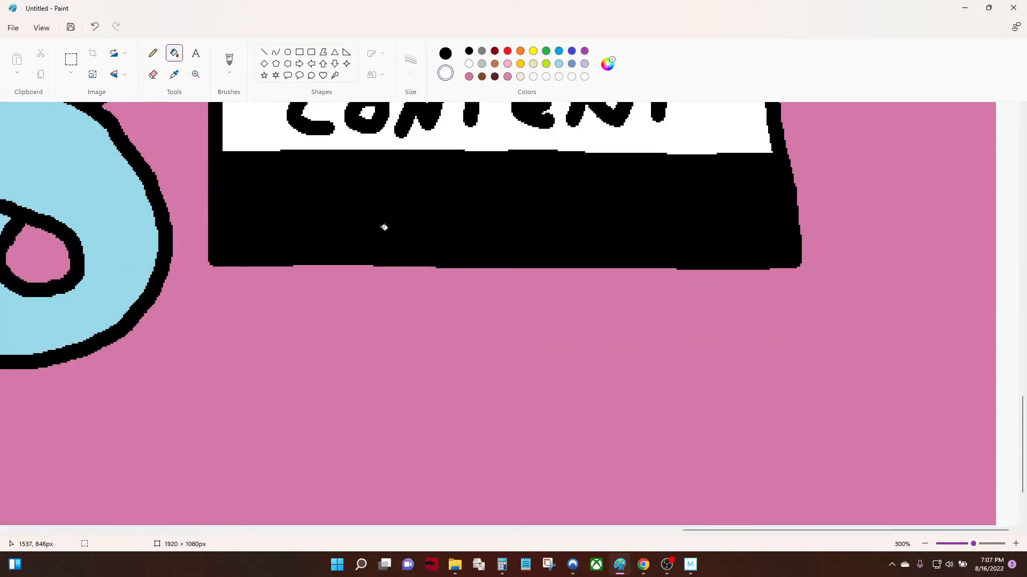
Set the secondary colour to red and fill the body of the plaque around the play triangle with it
left_click(196, 76)
right_click(261, 269)
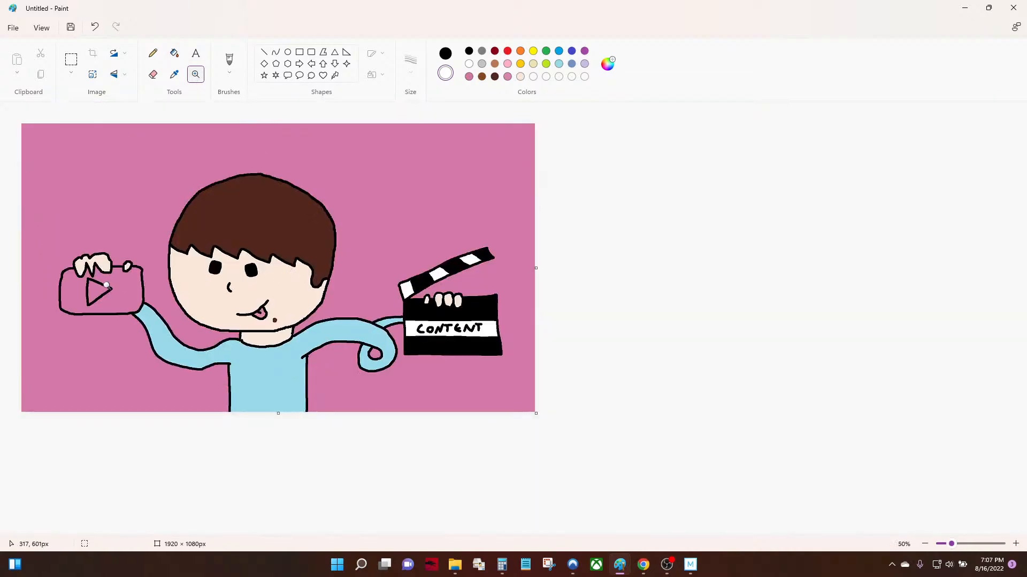
left_click(292, 273)
left_click(510, 52)
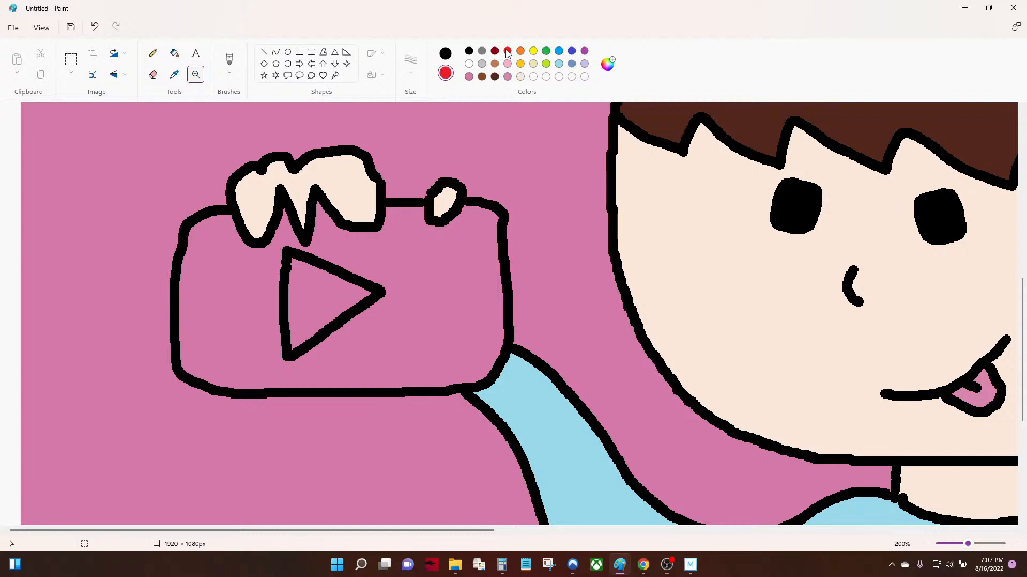
left_click(174, 53)
right_click(453, 342)
Set the secondary colour to white, fill the plaque's play triangle with it and reactivate black as the primary colour
left_click(468, 52)
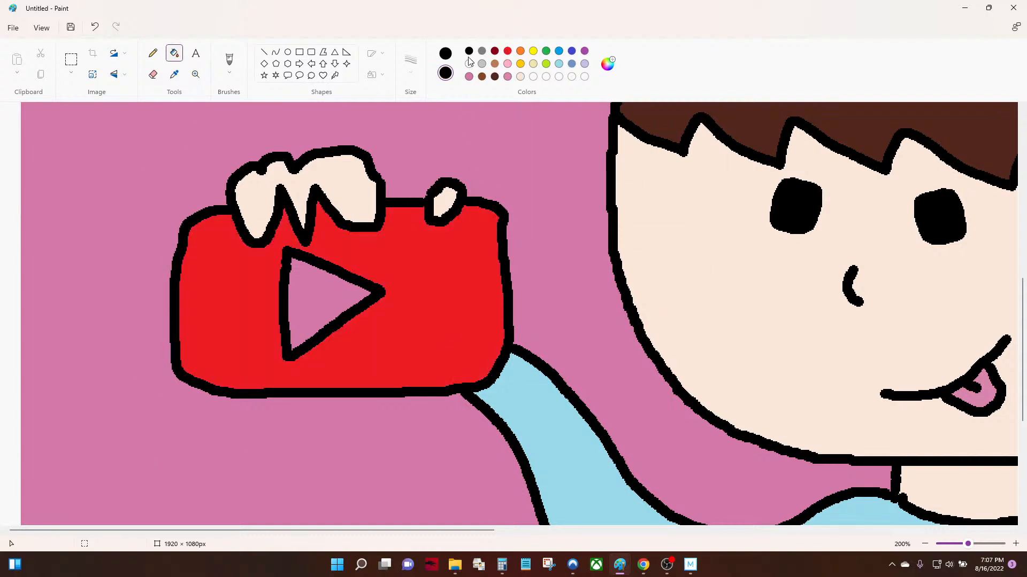
left_click(468, 64)
left_click(445, 53)
right_click(334, 304)
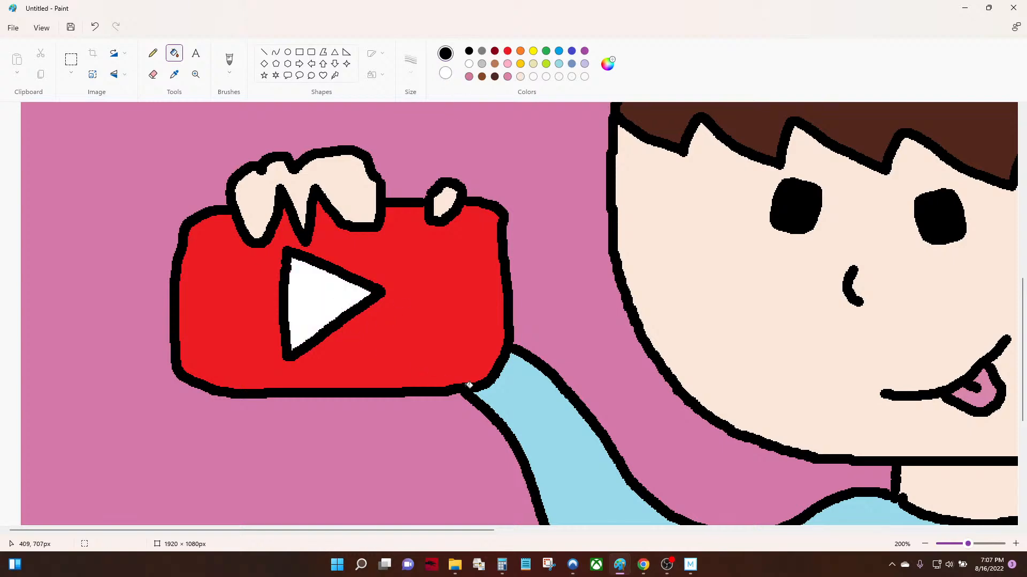
Add the text VIDEO PRODUCTION in black bold Arial Black along the upper edge of the picture
left_click(196, 74)
right_click(351, 268)
right_click(351, 268)
left_click(365, 243)
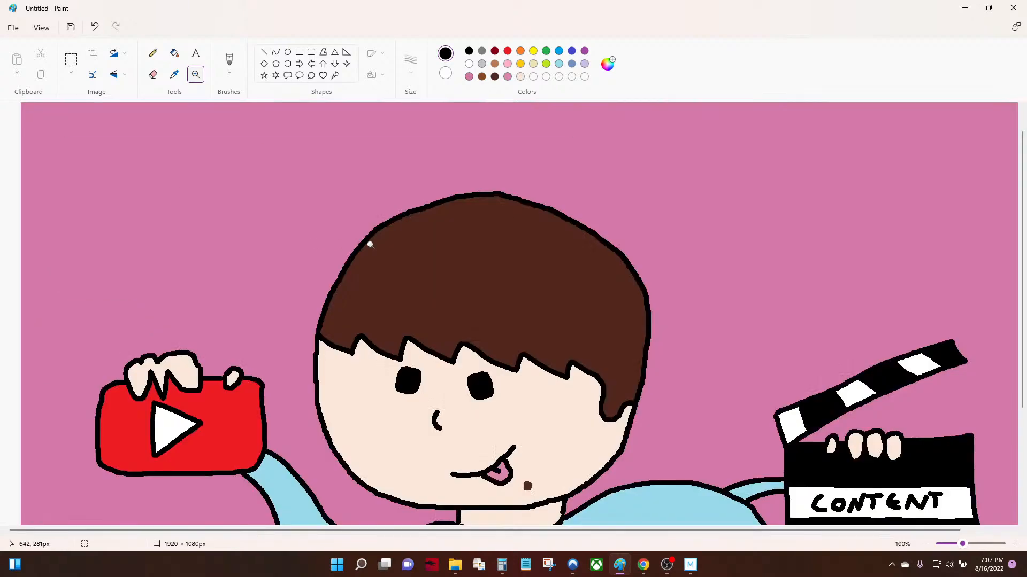
right_click(390, 233)
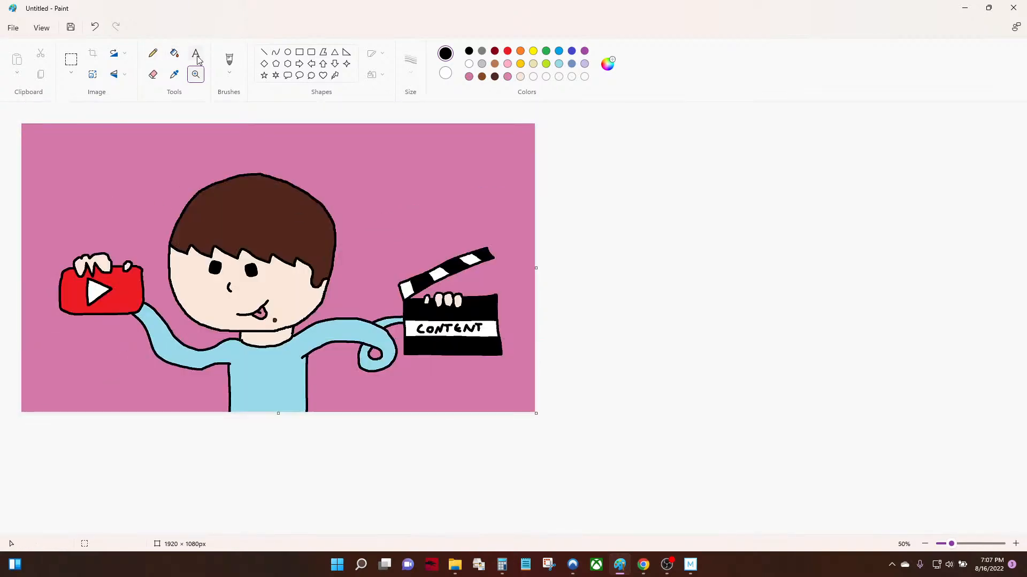
left_click(195, 53)
left_click(48, 127)
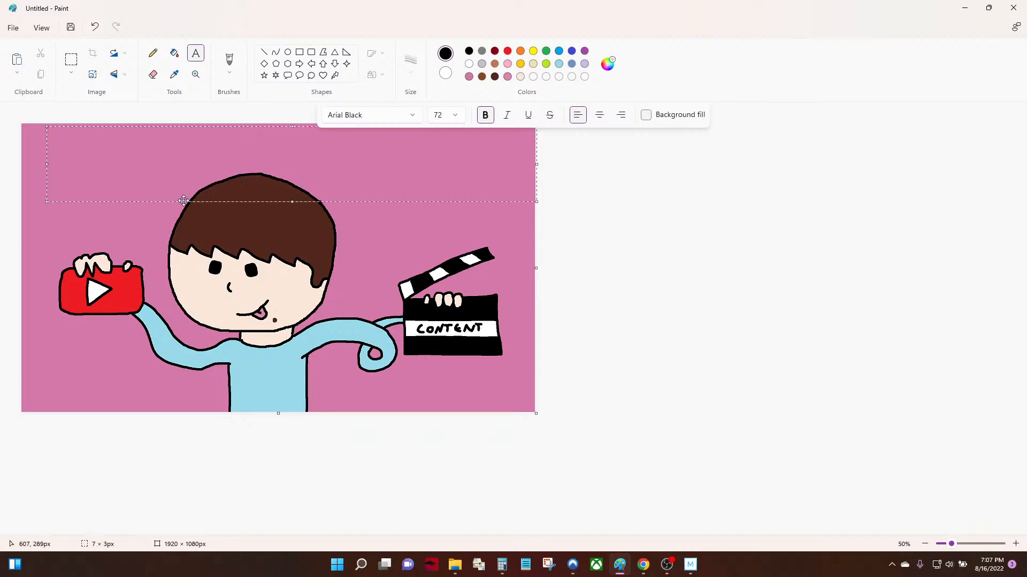
type("VIDEO PRODUCTION")
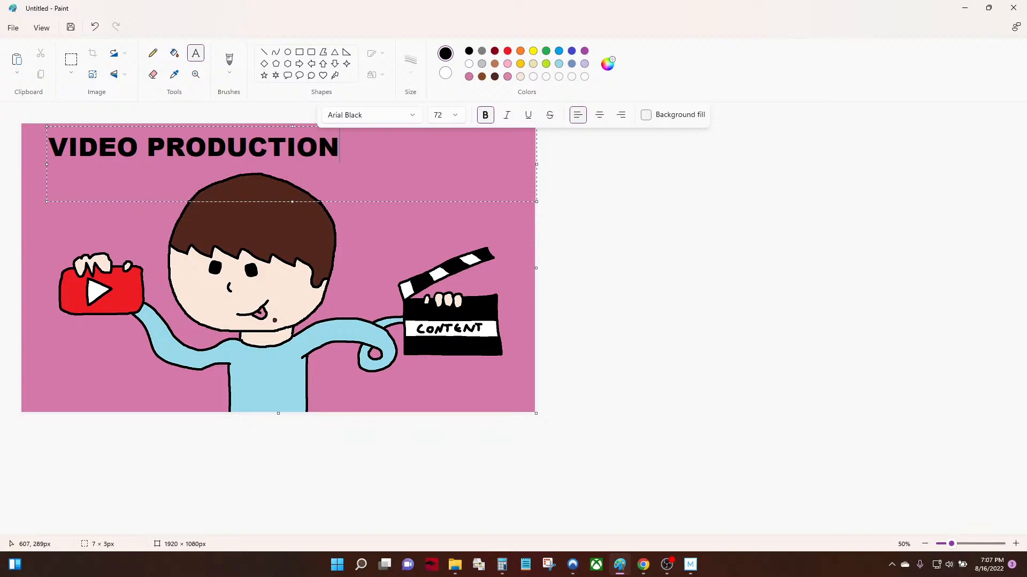
Select the whole VIDEO PRODUCTION text and set its font size to 105
key("ctrl+a")
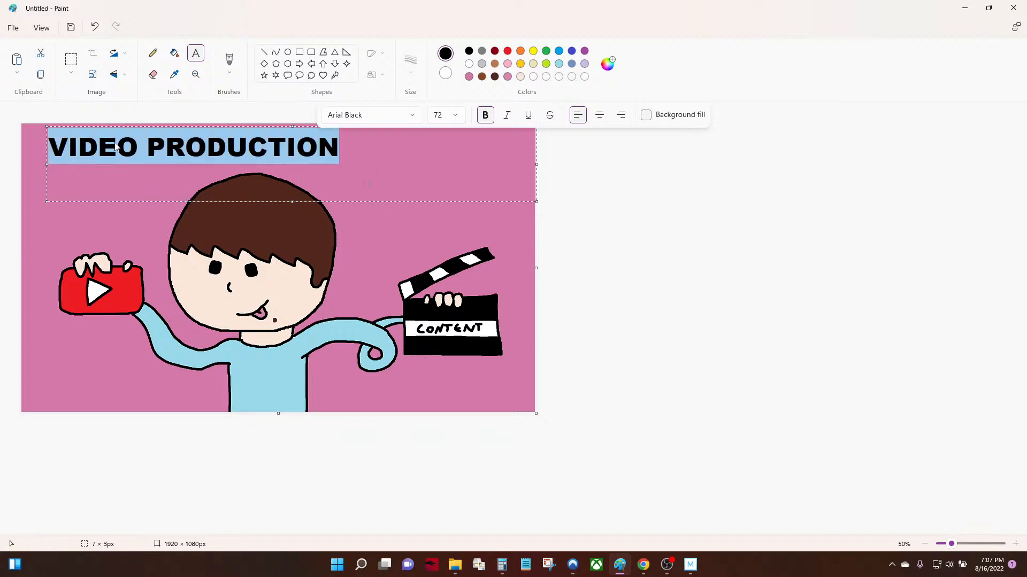
left_click(455, 117)
left_click(445, 114)
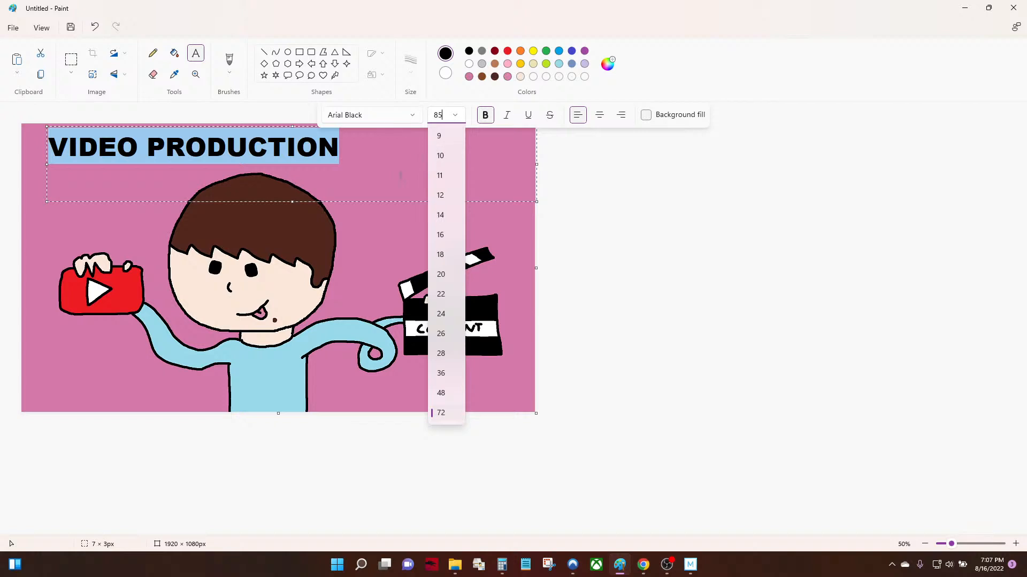
key("Escape")
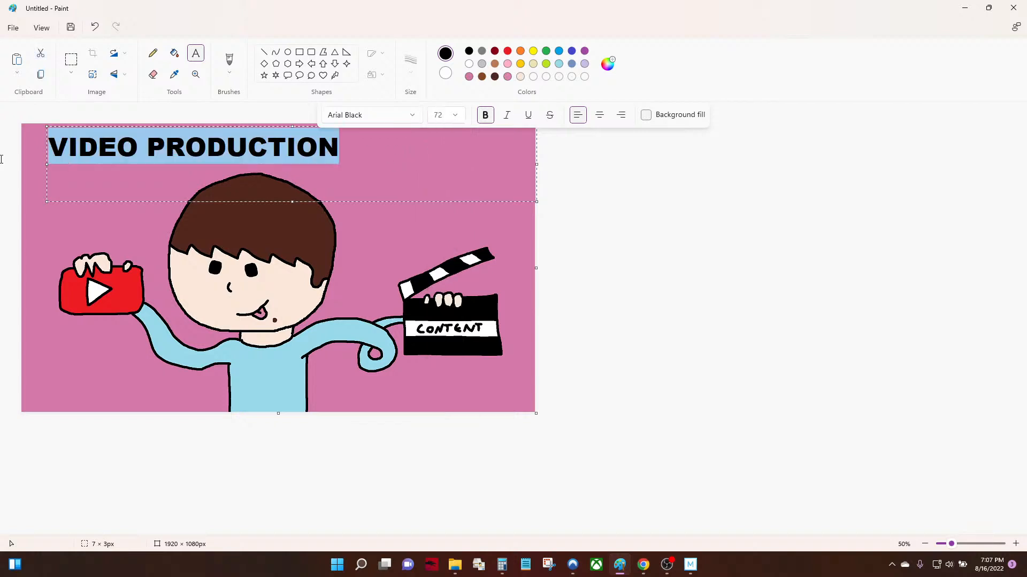
left_click(435, 116)
key("Return")
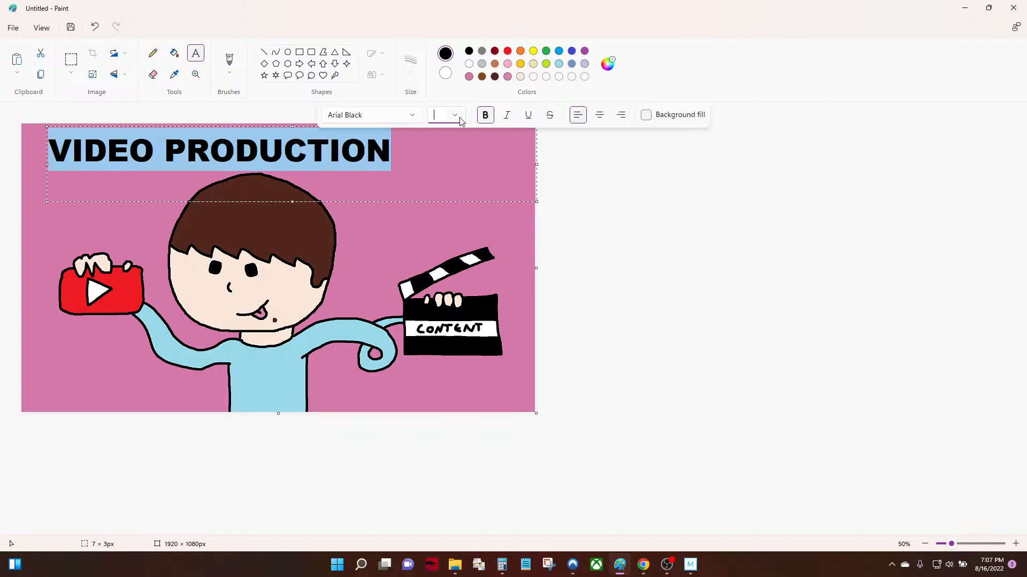
type("105")
key("Return")
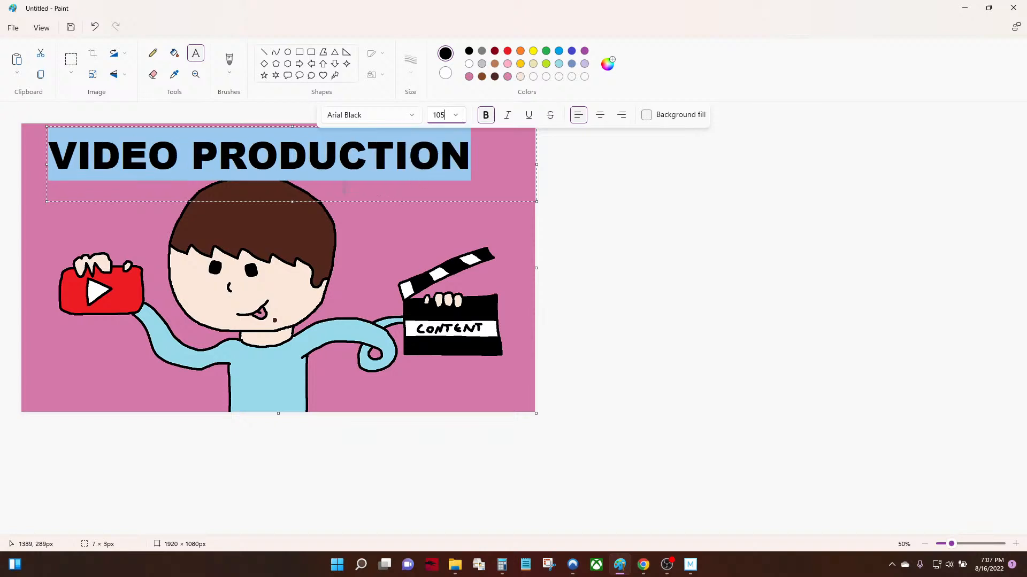
Try tightening the VIDEO PRODUCTION text box and centring it above the head, and undo the whole title
left_click(197, 153)
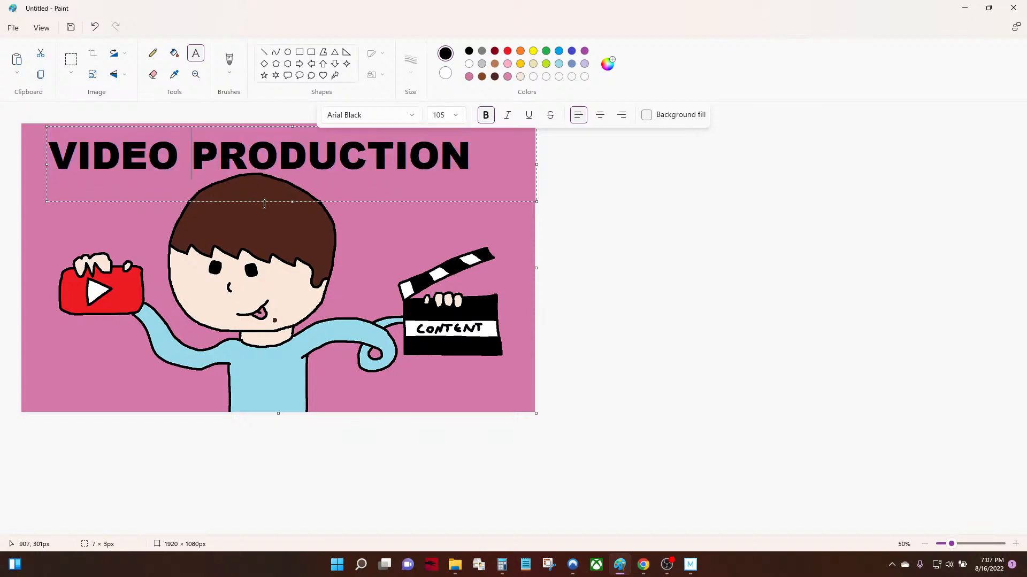
mouse_move(266, 202)
left_mouse_down()
mouse_move(273, 209)
mouse_move(262, 209)
left_mouse_up()
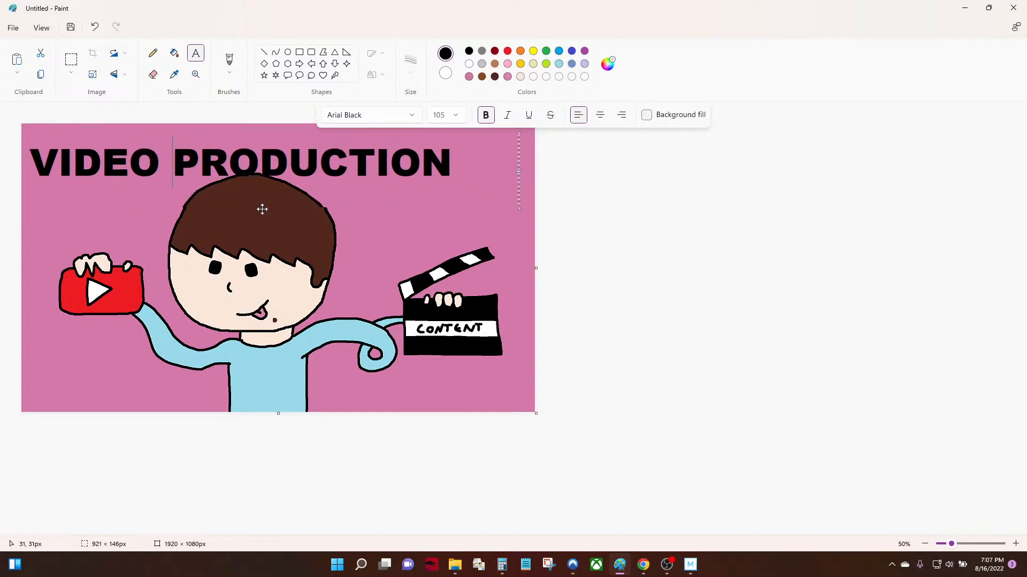
left_click_drag(511, 173, 453, 173)
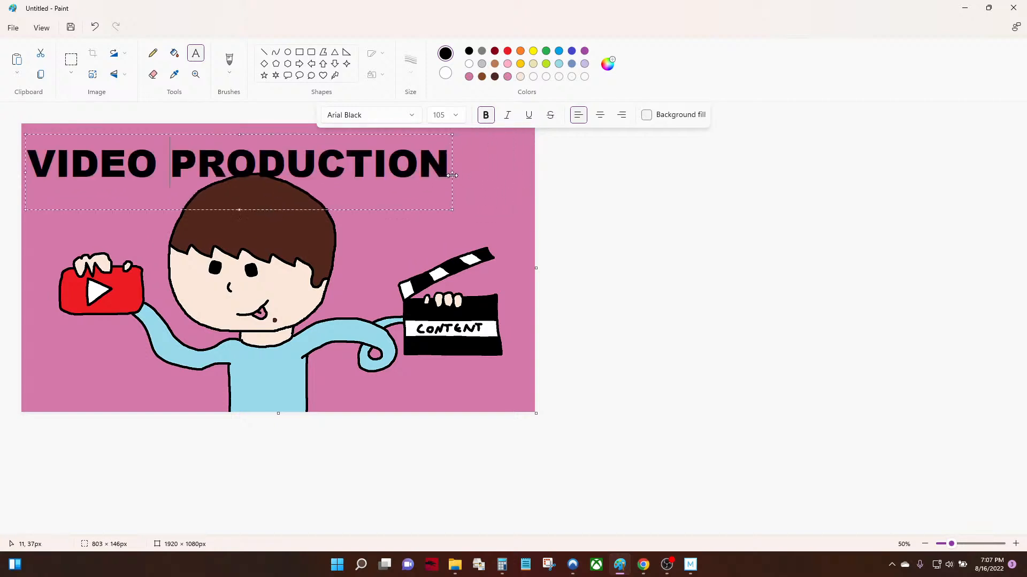
left_click_drag(240, 209, 314, 203)
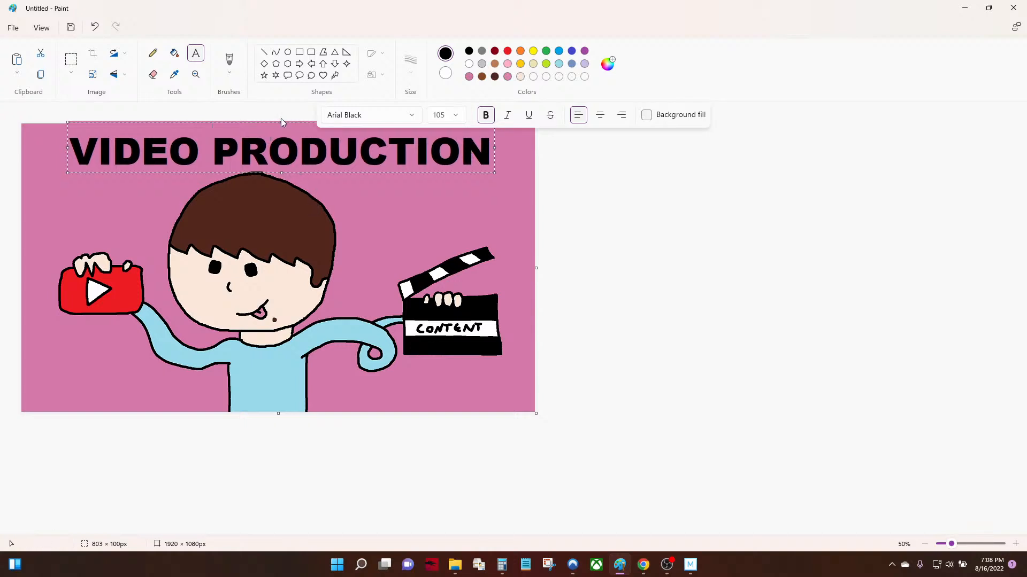
left_click_drag(281, 122, 282, 127)
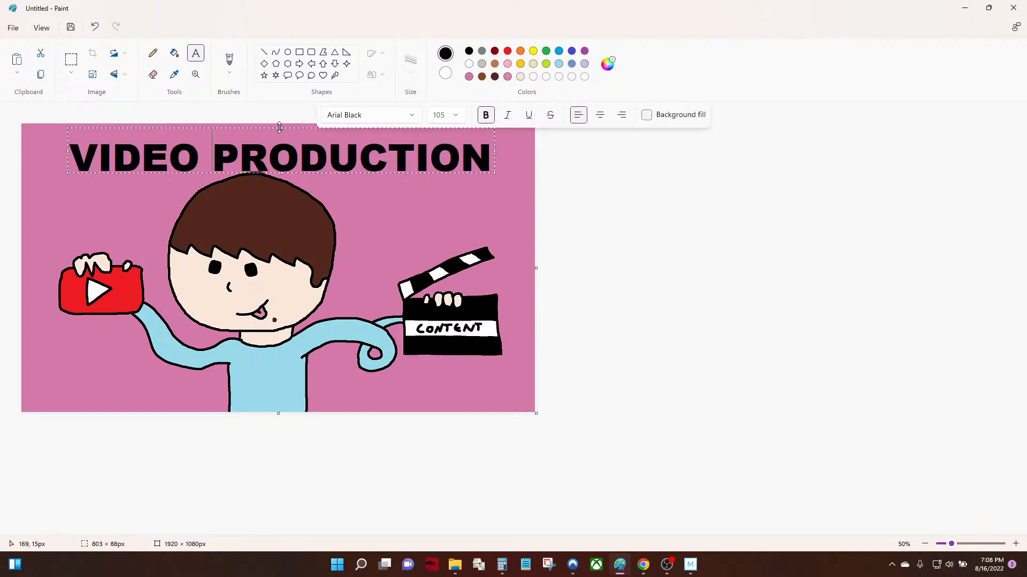
left_click_drag(285, 173, 282, 173)
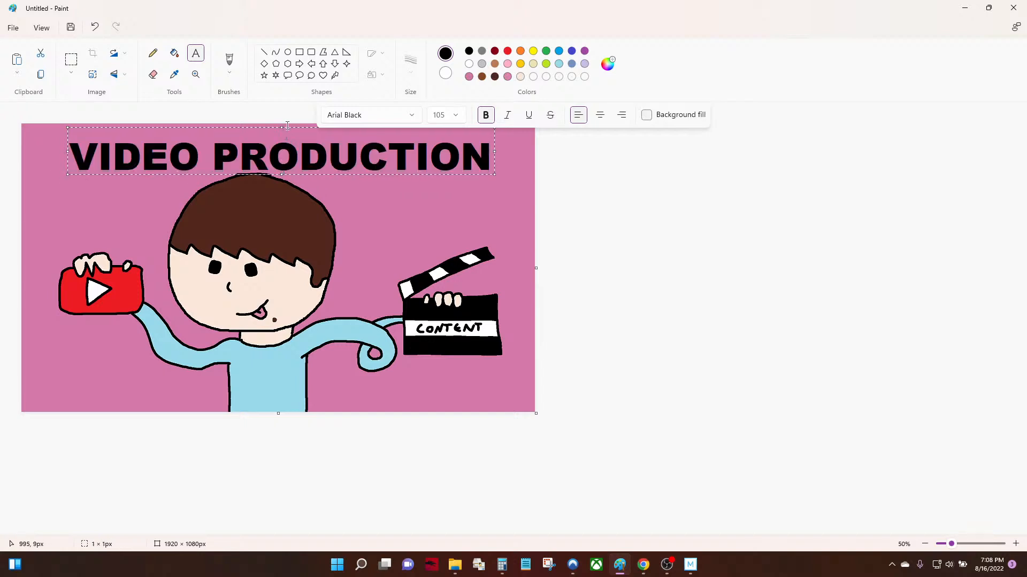
key("ctrl+z")
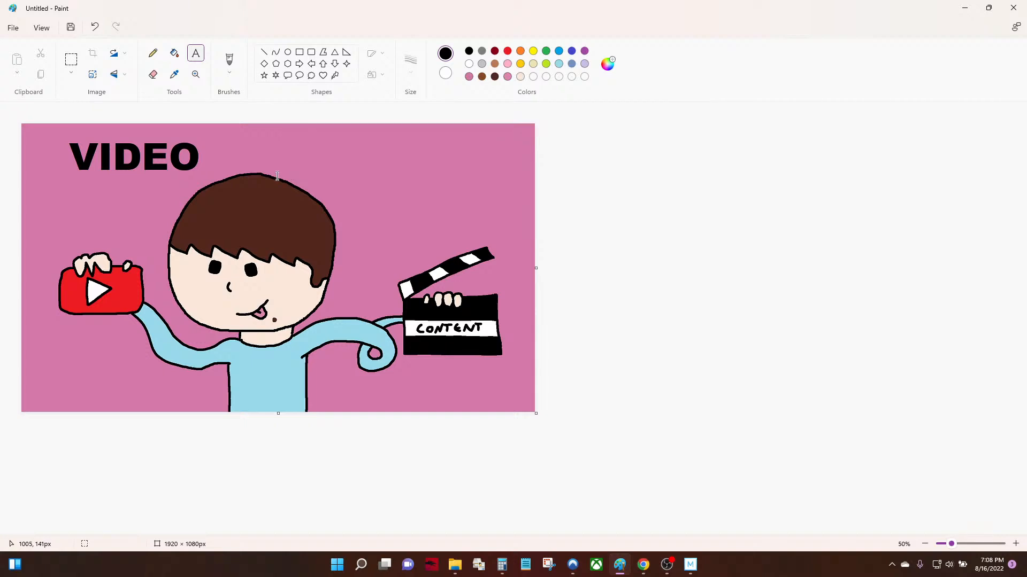
key("ctrl+z")
Enter the title VIDEO PRODUCTION again in black bold Arial Black, size 105, near the picture's upper edge
left_click(157, 175)
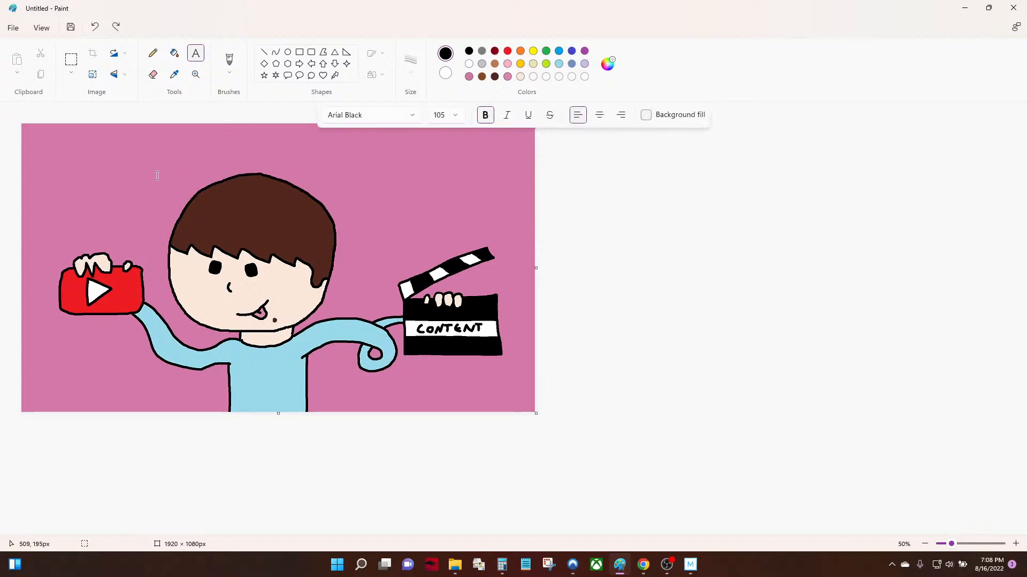
left_click(32, 153)
type("VID")
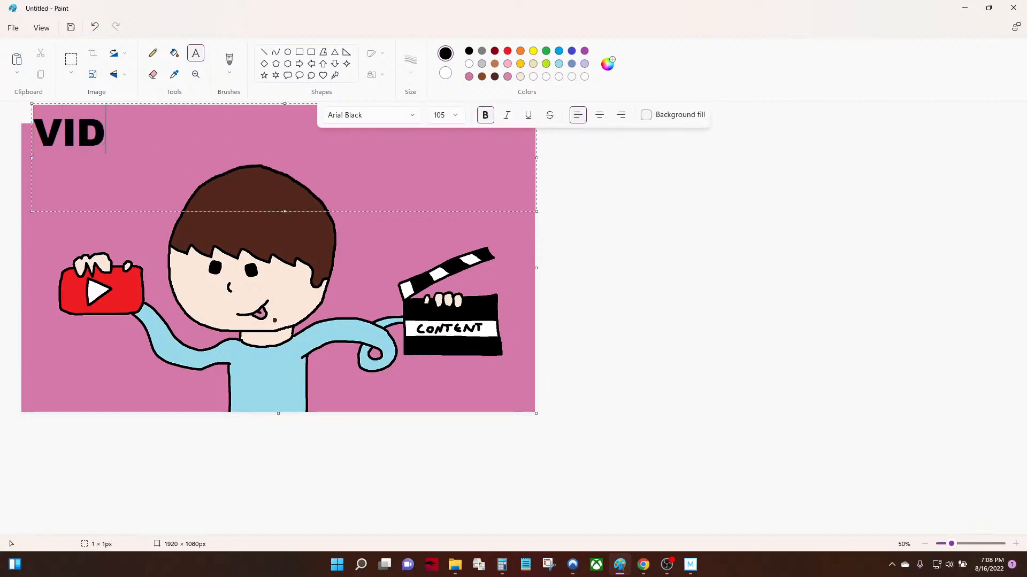
type("EO PRODUCTION")
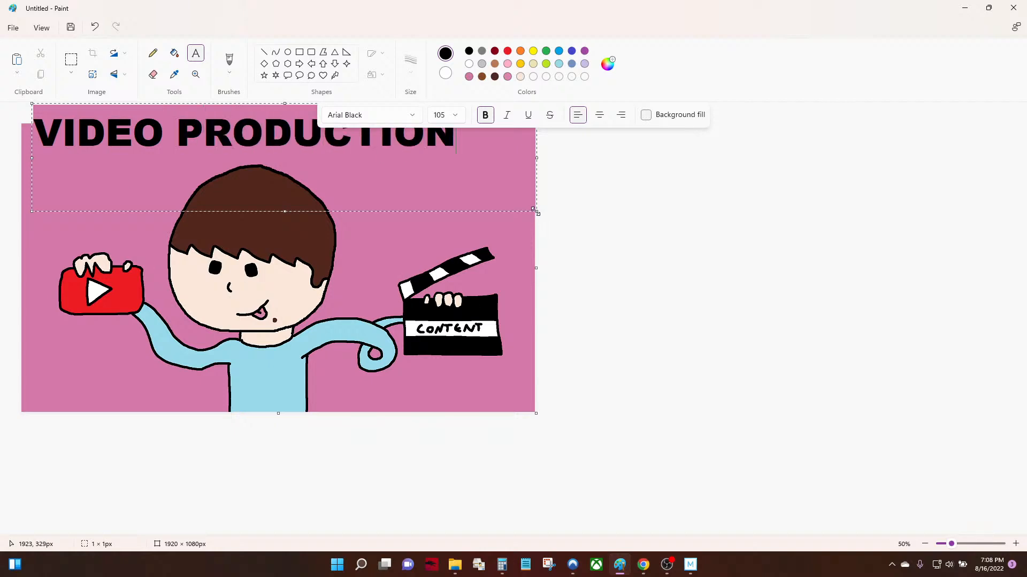
Shrink the title's text box to about 805 × 92 px, centre it above the character's head and commit the text
left_click_drag(534, 212, 459, 151)
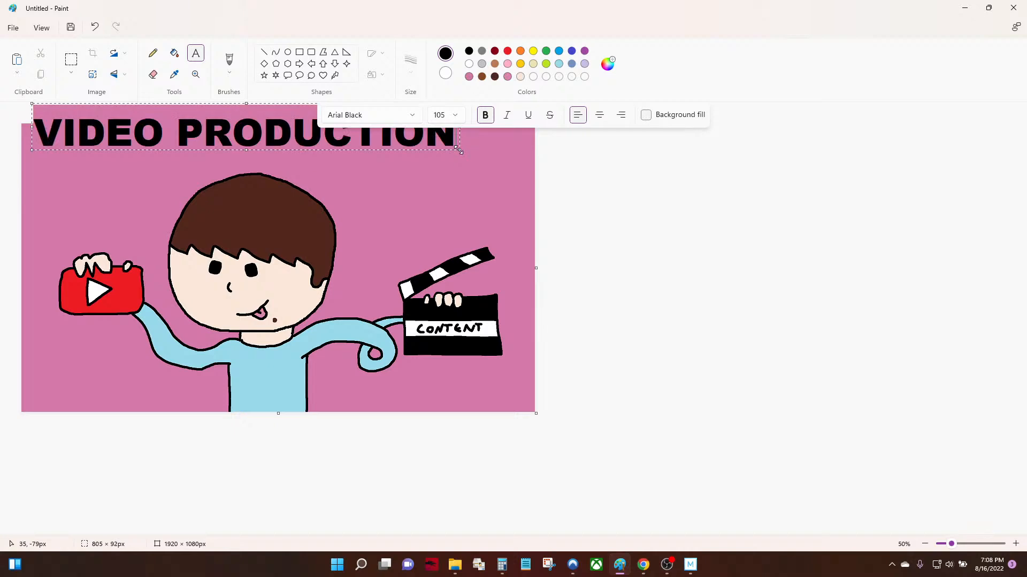
left_click_drag(317, 152, 349, 155)
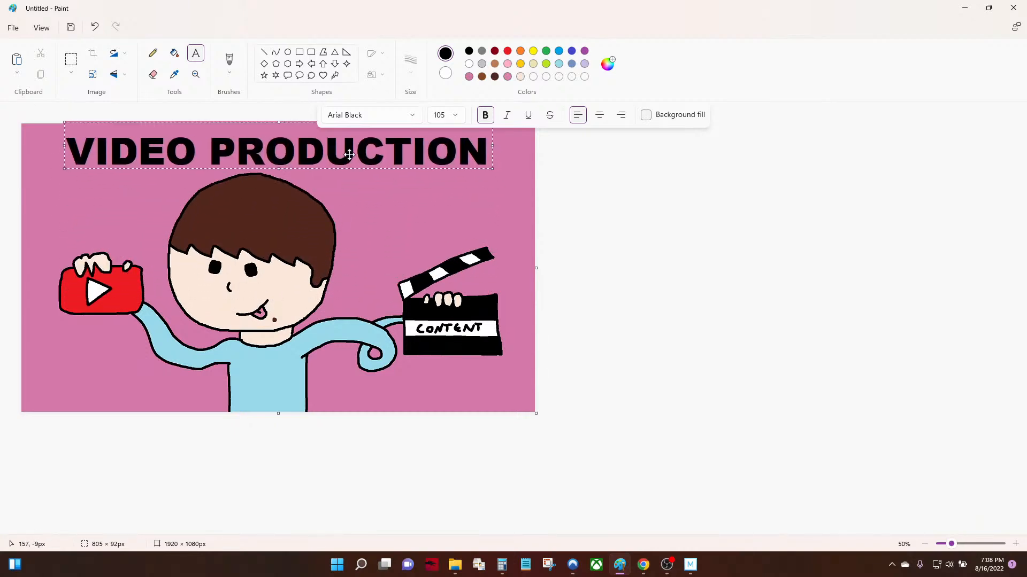
left_click(352, 214)
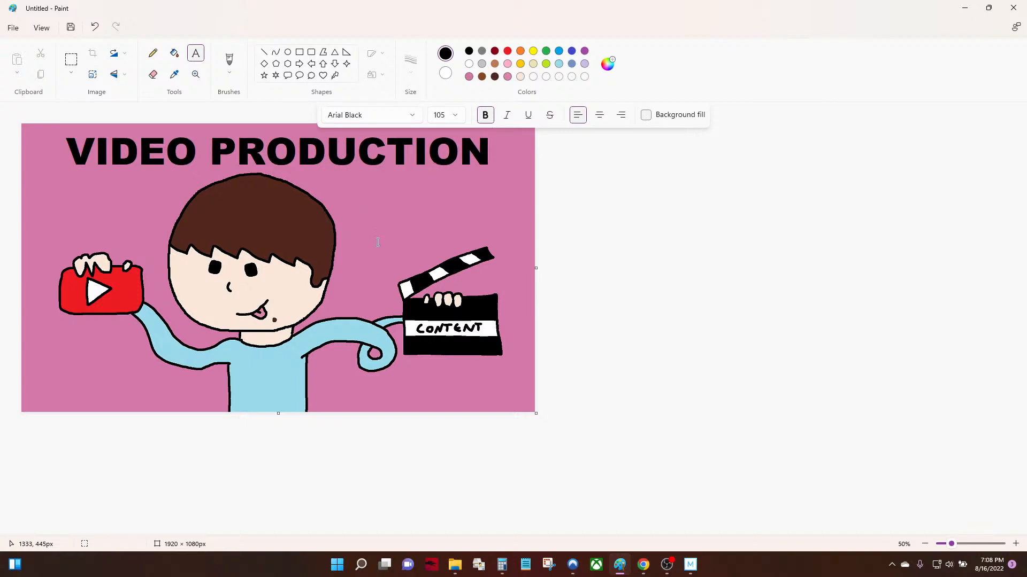
Save the finished cartoon to the desktop as a JPEG picture named video prodUCITON
left_click(196, 75)
right_click(234, 256)
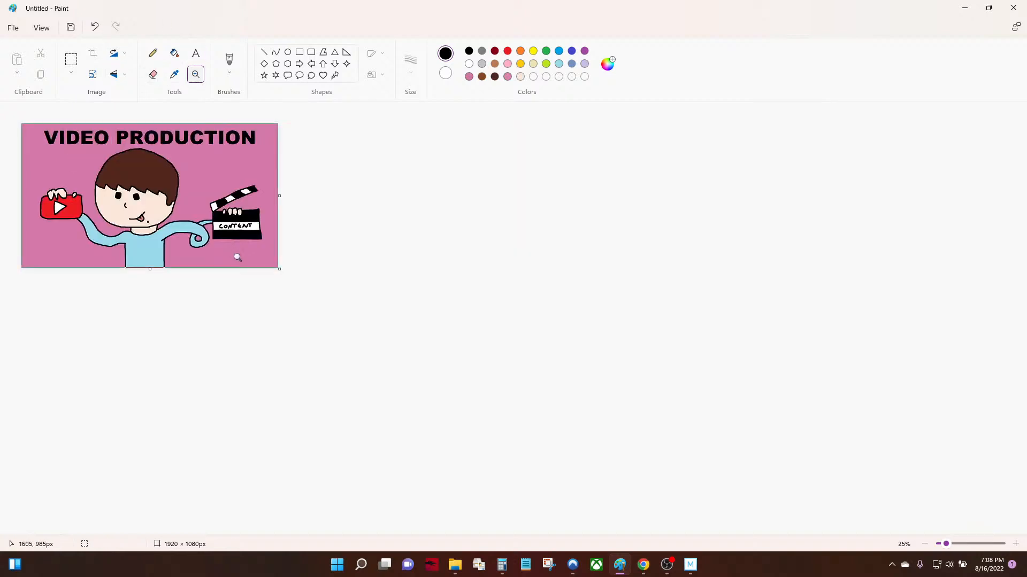
left_click(15, 31)
mouse_move(69, 121)
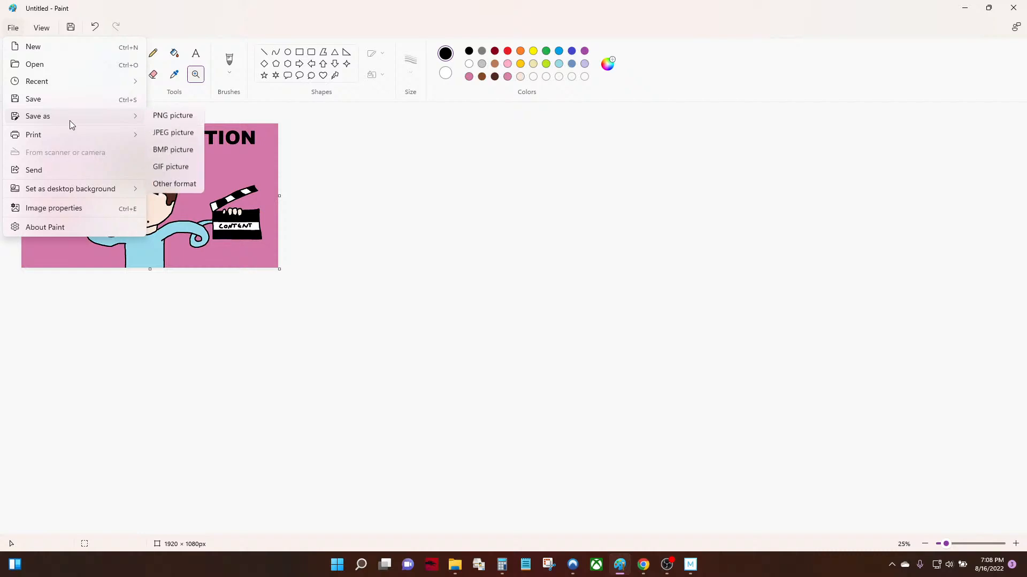
left_click(169, 138)
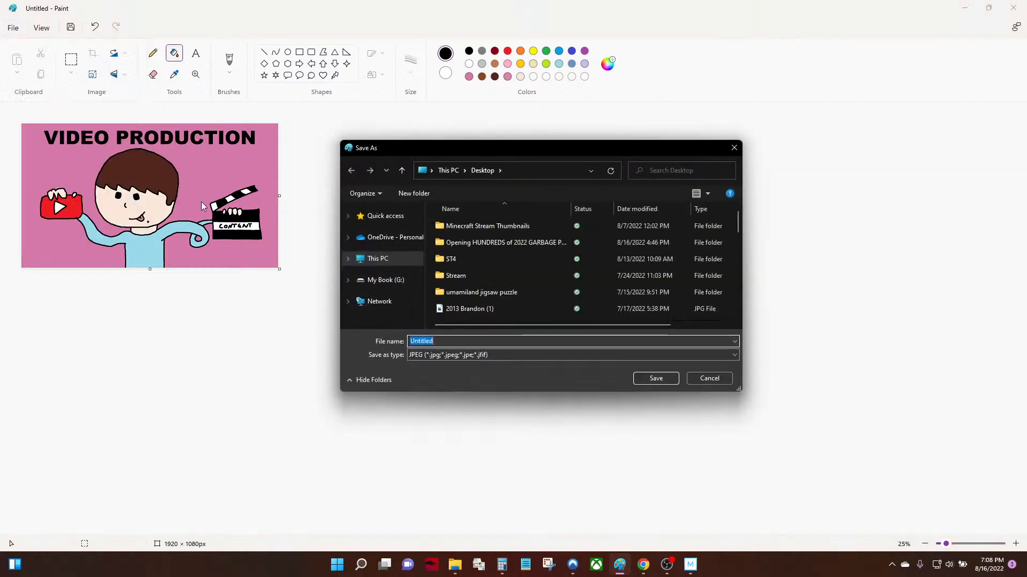
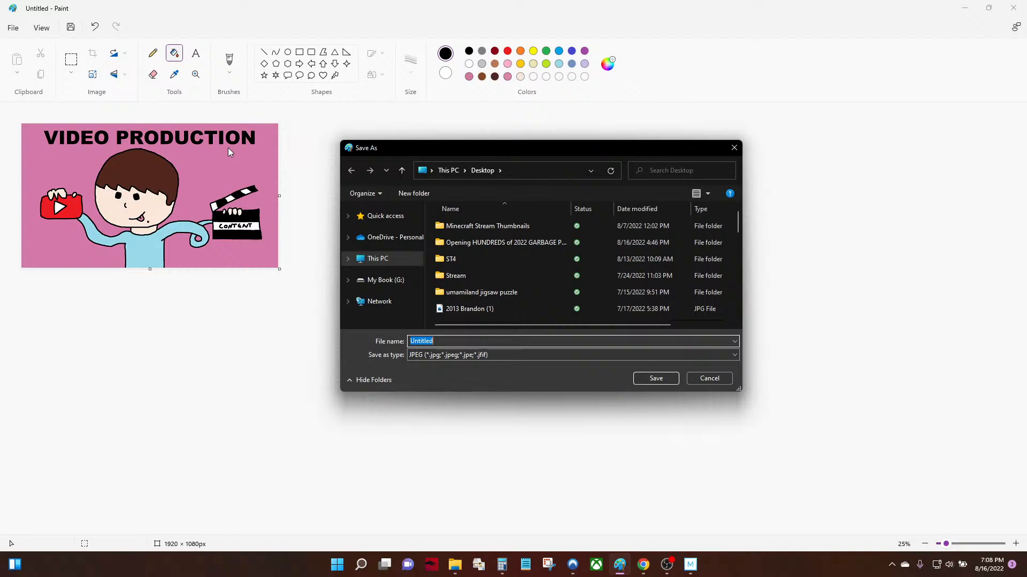
type("video prodUCITO")
key("Return")
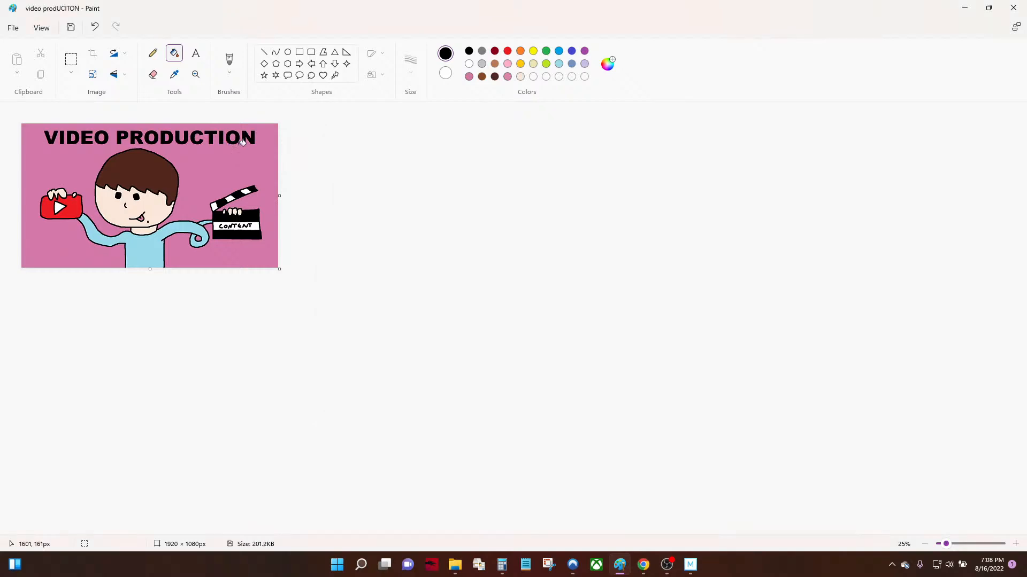
Switch to Movie Studio, import video prodUCITON from the desktop, and place it at the start of the Video track
left_click(964, 8)
left_click(965, 7)
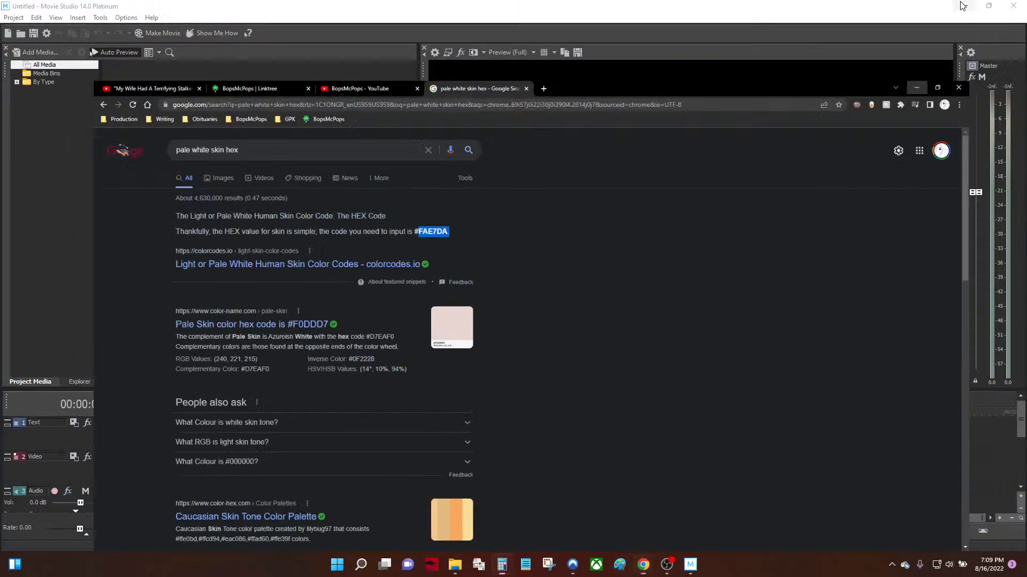
left_click(798, 177)
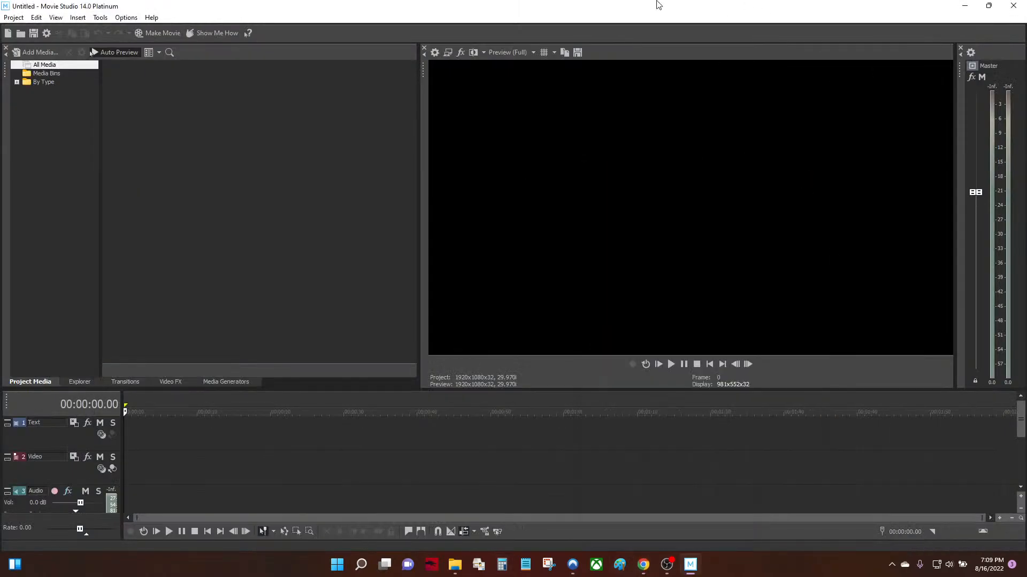
double_click(658, 5)
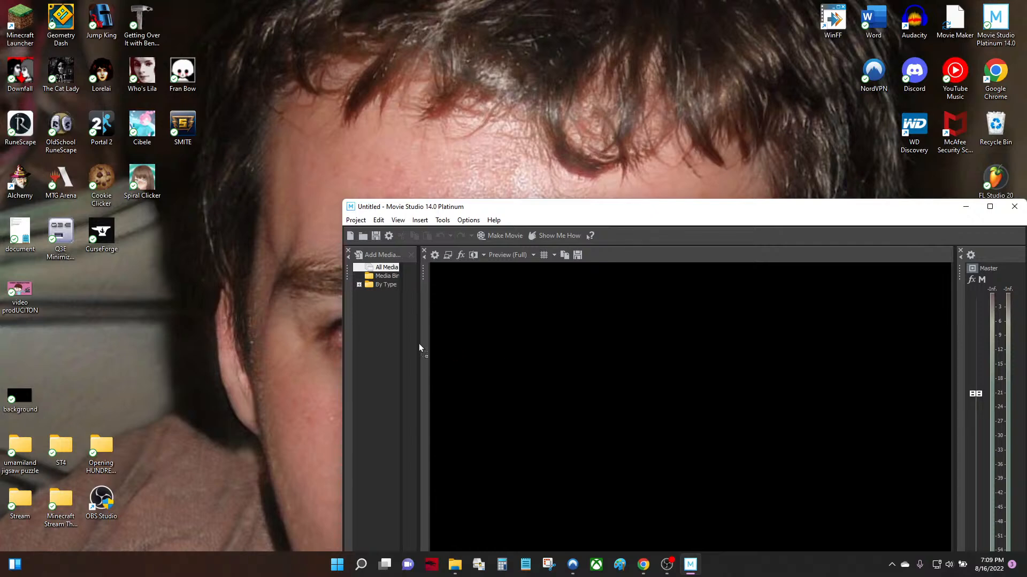
left_click_drag(418, 348, 436, 337)
double_click(781, 208)
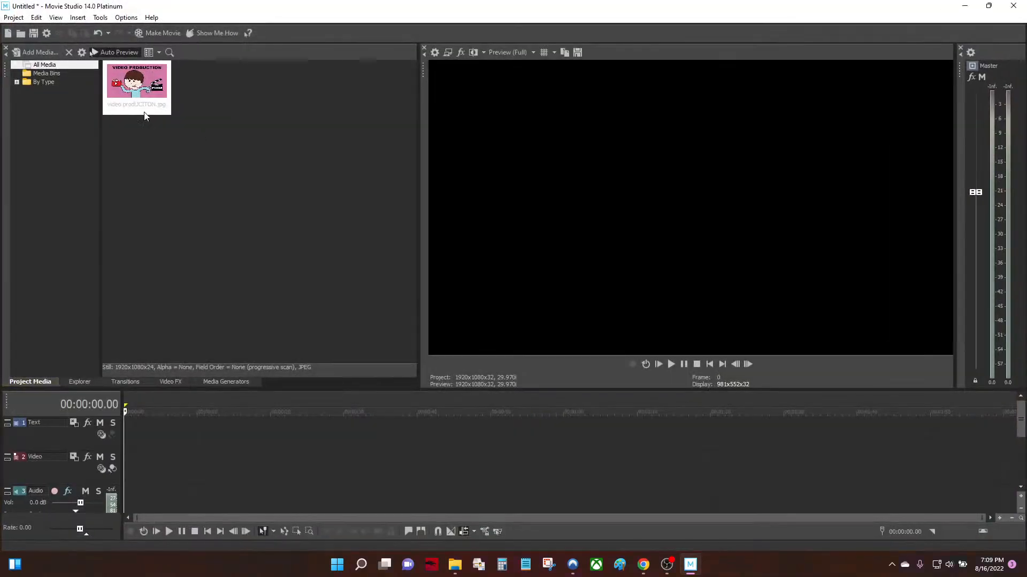
left_click_drag(142, 109, 134, 481)
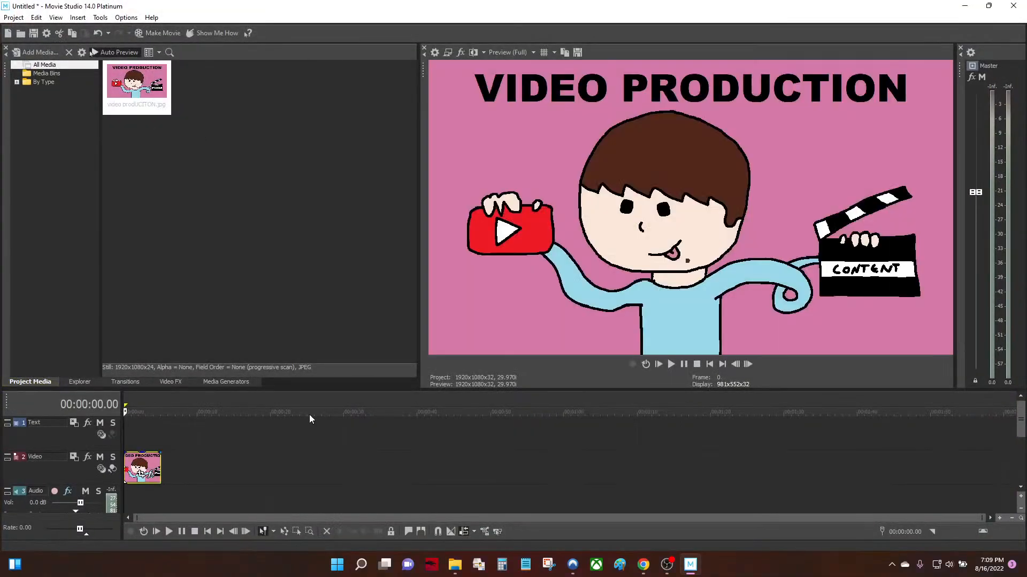
left_click_drag(127, 409, 140, 410)
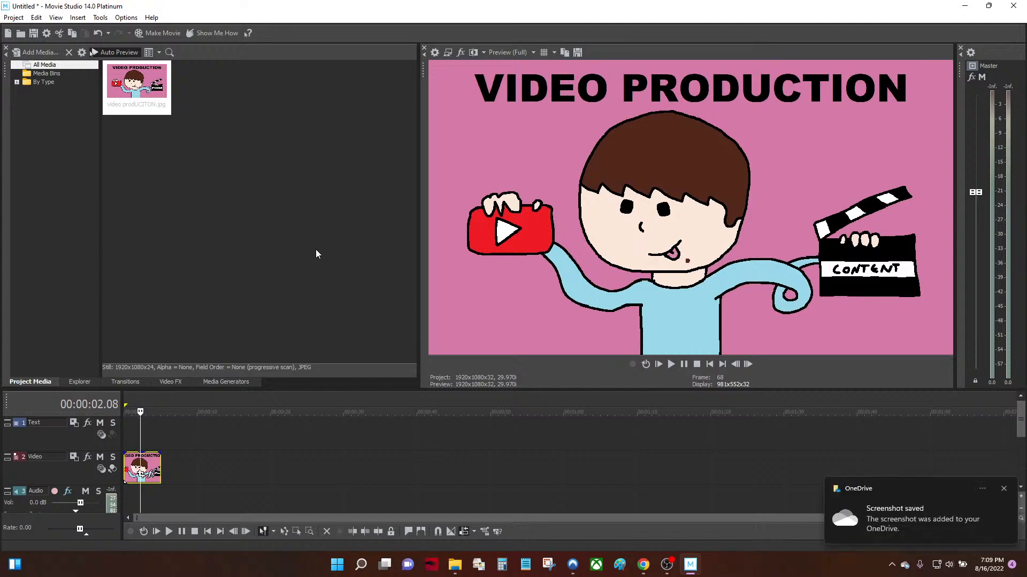
Open the Screenshots folder from the saved-screenshot notification and select the 2022-08-16 screenshot
left_click(864, 505)
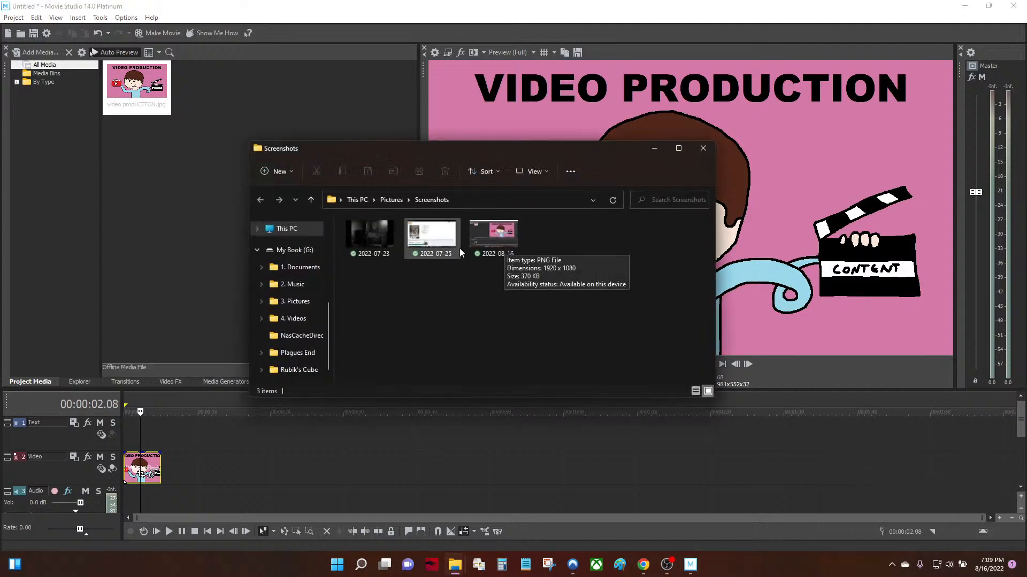
left_click_drag(504, 246, 541, 217)
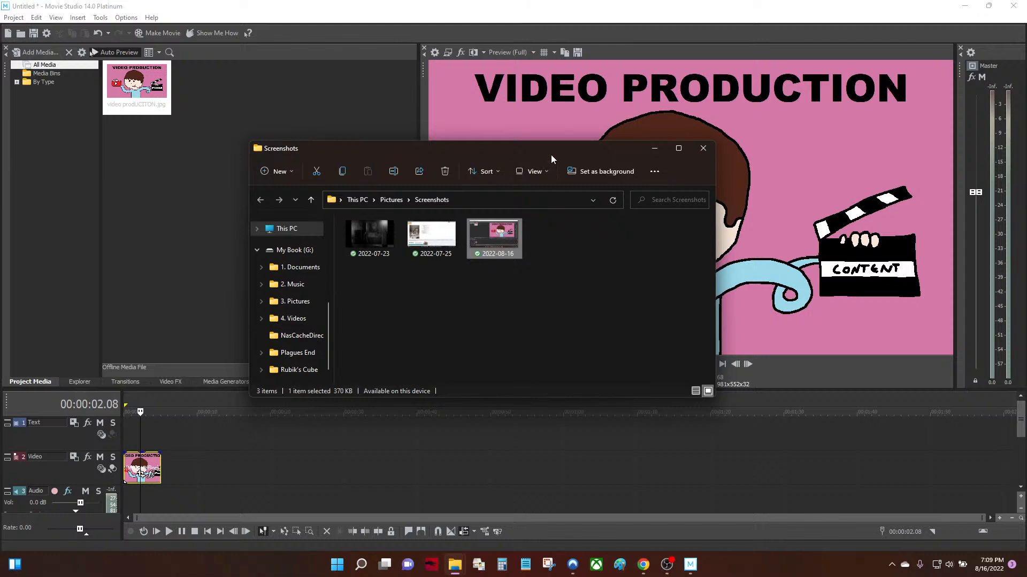
left_click_drag(554, 152, 574, 154)
Switch to the BopsMcPops YouTube channel in Chrome and check which account is signed in
left_click(643, 564)
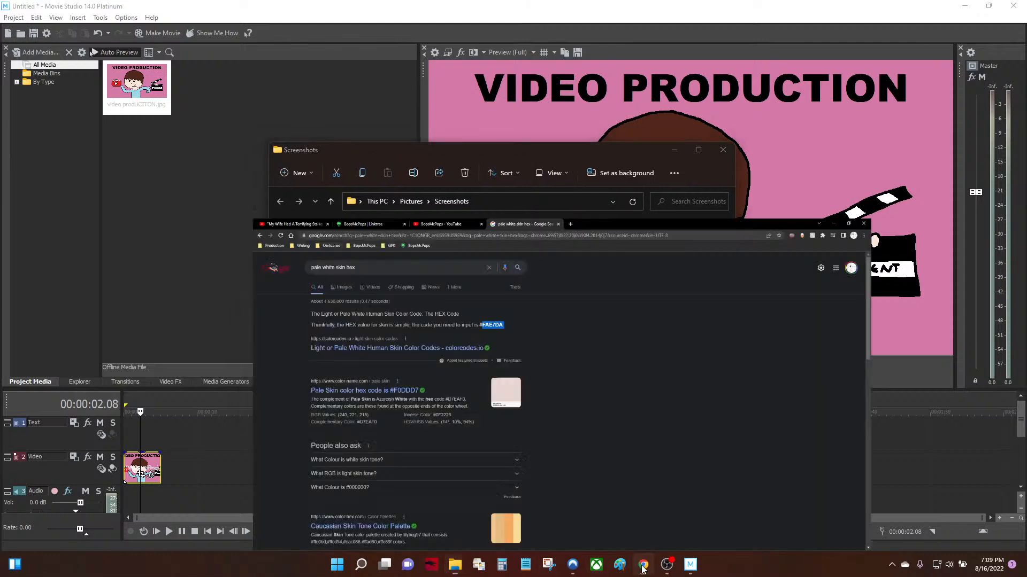
left_click(363, 9)
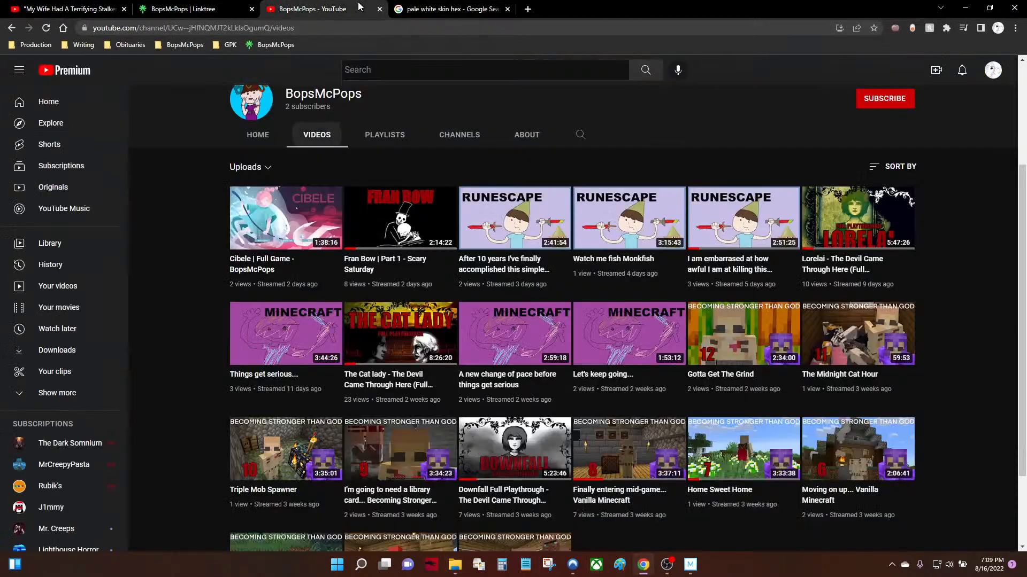
left_click(990, 75)
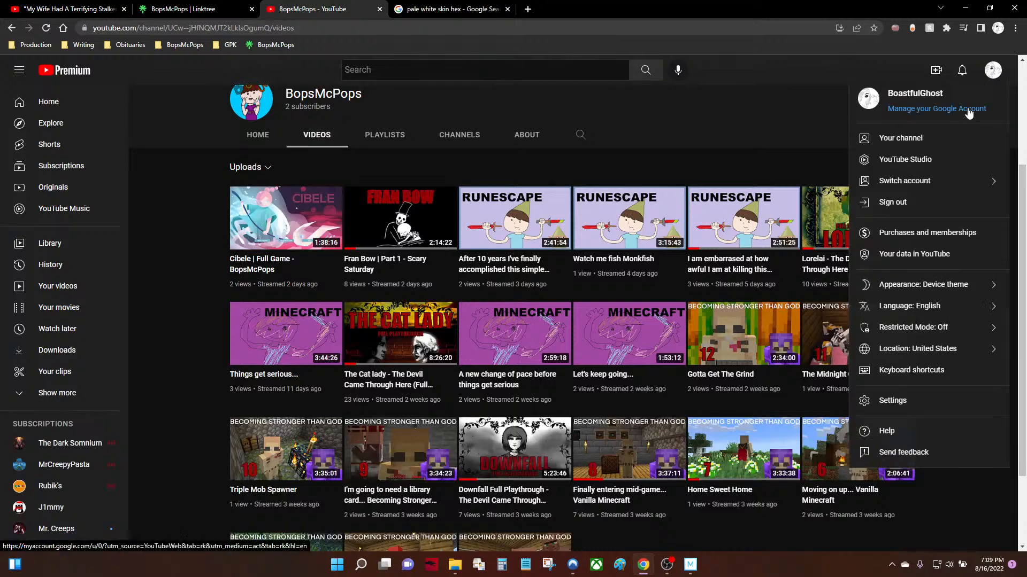
left_click(992, 77)
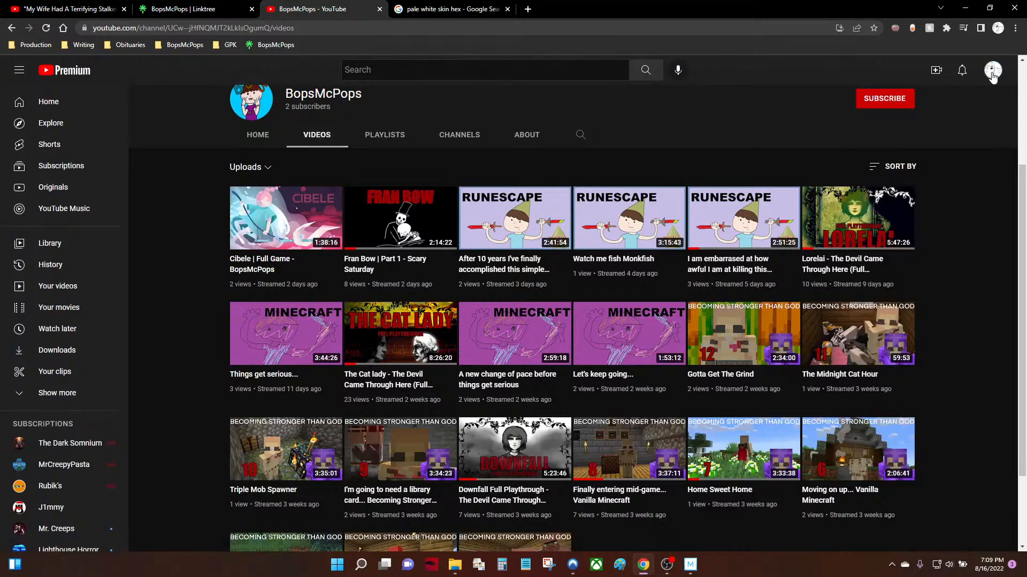
Switch to OBS Studio, move the censor source up the source list and run the Fade to Black transition
left_click(666, 564)
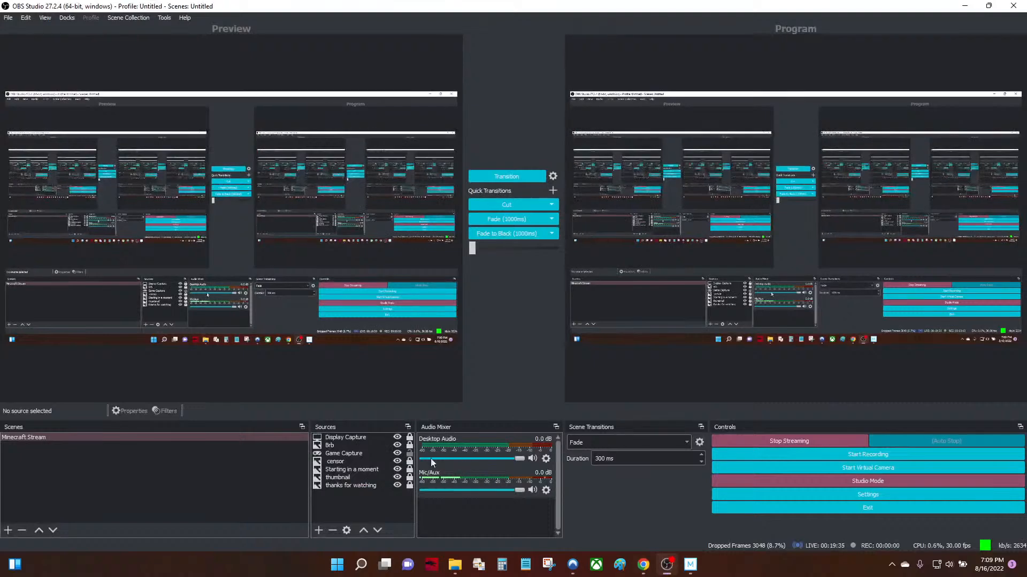
left_click(345, 453)
left_click(359, 461)
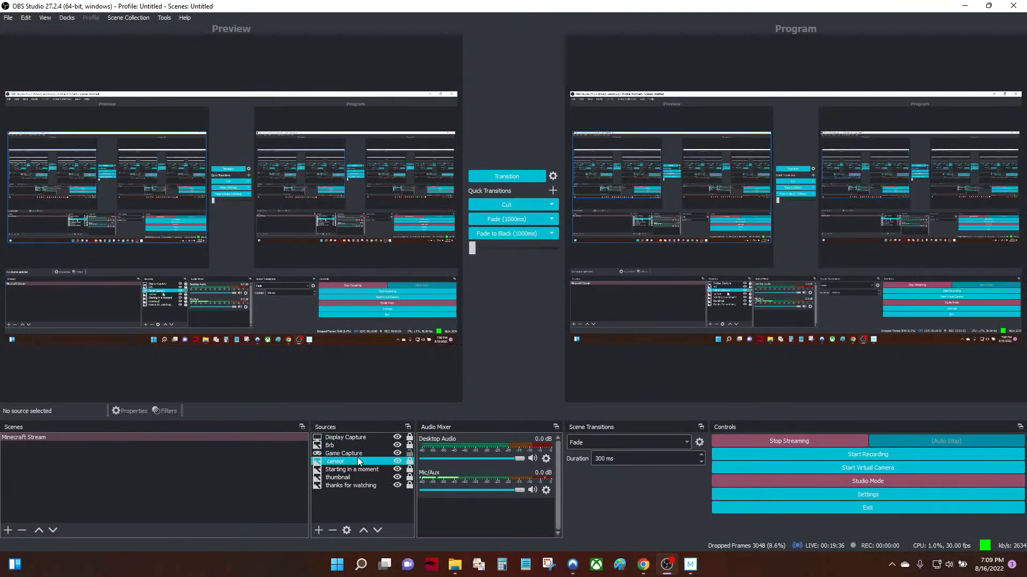
left_click(364, 530)
left_click(364, 530)
left_click(364, 530)
left_click(541, 233)
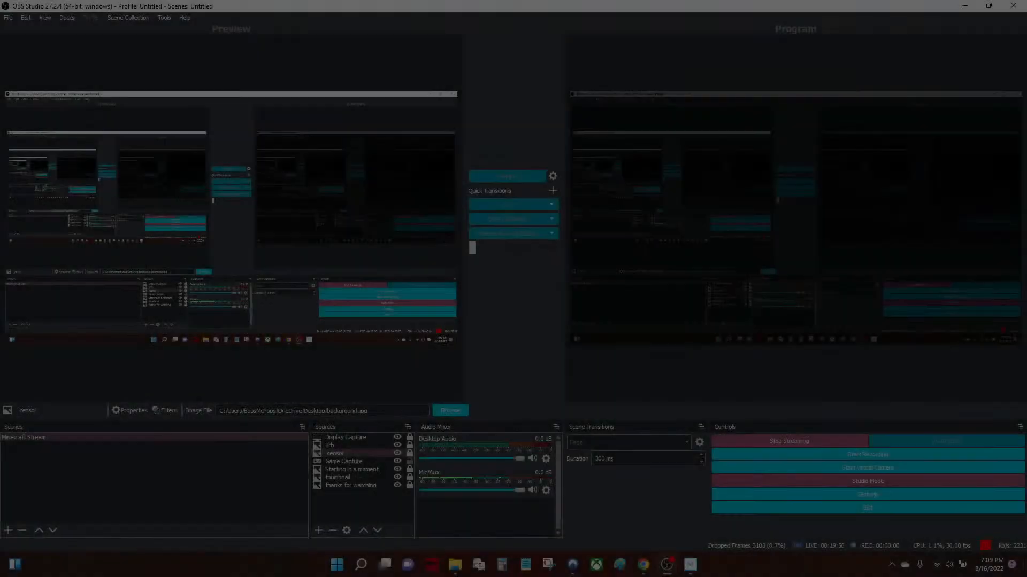
Return to Chrome, close the pale white skin hex search, and open video management for the BopsMcPops channel
left_click(666, 564)
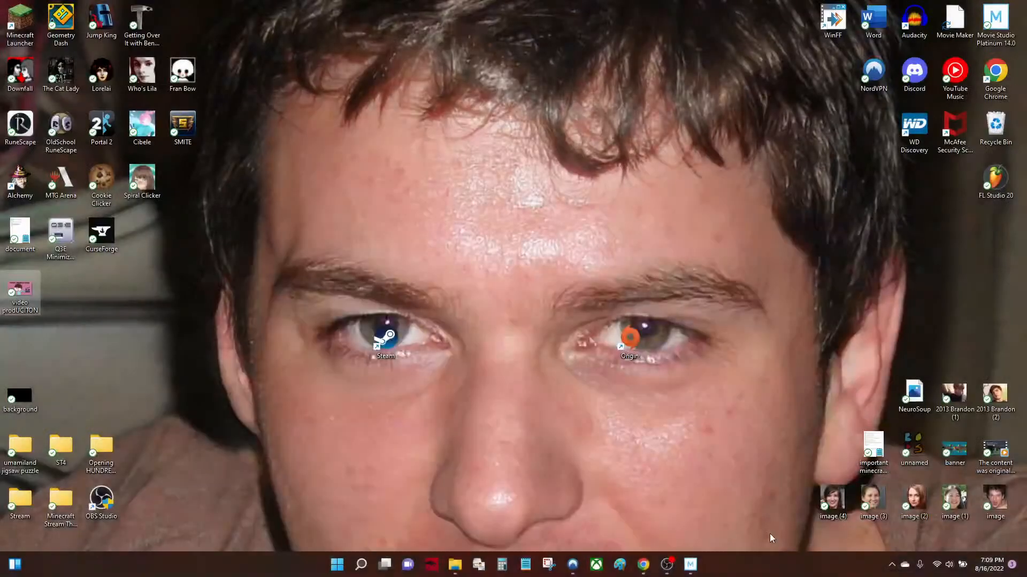
left_click(663, 565)
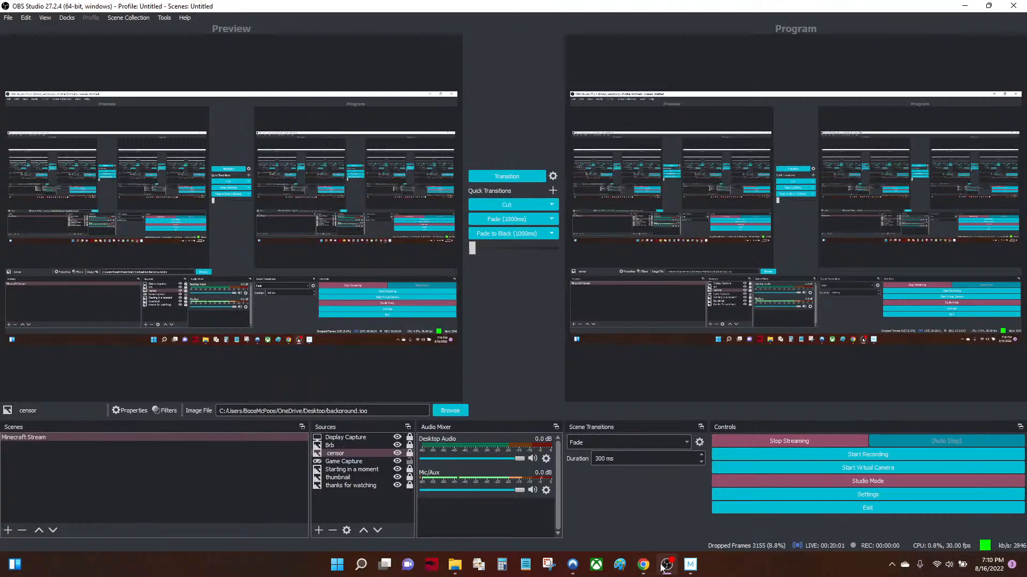
left_click(643, 564)
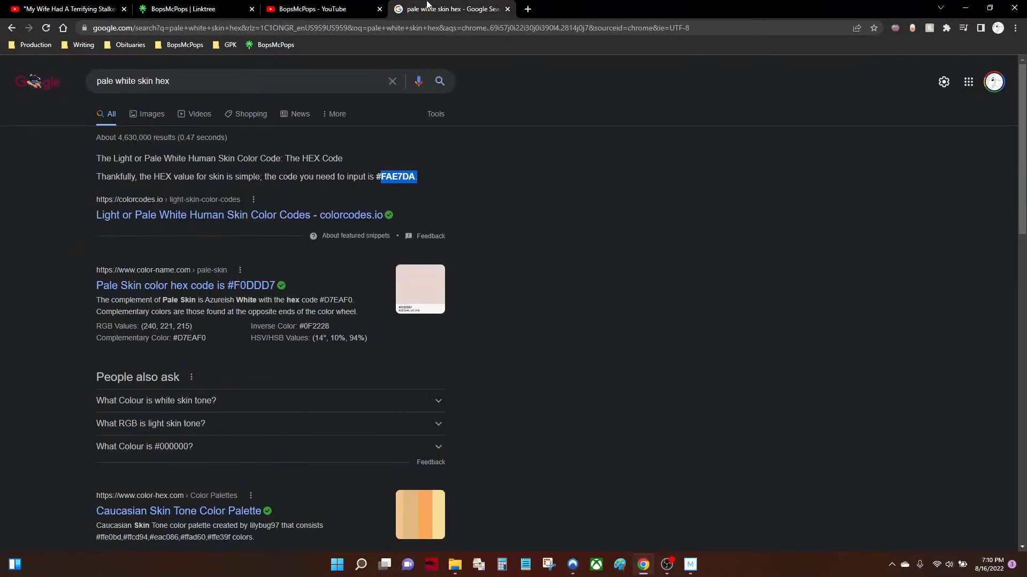
left_click(470, 9)
left_click(508, 9)
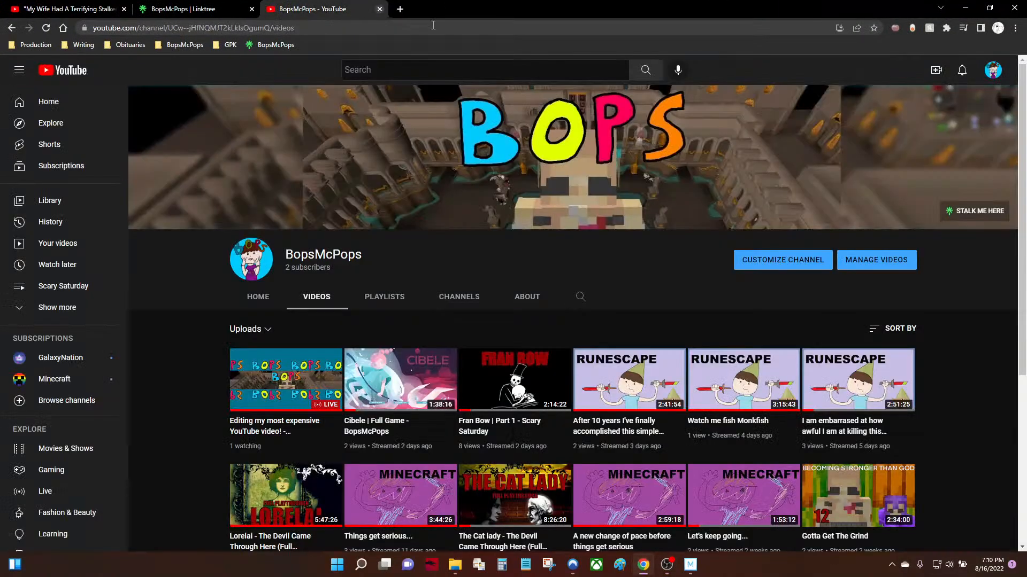
left_click(880, 262)
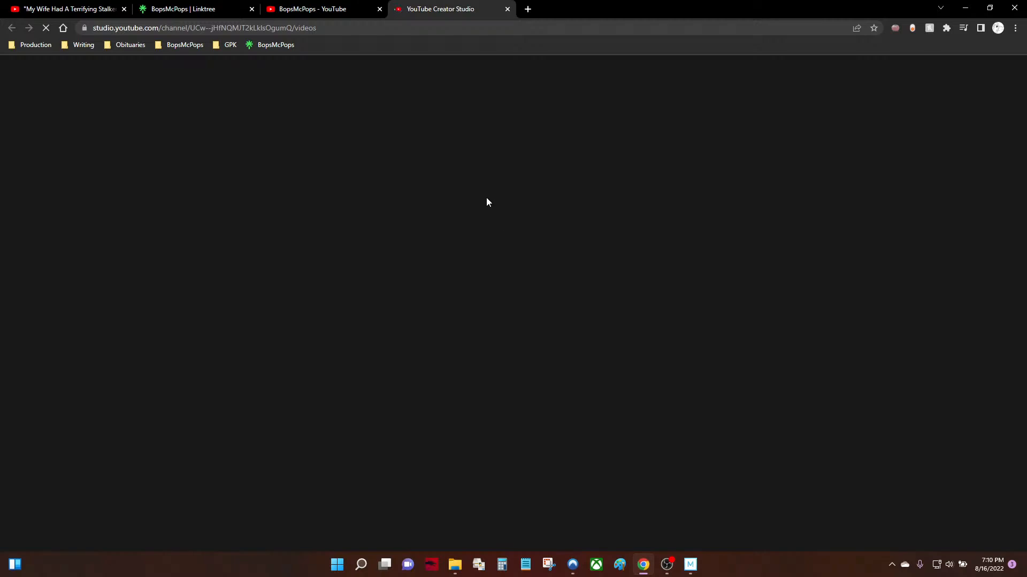
Open the details page of the current live stream, Editing my most expensive YouTube video! - BopsMcPops, in YouTube Studio
left_click(668, 564)
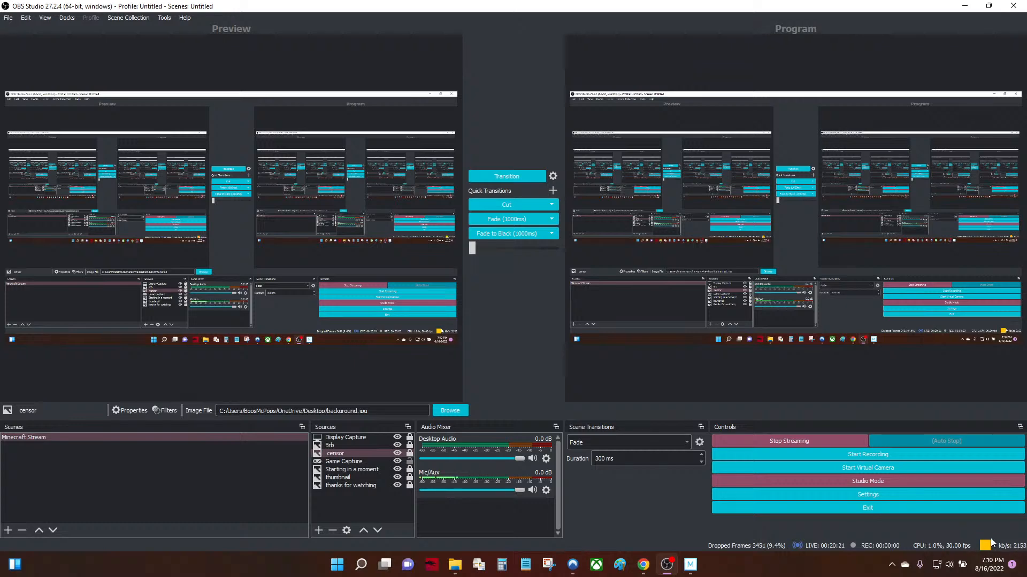
left_click(644, 564)
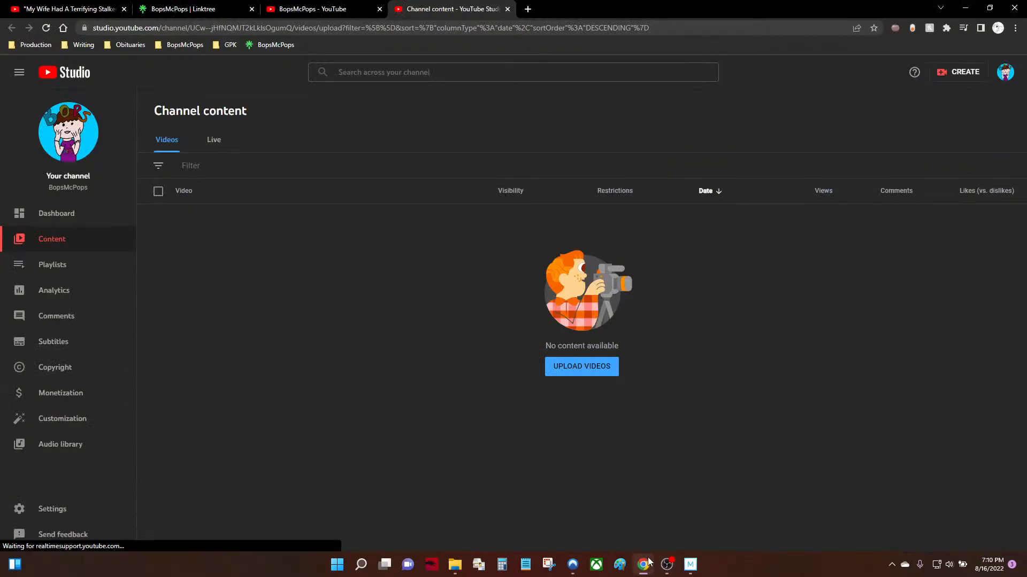
left_click(217, 153)
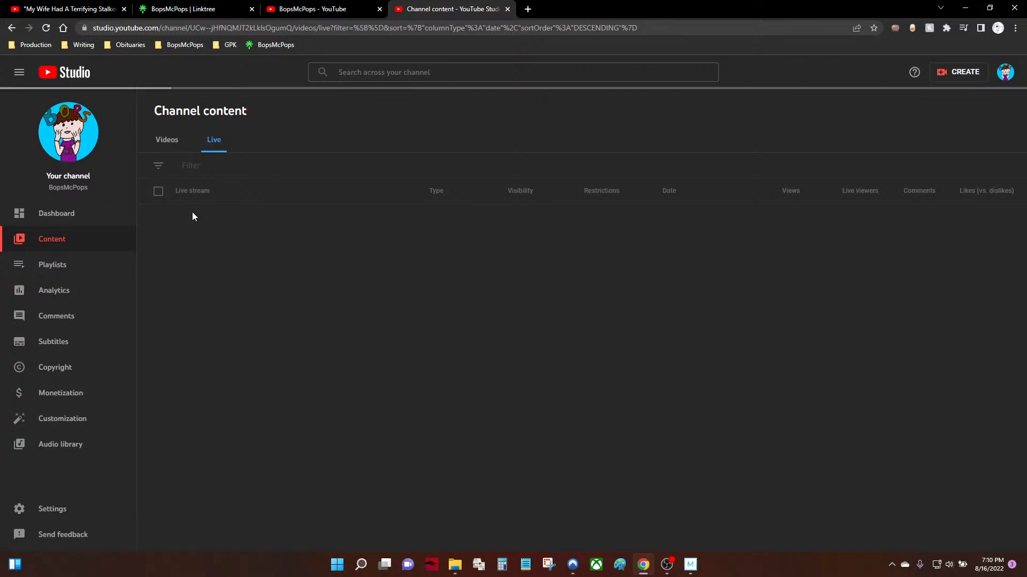
mouse_move(231, 250)
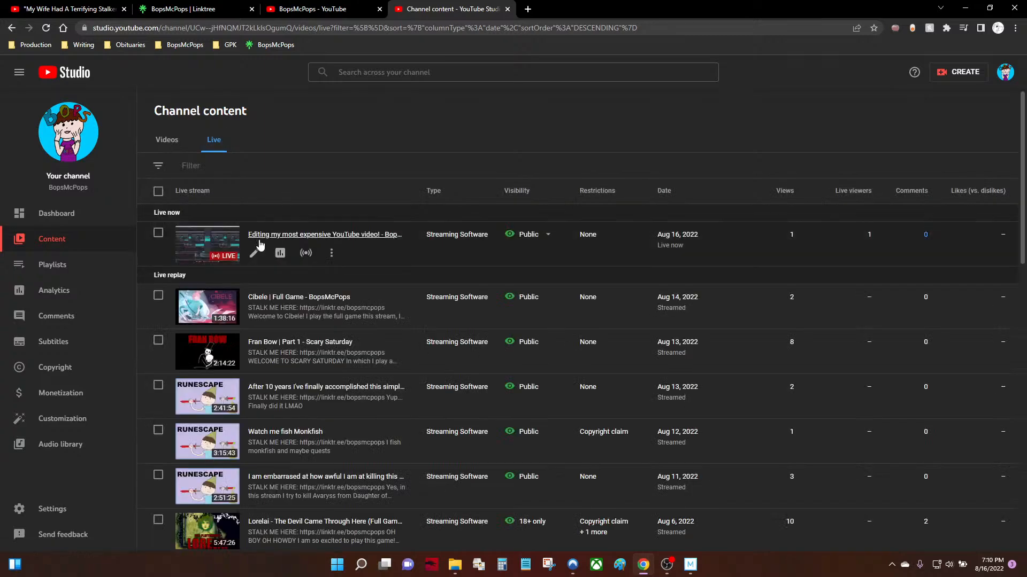
left_click(331, 254)
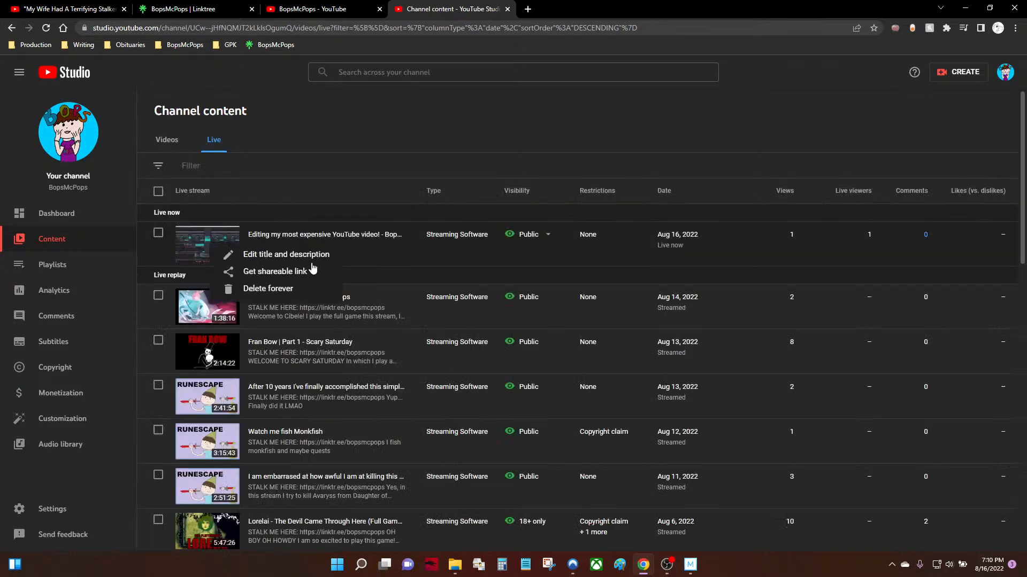
left_click(302, 258)
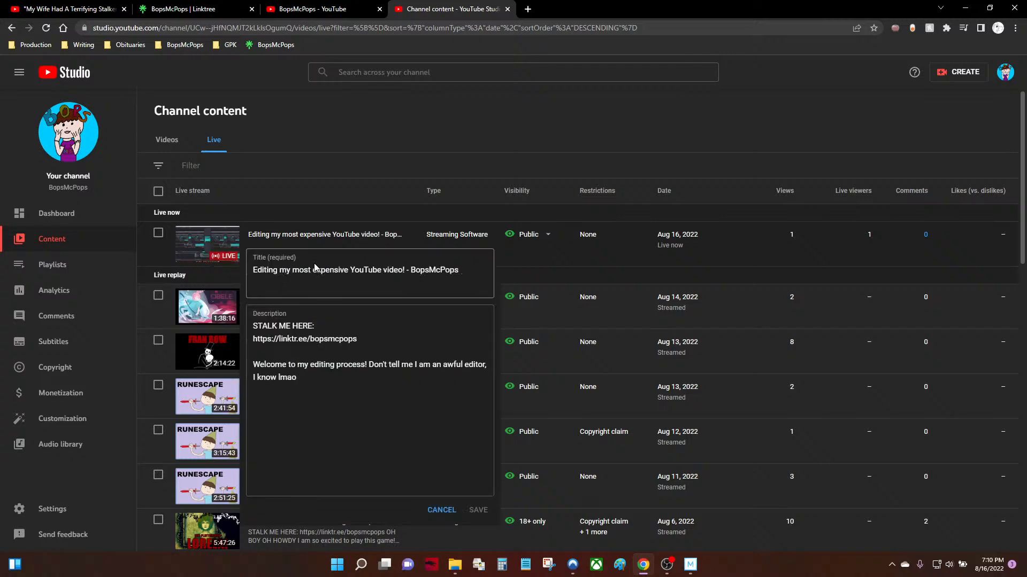
left_click(333, 181)
left_click(255, 254)
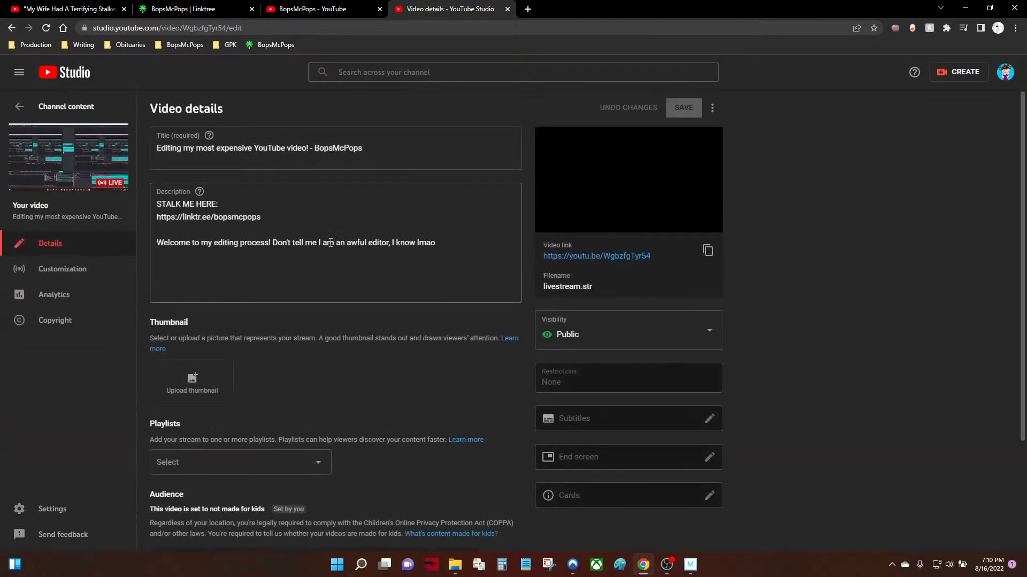
left_click(194, 385)
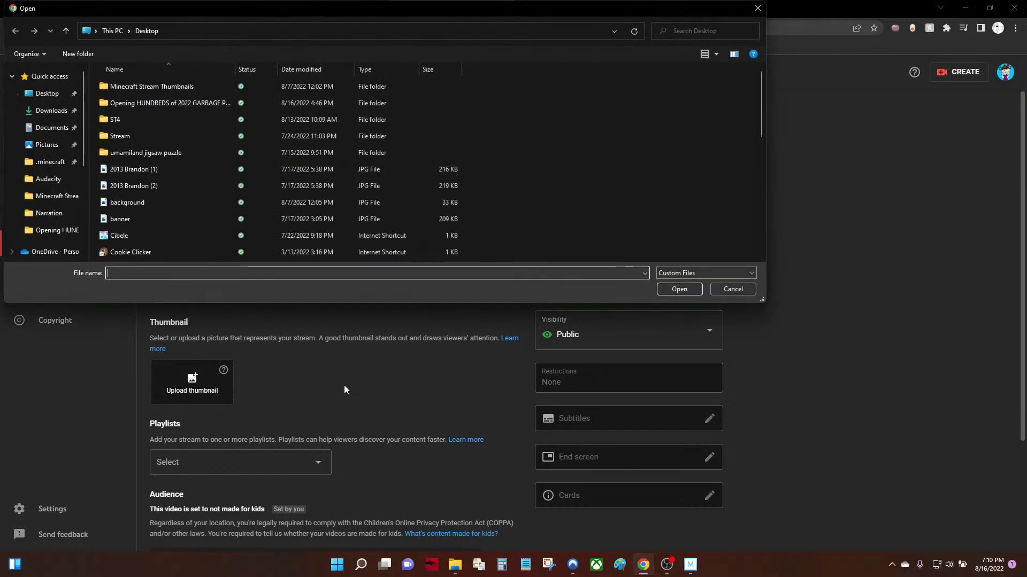
scroll(170, 219, "down", 8)
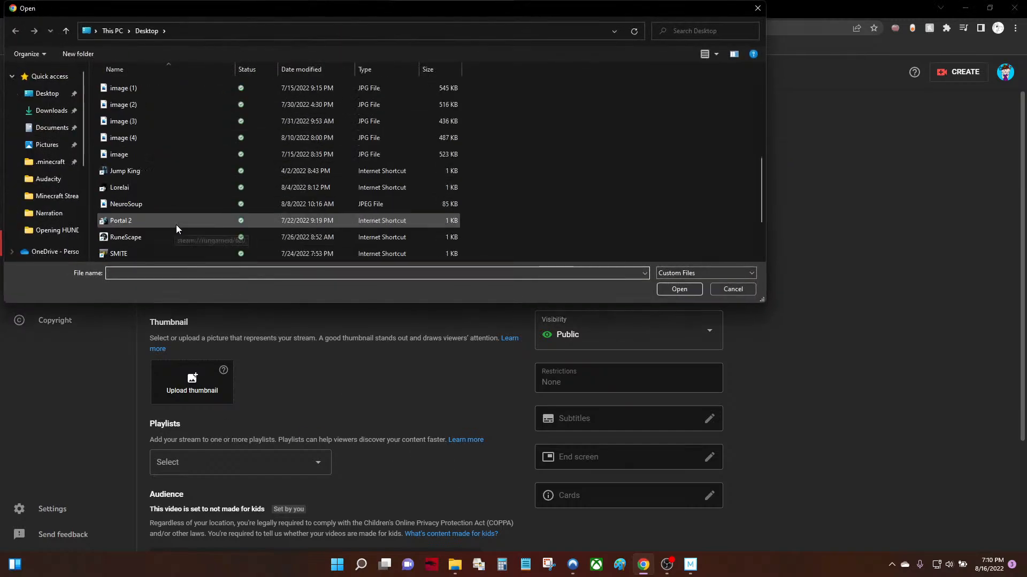
left_click(171, 236)
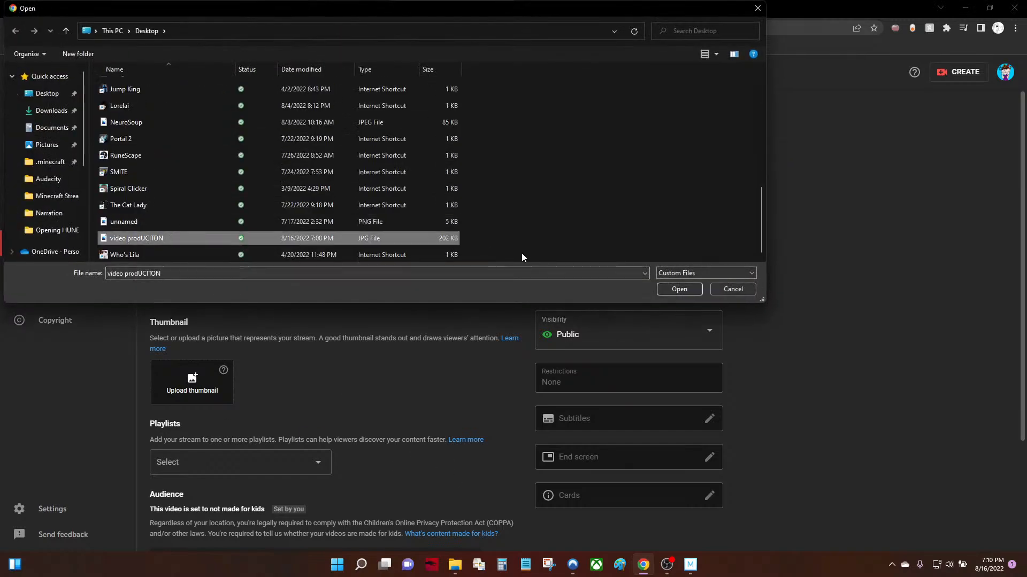
scroll(331, 220, "up", 2)
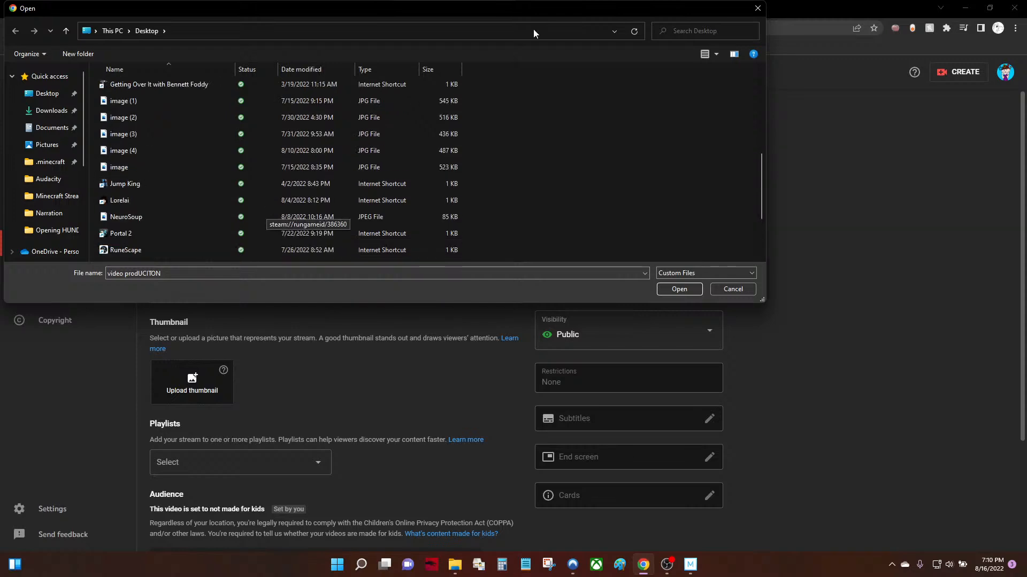
left_click(756, 8)
Upload the Movie Studio screenshot from the Screenshots folder as the live stream's thumbnail and save the video details
left_click_drag(749, 8, 275, 64)
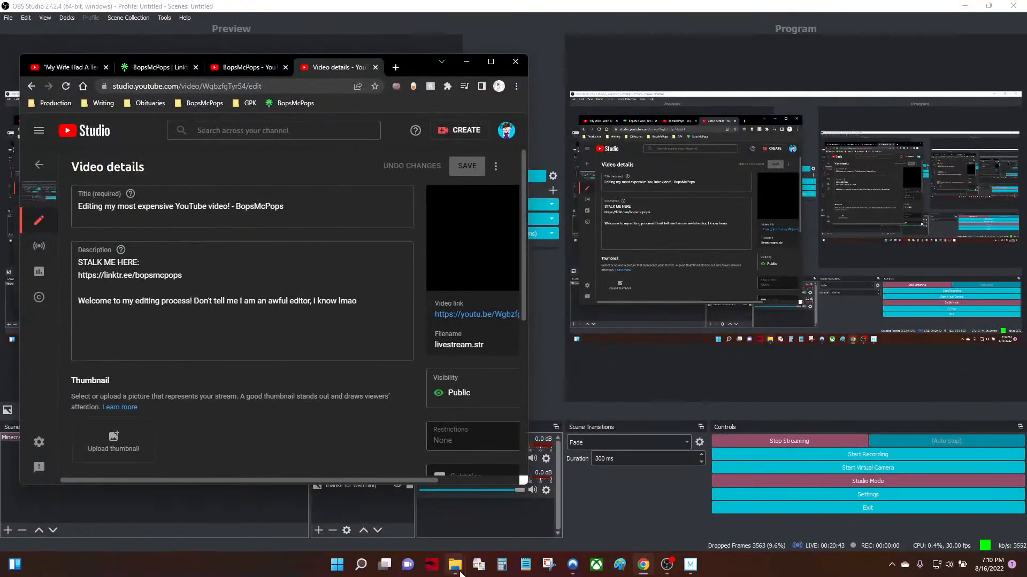
mouse_move(456, 568)
left_click(550, 511)
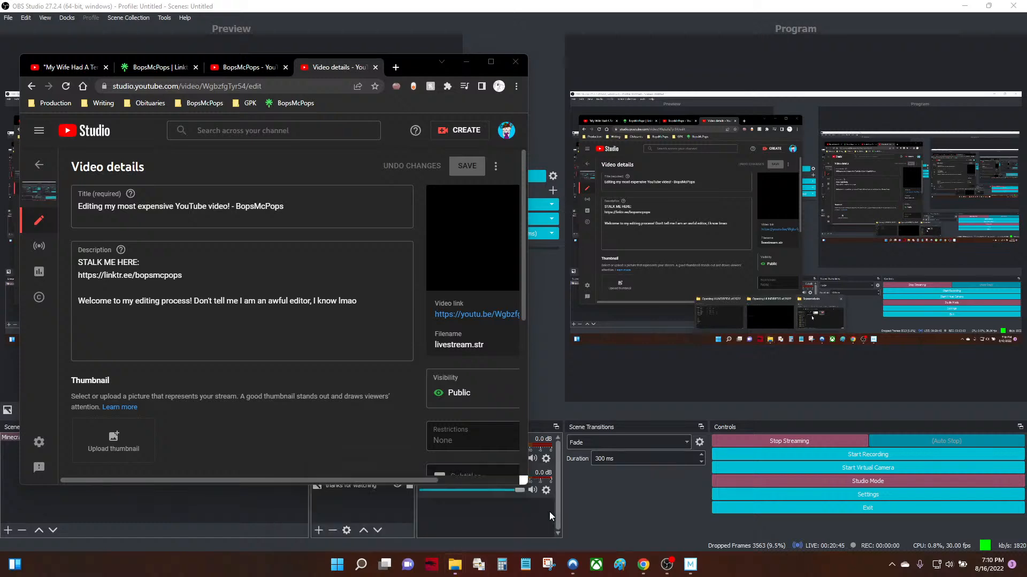
left_click_drag(524, 237, 115, 437)
left_click(482, 61)
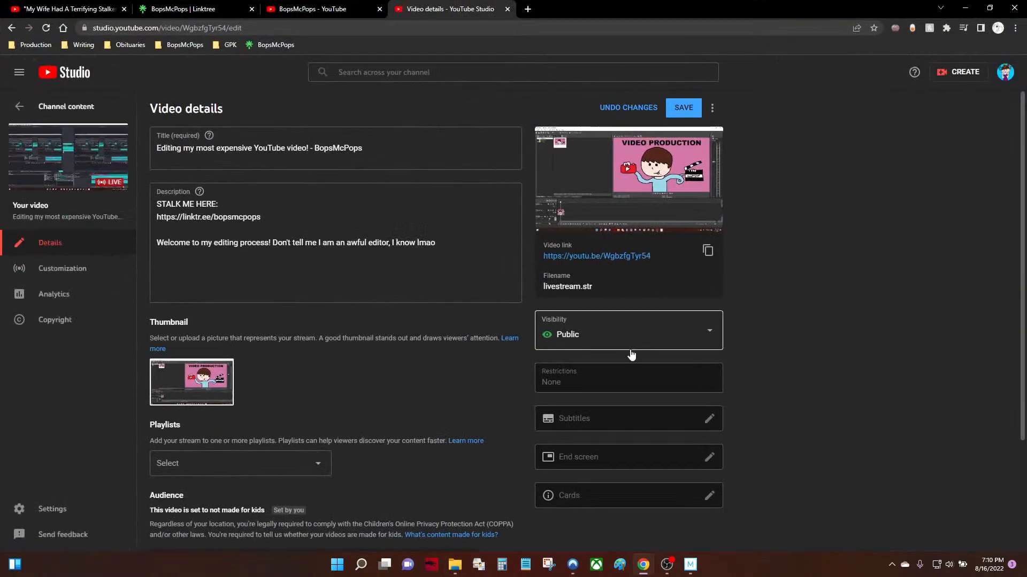
left_click(690, 107)
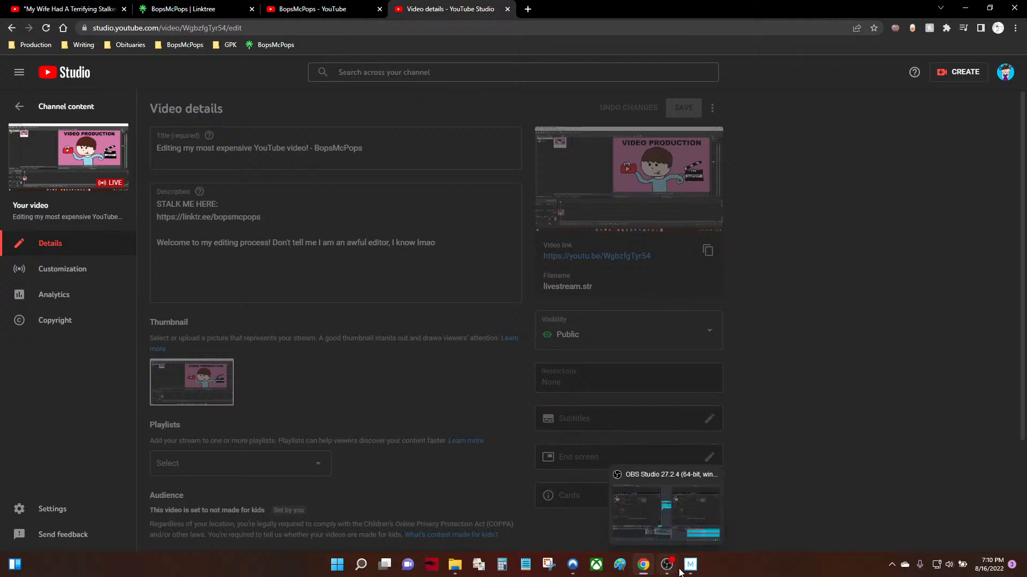
Bring up the Screenshots folder from the desktop and open the 2022-08-16 image in Paint
left_click(643, 565)
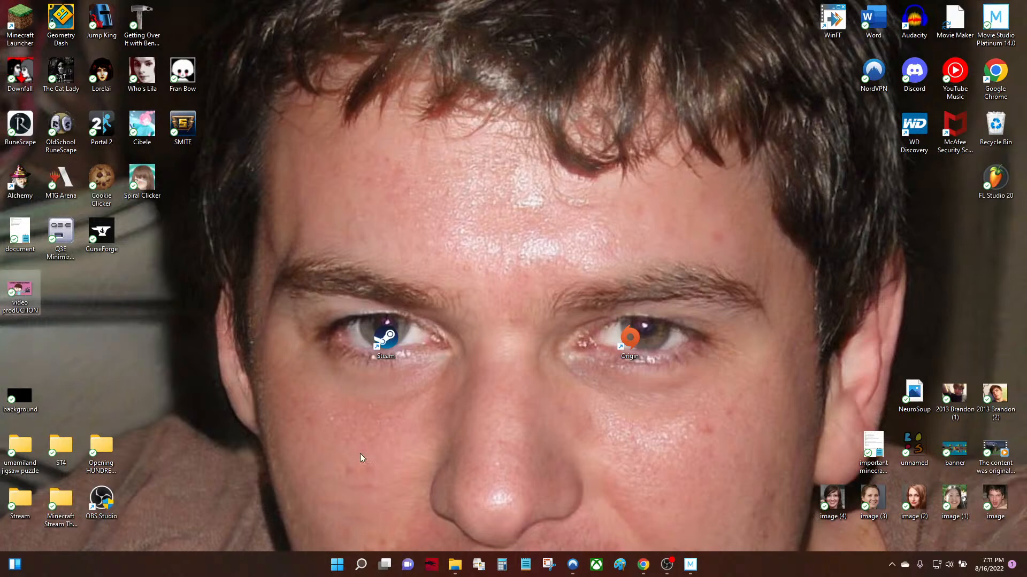
mouse_move(454, 564)
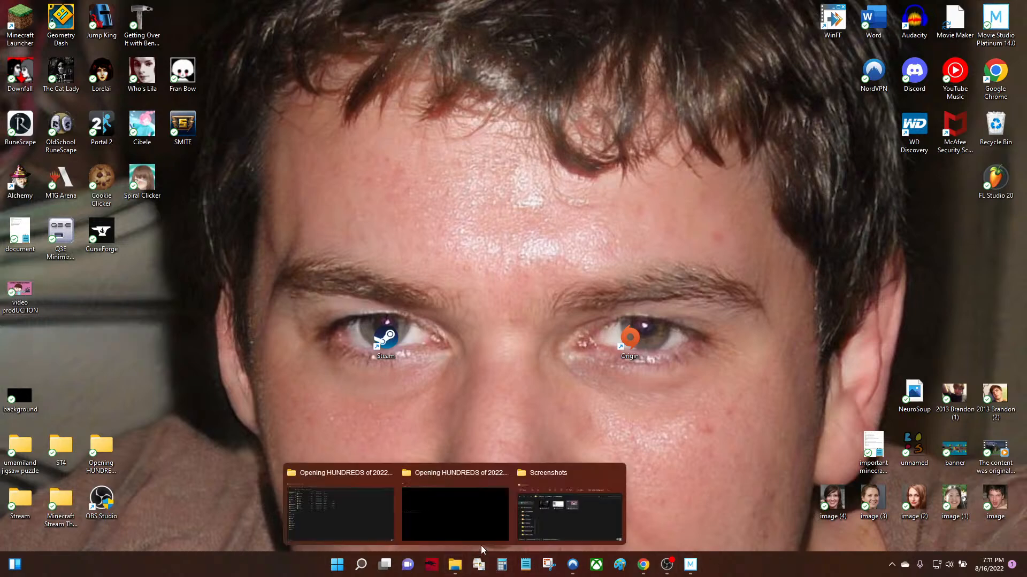
left_click(532, 518)
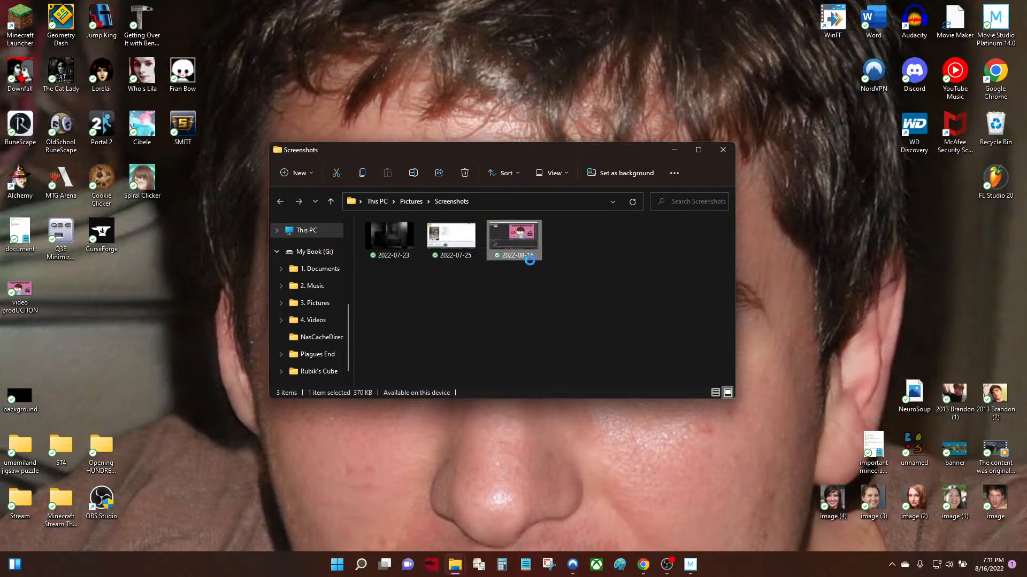
right_click(549, 254)
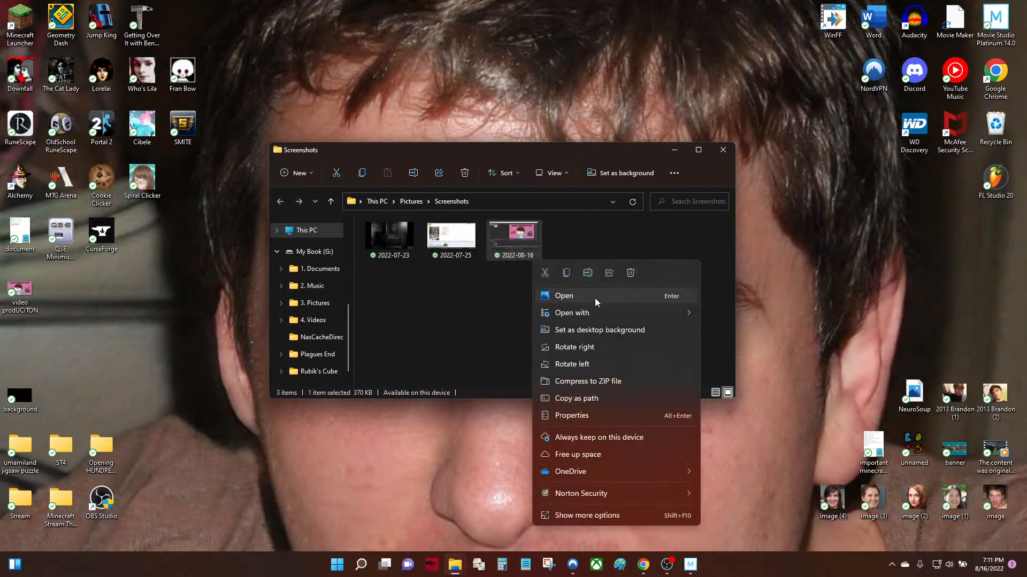
mouse_move(608, 312)
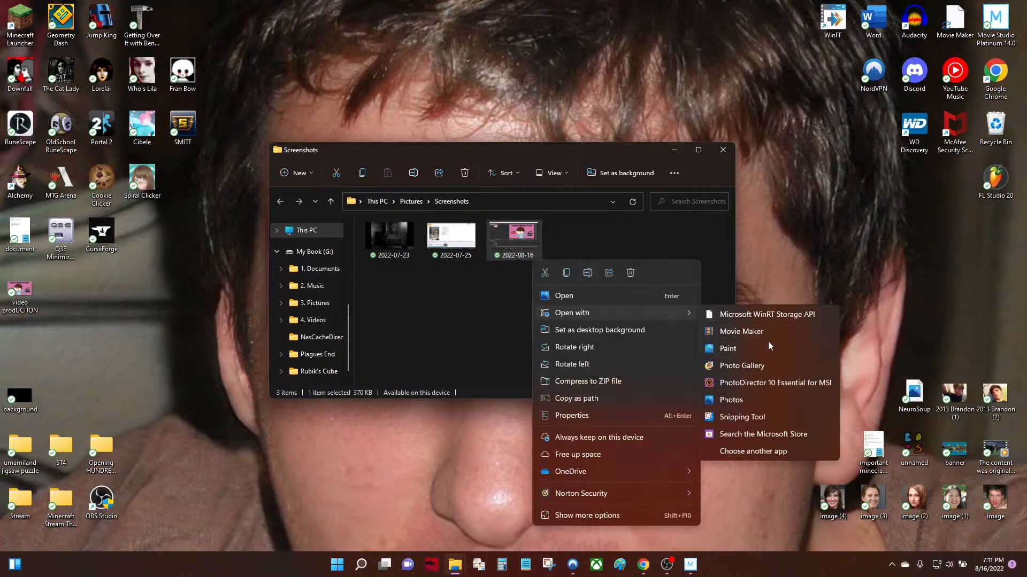
left_click(752, 349)
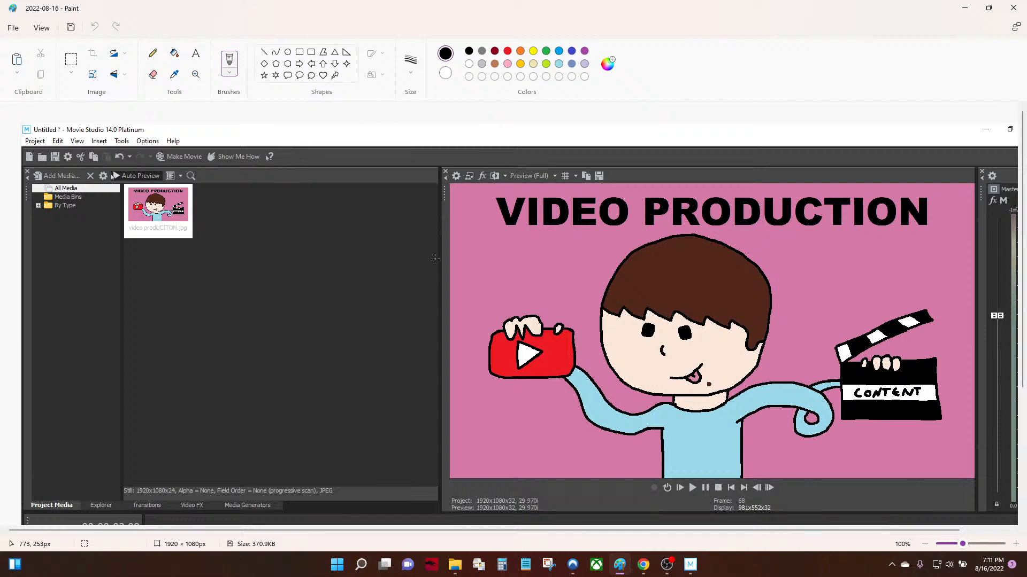
Try to blank out the title bar and menu text along the screenshot's upper edge by moving selected areas
key("ctrl+a")
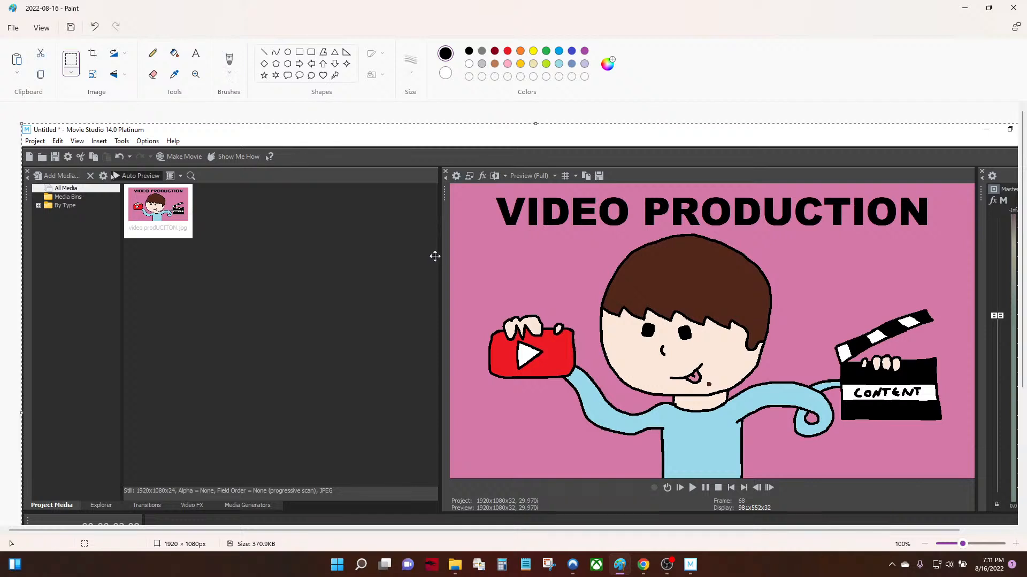
left_click(71, 61)
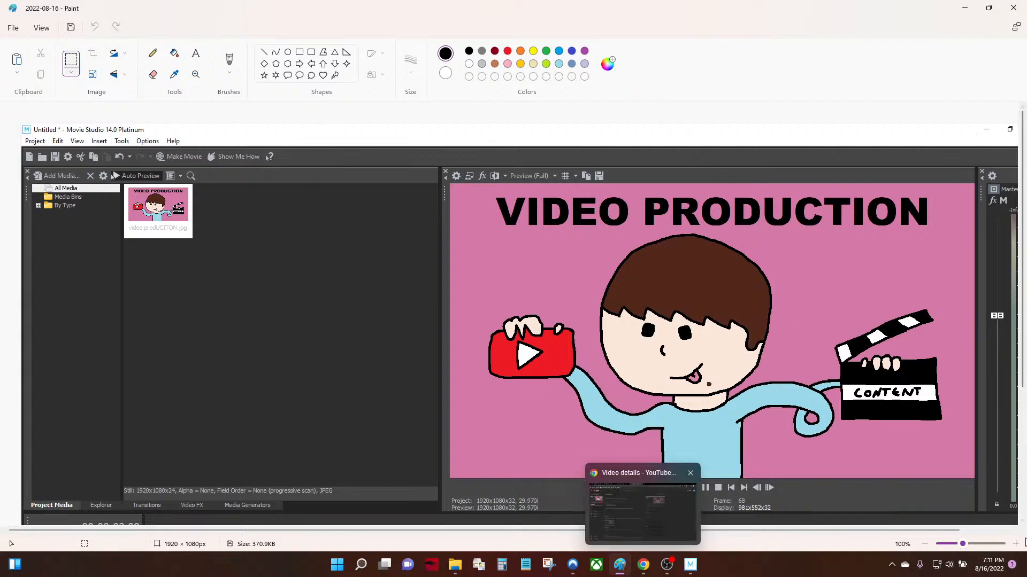
scroll(969, 548, "down", 1)
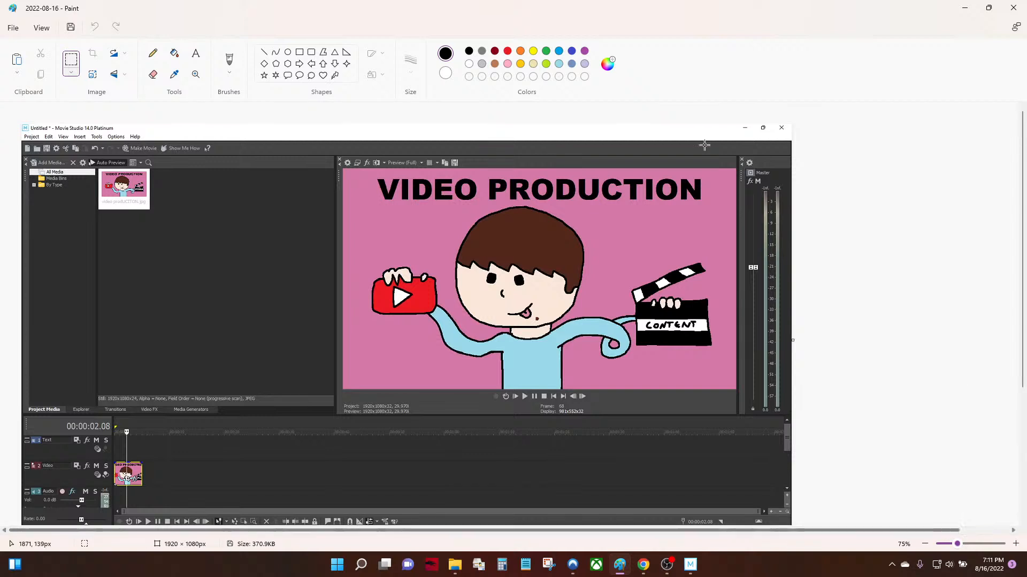
left_click_drag(733, 134, 831, 122)
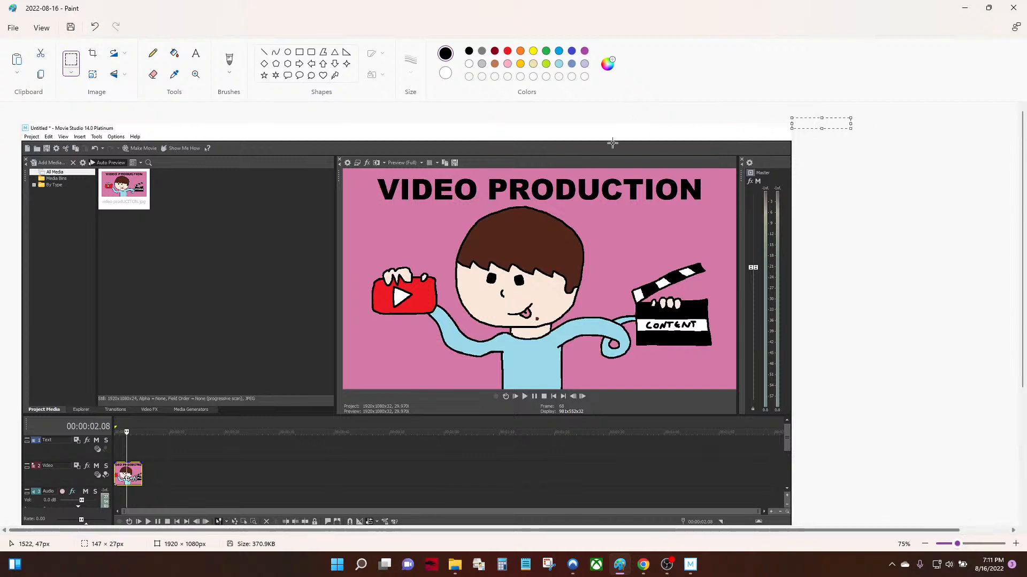
left_click_drag(602, 127, 1, 139)
left_click_drag(252, 133, 286, 117)
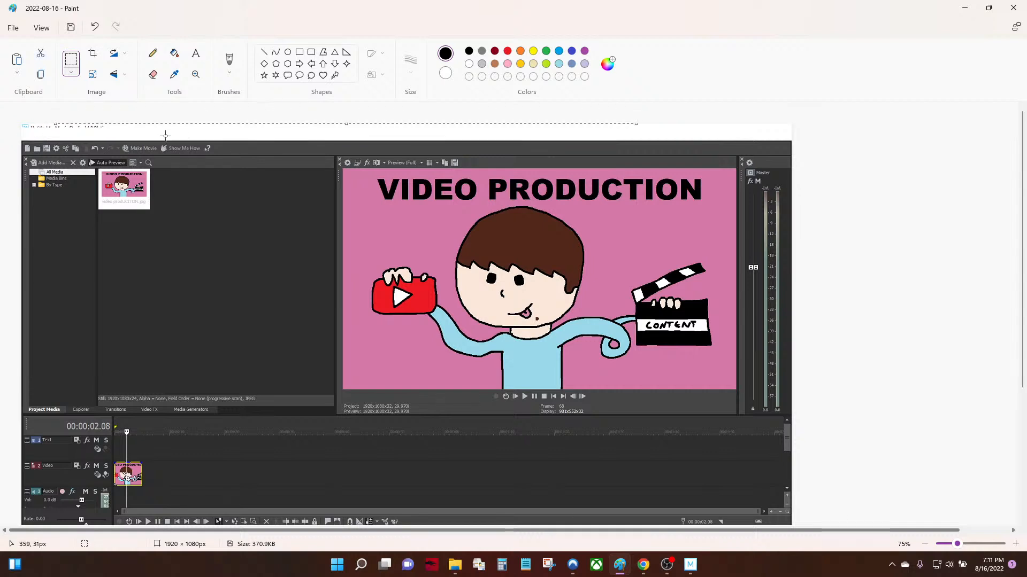
left_click_drag(141, 136, 334, 115)
Check the screenshot's image properties and close Paint without saving the changes
scroll(447, 483, "down", 3)
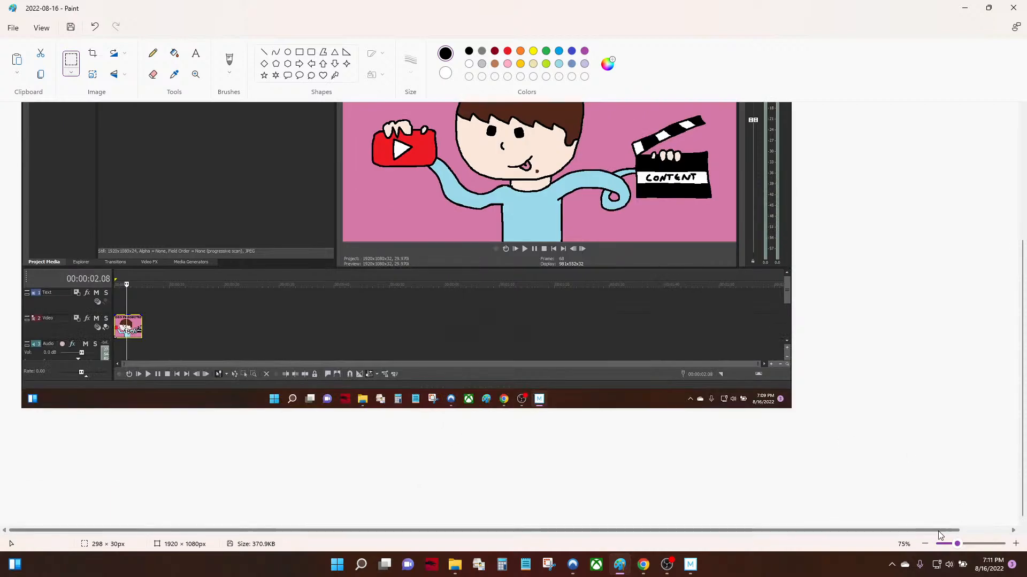
left_click_drag(940, 531, 989, 531)
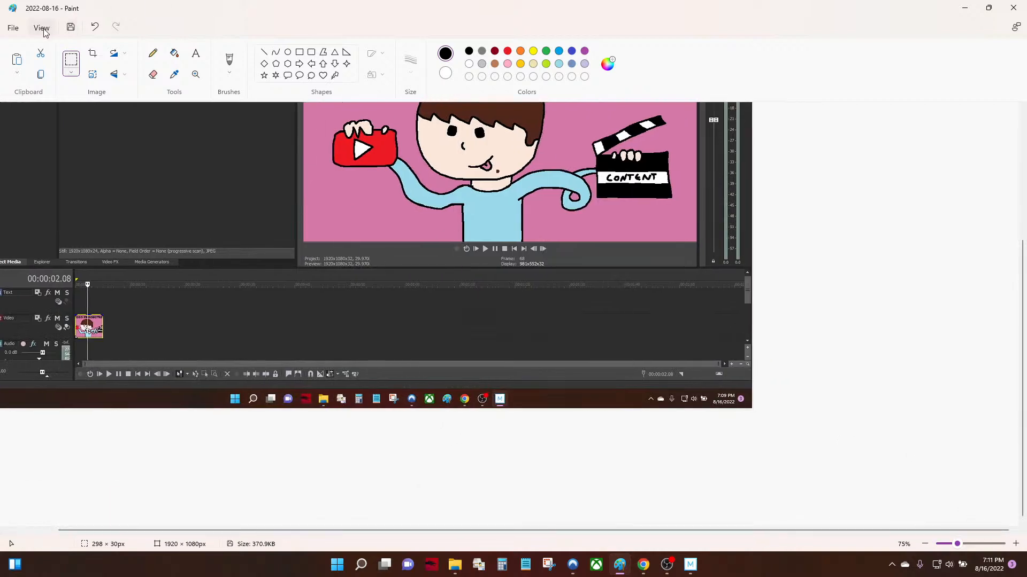
left_click(13, 28)
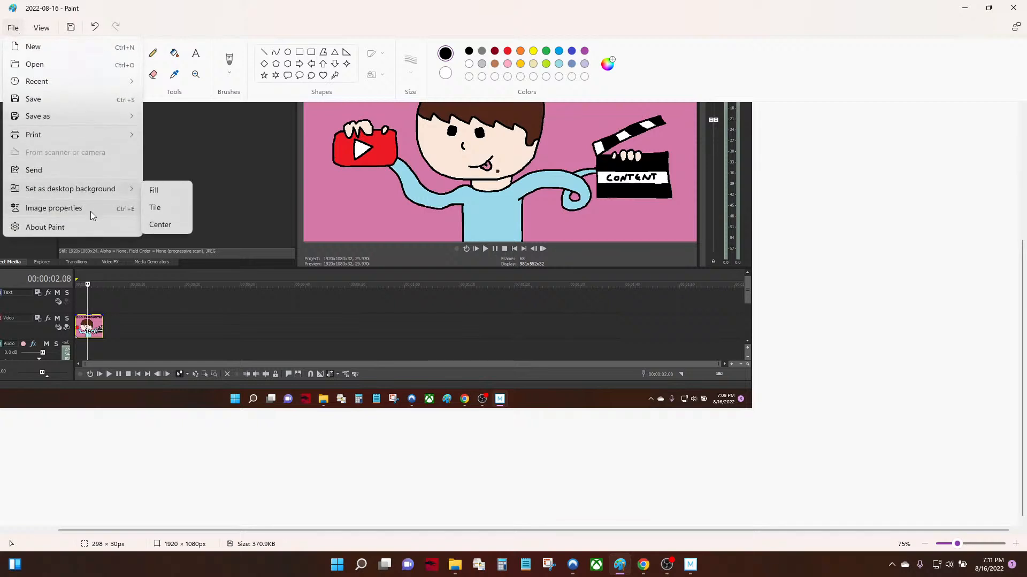
left_click(120, 209)
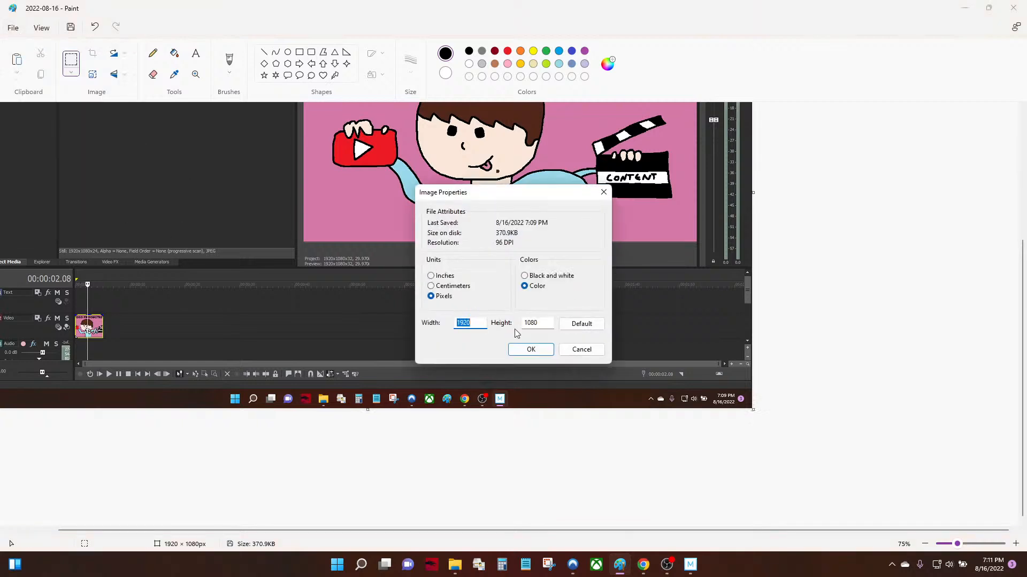
left_click(531, 350)
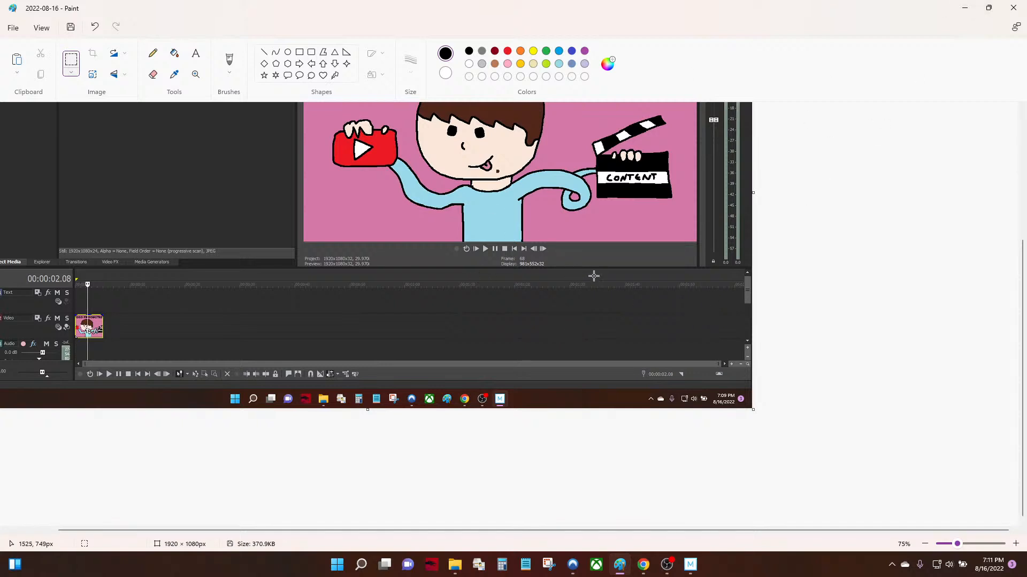
left_click(1013, 8)
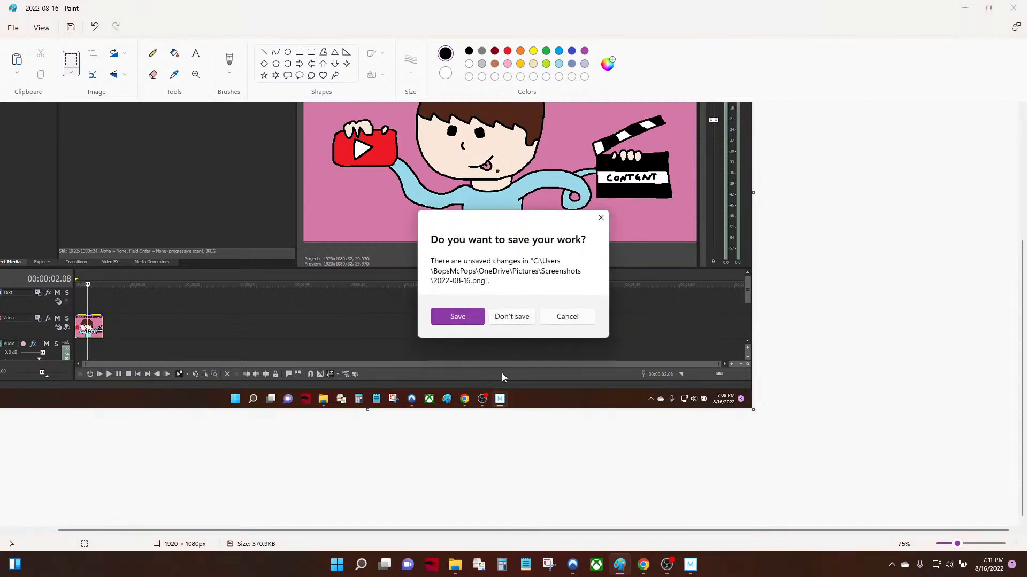
left_click(512, 320)
View the 2022-08-16 screenshot in Photos, look over its available image options and close the viewer
double_click(524, 238)
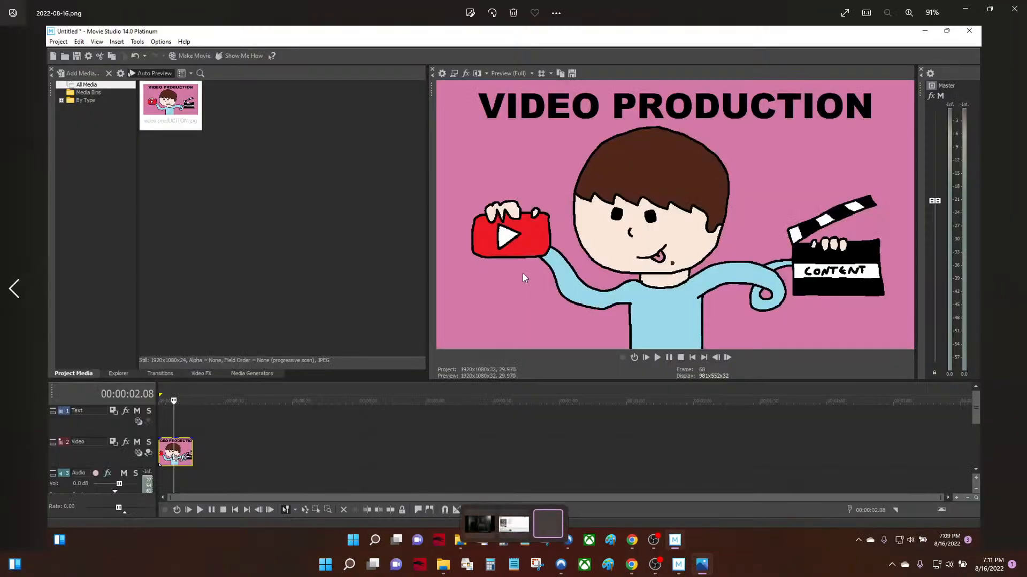
right_click(522, 274)
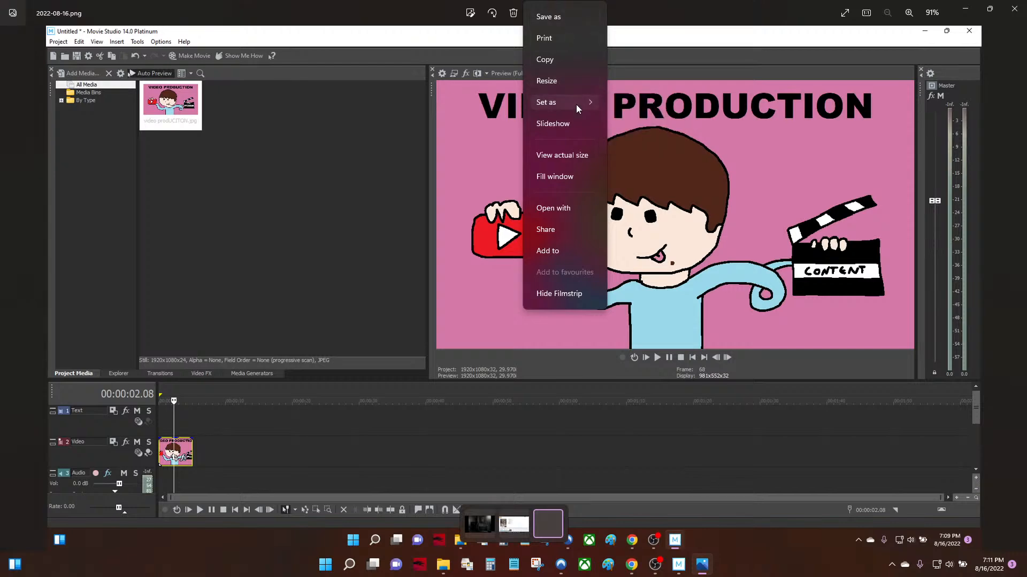
left_click(649, 419)
left_click(1014, 9)
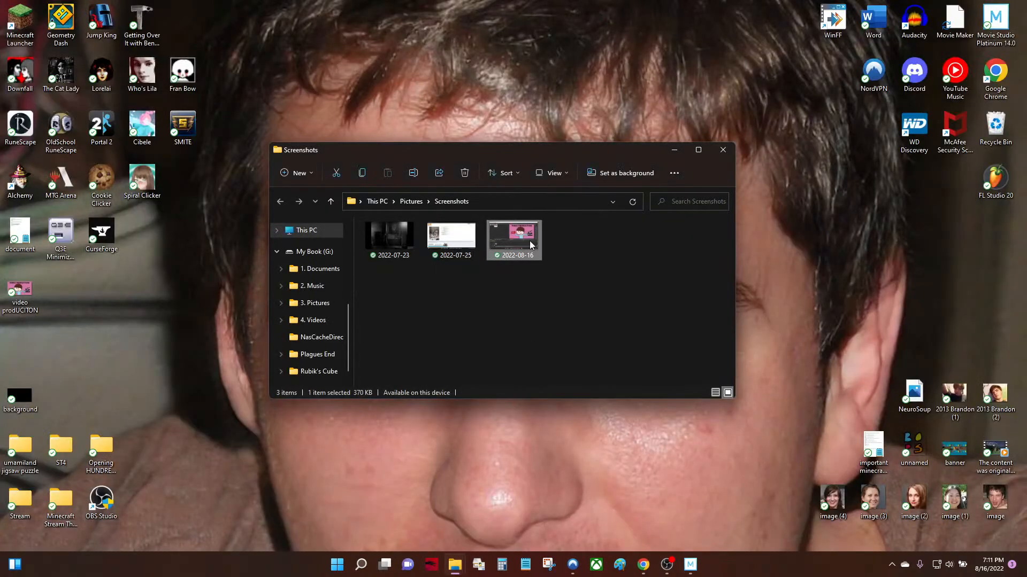
Check the width and height of the 2022-08-16 screenshot in its file properties
right_click(512, 240)
left_click(561, 406)
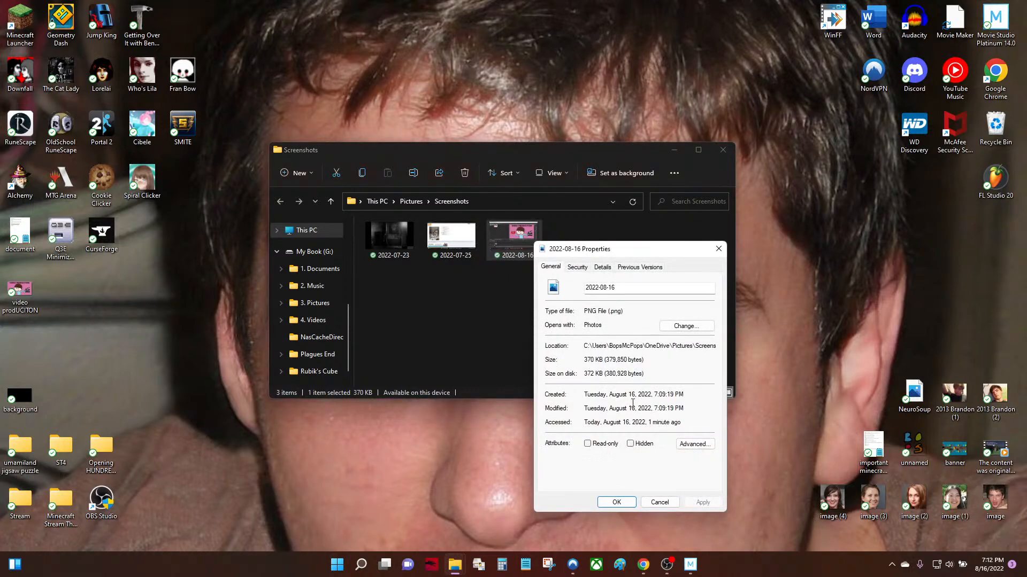
left_click(582, 268)
left_click(596, 268)
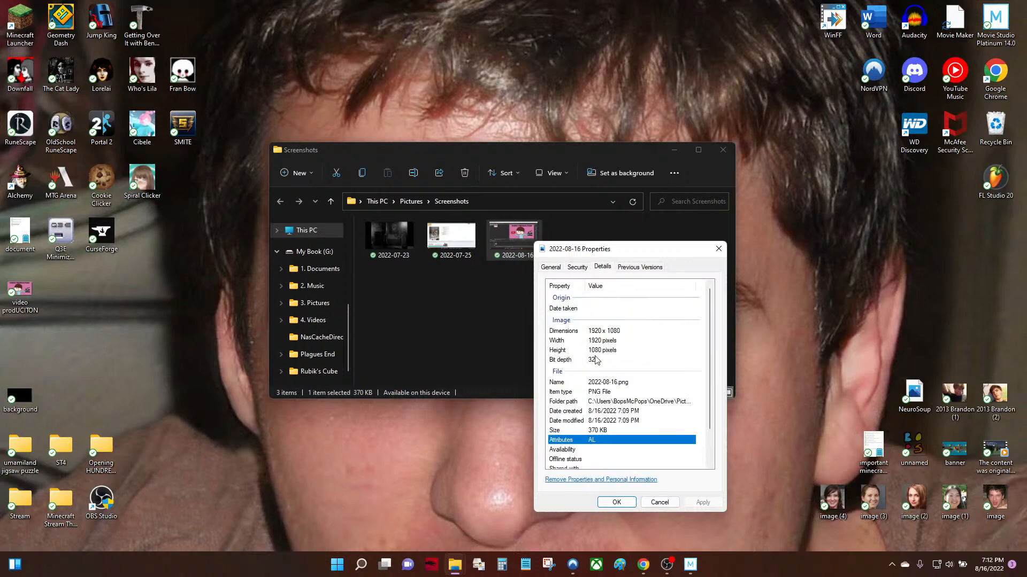
left_click(607, 343)
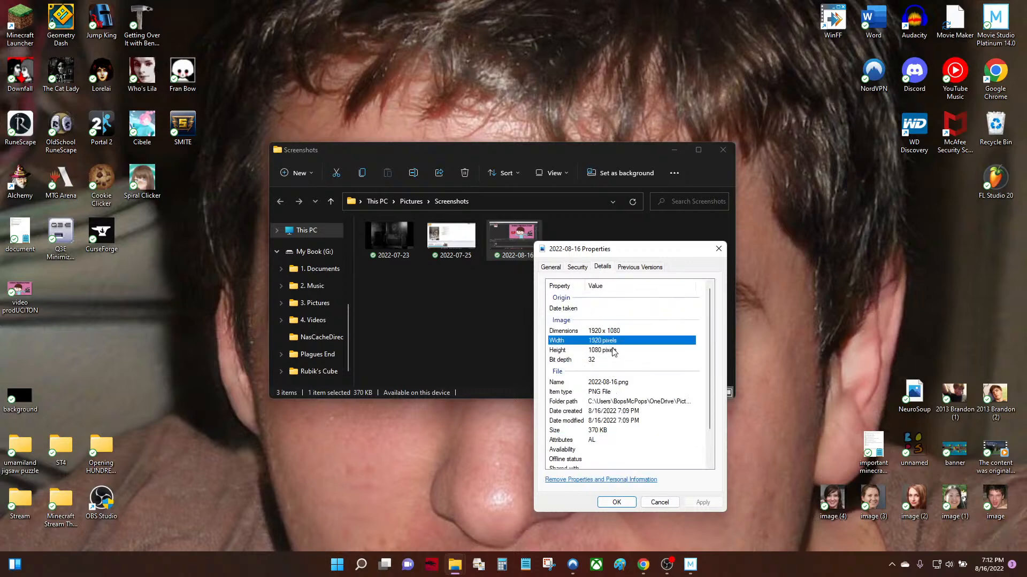
left_click(613, 352)
left_click(547, 149)
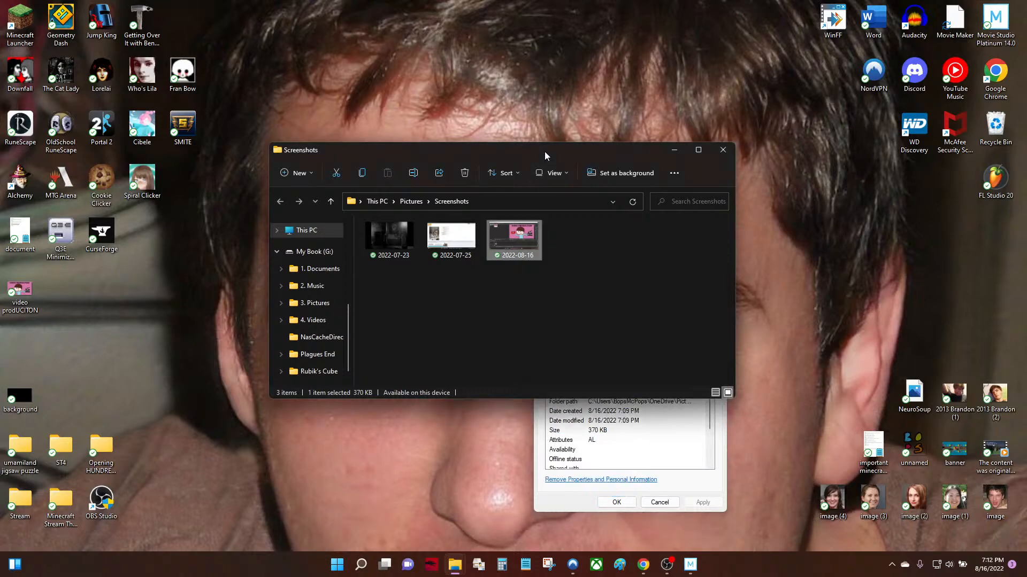
right_click(518, 239)
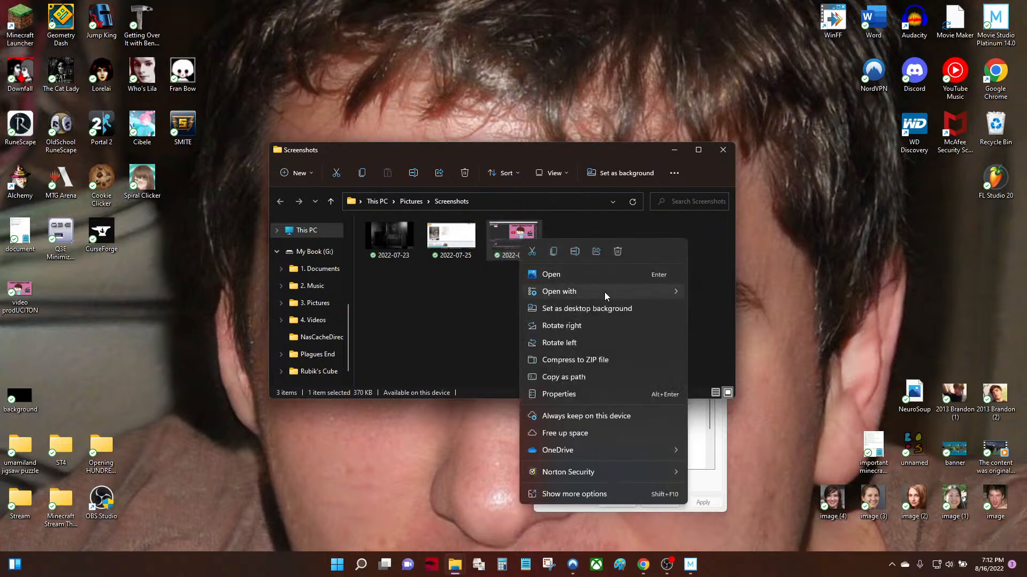
mouse_move(604, 292)
left_click(371, 270)
Shrink a blank Paint canvas to 176 × 232 px and place the Paint window beside the Screenshots folder
left_click(618, 566)
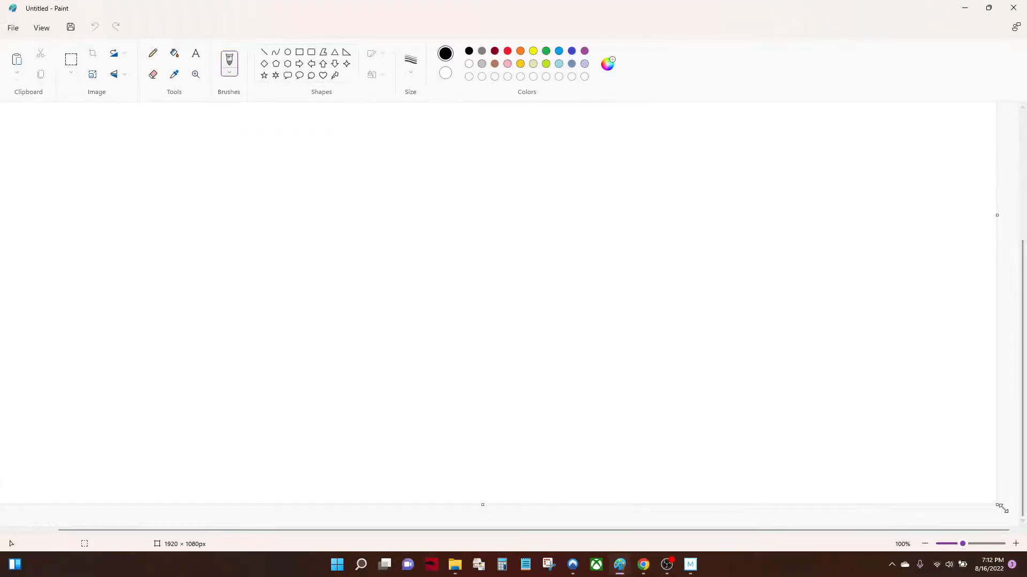
left_click_drag(1001, 506, 69, 249)
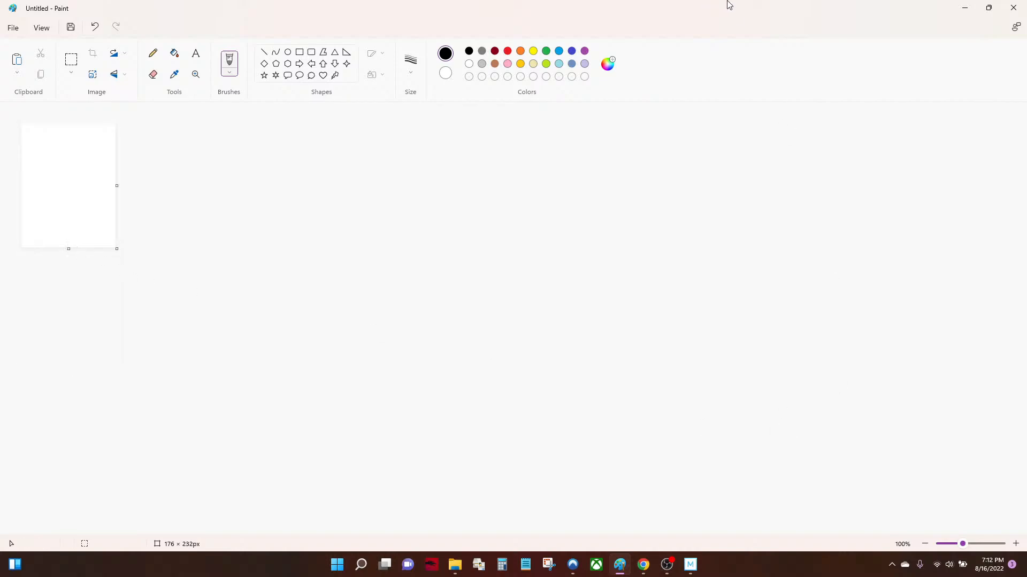
mouse_move(728, 5)
left_mouse_down()
mouse_move(758, 222)
mouse_move(614, 252)
left_mouse_up()
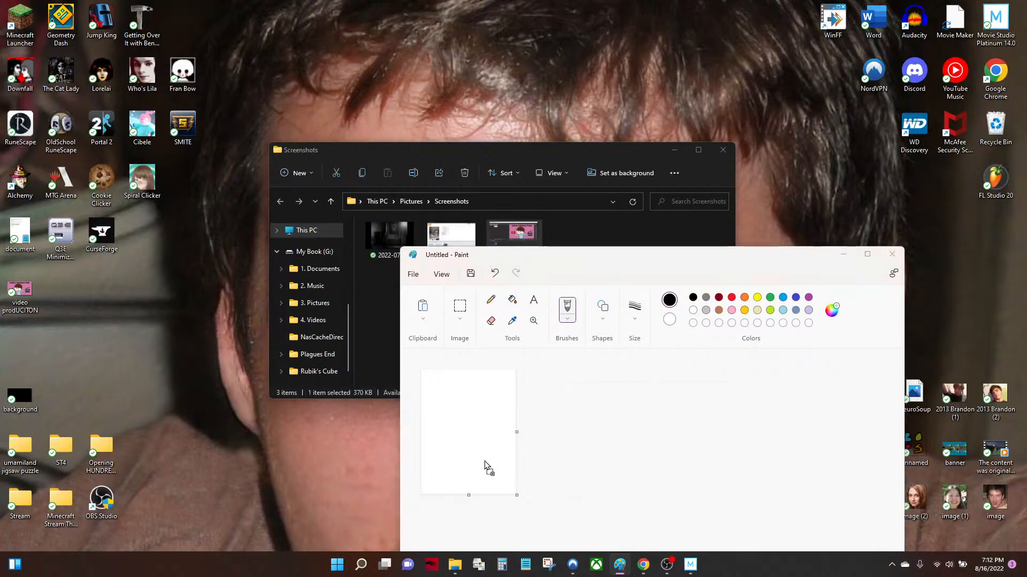
Load the 2022-08-16 screenshot into Paint and maximize the window to view the whole image
left_click_drag(488, 467, 490, 466)
left_click(654, 473)
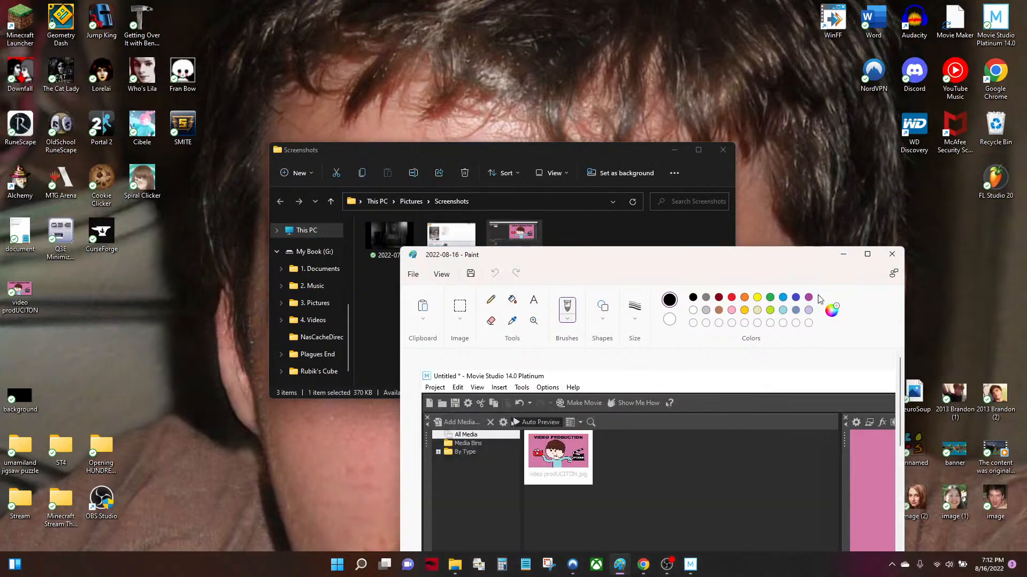
left_click(867, 256)
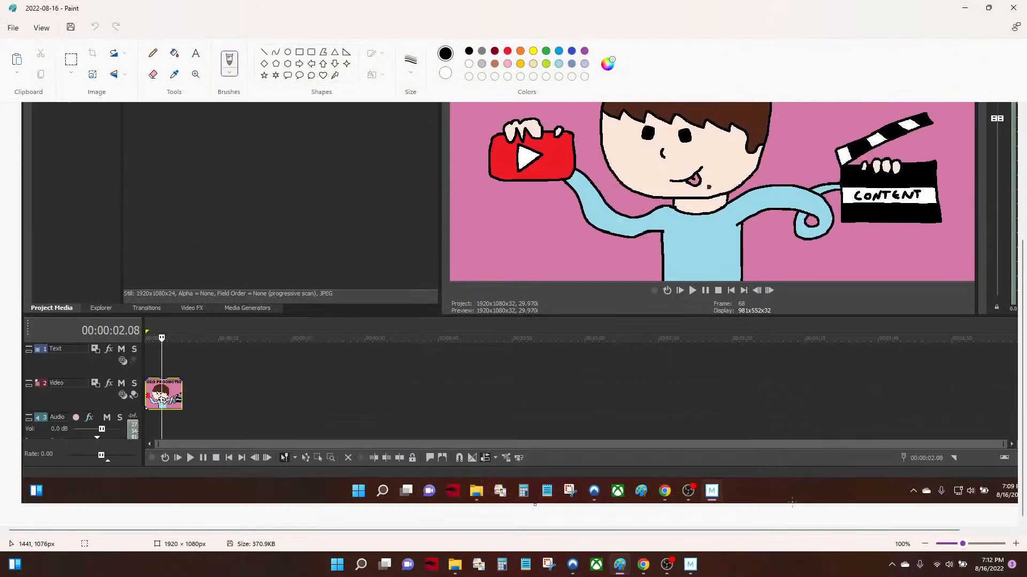
left_click_drag(792, 530, 840, 530)
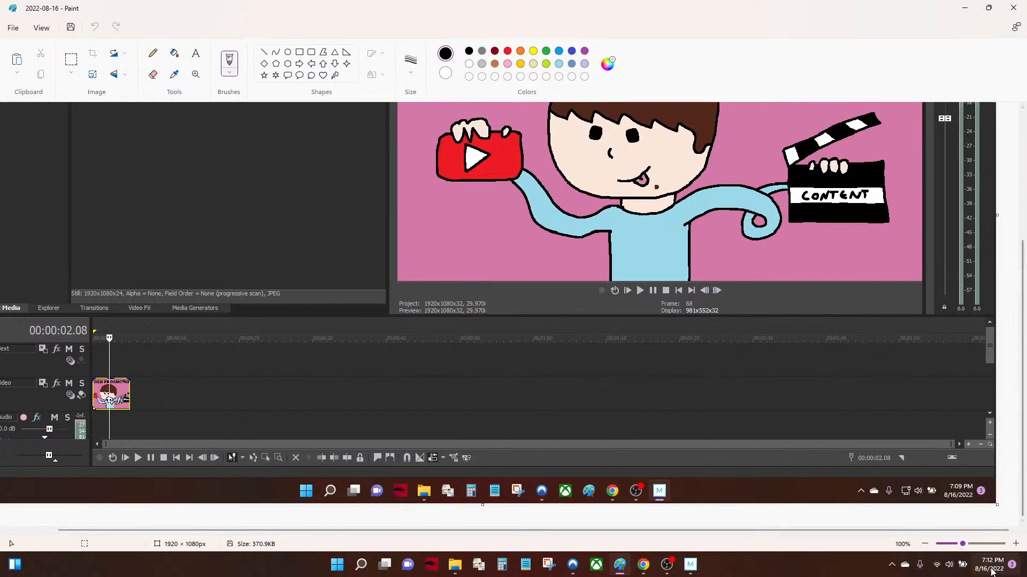
Check the screenshot's image properties and leave them as they are
left_click(41, 27)
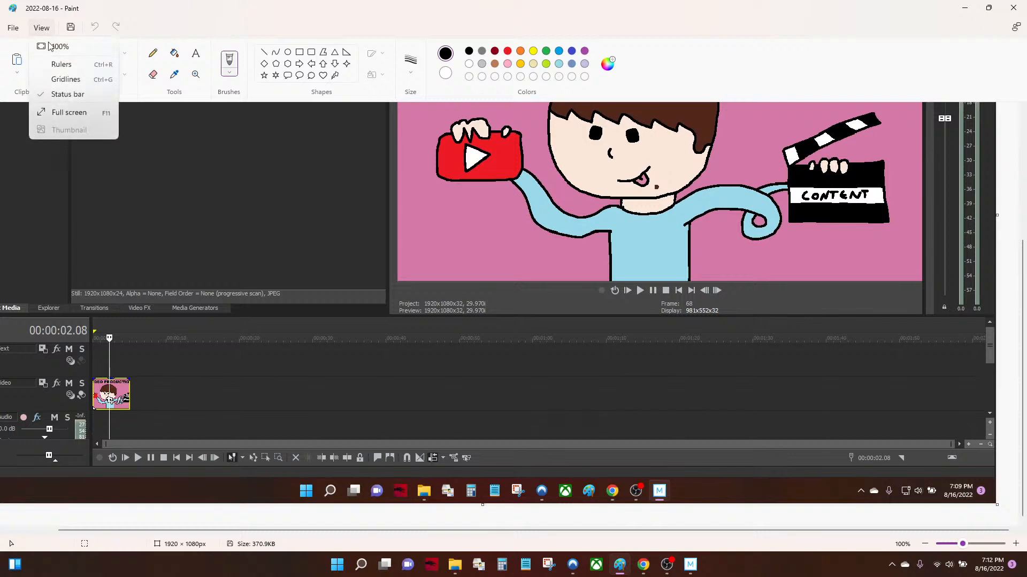
left_click(12, 28)
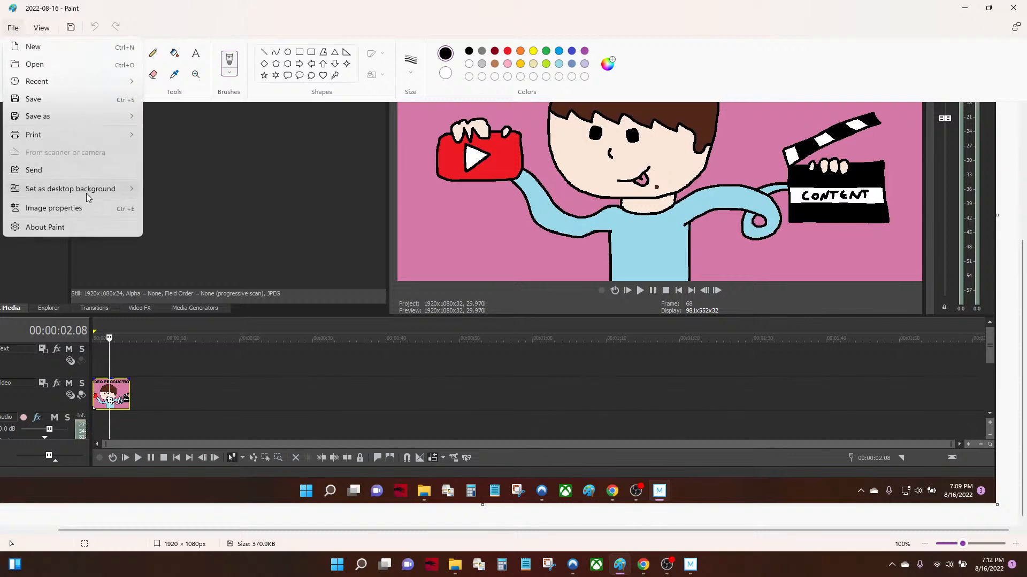
left_click(85, 208)
left_click(582, 349)
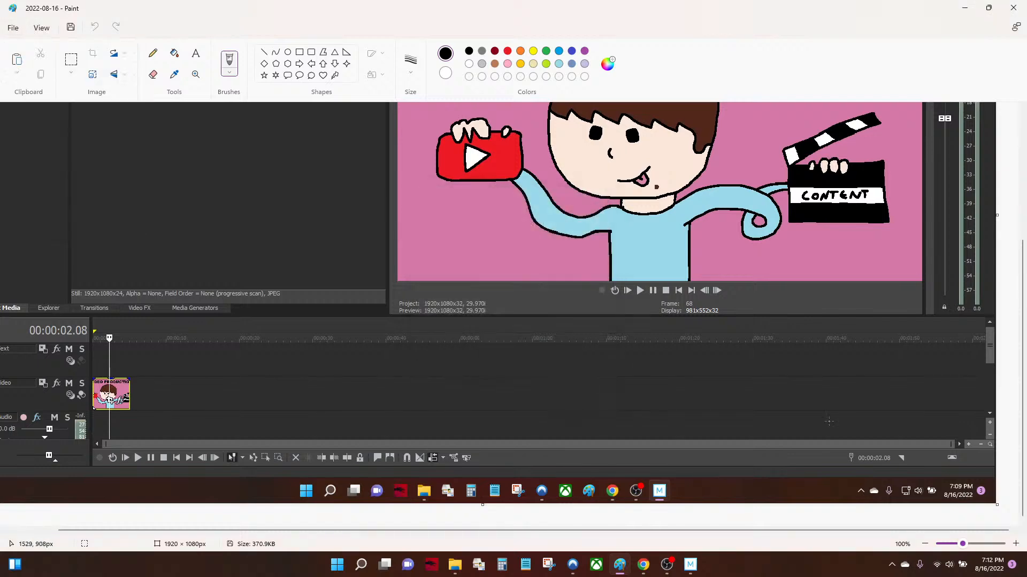
Try to enlarge the screenshot's canvas to 1967 × 1124 px, stretch its contents to 2011 × 1157 px, and resize the canvas to 1961 × 1114 px
left_click_drag(997, 504, 1022, 528)
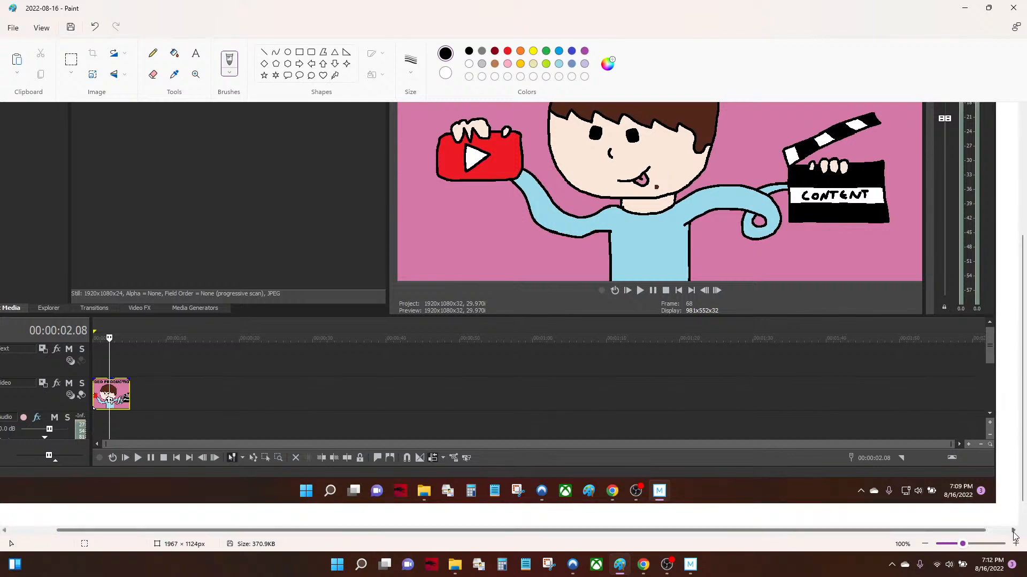
scroll(945, 508, "down", 1)
scroll(963, 503, "right", 1)
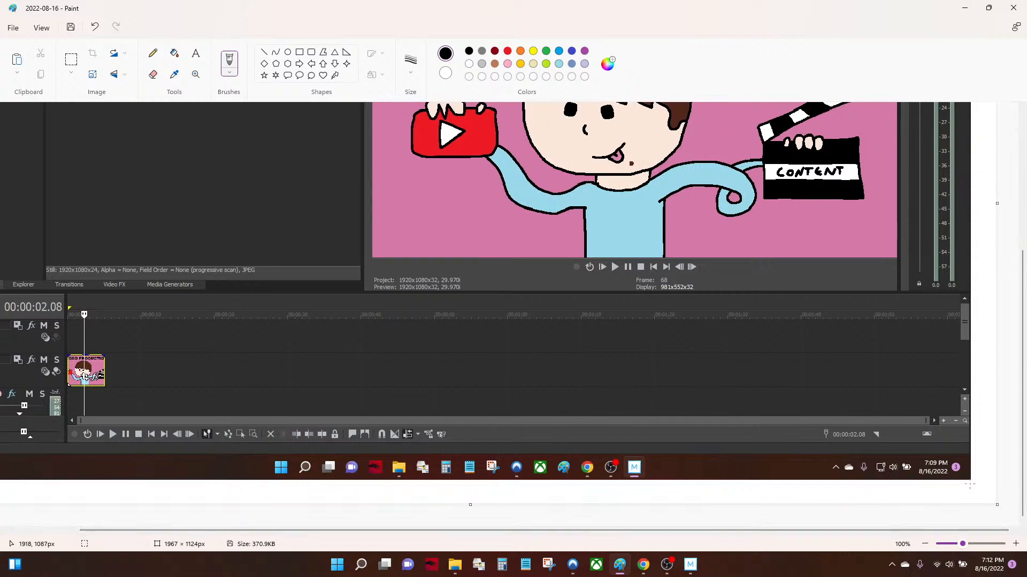
key("ctrl+a")
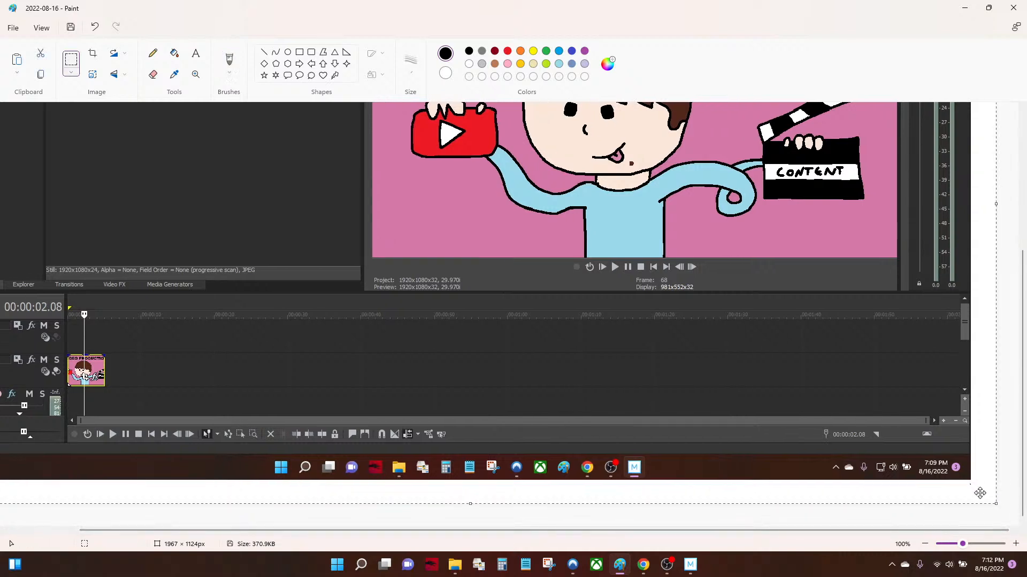
left_click_drag(998, 506, 1020, 523)
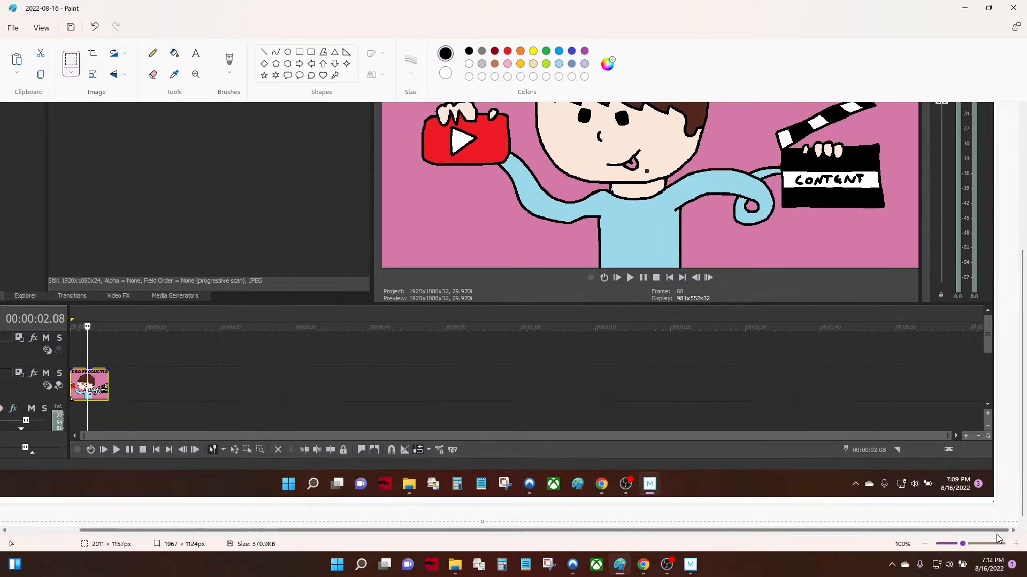
left_click_drag(966, 545, 958, 544)
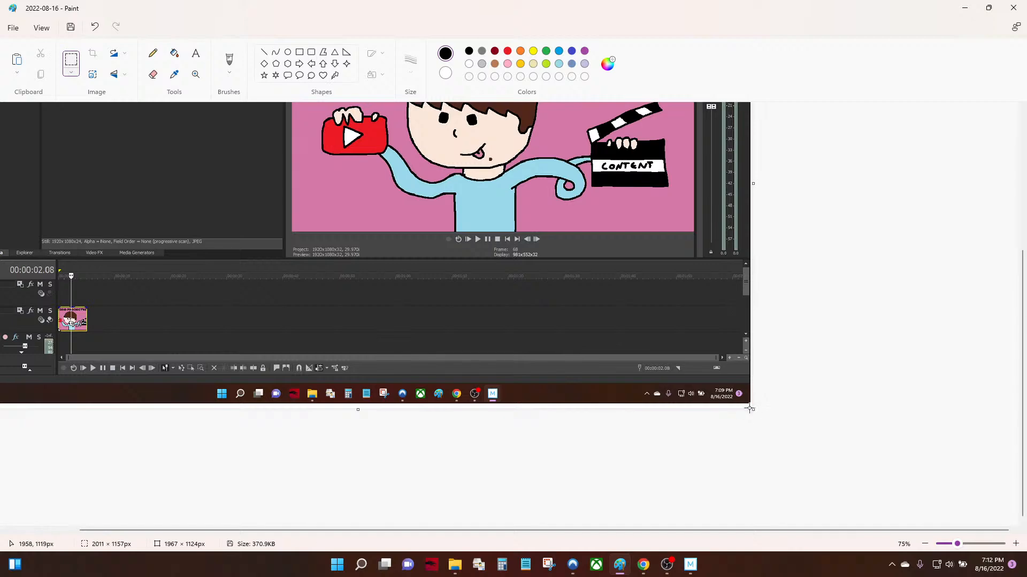
left_click_drag(753, 410, 761, 416)
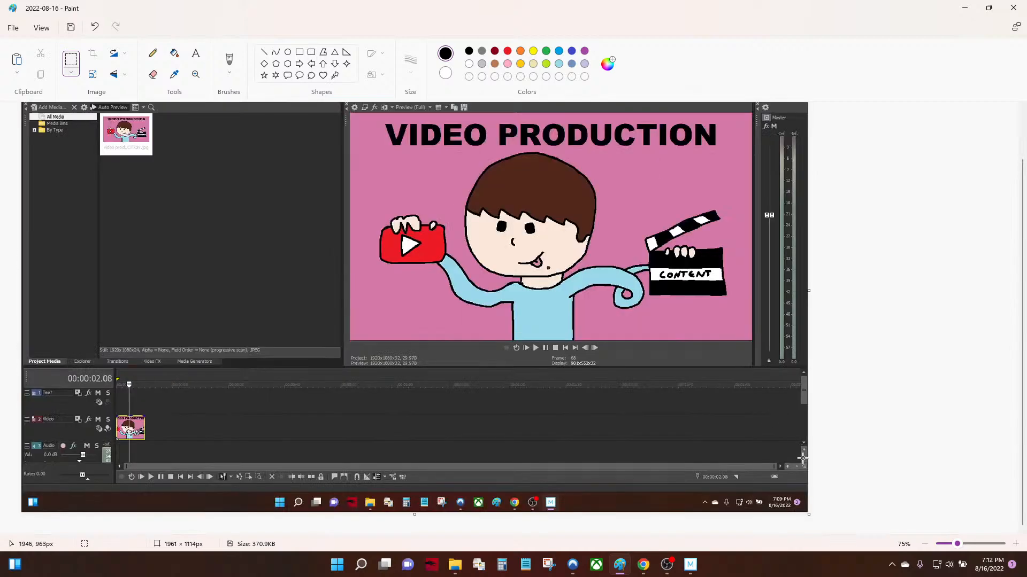
scroll(633, 200, "up", 1)
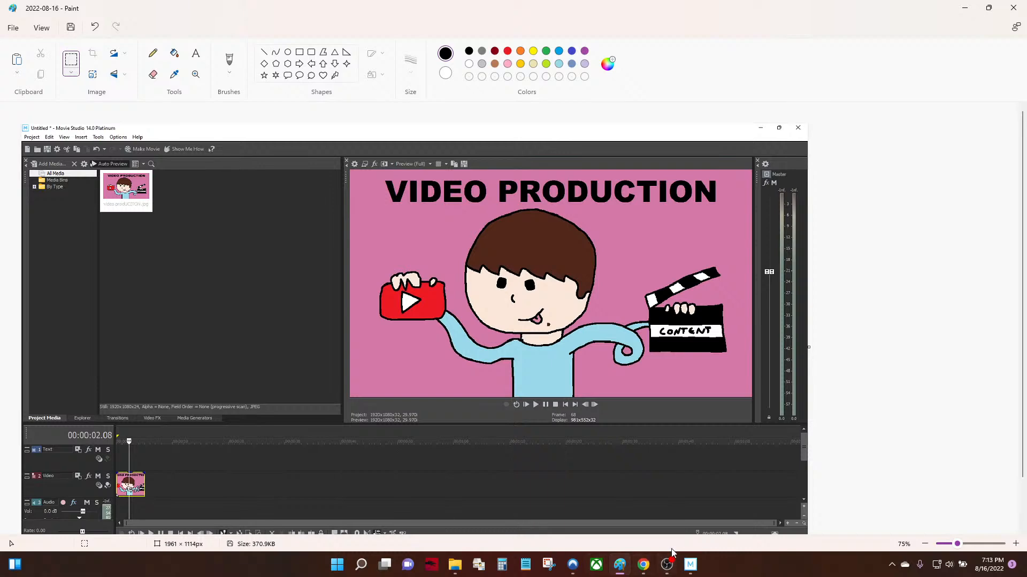
Close Paint without saving the screenshot, and close the Screenshots folder and the file's Properties window
left_click(1013, 7)
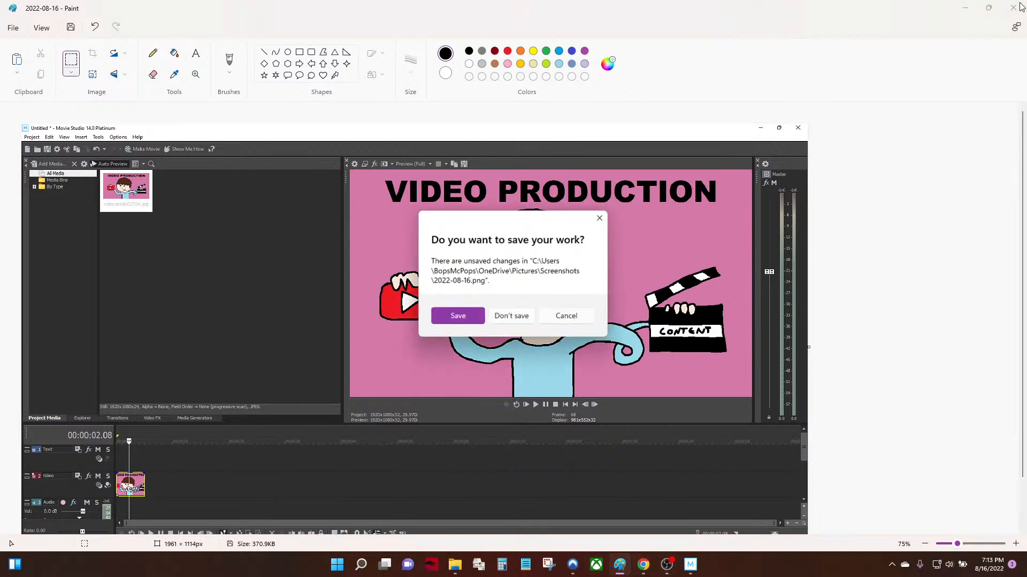
left_click(514, 316)
left_click(563, 305)
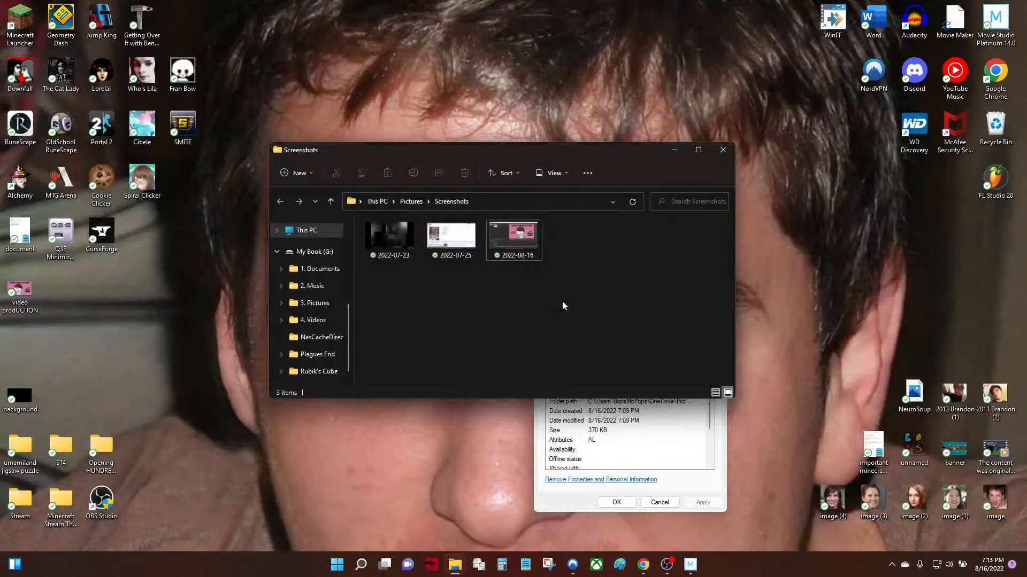
left_click(723, 150)
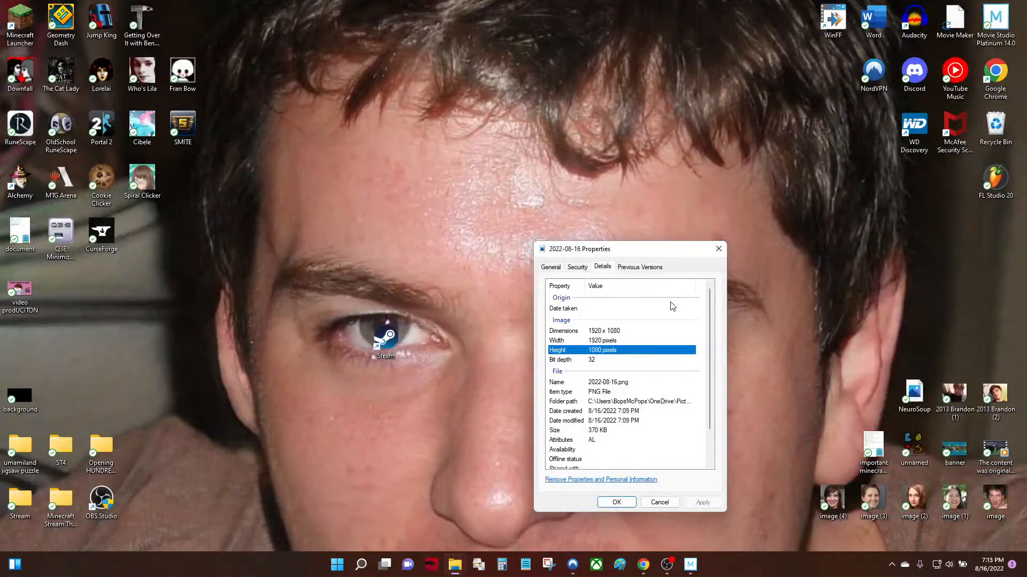
left_click(718, 250)
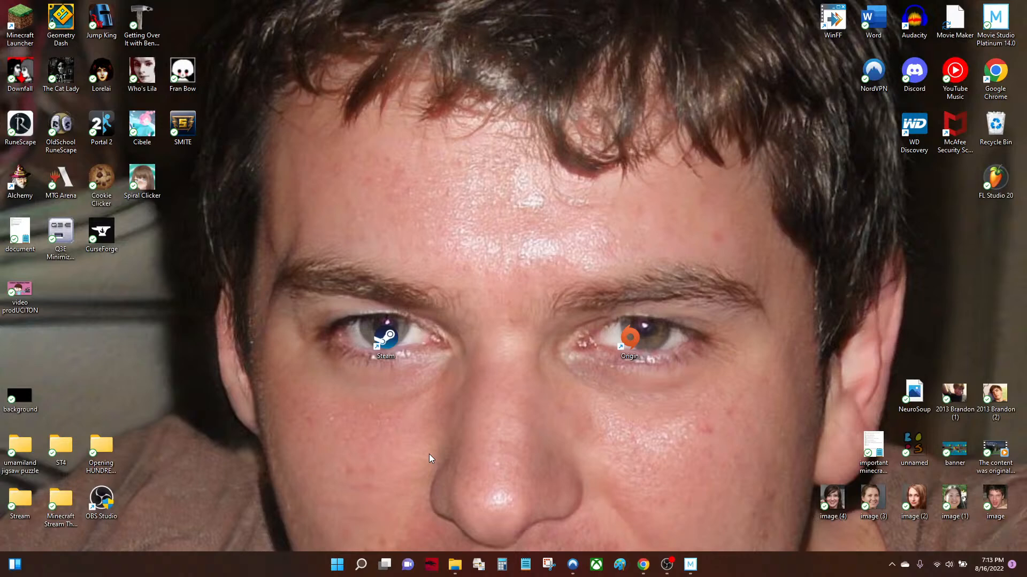
Switch to Movie Studio and close the untitled project without saving its changes
left_click(690, 564)
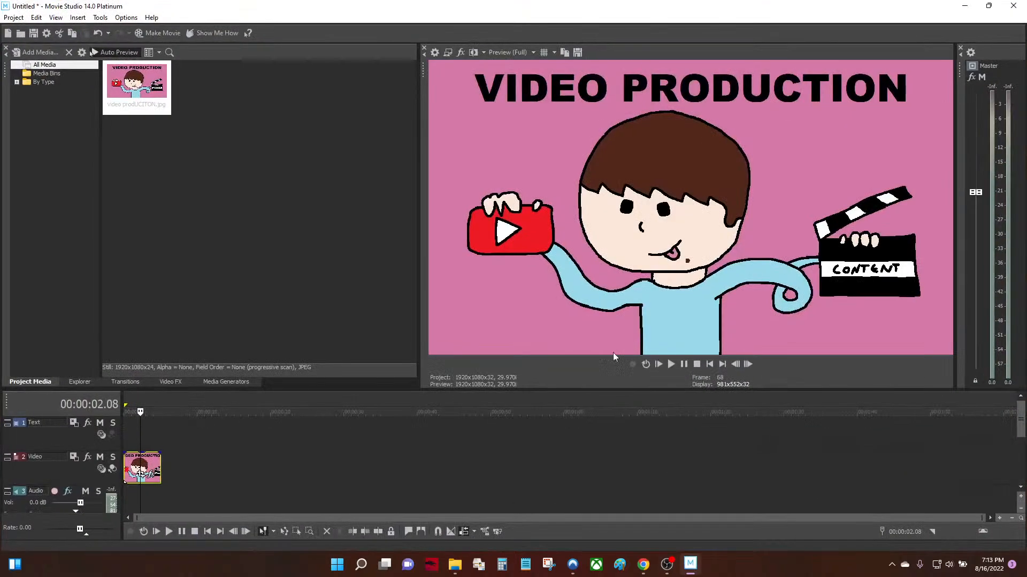
left_click(1013, 6)
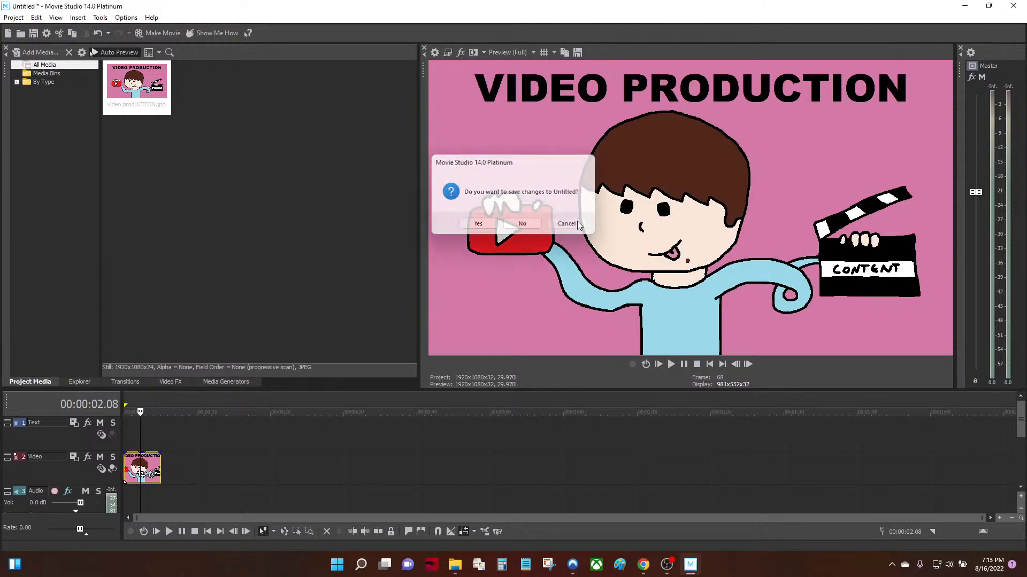
left_click(566, 223)
left_click(14, 17)
left_click(406, 134)
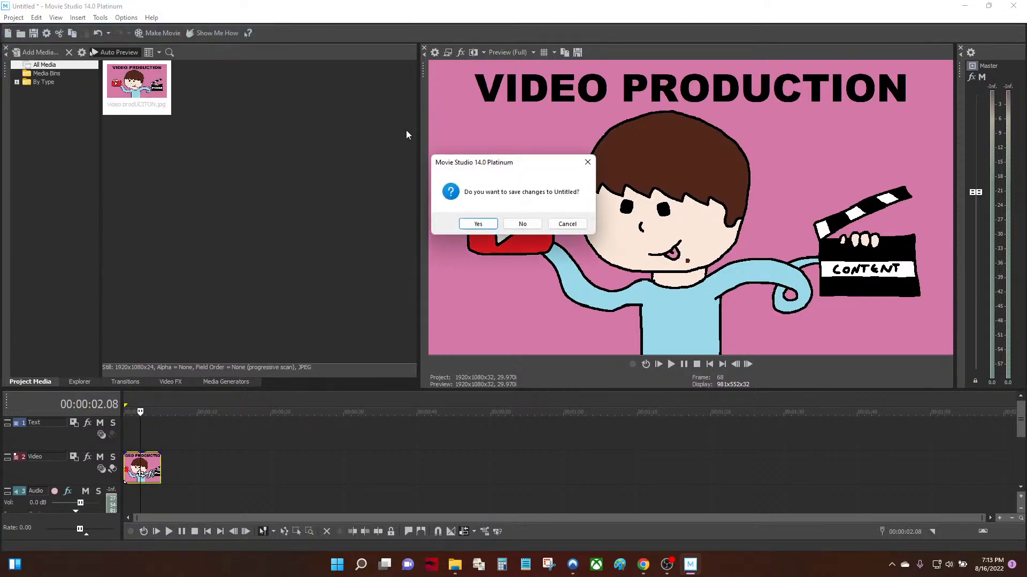
left_click(517, 223)
left_click(637, 314)
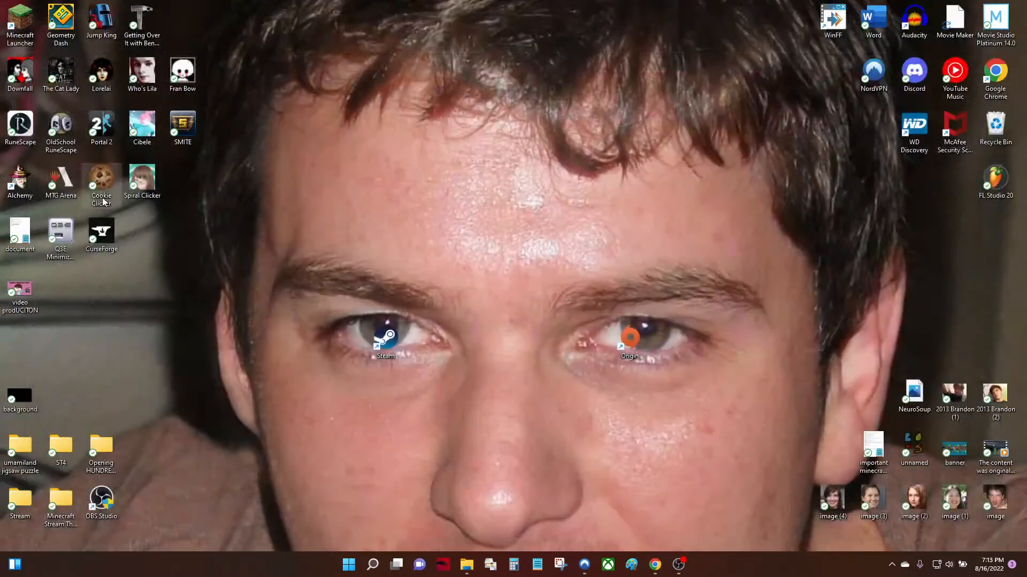
Open the Untitled project file from the "Opening HUNDREDS of 2022 GARBAGE PAIL KIDS" folder in Movie Studio
double_click(101, 446)
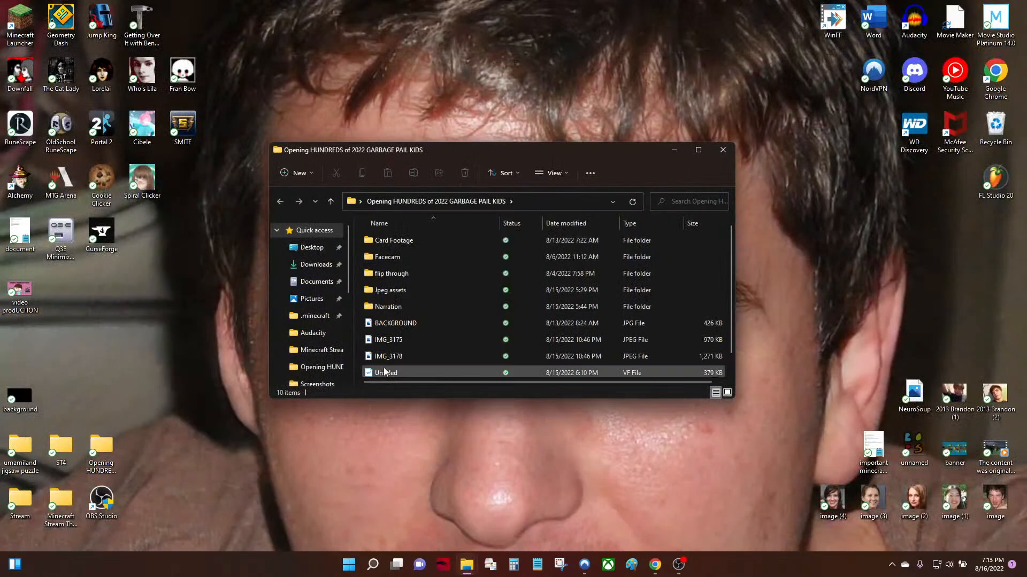
scroll(406, 335, "down", 1)
double_click(412, 353)
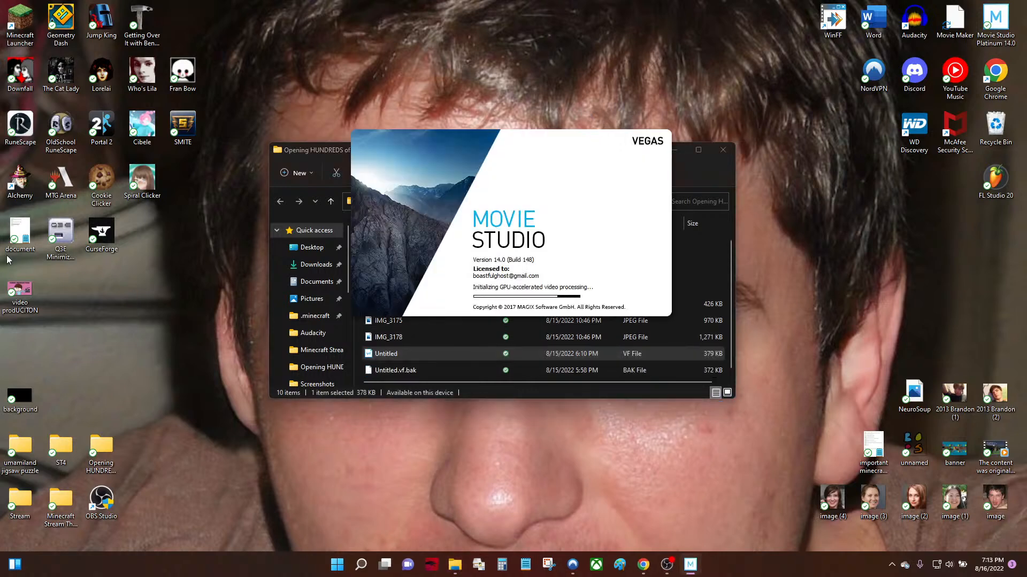
Open the desktop text file "document" in Notepad and highlight its editing-stage notes from SKELETON EDIT to BRANDING
left_click_drag(20, 235, 559, 512)
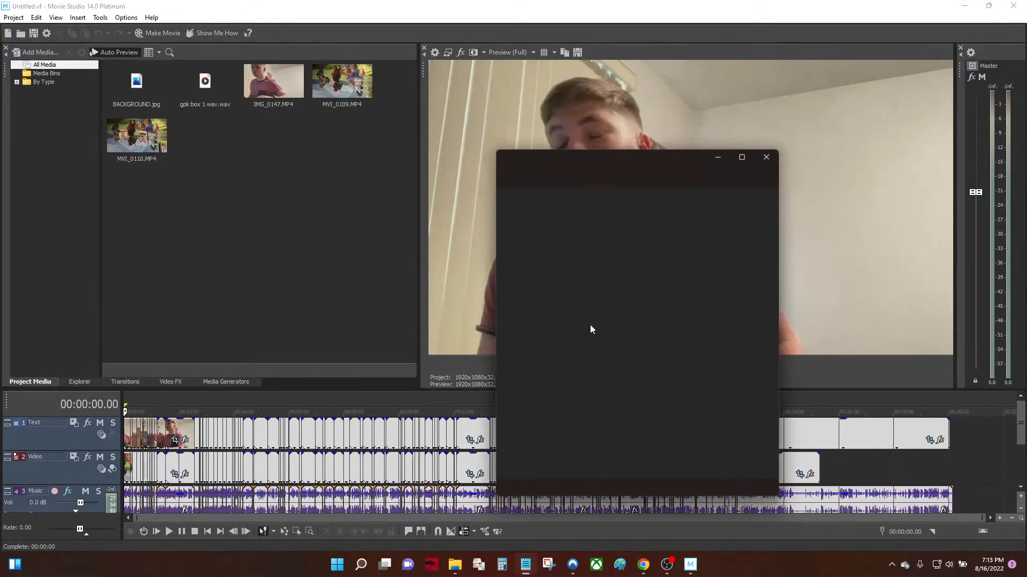
key("ctrl+a")
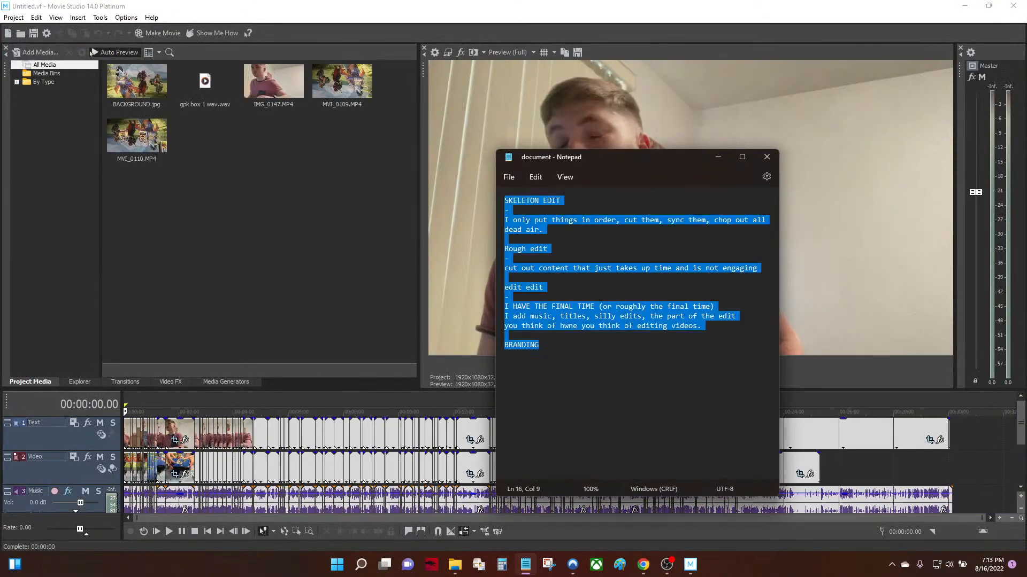
left_click(578, 333)
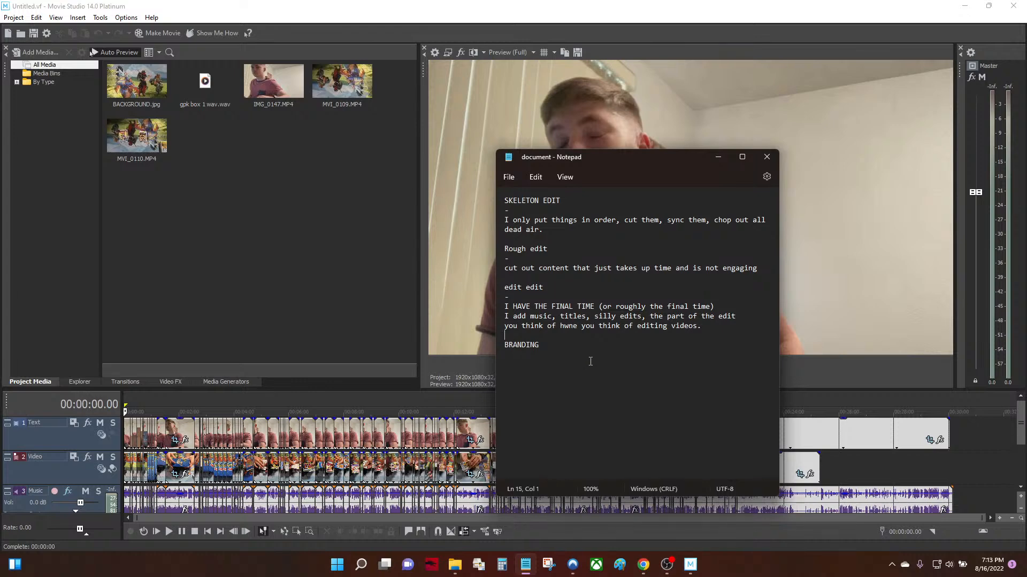
left_click_drag(573, 347, 543, 191)
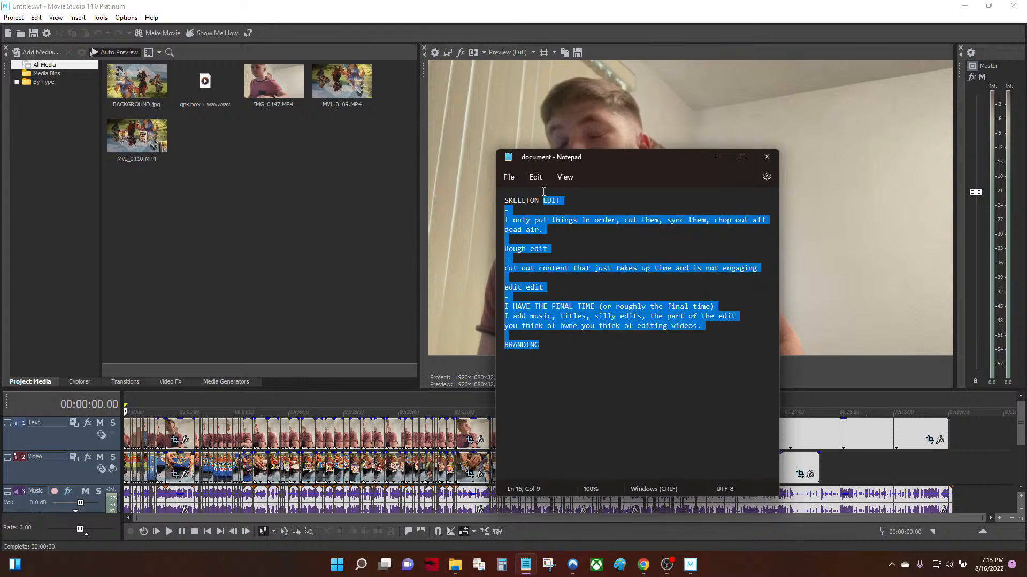
left_click(531, 209)
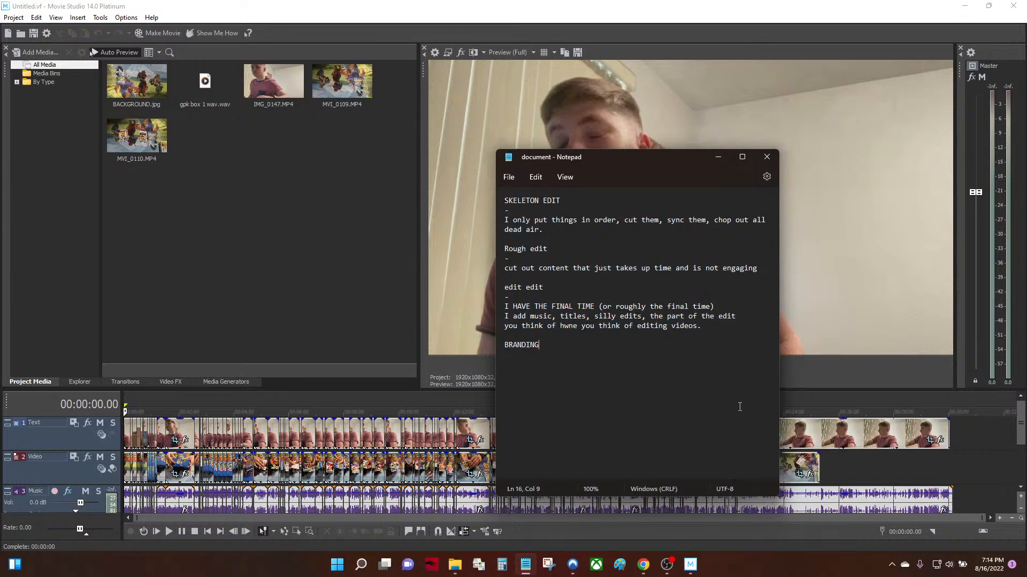
Add the headings WRITING, SHOOTING and EDITING on separate lines below BRANDING in the notes
key("Return")
key("Return")
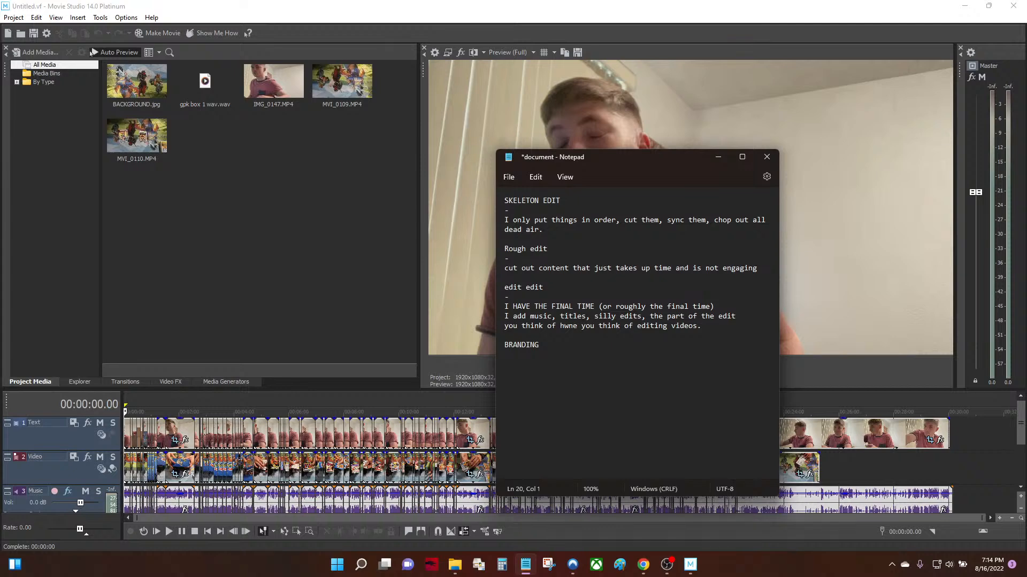
type("WRITING")
key("Return")
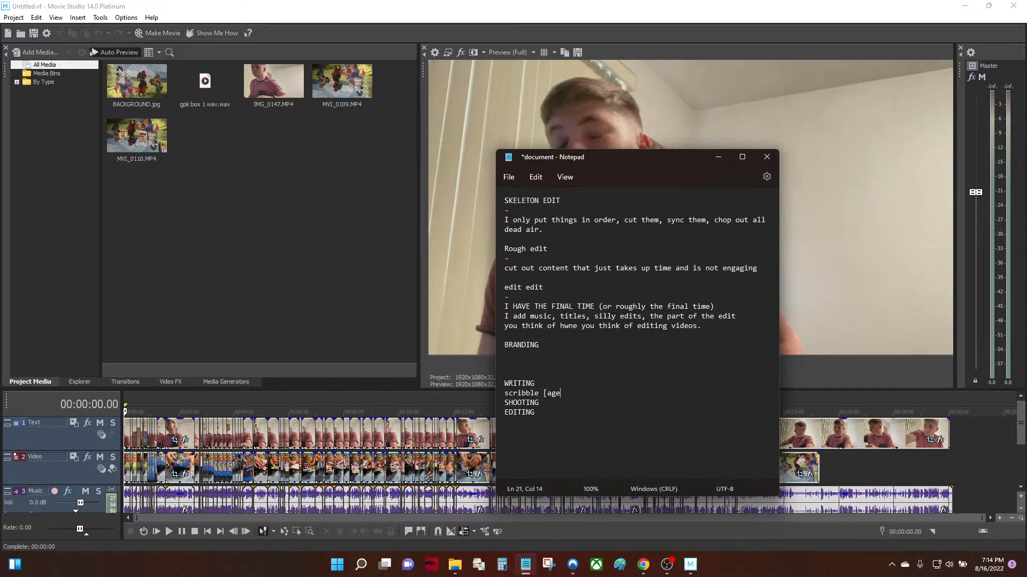
List "scribble page", "rough draft" and "final script" on separate lines under the WRITING heading
type("scribble page")
key("Return")
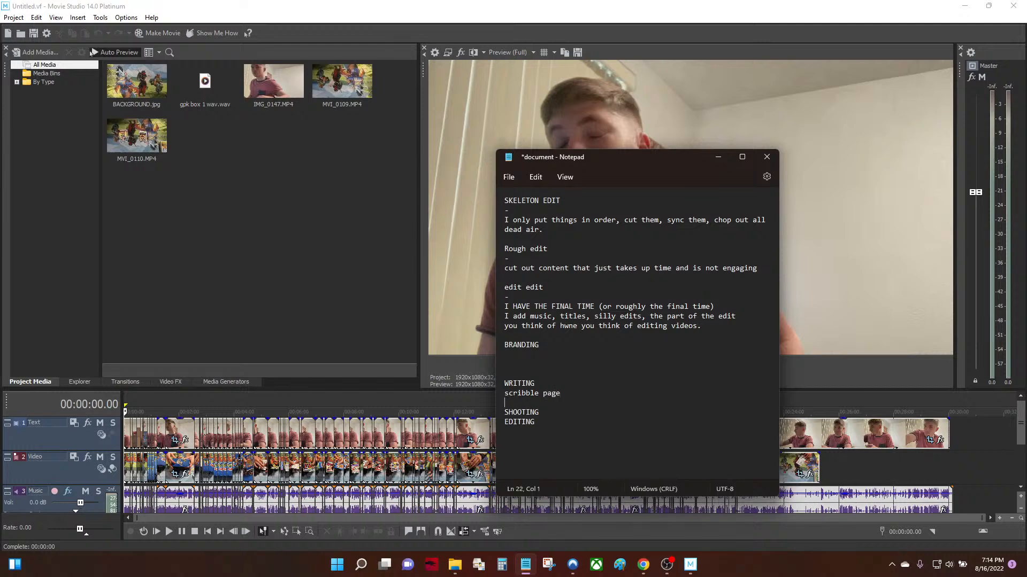
type("rough draft")
key("Return")
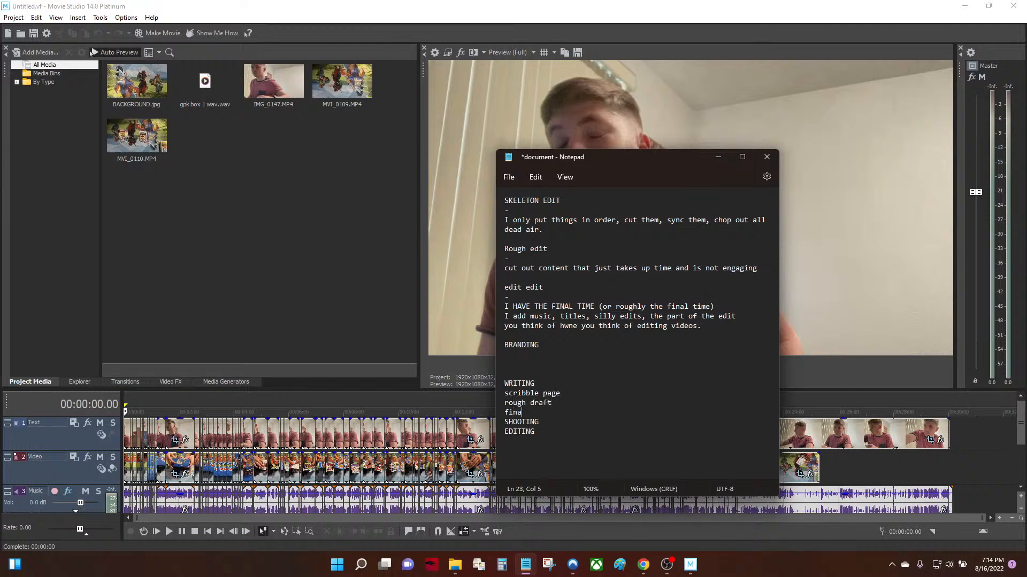
type("final script")
key("Return")
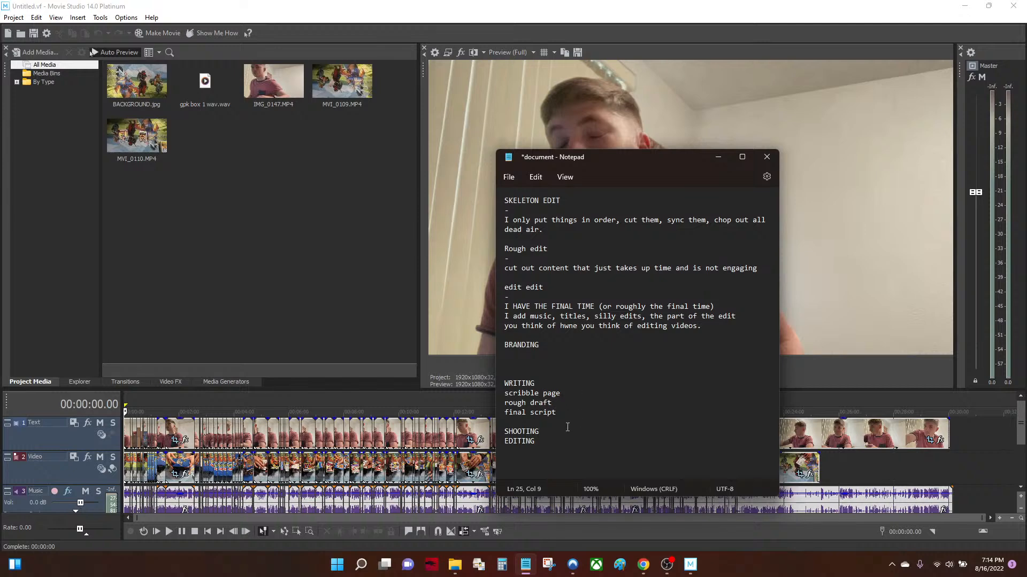
Write "READ THE SCRIPT AND RECORD YOUR LINES LIKE 20 TIMES AND THEN GET FOOTAGE" under SHOOTING, leaving a blank line before EDITING
key("Return")
key("Return")
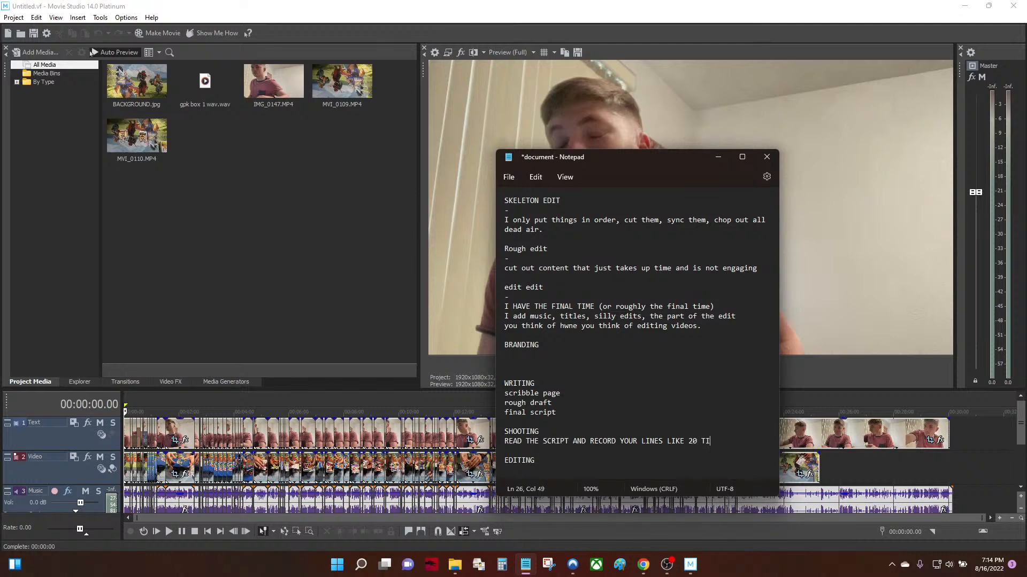
type("ND THE")
key("Return")
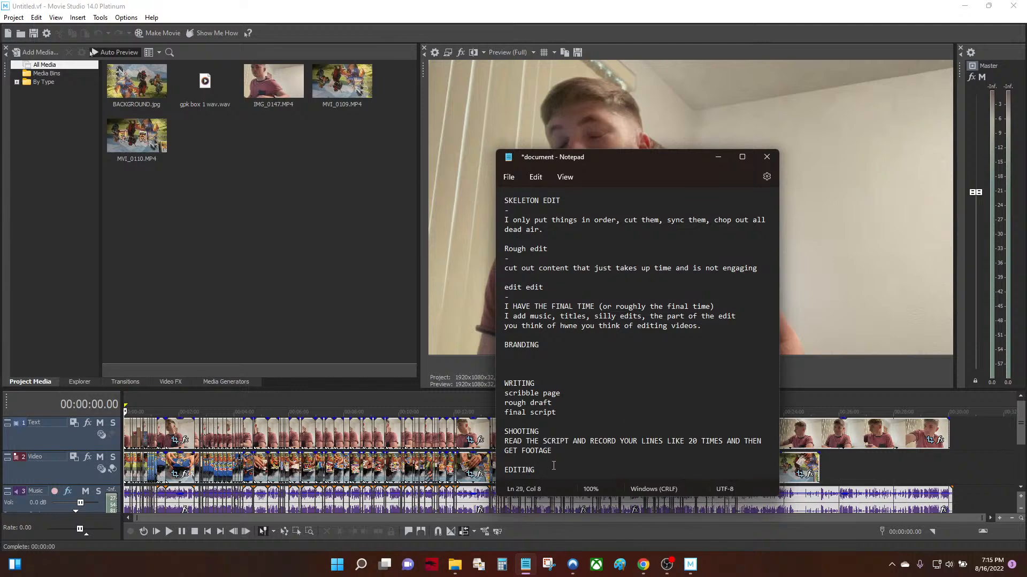
Delete the WRITING, SHOOTING and EDITING outline from the end of the notes and highlight the SKELETON EDIT section
left_click_drag(542, 470, 505, 383)
key("BackSpace")
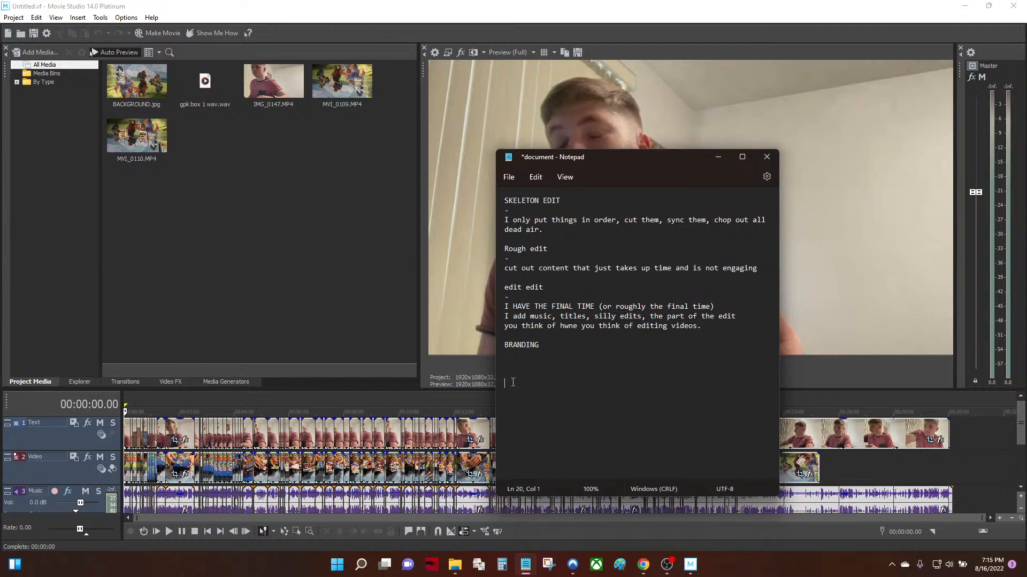
left_click_drag(590, 236, 500, 202)
Switch to Movie Studio and examine where the already cut clips meet the long uncut clip near the timeline's end
left_click(342, 416)
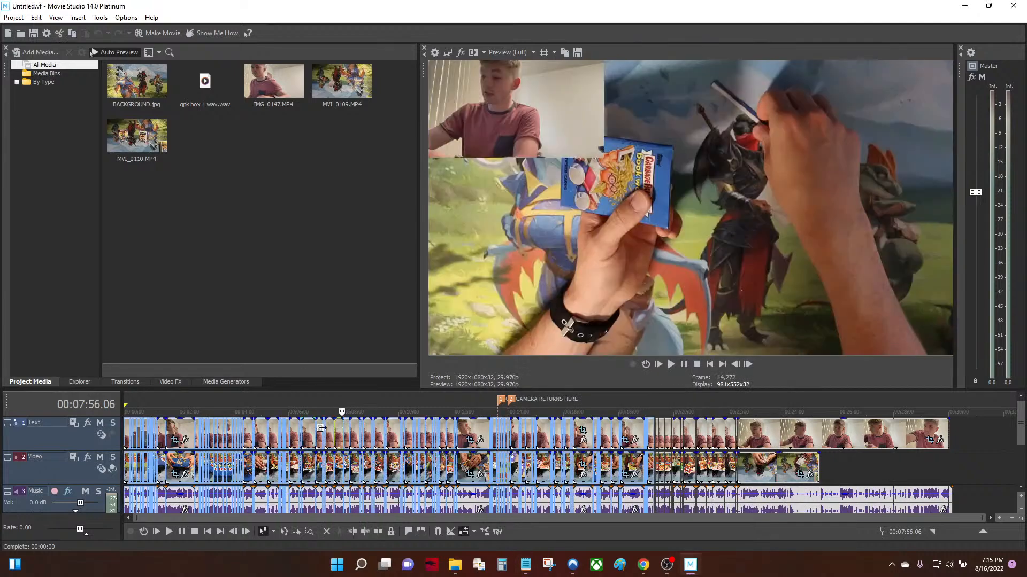
left_click(760, 442)
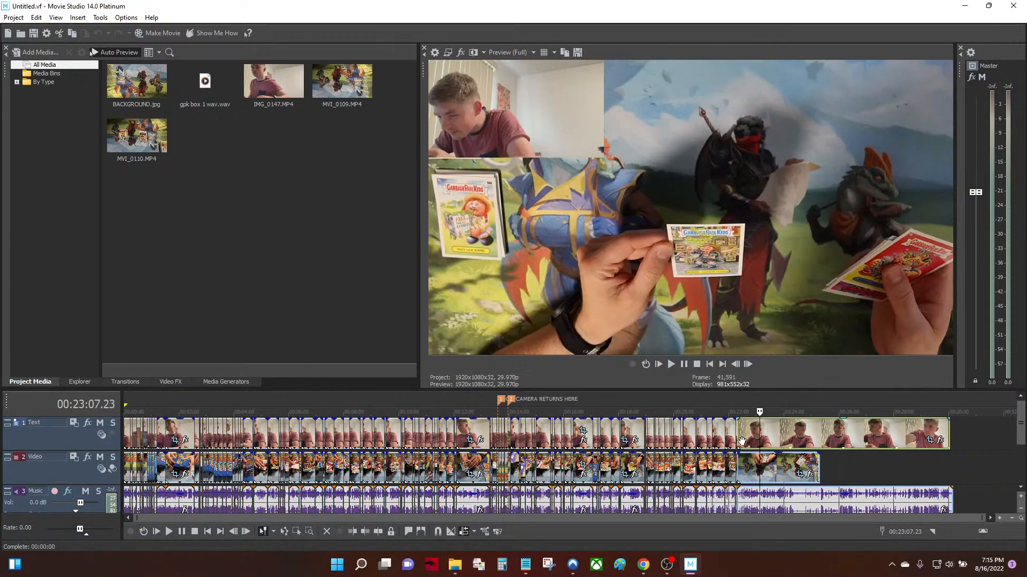
left_click(742, 441)
scroll(736, 432, "up", 5)
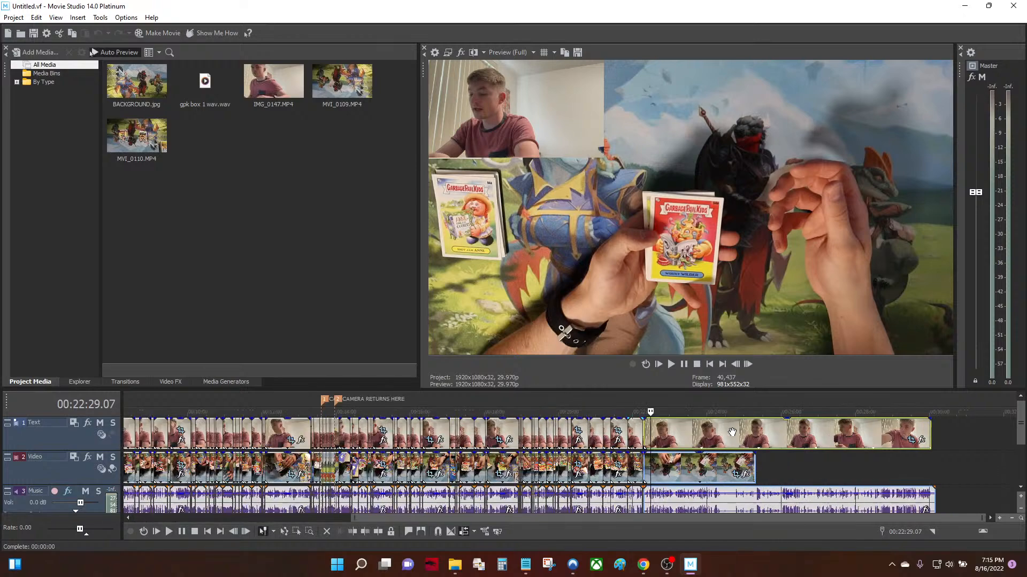
left_click(505, 434)
scroll(505, 434, "up", 1)
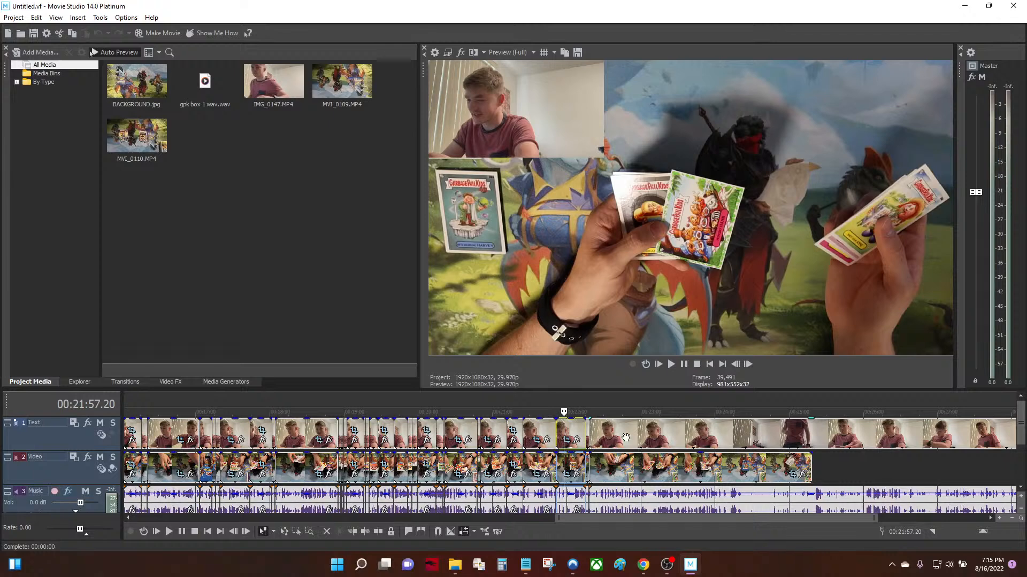
left_click(597, 440)
scroll(597, 439, "up", 8)
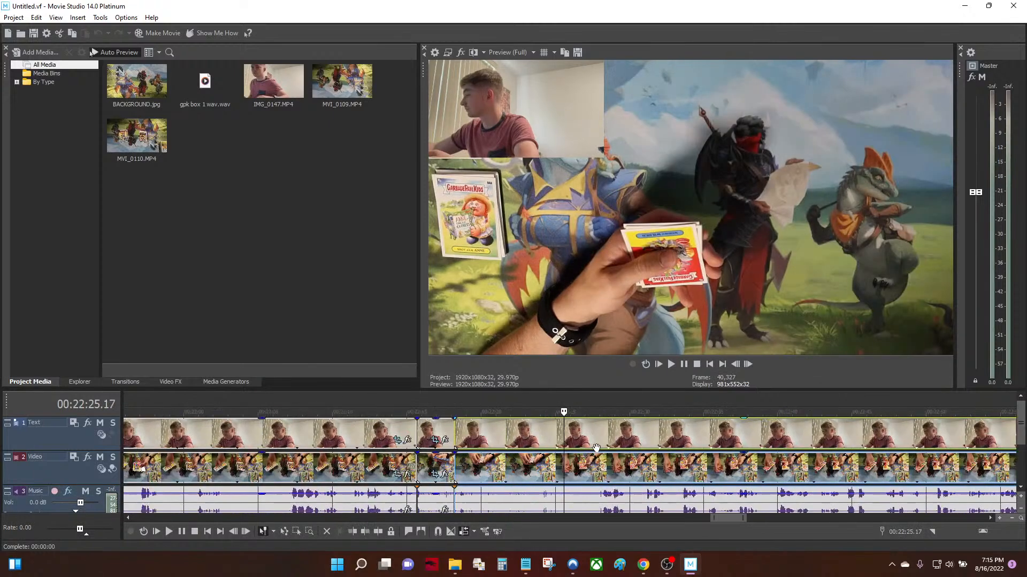
Scrub and play the start of the uncut clip between about 00:22:17 and 00:22:27, checking its audio waveform for dead air
left_click_drag(563, 411, 539, 411)
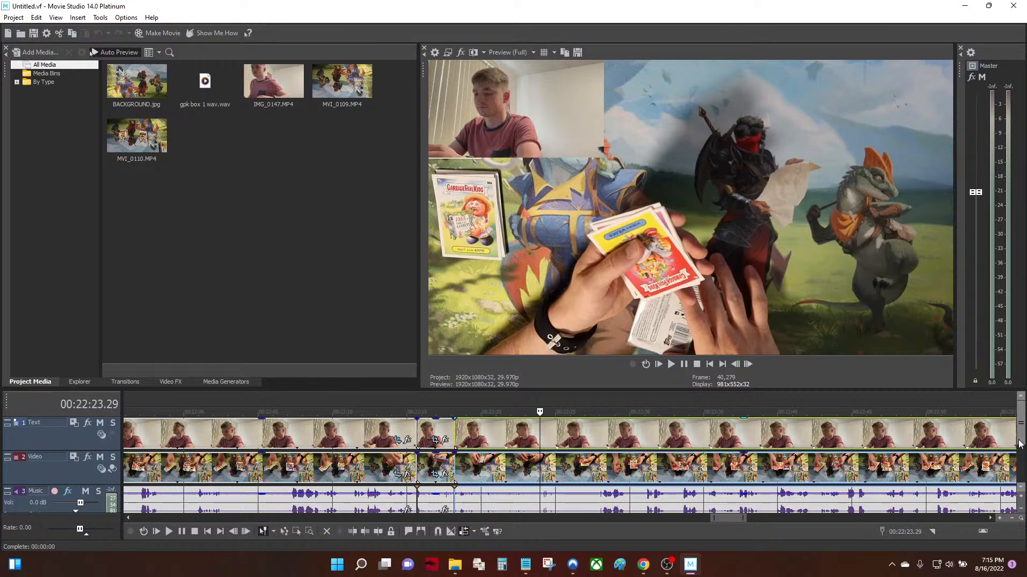
scroll(1018, 441, "down", 1)
left_click(558, 468)
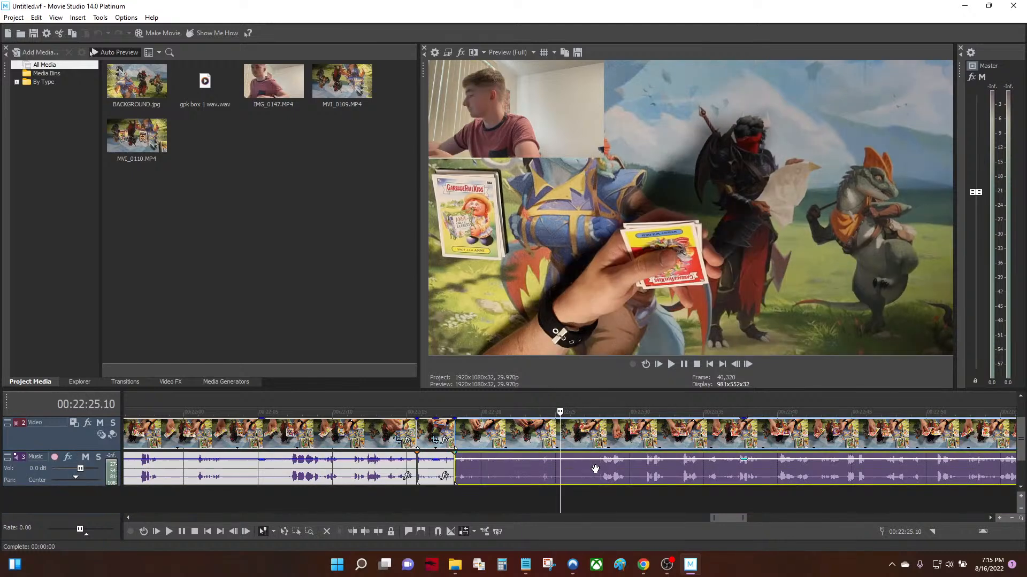
left_click(595, 469)
left_click_drag(595, 411, 445, 440)
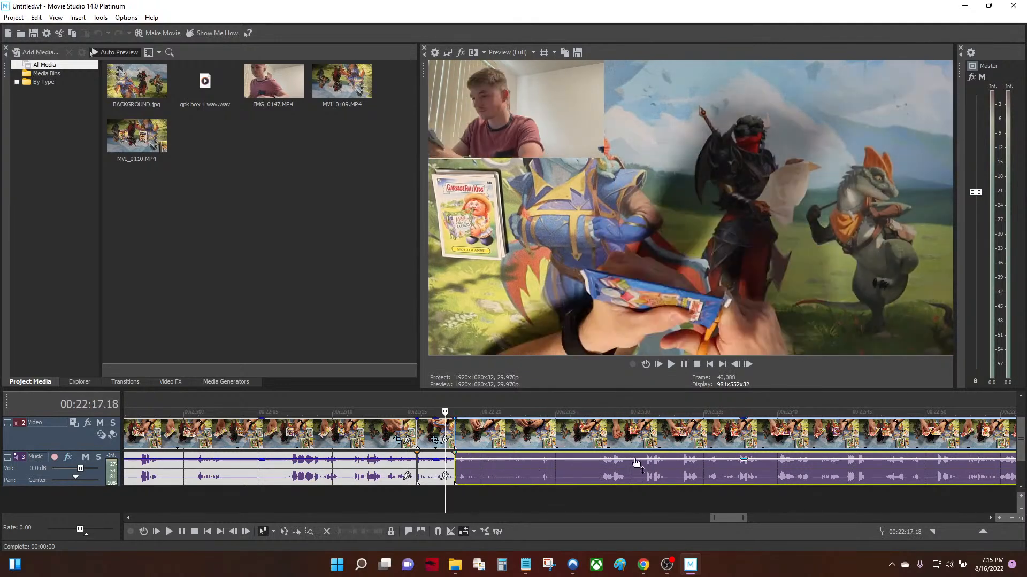
left_click(536, 470)
key("space")
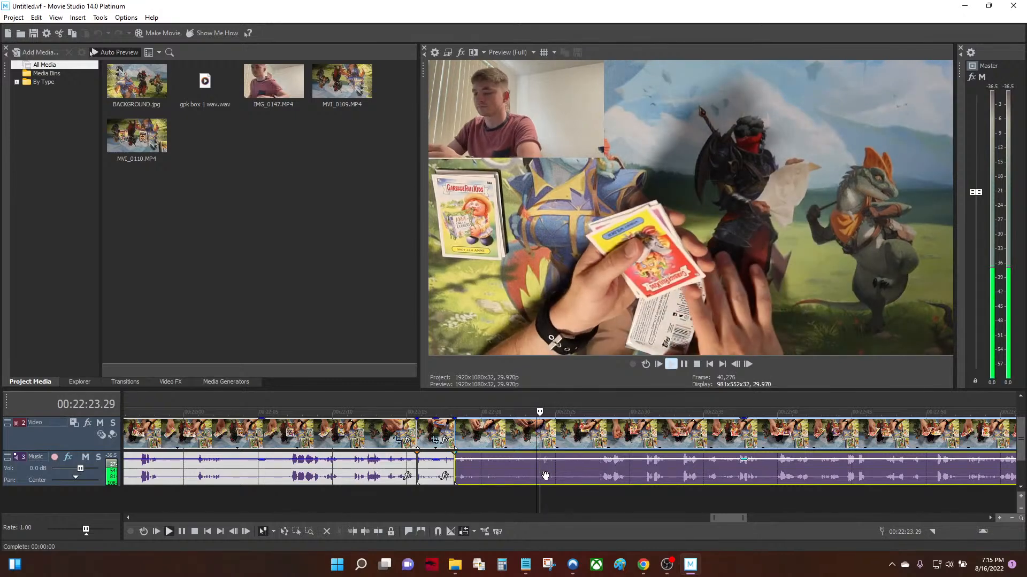
left_click(492, 470)
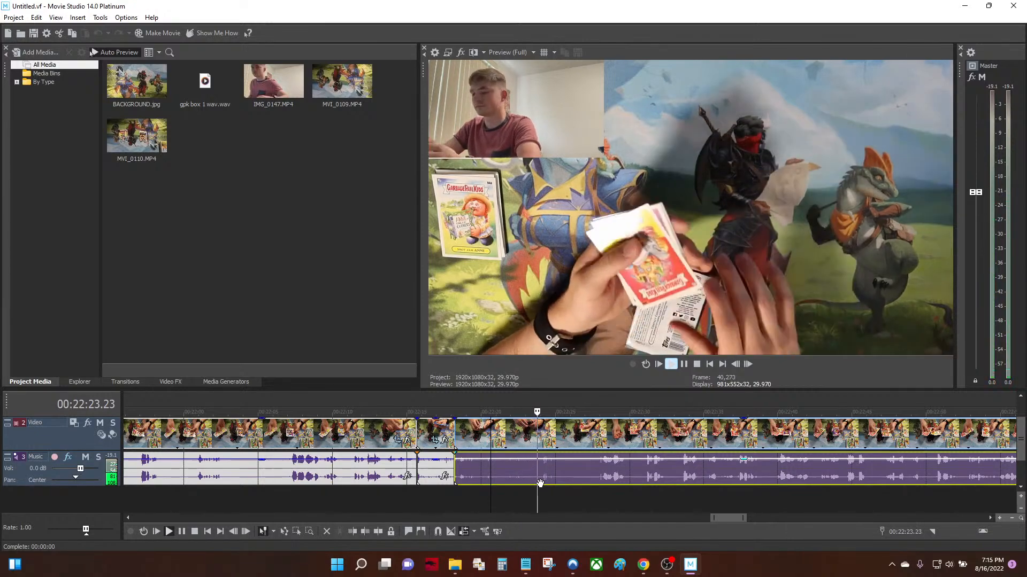
key("space")
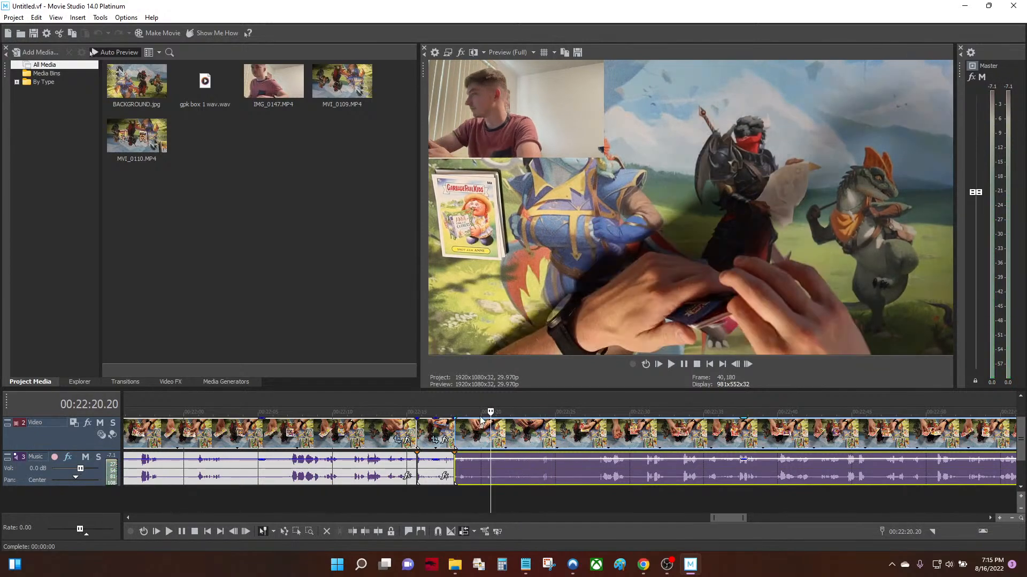
left_click_drag(491, 412, 525, 412)
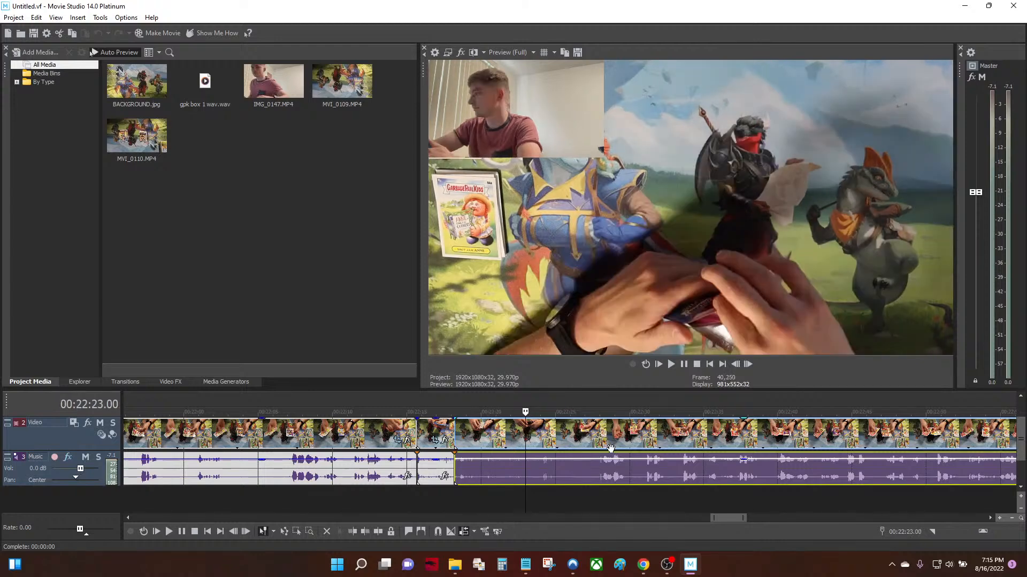
left_click(593, 475)
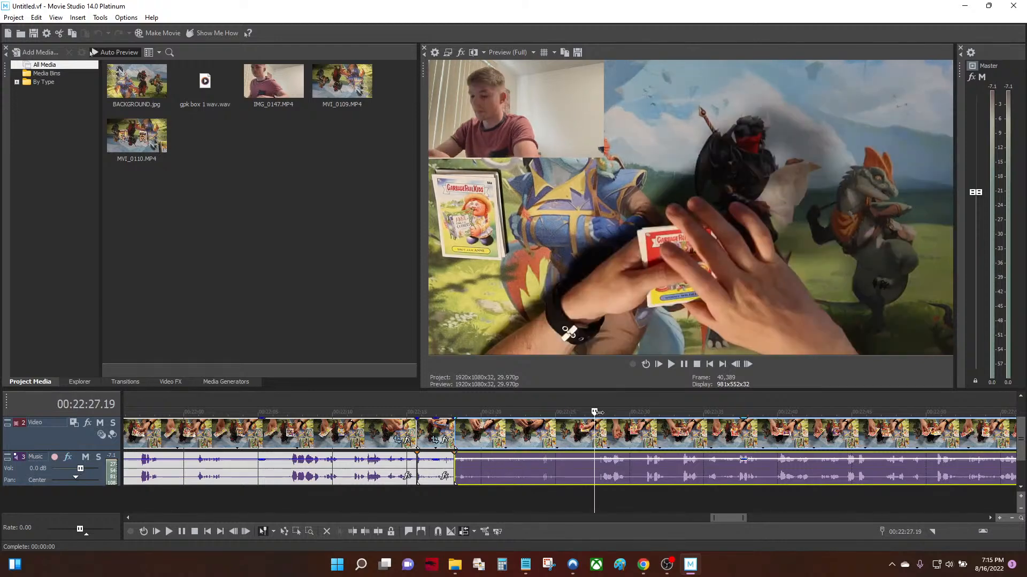
left_click_drag(594, 411, 553, 412)
Play the uncut footage from 00:22:29.23 and examine the waveform around it for speech and pauses
scroll(599, 456, "down", 2)
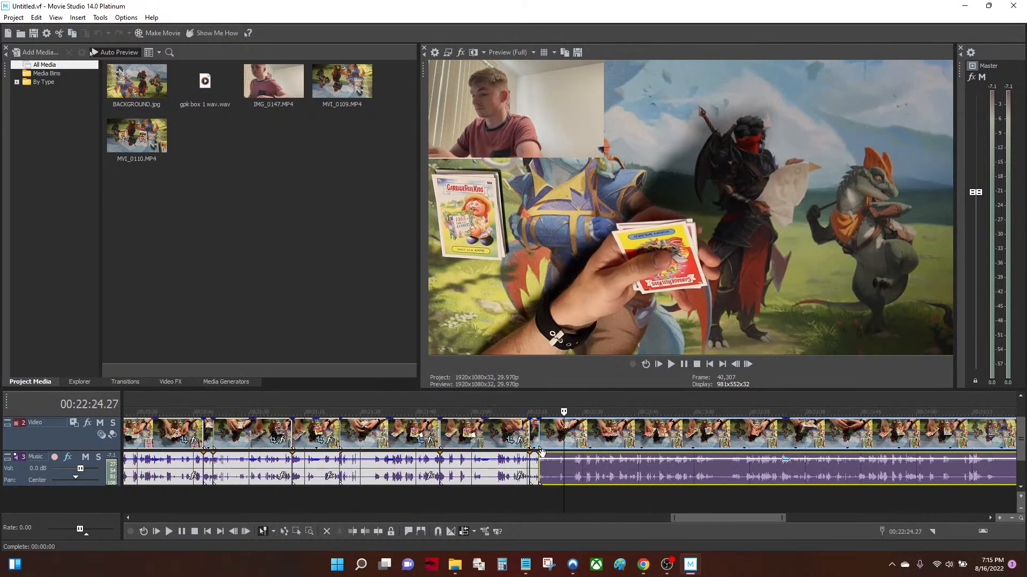
scroll(575, 457, "up", 2)
left_click(596, 445)
left_click(599, 445)
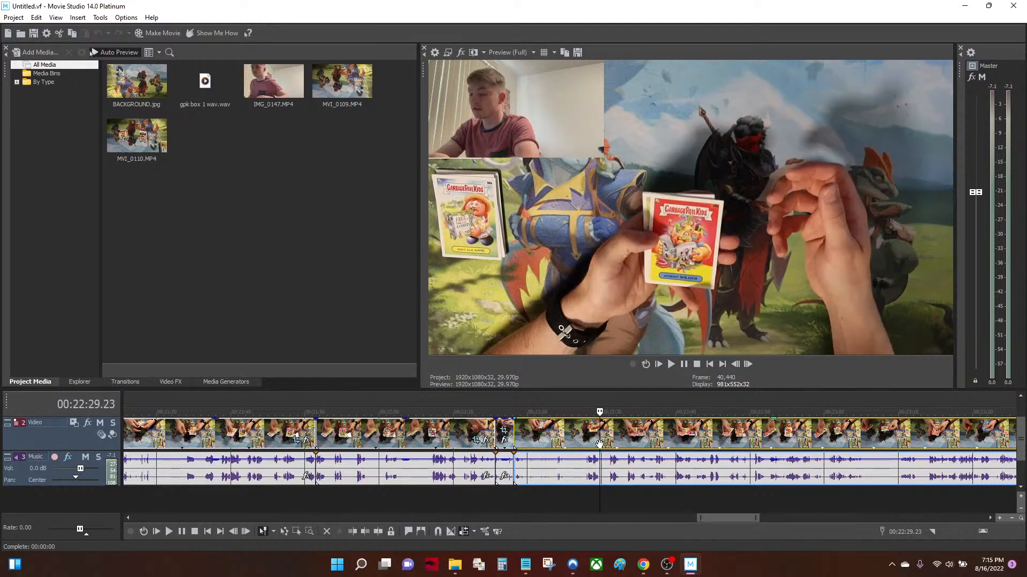
key("space")
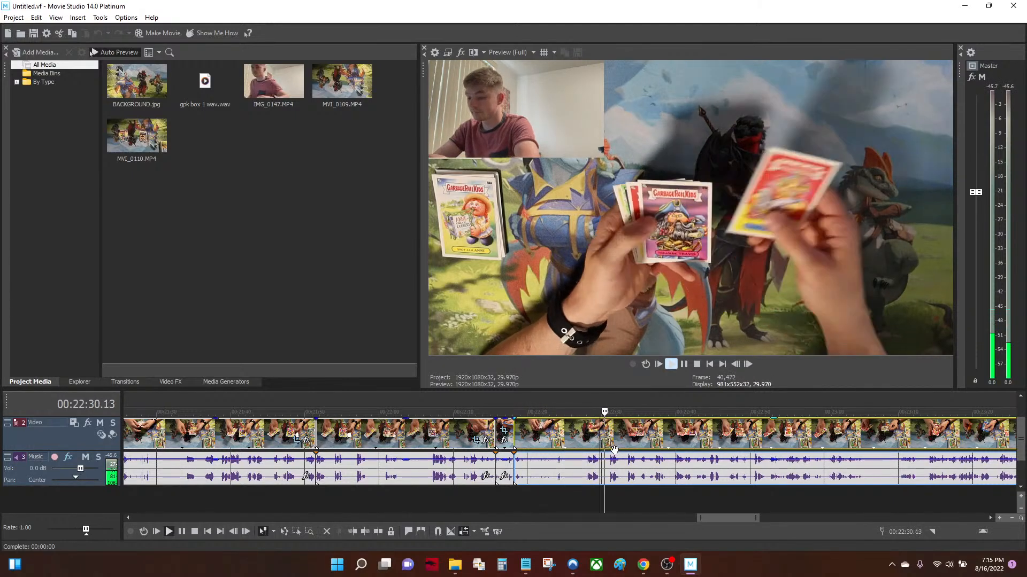
key("space")
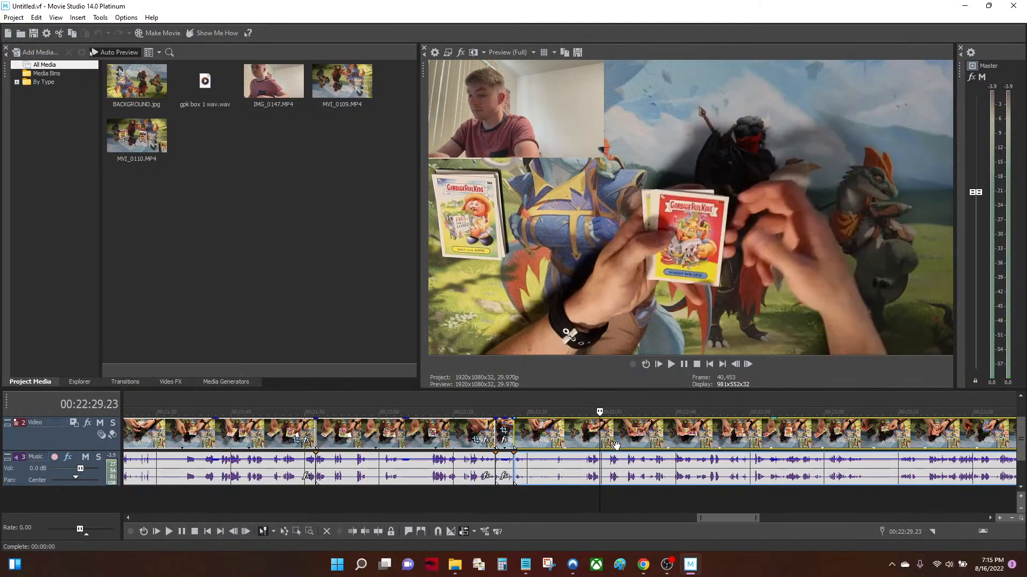
scroll(615, 447, "up", 5)
scroll(478, 451, "down", 3)
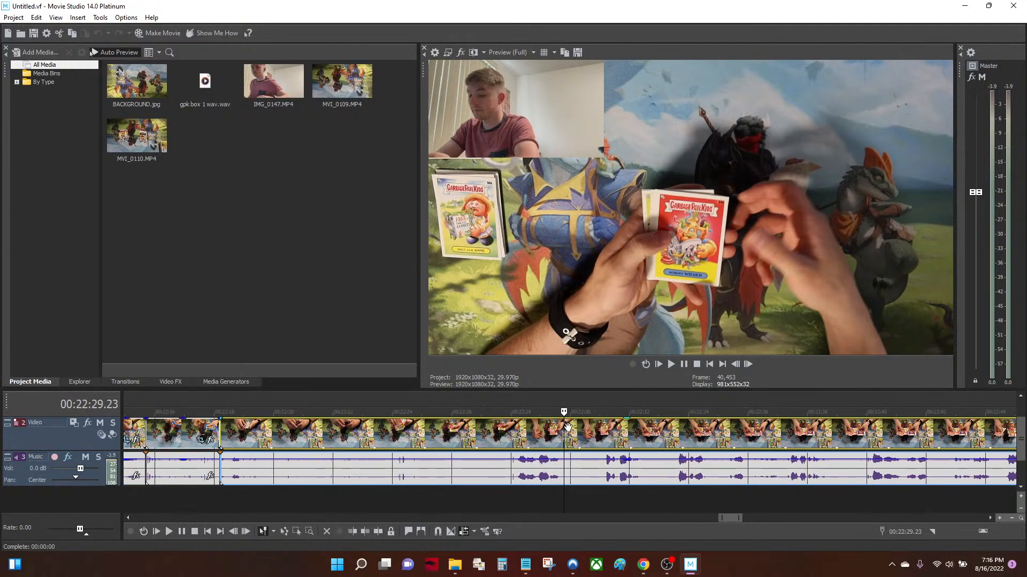
Split the uncut footage at seven points between 00:22:27.27 and 00:22:35.08, separating the spoken parts from the pauses
left_click(508, 447)
key("s")
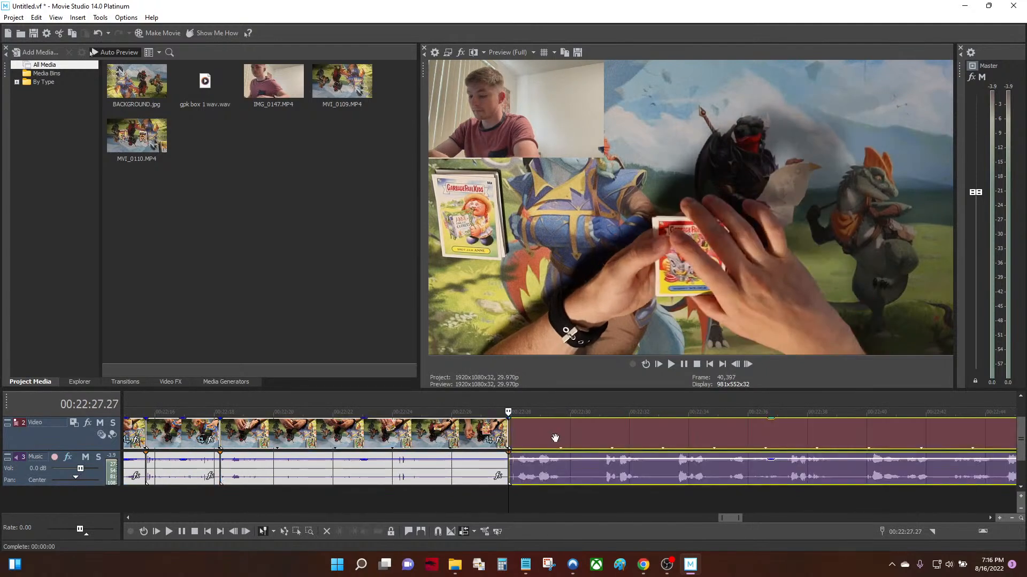
left_click(559, 438)
key("s")
left_click(604, 443)
key("s")
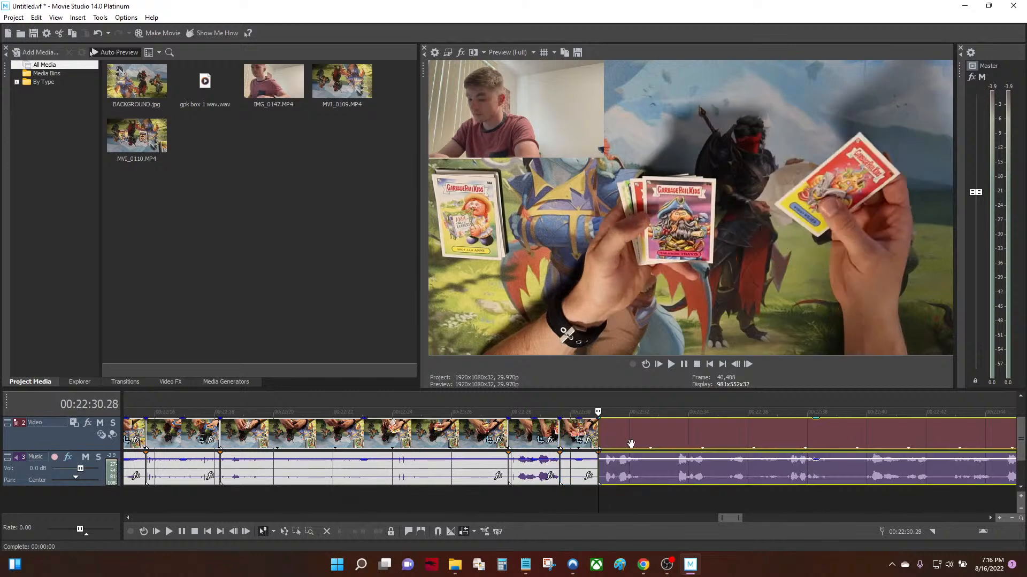
left_click(641, 444)
key("s")
left_click(684, 445)
key("s")
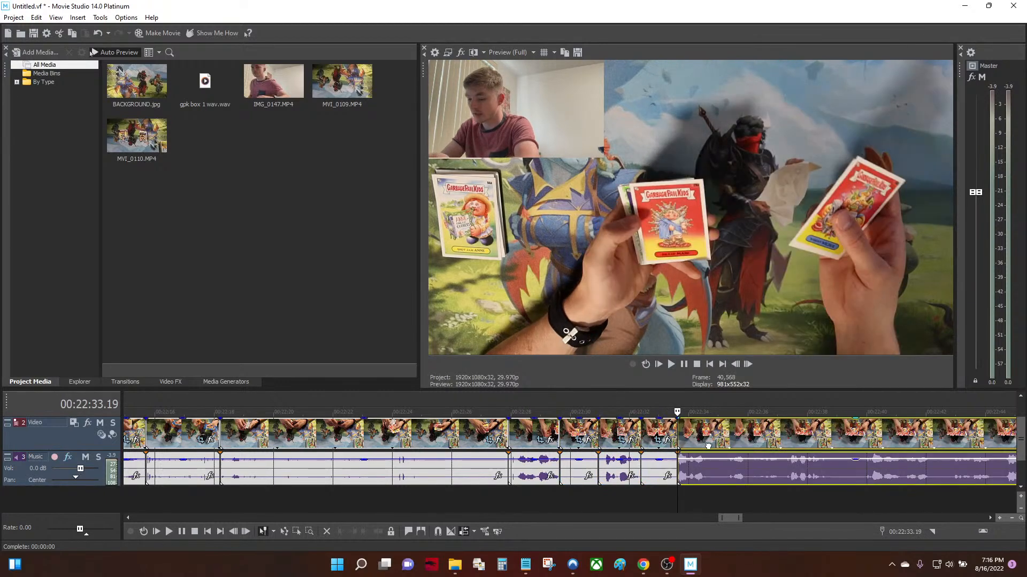
left_click(709, 443)
key("s")
left_click(725, 442)
key("s")
left_click(715, 440)
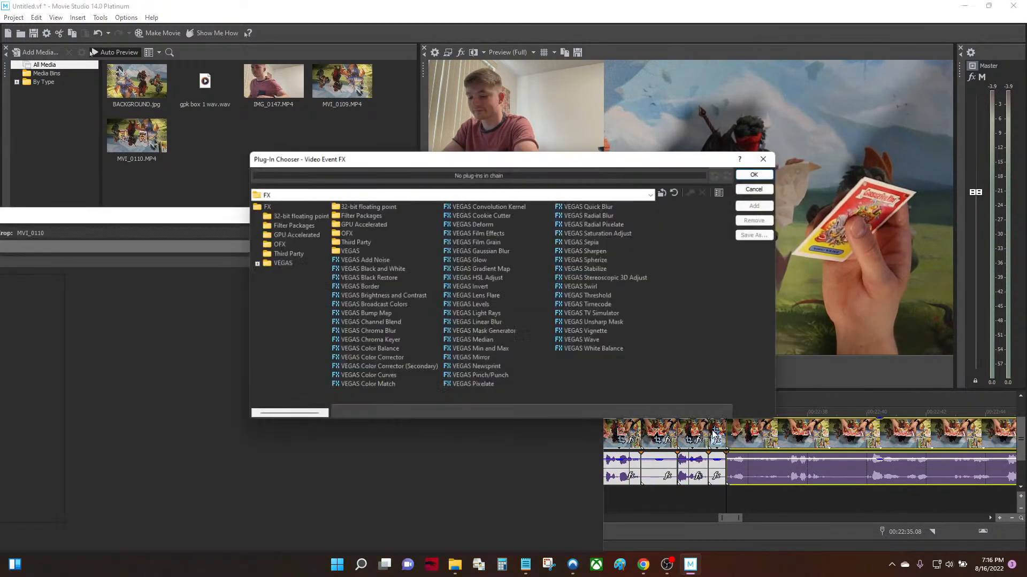
left_click(769, 157)
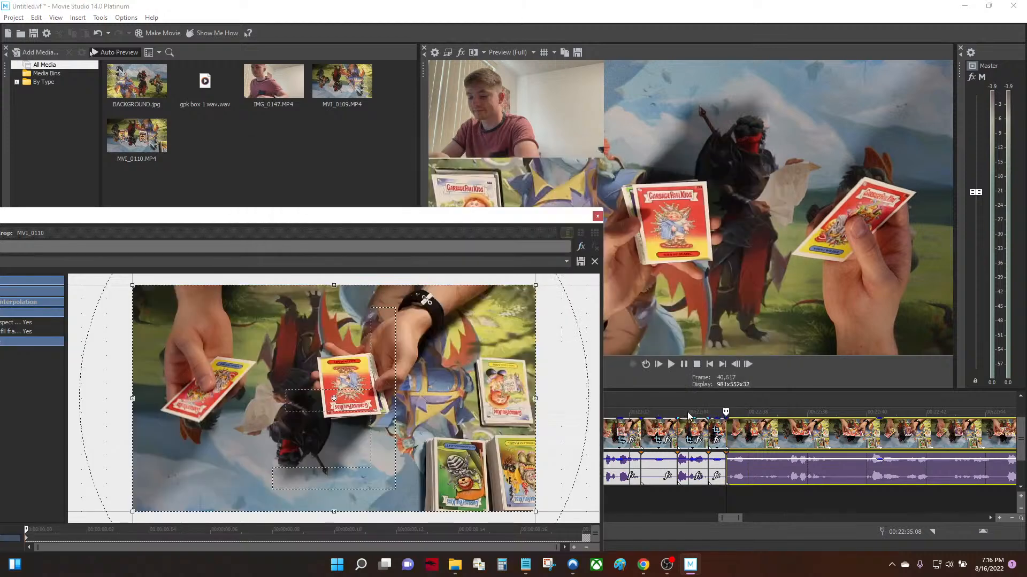
left_click(597, 216)
Delete the three quiet segments between the spoken parts and close the gaps left in the footage
left_click(716, 425)
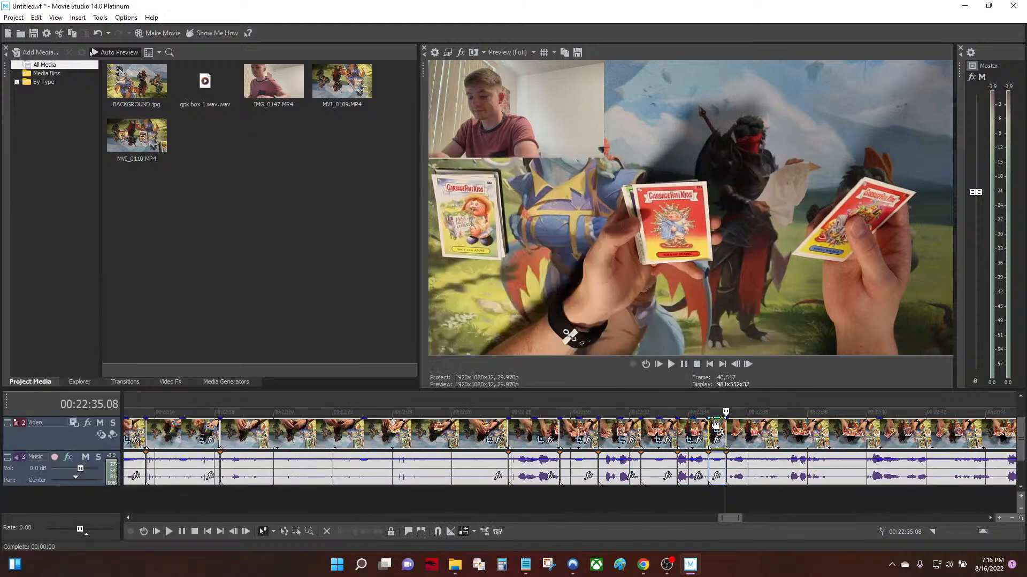
left_click(669, 427, "ctrl")
left_click(581, 426, "ctrl")
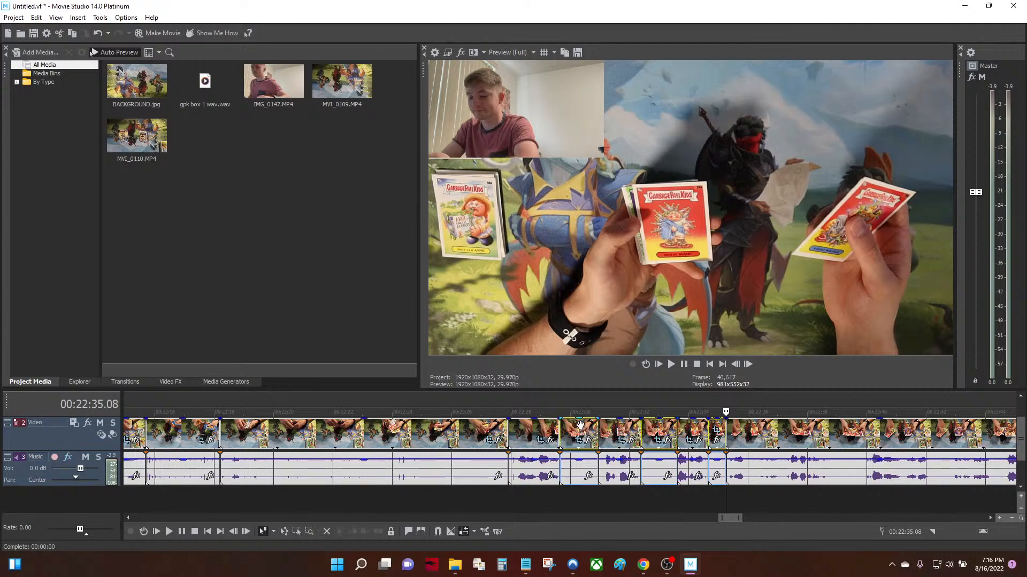
key("Delete")
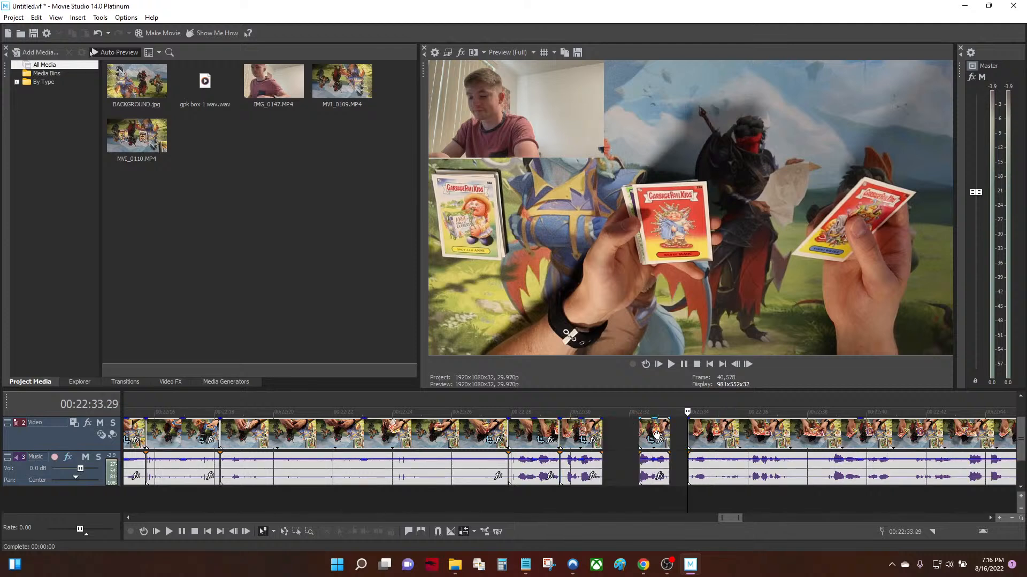
mouse_move(657, 434)
left_mouse_down()
mouse_move(621, 434)
mouse_move(658, 434)
left_mouse_up()
Play the tightened section from 00:22:29.15 to review the cuts
left_click(556, 413)
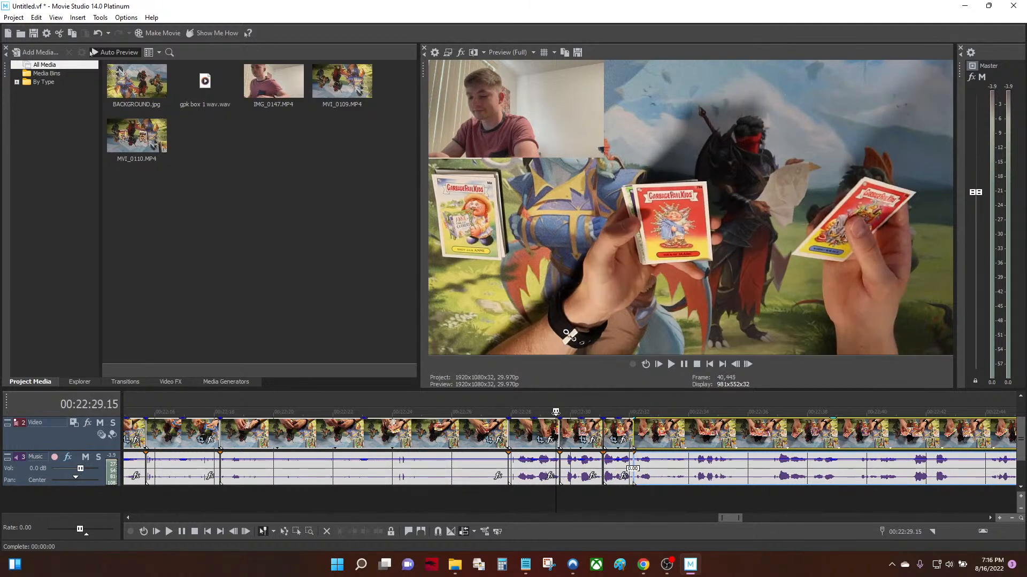
key("space")
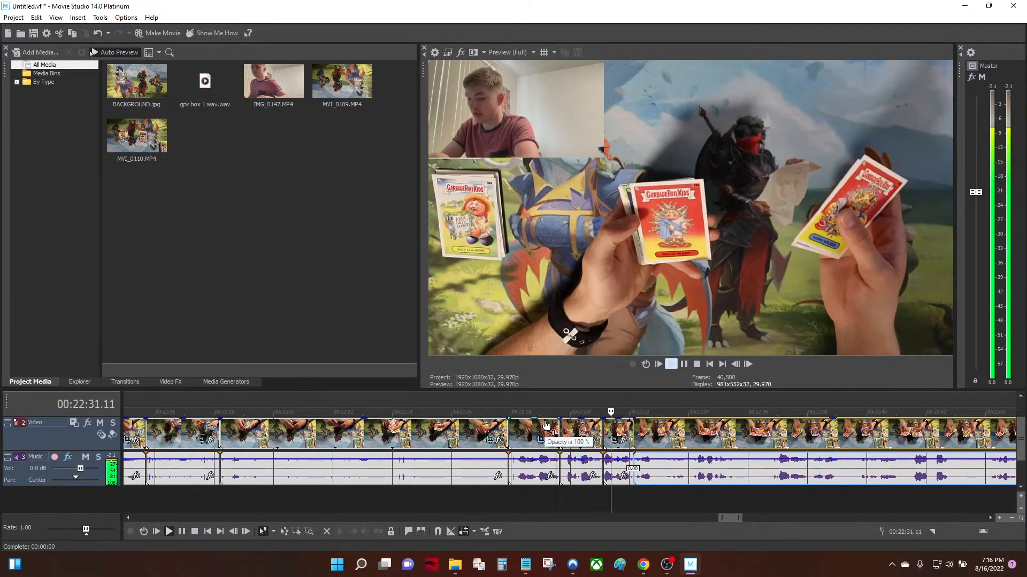
key("space")
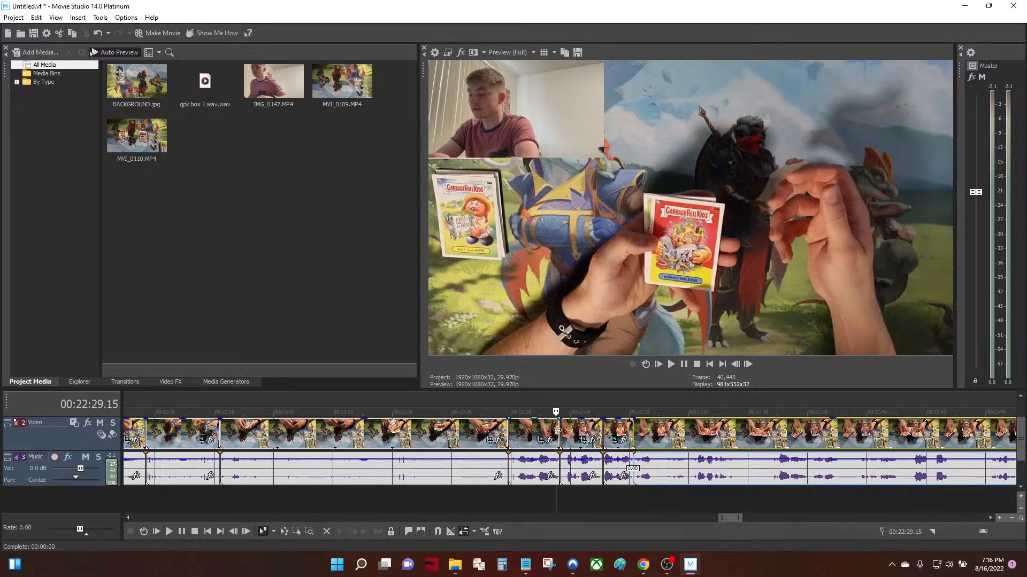
Undo the segment deletions and the splits made in the uncut footage
key("ctrl+z")
key("ctrl+z")
key("ctrl+z")
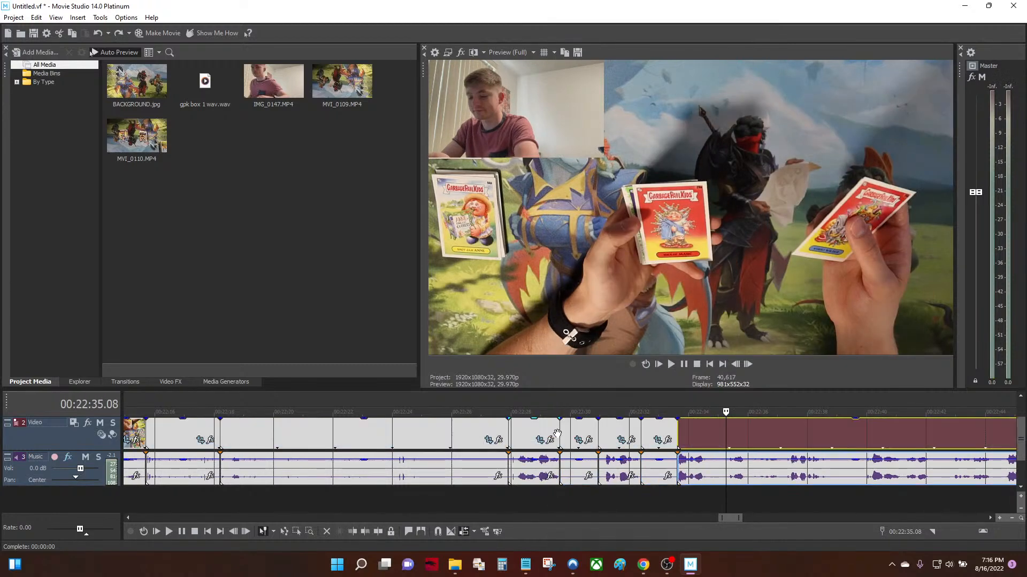
key("ctrl+z")
key("ctrl+z")
key("ctrl+z")
key("ctrl+z")
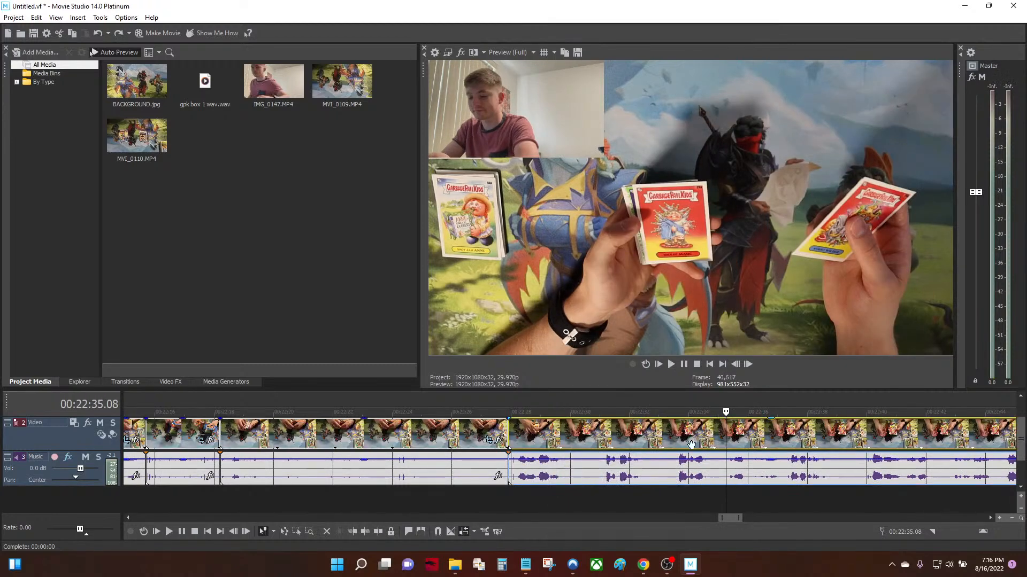
Scrub through the restored uncut footage between about 00:22:19 and 00:22:28 to review the quiet opening stretch
left_click(539, 444)
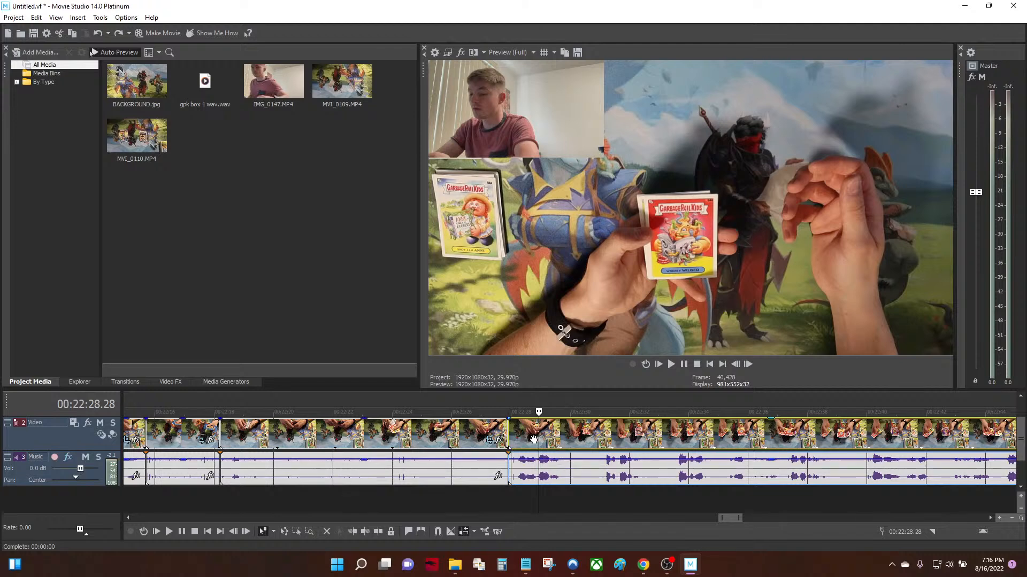
left_click_drag(538, 412, 270, 410)
left_click(439, 422)
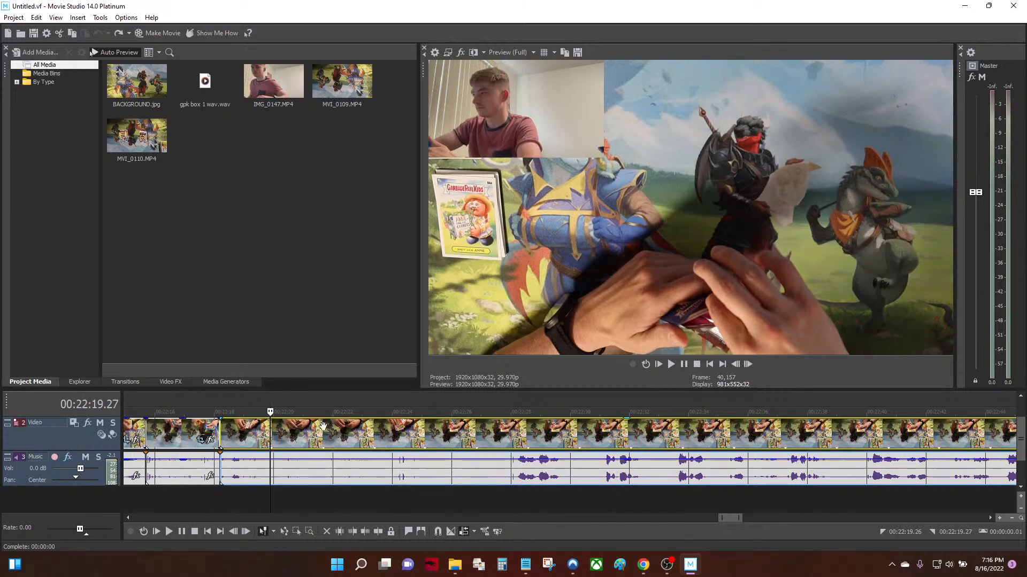
left_click(288, 412)
left_click(389, 427)
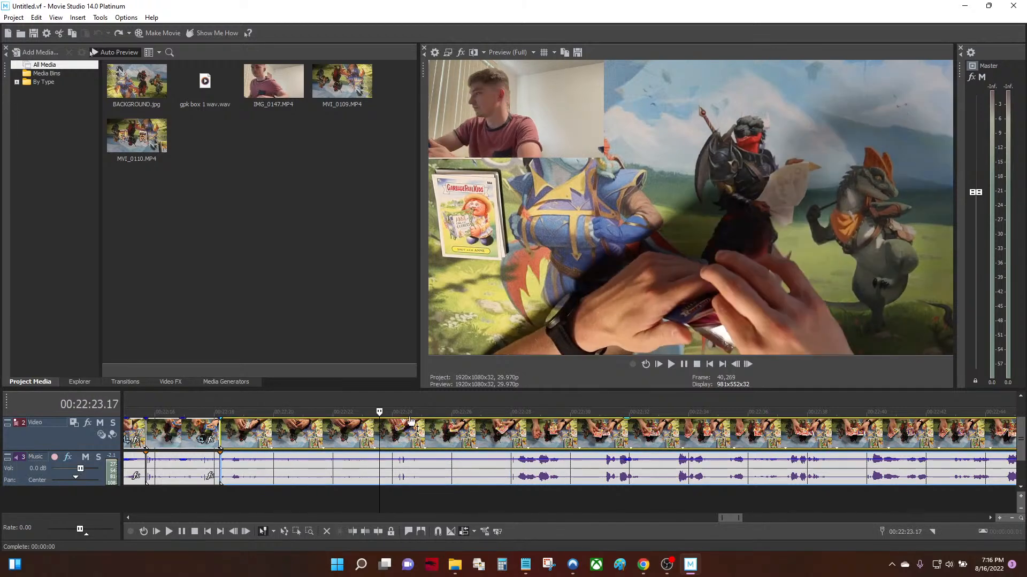
Scrub the uncut footage between about 00:22:38 and 00:22:55 to look over the stretch after the last cut
scroll(535, 446, "down", 3)
scroll(534, 446, "down", 3)
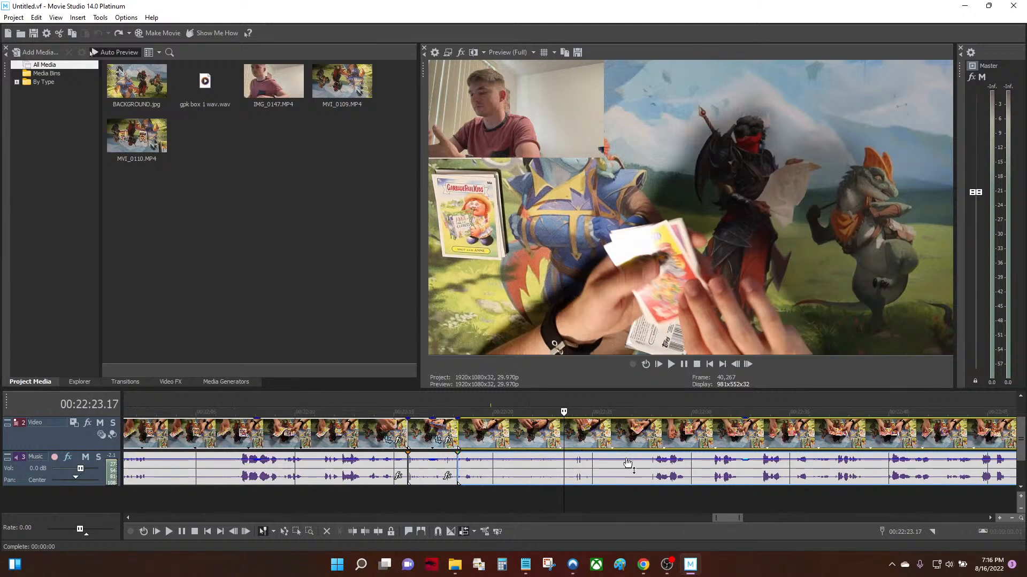
scroll(599, 452, "up", 3)
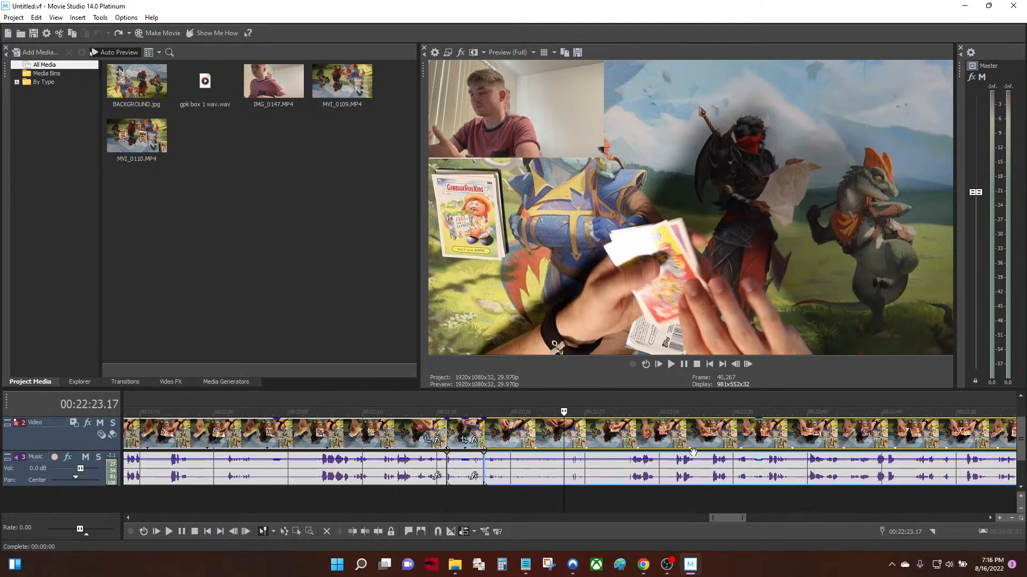
left_click(792, 444)
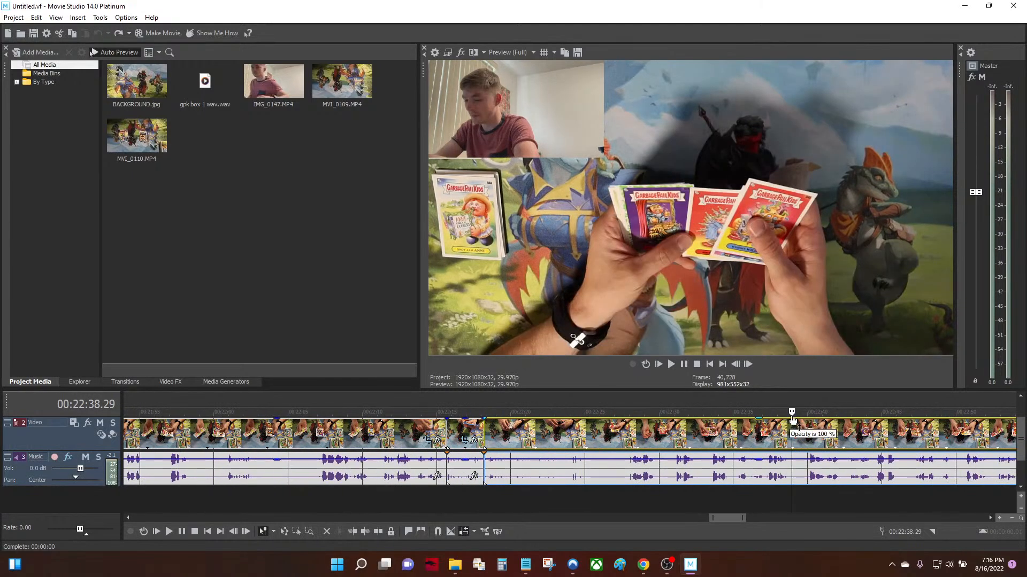
left_click(793, 421)
left_click_drag(791, 412, 891, 422)
scroll(699, 465, "down", 3)
scroll(699, 464, "up", 3)
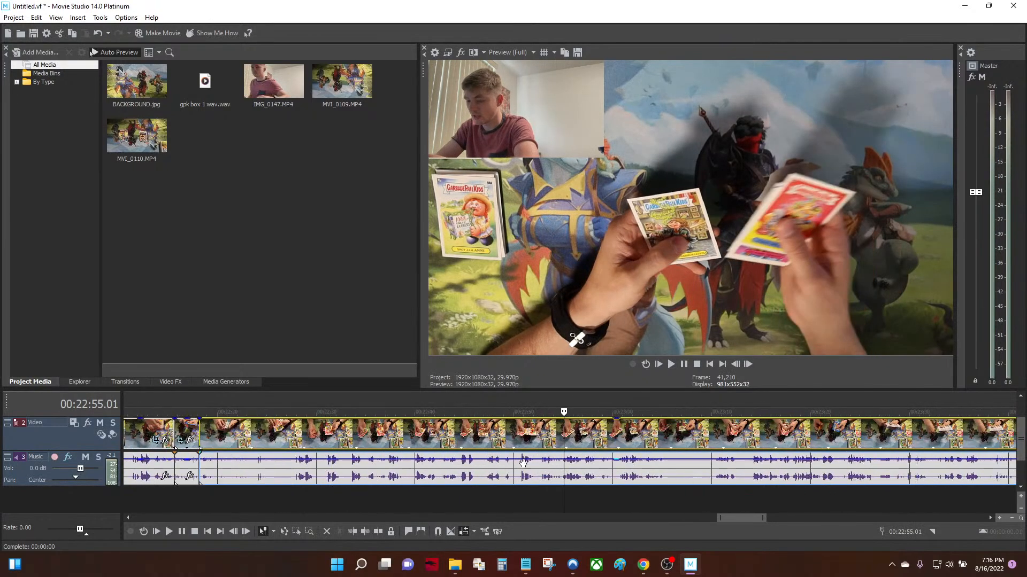
Play the uncut footage from about 00:23:00 and split it at 00:23:05.14, where the dead air starts
left_click(613, 436)
key("space")
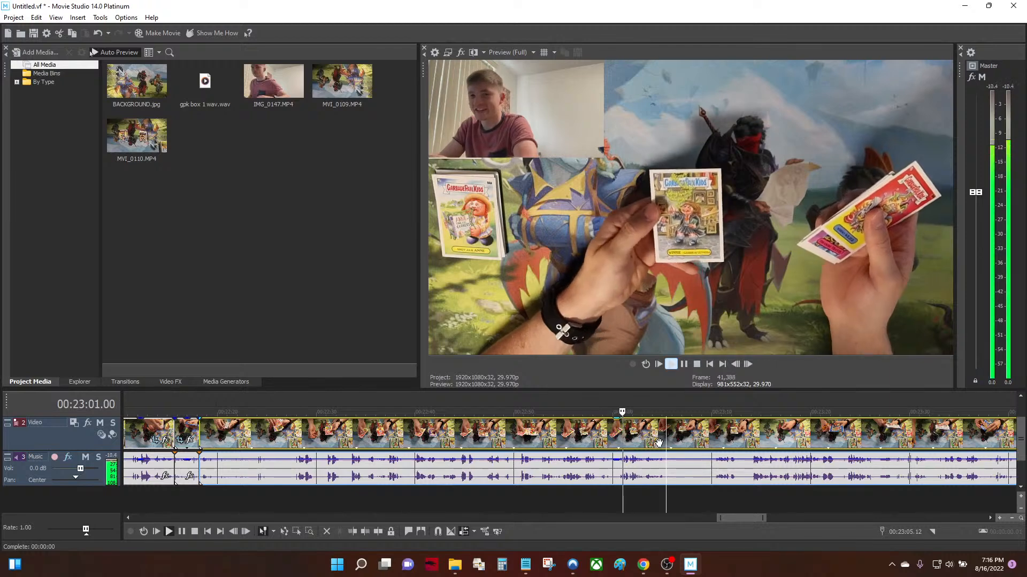
key("space")
key("space")
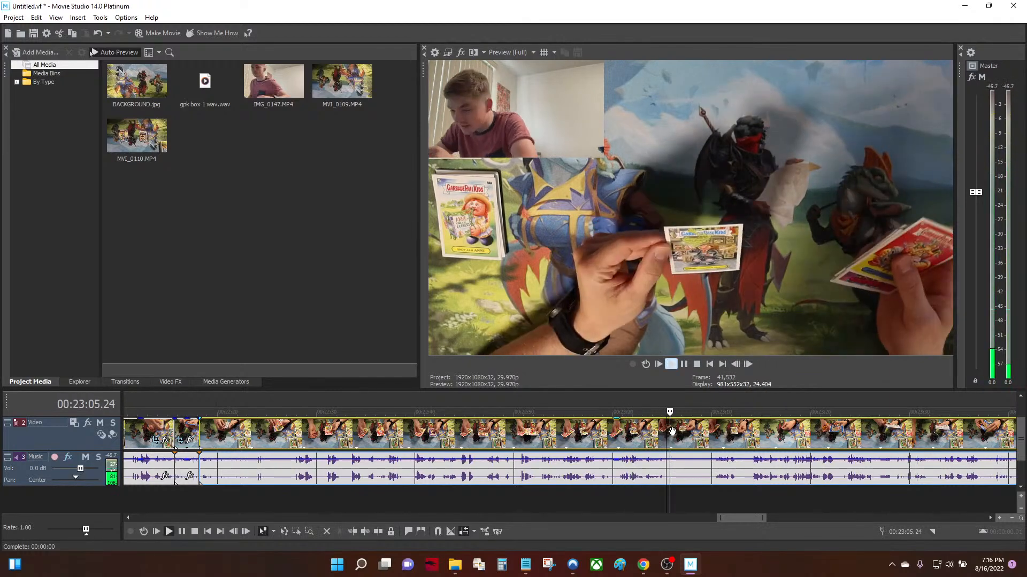
scroll(641, 449, "up", 2)
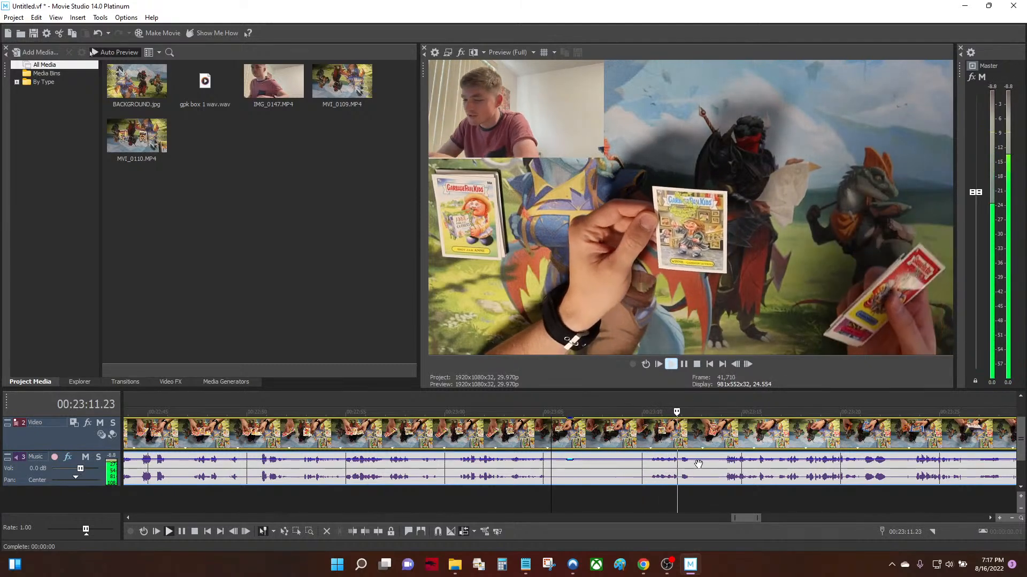
key("space")
key("s")
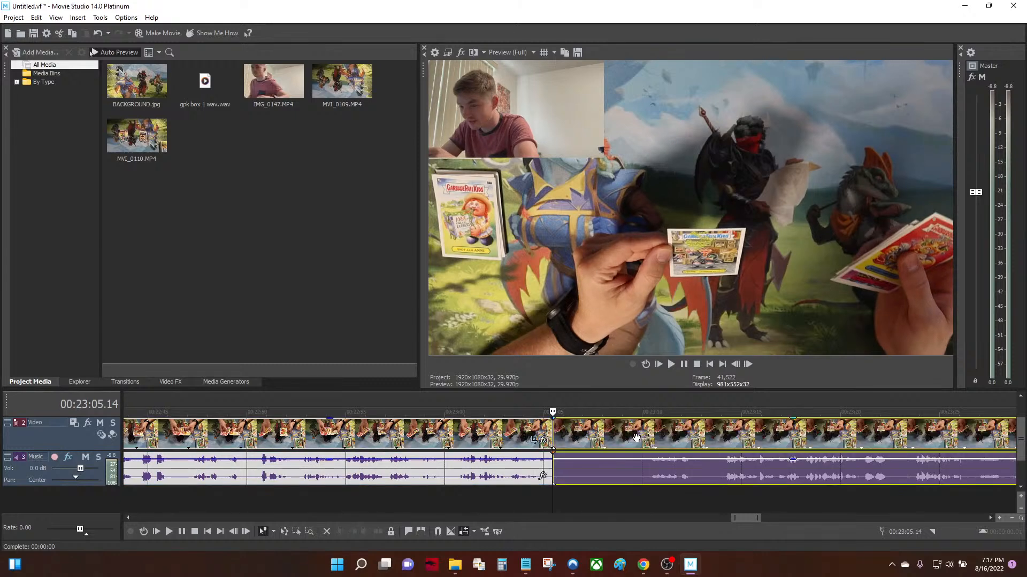
Split the footage again at about 00:23:10 and delete the quiet segment between the two splits, closing the gap
left_click(640, 435)
left_click(647, 434)
key("s")
left_click(620, 431)
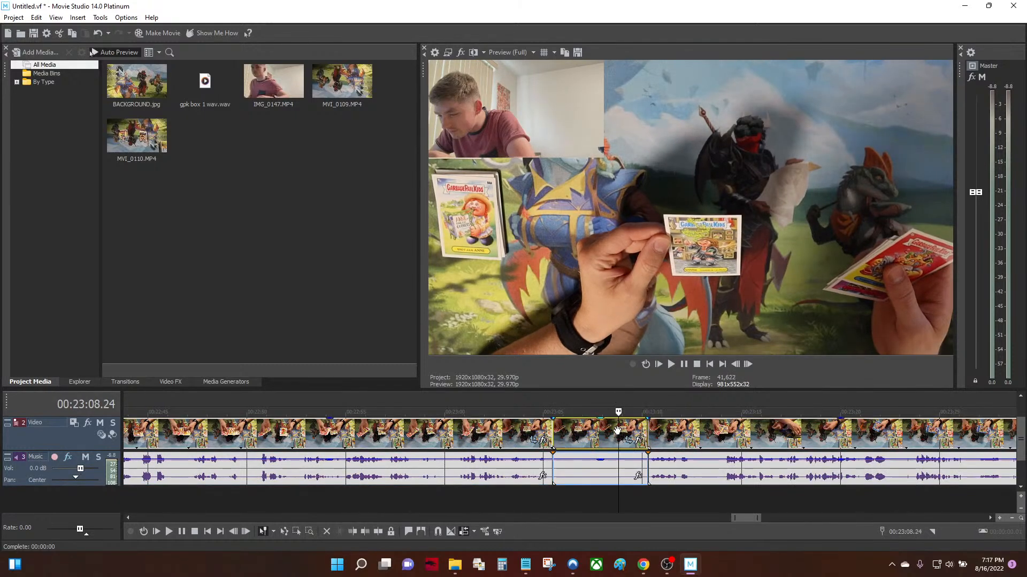
key("Delete")
Play the footage from 00:23:04.00 across the new cut to review it
left_click(531, 432)
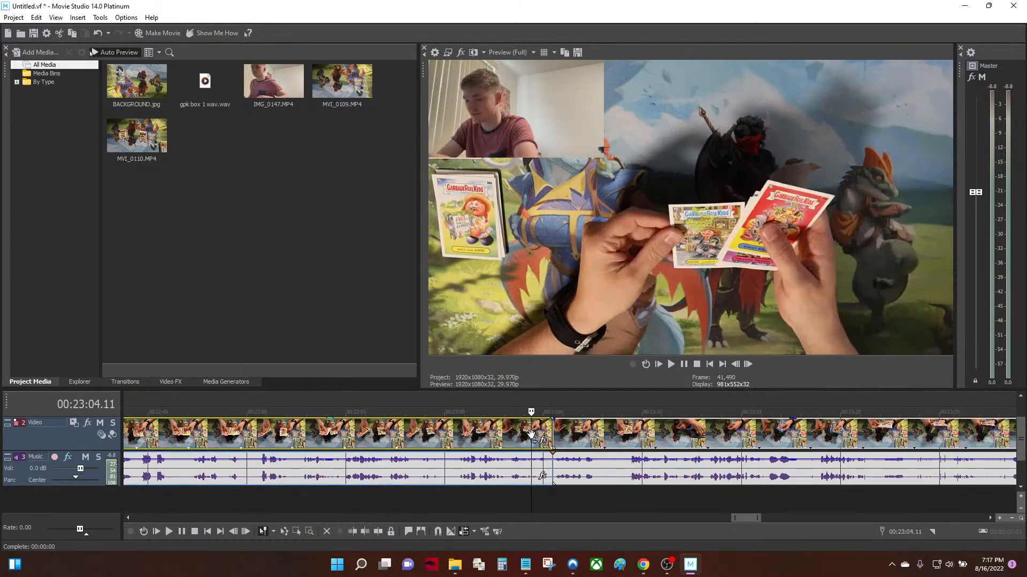
left_click(524, 436)
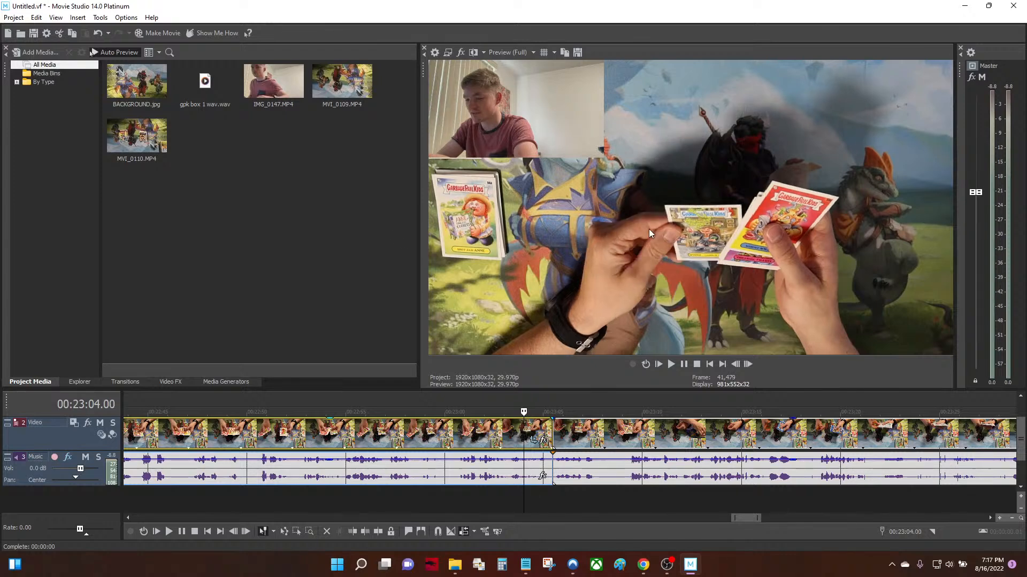
key("space")
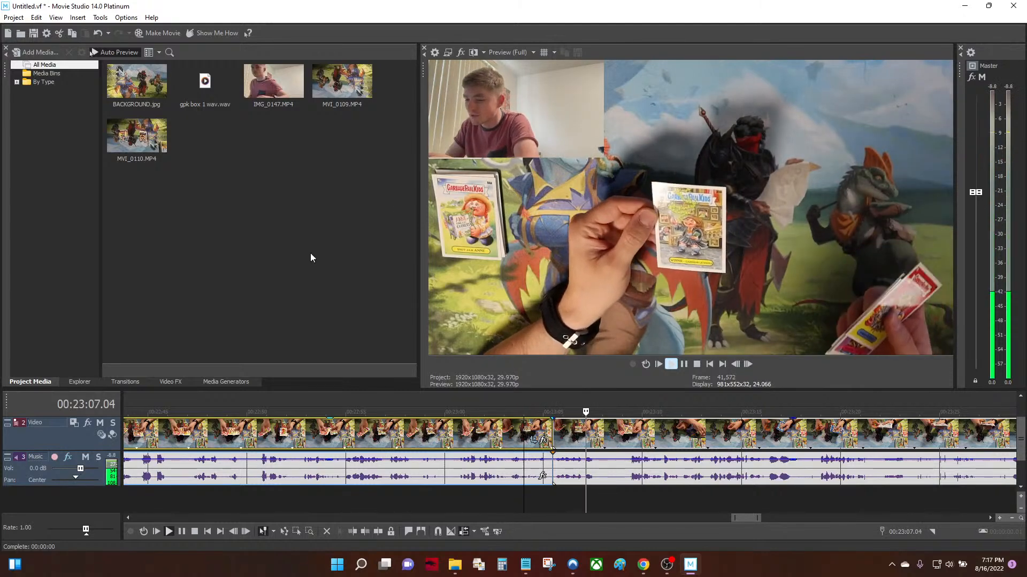
key("space")
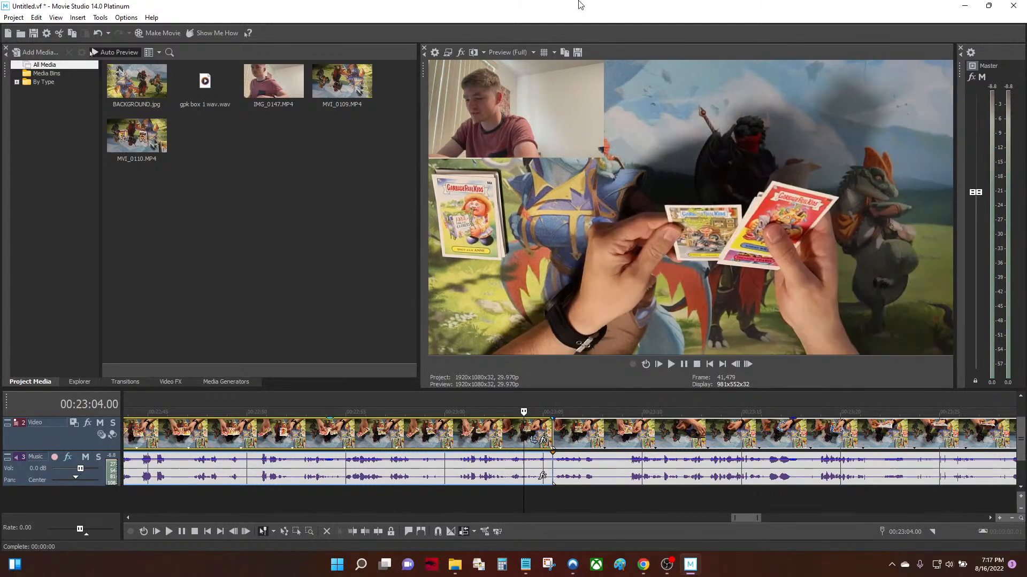
Lower the video preview quality, first to Preview (Half) and finally to Draft (Half)
left_click(512, 47)
mouse_move(534, 78)
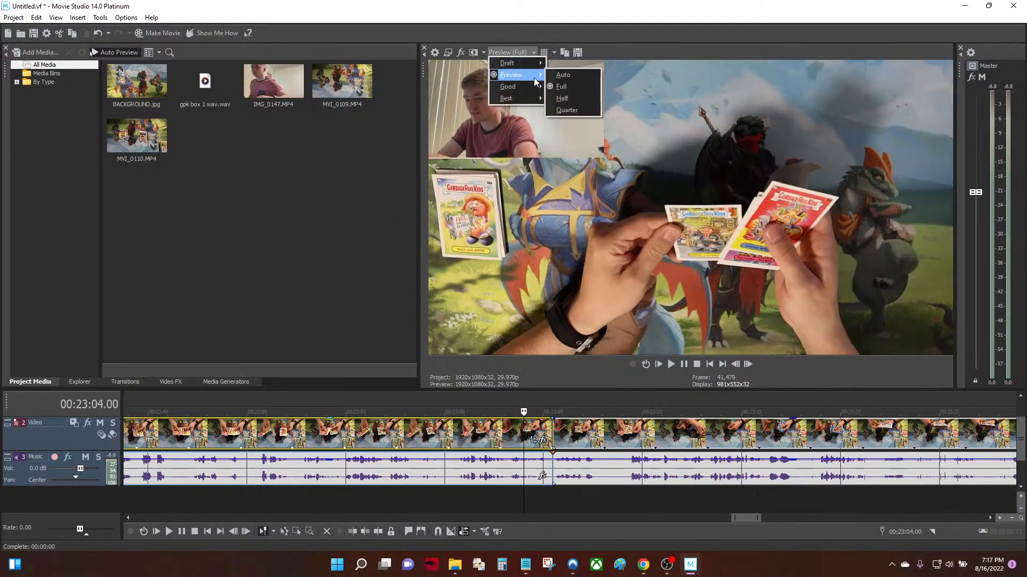
left_click(572, 96)
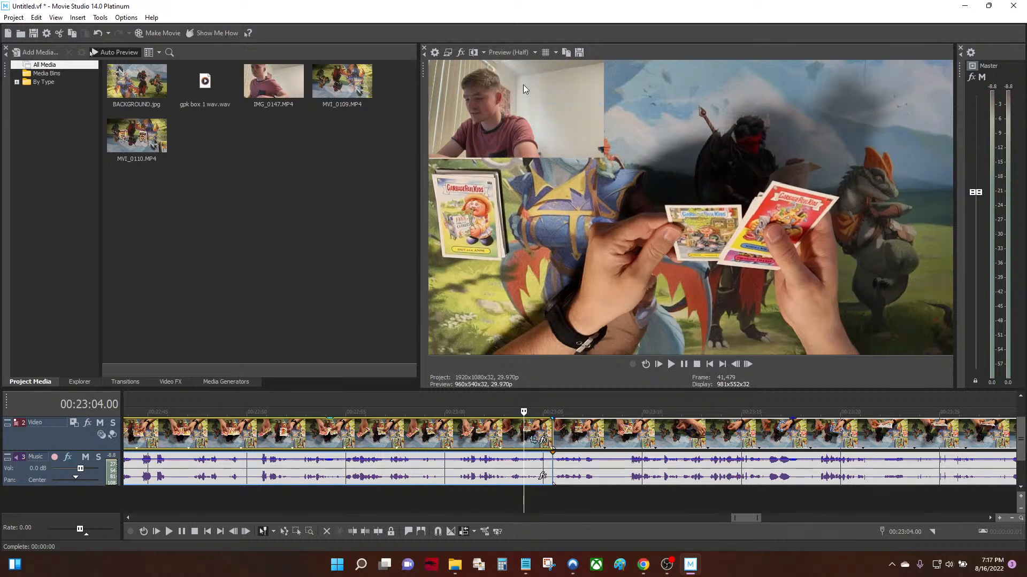
left_click(533, 52)
mouse_move(534, 64)
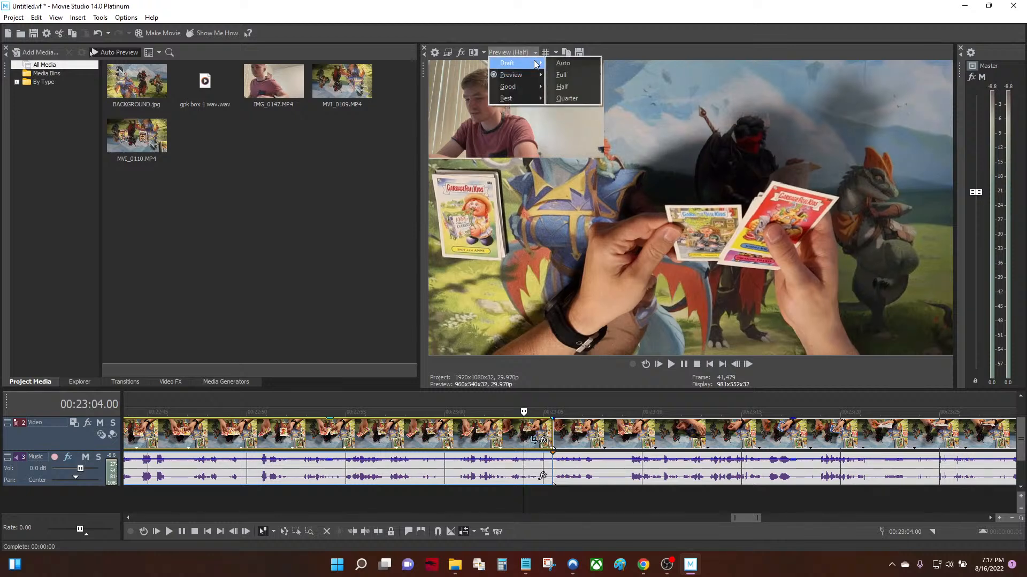
left_click(573, 88)
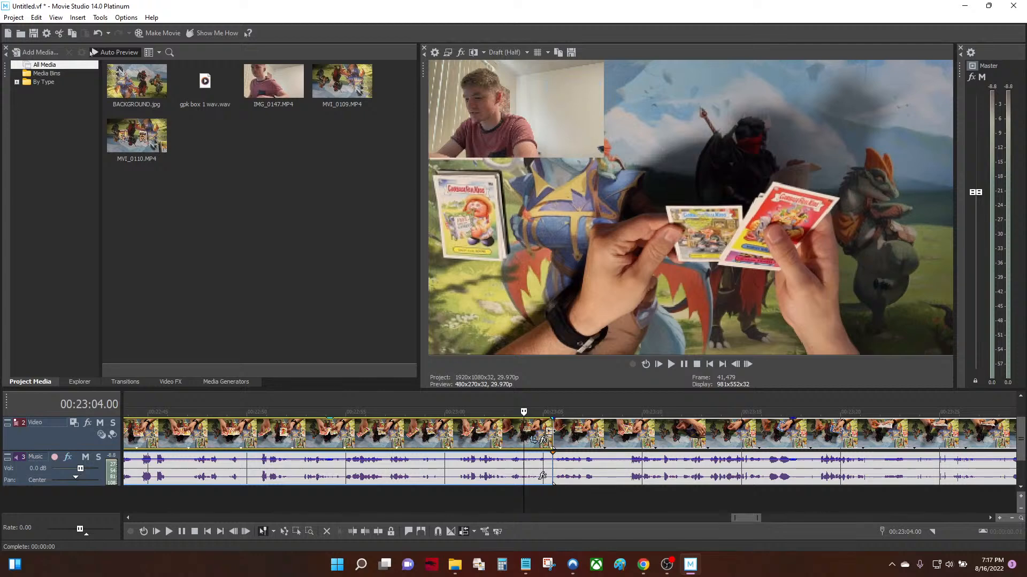
Undo the segment deletion and the two splits made after 00:23:05, and return the playhead to 00:22:38.26
key("ctrl+z")
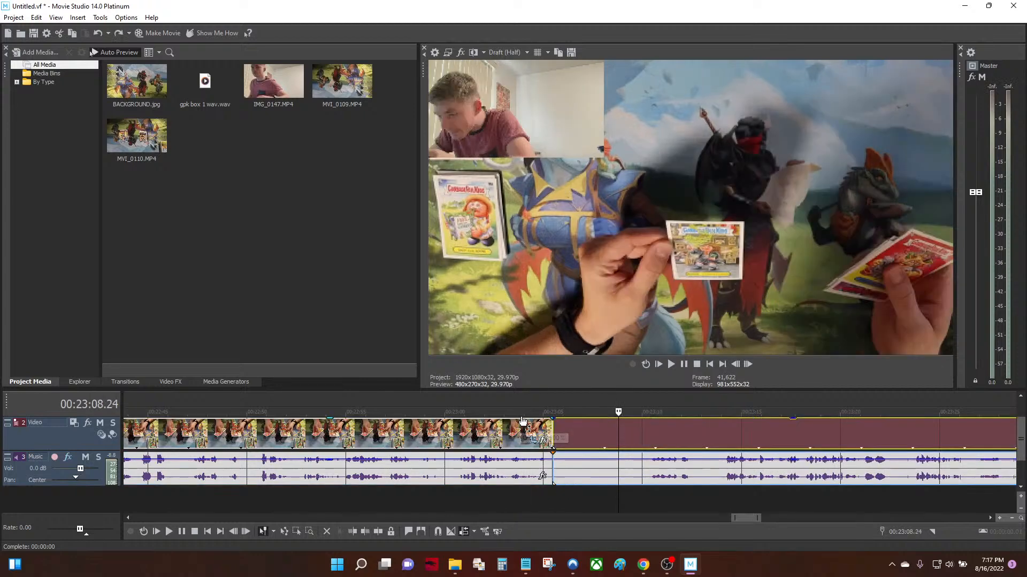
scroll(542, 436, "down", 5)
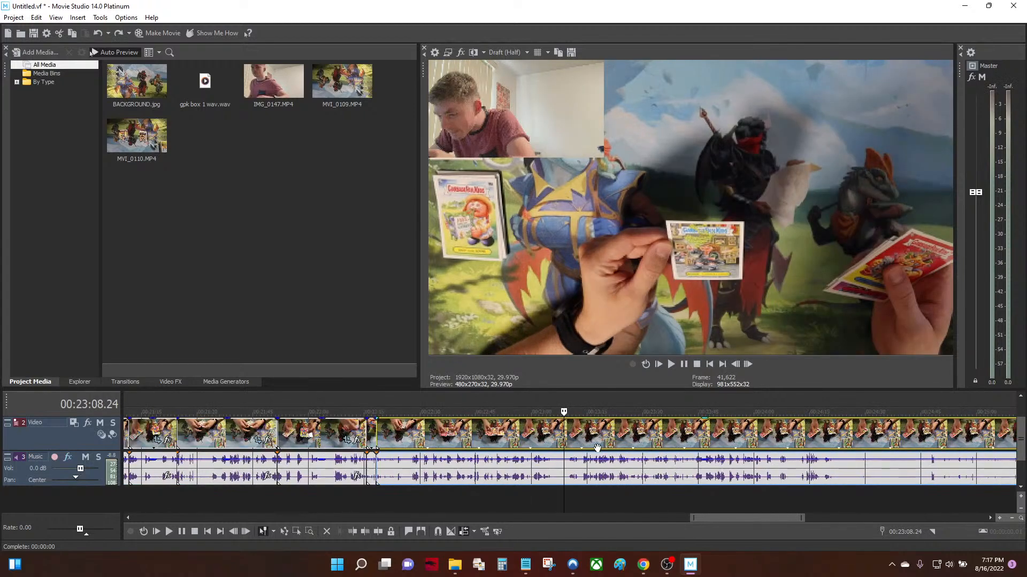
left_click(452, 436)
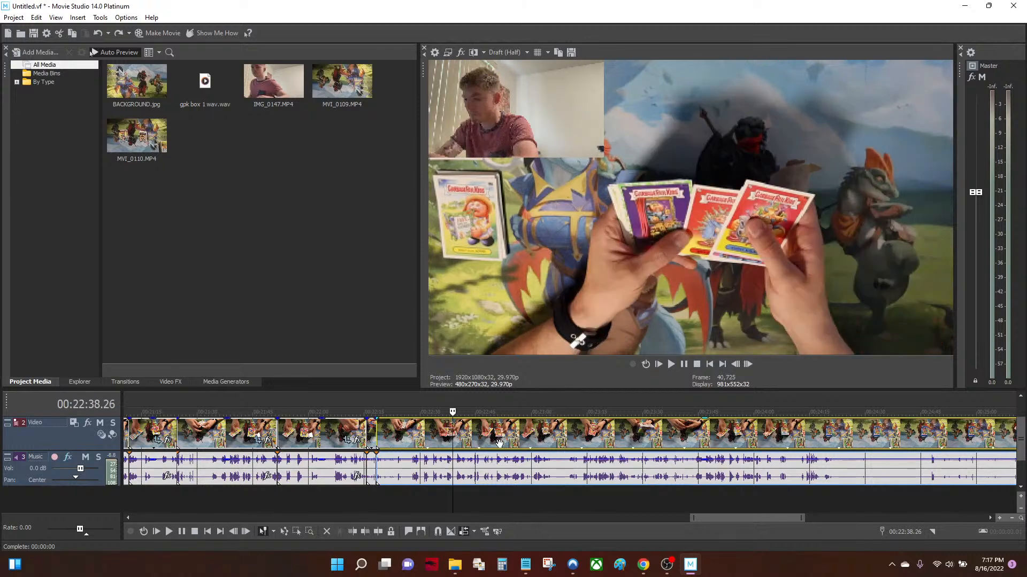
scroll(499, 443, "up", 3)
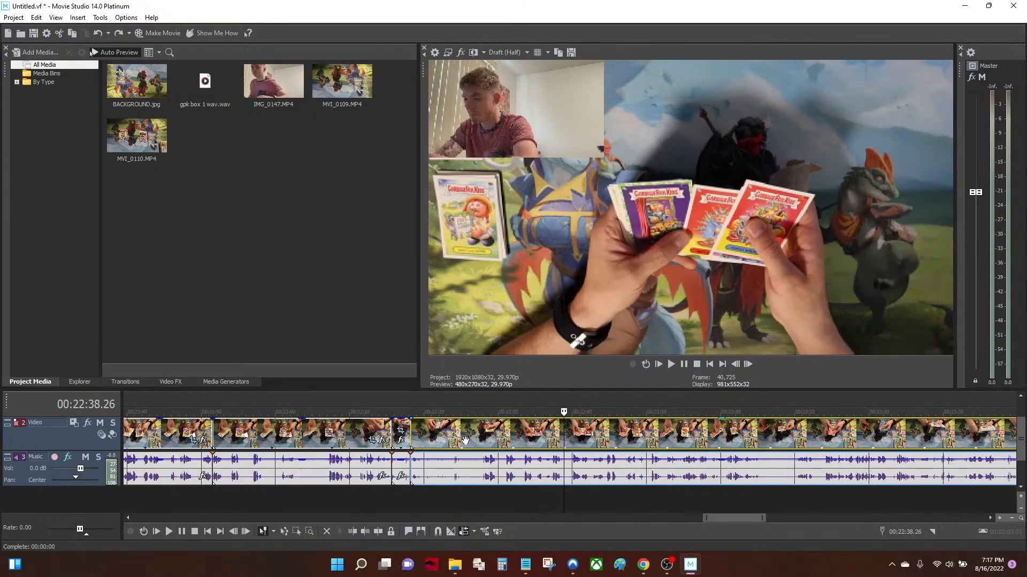
scroll(465, 440, "down", 4)
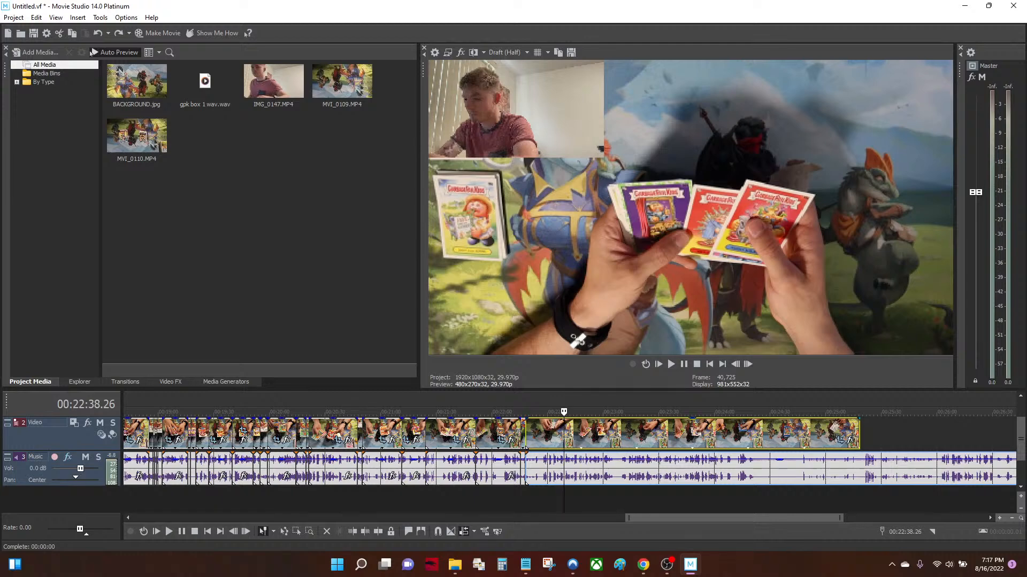
Switch to OBS Studio to check the running stream, and return to Movie Studio
left_click(666, 565)
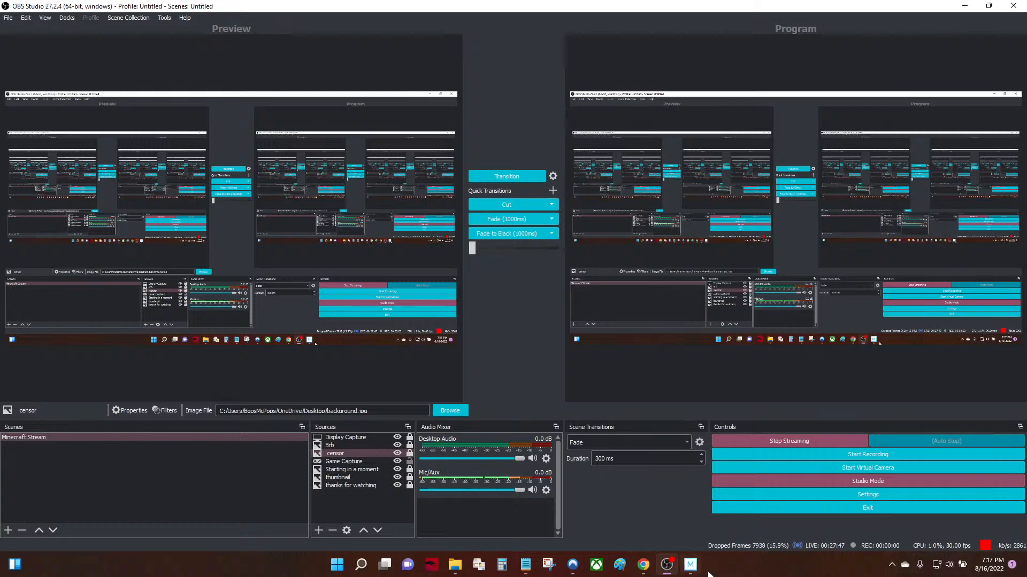
left_click(684, 570)
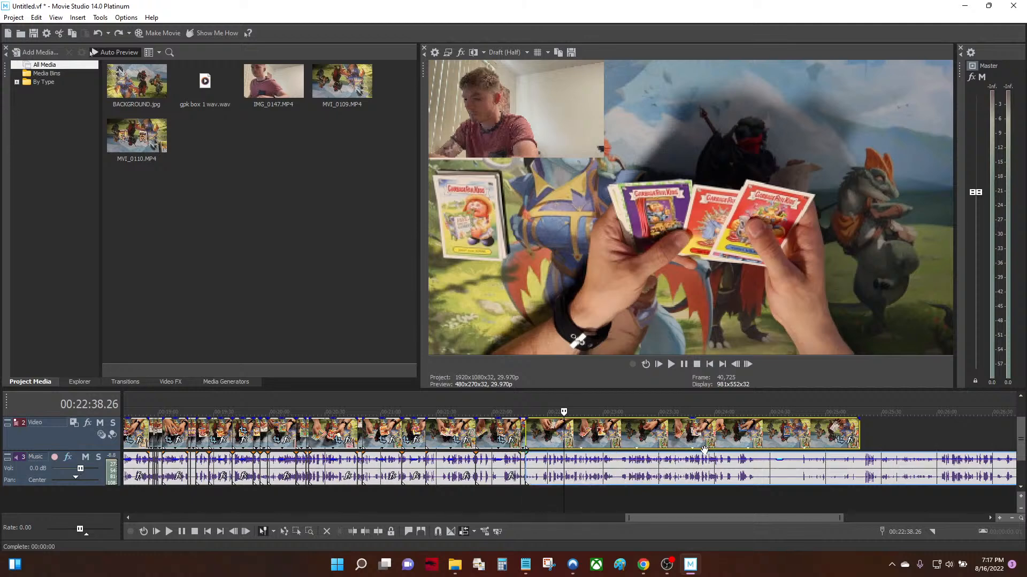
Play the uncut footage from 00:24:18.28 to review the stretch with the unopened card pack
scroll(722, 463, "down", 5)
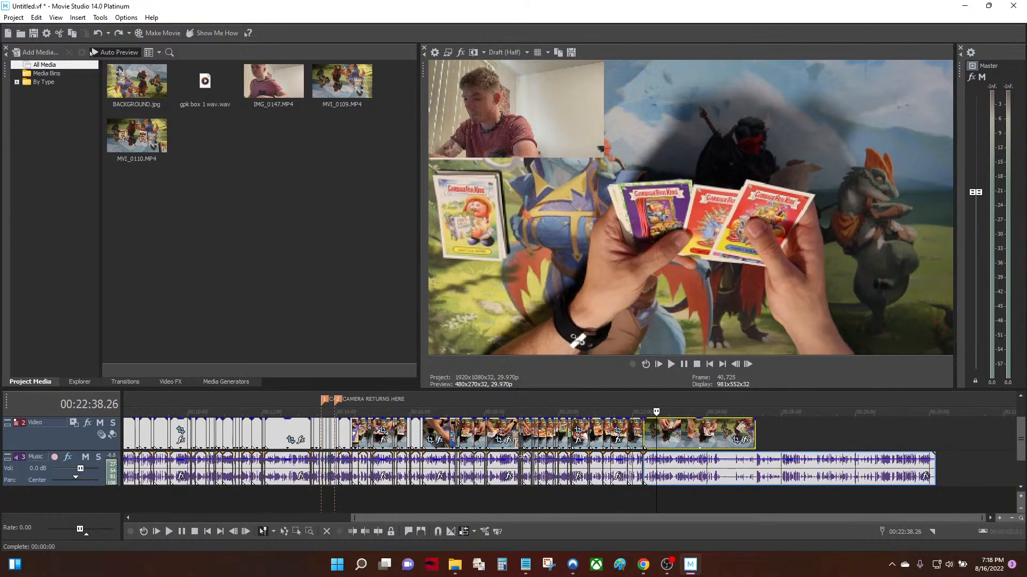
left_click(716, 444)
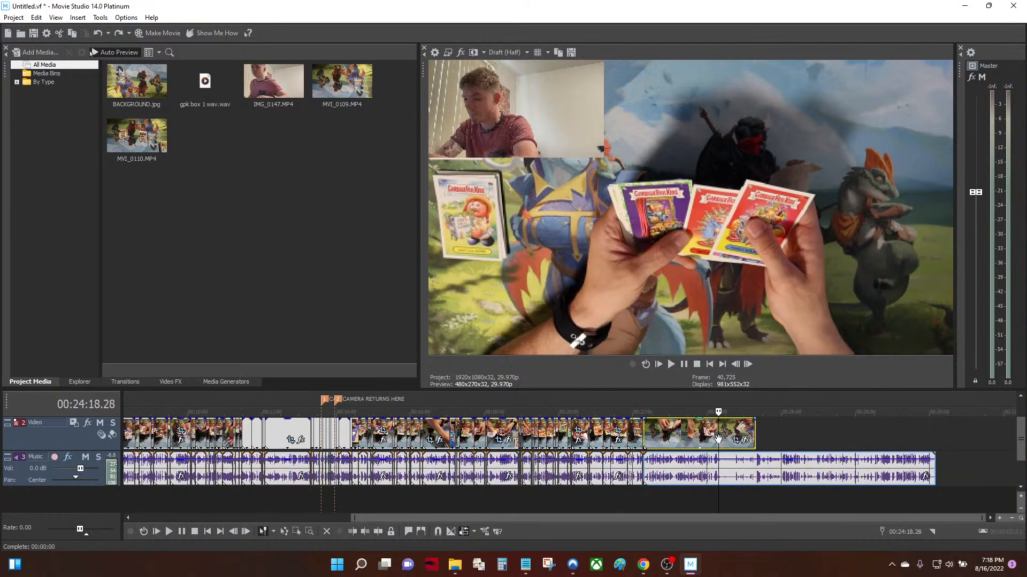
key("space")
scroll(717, 445, "up", 4)
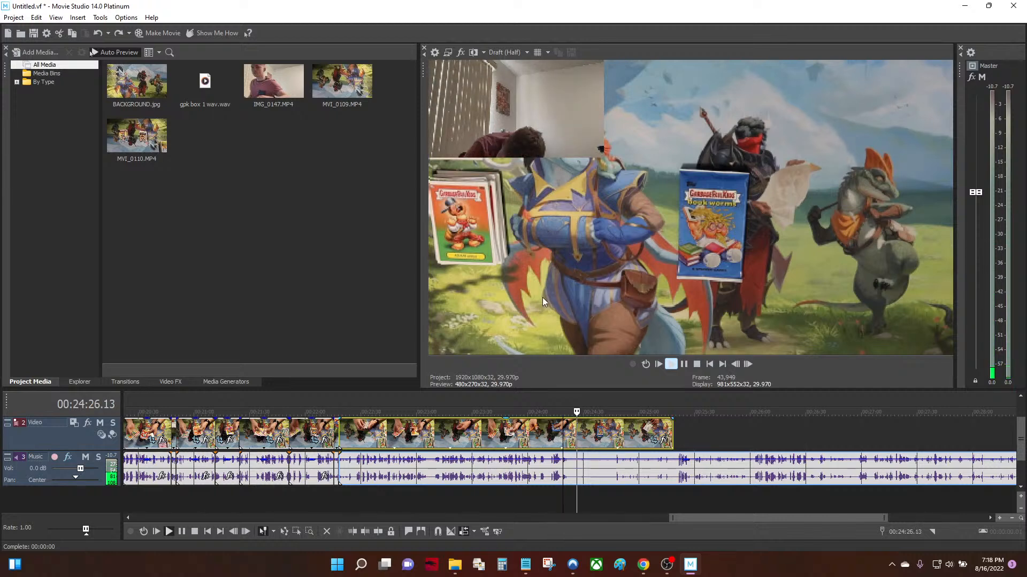
key("space")
scroll(595, 435, "down", 3)
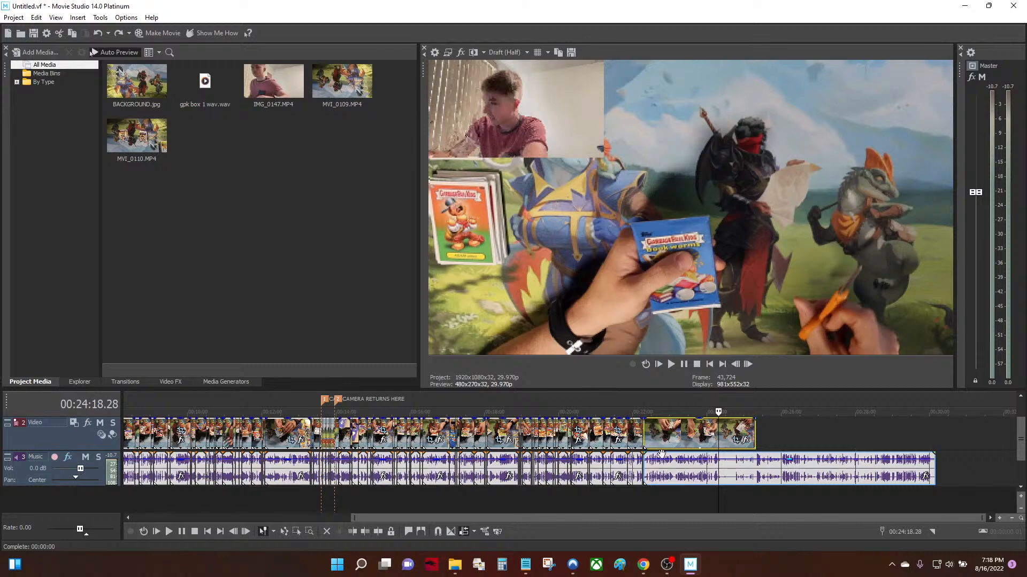
scroll(664, 451, "up", 2)
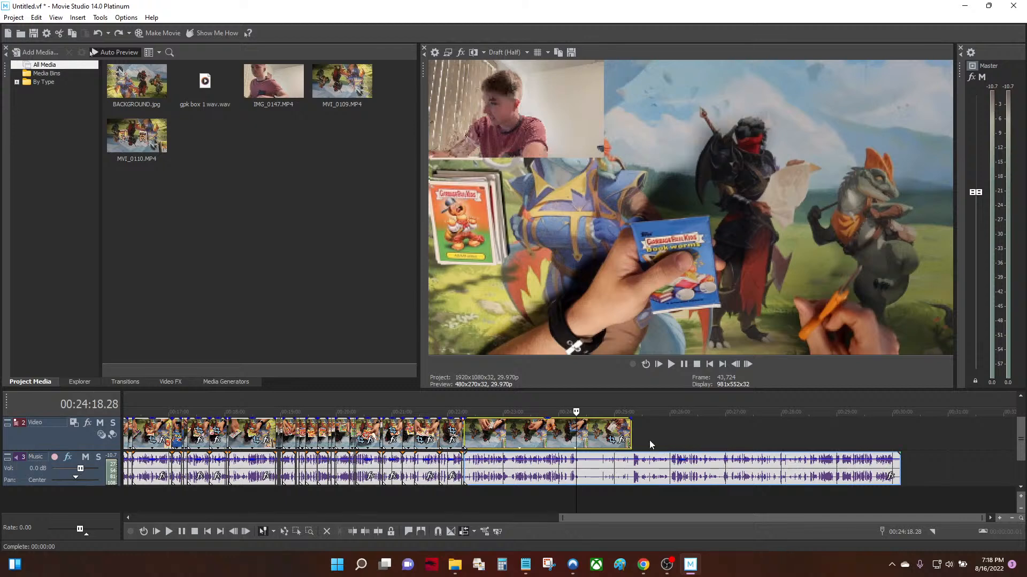
Bring up the Notepad notes, highlight the "Rough edit" section, and minimize the notes again
left_click(525, 565)
left_click(573, 297)
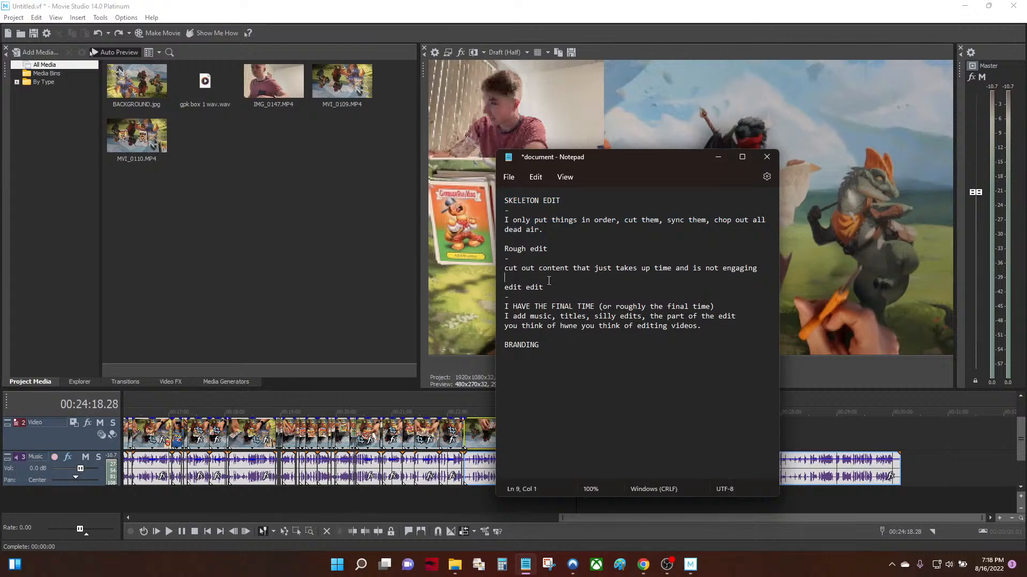
left_click_drag(549, 280, 506, 249)
left_click(718, 157)
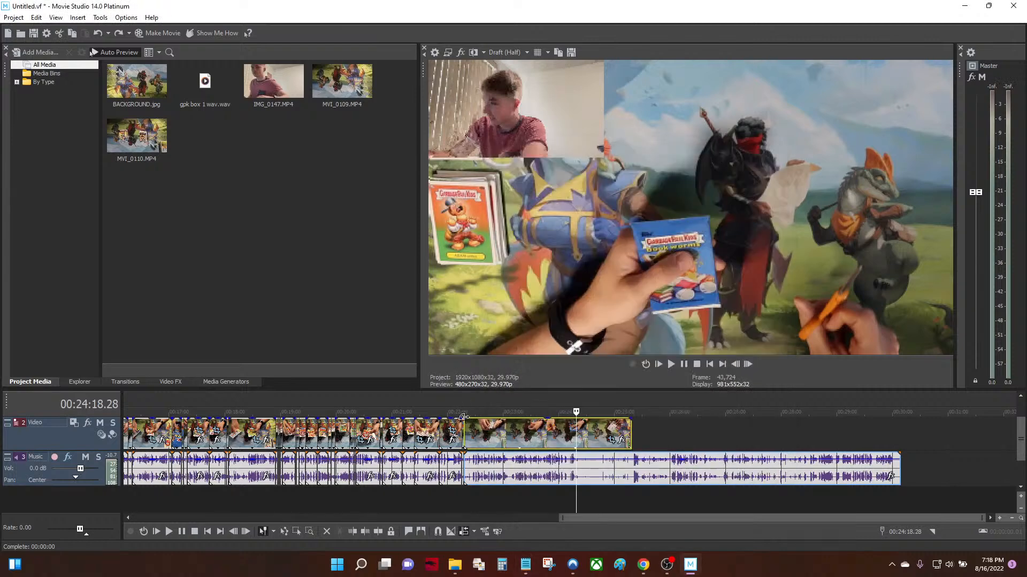
Place the playhead at 00:22:13.01 and look over the cuts on the Text, Video and Music tracks back to the project's start
left_click(476, 431)
scroll(476, 431, "up", 3)
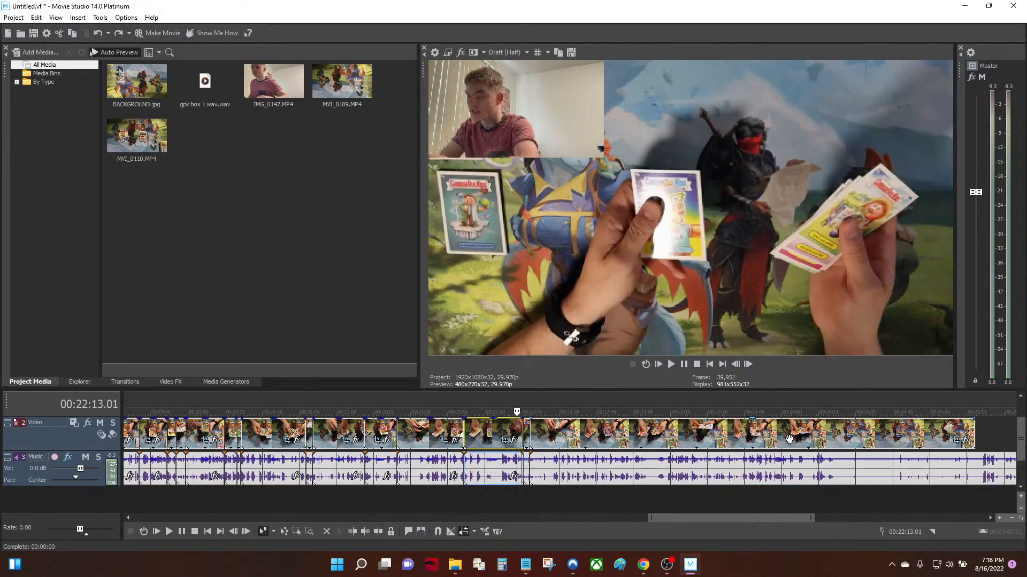
left_click_drag(1022, 435, 1021, 402)
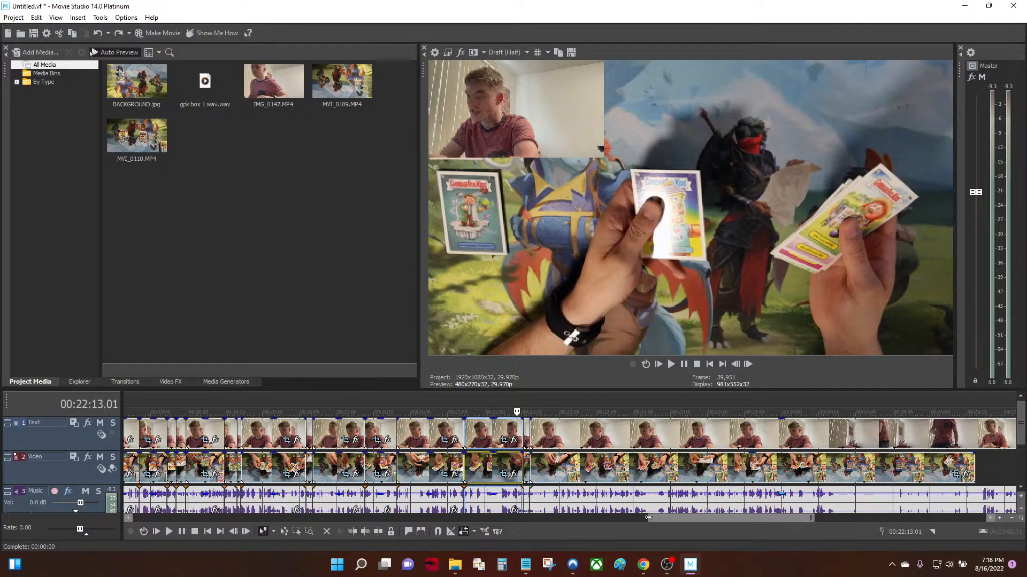
left_click_drag(648, 517, 452, 508)
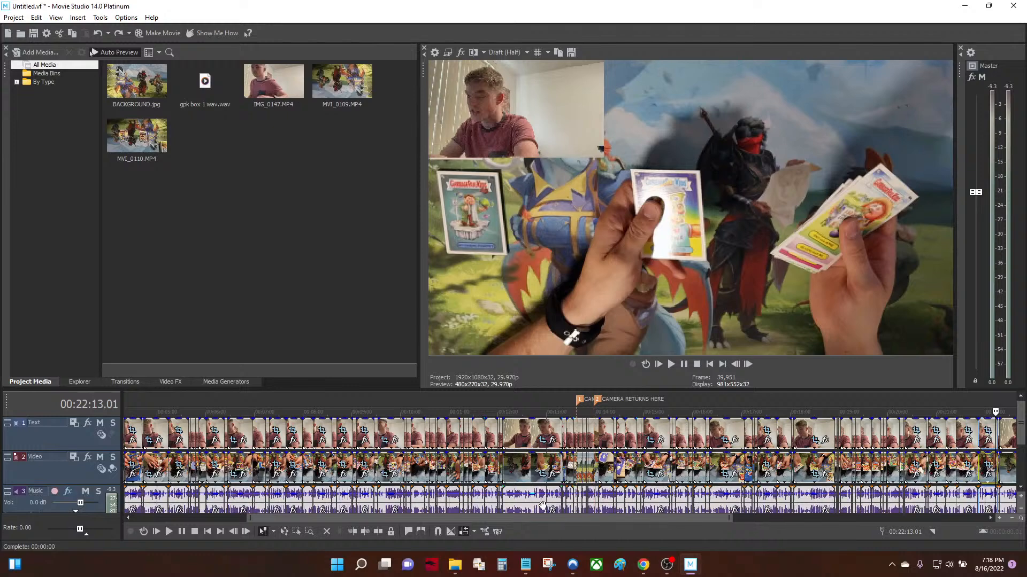
left_click_drag(503, 518, 392, 518)
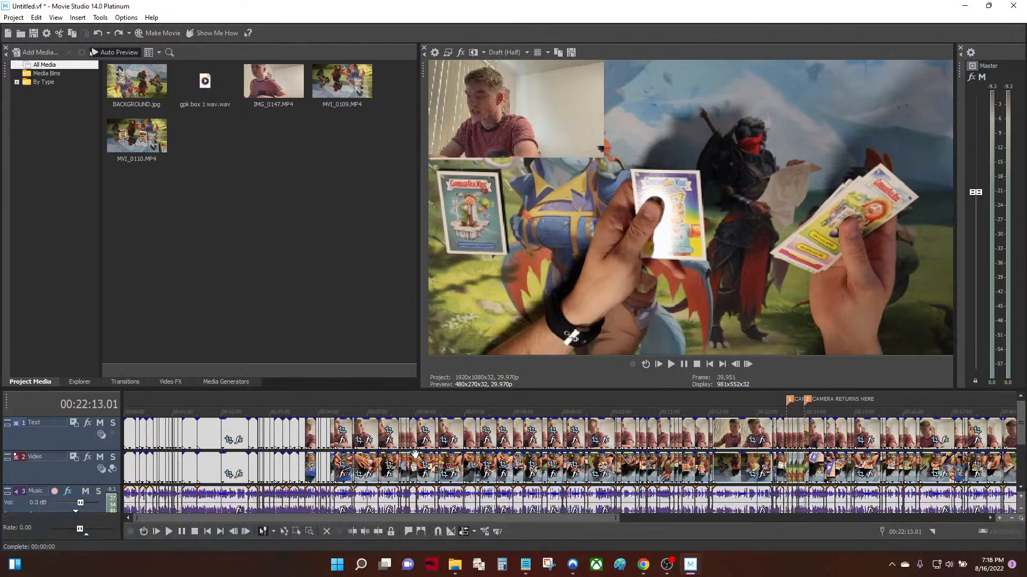
Play the cut footage from about 00:05:33 to 00:05:50 to review how the card shots follow each other
left_click(393, 429)
key("space")
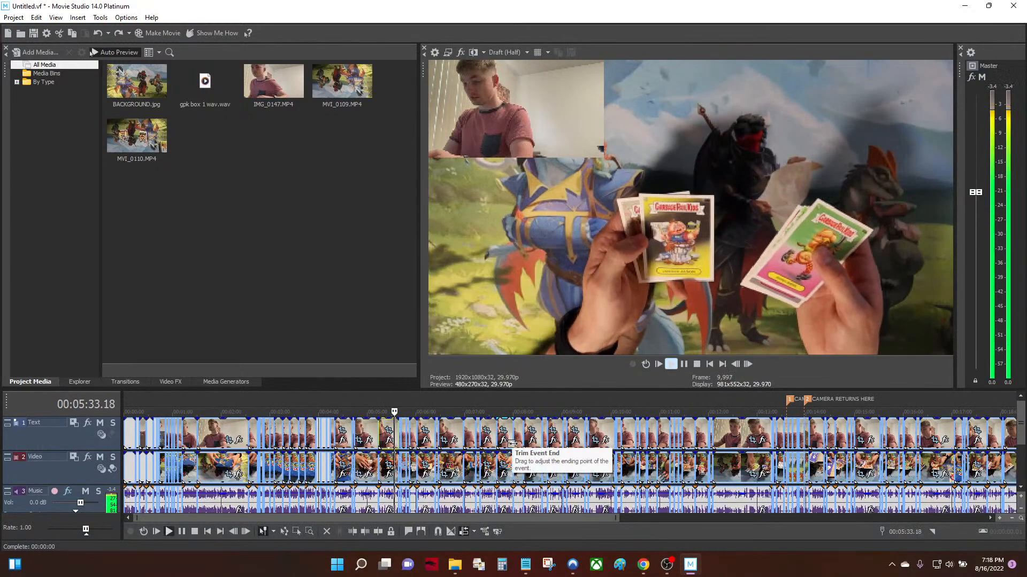
scroll(511, 443, "up", 3)
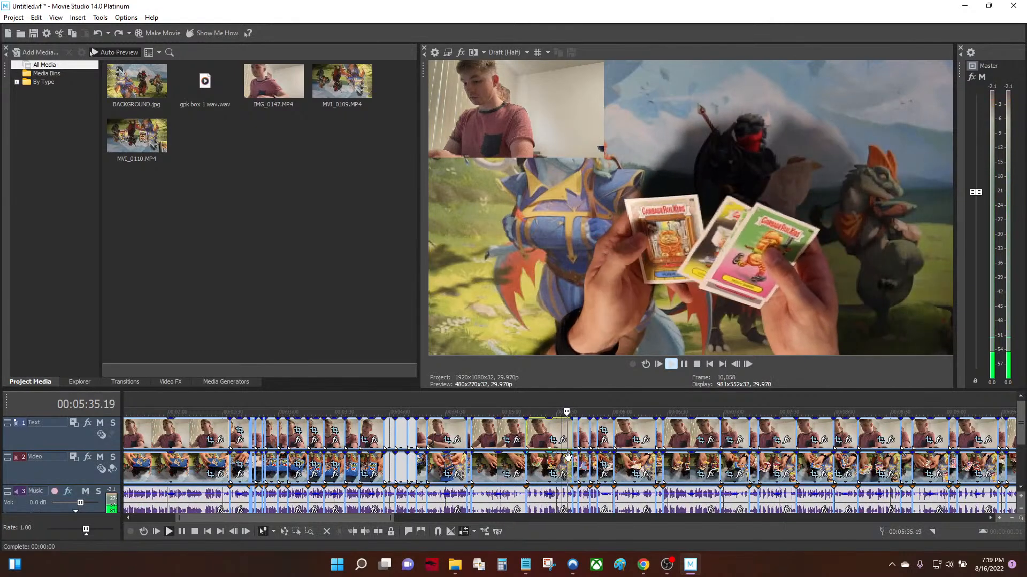
scroll(567, 457, "up", 2)
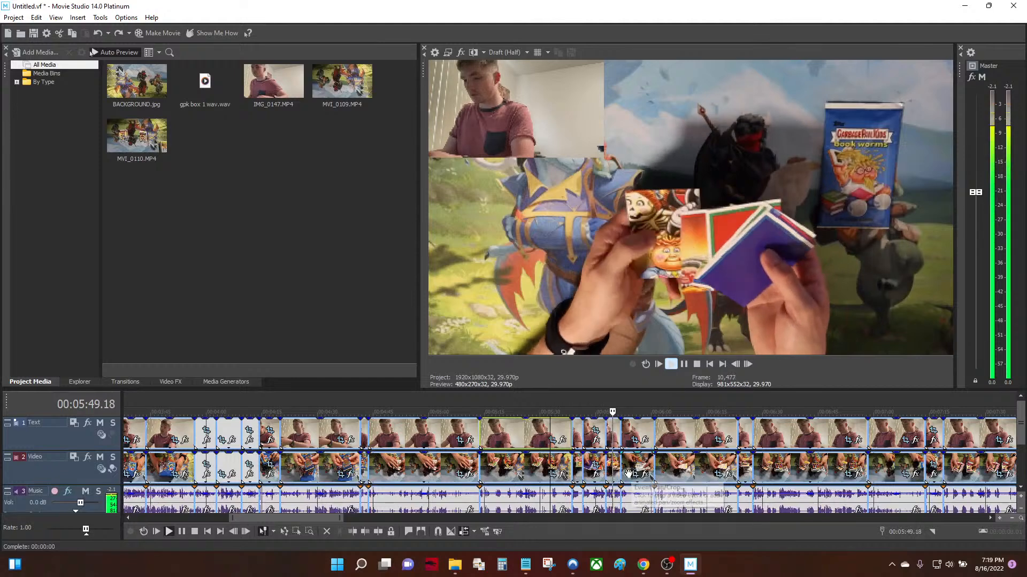
key("space")
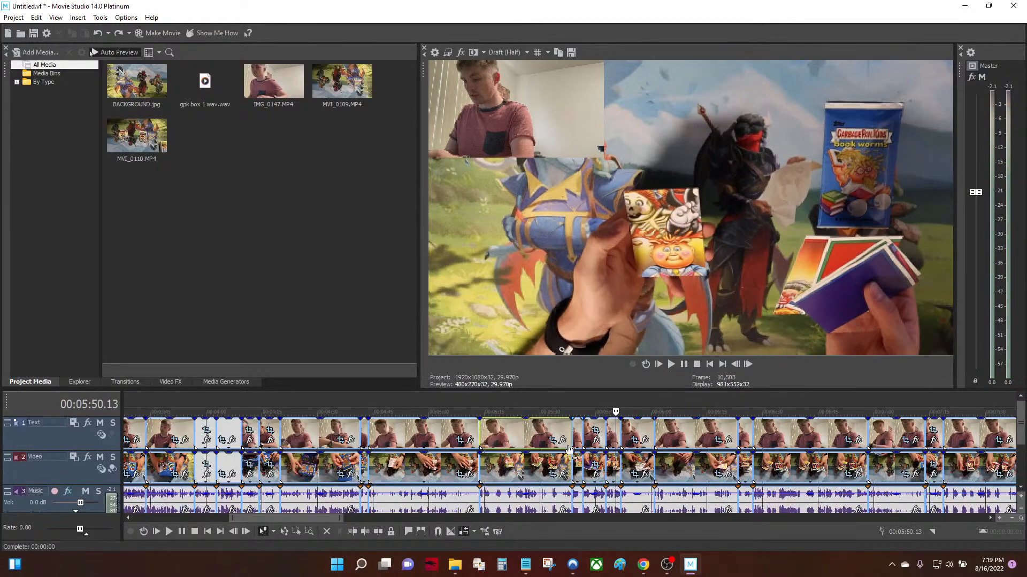
Inspect the edited footage at 00:05:46.21 and 00:19:06.05 against the uncut stretch at 00:23:31.03
left_click(602, 428)
scroll(601, 449, "down", 6)
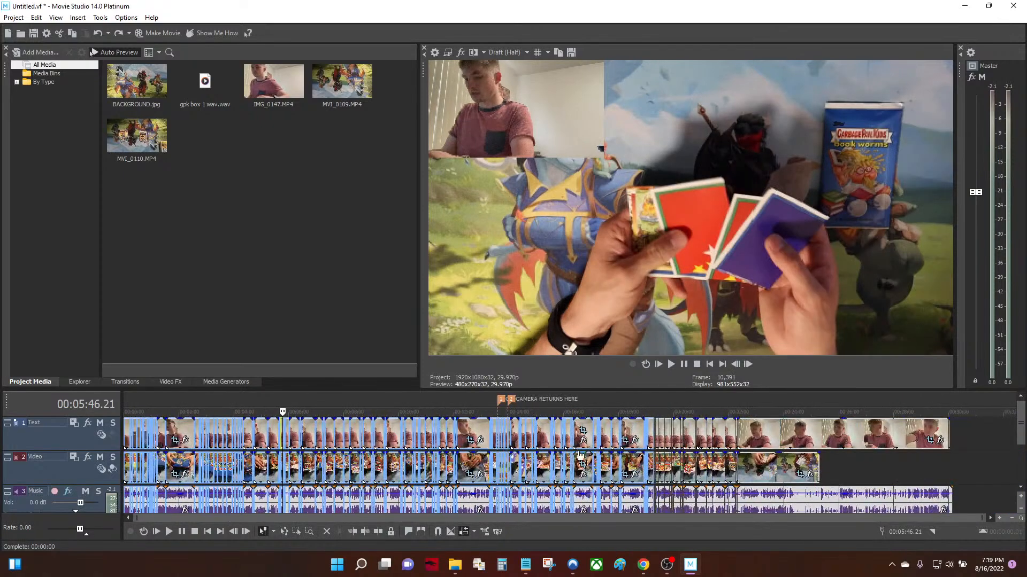
left_click(649, 429)
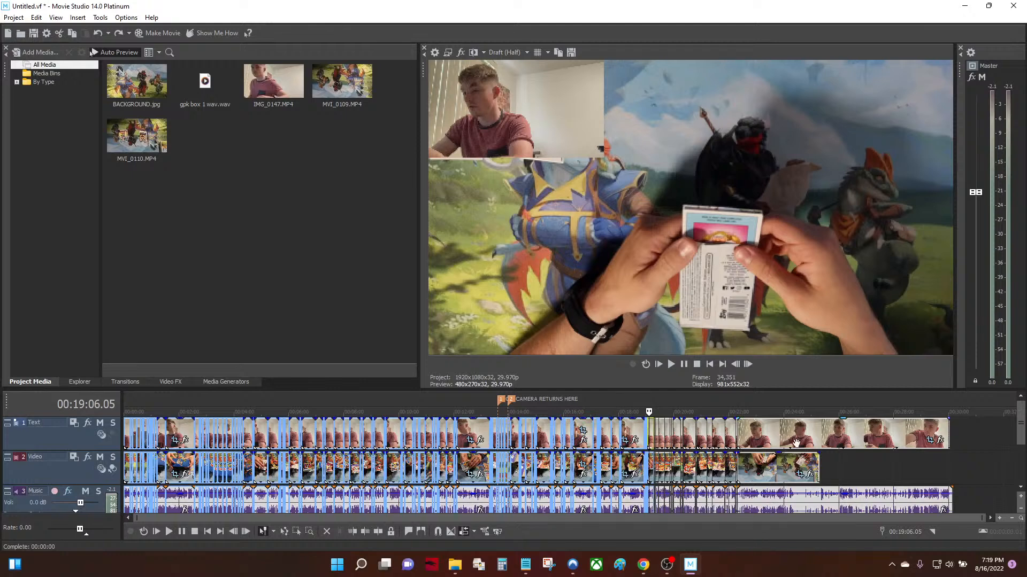
left_click(770, 440)
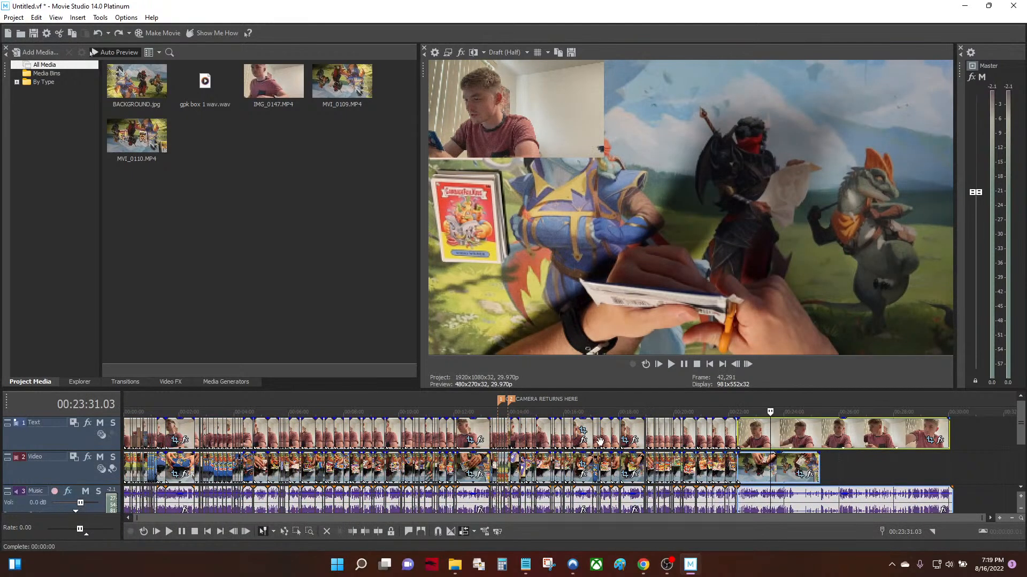
Examine the cuts from 00:18:58.13 up to the beginning of the uncut footage near 00:22:29.01
left_click(646, 433)
scroll(639, 441, "up", 3)
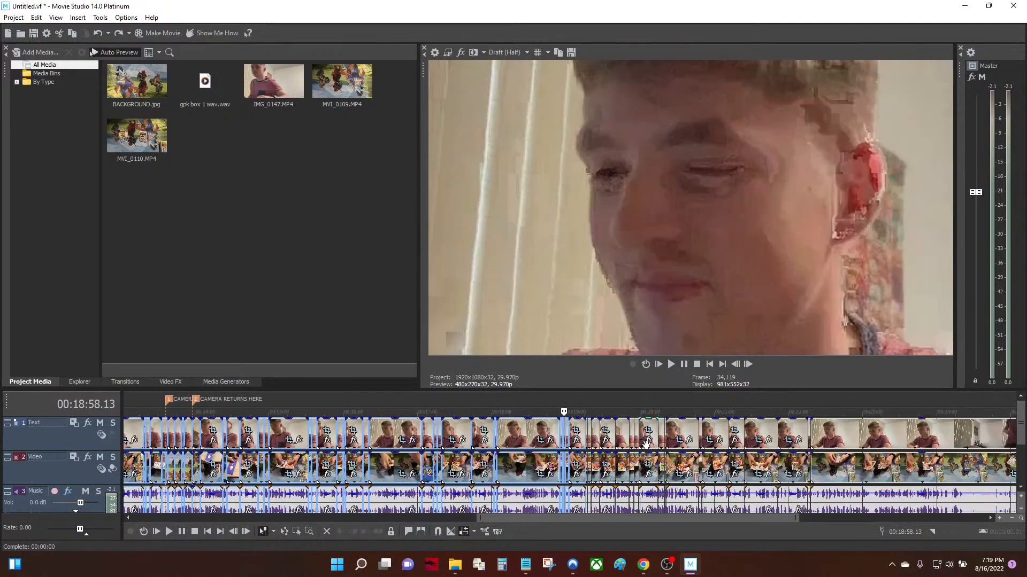
scroll(635, 446, "down", 3)
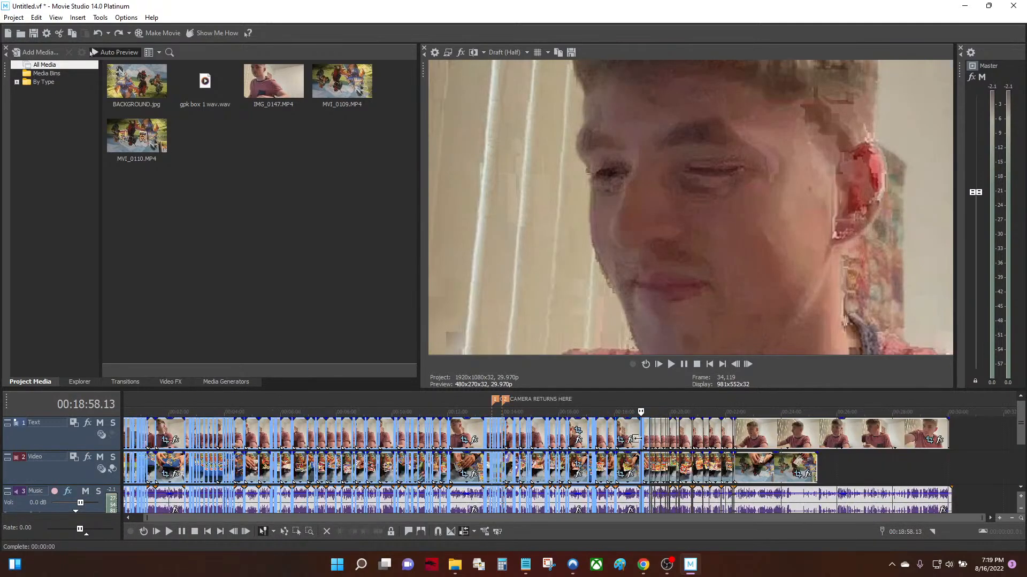
left_click(658, 433)
left_click(739, 432)
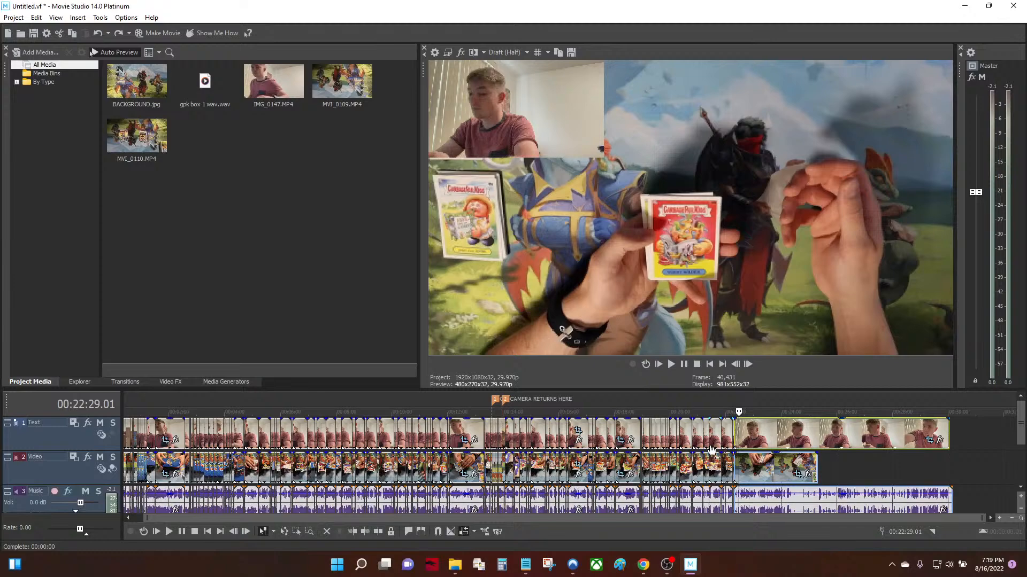
Close the spare "Opening HUNDREDS" File Explorer windows
mouse_move(465, 559)
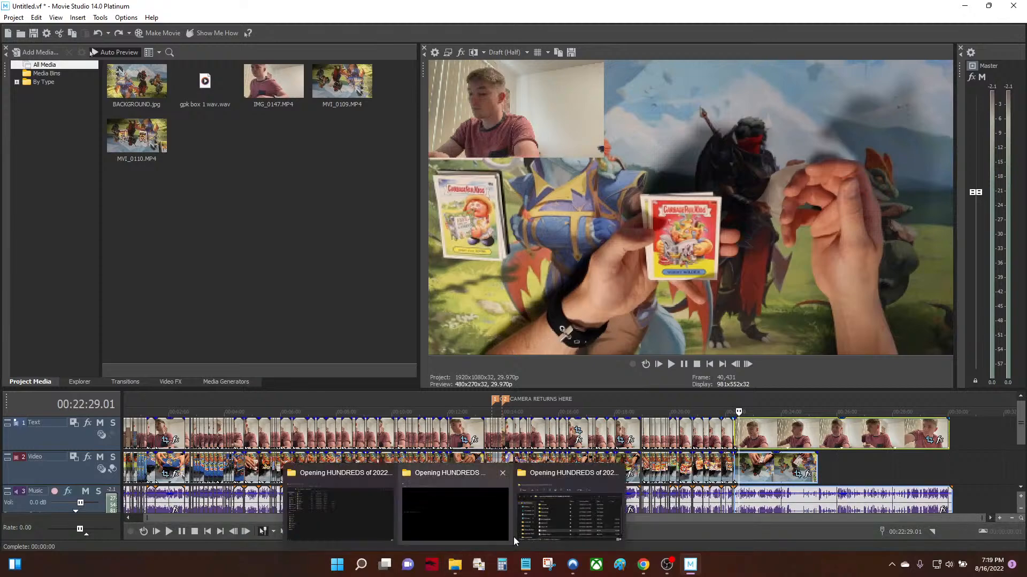
left_click(502, 473)
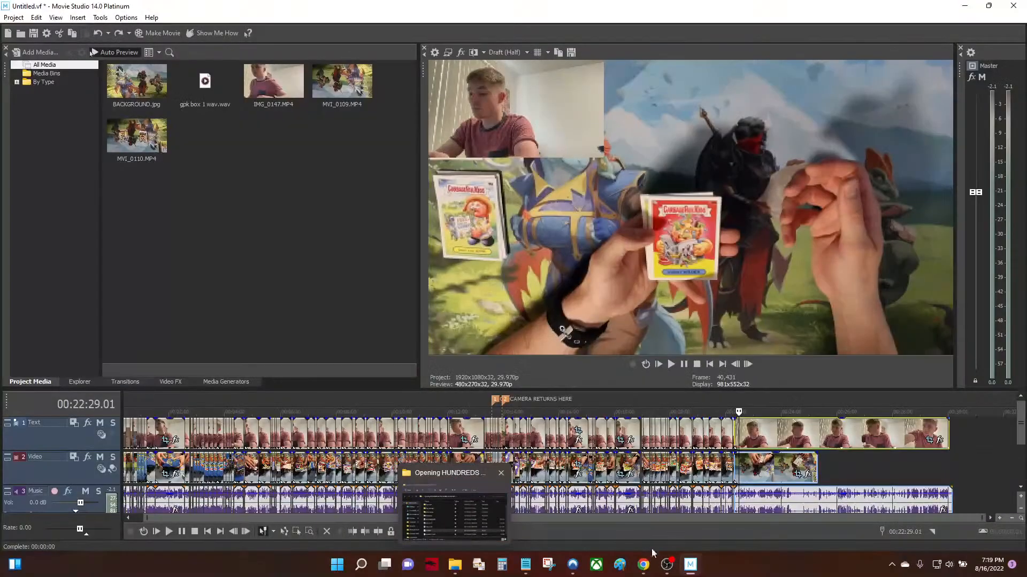
mouse_move(688, 571)
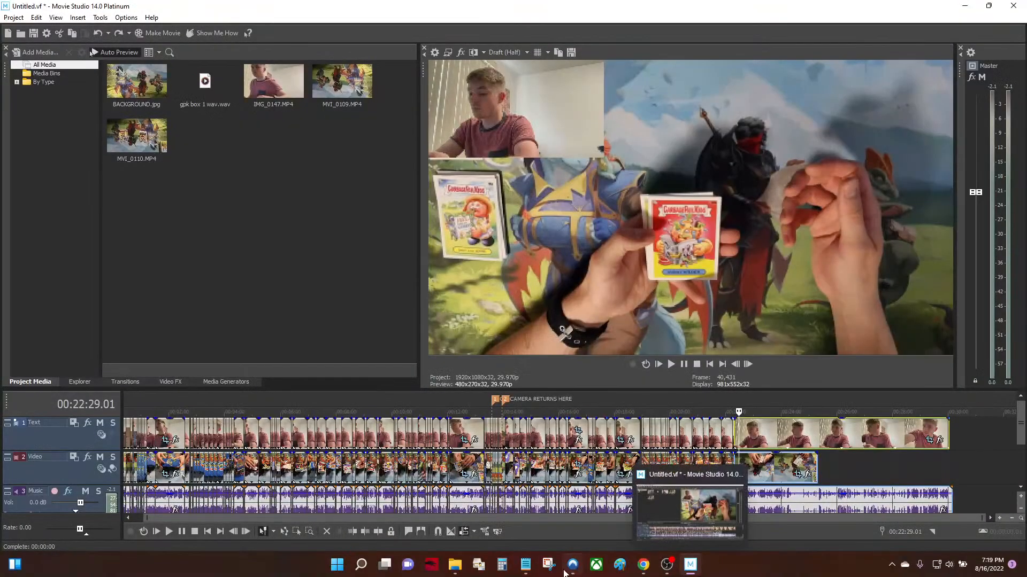
Switch to the Notepad notes, highlight the "Rough edit" section, and return to Movie Studio
left_click(526, 564)
left_click(572, 303)
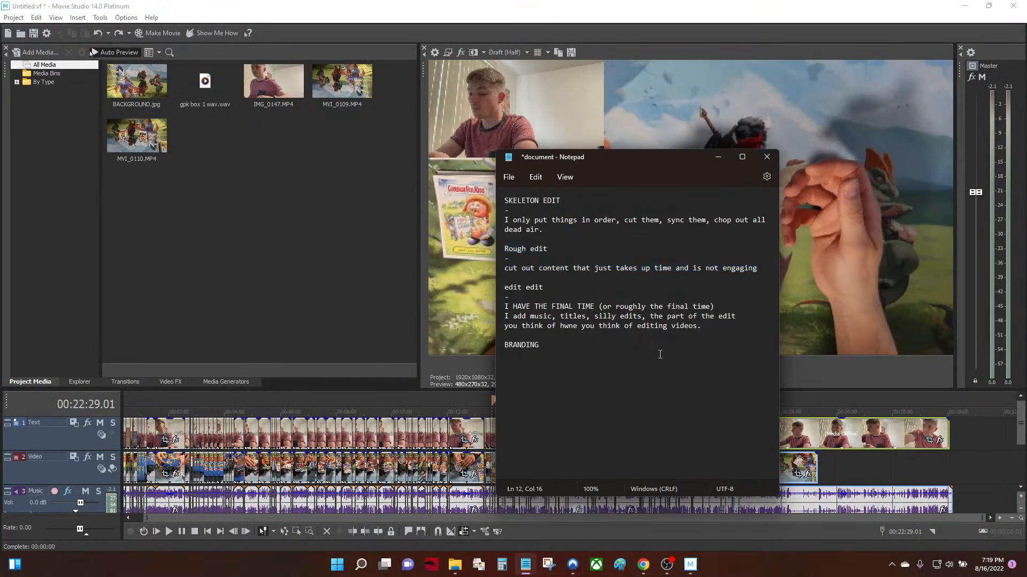
left_click_drag(671, 369, 505, 268)
left_click_drag(594, 268, 467, 240)
left_click(512, 298)
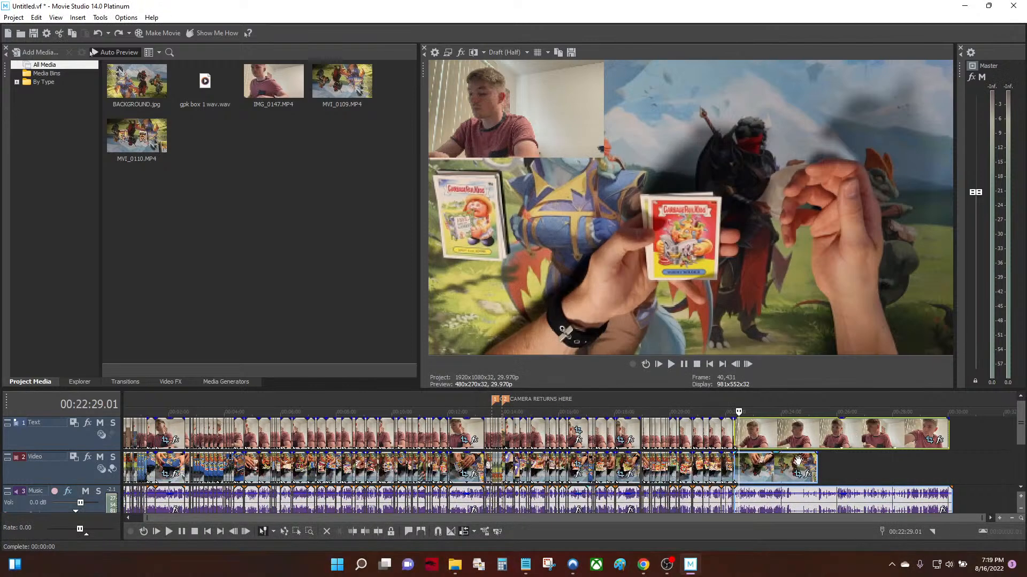
Compare the uncut footage at 00:23:07.04 and 00:22:31.10 with the cut section around 00:20:39.14
left_click(756, 438)
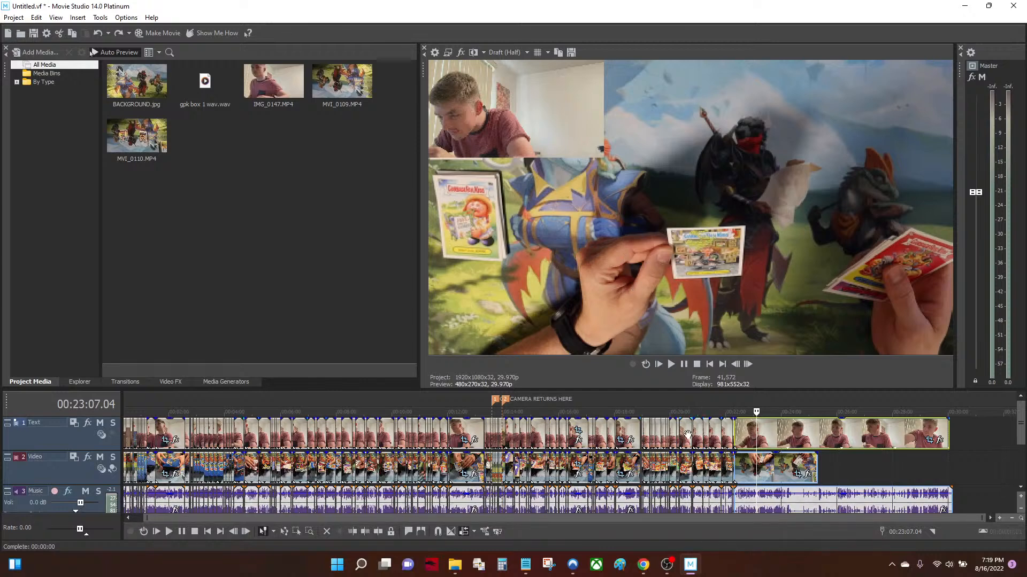
left_click(687, 435)
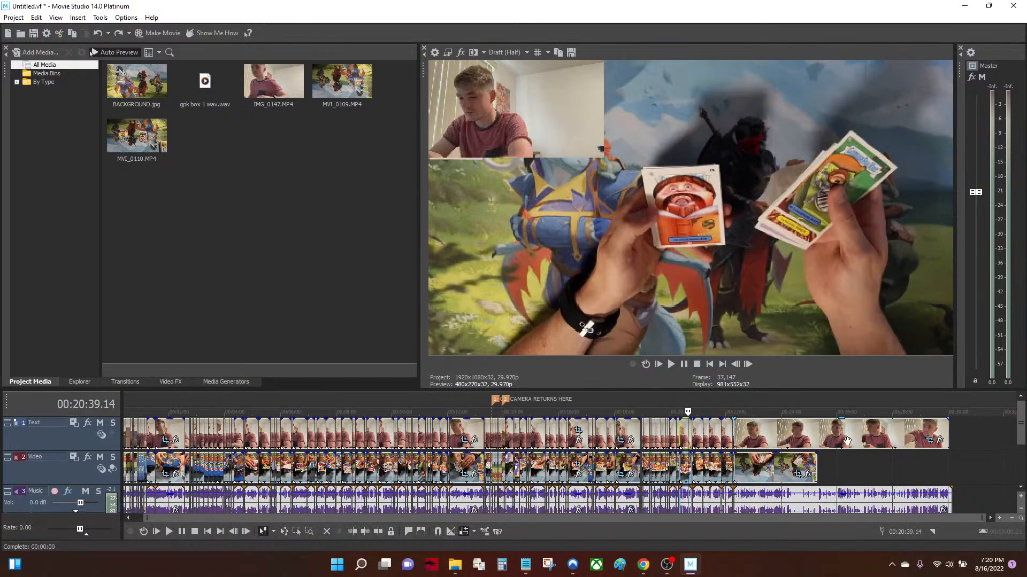
left_click(740, 429)
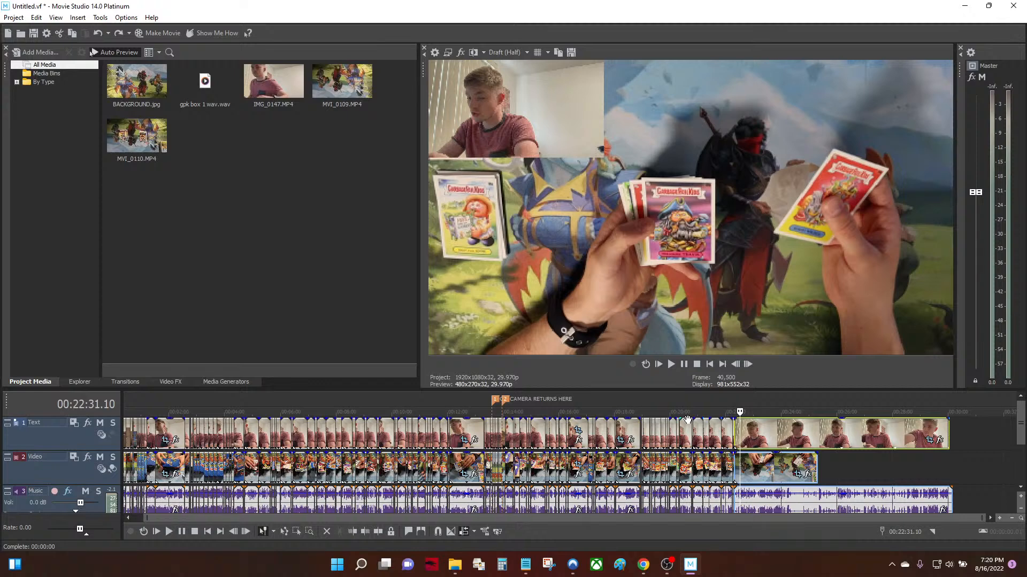
left_click(687, 423)
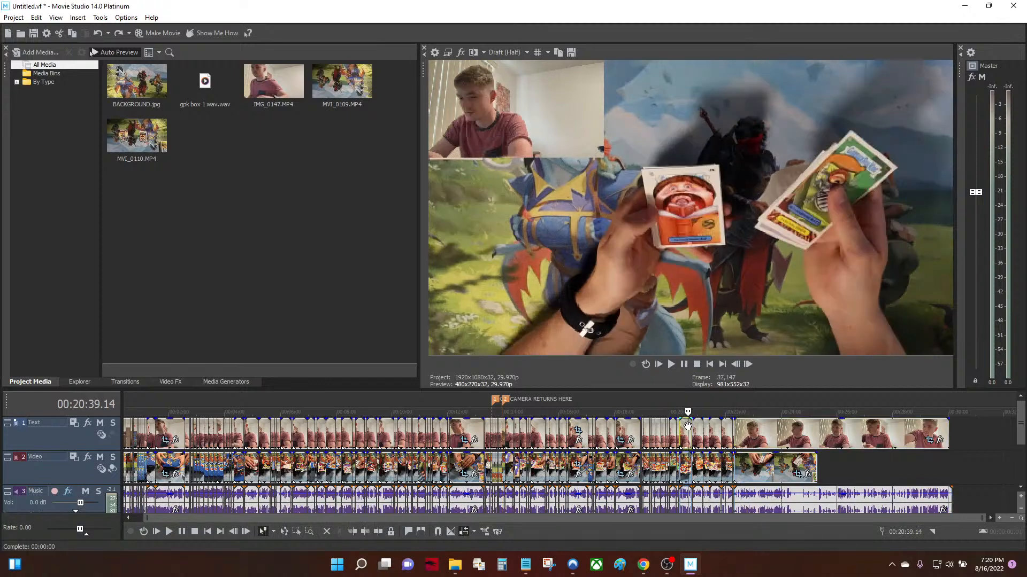
scroll(611, 434, "up", 4)
scroll(578, 445, "down", 3)
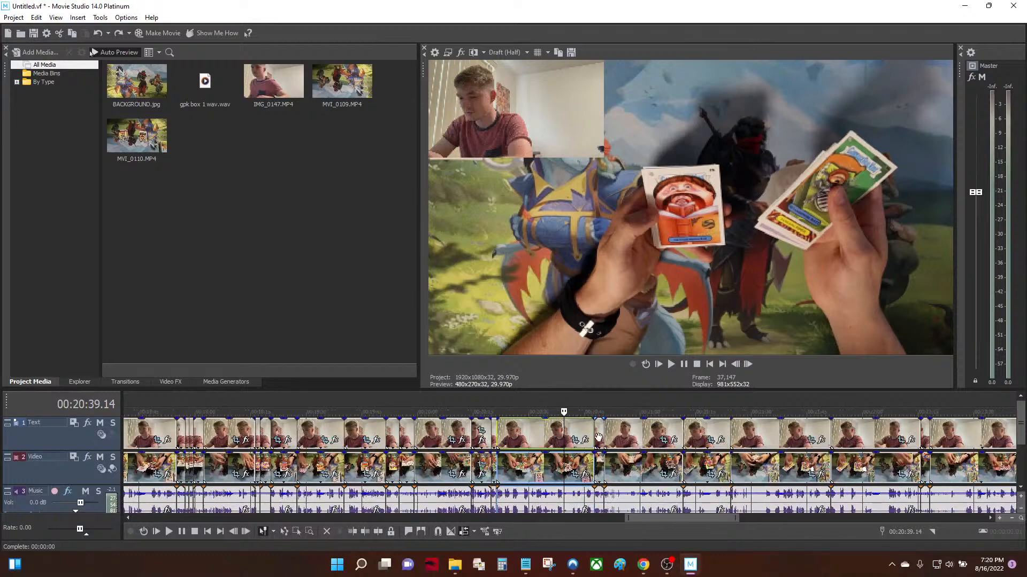
scroll(633, 434, "down", 3)
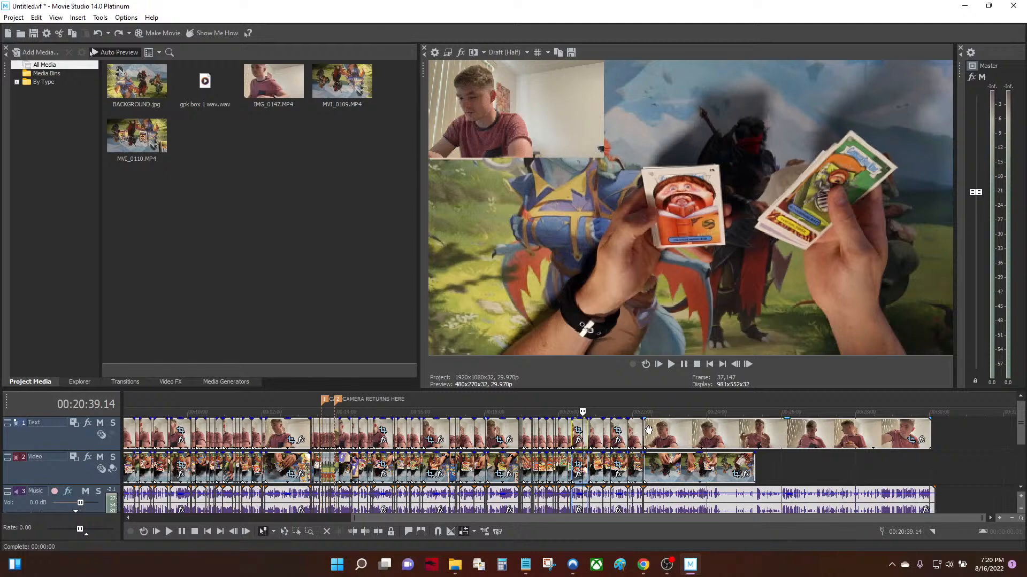
Review the cuts from the project's start up to the card shot at 00:10:06.29
left_click(648, 429)
left_click(709, 365)
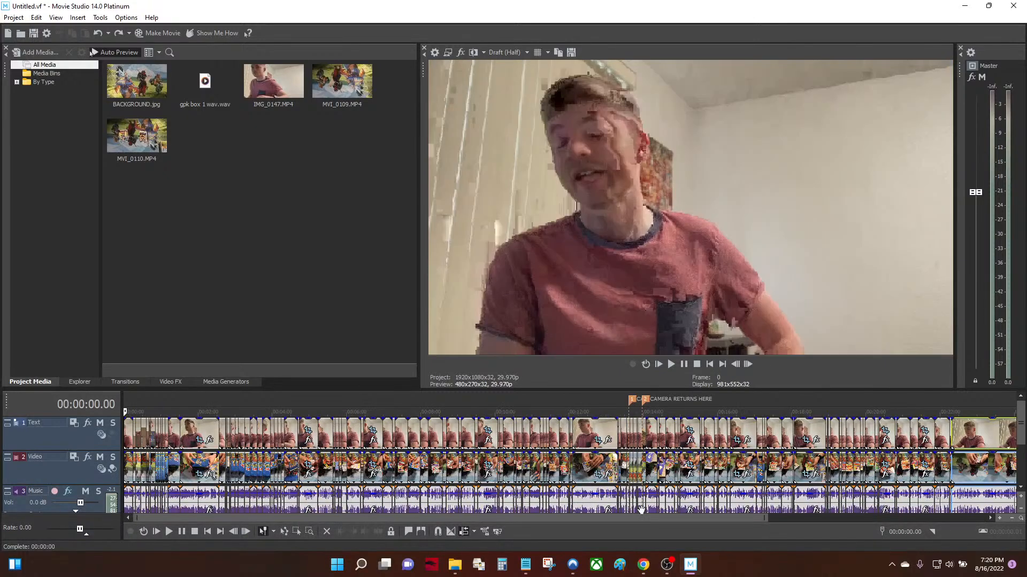
scroll(537, 467, "up", 4)
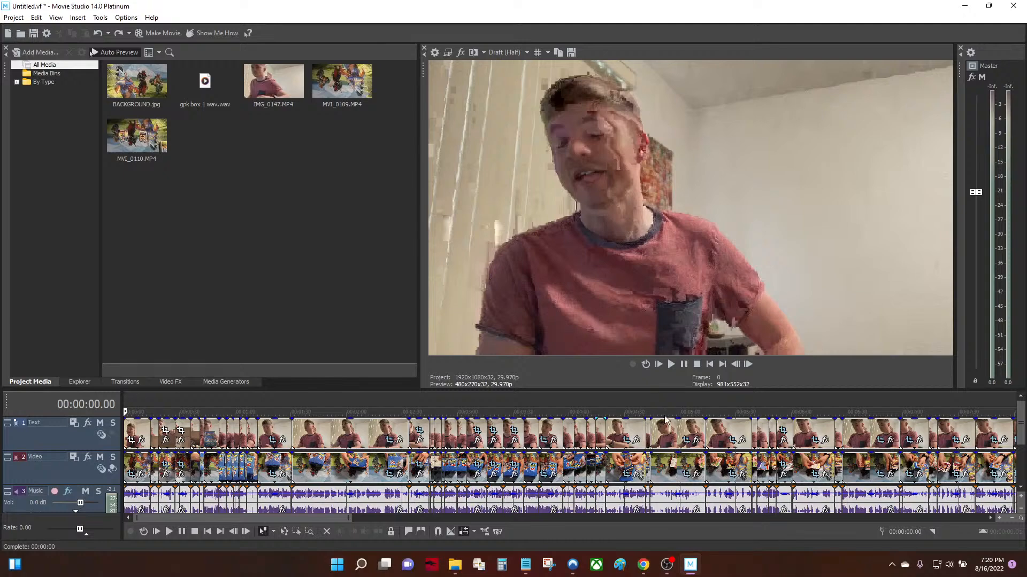
scroll(757, 425, "down", 3)
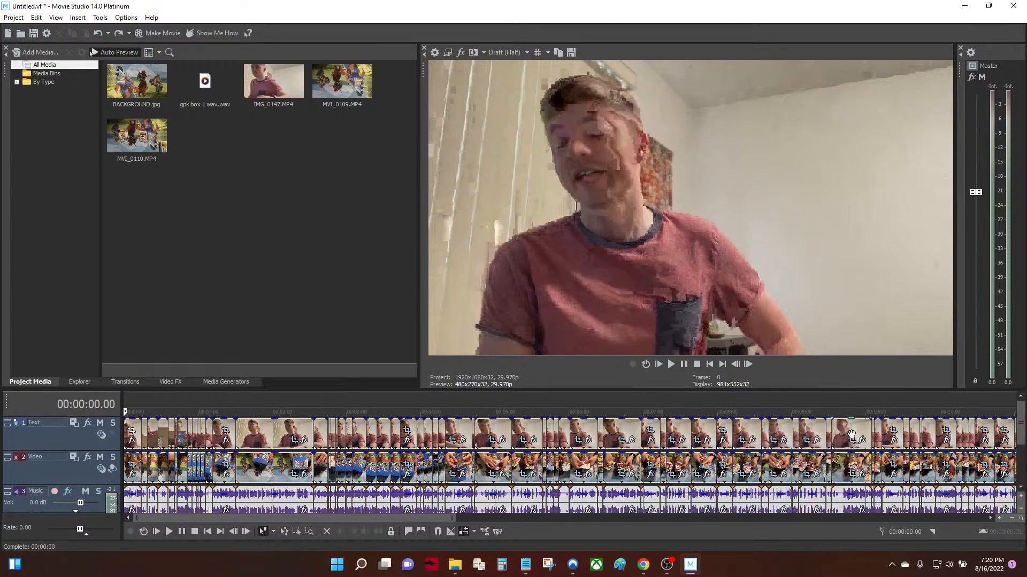
left_click(888, 427)
left_click(875, 428)
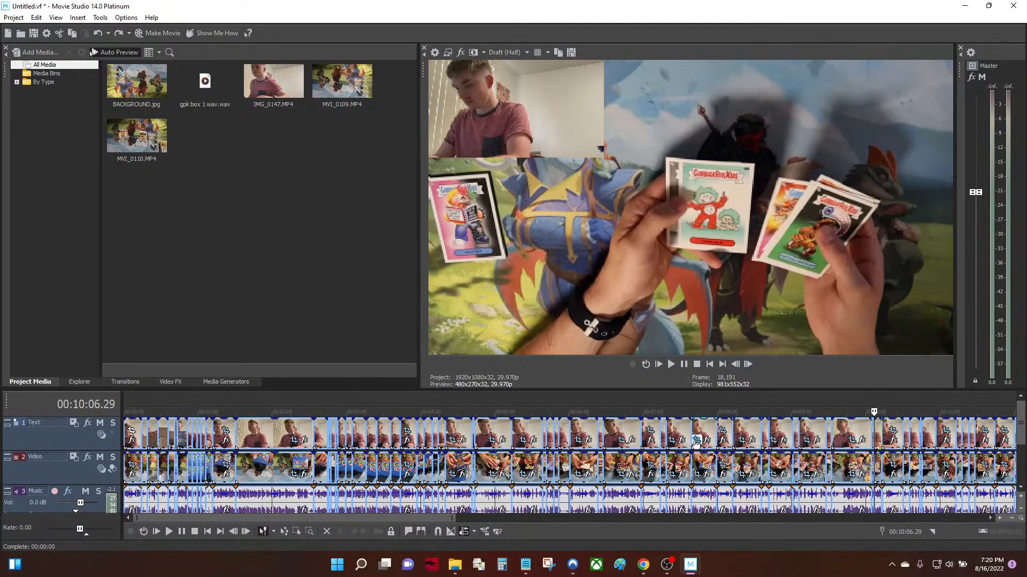
scroll(697, 441, "down", 3)
scroll(696, 441, "up", 2)
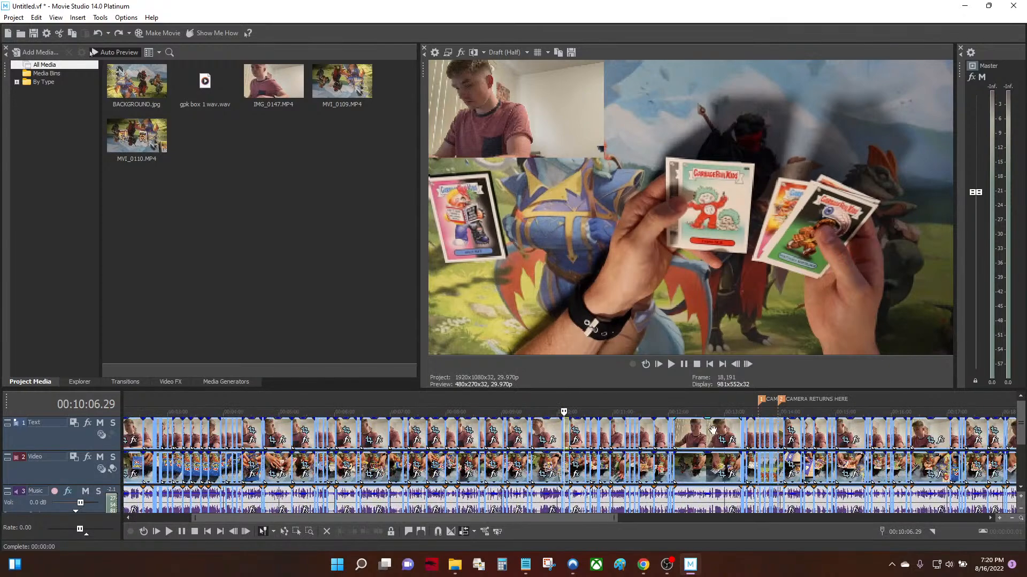
Scrub forward through the cuts around the "CAMERA RETURNS HERE" marker, checking frames such as 00:13:43.19 and 00:15:00.00
left_click(717, 429)
left_click(751, 429)
left_click(774, 430)
left_click(791, 430)
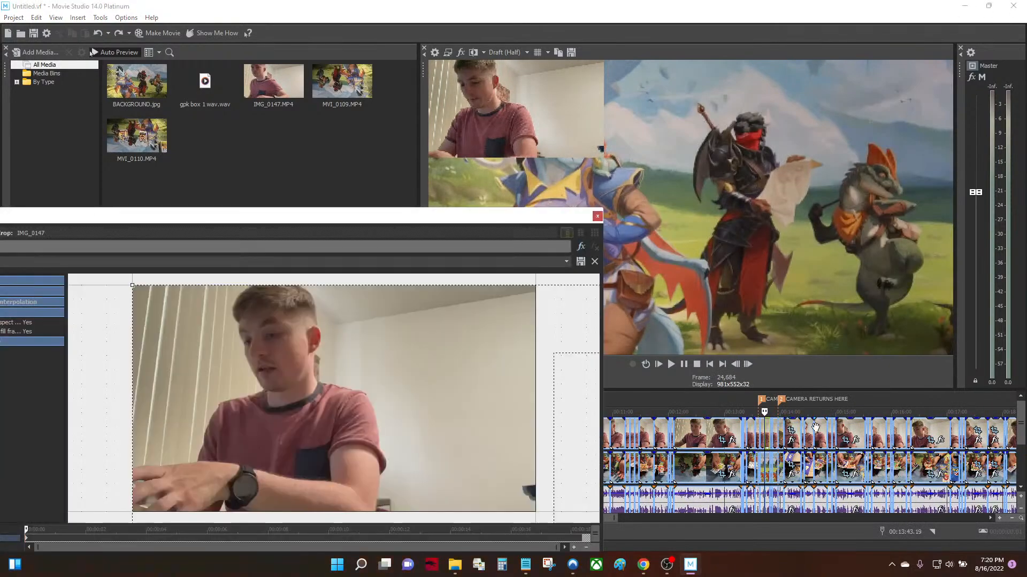
left_click(802, 430)
left_click(827, 430)
left_click(890, 429)
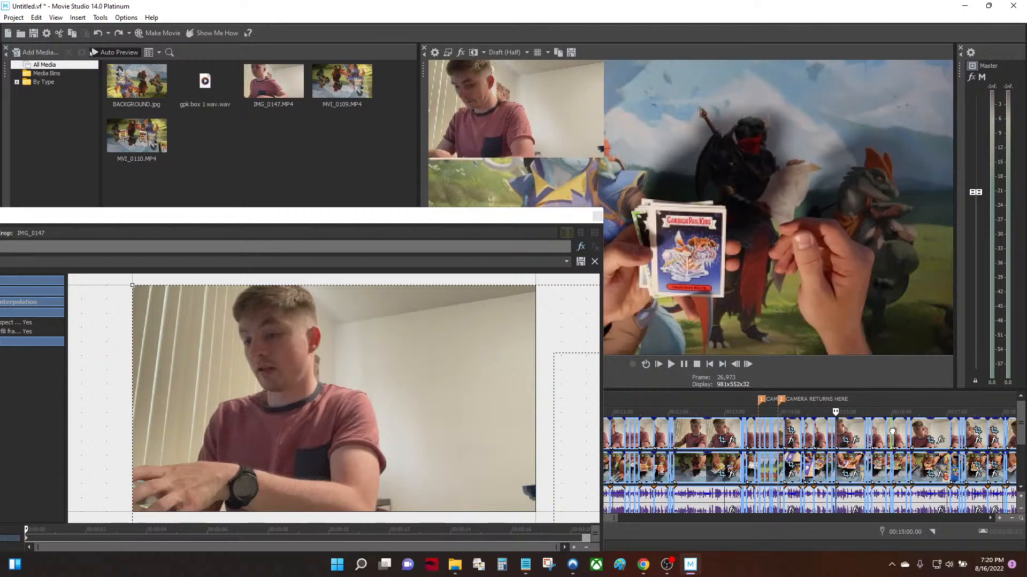
Scrub backward through the cut clips from past 00:16:03.03 to 00:15:34.08
left_click(922, 429)
left_click(913, 430)
left_click(899, 429)
left_click(892, 429)
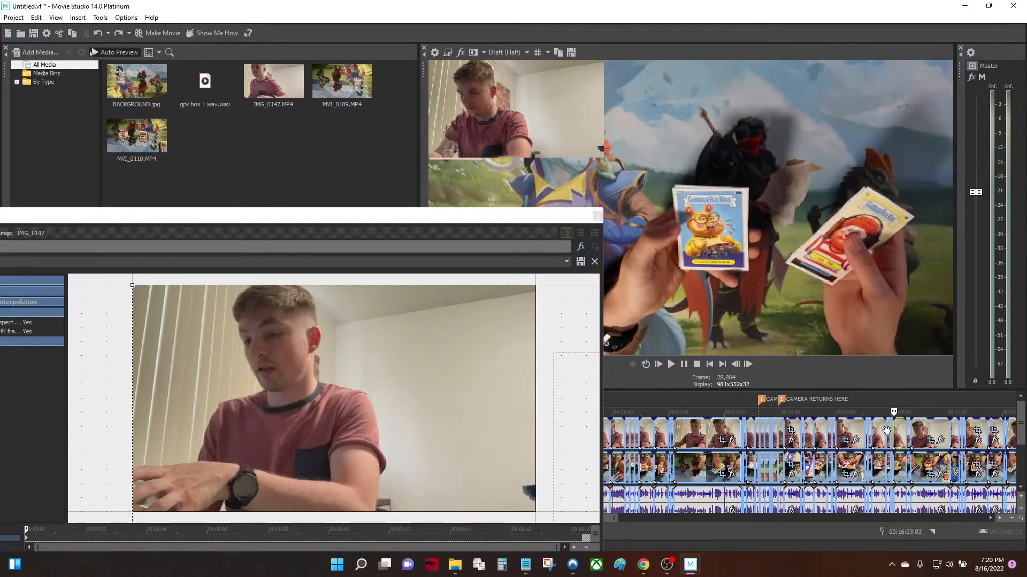
left_click(886, 430)
left_click(871, 429)
left_click(866, 429)
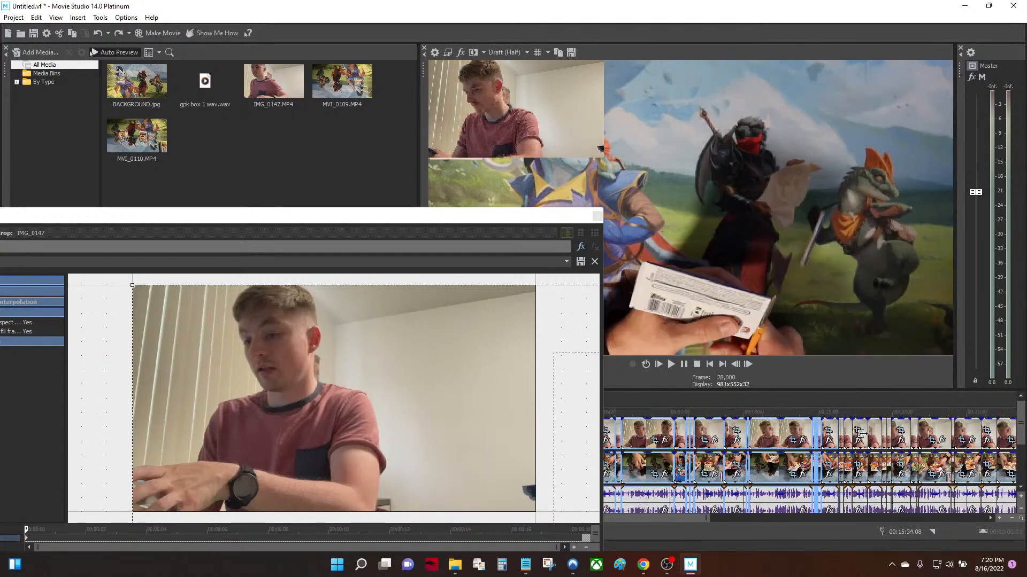
Check the footage at successive cuts from 00:17:06.15 through 00:18:02.02 and 00:21:35.10 to 00:21:59.25
scroll(763, 444, "up", 3)
left_click(812, 429)
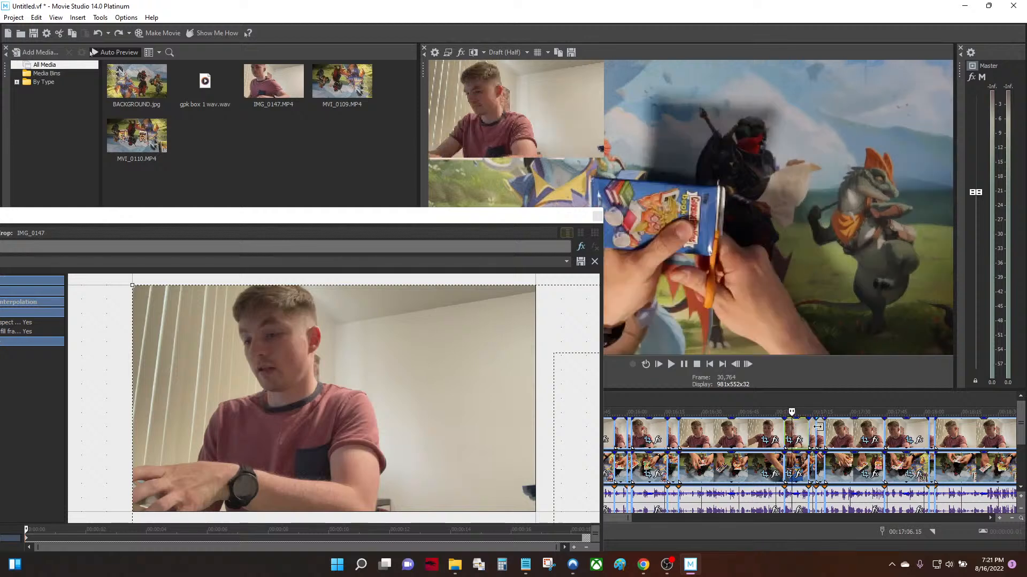
left_click(823, 428)
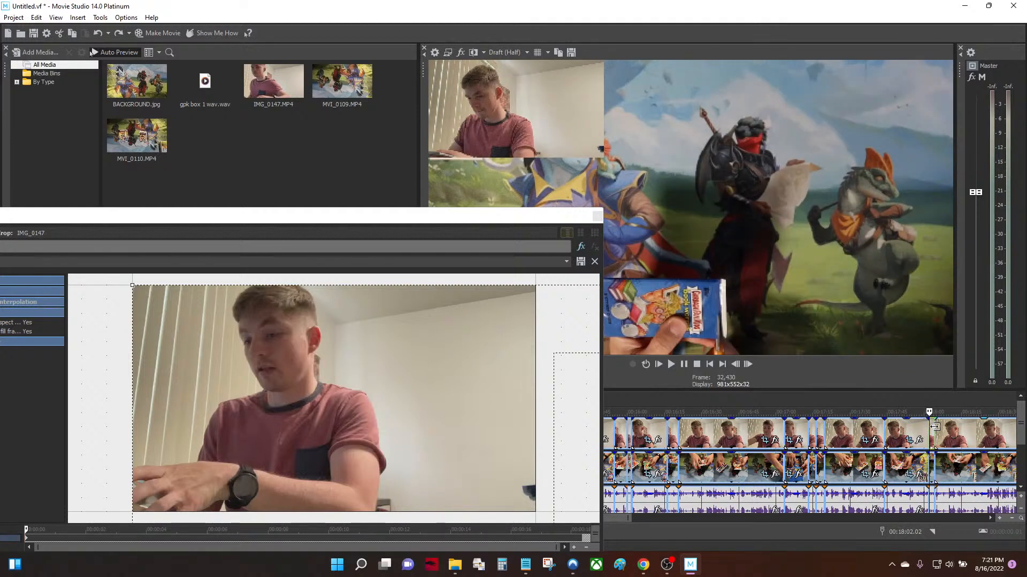
scroll(941, 428, "down", 2)
left_click(936, 429)
left_click(959, 429)
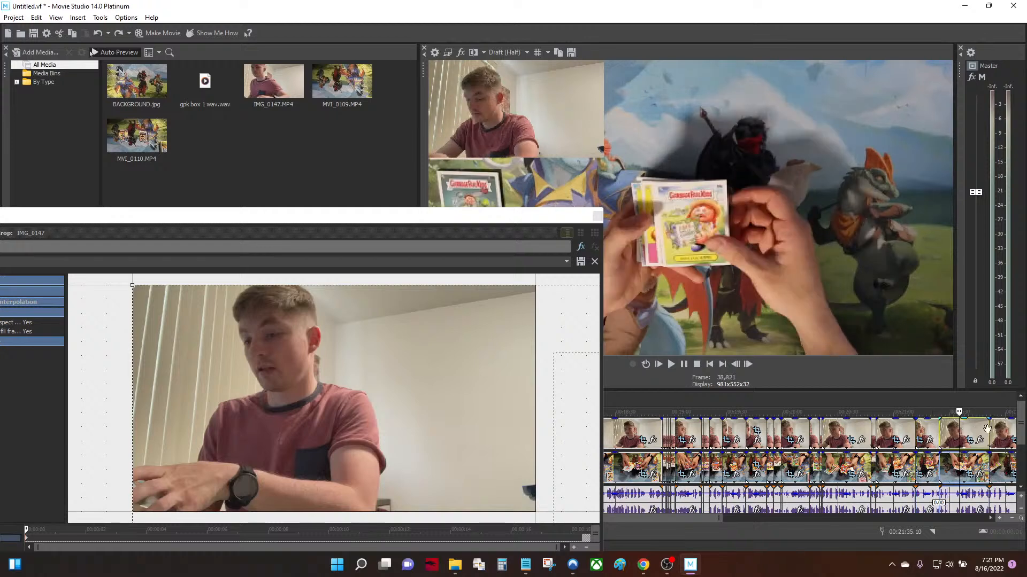
left_click(1004, 430)
Close the pan/crop editor for IMG_0147 and check the frame at the last cut, 00:22:17.16
left_click(595, 228)
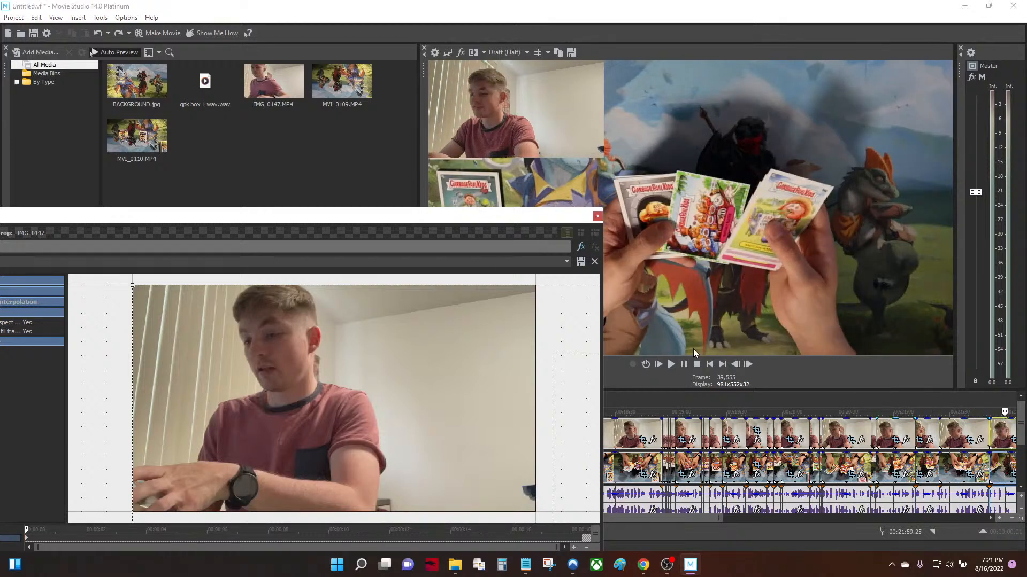
scroll(741, 401, "down", 3)
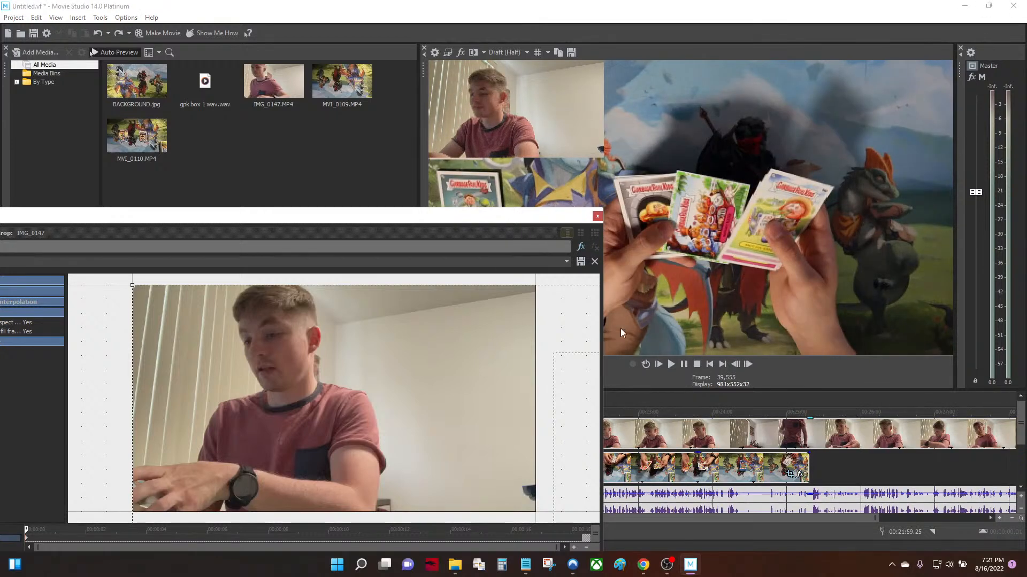
left_click(597, 215)
scroll(568, 457, "up", 2)
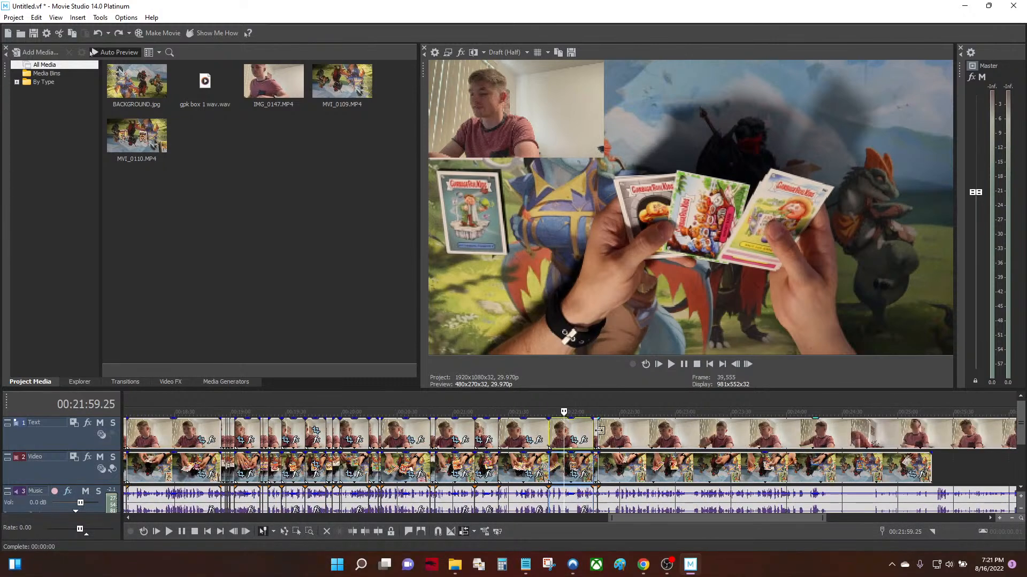
left_click(598, 430)
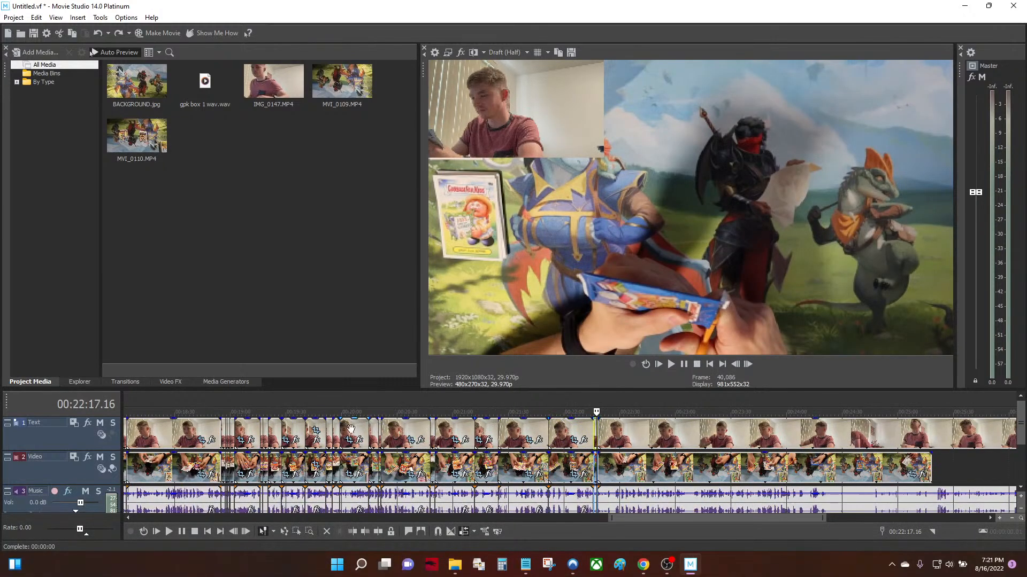
left_click(316, 431)
left_click(596, 216)
Play the edited footage from 00:18:50.15 through the cluster of short cuts
double_click(230, 424)
key("space")
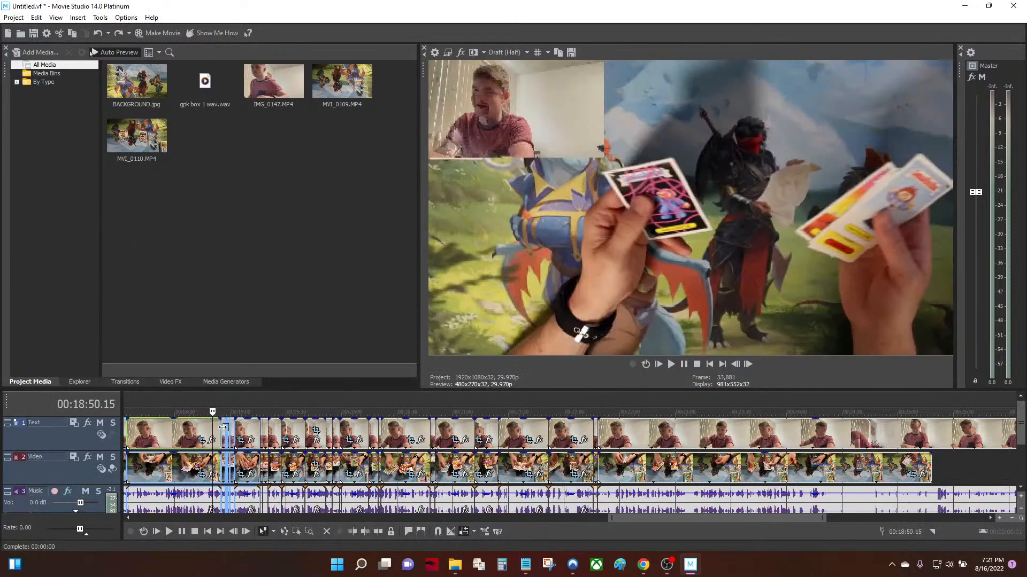
scroll(298, 474, "up", 3)
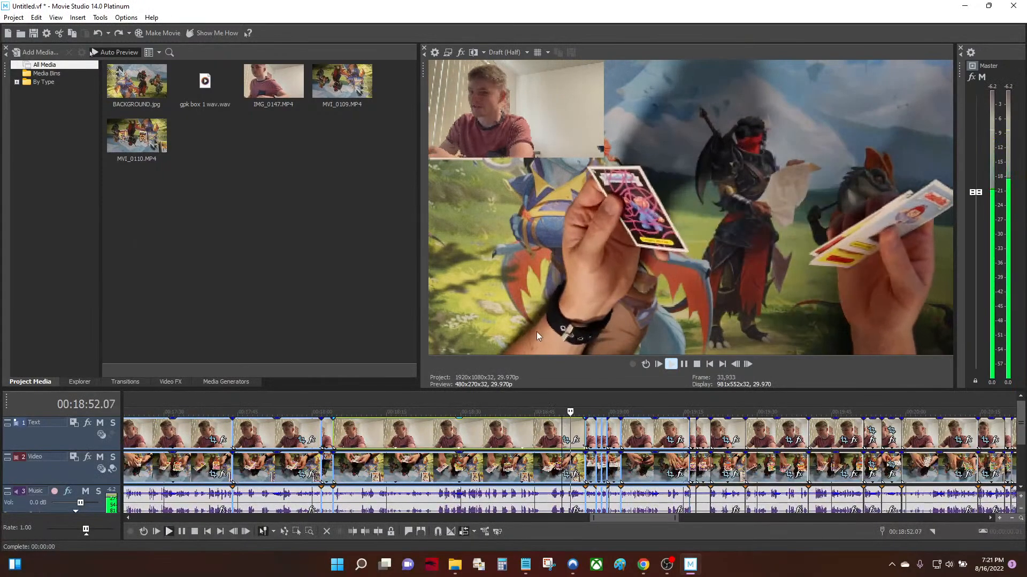
Set the video preview quality to Preview at Half resolution and replay the cuts from 00:18:50.15
left_click(526, 52)
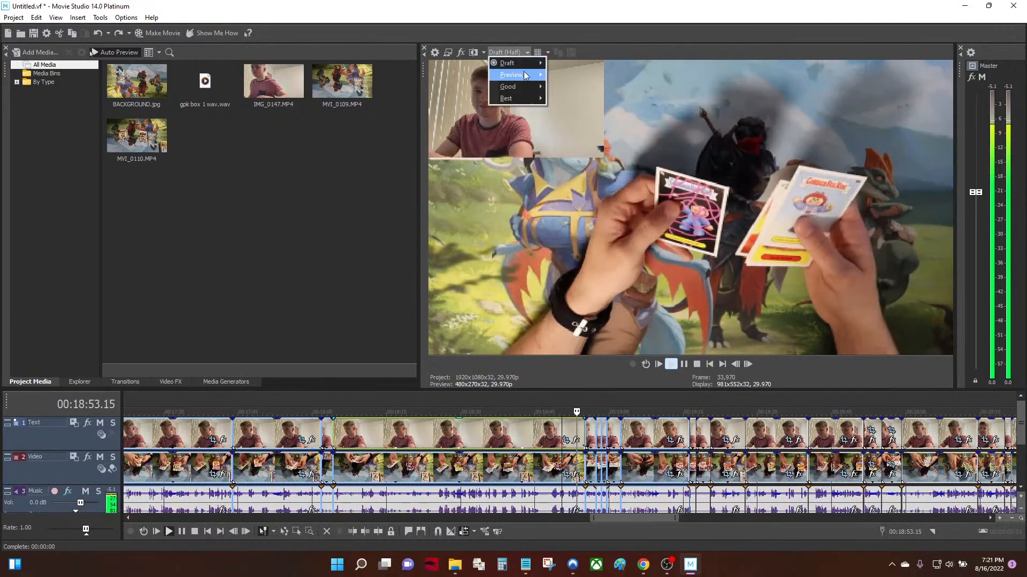
mouse_move(529, 69)
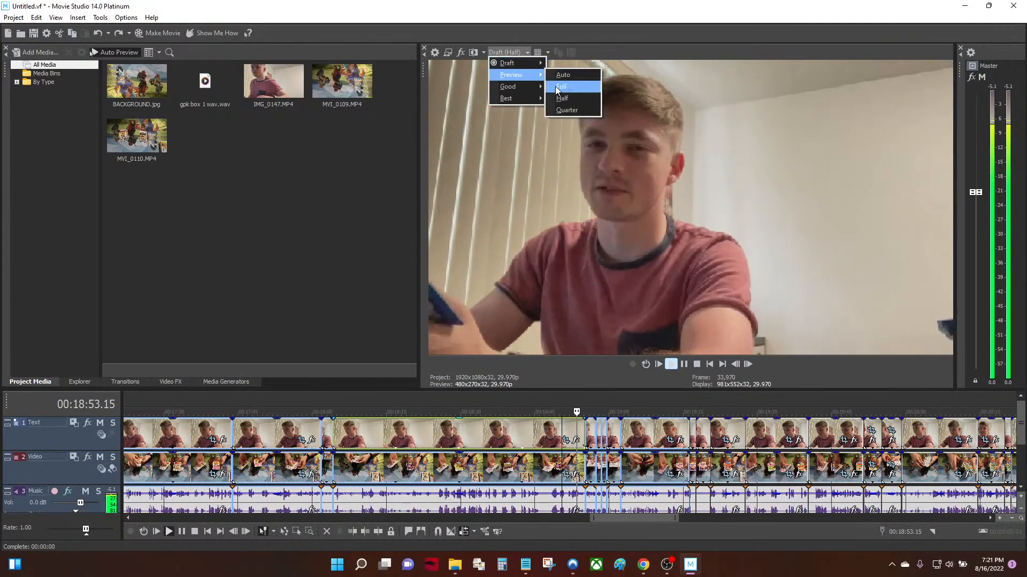
left_click(563, 99)
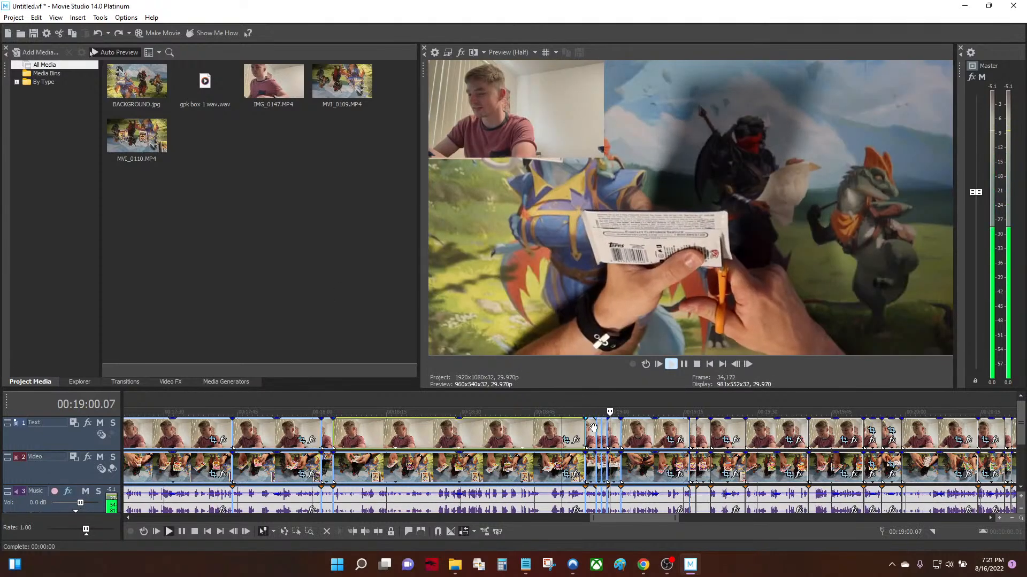
key("space")
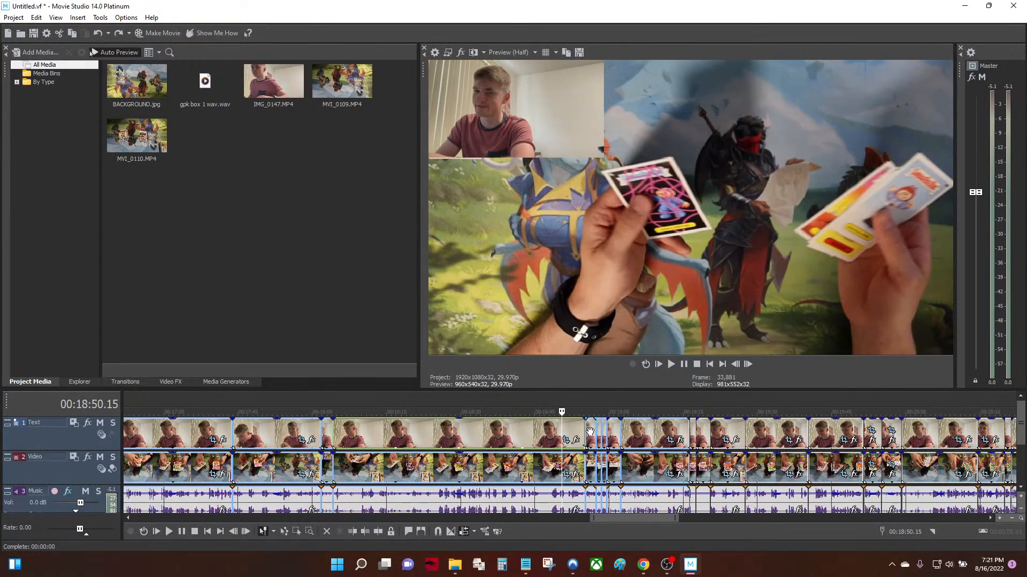
key("space")
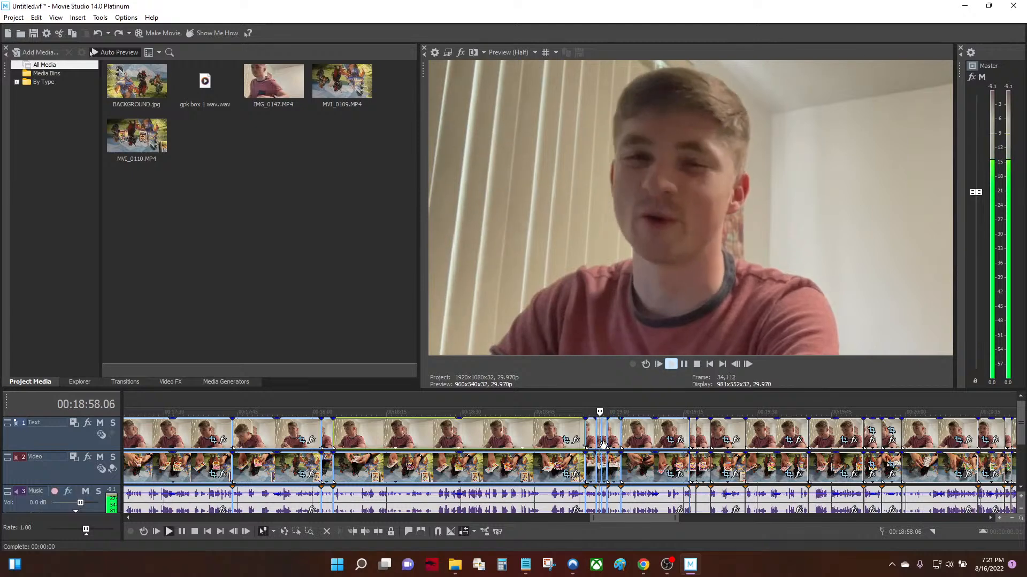
key("space")
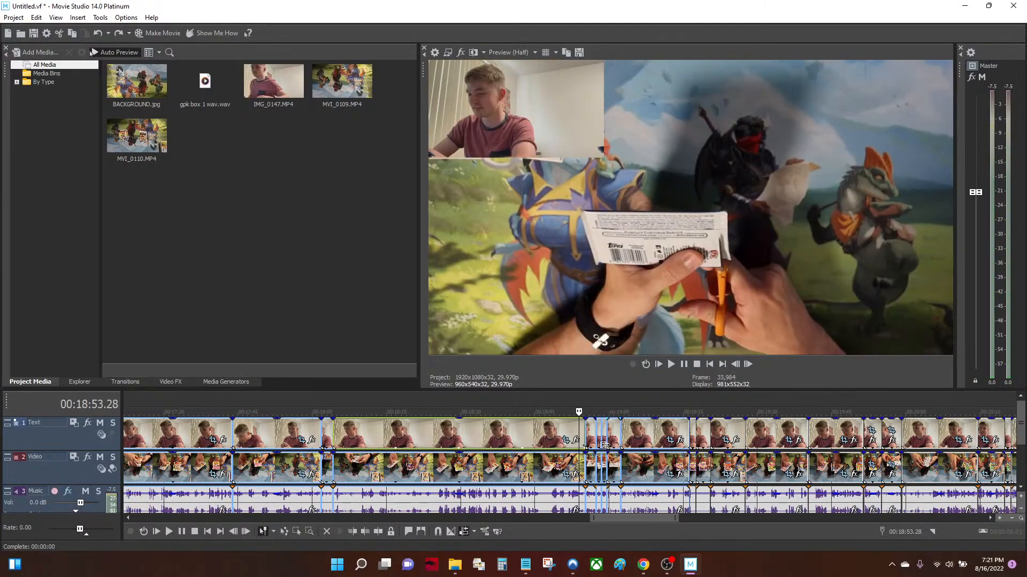
Step back frame by frame from the cut near 00:18:55.01 to 00:18:54.14 and play across the cut twice
left_click(584, 435)
scroll(578, 446, "up", 6)
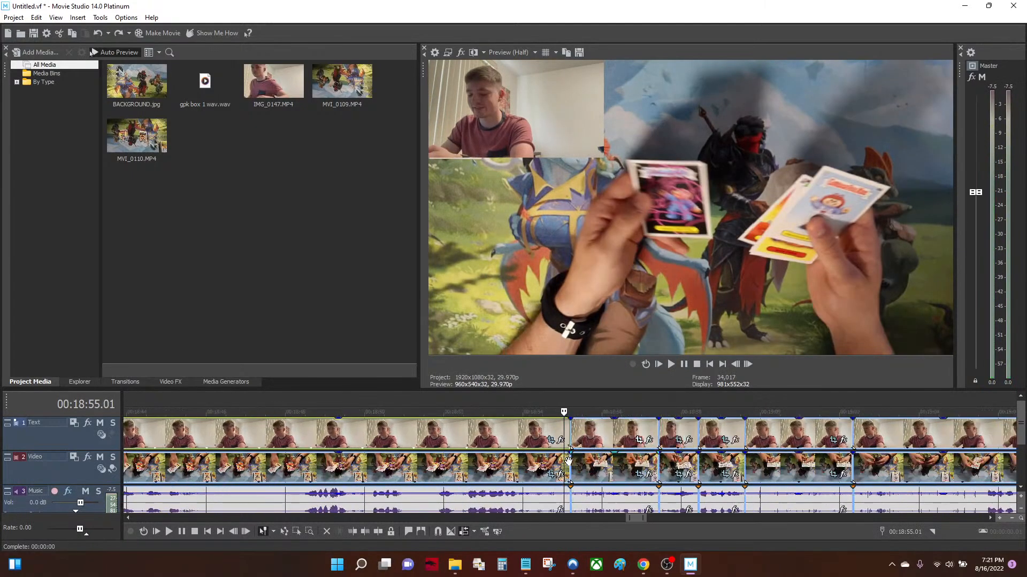
key("Left")
key("Left")
key("Left")
key("Left")
key("Left")
key("Left")
key("Left")
key("Left")
key("Left")
key("Left")
key("Left")
key("Left")
key("Left")
key("Left")
key("Left")
key("Left")
key("Left")
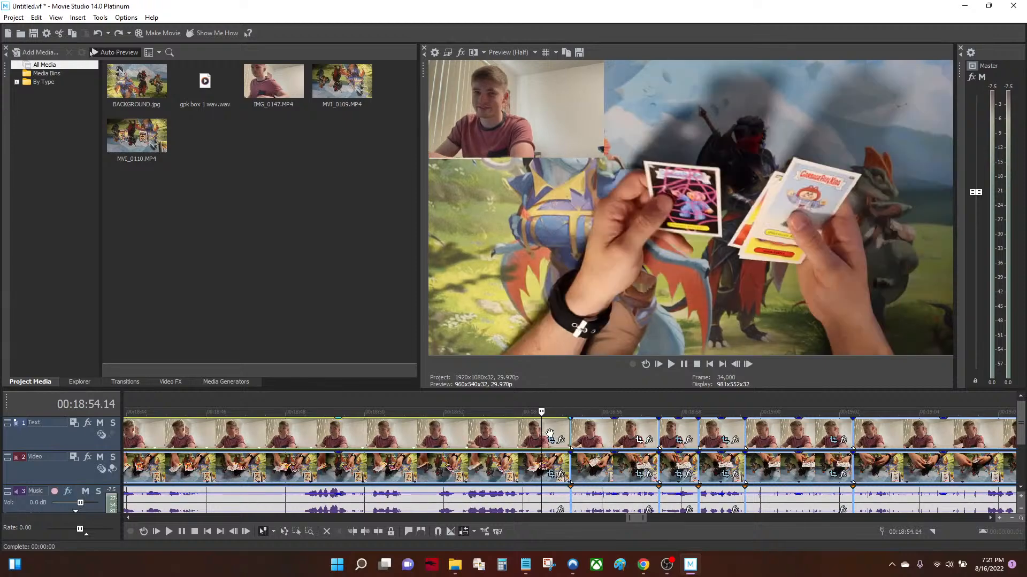
key("space")
key("space")
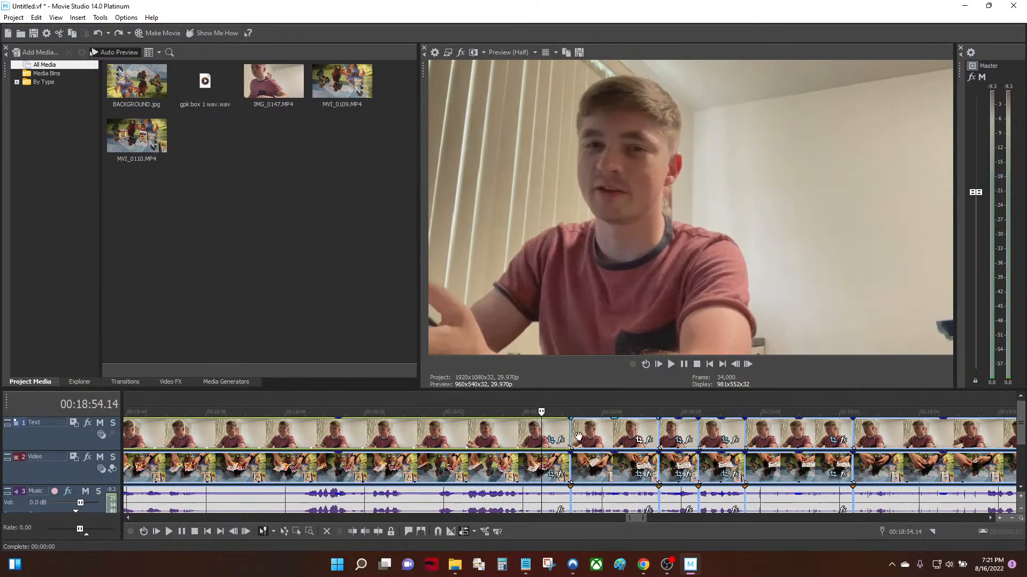
key("space")
key("space")
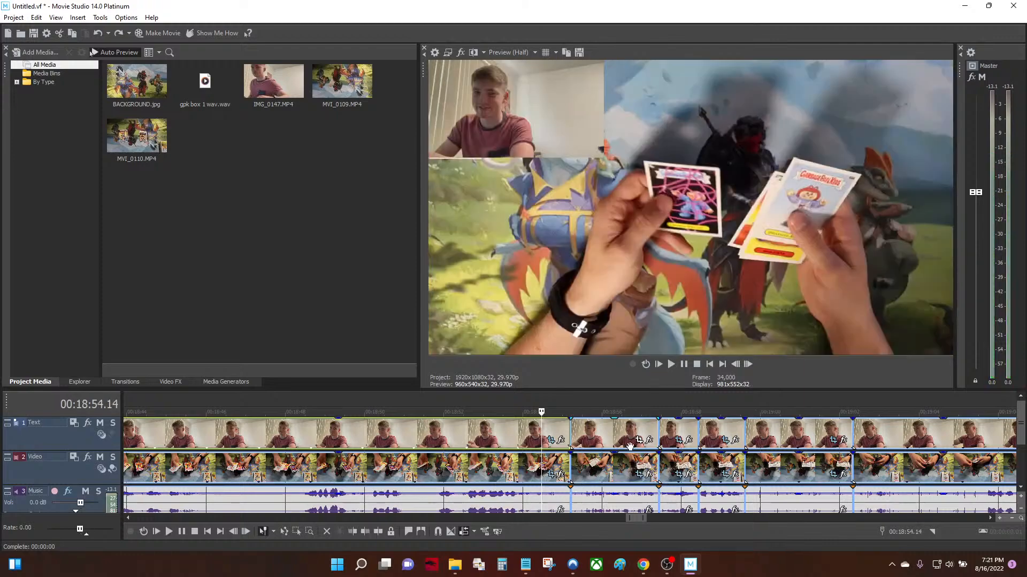
Move to the uncut footage after the last cut and check its frames between 00:22:23.05 and 00:22:24.10
scroll(715, 422, "down", 5)
scroll(715, 422, "down", 8)
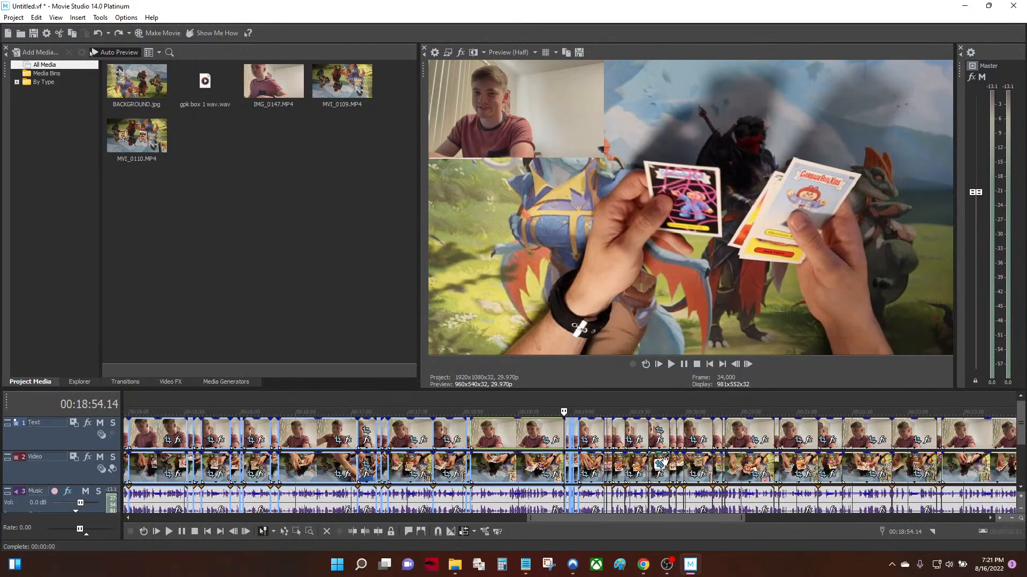
left_click(833, 440)
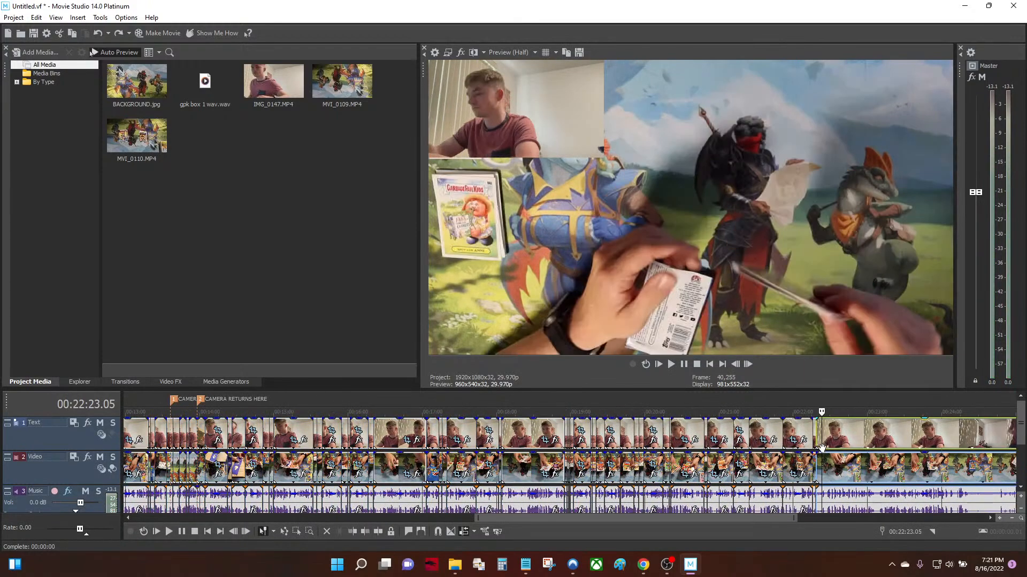
scroll(591, 467, "up", 6)
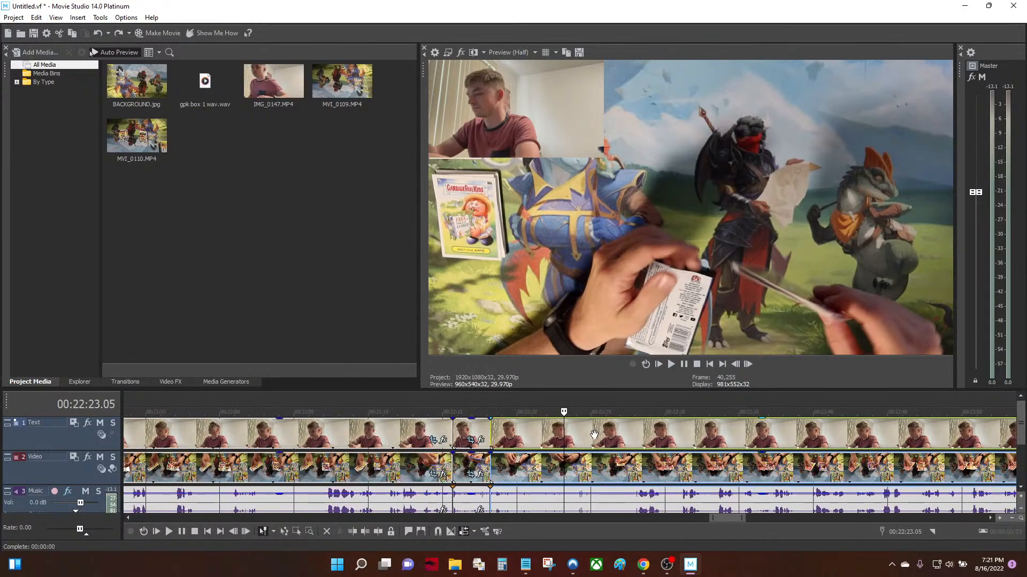
left_click(603, 442)
left_click(581, 441)
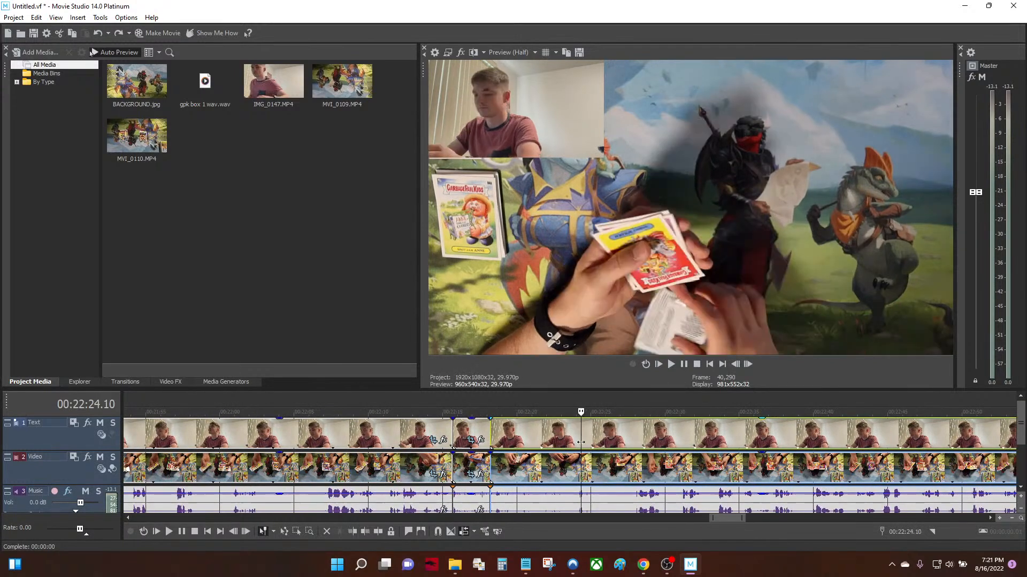
Play the uncut footage from 00:22:23.22 to show its pacing, then stop and bring the whole edit into view
left_click(572, 445)
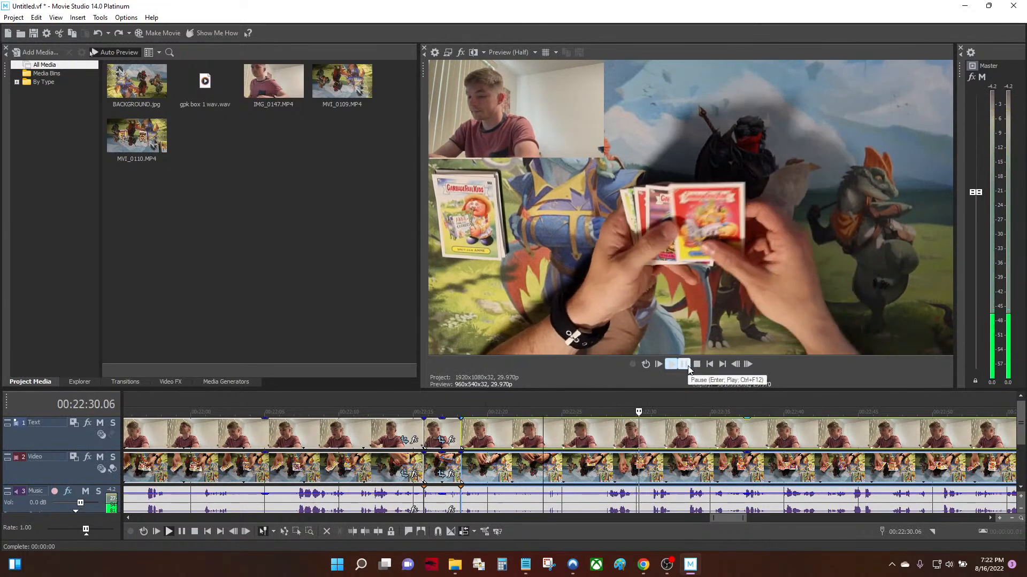
scroll(624, 459, "down", 2)
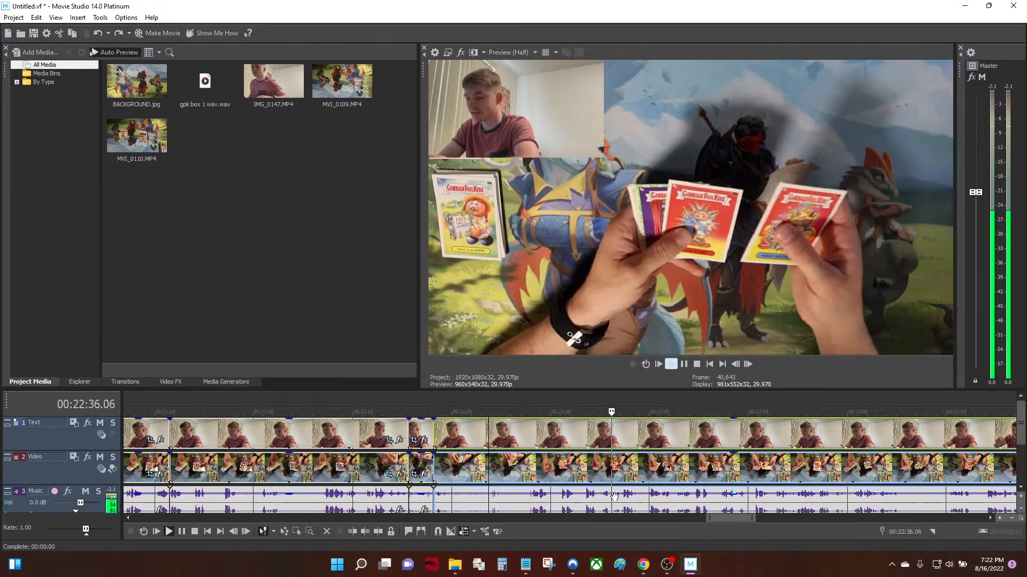
key("space")
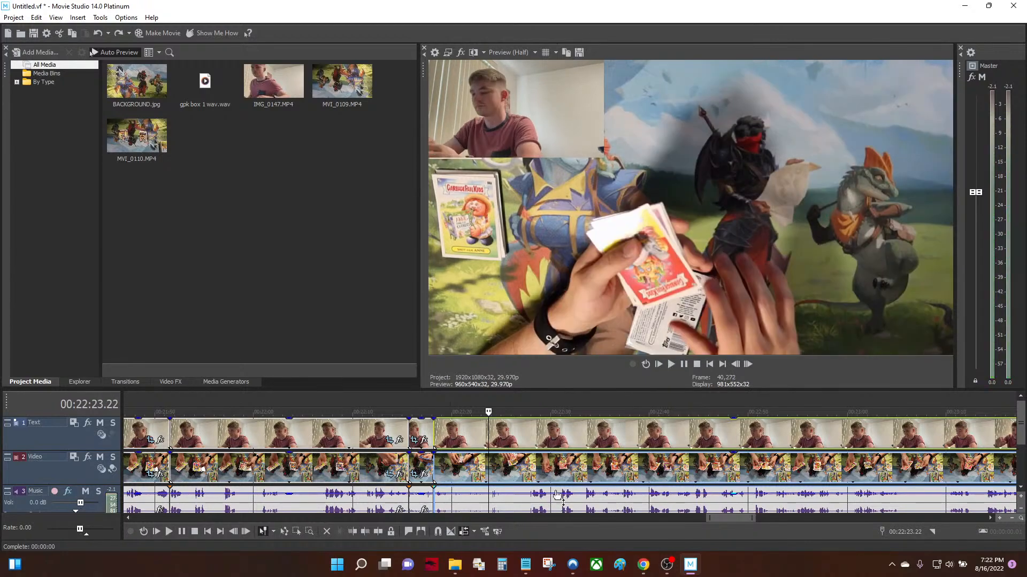
scroll(429, 440, "down", 10)
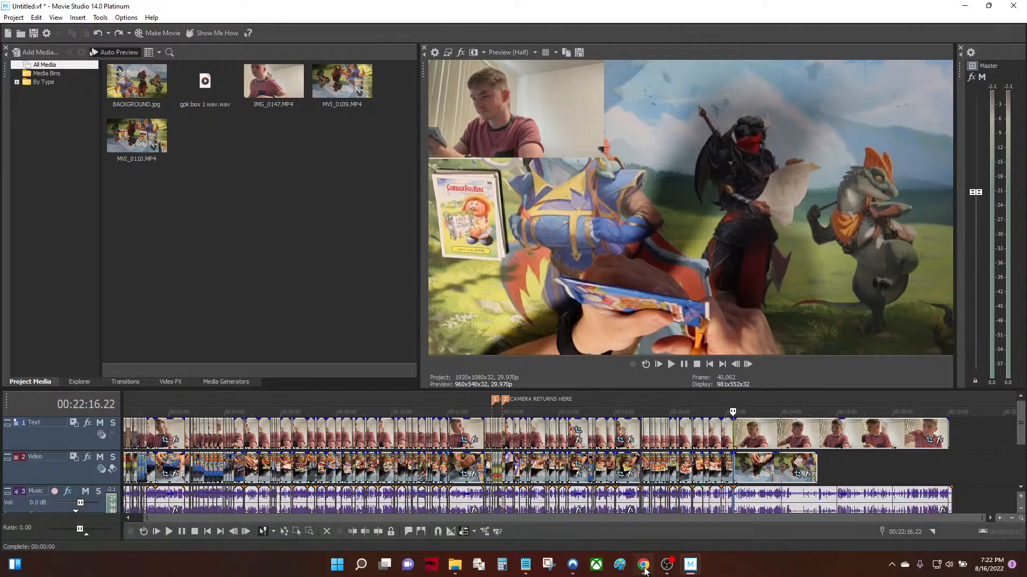
Switch to Chrome, open the BagaProductions channel through the BopsMcPops Linktree, and decline the subscription
left_click(644, 570)
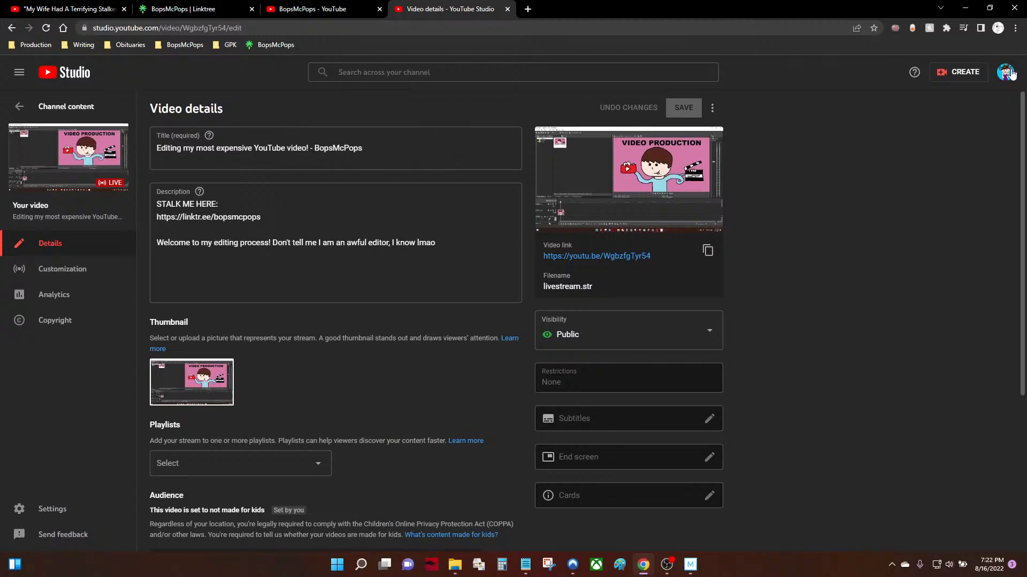
left_click(274, 45)
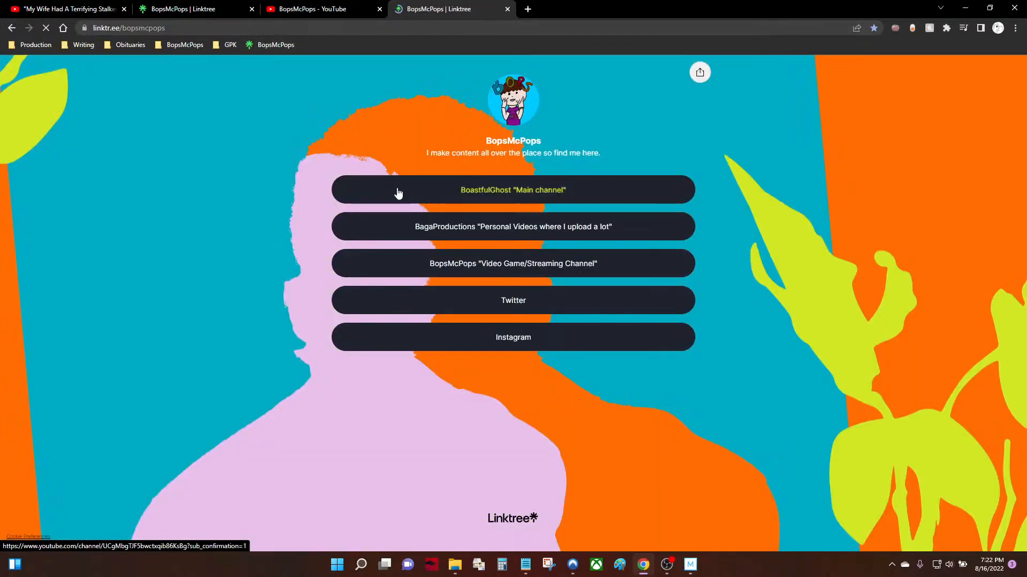
left_click(398, 193)
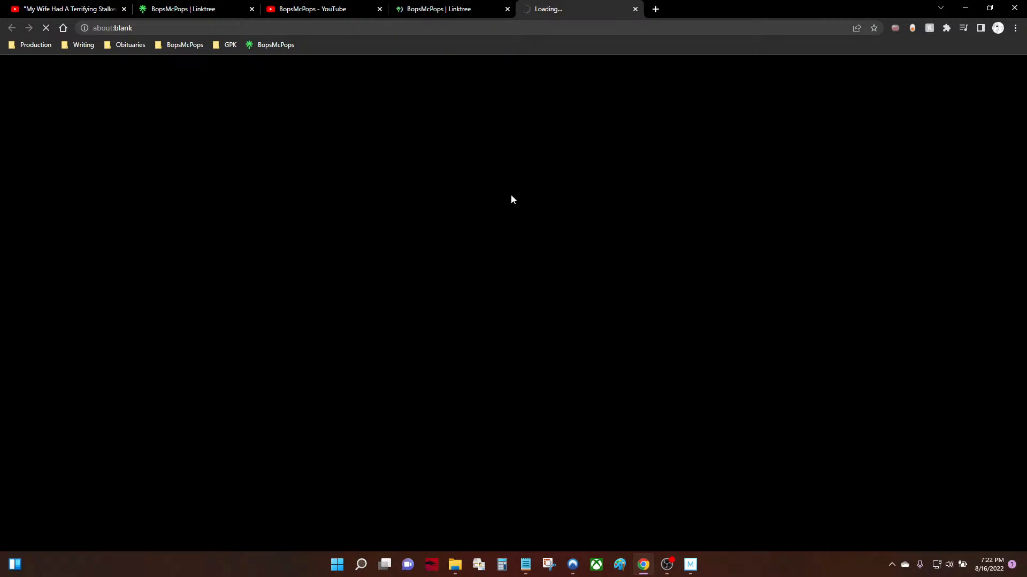
left_click(507, 9)
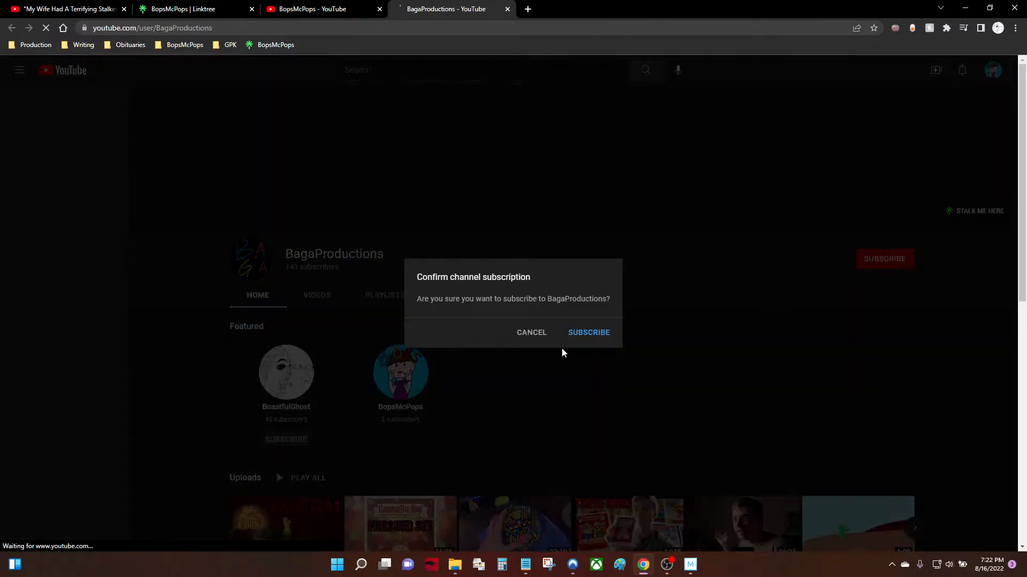
left_click(534, 334)
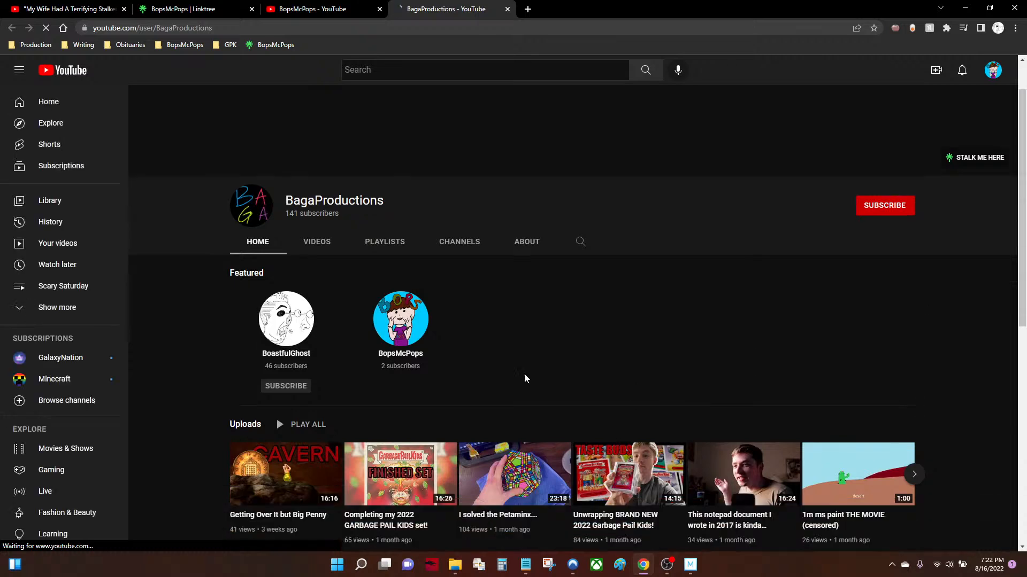
Open "Unwrapping BRAND NEW 2022 Garbage Pail Kids!" from the channel's videos and jump to 3:17 with playback paused
scroll(583, 396, "down", 1)
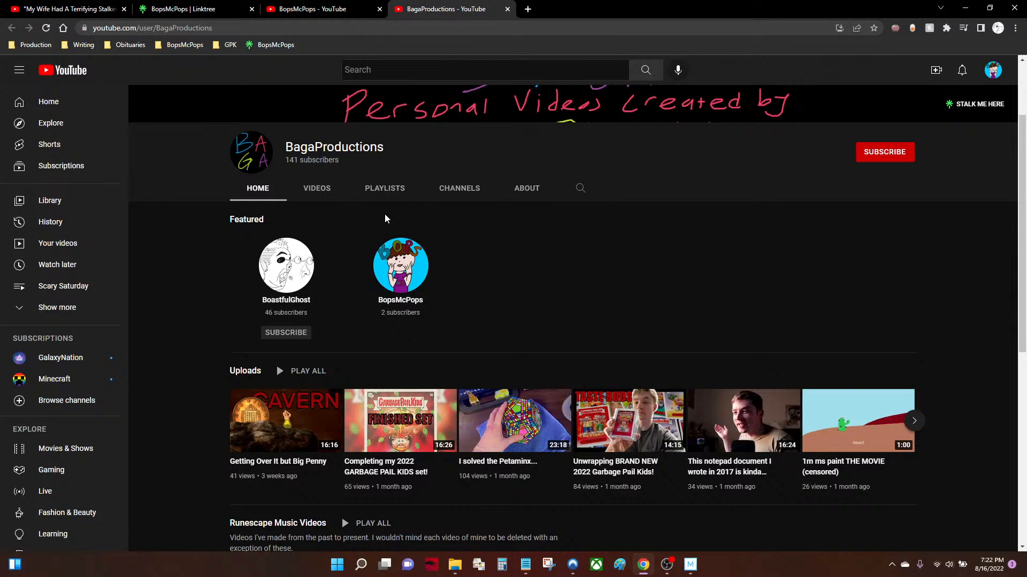
left_click(330, 198)
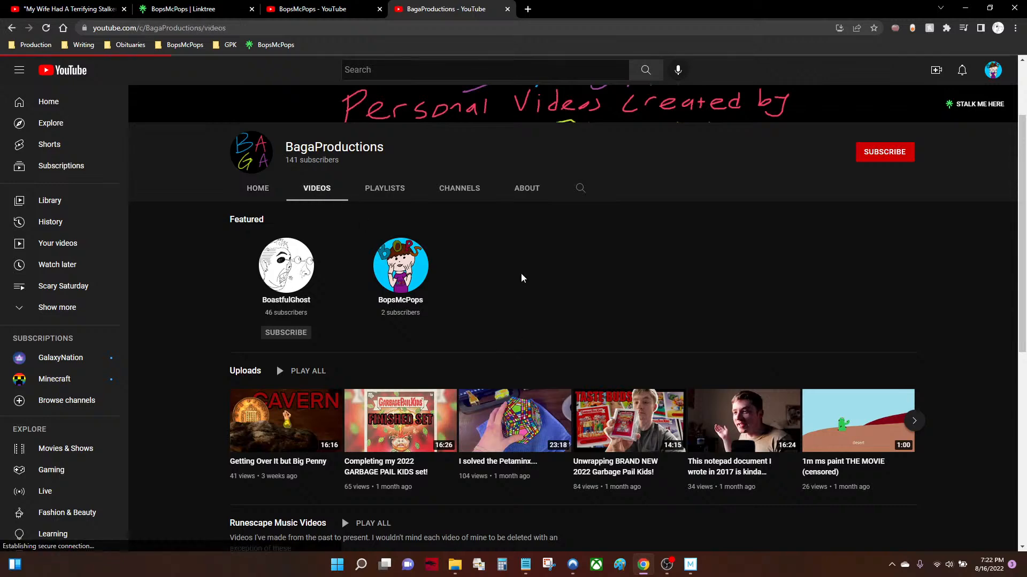
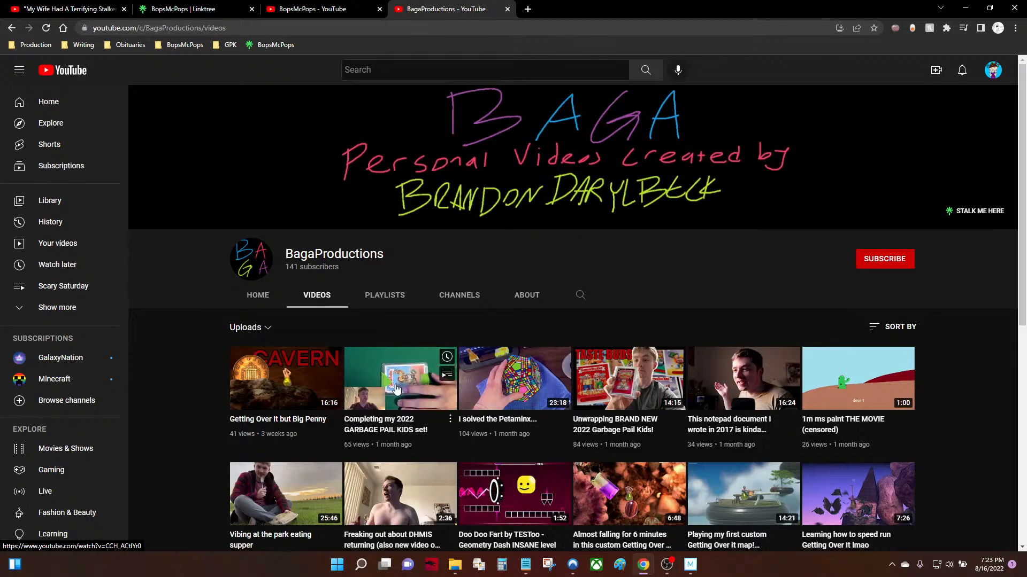
left_click(627, 386)
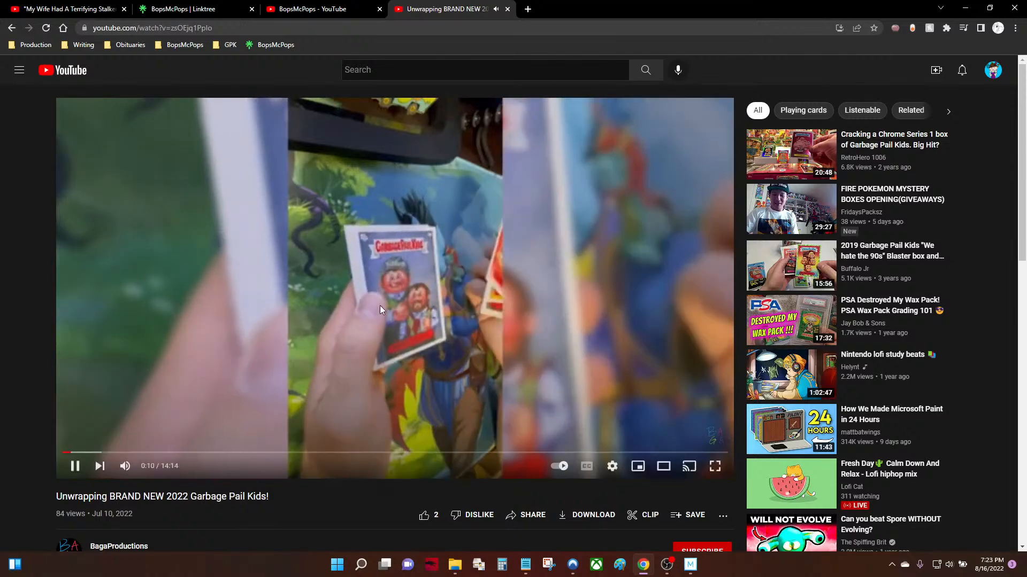
left_click(348, 334)
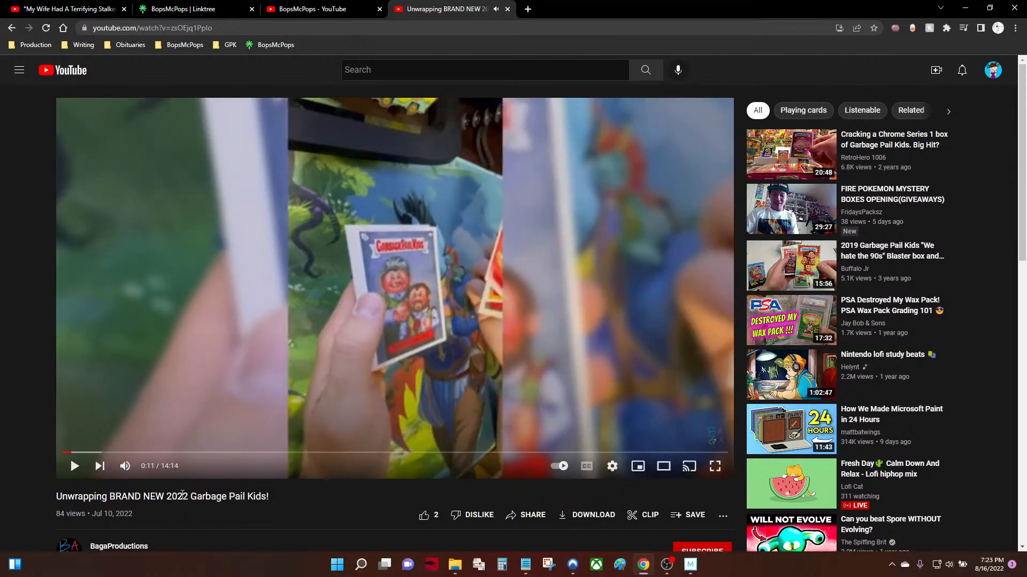
left_click(216, 452)
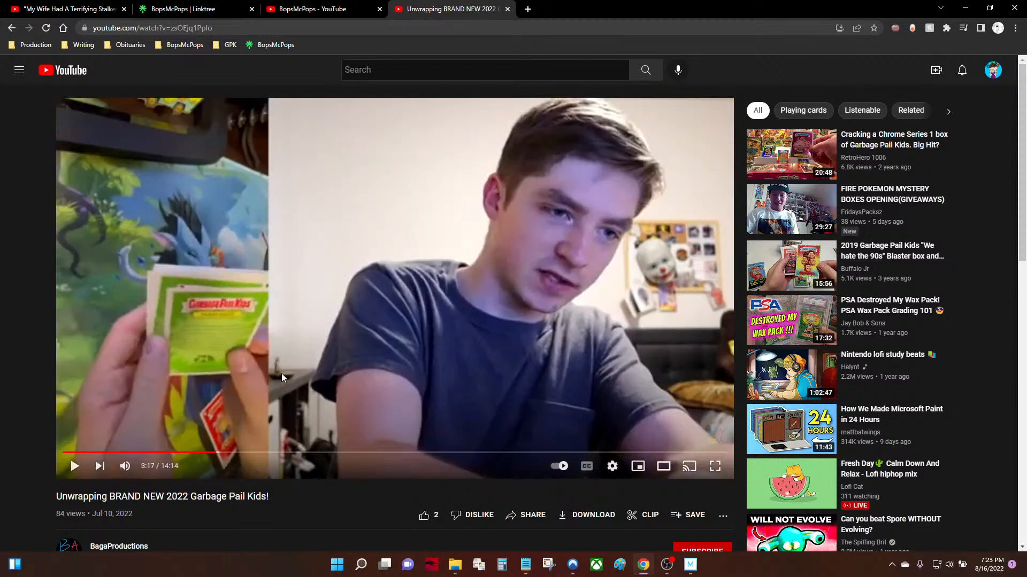
Play short passages of the unboxing video from 3:17, pause at 3:20, and close the video's tab
left_click(75, 468)
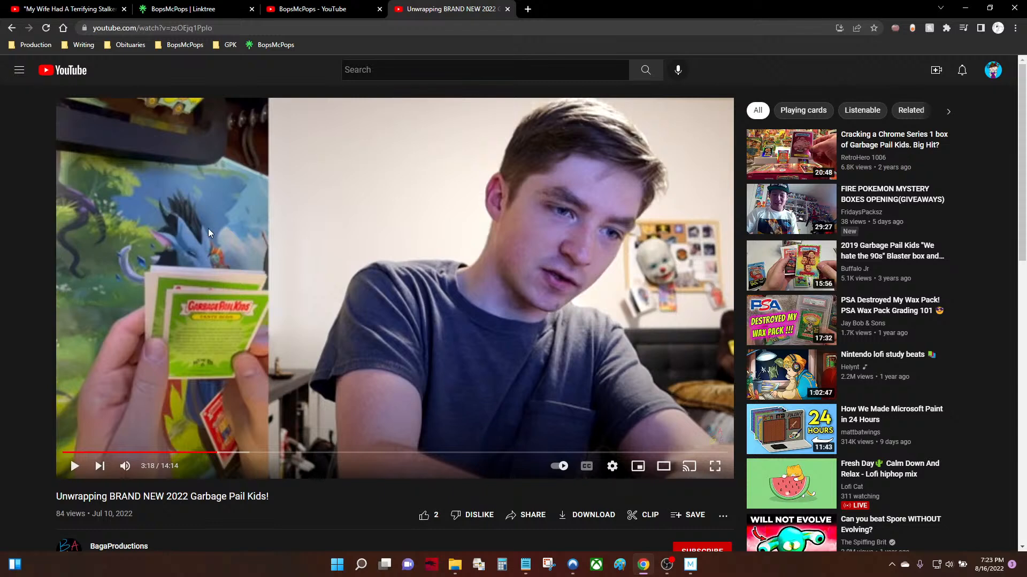
left_click(178, 255)
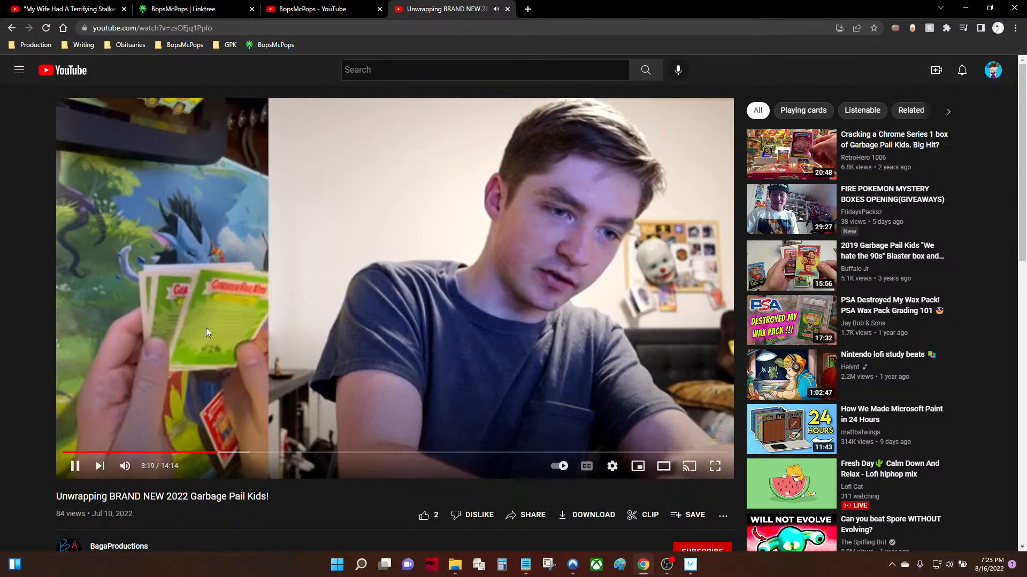
left_click(208, 328)
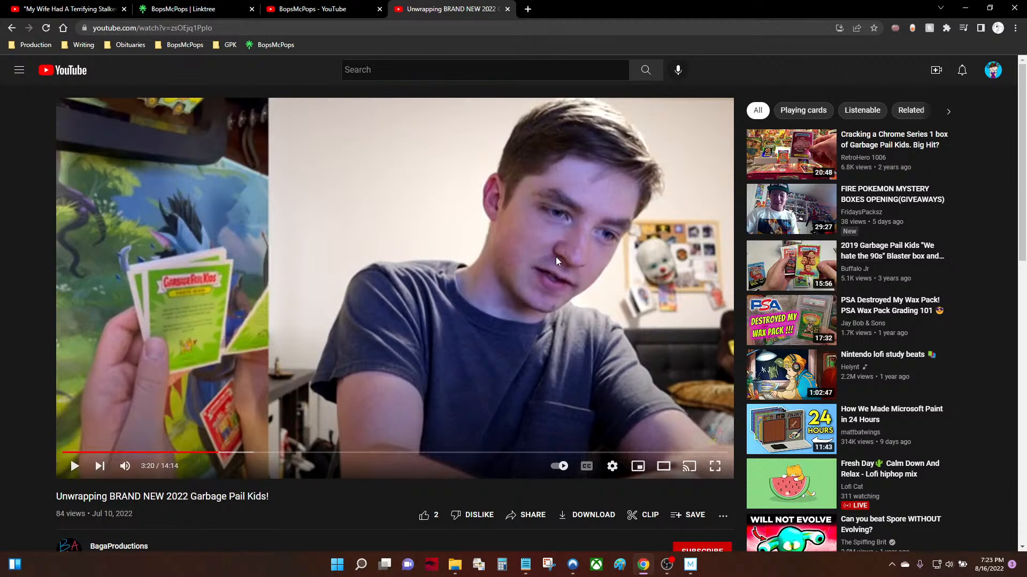
left_click(509, 11)
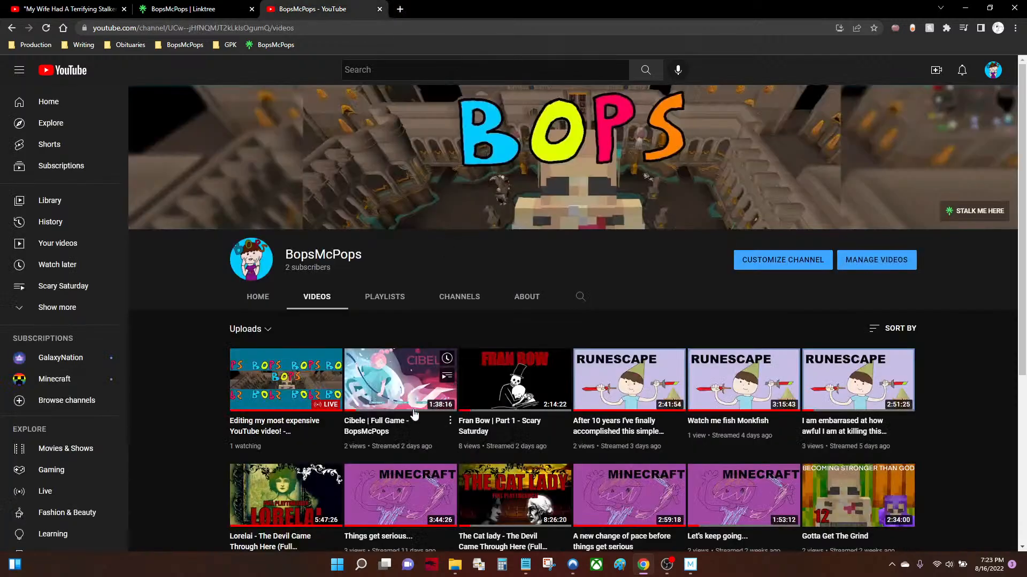
Reopen the BagaProductions channel through the BopsMcPops Linktree, closing the extra Linktree tabs and declining the channel subscription
left_click(271, 45)
left_click(251, 9)
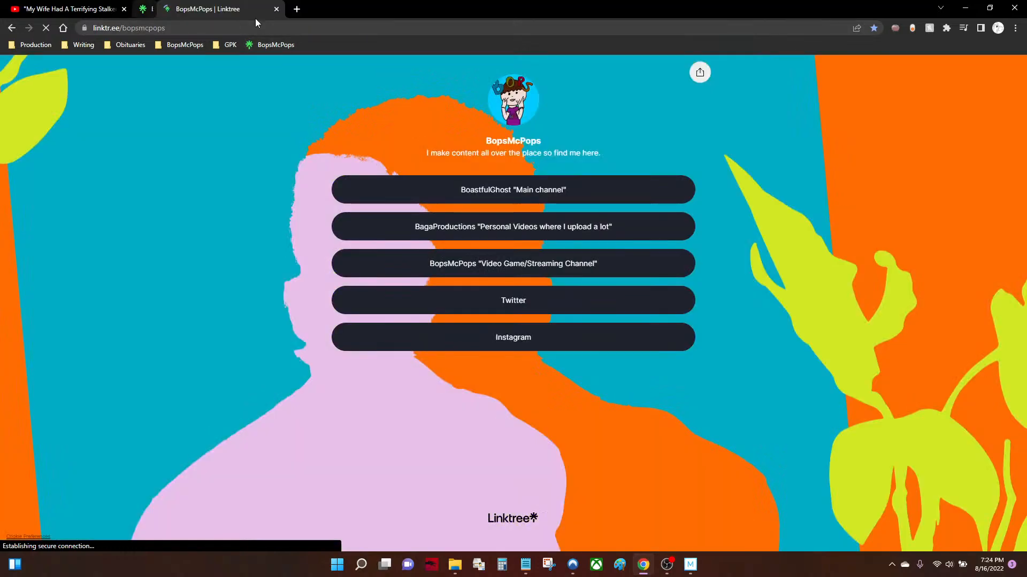
left_click(495, 235)
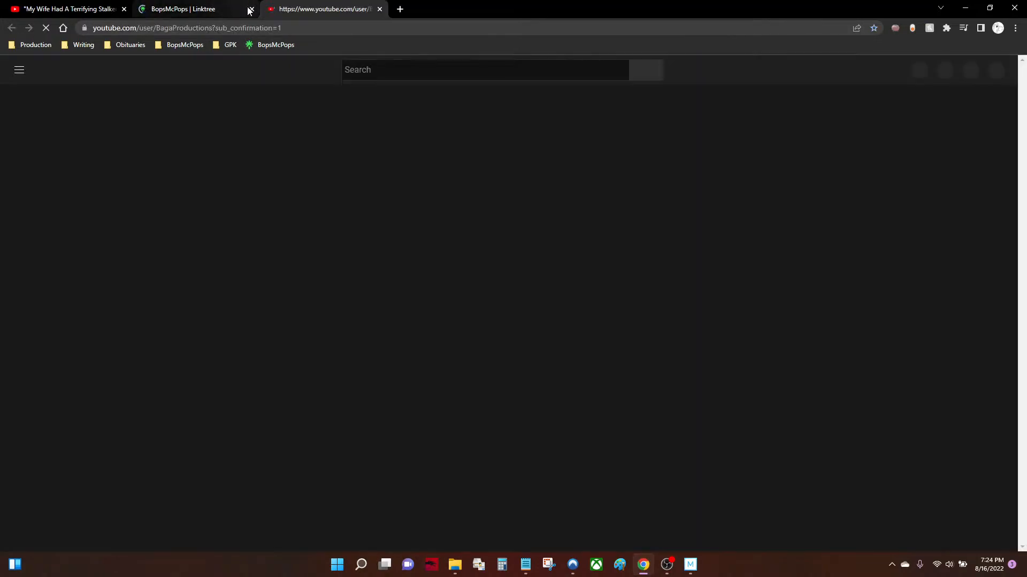
left_click(250, 9)
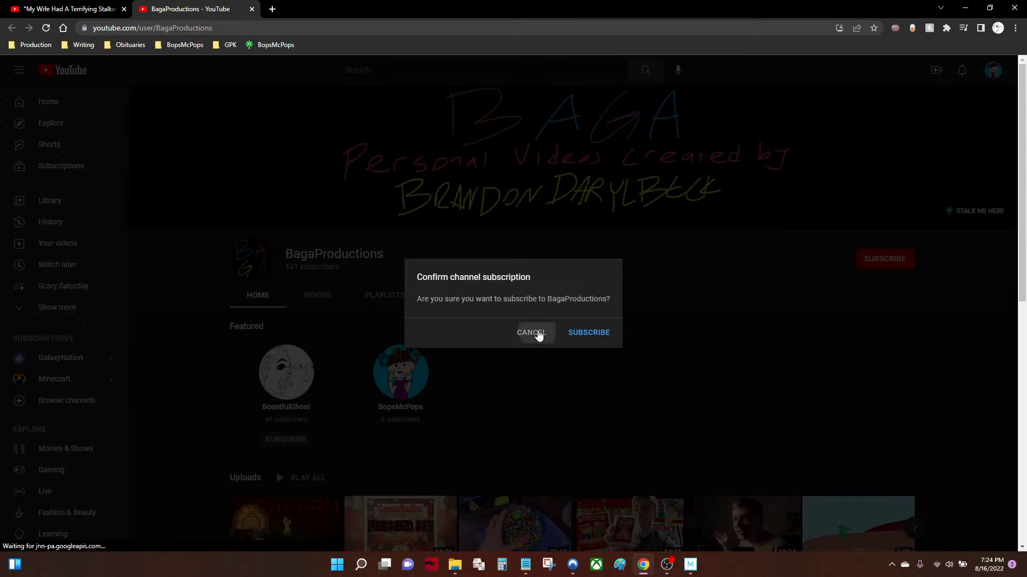
left_click(539, 336)
Open "Completing my 2022 GARBAGE PAIL KIDS set!" from the channel's uploads and pause it at the start
scroll(376, 454, "down", 2)
left_click(401, 369)
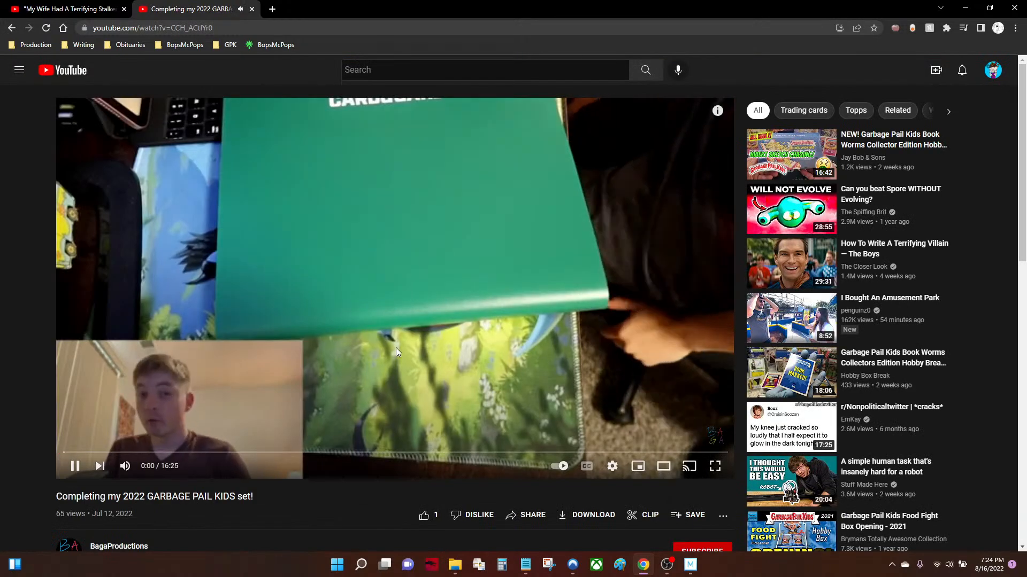
left_click(396, 347)
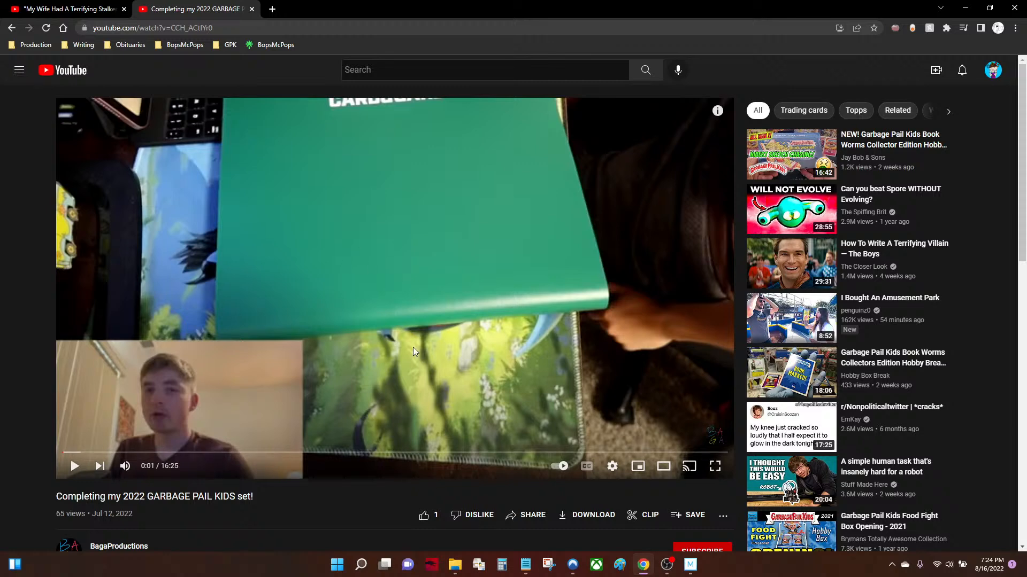
Jump to 9:21 in the video and play short passages of the card footage with the facecam overlay, pausing at 9:23
left_click(420, 425)
left_click(440, 453)
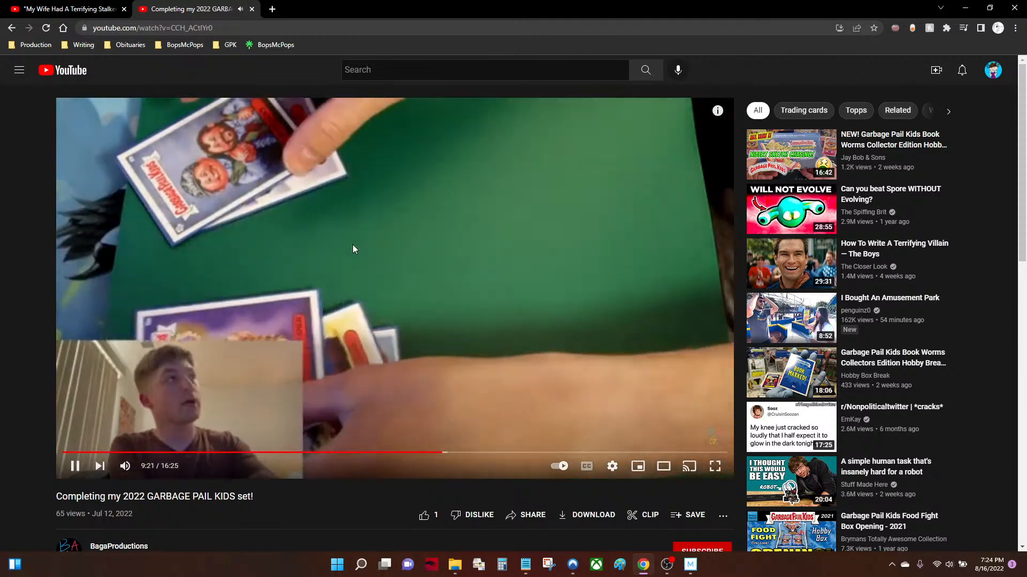
left_click(198, 269)
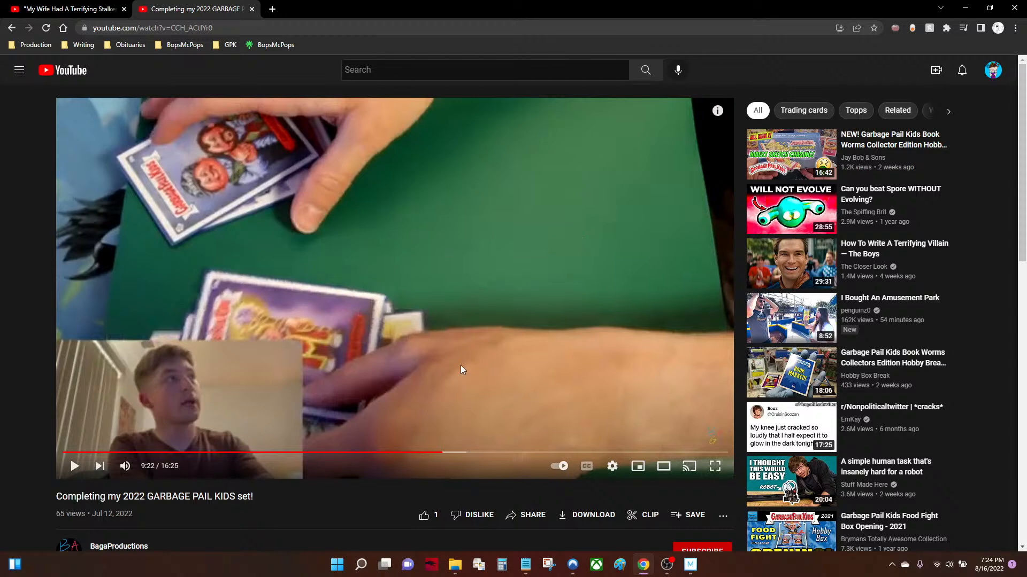
left_click(293, 310)
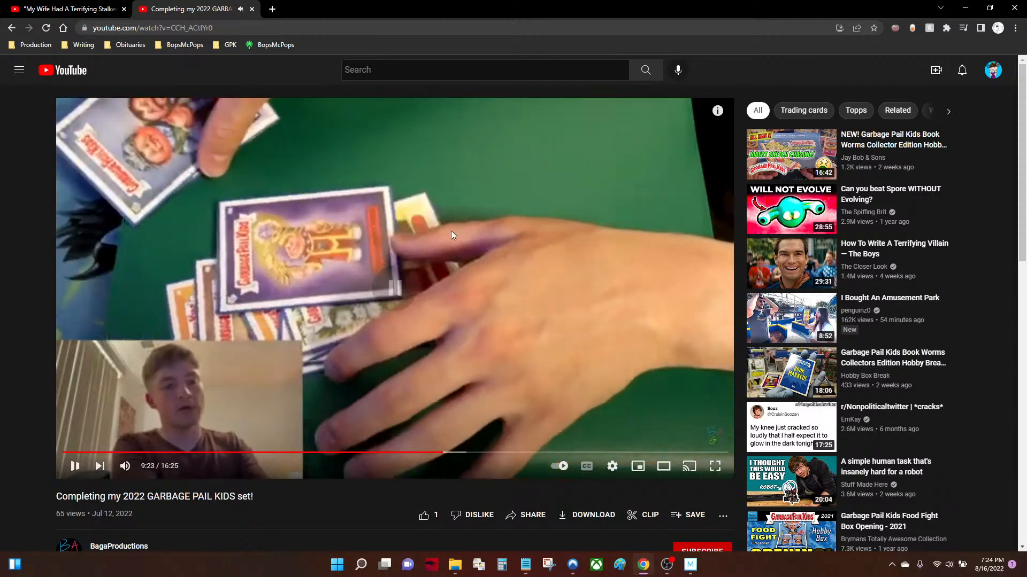
left_click(450, 230)
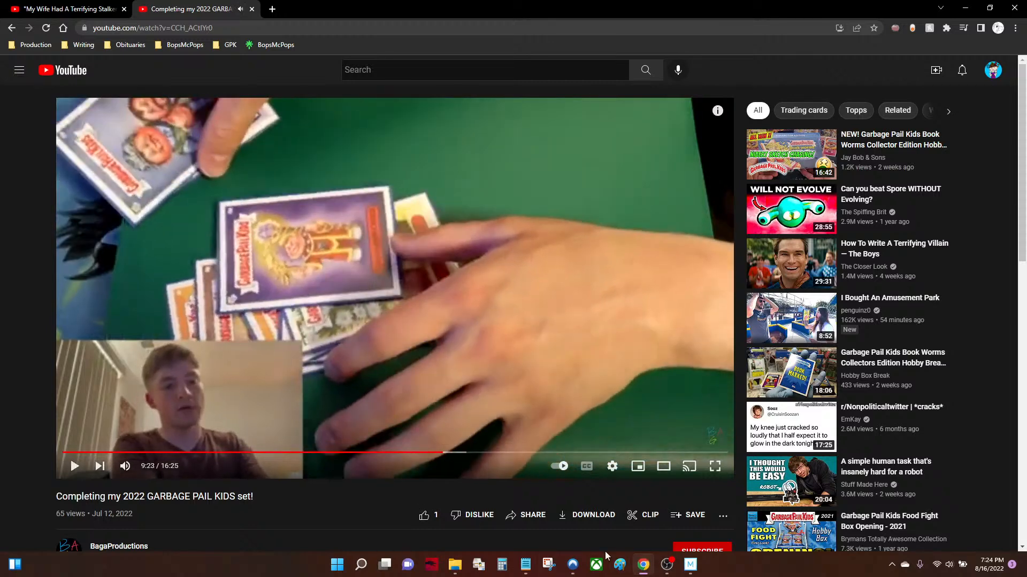
Minimize Movie Studio and Chrome, and open the Card Footage folder inside "Opening HUNDREDS of 2022 GARBAGE PAIL KIDS" on the desktop
left_click(691, 565)
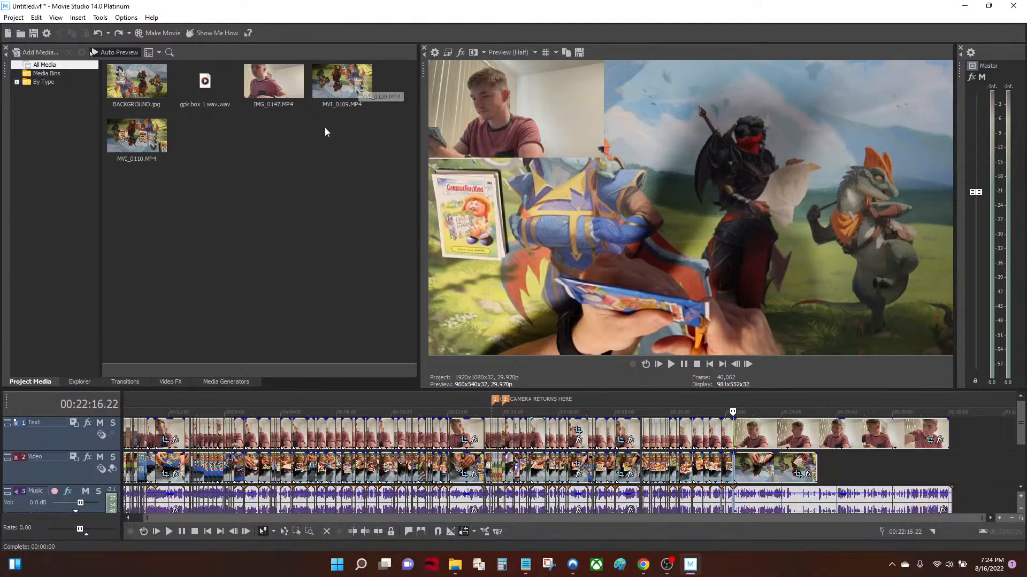
left_click(965, 6)
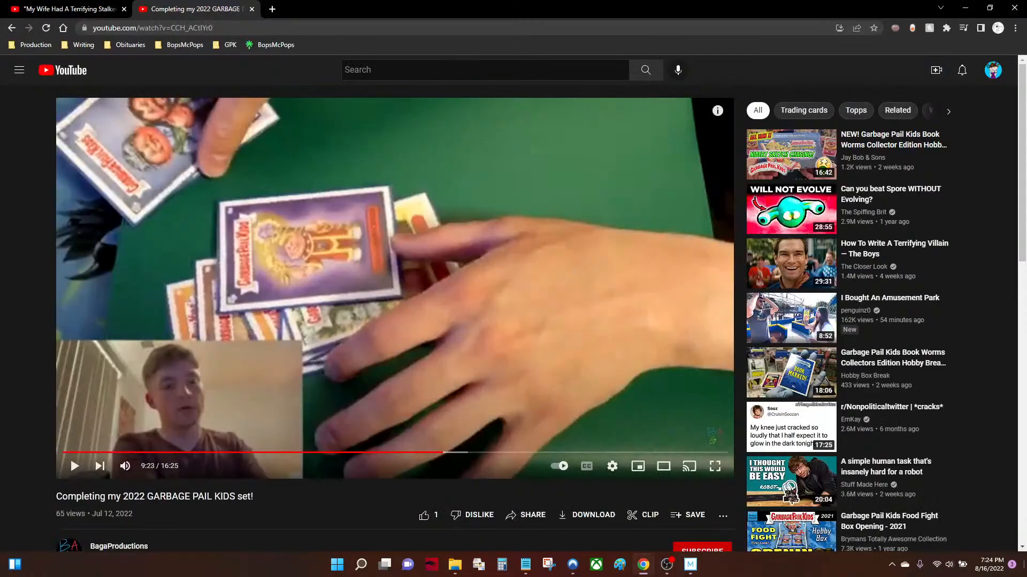
left_click(965, 6)
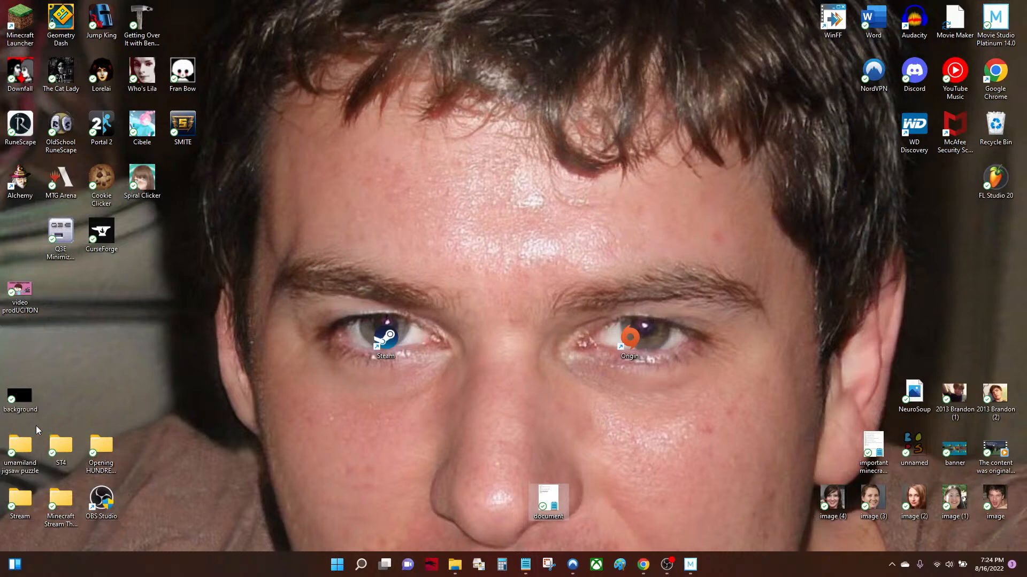
double_click(101, 454)
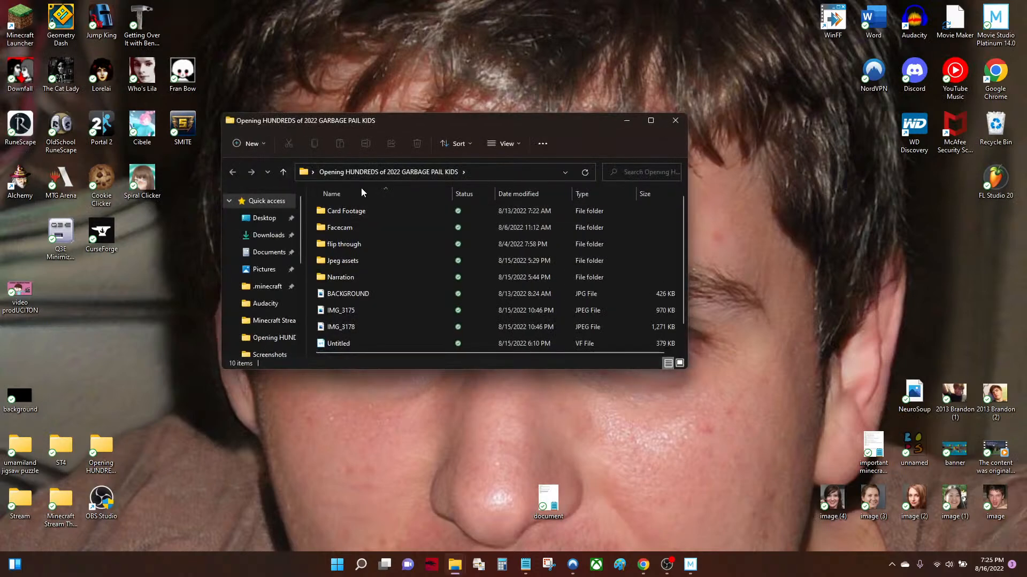
double_click(367, 212)
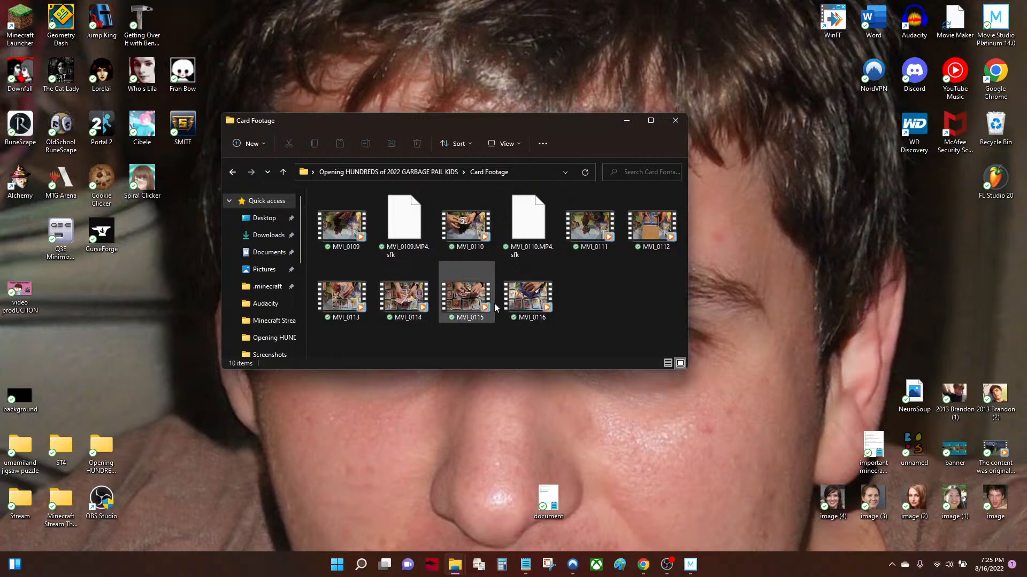
Play the raw clip MVI_0111 around 02:25 and 02:44, pause it, and close the player and the Card Footage folder
left_click(590, 230)
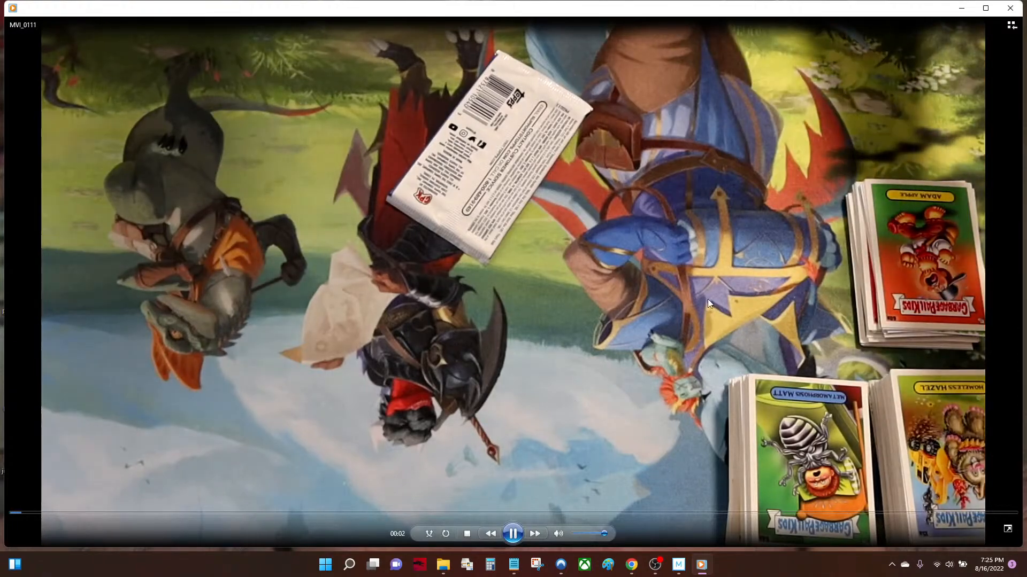
left_click(508, 513)
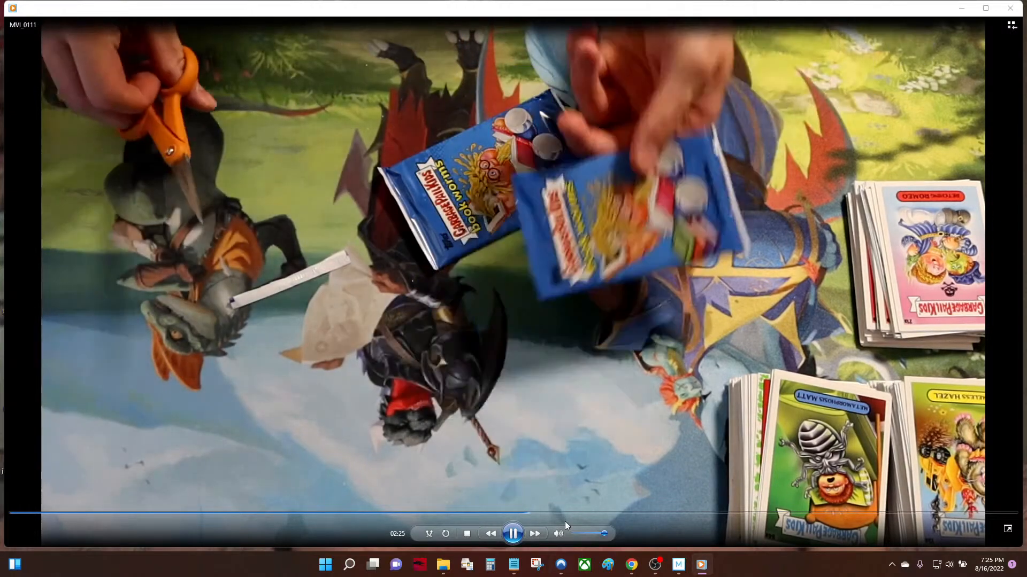
left_click(588, 514)
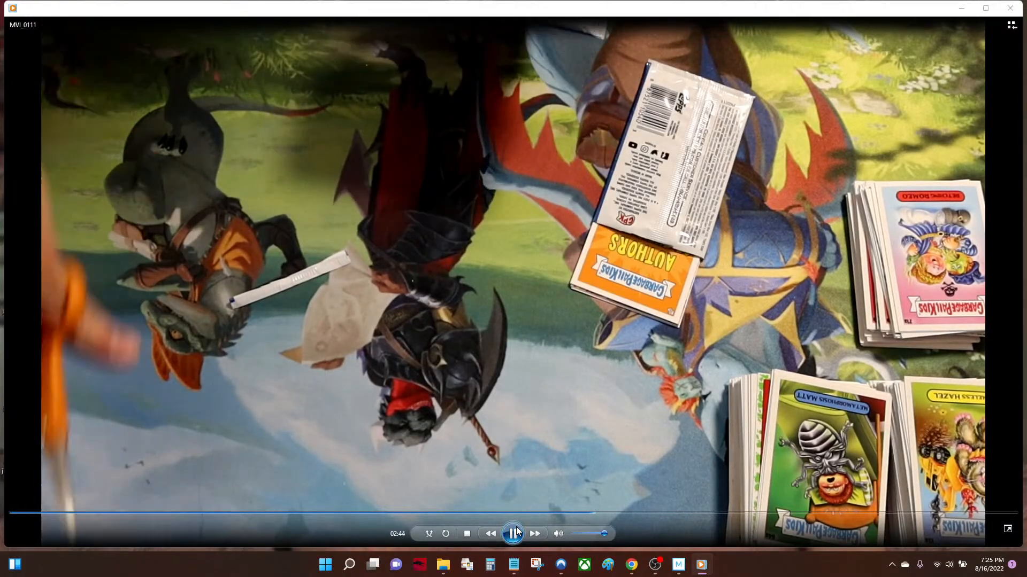
left_click(501, 296)
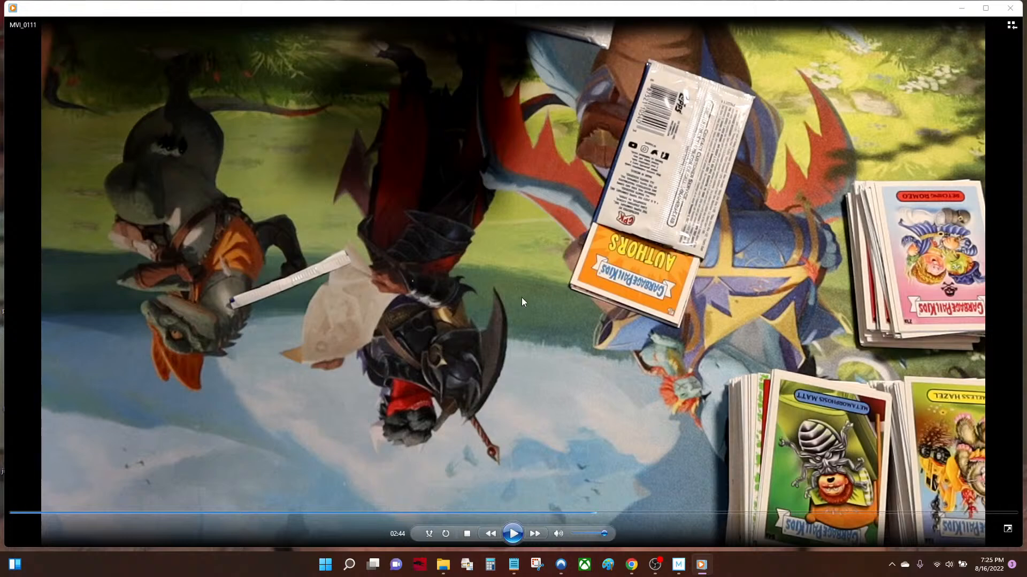
left_click(1010, 7)
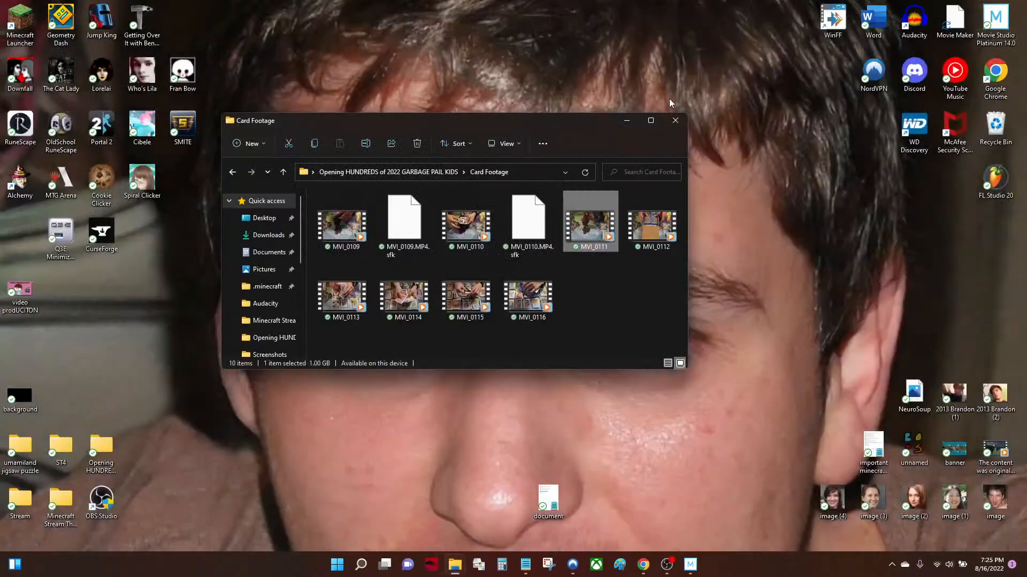
left_click(675, 120)
Switch to Movie Studio and place MVI_0110.MP4 on the Text track after the end of the existing footage
left_click(690, 564)
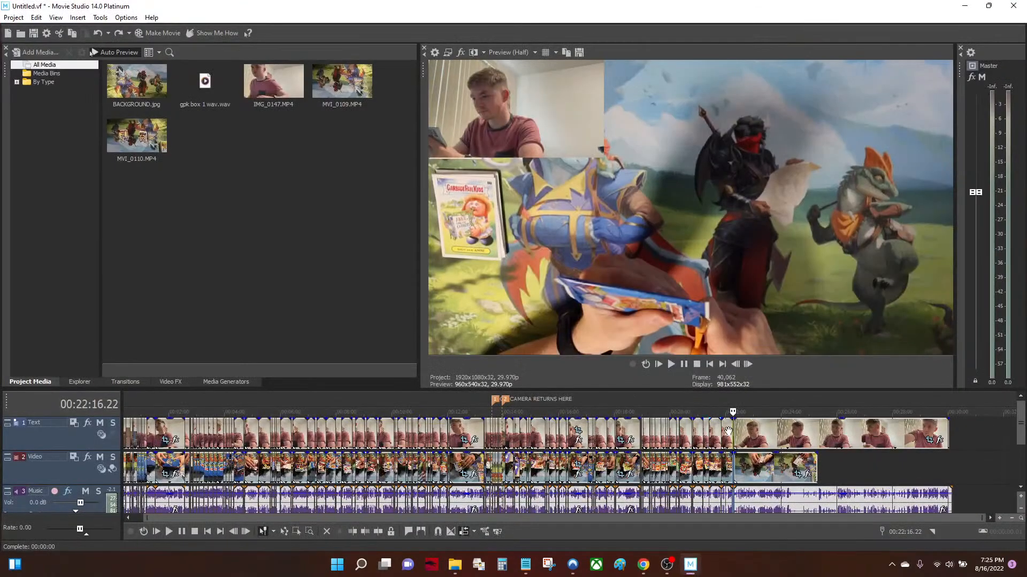
scroll(870, 431, "down", 1)
left_click(956, 437)
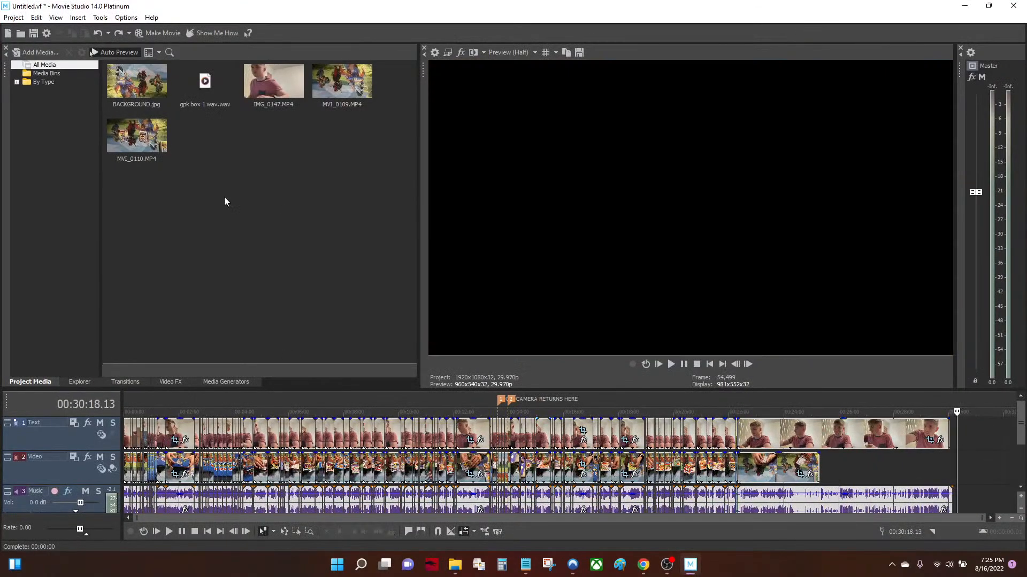
left_click_drag(121, 138, 720, 457)
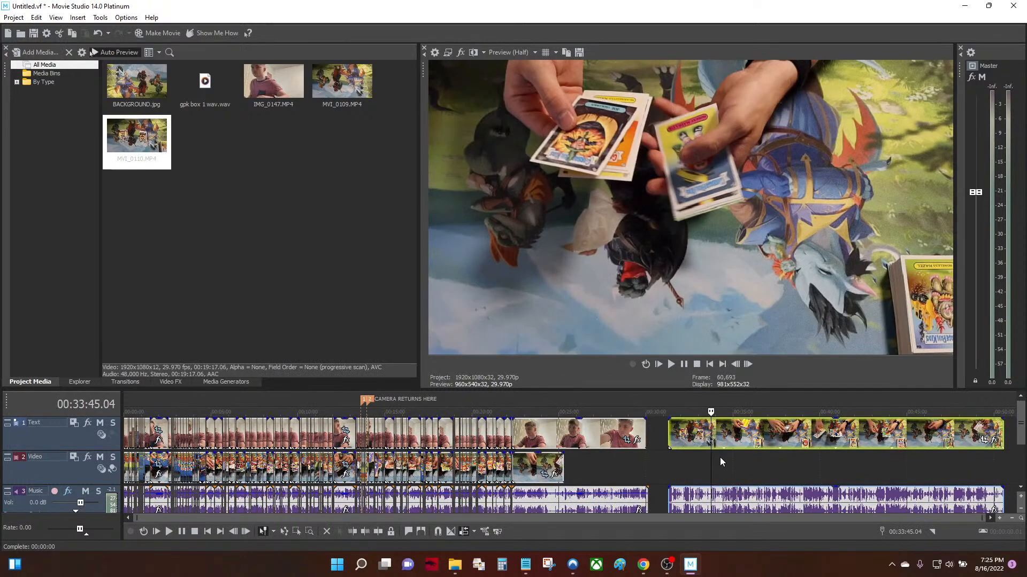
Play the opening of the added MVI_0110 clip, stop, and check the frame at 00:32:40.10
double_click(720, 507)
key("space")
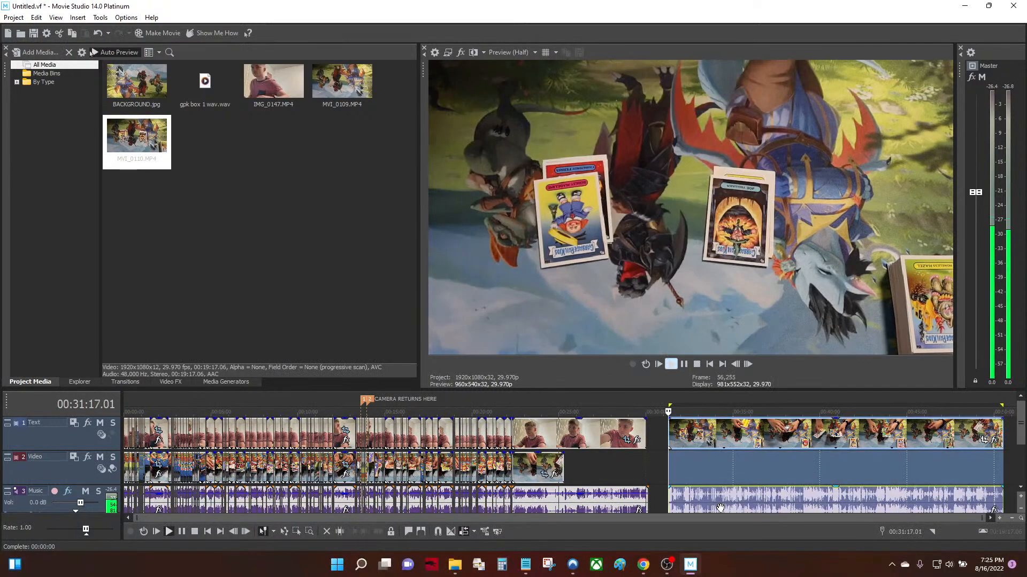
scroll(690, 496, "up", 4)
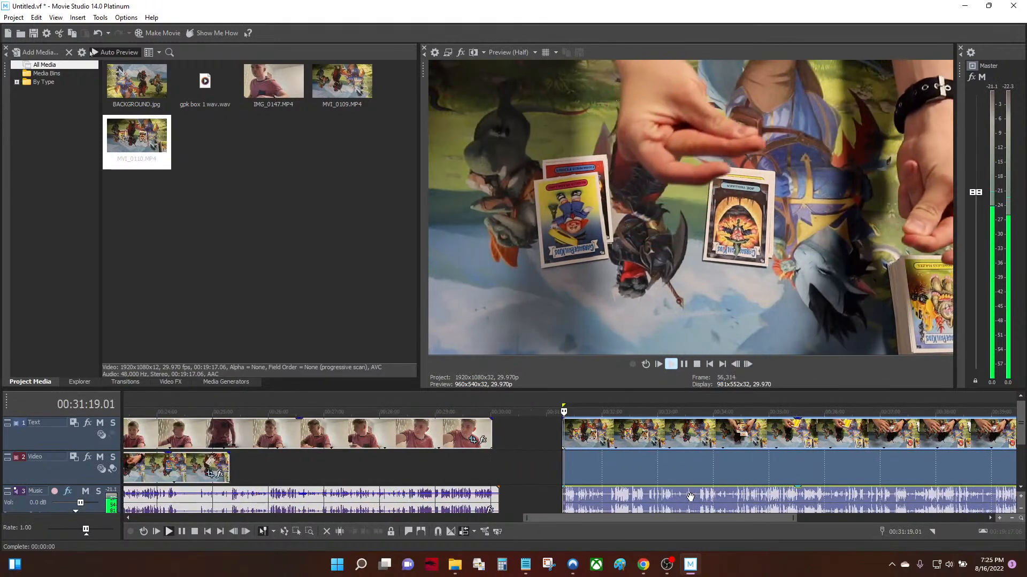
key("space")
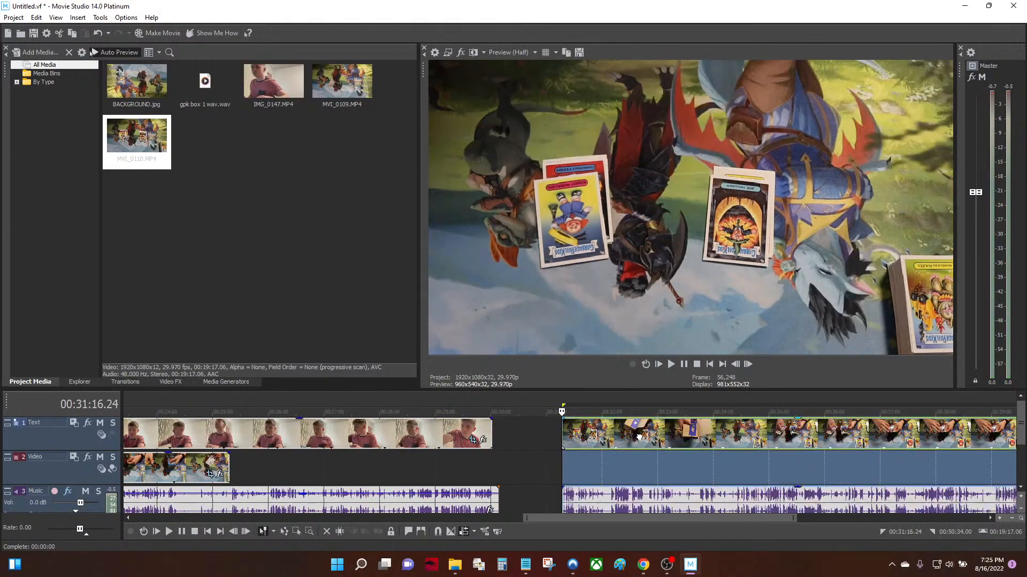
left_click(639, 437)
scroll(836, 457, "down", 5)
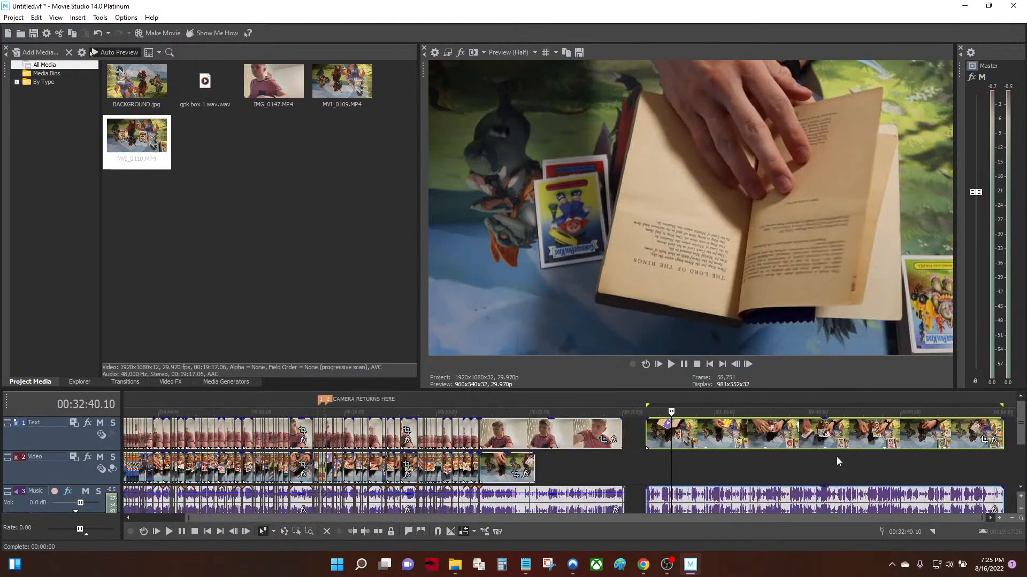
Open Event Pan/Crop for the added MVI_0110 clip and move its window up clear of the timeline
left_click(984, 442)
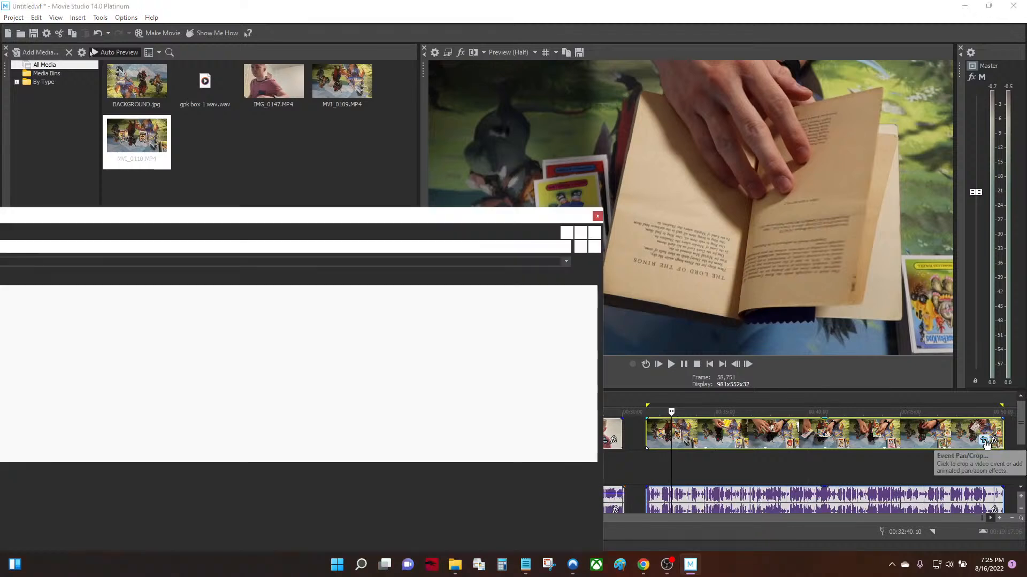
left_click_drag(532, 222, 592, 52)
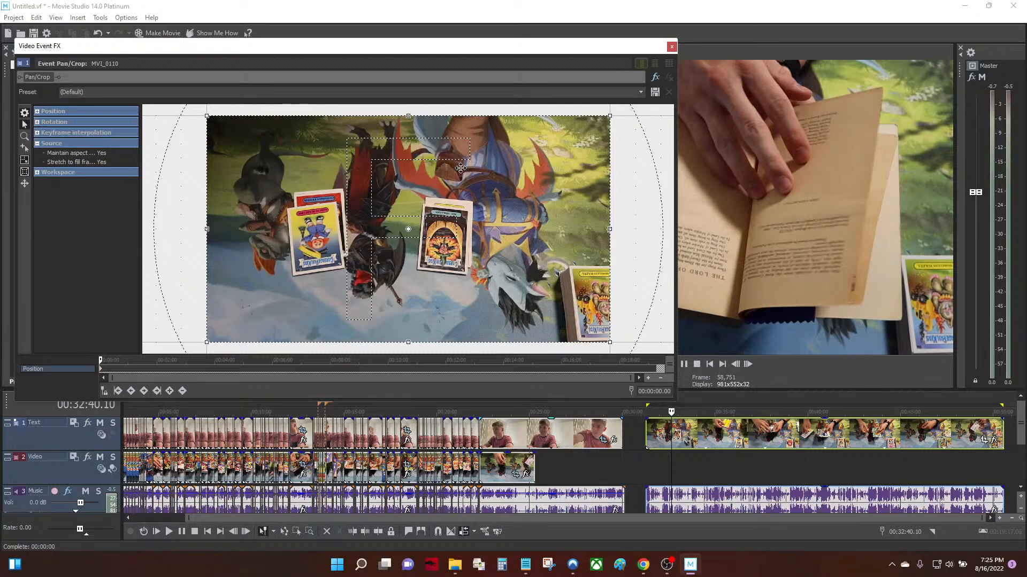
scroll(379, 246, "down", 5)
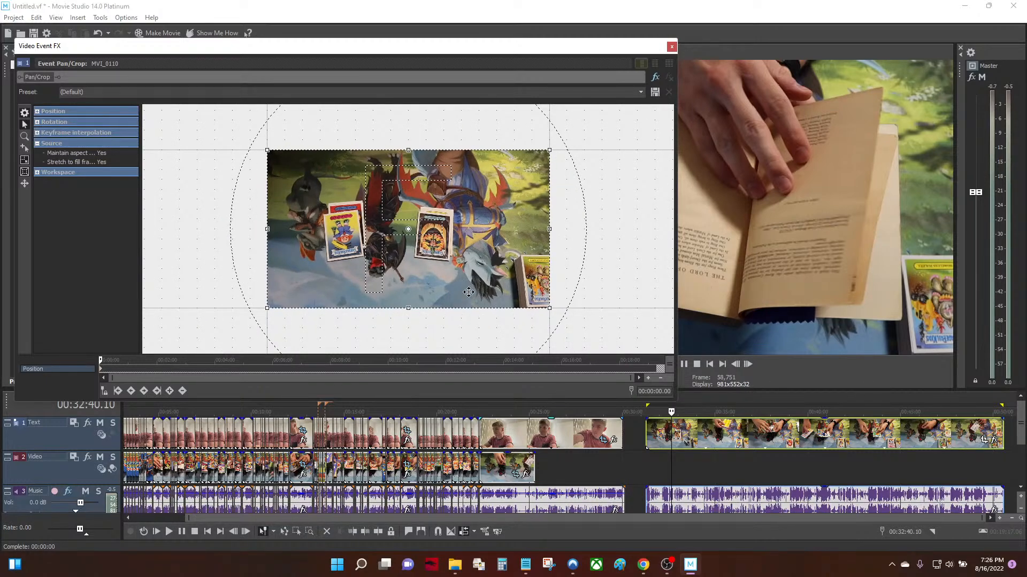
Try shrinking the MVI_0110 crop frame to a small area near the image centre, and undo the crop
left_click_drag(548, 156, 325, 238)
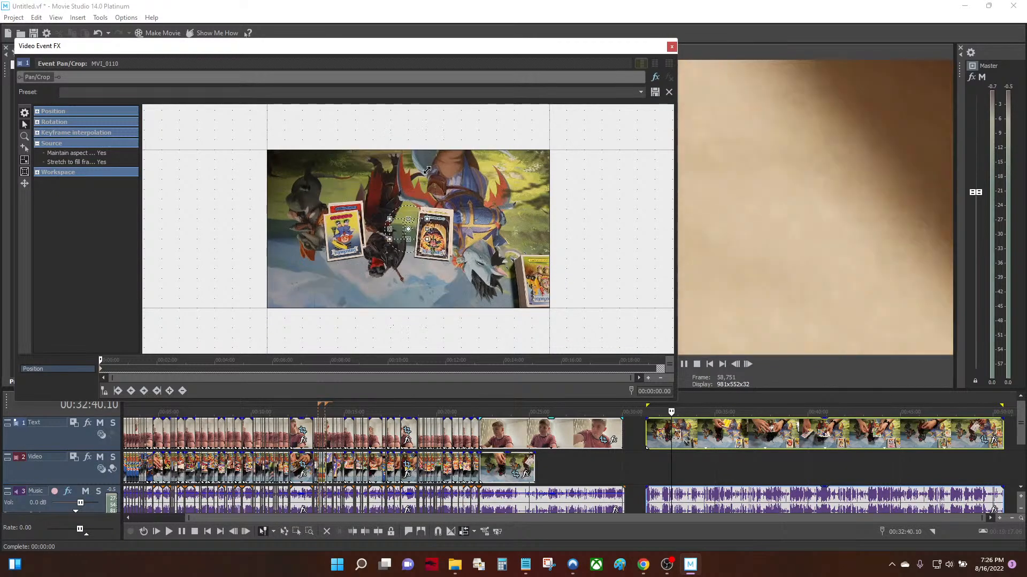
key("ctrl+z")
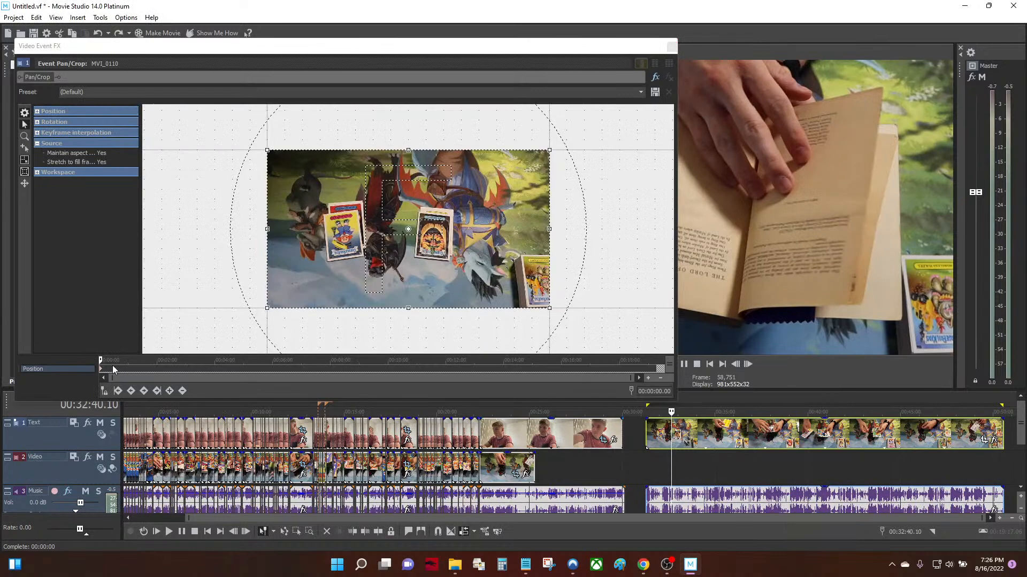
Add an end keyframe to MVI_0110's Pan/Crop timeline and shrink the crop at its start to a small area near the image centre
left_click(104, 373)
right_click(101, 370)
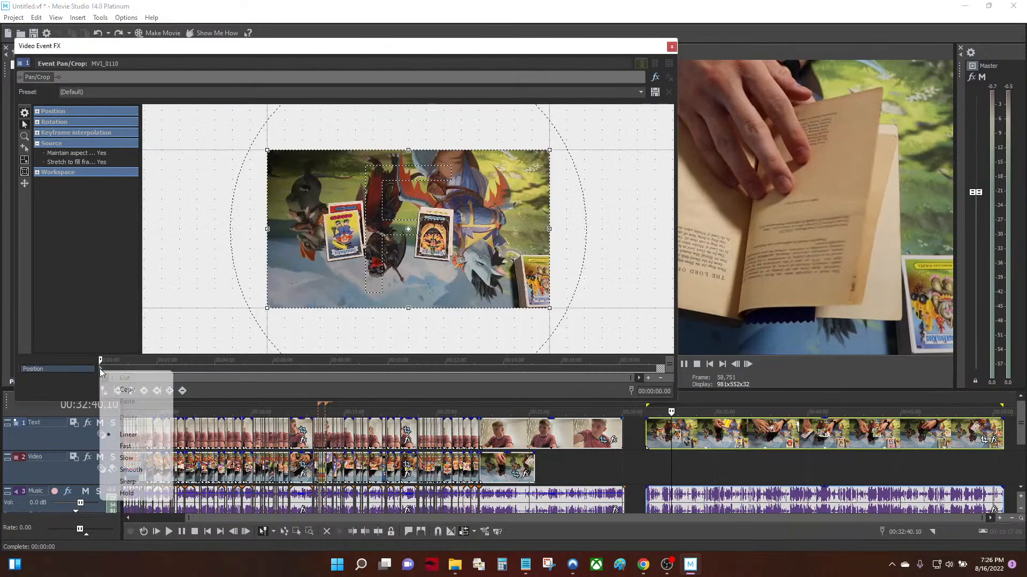
left_click(656, 368)
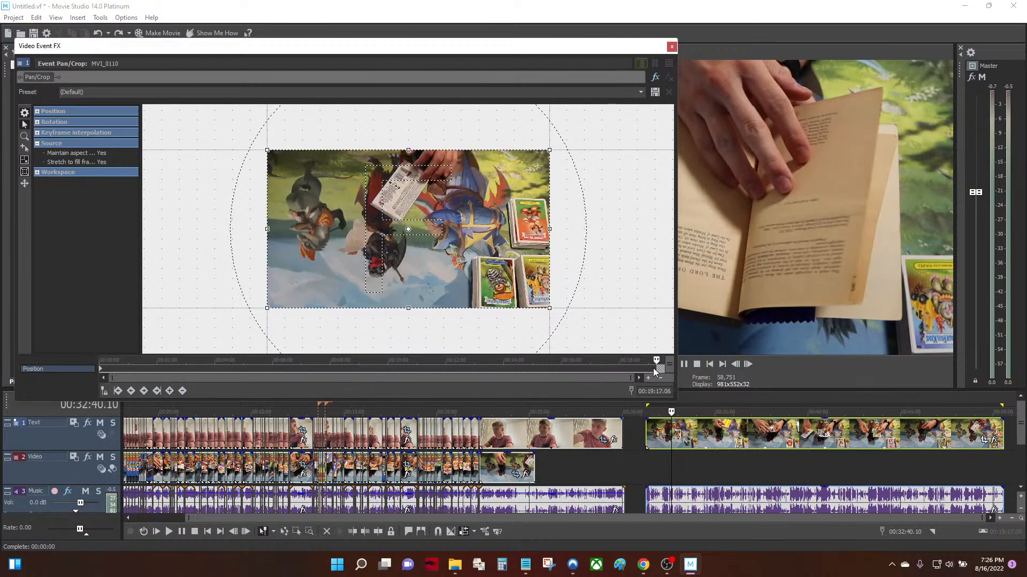
left_click(168, 389)
left_click(103, 371)
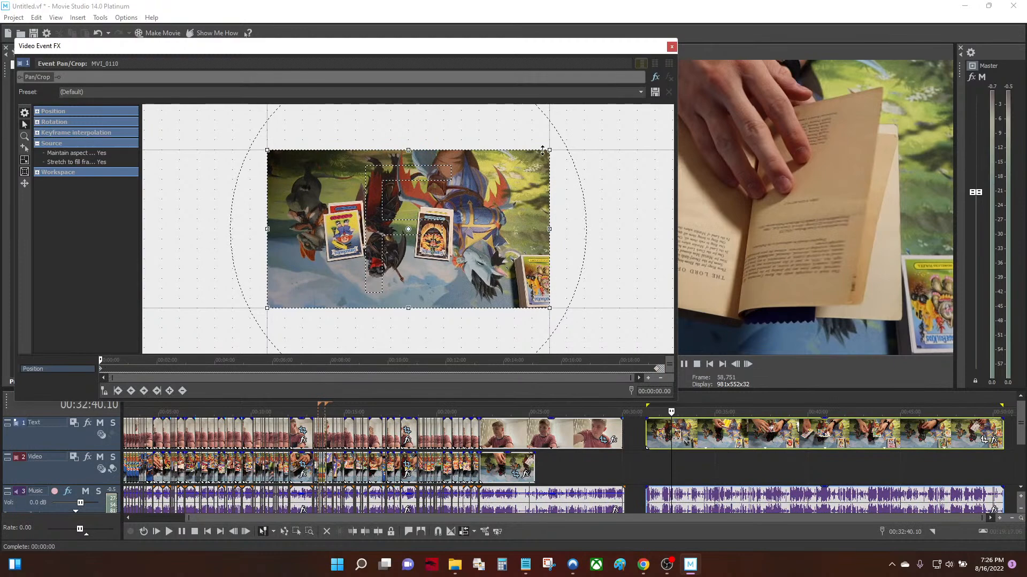
left_click_drag(548, 150, 419, 222)
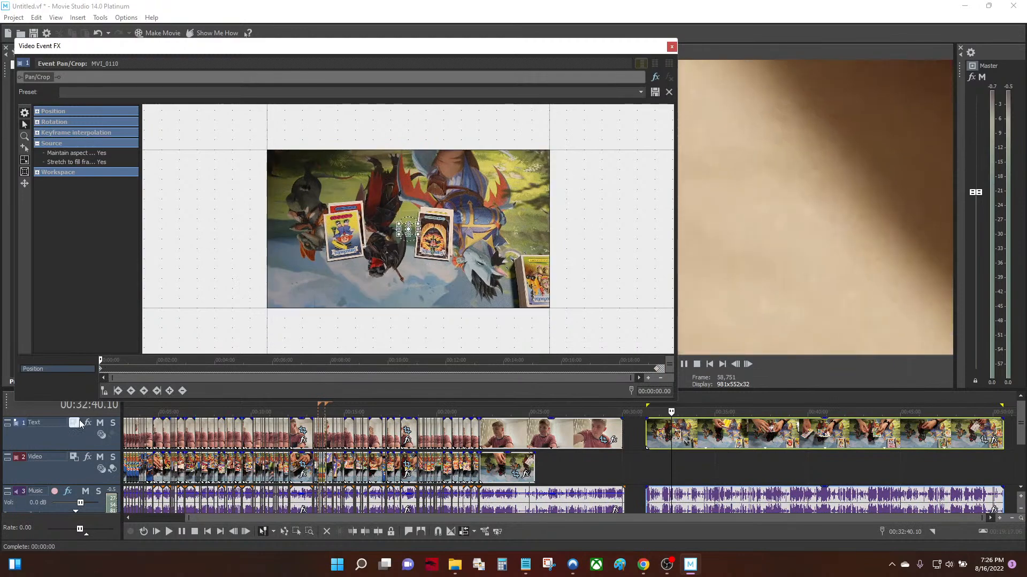
Split MVI_0110 at 00:32:53.12 and restore the full frame at the first piece's end Pan/Crop keyframe
left_click(675, 435)
key("s")
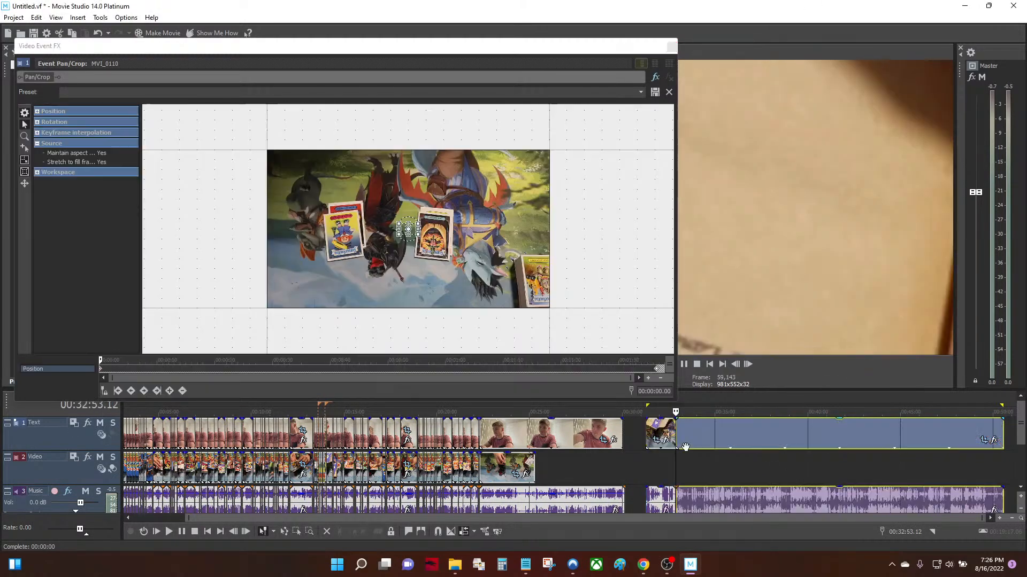
left_click(656, 441)
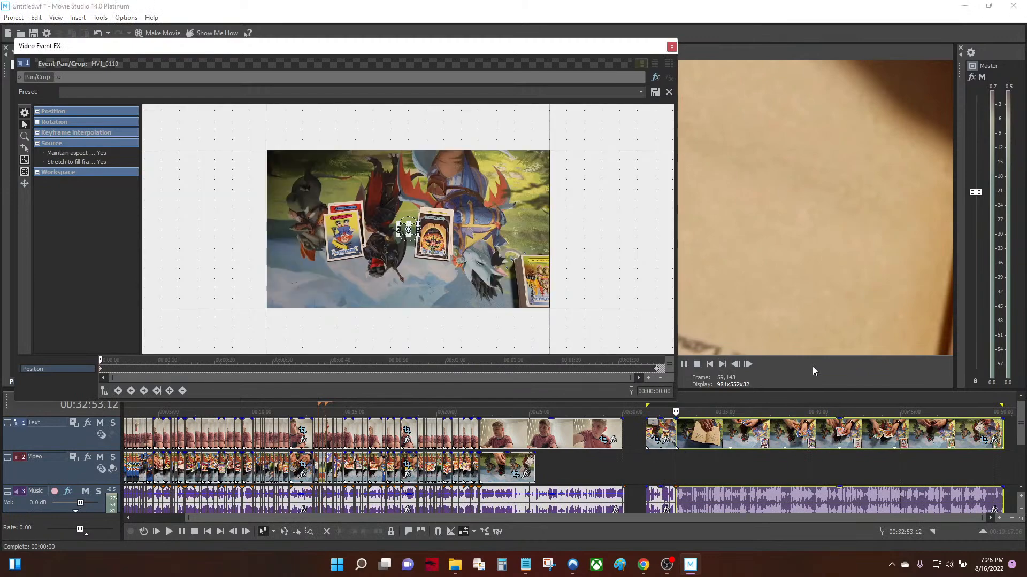
left_click(659, 372)
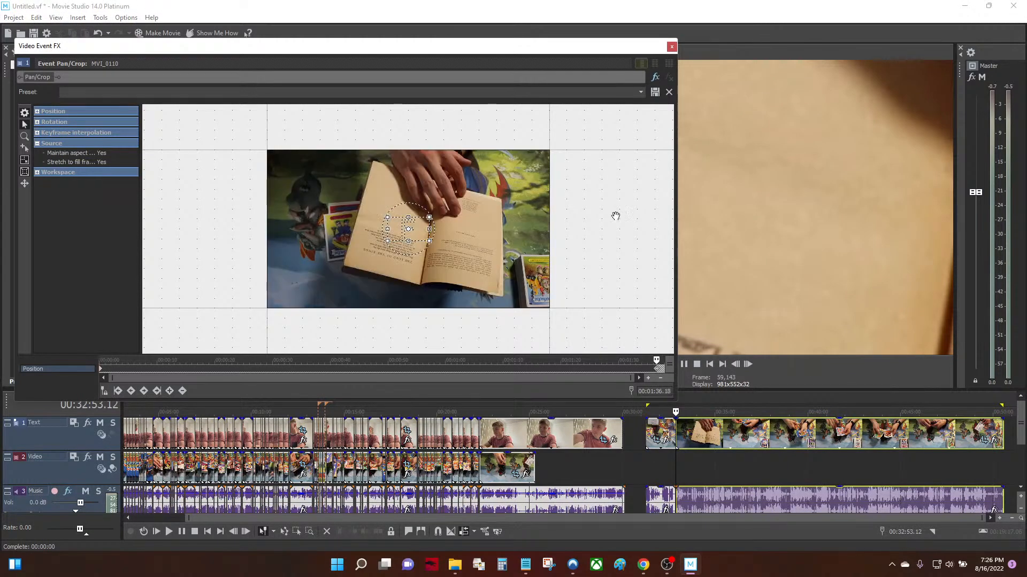
right_click(443, 222)
left_click(457, 230)
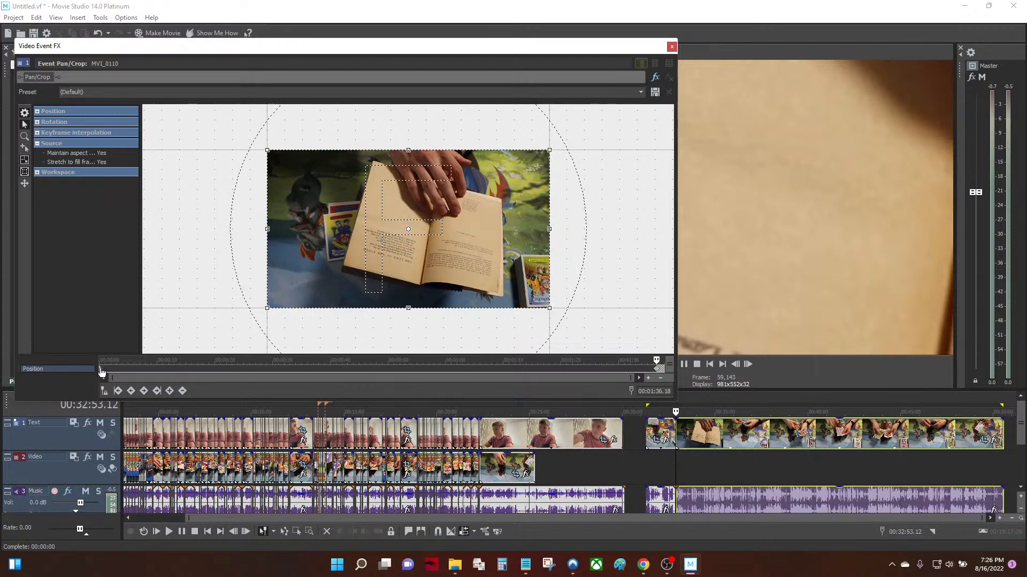
left_click(102, 371)
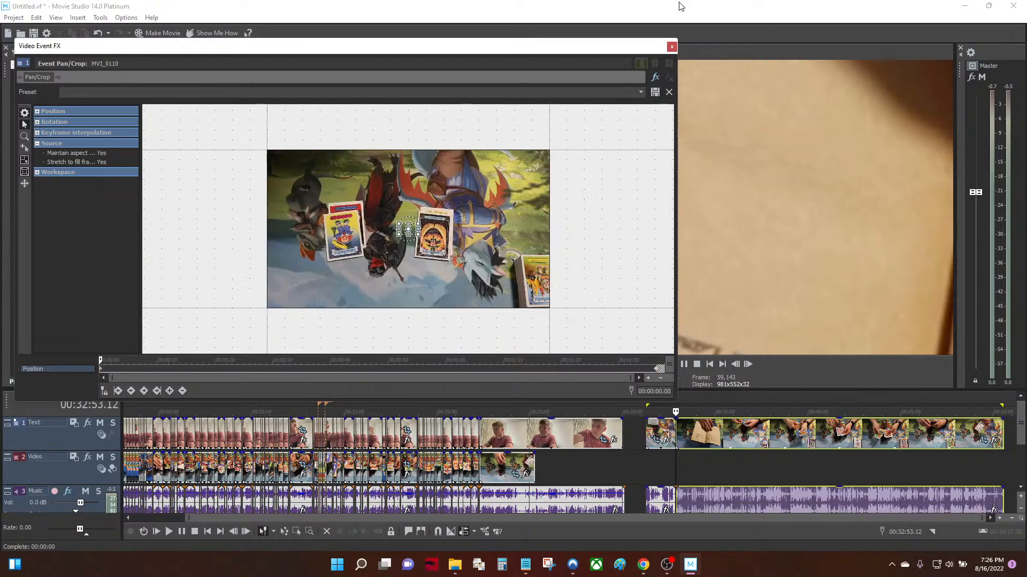
Move the remaining MVI_0110 piece to start at 00:42:36.14 and play the opening of the first piece
left_click(672, 46)
left_click_drag(730, 429, 909, 431)
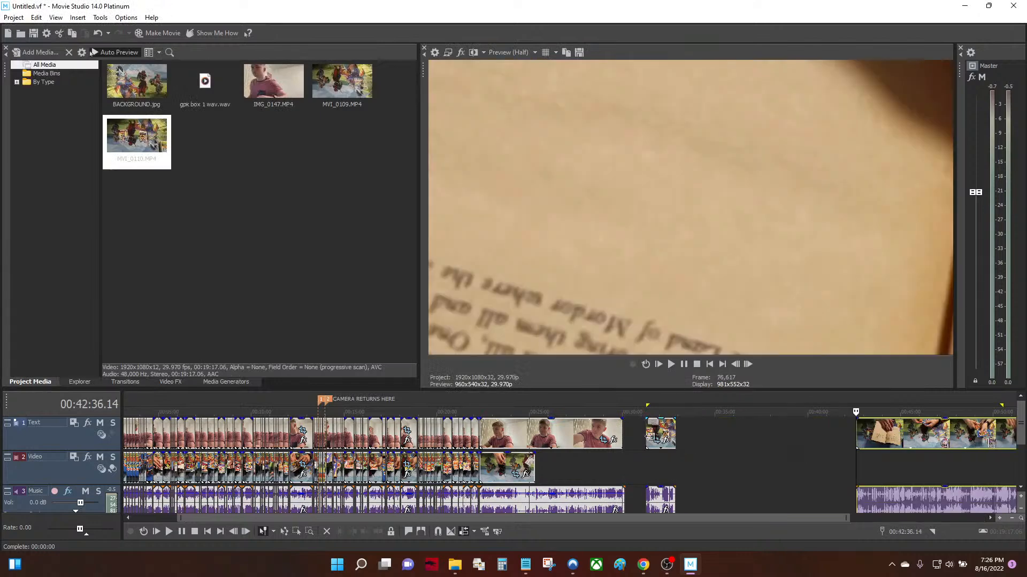
left_click(637, 430)
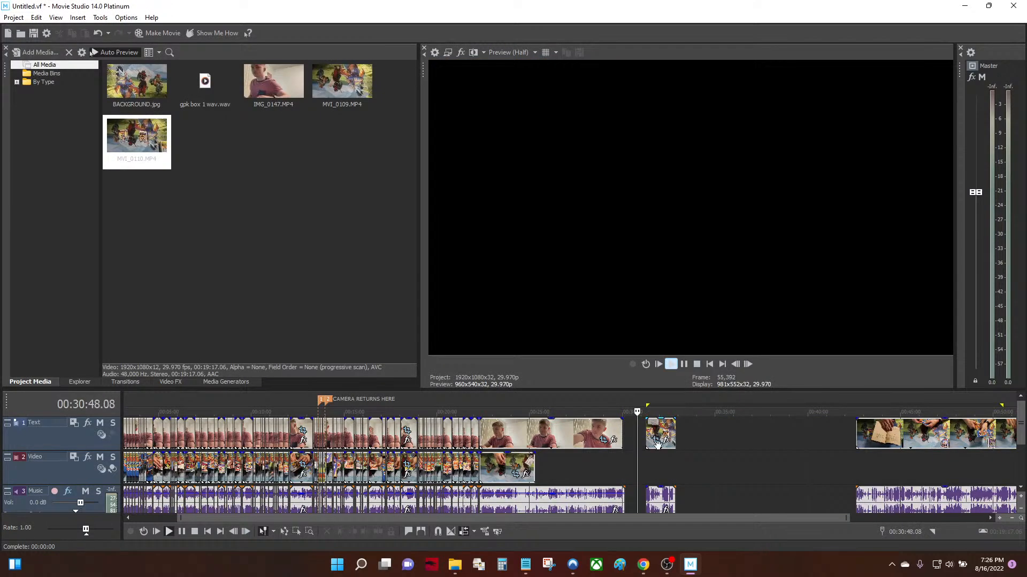
scroll(642, 437, "up", 4)
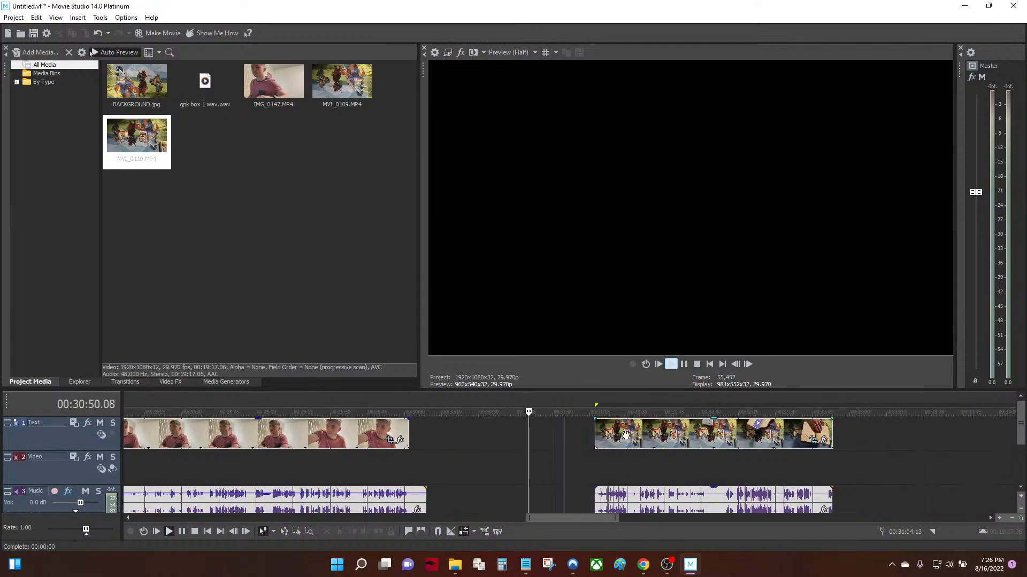
left_click(597, 434)
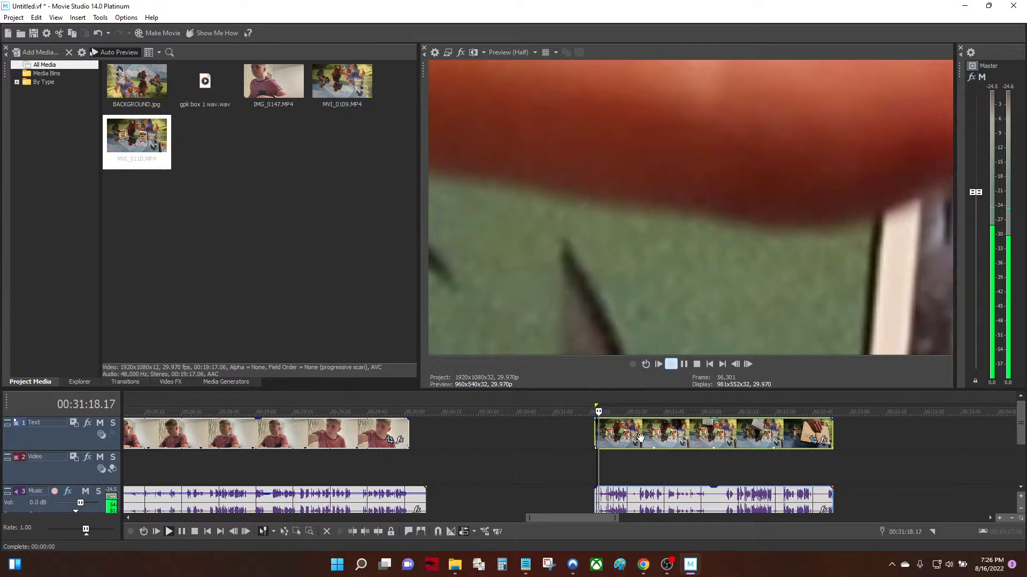
Restore the full frame at the first MVI_0110 piece's starting Pan/Crop keyframe and reposition the window
left_click(813, 439)
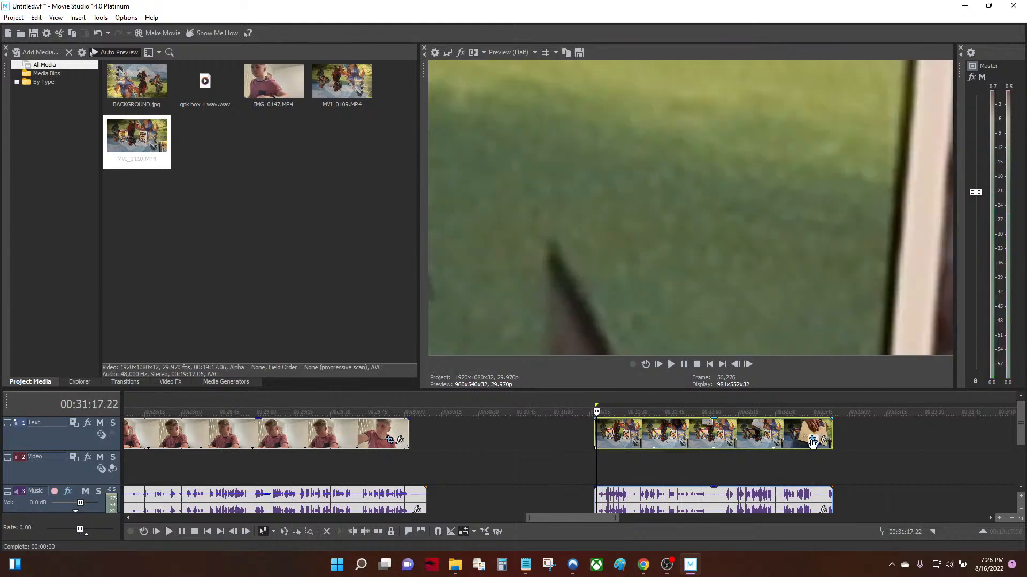
right_click(461, 209)
left_click(484, 216)
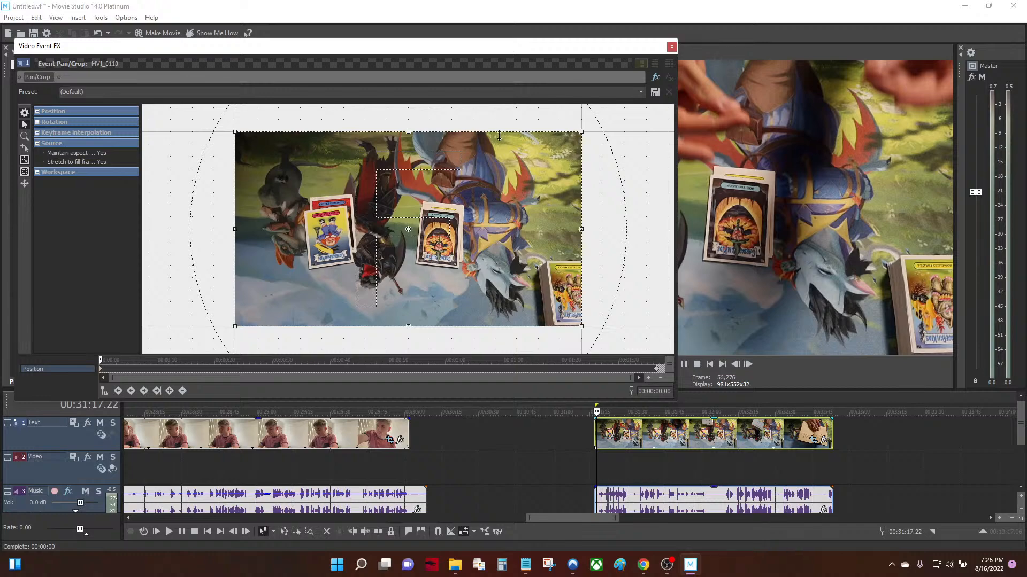
left_click_drag(510, 50, 872, 217)
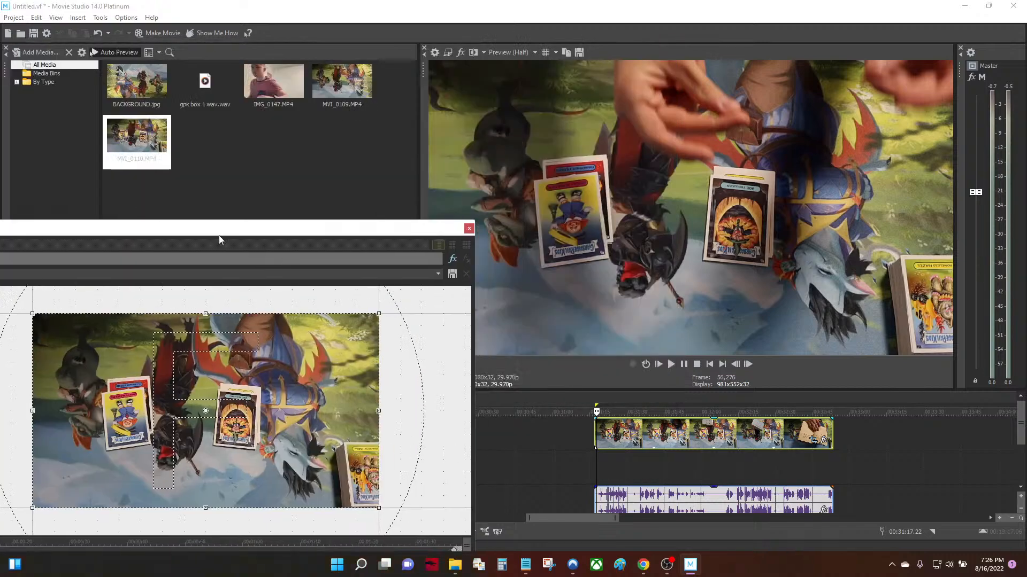
left_click_drag(219, 239, 507, 106)
Flip the first MVI_0110 piece horizontally and vertically, and play its opening to check the orientation
right_click(560, 230)
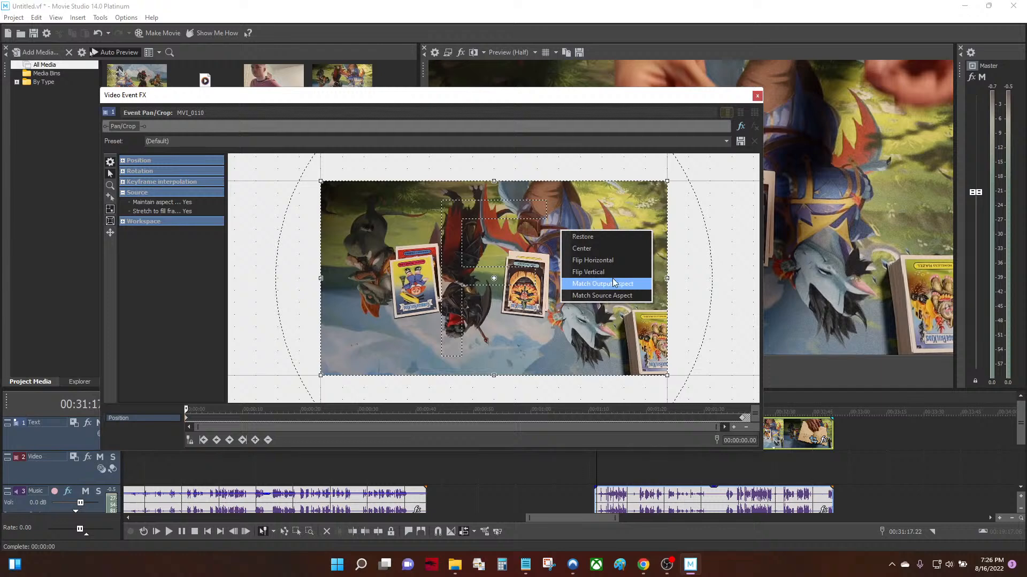
left_click(588, 272)
right_click(597, 262)
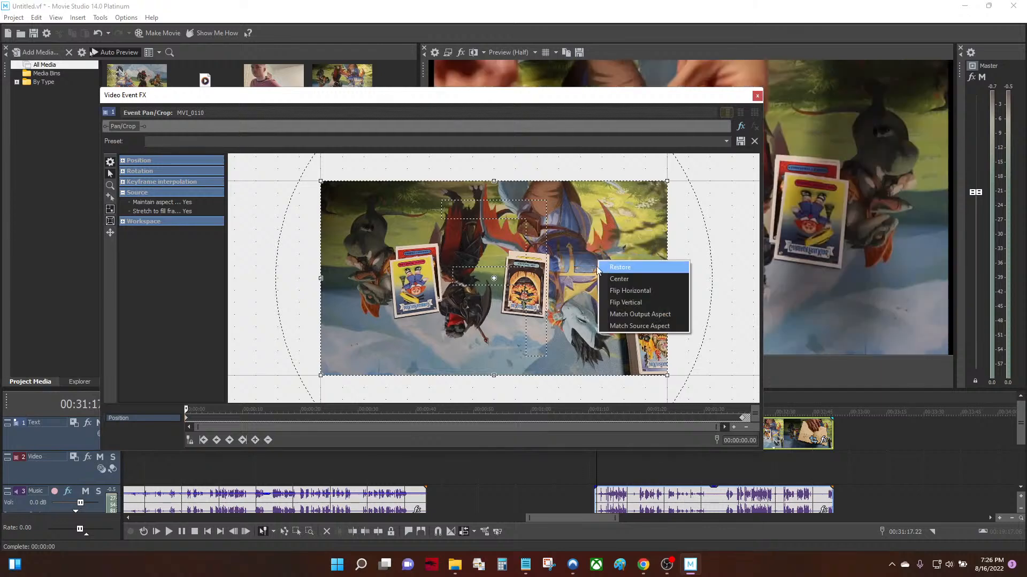
left_click(652, 303)
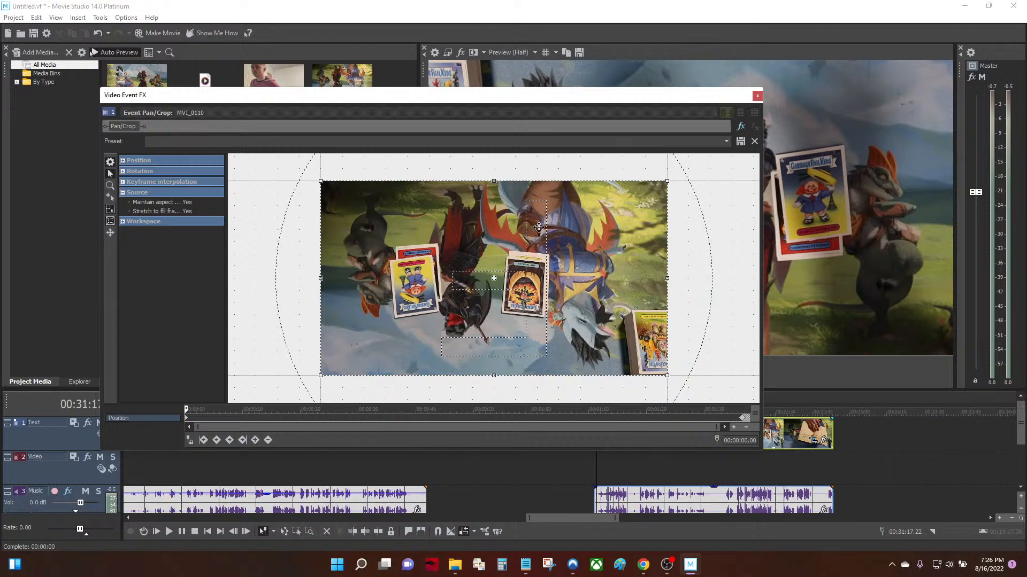
left_click(757, 95)
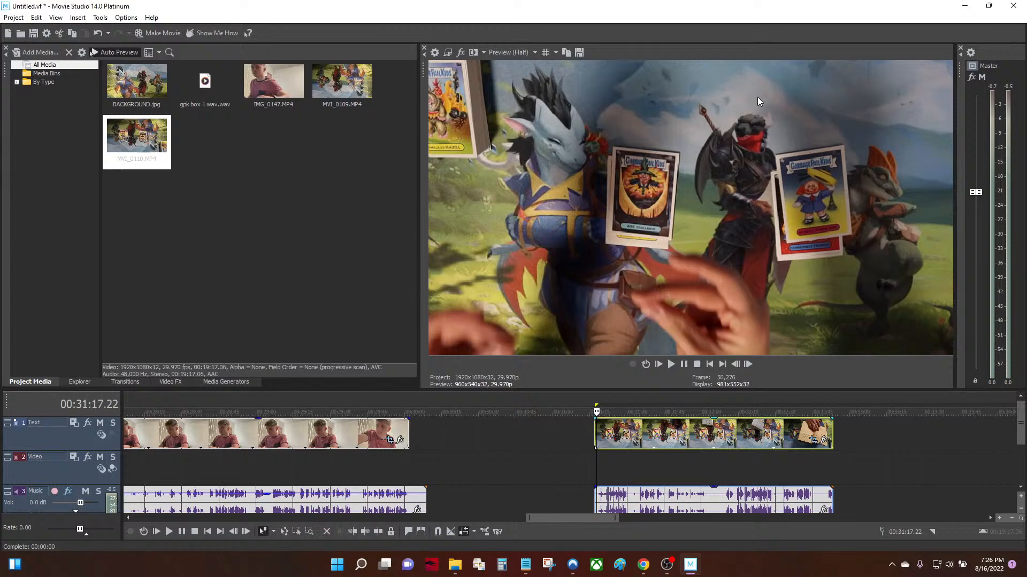
left_click(671, 364)
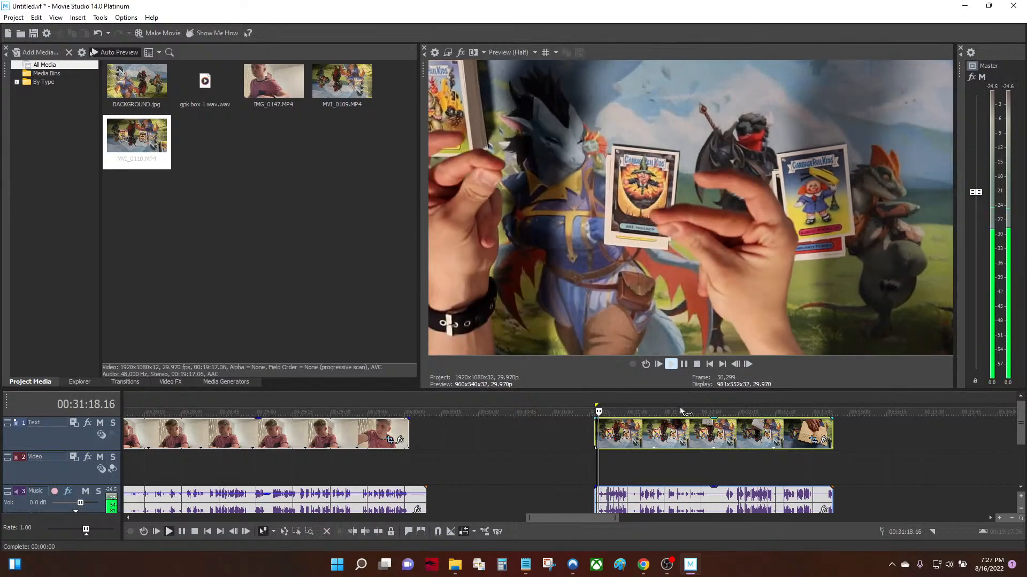
key("space")
Delete the first MVI_0110 piece's end Pan/Crop keyframe and check the flipped footage at its start and at 00:32:26.02
left_click(822, 443)
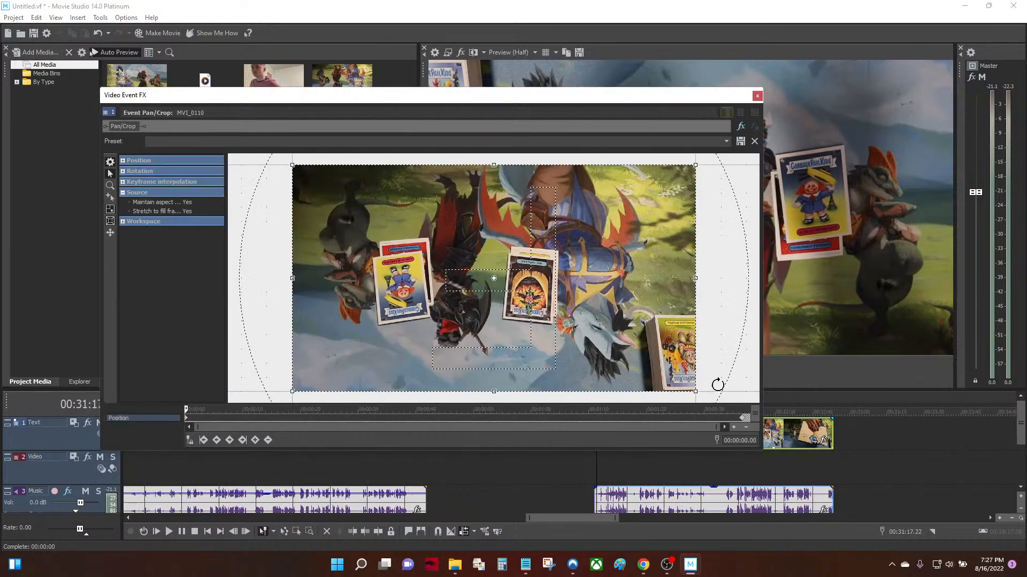
left_click(744, 423)
right_click(741, 415)
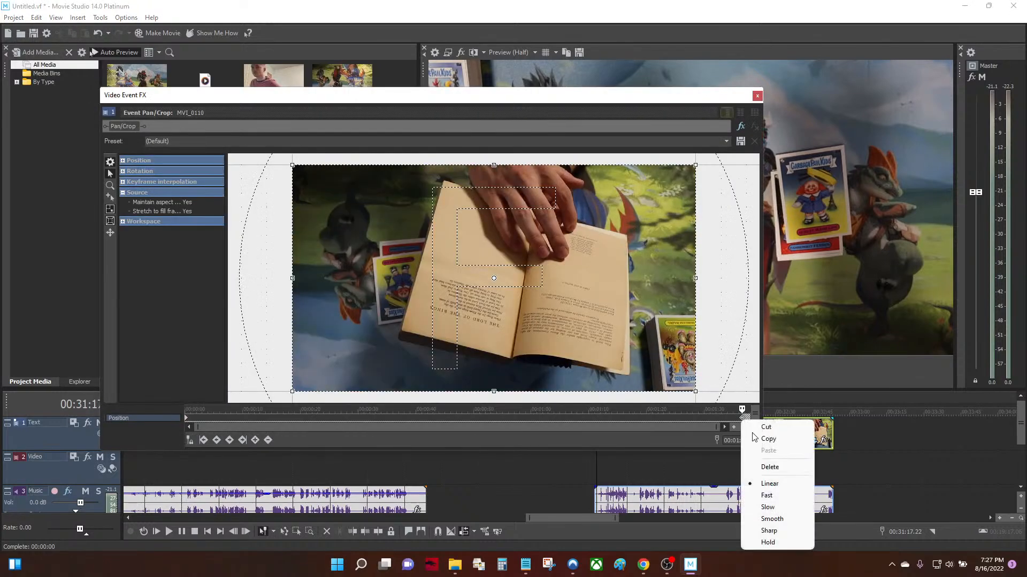
left_click(759, 464)
left_click(758, 96)
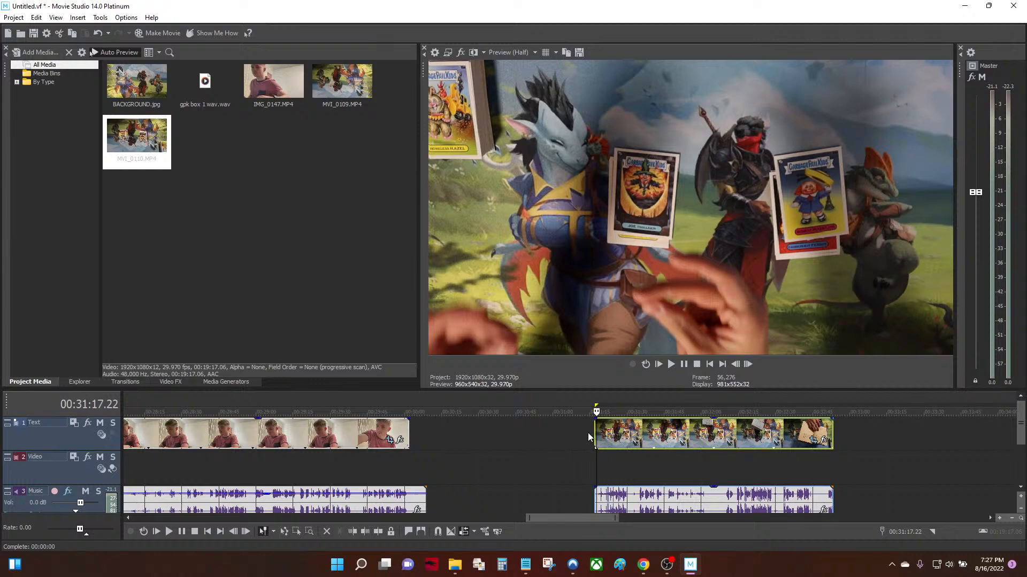
key("space")
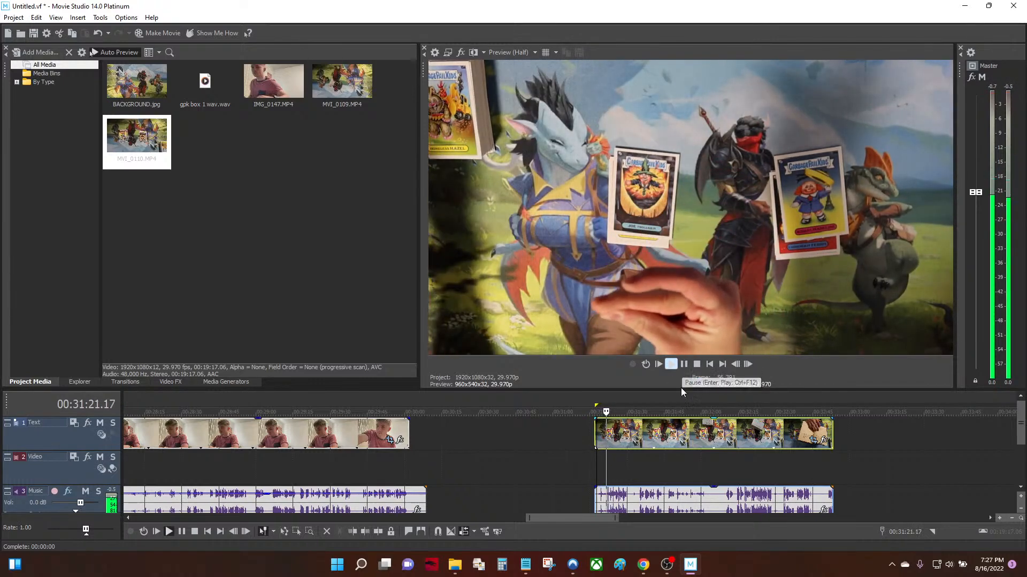
left_click(766, 432)
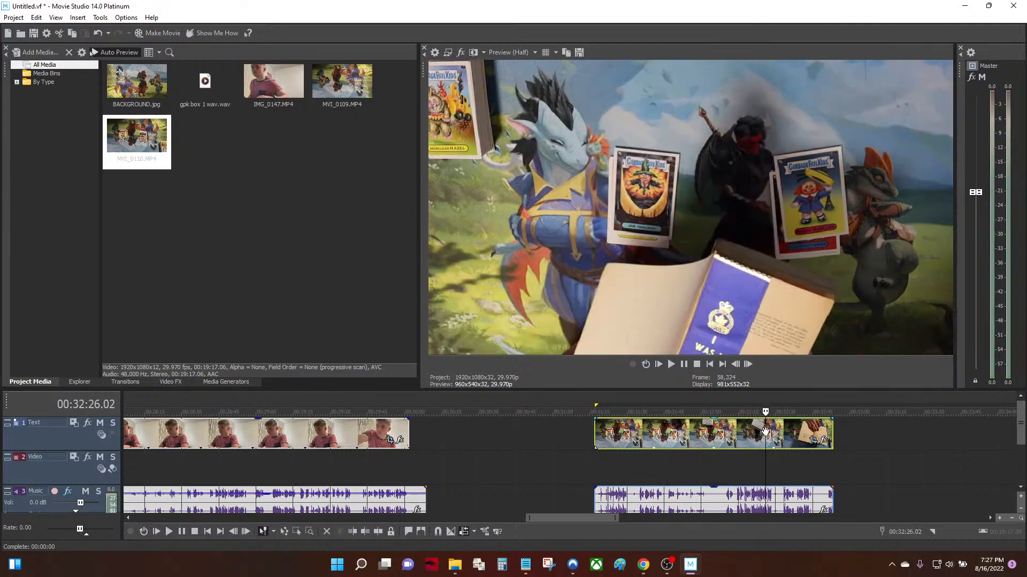
Undo the MVI_0110 edits and placement until the clip is off the timeline, and view the end of the existing footage
key("ctrl+z")
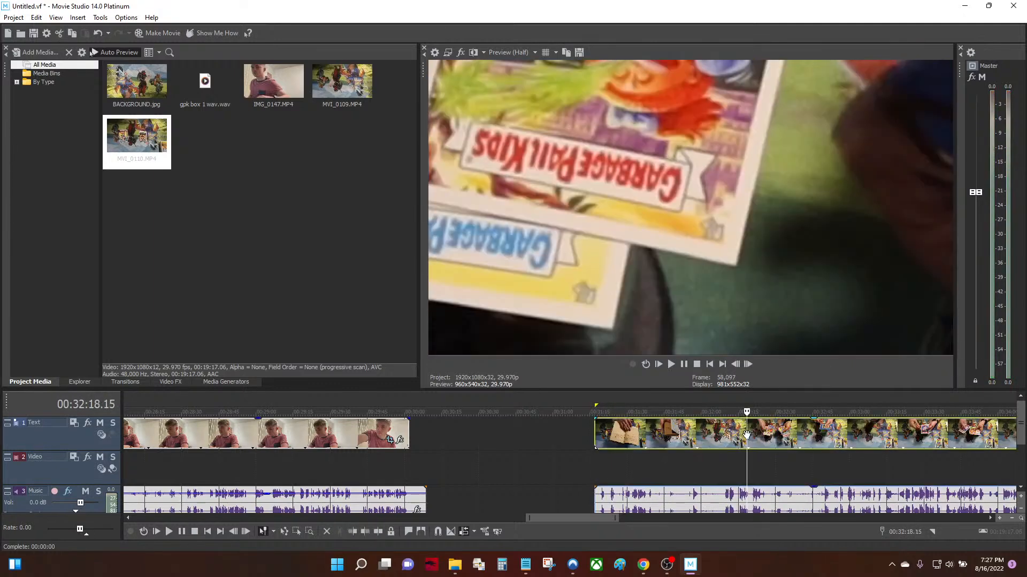
key("ctrl+z")
left_click(372, 440)
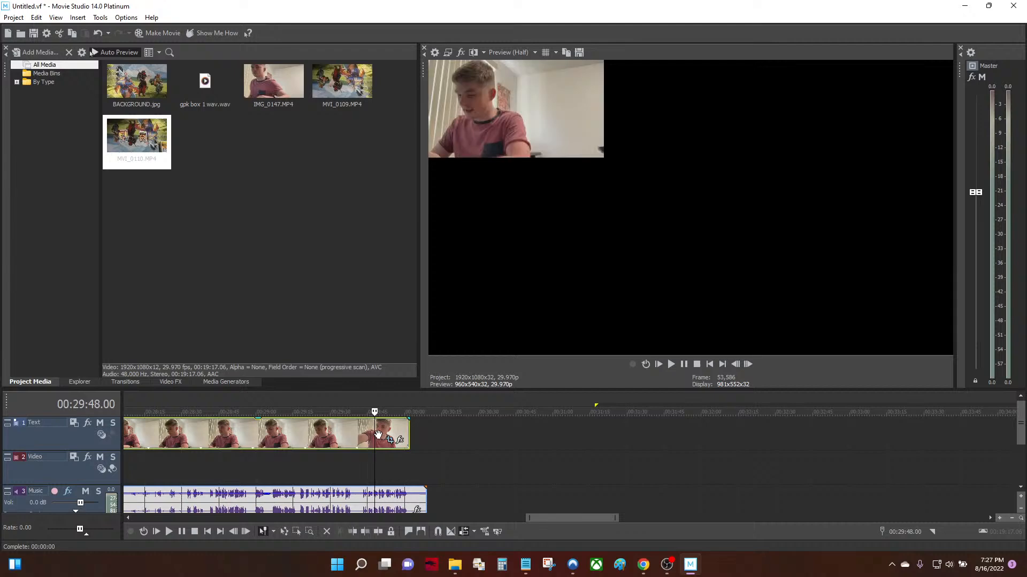
scroll(374, 440, "down", 5)
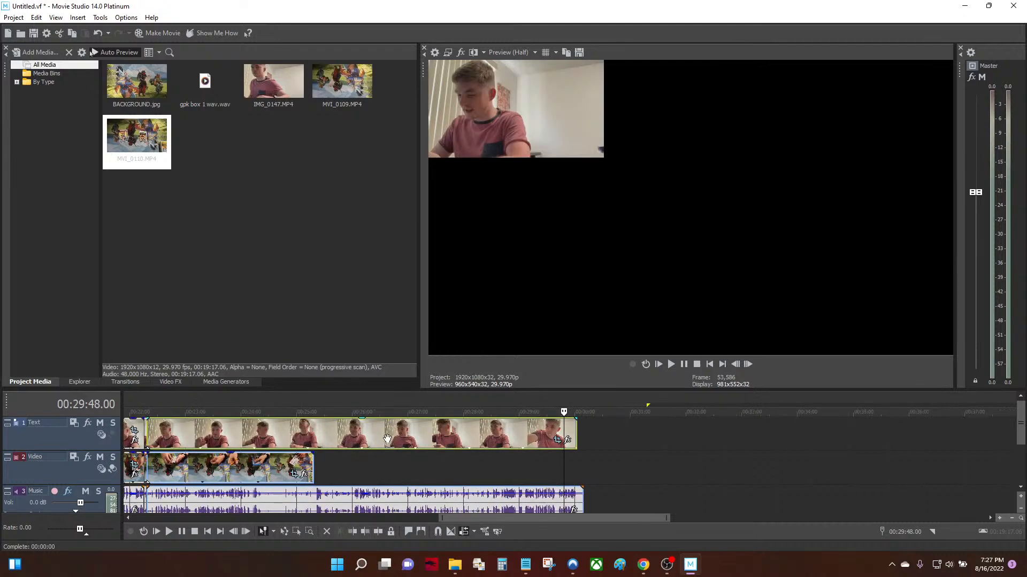
left_click(627, 437)
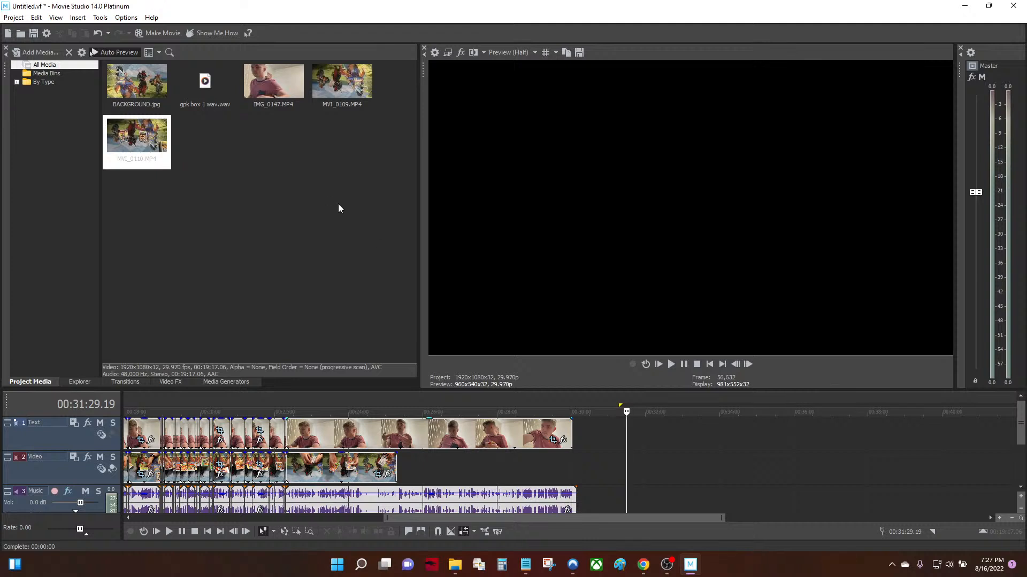
right_click(606, 427)
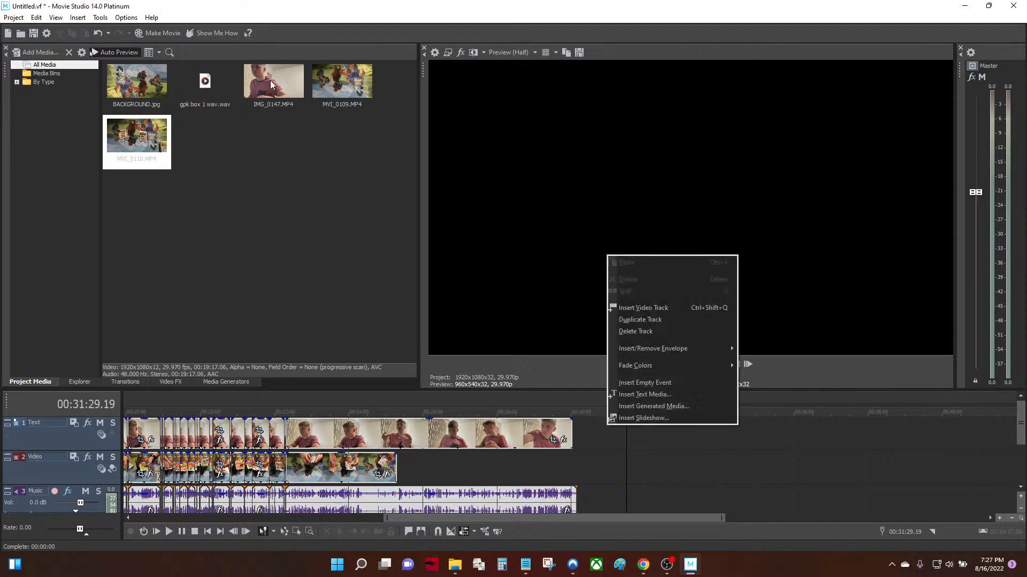
left_click(183, 193)
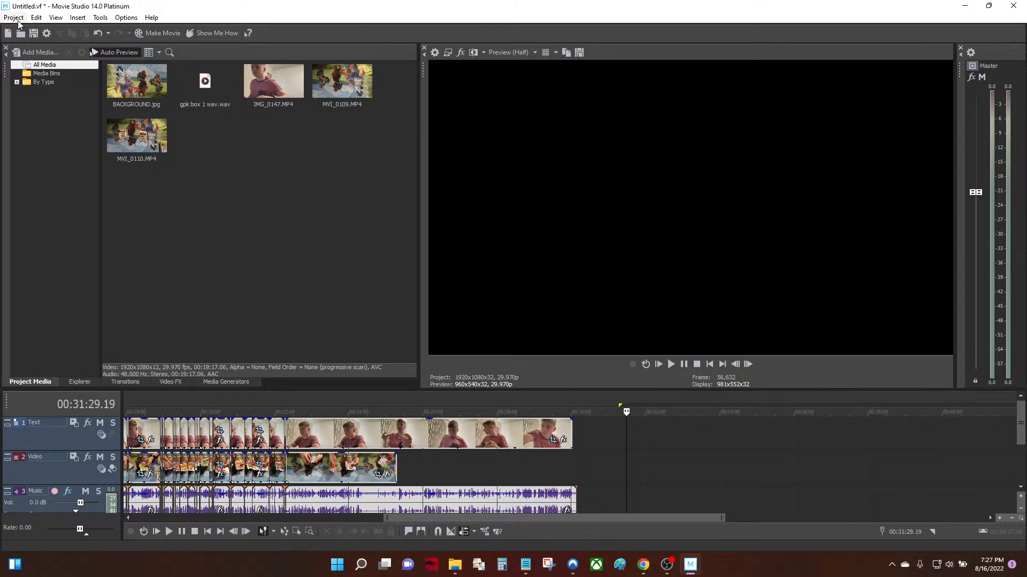
left_click(669, 435)
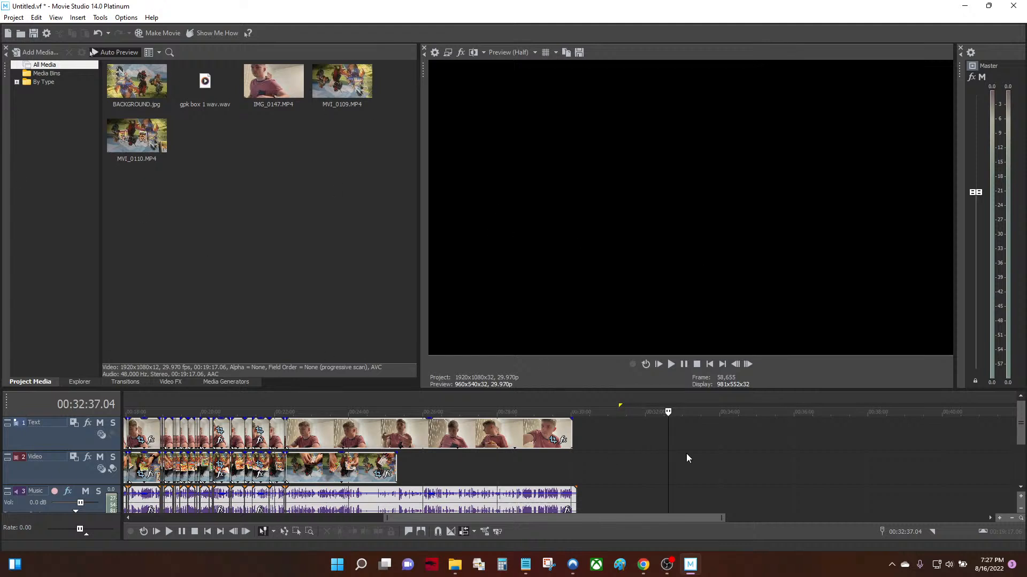
left_click(482, 437)
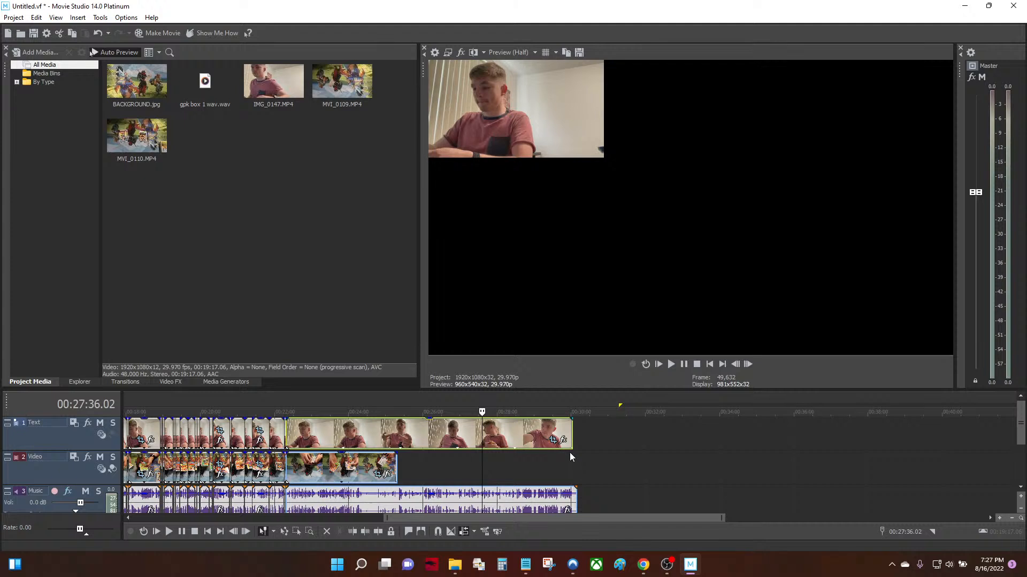
left_click(613, 447)
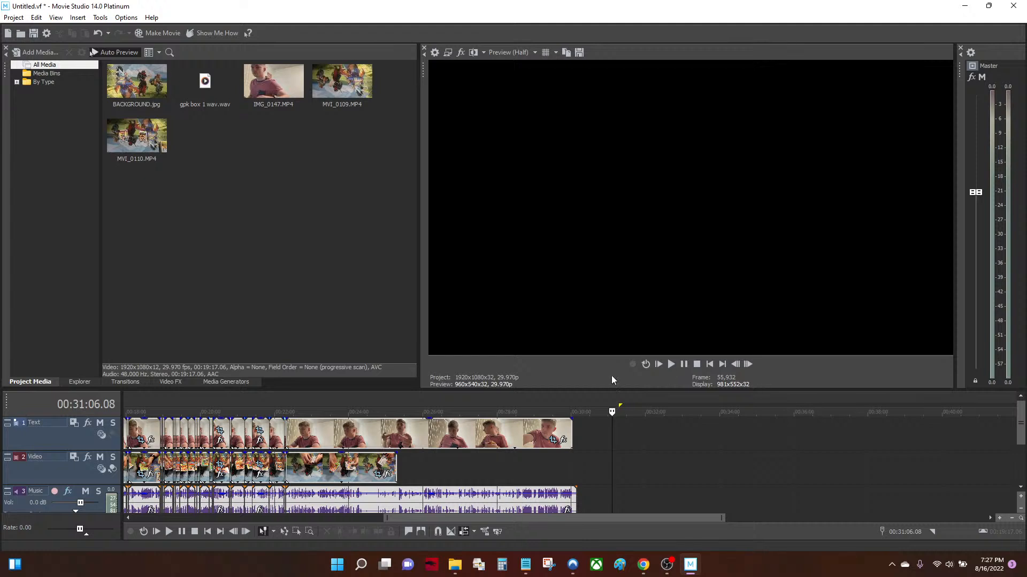
Examine the Pan/Crop framing of the last IMG_0147 facecam clip and close its window
left_click(554, 431)
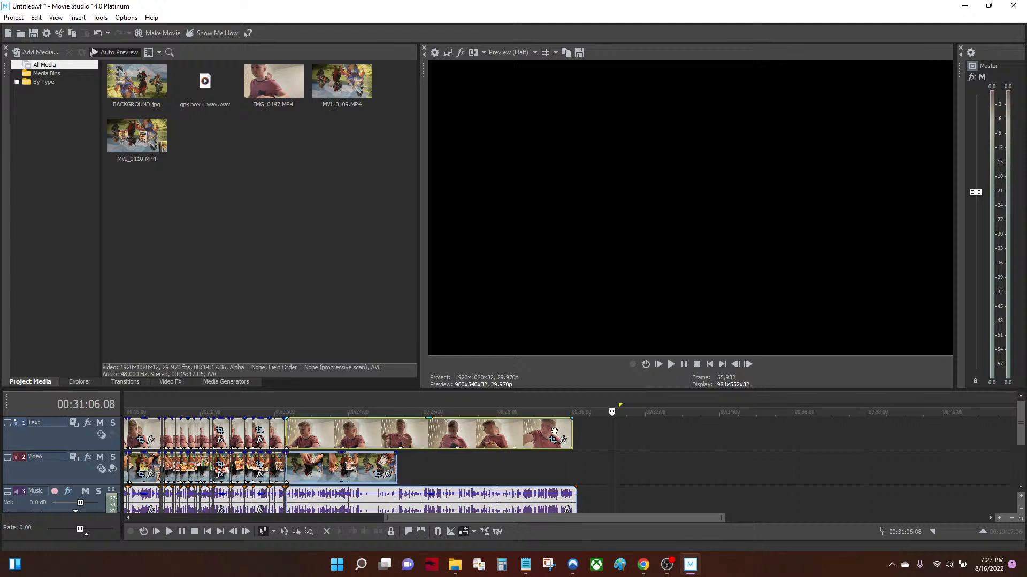
left_click(620, 442)
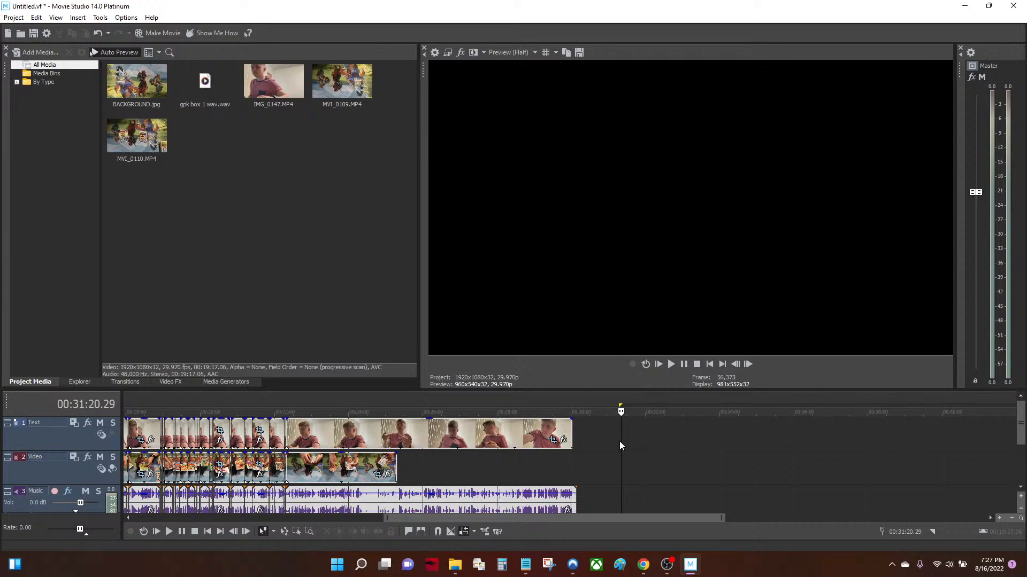
left_click(552, 439)
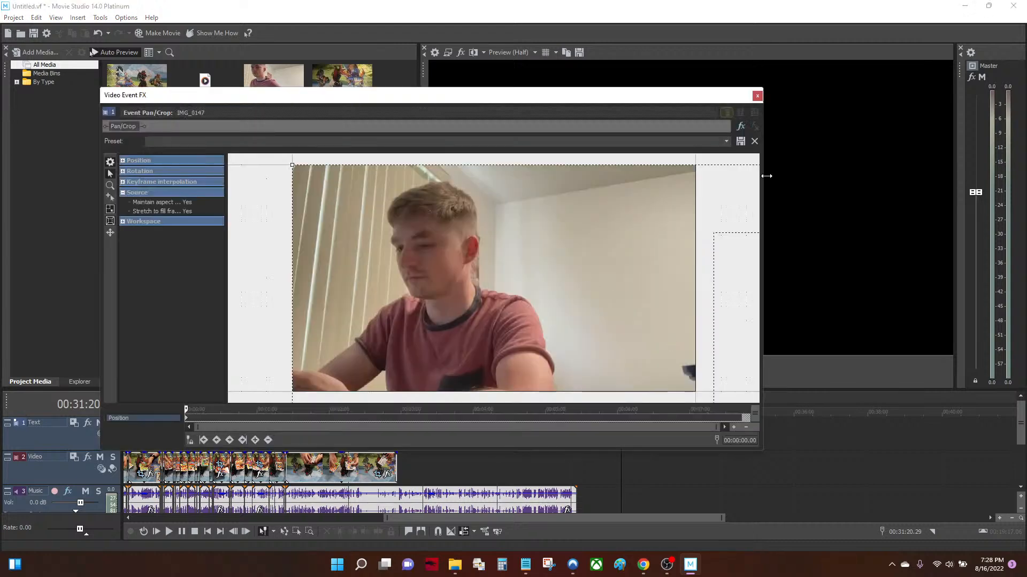
left_click(757, 96)
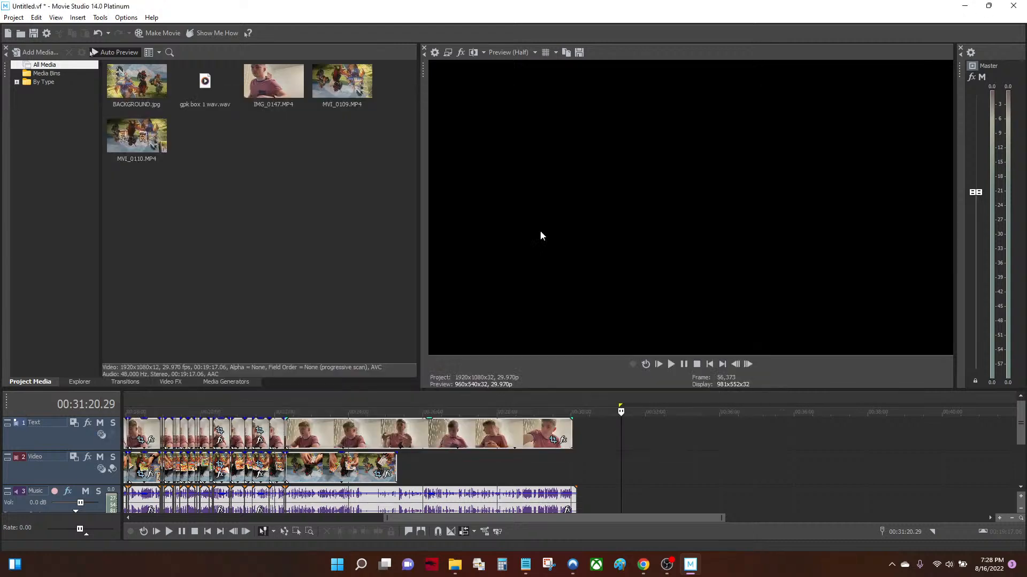
Reposition the crop frame of the last IMG_0147 clip in Pan/Crop and preview the facecam placement at 00:23:59.24
left_click(551, 442)
scroll(608, 309, "down", 8)
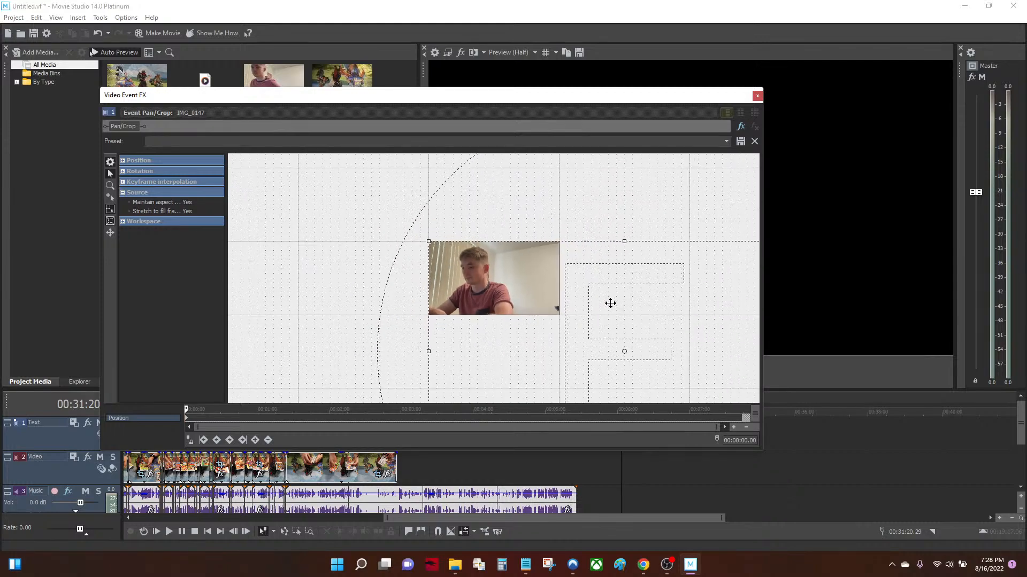
mouse_move(513, 261)
left_mouse_down()
mouse_move(506, 243)
mouse_move(578, 296)
mouse_move(619, 298)
mouse_move(586, 289)
mouse_move(599, 339)
mouse_move(599, 294)
mouse_move(499, 246)
mouse_move(595, 226)
left_mouse_up()
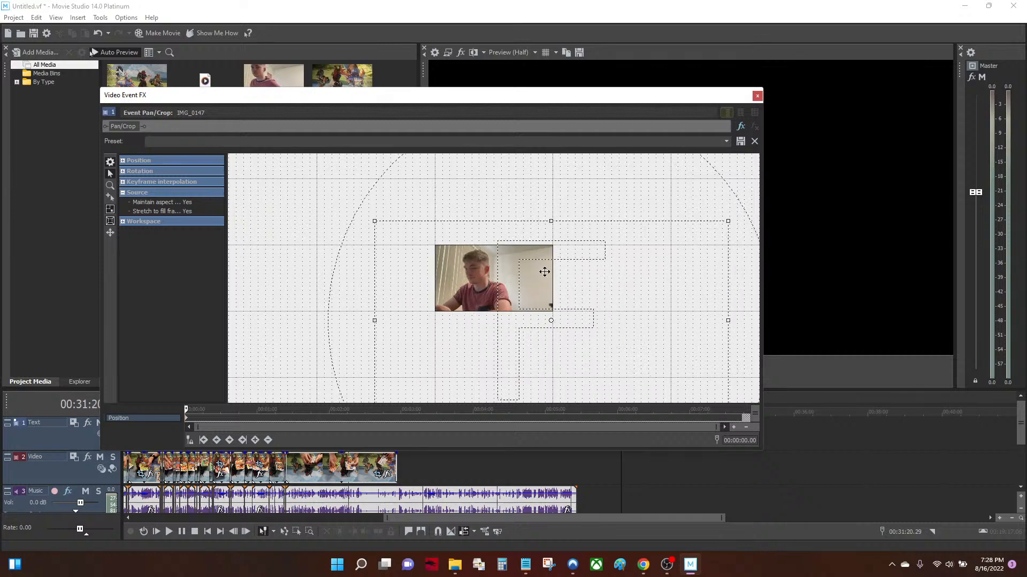
left_click_drag(570, 256, 456, 243)
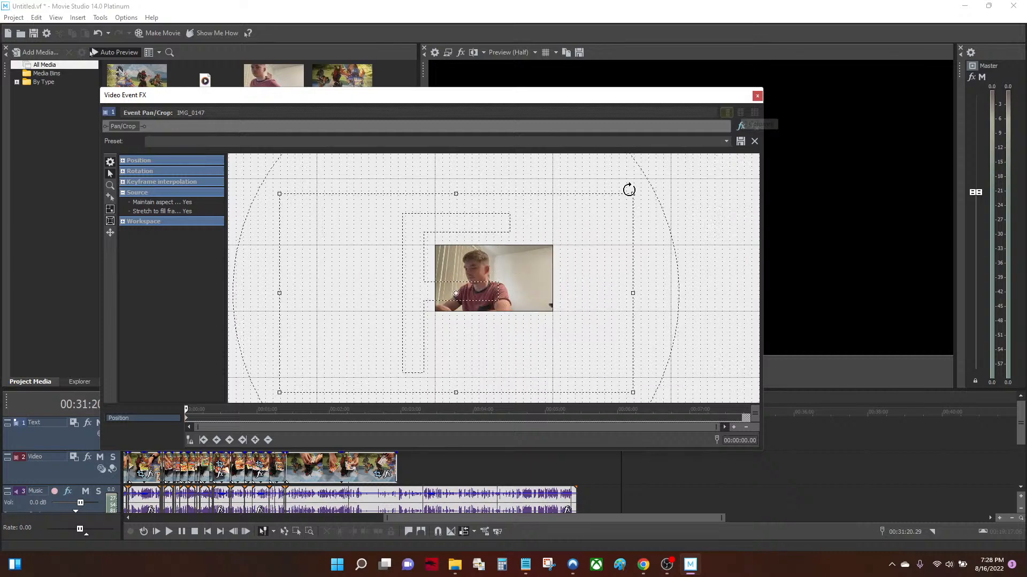
left_click(756, 97)
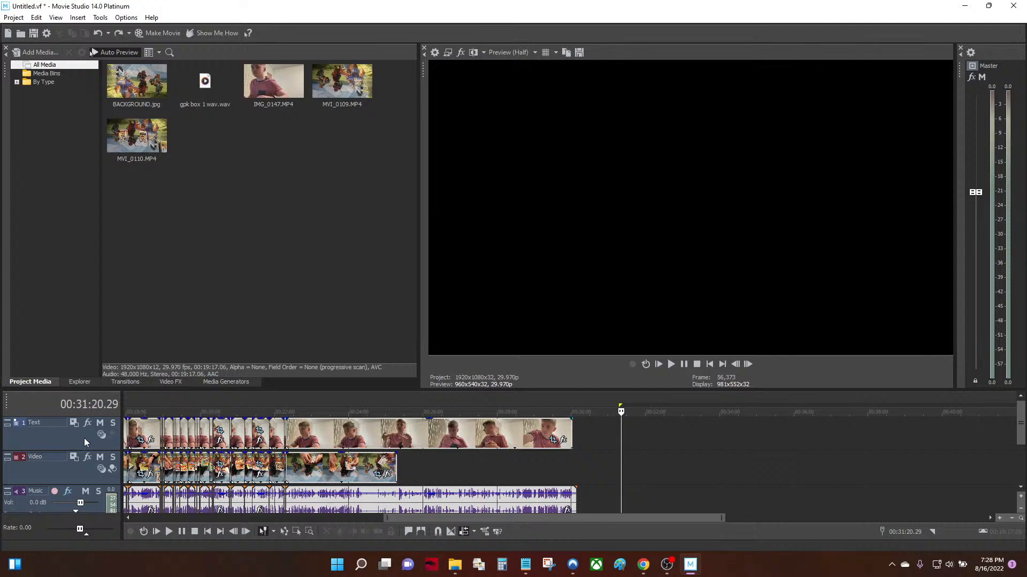
left_click(349, 437)
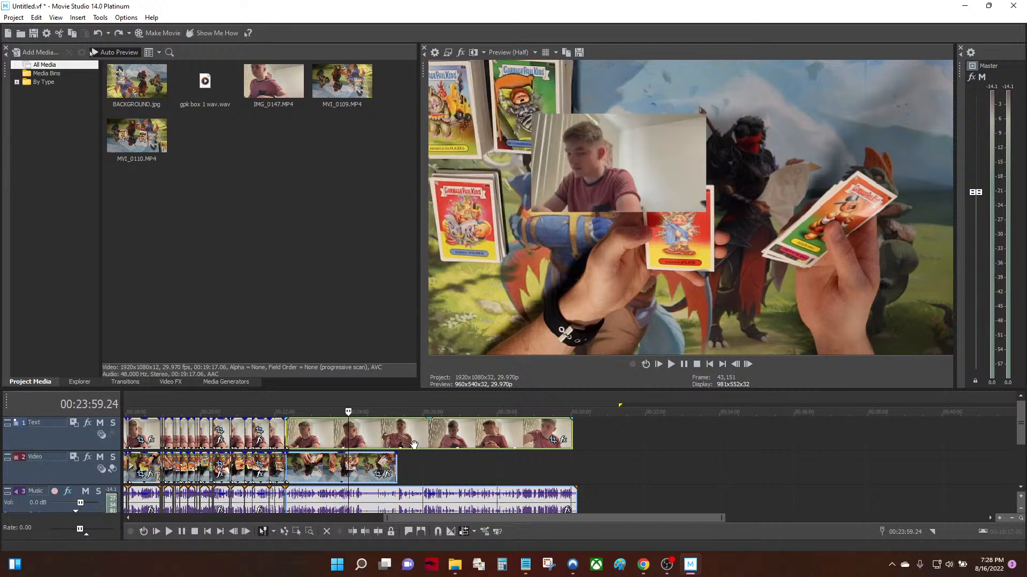
Undo back to the state with the MVI_0110 footage on the timeline, and play parts of it
key("ctrl+v")
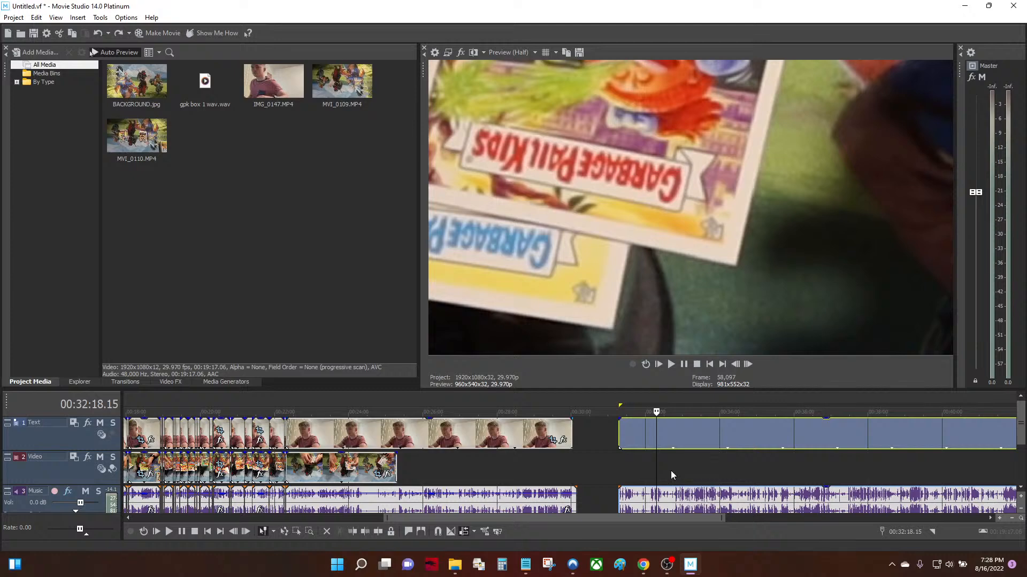
left_click(694, 440)
key("space")
scroll(693, 440, "down", 4)
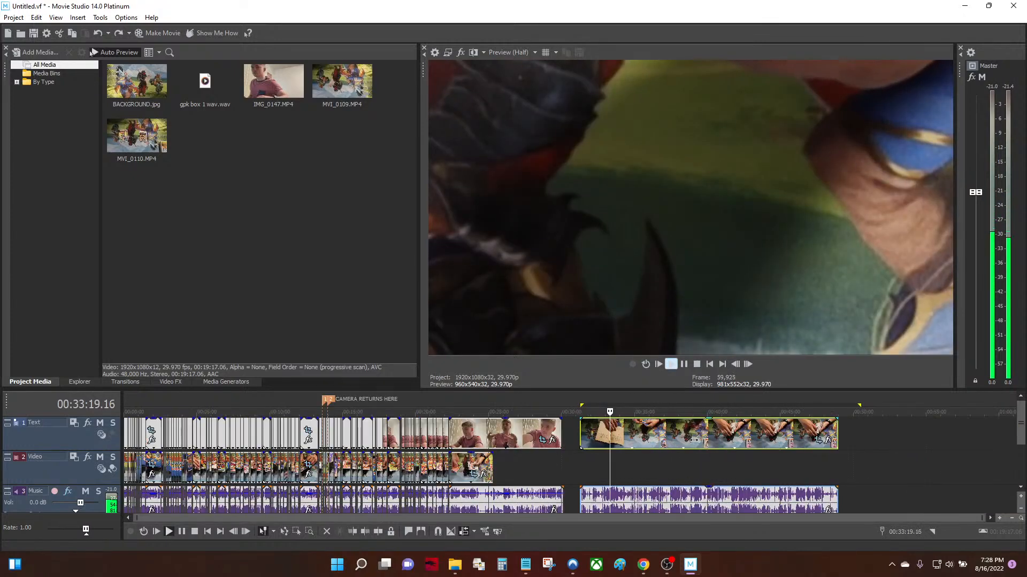
left_click(635, 439)
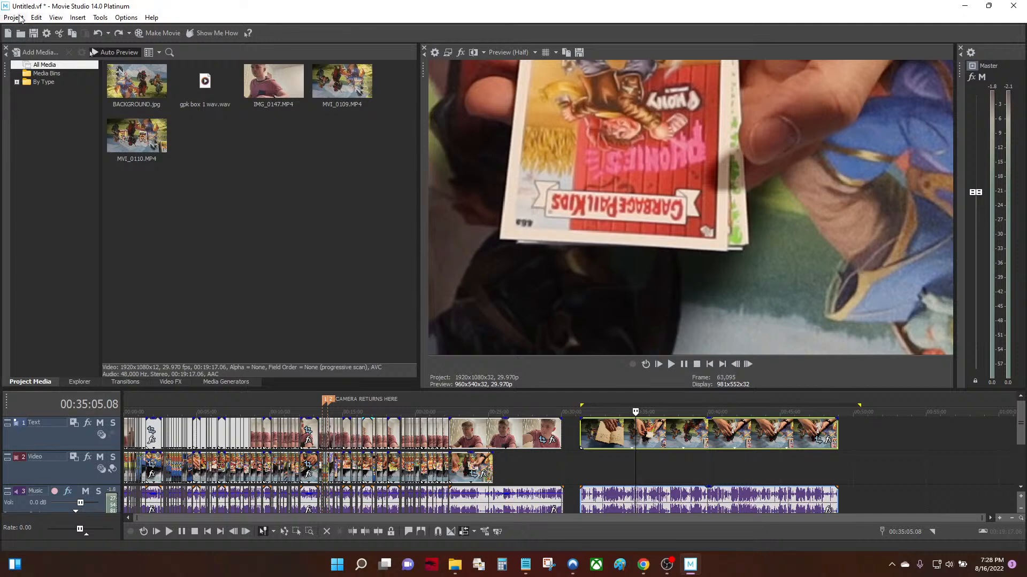
Redo the deletion of the MVI_0110 footage and place the cursor past the end of the remaining clips
left_click(56, 18)
mouse_move(37, 17)
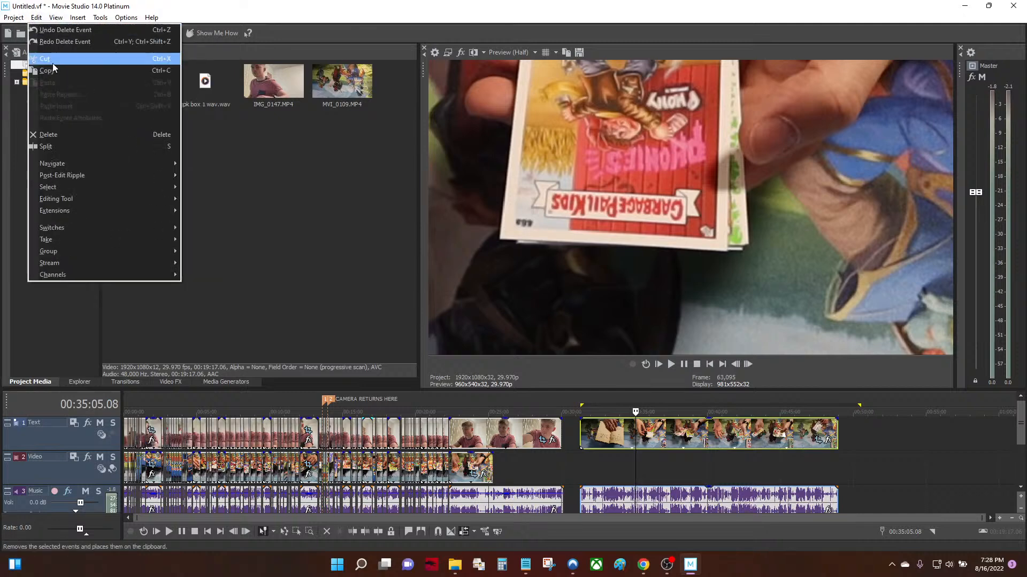
left_click(70, 41)
left_click(591, 455)
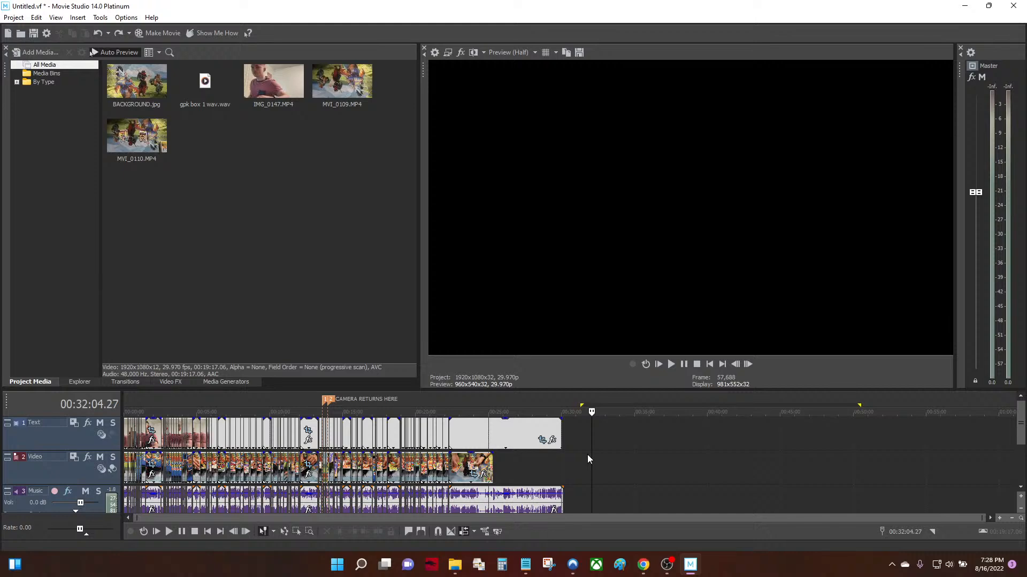
Play the existing footage around 00:22:07 to 00:22:58 and examine the facecam overlay and the cuts between clips
left_click(520, 427)
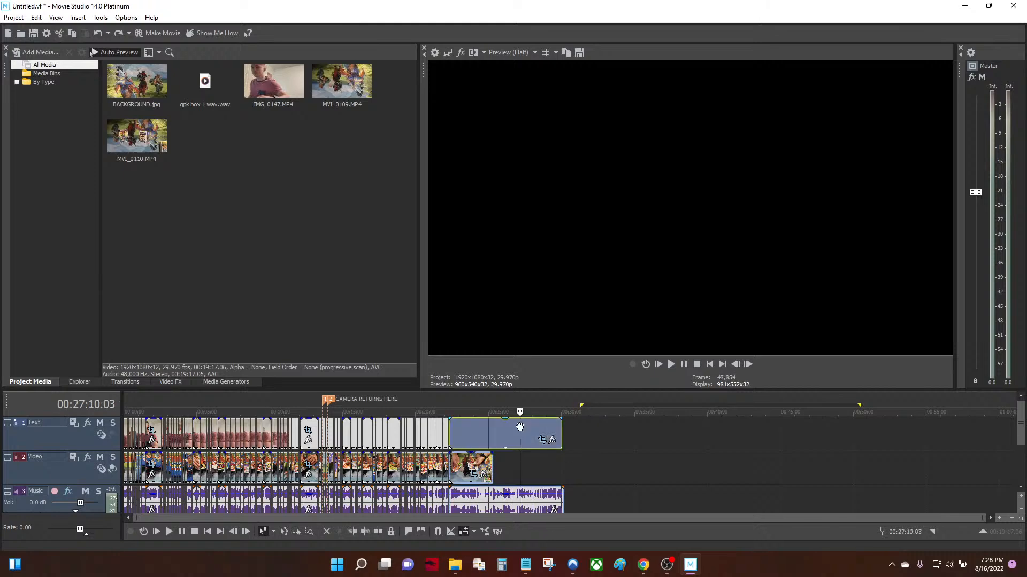
left_click(458, 430)
key("space")
scroll(500, 436, "up", 6)
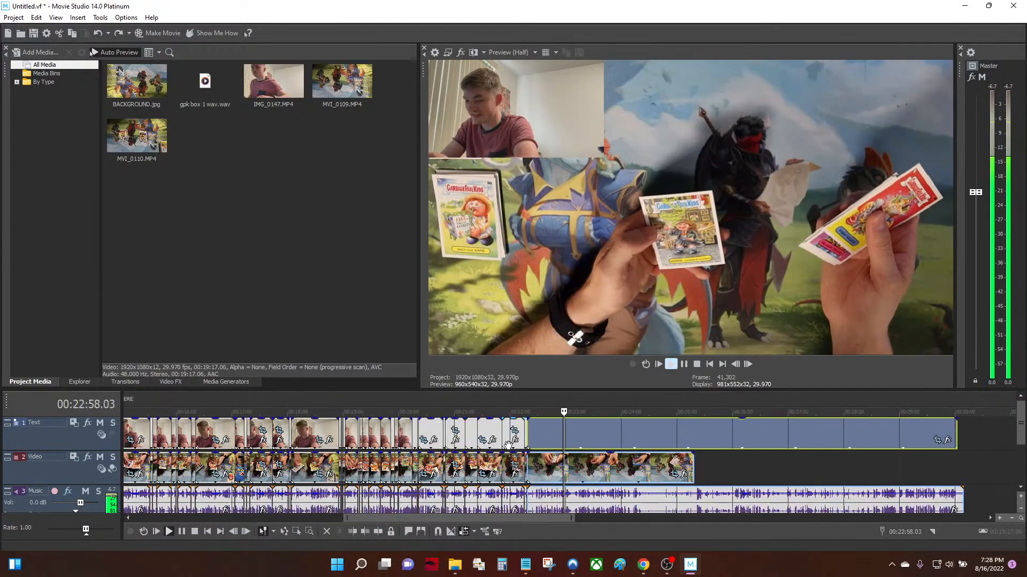
left_click(471, 428)
scroll(598, 430, "up", 3)
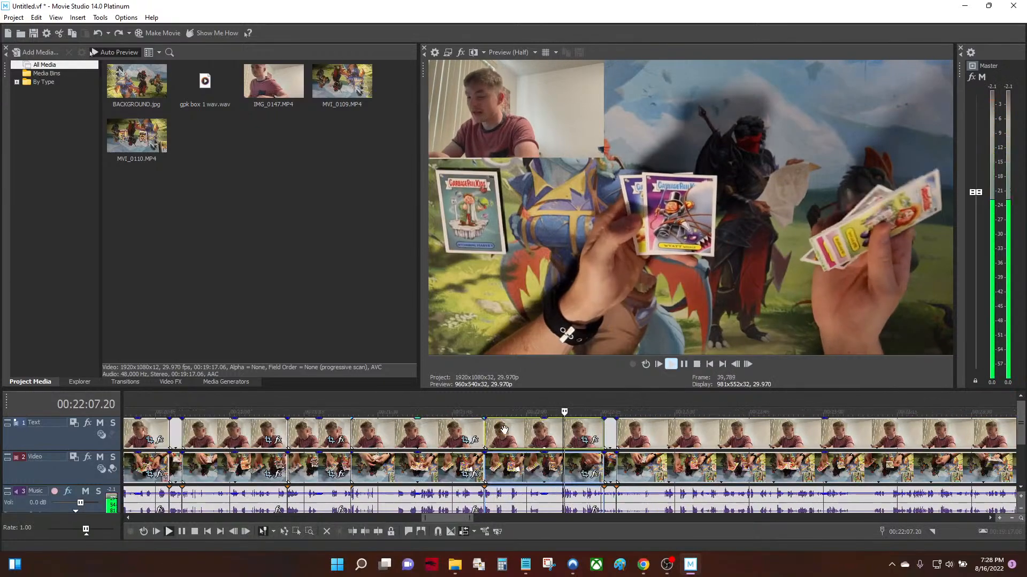
left_click(599, 430)
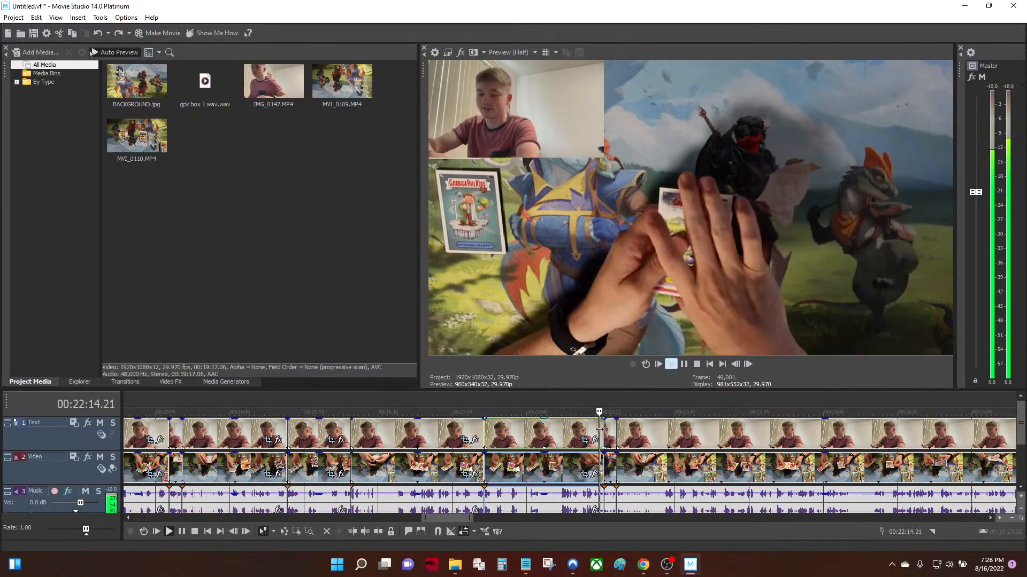
scroll(610, 430, "up", 3)
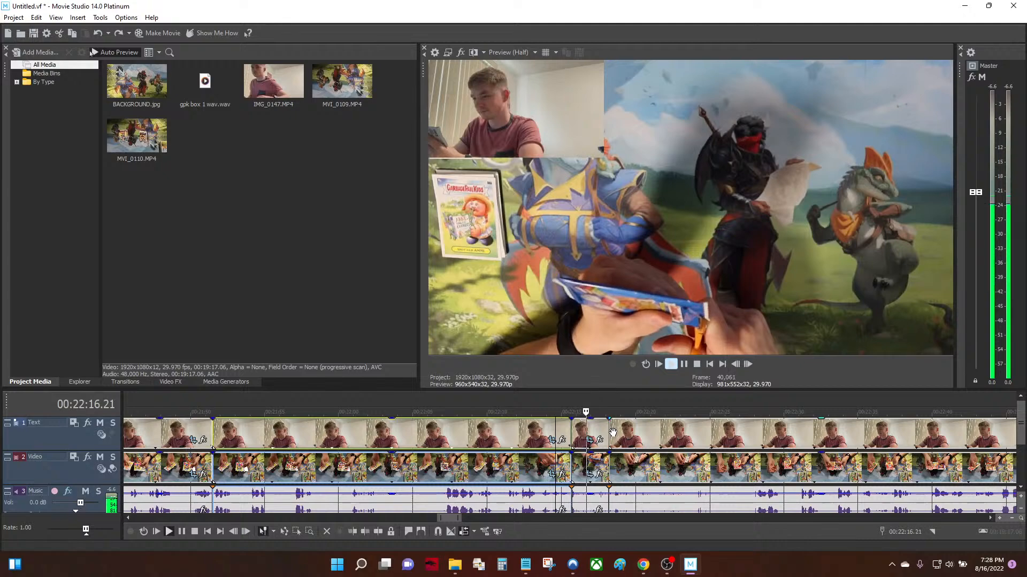
scroll(612, 433, "down", 2)
scroll(611, 434, "down", 2)
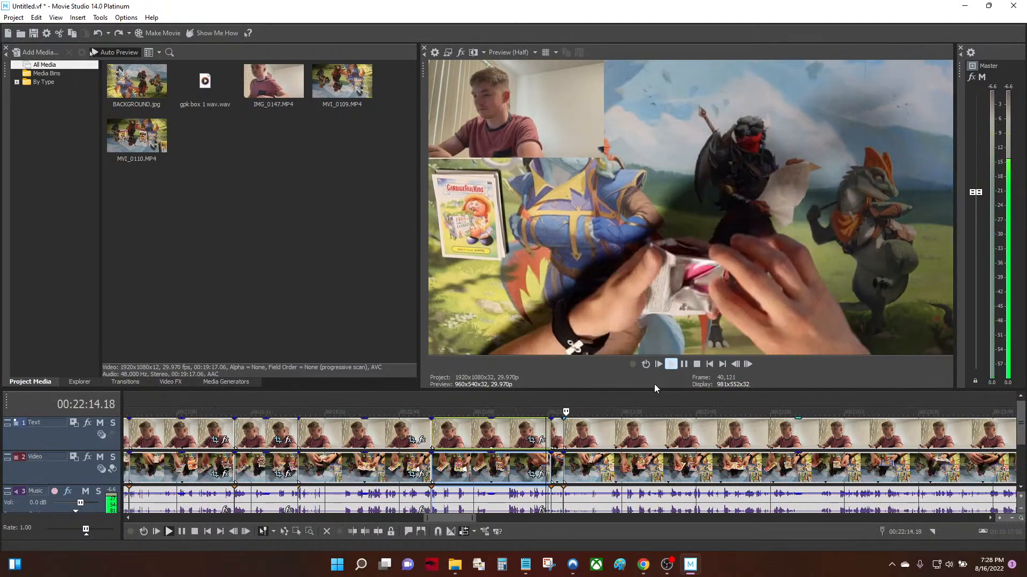
Close the project without saving changes and reopen the Untitled project from the Opening HUNDREDS of 2022 GARBAGE PAIL KIDS folder
key("alt+F4")
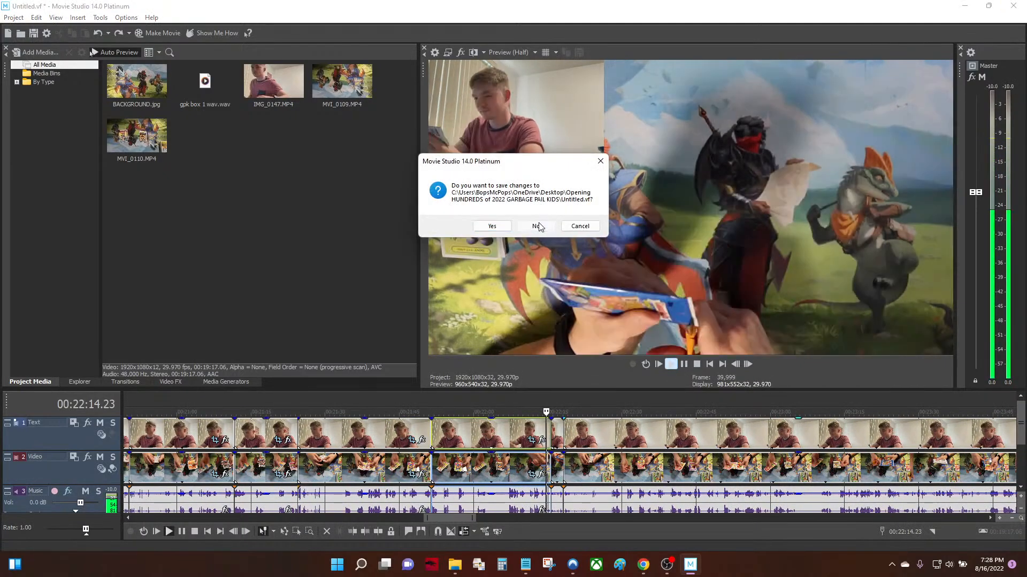
left_click(537, 225)
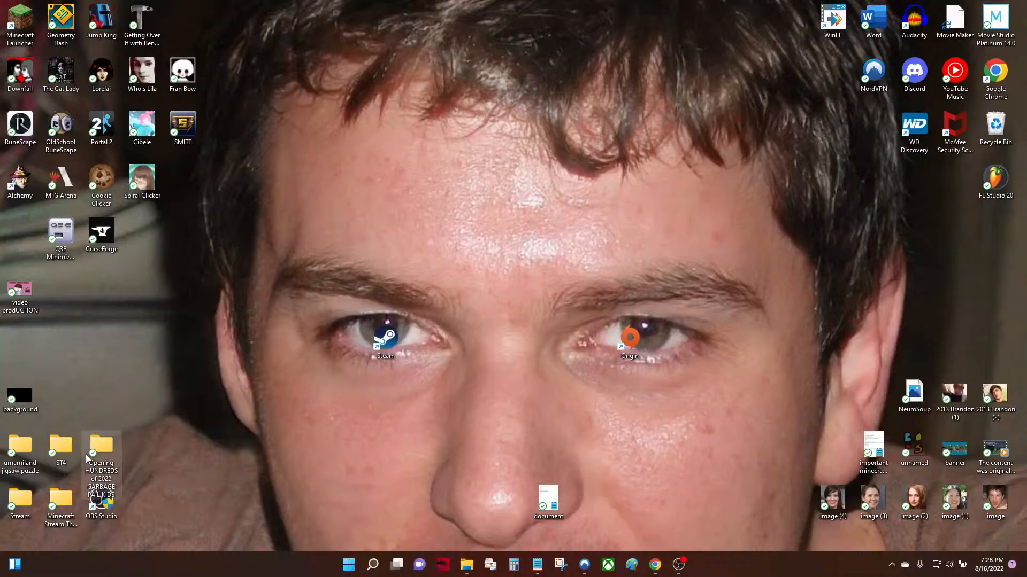
double_click(88, 452)
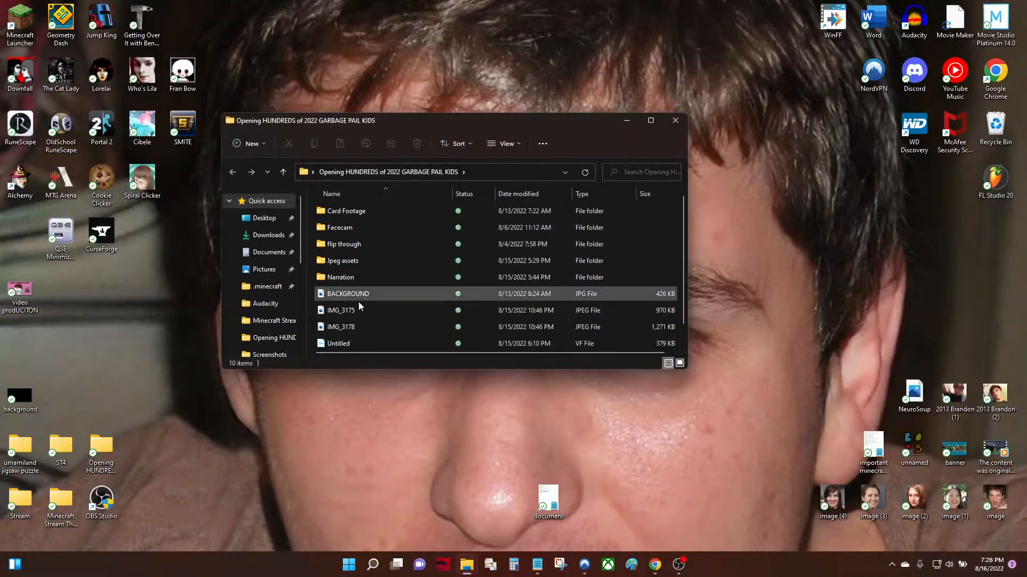
scroll(371, 327, "down", 1)
scroll(372, 320, "up", 1)
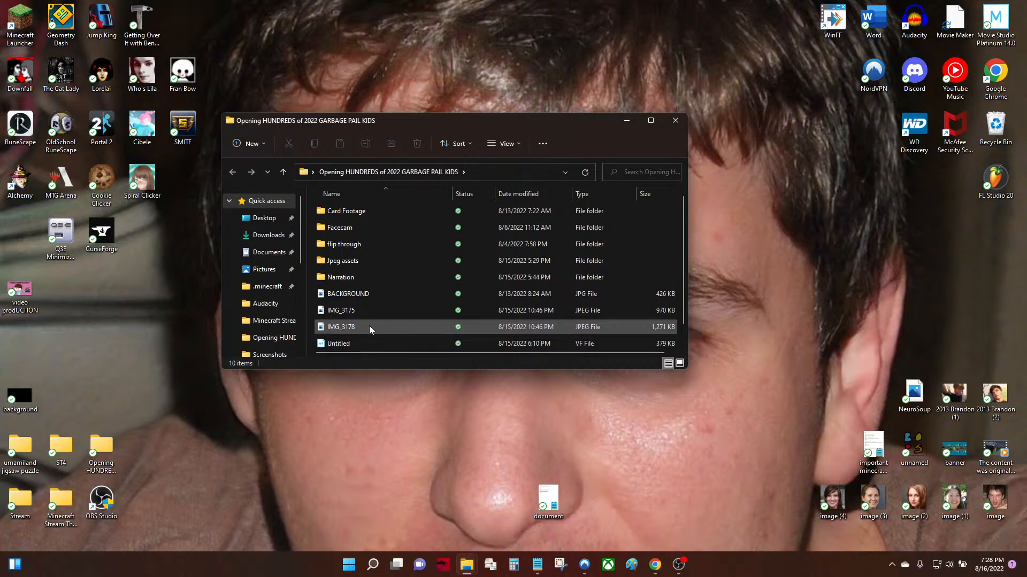
scroll(369, 326, "down", 1)
double_click(358, 325)
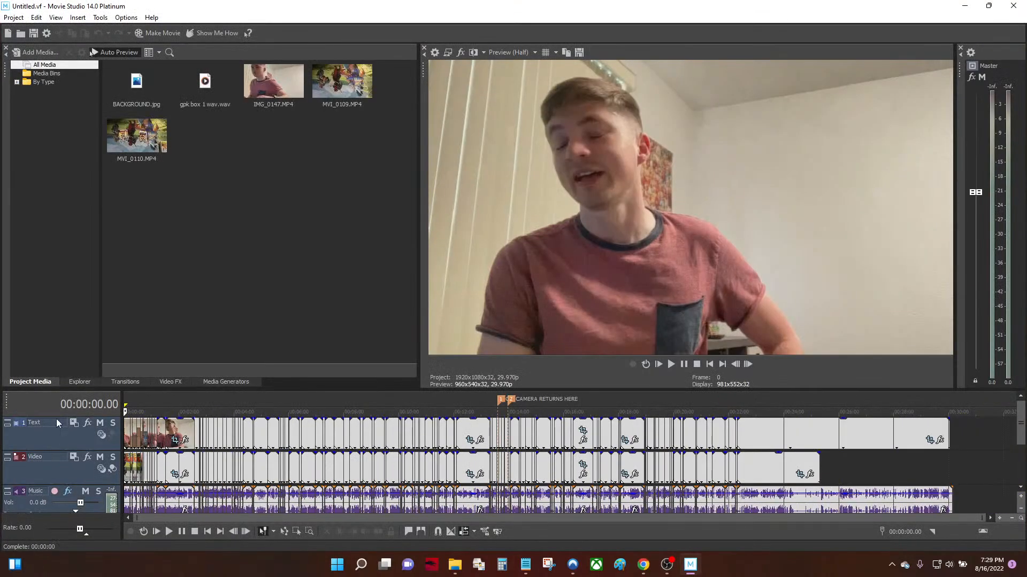
Preview the start of the last IMG_0147 clip and examine its Pan/Crop framing in the reopened project
left_click(743, 430)
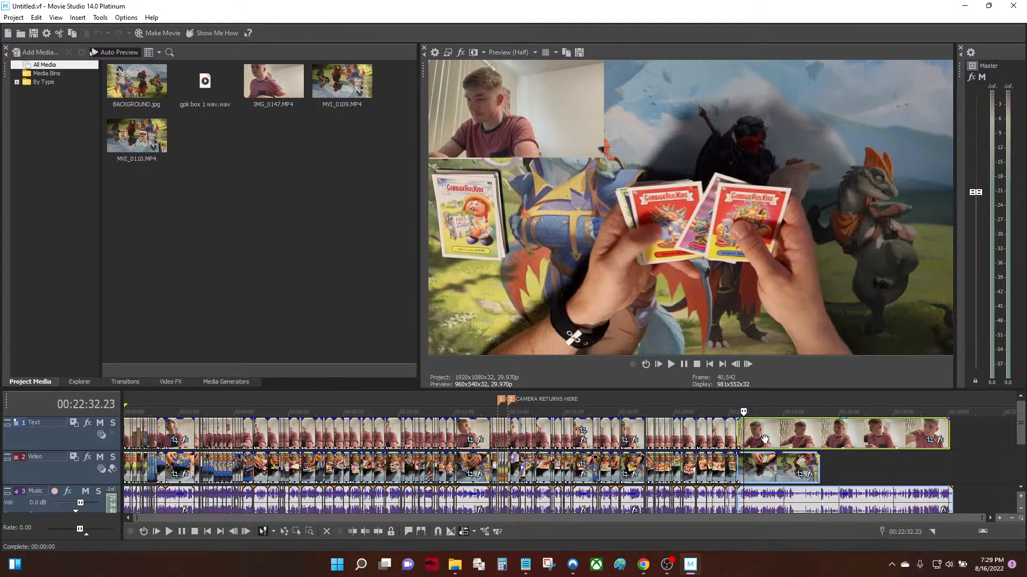
left_click(930, 439)
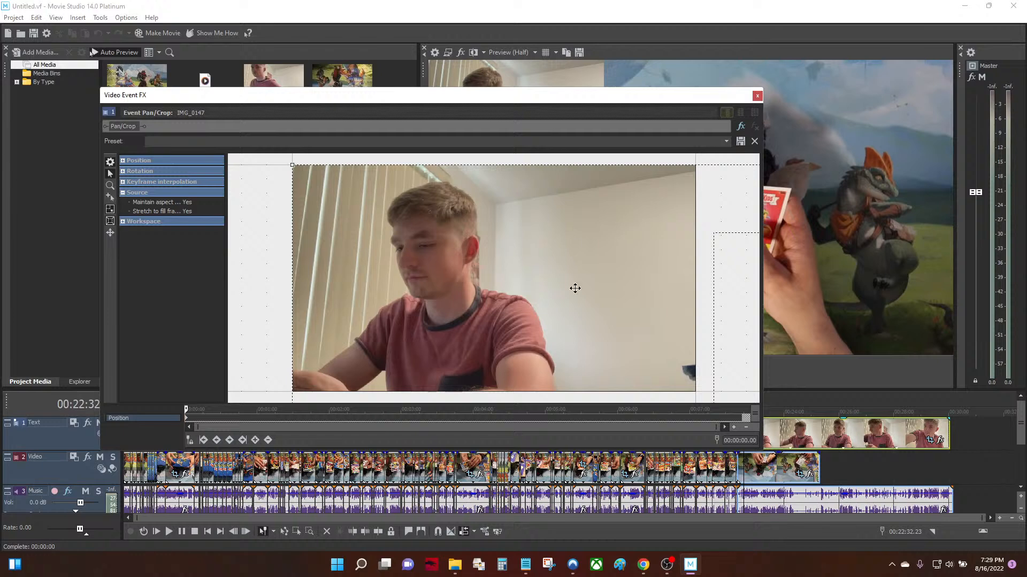
scroll(594, 279, "down", 3)
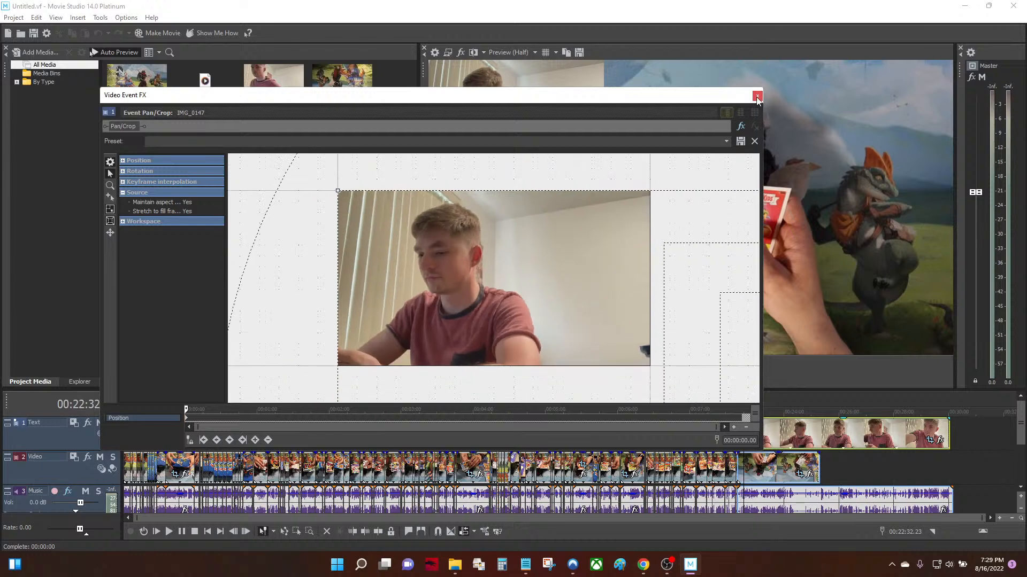
left_click(756, 97)
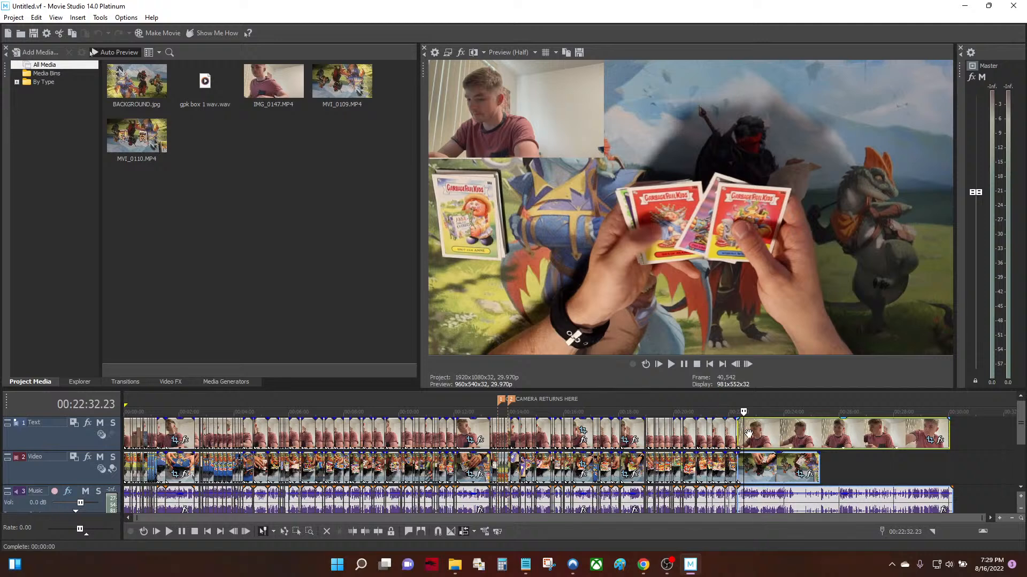
View the last clips at 00:22:44.13 and 00:22:28.02, and examine the cuts around the latter point closely
left_click(748, 434)
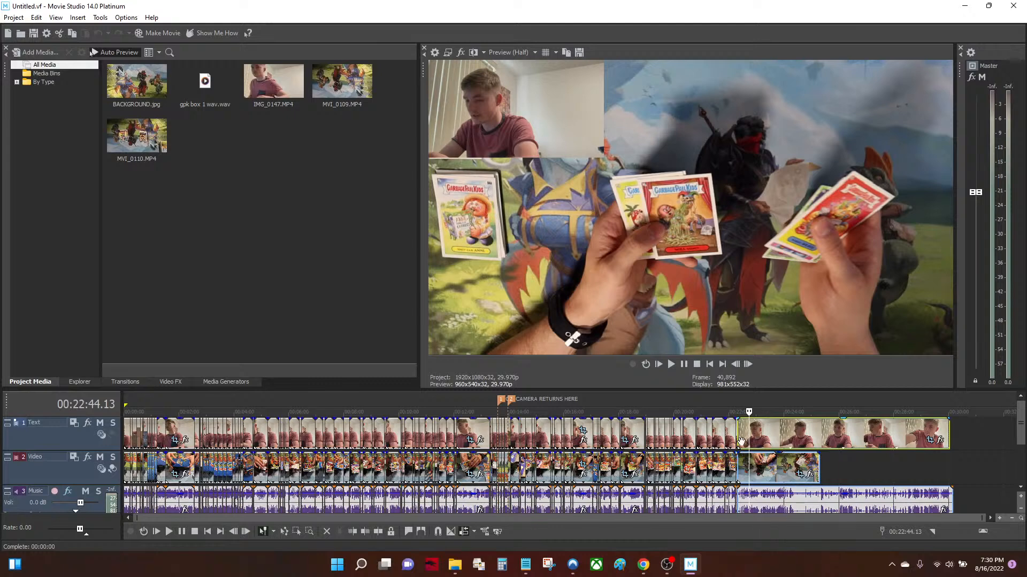
left_click(742, 440)
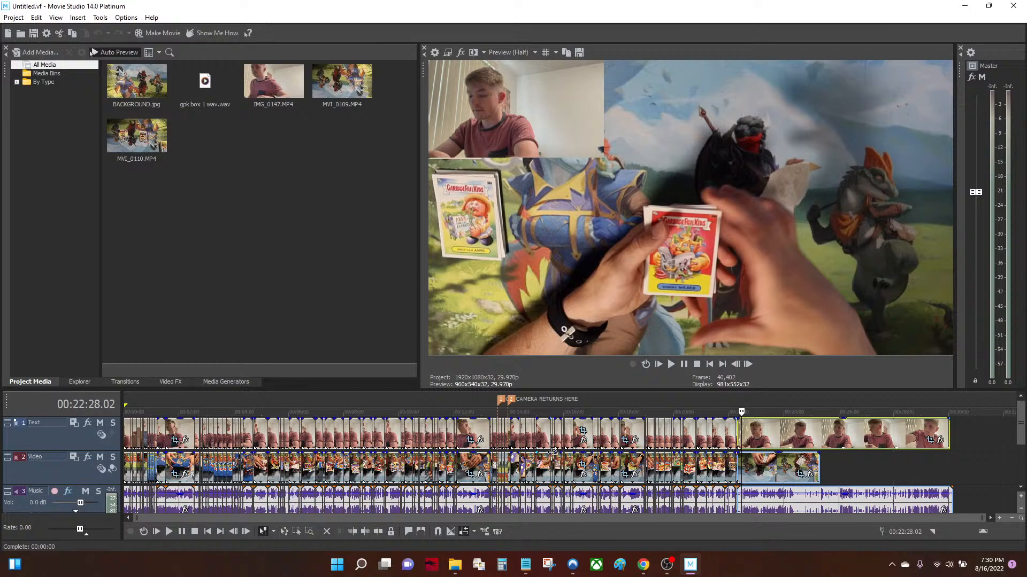
scroll(666, 467, "up", 6)
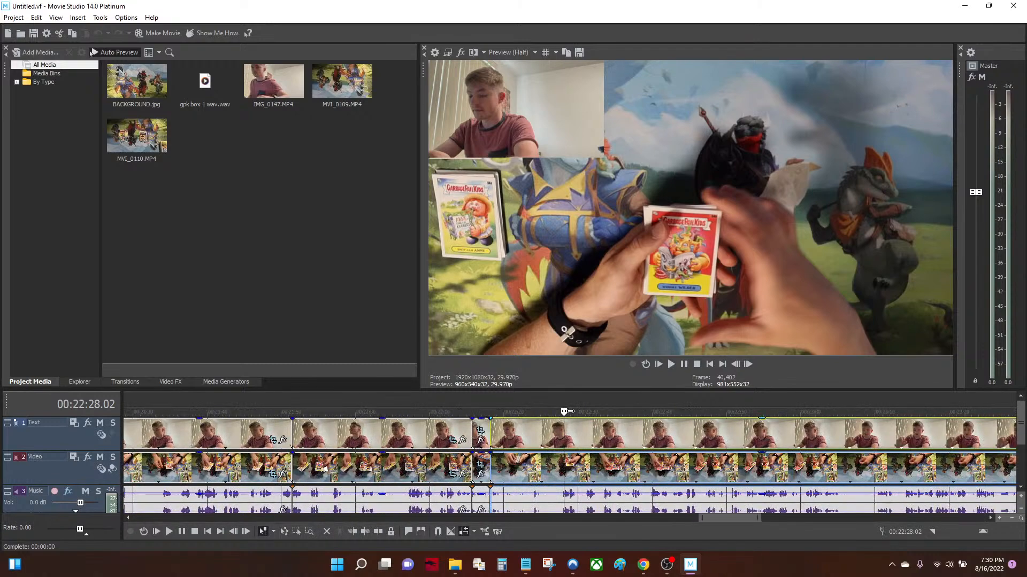
Return to the start of the project, play its opening briefly and view the edited clips across the timeline
key("Home")
scroll(533, 471, "down", 5)
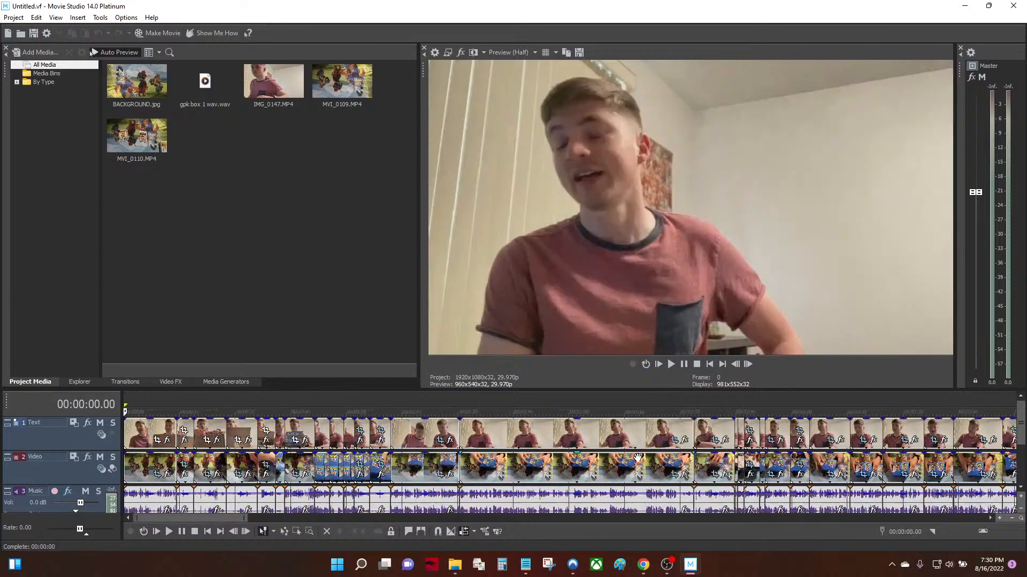
scroll(533, 470, "down", 2)
key("space")
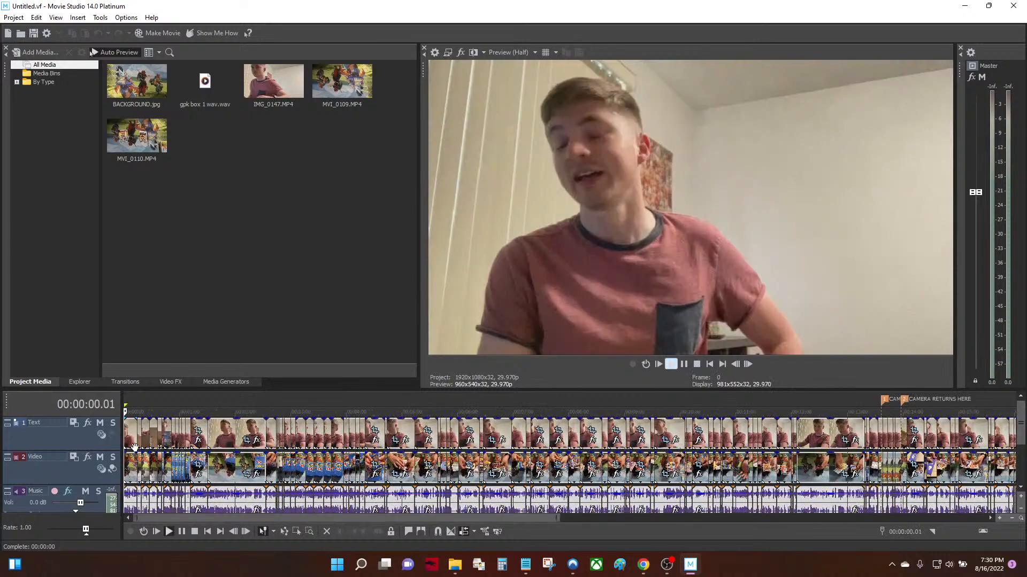
key("space")
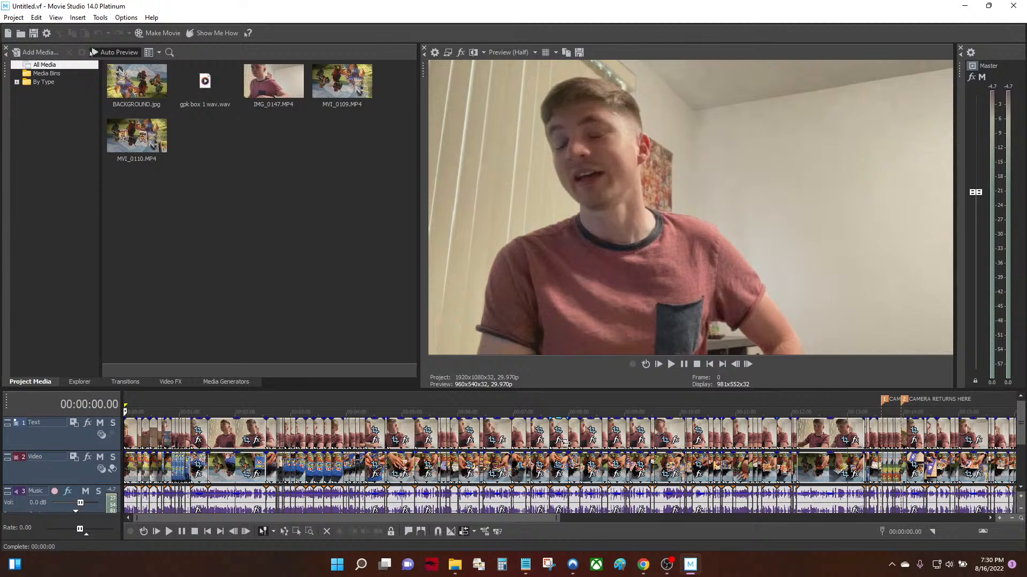
Preview the card footage at 00:09:58.19, return to the start of the project and view its opening clips closely
left_click(678, 422)
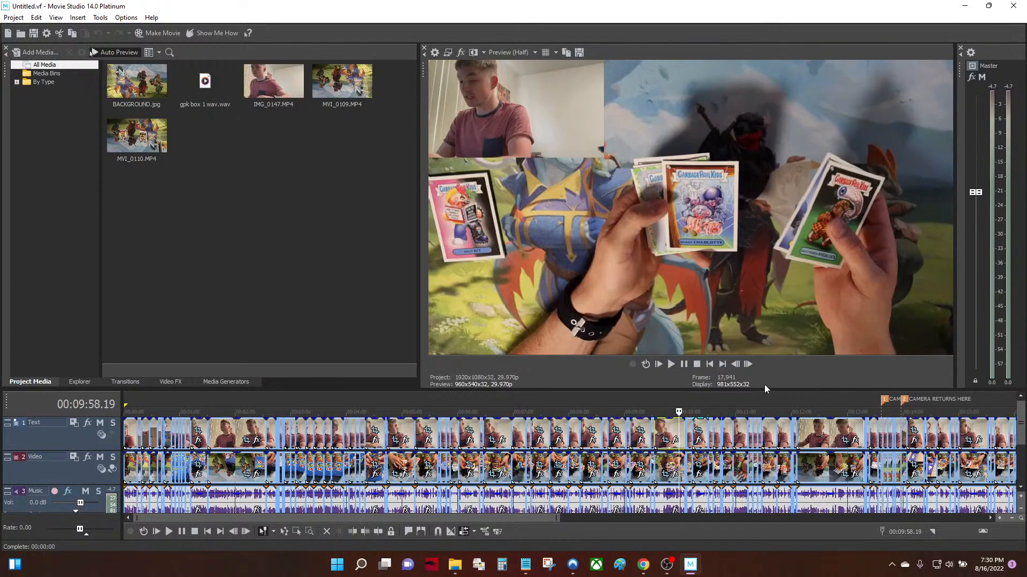
left_click(709, 369)
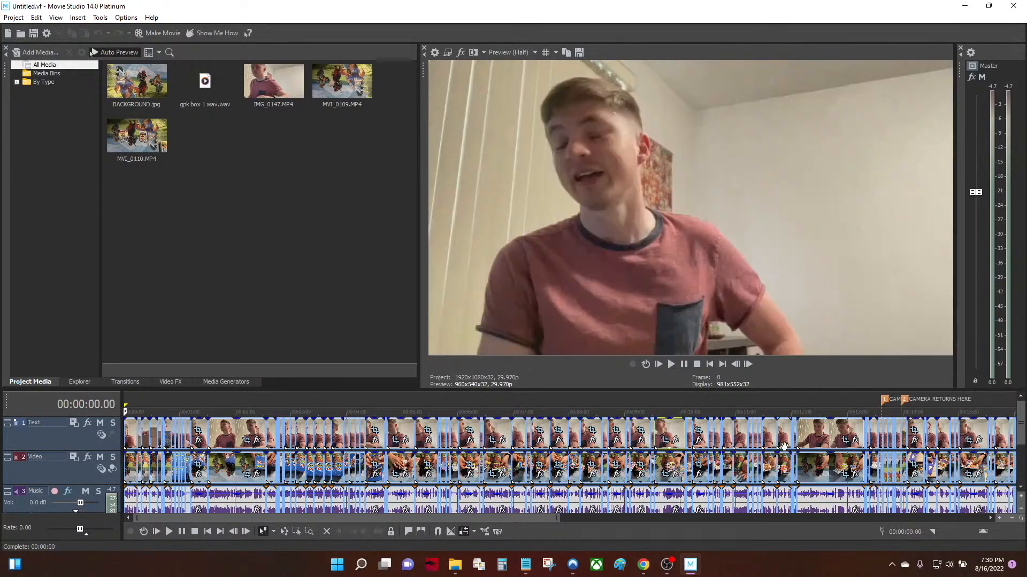
scroll(666, 457, "up", 6)
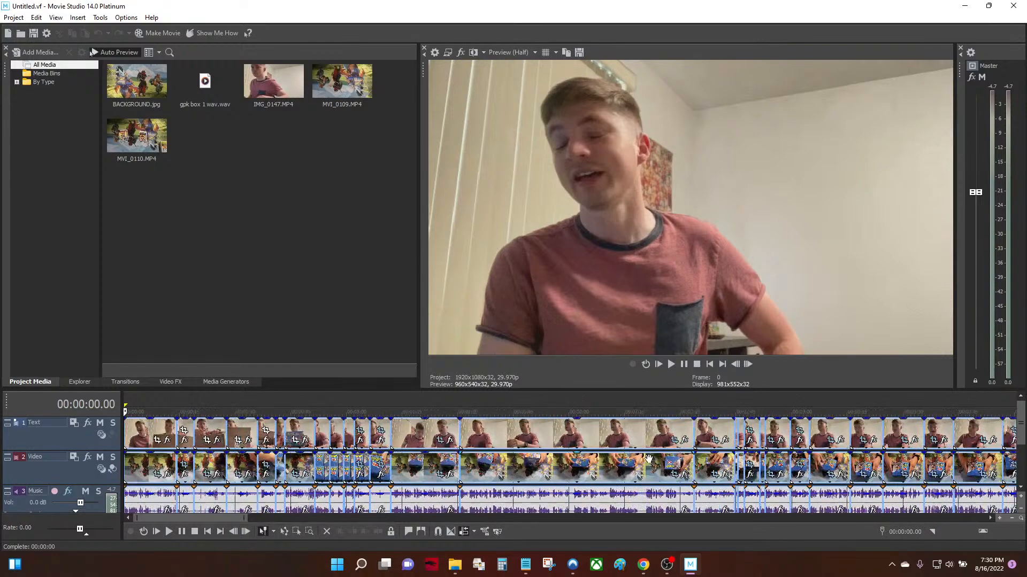
scroll(578, 475, "up", 2)
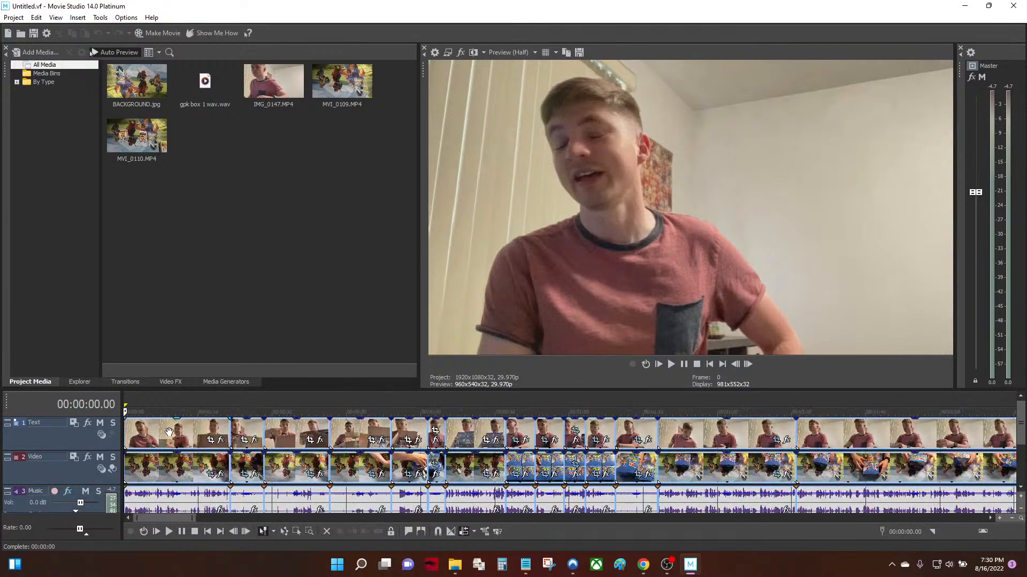
Play the opening from the start of the project through the first cuts, stopping at 00:00:18.17
left_click(169, 434)
left_click(153, 434)
left_click(710, 364)
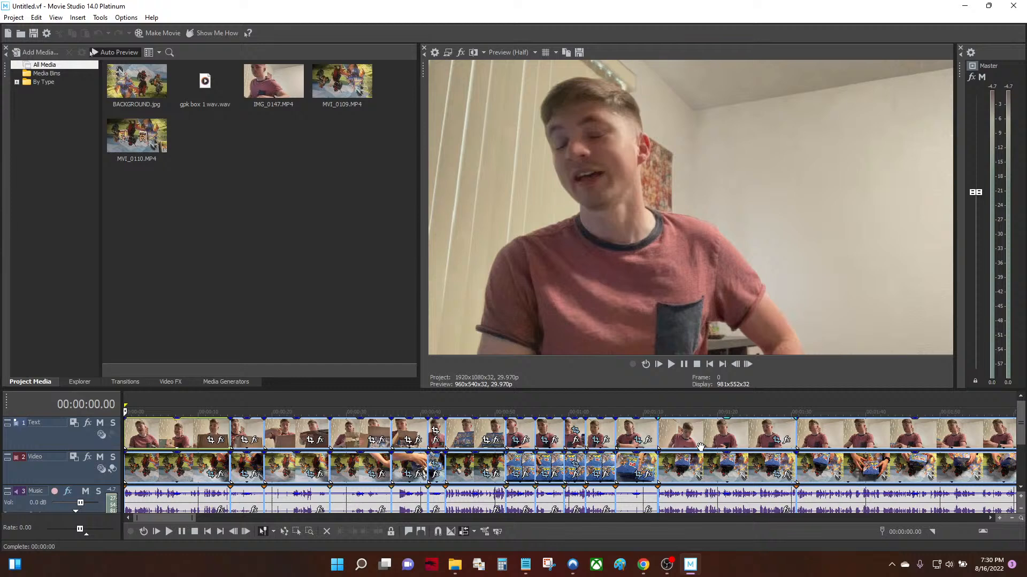
key("space")
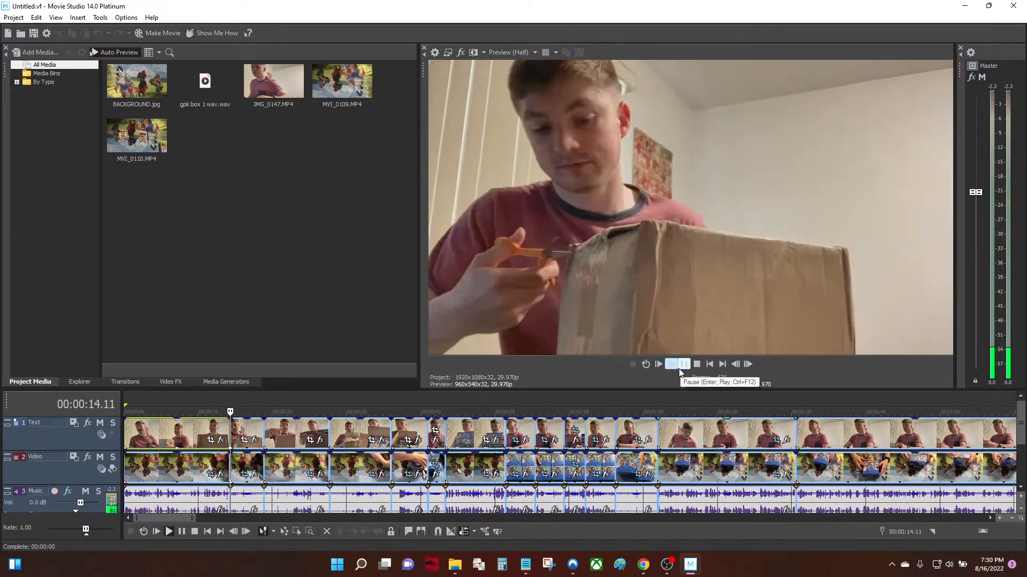
scroll(293, 418, "up", 5)
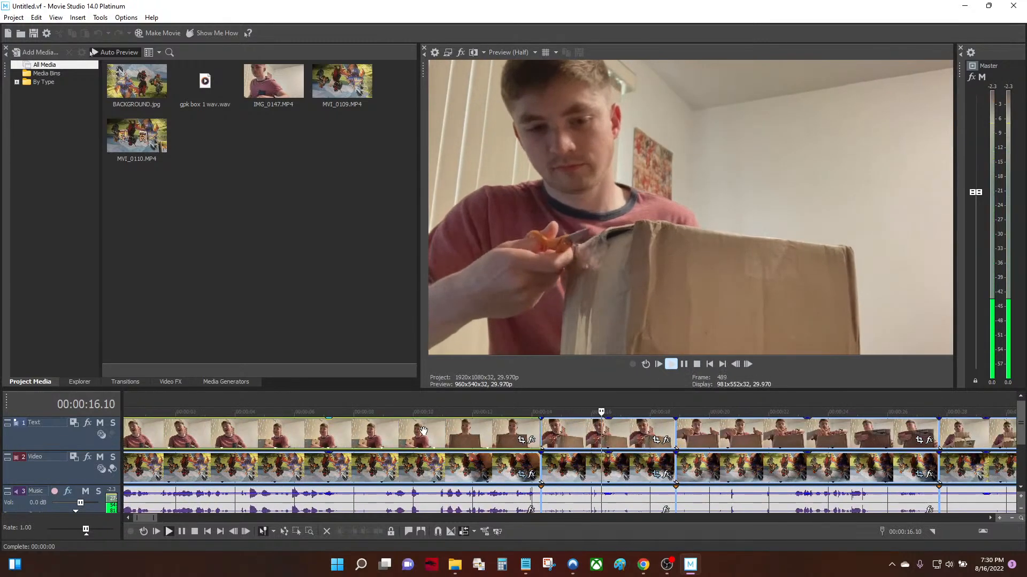
left_click(696, 365)
Preview the footage at 00:22:23.12 and 00:22:18.10, where the cuts end and the long uncut clips begin
scroll(256, 463, "down", 8)
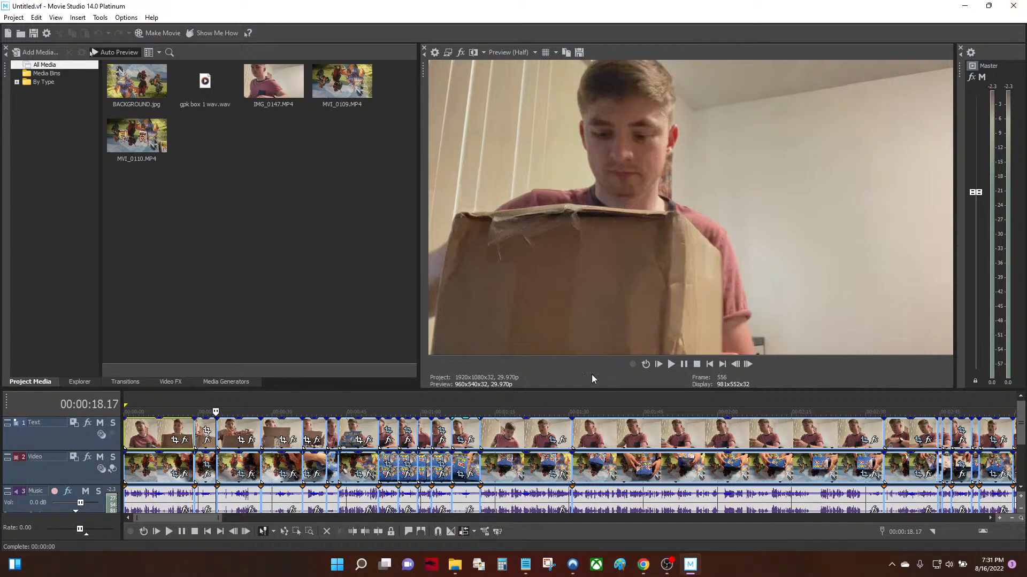
scroll(827, 421, "down", 5)
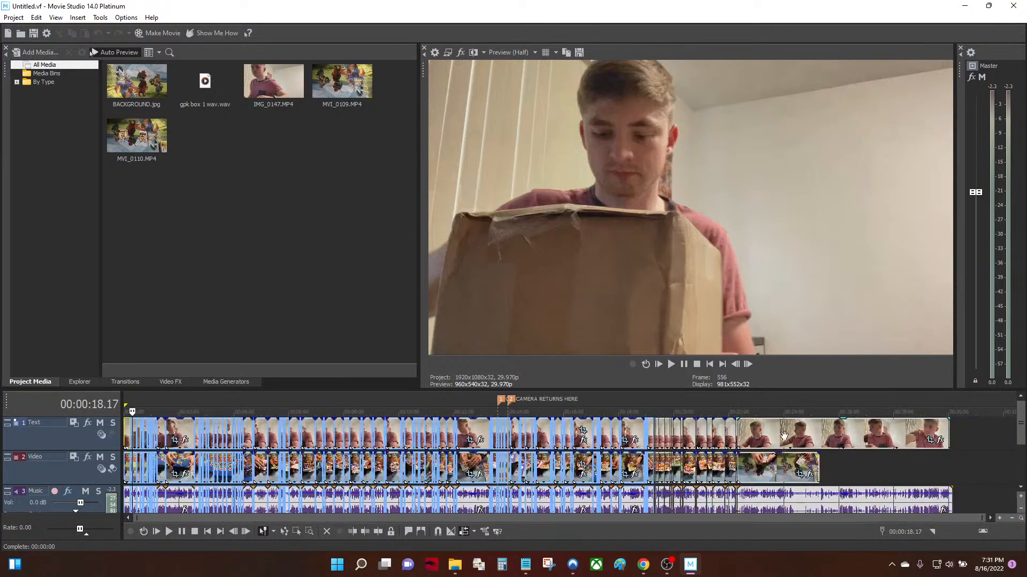
left_click(742, 426)
scroll(736, 428, "up", 5)
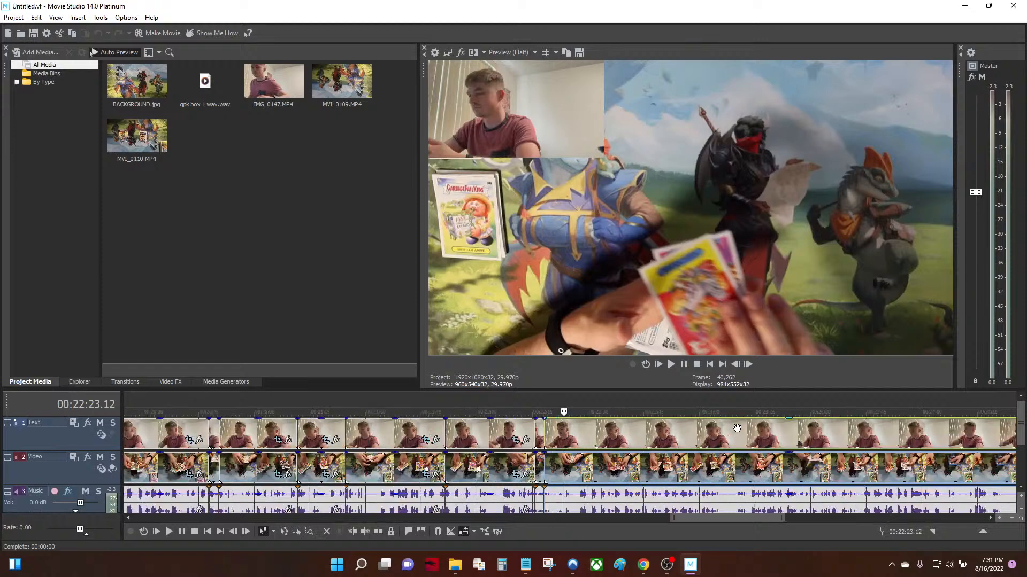
scroll(522, 431, "up", 2)
left_click(526, 434)
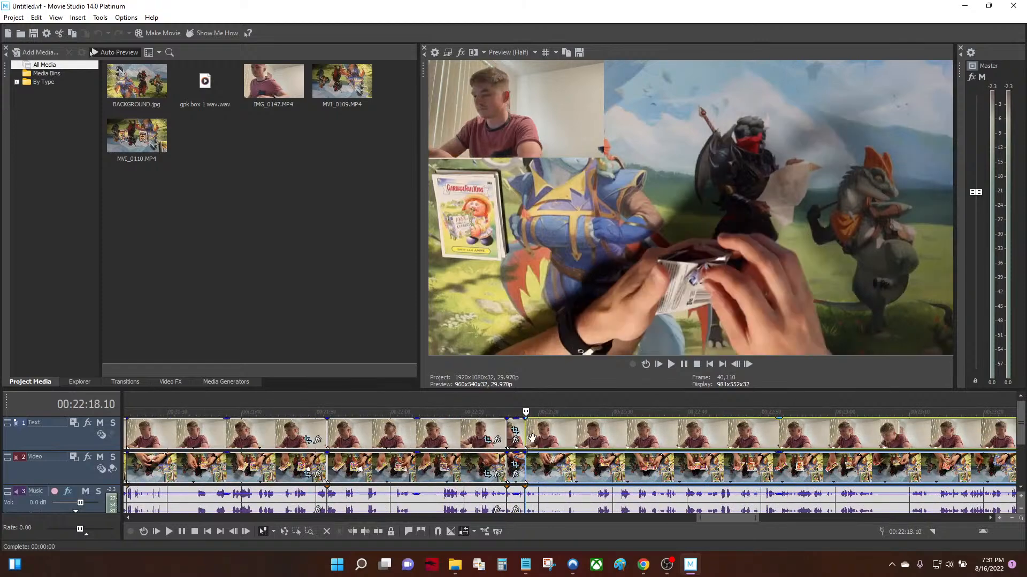
scroll(533, 438, "down", 6)
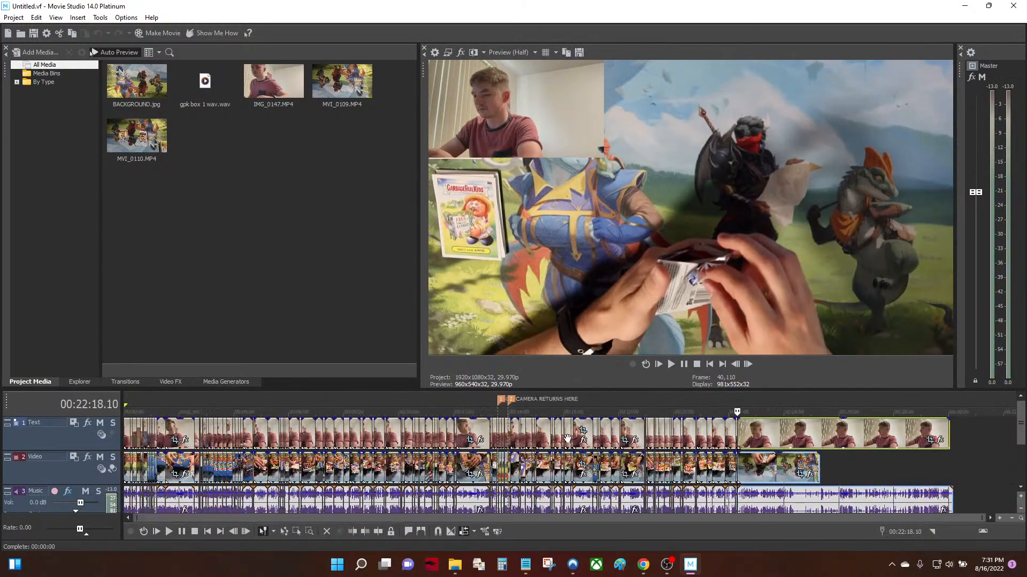
Play the very start of the project briefly and preview the uncut end section at 00:22:21.02 and 00:22:21.13
left_click(710, 364)
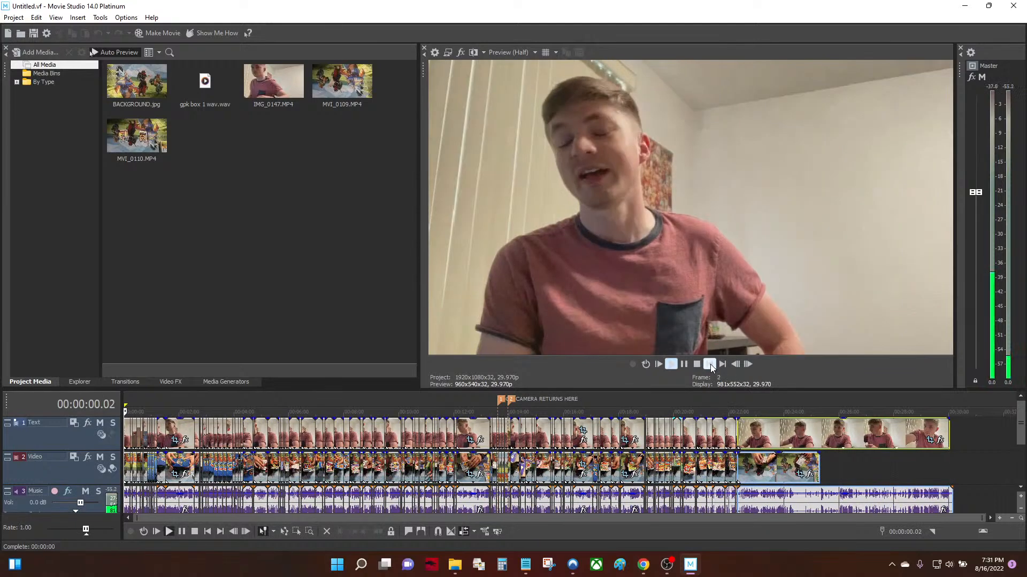
left_click(738, 420)
scroll(570, 428, "up", 6)
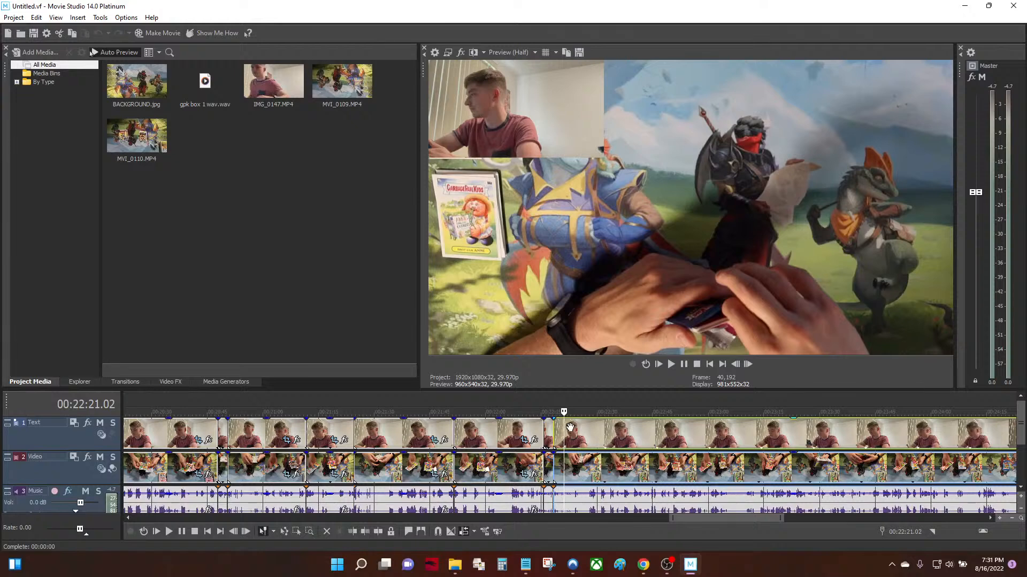
left_click(597, 438)
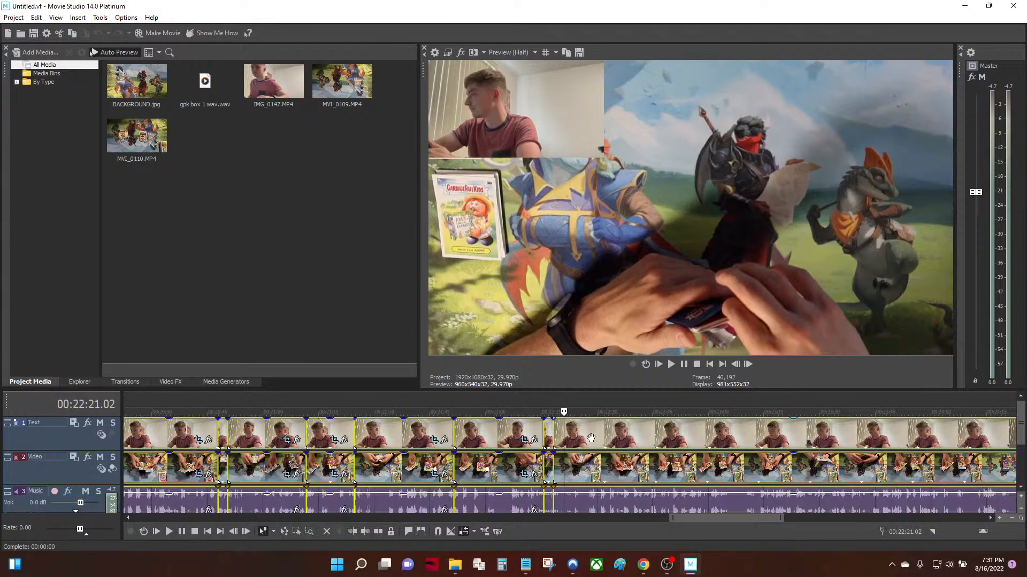
right_click(592, 438)
left_click(566, 439)
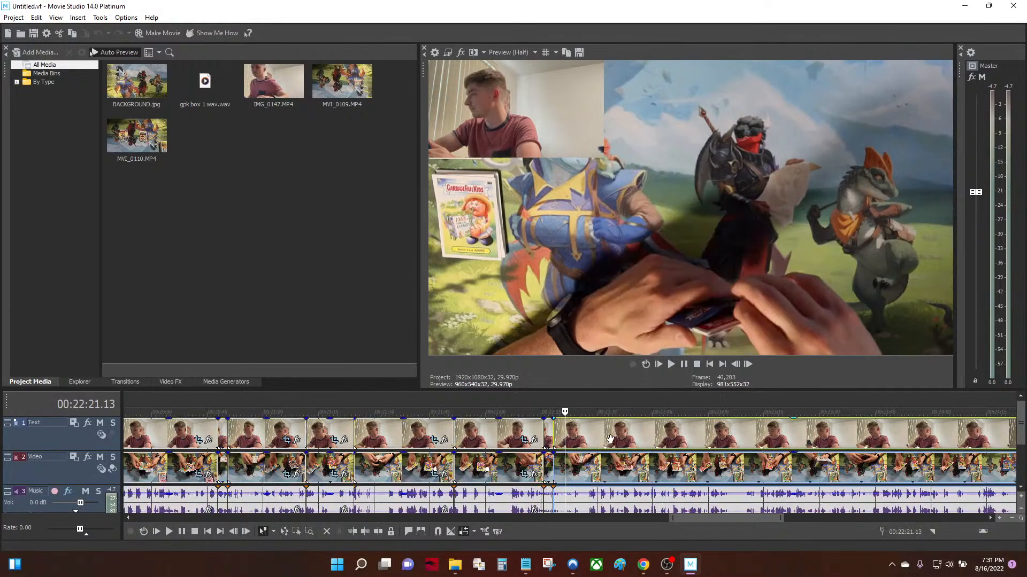
Select the last uncut audio clip and preview the project at 00:22:41.19 and 00:25:52.11
left_click(614, 434)
left_click(639, 498)
scroll(636, 482, "down", 8)
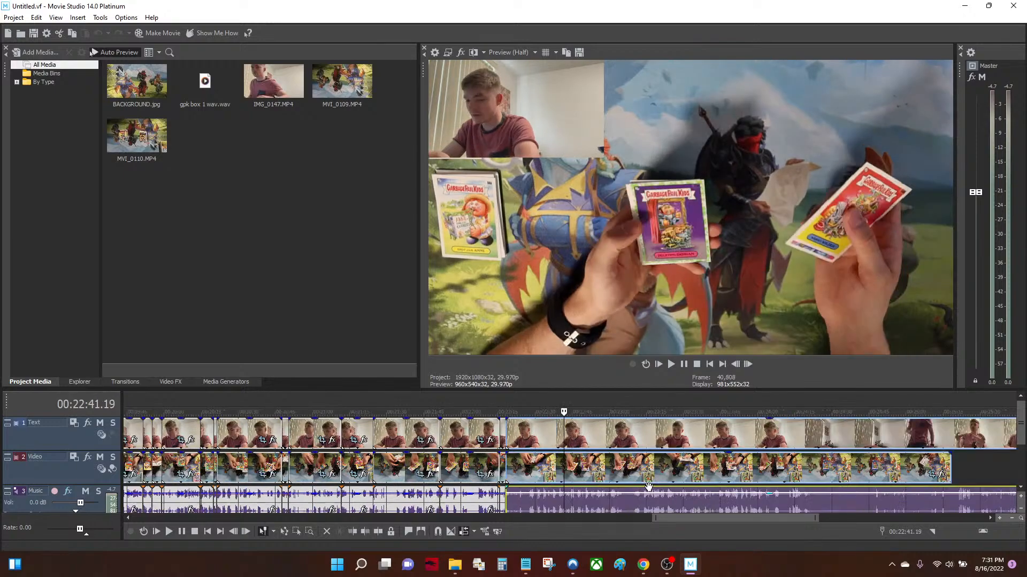
left_click(834, 501)
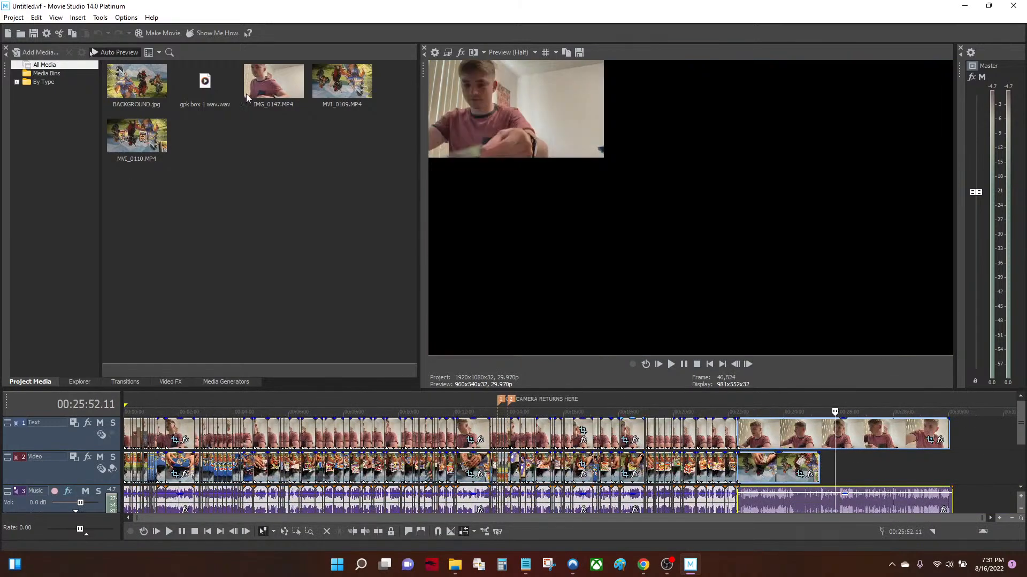
Place the raw MVI_0109.MP4 clip after the edited footage on the Video track and play part of it
left_click_drag(342, 81, 988, 445)
scroll(988, 445, "down", 1)
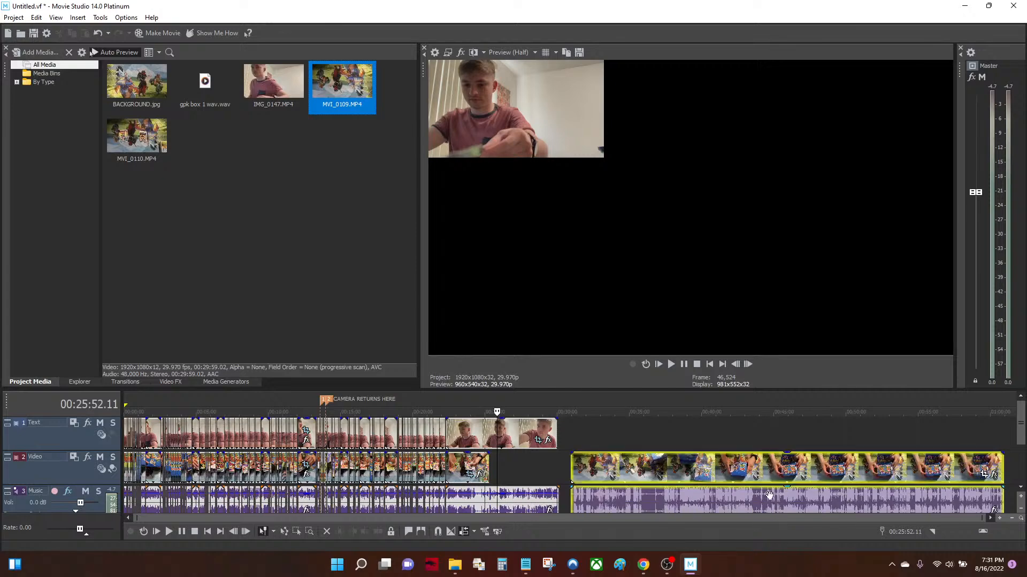
left_click(687, 471)
key("space")
scroll(706, 472, "up", 4)
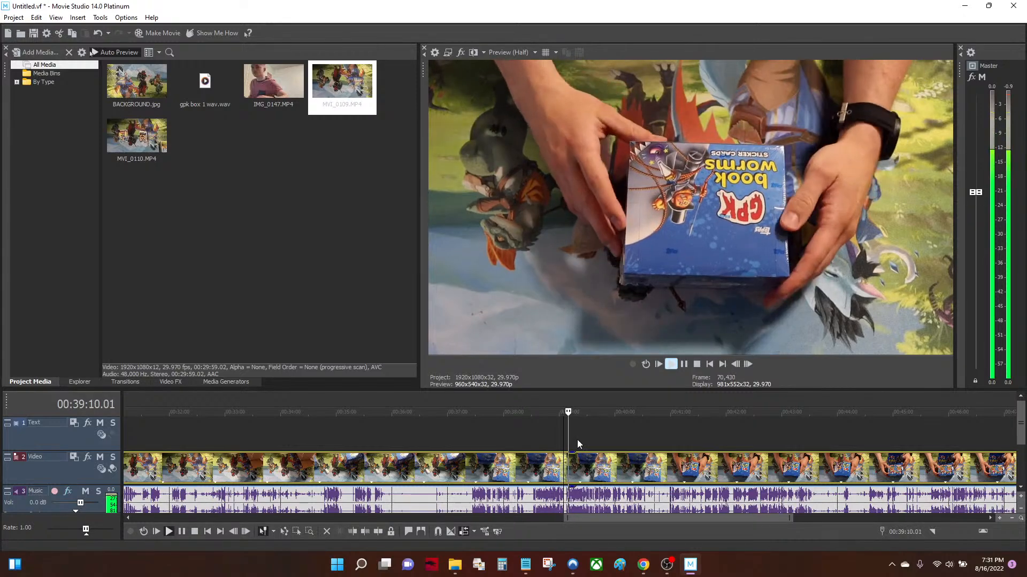
Play the raw MVI_0109.MP4 footage from around 00:38:37 and undo its placement on the timeline
left_click(548, 481)
scroll(548, 482, "up", 5)
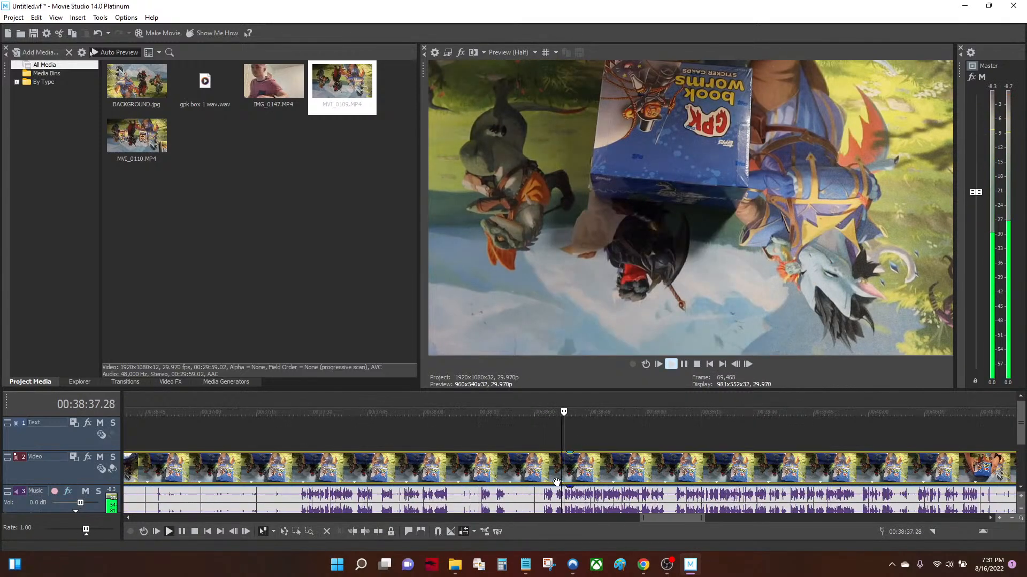
scroll(616, 484, "down", 3)
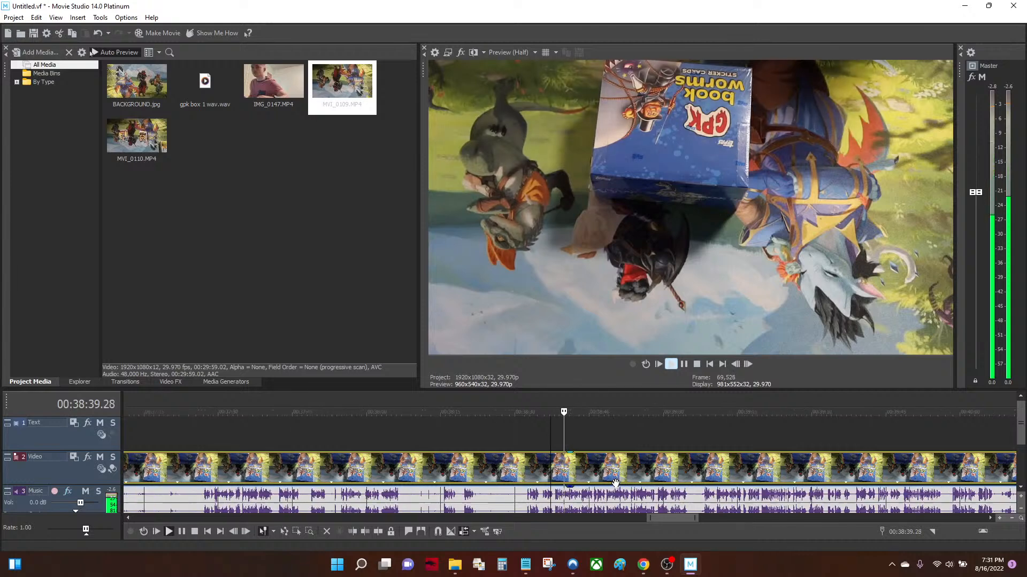
left_click(611, 473)
key("ctrl+z")
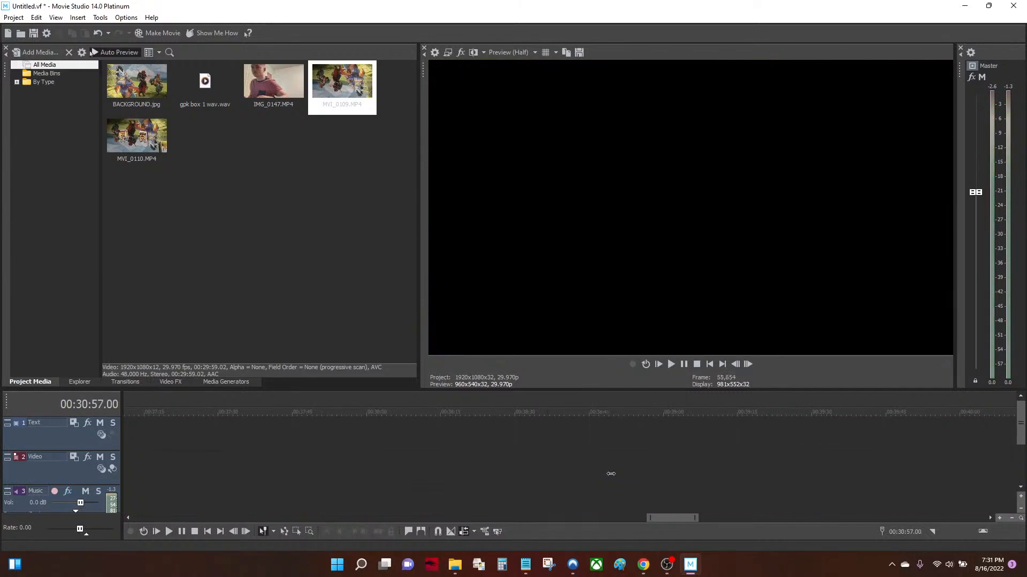
key("ctrl+z")
Place the raw IMG_0147.MP4 clip after the edited footage on the Video track and play it from about 01:24:33
left_click_drag(273, 86, 614, 474)
key("space")
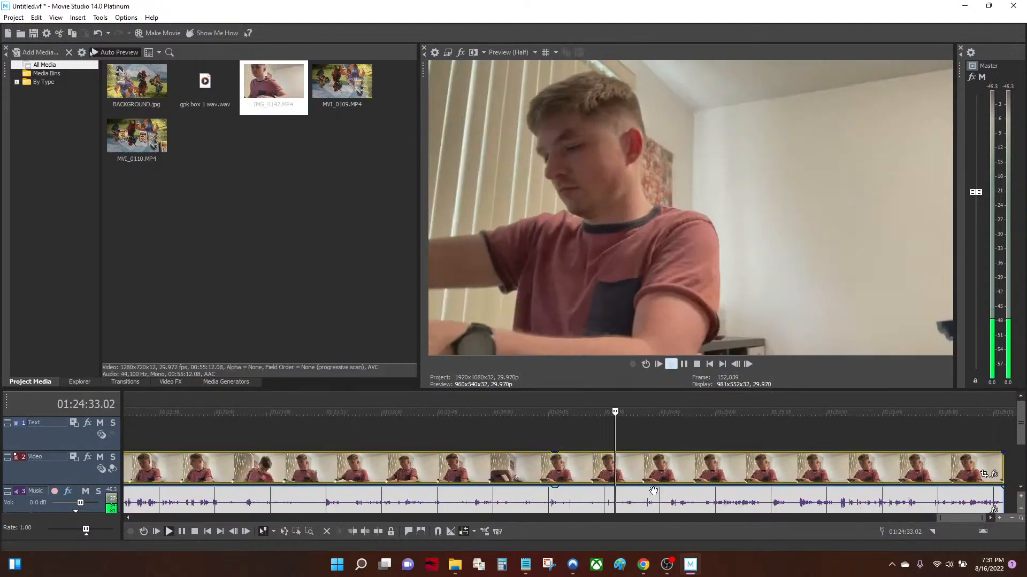
scroll(668, 492, "up", 3)
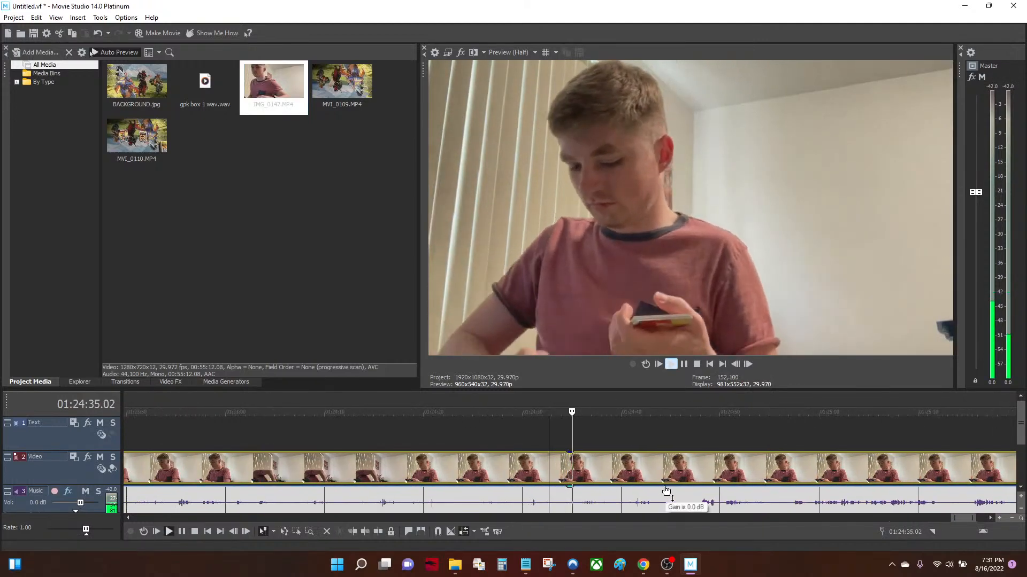
scroll(670, 491, "up", 5)
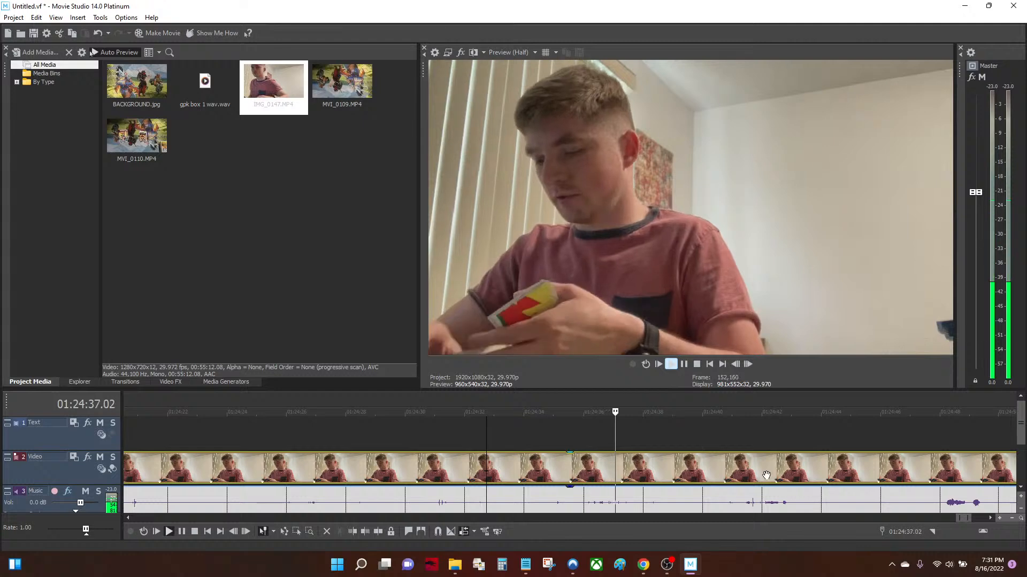
scroll(675, 469, "up", 2)
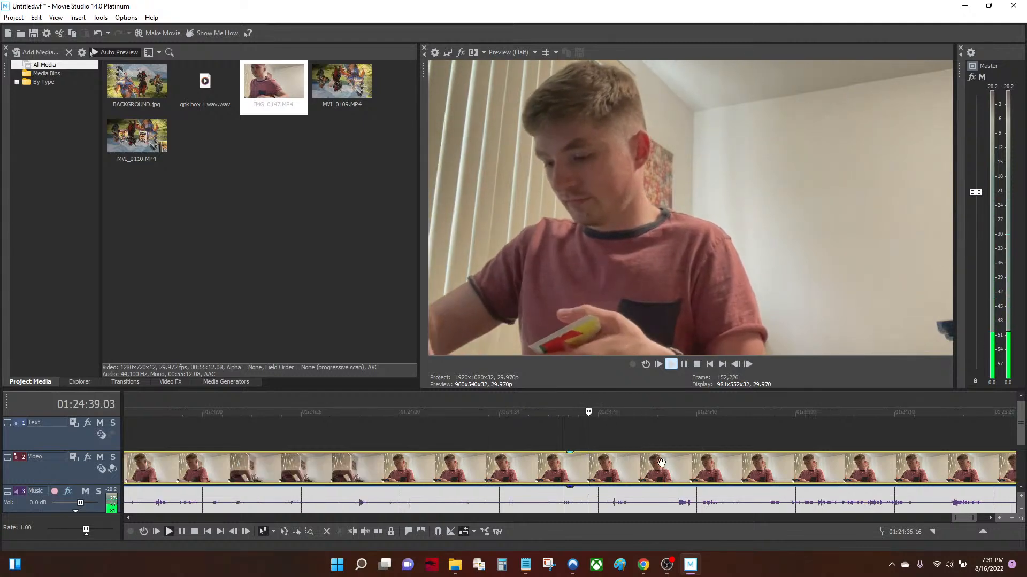
Play the raw IMG_0147.MP4 footage around 01:24:46.26 and 01:24:57, comparing quiet and spoken parts of its audio waveform
left_click(663, 468)
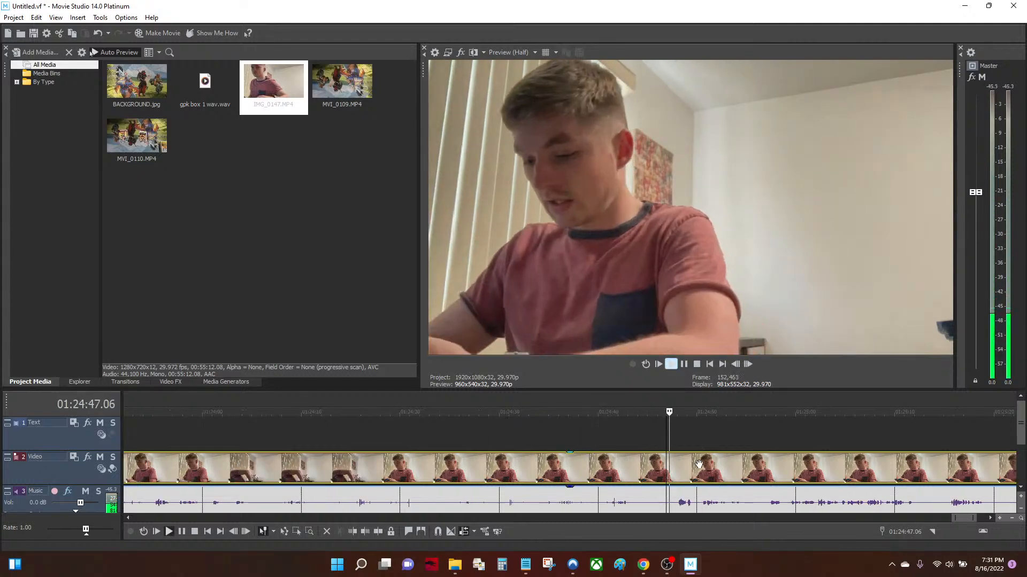
scroll(695, 466, "up", 2)
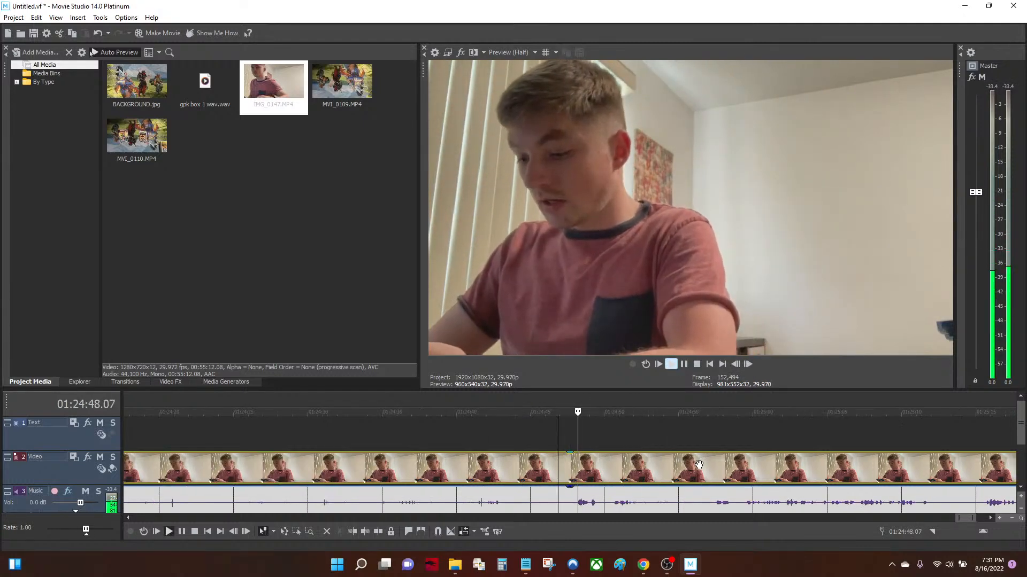
left_click(559, 470)
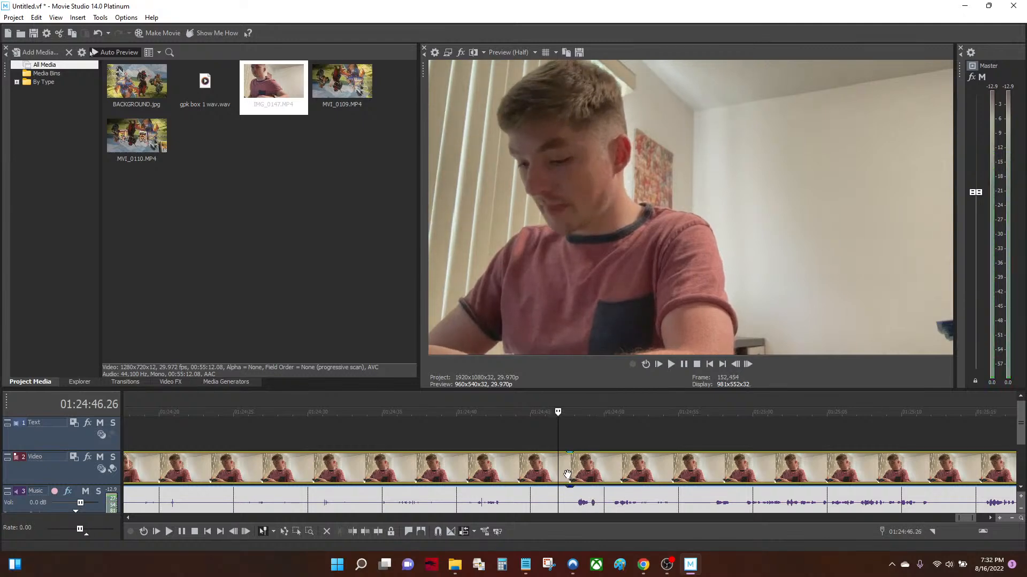
key("space")
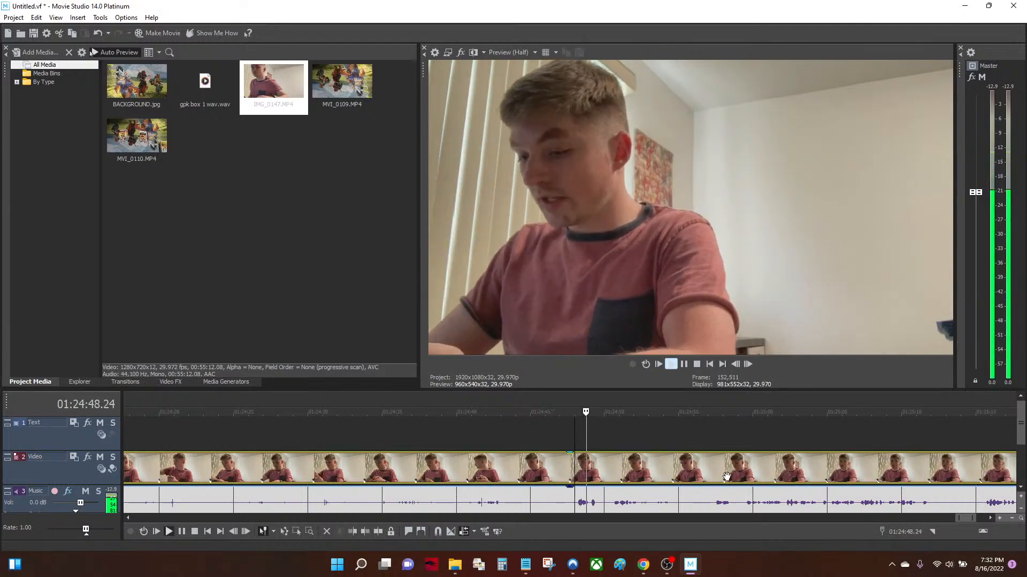
left_click(712, 475)
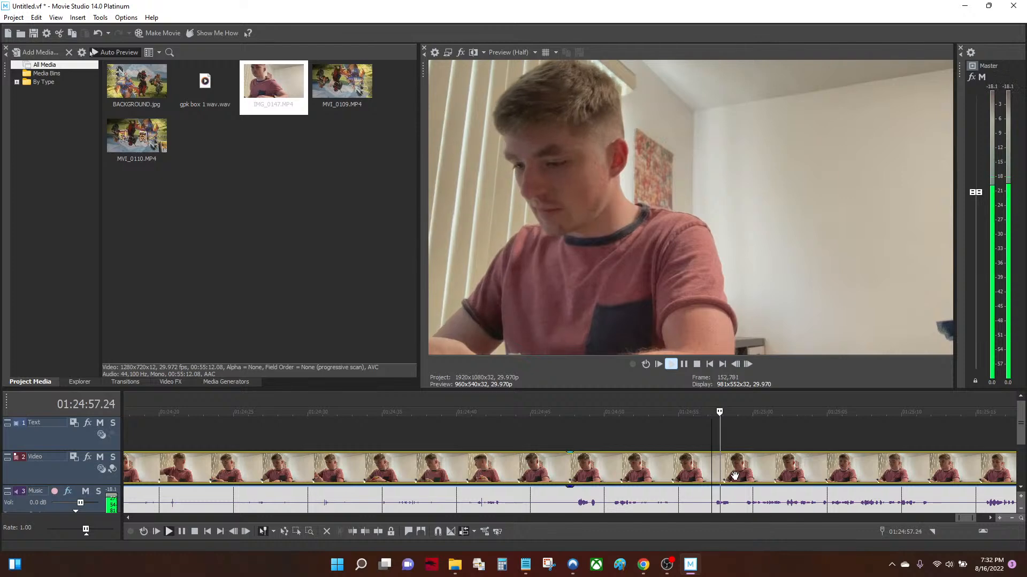
Play back the IMG_0147.MP4 footage on the timeline just before 01:25:00 and again around 01:25:33
key("space")
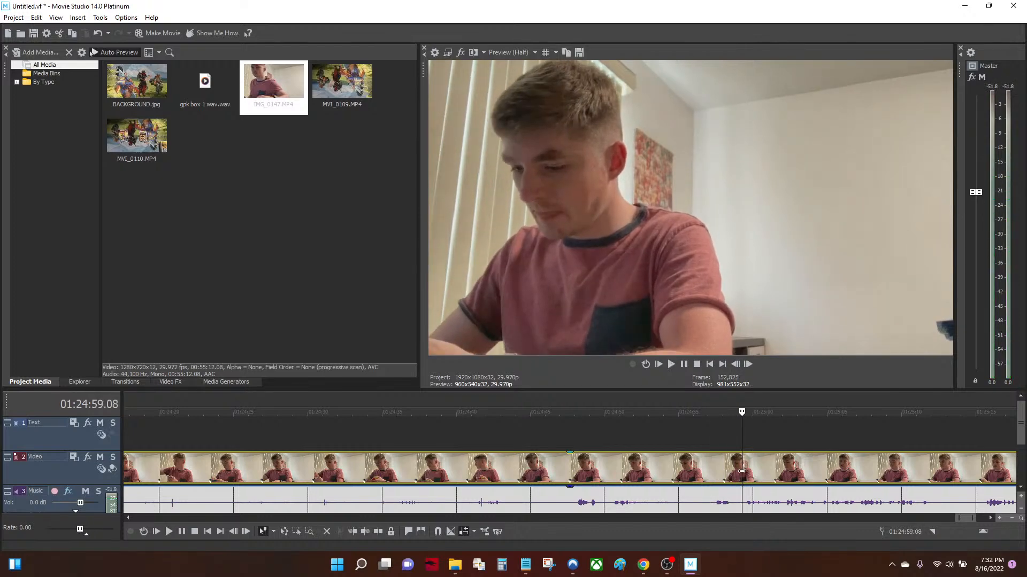
key("space")
scroll(764, 474, "right", 5)
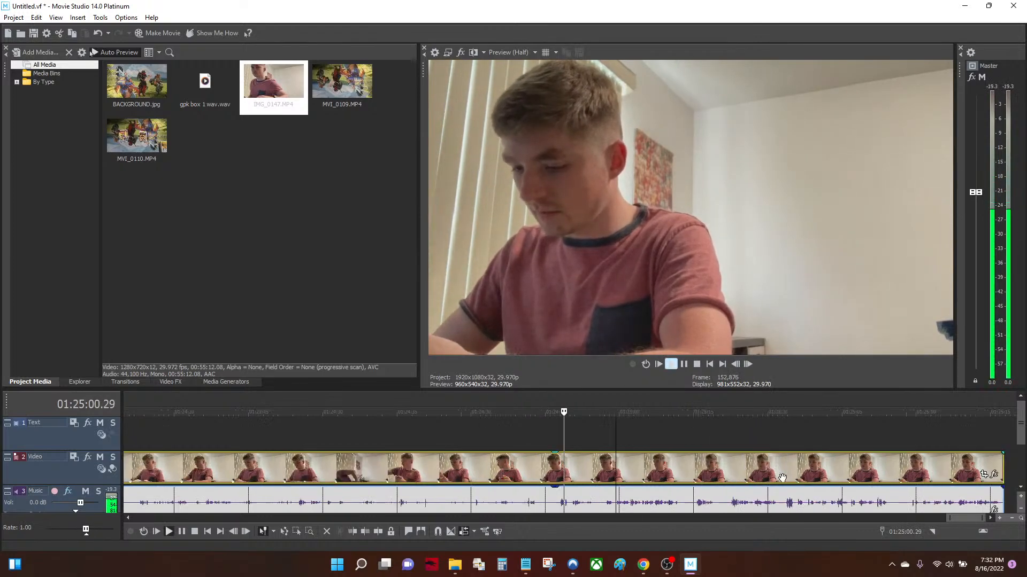
left_click(783, 478)
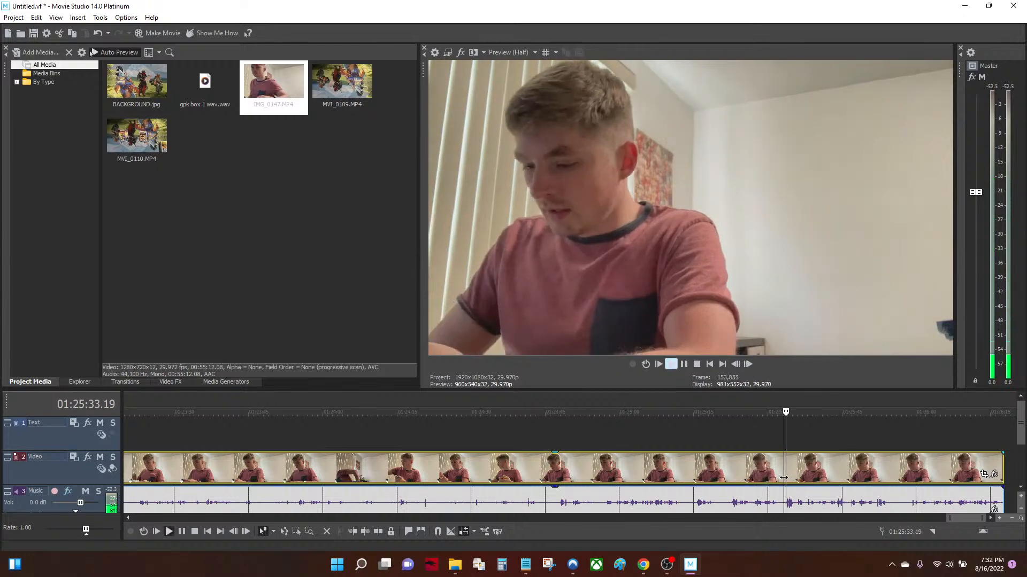
key("space")
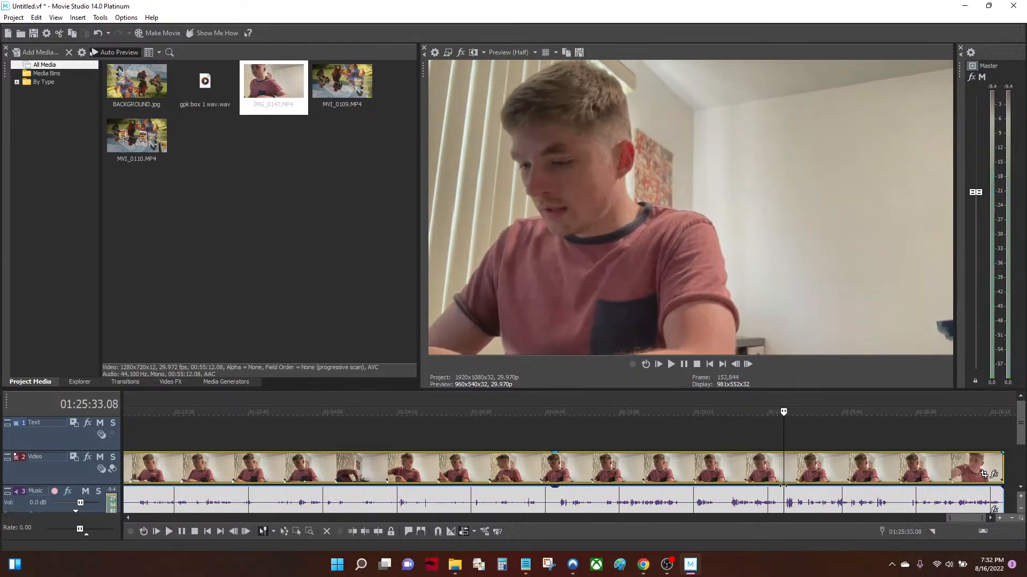
Check the live stream in OBS Studio and replay the Movie Studio footage at about 01:25:33
left_click(667, 565)
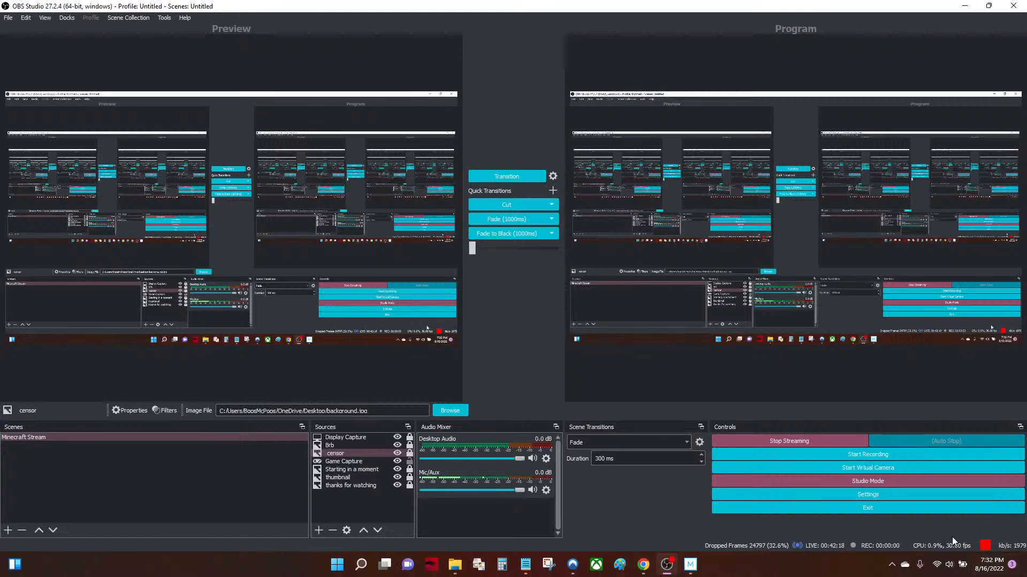
left_click(697, 568)
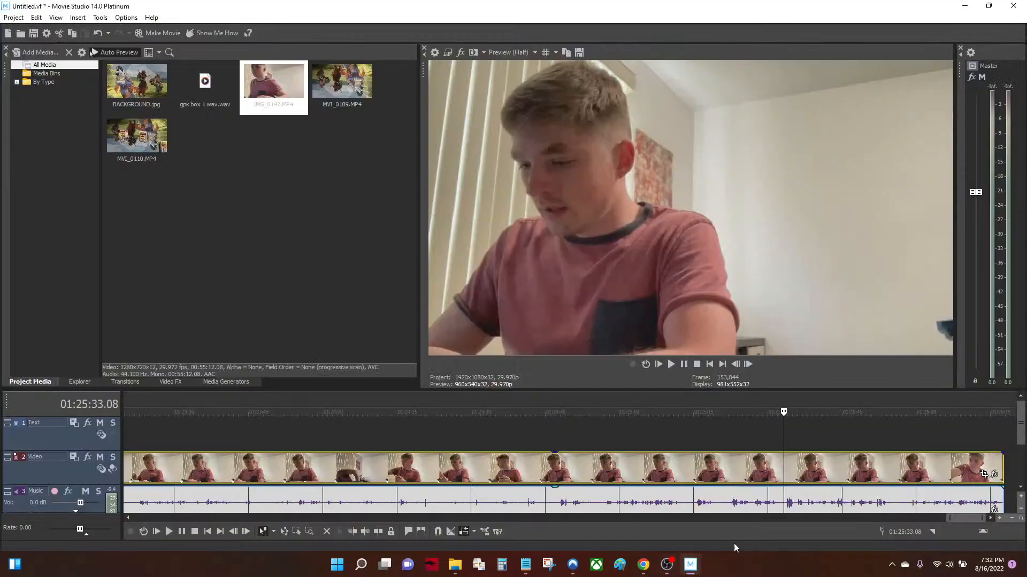
key("space")
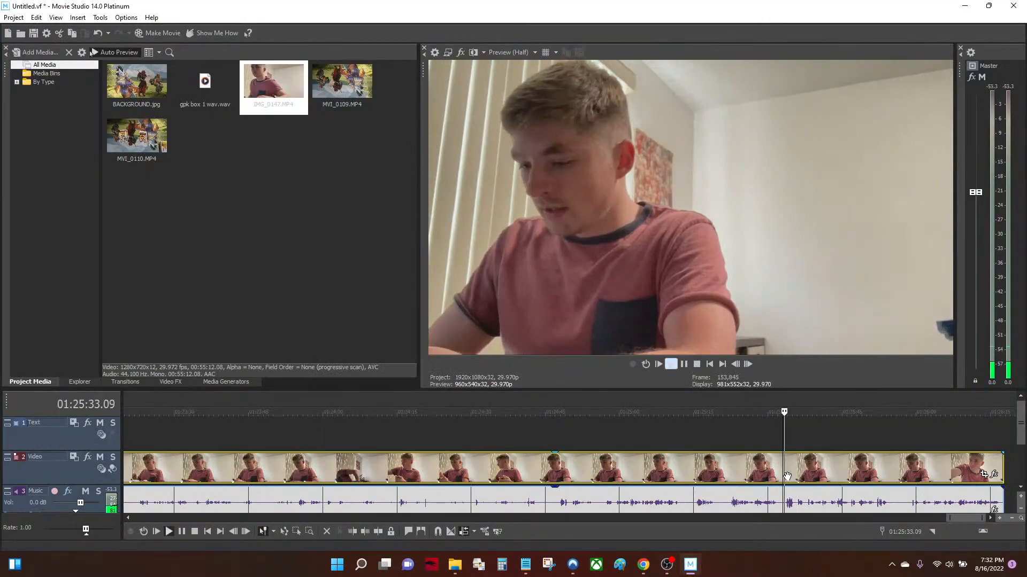
key("space")
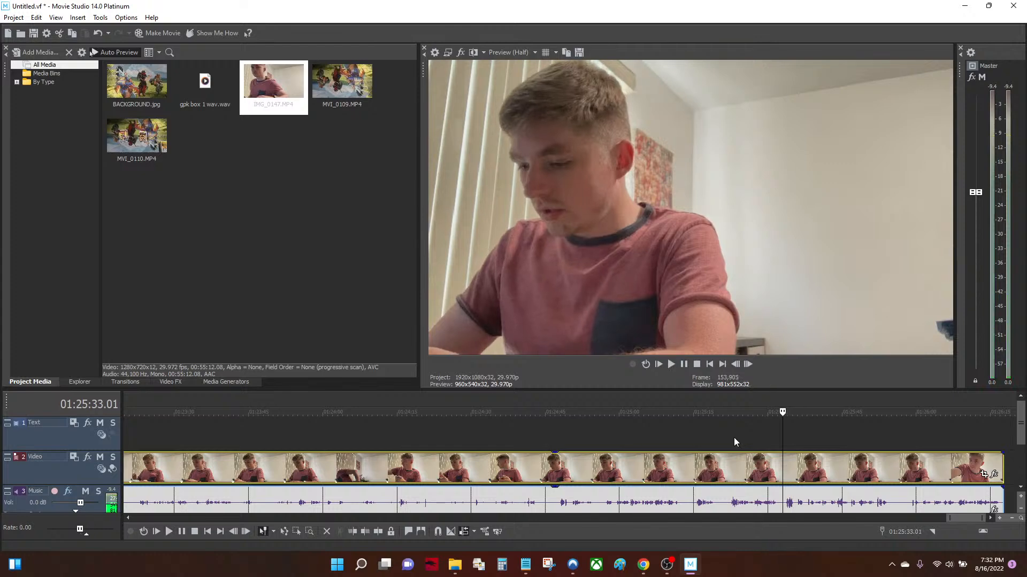
Delete the IMG_0147.MP4 footage that runs past 01:25:33 from the timeline
scroll(731, 436, "down", 3)
left_click(708, 467)
key("Delete")
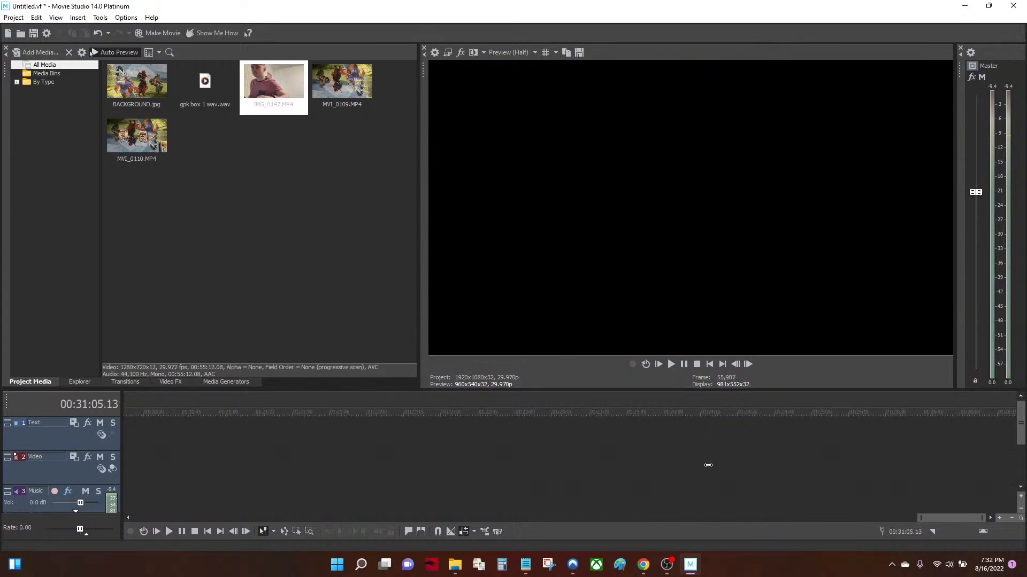
scroll(705, 463, "down", 3)
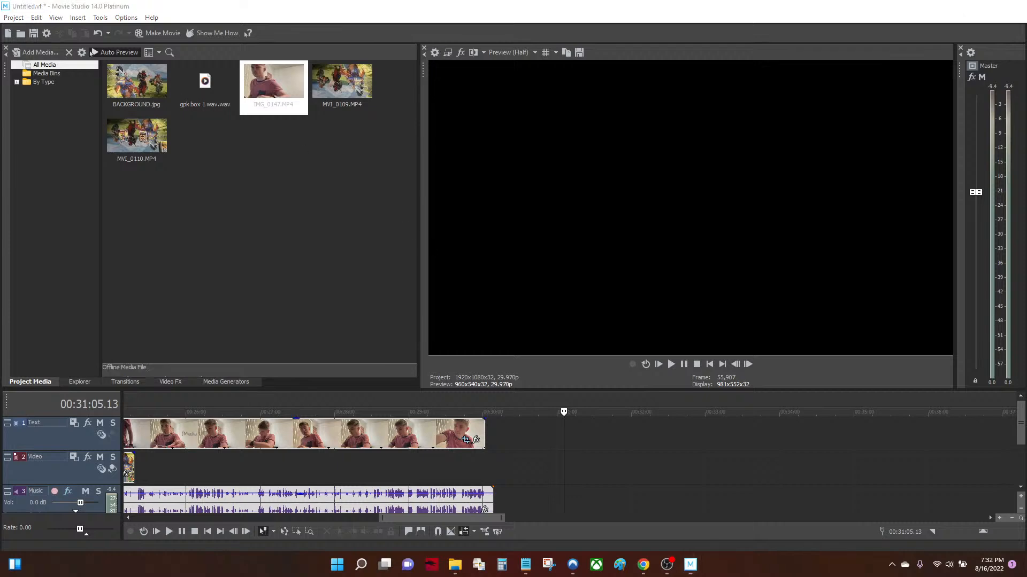
Open the "gpk box 1" Audacity project from the Narration folder and dismiss the welcome dialog
key("super+d")
mouse_move(463, 566)
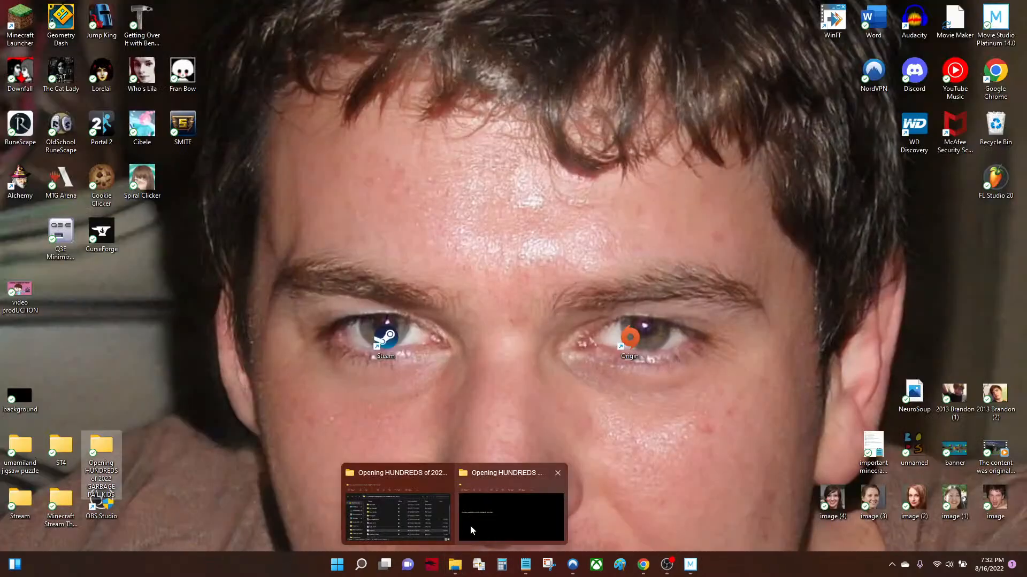
left_click(431, 508)
double_click(411, 288)
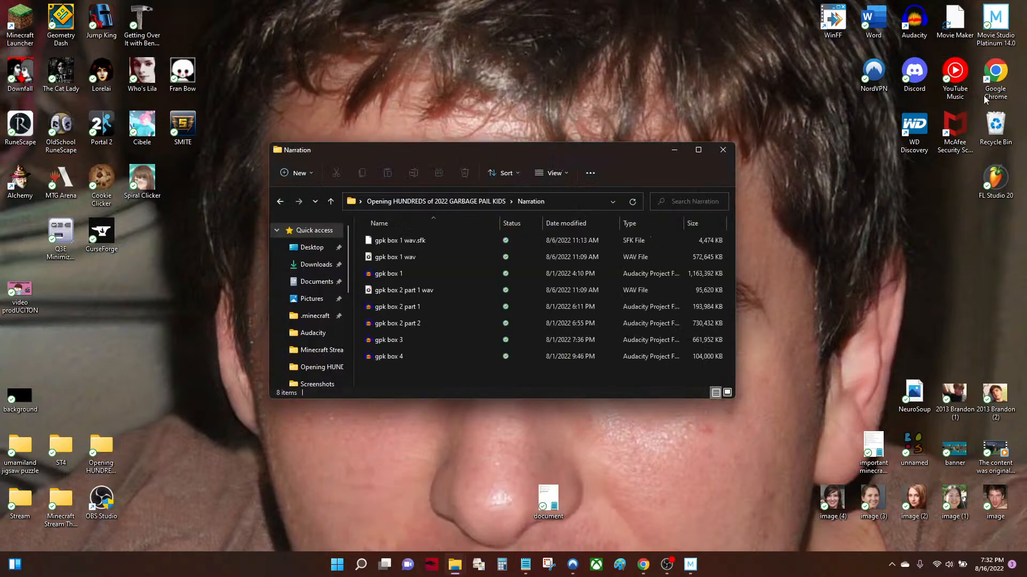
left_click(914, 21)
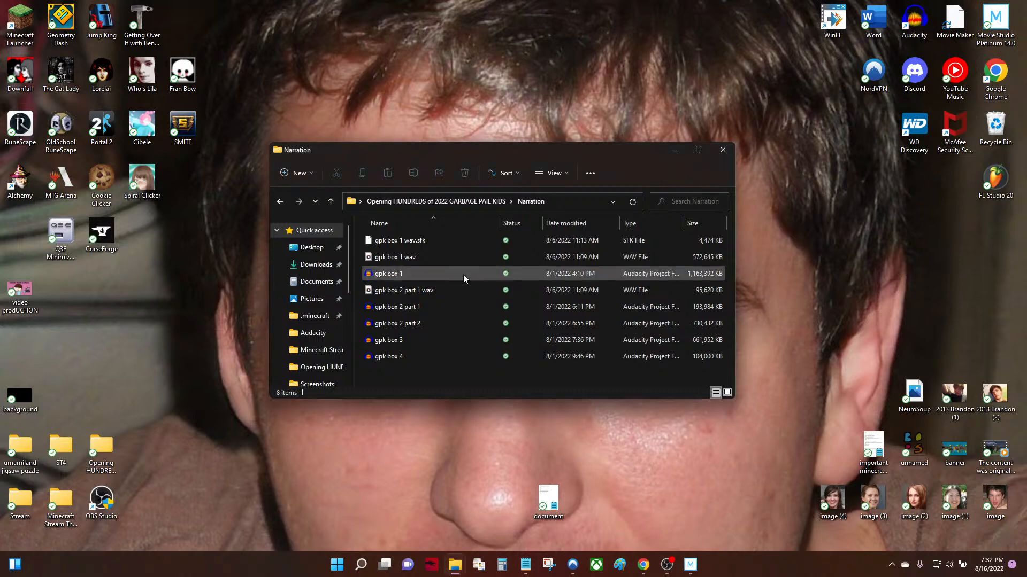
double_click(444, 277)
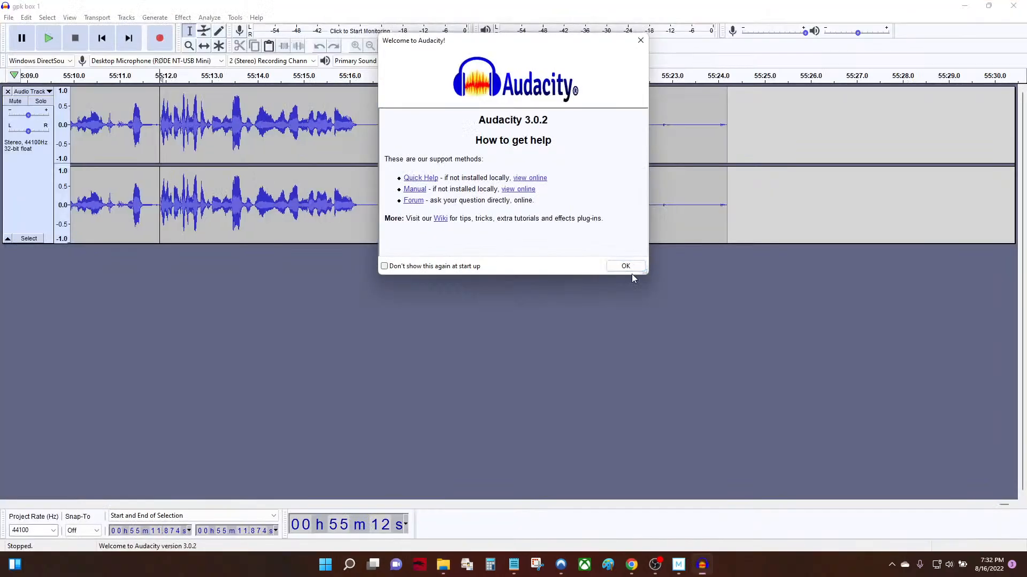
left_click(625, 267)
Listen to the closing words of the narration from about 55:11.8 and to the quiet section from about 55:16.5
left_click(147, 162)
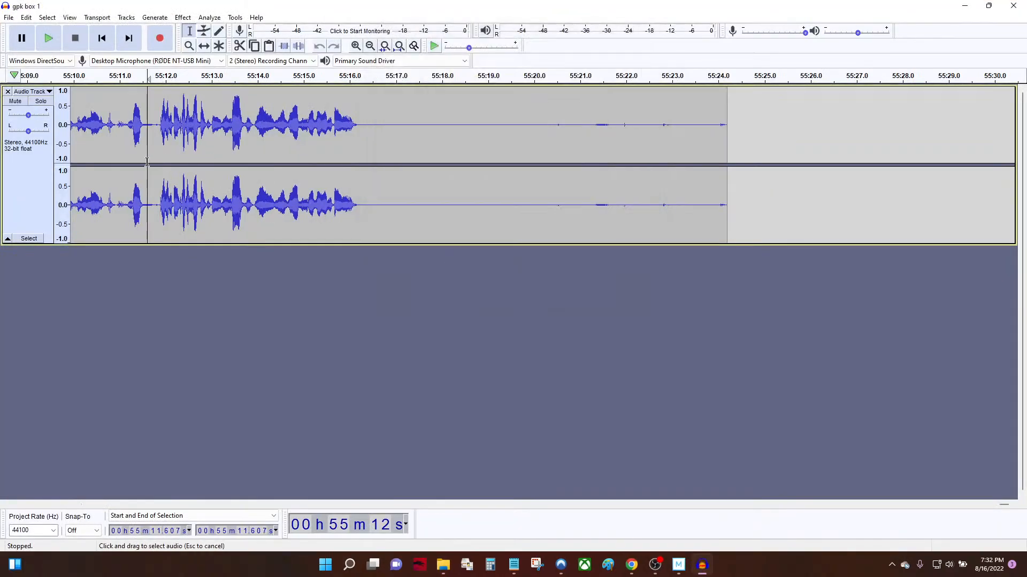
key("space")
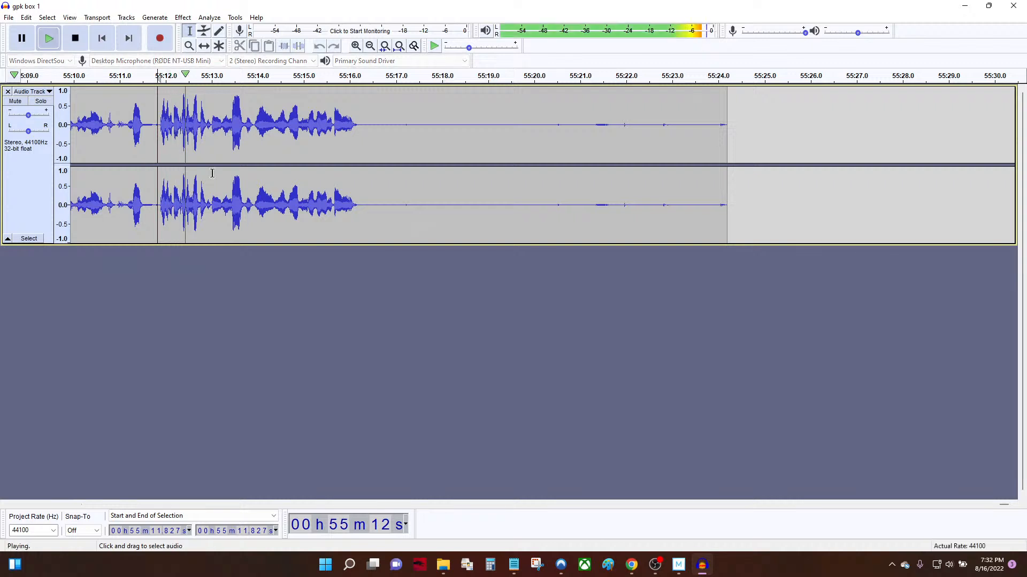
key("space")
key("space")
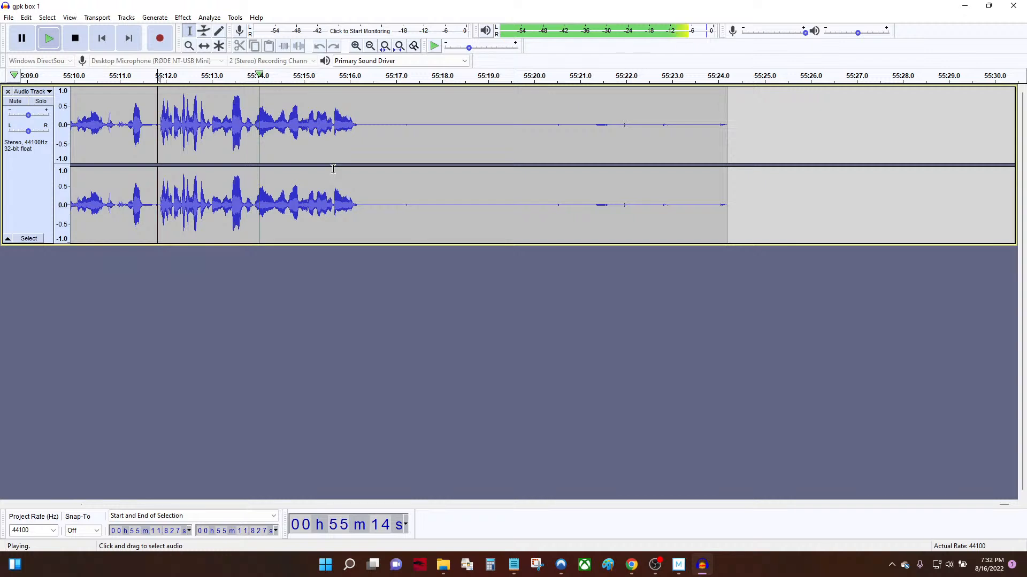
left_click(374, 137)
key("space")
key("space")
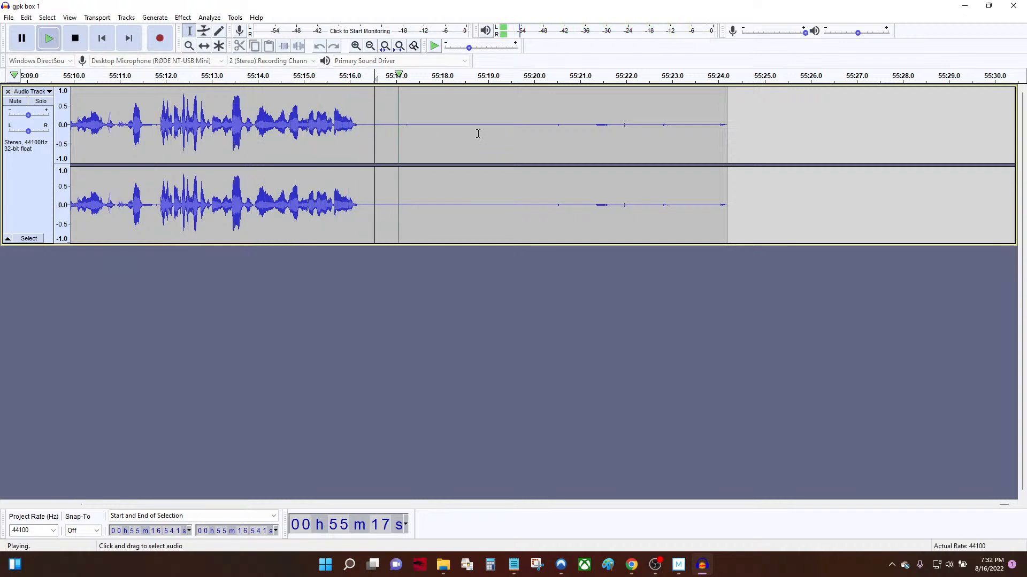
key("space")
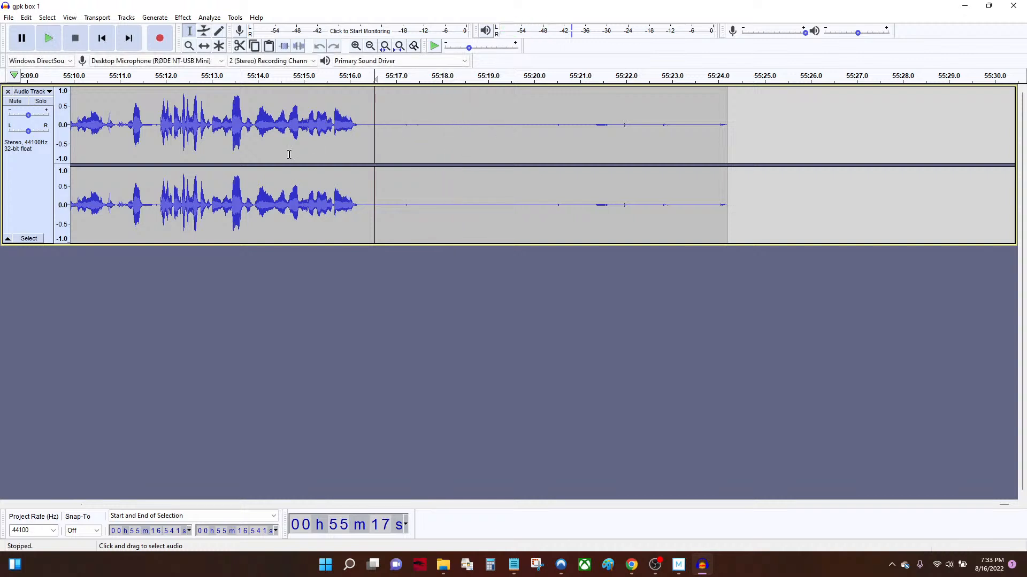
Mark the quiet tail from about 55:16.7 to 55:24.2, clear the selection and play briefly from about 55:19.5
left_click_drag(383, 147, 725, 149)
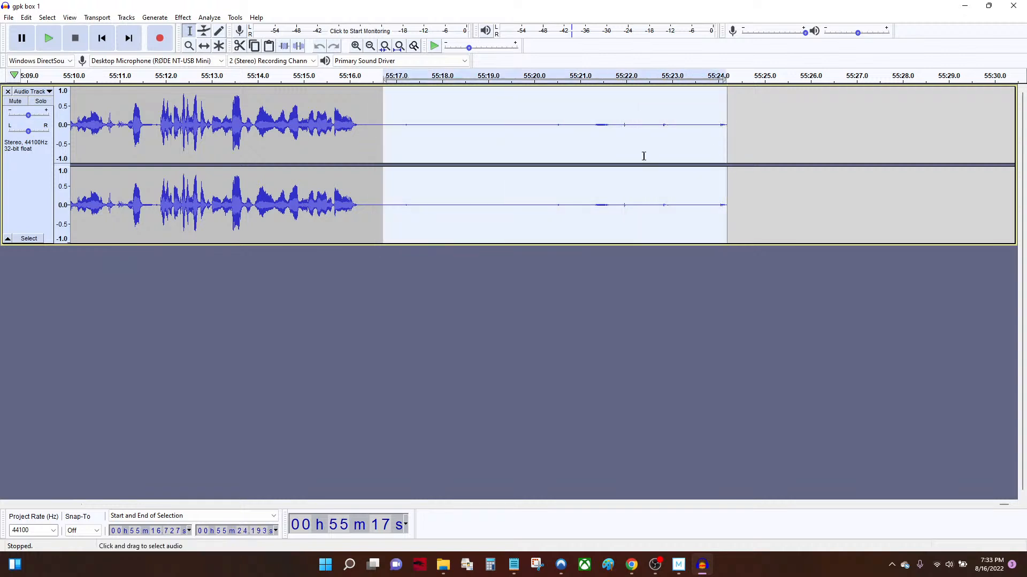
left_click(567, 158)
left_click(512, 154)
key("space")
key("space")
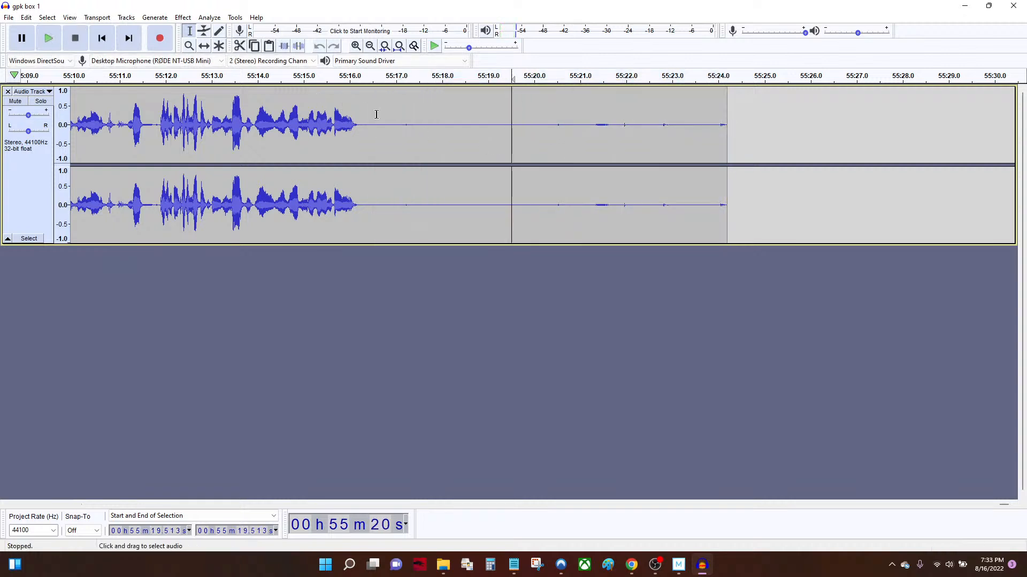
left_click(191, 19)
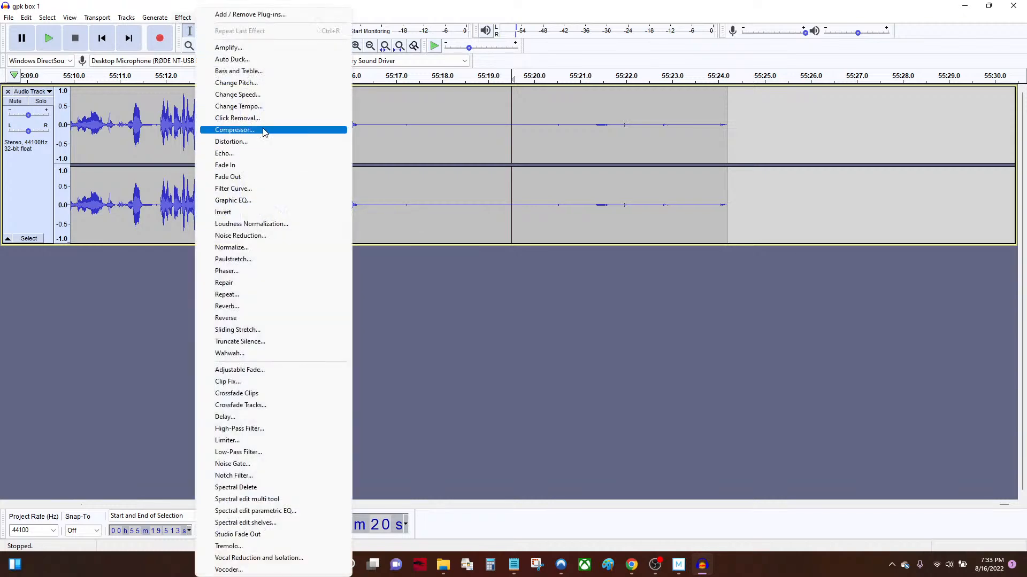
left_click(449, 149)
left_click(400, 142)
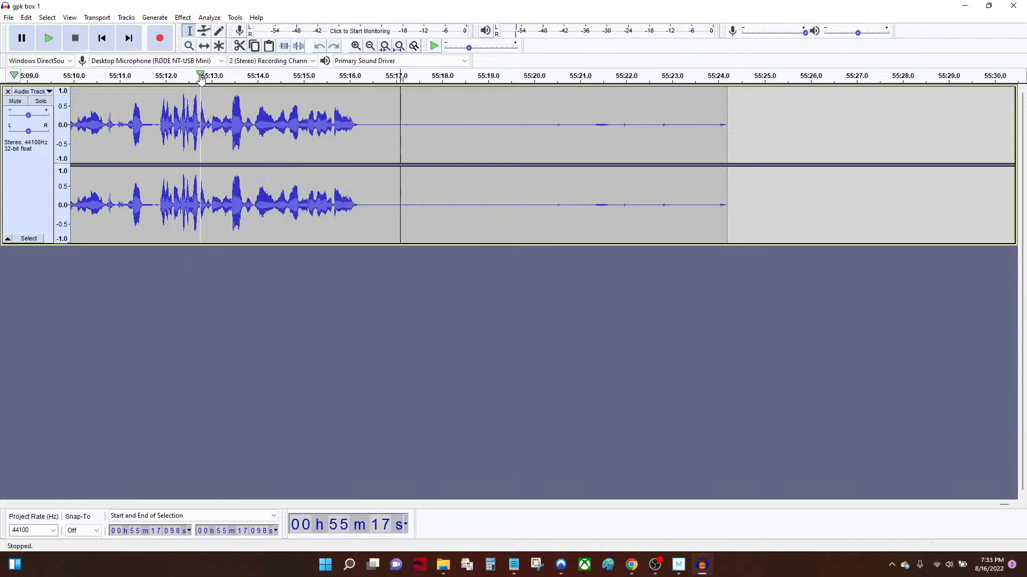
Examine the waveform of the narration's last phrases and the silence that follows, between about 55:12 and 55:19
left_click(369, 48)
left_click(369, 48)
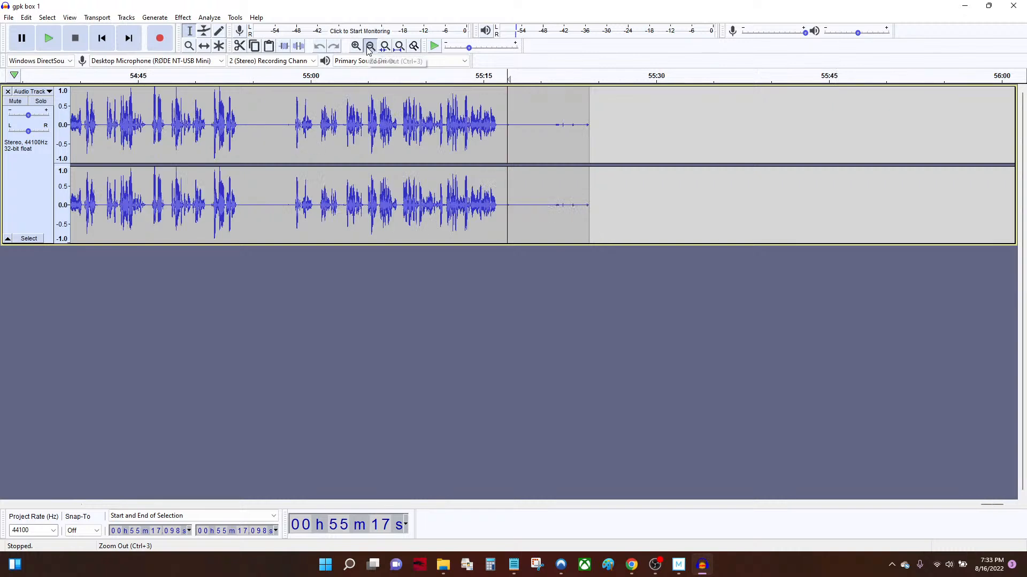
left_click(369, 48)
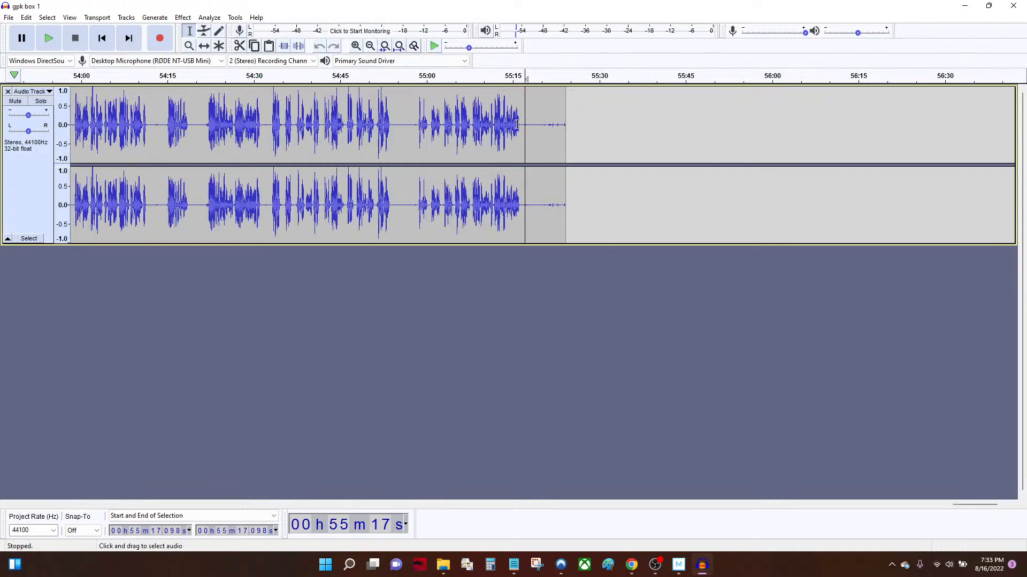
left_click(535, 125)
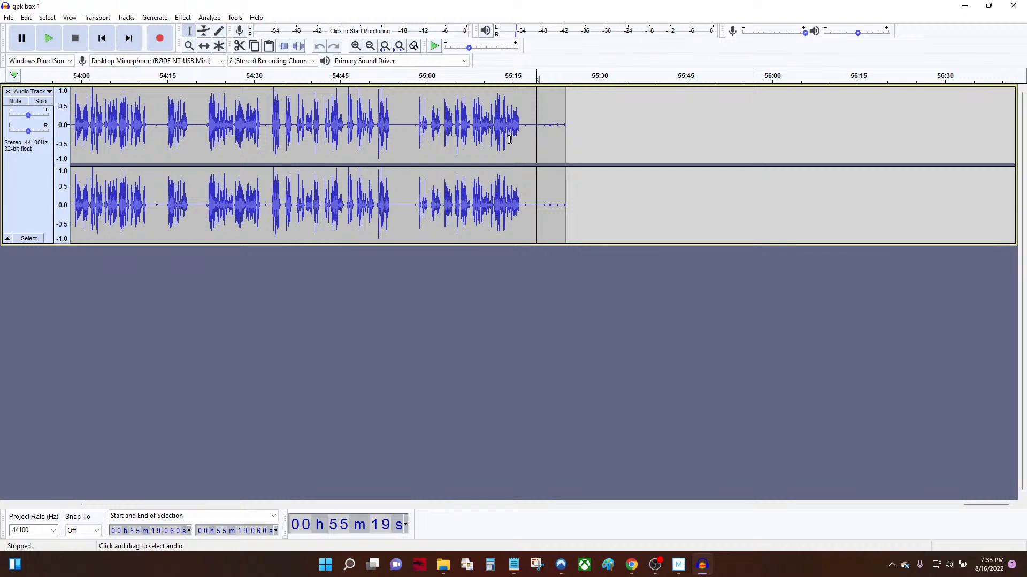
left_click(484, 129)
left_click(519, 126)
left_click(524, 123)
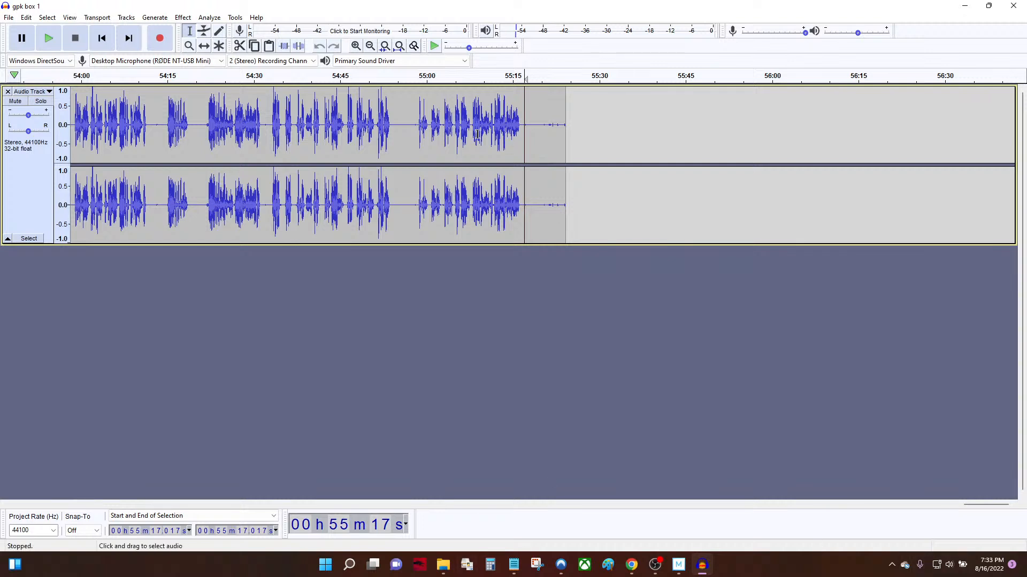
left_click(506, 131)
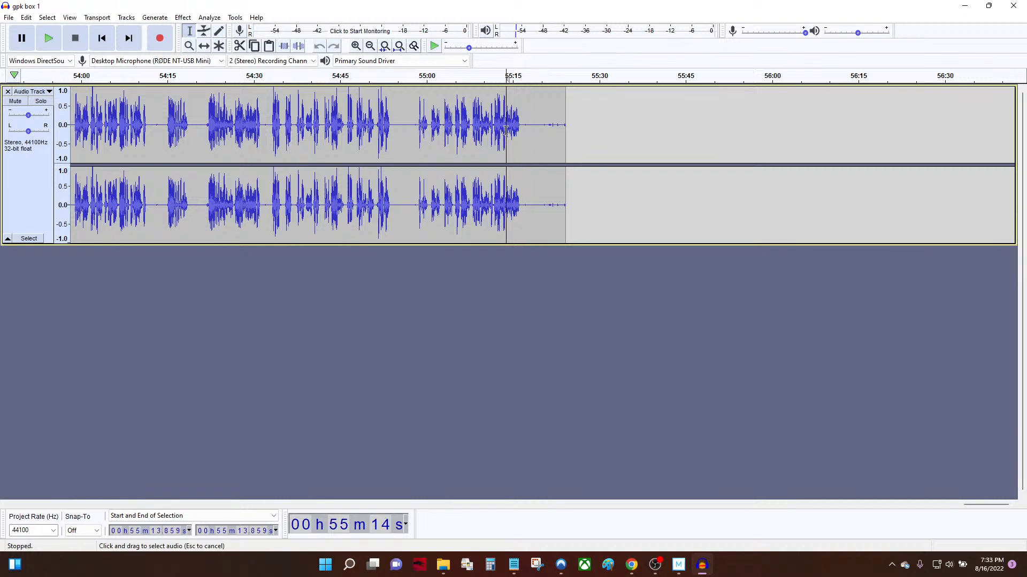
left_click(501, 131)
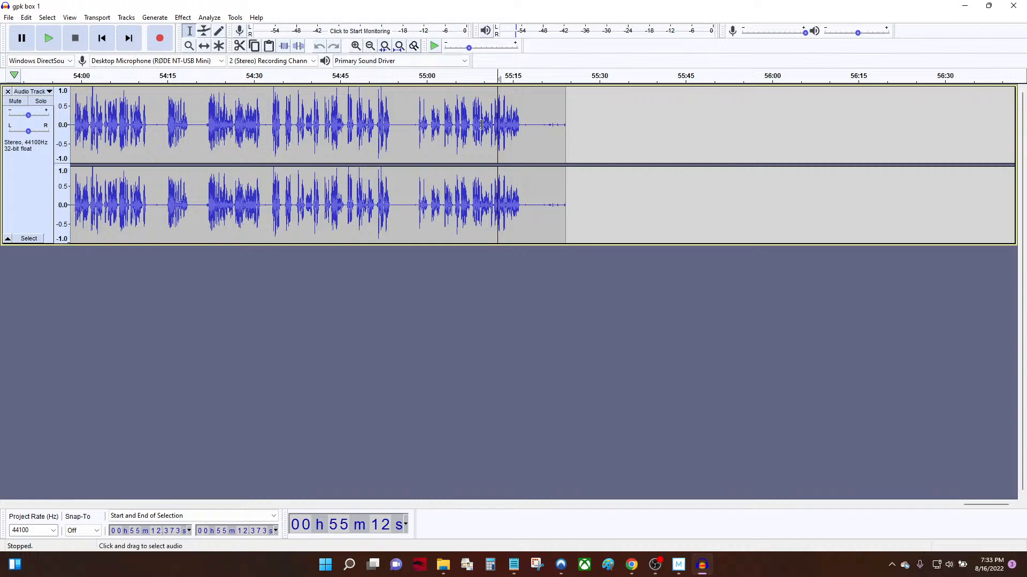
Listen to the narration phrase starting at about 55:06 and replay it from about 55:06.6
left_click(355, 46)
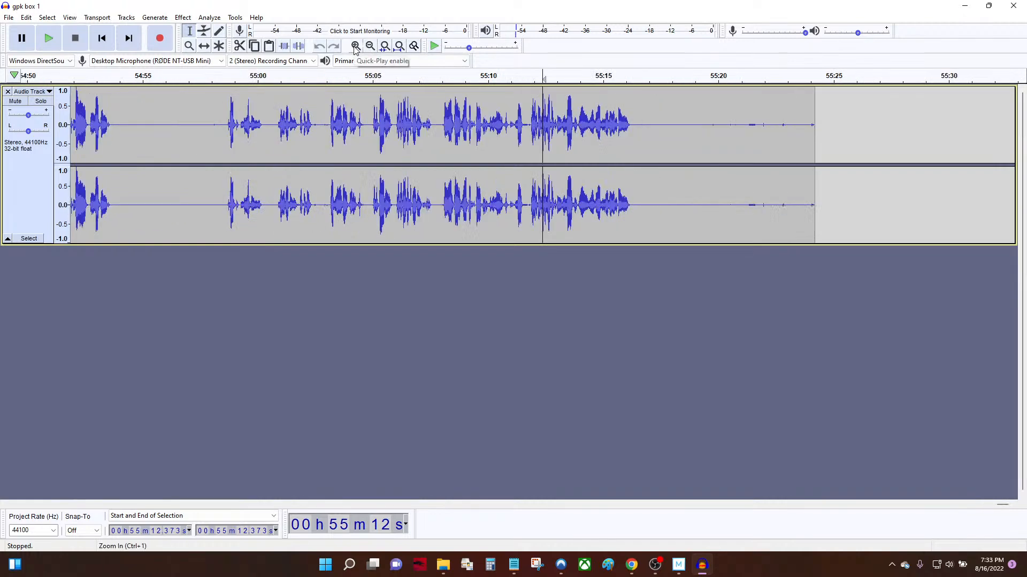
left_click(396, 124)
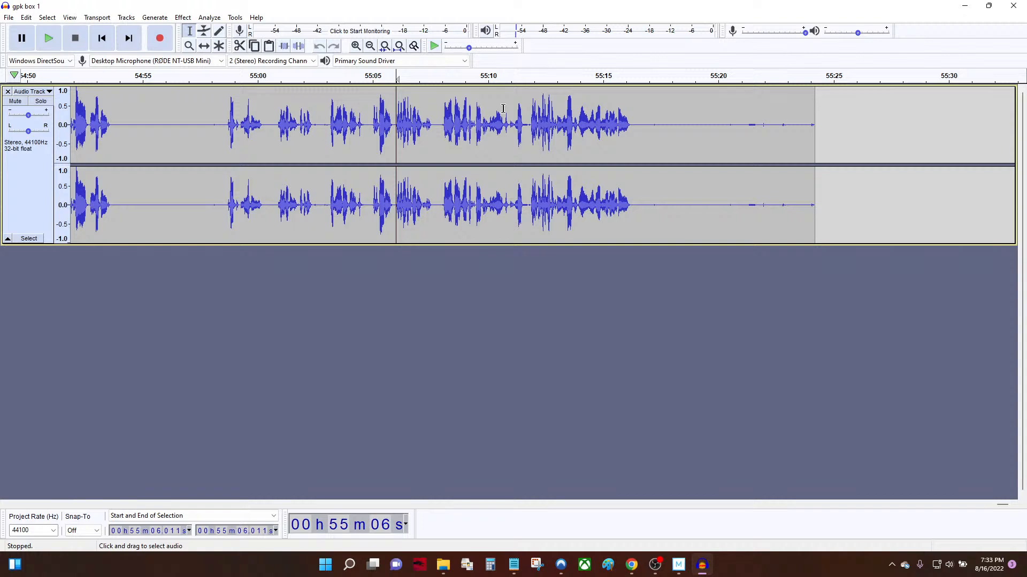
key("space")
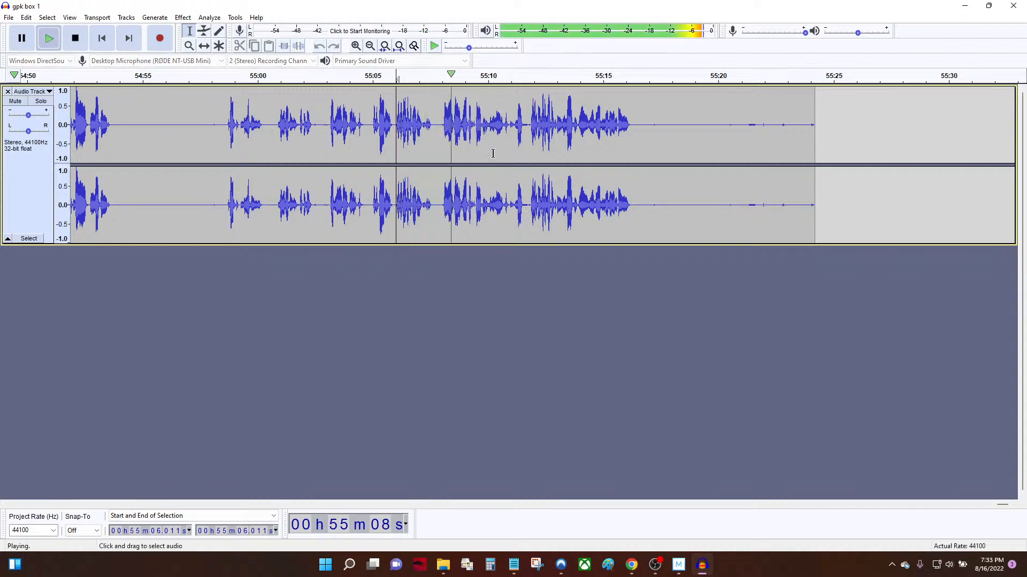
key("space")
left_click(408, 132)
key("space")
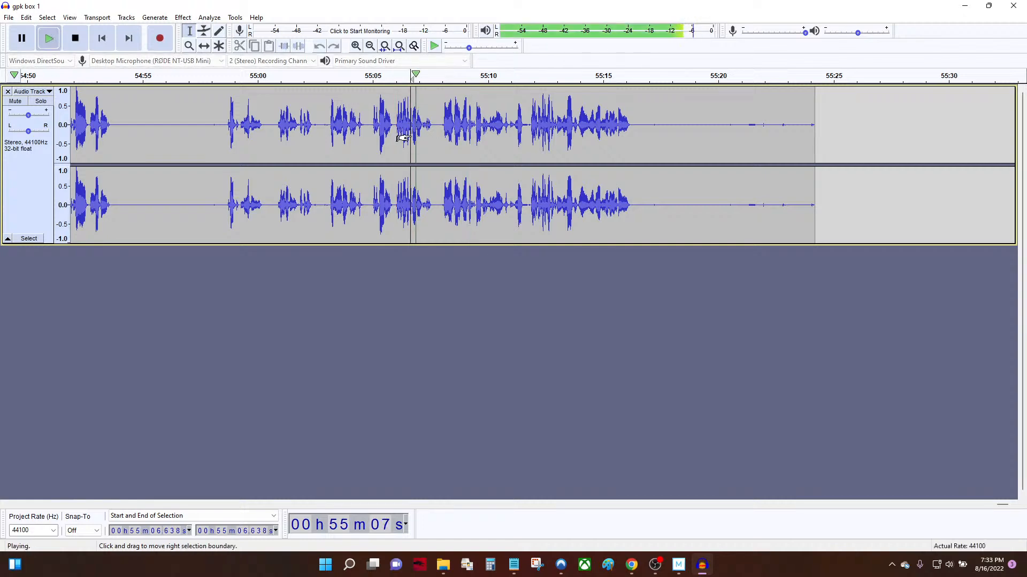
key("space")
Zoom in on the narration waveform around 55:07.2 and listen from about 55:07.15
left_click(422, 132)
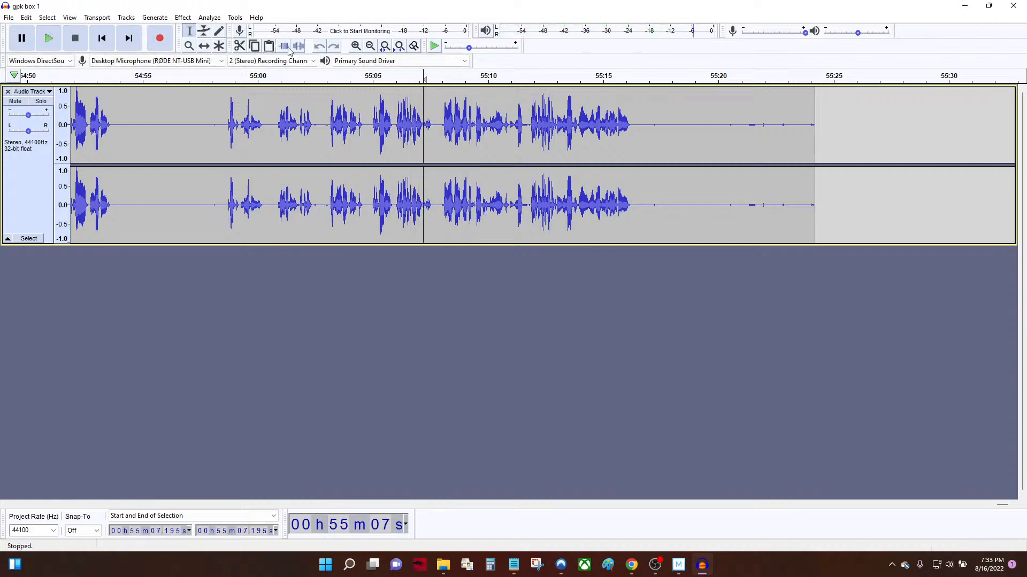
key("ctrl+1")
key("ctrl+1")
key("ctrl+1")
key("ctrl+1")
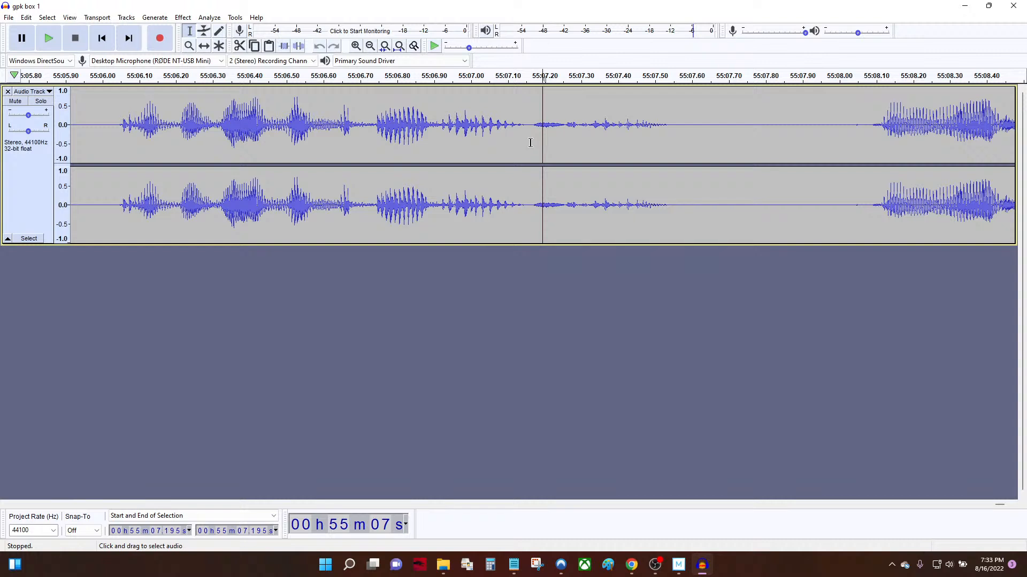
left_click(528, 141)
key("space")
key("space")
key("space")
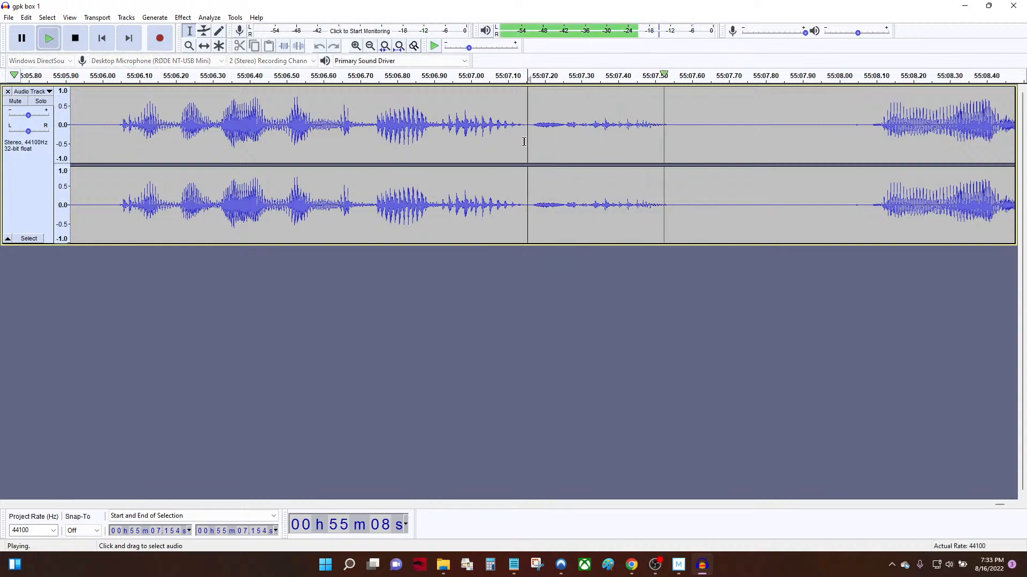
key("space")
Listen to the end of the narration phrase from about 55:07.0 and repeatedly from about 55:06.9
left_click(477, 134)
key("space")
key("space")
left_click(437, 130)
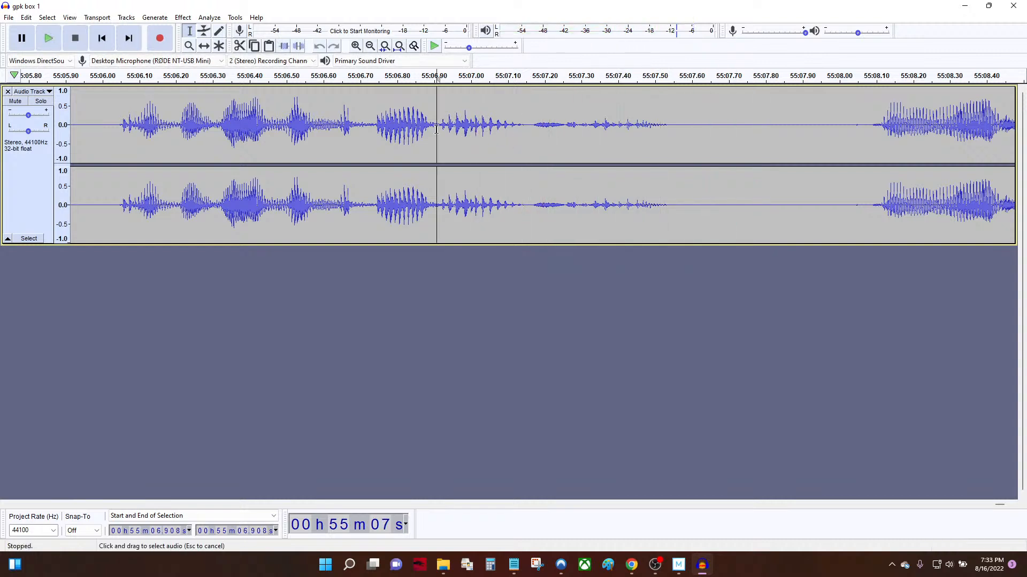
key("space")
key("space")
key("space")
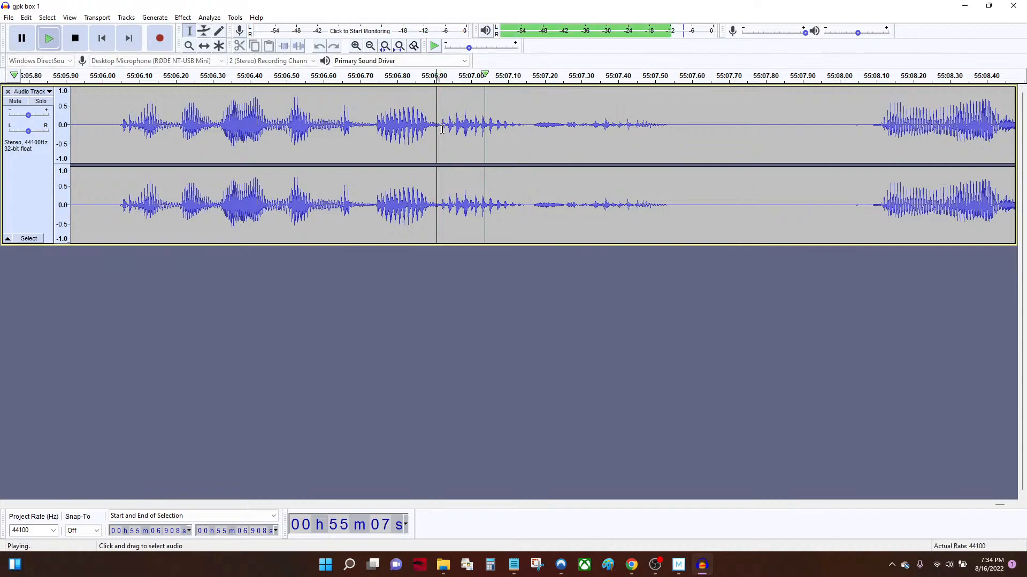
key("space")
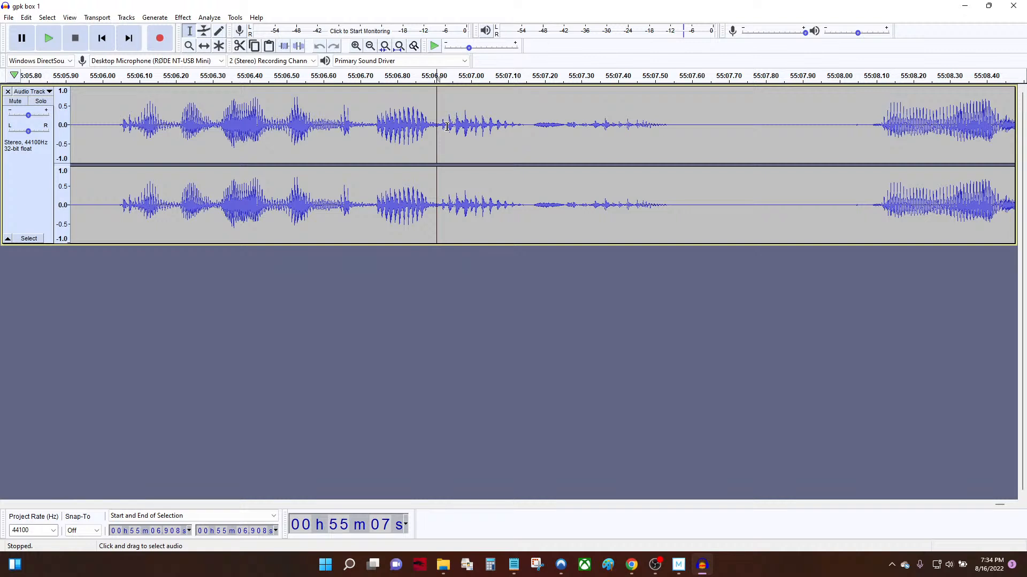
Replay the narration from about 55:07.15, 55:06.95 and 55:06.73 to compare the quiet sounds after the phrase
left_click(526, 133)
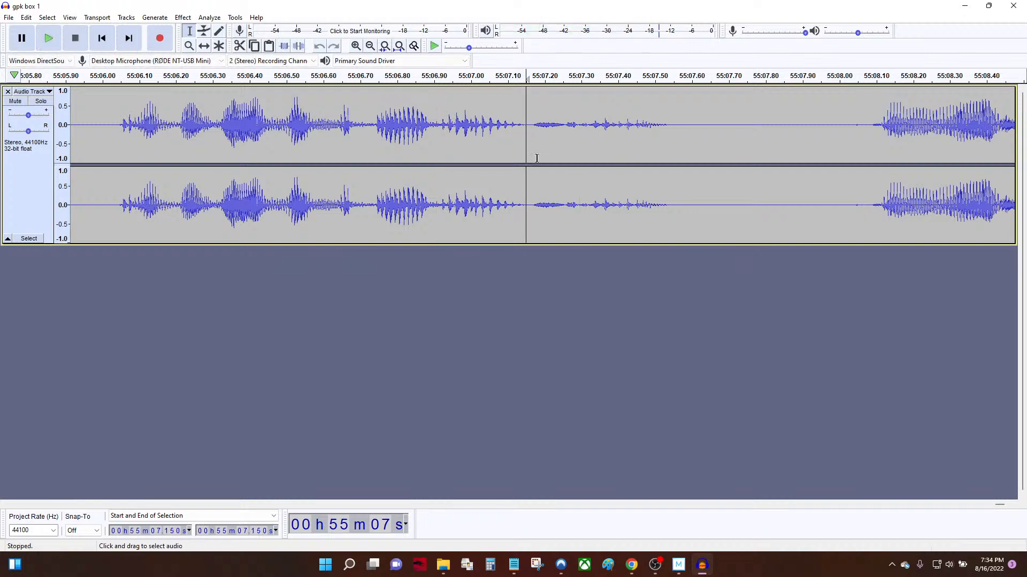
key("space")
left_click(451, 153)
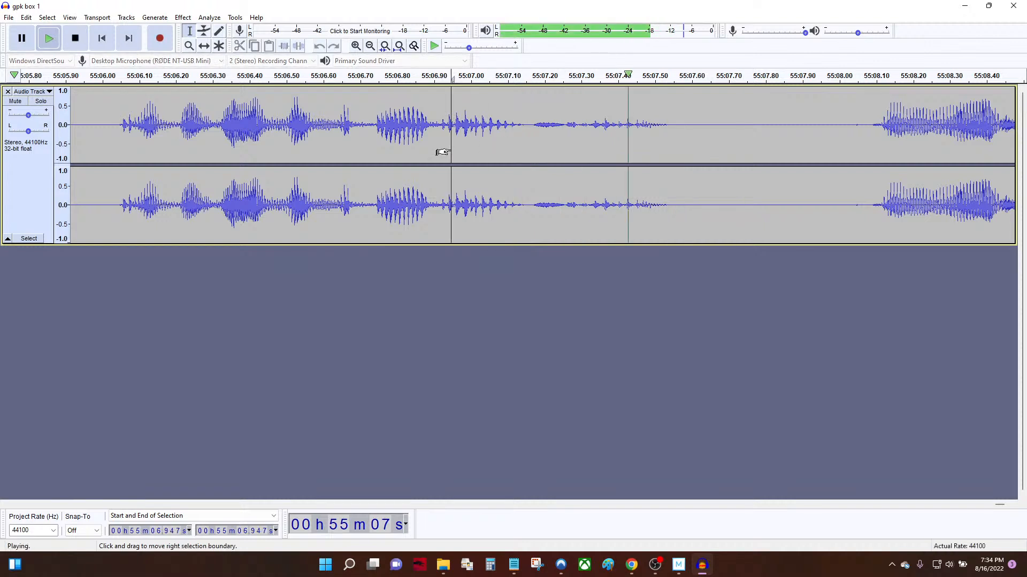
key("space")
left_click(363, 148)
key("space")
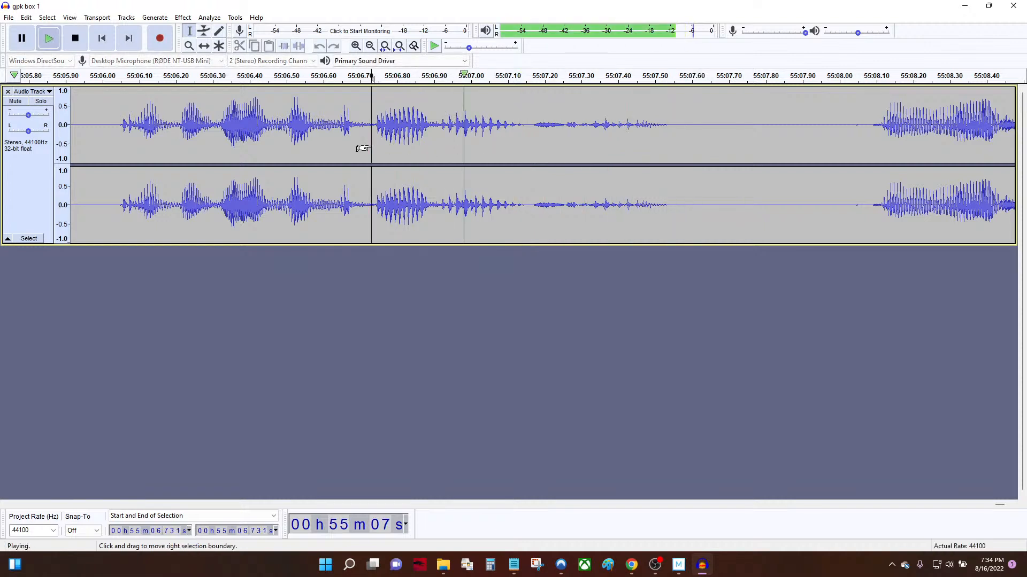
key("space")
key("space")
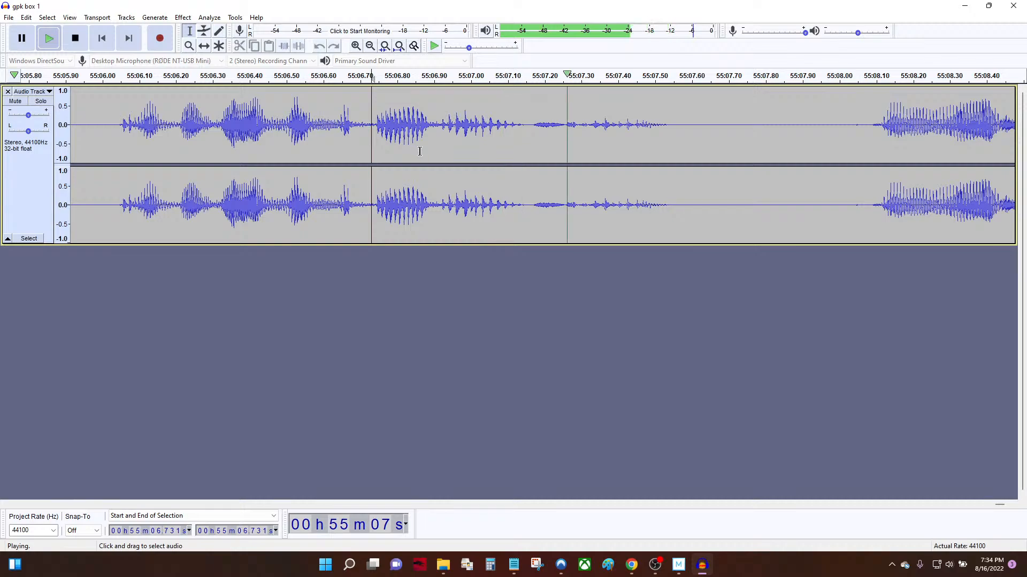
key("space")
Close the gpk box 1 audio project and the Narration folder, and switch to Movie Studio
left_click(1014, 6)
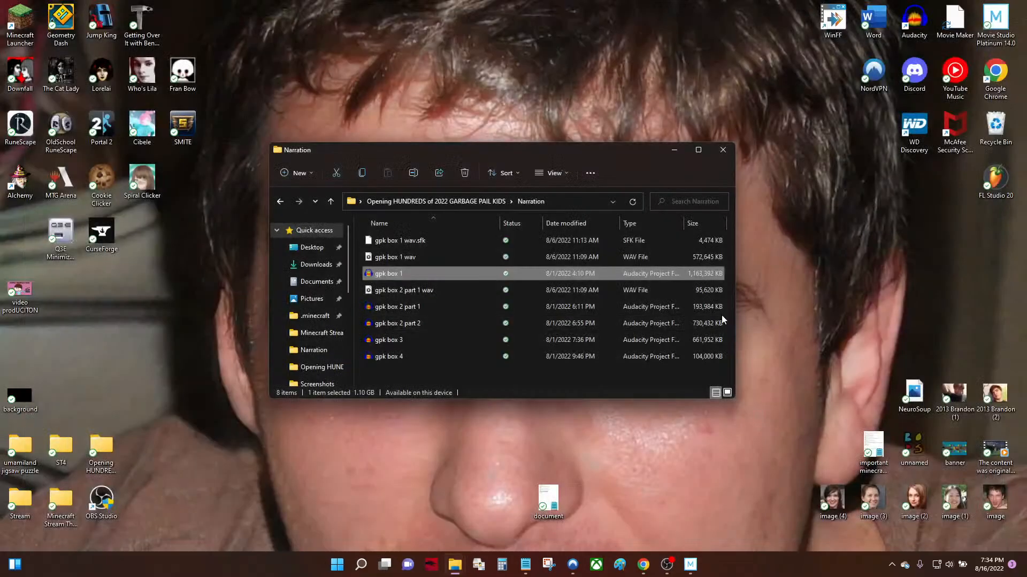
left_click(723, 151)
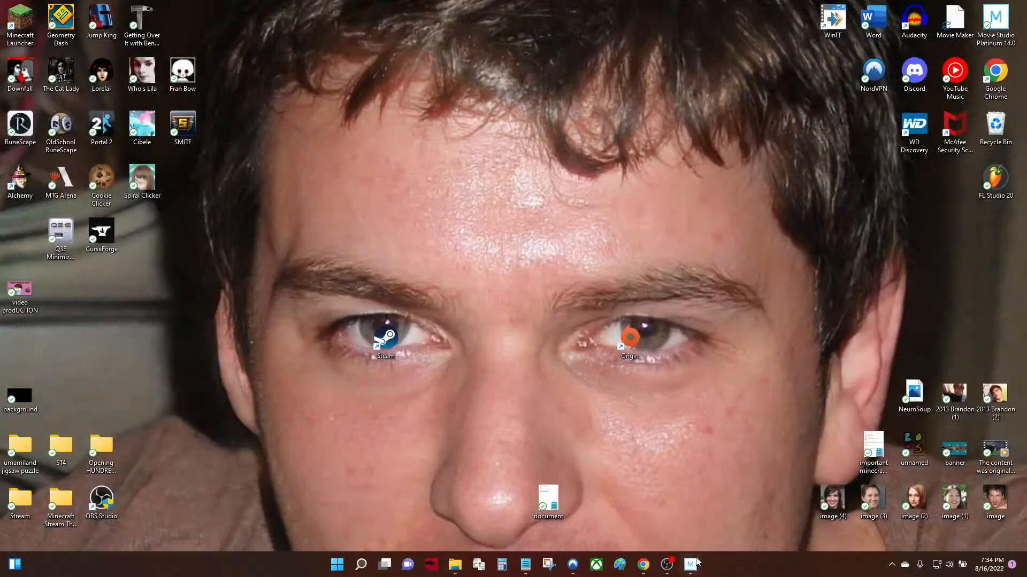
left_click(691, 564)
Examine the last clips on the timeline, checking the footage at about 29:05, 23:37 and 23:27
left_click(415, 432)
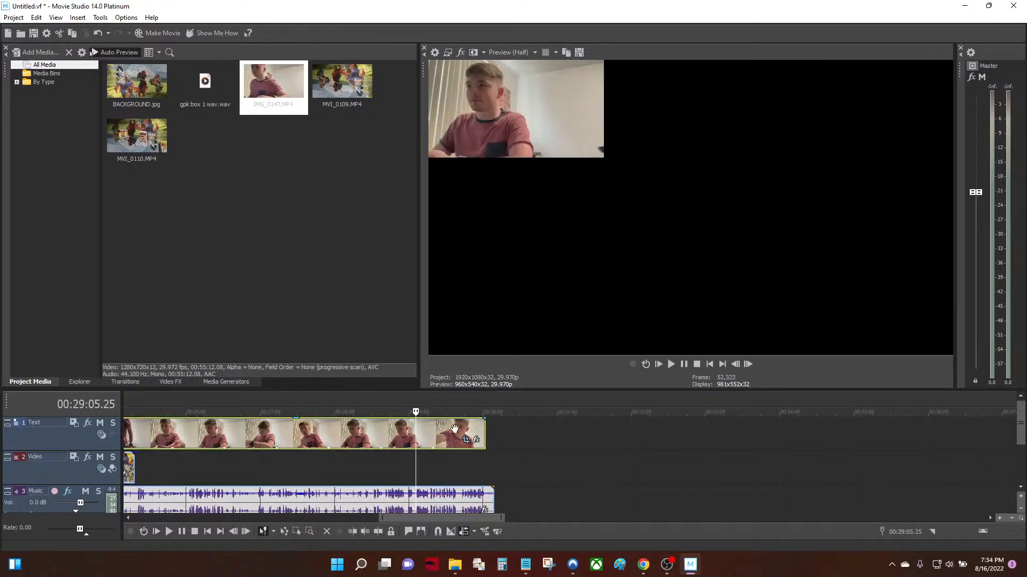
scroll(810, 438, "down", 5)
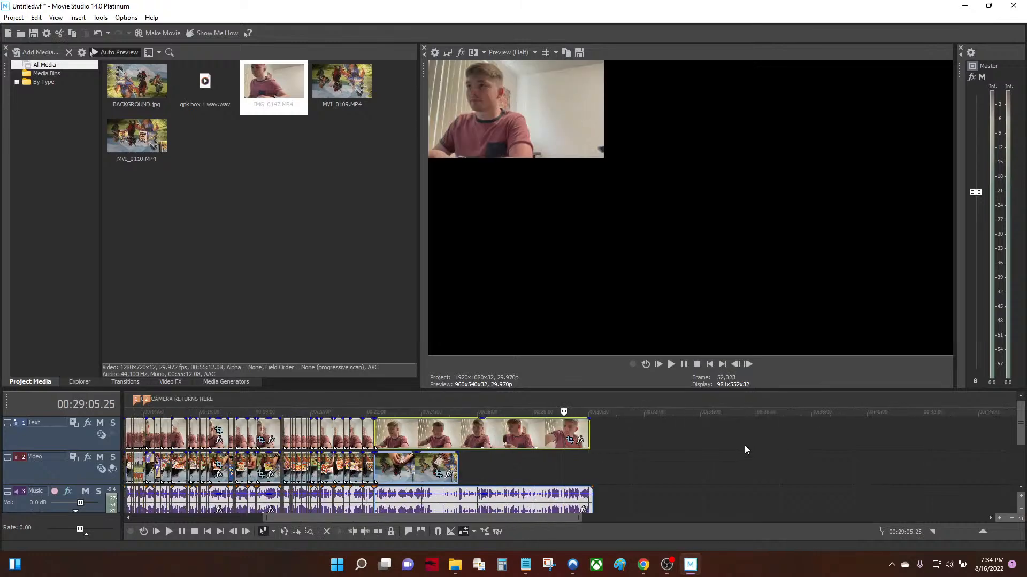
left_click(463, 432)
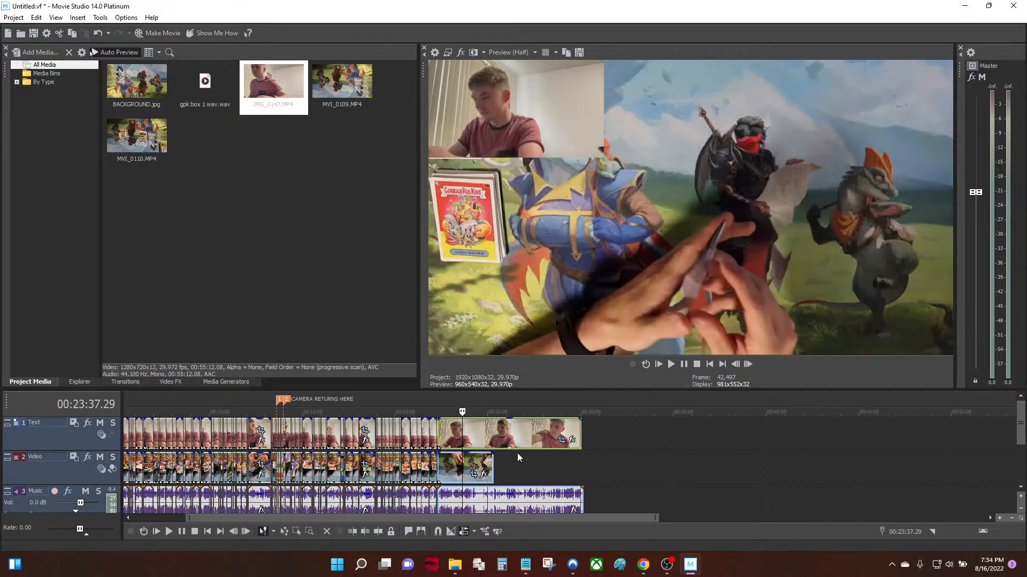
scroll(584, 471, "up", 4)
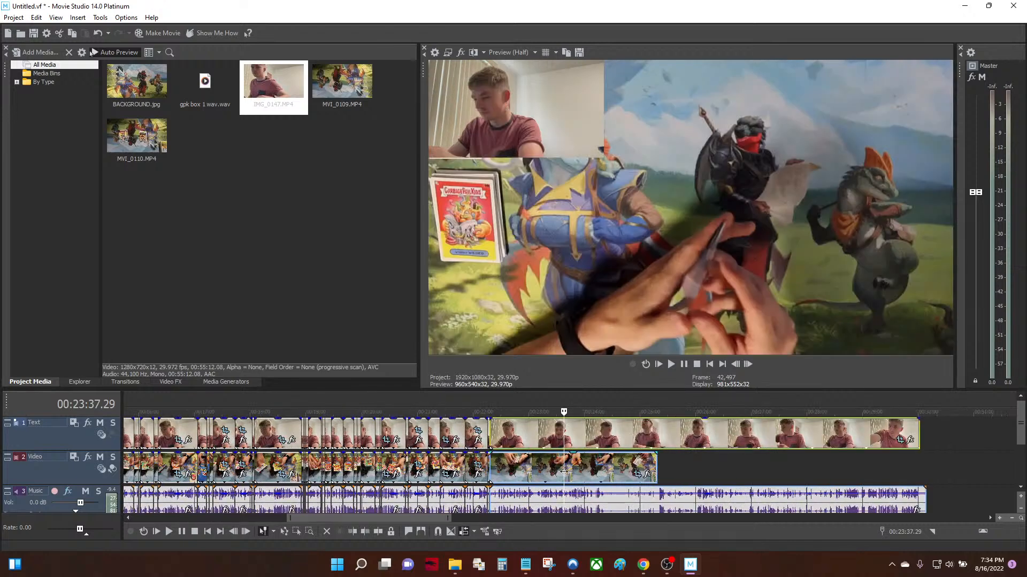
left_click(566, 488)
left_click(552, 487)
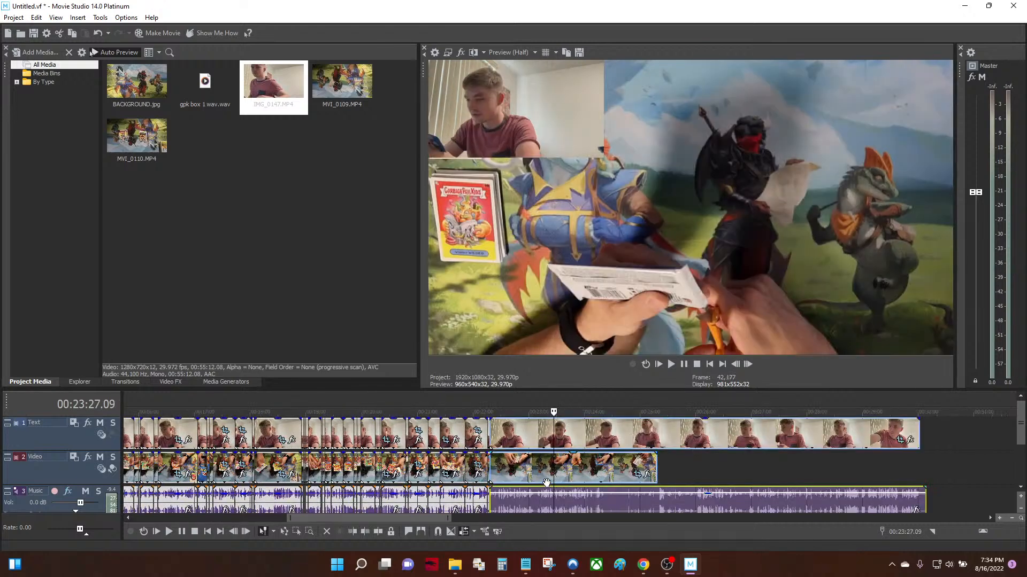
left_click(546, 483)
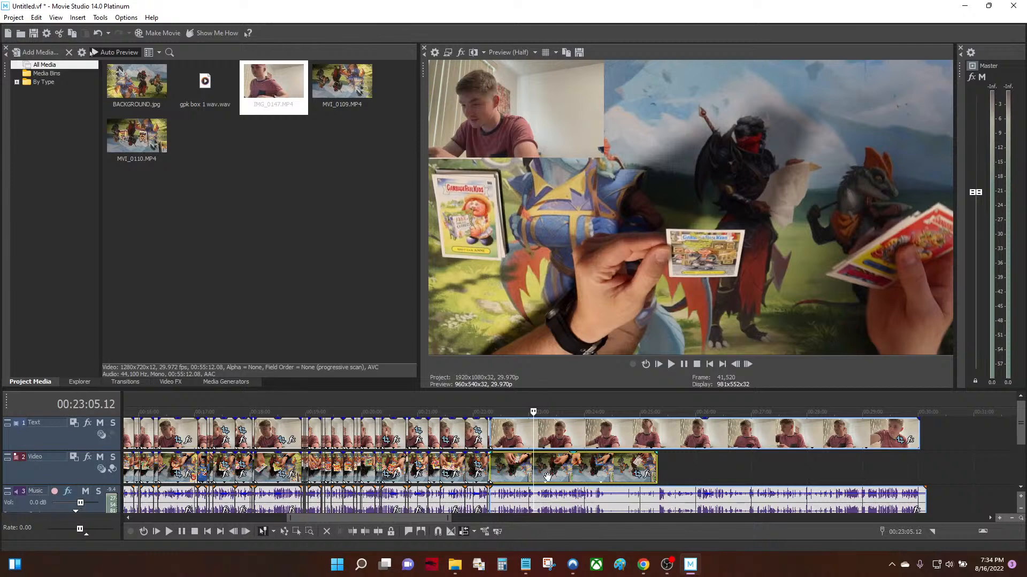
Play the card-opening footage from about 23:10 and return the playhead to 23:10.06
scroll(533, 476, "up", 5)
key("space")
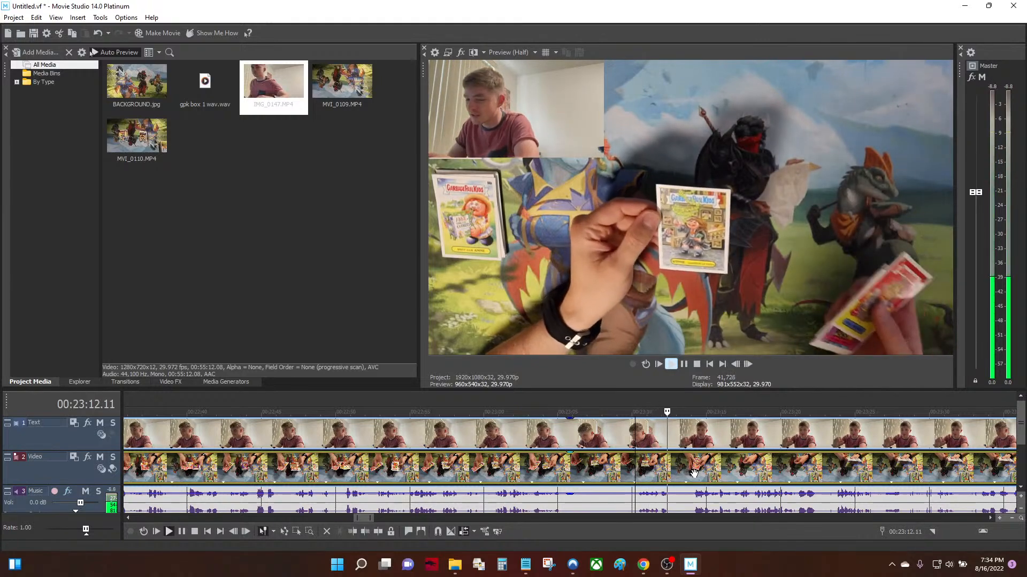
left_click(635, 465)
scroll(579, 455, "down", 3)
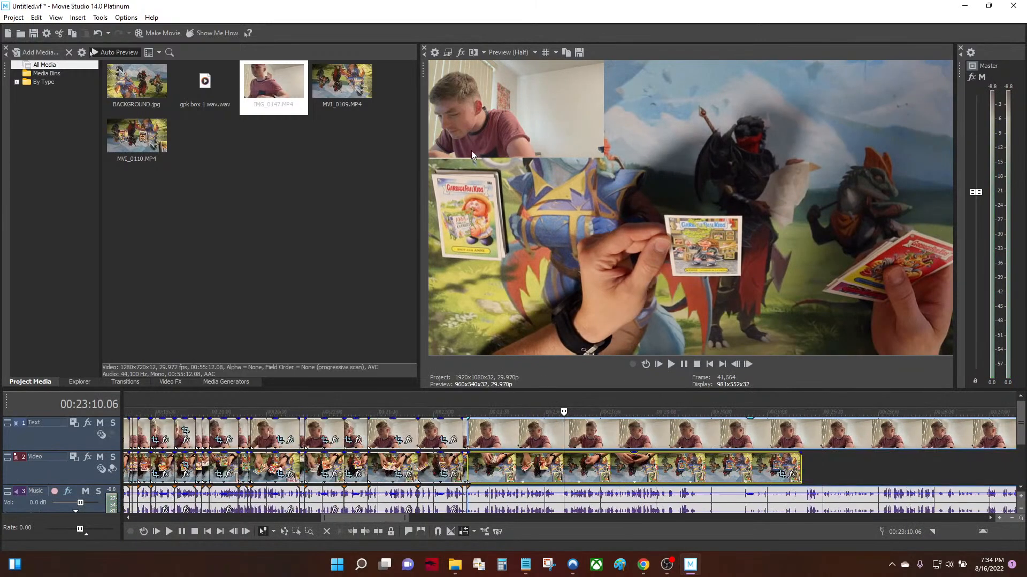
Try placing MVI_0109.MP4 beyond the last overhead clip, and play the timeline from about 23:13
left_click_drag(332, 83, 971, 449)
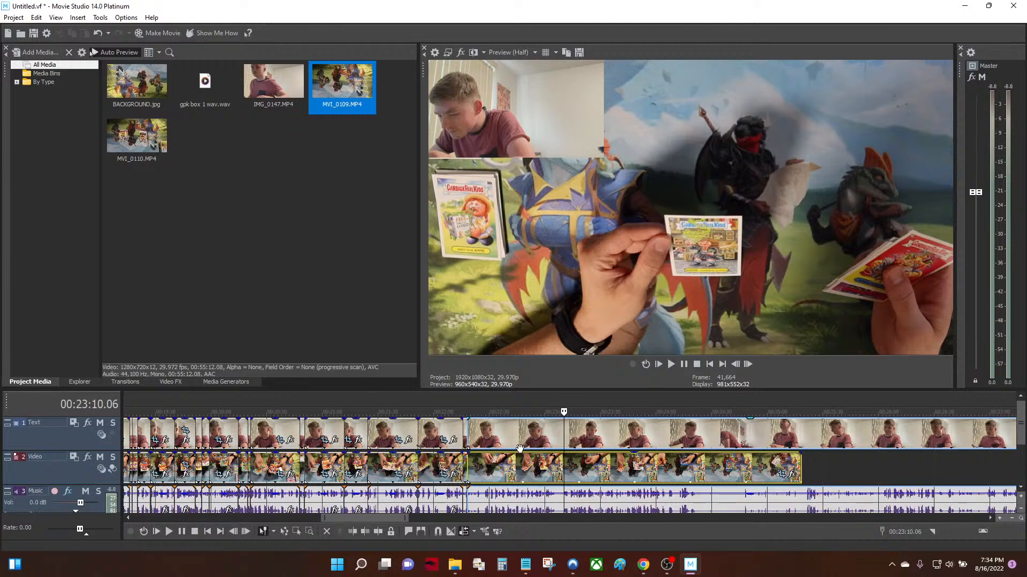
left_click_drag(566, 434, 569, 437)
left_click(573, 439)
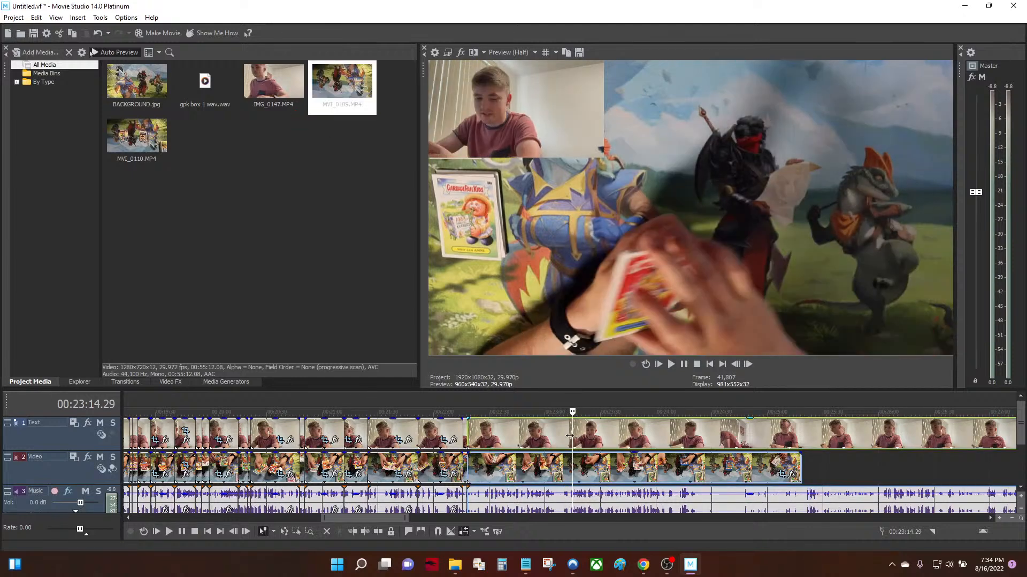
left_click(569, 436)
key("space")
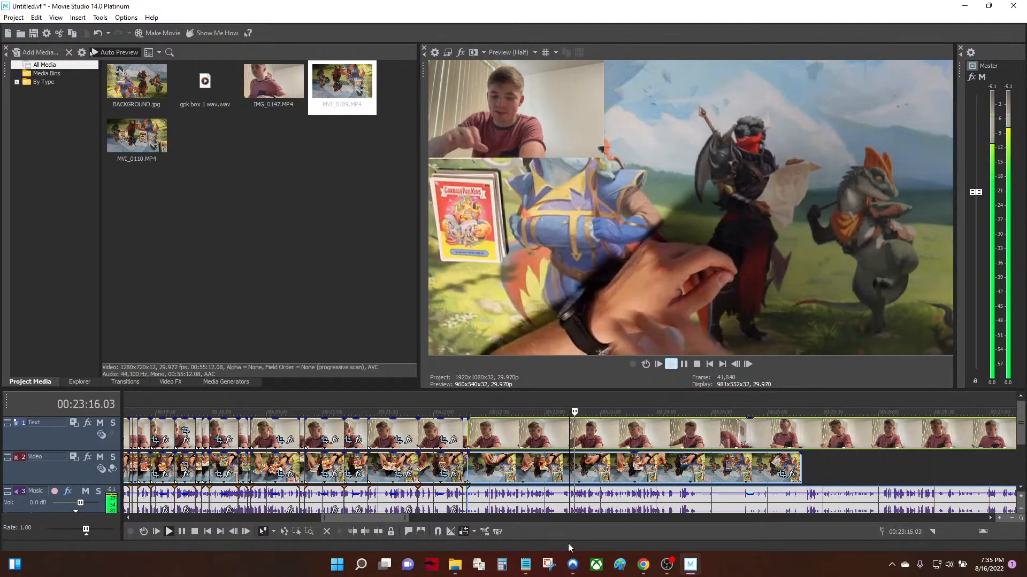
key("space")
scroll(698, 476, "down", 2)
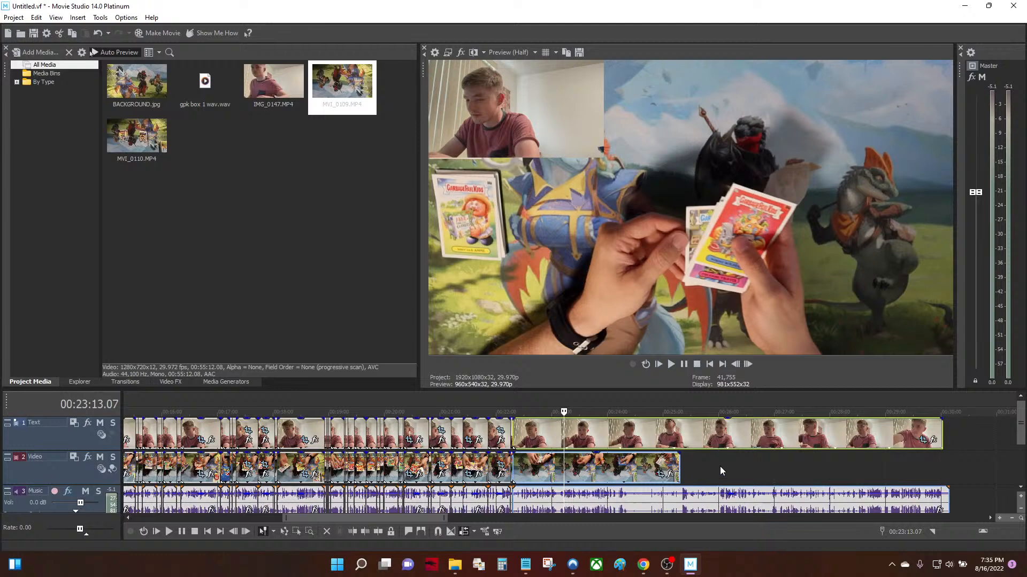
Check the face-camera footage just past the overhead clip's end at about 25:20, and play it from 28:30.04
left_click(690, 474)
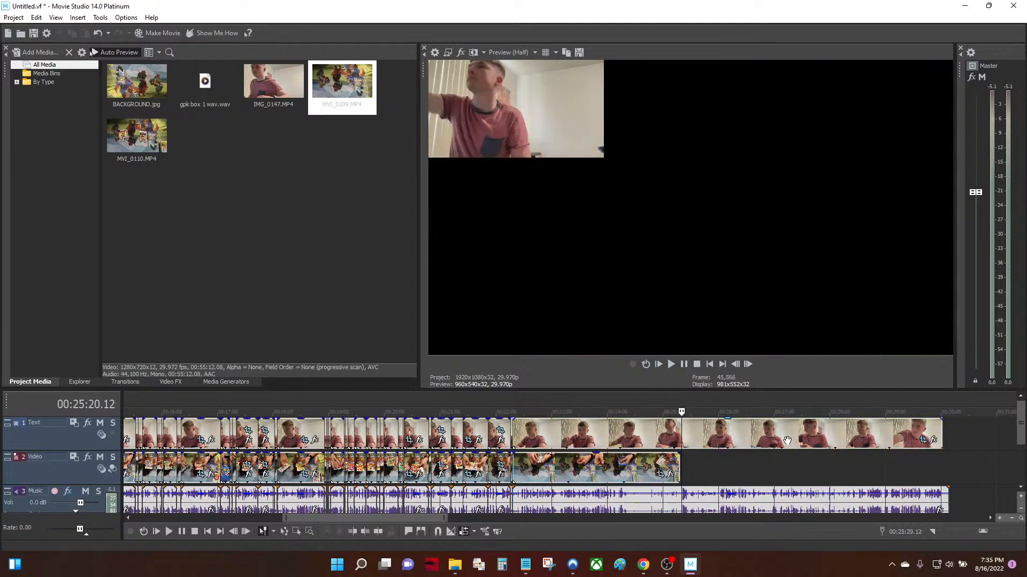
left_click(858, 472)
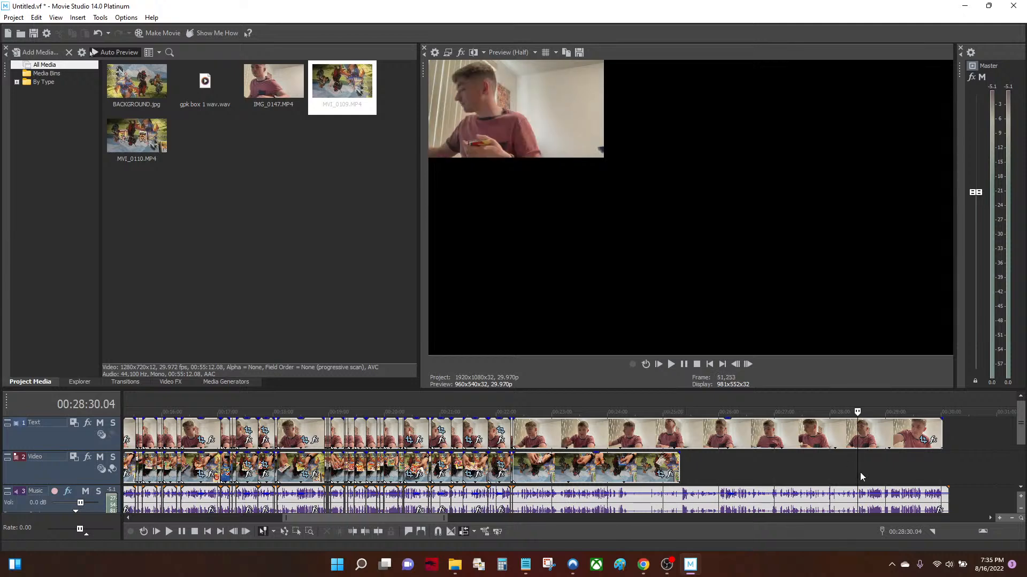
key("space")
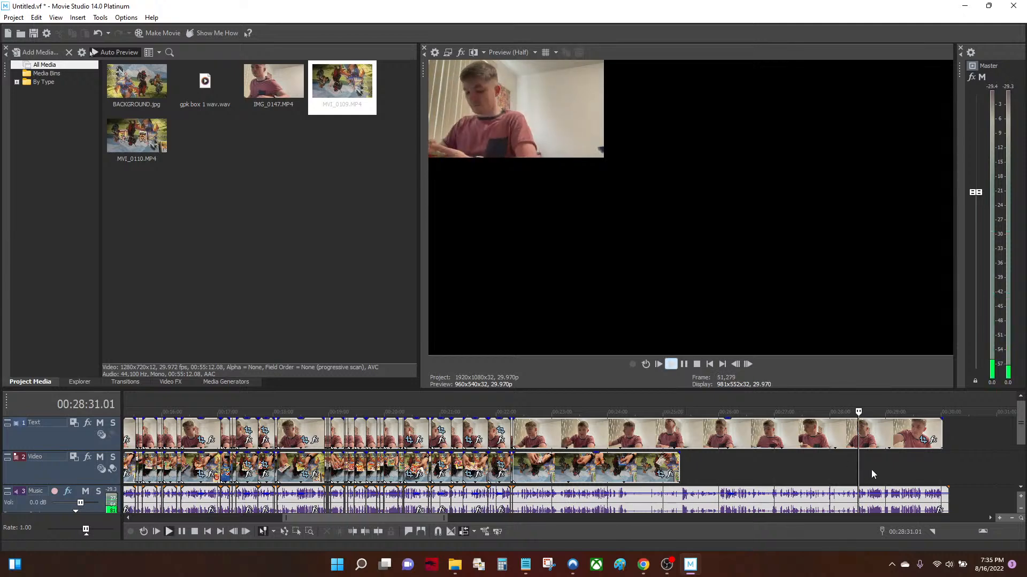
scroll(871, 469, "up", 4)
key("space")
scroll(671, 481, "down", 10)
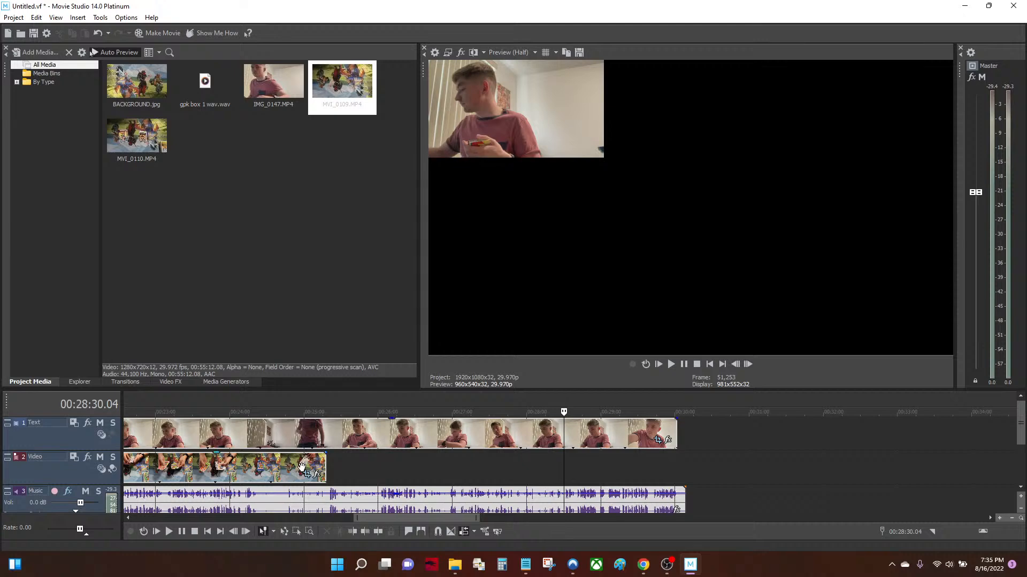
Try shifting the last overhead clip and the face-camera clip along the timeline
left_click(301, 468)
left_click_drag(531, 465, 572, 463)
left_click_drag(513, 439, 433, 439)
scroll(497, 475, "up", 2)
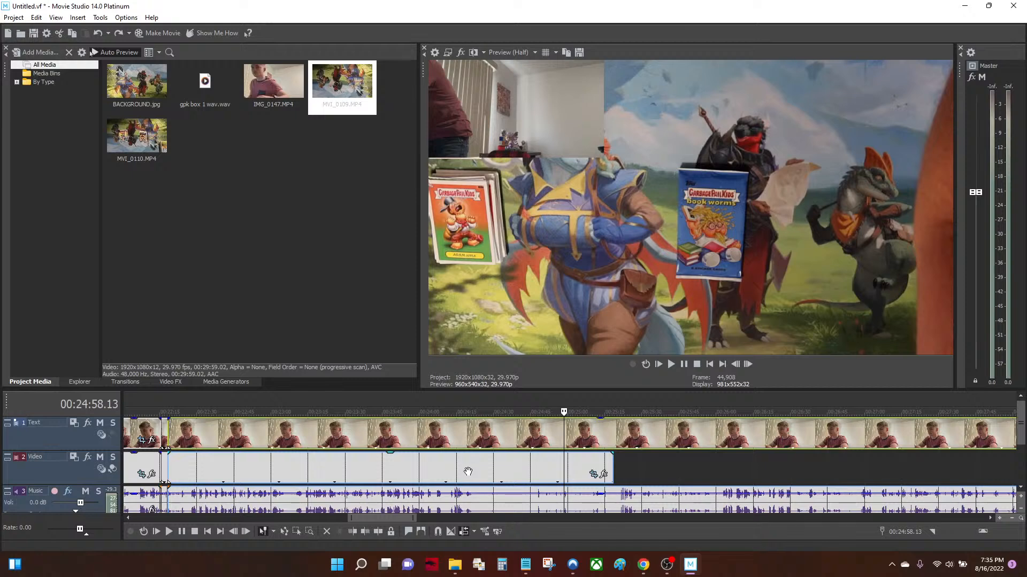
scroll(468, 472, "down", 4)
Compare the face-camera and overhead footage at about 25:41, 27:40, 24:11 and 25:24
left_click(582, 467)
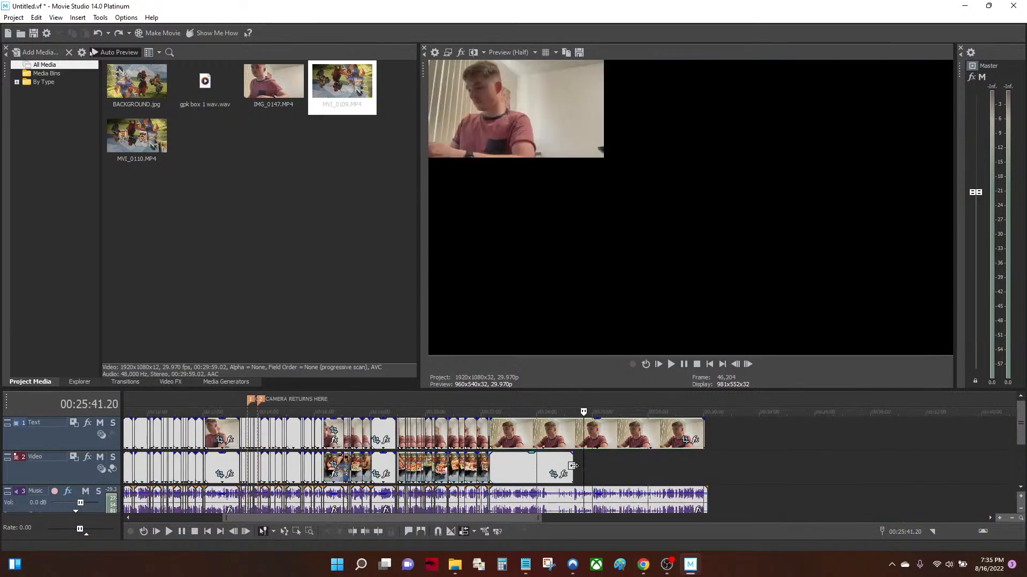
left_click(638, 438)
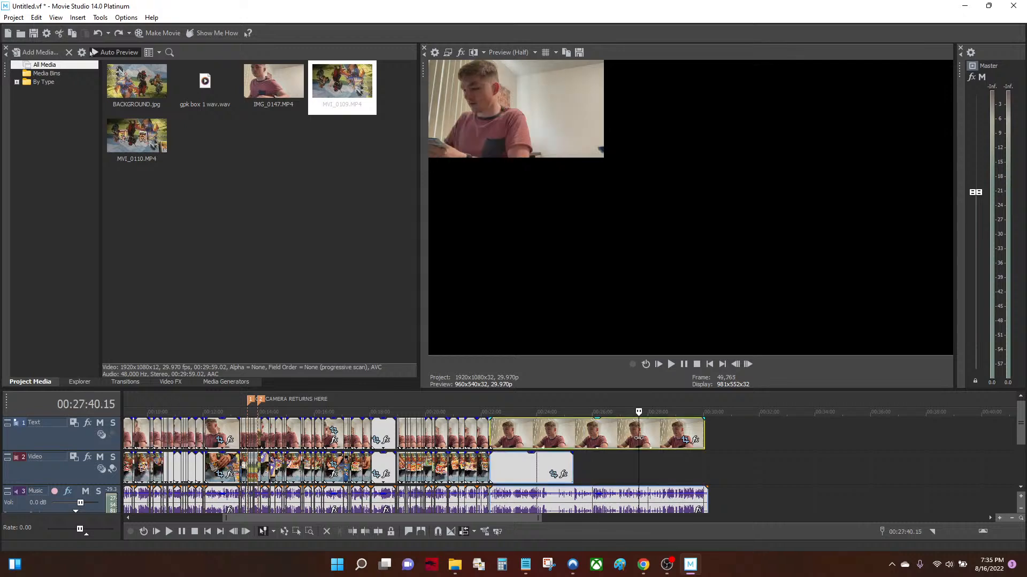
left_click(544, 465)
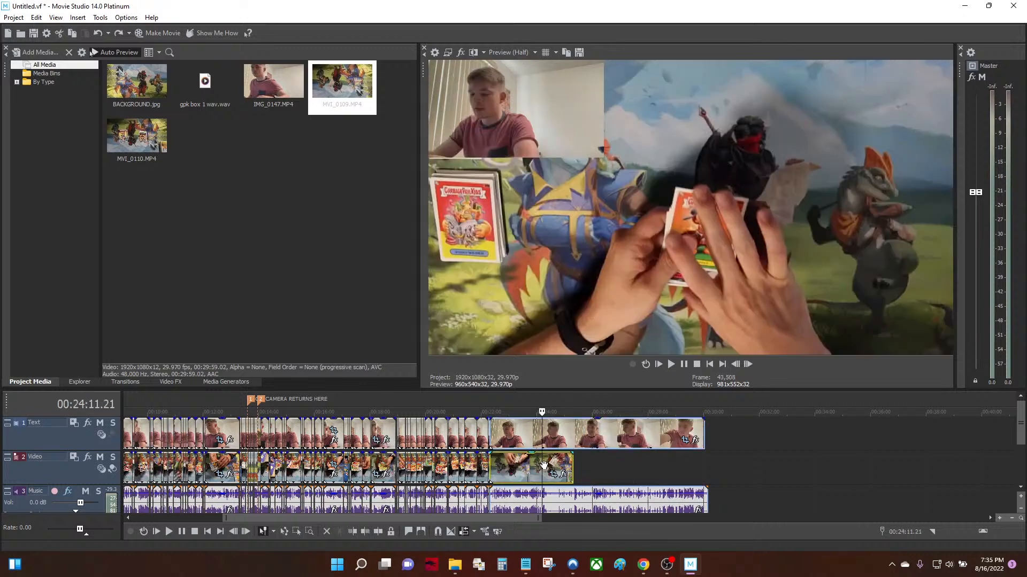
left_click(576, 502)
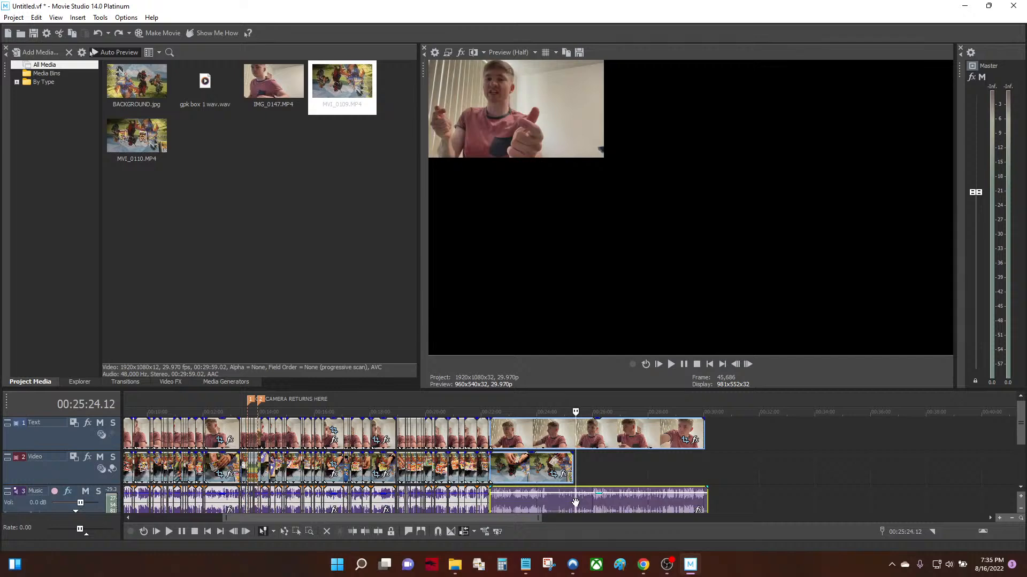
Try moving the last overhead clip further along its track, and undo the move
left_click_drag(534, 465, 584, 471)
key("ctrl+z")
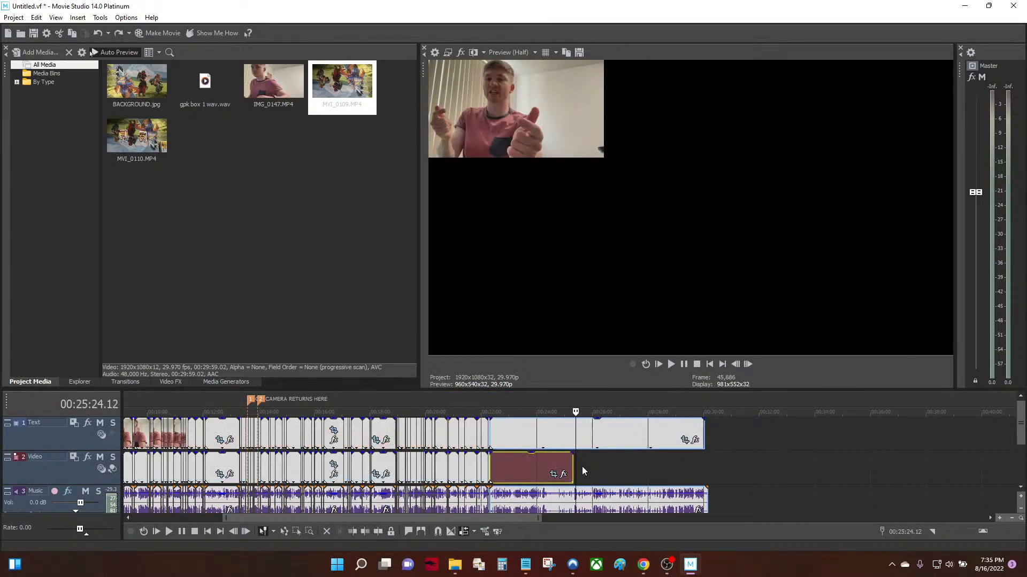
Group all timeline events, try shifting them together along the timeline, and undo the shift
scroll(586, 467, "up", 3)
scroll(546, 471, "down", 4)
key("ctrl+a")
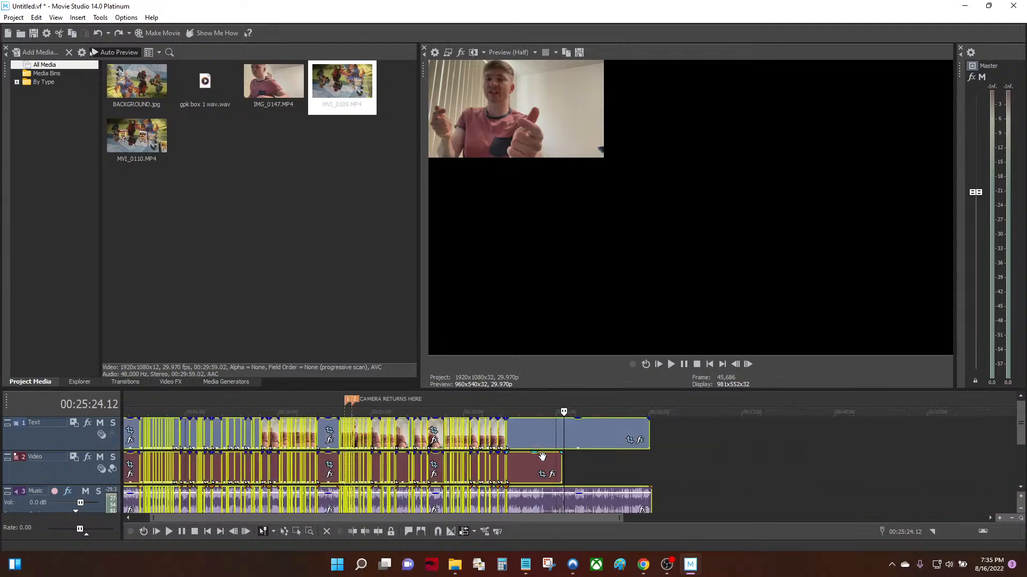
right_click(553, 435)
mouse_move(602, 395)
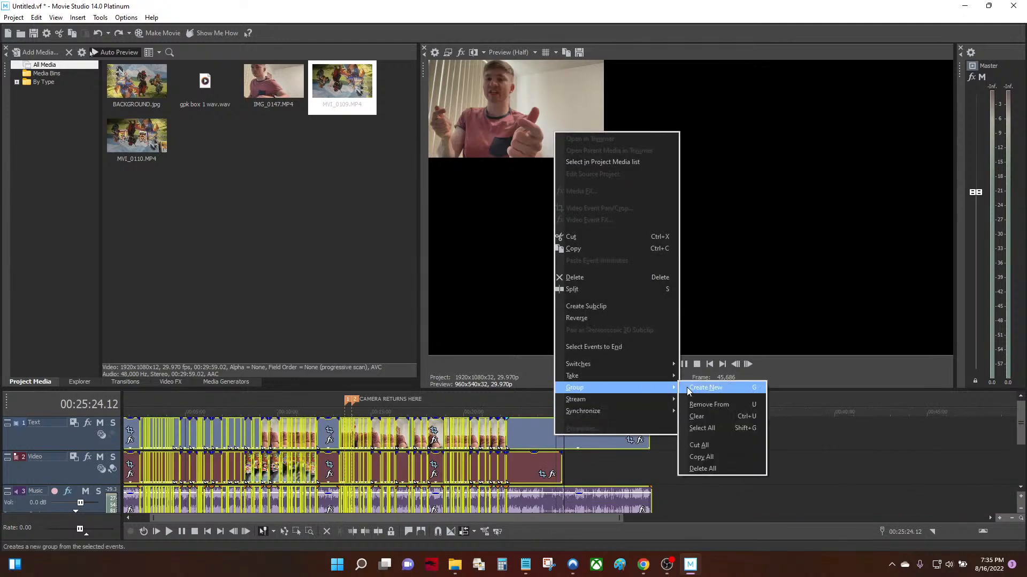
left_click(689, 387)
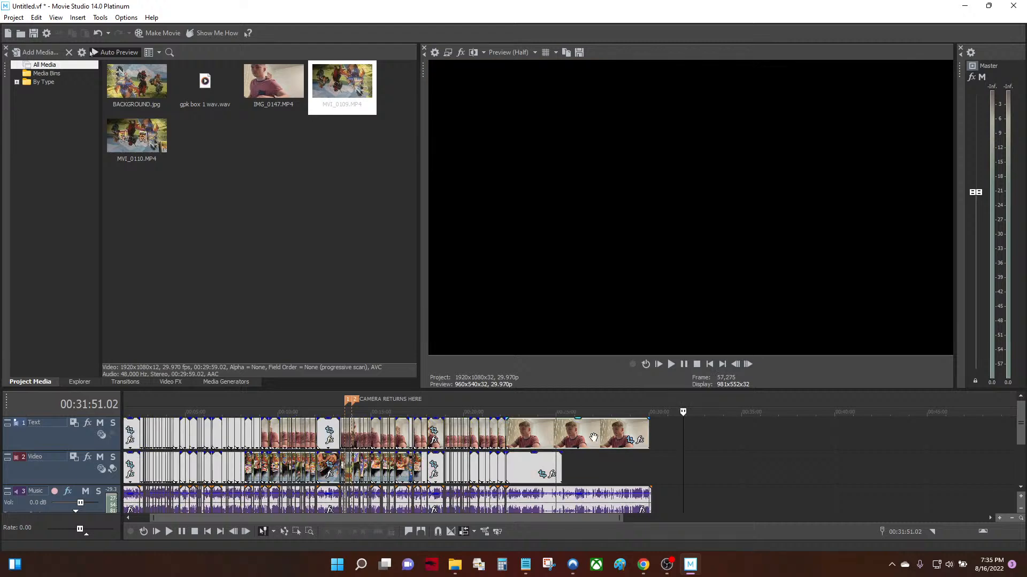
left_click_drag(591, 435, 622, 434)
left_click(619, 436)
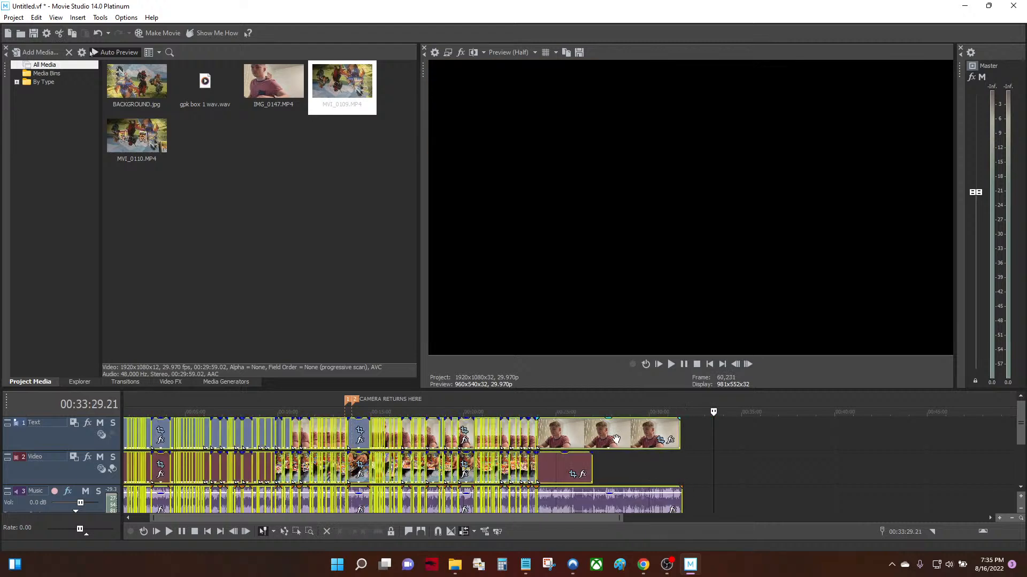
left_click(724, 444)
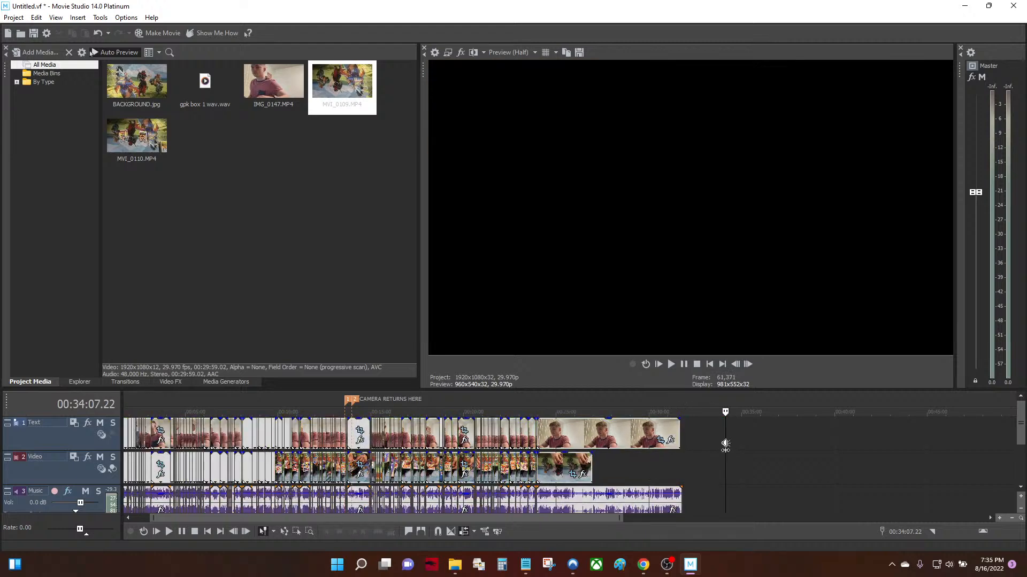
key("ctrl+z")
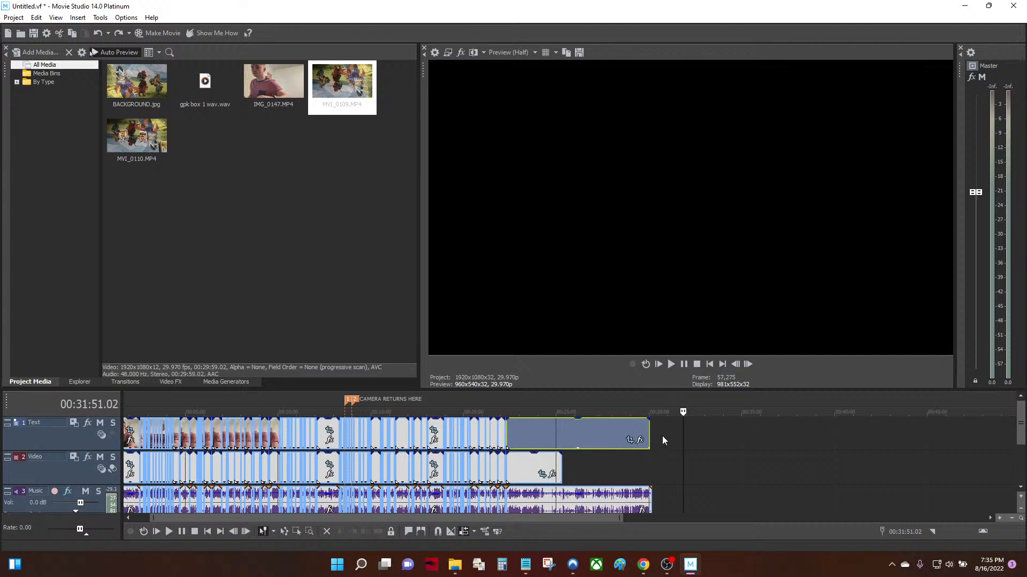
Remove all the timeline events from their group
left_click(580, 444)
right_click(578, 434)
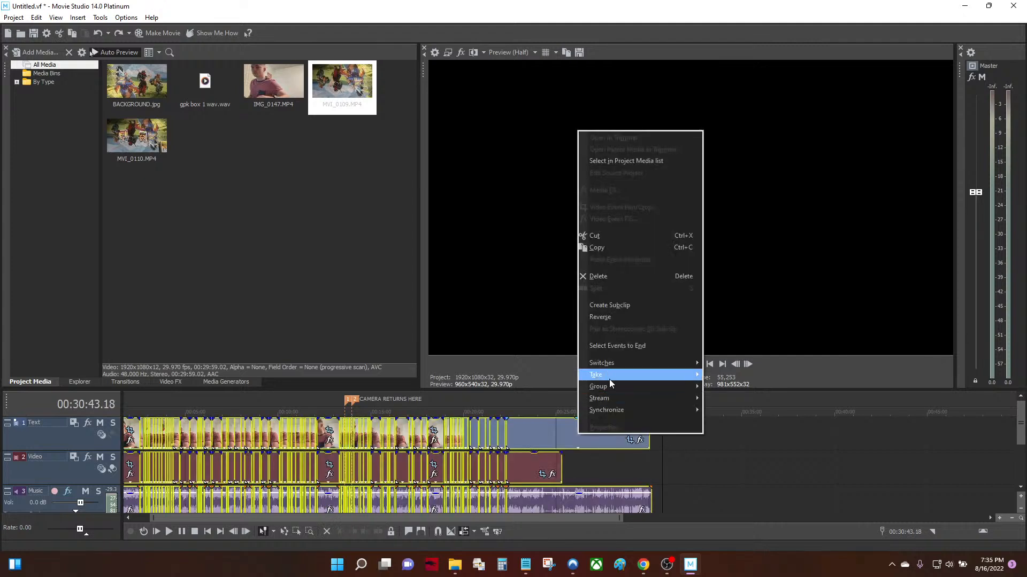
mouse_move(635, 390)
left_click(751, 402)
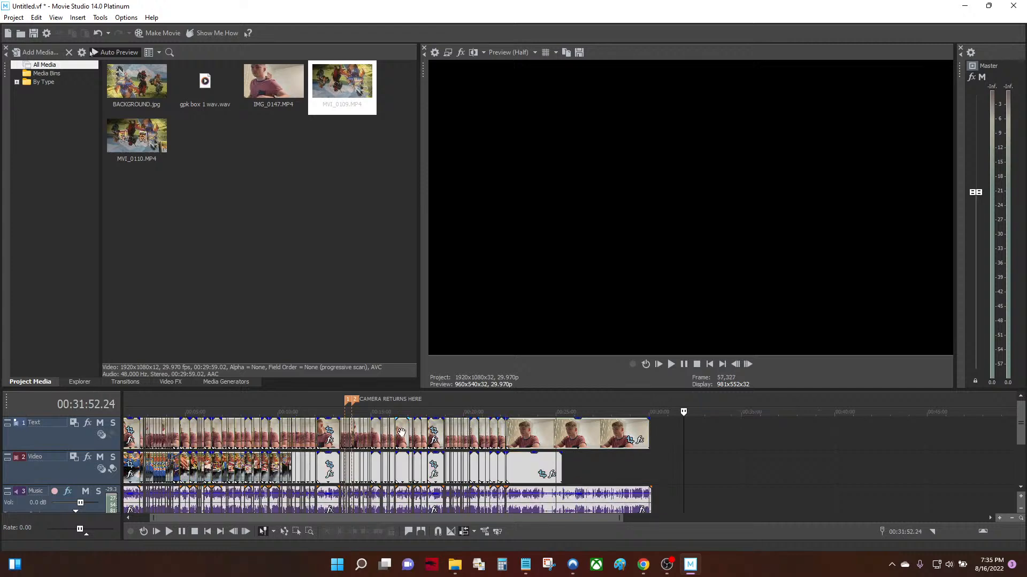
scroll(401, 432, "right", 3)
scroll(444, 473, "left", 1)
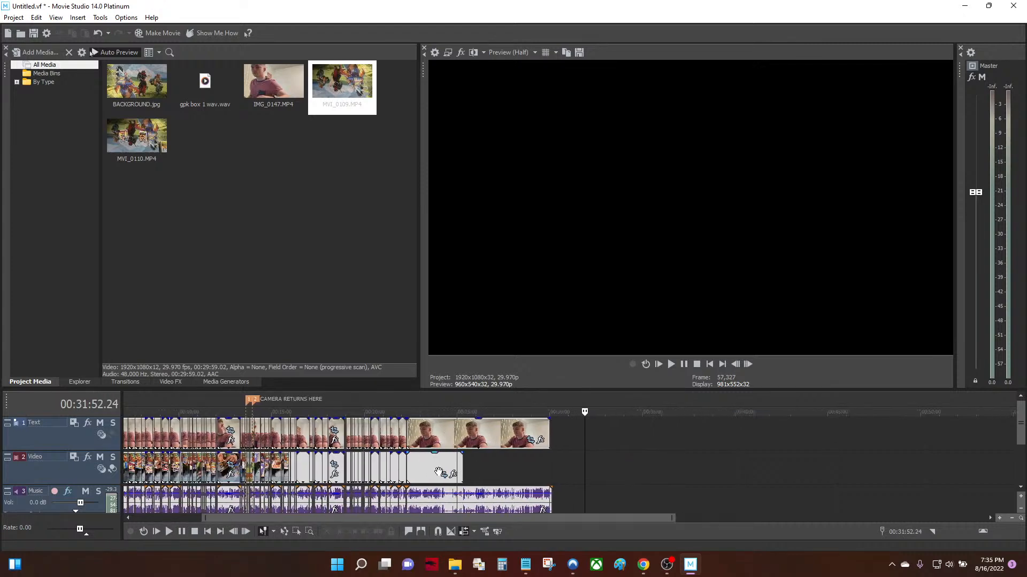
Move the last face-camera, overhead and narration clips one by one into the empty timeline space around 30:00
left_click_drag(428, 442, 572, 441)
left_click_drag(445, 458, 576, 458)
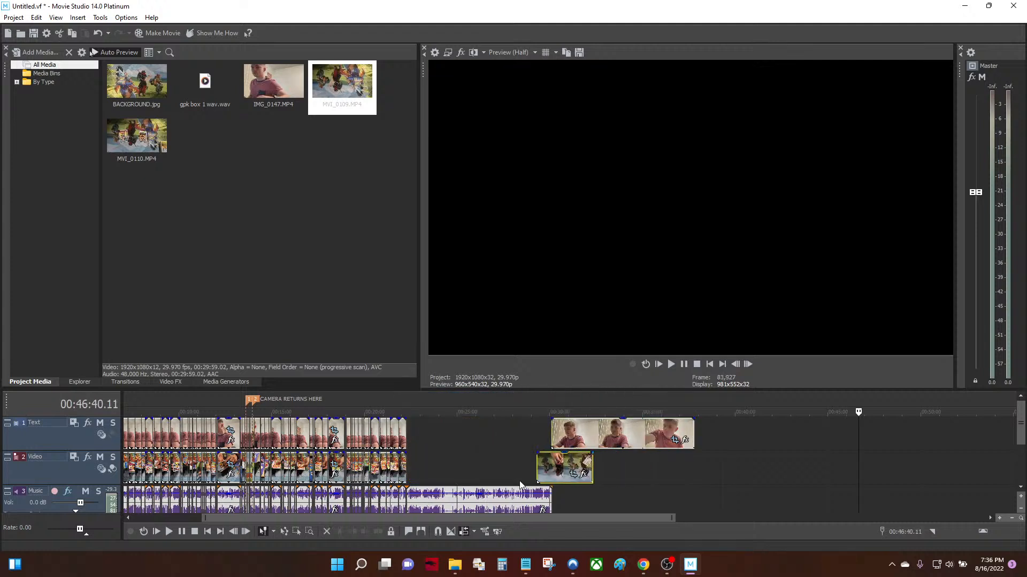
left_click_drag(489, 492, 636, 490)
left_click(529, 441)
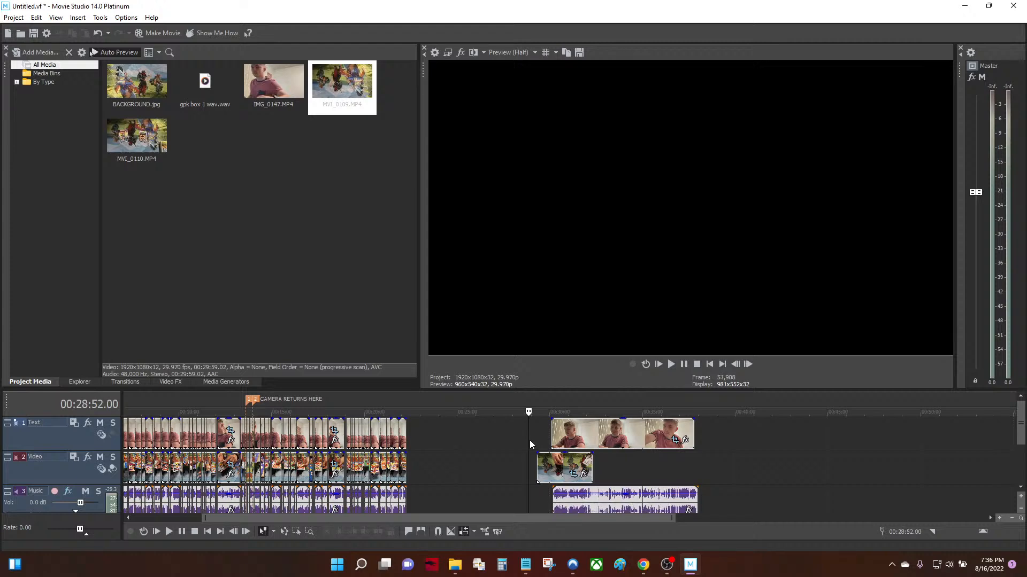
Play the separated closing clips from 28:52.00 and check the overhead footage up to the start of the face-camera clip
key("space")
scroll(562, 481, "up", 3)
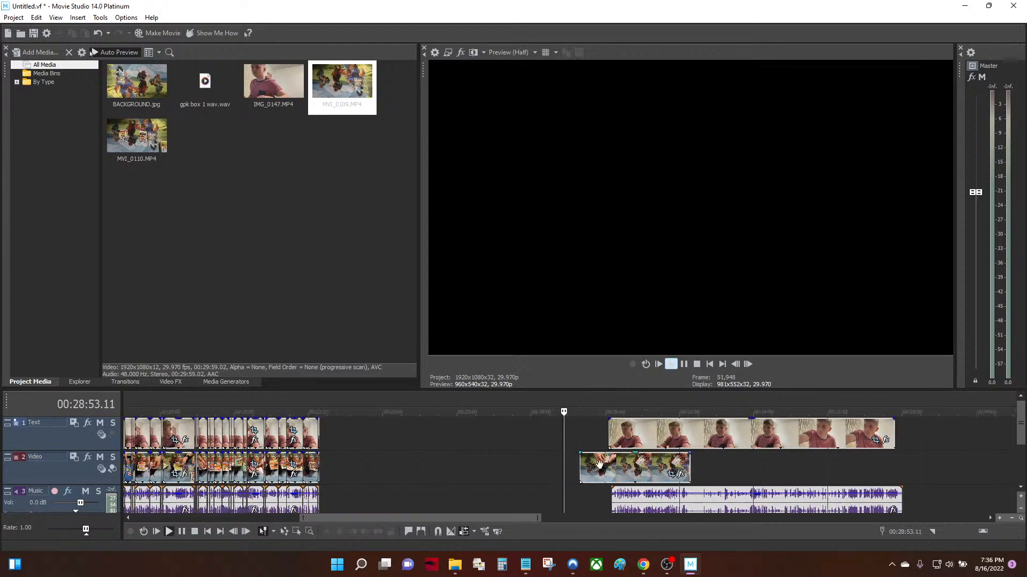
left_click(580, 436)
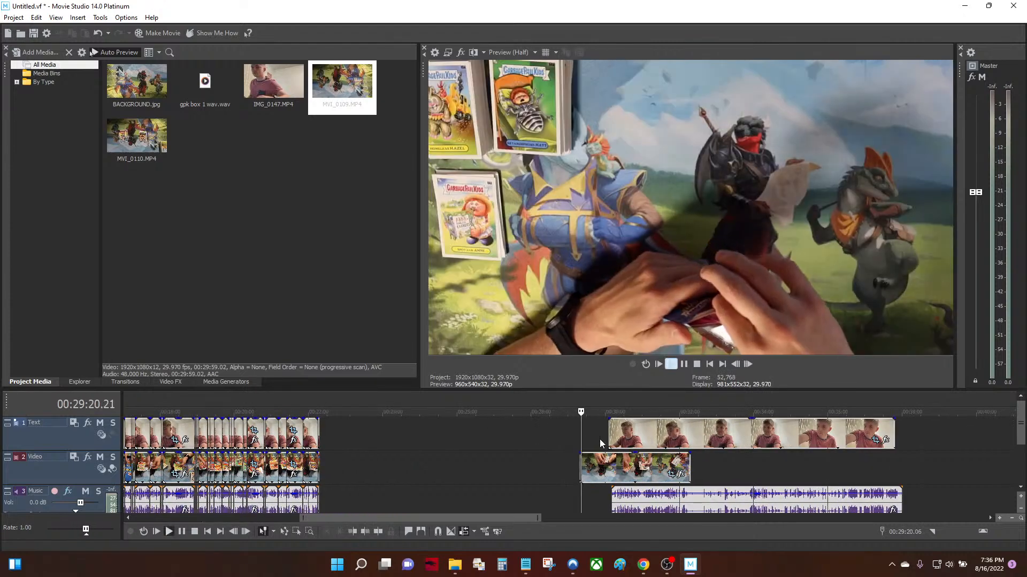
left_click(599, 438)
scroll(652, 471, "up", 6)
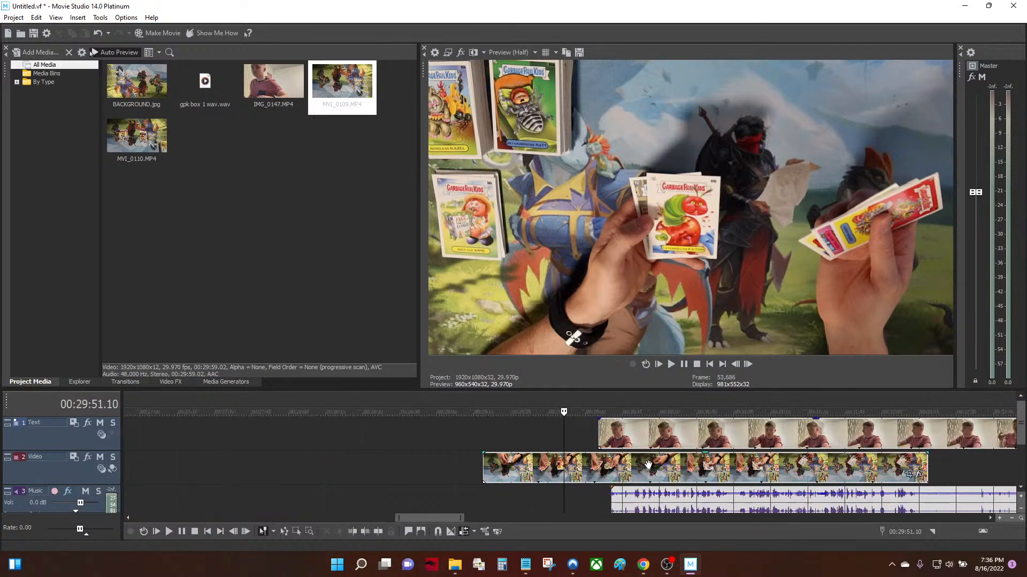
left_click(621, 441)
Shift the separated narration clip slightly earlier, to start at about 30:08, and play it against the footage from 30:03.02
left_click(609, 436)
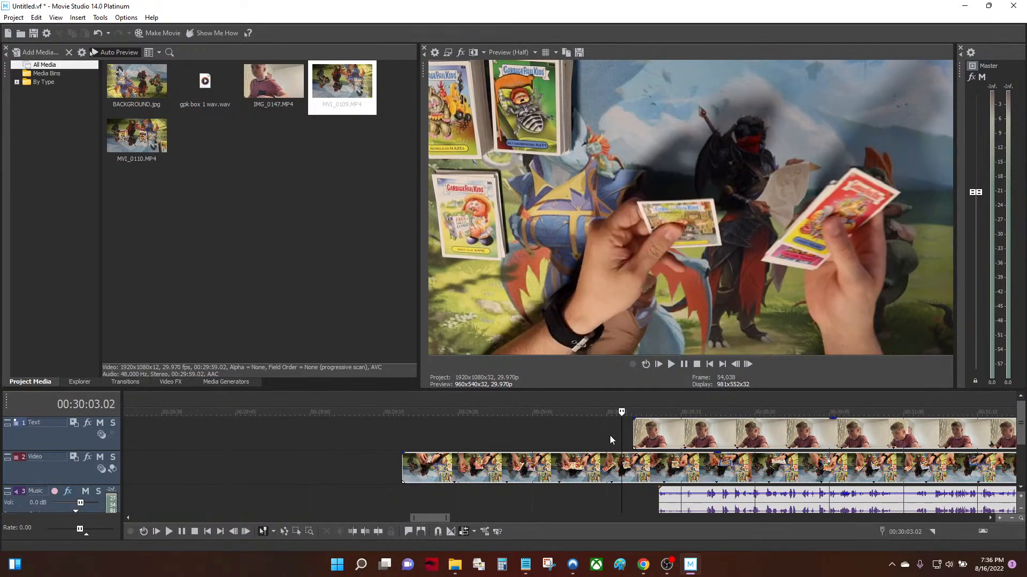
key("space")
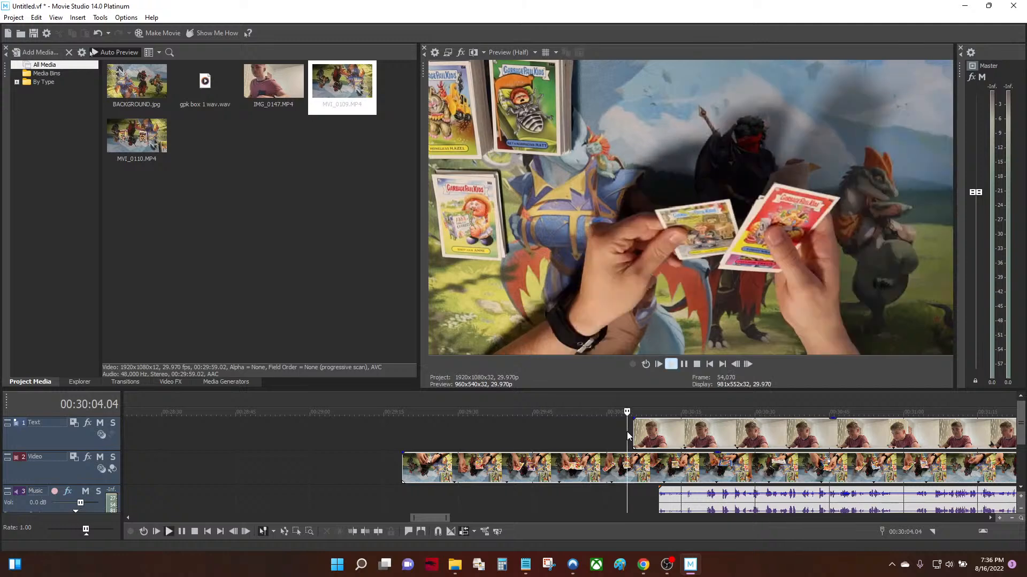
left_click_drag(690, 503, 676, 515)
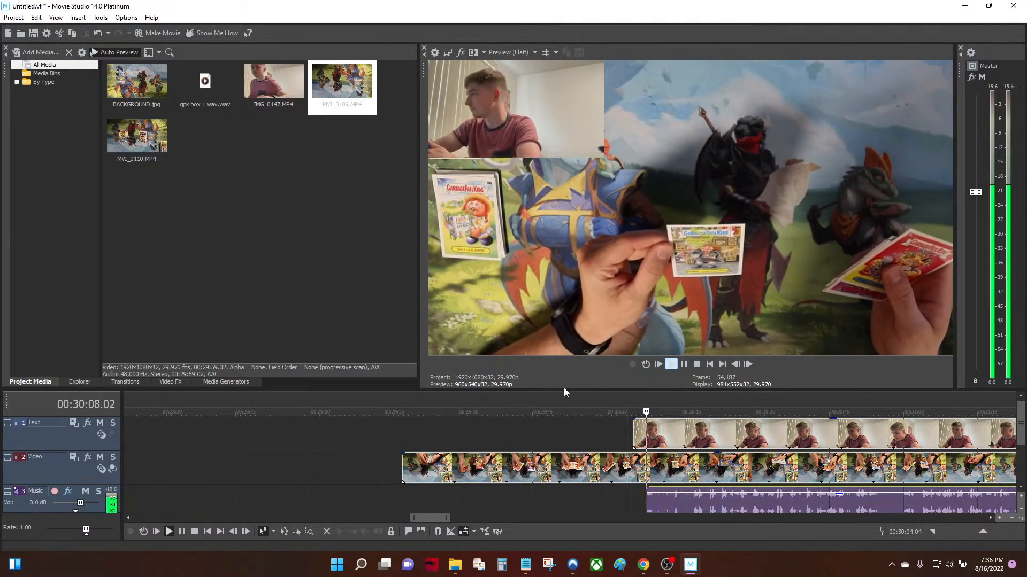
left_click(692, 507)
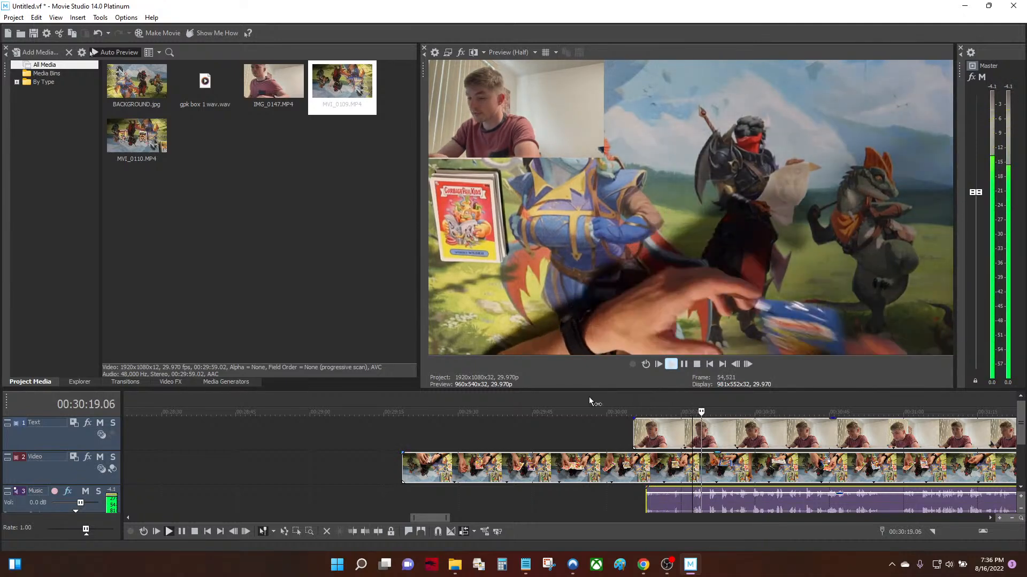
key("space")
Undo the moves of the separated narration, overhead and face-camera clips and the ungrouping before them
key("ctrl+z")
key("ctrl+z")
key("ctrl+z")
key("ctrl+z")
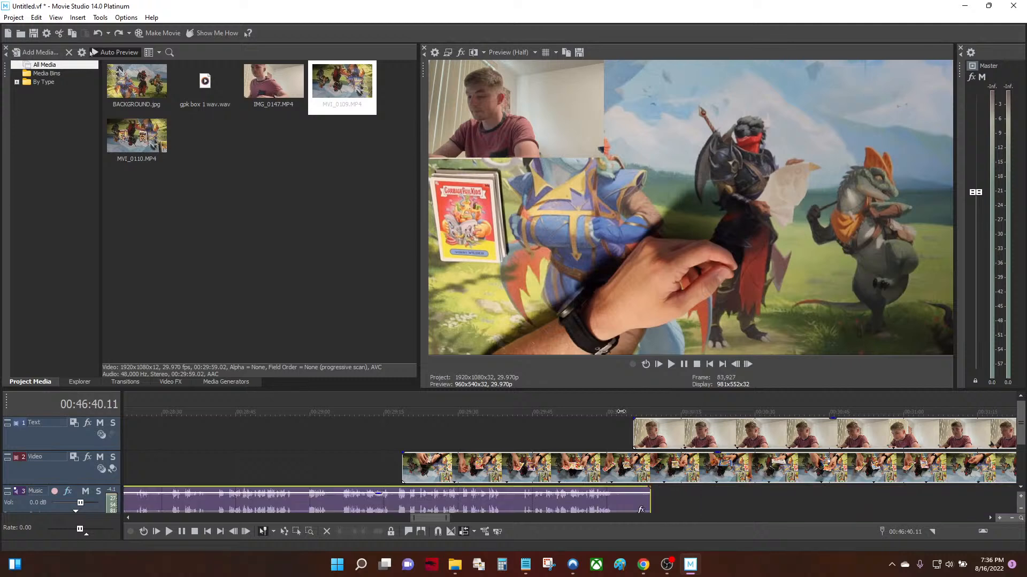
scroll(630, 436, "down", 3)
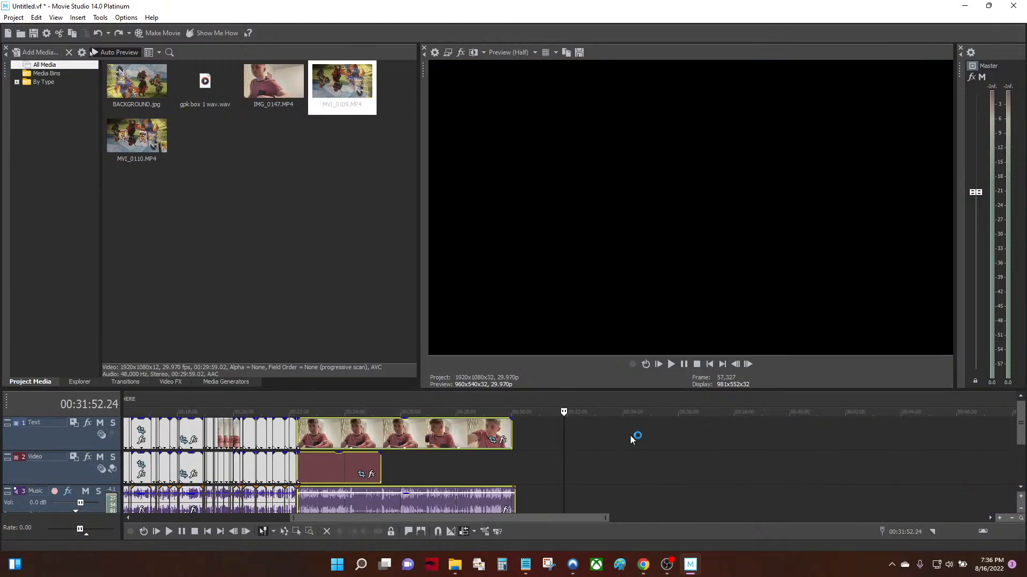
key("ctrl+z")
Close the project without saving, and reopen the saved Untitled project file from its Garbage Pail Kids folder
left_click(1013, 6)
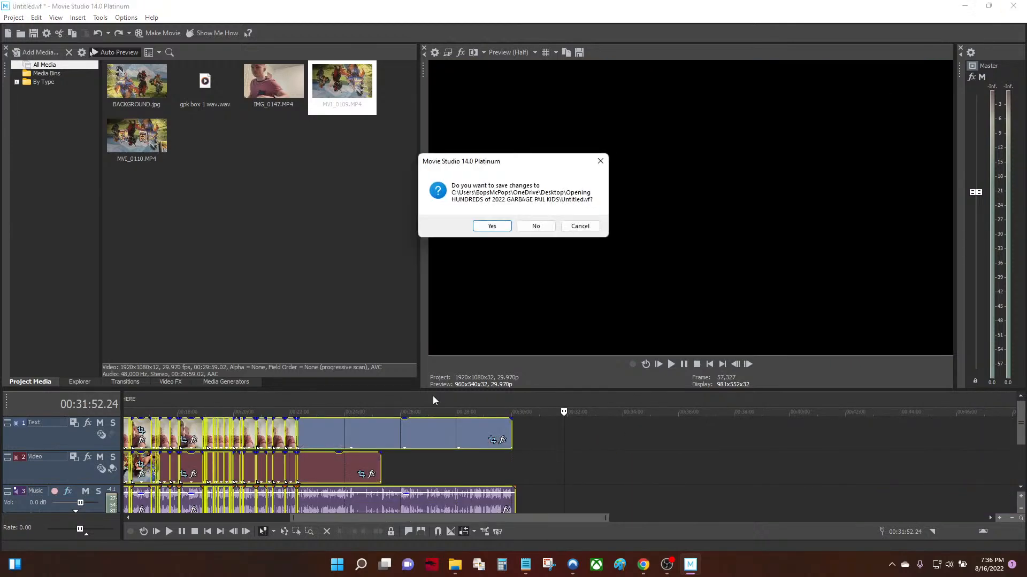
left_click(540, 227)
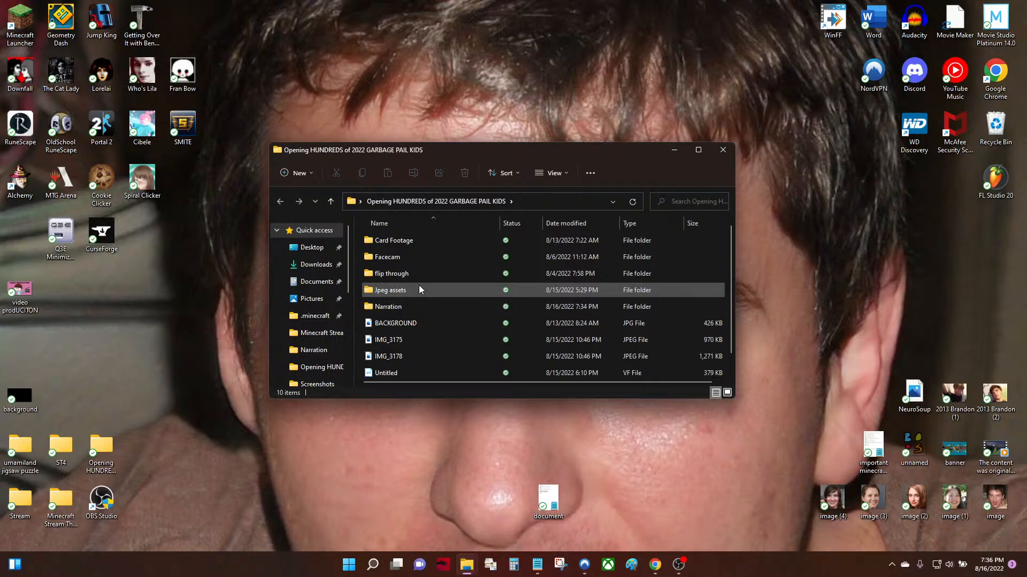
scroll(407, 335, "down", 1)
double_click(399, 354)
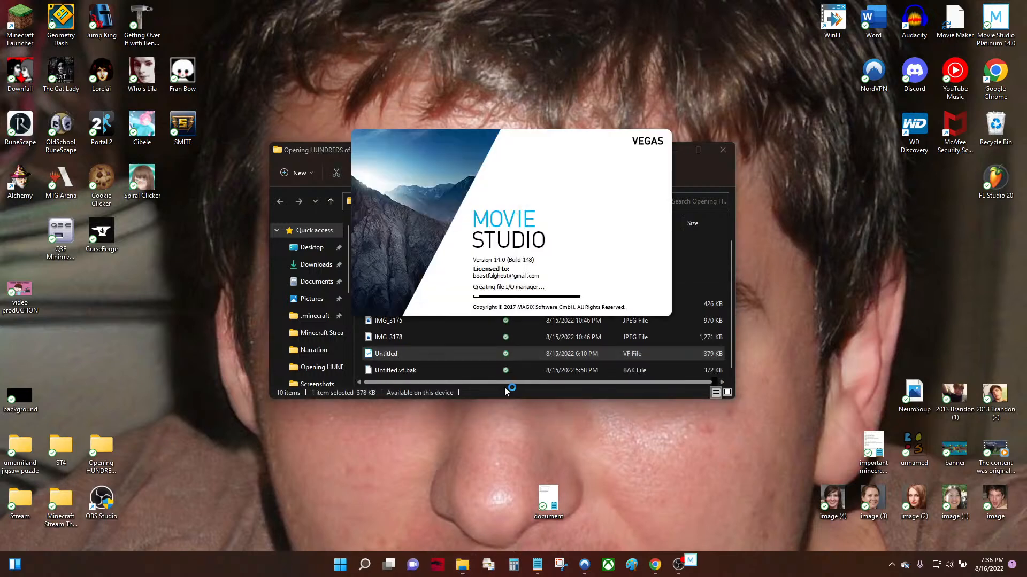
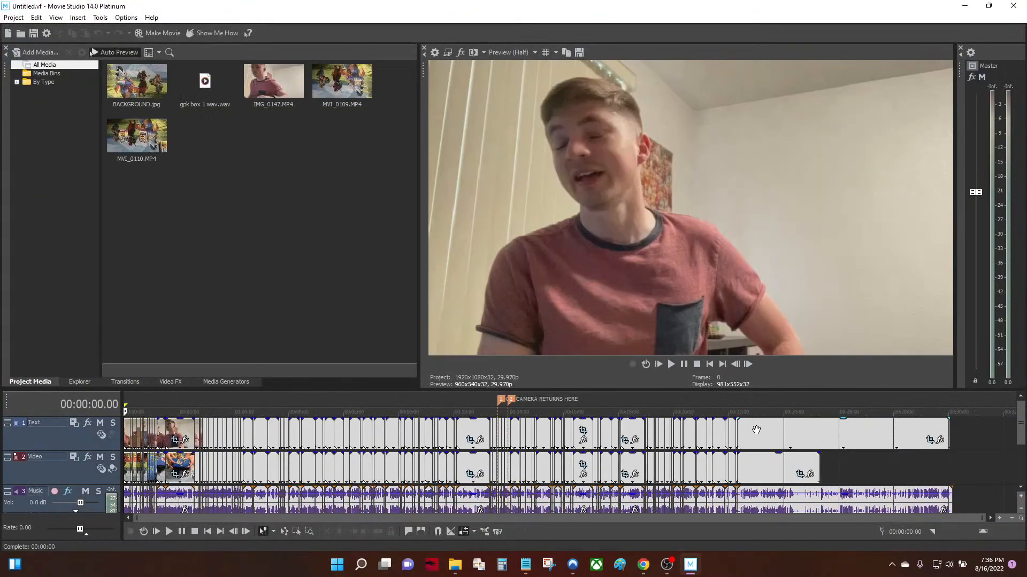
Try moving the last face-camera clip further along its track, and undo the move
left_click(754, 432)
scroll(755, 432, "down", 2)
left_click_drag(754, 432, 808, 438)
key("ctrl+z")
Select every event on the timeline and remove them all from their groups
key("ctrl+a")
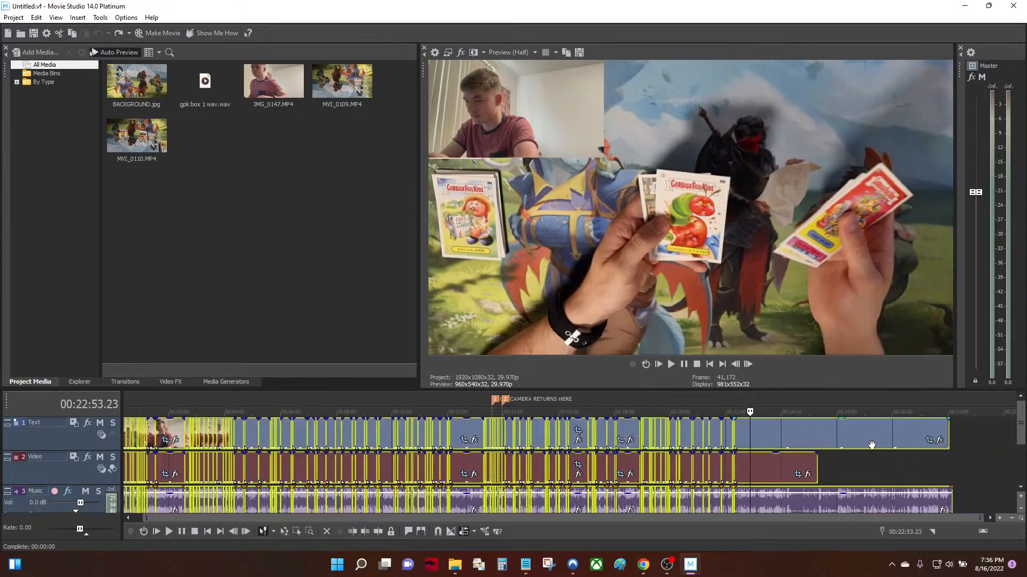
right_click(872, 442)
mouse_move(912, 417)
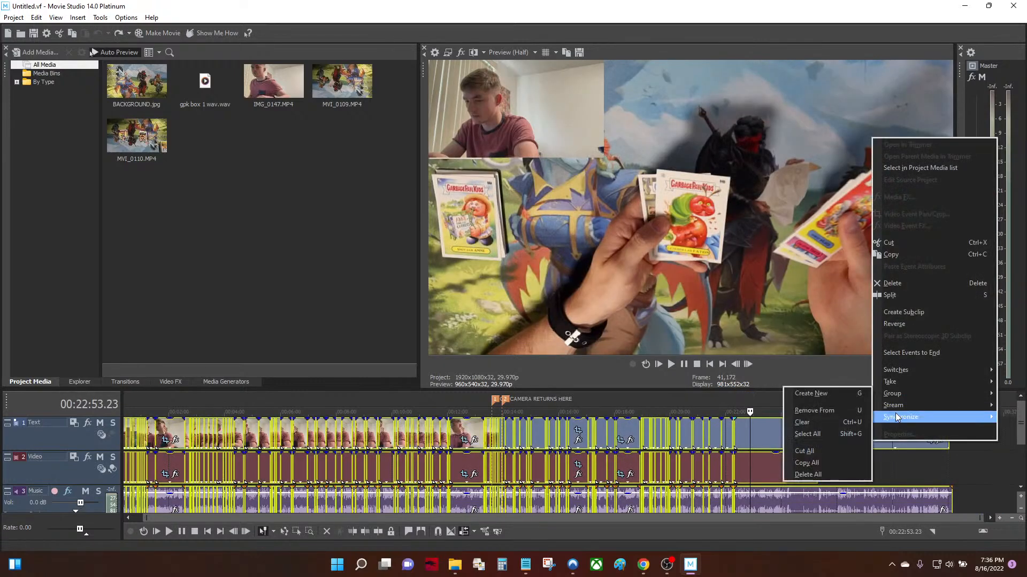
left_click(853, 415)
Shift the last face-camera clip slightly later along its track and inspect its alignment with the overhead clip
left_click_drag(854, 441, 805, 440)
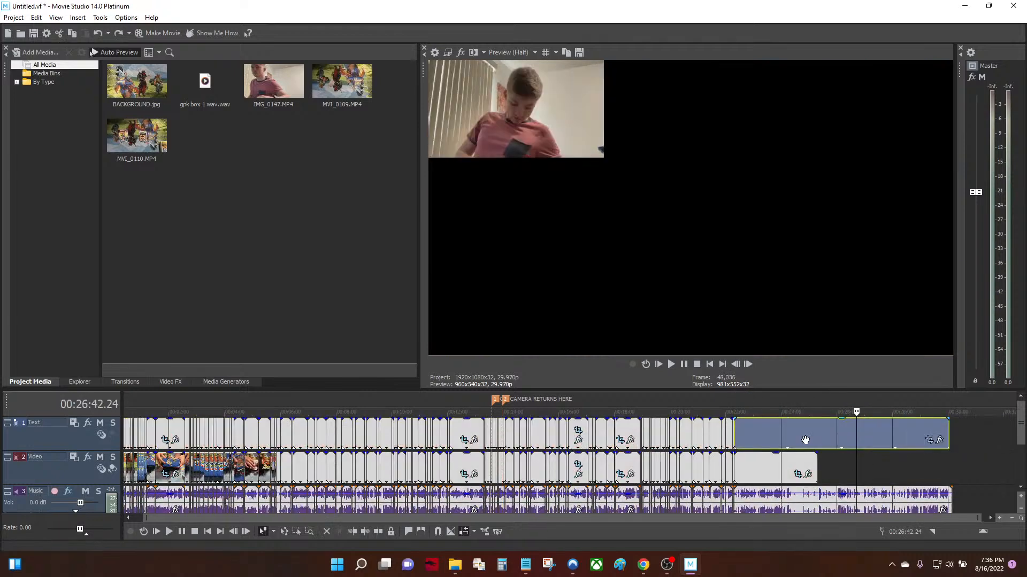
left_click(829, 461)
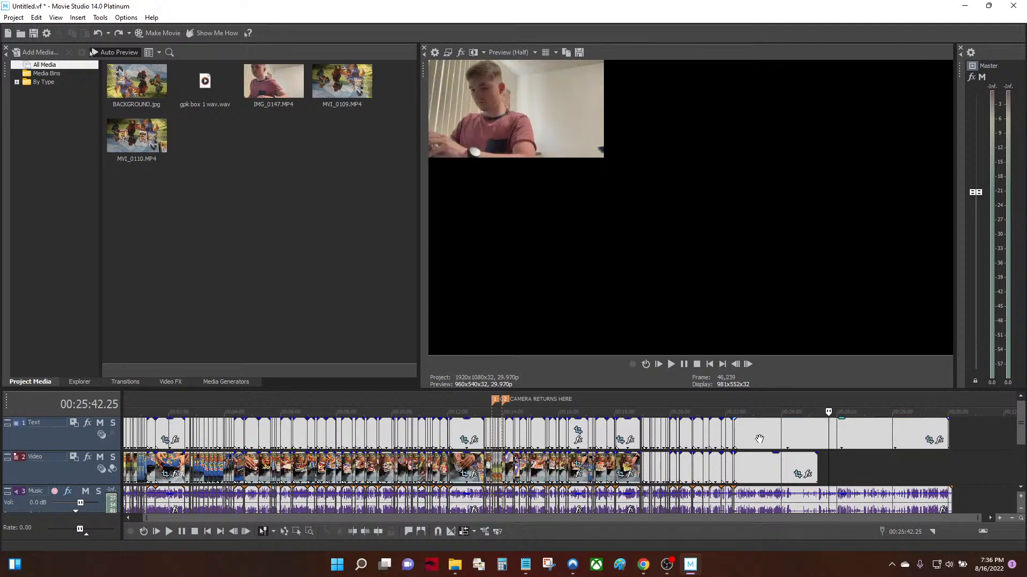
left_click_drag(758, 439, 762, 440)
scroll(755, 441, "up", 5)
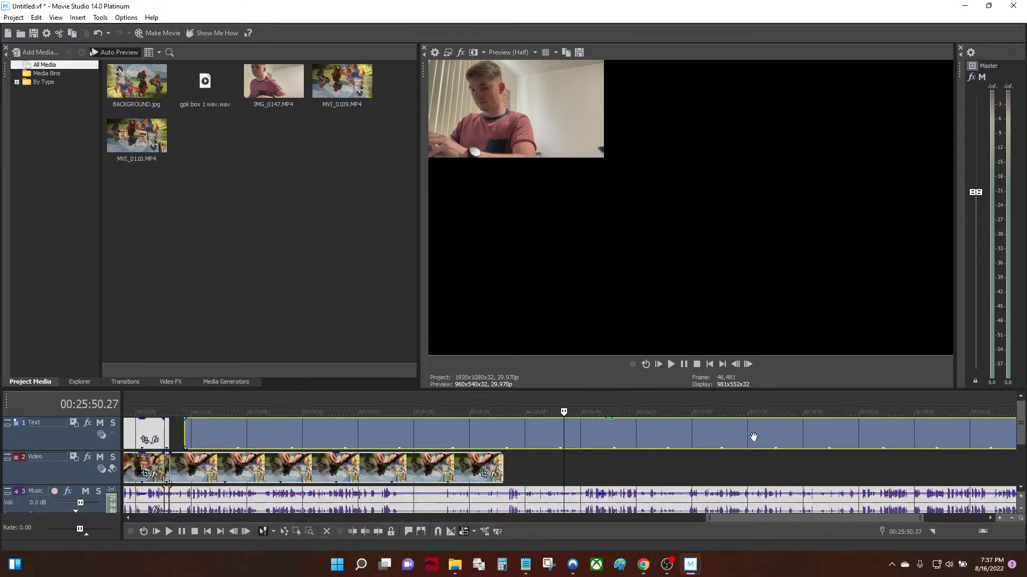
scroll(378, 428, "up", 2)
scroll(434, 460, "left", 2)
scroll(433, 461, "left", 4)
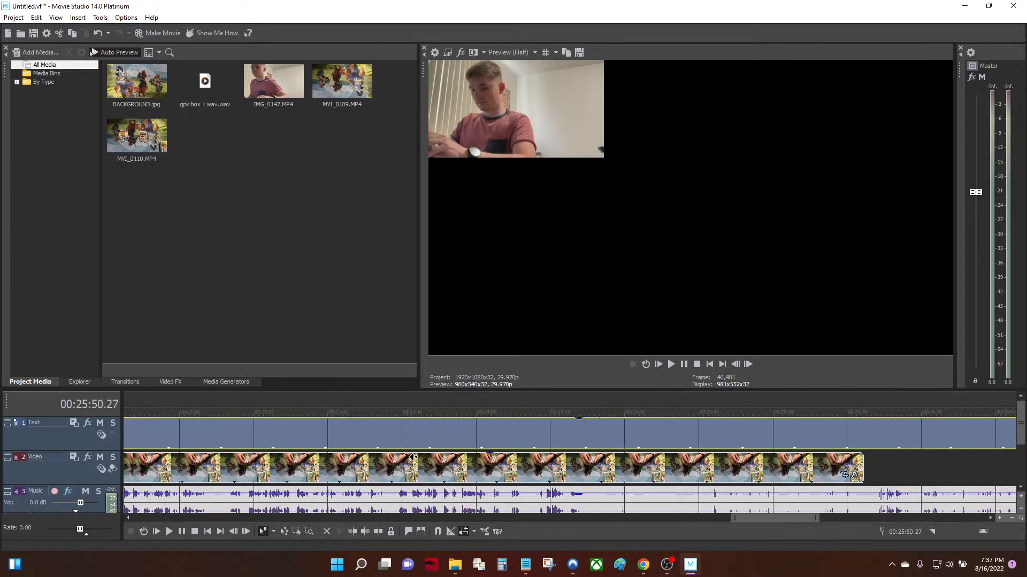
Try nudging the last face-camera clip earlier, compare its thumbnails with the overhead footage, and undo the nudge
left_click_drag(456, 433, 429, 433)
scroll(399, 431, "up", 4)
scroll(390, 467, "left", 2)
scroll(389, 467, "left", 8)
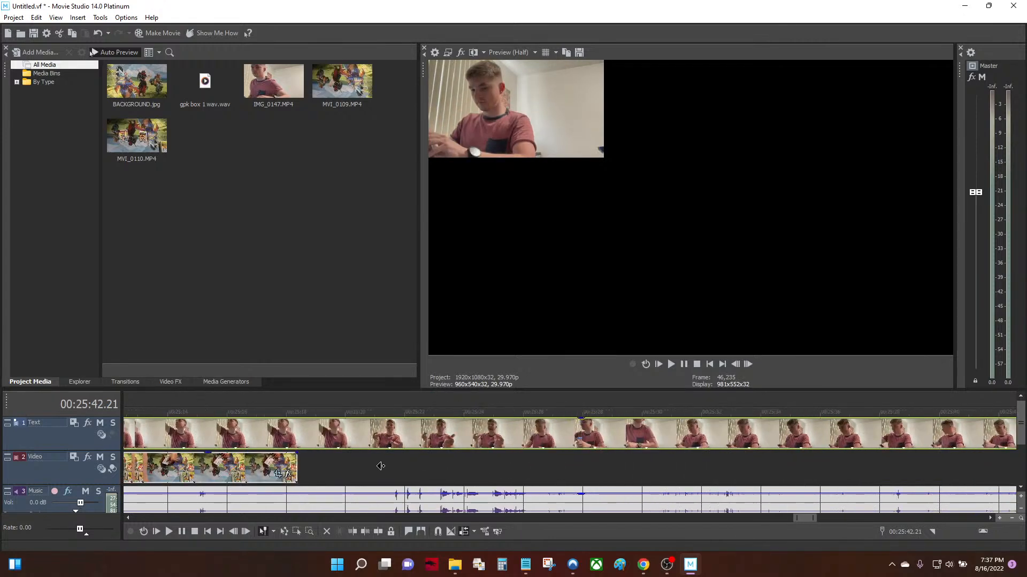
scroll(421, 463, "left", 2)
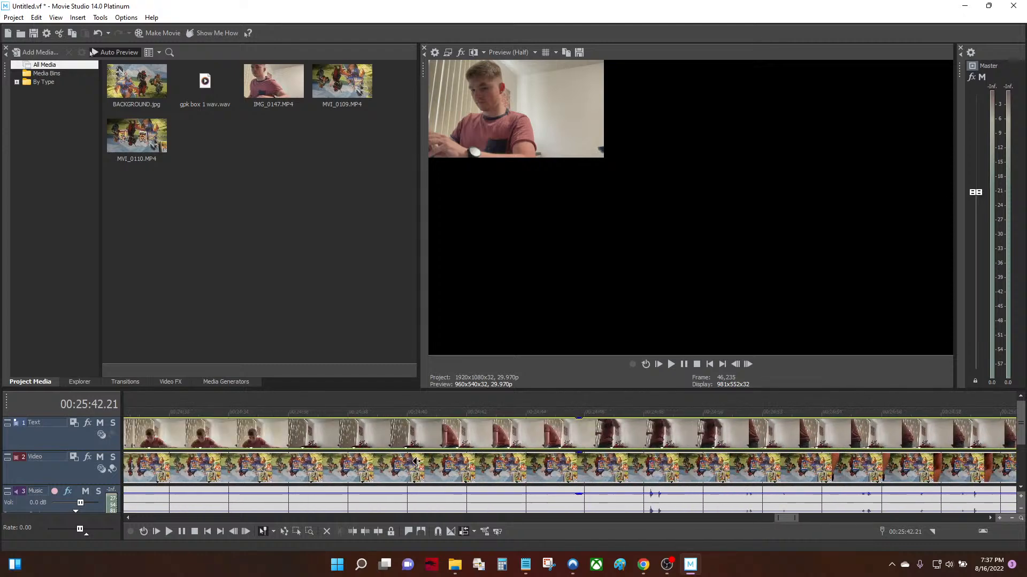
key("ctrl+z")
Move the last face-camera clip slightly earlier to meet the preceding clip, and group all timeline events together
scroll(432, 443, "down", 10)
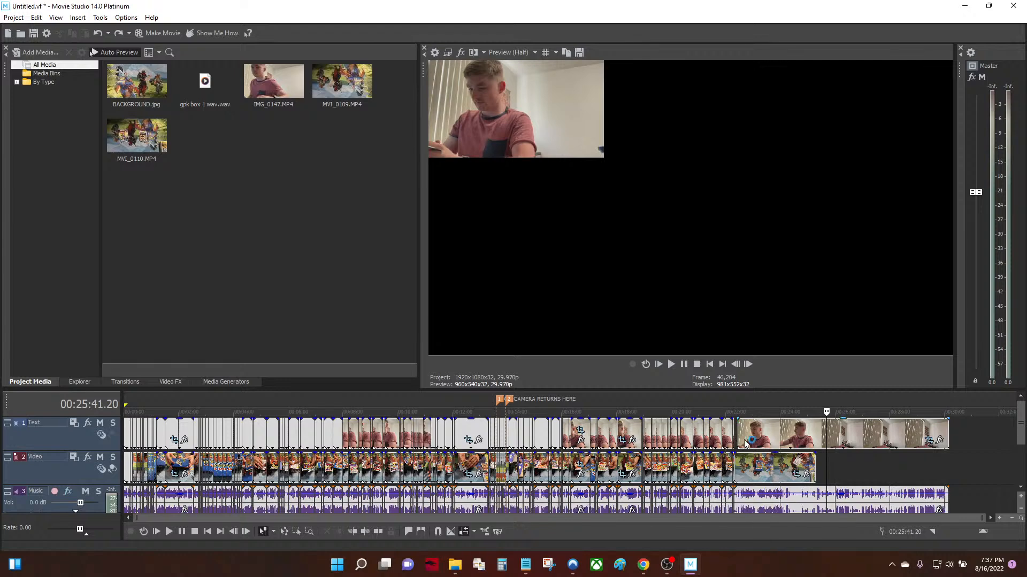
left_click_drag(757, 443, 753, 443)
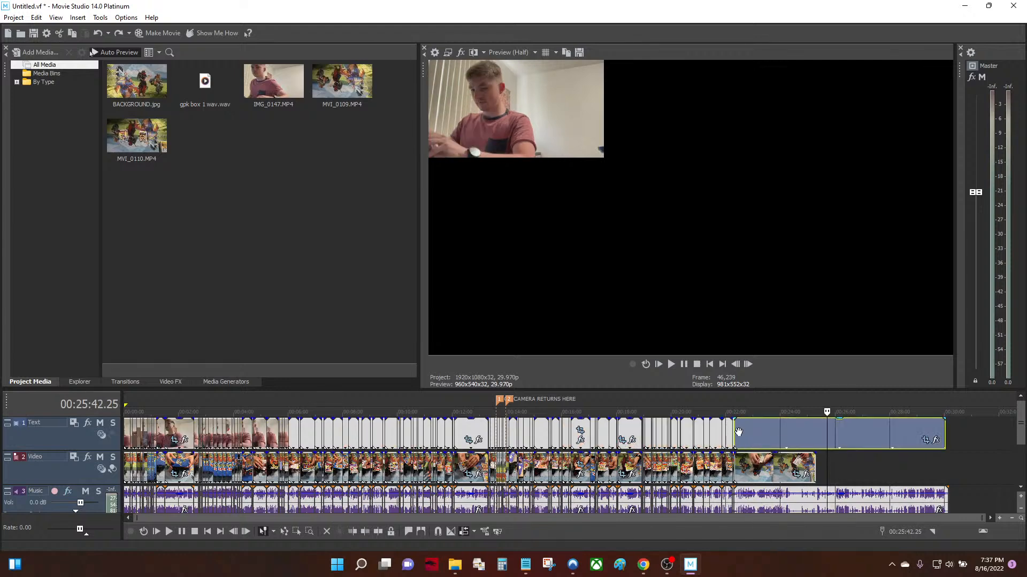
key("ctrl+a")
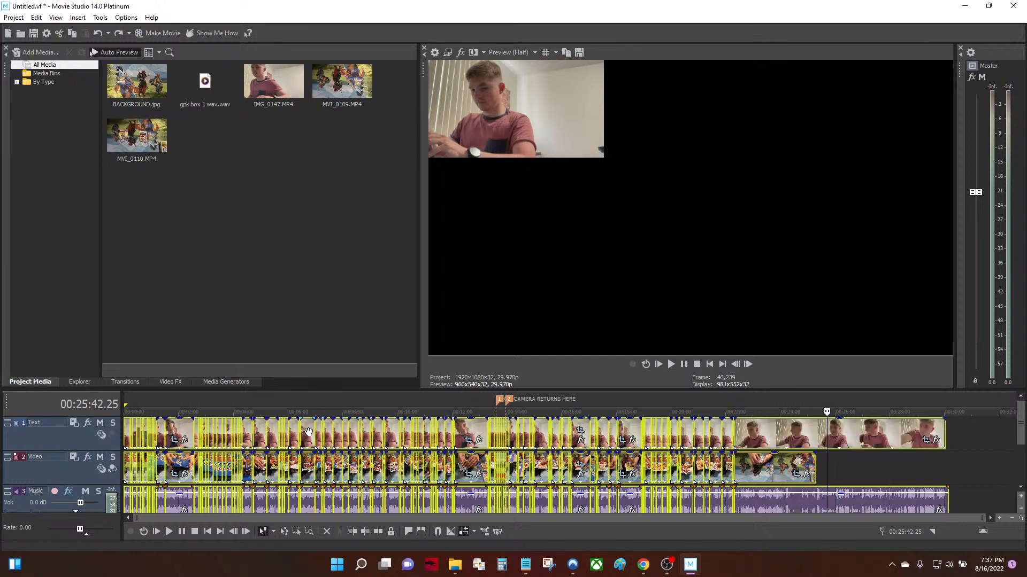
right_click(746, 439)
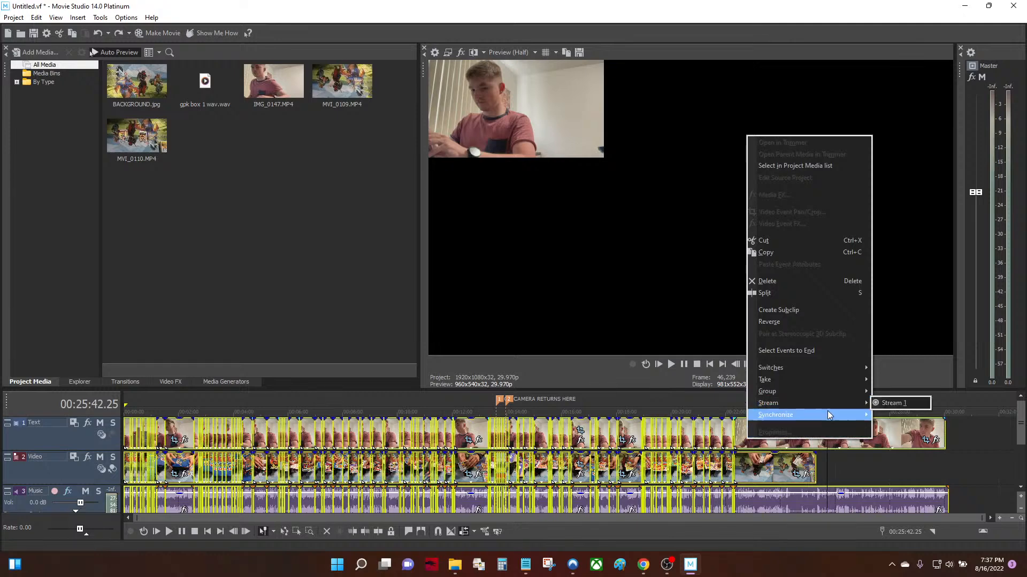
mouse_move(816, 391)
left_click(923, 392)
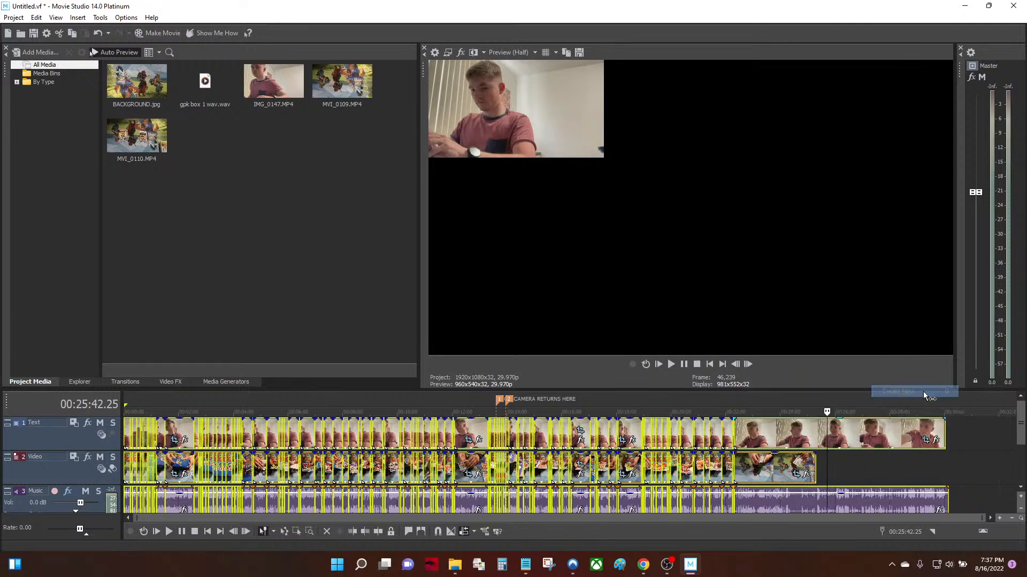
left_click(887, 453)
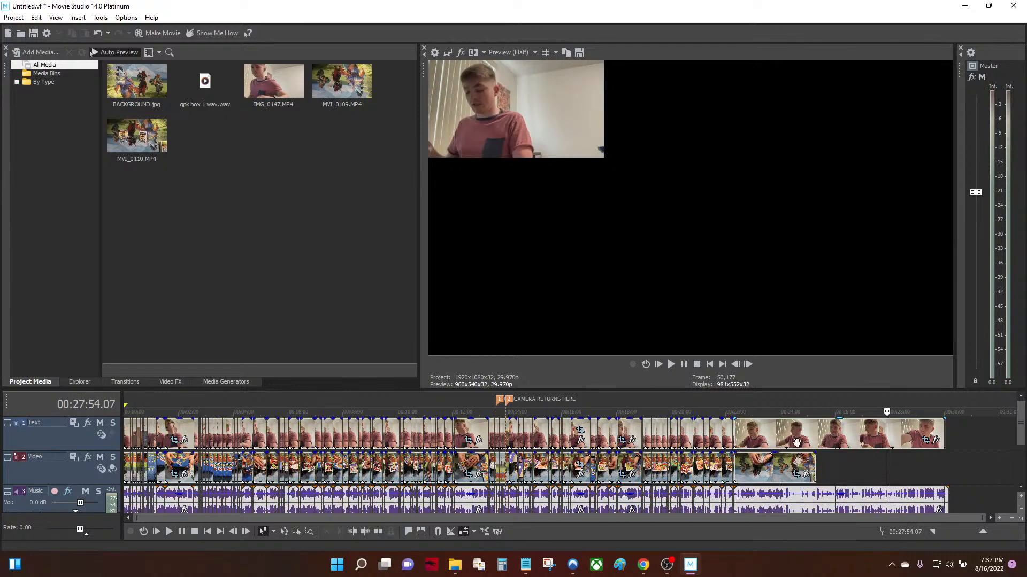
Shift the grouped events later along the timeline to check that all tracks move together
left_click_drag(794, 443, 538, 431)
left_click(824, 435)
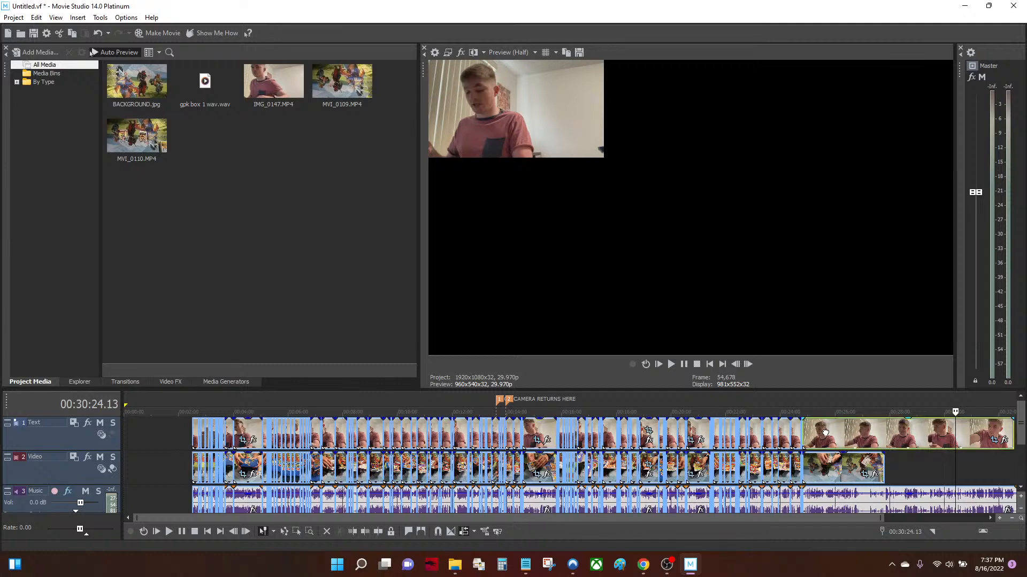
scroll(845, 433, "up", 4)
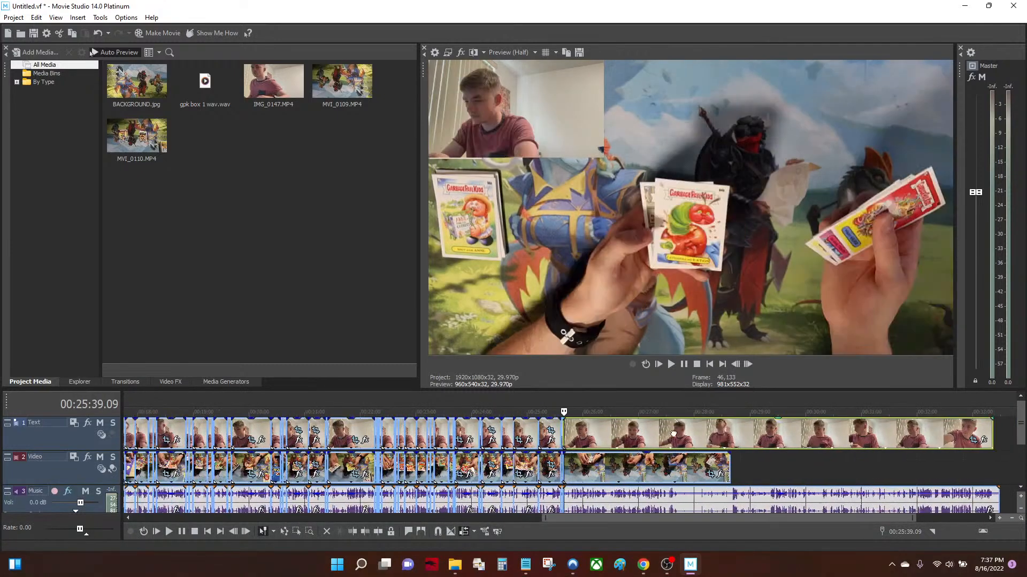
left_click_drag(592, 433, 668, 437)
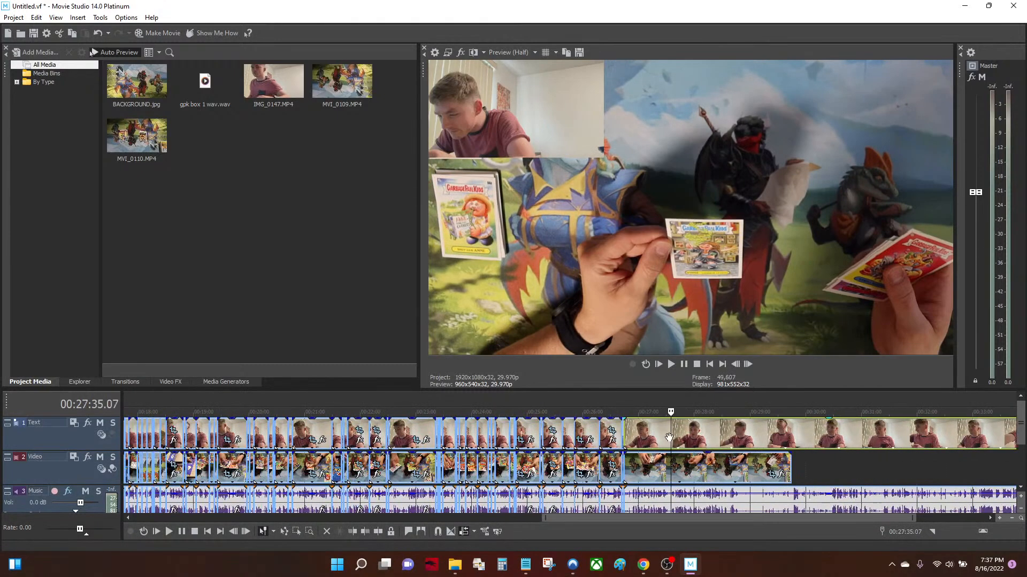
Play the closing footage, split all tracks near 00:27:36 and at 00:27:39.04, and delete the short section between
key("space")
scroll(680, 435, "up", 6)
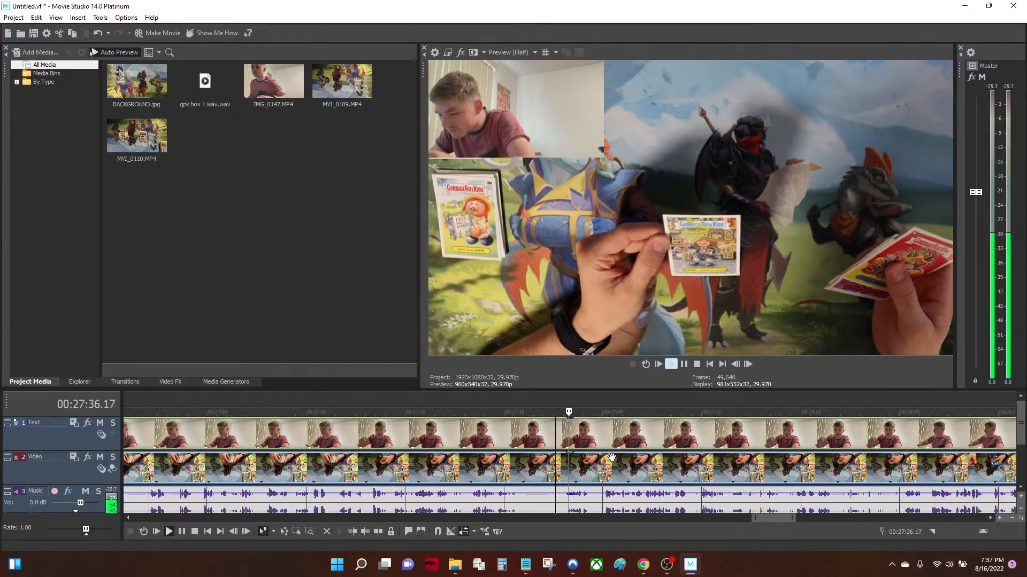
left_click(566, 498)
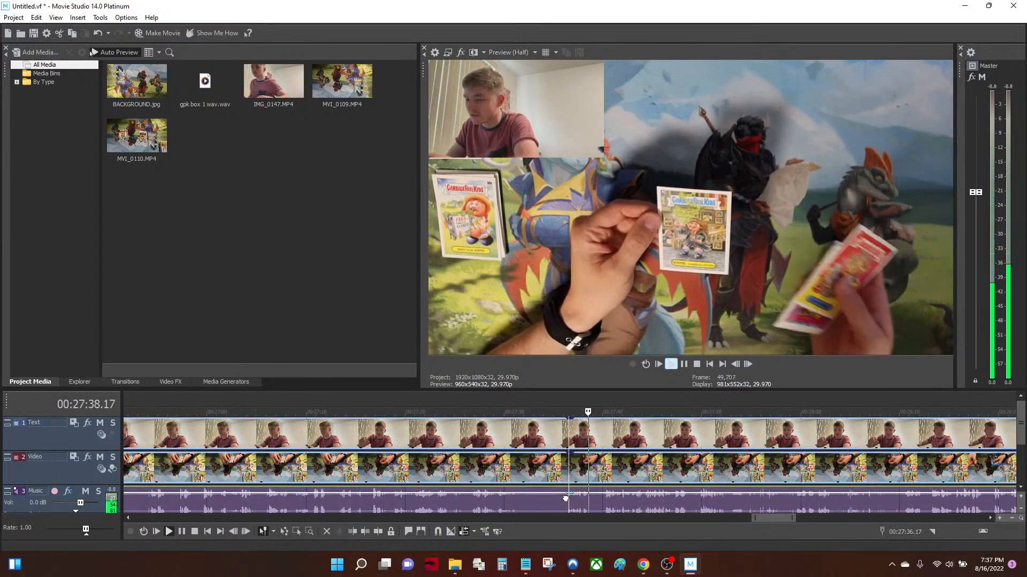
key("space")
key("s")
left_click(594, 497)
key("s")
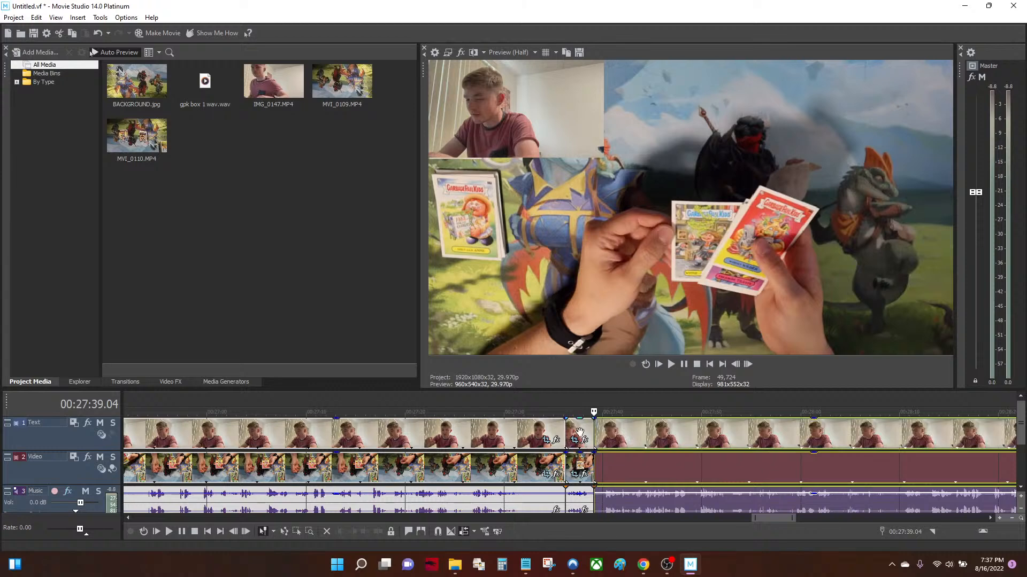
left_click(580, 427)
key("Delete")
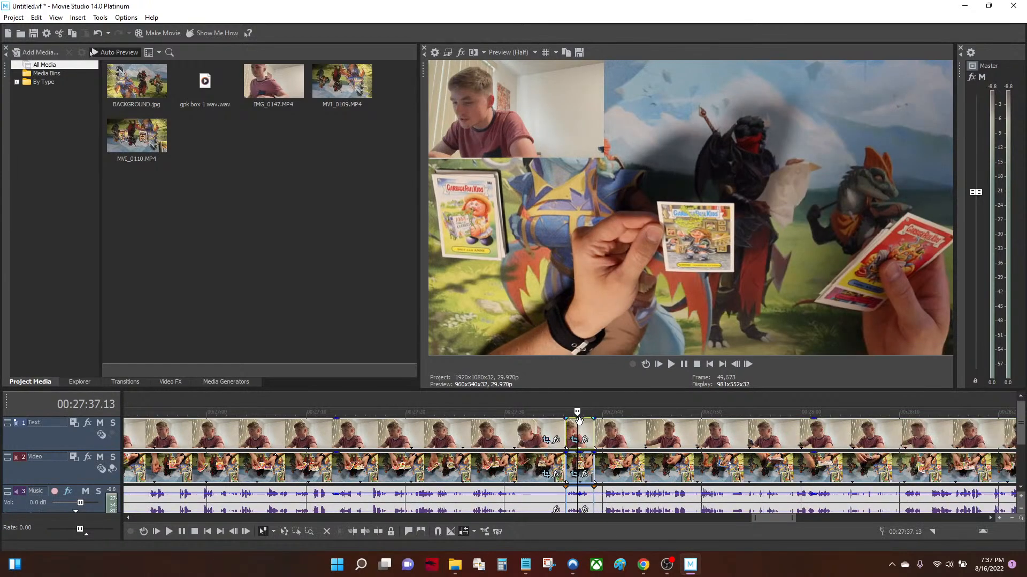
Undo the deletion and splits, try another section cut from 00:27:32.03, and undo that as well
left_click(532, 436)
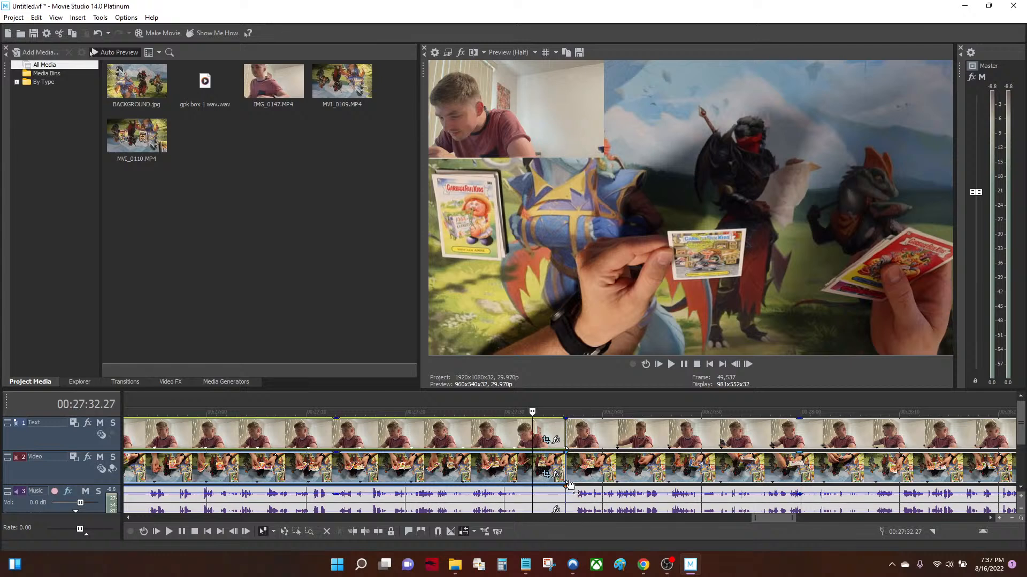
key("ctrl+z")
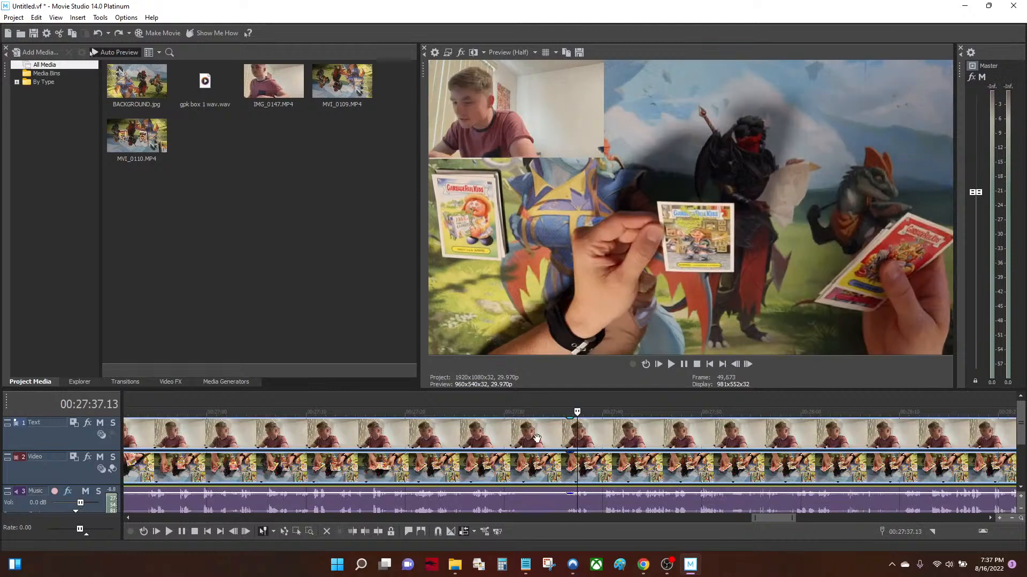
key("ctrl+z")
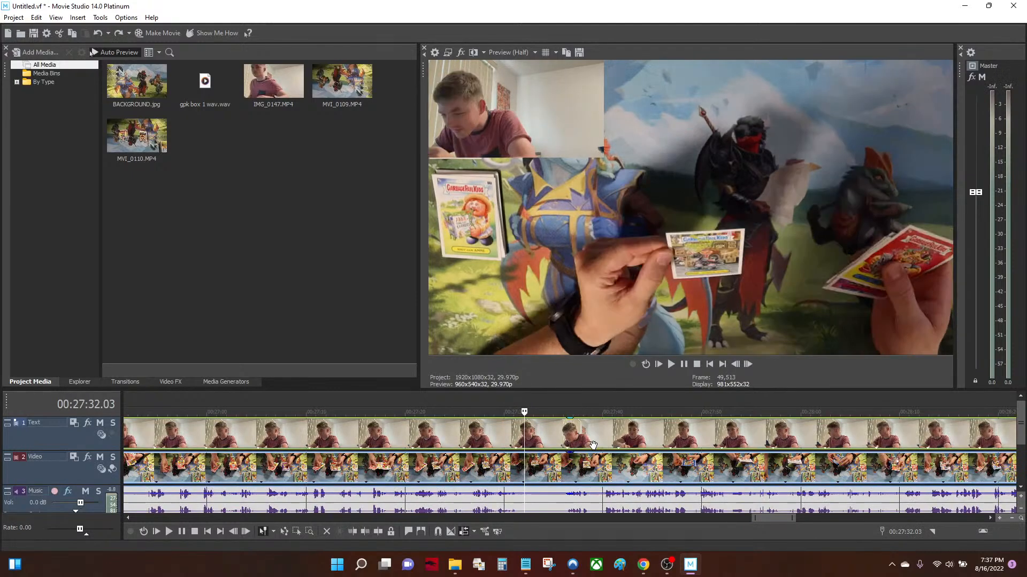
key("ctrl+y")
key("ctrl+y")
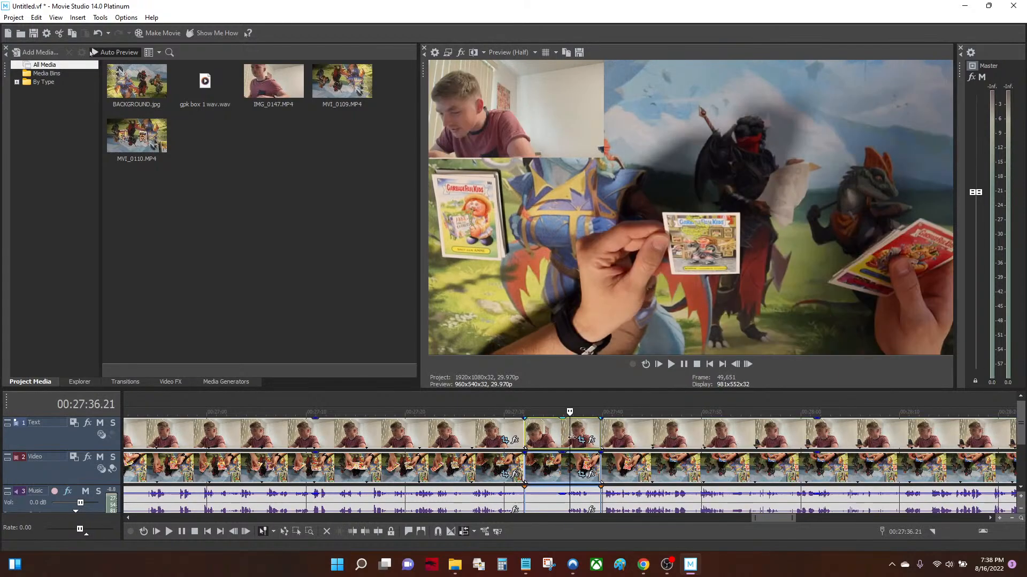
key("ctrl+z")
left_click(573, 439)
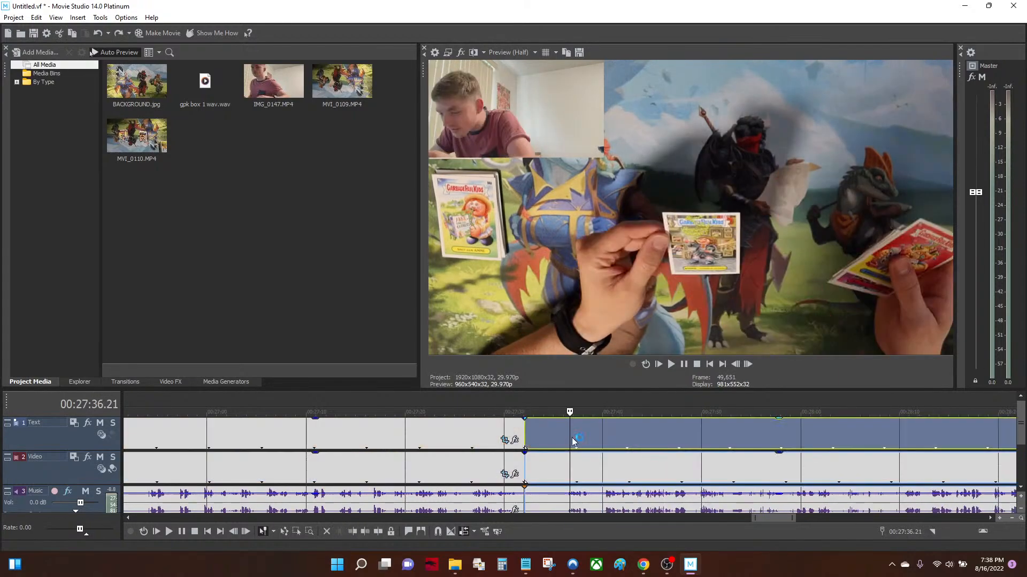
scroll(599, 441, "down", 6)
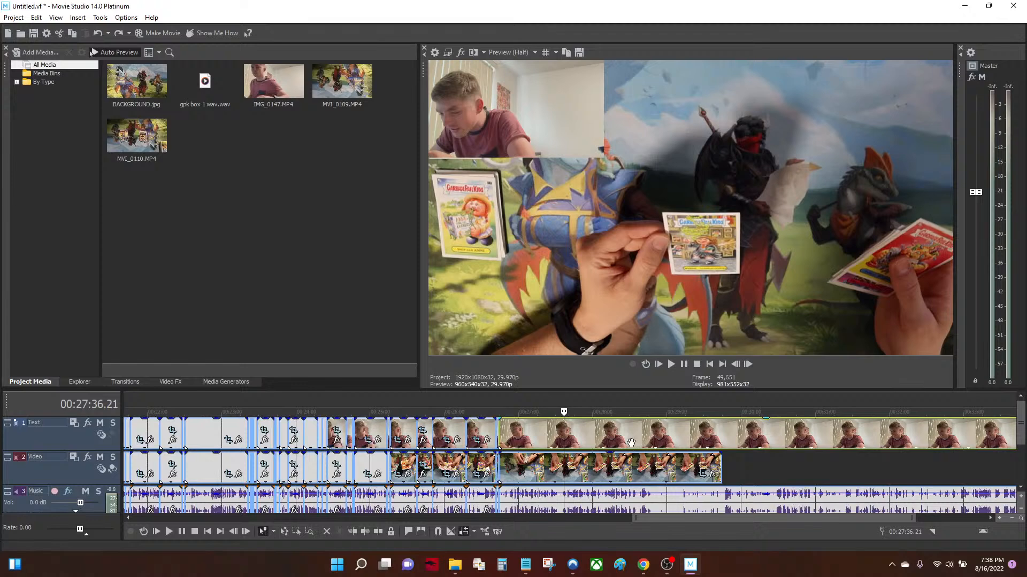
Select every event on the timeline and remove them all from their group
key("ctrl+a")
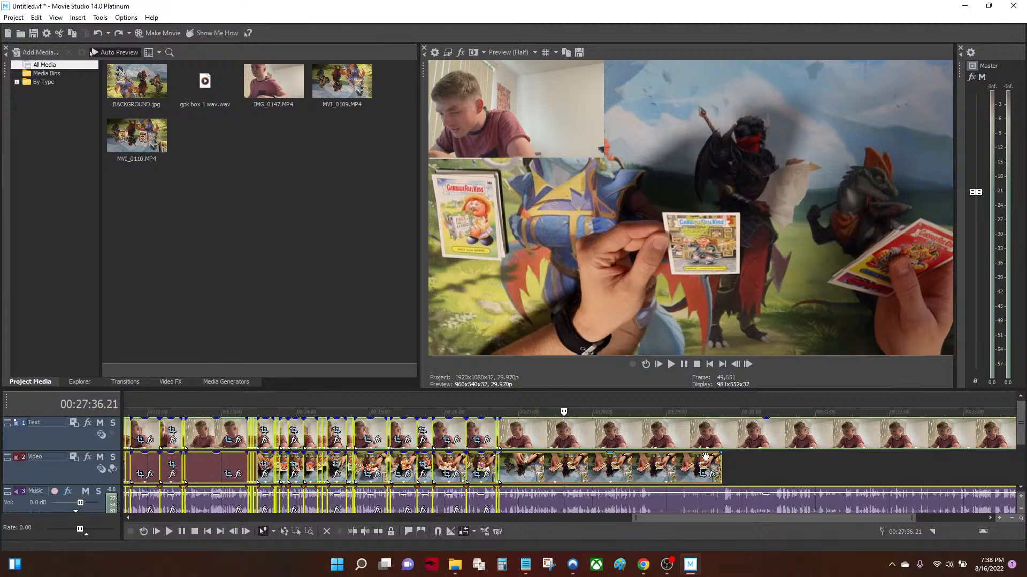
right_click(703, 458)
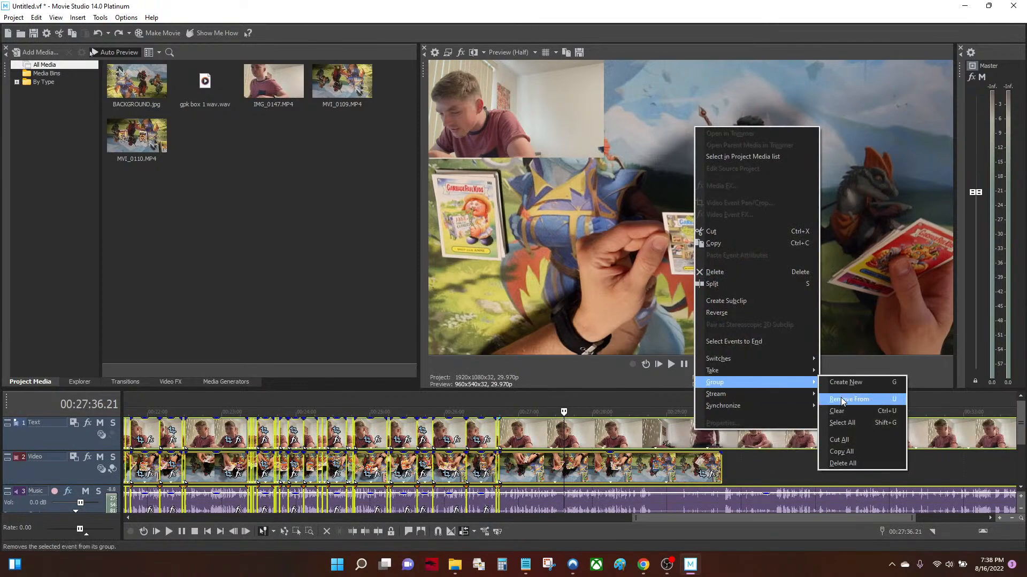
left_click(845, 382)
Try splitting the last face-camera and overhead clips separately near 00:27:59.12, compare the cuts frame by frame, and undo the splits
scroll(592, 440, "up", 5)
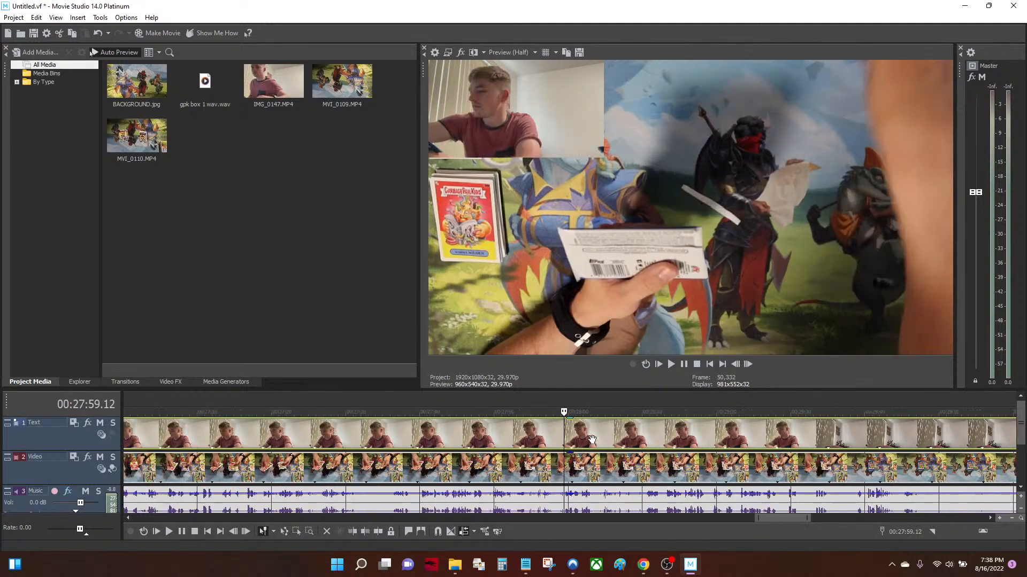
scroll(581, 446, "up", 3)
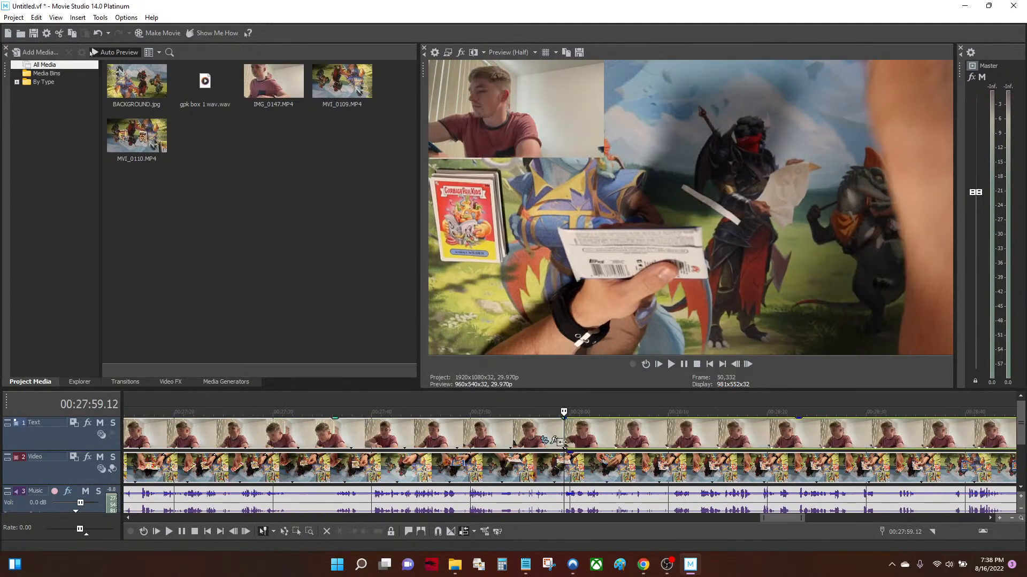
key("ctrl+z")
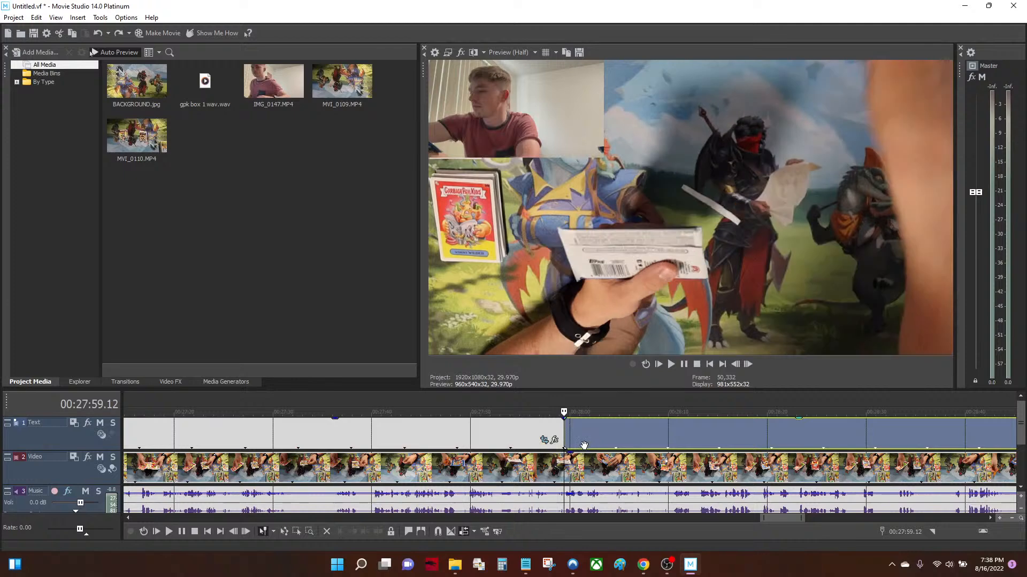
key("s")
scroll(564, 470, "up", 5)
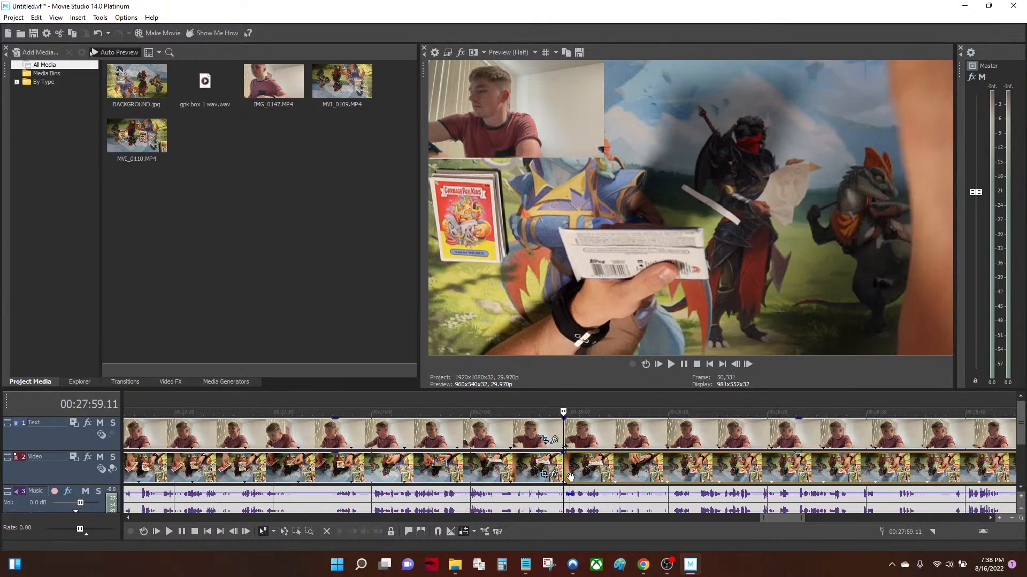
scroll(565, 502, "down", 2)
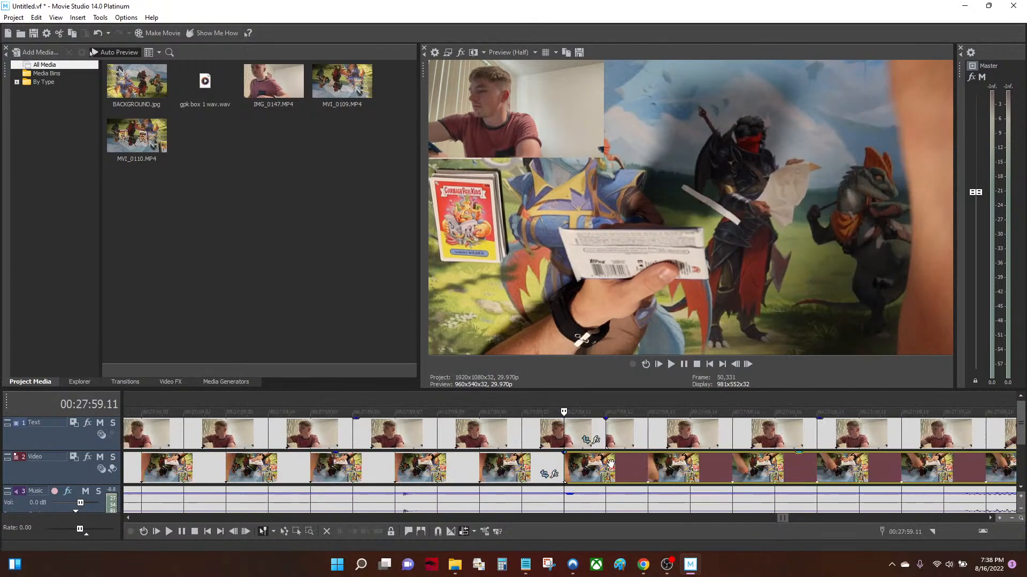
mouse_move(658, 431)
left_mouse_down()
mouse_move(714, 436)
mouse_move(662, 442)
left_mouse_up()
key("ctrl+z")
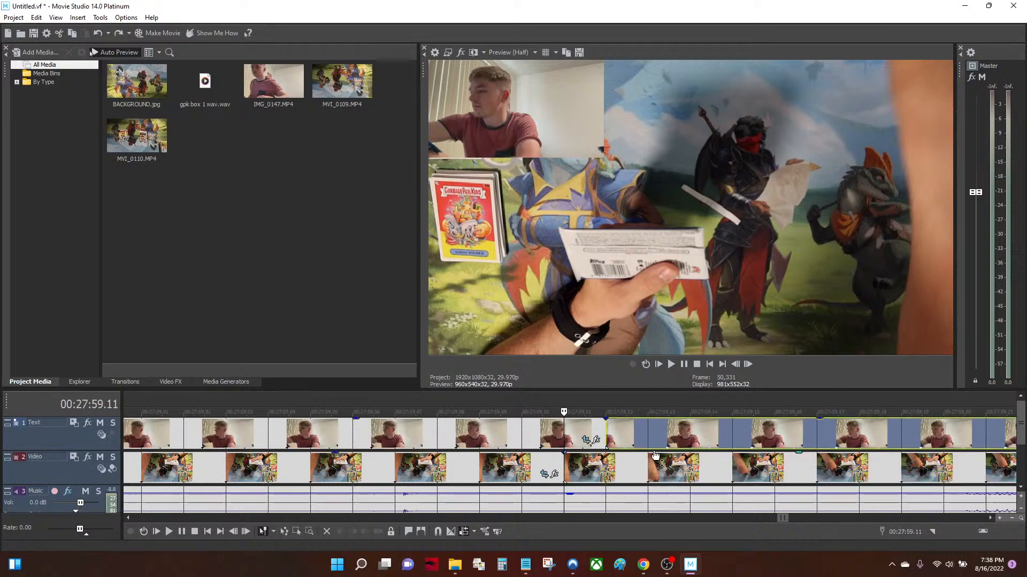
key("ctrl+z")
Try splitting the face-camera, overhead and narration clips together at 00:27:59.12, and undo the split
scroll(657, 454, "down", 5)
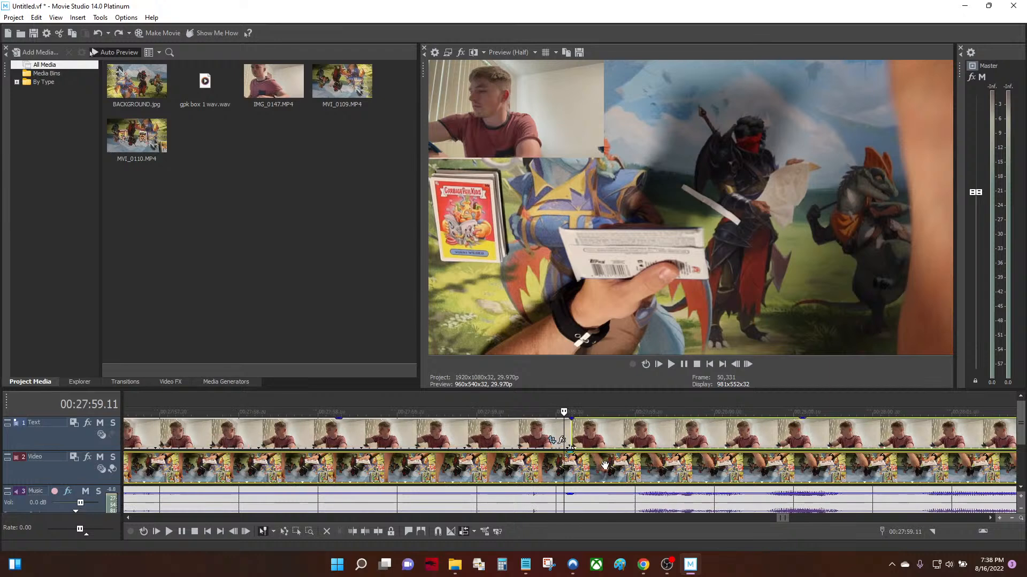
scroll(583, 468, "up", 2)
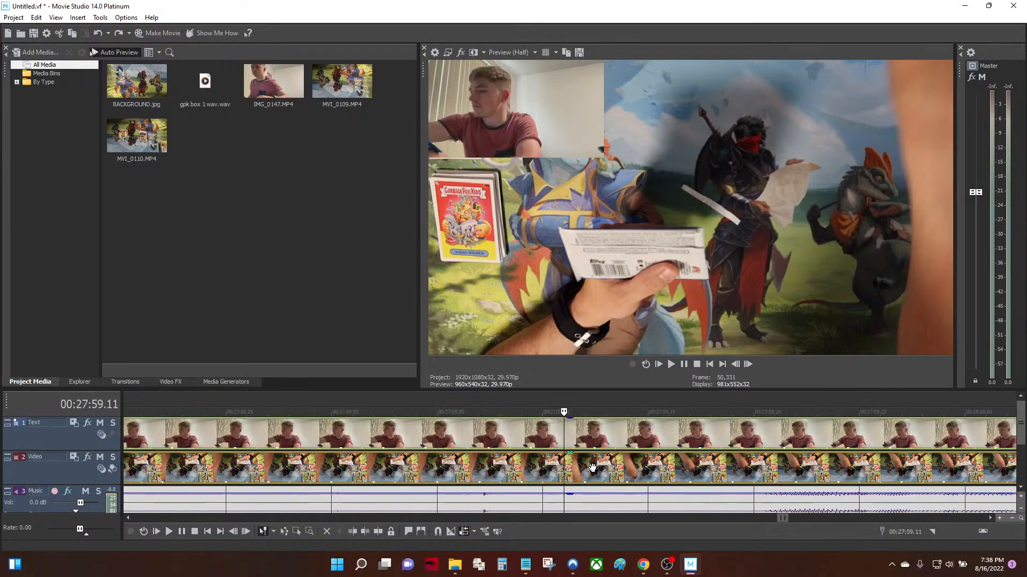
key("Right")
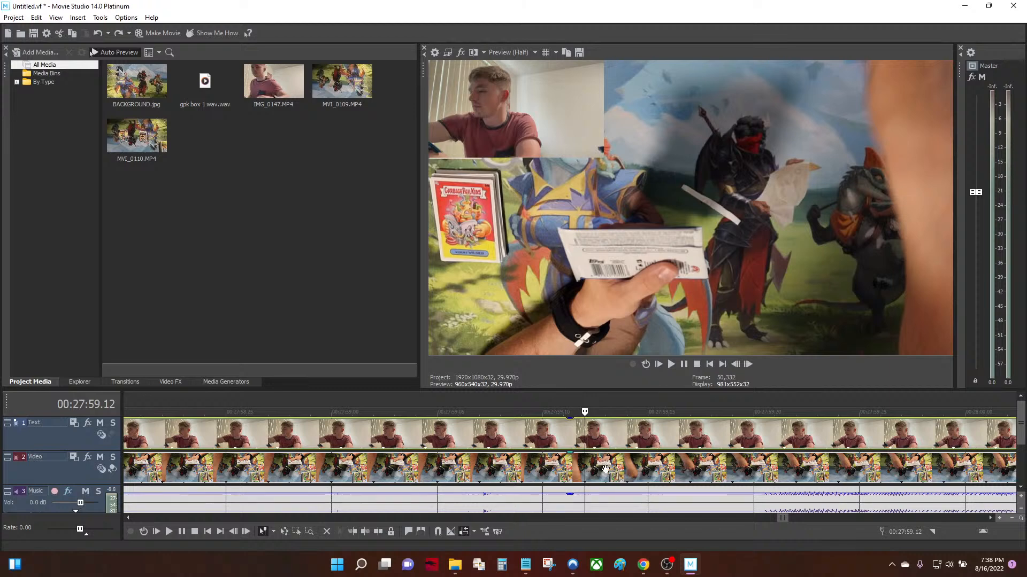
left_click(605, 500)
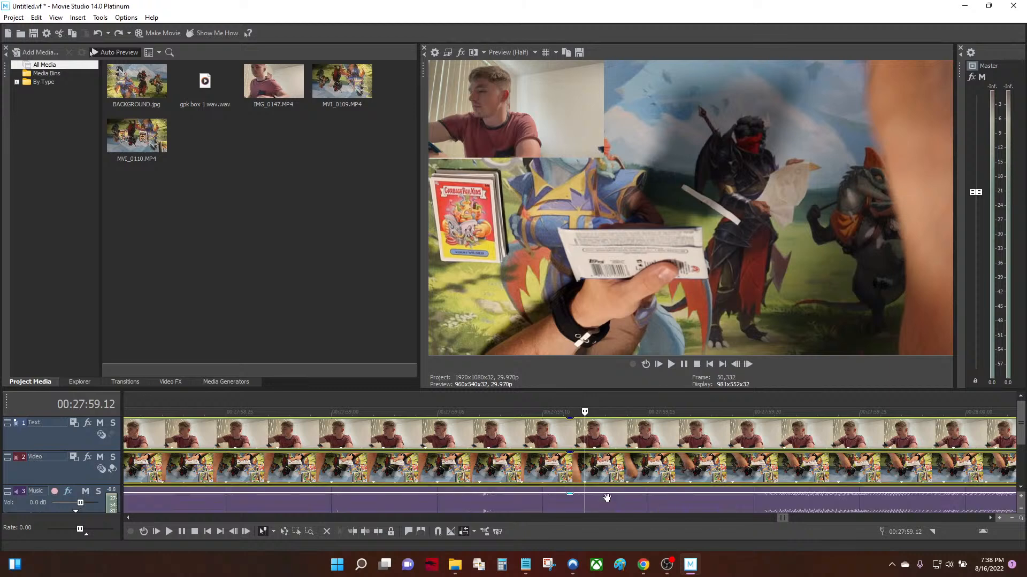
key("s")
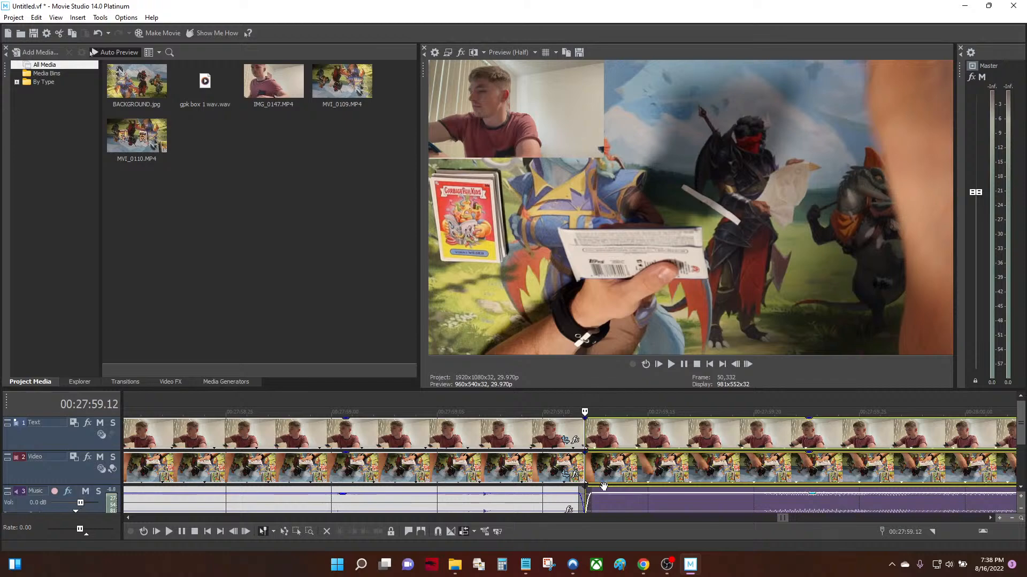
key("ctrl+z")
scroll(605, 489, "down", 10)
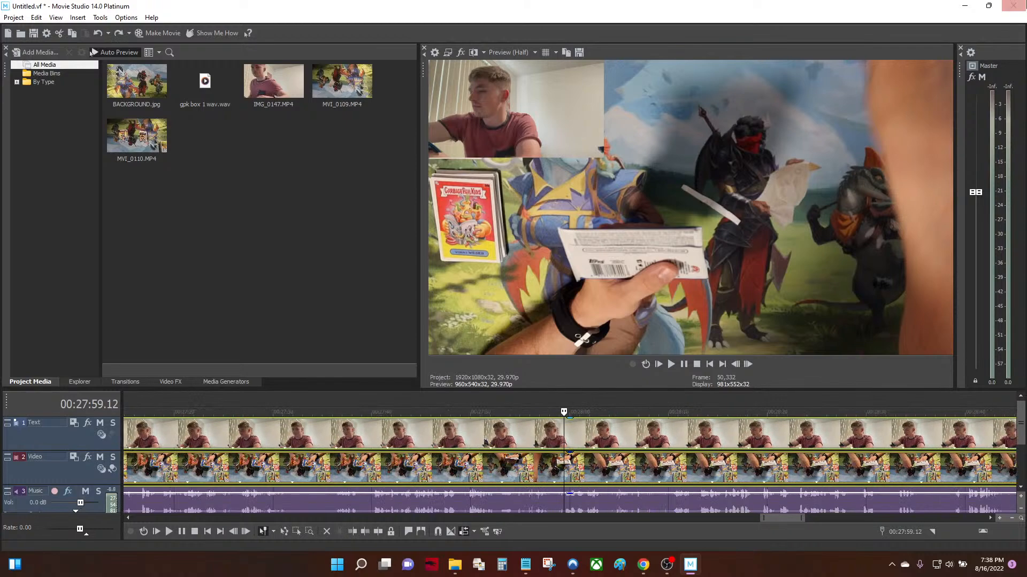
Close the project without saving its changes and reopen the saved Untitled project file from its folder
left_click(1015, 5)
left_click(532, 225)
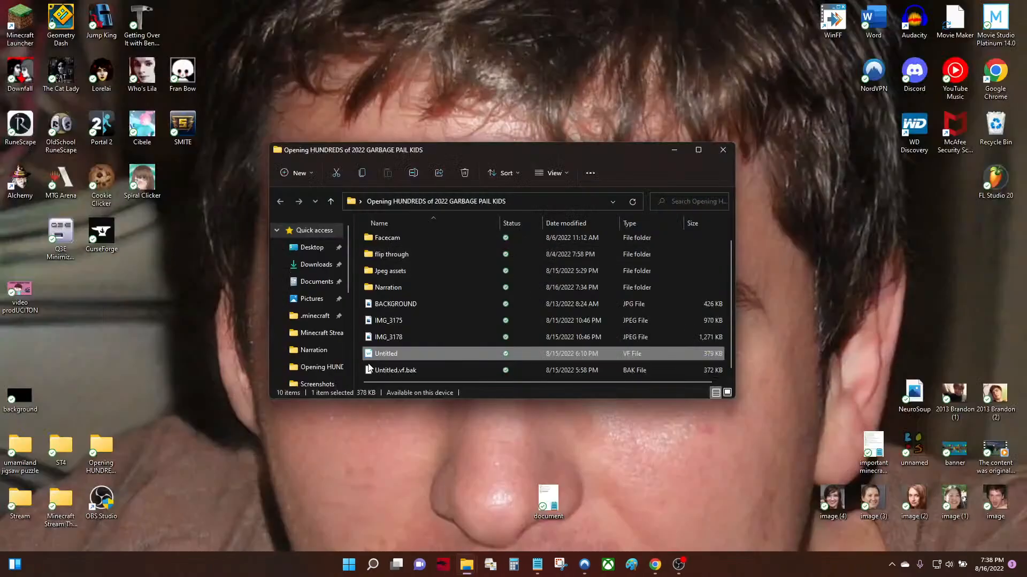
double_click(392, 355)
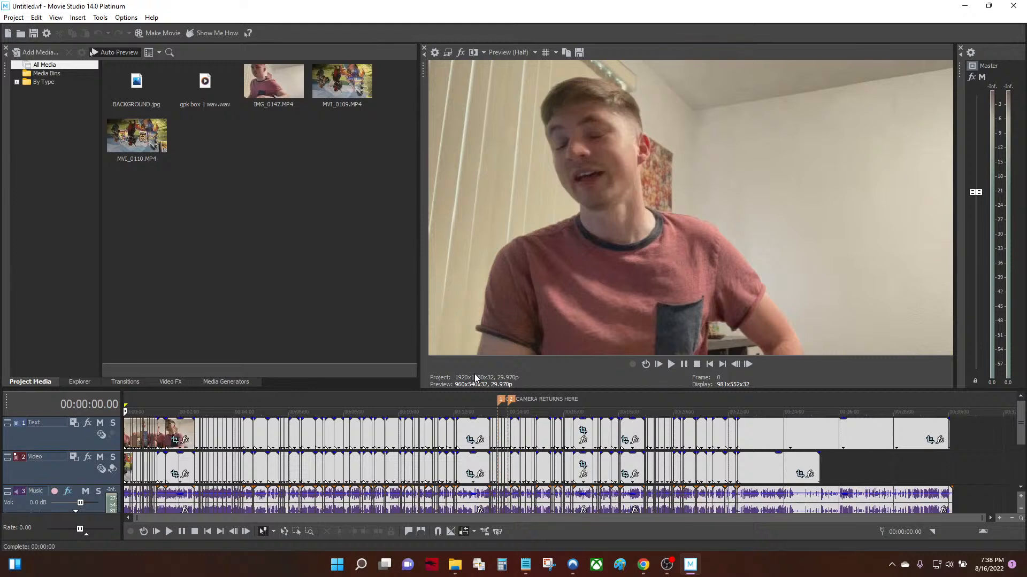
Try cutting a short section out of the closing clips from 00:23:45.04, and undo the removal
left_click(751, 435)
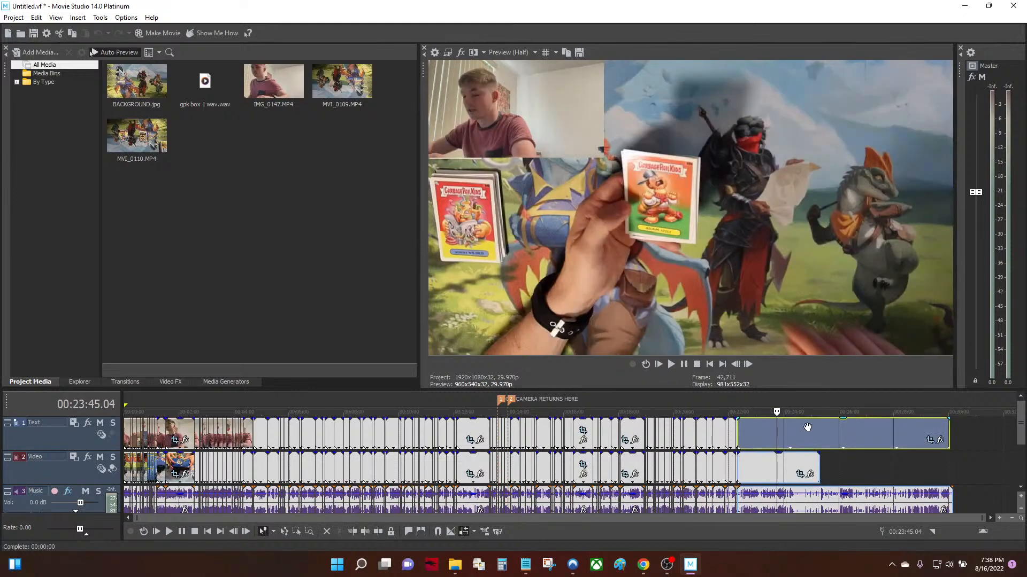
left_click(794, 430)
key("Delete")
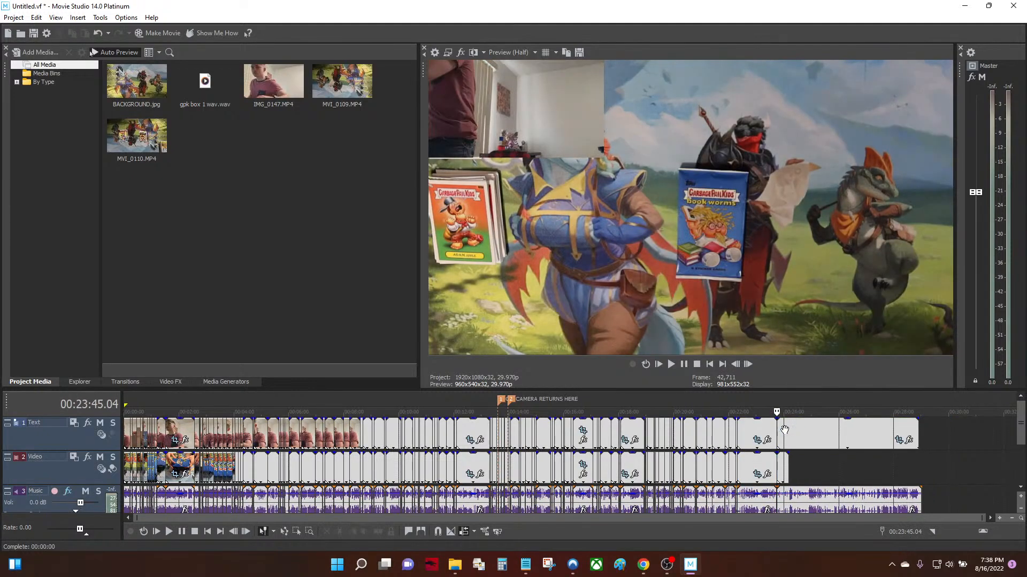
key("ctrl+z")
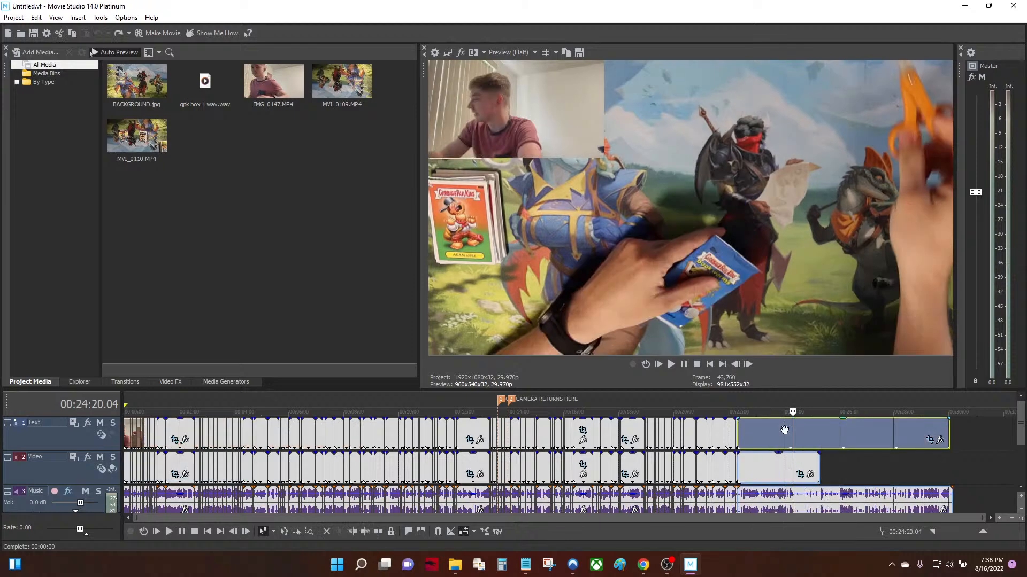
left_click(780, 433)
scroll(765, 434, "up", 3)
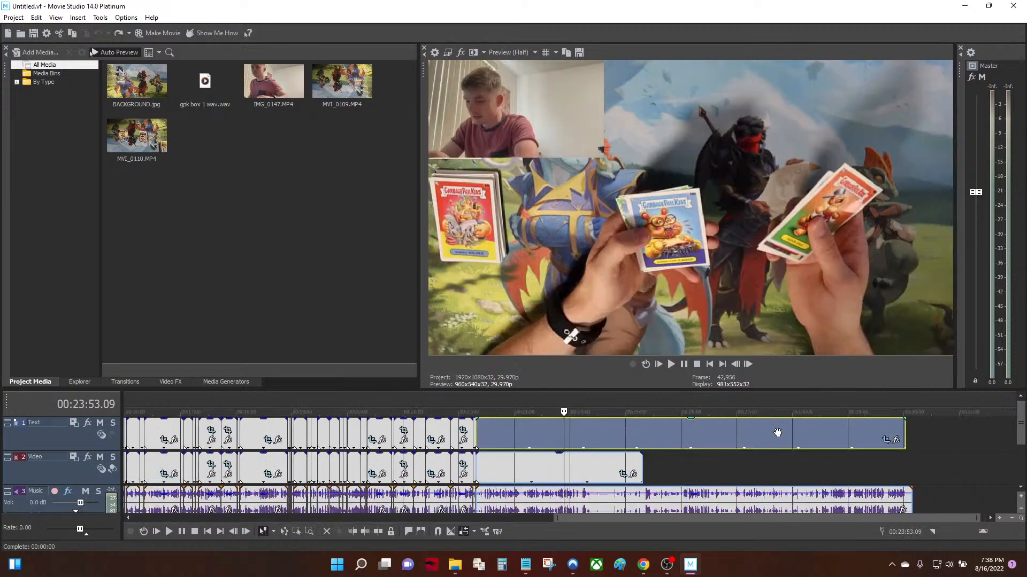
Check the options for the last face-camera clip, then close the project without saving and reopen the saved Untitled project
right_click(521, 433)
mouse_move(570, 409)
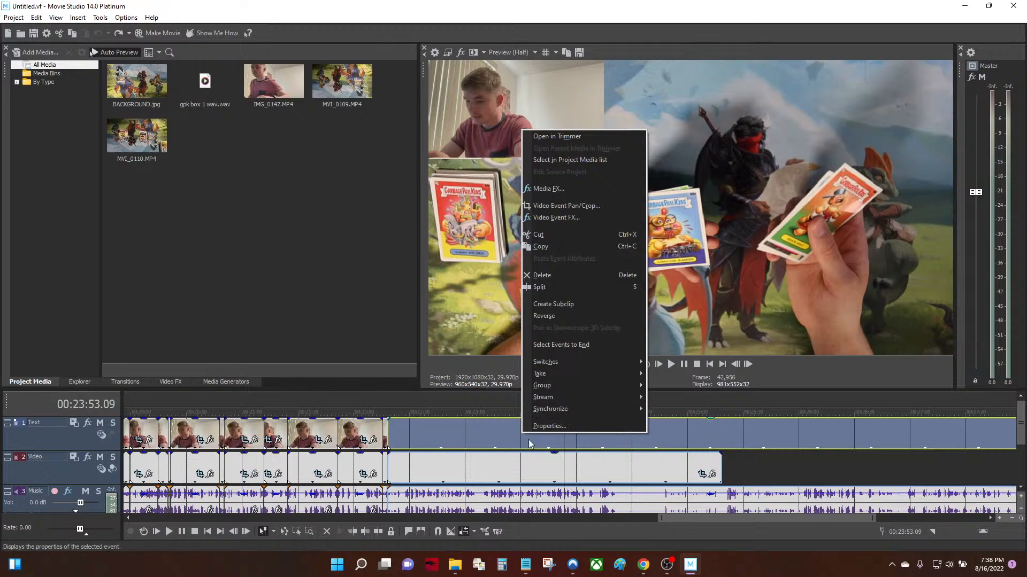
left_click(498, 438)
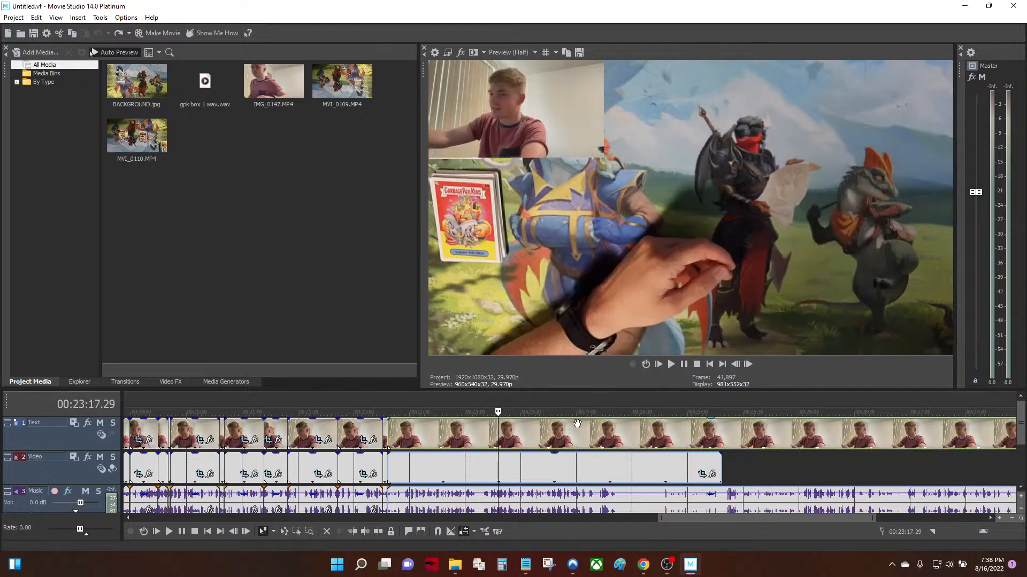
scroll(577, 424, "down", 5)
left_click(1014, 6)
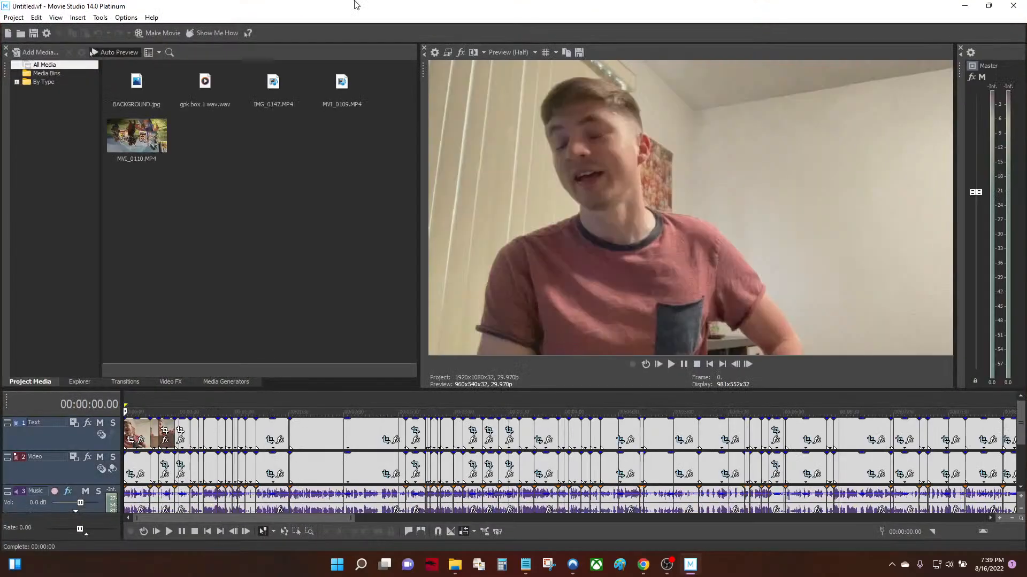
Create a new blank project with the AVCHD 1920x1080-60i preset and stereo audio
left_click(14, 17)
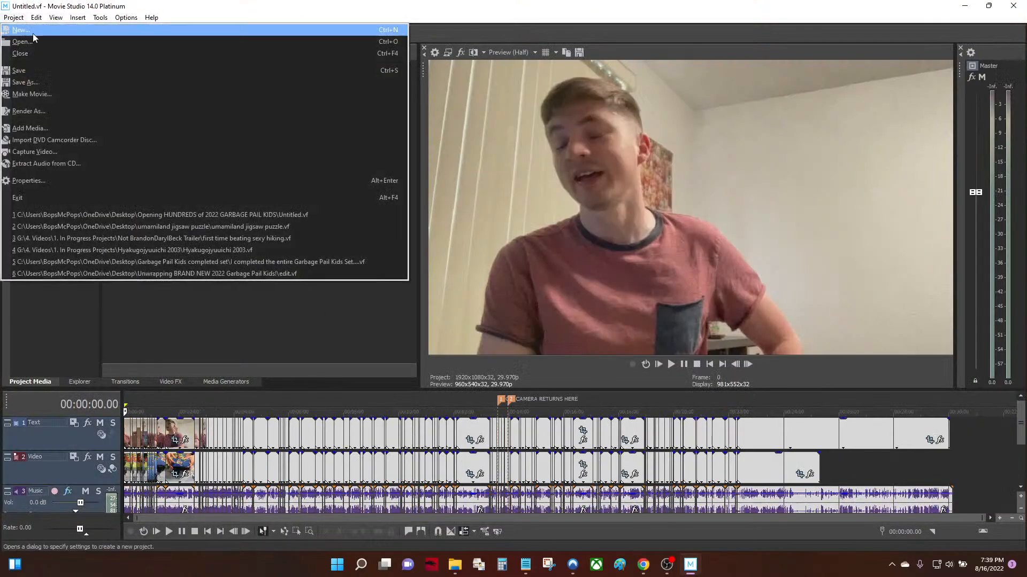
left_click(33, 33)
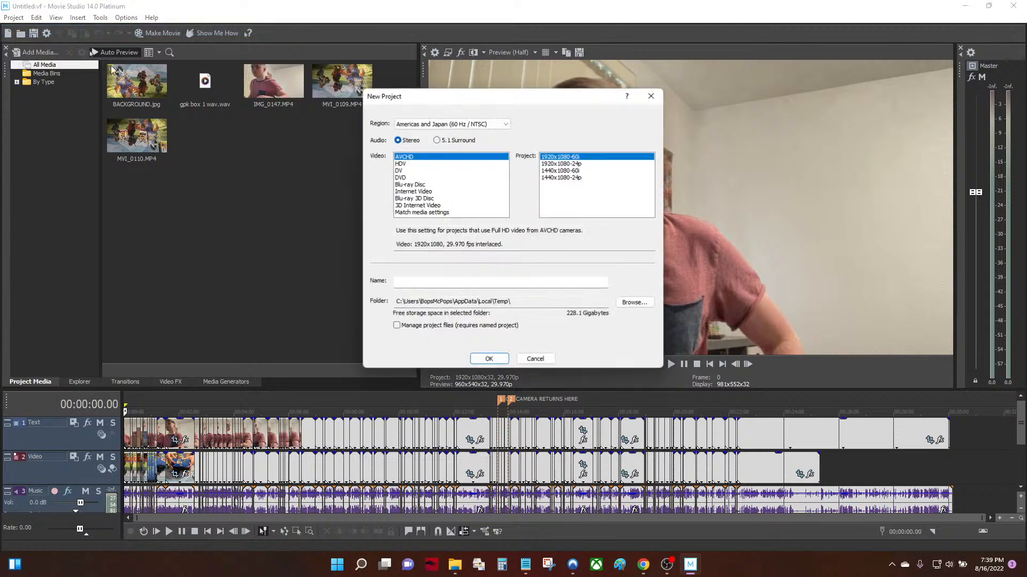
left_click(489, 359)
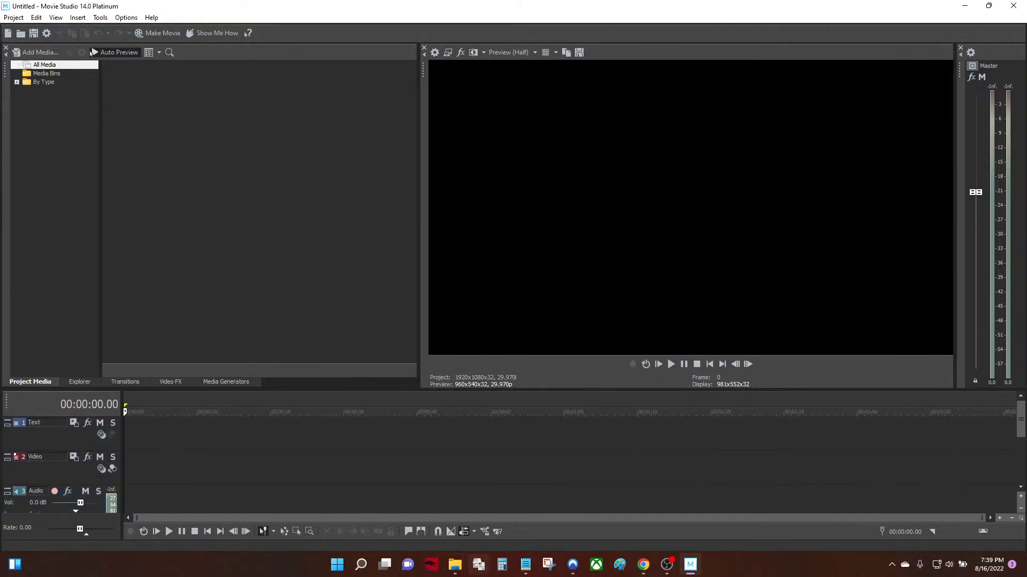
Switch to the "Opening HUNDREDS of 2022 GARBAGE PAIL KIDS" folder in File Explorer and arrange it beside a reduced Movie Studio window
mouse_move(454, 572)
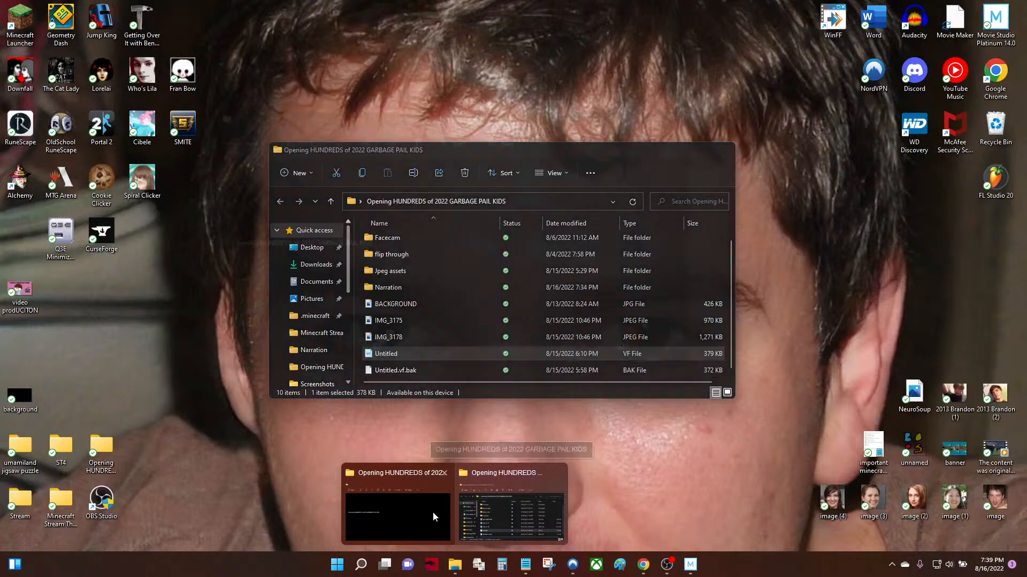
mouse_move(387, 515)
left_click(445, 473)
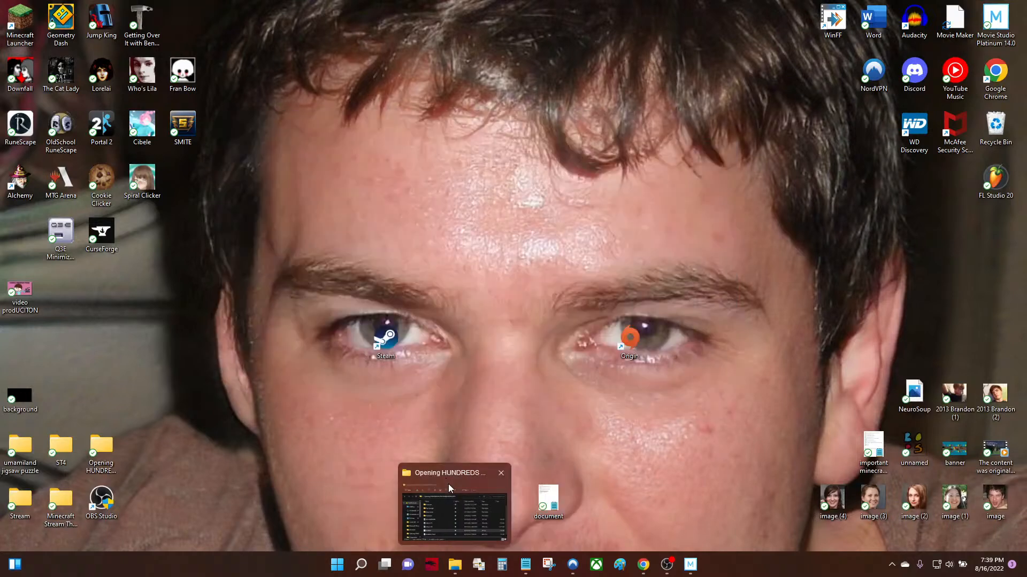
left_click(454, 485)
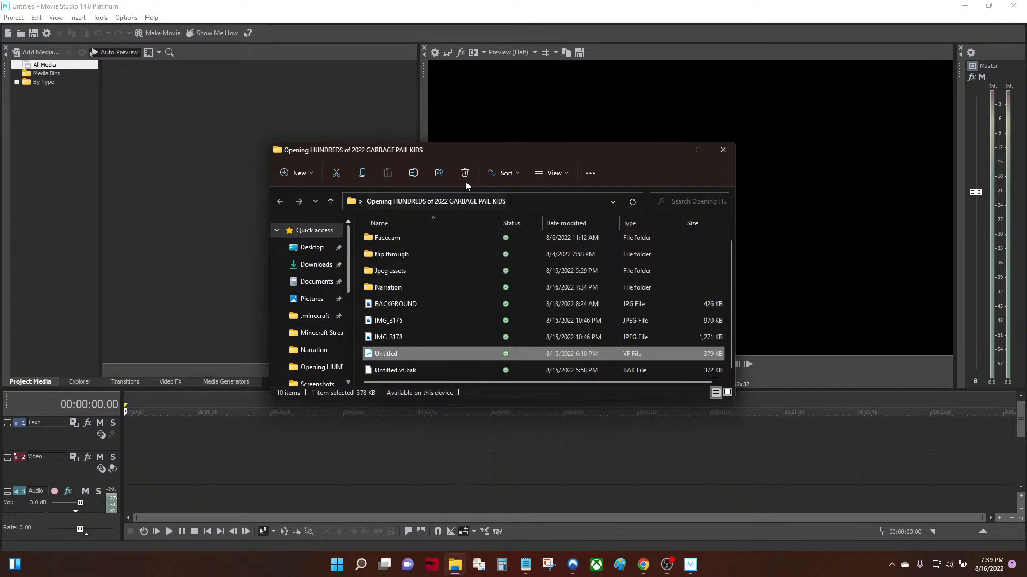
left_click_drag(485, 149, 678, 178)
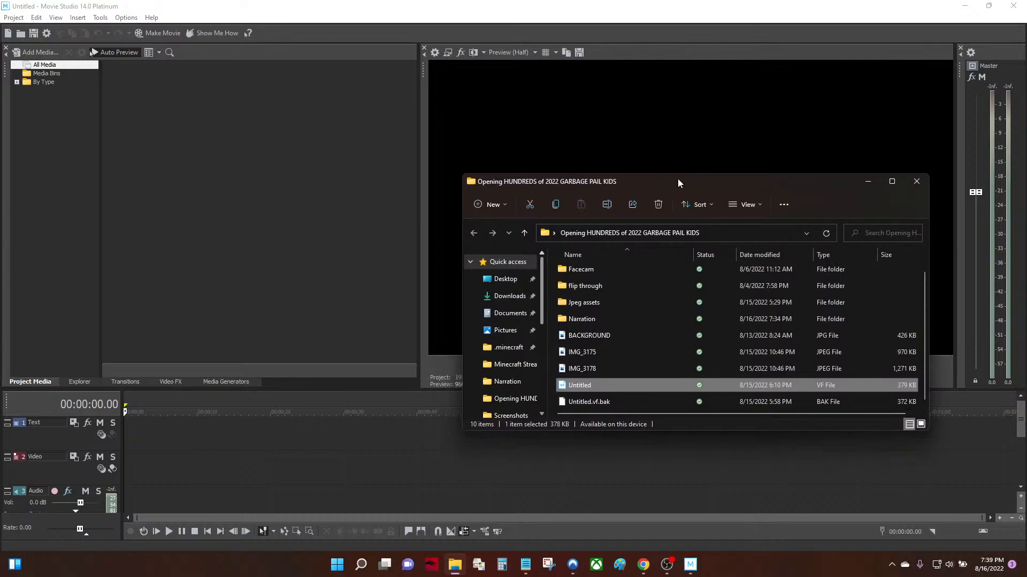
left_click(437, 8)
left_click_drag(436, 9, 772, 299)
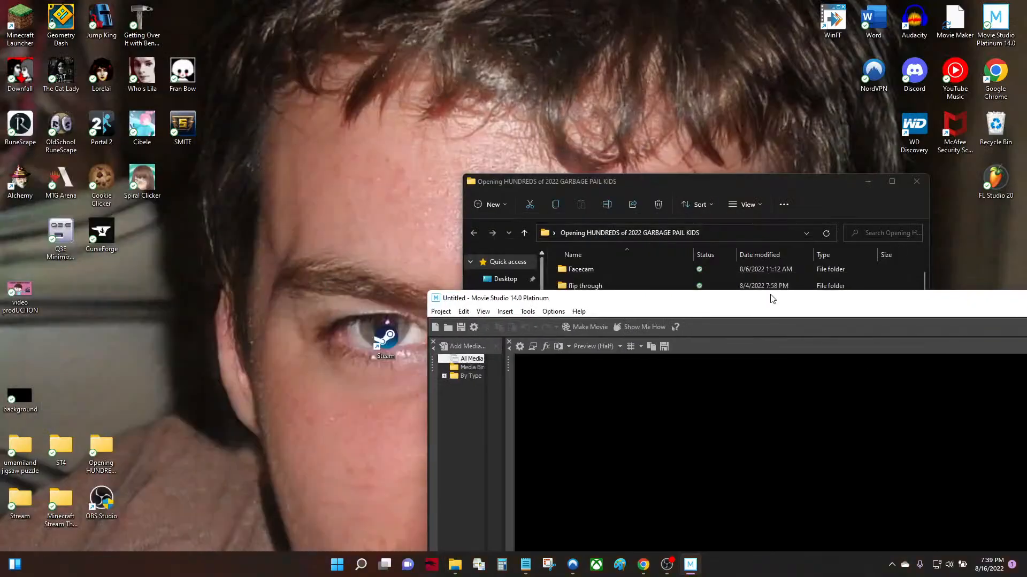
left_click_drag(706, 178, 663, 68)
Import the MVI_0109 overhead video from the Card Footage folder into the new project's media
double_click(588, 163)
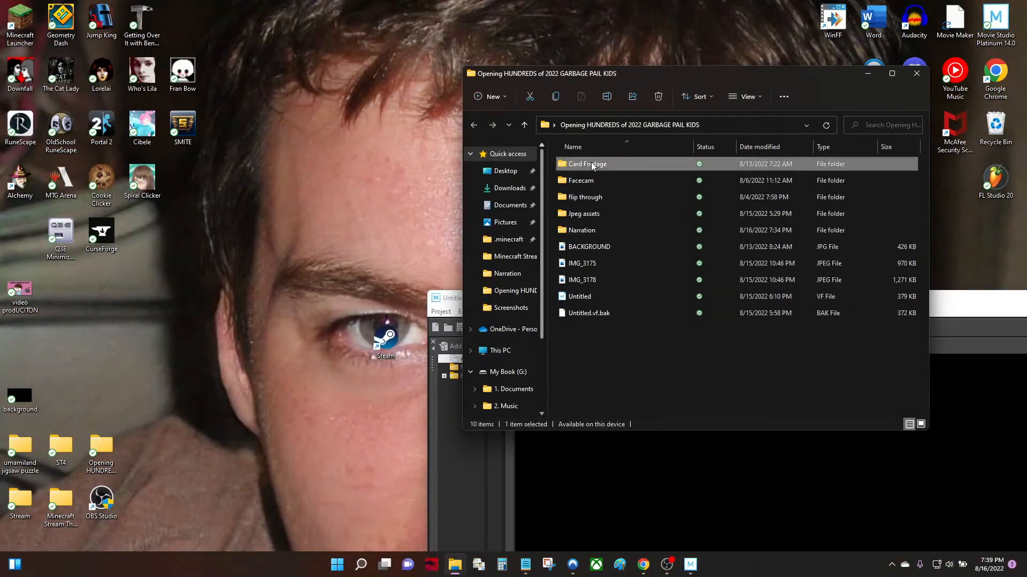
left_click(585, 182)
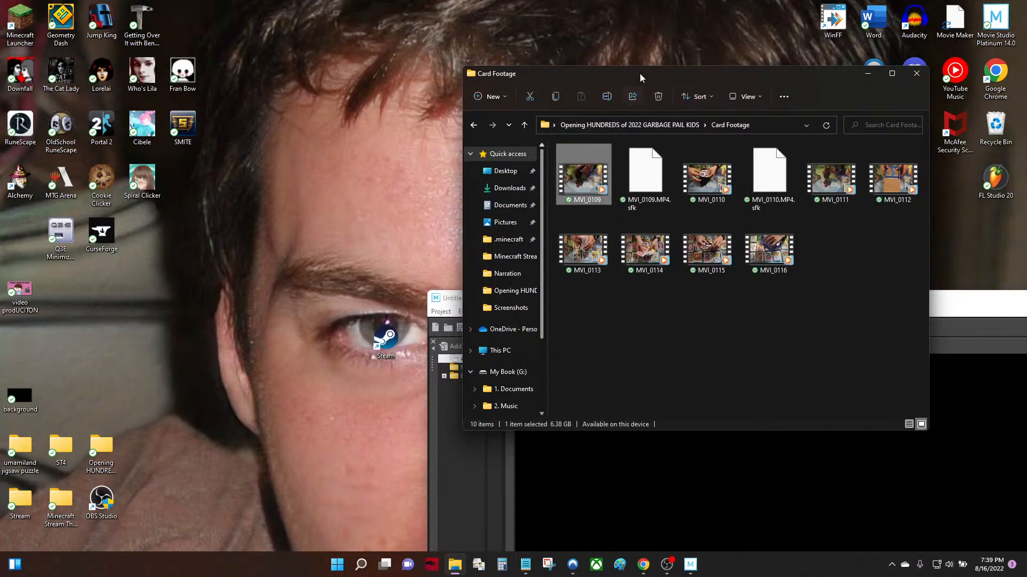
left_click_drag(641, 75, 334, 81)
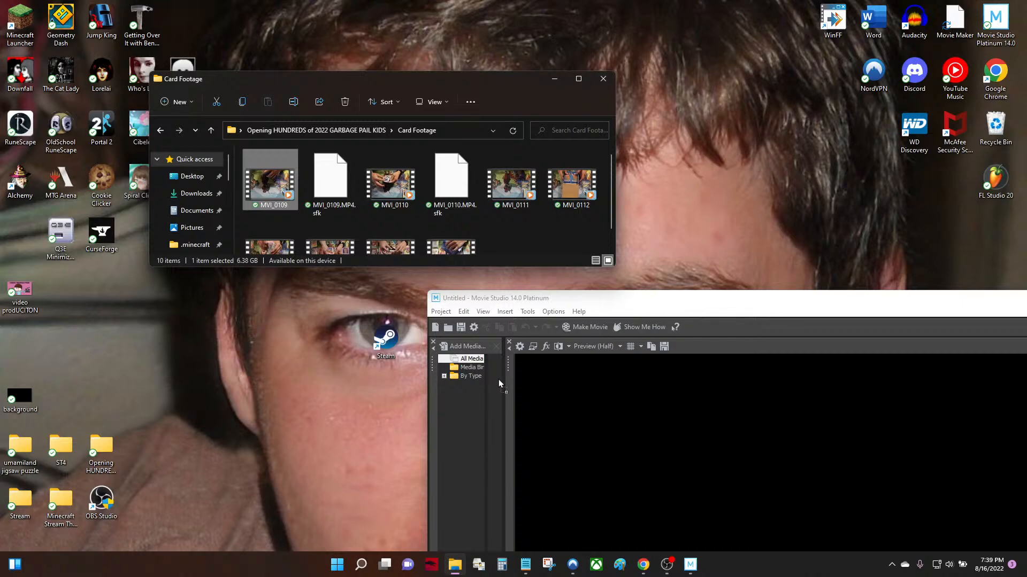
Import the IMG_0147 face-camera video from the Facecam folder into the project media
left_click(348, 132)
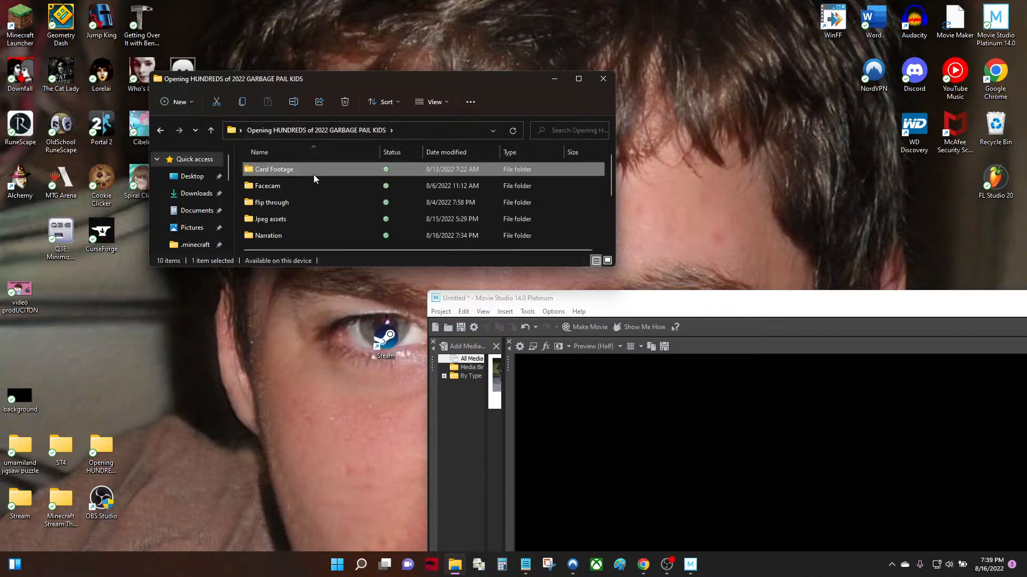
double_click(310, 185)
left_click_drag(282, 181, 443, 361)
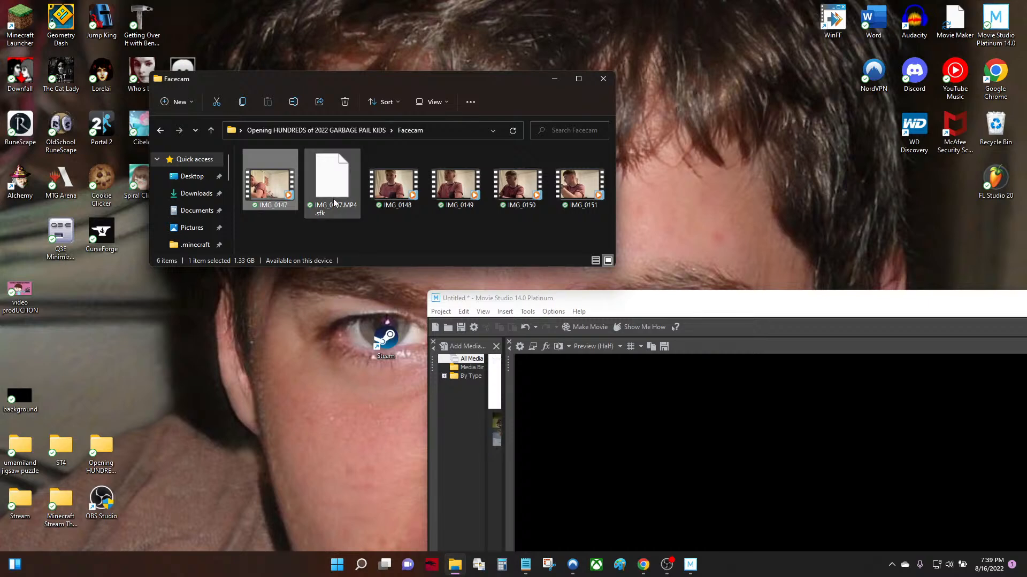
Import the "gpk box 1 wav" audio file from the Narration folder into the project media
left_click(327, 130)
double_click(301, 202)
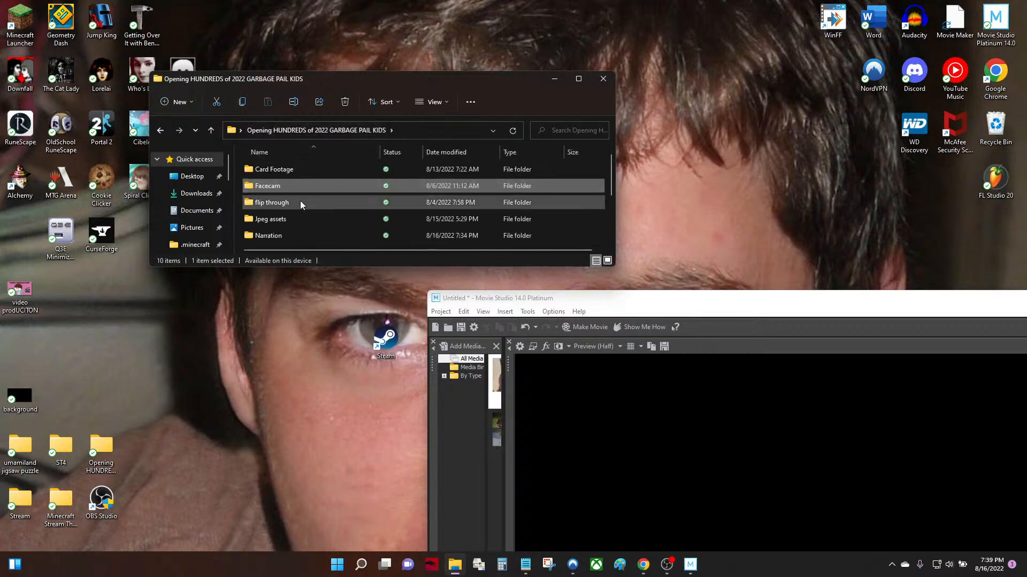
left_click(300, 130)
scroll(297, 198, "down", 2)
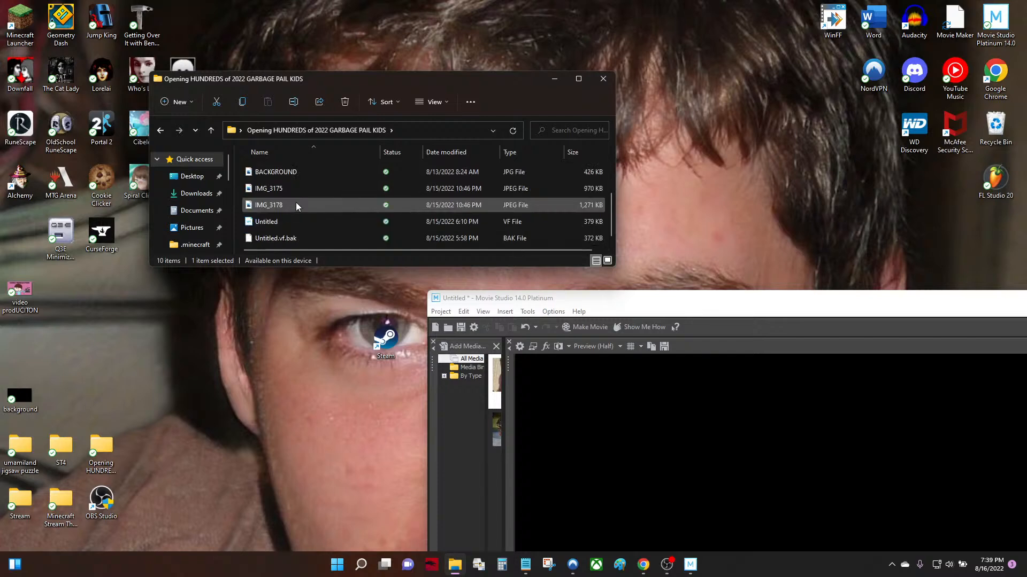
scroll(286, 203, "up", 1)
double_click(287, 206)
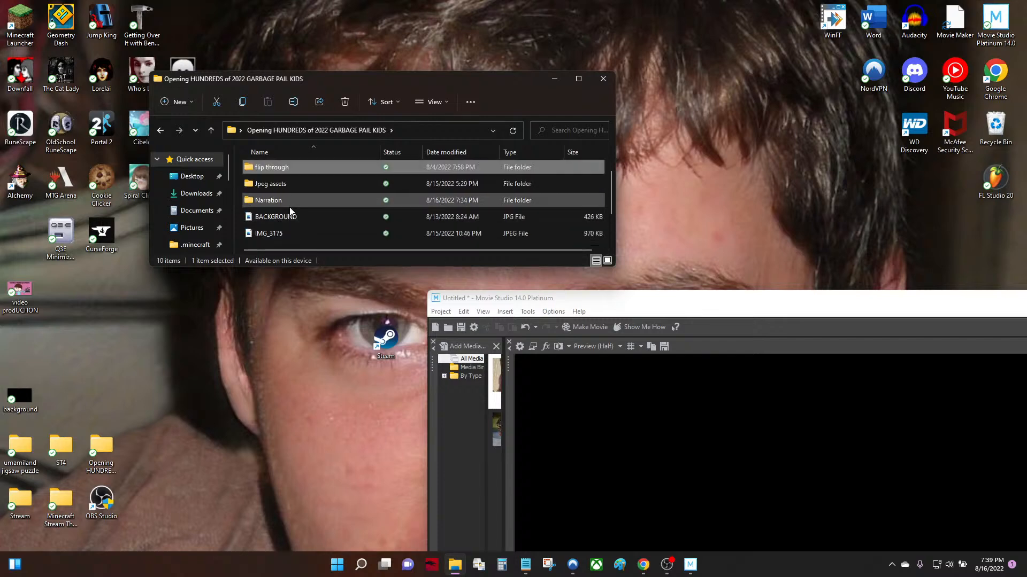
left_click(287, 205)
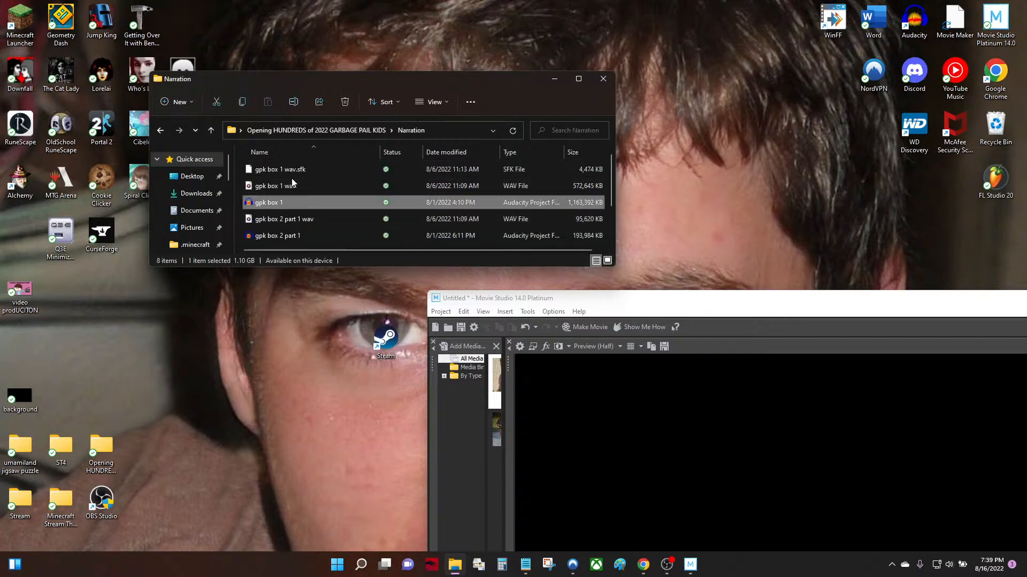
left_click(323, 187)
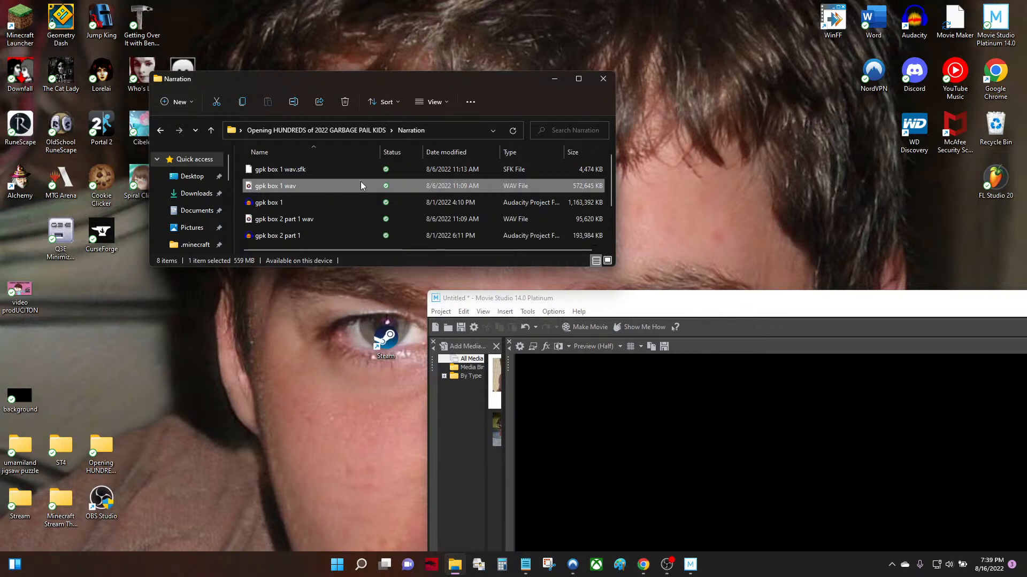
left_click_drag(361, 183, 502, 446)
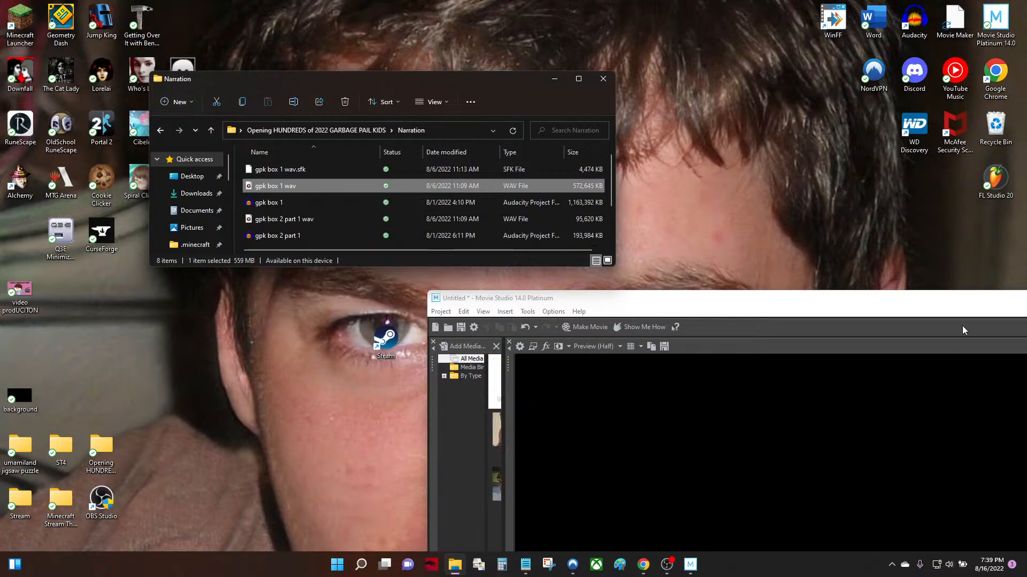
Maximize the Movie Studio window and place MVI_0109.MP4 at the start of the first video track
left_click_drag(962, 330, 742, 24)
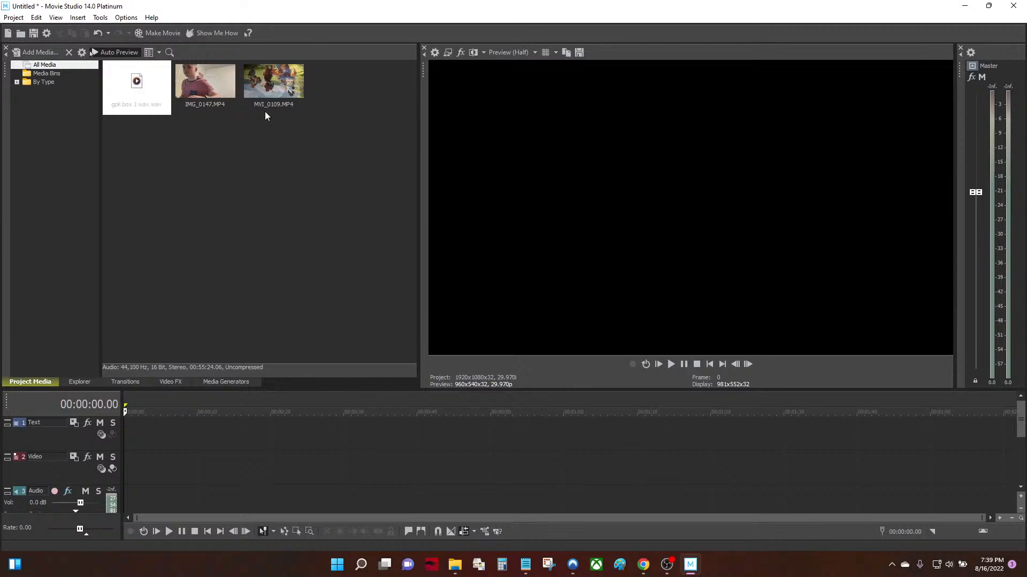
left_click_drag(293, 170, 115, 91)
left_click(156, 166)
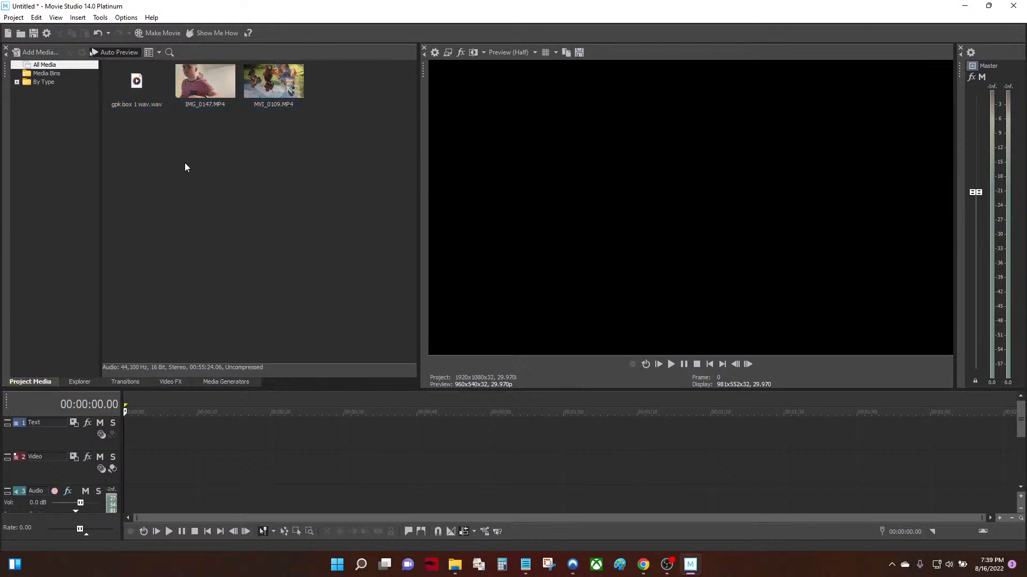
left_click_drag(275, 102, 129, 435)
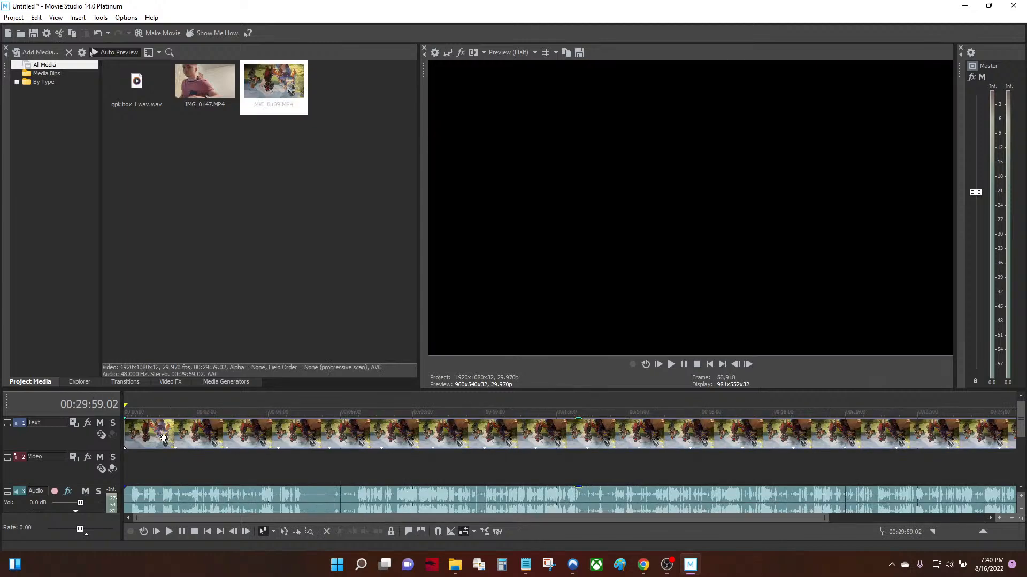
Flip the MVI_0109 clip vertically and horizontally with Pan/Crop, and shift it about 4 min 49 s later on the timeline
left_click(163, 433)
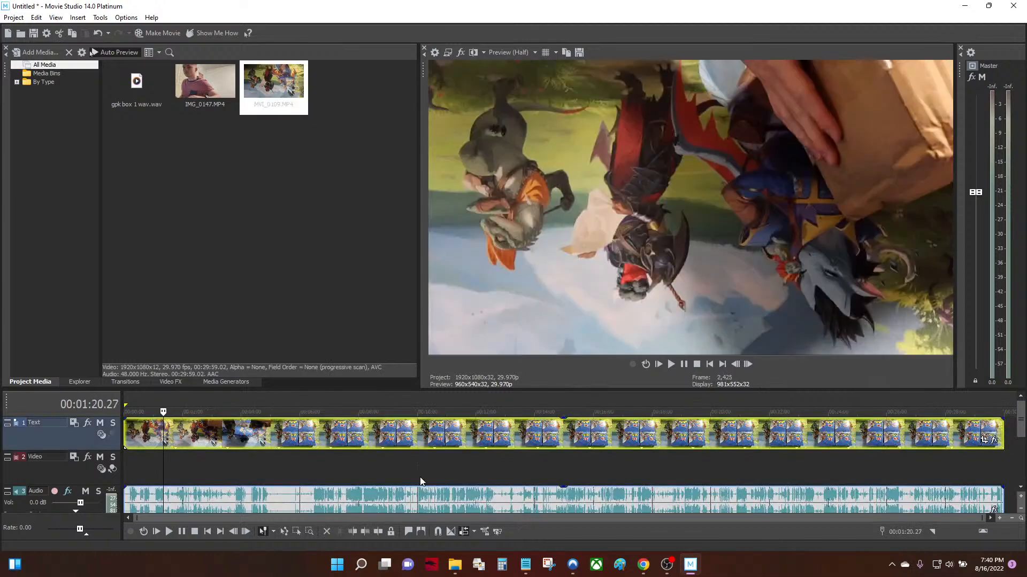
left_click(983, 441)
right_click(352, 227)
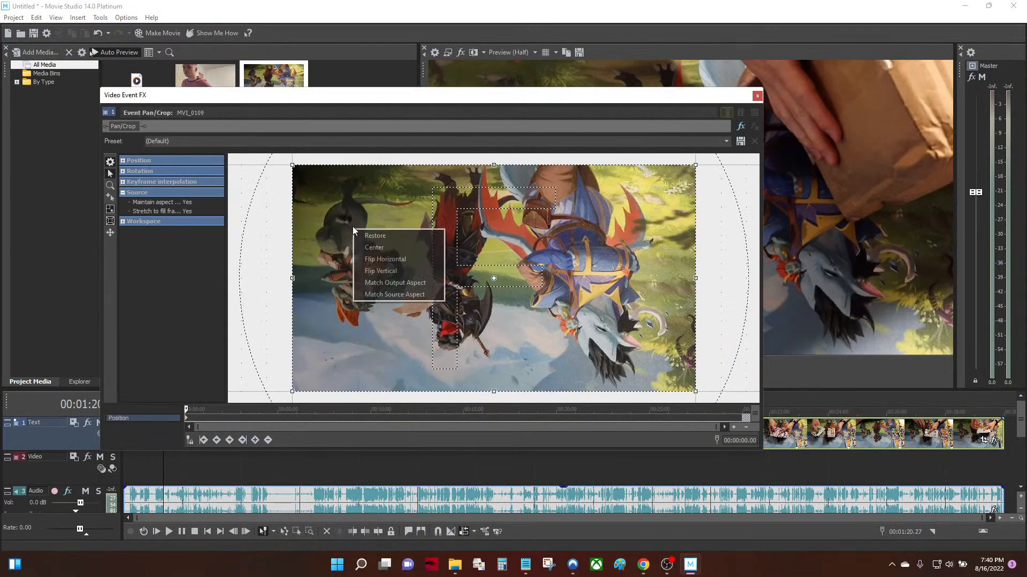
left_click(394, 272)
right_click(395, 273)
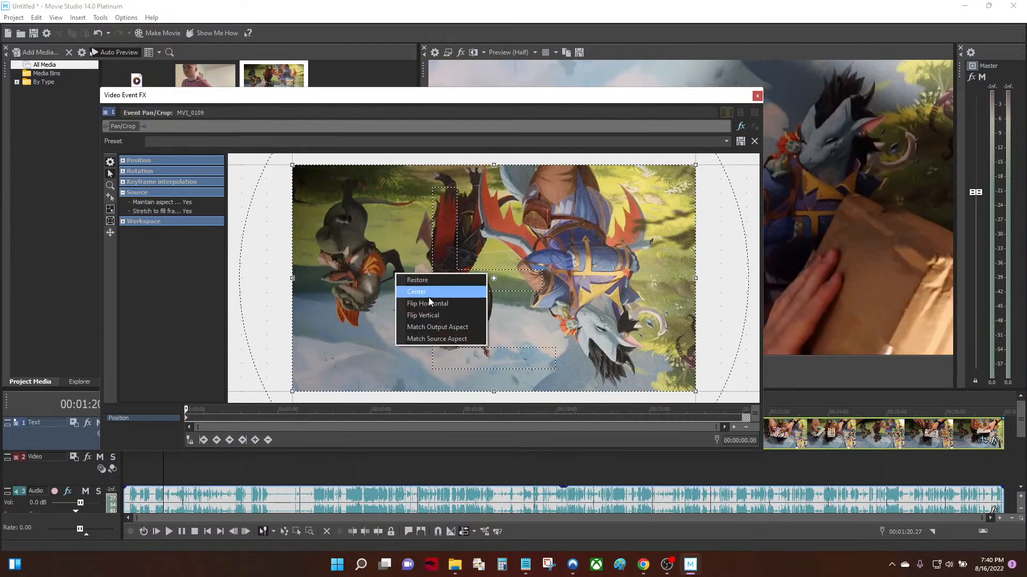
left_click(433, 306)
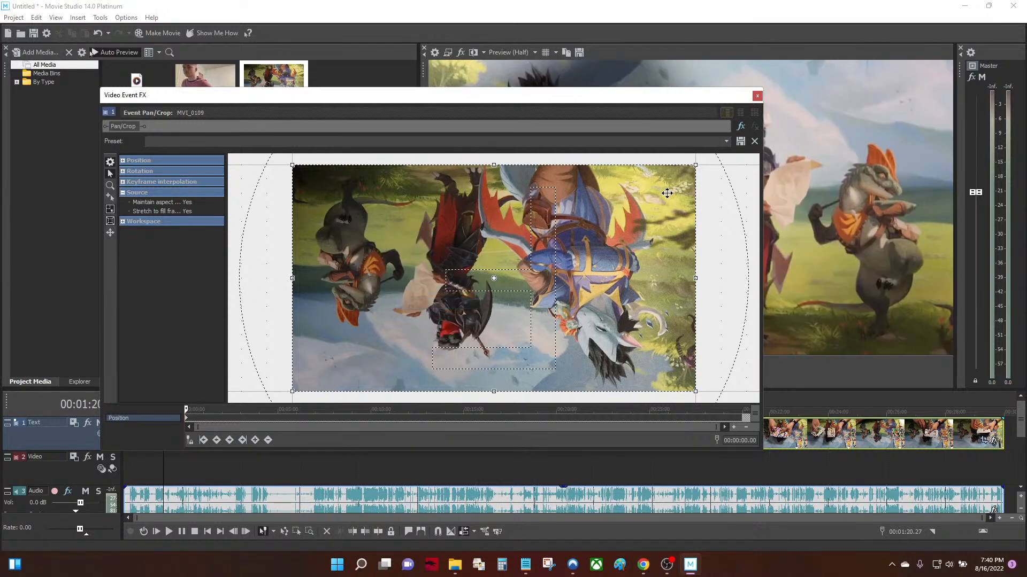
left_click(757, 96)
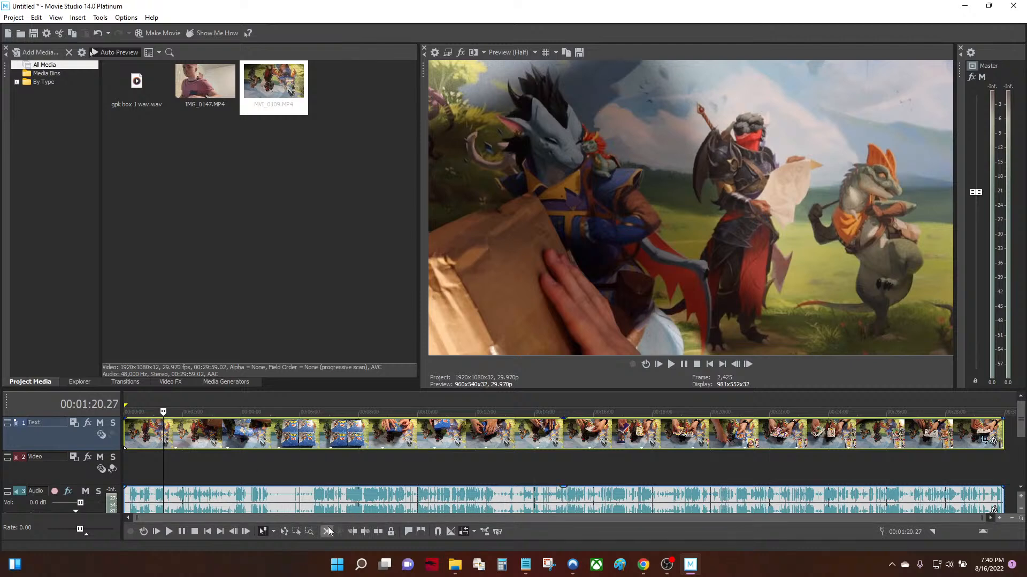
left_click_drag(258, 439, 399, 439)
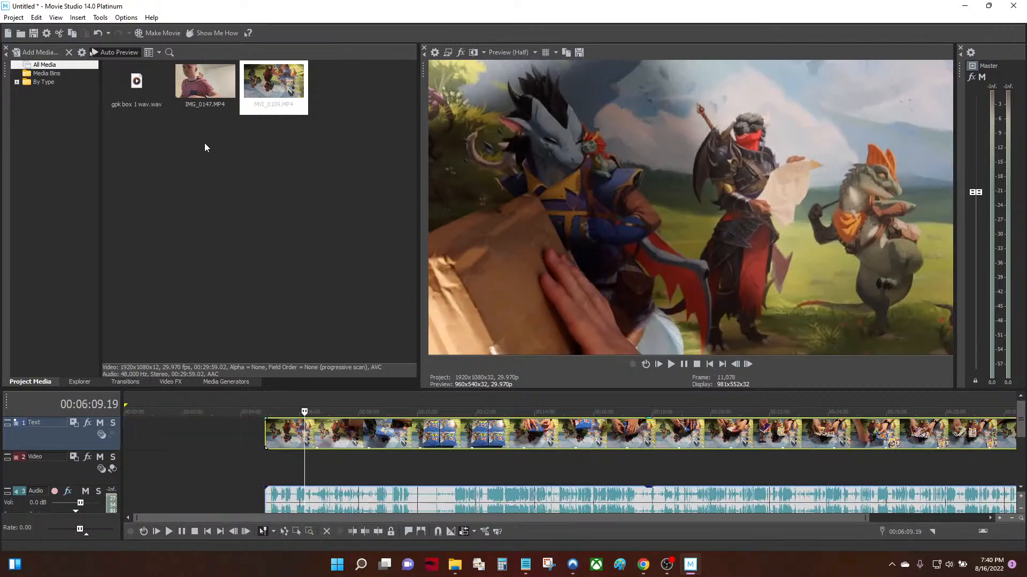
Insert a new audio track and place IMG_0147.MP4 on the second video track, starting close to the start of the MVI_0109 clip
left_click_drag(189, 86, 254, 210)
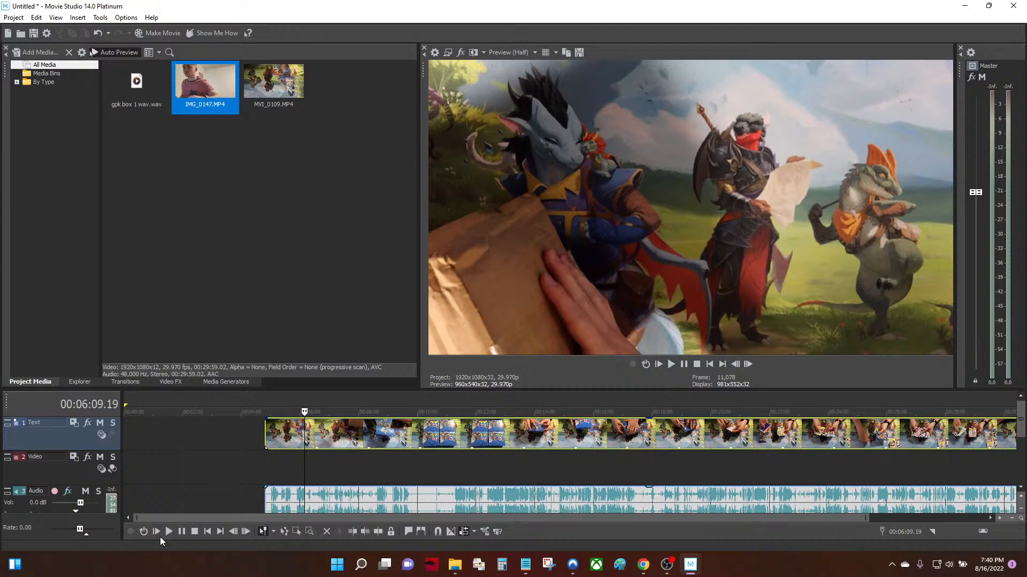
right_click(41, 506)
left_click(85, 351)
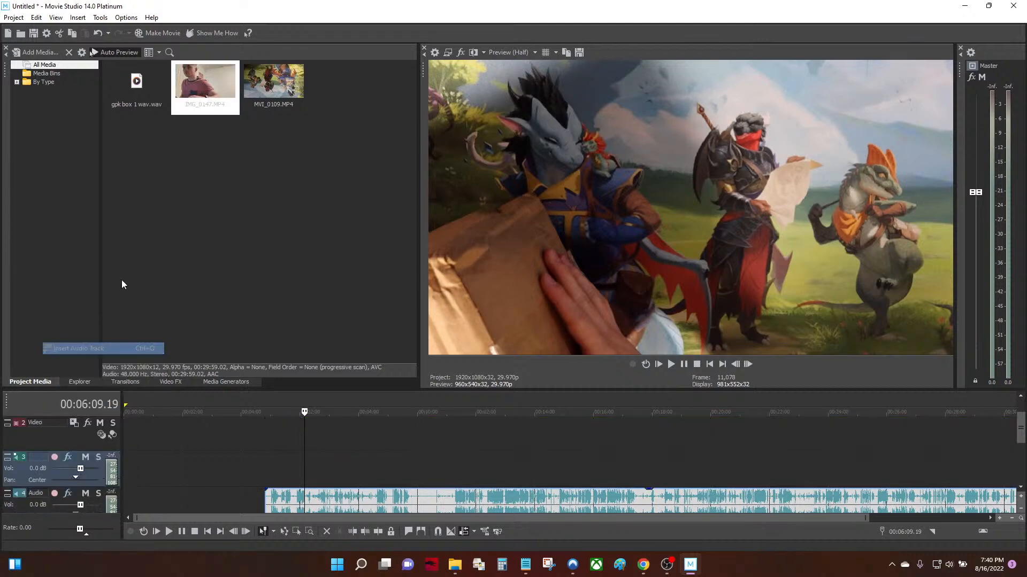
left_click_drag(227, 94, 284, 457)
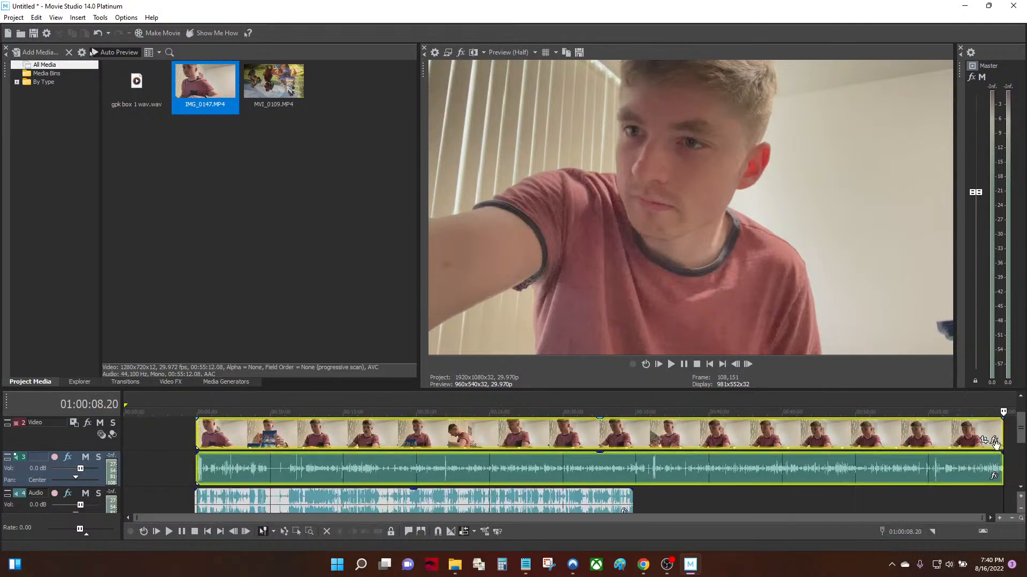
Use Pan/Crop to shrink the IMG_0147 face-camera clip to about one third of the frame width in the picture's upper-left corner
left_click(994, 441)
left_click(770, 157)
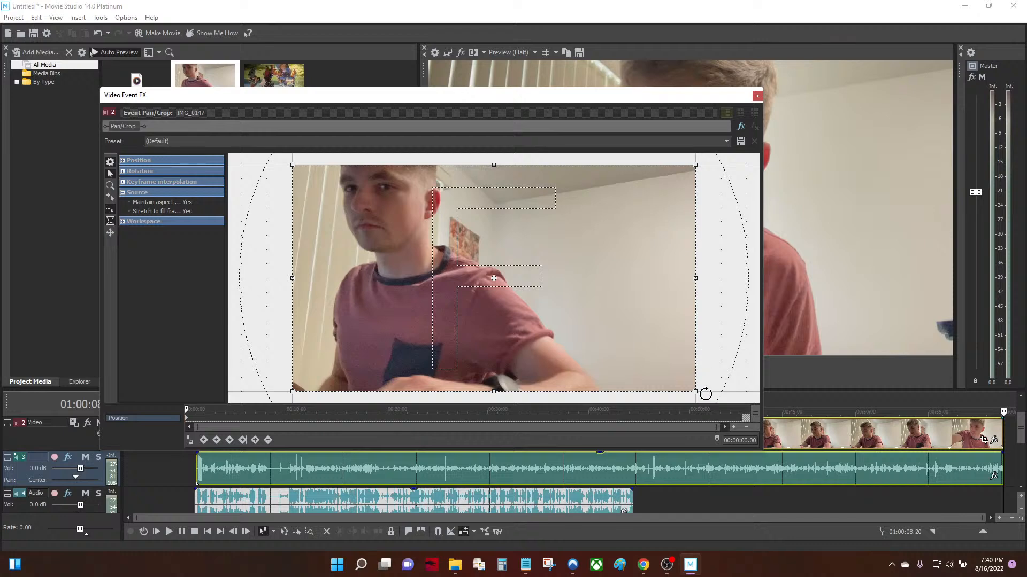
left_click_drag(693, 391, 670, 377)
key("ctrl+z")
scroll(701, 378, "down", 6)
scroll(623, 334, "down", 3)
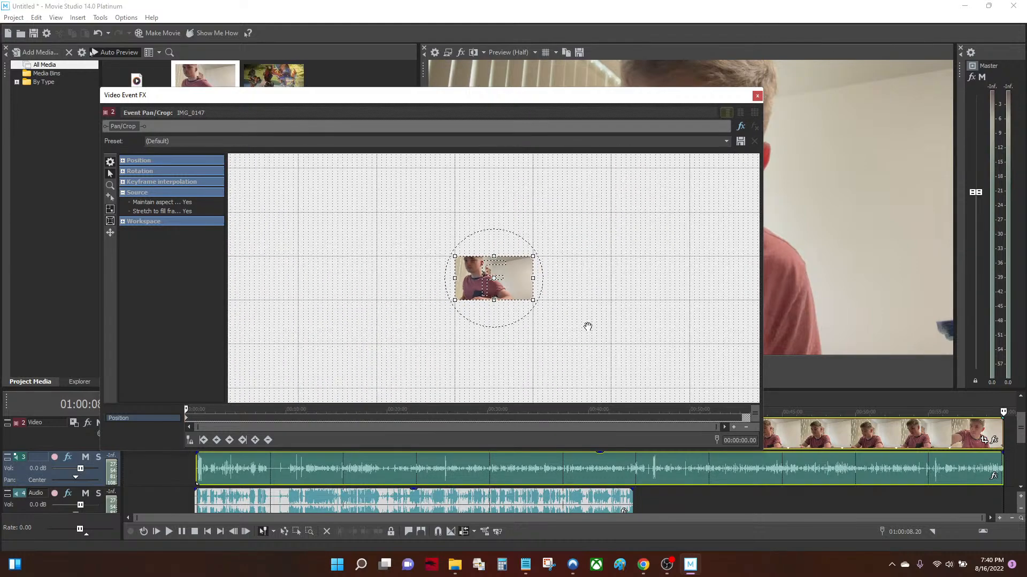
left_click_drag(530, 299, 603, 354)
left_click_drag(543, 308, 613, 348)
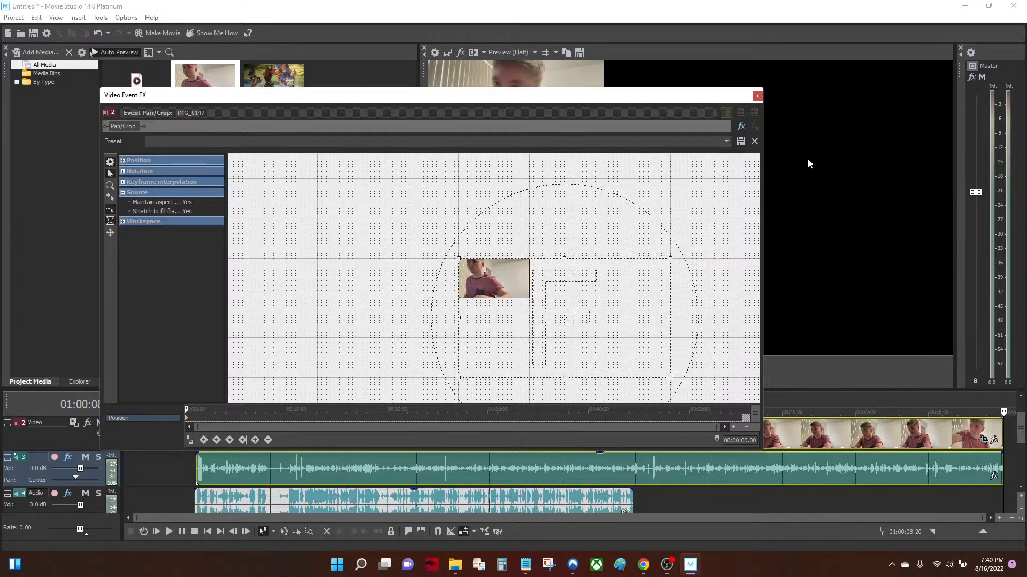
left_click(757, 97)
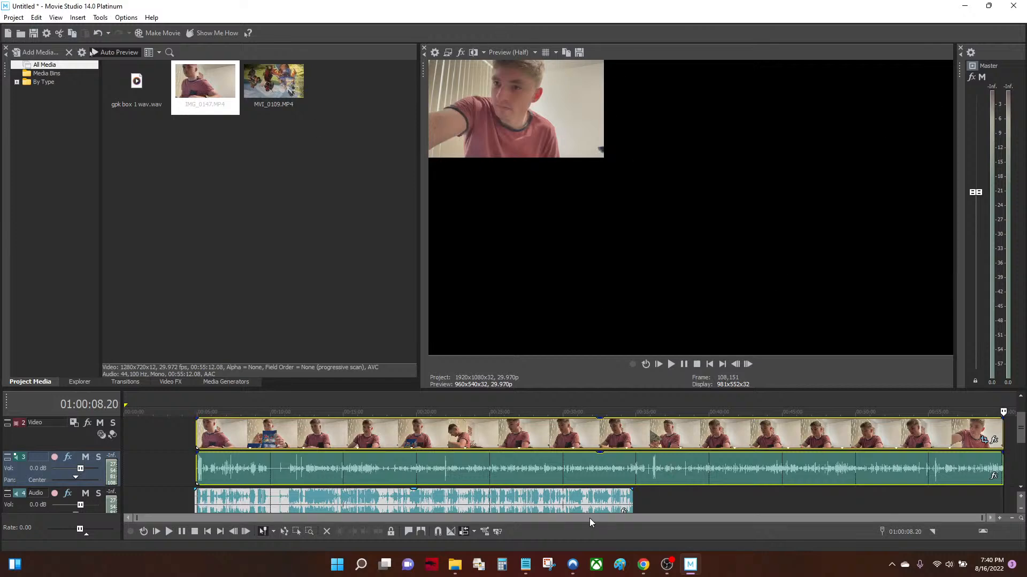
Reorder the video tracks so the face-camera track lies above the overhead MVI_0109 track
left_click(247, 430)
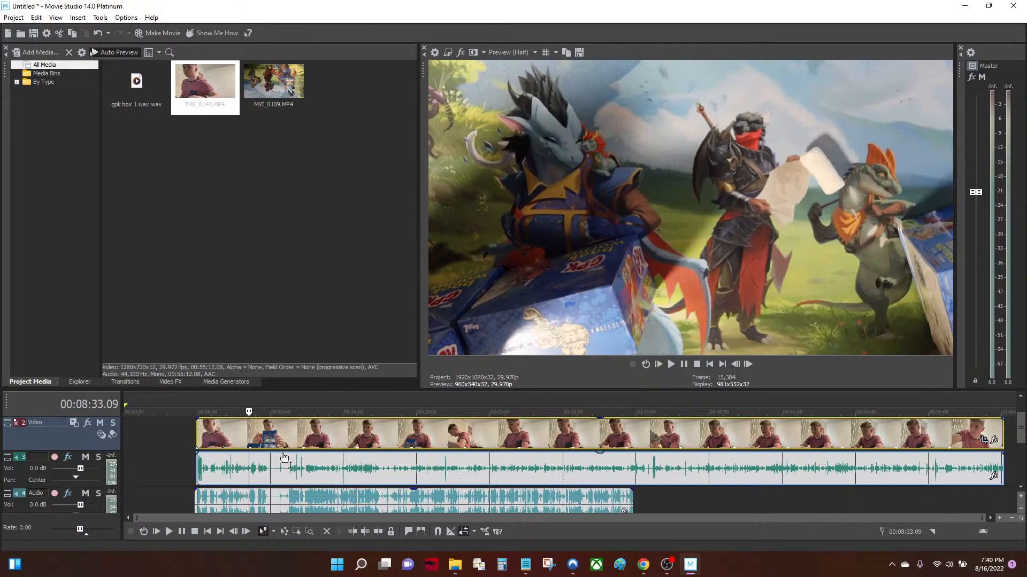
scroll(1018, 433, "up", 1)
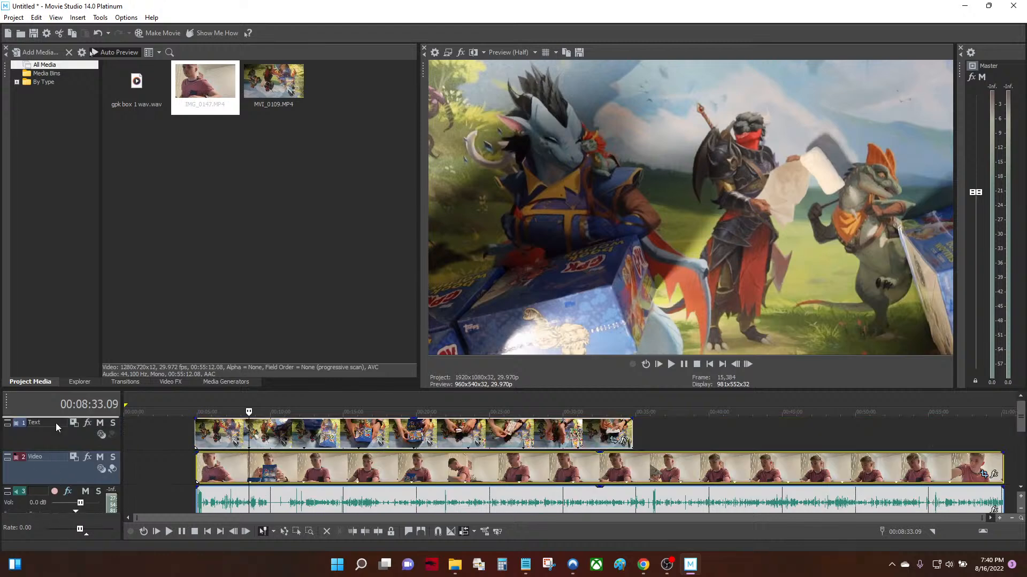
left_click_drag(56, 423, 158, 441)
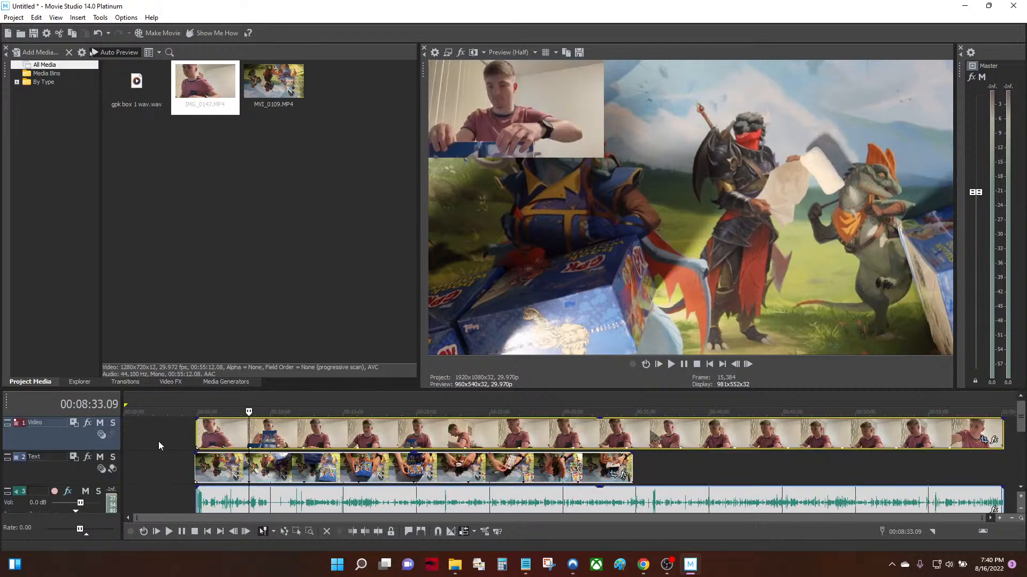
Examine the combined picture near 5:18 and the waveforms of the face-camera and overhead audio
left_click(202, 442)
scroll(211, 447, "up", 2)
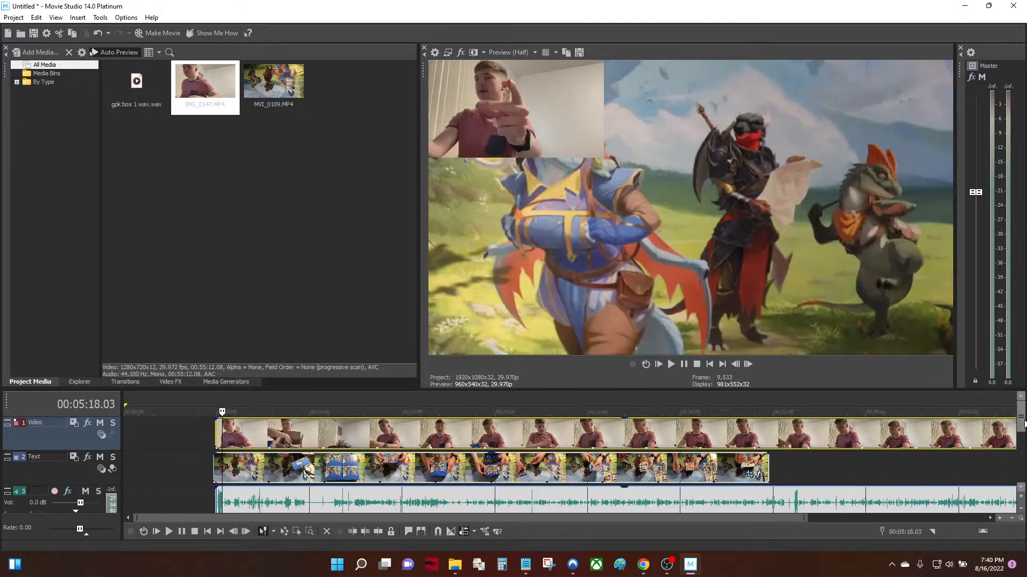
scroll(1021, 433, "down", 2)
scroll(1021, 453, "down", 1)
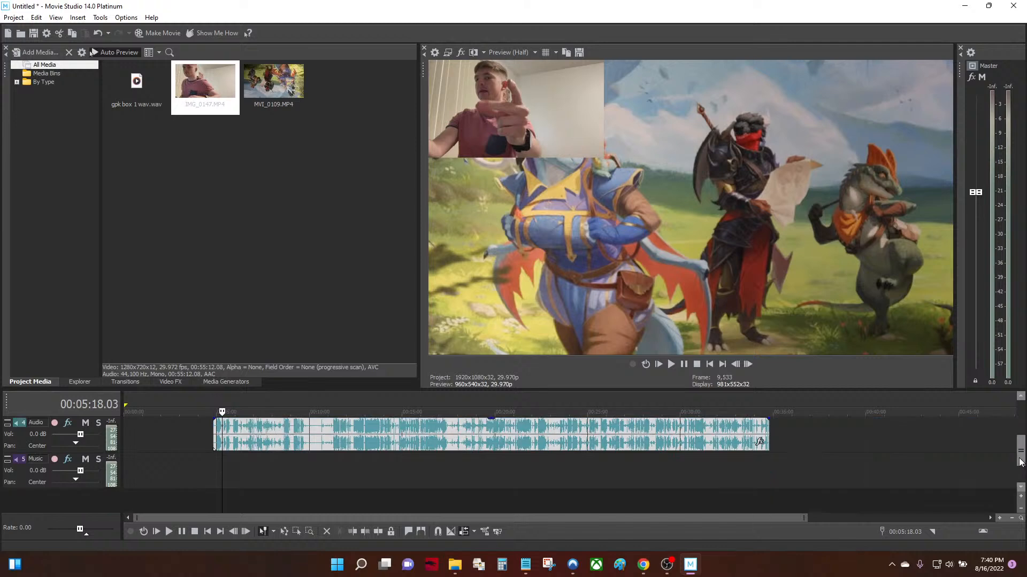
scroll(307, 460, "up", 2)
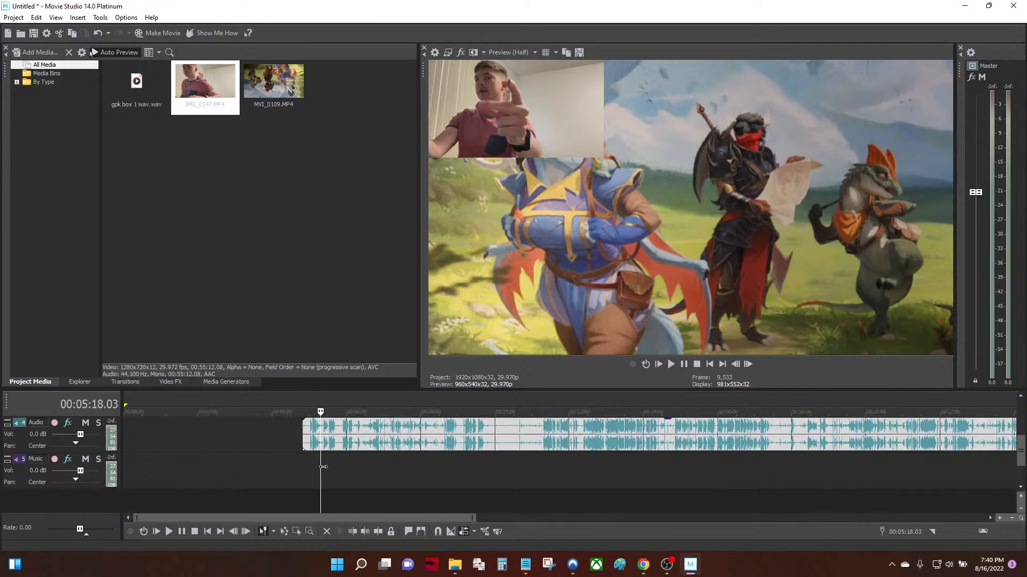
scroll(327, 465, "up", 1)
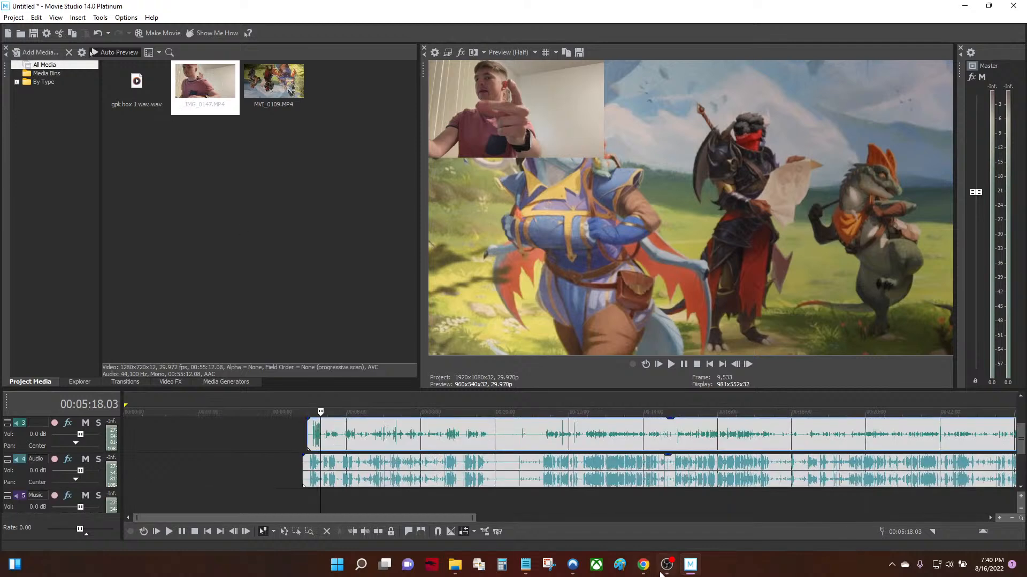
Switch to Chrome to view the BopsMcPops YouTube channel page, and return to Movie Studio
left_click(643, 565)
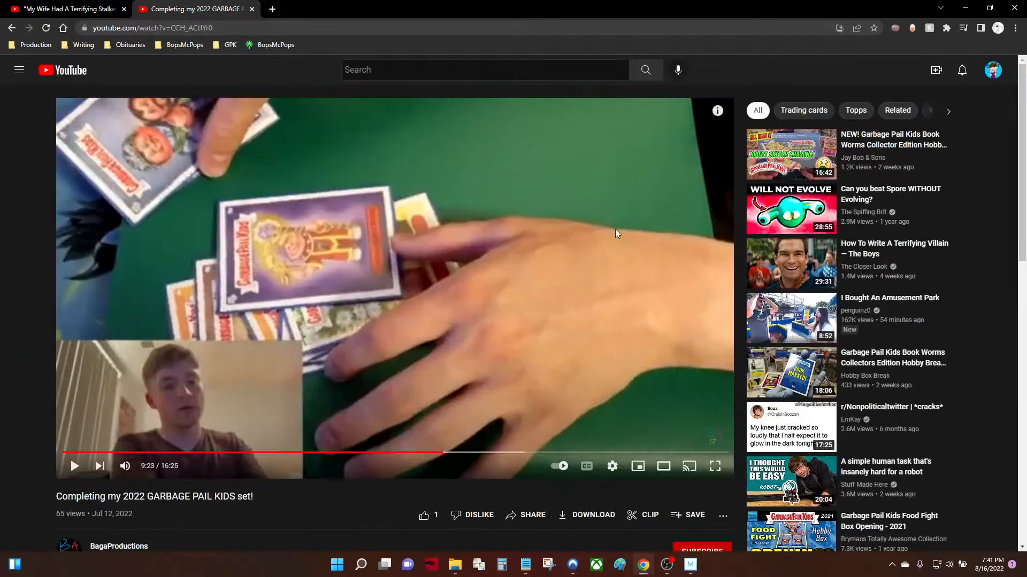
left_click(993, 71)
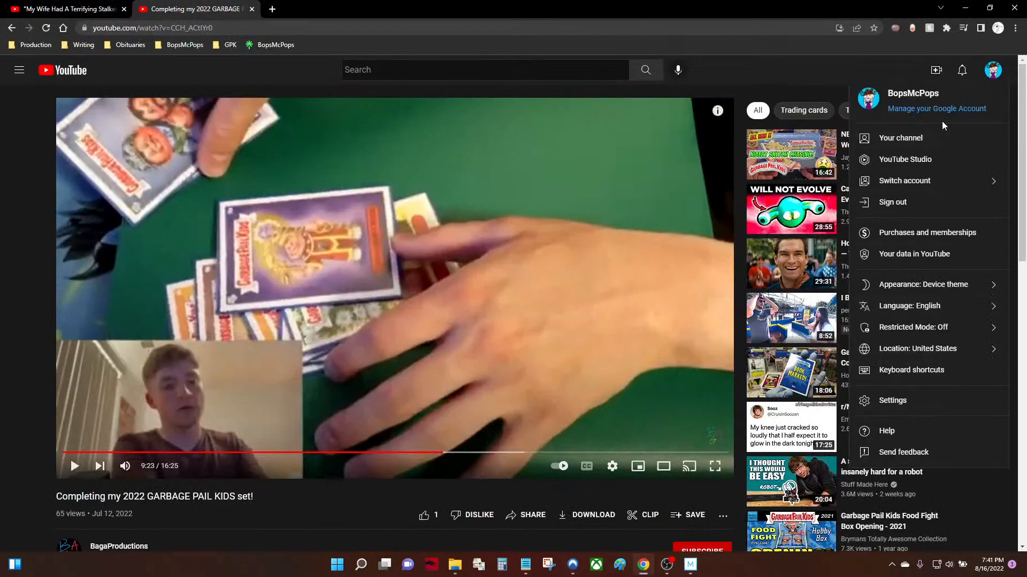
left_click(904, 138)
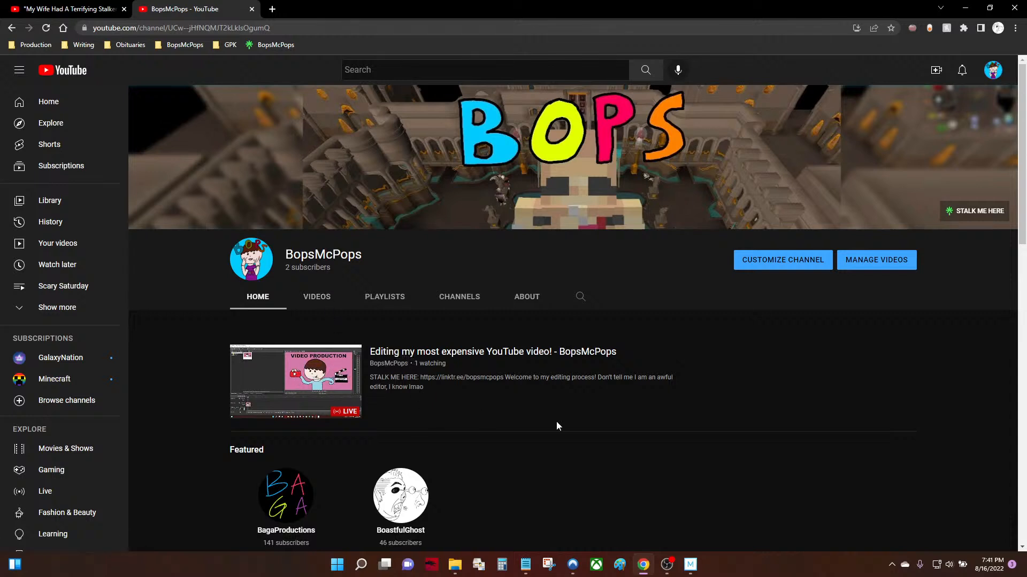
left_click(965, 8)
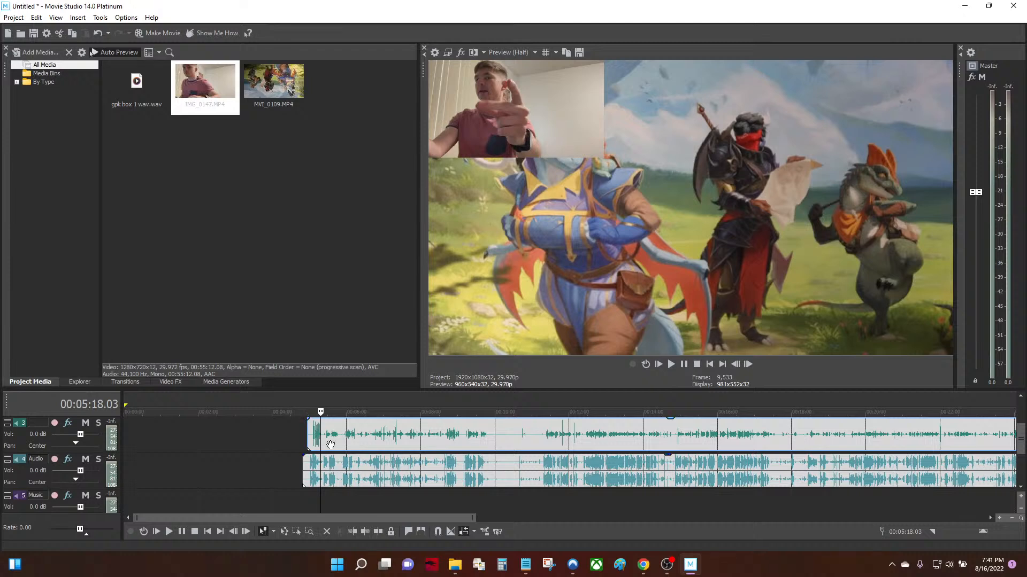
Play back the overlapping face-camera and overhead clips from about 5:08
left_click(315, 438)
key("space")
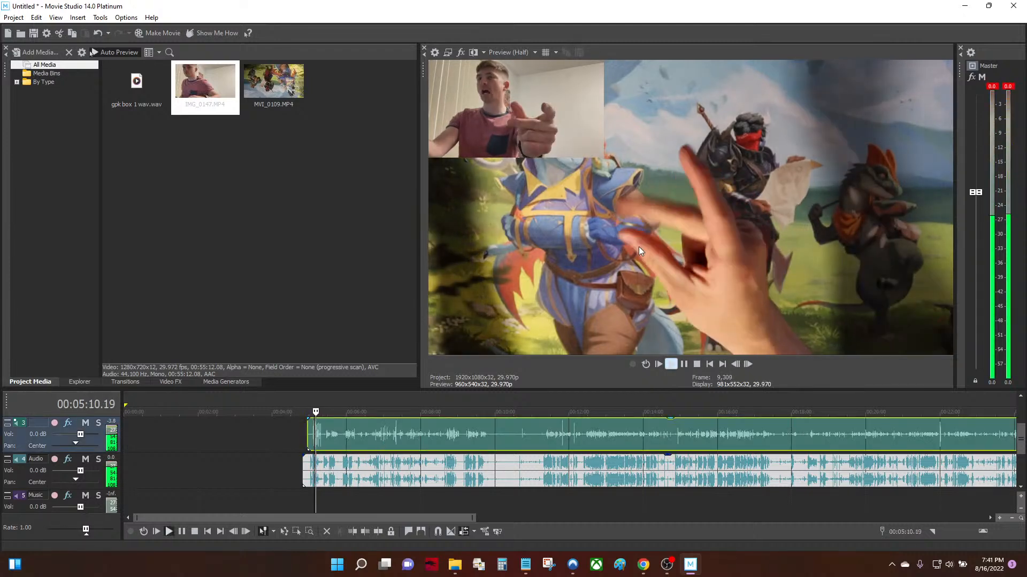
key("space")
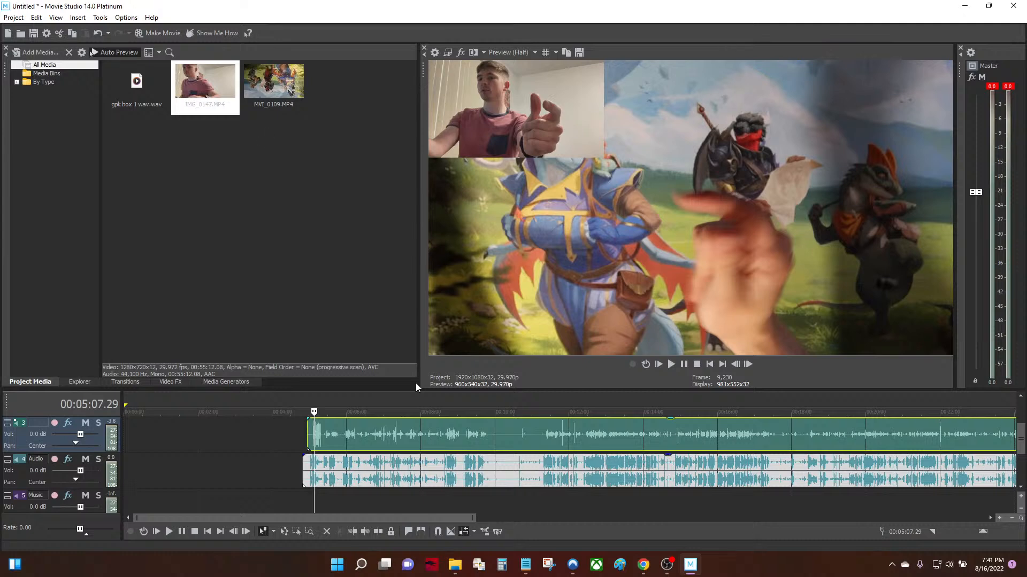
Place the "gpk box 1 wav" narration on the Music track, starting close to the start of the camera clips
scroll(385, 439, "up", 3)
scroll(500, 455, "up", 4)
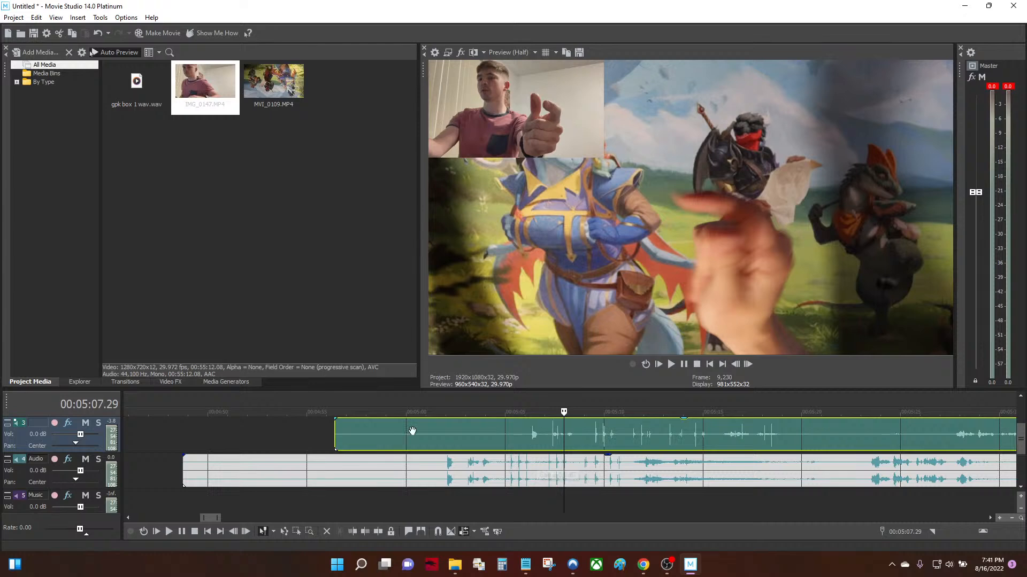
left_click_drag(146, 80, 377, 512)
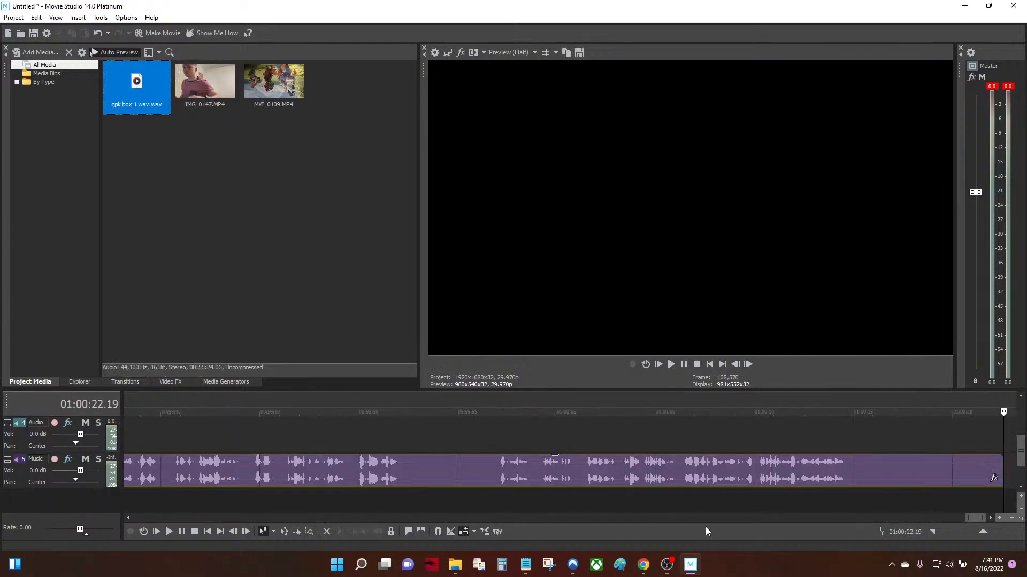
left_click_drag(979, 519, 200, 518)
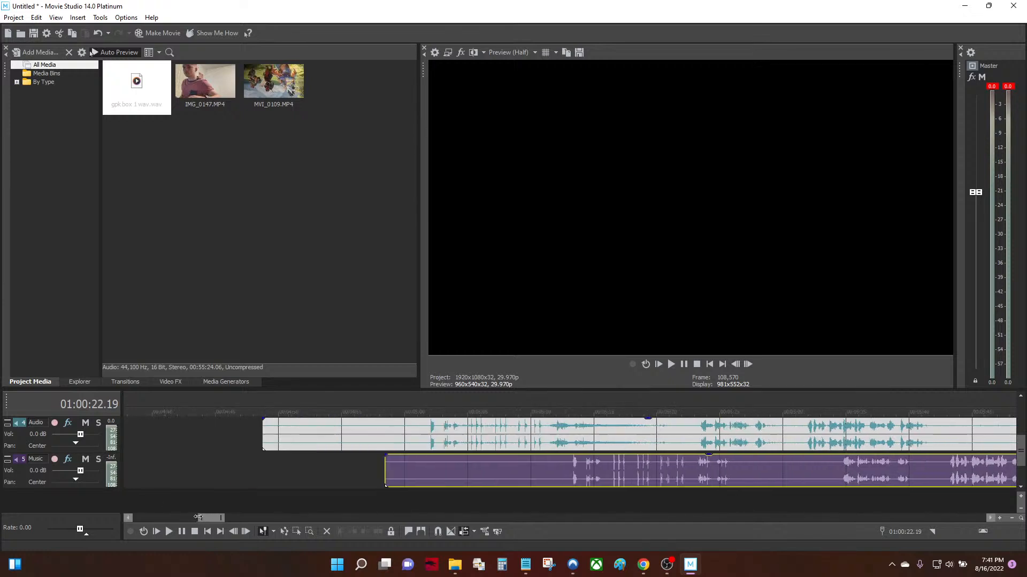
Roughly align the overhead clip and the narration with the face-camera waveform by shifting the overhead later and the narration earlier
scroll(1022, 461, "up", 1)
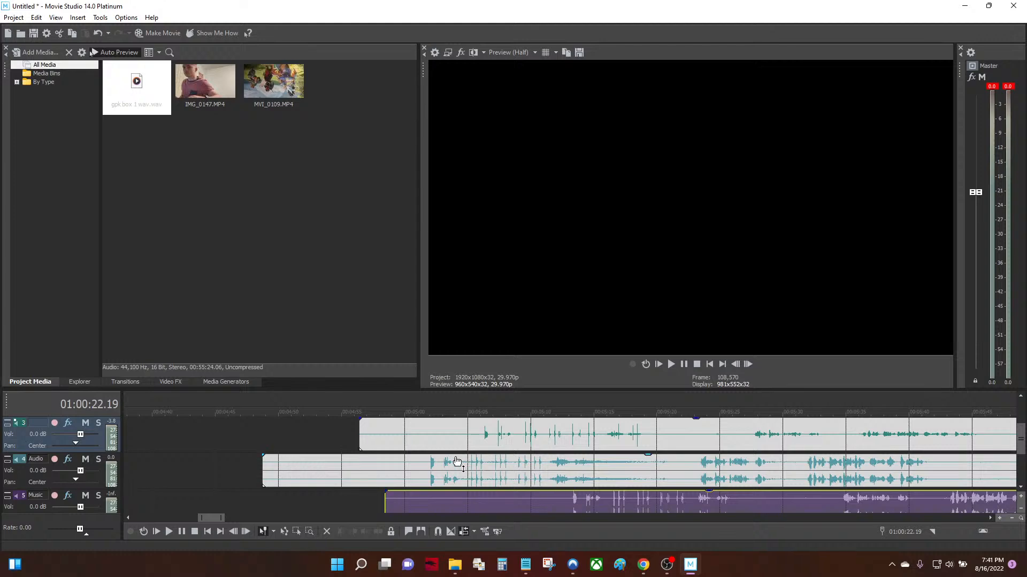
left_click_drag(431, 463, 487, 462)
left_click(488, 436)
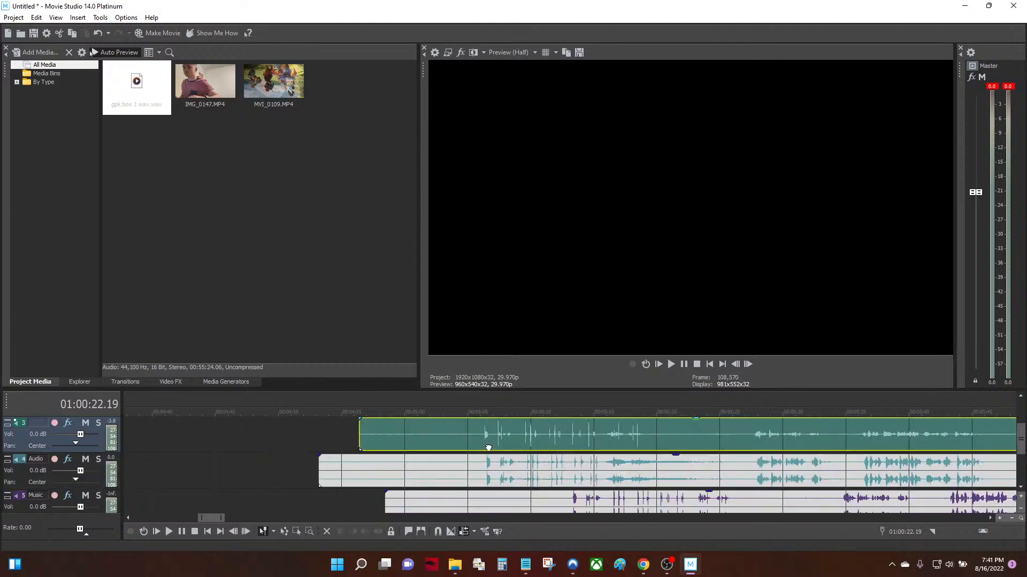
left_click_drag(619, 496, 527, 497)
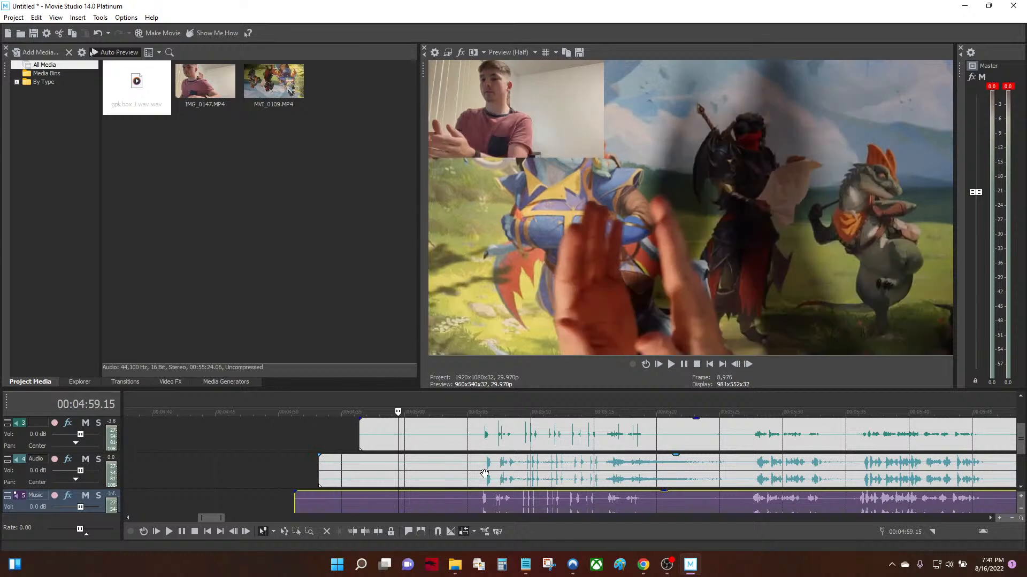
Align the overhead and narration clips more closely with the first face-camera sound peak near 5:06
left_click(535, 479)
scroll(534, 485, "up", 2)
scroll(535, 485, "up", 3)
scroll(535, 487, "up", 1)
scroll(599, 479, "down", 1)
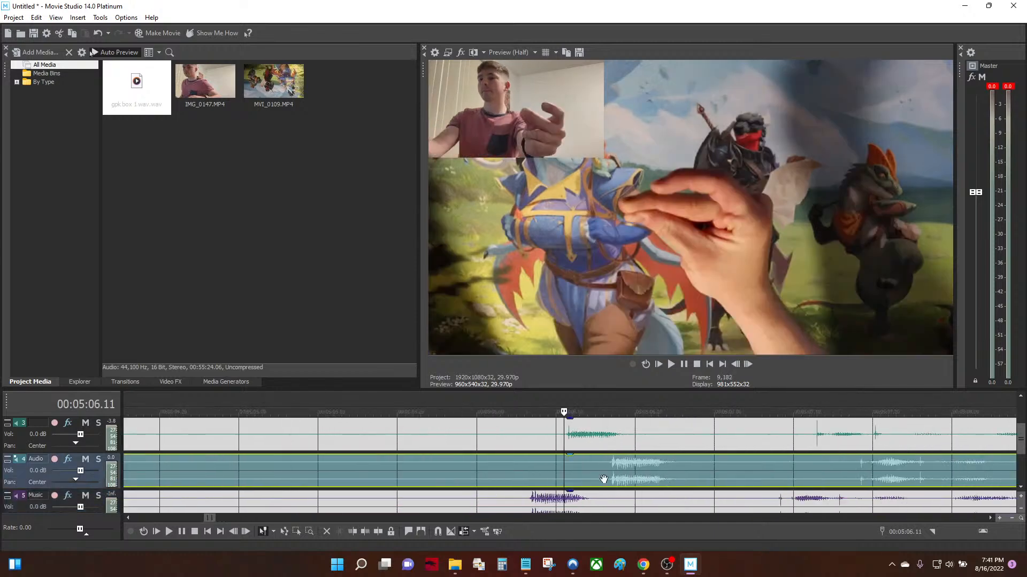
left_click_drag(602, 476, 581, 499)
left_click(574, 472)
Nudge the narration slightly later on the Music track to match the face-camera waveform near 5:06
scroll(577, 466, "up", 2)
left_click(584, 446)
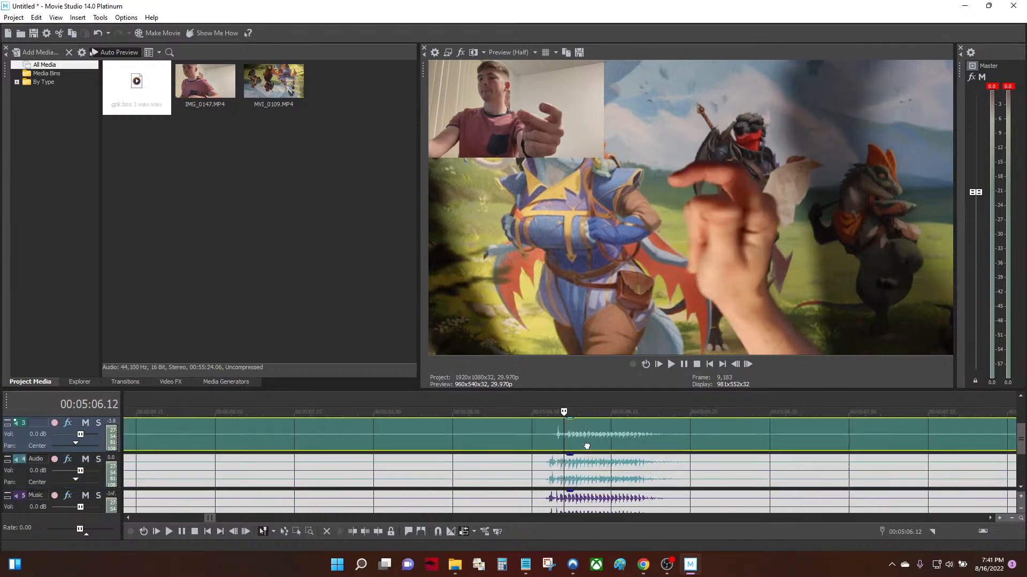
left_click(579, 474)
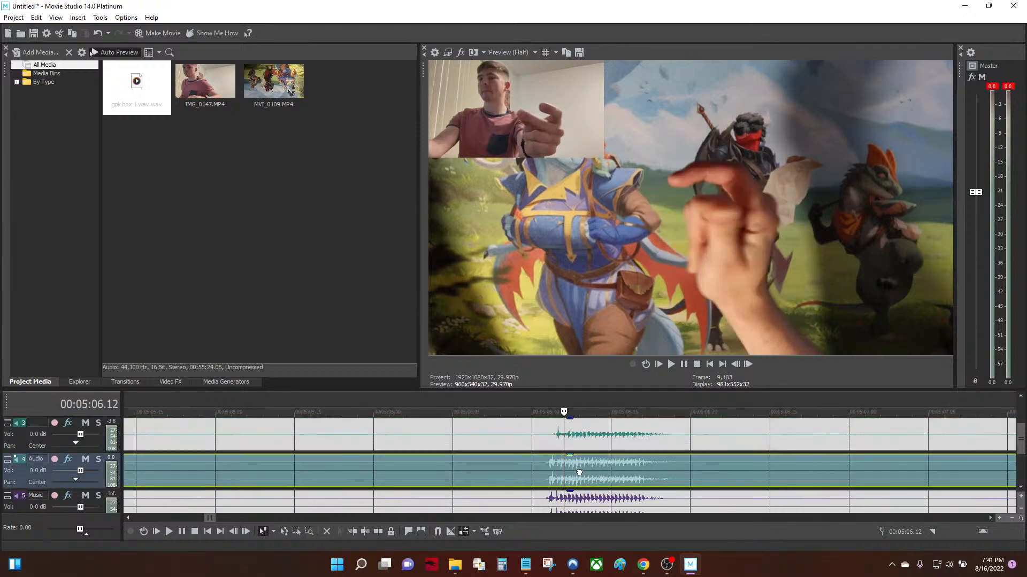
left_click_drag(573, 499, 583, 499)
left_click(574, 475)
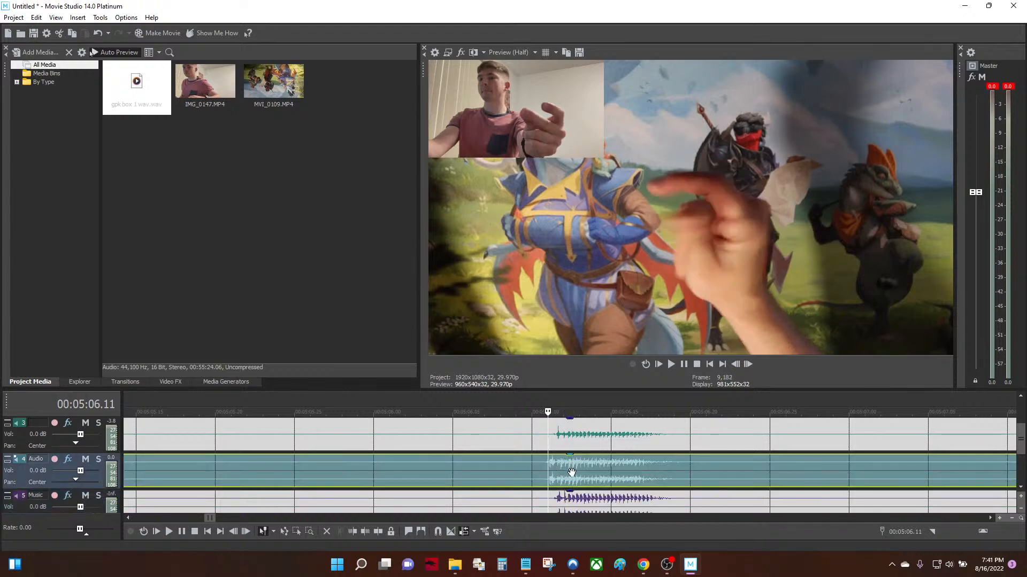
Shift the face-camera clip and the overhead clip each about one frame earlier to fine-tune their sync near 5:06
scroll(572, 472, "down", 3)
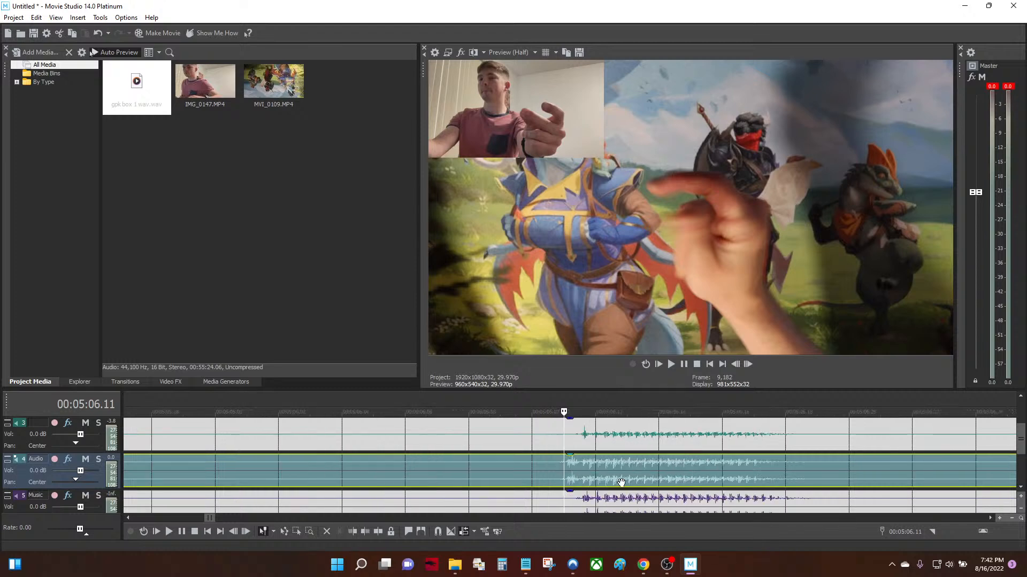
scroll(622, 482, "up", 2)
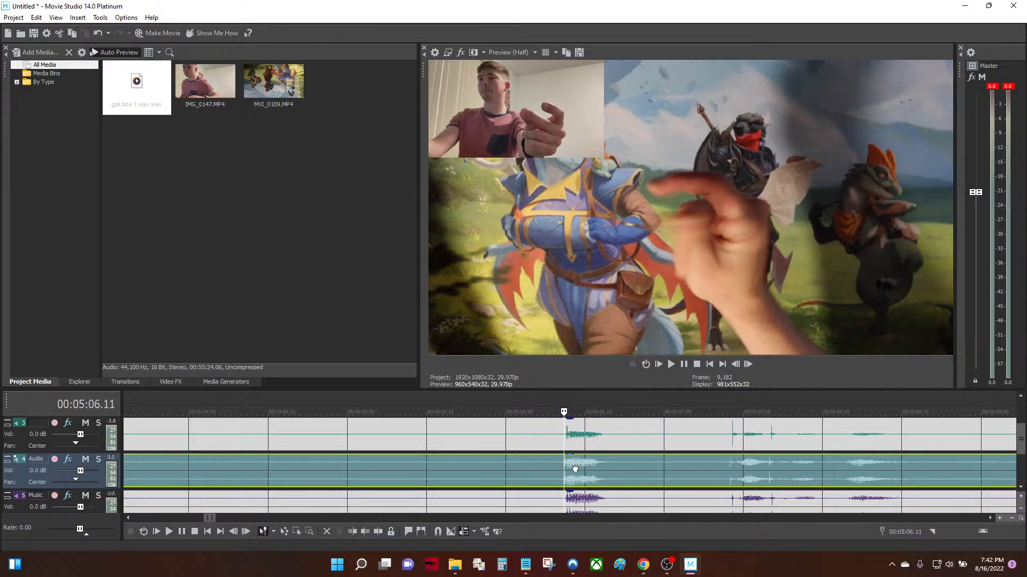
left_click_drag(575, 469, 575, 468)
scroll(565, 431, "up", 5)
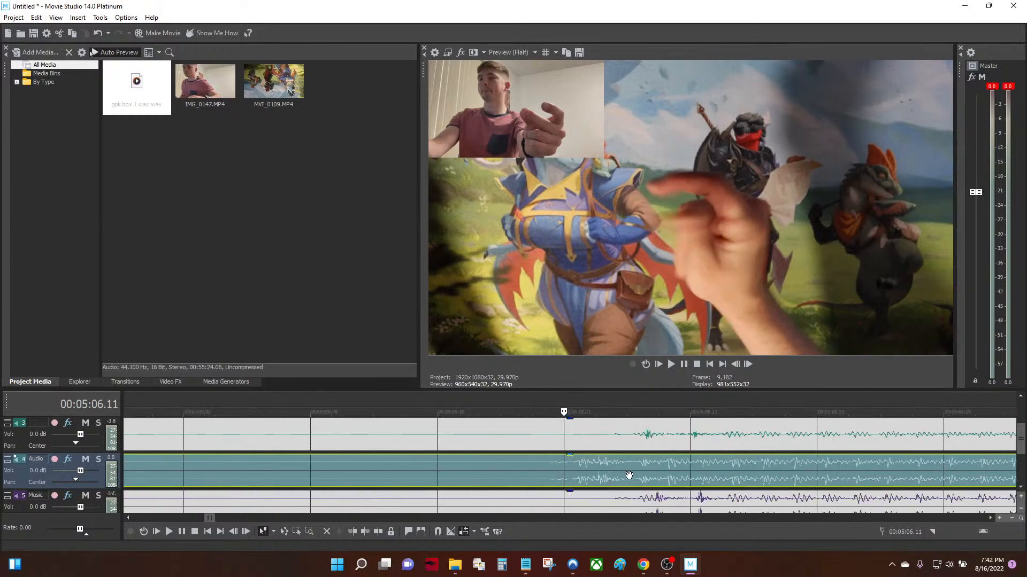
left_click(652, 440)
left_click_drag(652, 440, 524, 437)
left_click_drag(717, 474, 588, 476)
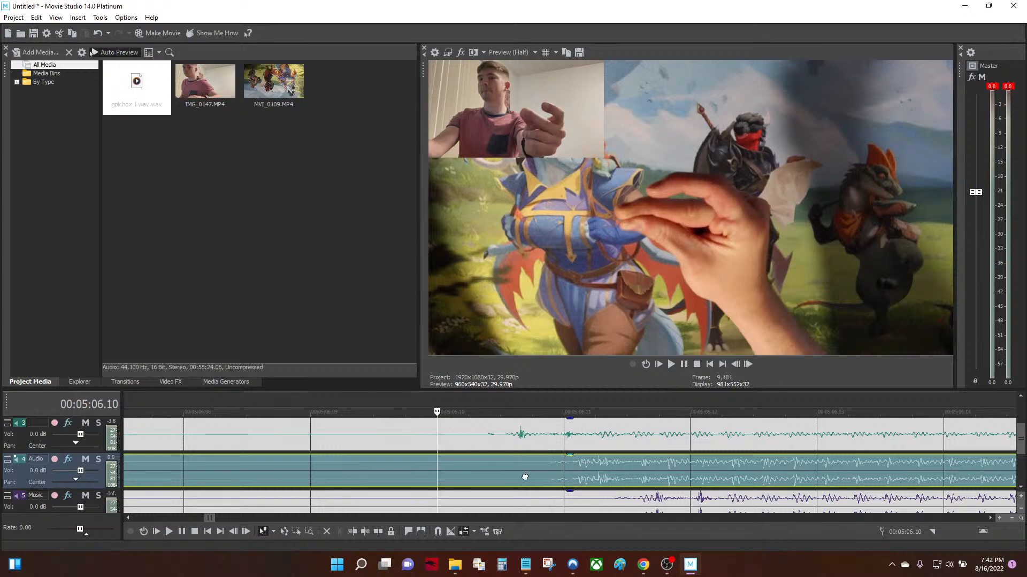
key("Left")
left_click(559, 447)
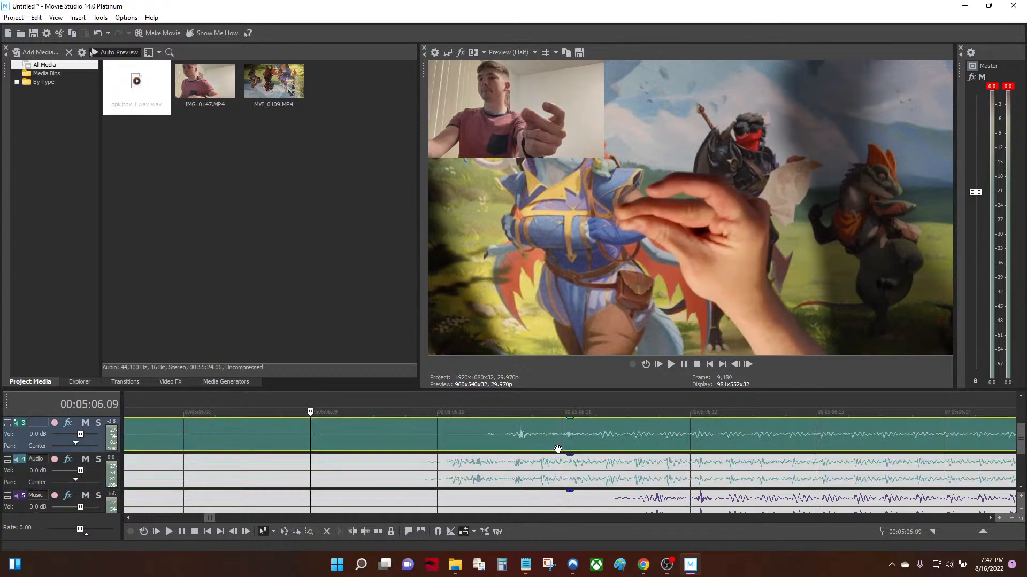
Shift the face-camera clip and the overhead clip each about one frame later to line up with the narration near 5:06
left_click_drag(606, 444, 689, 476)
key("Right")
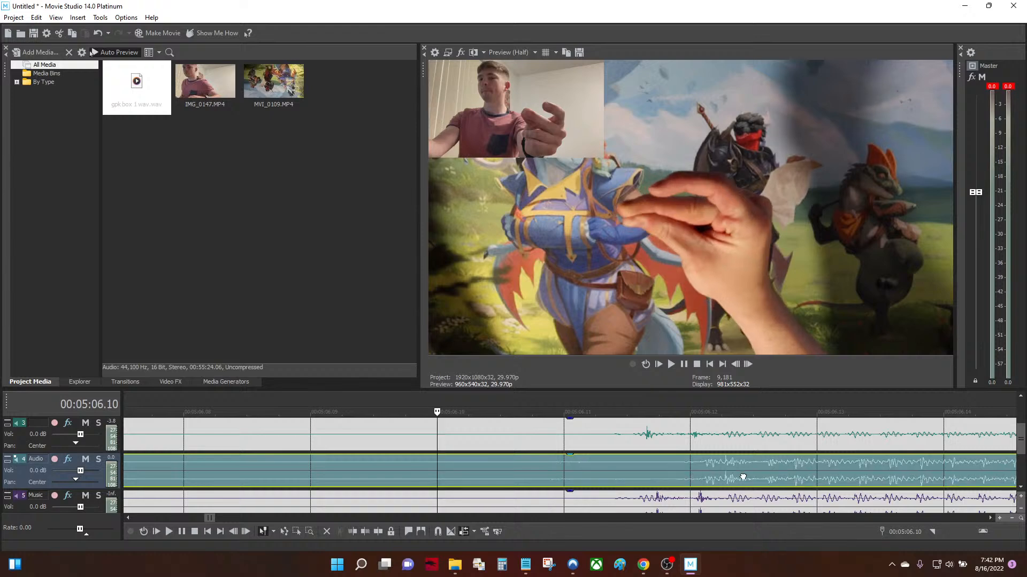
key("Right")
scroll(686, 485, "down", 5)
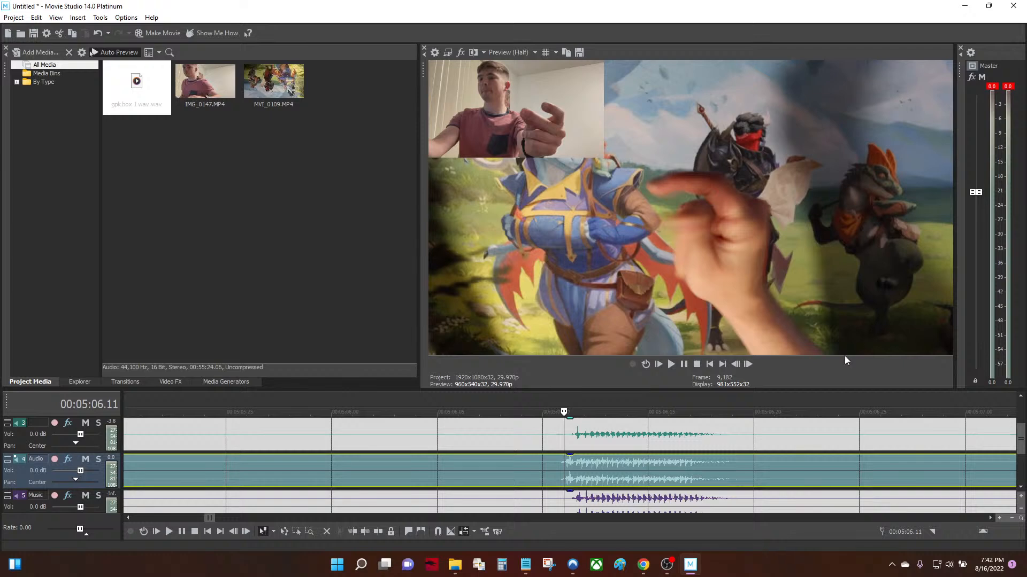
Move the Music track directly below the face-camera audio track, above the overhead audio
mouse_move(592, 500)
left_mouse_down()
mouse_move(575, 502)
mouse_move(609, 501)
mouse_move(592, 503)
left_mouse_up()
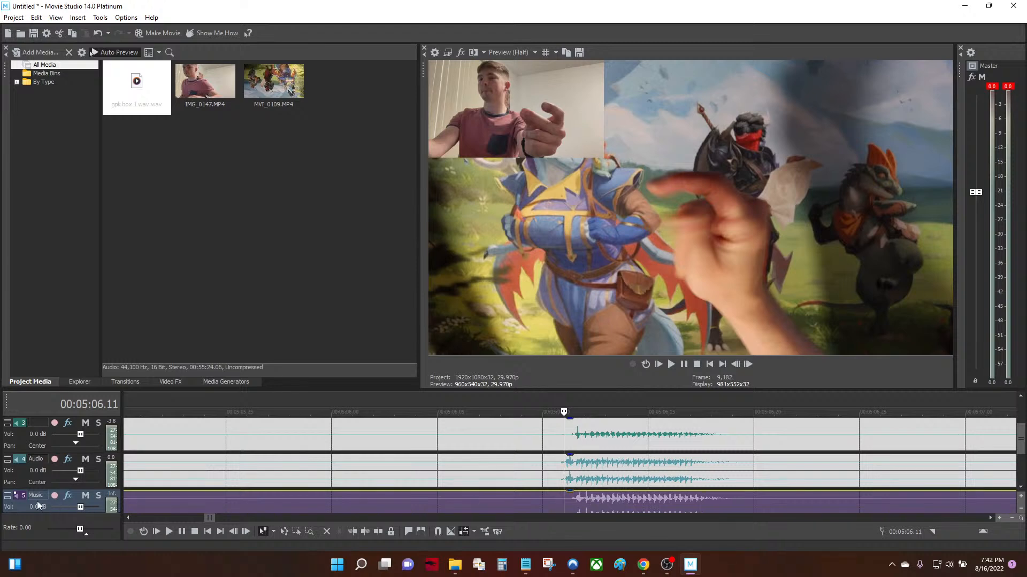
left_click_drag(31, 511, 51, 464)
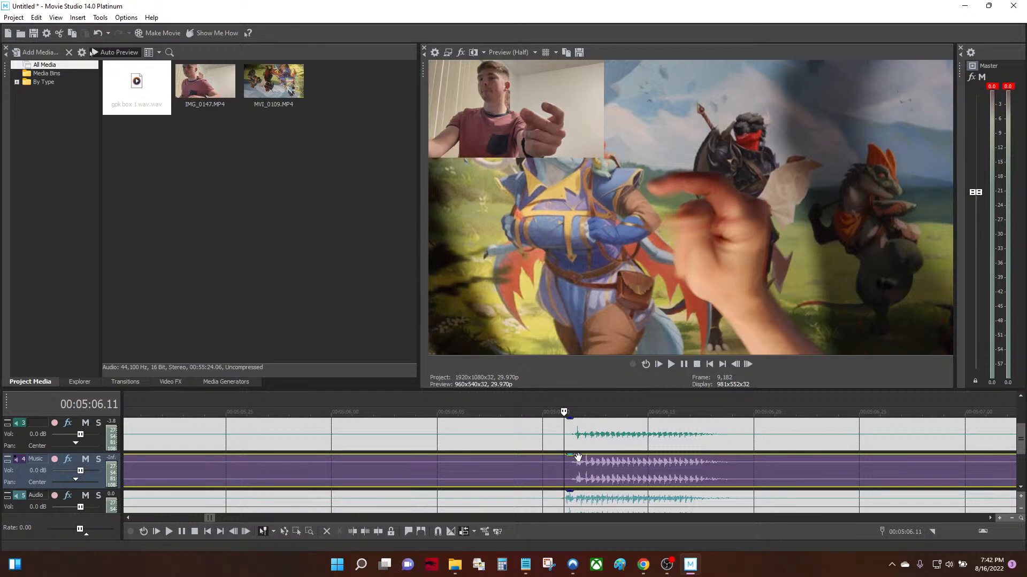
Nudge the narration slightly earlier so its peaks match the face-camera waveform near 5:06
scroll(577, 457, "up", 3)
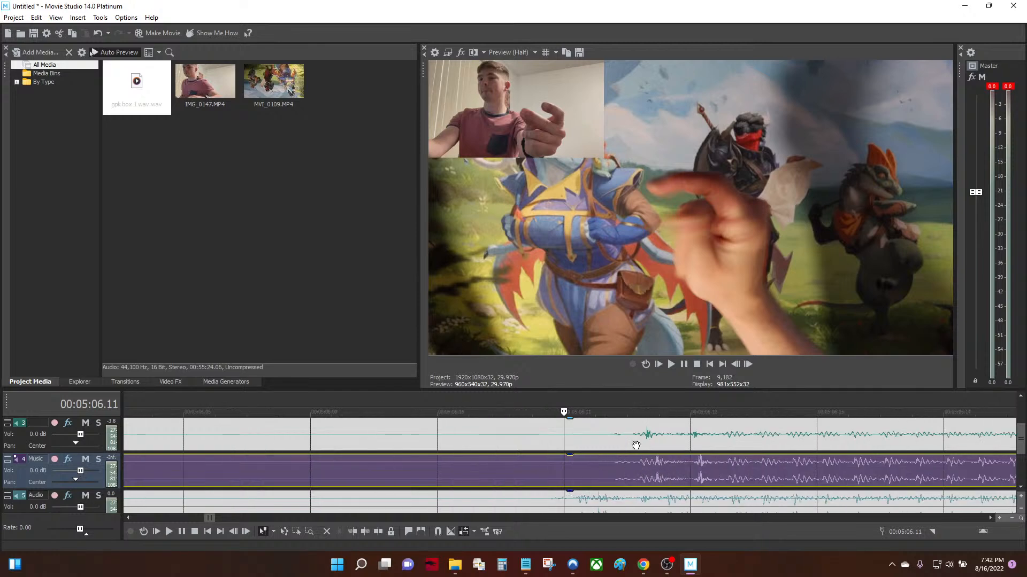
mouse_move(1019, 449)
left_mouse_down()
mouse_move(1020, 422)
mouse_move(1021, 443)
left_mouse_up()
left_click(693, 460)
scroll(693, 460, "up", 1)
left_click(453, 467)
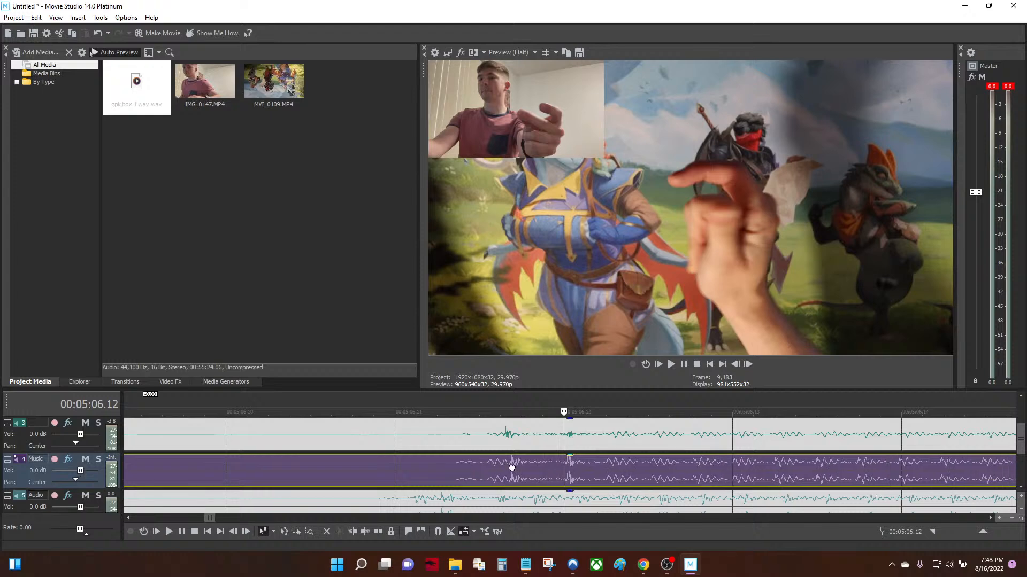
key("Left")
left_click(499, 440)
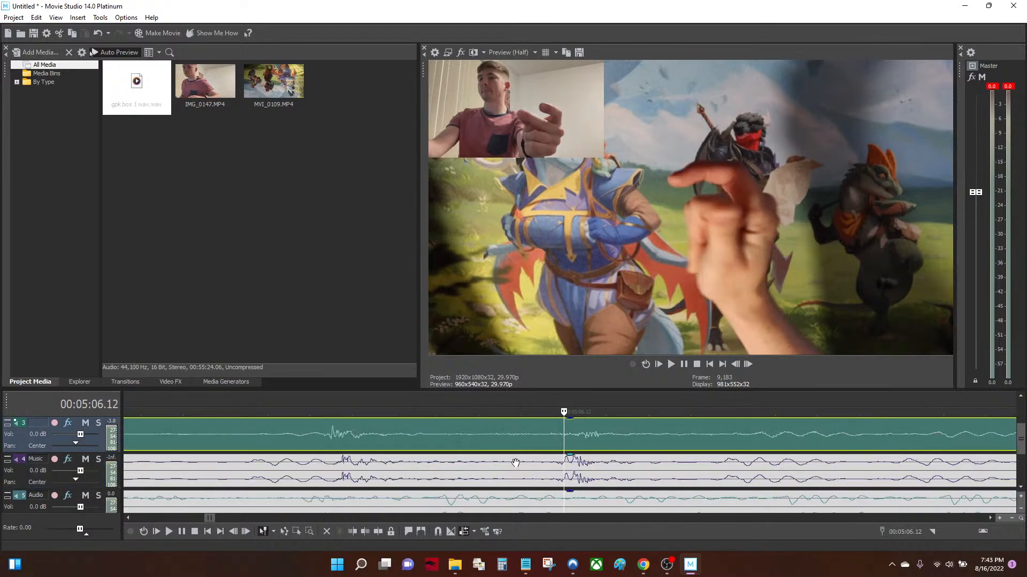
scroll(463, 469, "up", 1)
left_click(463, 469)
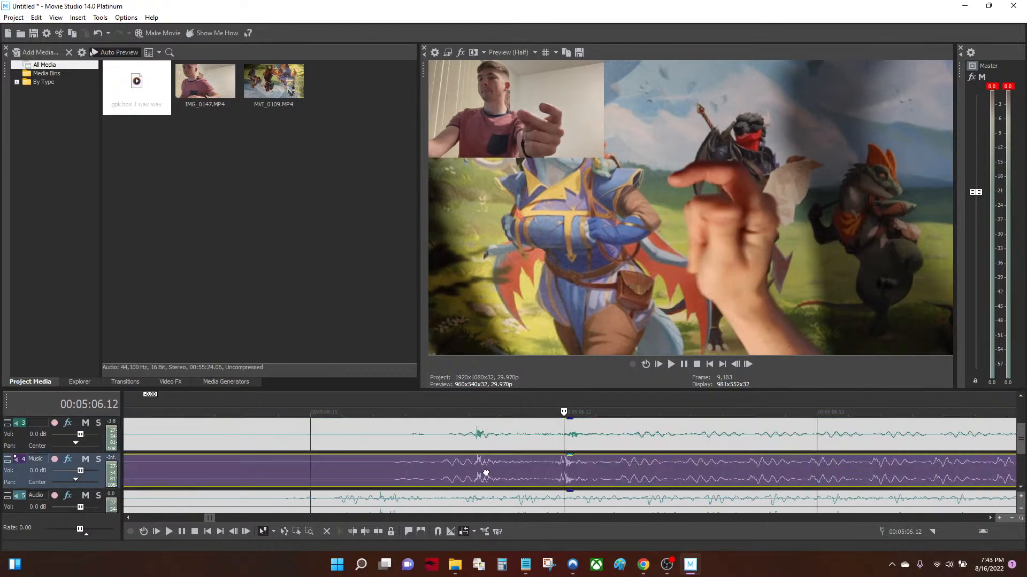
key("Left")
key("Right")
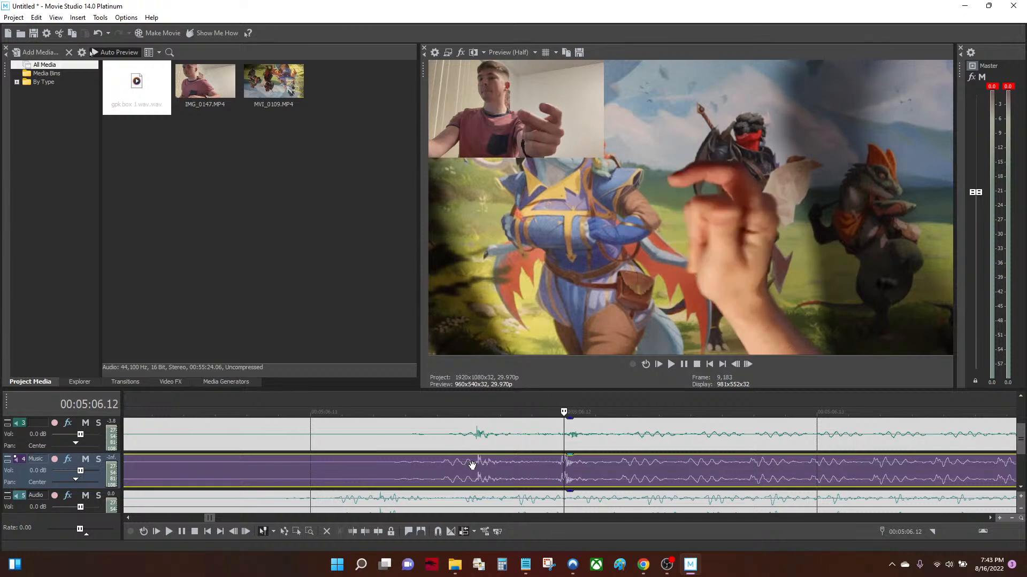
Shift the overhead clip about one frame later relative to the face-camera and narration waveforms near 5:06
scroll(441, 468, "down", 2)
left_click(520, 505)
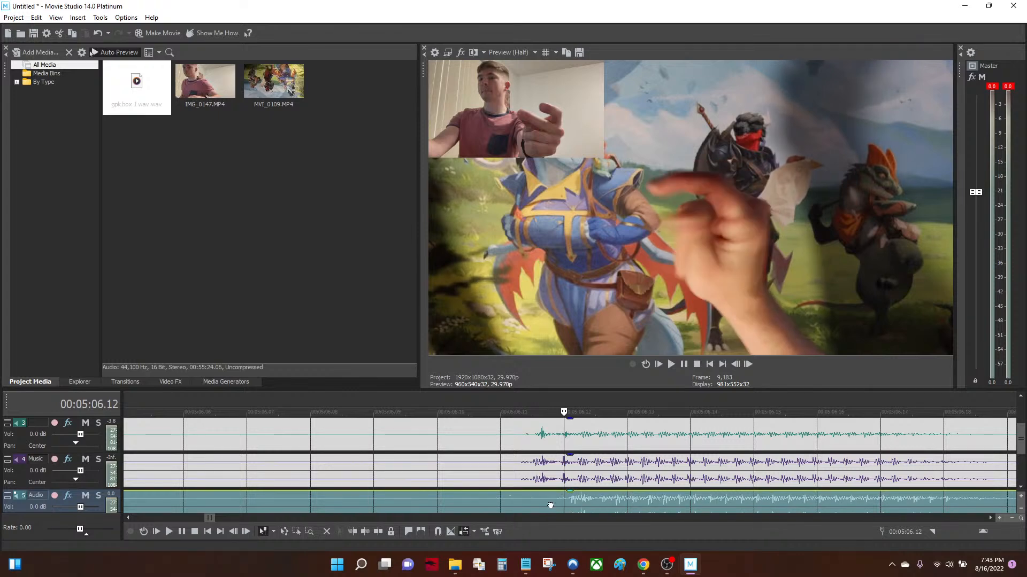
scroll(556, 500, "down", 3)
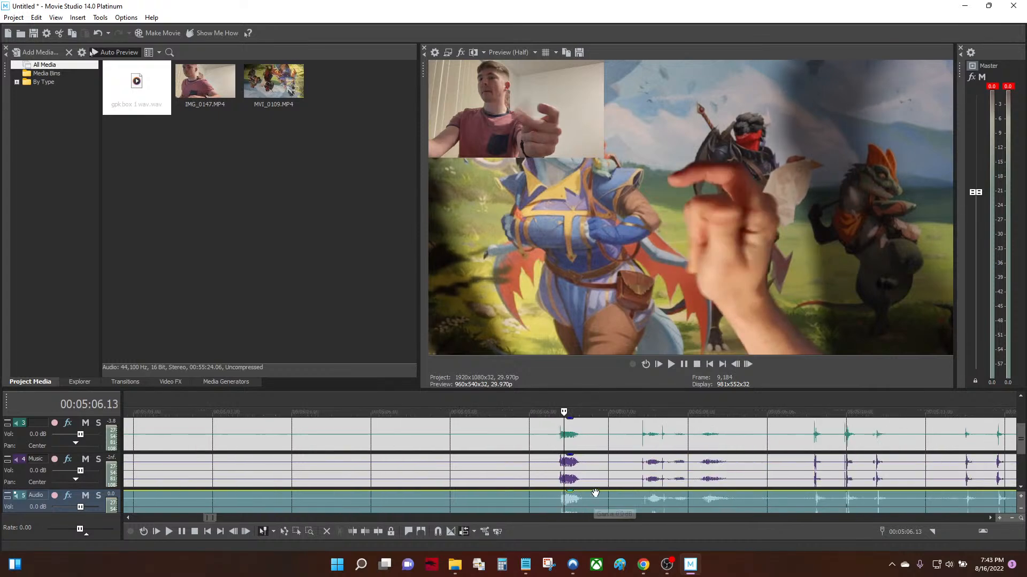
Compare the face-camera, narration and overhead waveforms at the sound peaks around 5:07
scroll(589, 487, "down", 4)
left_click(586, 475)
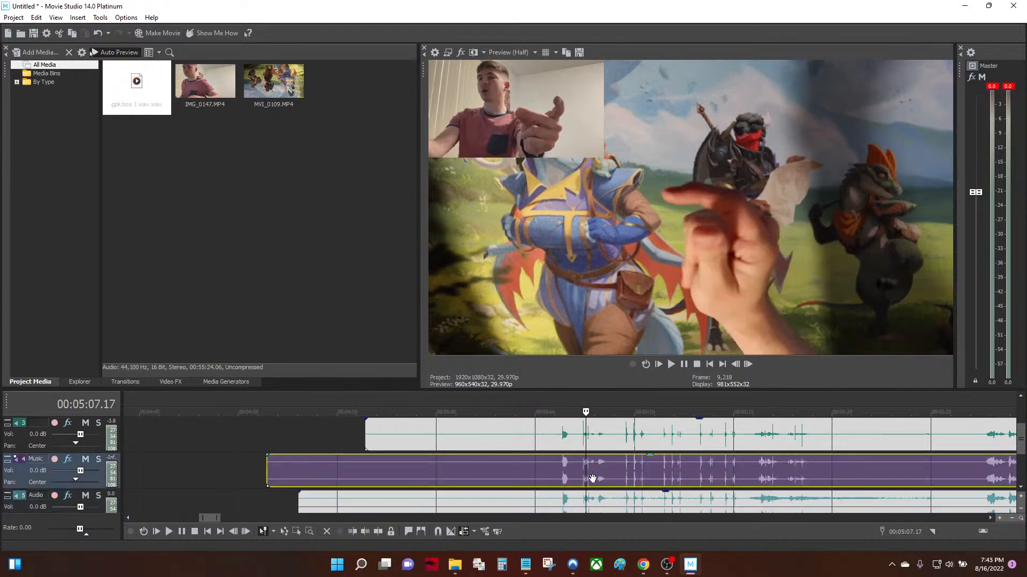
scroll(490, 503, "up", 8)
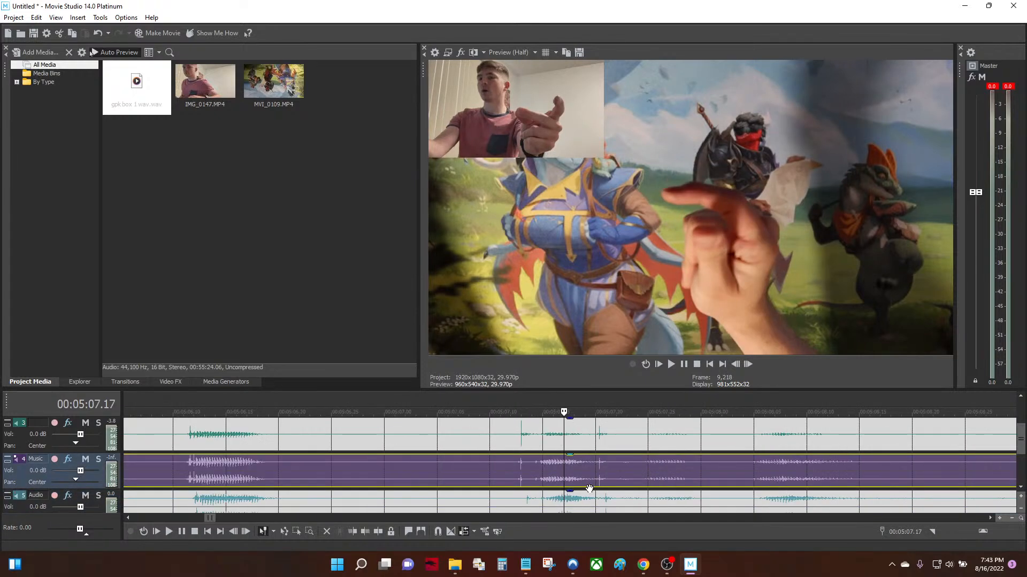
left_click(394, 461)
scroll(398, 467, "up", 4)
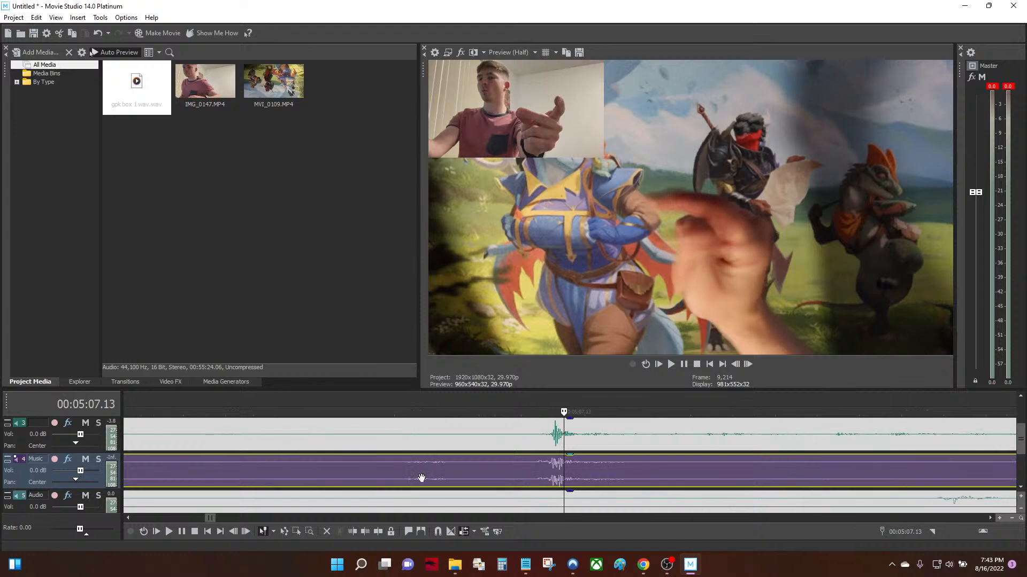
scroll(495, 479, "up", 3)
left_click_drag(509, 477, 509, 475)
scroll(511, 475, "down", 5)
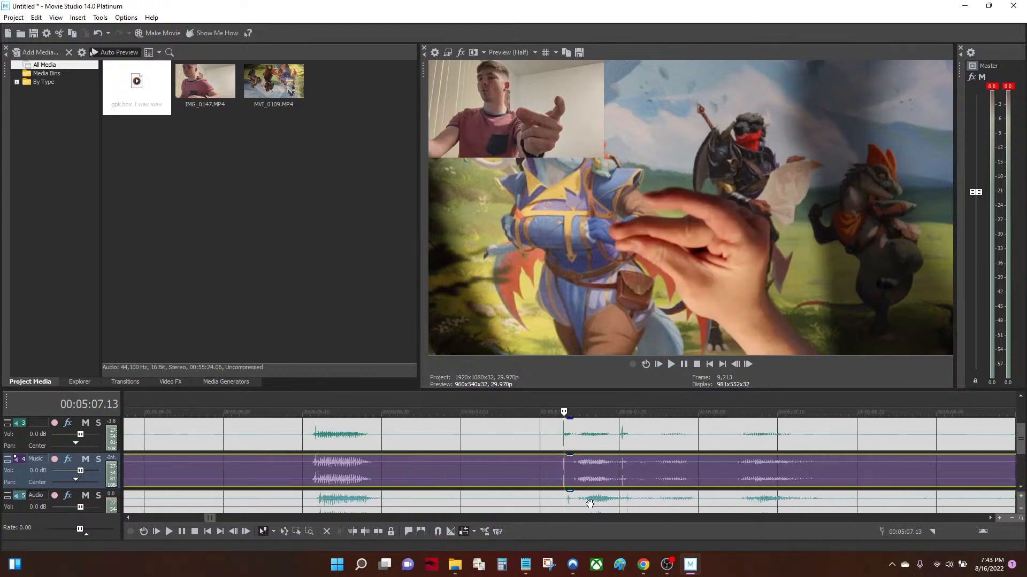
Examine the clips further along and across their full length for overall alignment between the tracks
left_click(589, 503)
scroll(659, 485, "down", 3)
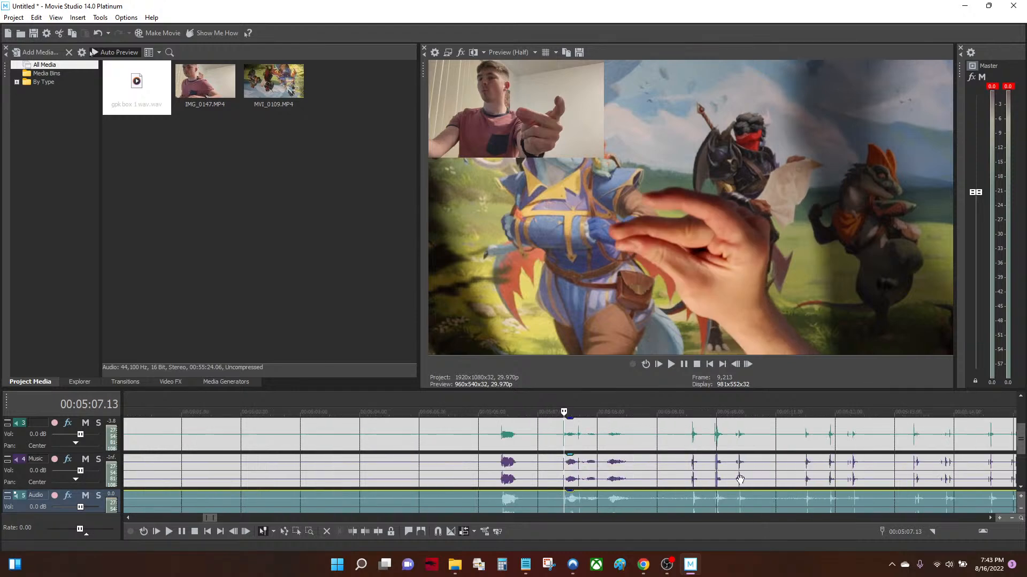
left_click(809, 472)
scroll(808, 472, "up", 2)
middle_click(809, 472)
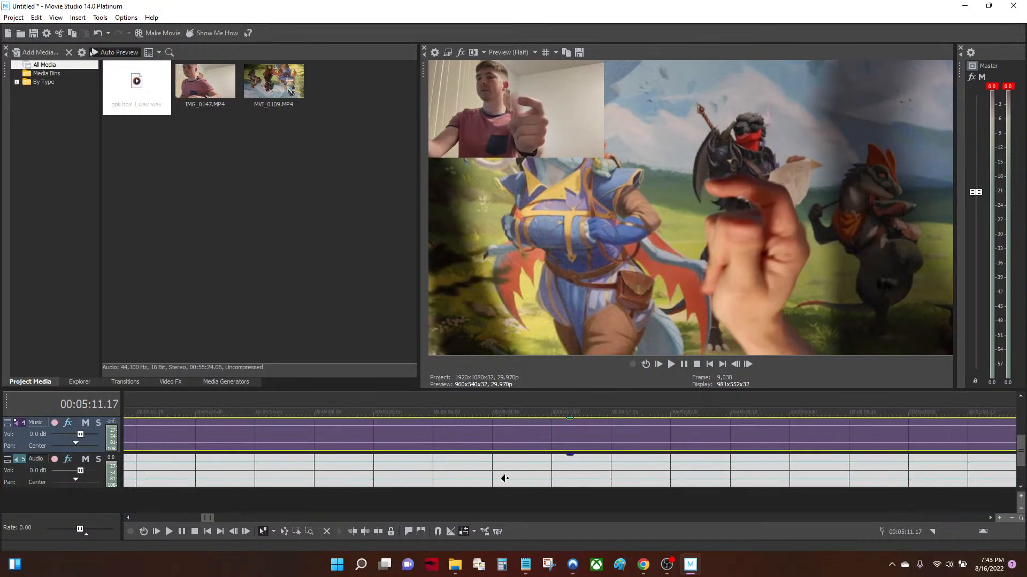
left_click(689, 469)
scroll(689, 470, "down", 5)
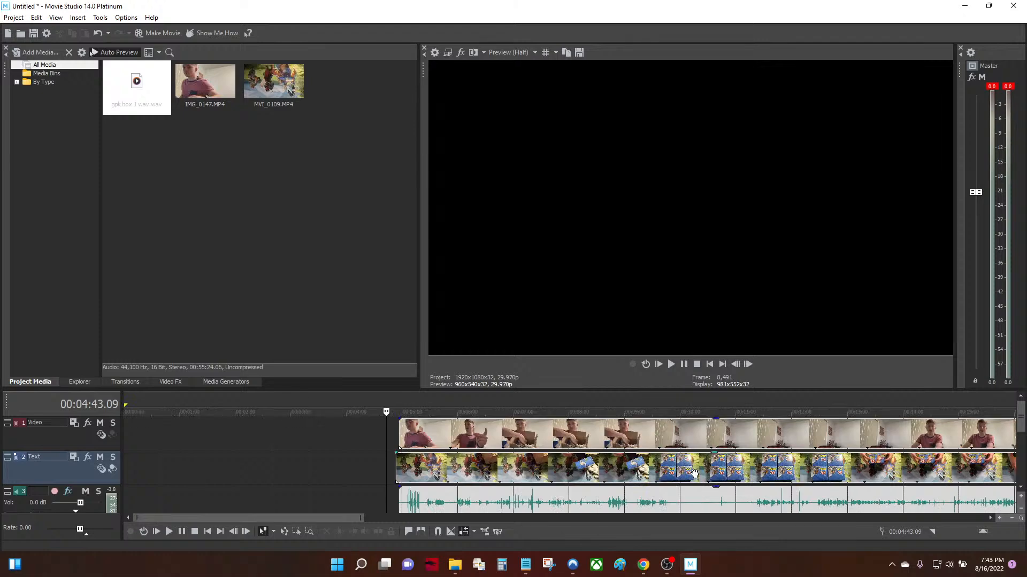
scroll(701, 477, "down", 2)
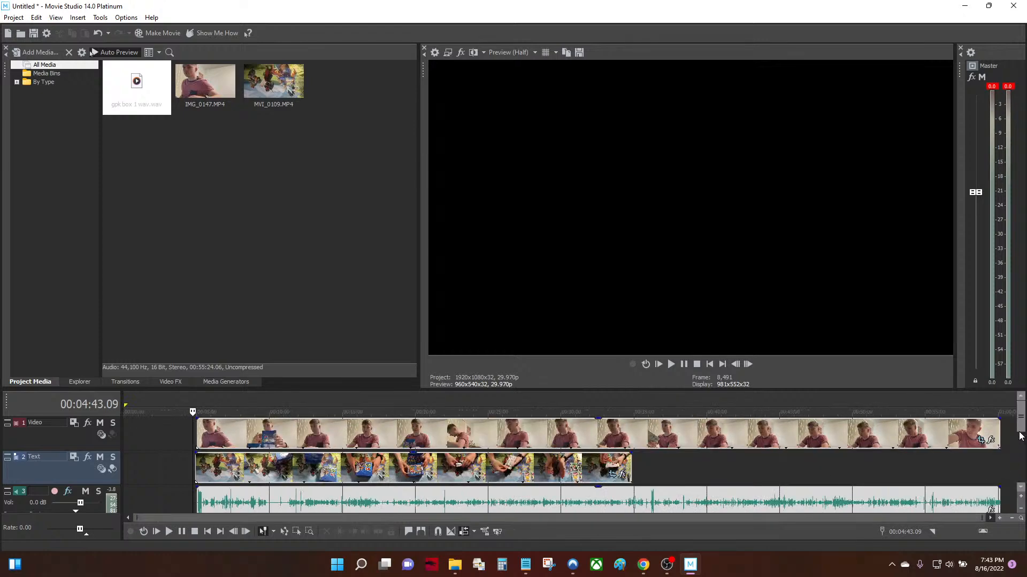
scroll(1018, 446, "down", 1)
scroll(1019, 449, "down", 1)
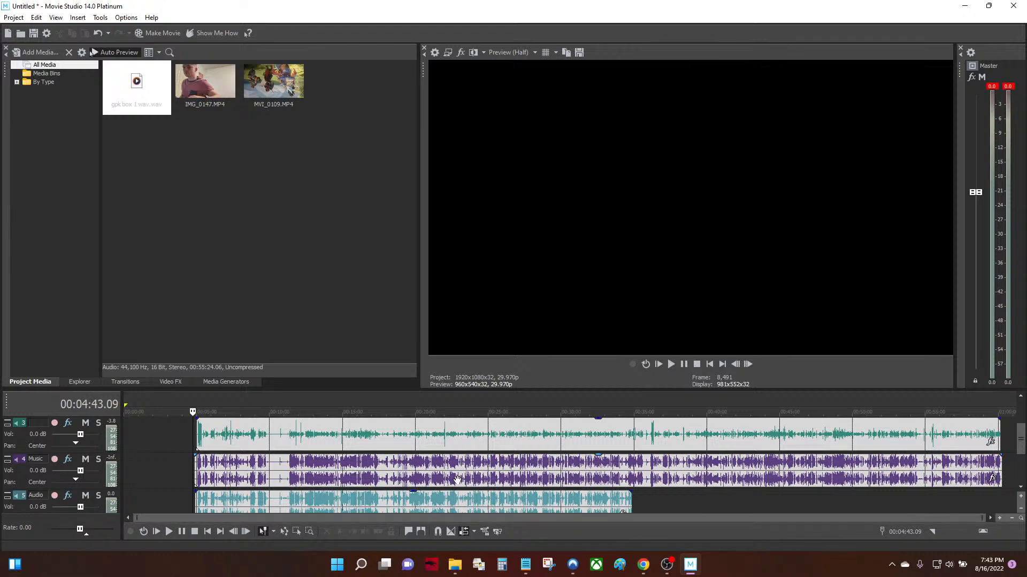
Realign the narration with the face-camera sound peak near 12:08 and compare it with the overhead waveform
left_click(316, 469)
scroll(568, 480, "up", 8)
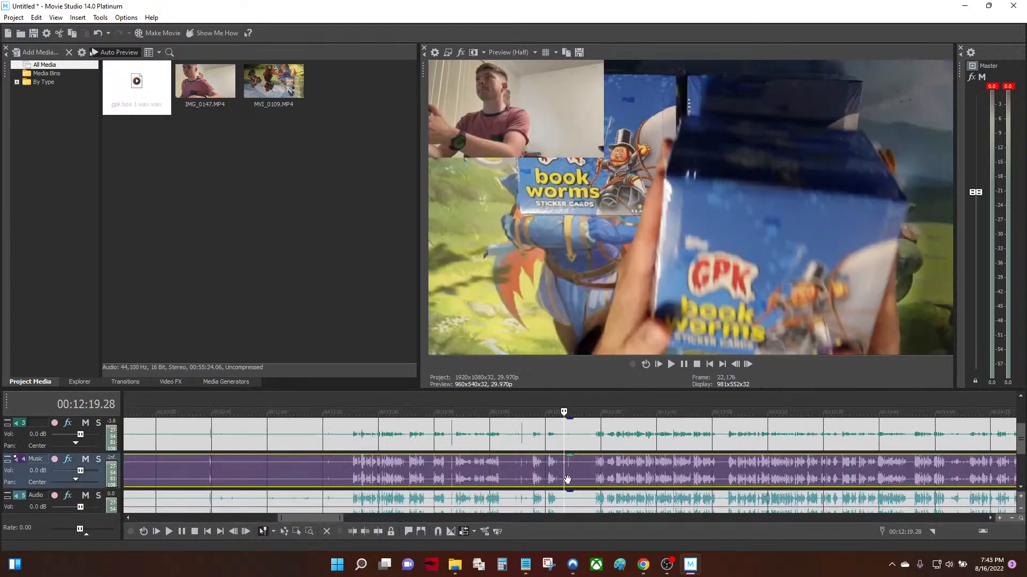
left_click(524, 470)
scroll(523, 470, "up", 5)
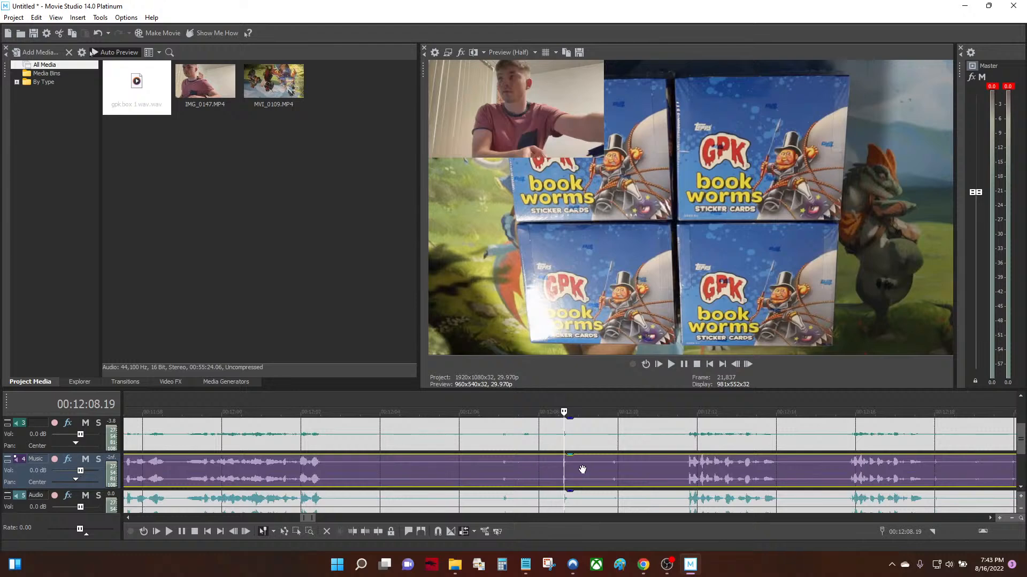
left_click(553, 469)
scroll(553, 470, "up", 3)
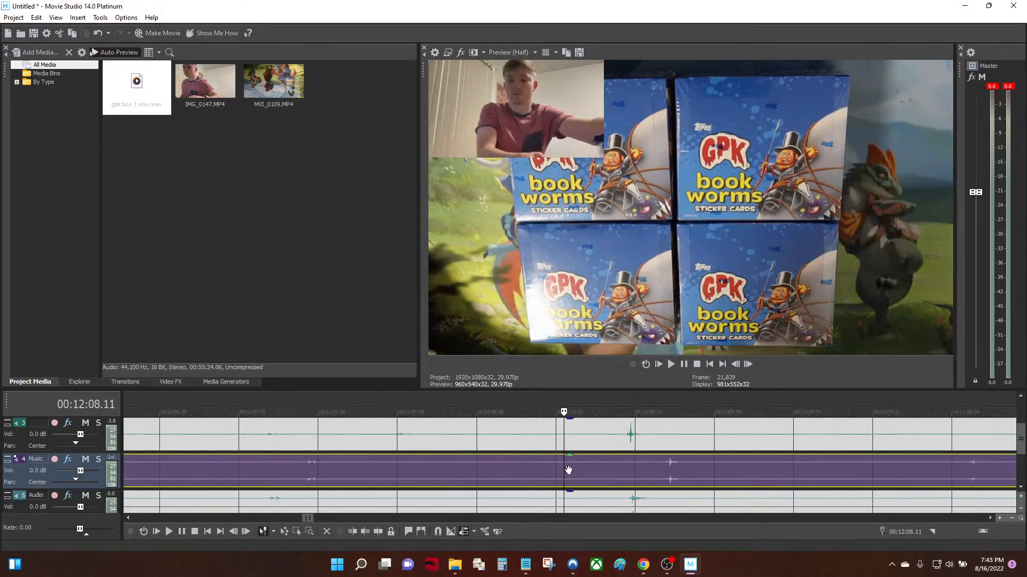
left_click_drag(828, 477, 743, 477)
left_click(744, 477)
scroll(744, 476, "up", 3)
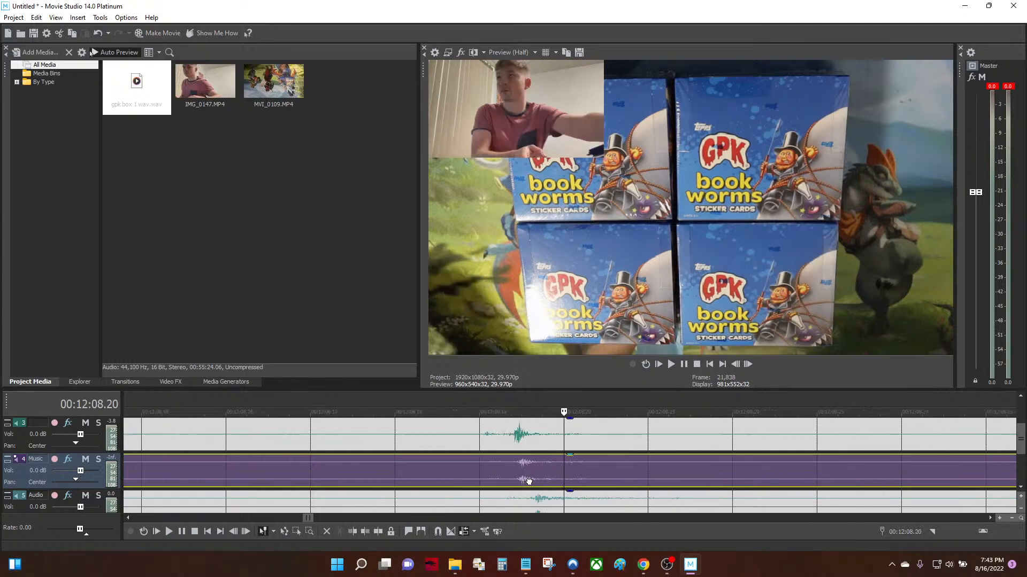
left_click(540, 501)
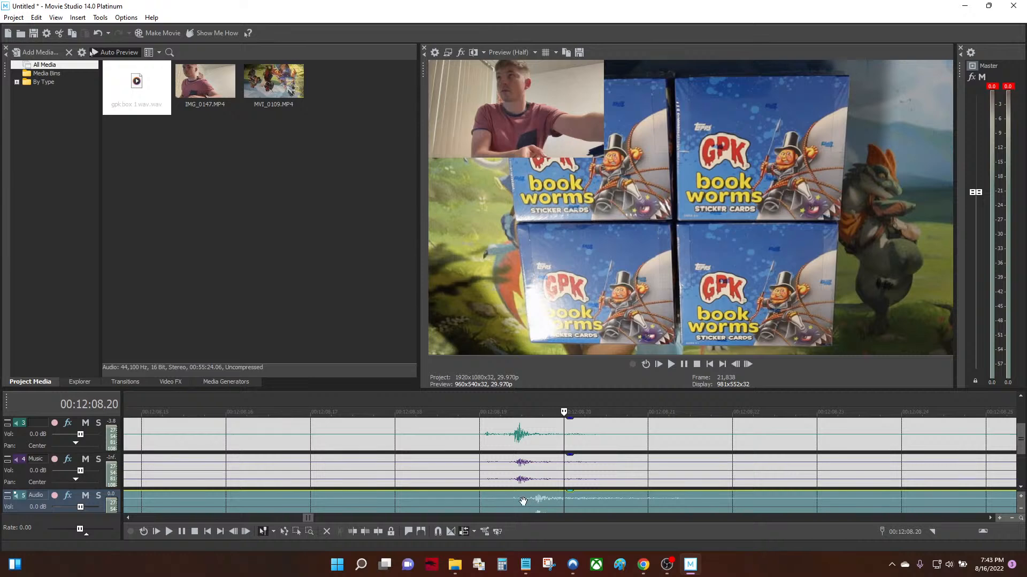
scroll(527, 502, "up", 2)
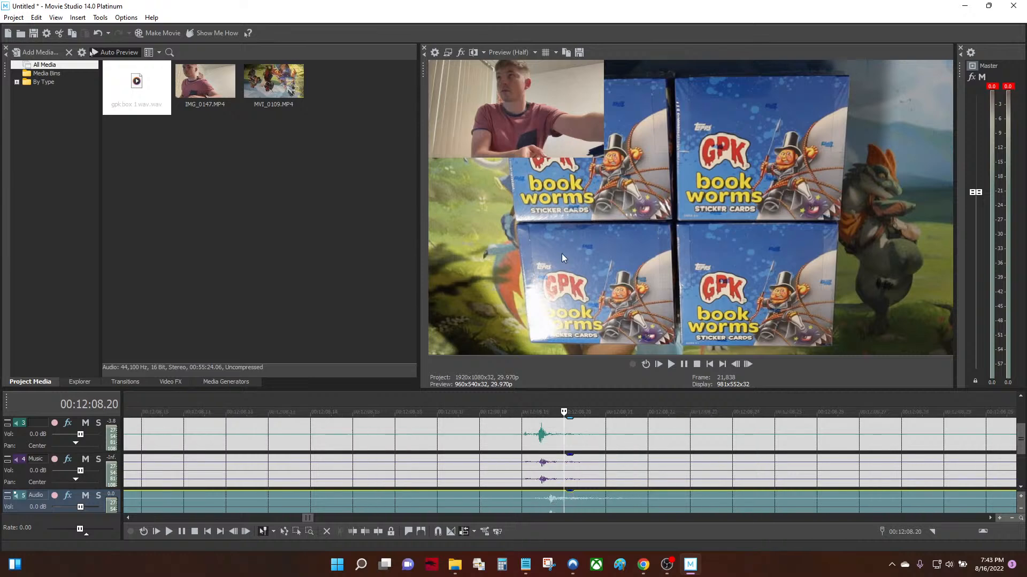
Play back passages between about 12:00 and 12:30 to check the sync of both cameras with the narration
scroll(535, 460, "down", 6)
left_click(531, 461)
key("space")
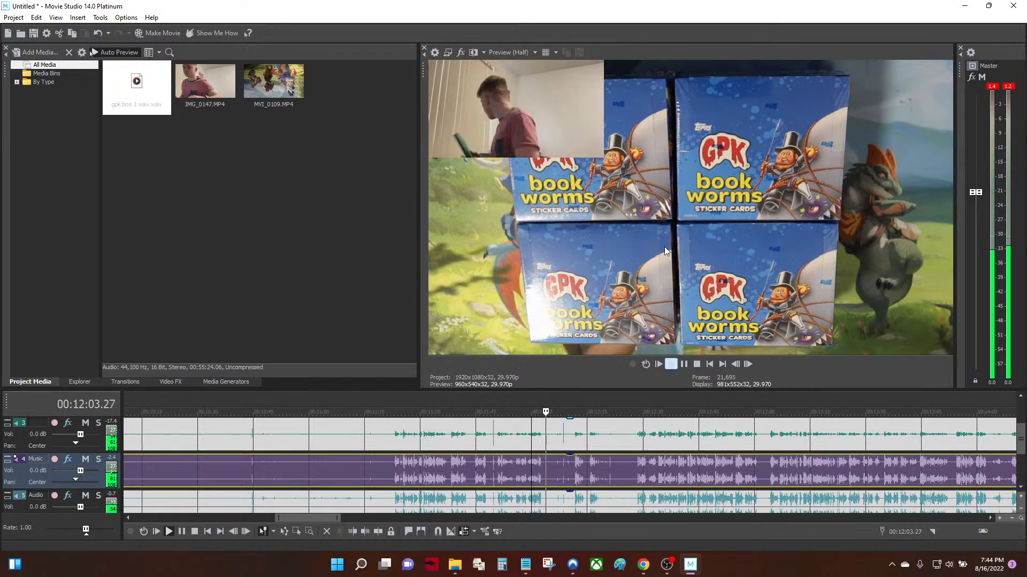
left_click(642, 474)
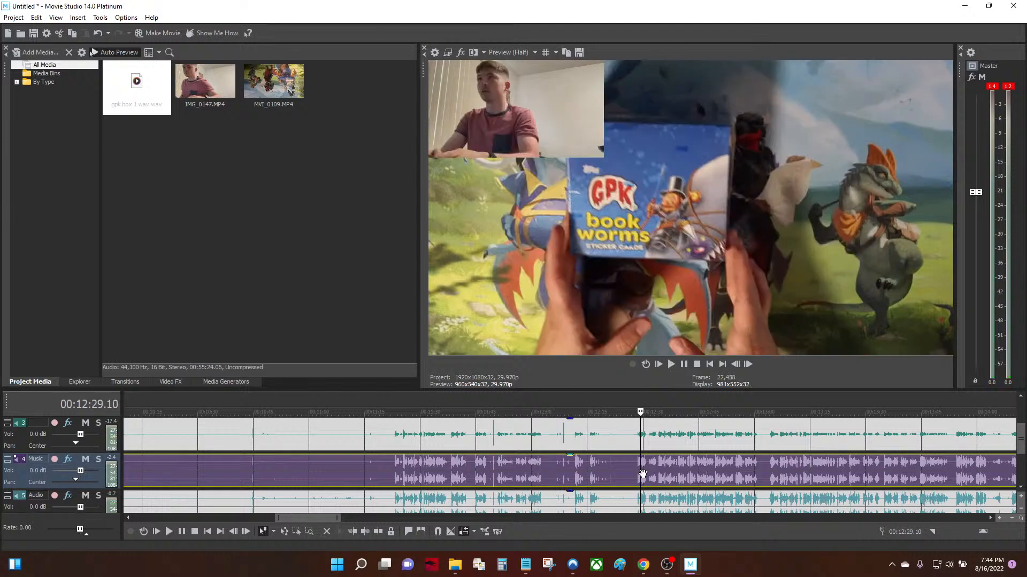
left_click(615, 439)
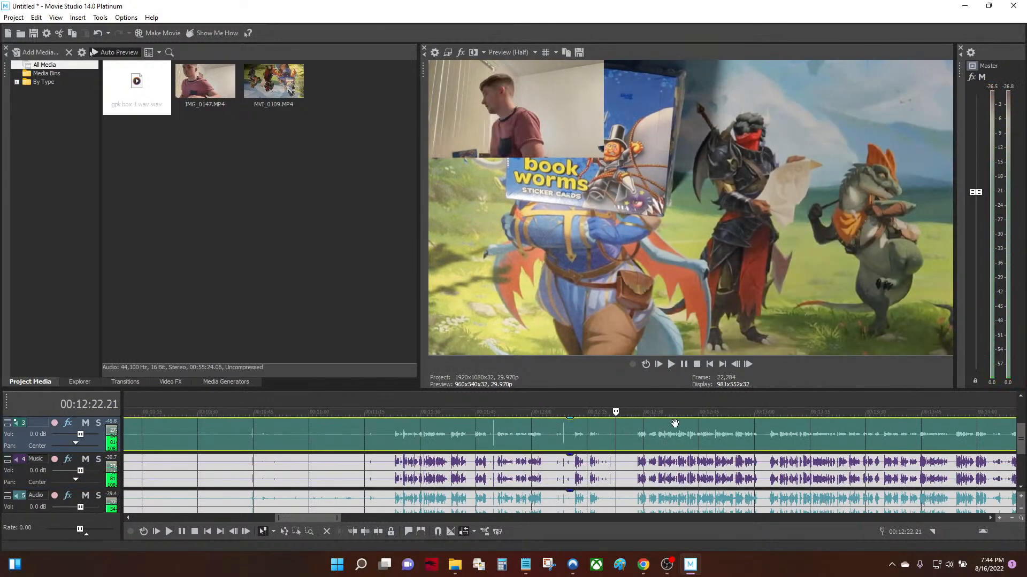
left_click(598, 435)
key("space")
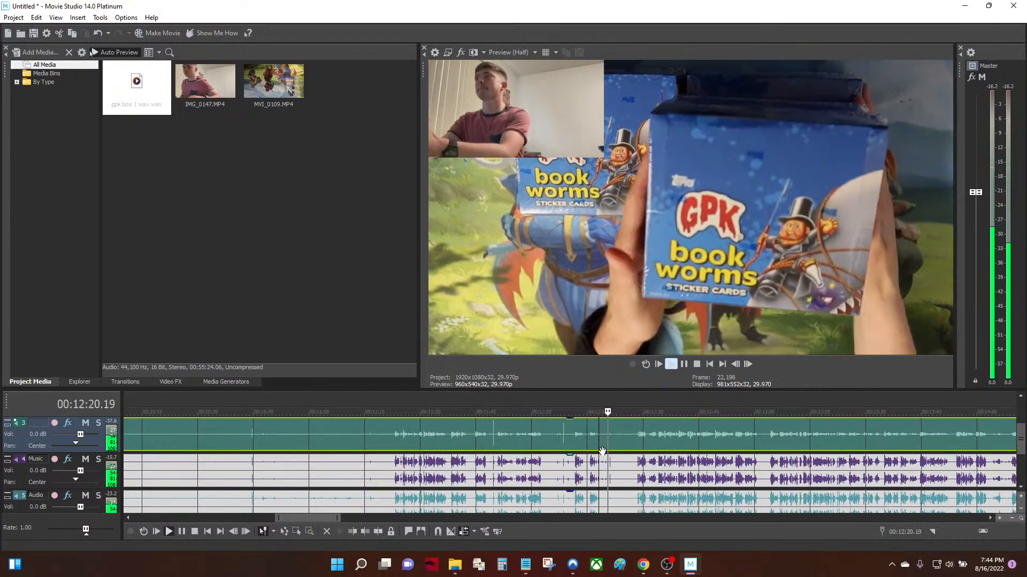
left_click(633, 435)
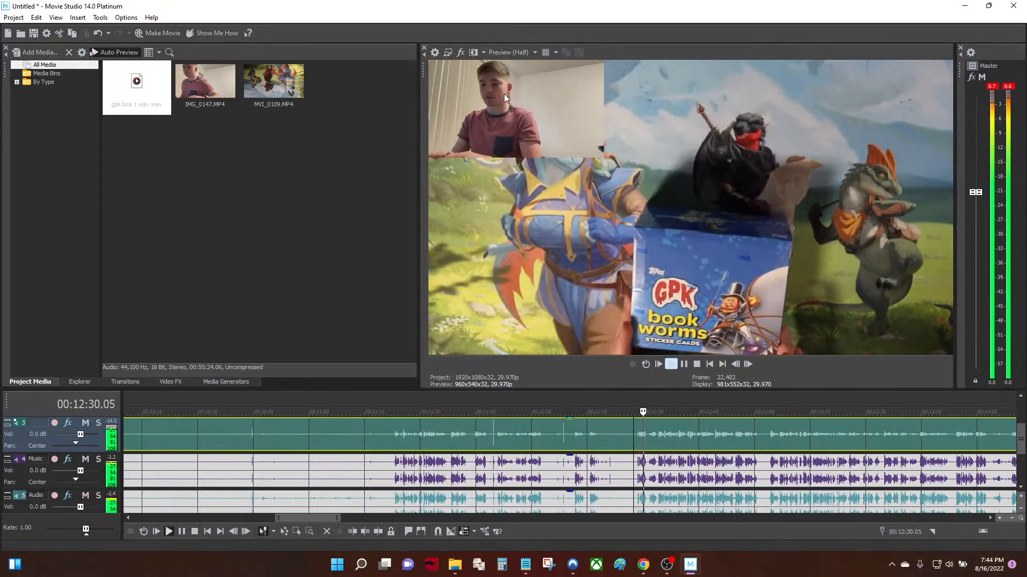
key("space")
Move the Music track above the face-camera audio track so the narration is the first audio track
scroll(645, 440, "down", 8)
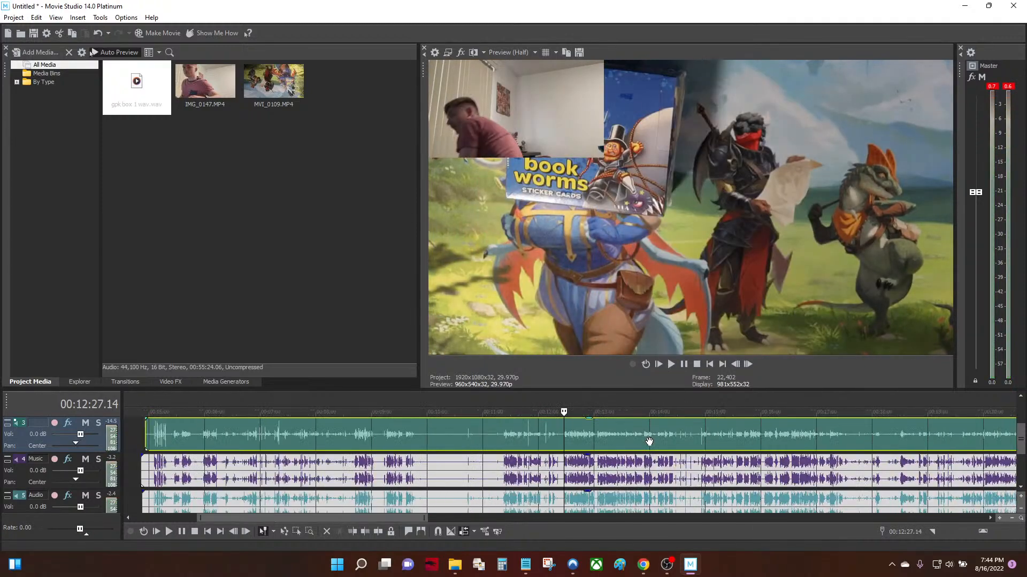
left_click(1023, 426)
left_click(1021, 426)
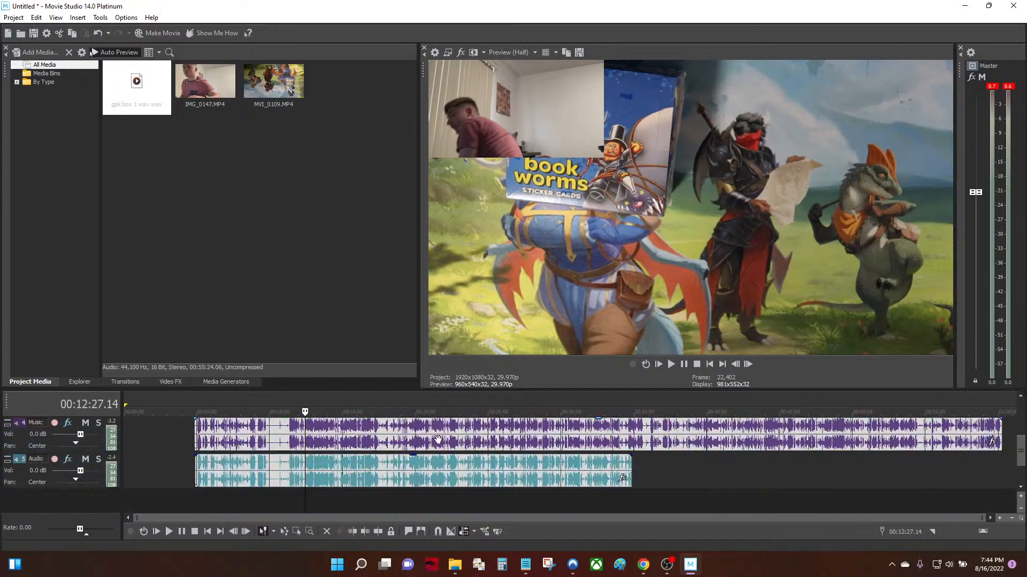
scroll(364, 461, "up", 1)
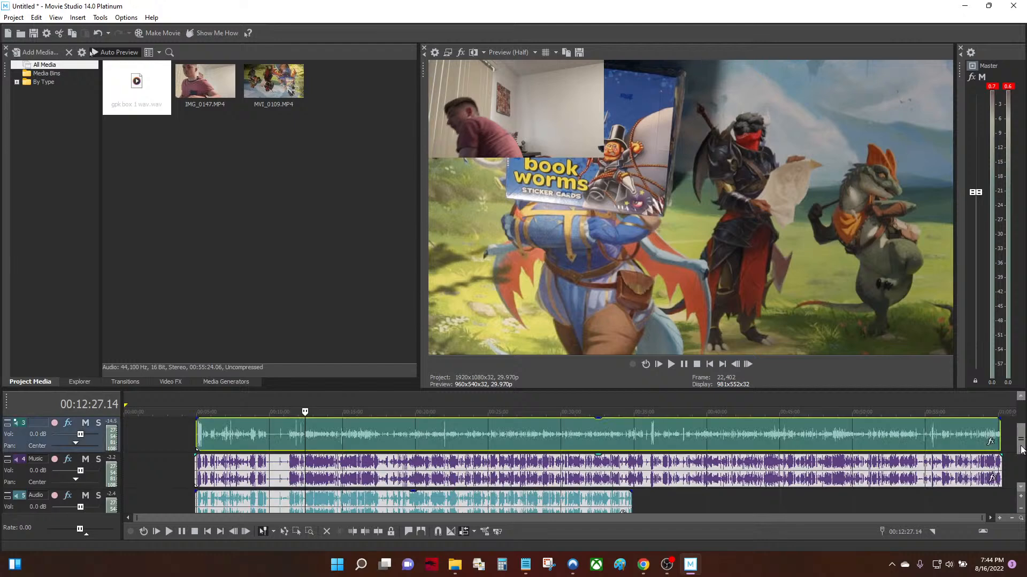
left_click_drag(21, 478, 38, 431)
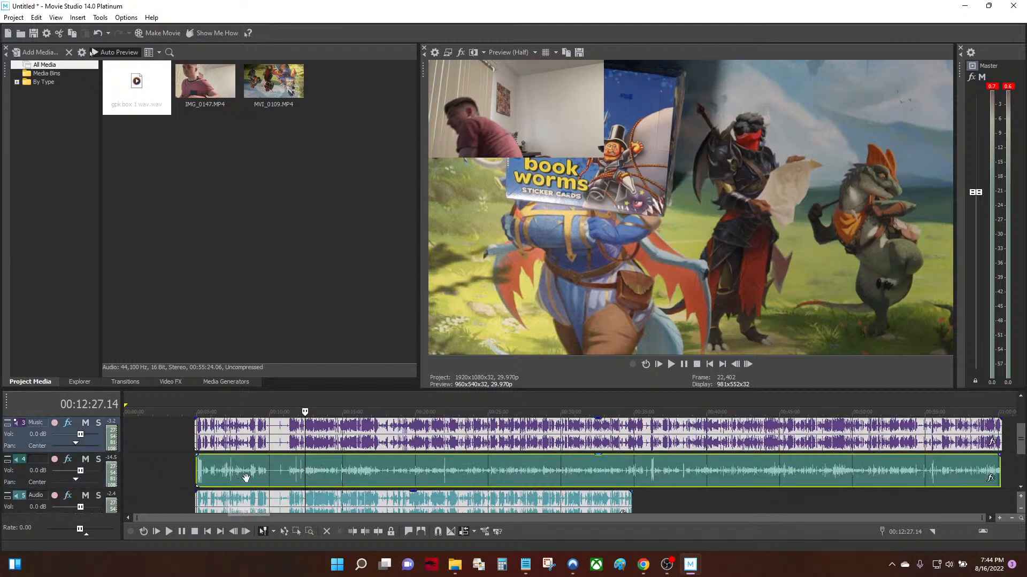
Insert two empty audio tracks directly above the face-camera audio track
right_click(27, 472)
left_click(64, 315)
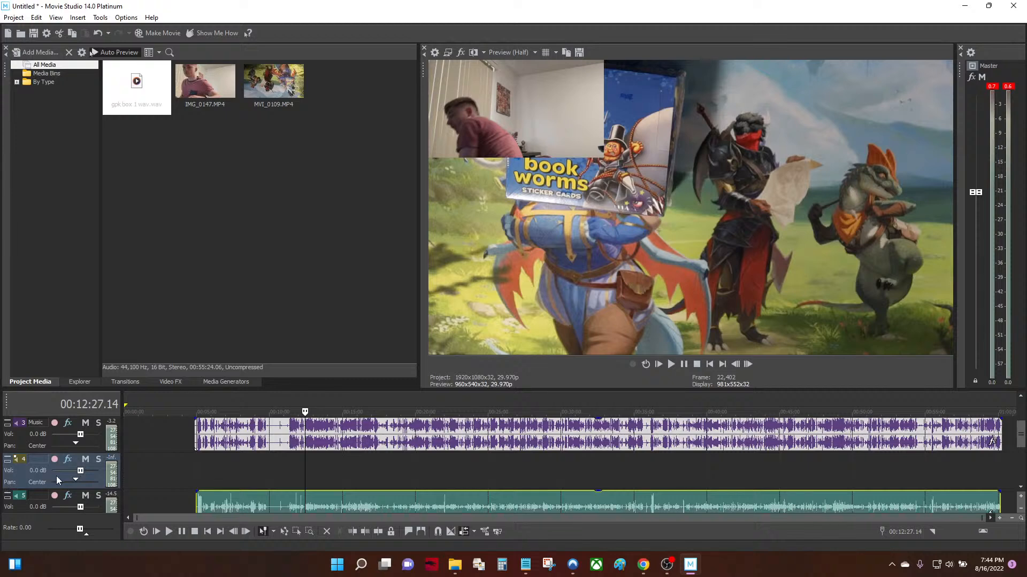
right_click(36, 474)
left_click(64, 318)
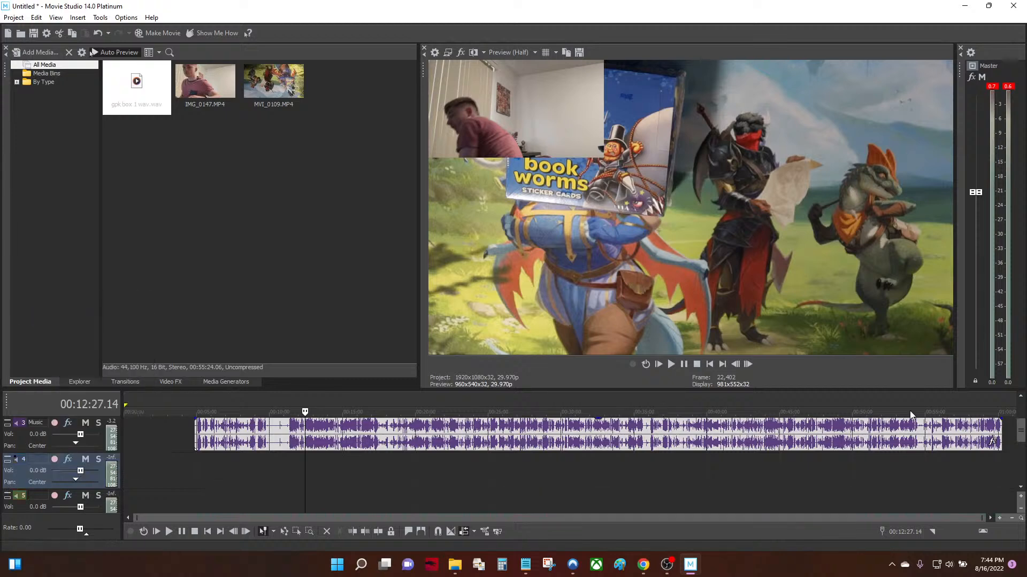
Group the camera clips with the narration and shift the whole group later on the timeline
left_click_drag(1020, 433, 1021, 448)
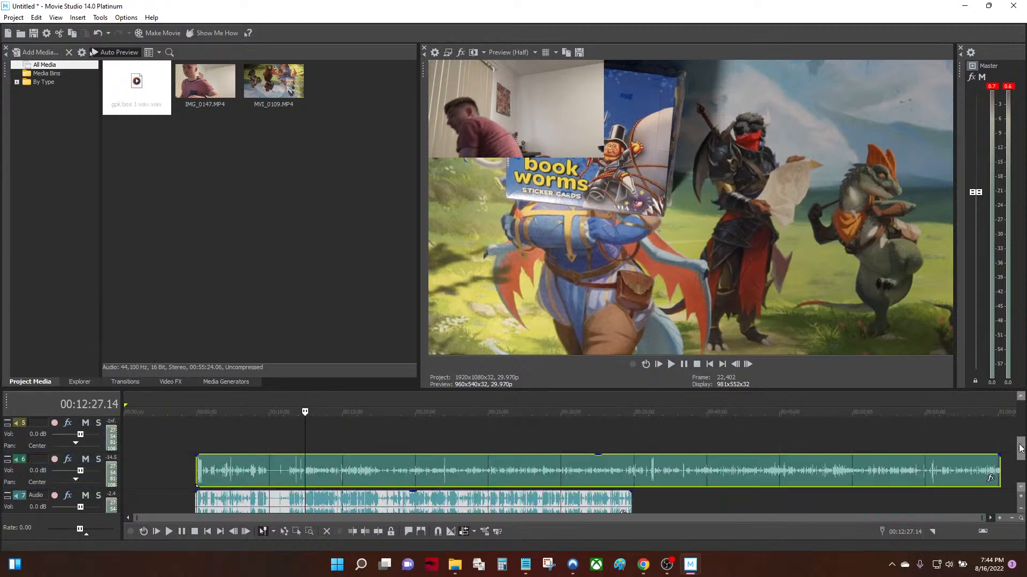
left_click(355, 494)
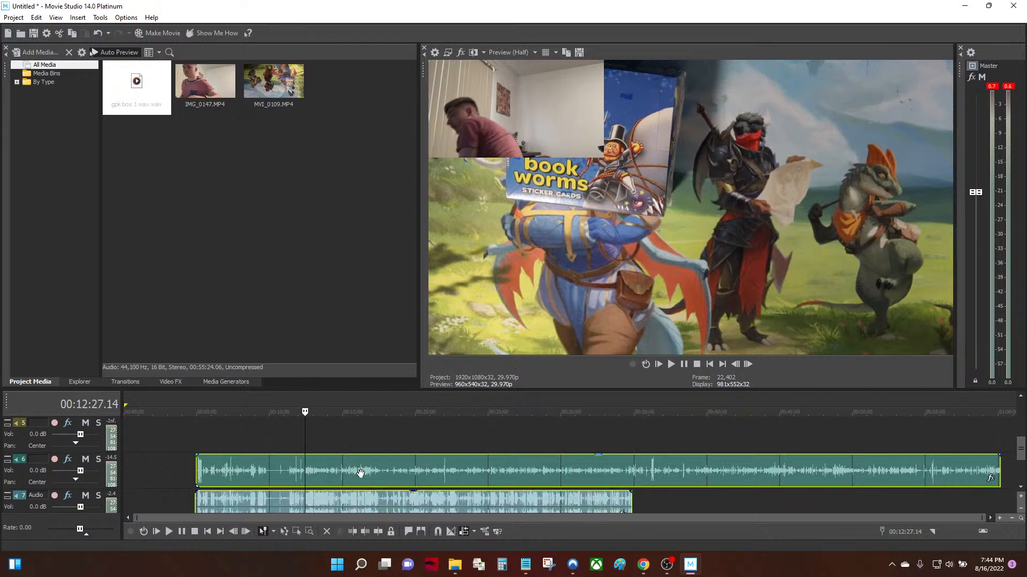
left_click(476, 442)
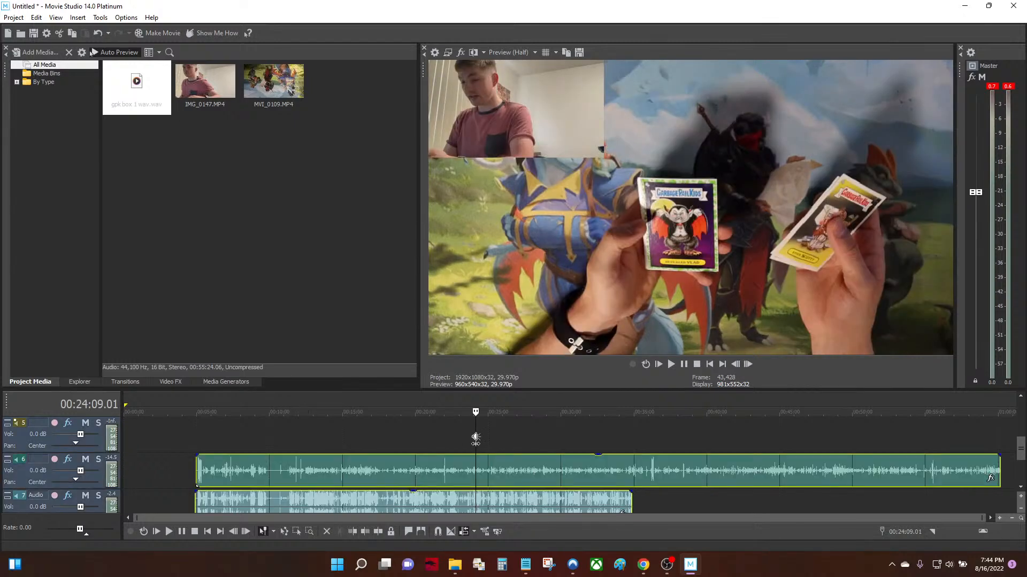
right_click(466, 467)
mouse_move(522, 409)
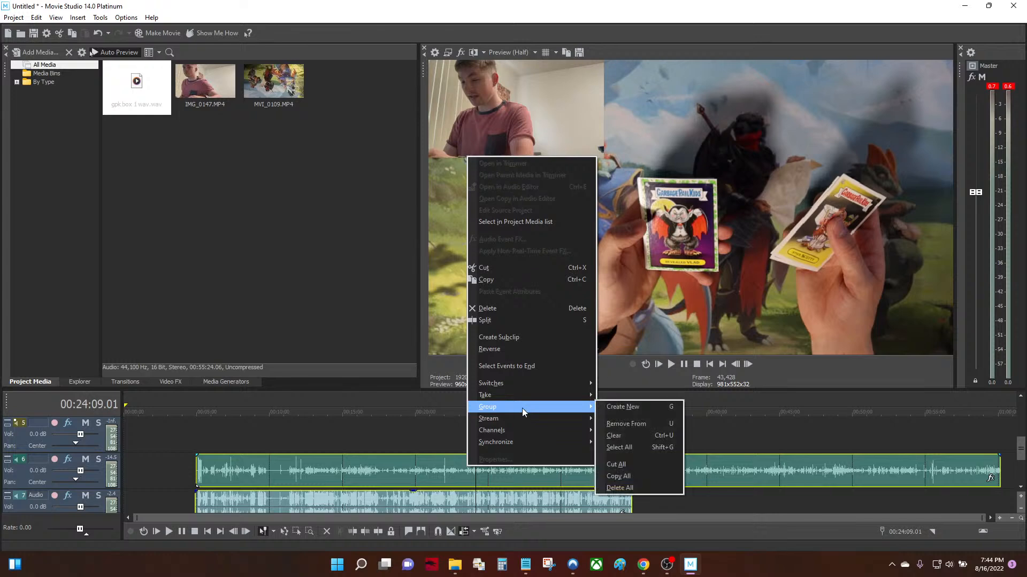
left_click(620, 409)
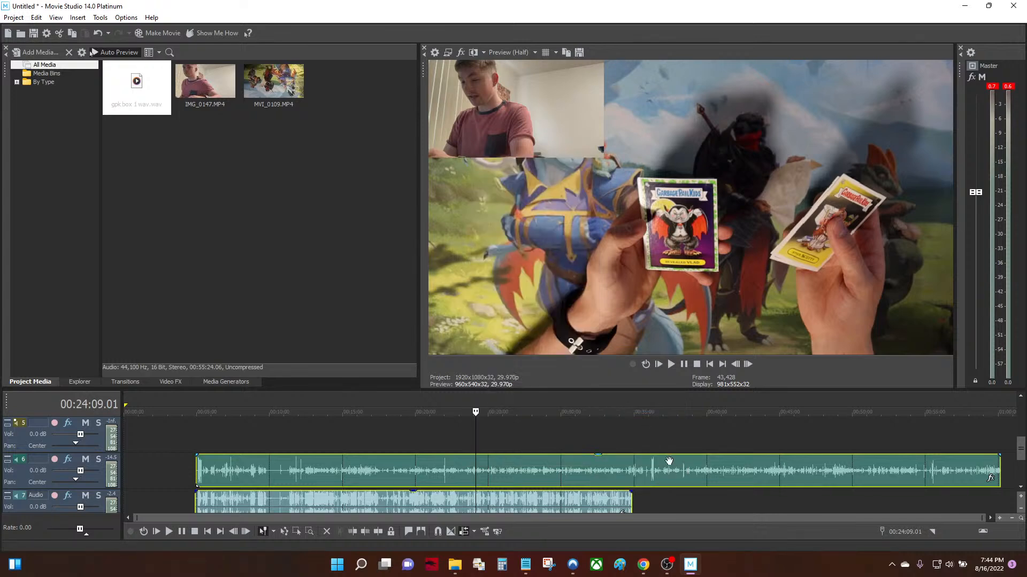
left_click_drag(636, 468, 722, 468)
scroll(962, 470, "up", 3)
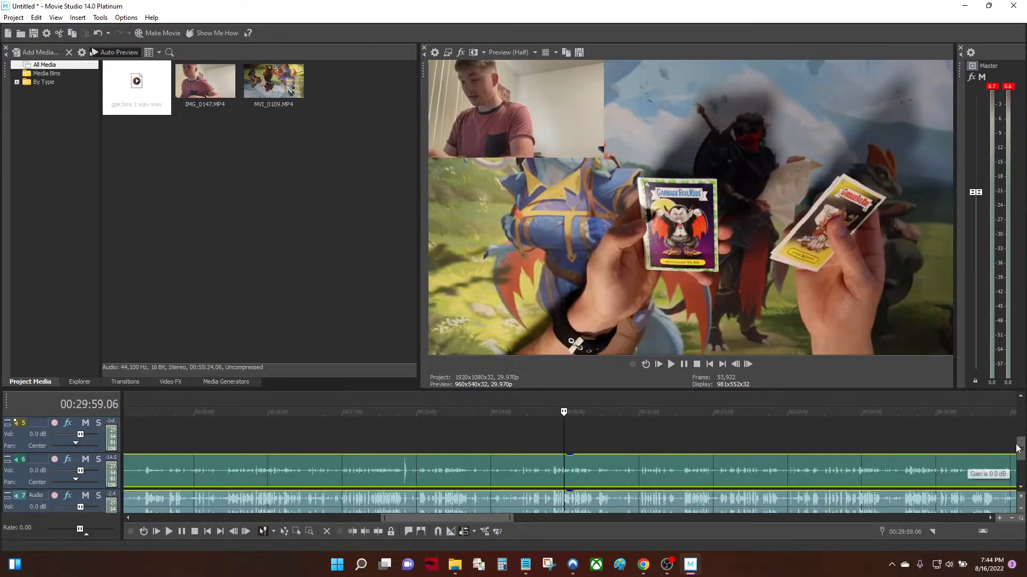
Move the face-camera and overhead audio clips up onto the two newly added audio tracks
left_click_drag(1022, 447, 1021, 428)
left_click(636, 481)
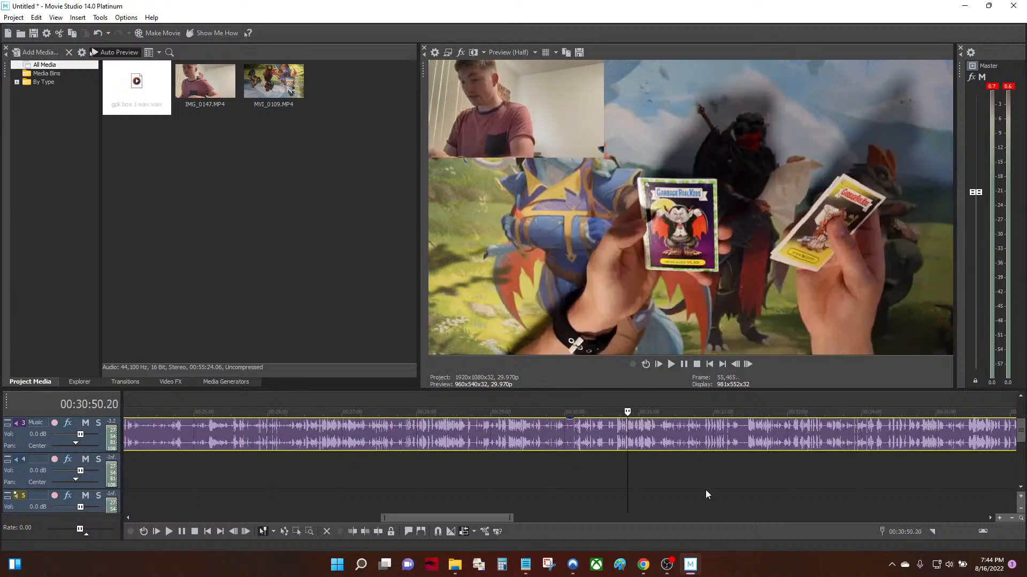
scroll(714, 488, "down", 3)
left_click_drag(1020, 430, 1020, 460)
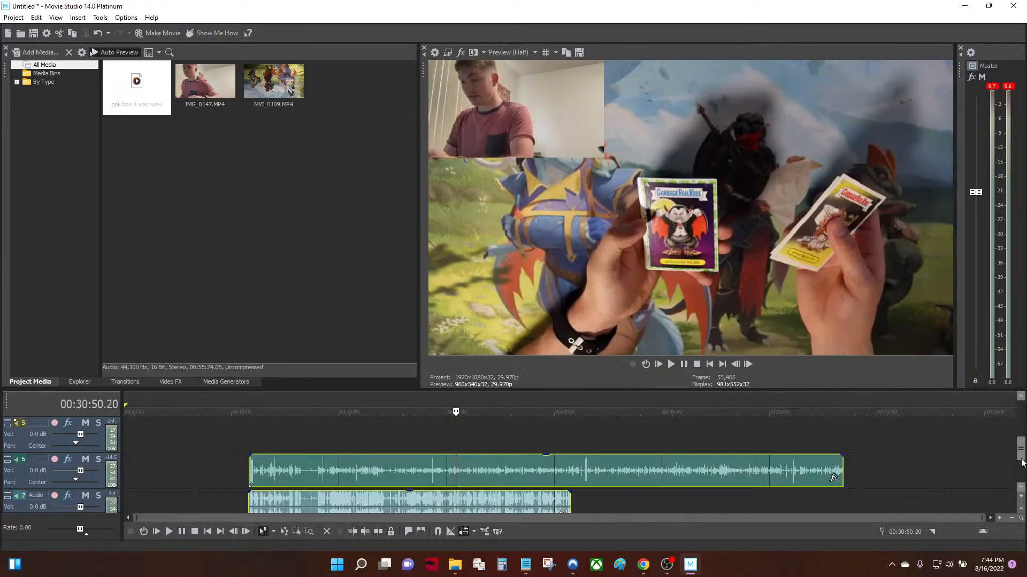
left_click(612, 478)
left_click(500, 481)
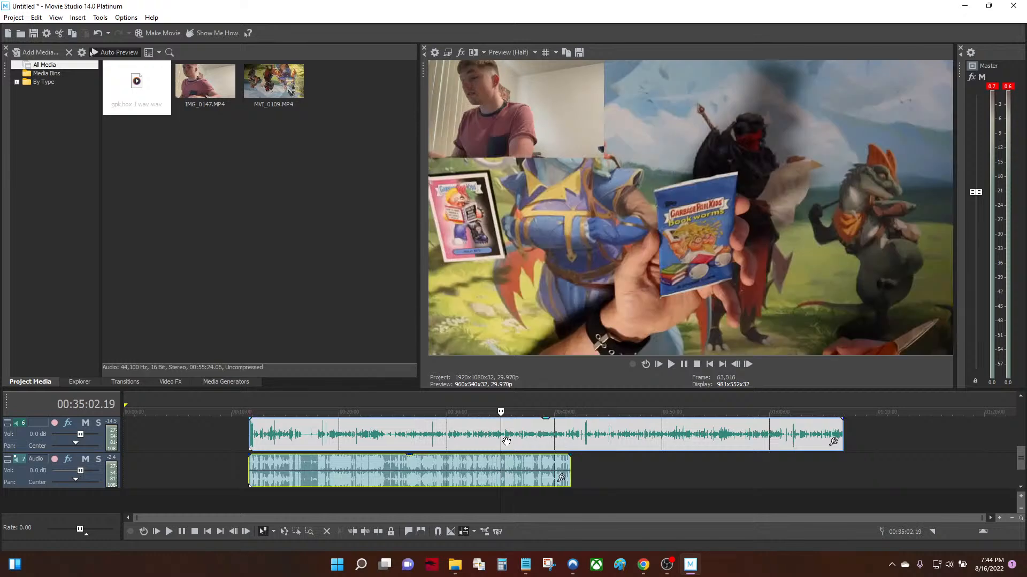
scroll(349, 479, "up", 2)
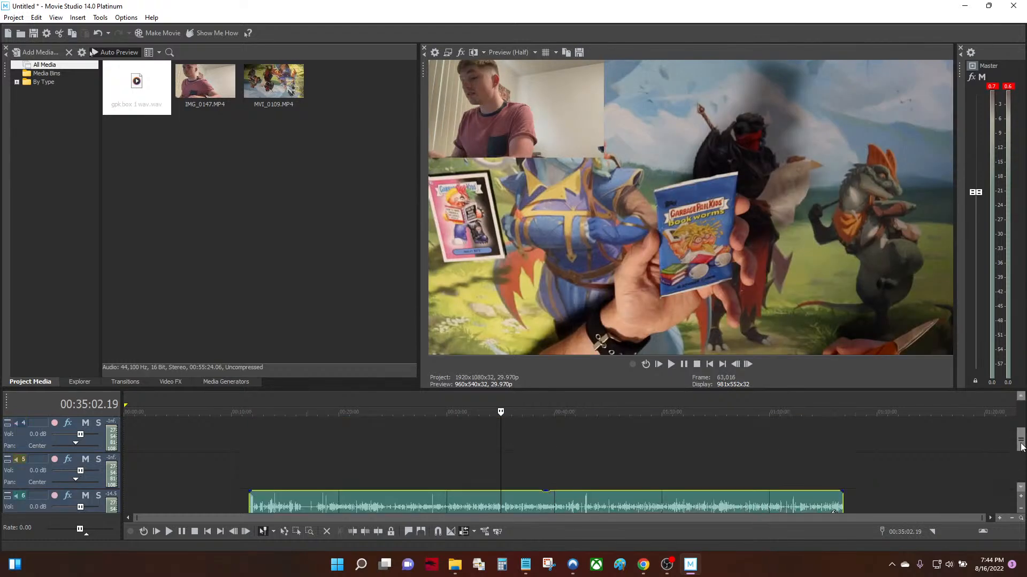
left_click_drag(351, 500, 354, 441)
mouse_move(1023, 441)
left_mouse_down()
mouse_move(1021, 406)
mouse_move(1020, 455)
left_mouse_up()
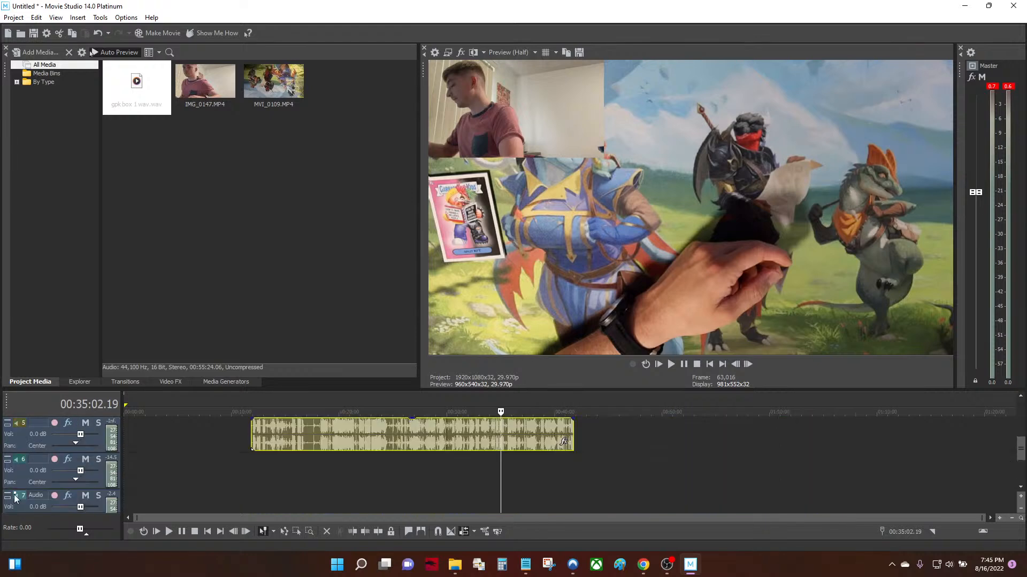
Delete the two emptied audio tracks below the camera audio clips
right_click(18, 483)
left_click(3, 481)
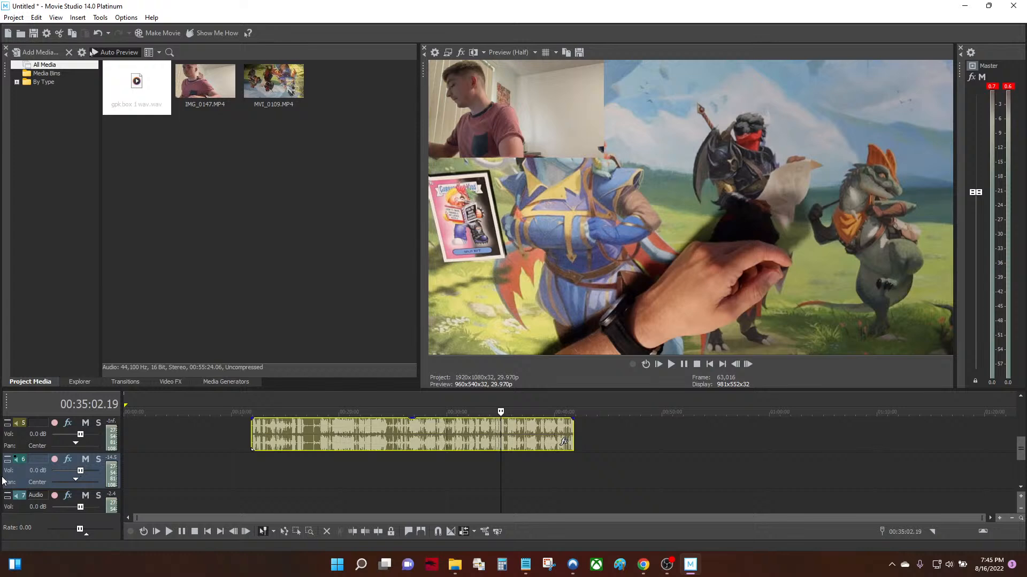
key("Delete")
left_click(22, 482)
key("Delete")
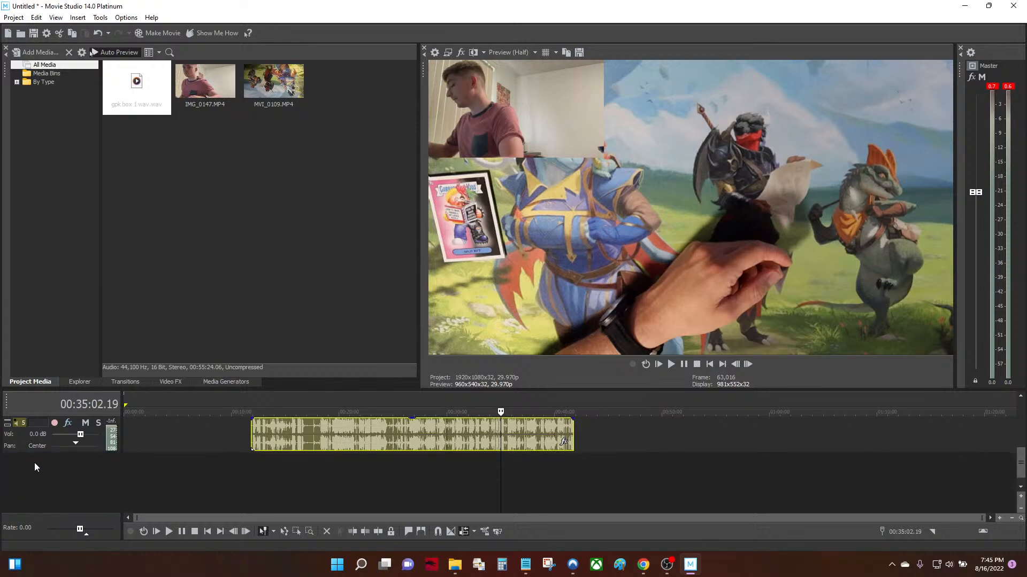
scroll(1022, 456, "up", 1)
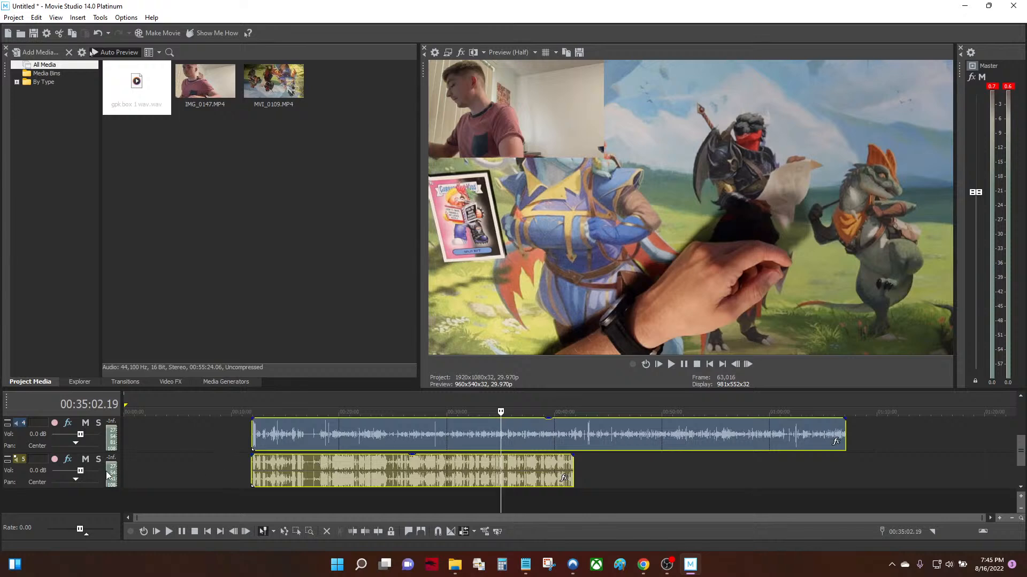
Select all clips and remove them from their group
left_click(25, 482)
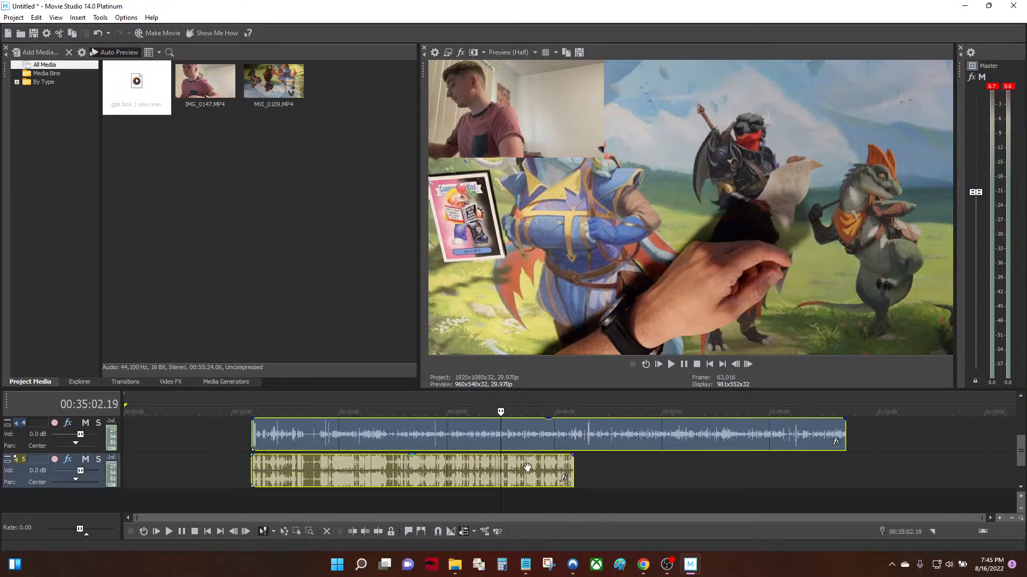
key("ctrl+a")
right_click(520, 440)
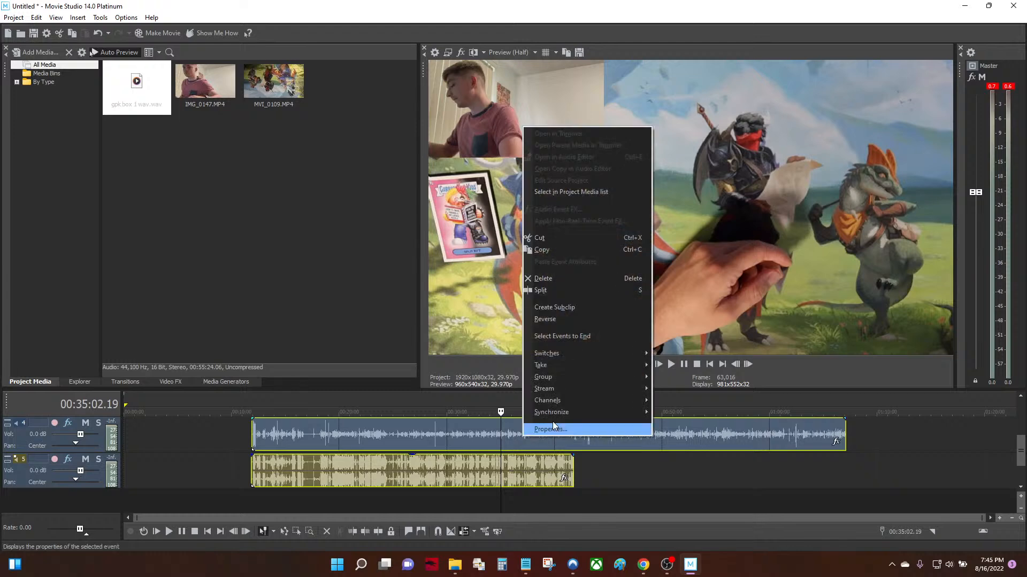
mouse_move(567, 378)
left_click(674, 393)
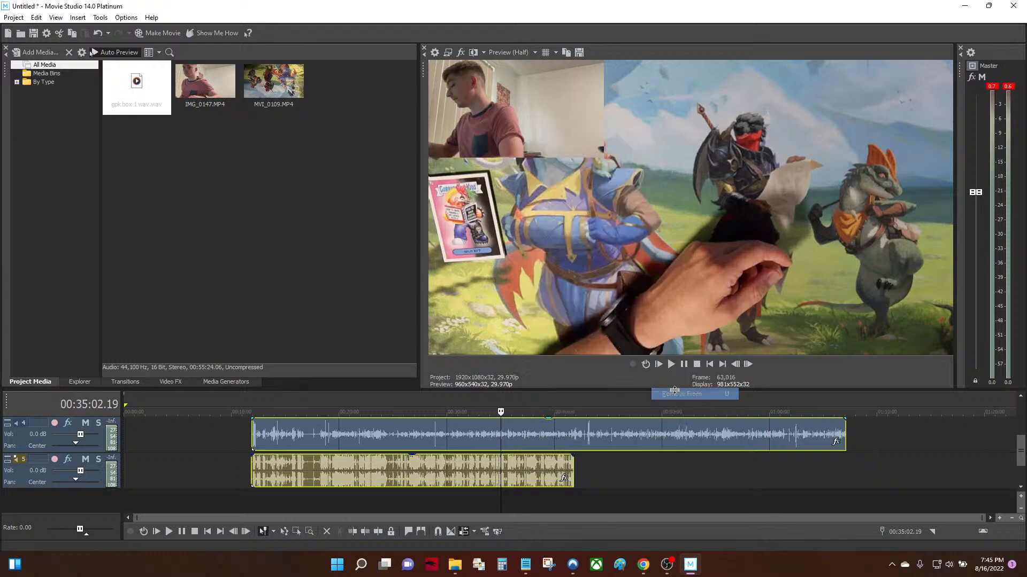
Delete the overhead and face-camera audio tracks, keeping the Music track with the narration
left_click(36, 482)
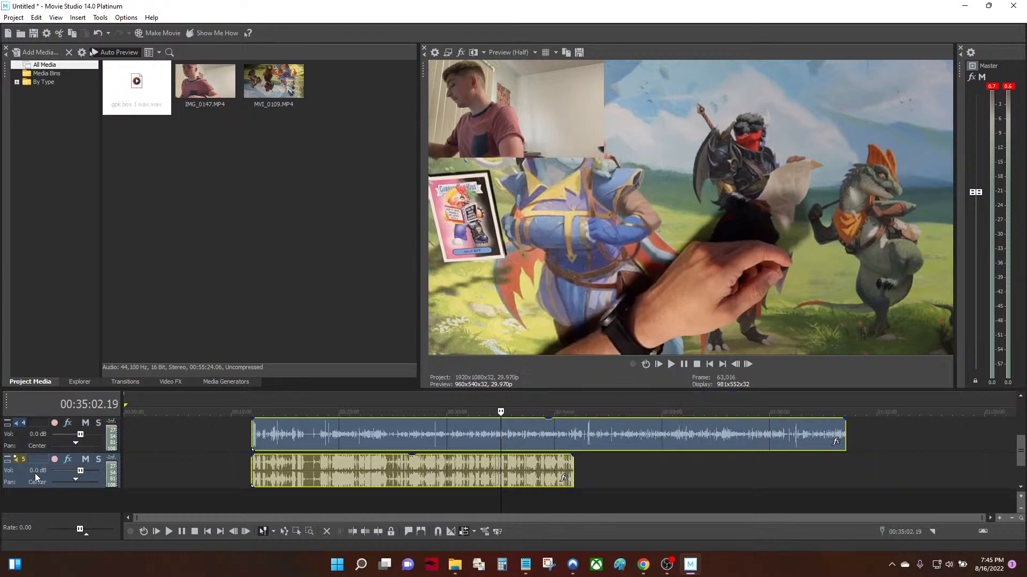
key("Delete")
key("Delete")
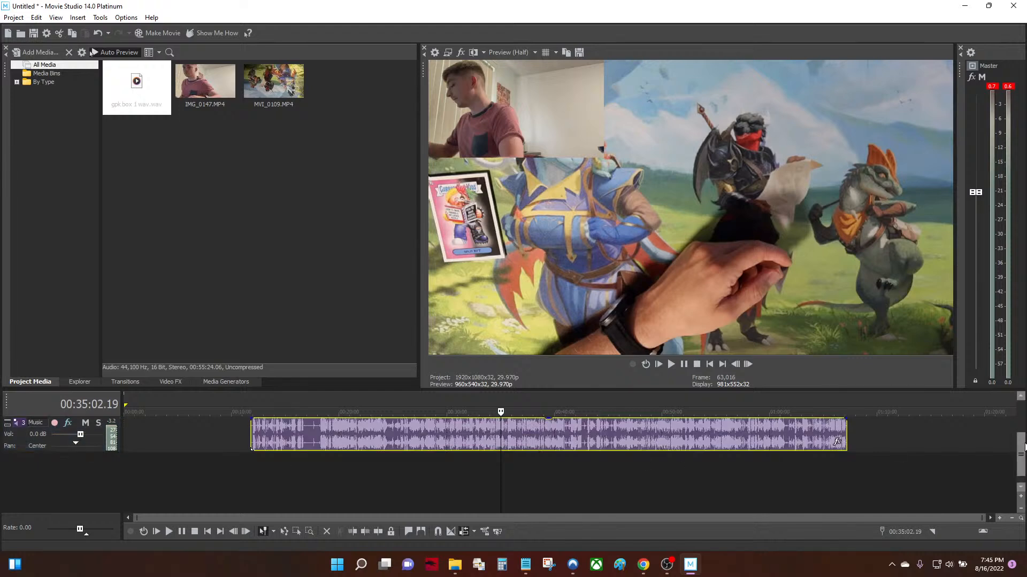
Group both camera video clips with the narration and move the new group further along the timeline
scroll(252, 449, "up", 2)
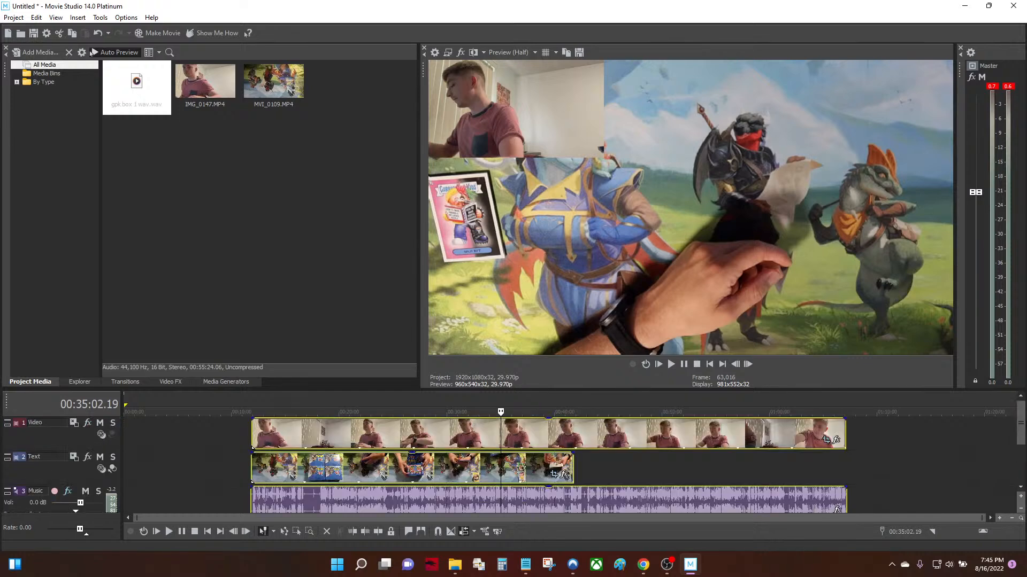
left_click(1021, 431)
right_click(445, 440)
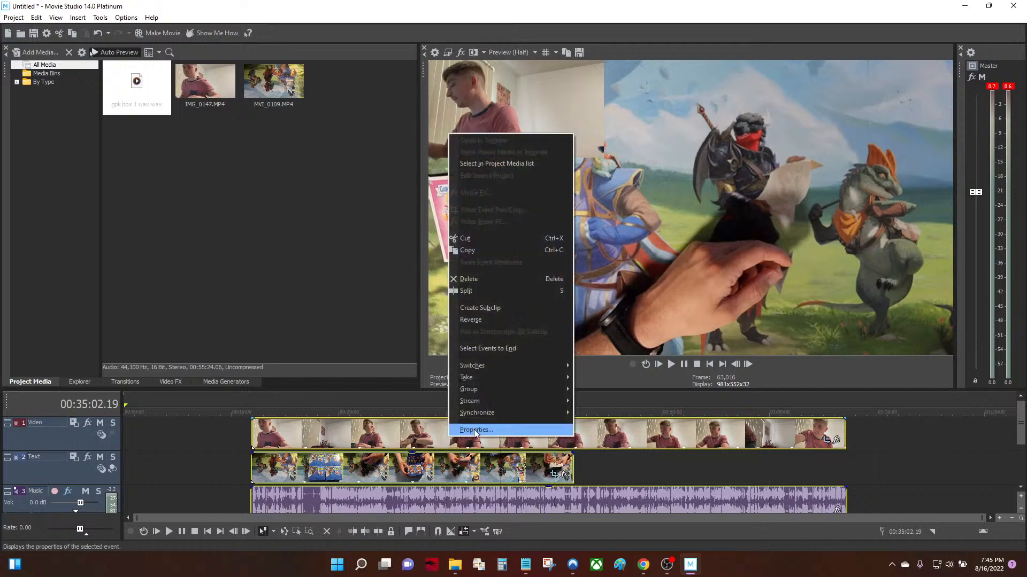
mouse_move(499, 391)
left_click(578, 390)
left_click_drag(453, 431, 619, 431)
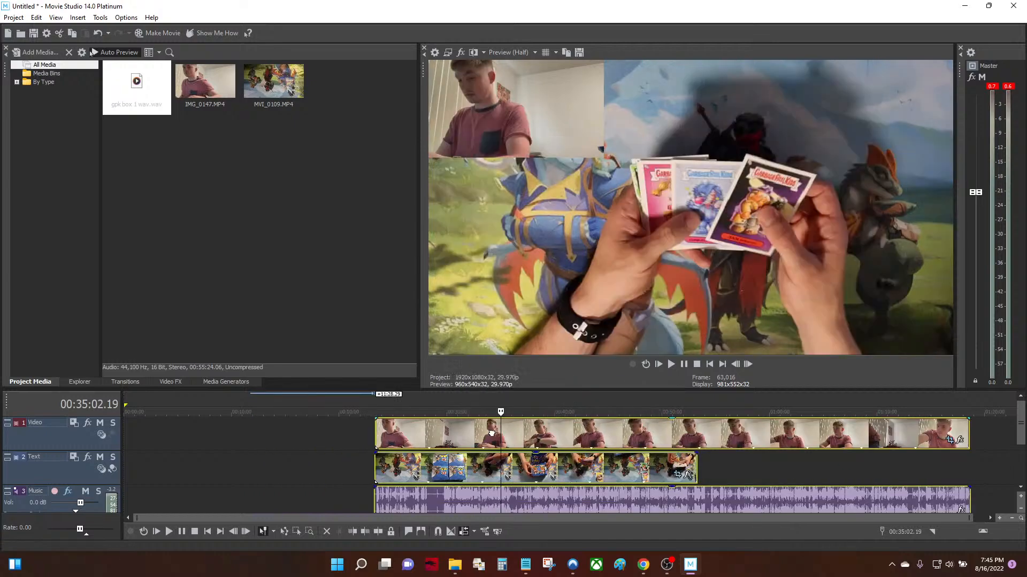
Play back passages between about 33:40 and 35:10 to check that both cameras match the narration
left_click(500, 440)
scroll(657, 445, "up", 5)
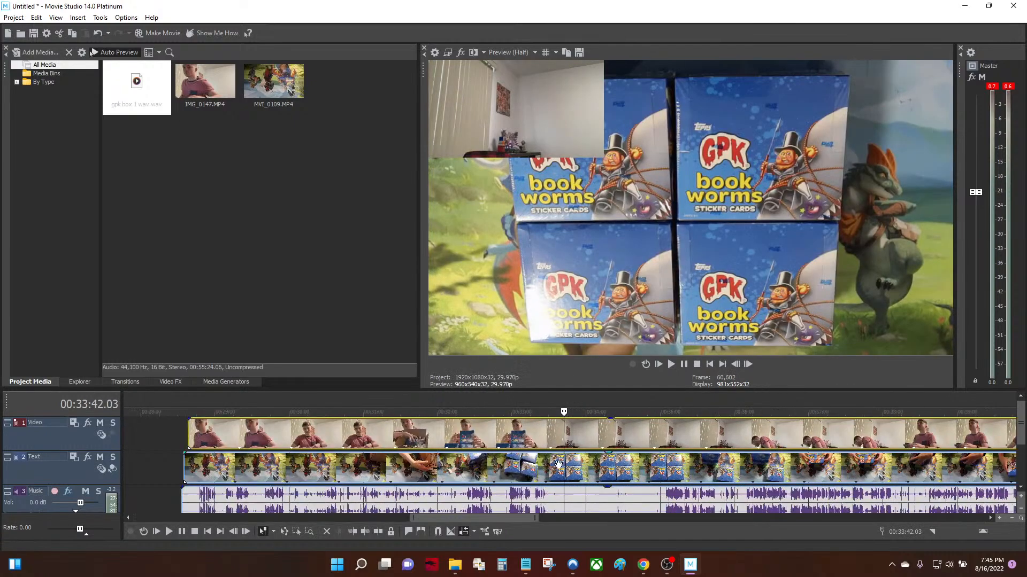
key("space")
scroll(656, 445, "up", 3)
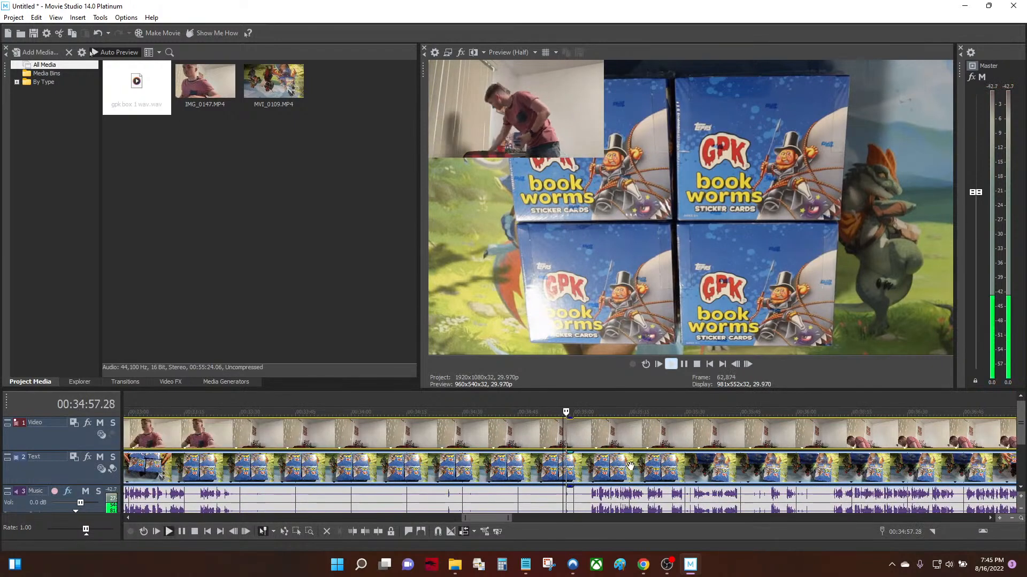
left_click(594, 480)
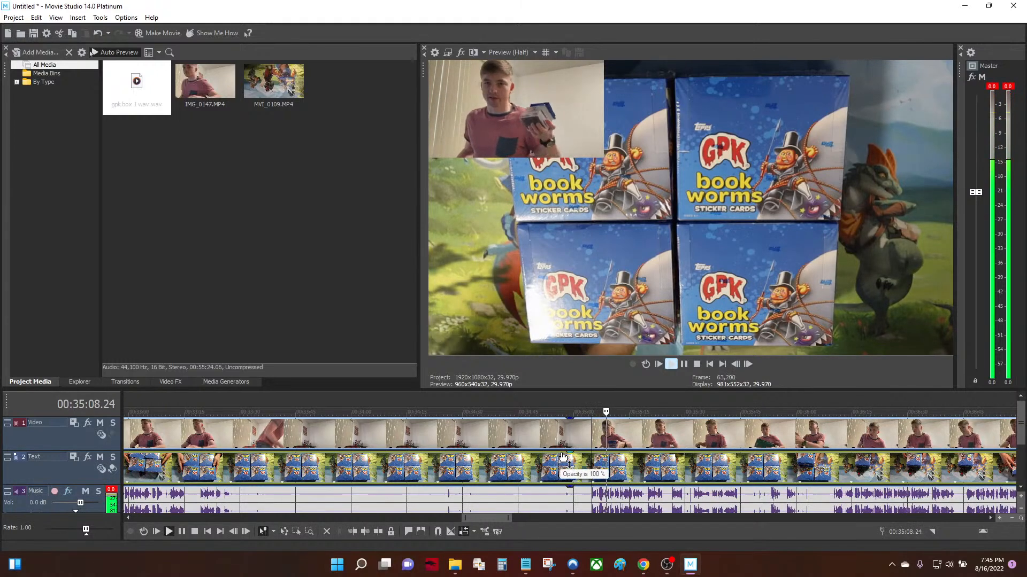
key("space")
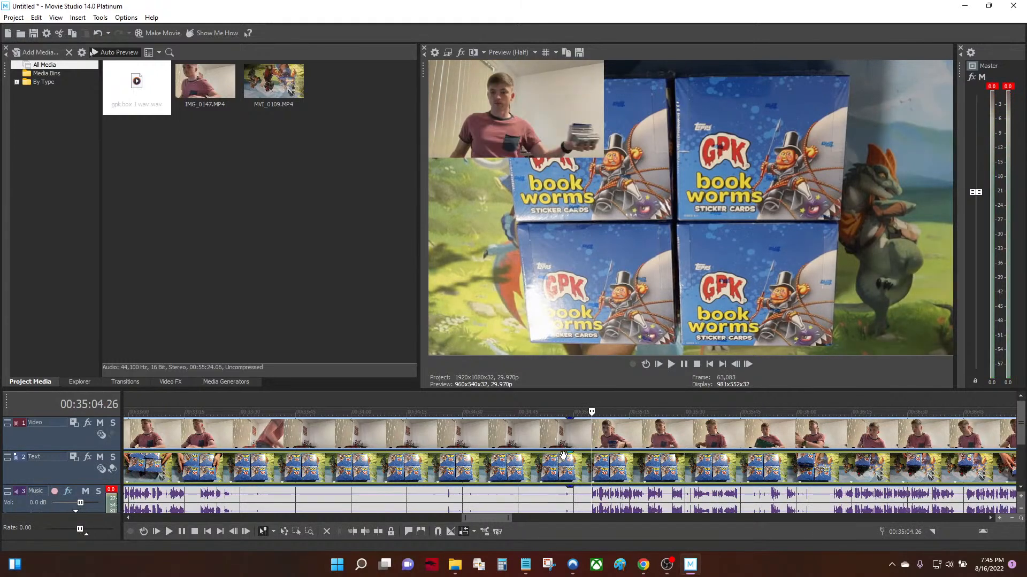
left_click(607, 439)
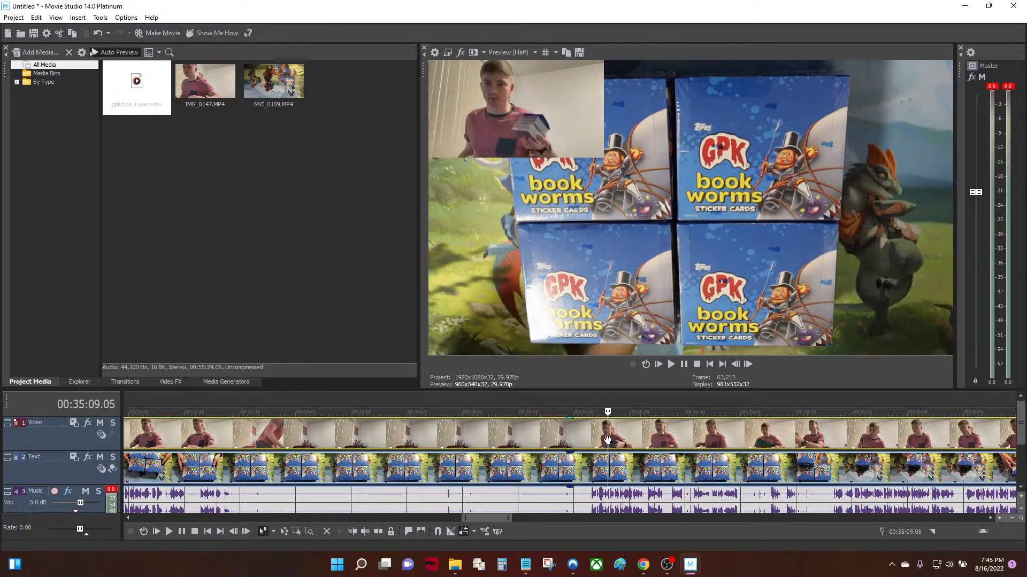
left_click(599, 470)
key("space")
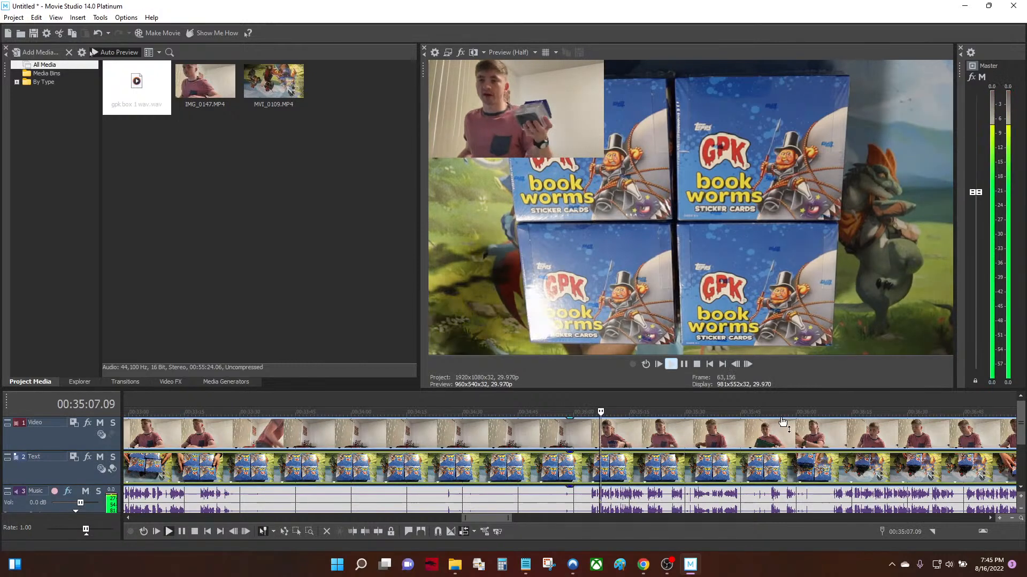
key("space")
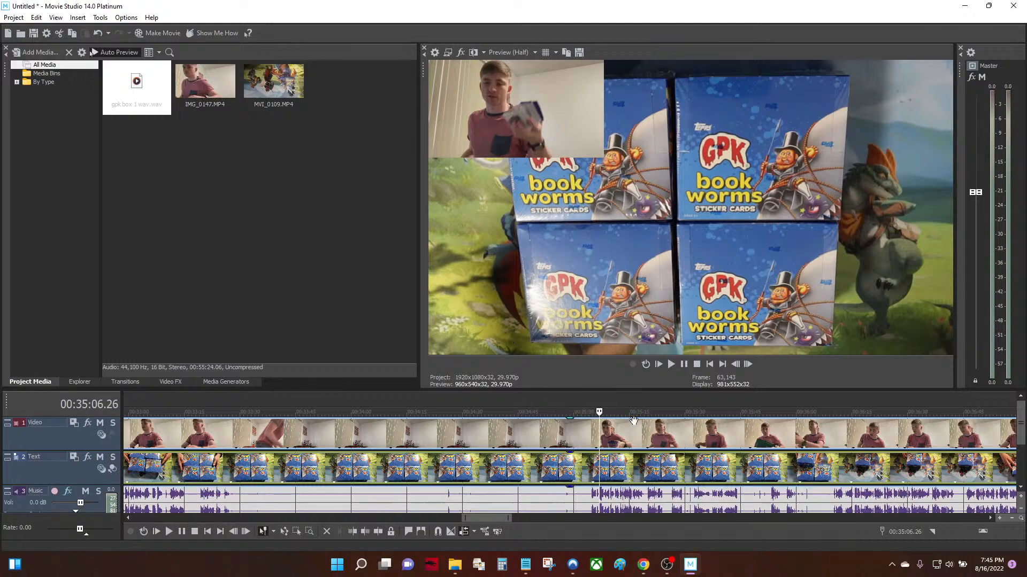
Inspect both camera tracks against the narration at about 35:05 and 36:10 on the timeline
left_click(589, 440)
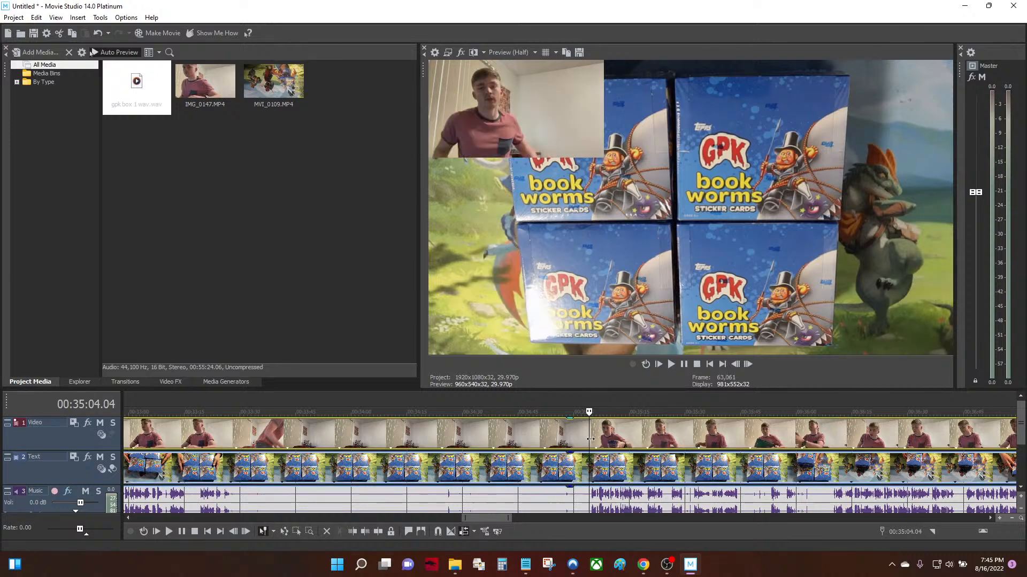
left_click(592, 435)
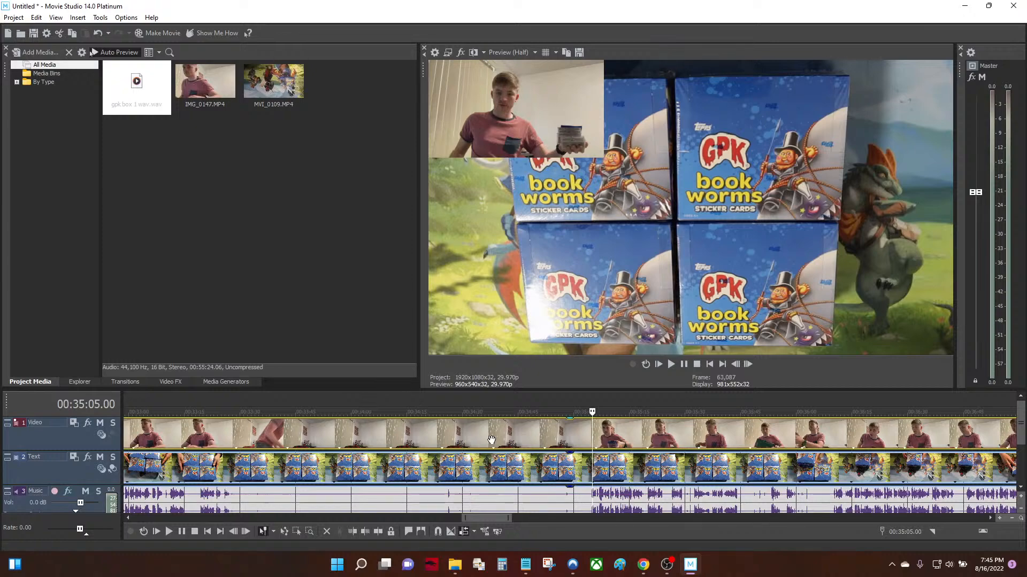
scroll(491, 439, "down", 3)
left_click(644, 457)
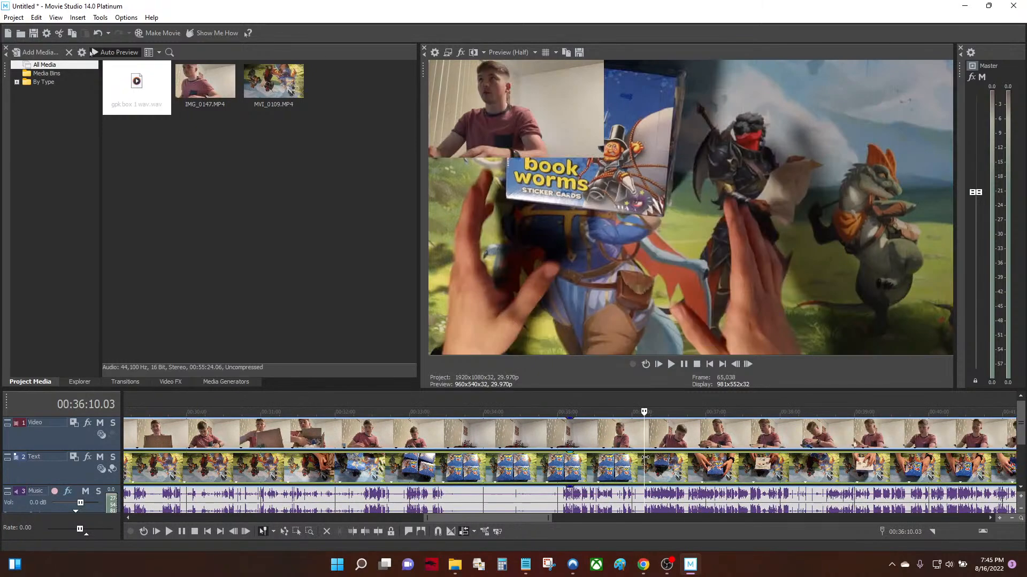
scroll(644, 457, "up", 8)
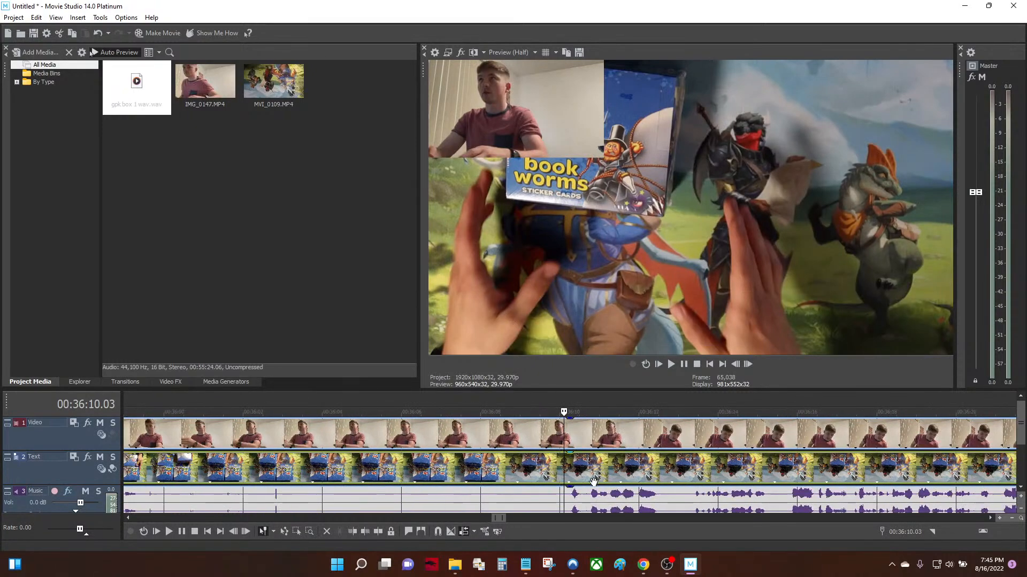
scroll(593, 482, "down", 3)
Close Movie Studio without saving the untitled project, and close the Narration folder window
key("alt+F4")
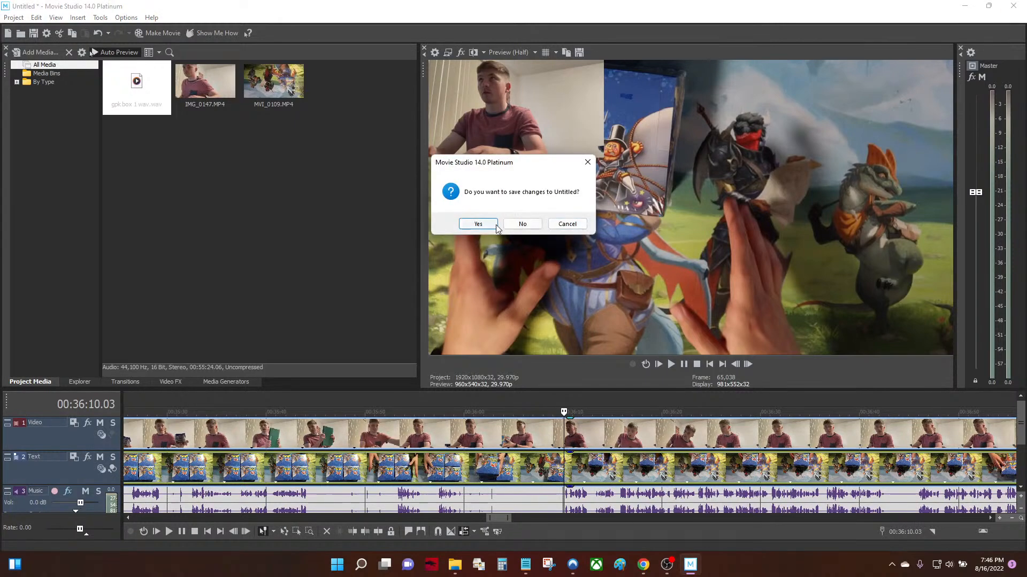
left_click(478, 224)
key("Escape")
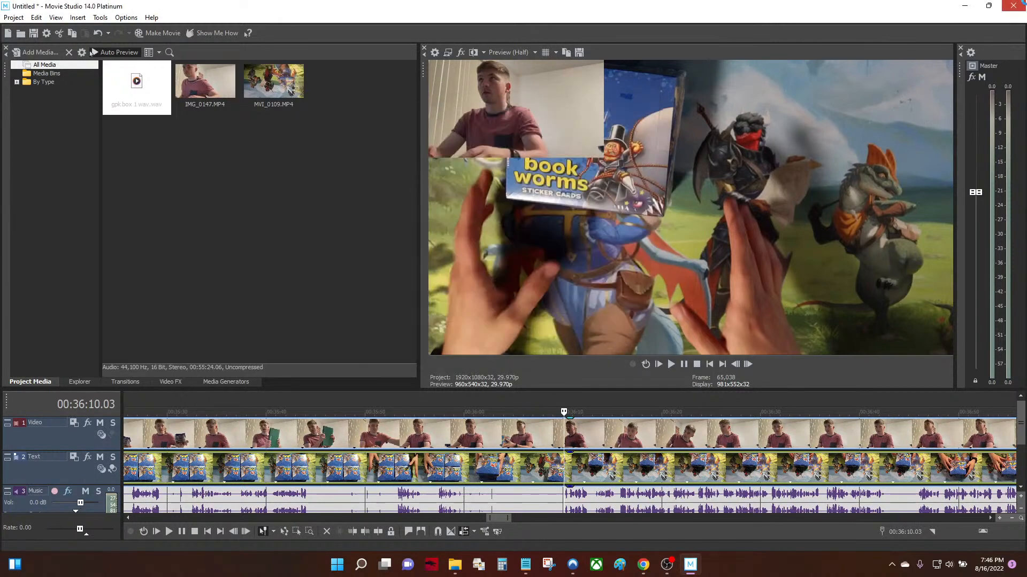
left_click(1013, 6)
left_click(524, 229)
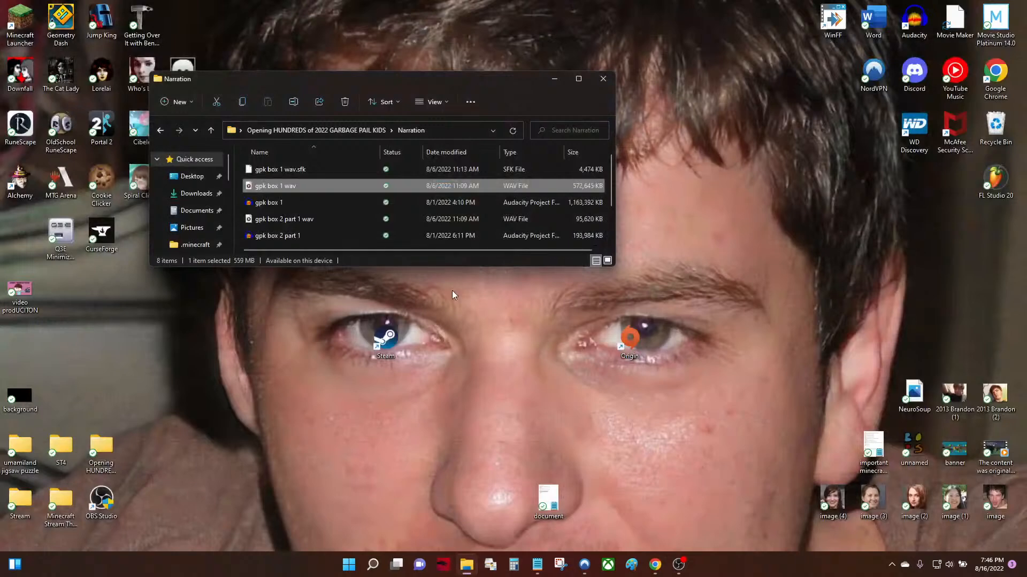
left_click(600, 80)
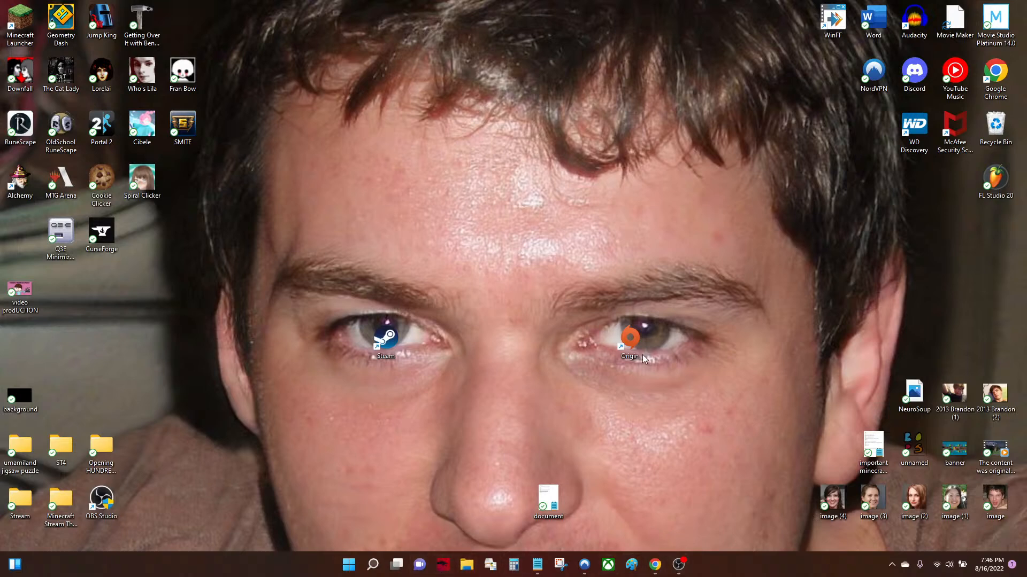
Open the saved Untitled.vf project from the "Opening HUNDREDS of 2022 GARBAGE PAIL KIDS" folder
key("super+e")
scroll(460, 227, "down", 1)
left_click(463, 205)
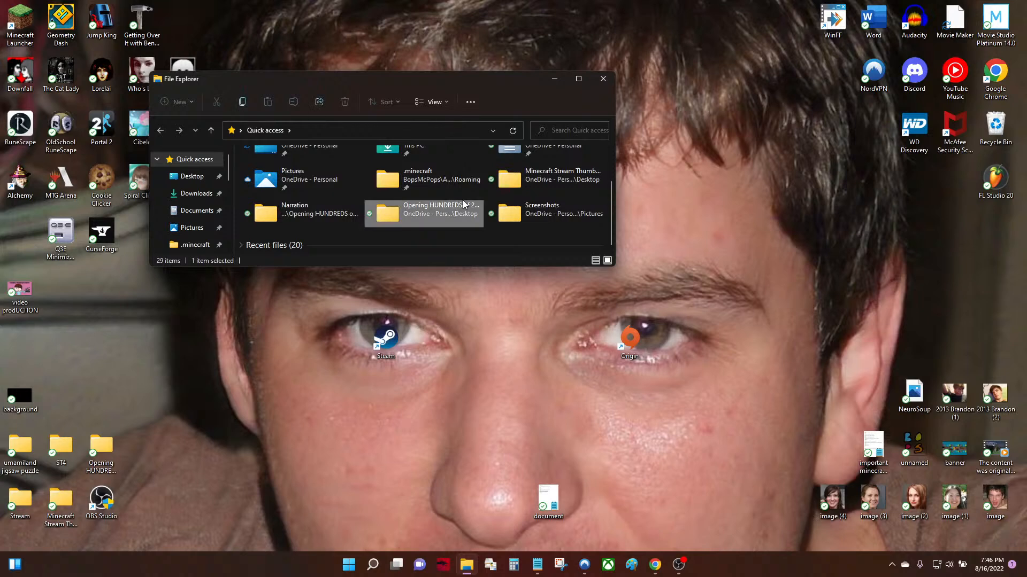
double_click(463, 205)
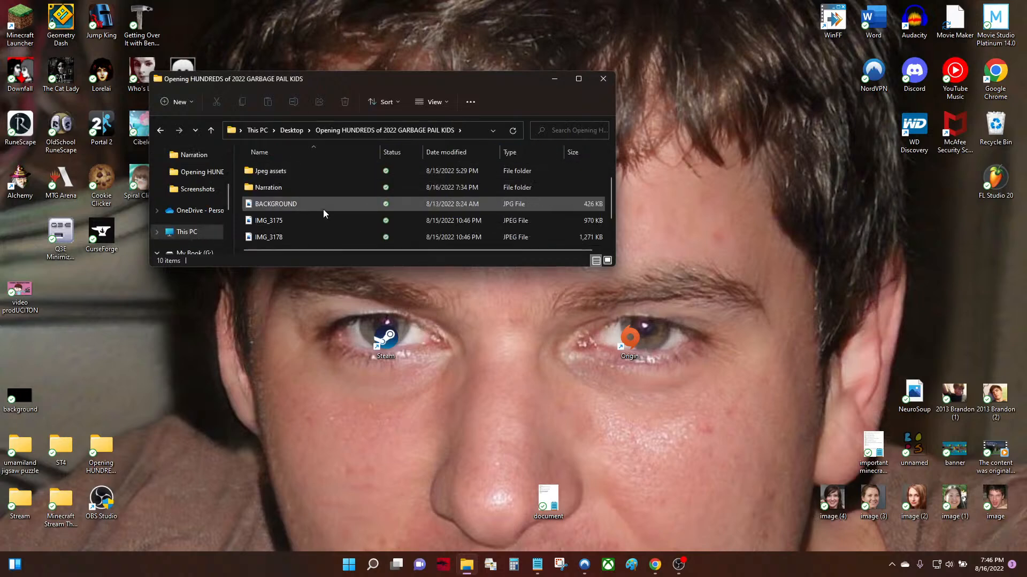
scroll(314, 206, "up", 1)
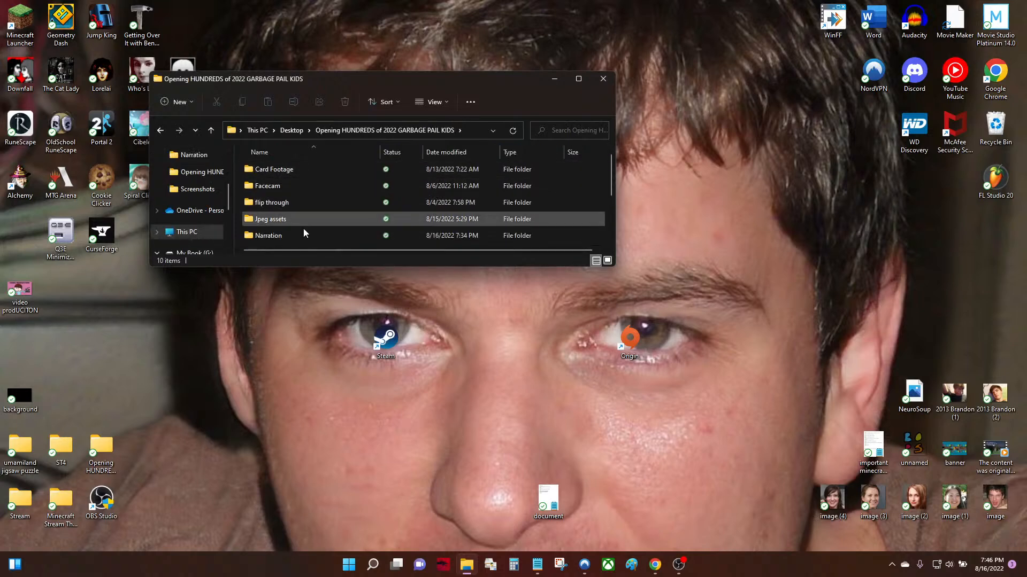
scroll(292, 203, "down", 1)
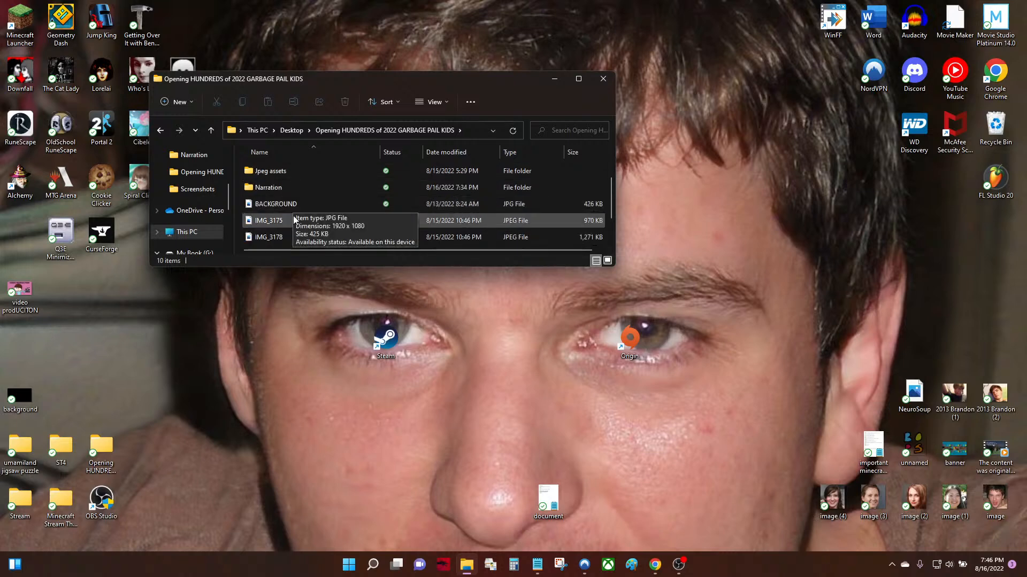
scroll(294, 219, "down", 1)
double_click(293, 221)
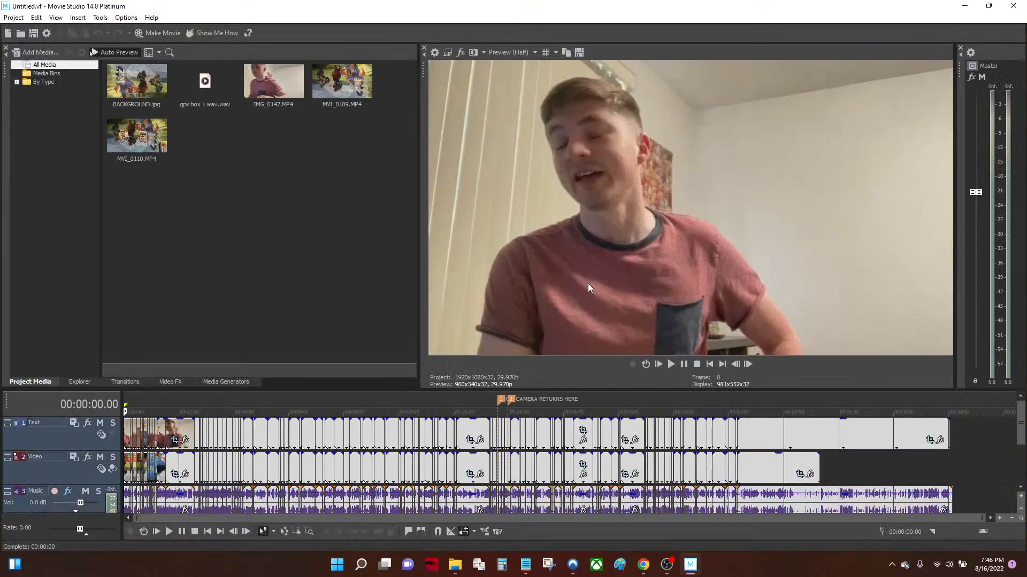
Locate the last cut in the timeline at about 22:18 and examine where the uncut footage begins
left_click(741, 431)
scroll(722, 428, "up", 5)
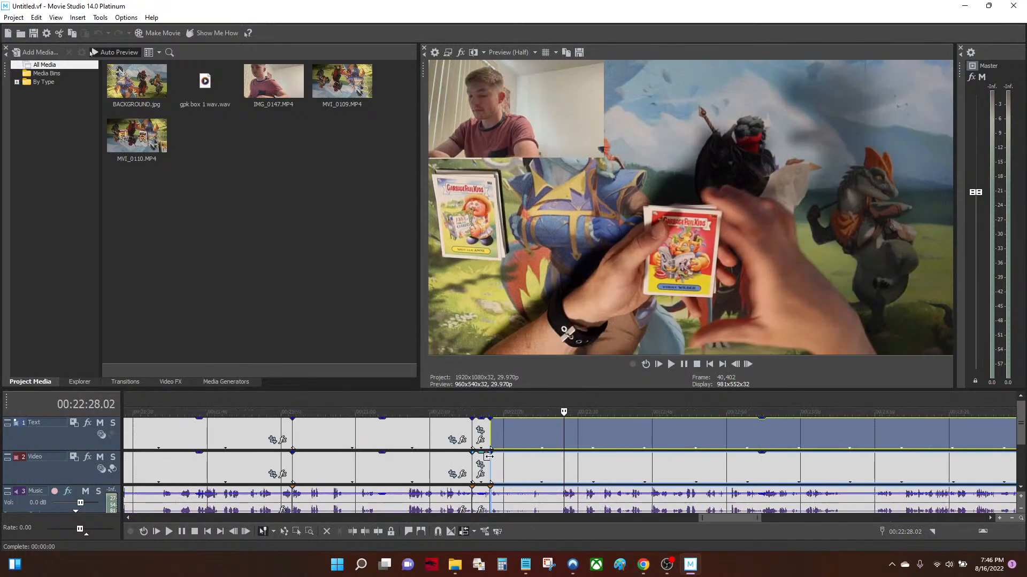
left_click(501, 436)
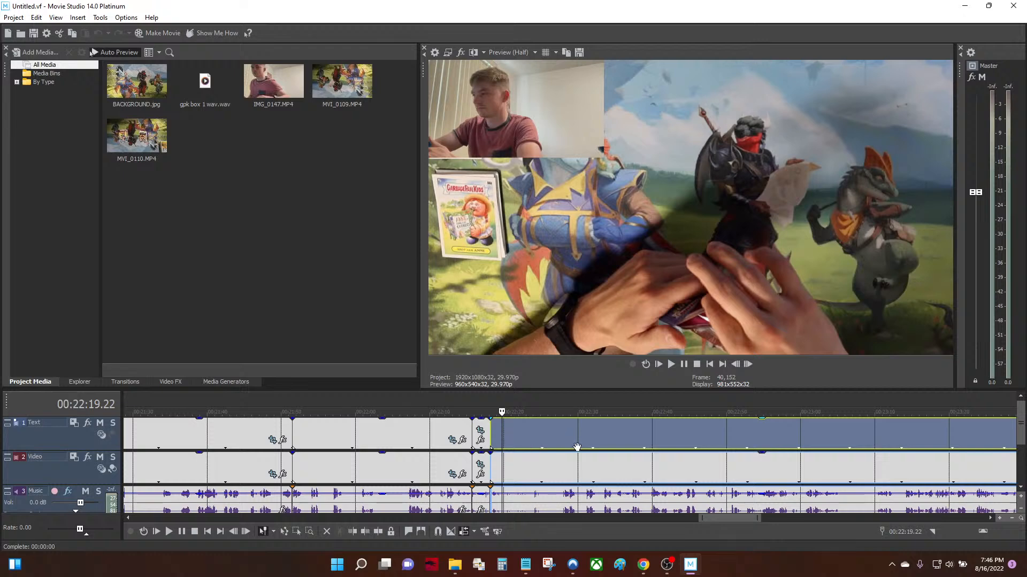
scroll(577, 447, "down", 6)
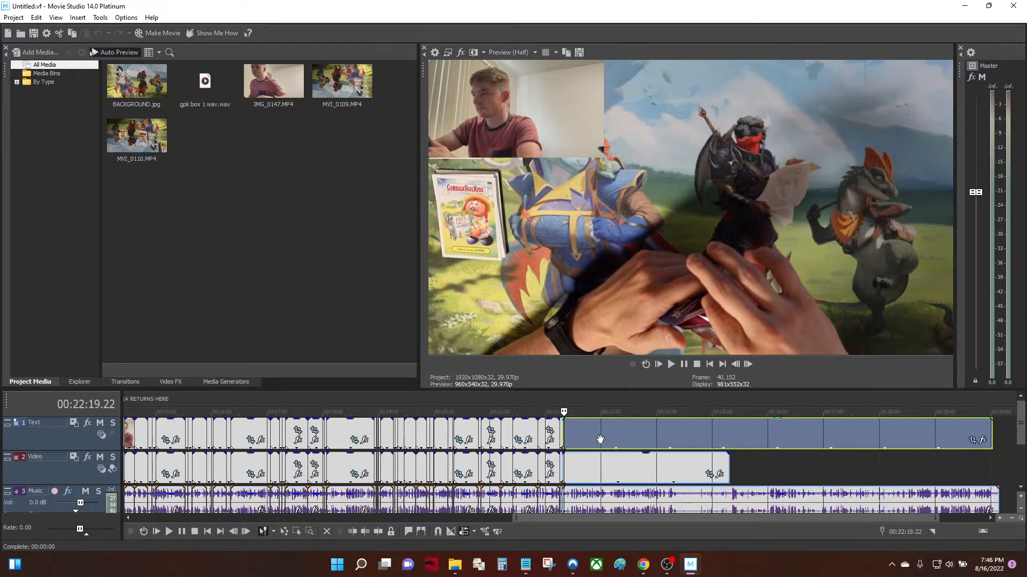
scroll(588, 439, "up", 5)
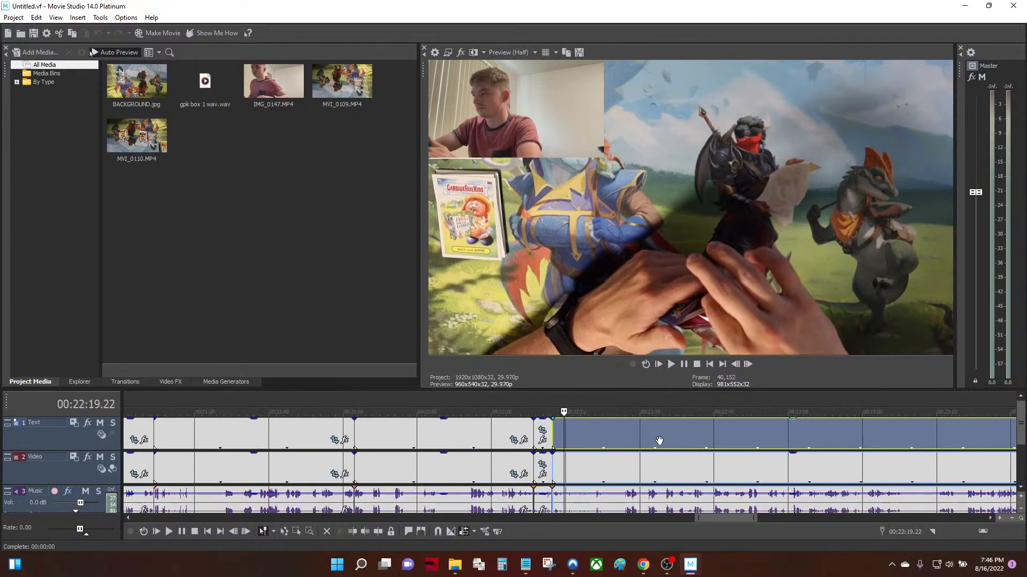
left_click(617, 444)
left_click(624, 442)
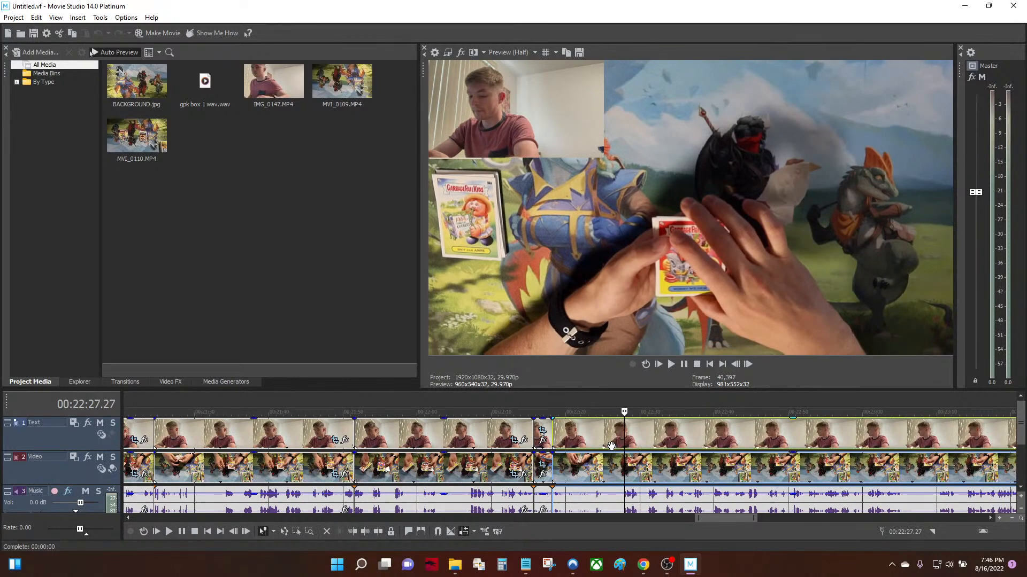
scroll(604, 447, "up", 2)
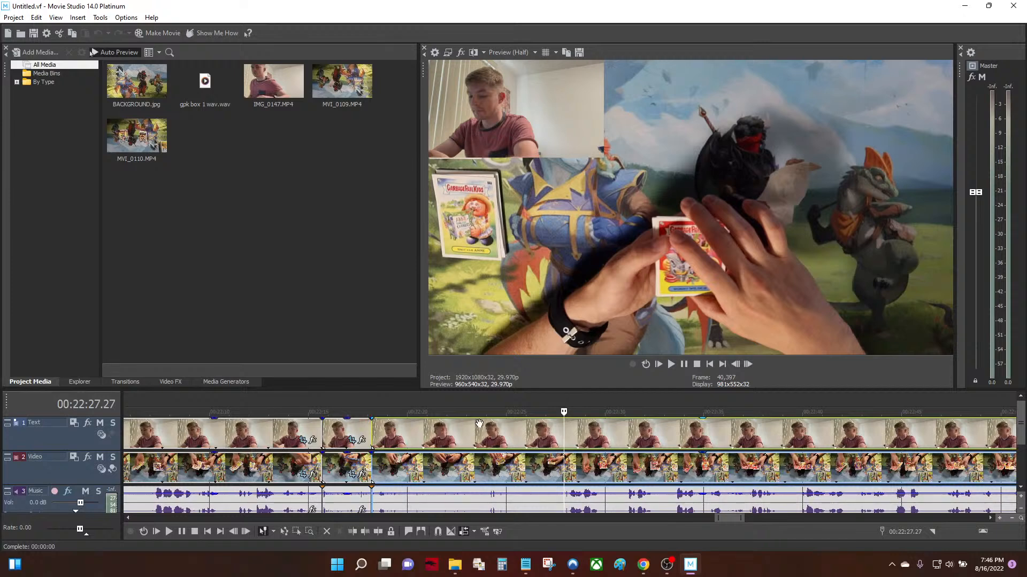
scroll(472, 475, "up", 2)
scroll(473, 476, "down", 1)
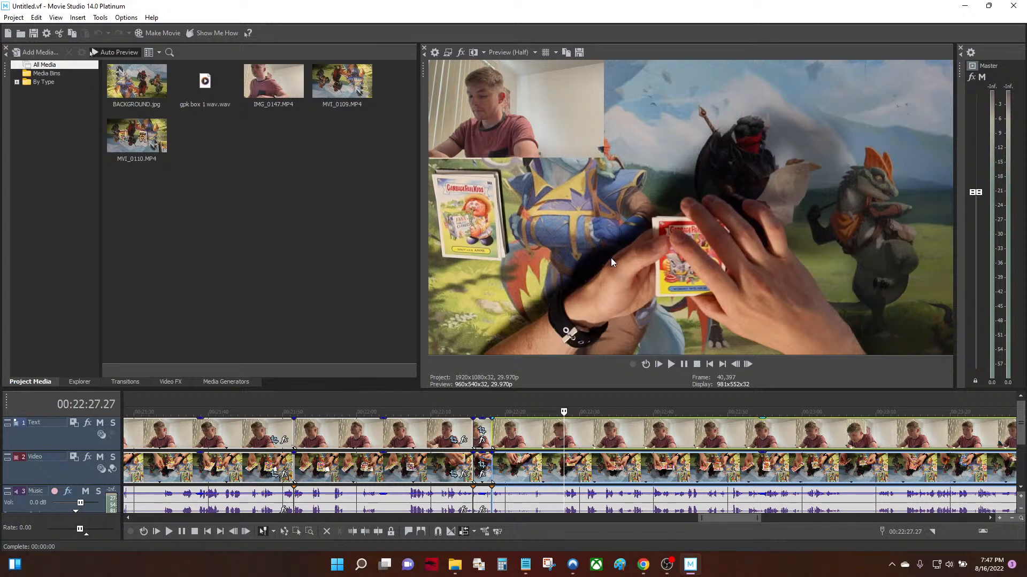
left_click(490, 423)
scroll(545, 427, "up", 3)
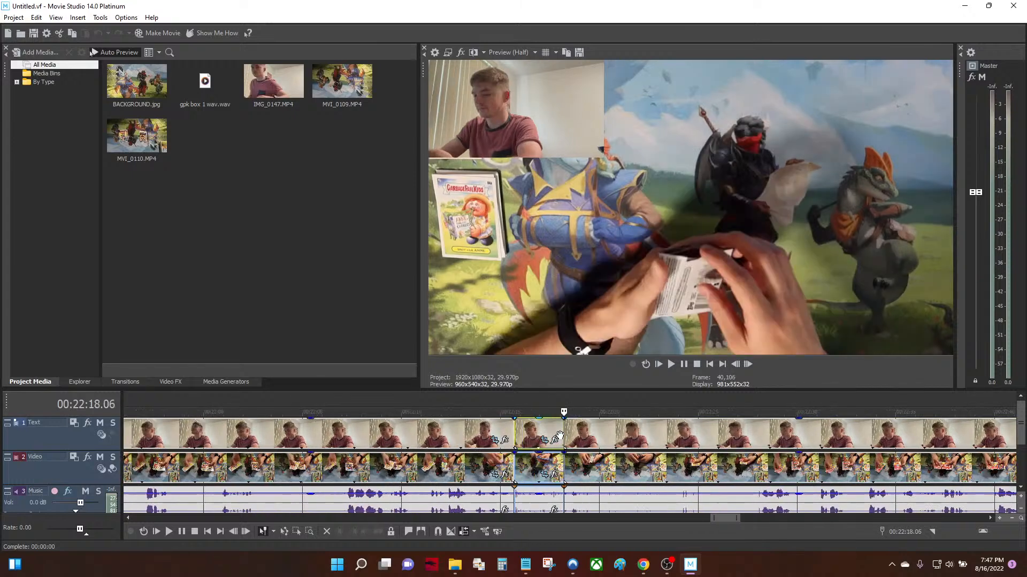
scroll(466, 437, "down", 1)
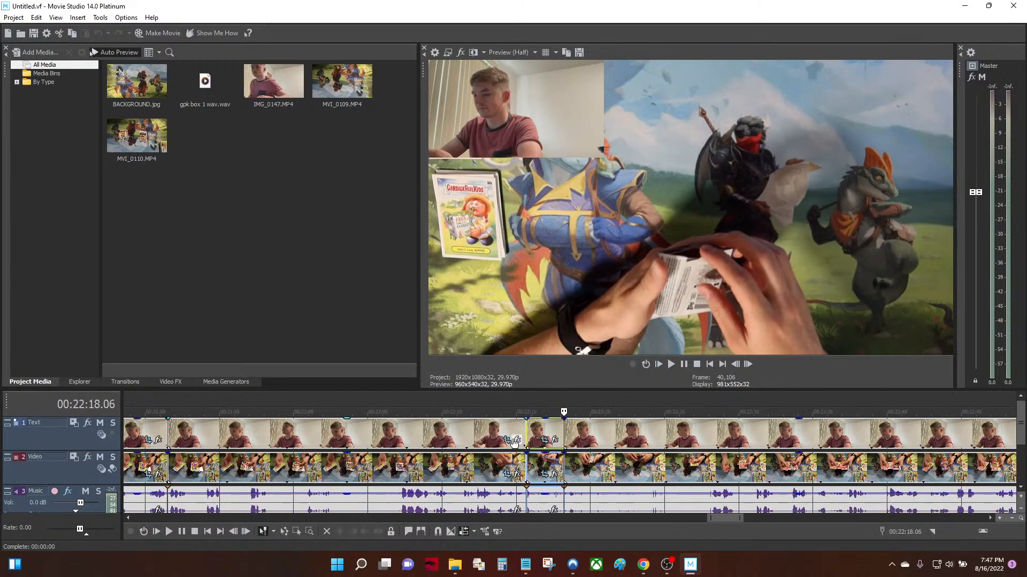
Play the short clip before the uncut footage from about 22:14 to 22:20 to review its existing cuts
left_click(513, 428)
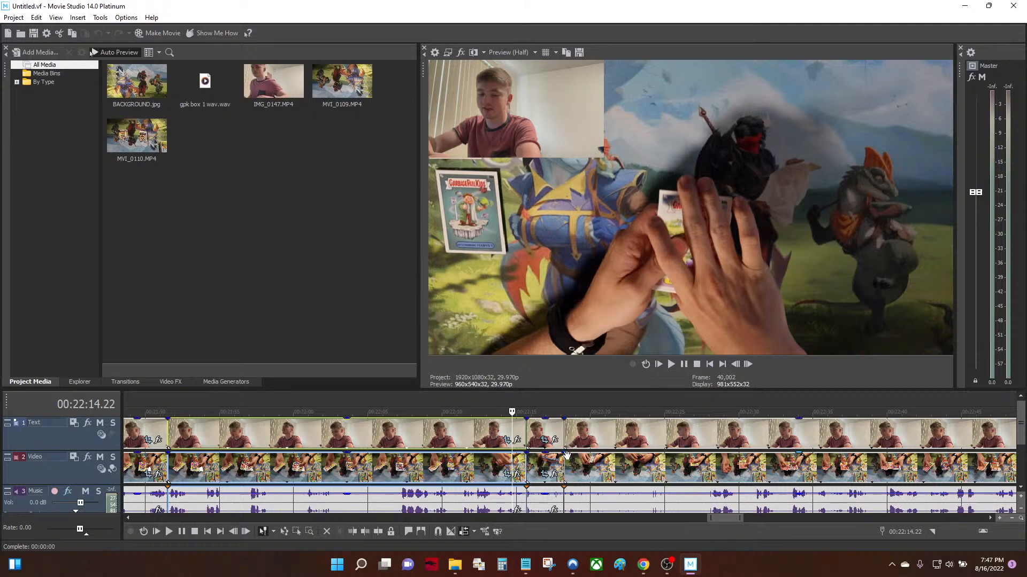
key("space")
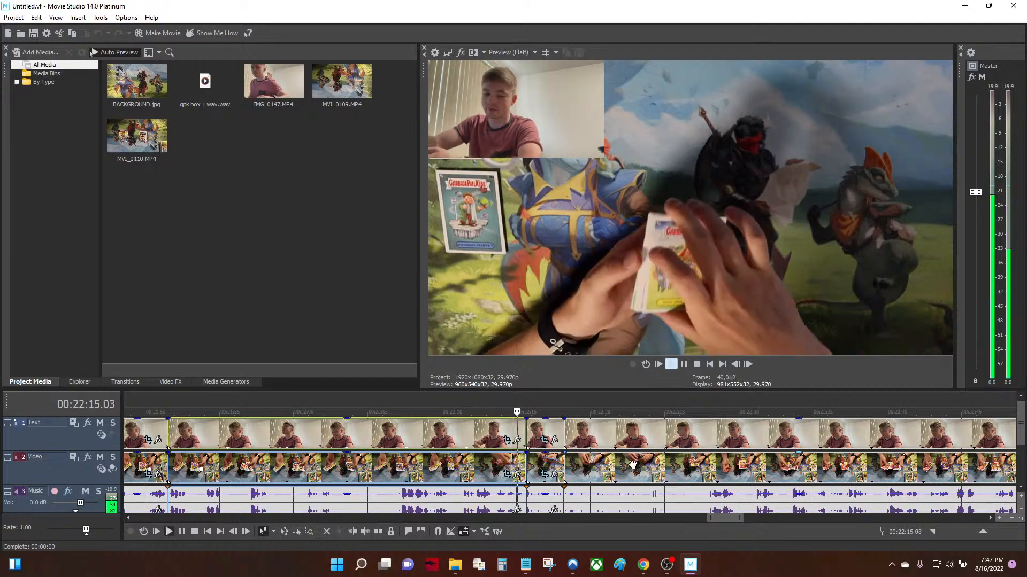
scroll(636, 460, "up", 5)
scroll(625, 469, "down", 2)
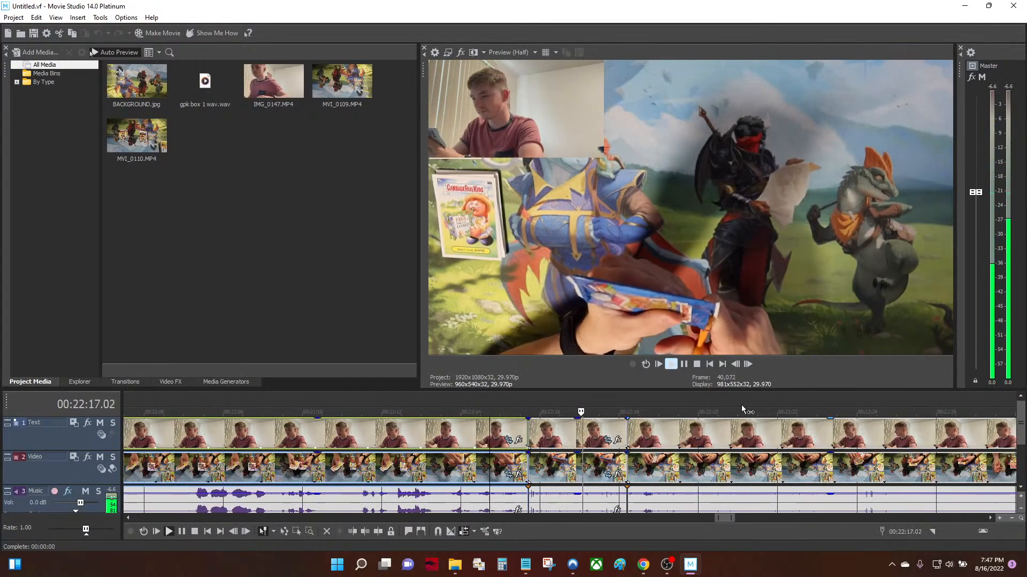
left_click(683, 364)
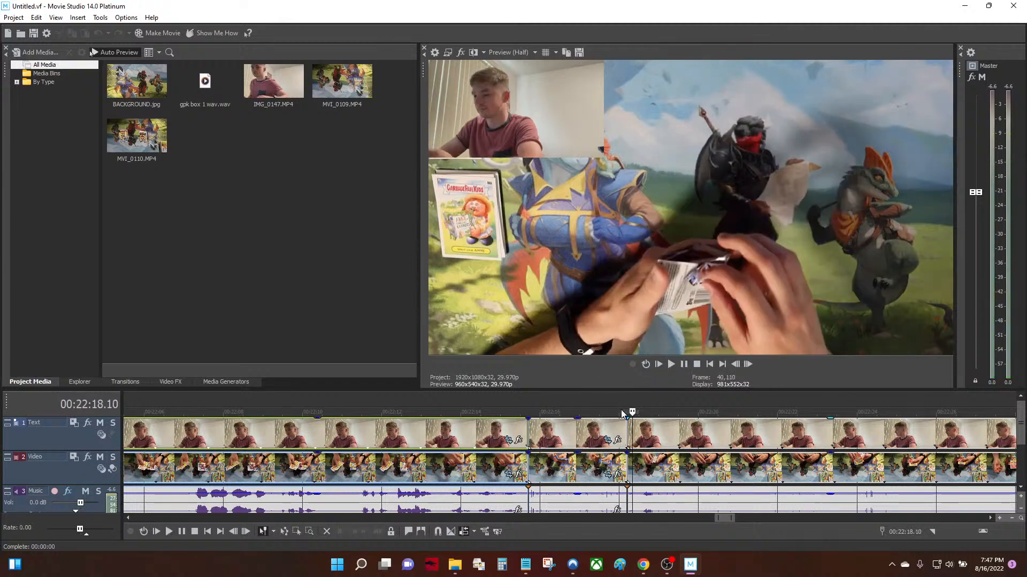
key("space")
scroll(622, 450, "down", 2)
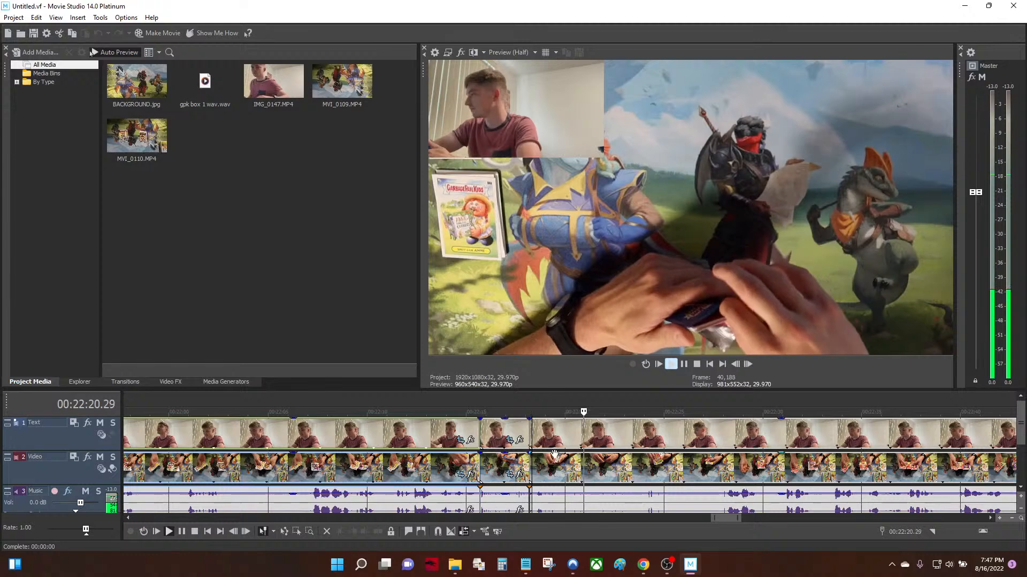
key("space")
key("Left")
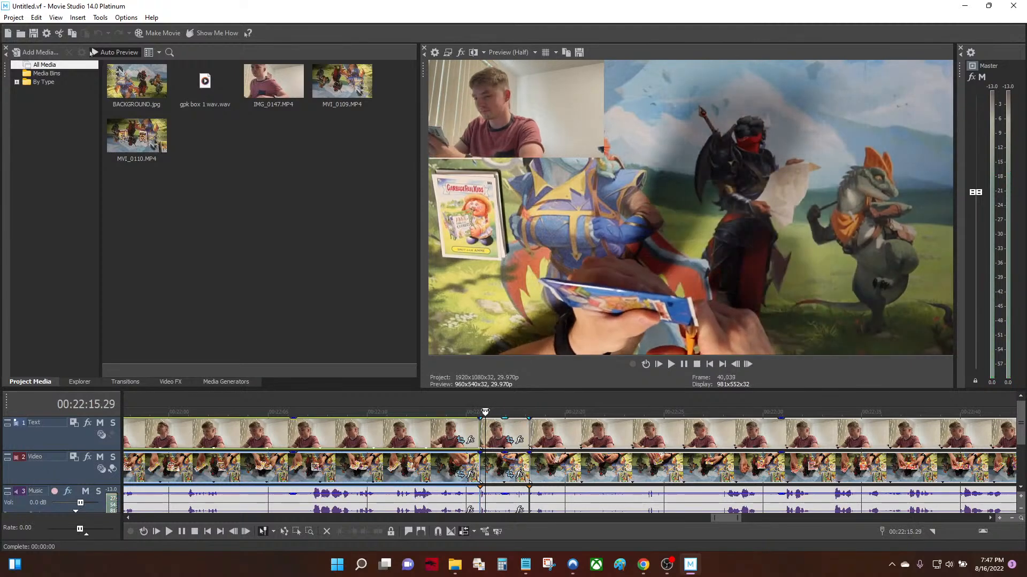
Replay the short clip from about 22:15 and place the playhead on its closing cut at 22:18.06
left_click(474, 412)
key("space")
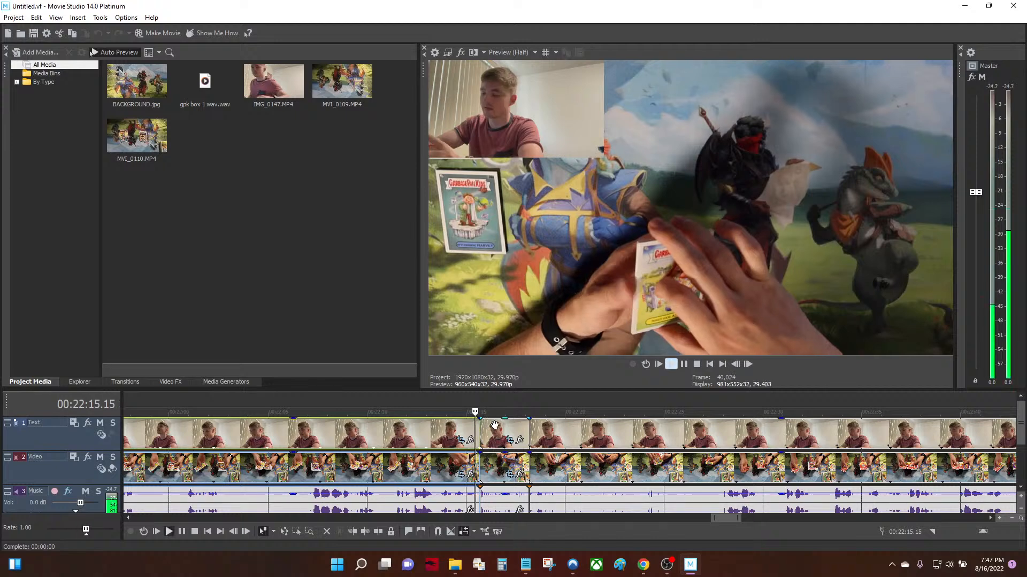
left_click(684, 365)
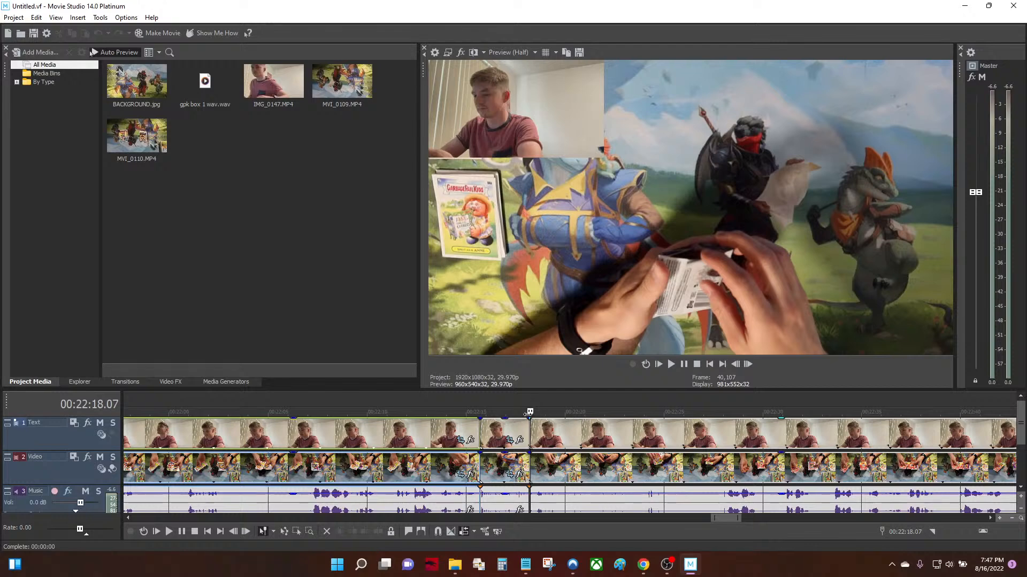
left_click_drag(529, 412, 528, 418)
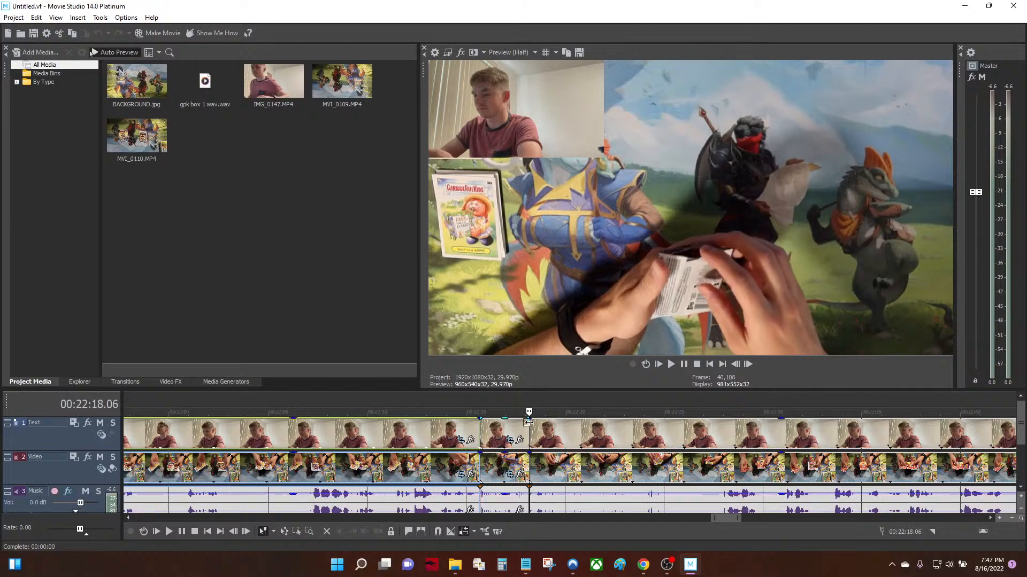
Play past the last cut to find the pause in narration, and split all clips at 22:23.28
key("space")
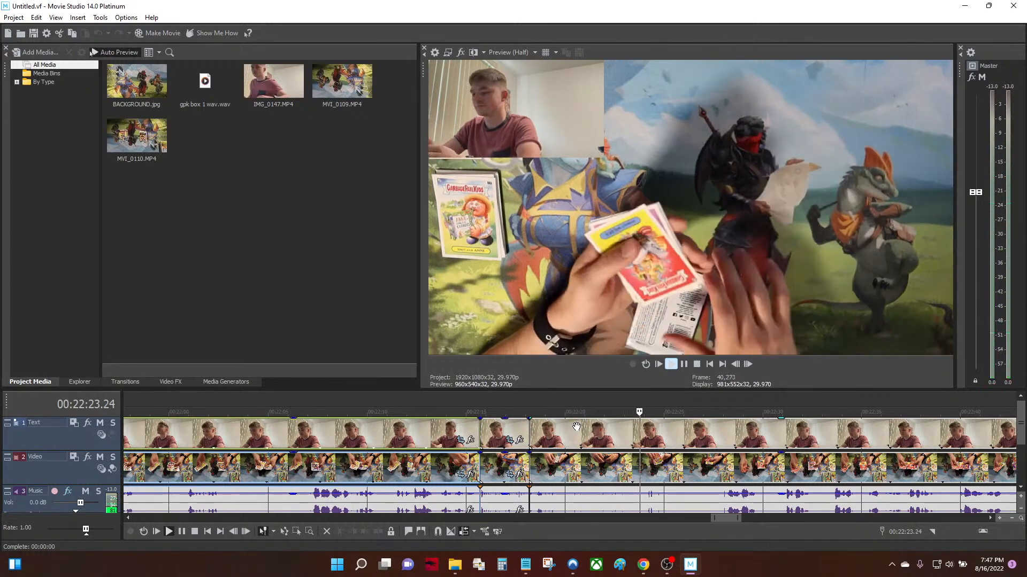
scroll(645, 458, "down", 2)
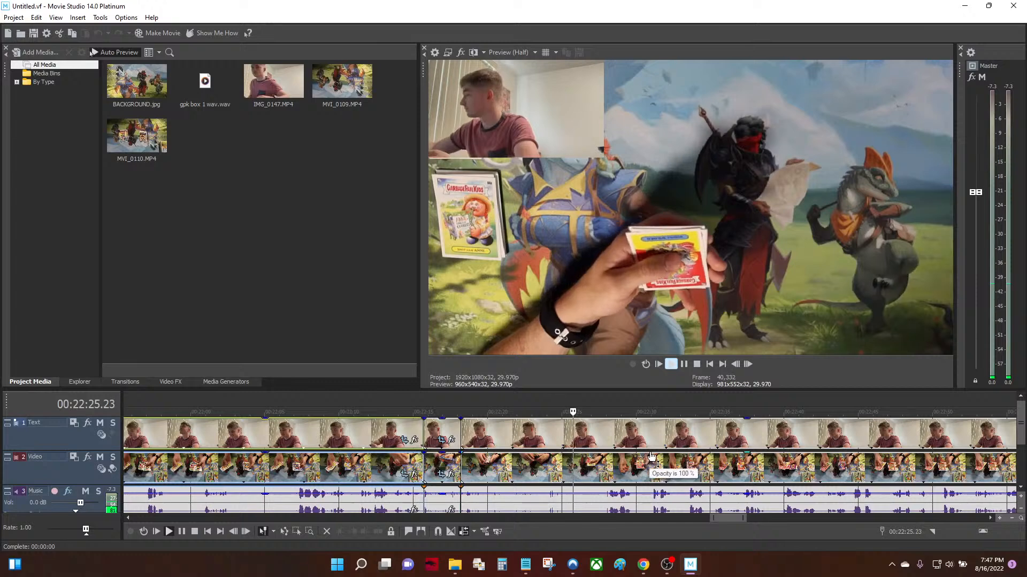
left_click(568, 443)
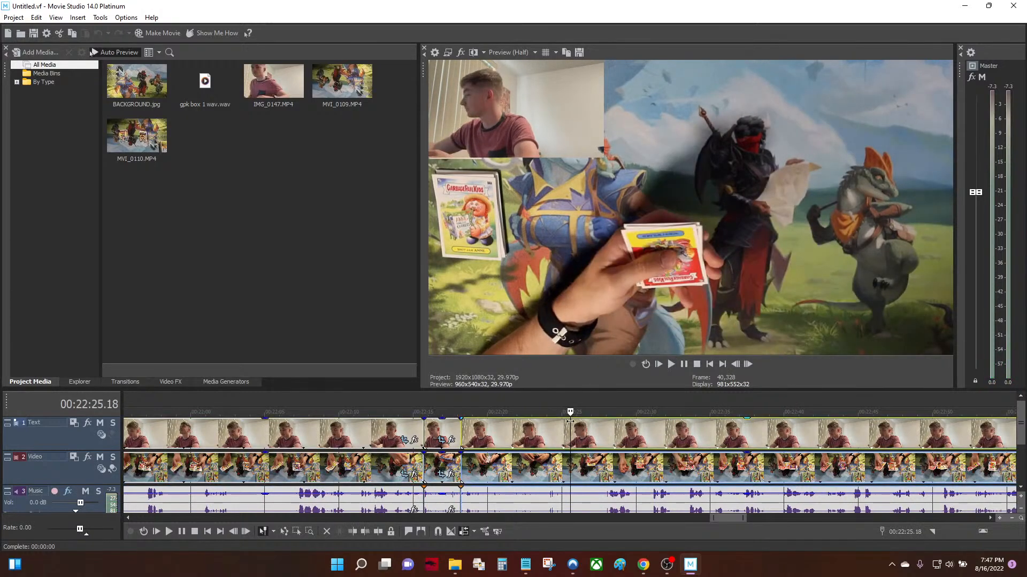
left_click_drag(553, 414, 543, 444)
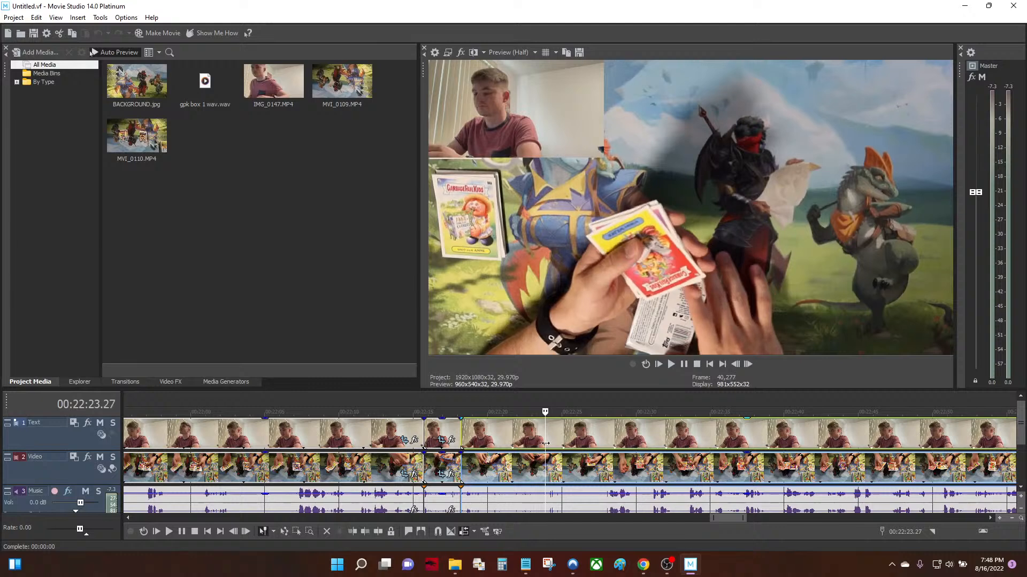
key("s")
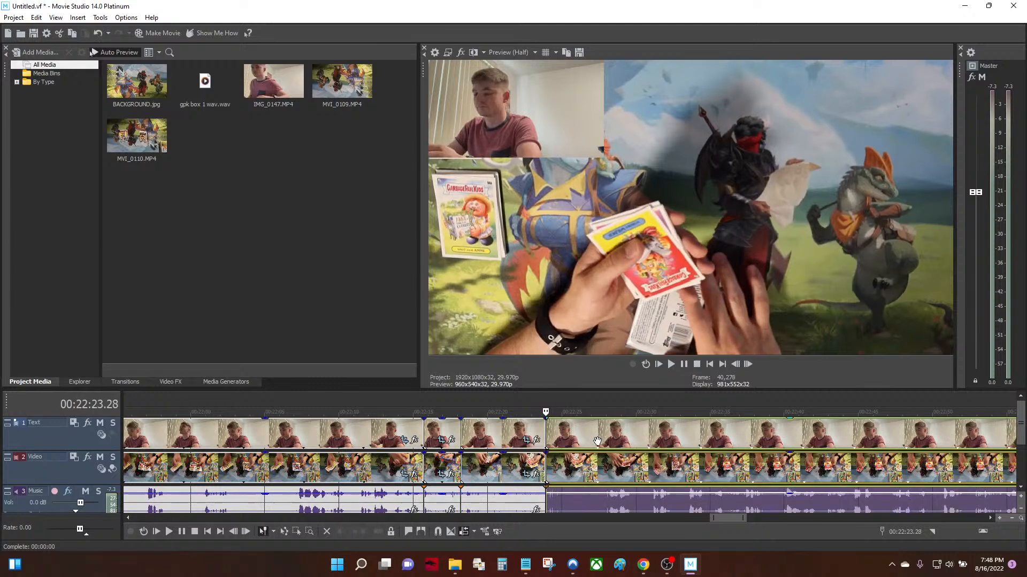
Split all clips at 22:27.23 and ripple-delete the silent segment between the two splits
left_click(597, 421)
mouse_move(601, 412)
left_mouse_down()
mouse_move(560, 421)
mouse_move(588, 423)
mouse_move(561, 430)
mouse_move(603, 426)
left_mouse_up()
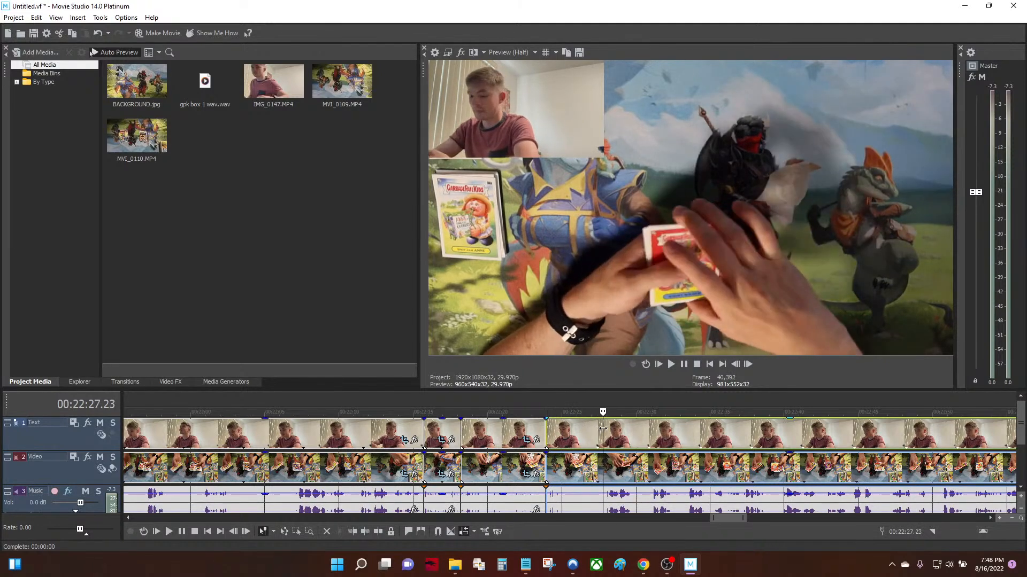
key("s")
left_click(575, 432)
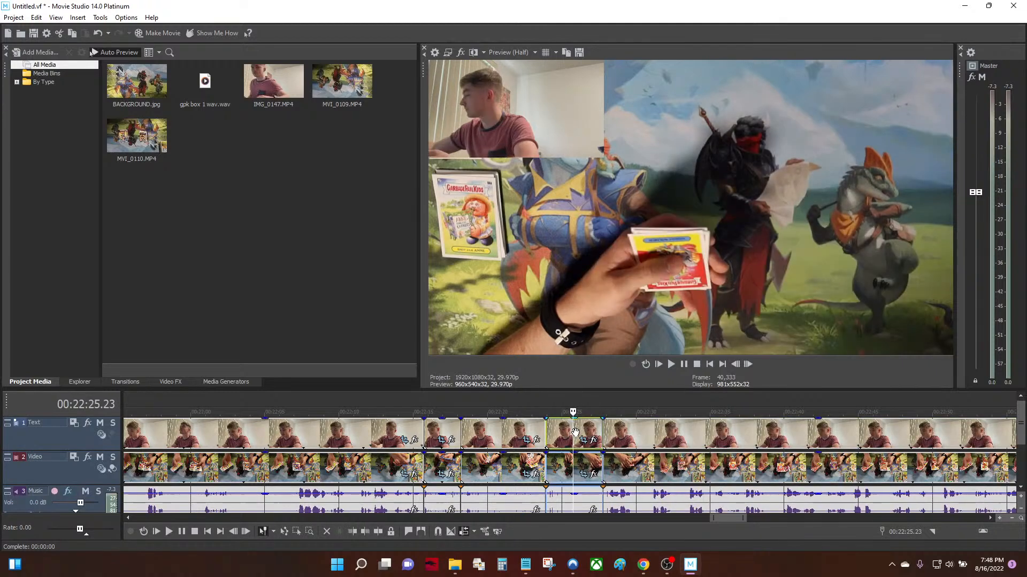
key("Delete")
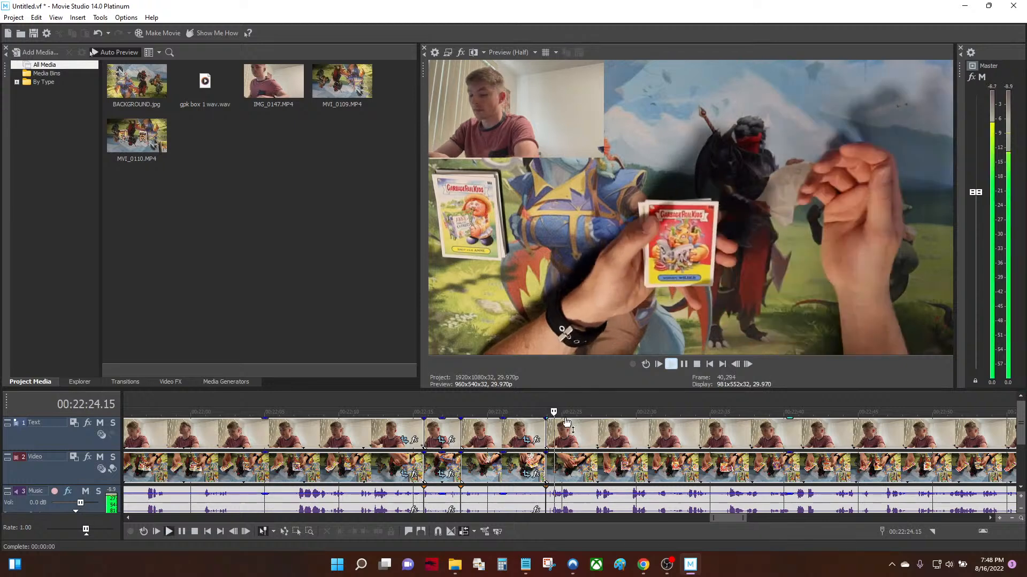
Play back the short clips and cuts between about 00:22:14 and 00:22:24
key("space")
left_click(521, 426)
left_click(521, 426)
key("space")
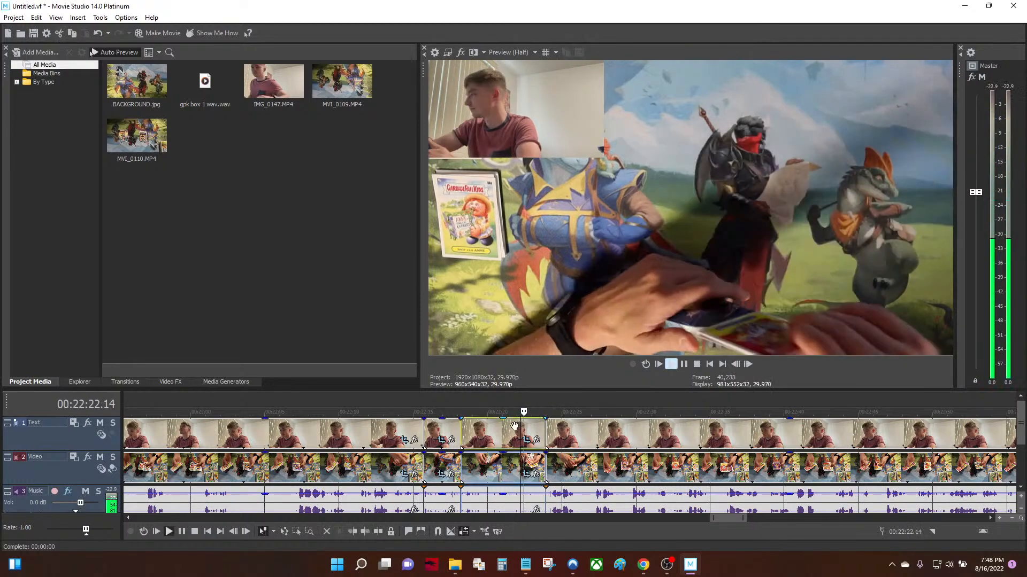
left_click(411, 434)
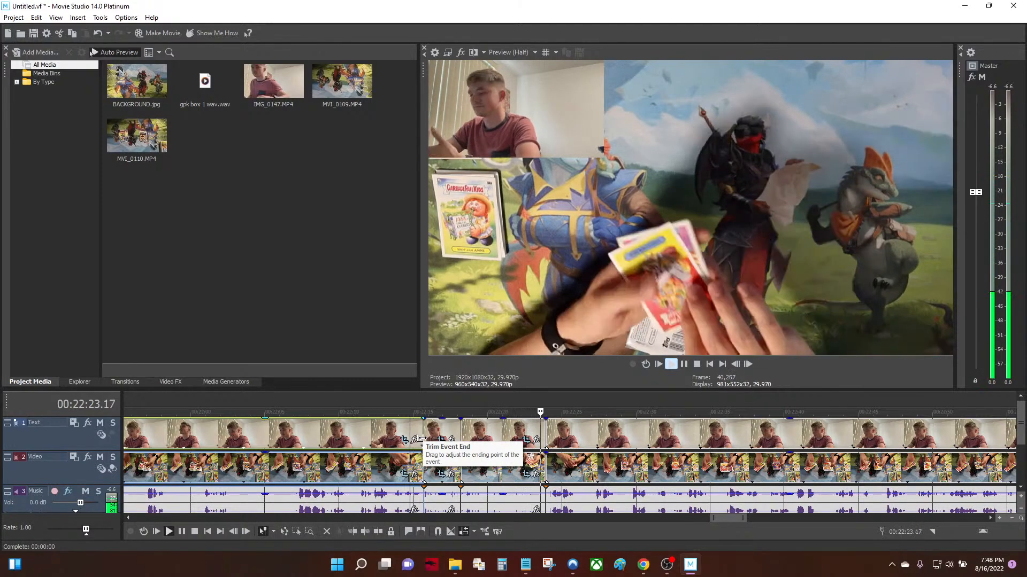
key("space")
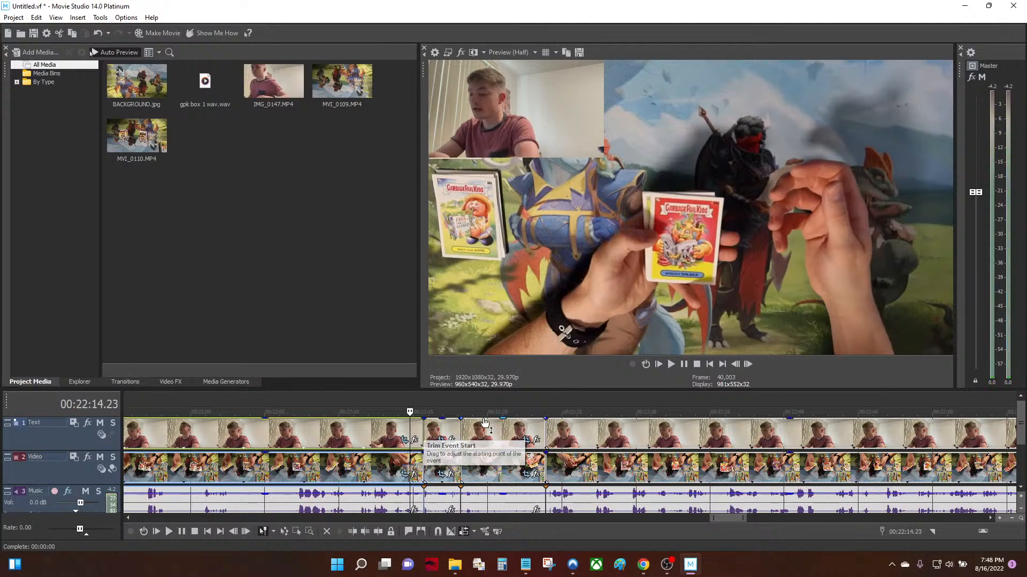
Undo the latest timeline edits and split the long clip on all tracks at 00:22:28.03
key("ctrl+z")
key("ctrl+z")
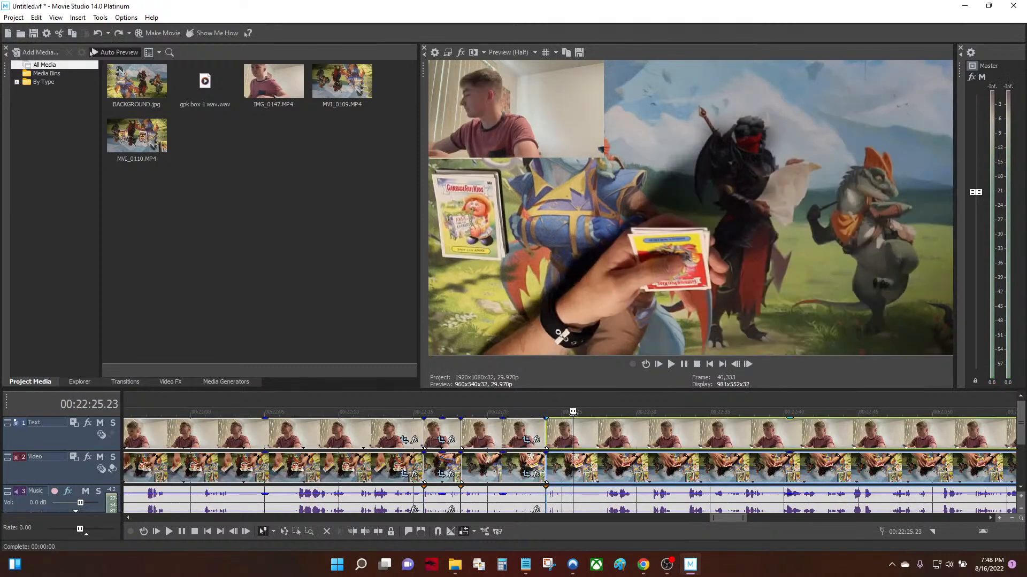
left_click_drag(573, 412, 546, 412)
scroll(608, 434, "up", 3)
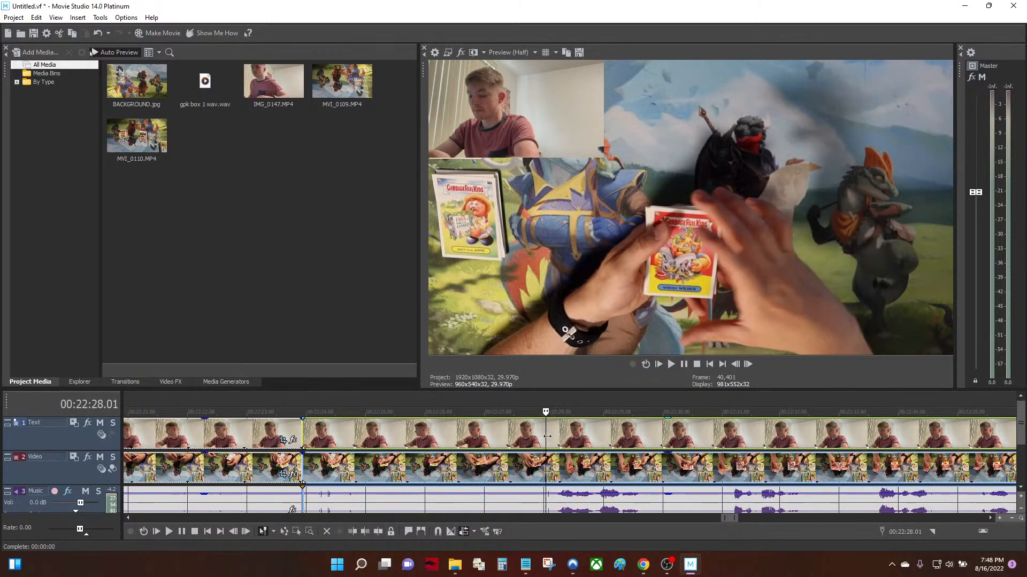
left_click(547, 436)
key("space")
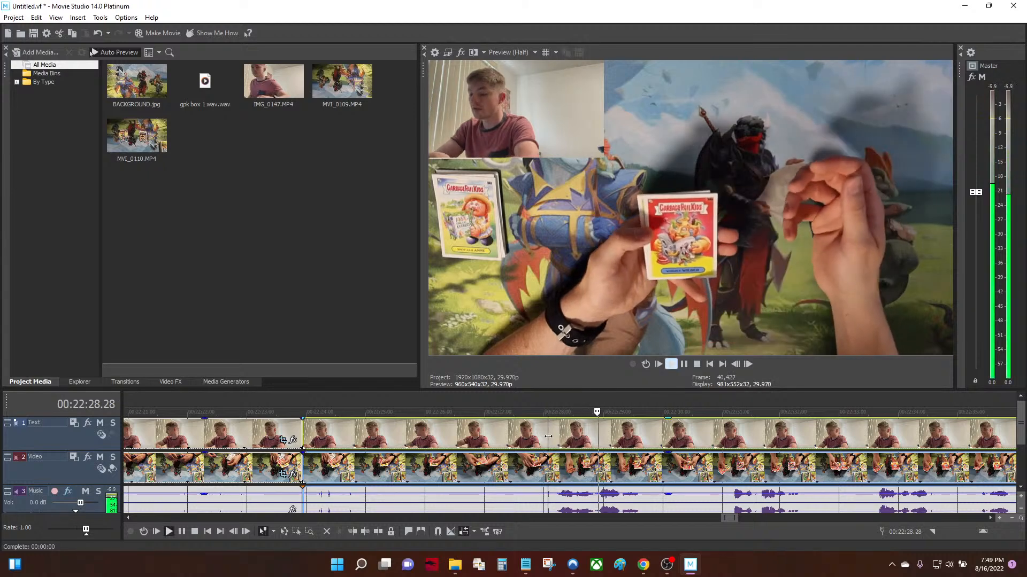
key("space")
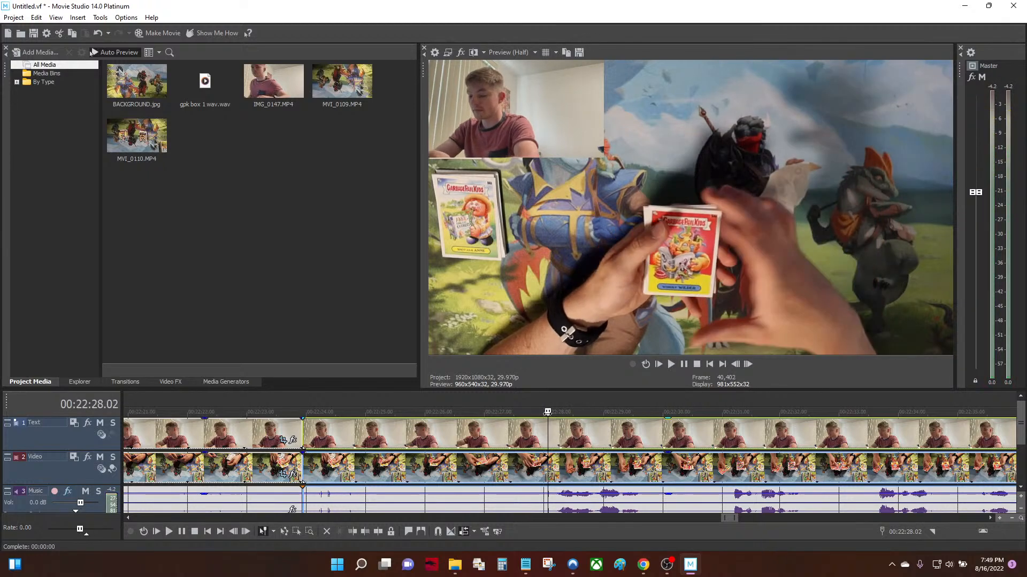
key("Right")
key("s")
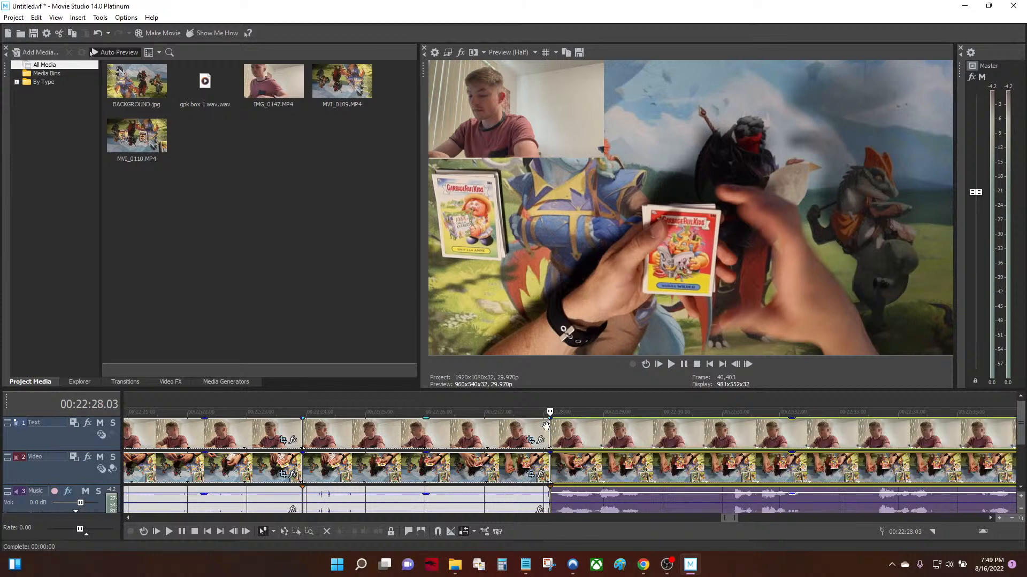
Delete the clip section just before the 00:22:28.03 split, closing the gap on all tracks
left_click_drag(549, 412, 311, 413)
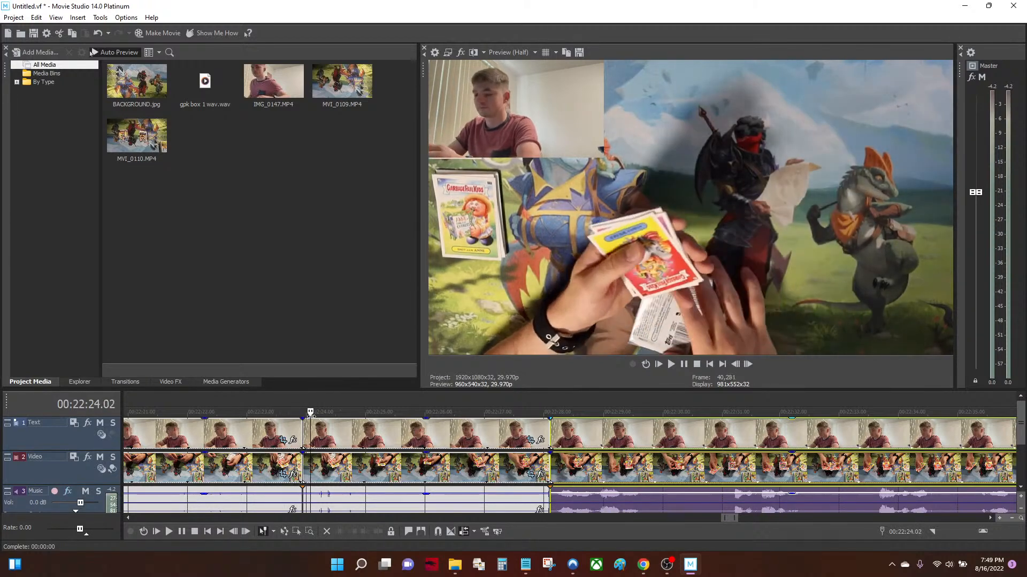
left_click(329, 422)
left_click(372, 410)
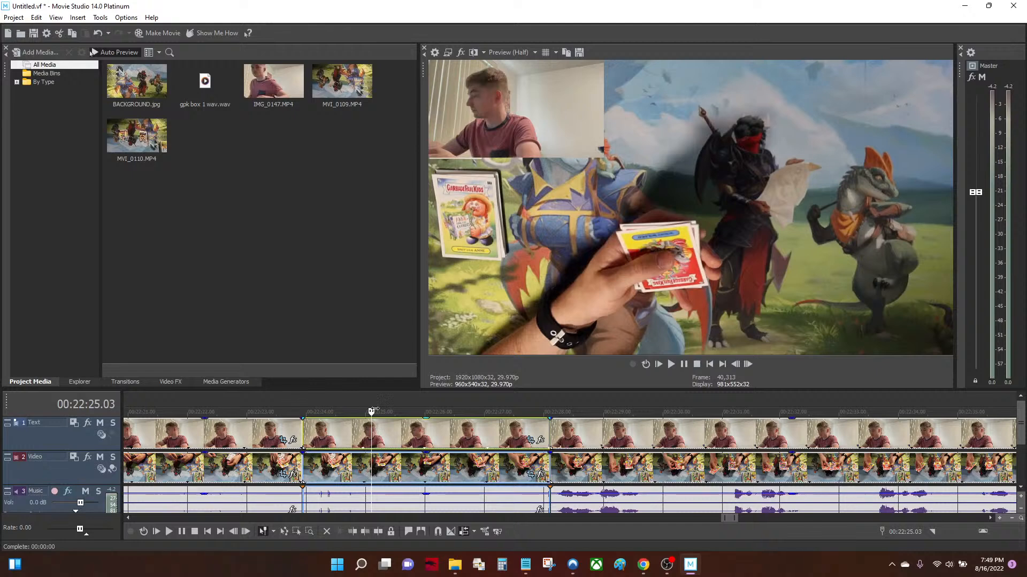
scroll(432, 486, "down", 3)
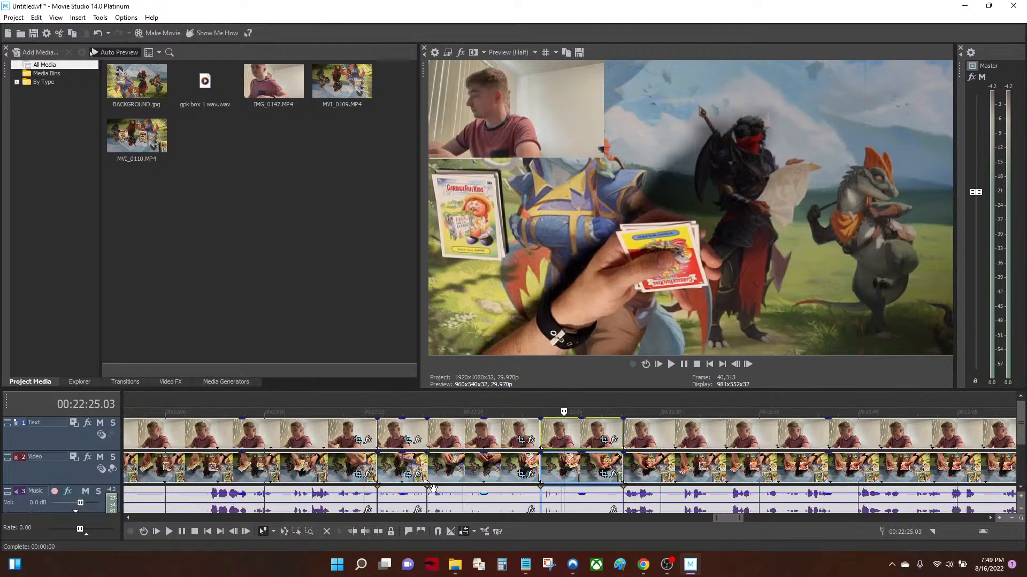
key("Delete")
Split the clip before the cut at 00:22:23.17 and delete the short leftover piece after the split
left_click(519, 423)
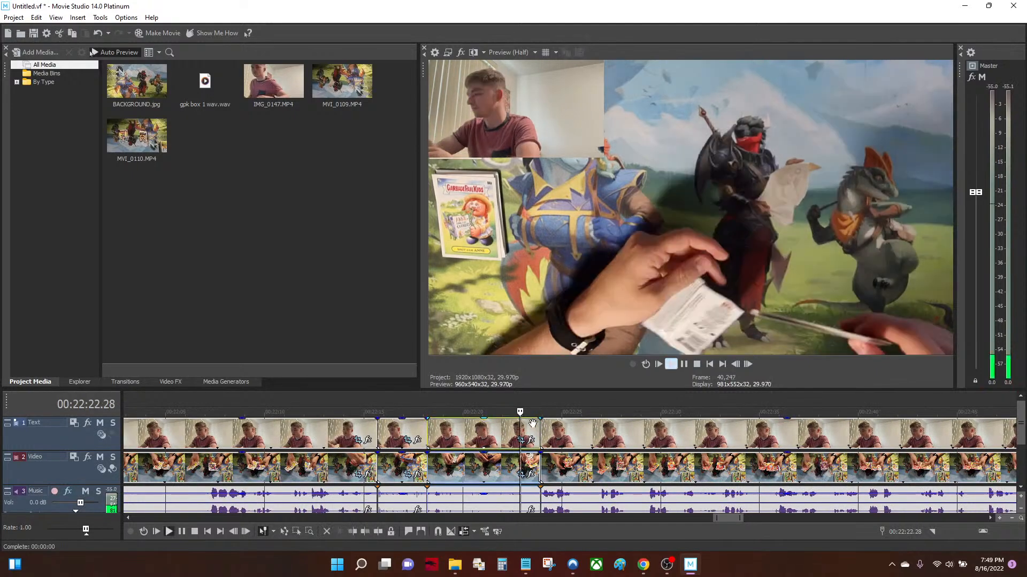
mouse_move(525, 411)
left_mouse_down()
mouse_move(545, 412)
mouse_move(513, 411)
mouse_move(533, 422)
left_mouse_up()
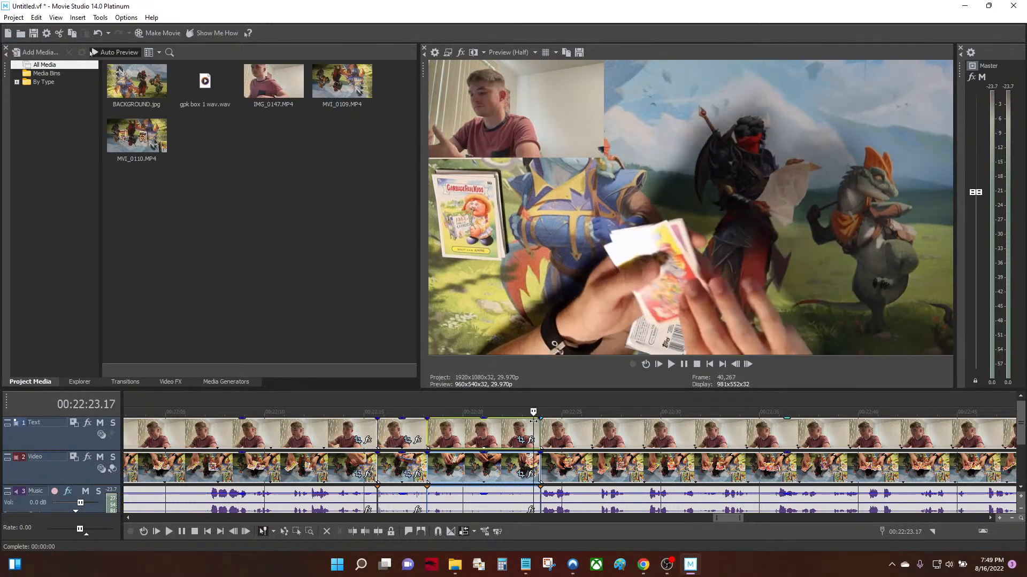
scroll(533, 422, "up", 2)
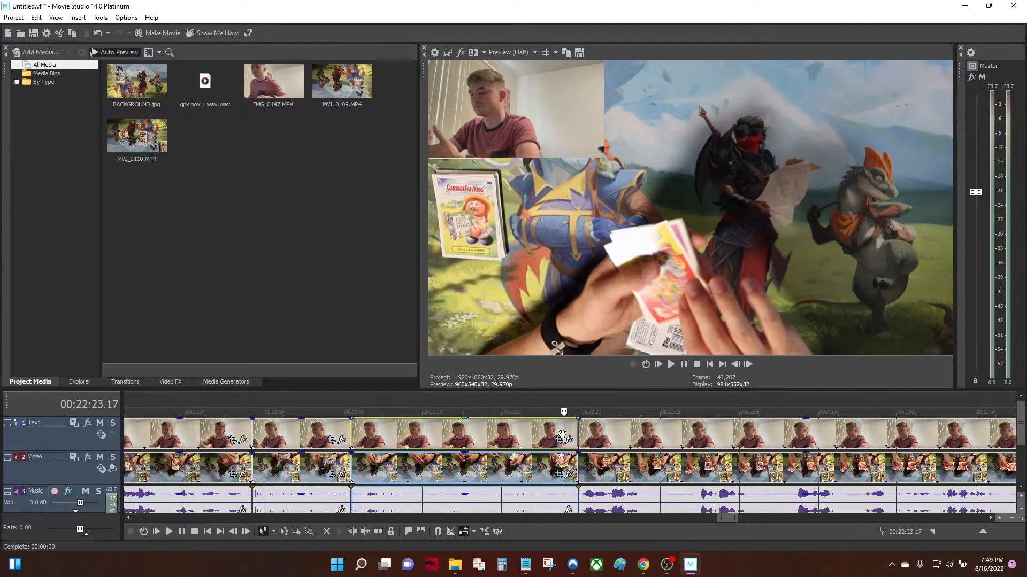
left_click(568, 428)
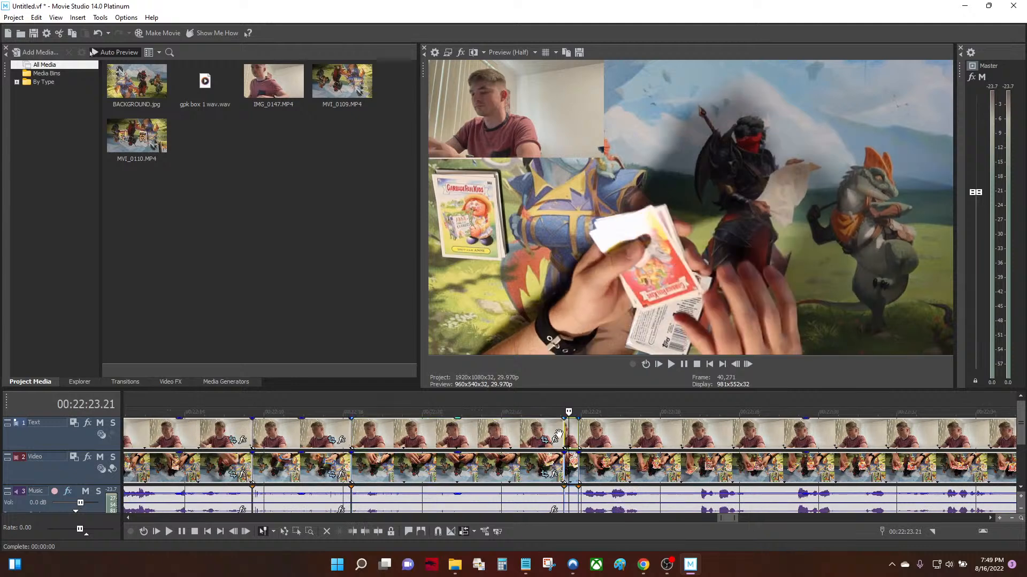
left_click(563, 434)
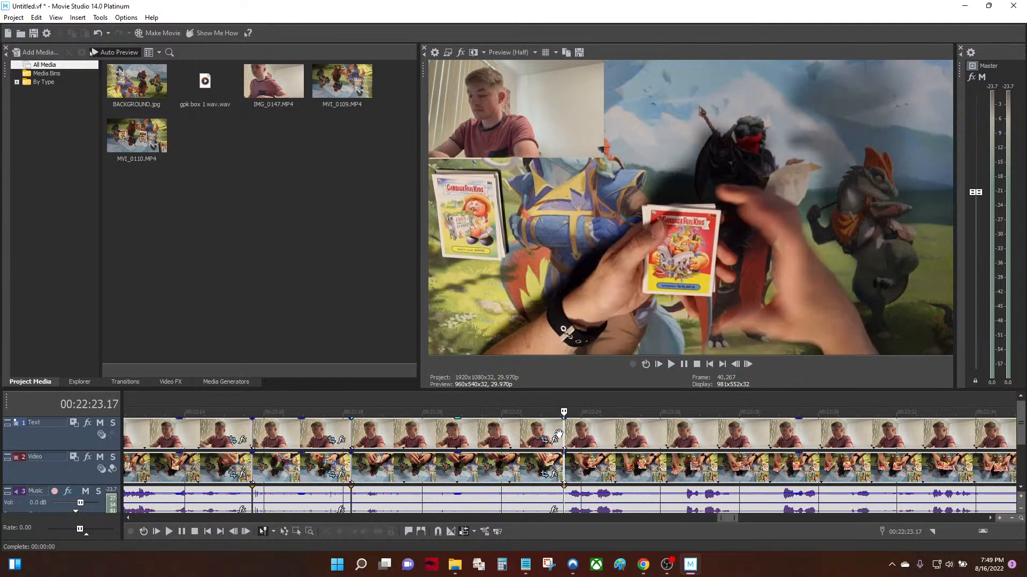
Play back the sequence from about 00:22:13 through the new cut at 00:22:23.17
scroll(563, 434, "down", 4)
left_click(467, 427)
key("space")
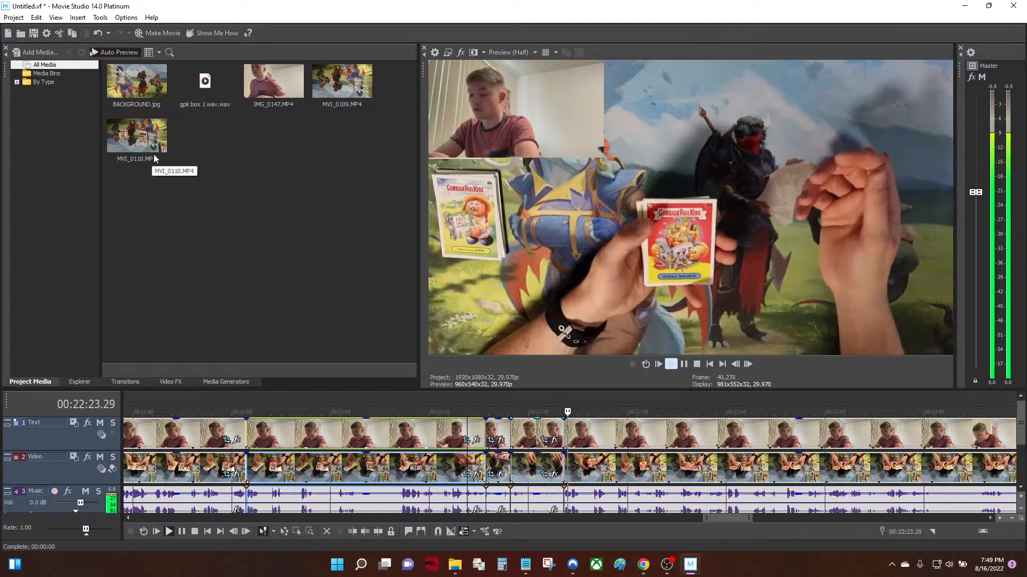
key("space")
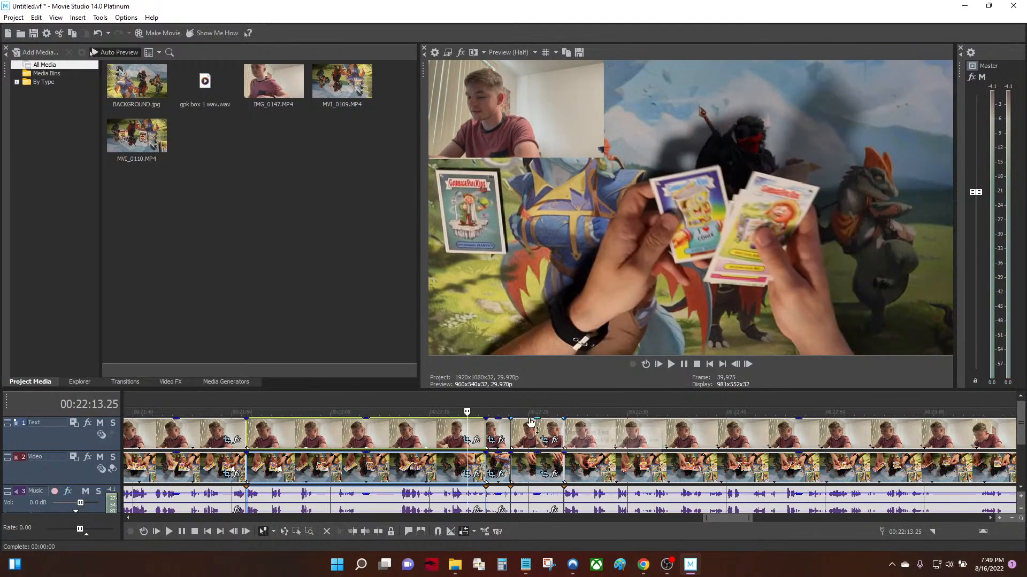
left_click(556, 420)
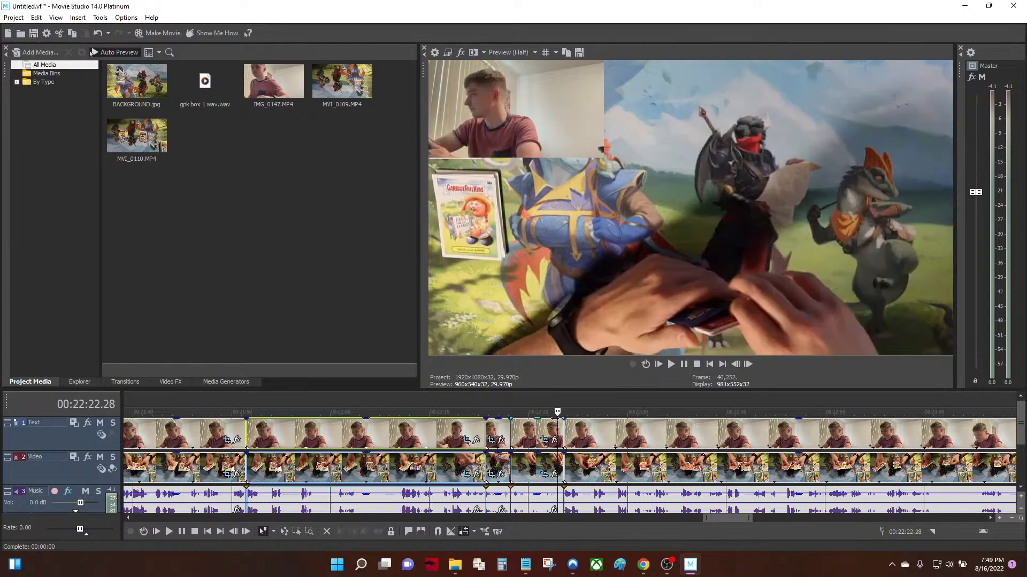
Move the following clips aside, extend the end of the clip before the cut, and bring the following clips back against it
left_click_drag(556, 419, 639, 436)
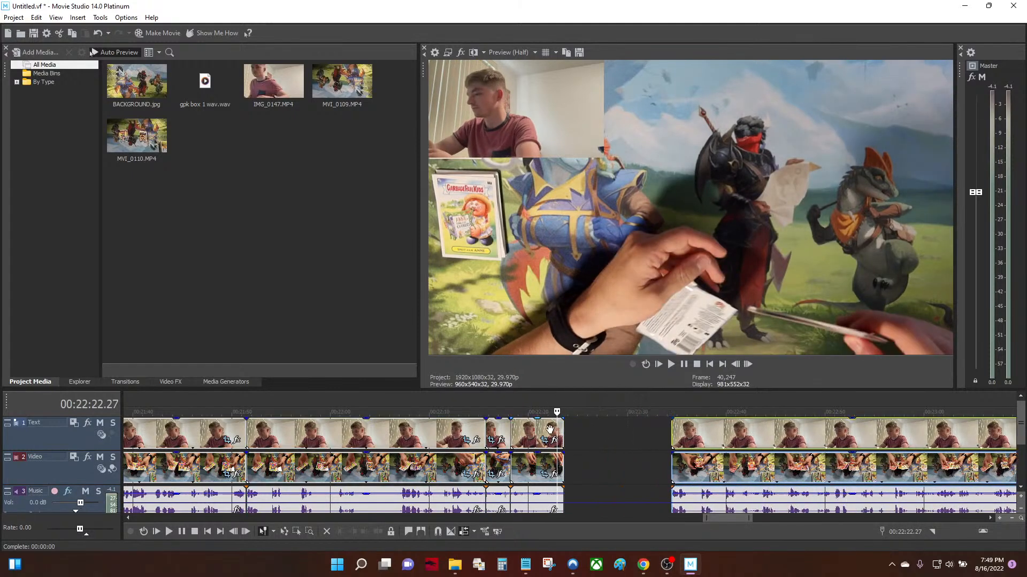
left_click_drag(562, 432, 577, 433)
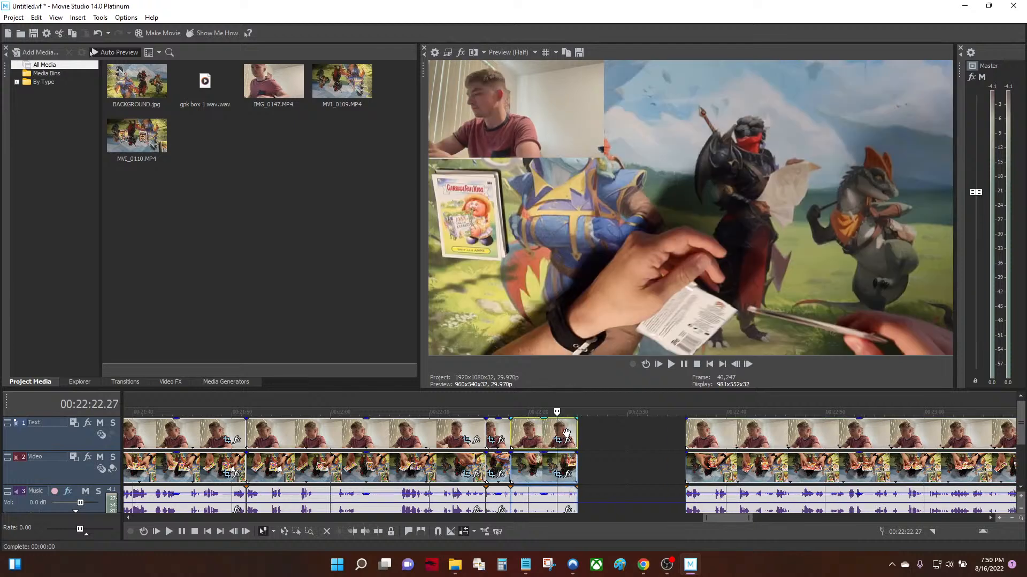
key("space")
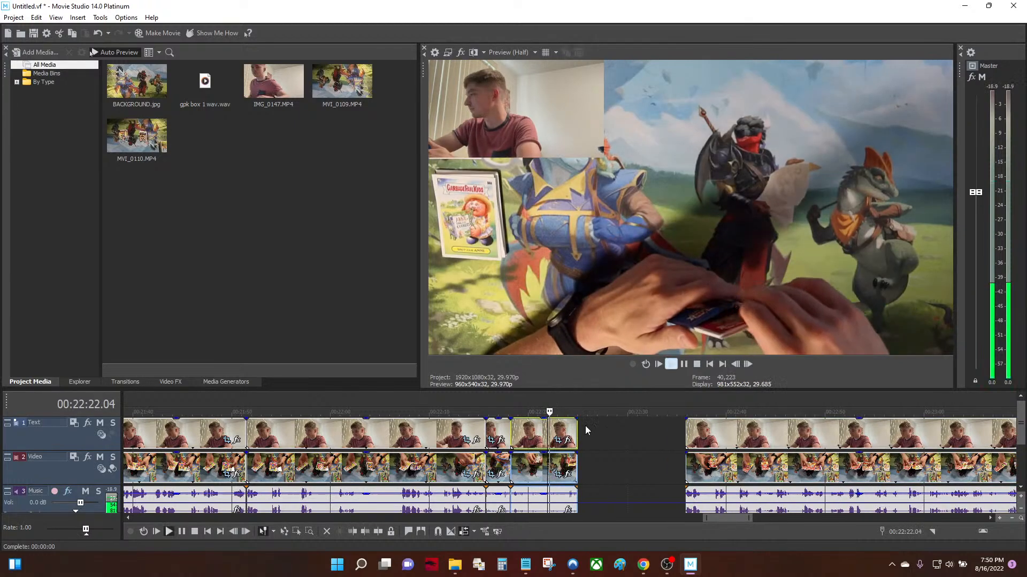
key("space")
left_click_drag(697, 431, 590, 427)
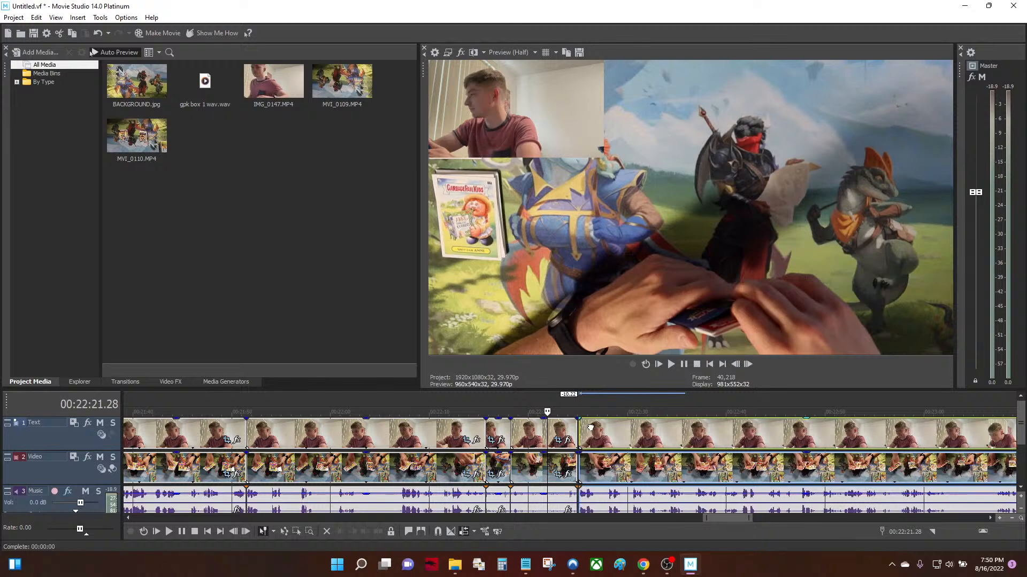
Turn on snapping and align the following clips flush with the extended clip's end
scroll(588, 426, "up", 5)
left_click_drag(786, 440, 782, 439)
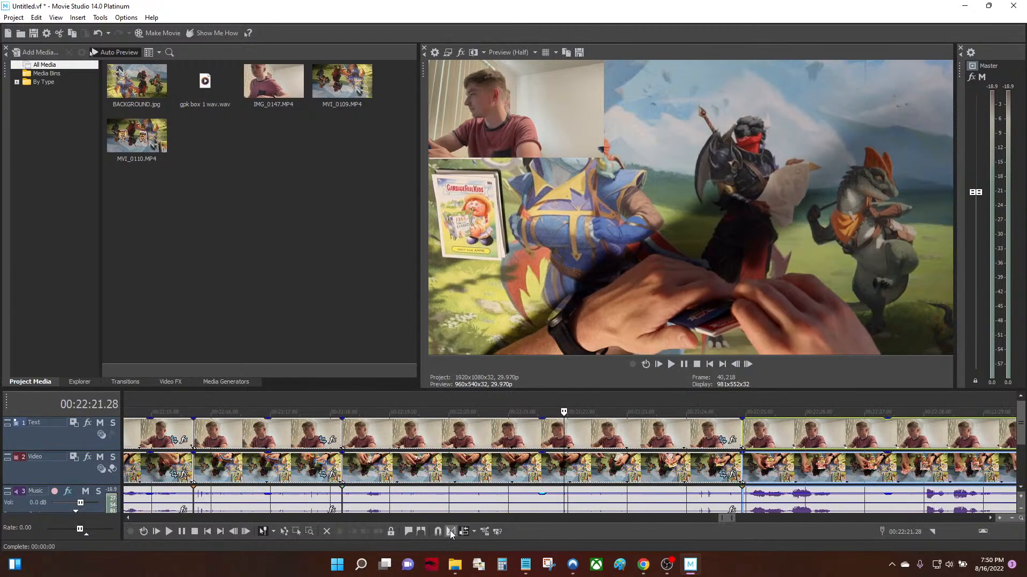
mouse_move(843, 444)
left_mouse_down()
mouse_move(857, 442)
mouse_move(832, 437)
left_mouse_up()
Play back the end of the extended clip from about 00:22:22 and from about 00:22:24
left_click(714, 432)
key("space")
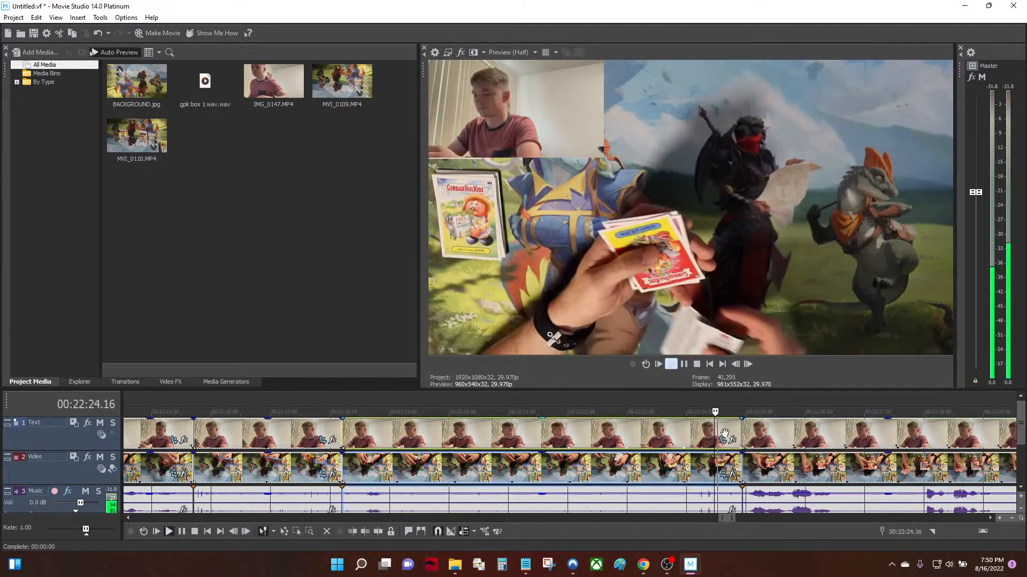
key("space")
left_click(605, 415)
key("space")
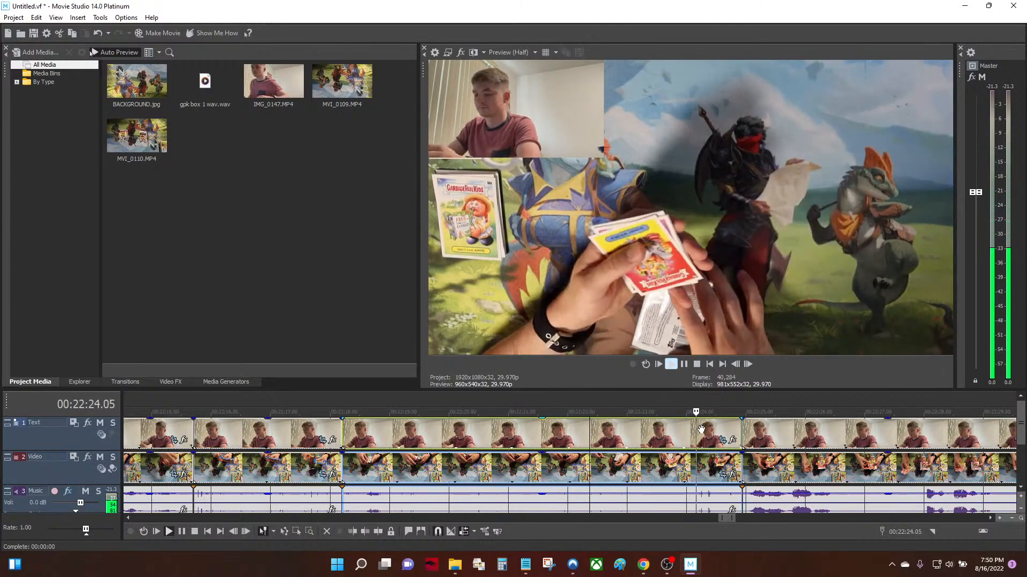
key("space")
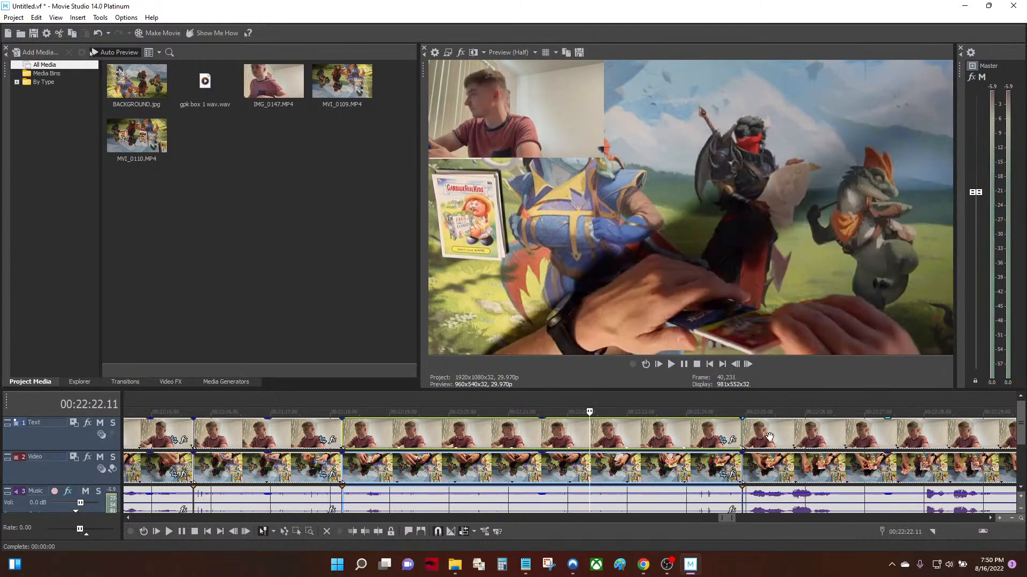
Undo the clip extension and rejoin the following clips to the clip's end at 00:22:23.17
key("ctrl+z")
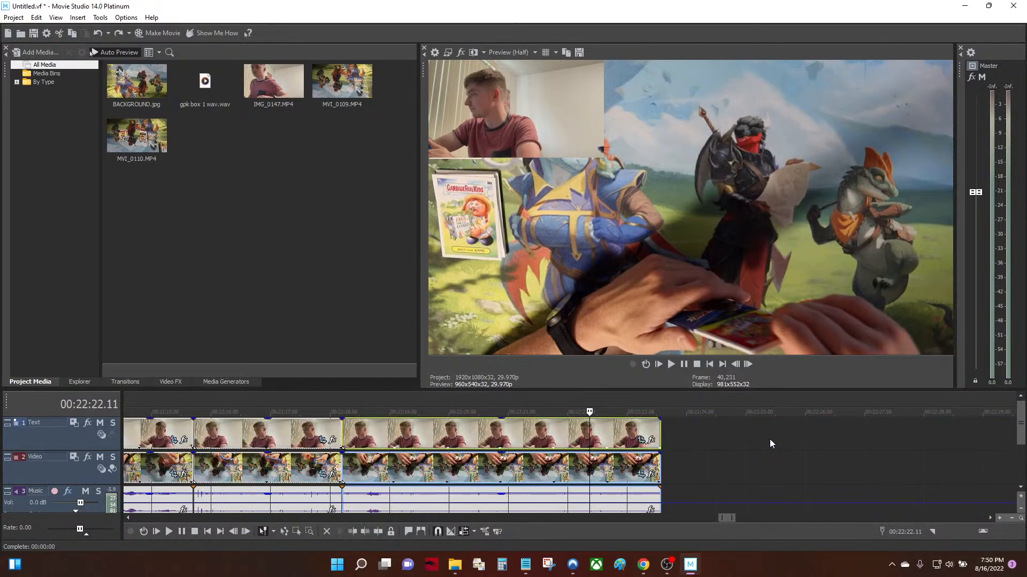
key("ctrl+y")
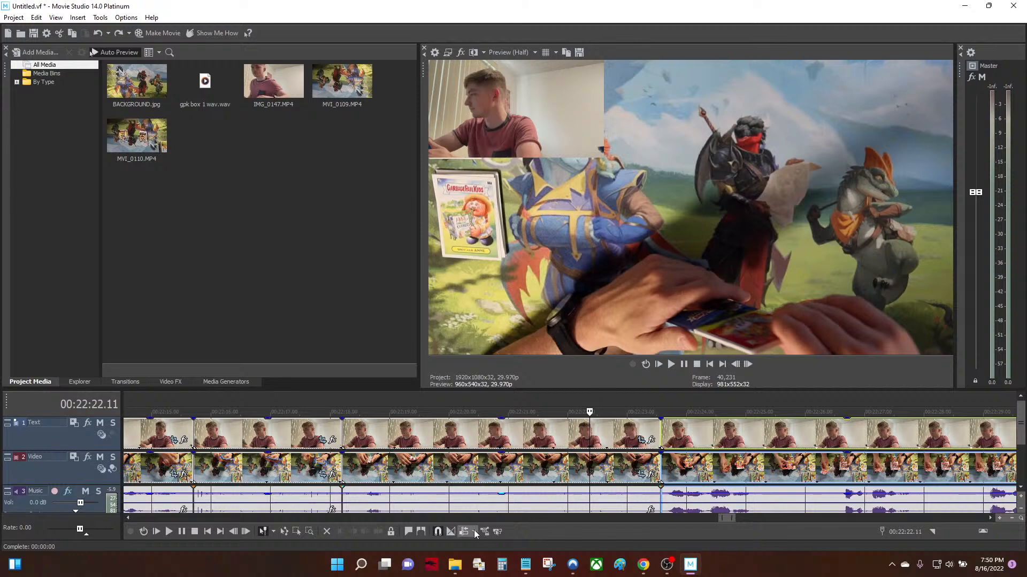
Play back the rejoined cut starting from 00:22:22.11
key("space")
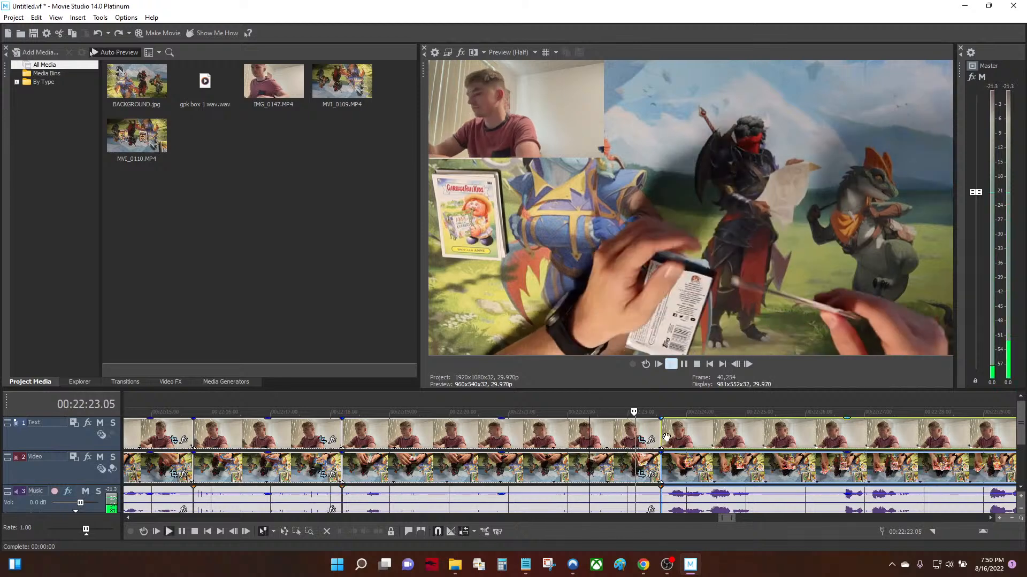
key("space")
scroll(653, 437, "down", 3)
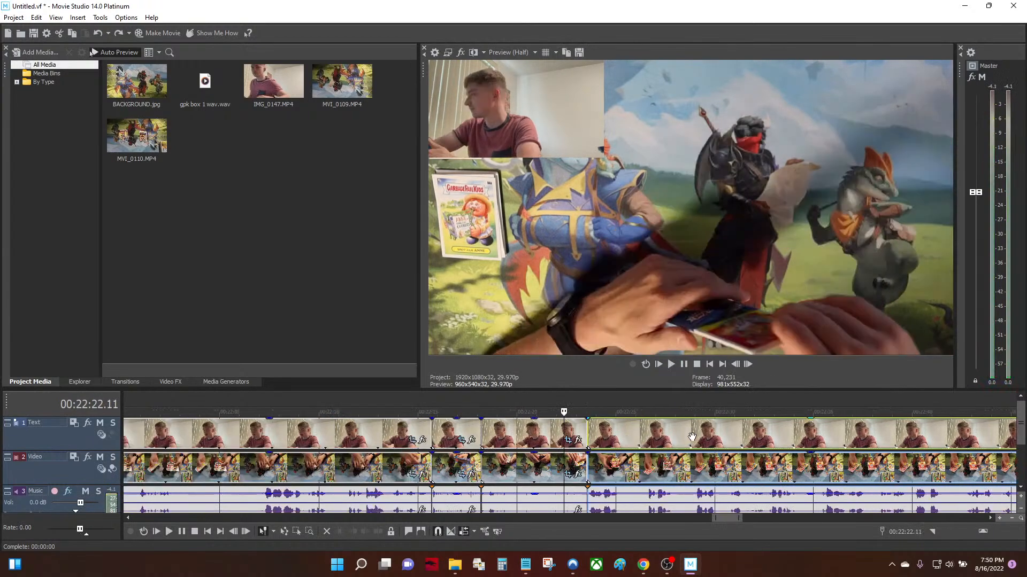
key("space")
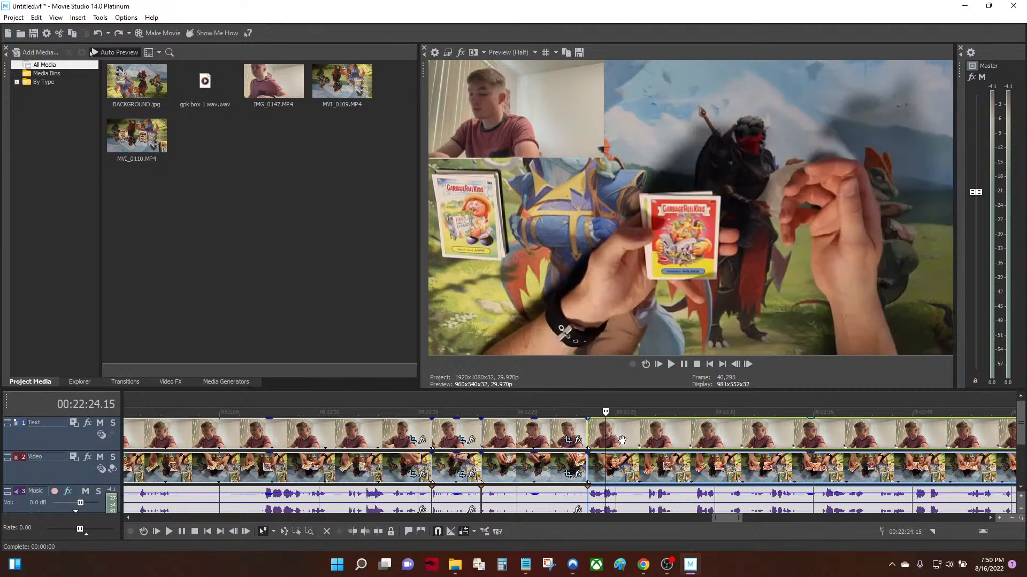
Review the footage after the cut up to about 00:22:56 and replay it from about 00:22:52
scroll(633, 439, "down", 3)
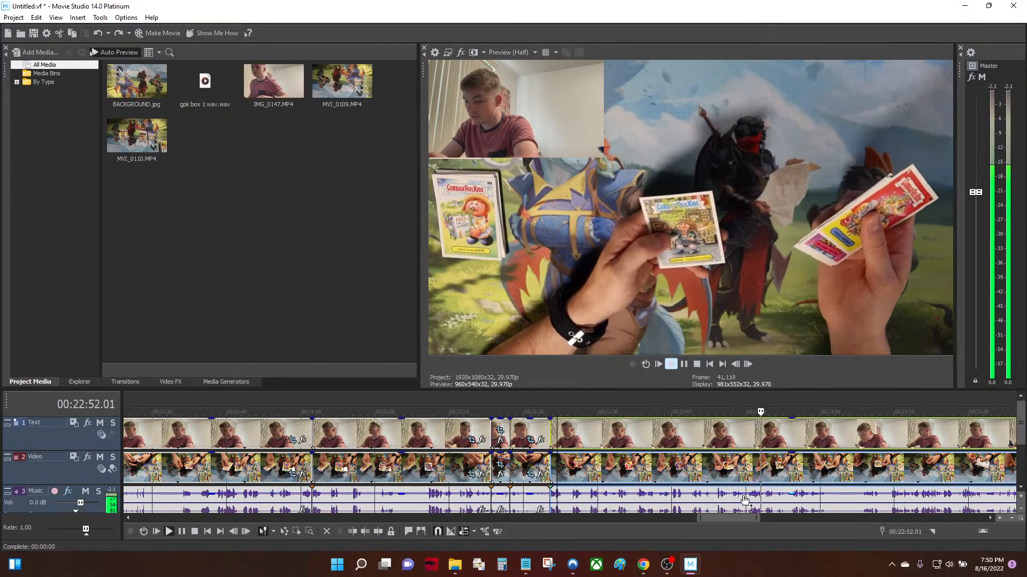
scroll(744, 500, "up", 6)
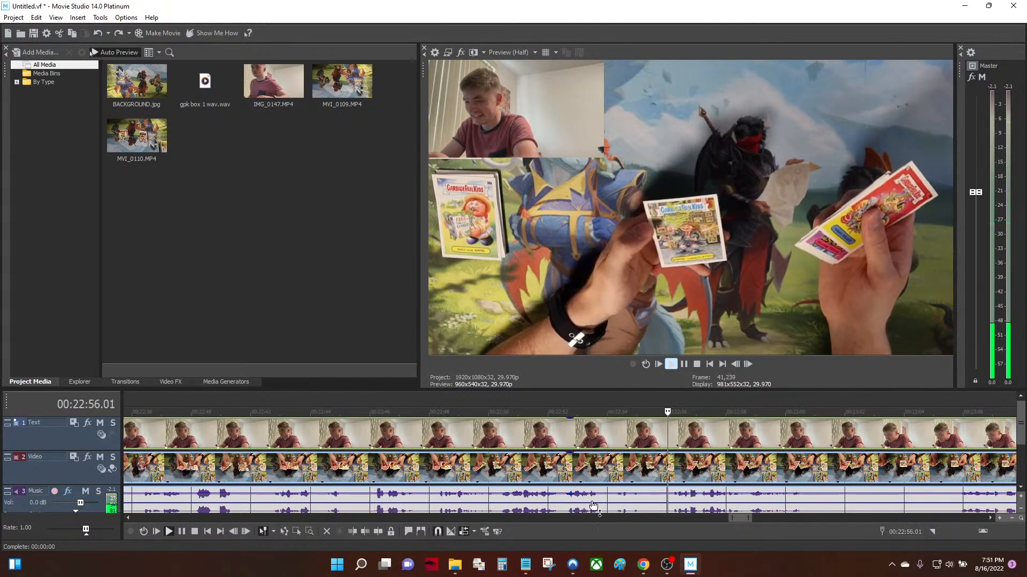
left_click(578, 466)
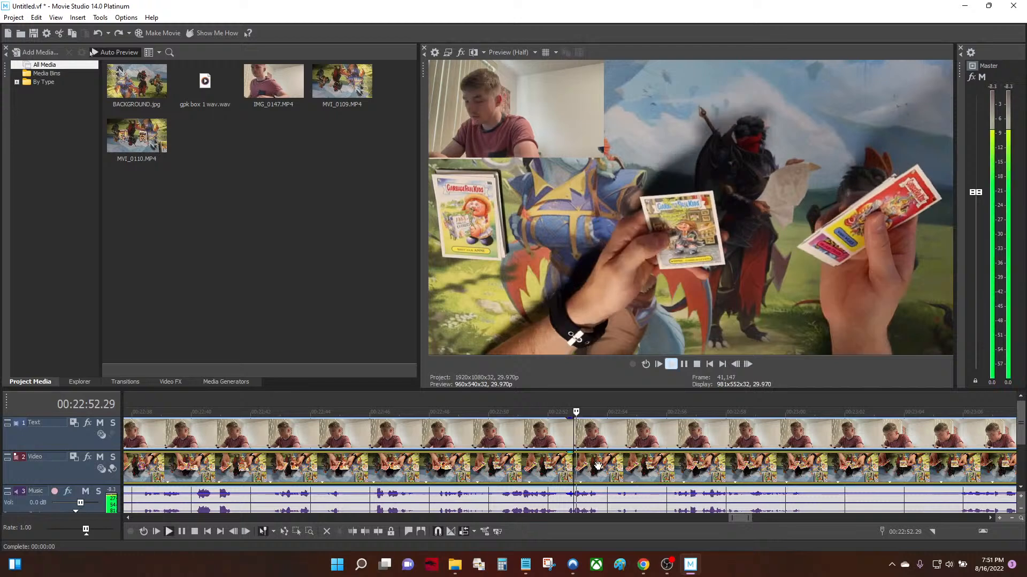
Play the footage around 00:22:53 to find the cut point and split the video and audio tracks at 00:22:53.22
scroll(605, 497, "up", 1)
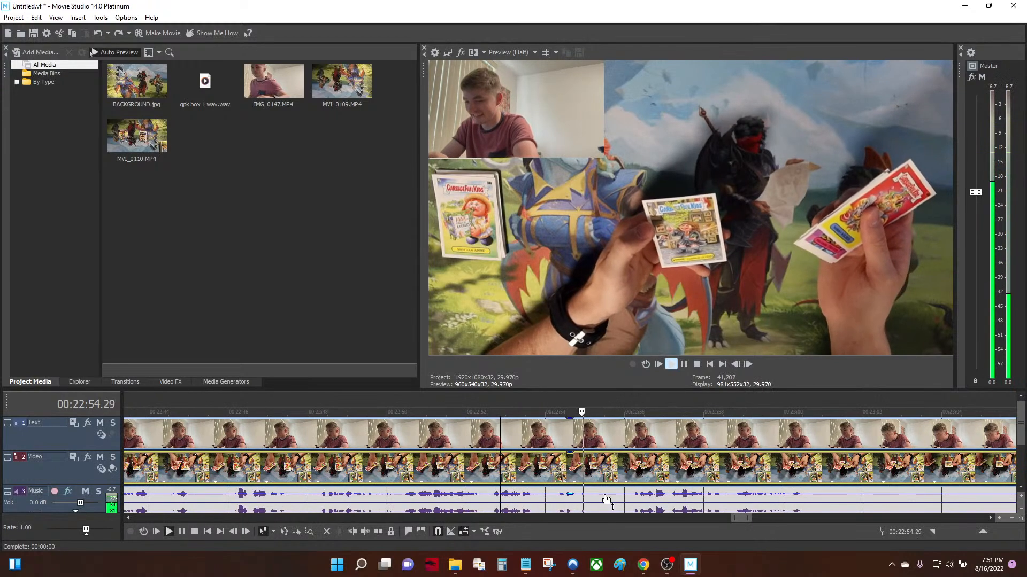
left_click(514, 468)
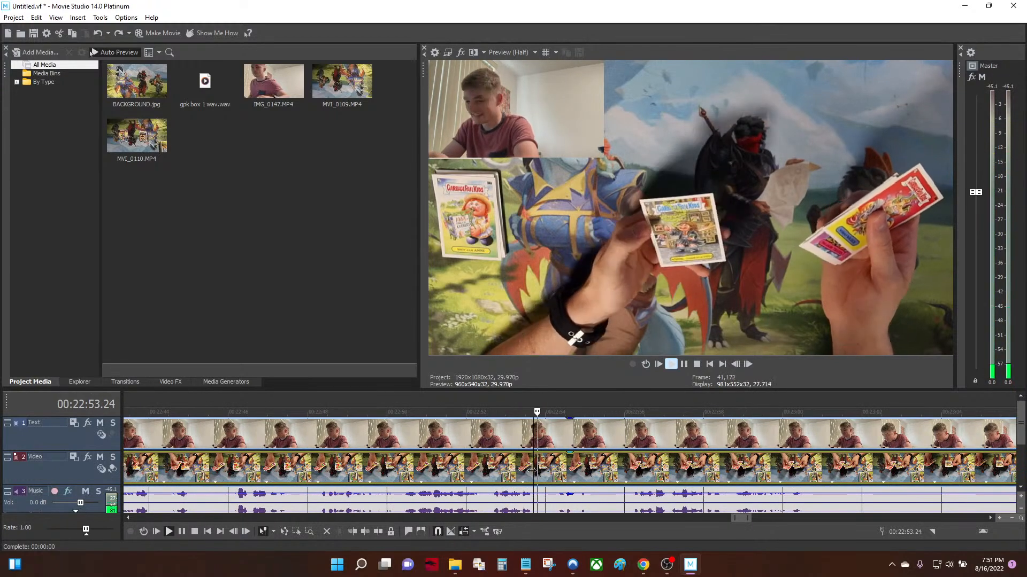
key("space")
key("space")
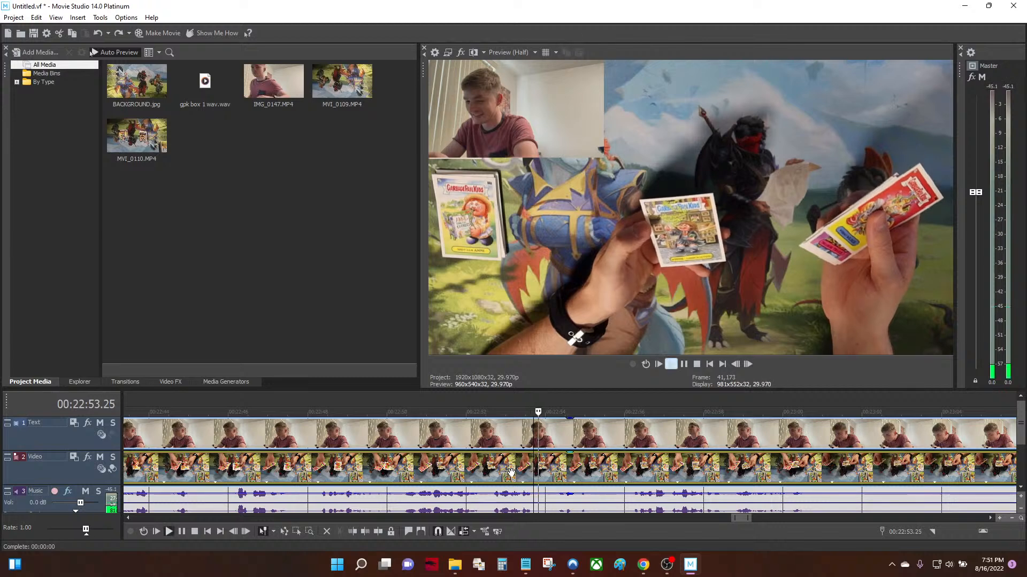
key("space")
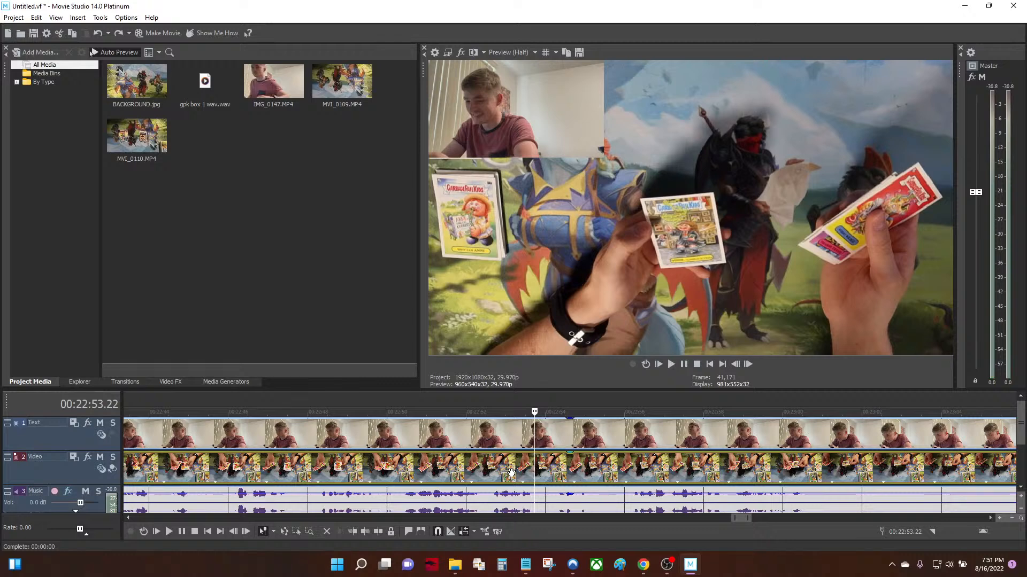
key("s")
key("space")
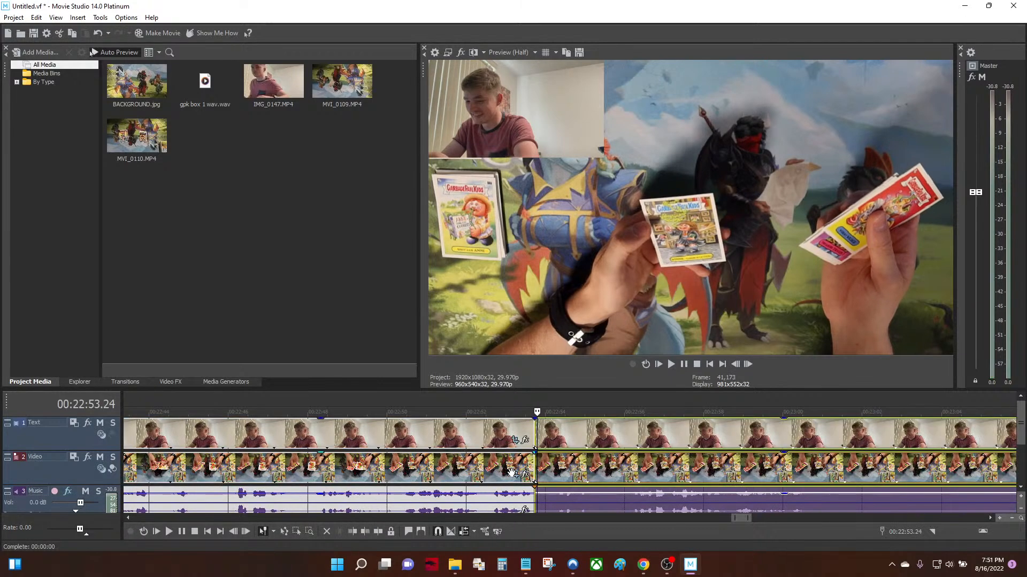
key("space")
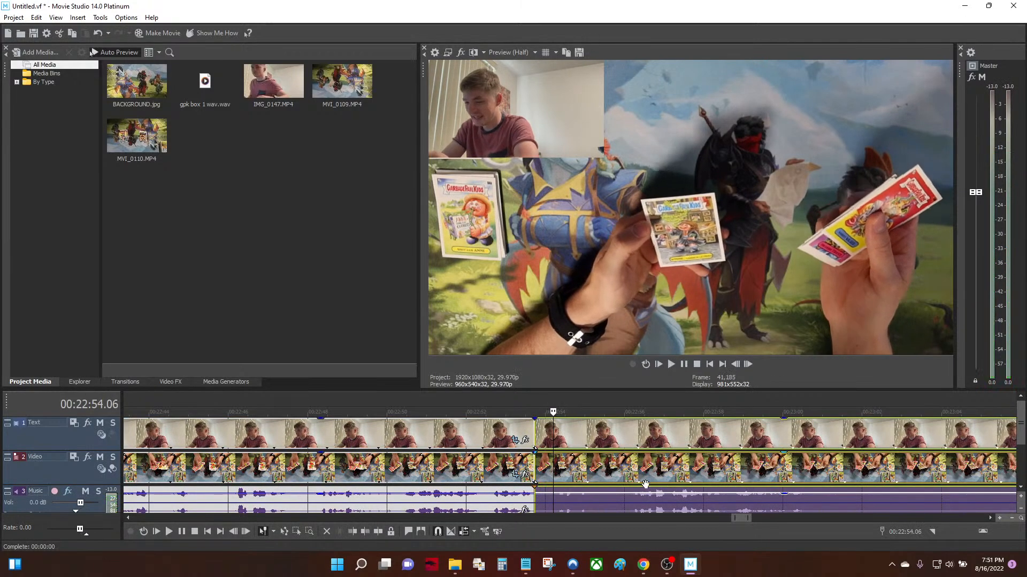
Split the tracks at 00:22:56.05 and ripple-delete the section from 00:22:53.22 to 00:22:56.05
left_click(625, 476)
key("space")
scroll(657, 479, "up", 3)
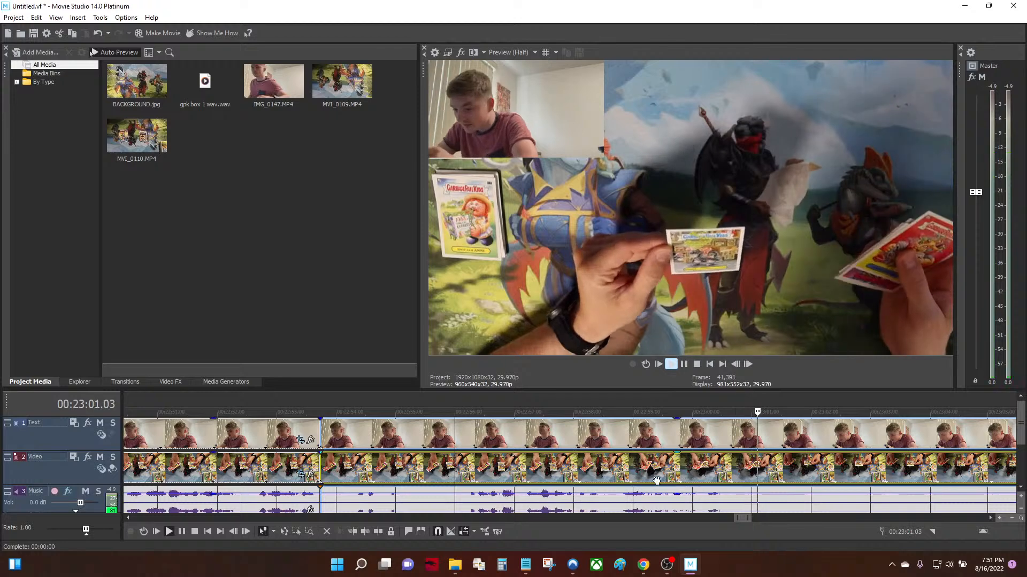
key("space")
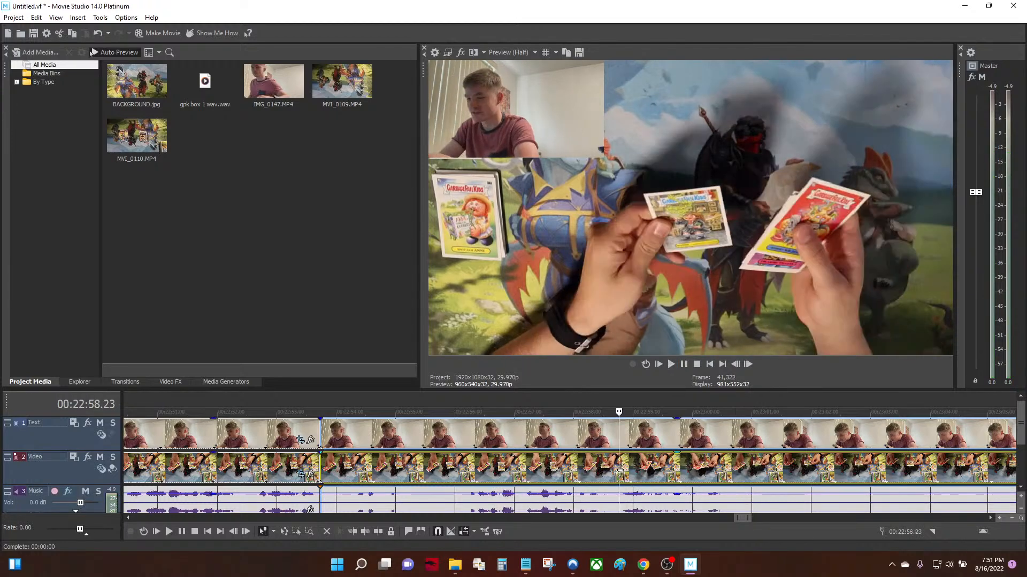
left_click(464, 465)
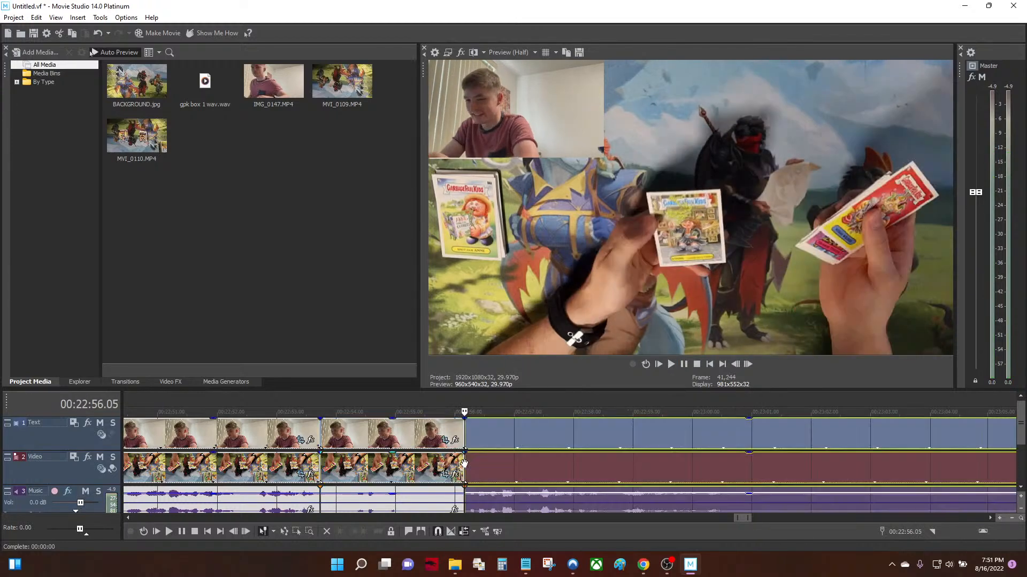
left_click(421, 458)
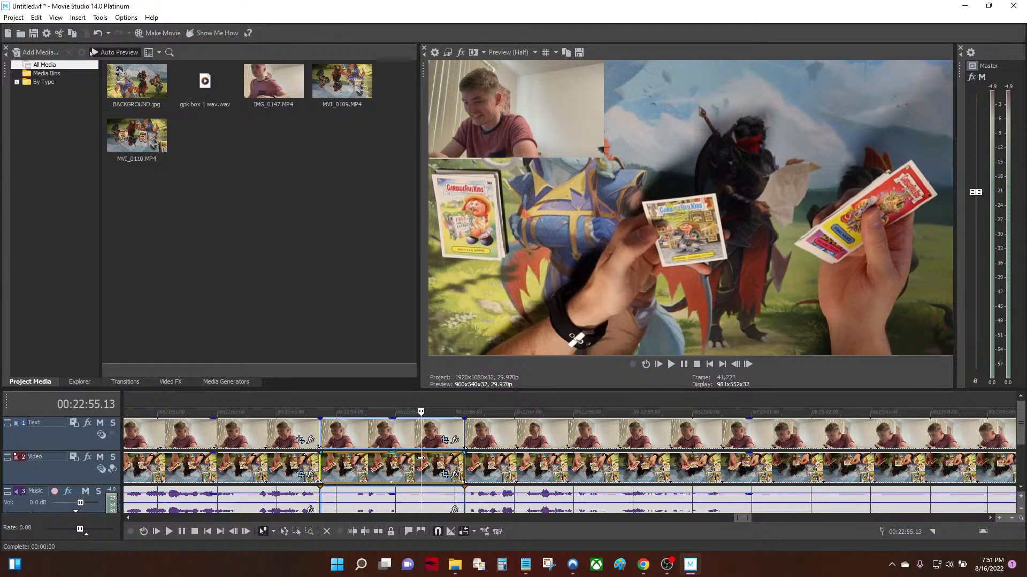
key("Delete")
Play back the new cut at 00:22:53.22 from slightly before it and continue to about 00:22:58
left_click(309, 436)
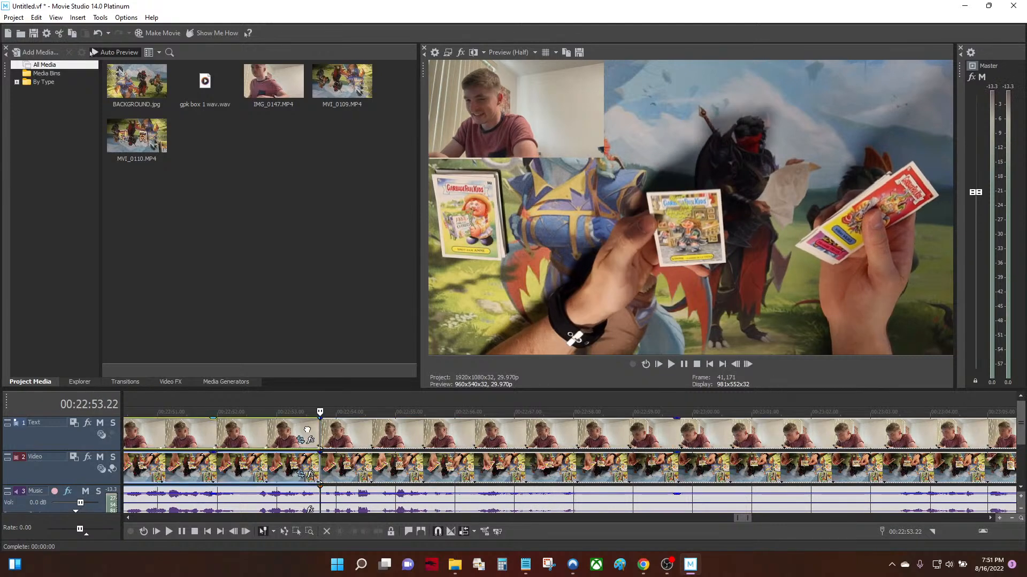
key("space")
scroll(410, 435, "down", 2)
key("space")
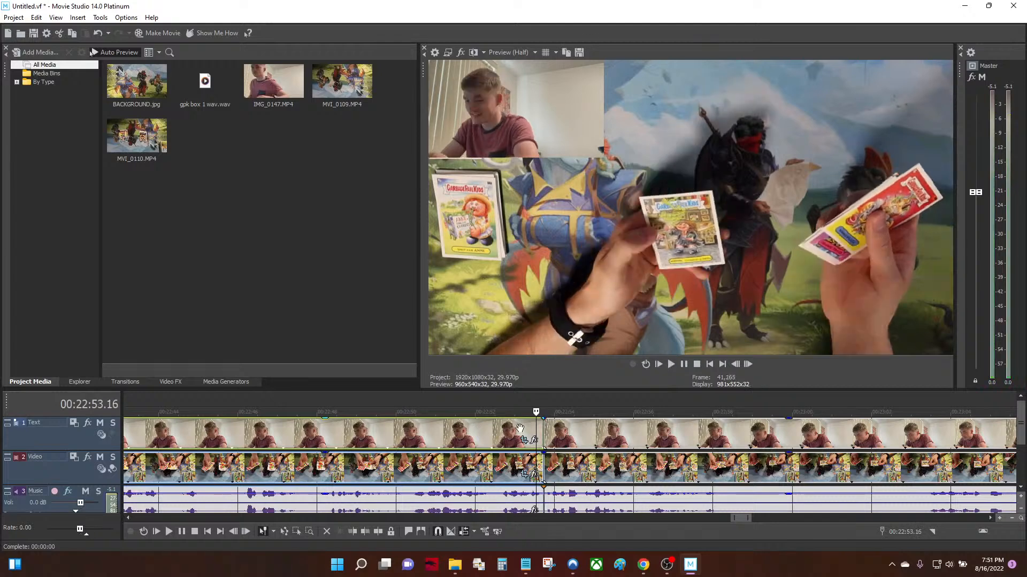
left_click(482, 431)
key("space")
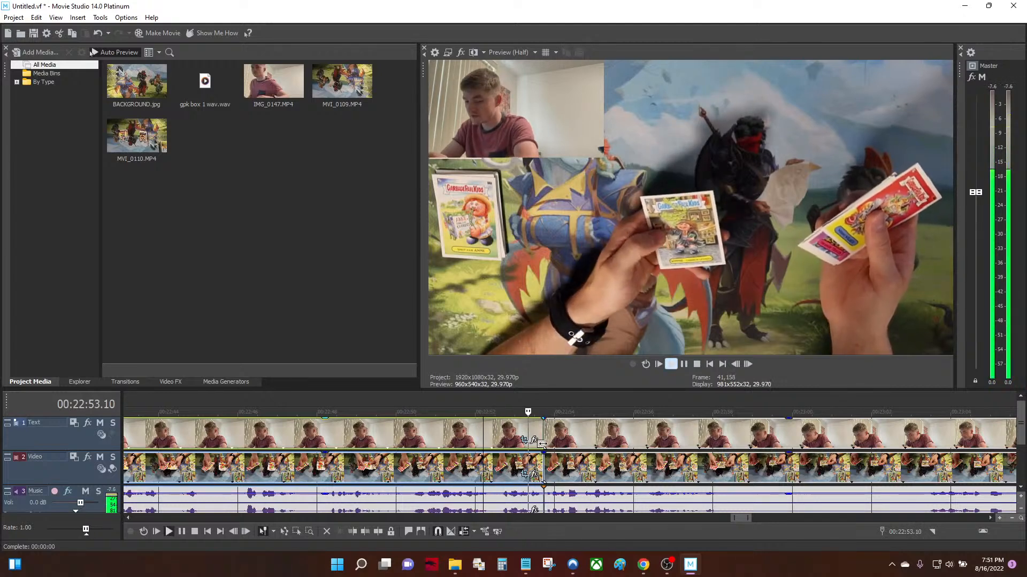
scroll(646, 466, "down", 2)
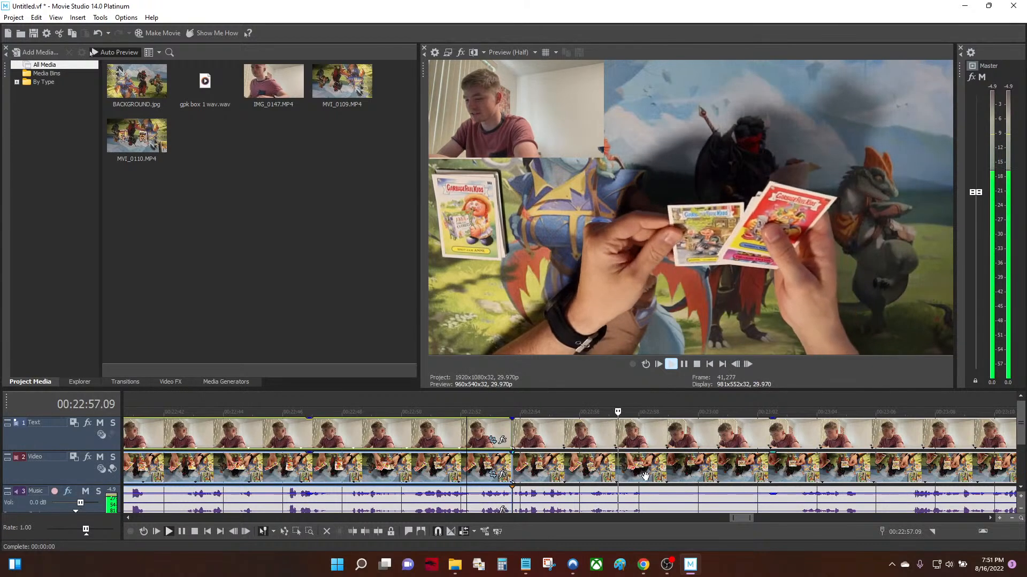
key("space")
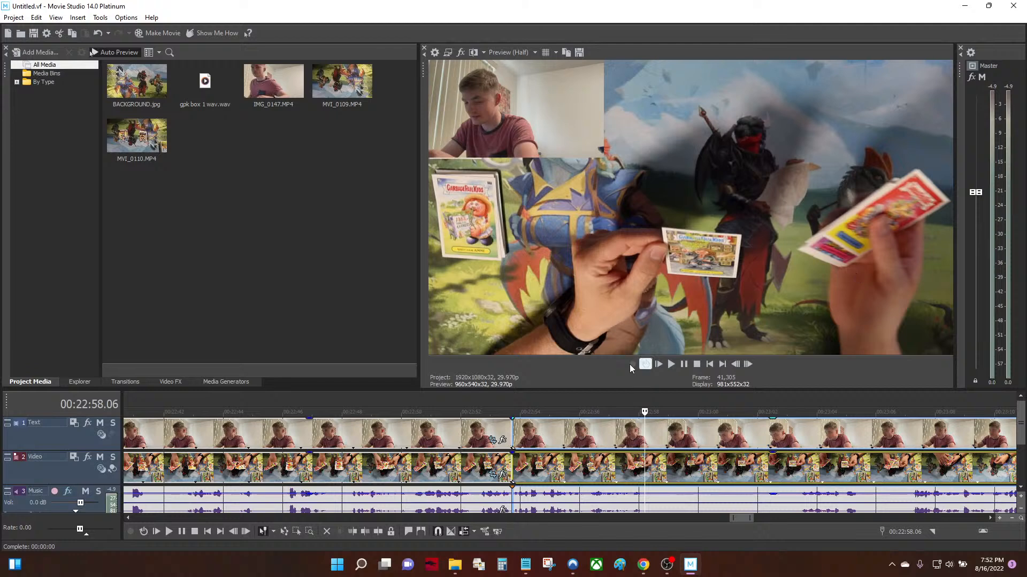
Examine the cut at 00:22:53.22 up close and in the context of the surrounding clips
left_click_drag(645, 411, 515, 408)
scroll(535, 445, "up", 5)
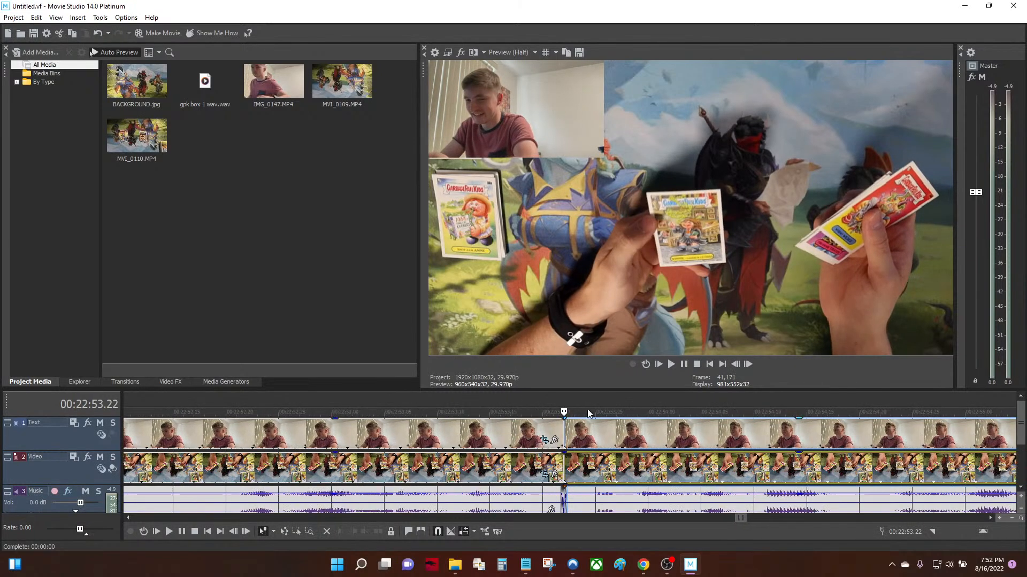
mouse_move(553, 412)
left_mouse_down()
mouse_move(570, 413)
mouse_move(574, 424)
mouse_move(552, 423)
mouse_move(564, 423)
left_mouse_up()
scroll(560, 423, "down", 5)
scroll(561, 423, "down", 6)
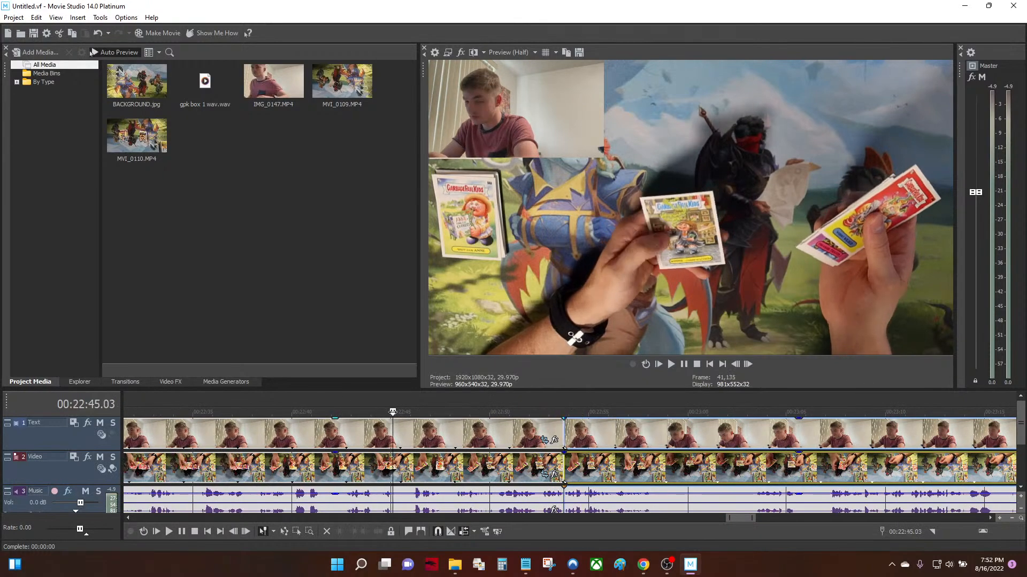
left_click(496, 412)
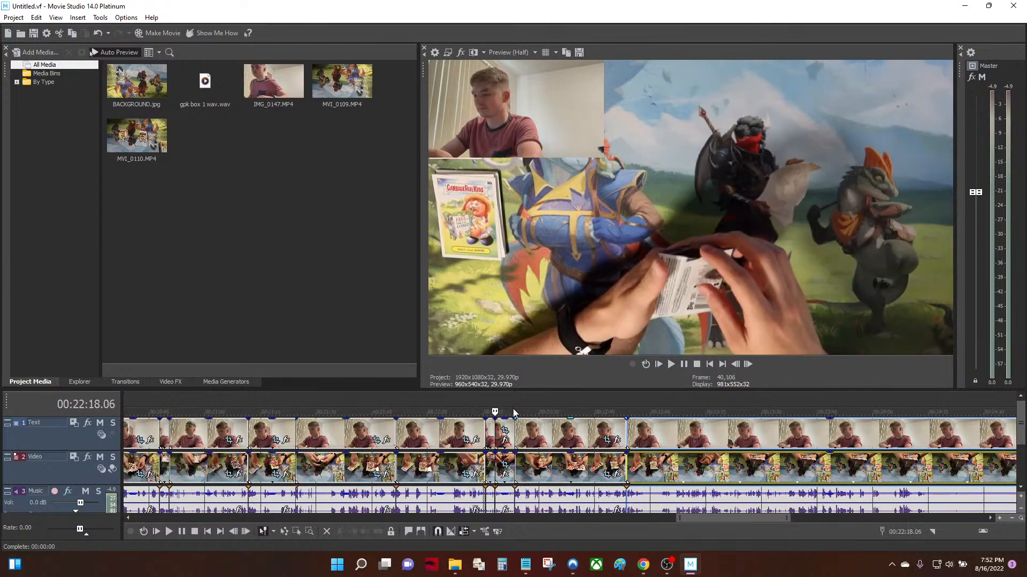
left_click_drag(496, 412, 626, 415)
scroll(631, 432, "up", 2)
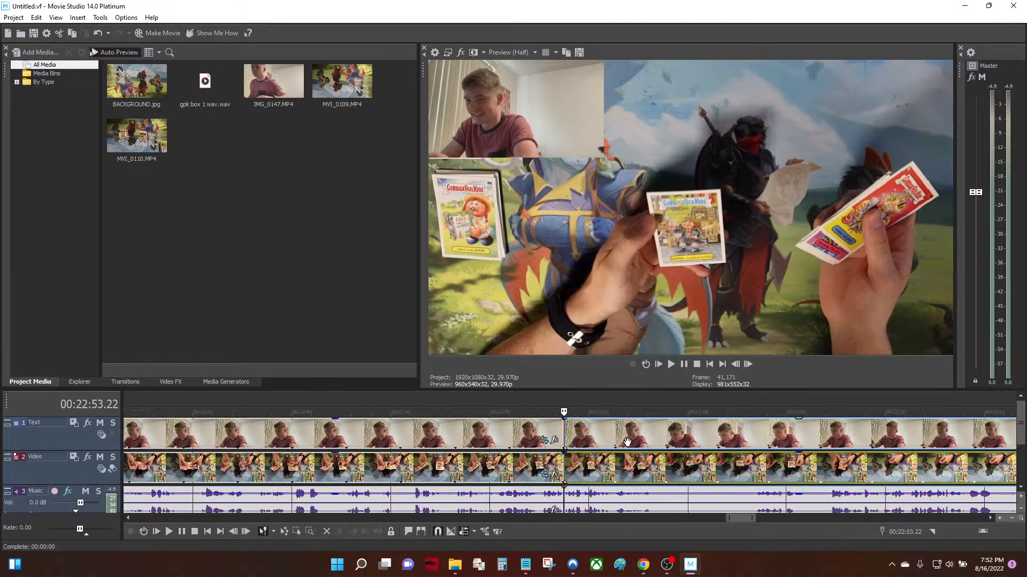
scroll(587, 446, "down", 2)
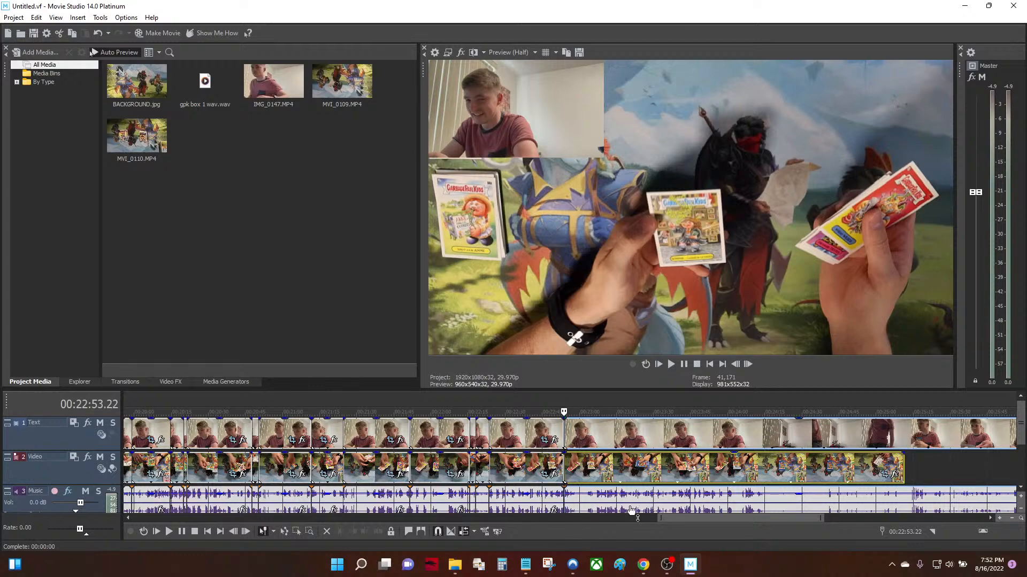
Switch to OBS Studio to check the live stream's dropped frames and bitrate, and return to Movie Studio
left_click(669, 565)
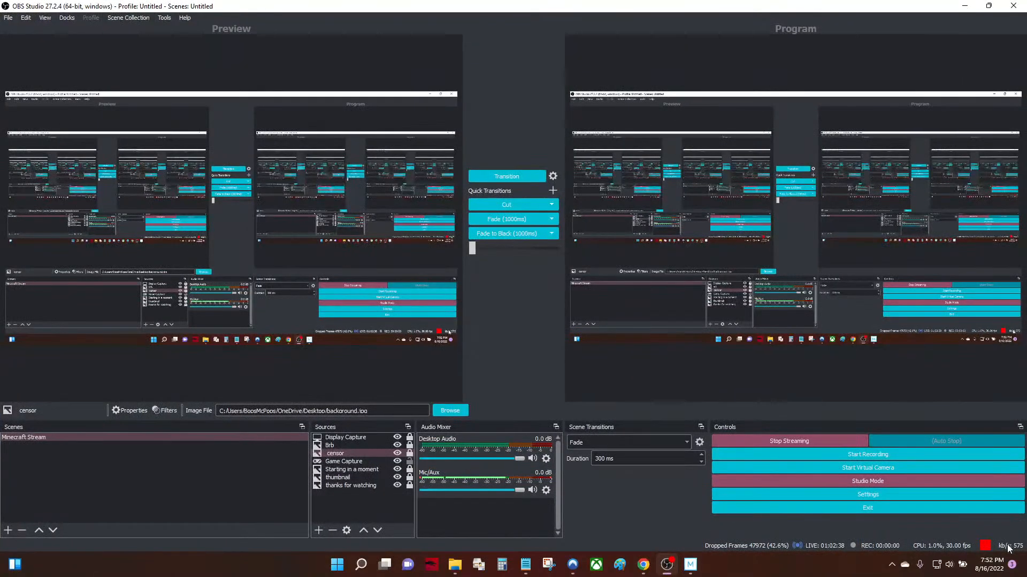
left_click(690, 565)
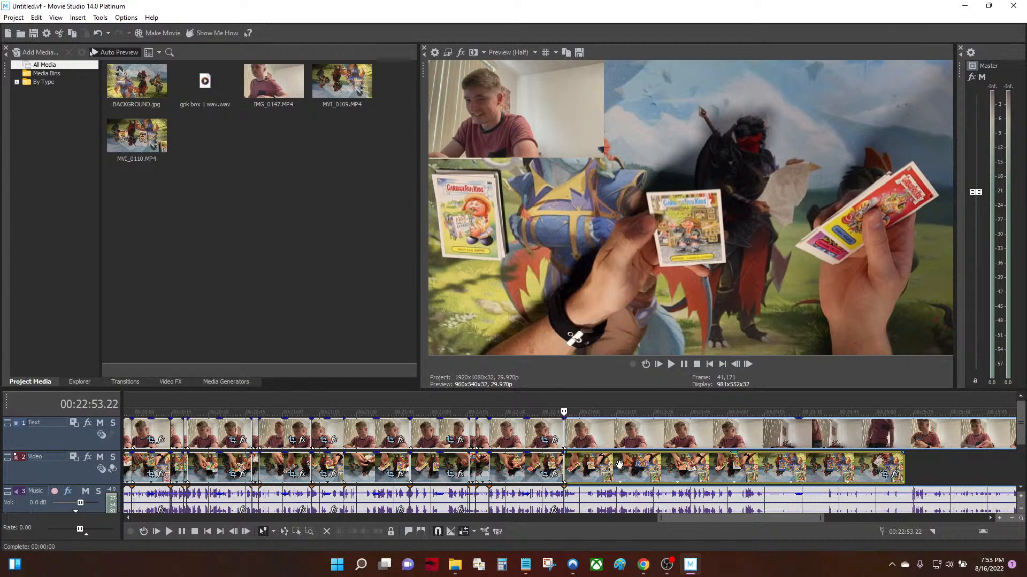
Play back the transition at 00:22:53 from about 00:22:49 and from the start of the following clip
left_click(554, 428)
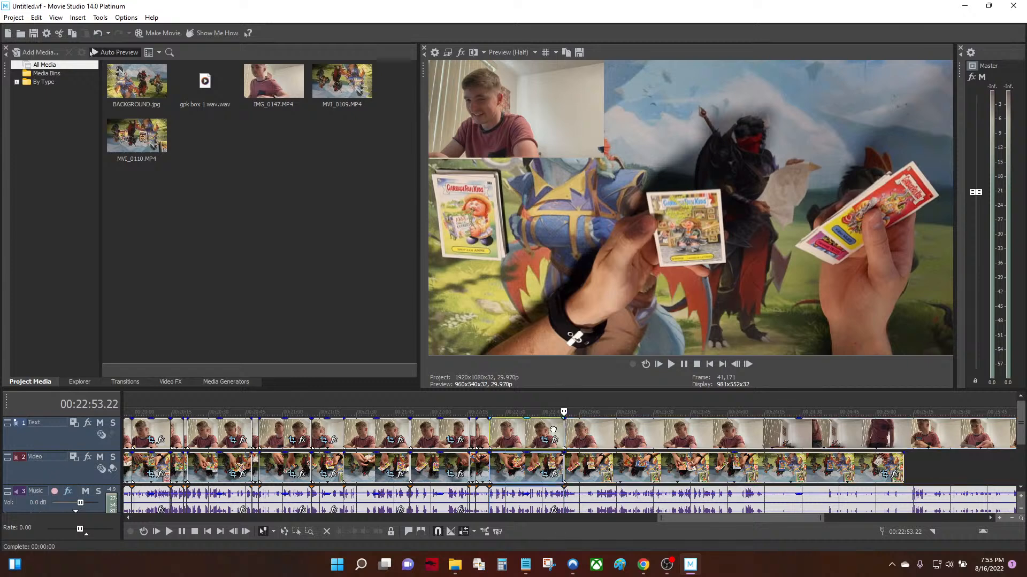
scroll(615, 428, "up", 4)
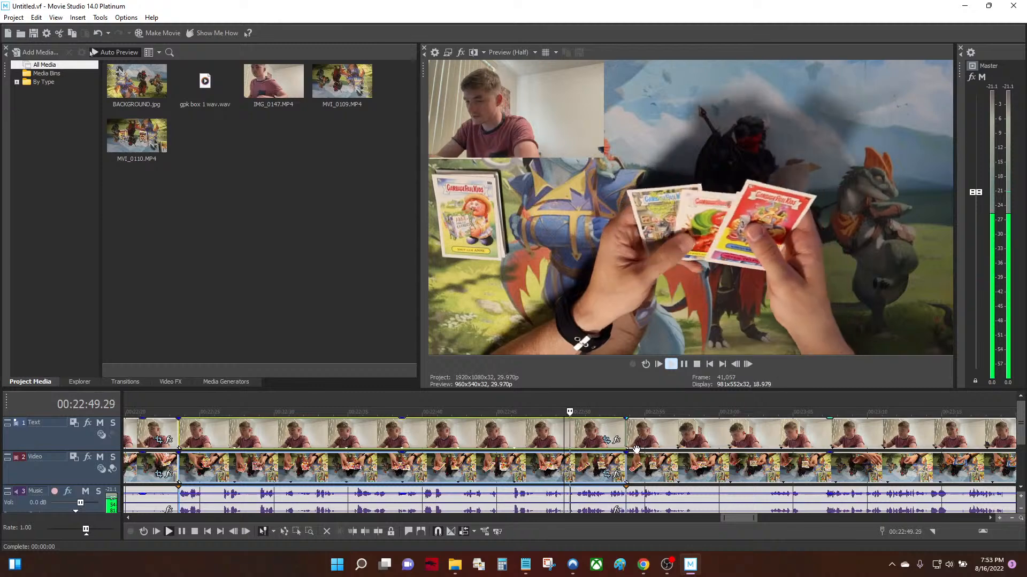
left_click(628, 430)
scroll(712, 422, "down", 4)
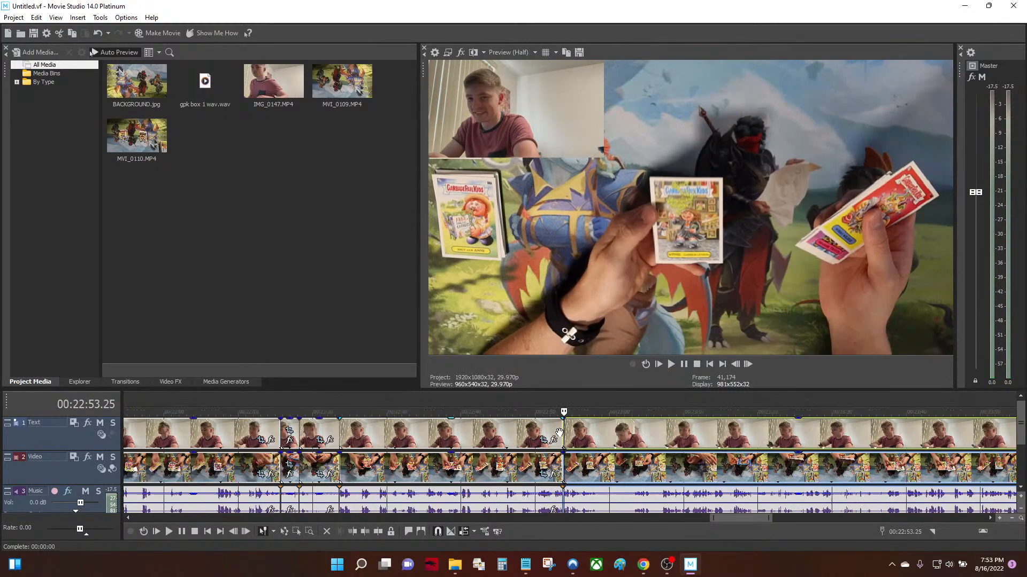
key("space")
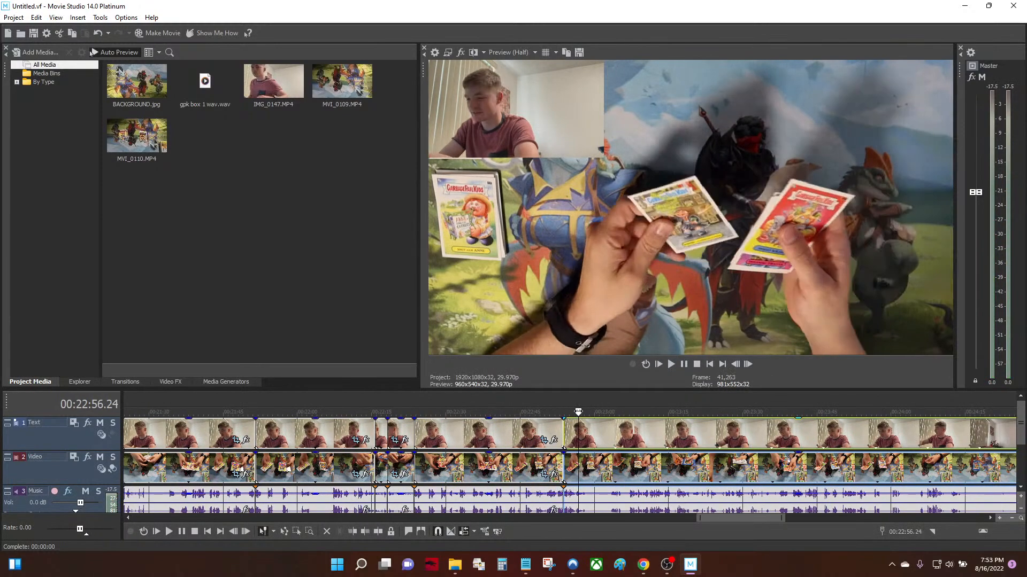
Play the footage after the cut to about 00:22:58 and split the video and audio tracks at 00:22:58.10
scroll(622, 448, "up", 4)
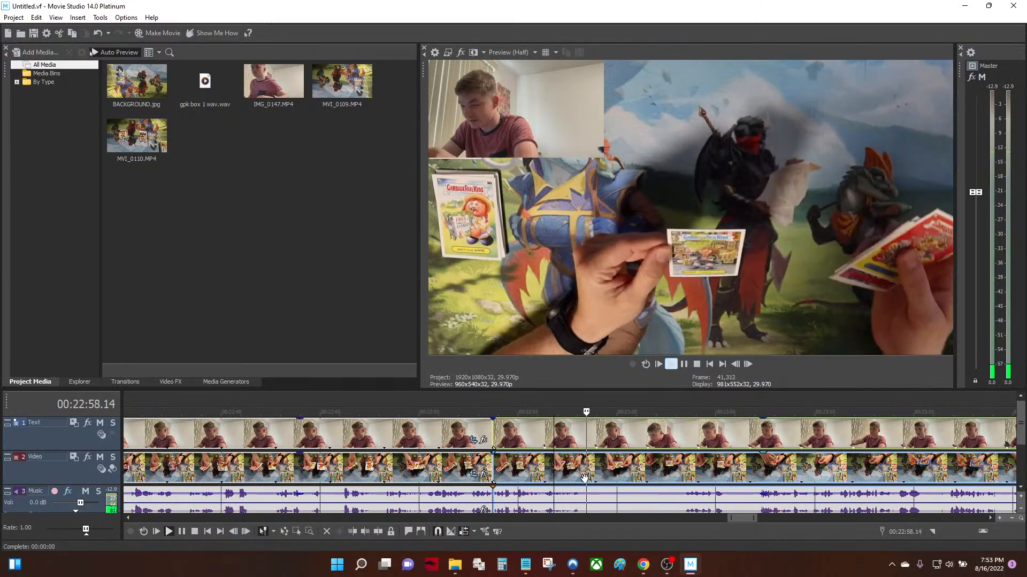
left_click(586, 478)
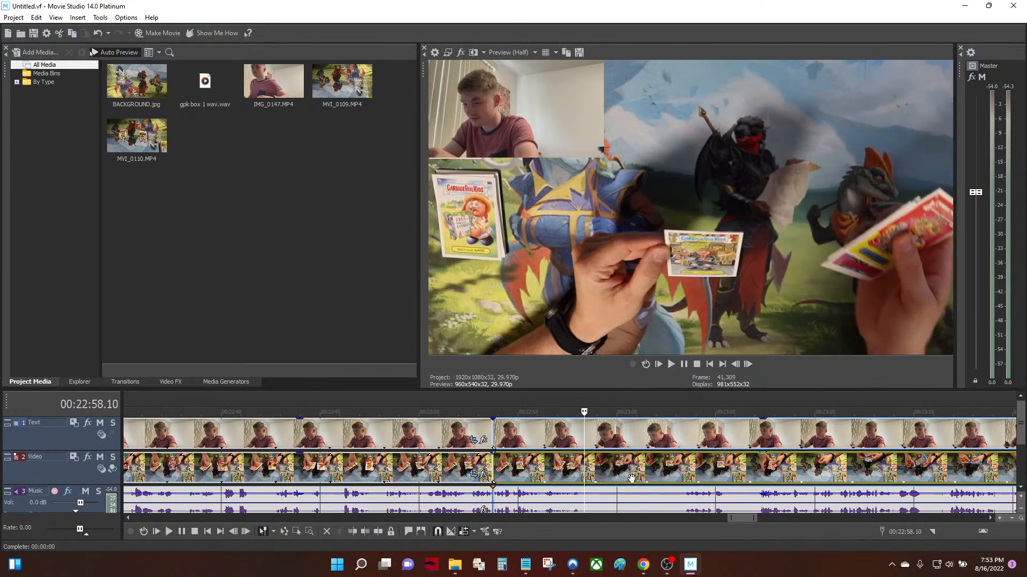
key("space")
key("space")
key("s")
Split the tracks at 00:23:03.10 and ripple-delete the section from 00:22:58.10 to 00:23:03.10
left_click(680, 476)
key("space")
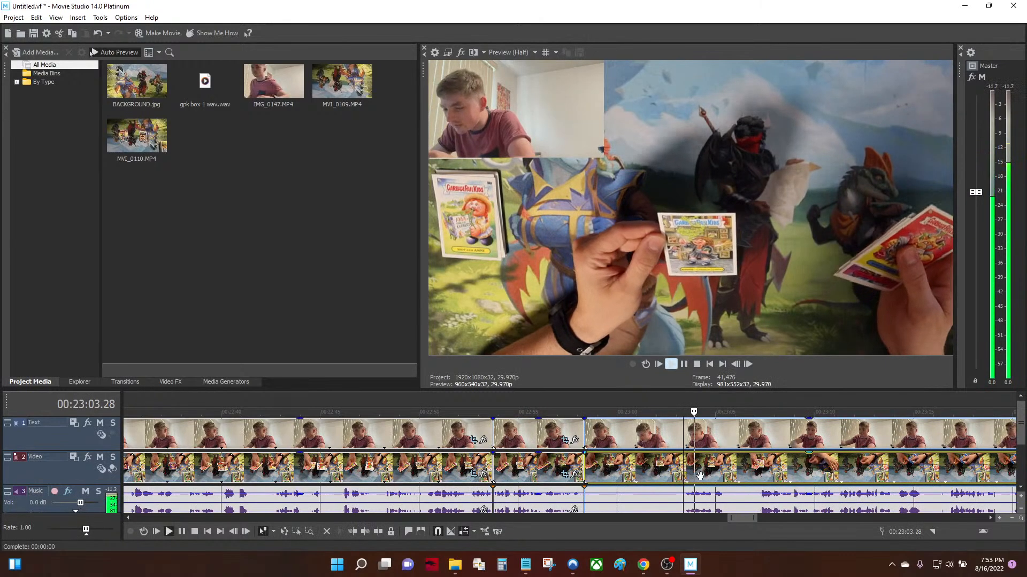
key("space")
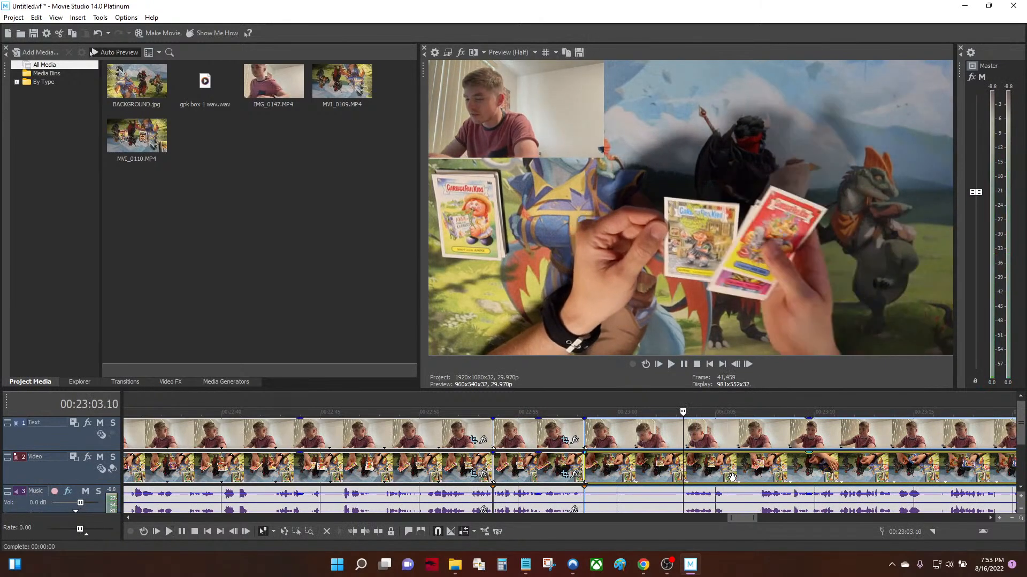
key("s")
left_click(662, 478)
key("Delete")
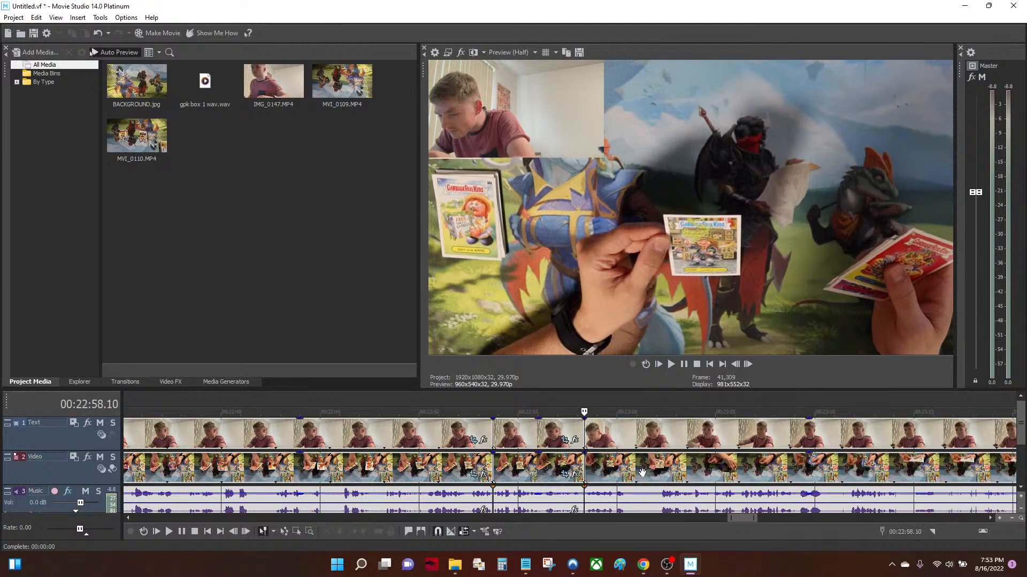
Play the footage after the cut at 00:22:58.10 and split the video and audio tracks at 00:23:00.18
key("space")
scroll(642, 472, "up", 2)
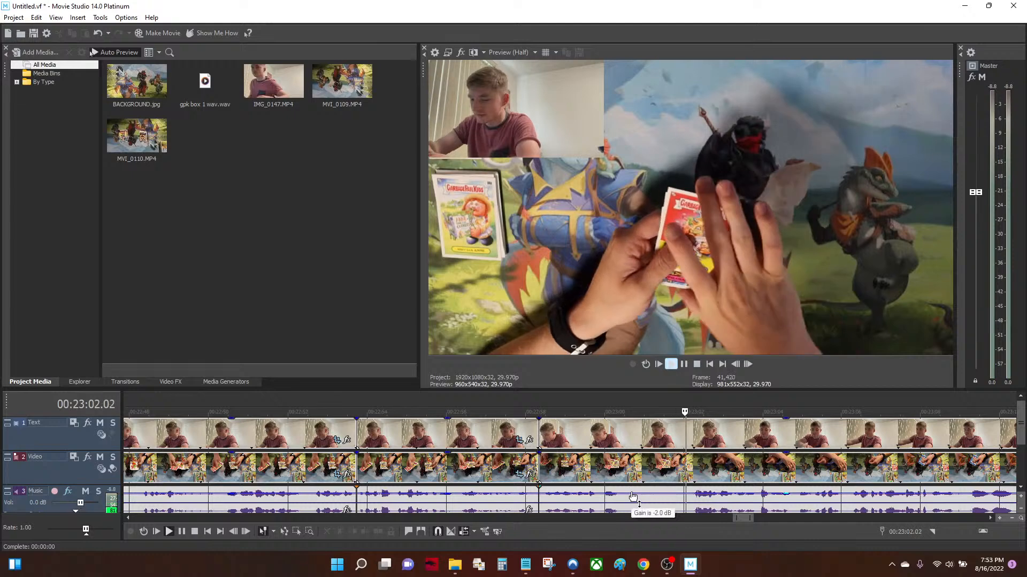
left_click(621, 480)
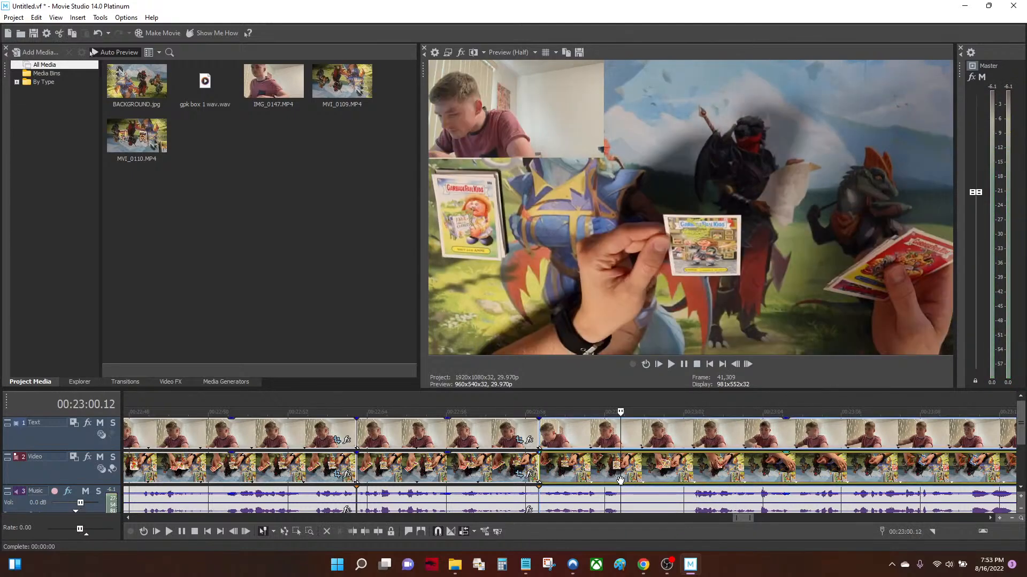
key("space")
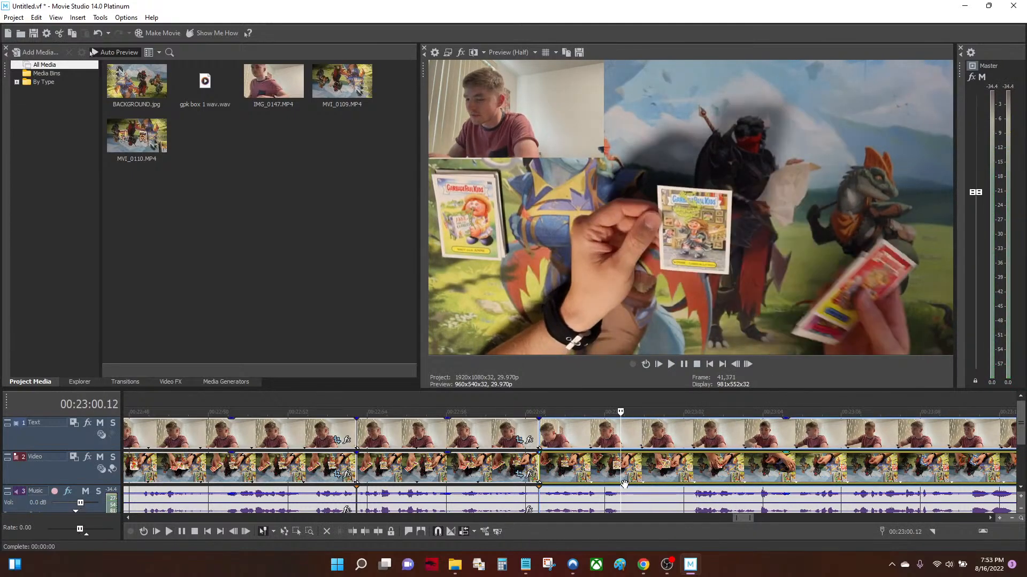
key("space")
key("space")
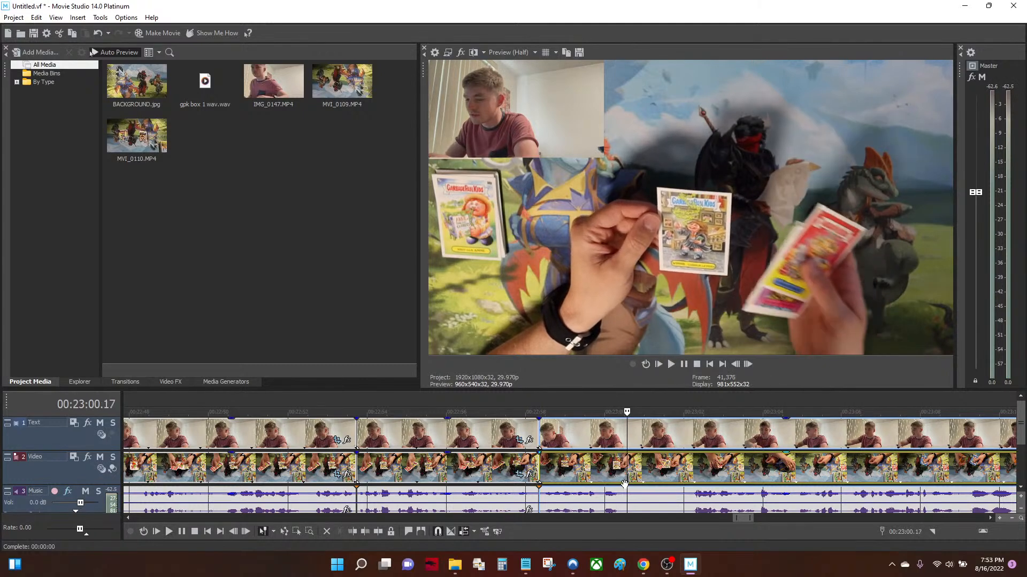
left_click(625, 485)
key("s")
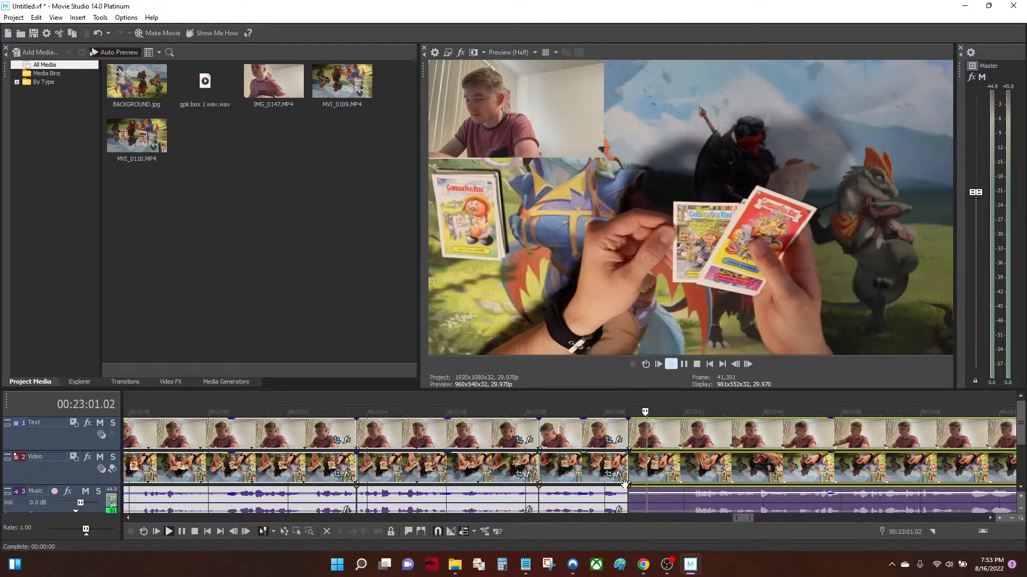
Split the tracks at 00:23:02.06 and ripple-delete the section from 00:23:00.18 to 00:23:02.06
scroll(640, 506, "down", 2)
key("space")
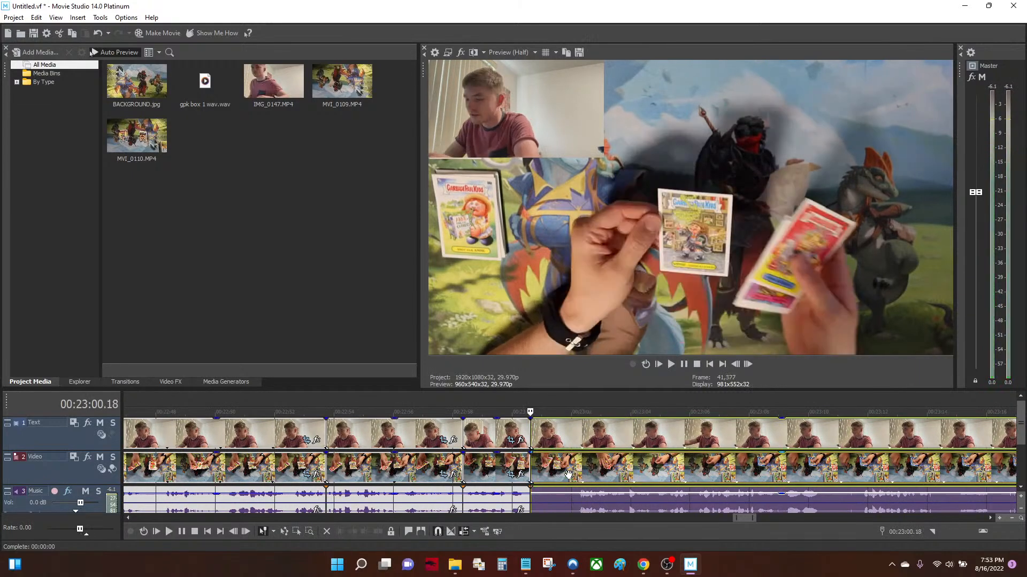
left_click(580, 465)
scroll(575, 464, "up", 2)
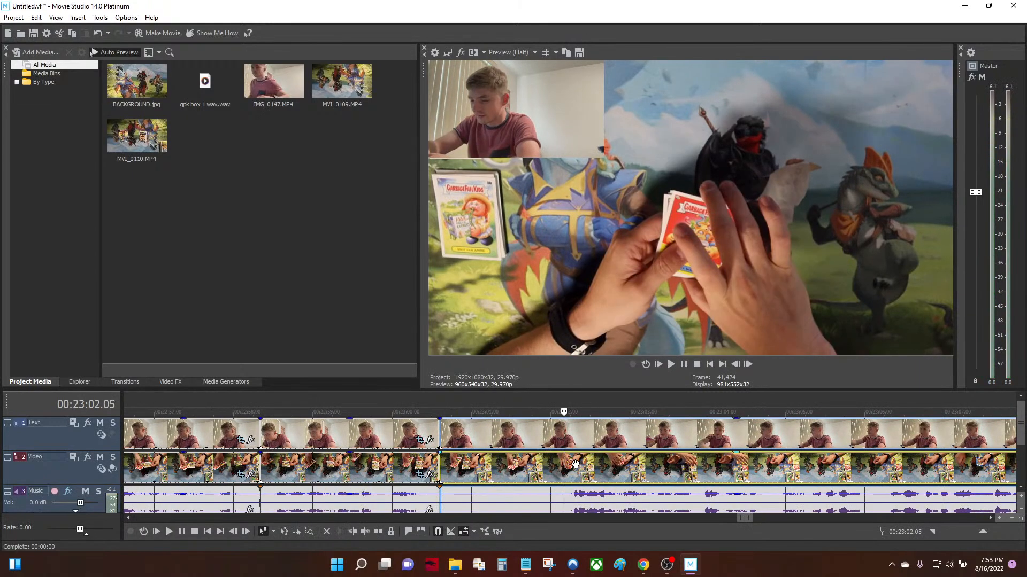
key("Right")
key("Right")
key("Left")
key("Left")
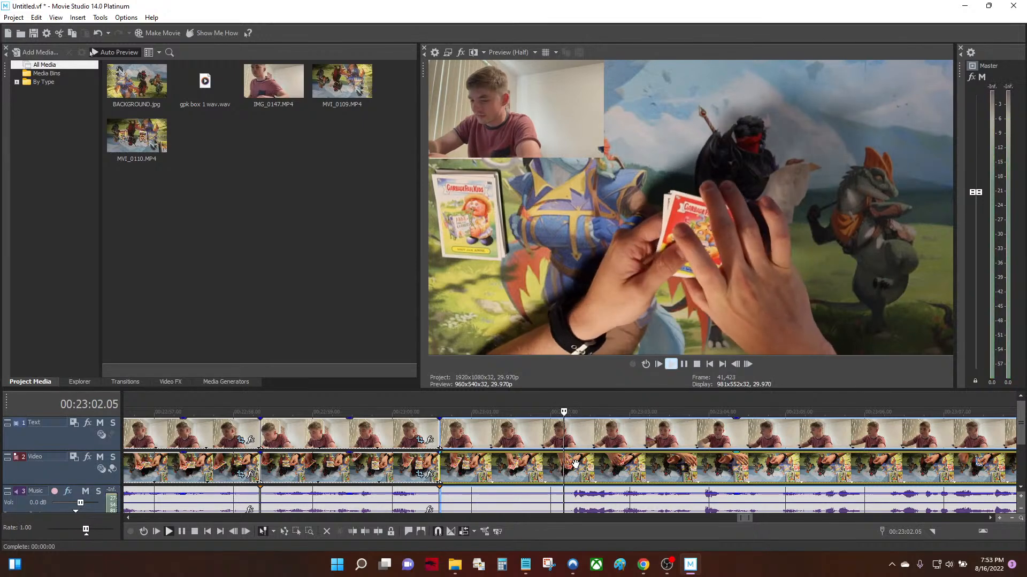
key("Right")
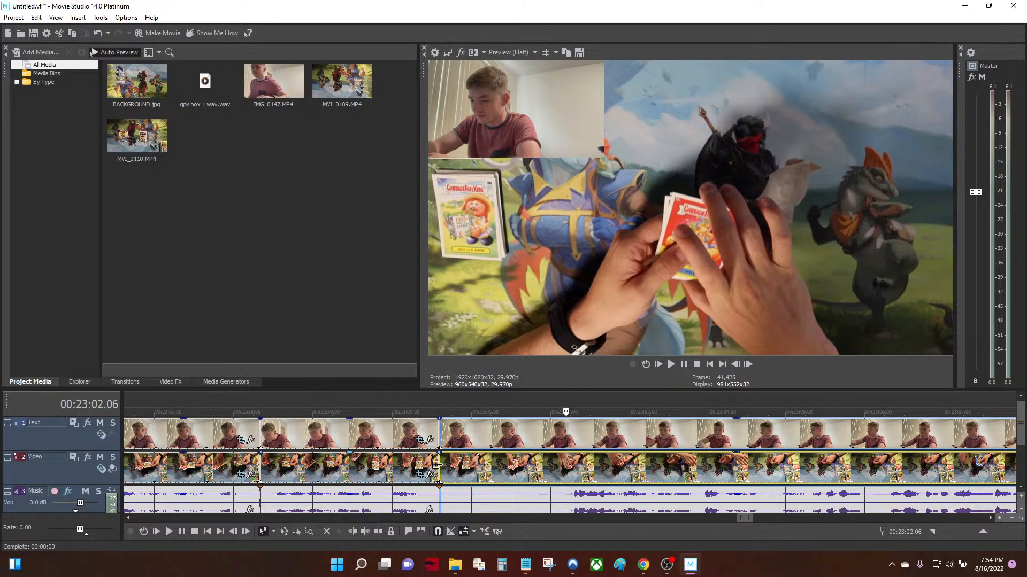
key("s")
left_click(535, 476)
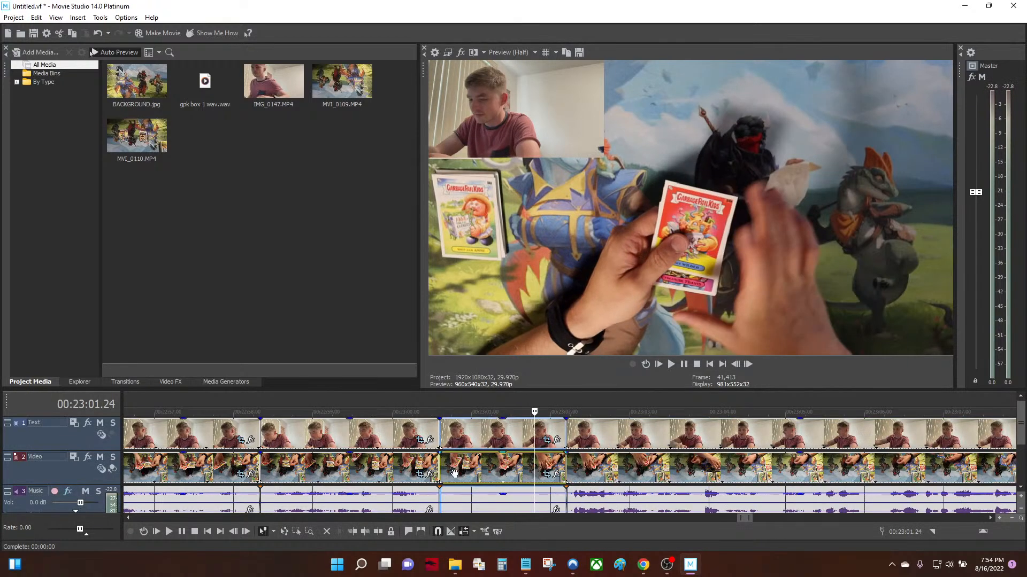
key("Delete")
Play back the transition at 00:23:00.18 from 00:23:00.04
left_click(402, 435)
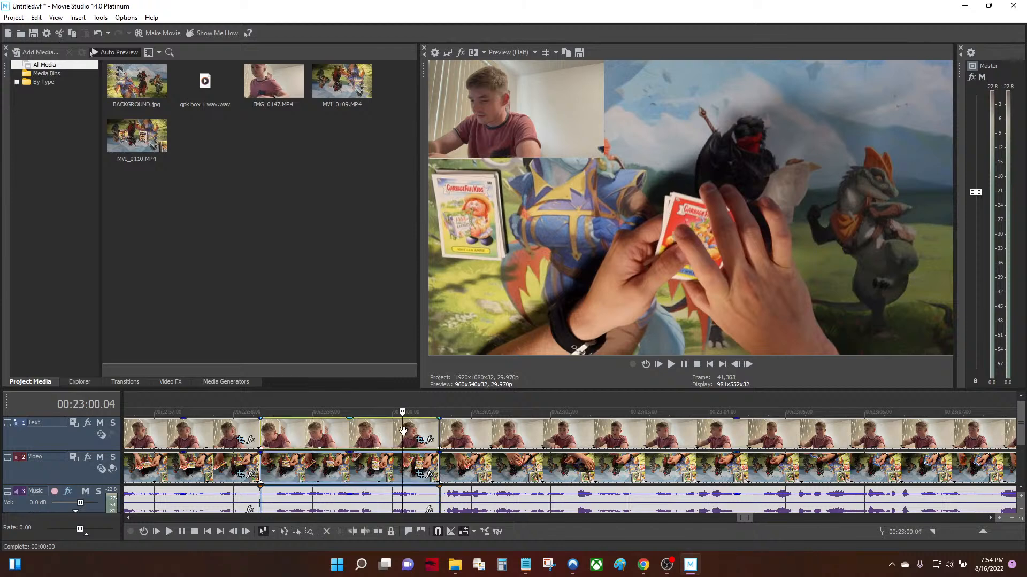
key("space")
key("space")
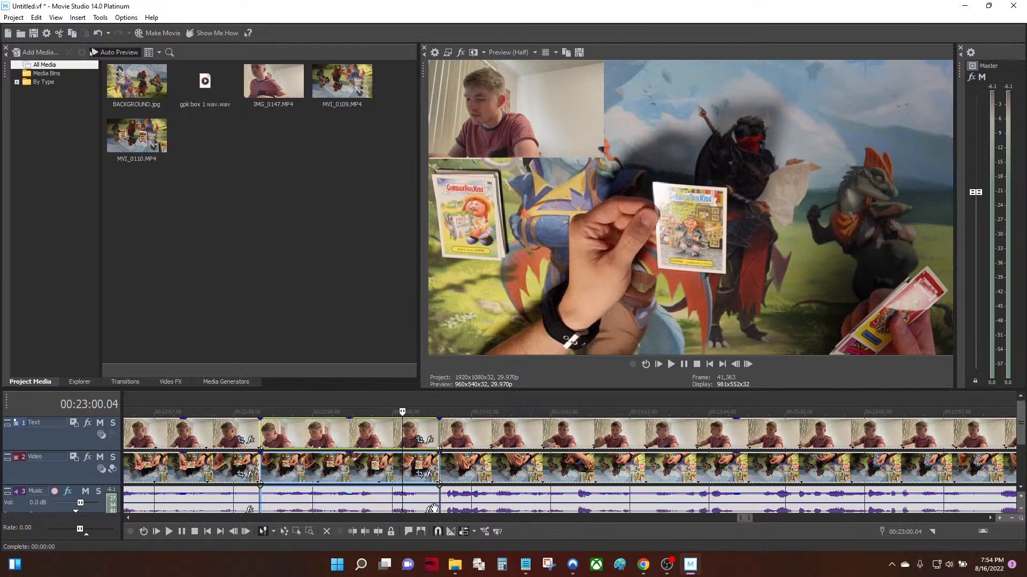
key("space")
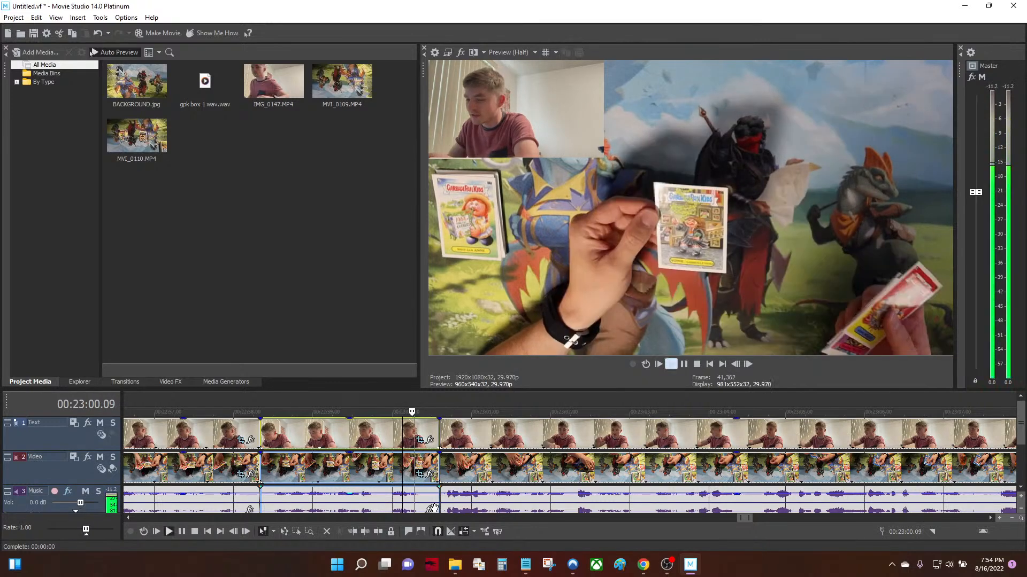
key("space")
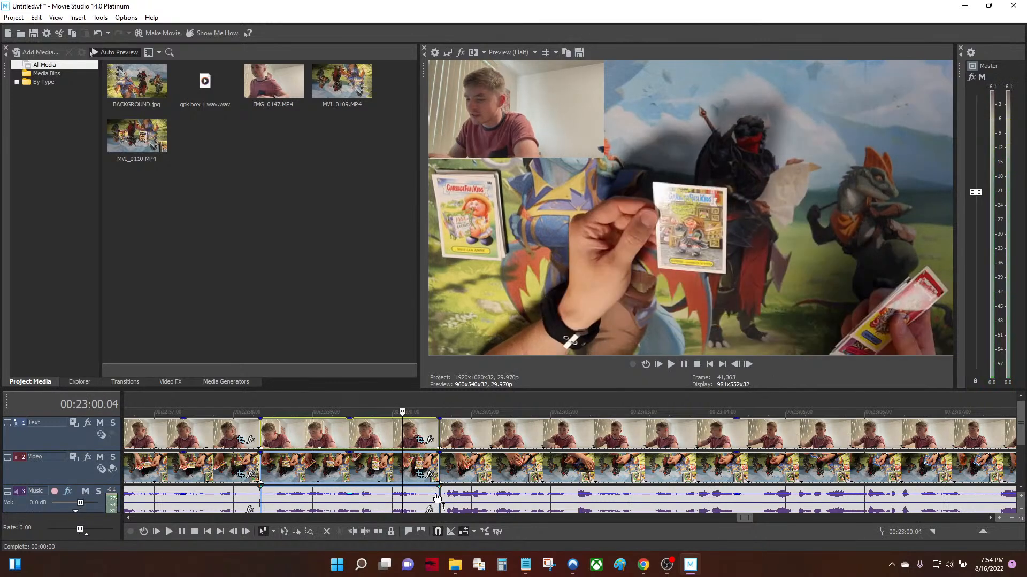
left_click(449, 468)
left_click(437, 475)
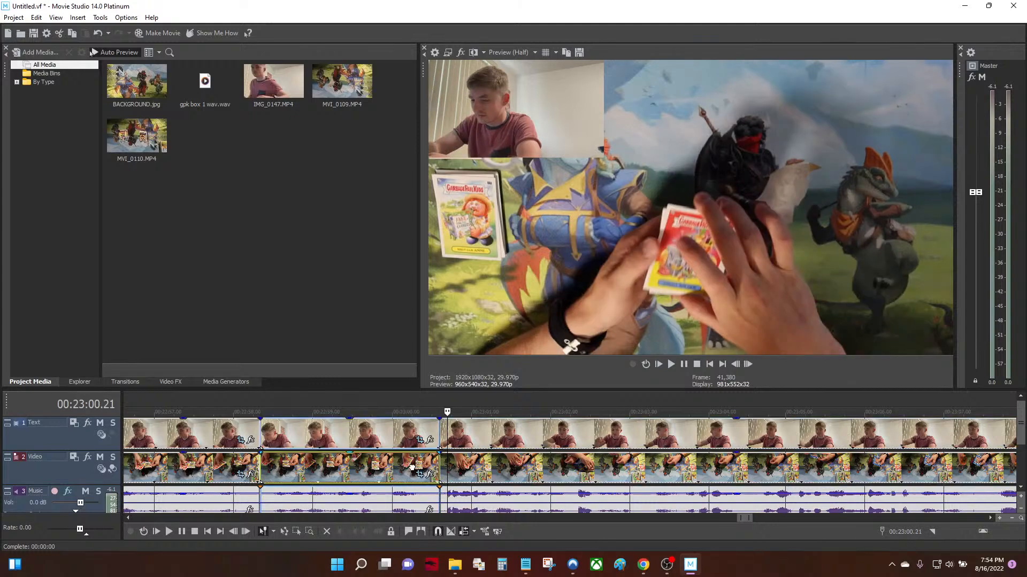
Step back frame by frame to 00:23:00.08 and replay the transition into the following clip
key("Left")
key("Left")
key("Left")
key("Left")
key("Left")
key("Left")
key("Left")
key("Left")
key("Left")
key("Left")
key("Left")
key("Left")
key("Left")
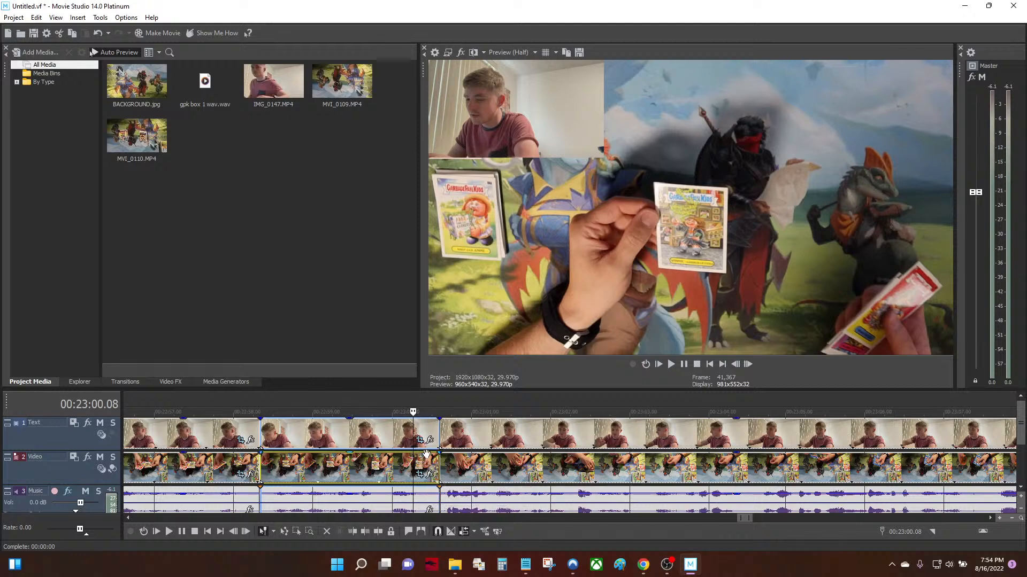
key("space")
key("space")
Play the transition from 00:23:00.11 and continue through the following clip to about 00:23:09
left_click(441, 476)
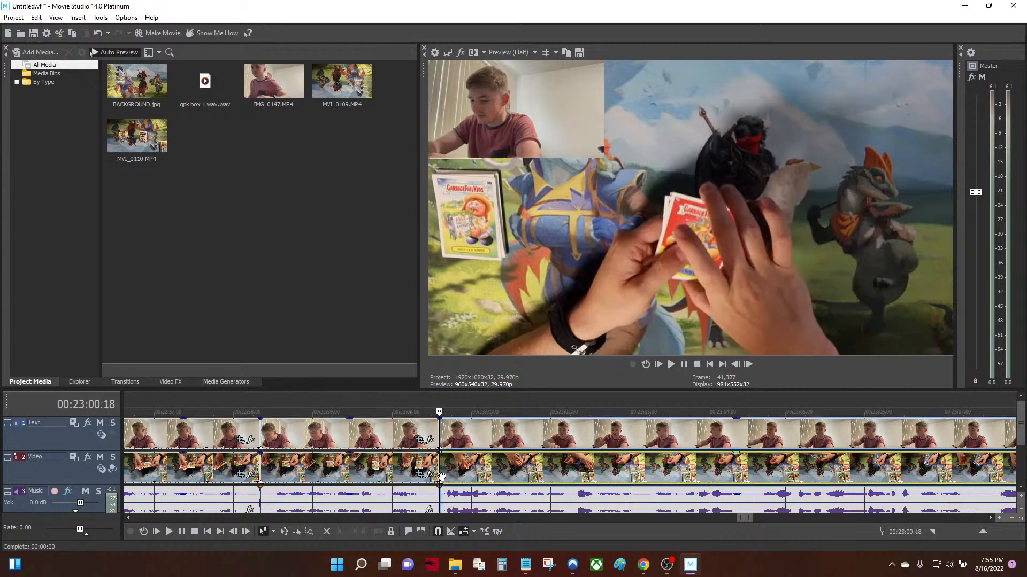
left_click_drag(442, 412, 421, 411)
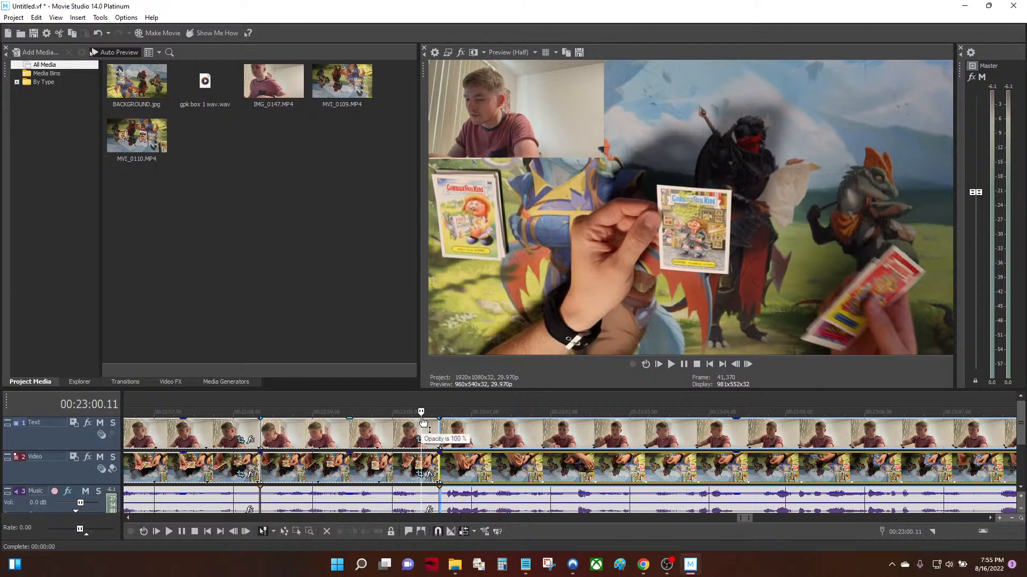
key("space")
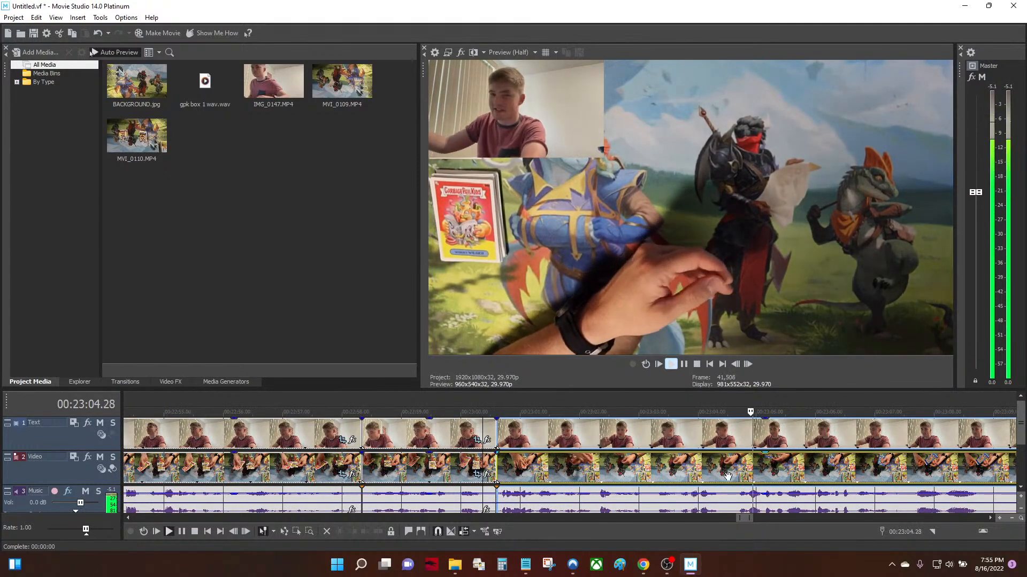
scroll(683, 484, "down", 2)
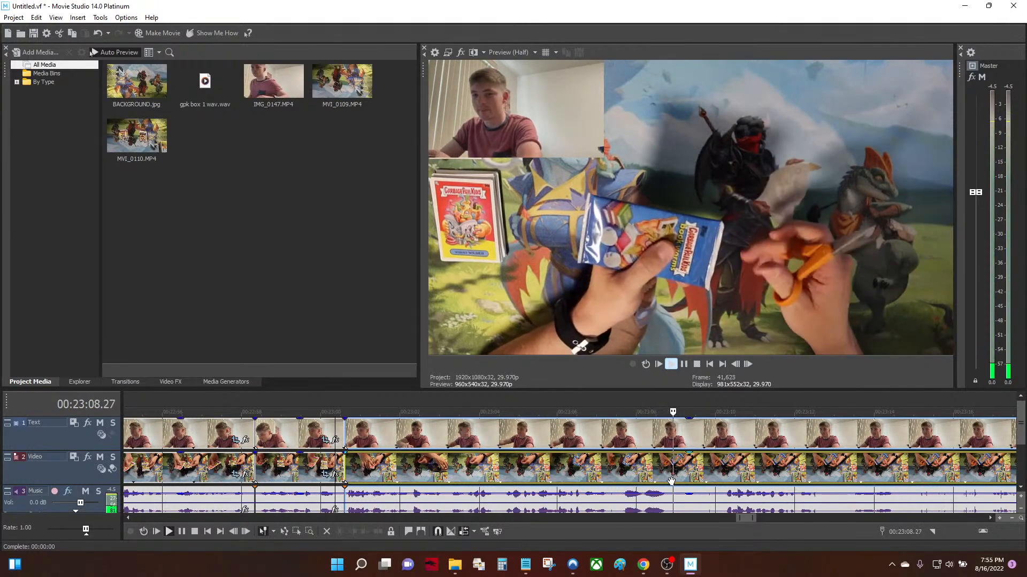
key("space")
Review the pack-opening footage between about 00:23:10 and 00:23:16 and split the video and audio tracks at 00:23:14.25
left_click(718, 477)
key("space")
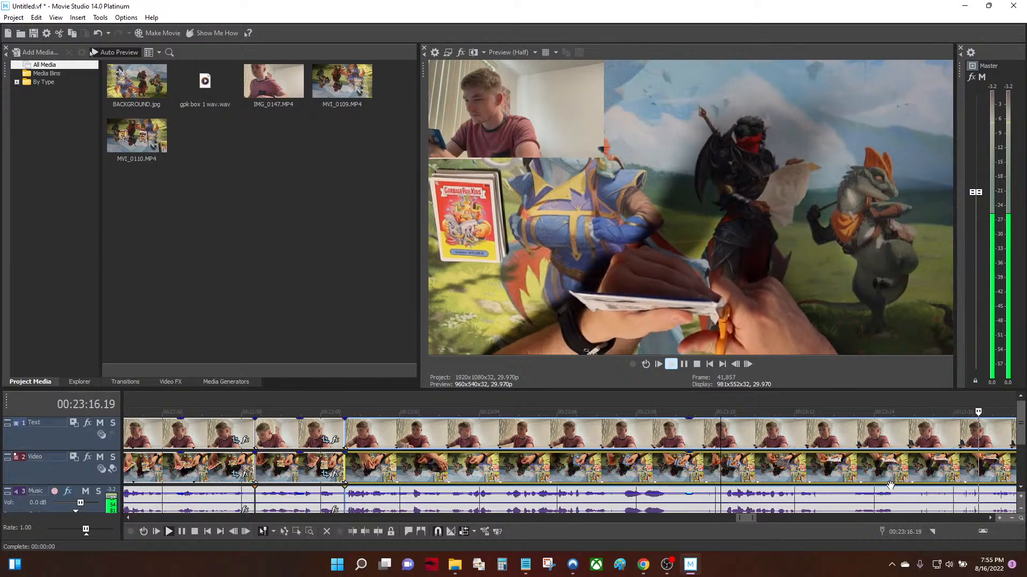
key("space")
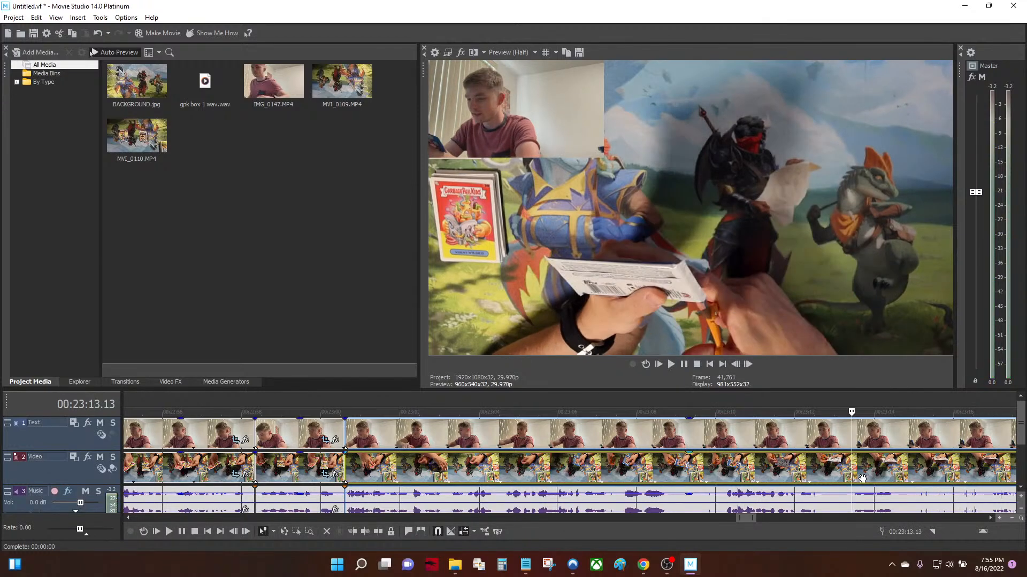
key("space")
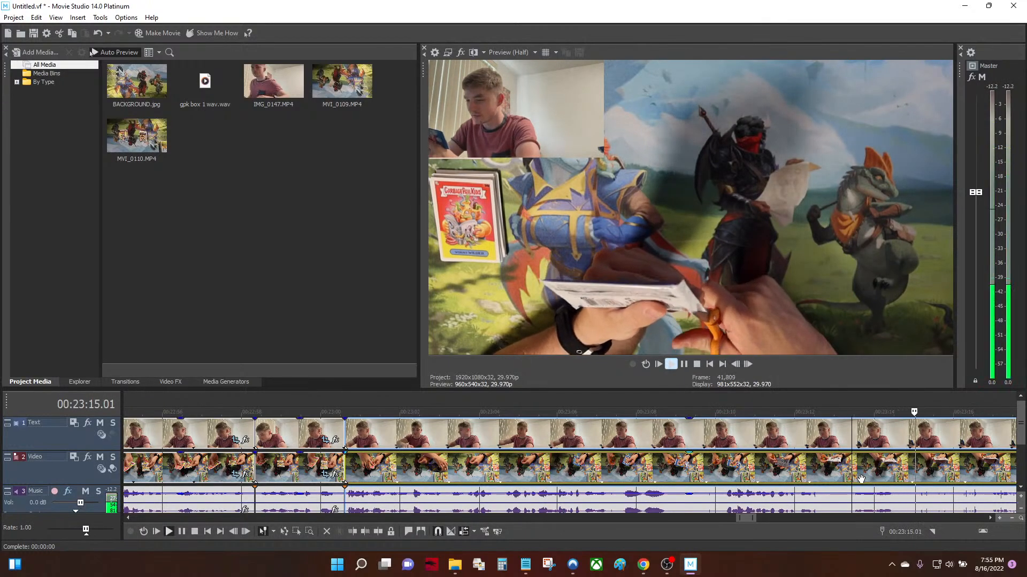
key("space")
left_click(889, 476)
scroll(889, 476, "up", 4)
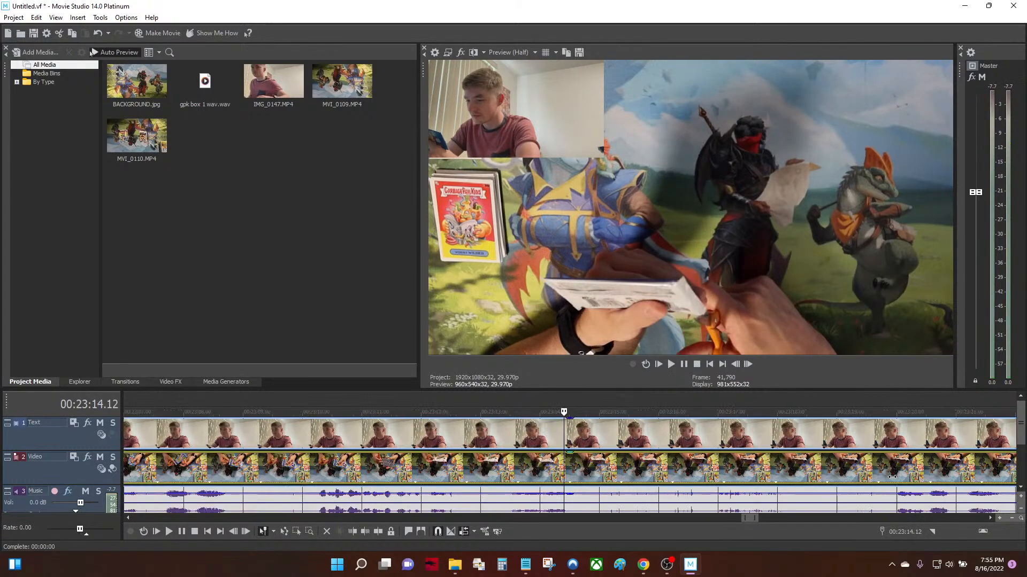
key("space")
key("space")
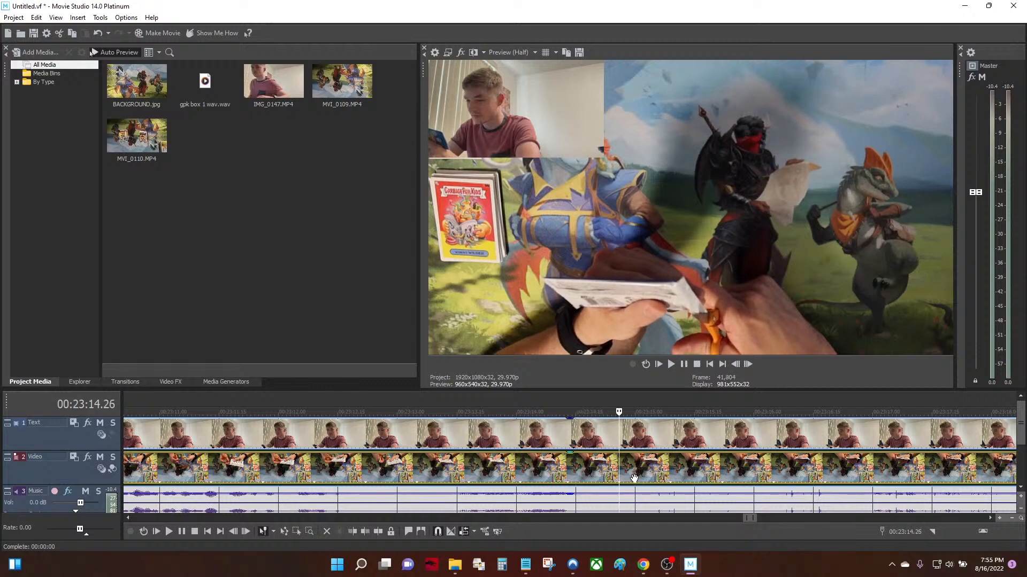
key("space")
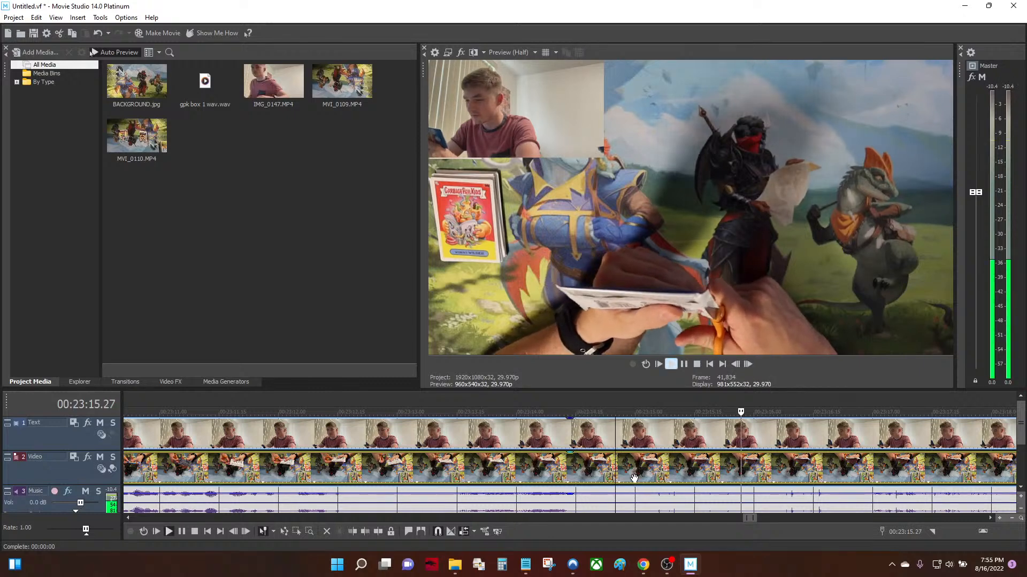
key("space")
key("s")
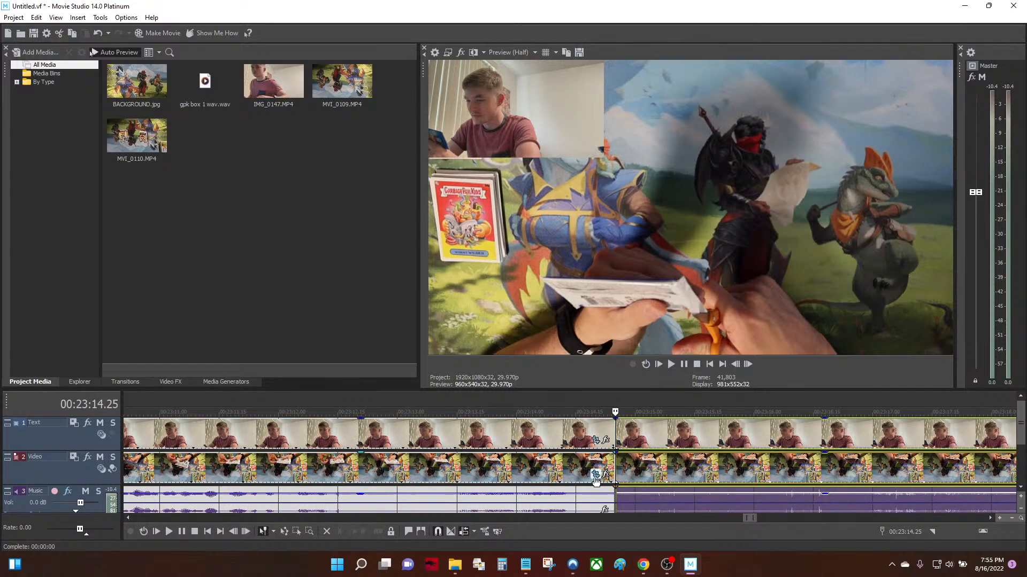
Ripple-delete the section from 00:23:00.18 to 00:23:14.25 and play the footage that follows the cut
left_click(575, 473)
key("space")
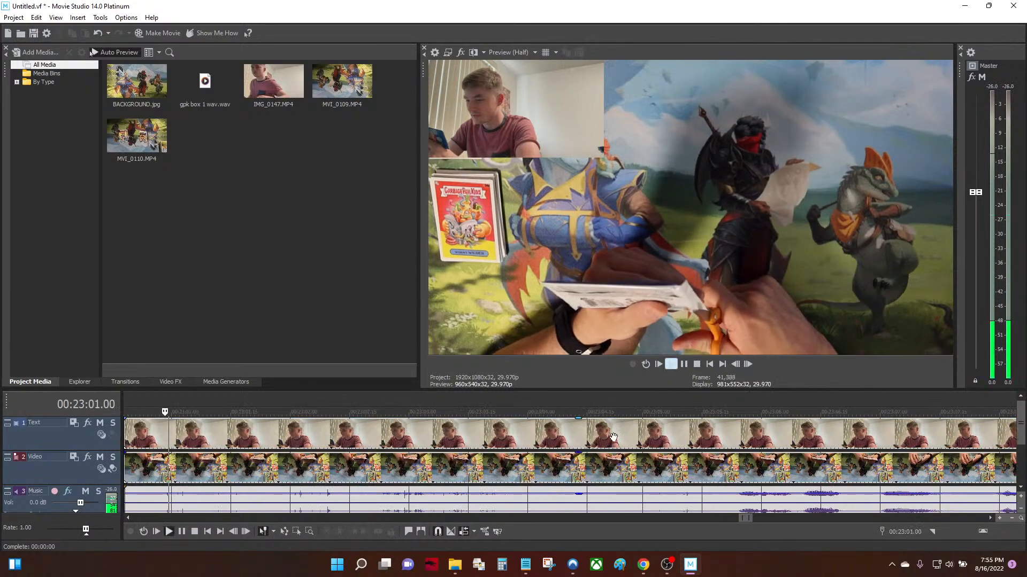
scroll(625, 426, "down", 1)
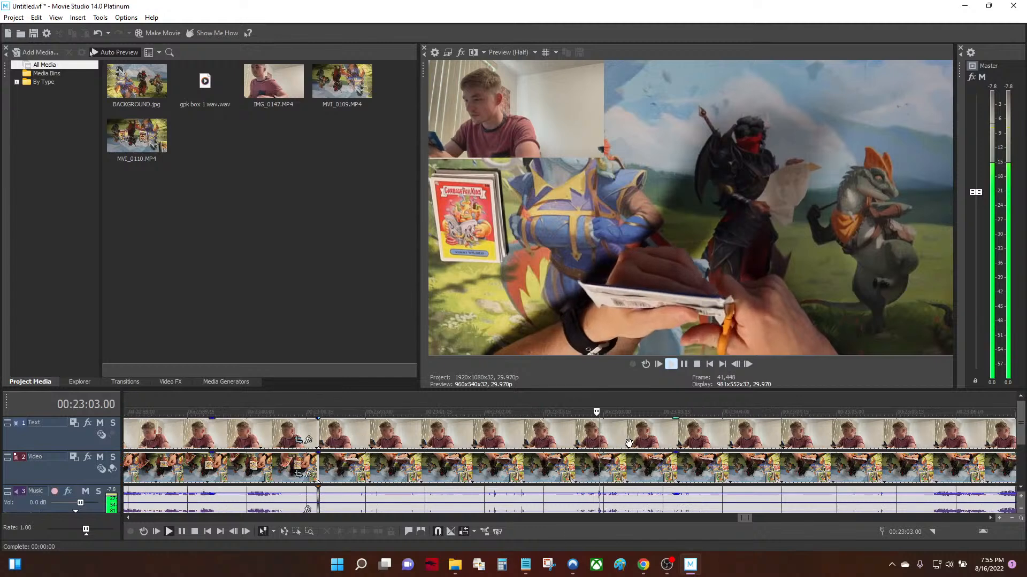
key("space")
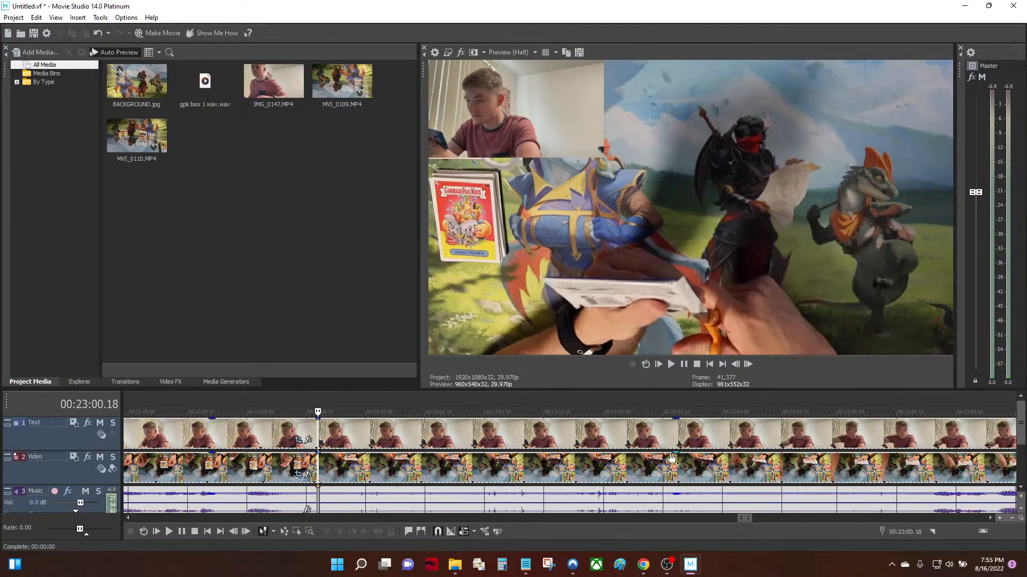
Review the pack-opening footage after 00:23:00.18 and split the video and audio tracks at about 00:23:10.23
scroll(362, 436, "down", 1)
left_click_drag(565, 416, 938, 453)
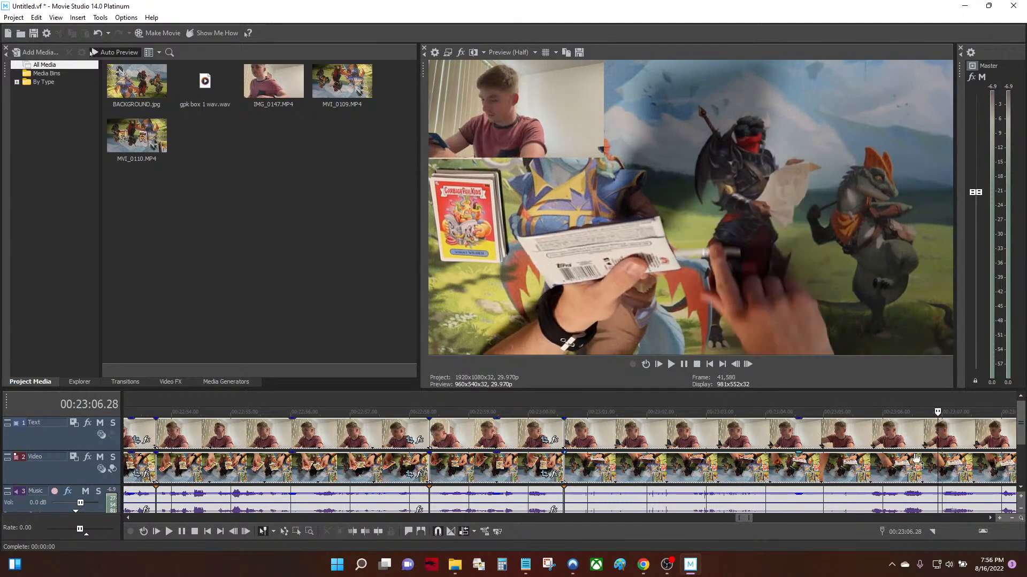
scroll(877, 457, "down", 1)
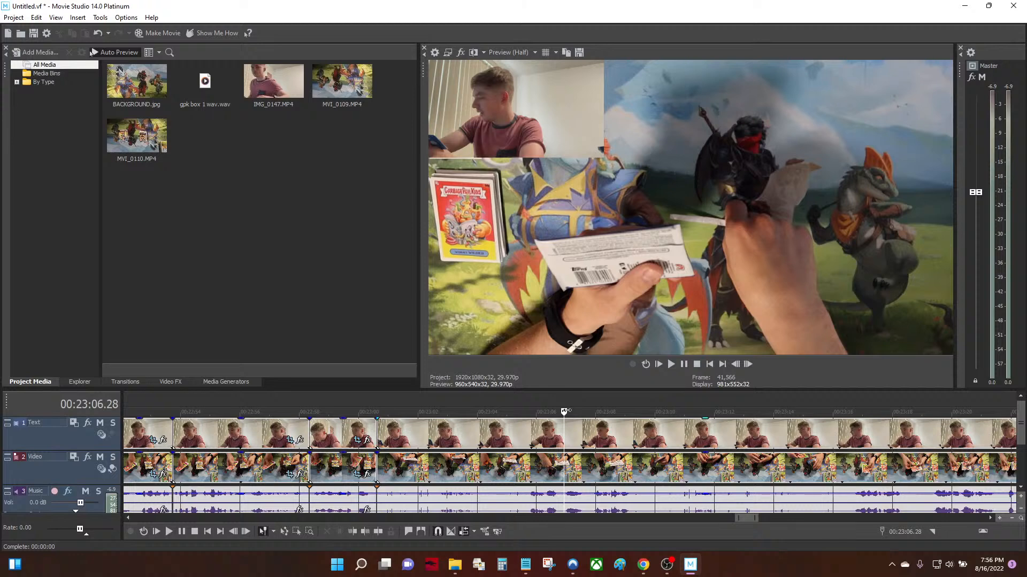
left_click_drag(568, 422, 680, 429)
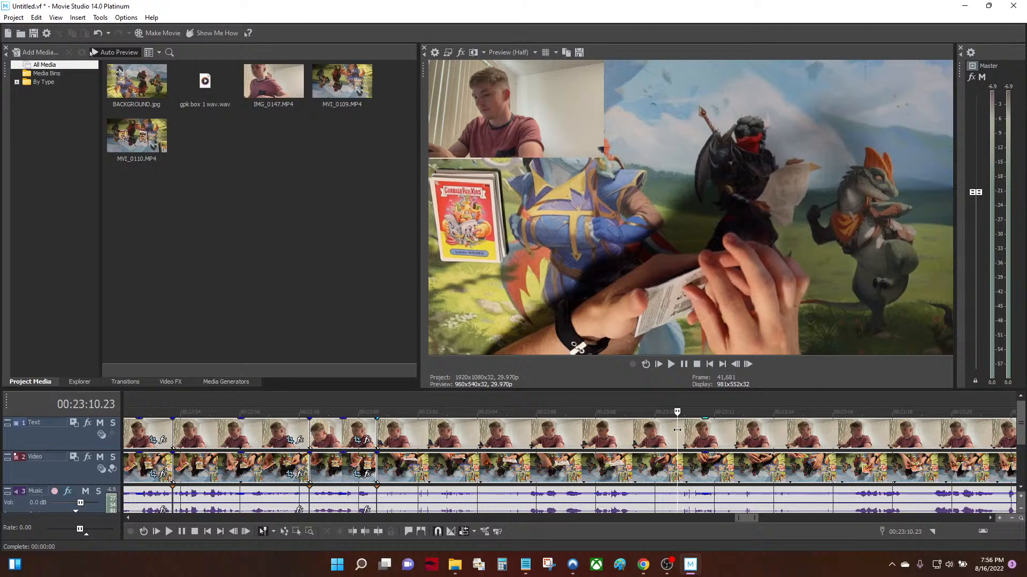
key("space")
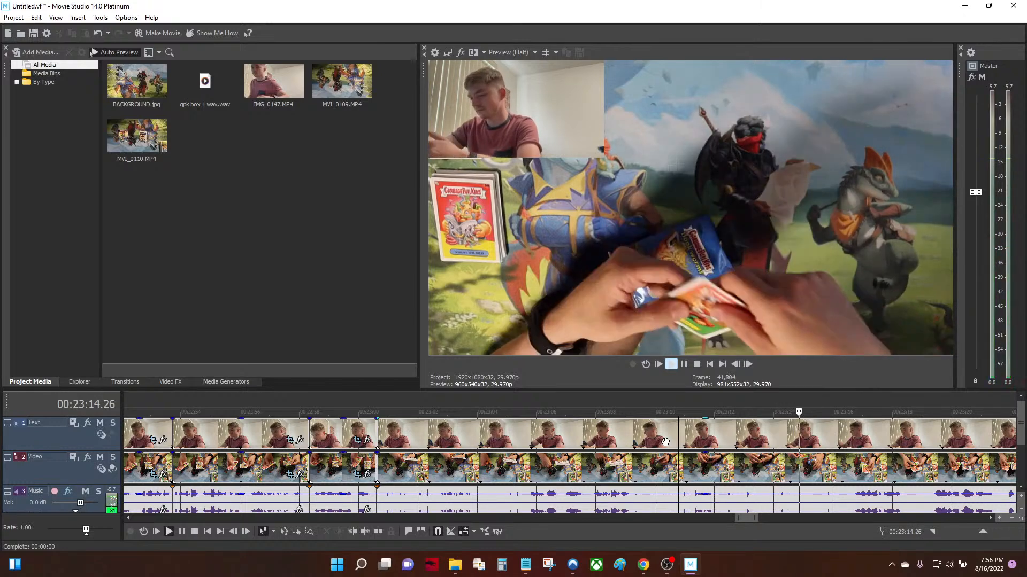
key("space")
Ripple-delete the section from 00:23:00.18 to about 00:23:10.23 and play the first moments after the cut
left_click(621, 436)
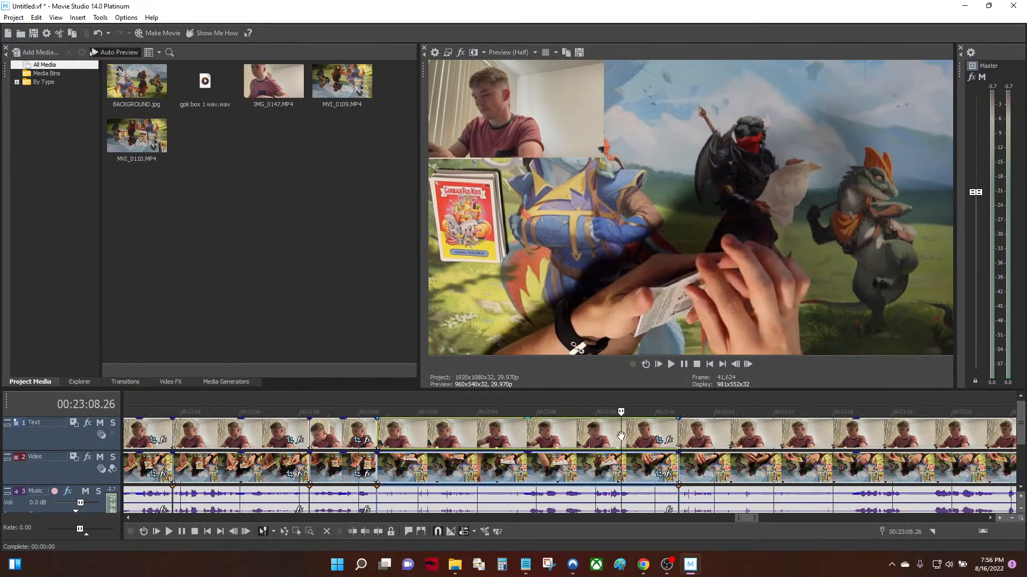
key("Delete")
key("space")
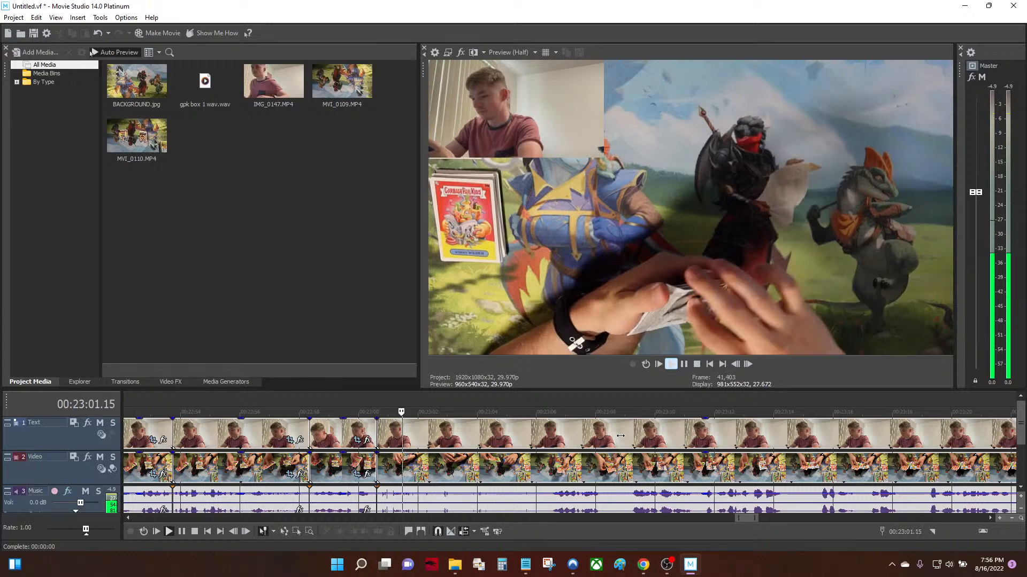
key("space")
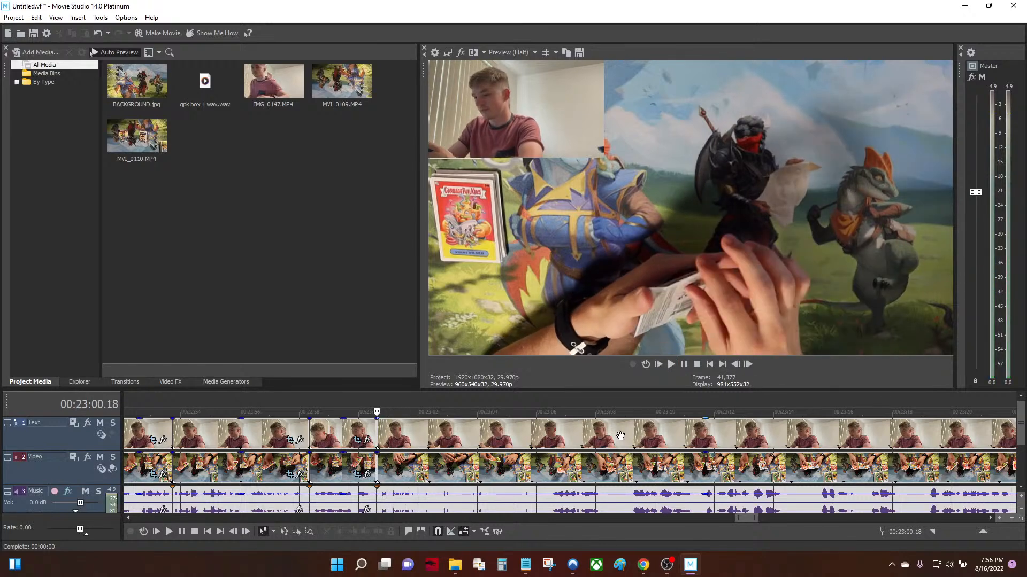
Play the card reveal from 00:23:00.18 through to about 00:23:23
key("space")
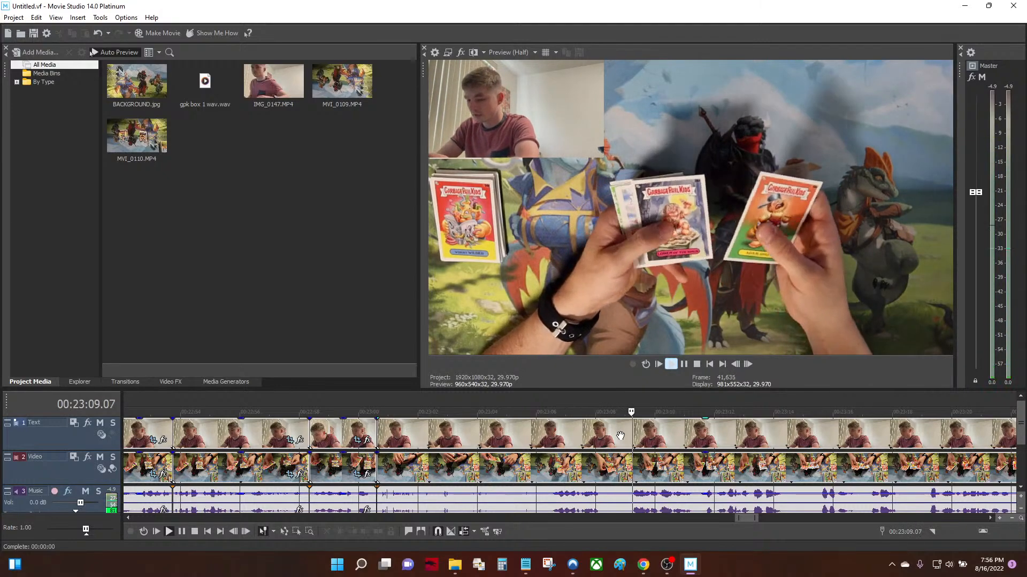
left_click(666, 566)
left_click(662, 568)
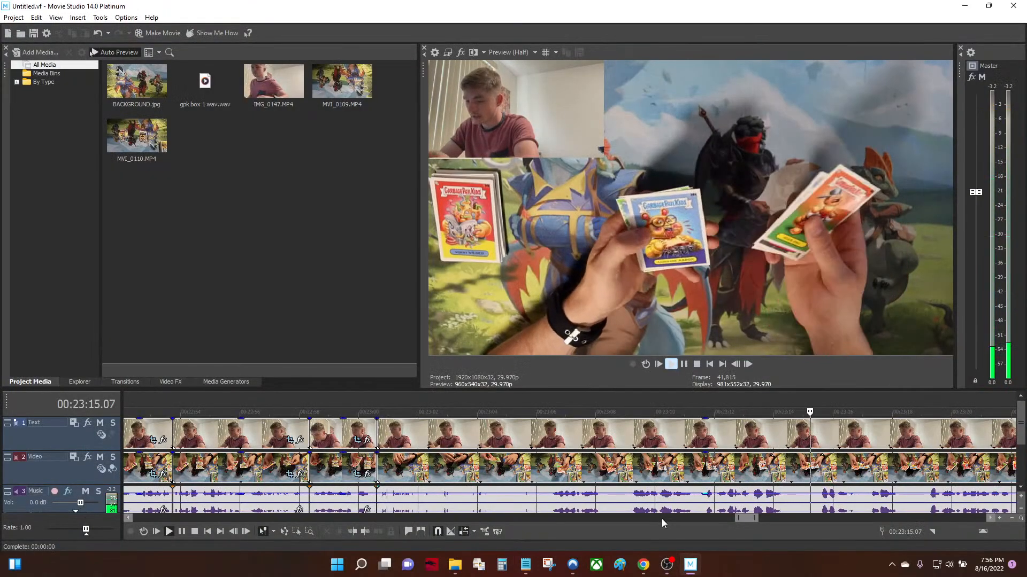
scroll(663, 511, "right", 5)
scroll(665, 508, "up", 2)
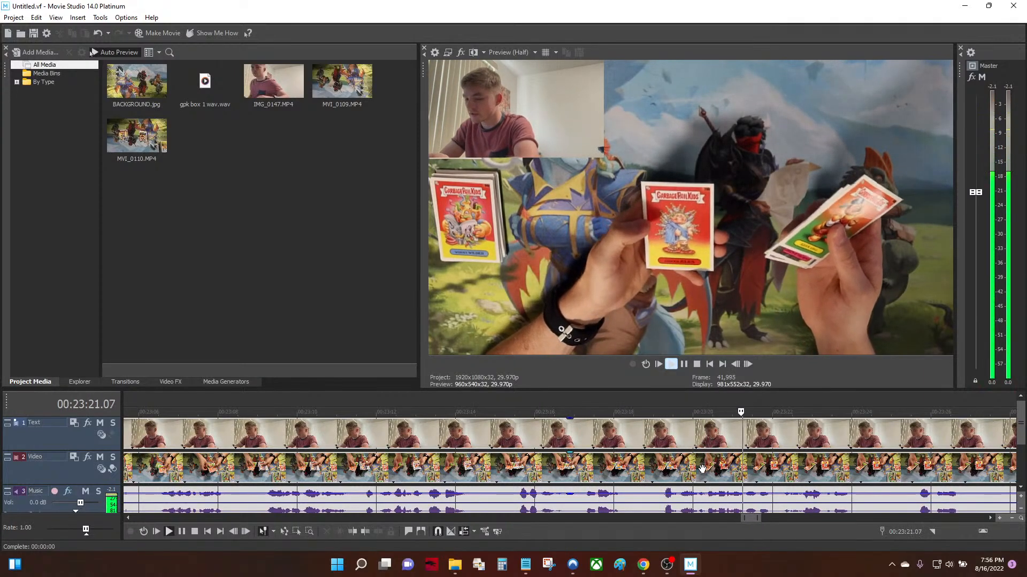
scroll(588, 470, "down", 2)
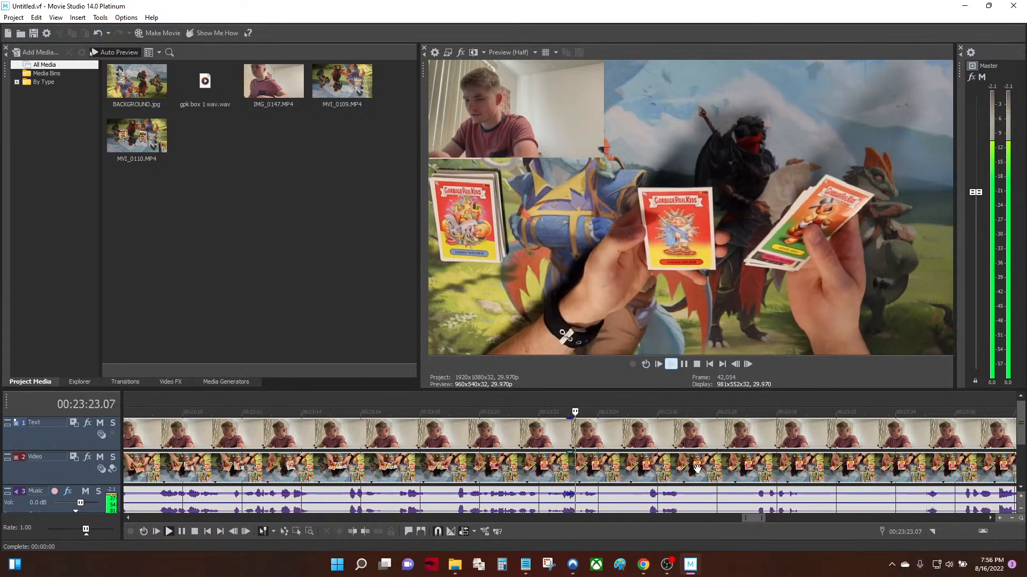
scroll(481, 476, "up", 4)
Replay the card reveal from 00:23:17.16 and examine its audio waveform for the next cut point
left_click(508, 475)
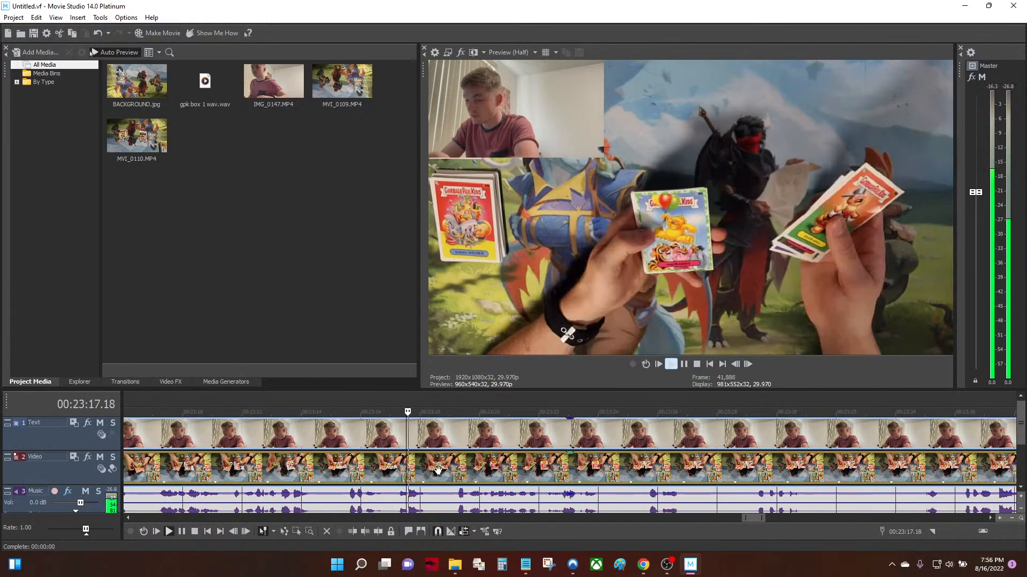
scroll(588, 492, "right", 2)
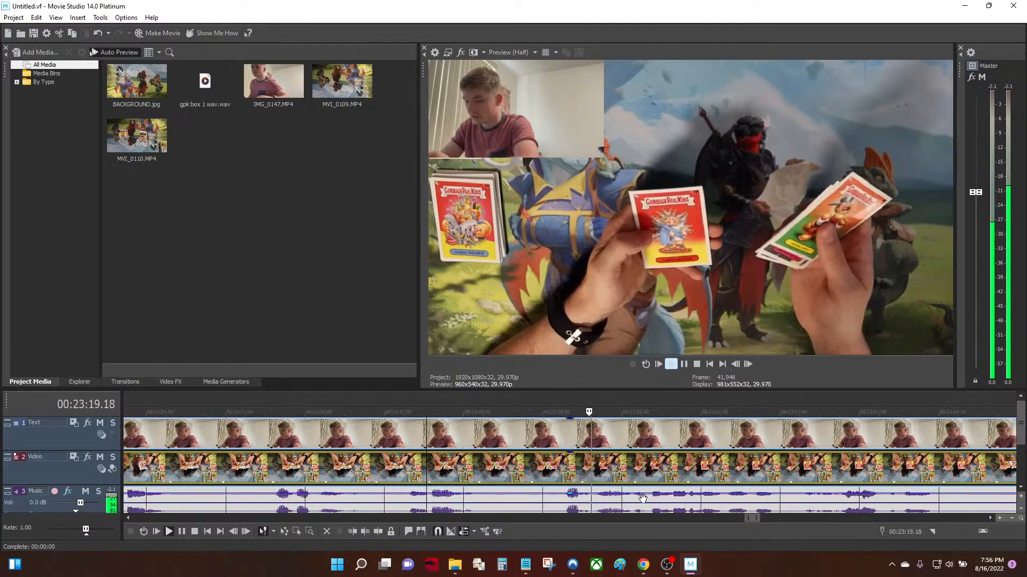
key("space")
left_click(631, 496)
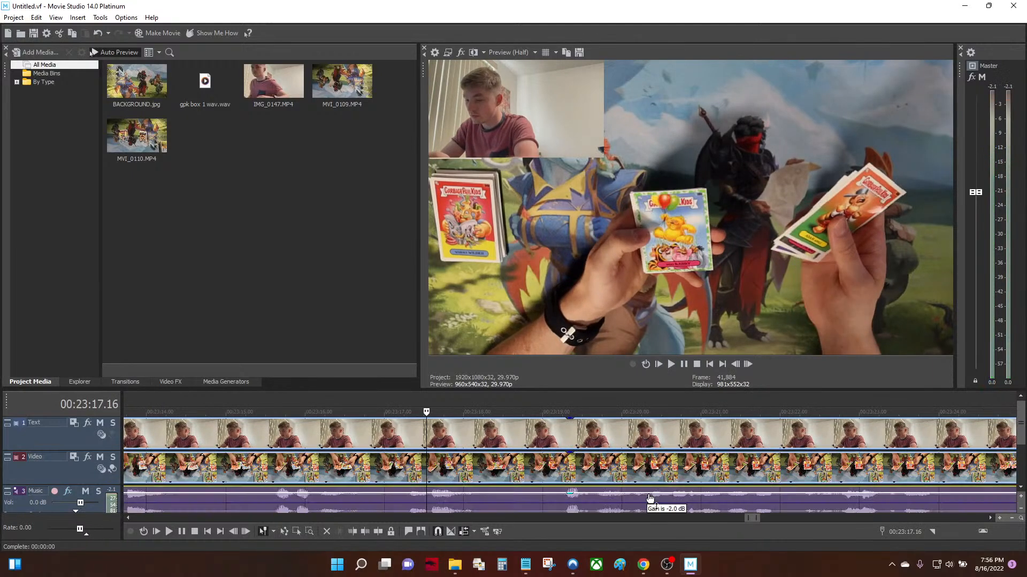
scroll(664, 497, "up", 6)
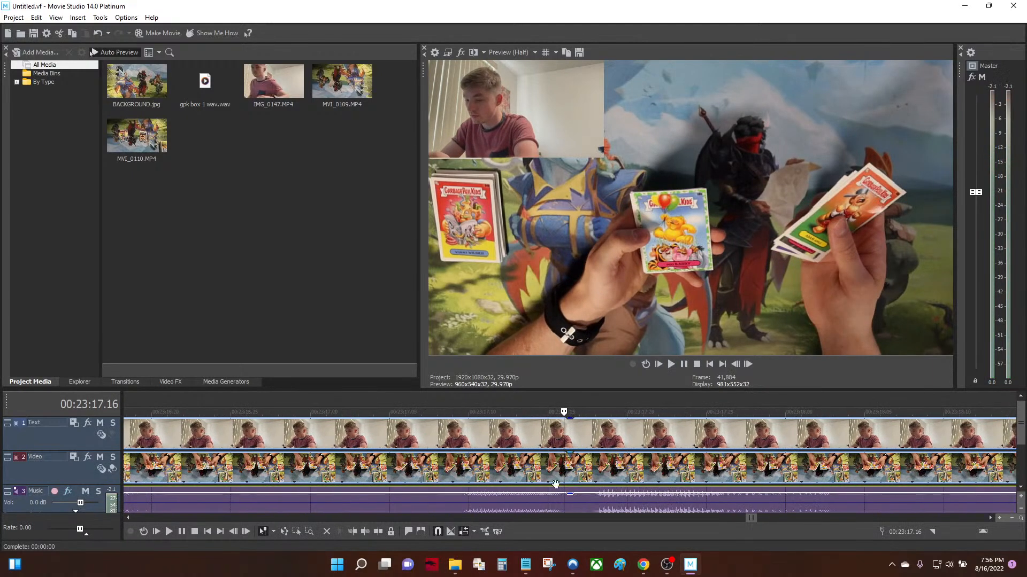
left_click(563, 505)
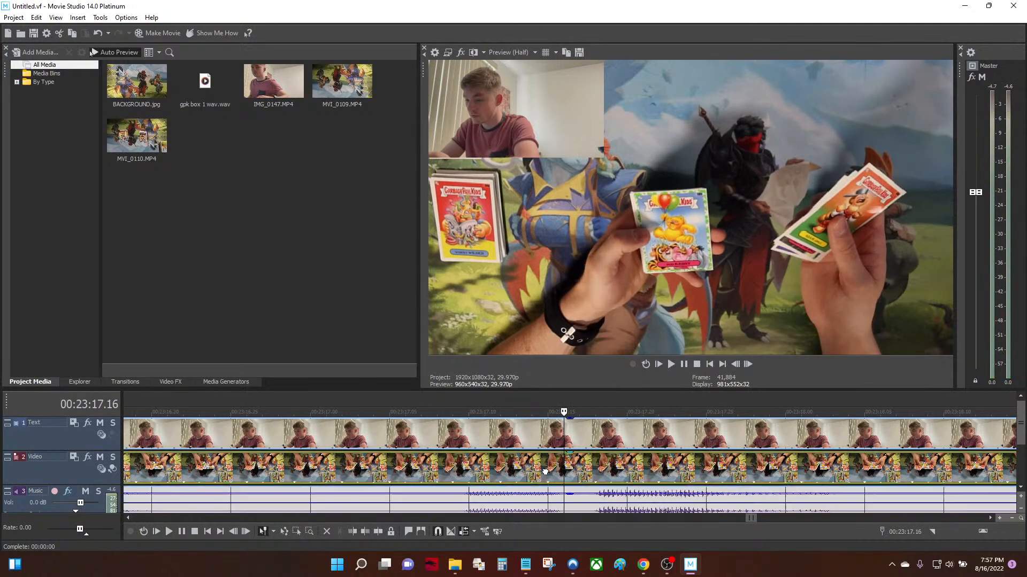
scroll(622, 486, "down", 2)
scroll(617, 487, "down", 1)
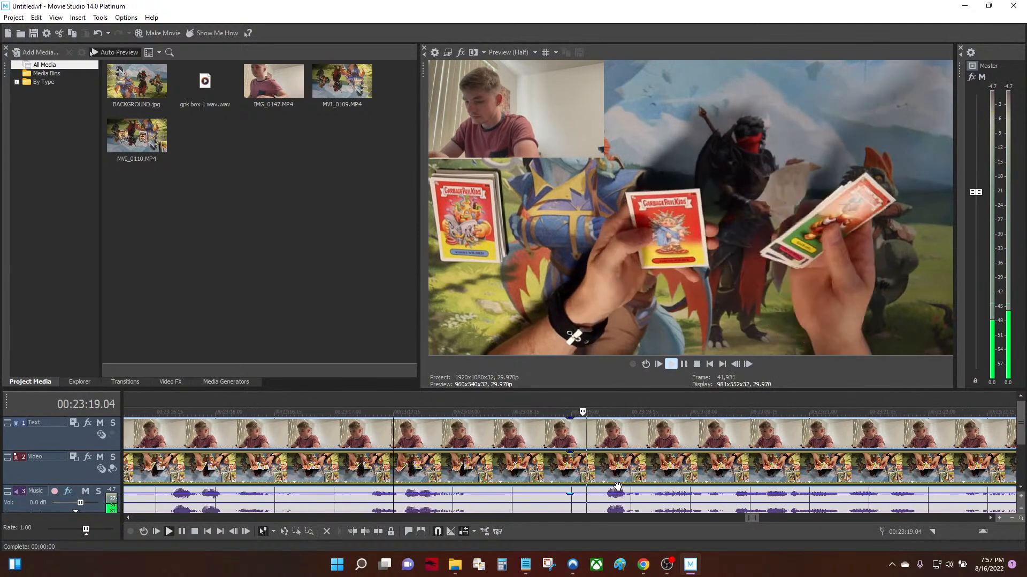
Step through and replay the frames between 00:23:20.01 and 00:23:20.10 to locate where the speech pauses
left_click(728, 474)
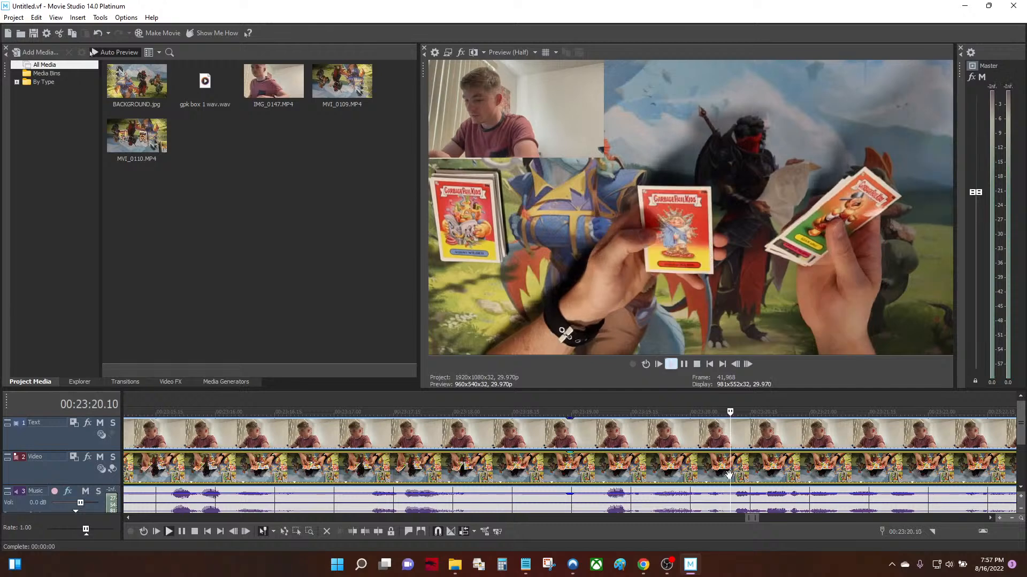
scroll(729, 474, "up", 1)
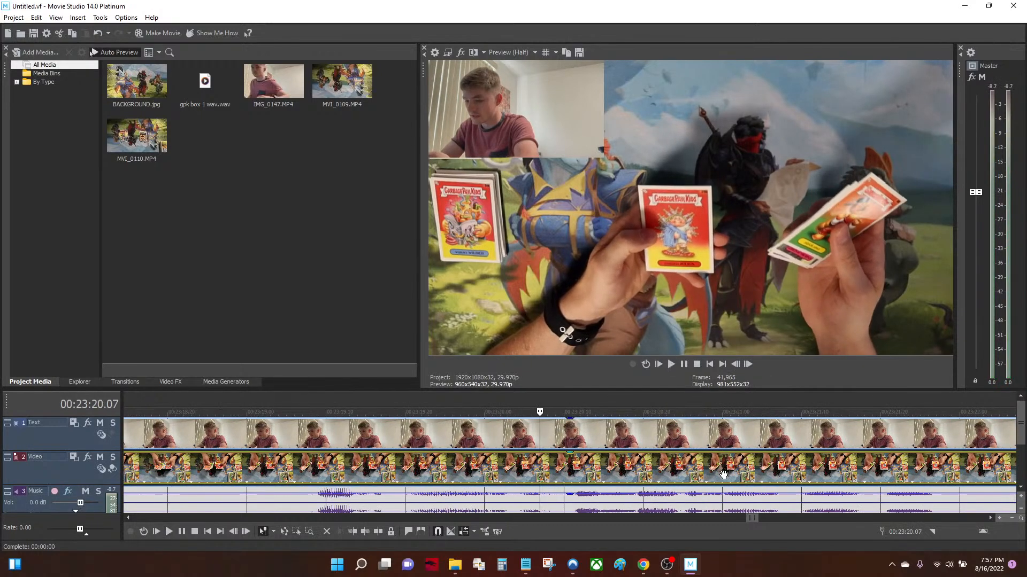
key("Left")
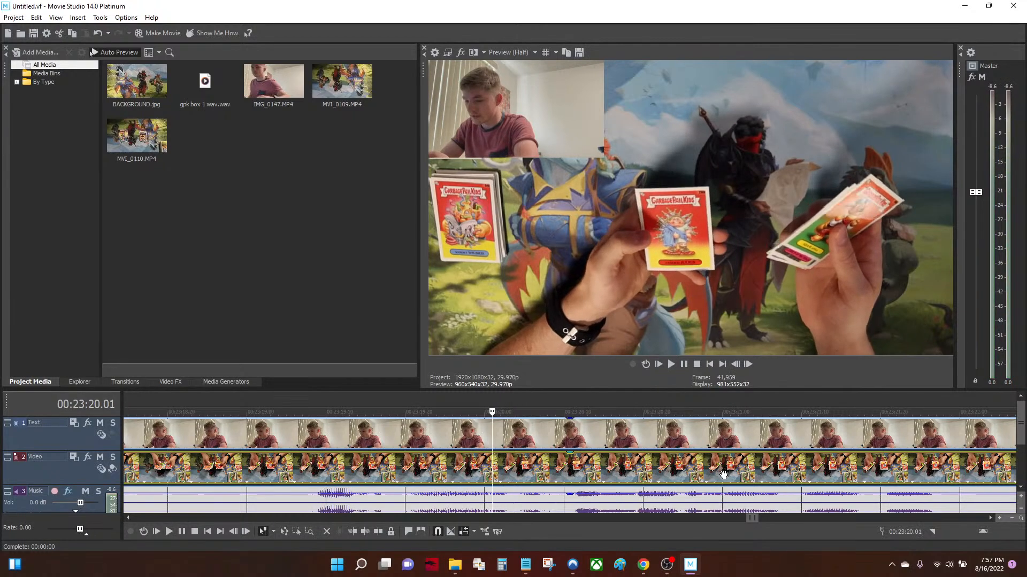
key("Right")
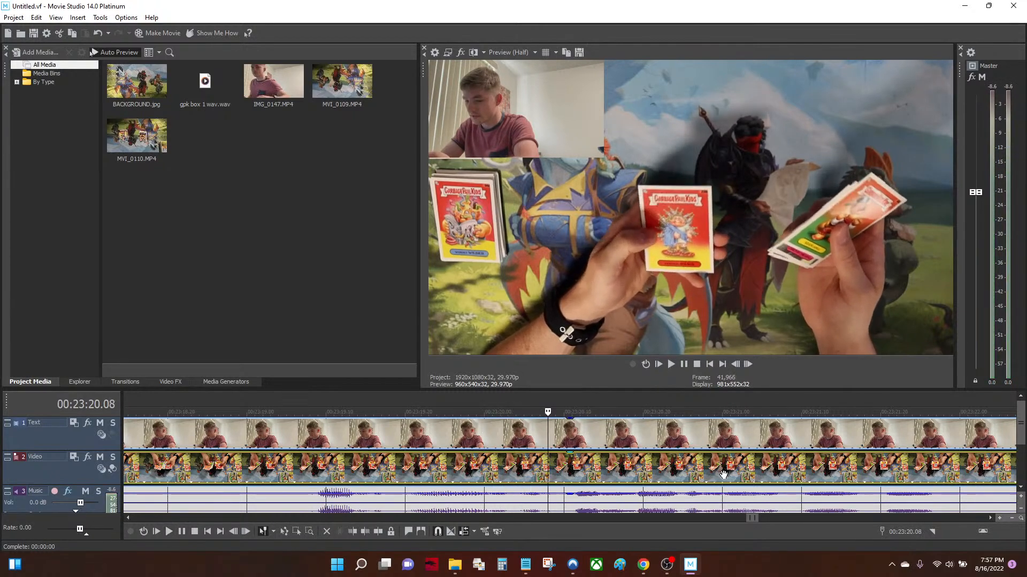
key("space")
key("space")
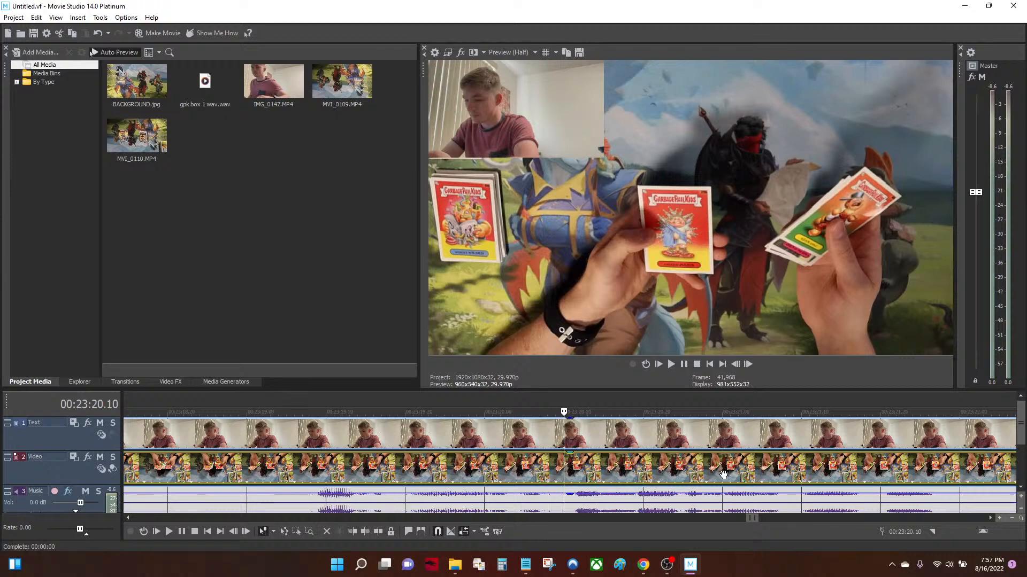
key("space")
key("space")
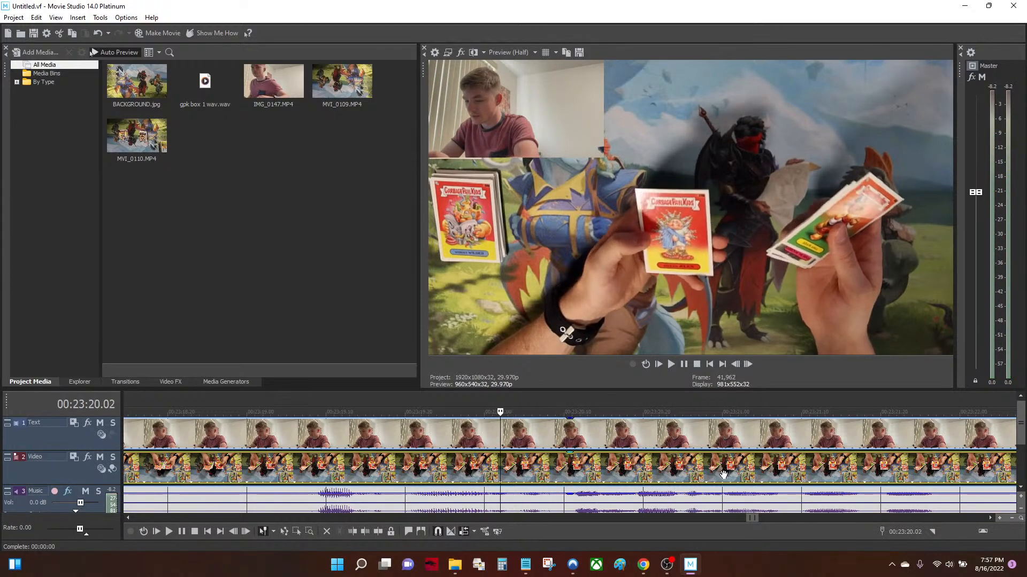
Replay briefly from 00:23:20.02 and split the video and audio tracks at 00:23:20.04
key("space")
key("space")
key("space")
key("space")
key("s")
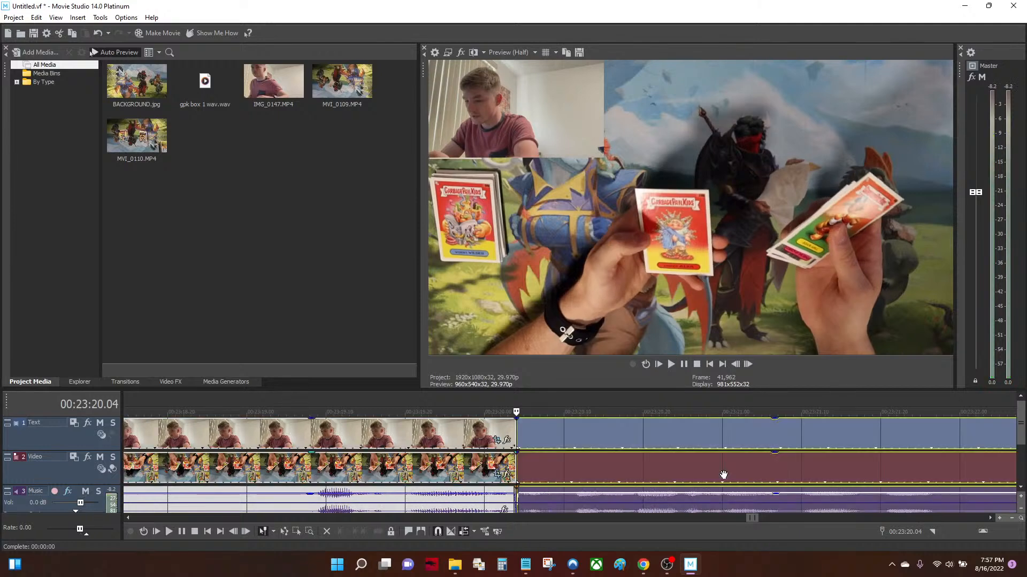
Play on to the next card and split the video and audio tracks at 00:23:25.16
key("space")
scroll(723, 475, "down", 4)
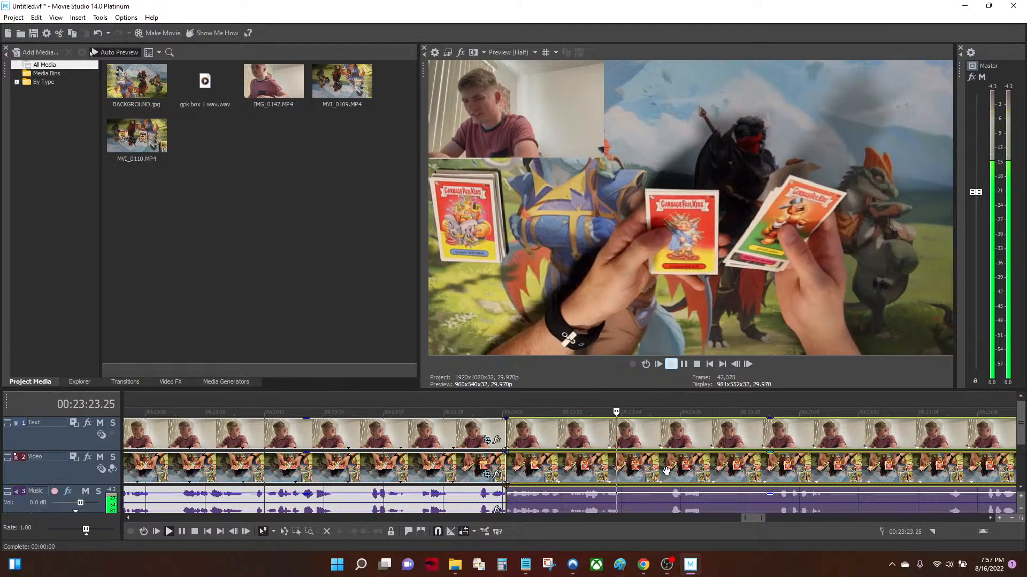
key("s")
key("space")
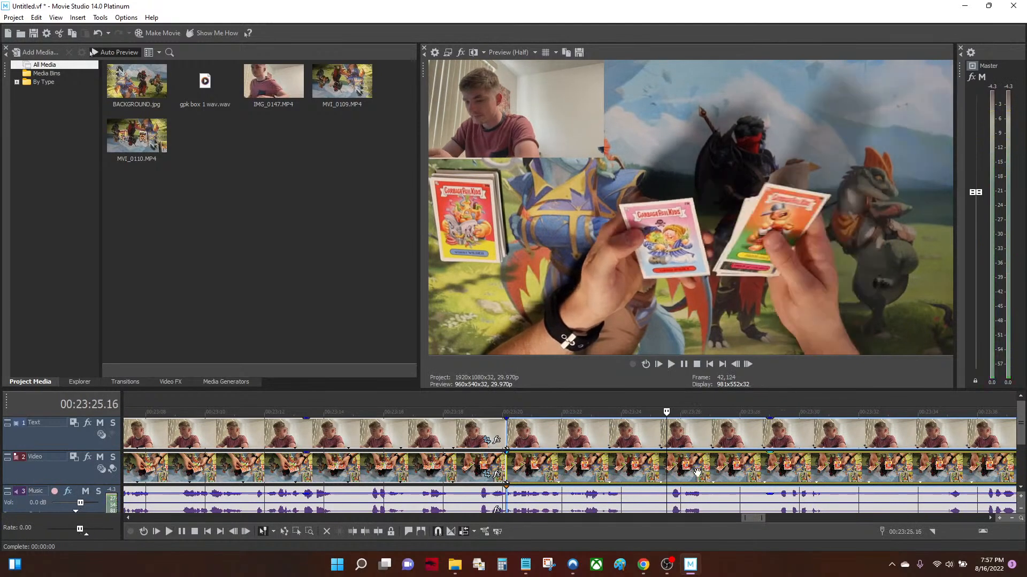
Ripple-delete the section from 00:23:20.04 to 00:23:25.16 and play across the cut from 00:23:18.23
left_click(616, 469)
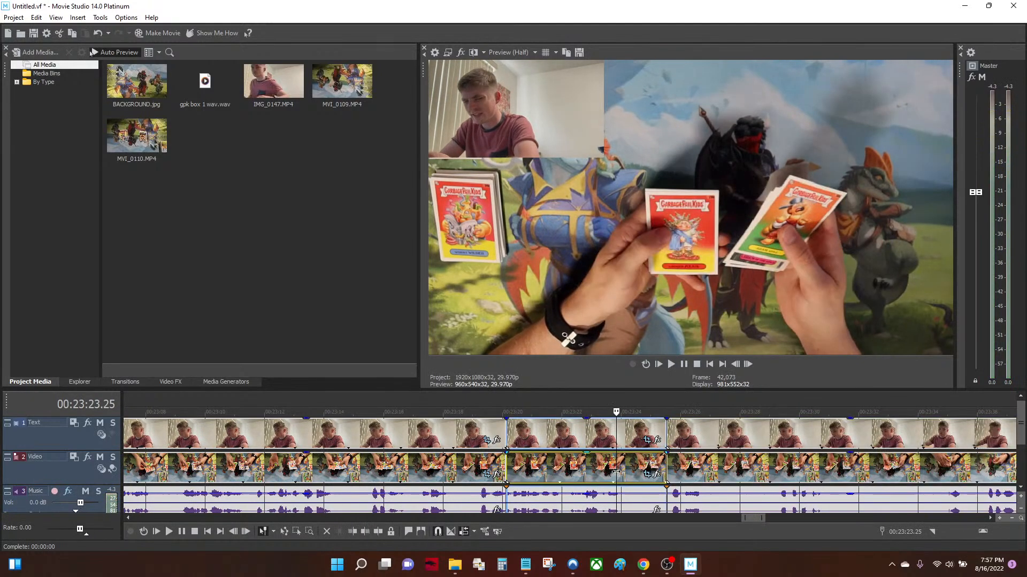
key("Delete")
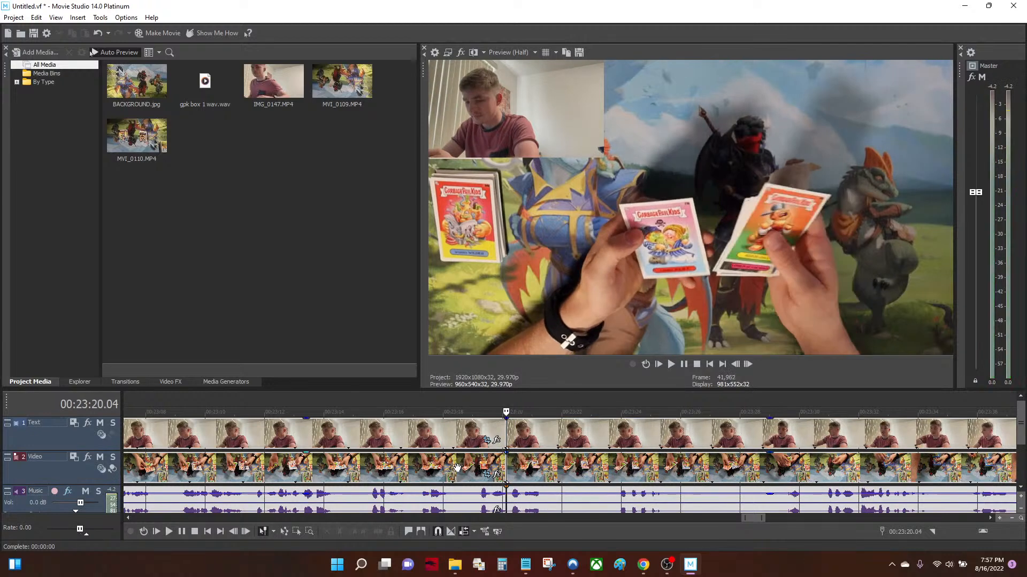
left_click(465, 430)
key("space")
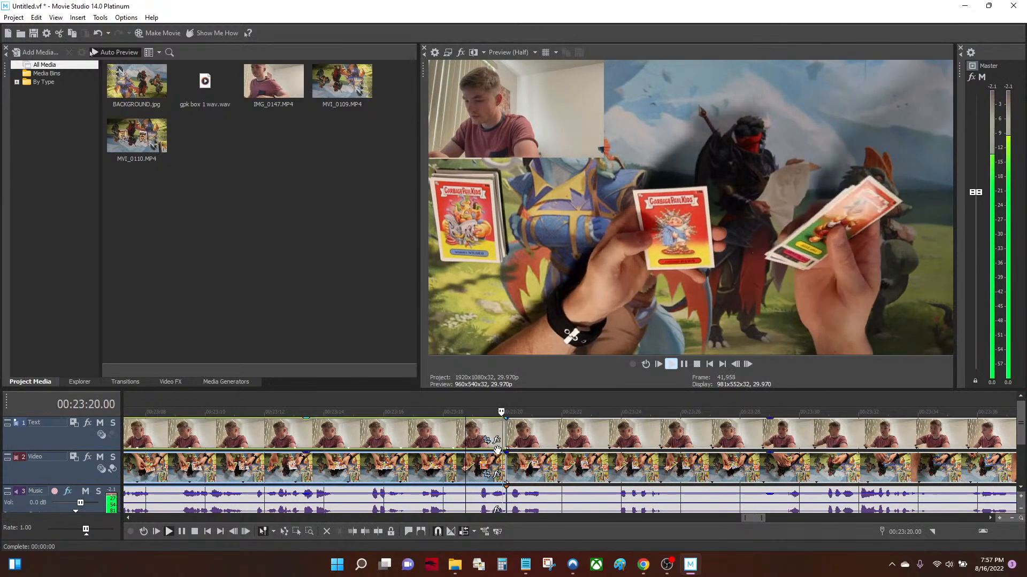
key("space")
key("space")
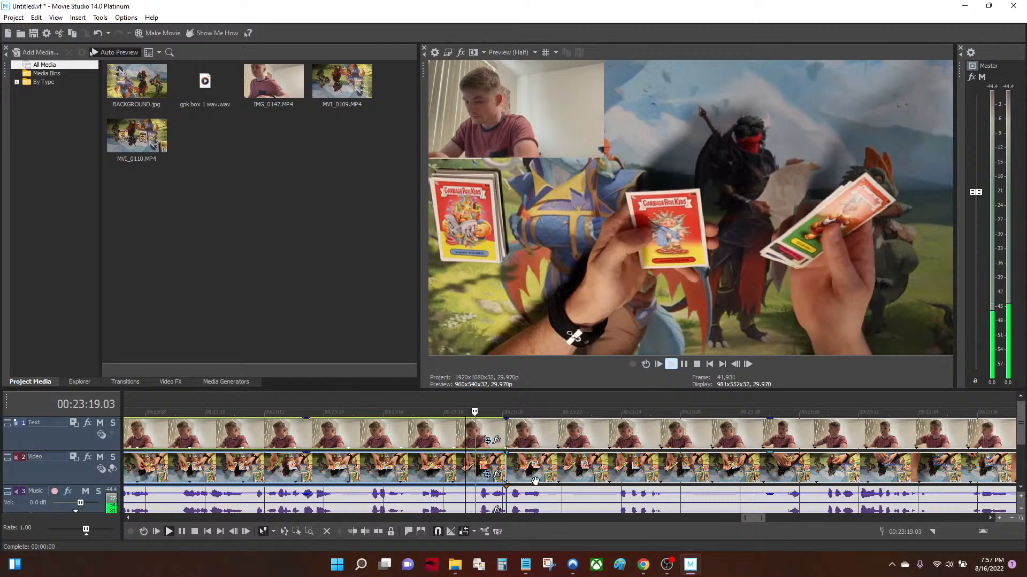
key("space")
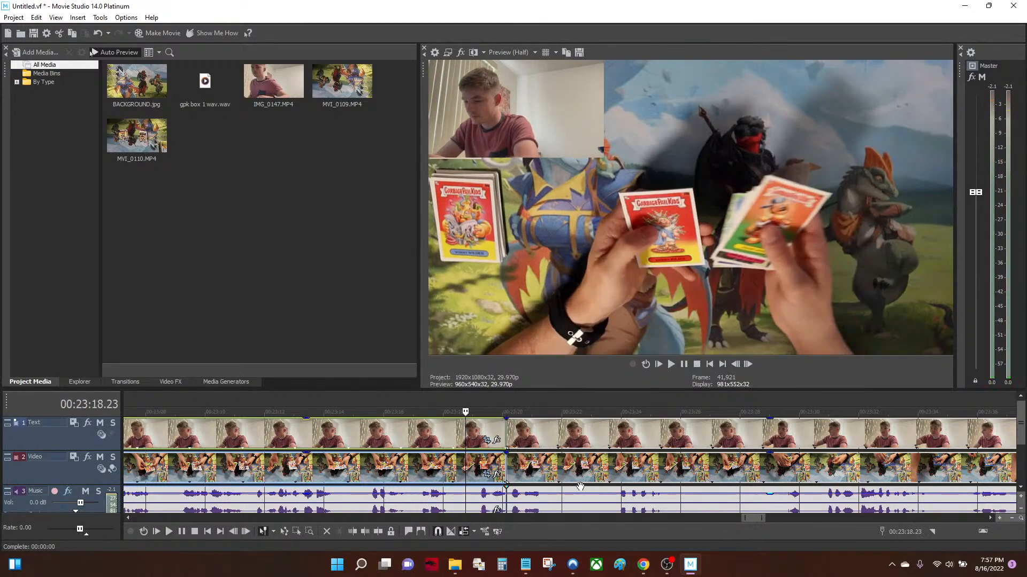
Play across the cut from 00:23:18.23 and scrub the frames between 00:23:19.20 and 00:23:20.01 just before it
scroll(488, 487, "up", 2)
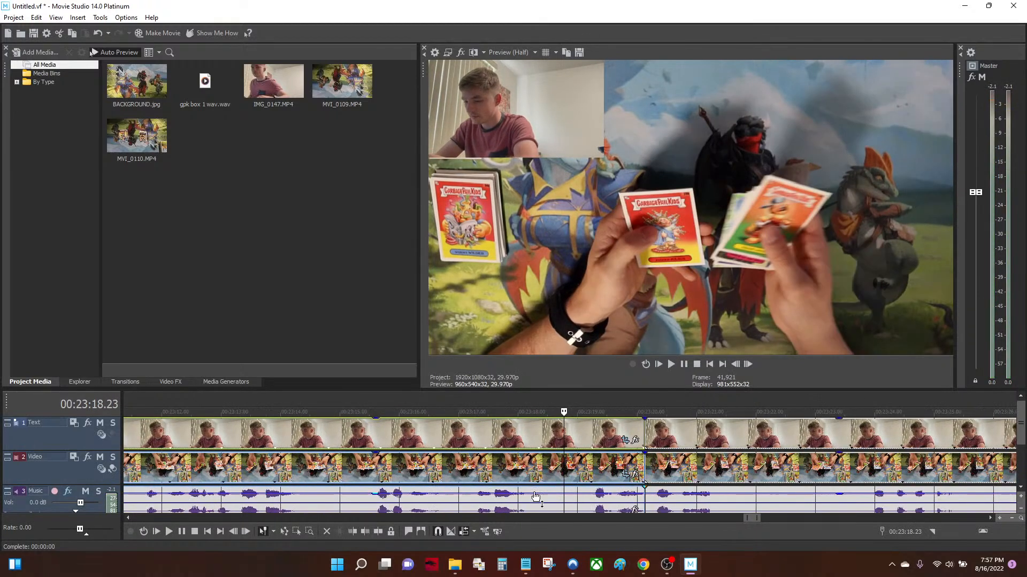
scroll(536, 497, "up", 1)
key("space")
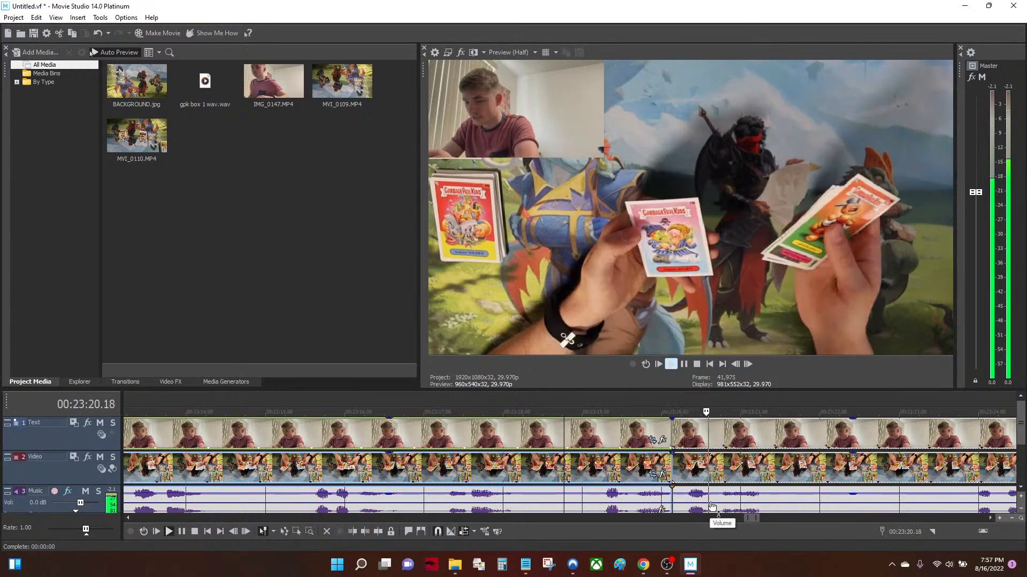
key("space")
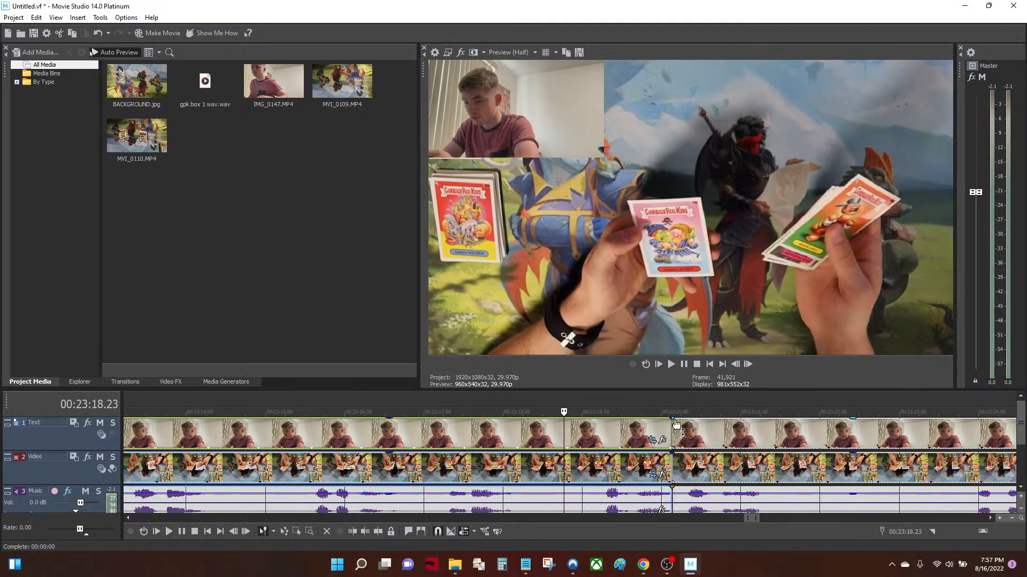
left_click(658, 421)
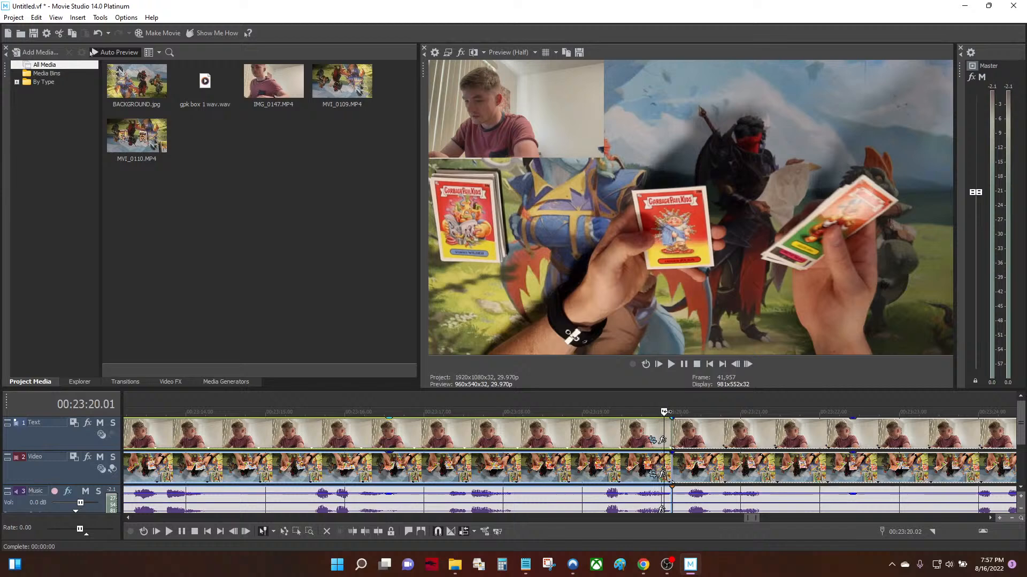
left_click_drag(665, 412, 627, 412)
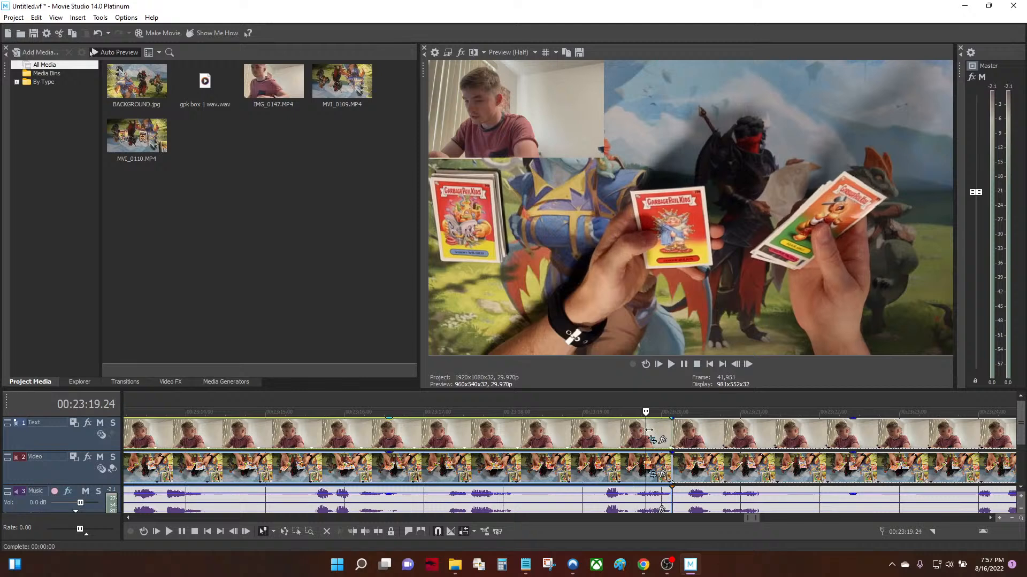
left_click_drag(649, 430, 635, 439)
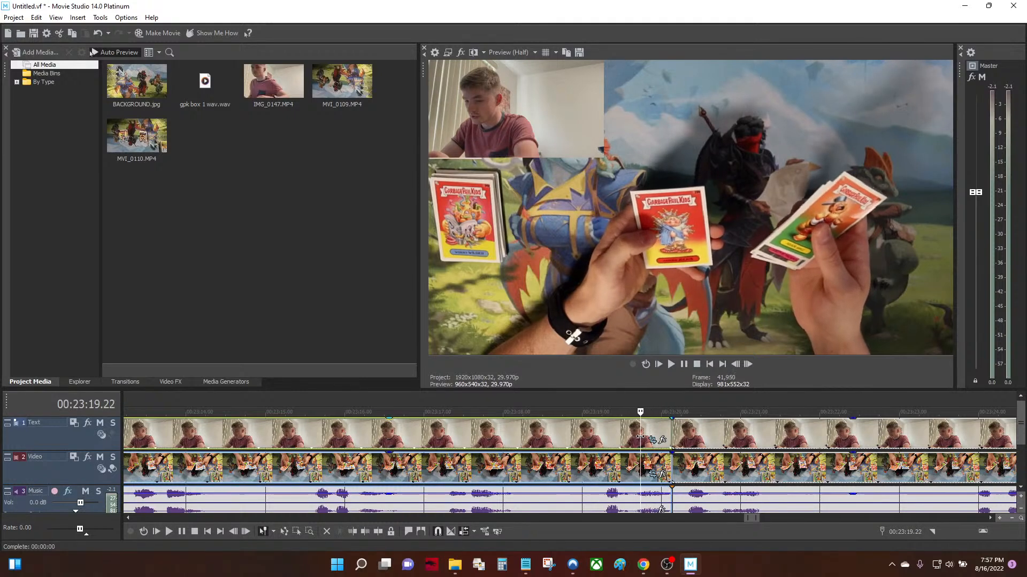
left_click_drag(648, 453, 656, 454)
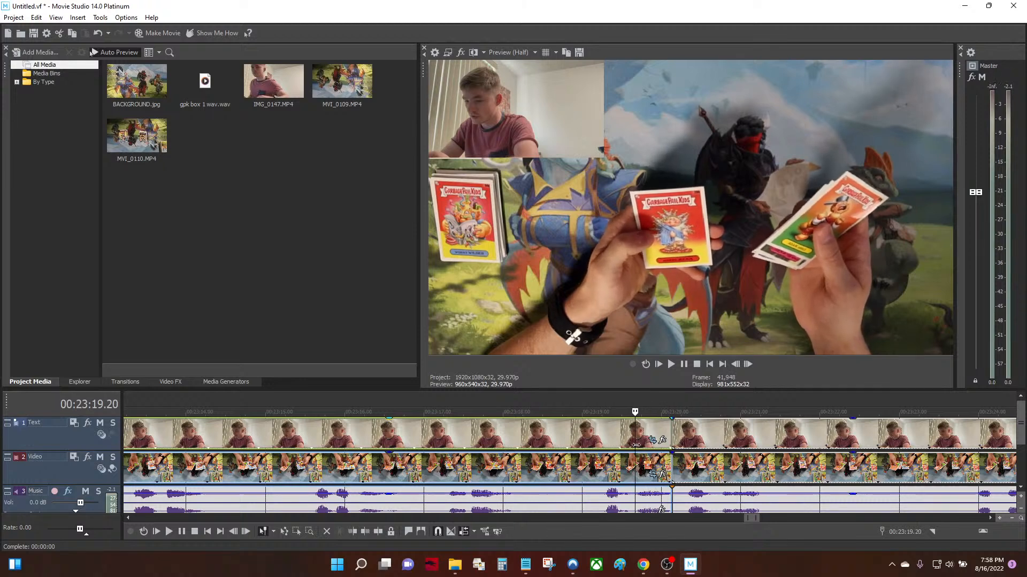
Replay the end of the clip before the cut from 00:23:19.20, 00:23:19.23 and 00:23:19.19 to check the speech transition
key("space")
key("space")
left_click(674, 431)
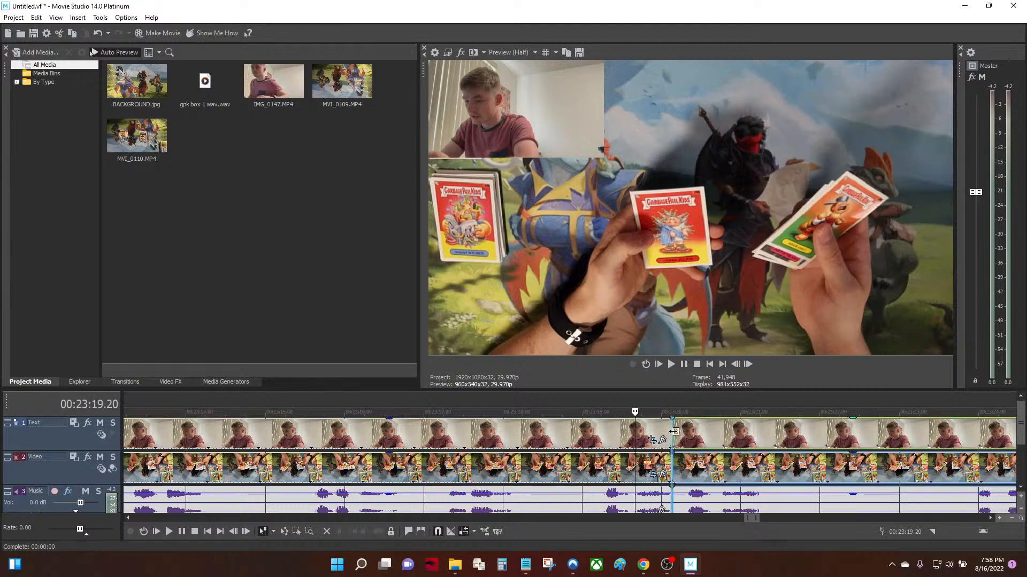
left_click(679, 424)
left_click_drag(672, 411, 642, 412)
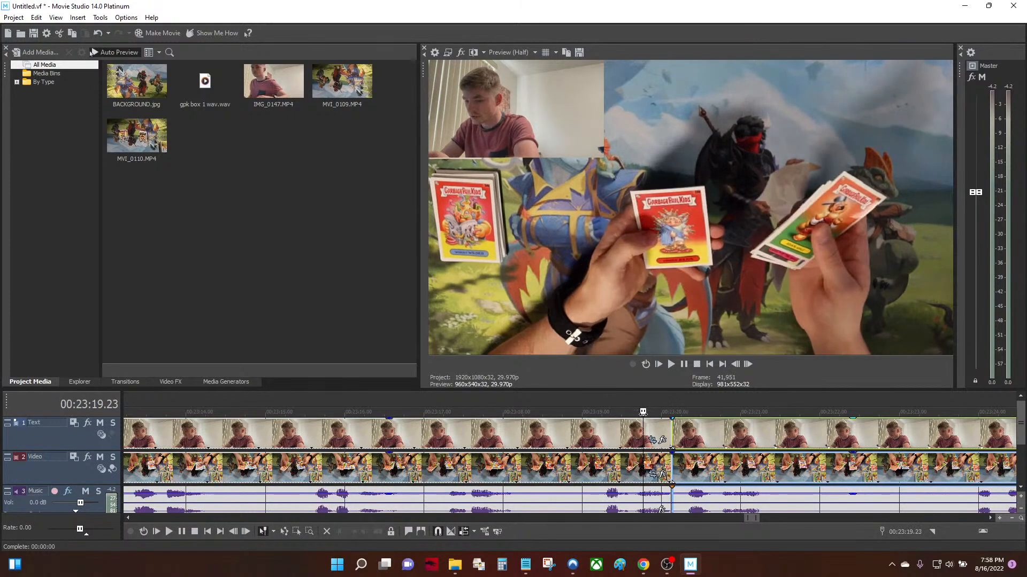
key("space")
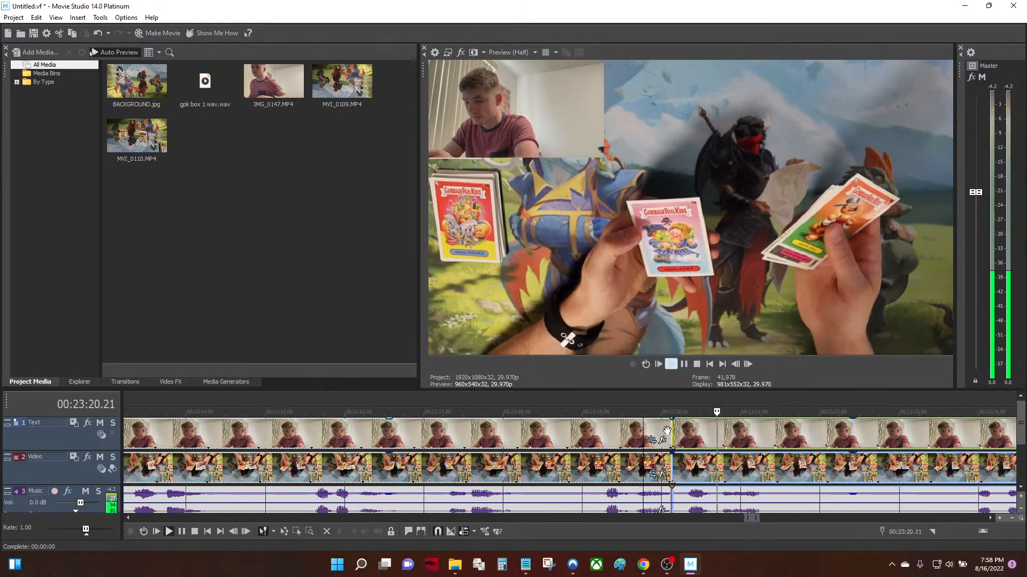
key("space")
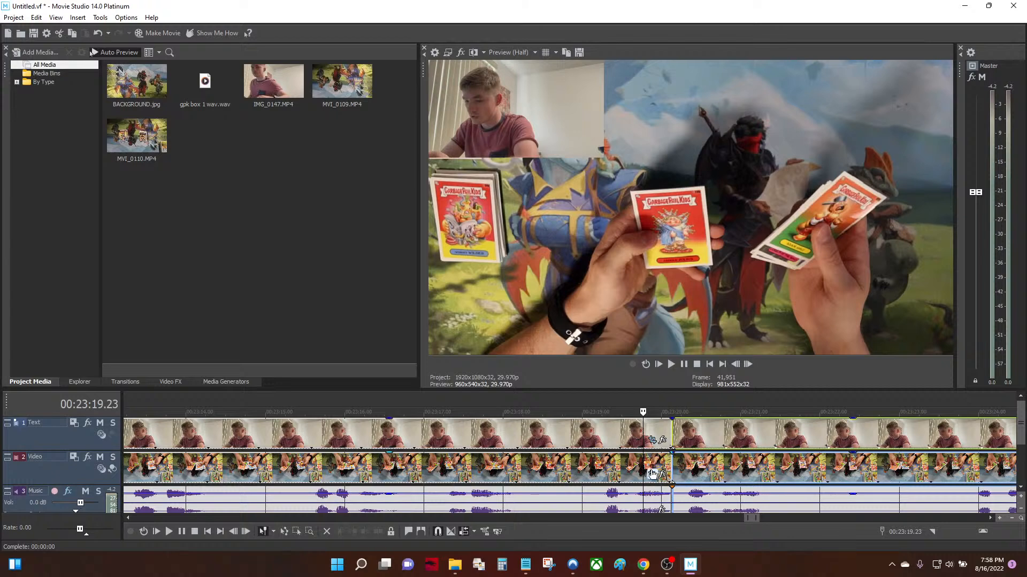
left_click(640, 498)
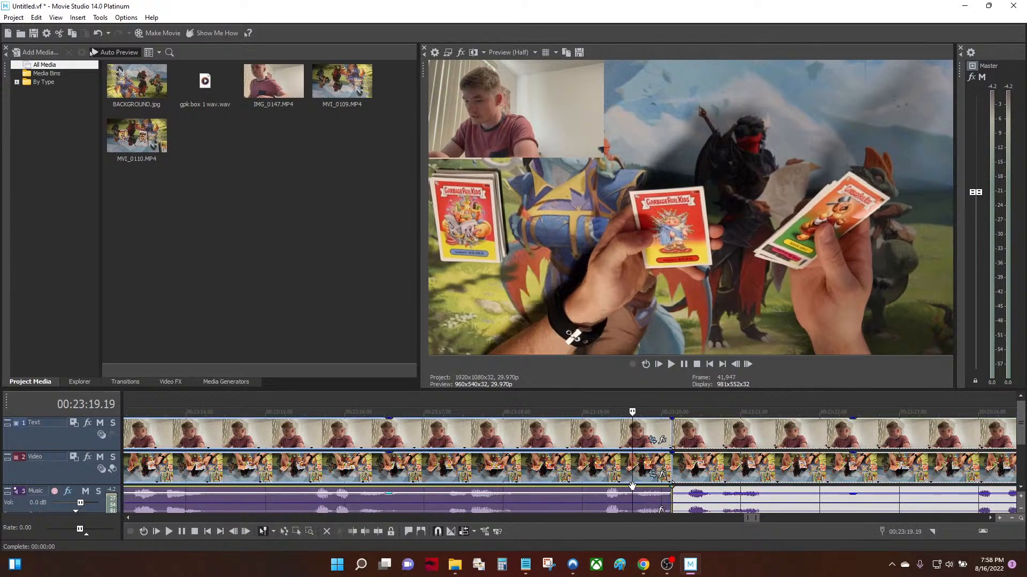
key("space")
key("space")
key("space")
Play across the cut again from 00:23:17.14 and continue to the next card near 00:23:25.13
left_click(559, 470)
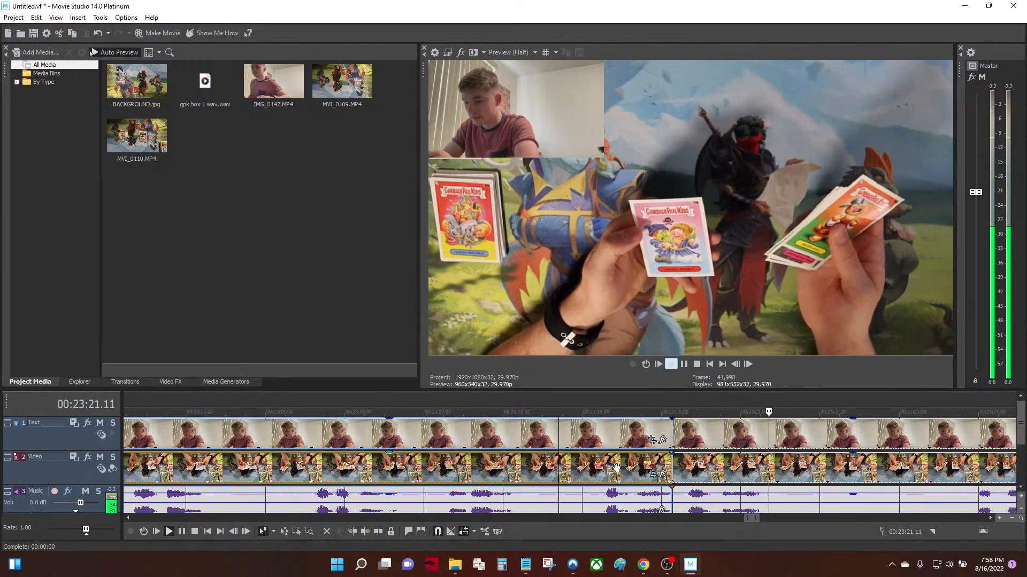
scroll(617, 468, "down", 2)
key("space")
left_click(447, 434)
left_click(397, 434)
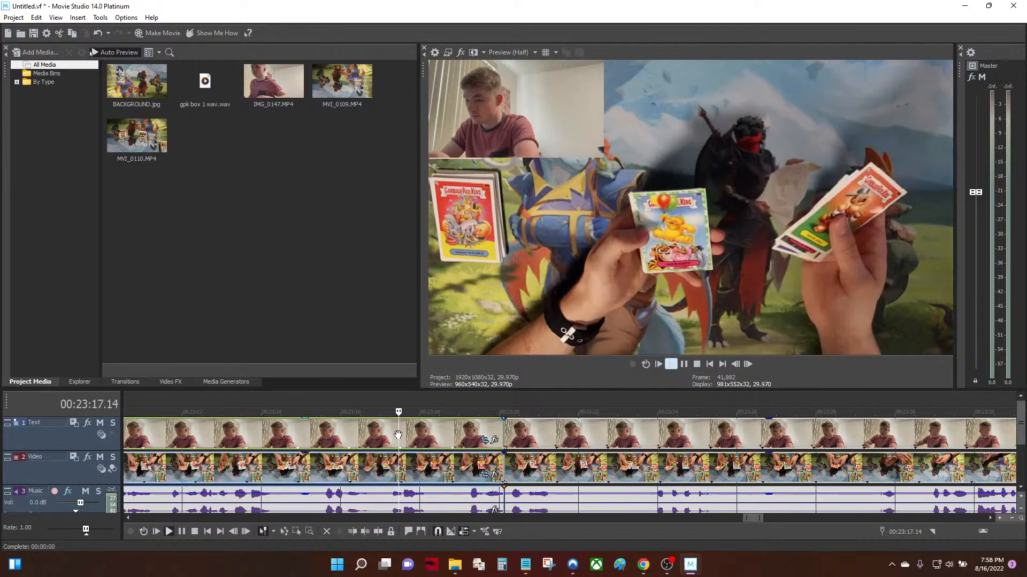
key("space")
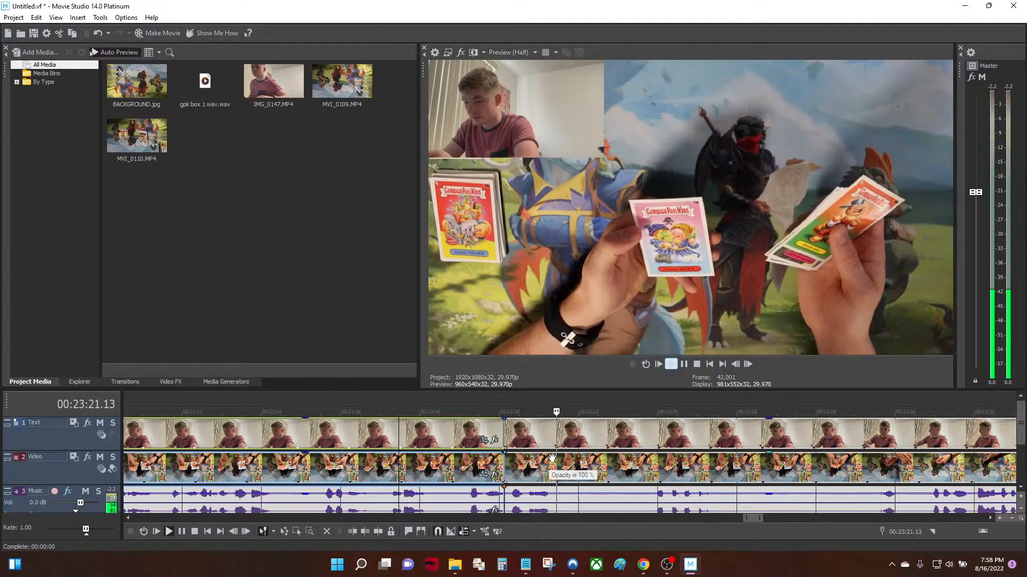
scroll(565, 461, "down", 1)
scroll(565, 461, "up", 4)
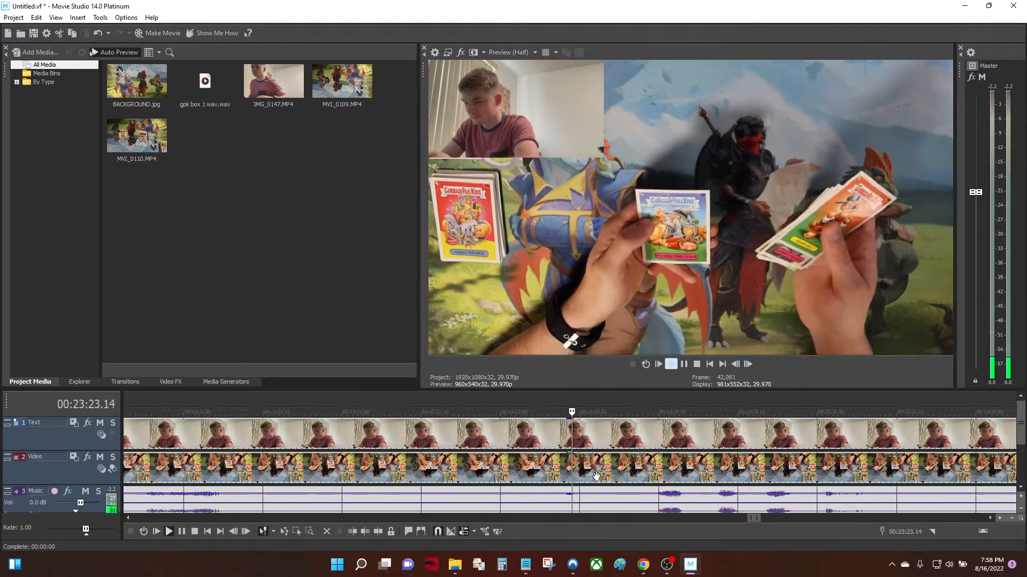
scroll(596, 476, "down", 3)
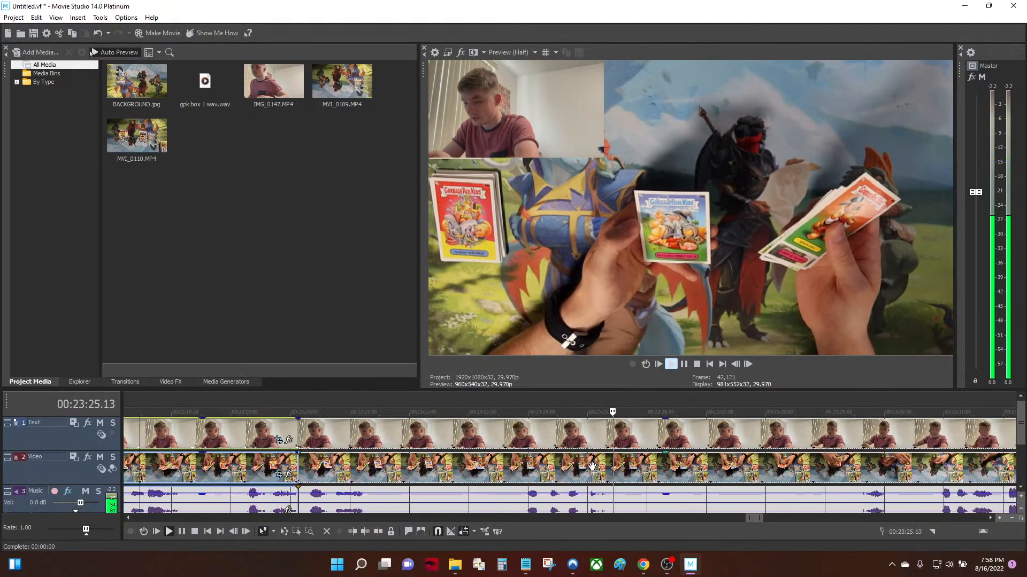
Try splitting the video and audio tracks at 00:23:25.17, and undo that split
left_click(621, 469)
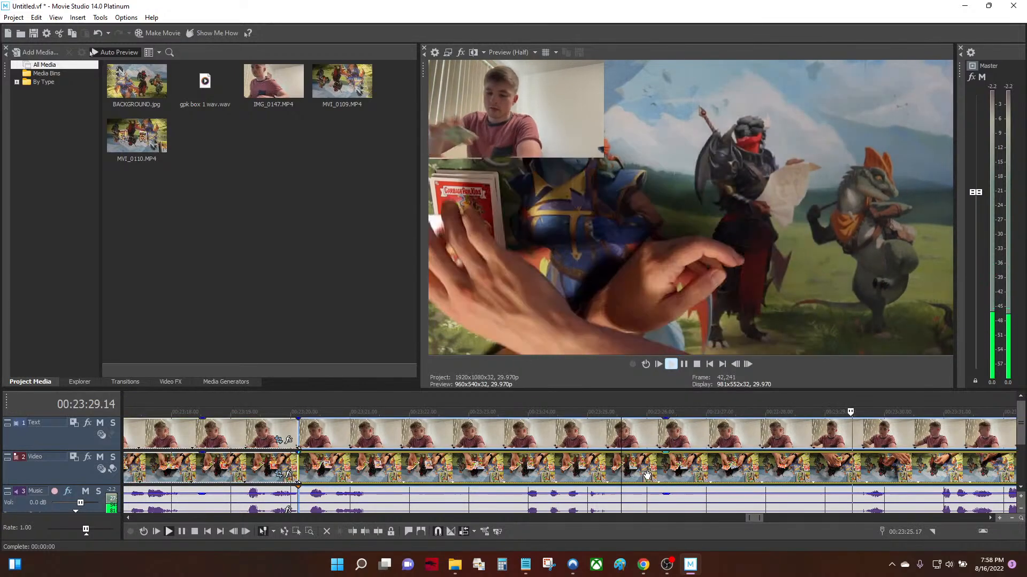
key("space")
key("s")
key("space")
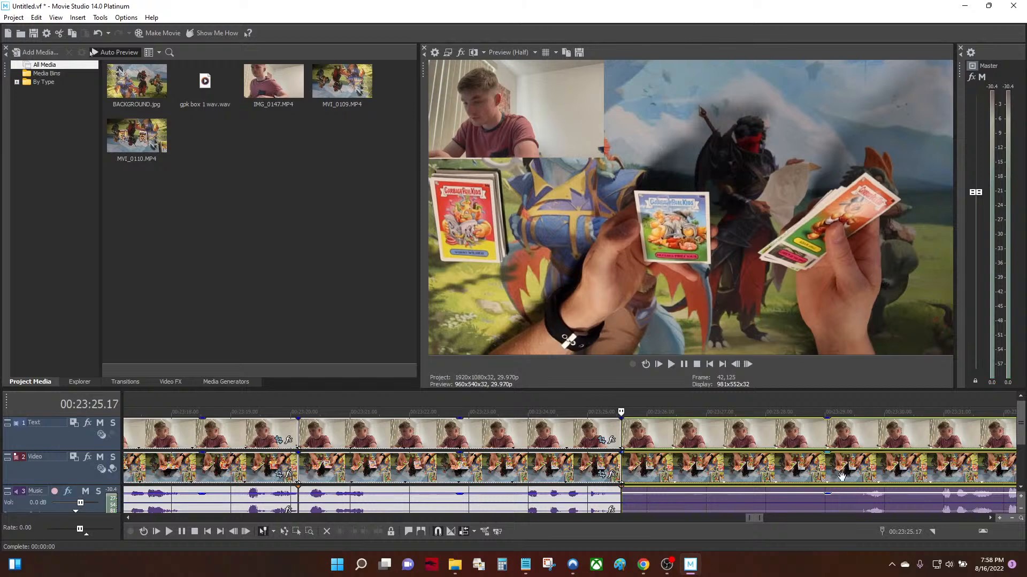
key("space")
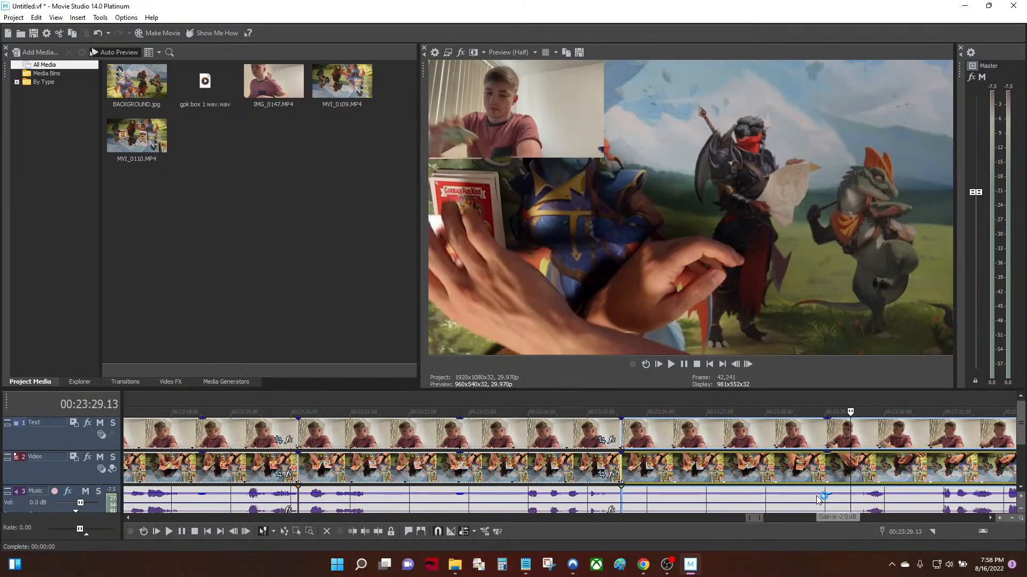
key("ctrl+z")
Replay the end of the speech near 00:23:25 and split the video and audio tracks at 00:23:26.00
key("space")
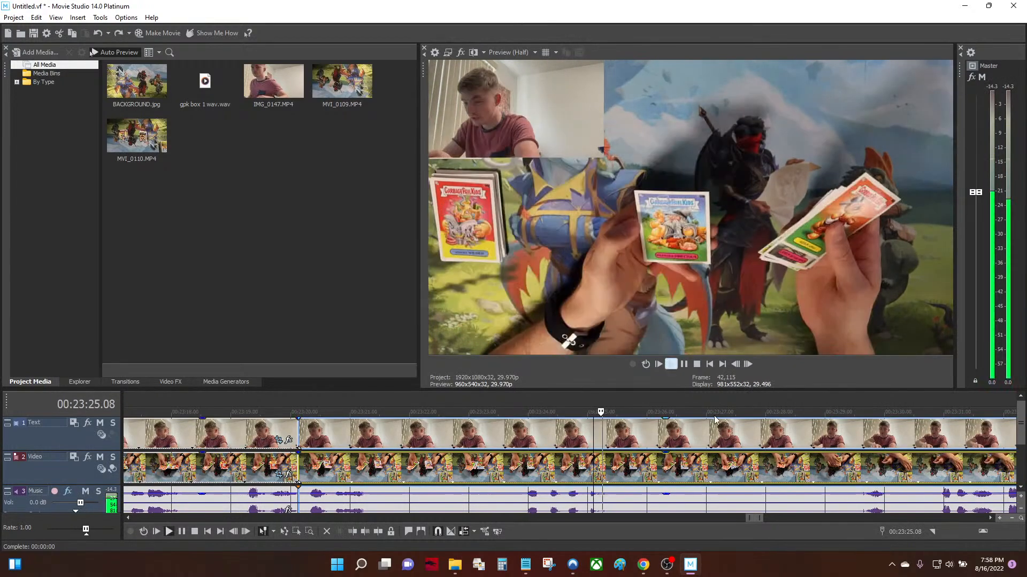
left_click(685, 364)
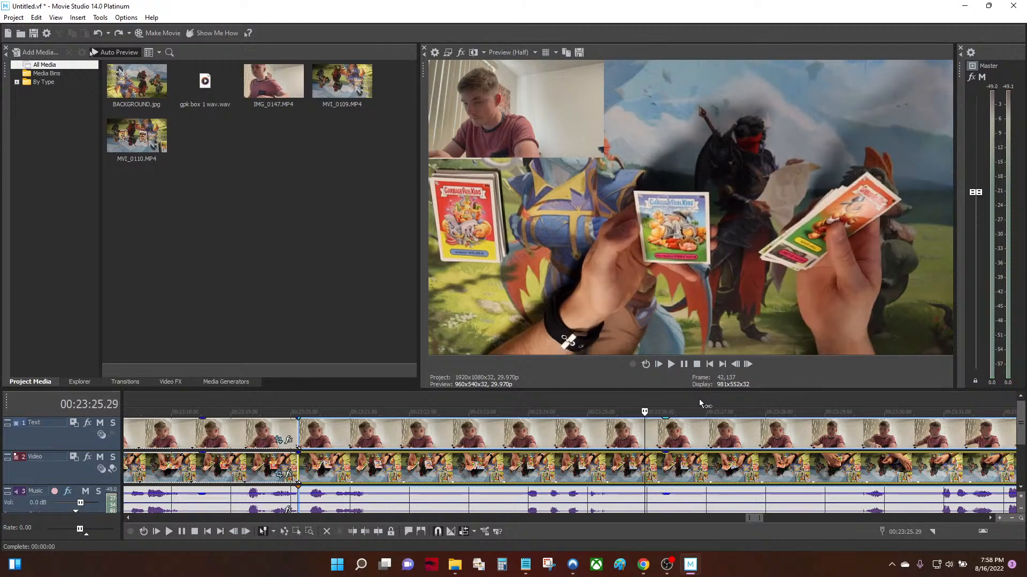
key("Right")
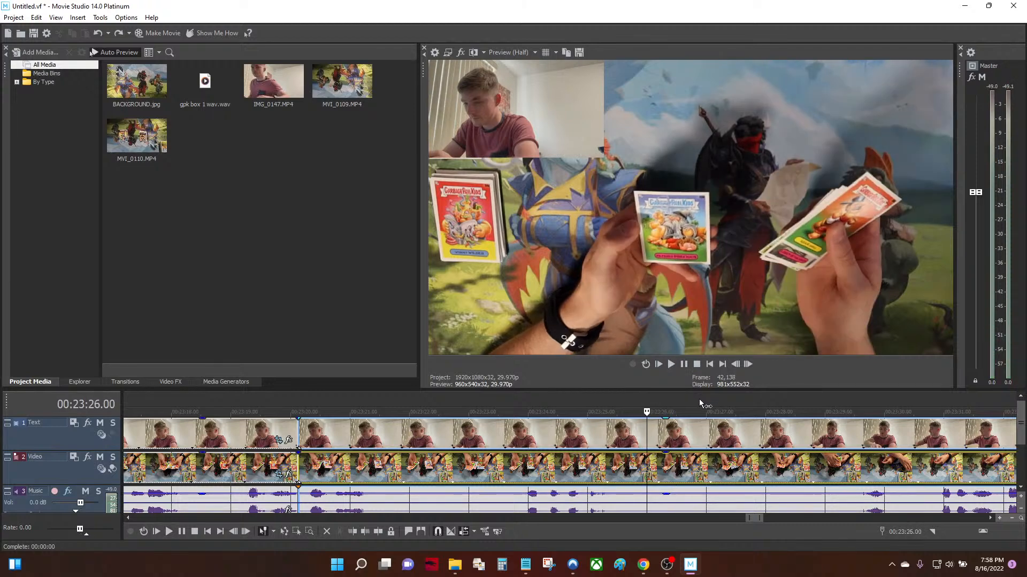
key("s")
Play on from about 00:23:29 through the opening of the next pack to find where the presenter leaves the table
left_click(865, 468)
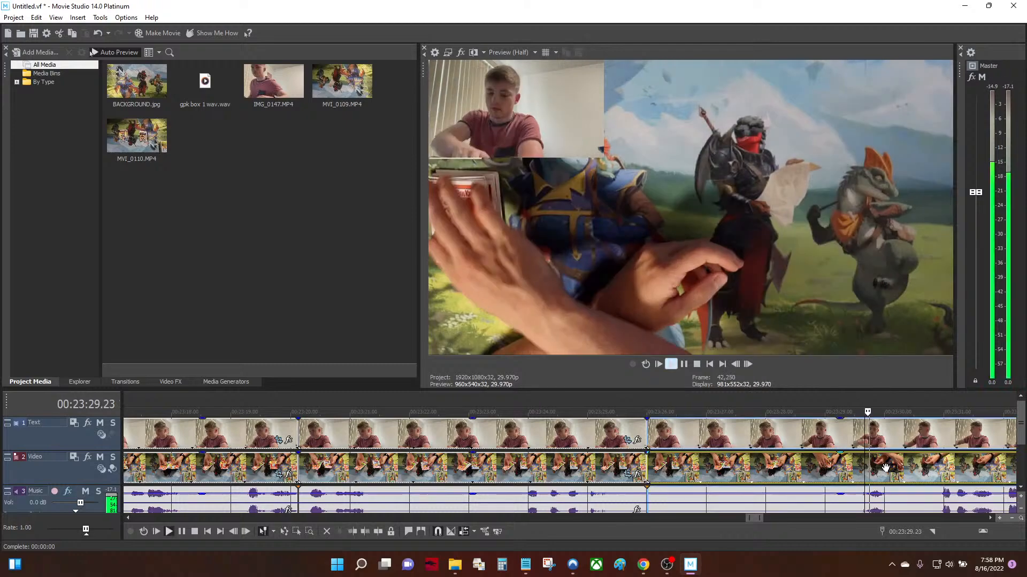
key("space")
scroll(722, 476, "down", 5)
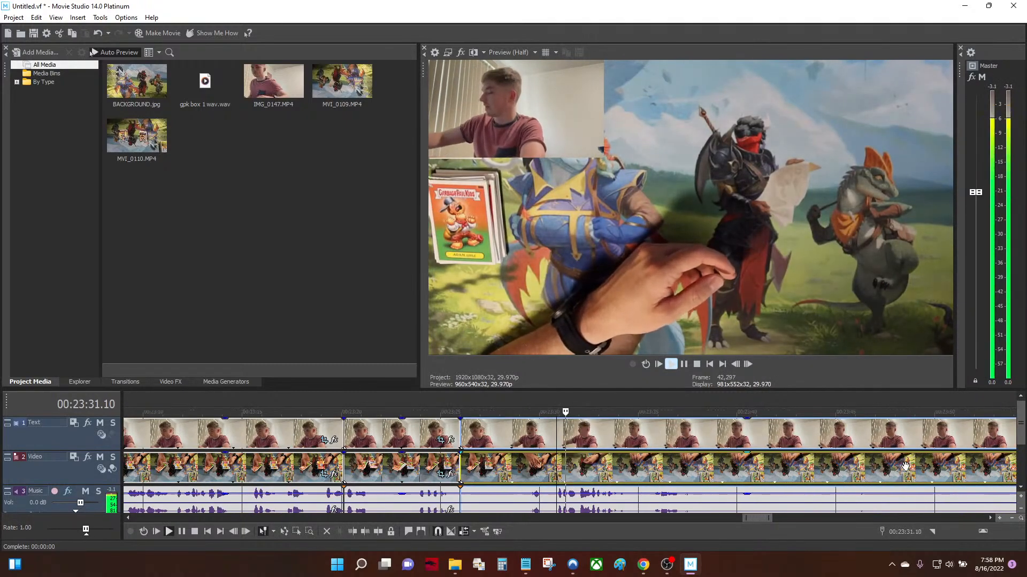
scroll(722, 476, "up", 5)
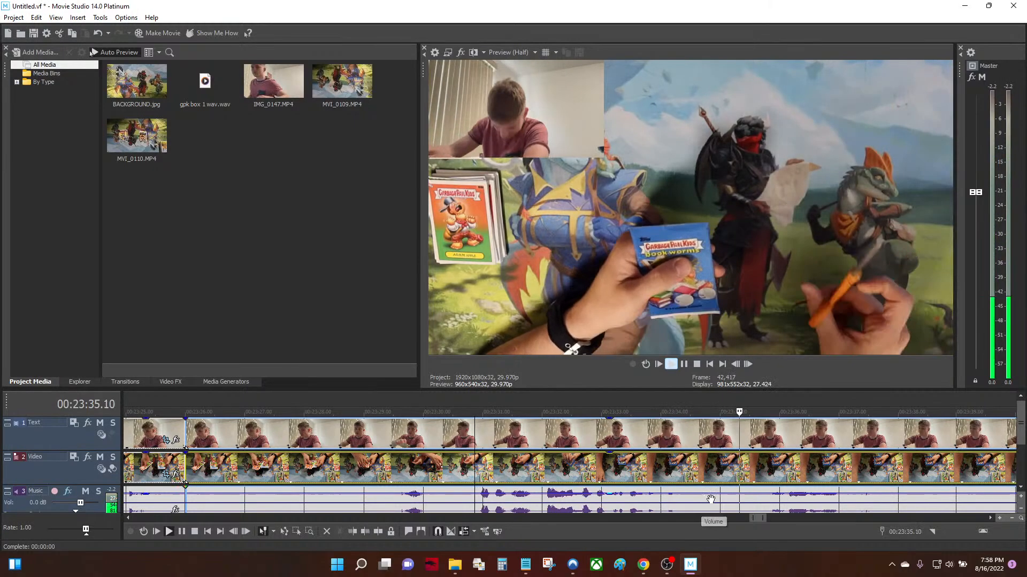
scroll(712, 498, "down", 2)
scroll(712, 499, "down", 2)
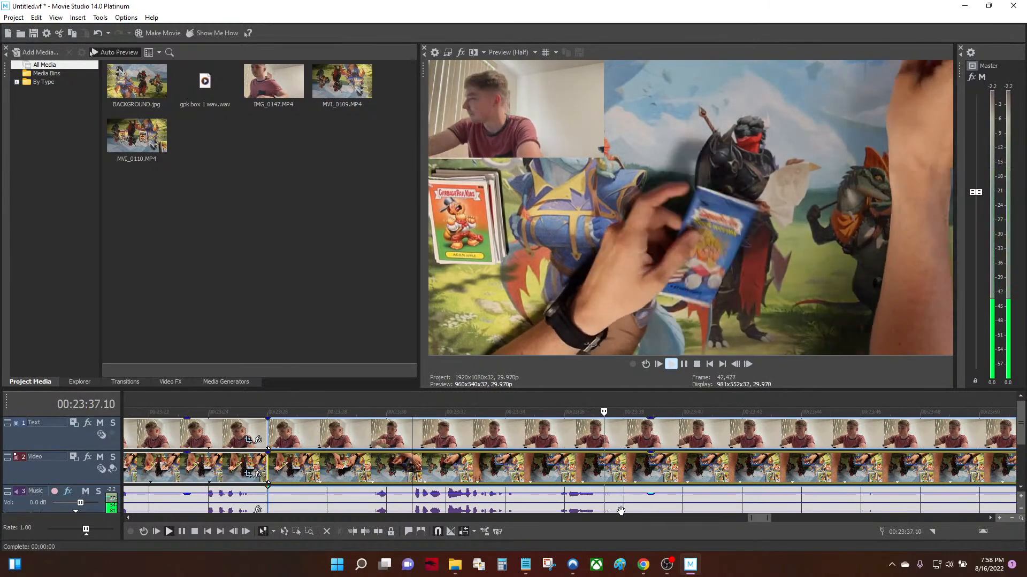
scroll(630, 510, "down", 5)
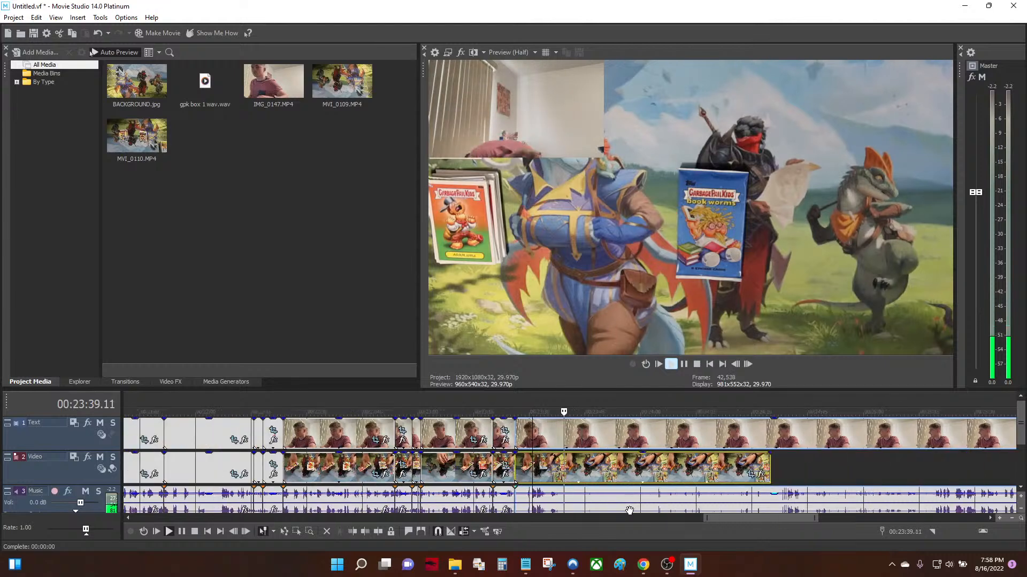
Skip through the footage from 00:23:47 to 00:24:28 to find where the presenter returns to the table
left_click(594, 471)
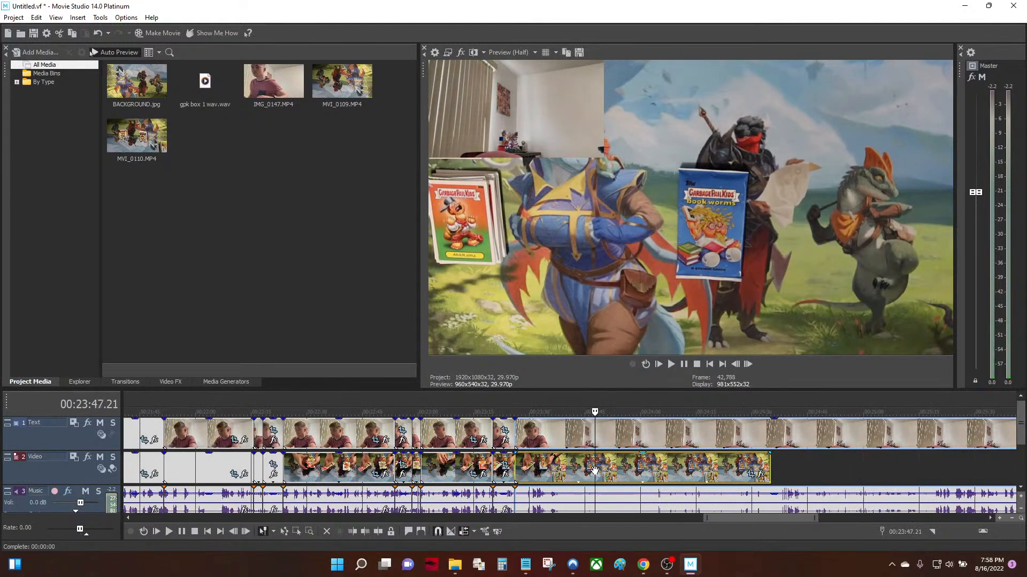
left_click(621, 473)
left_click(656, 477)
scroll(656, 484, "up", 3)
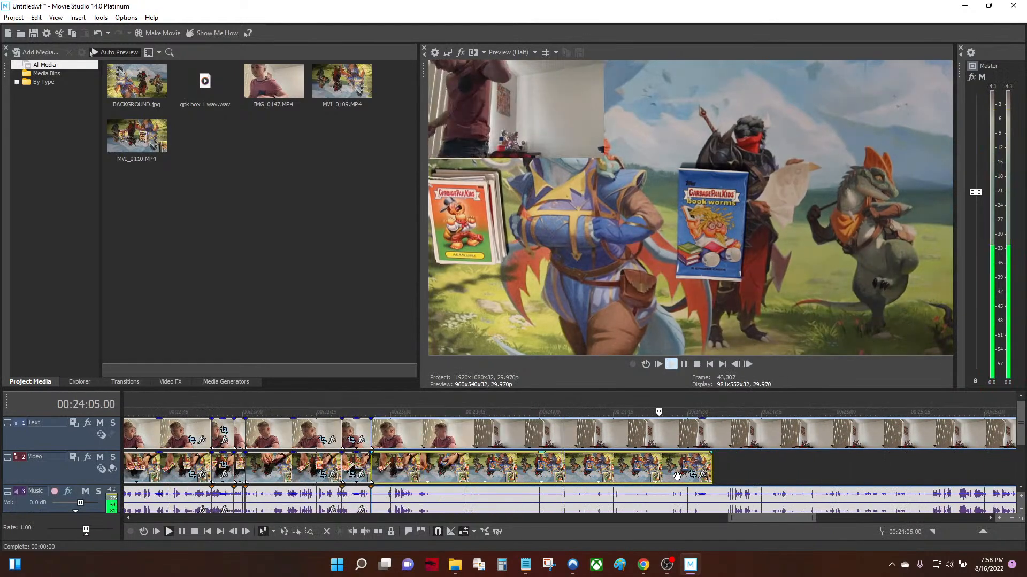
key("space")
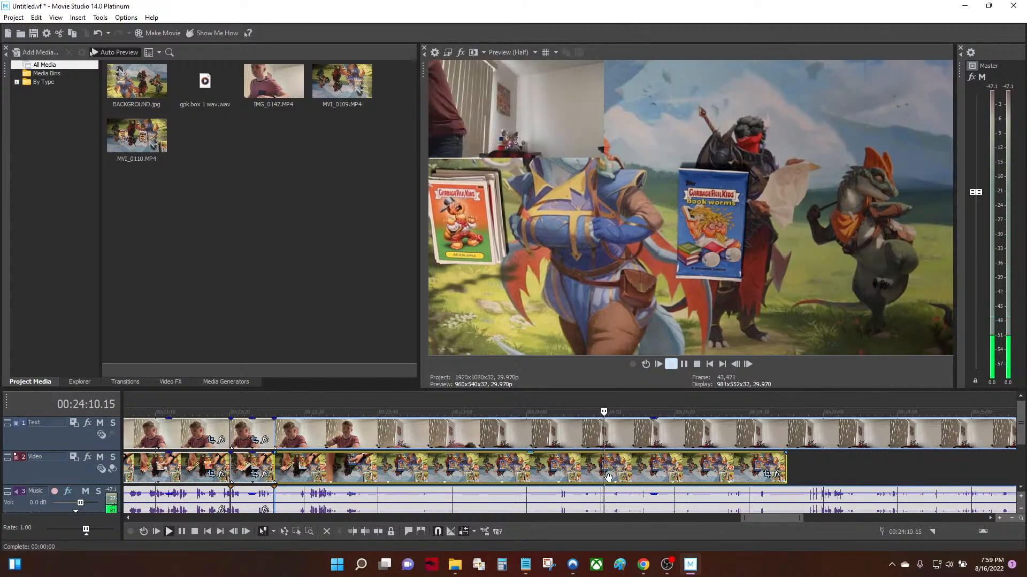
left_click(626, 478)
left_click(643, 477)
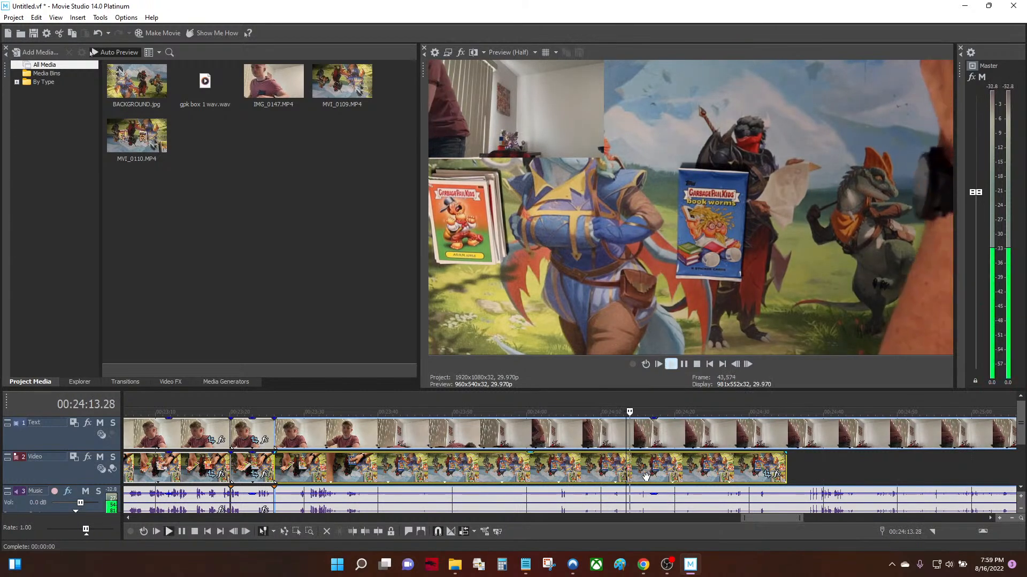
left_click(692, 479)
left_click(706, 479)
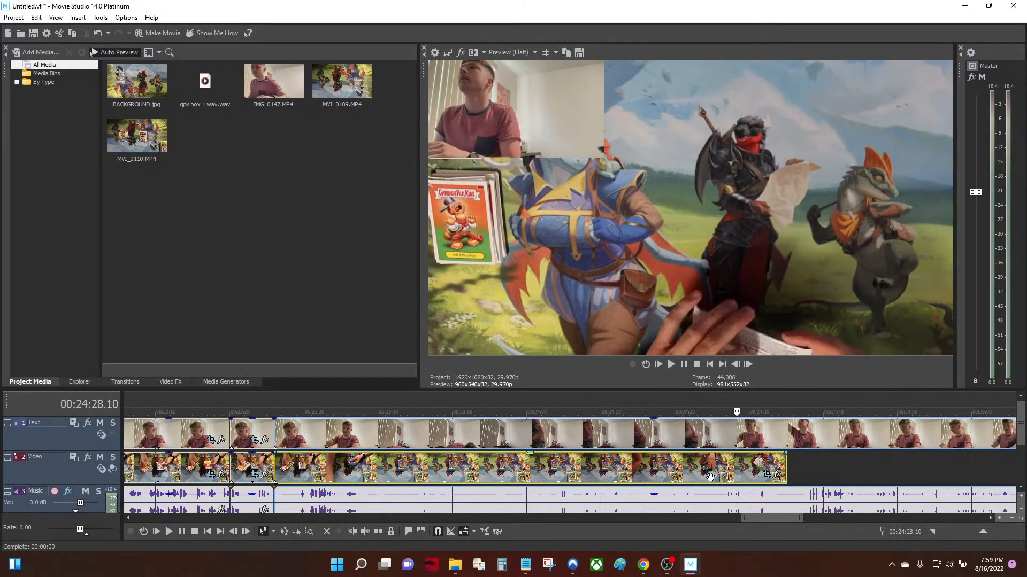
Replay the footage from just before 00:24:27 to check the moment the presenter sits back down
left_click(711, 478)
key("space")
left_click(722, 478)
key("space")
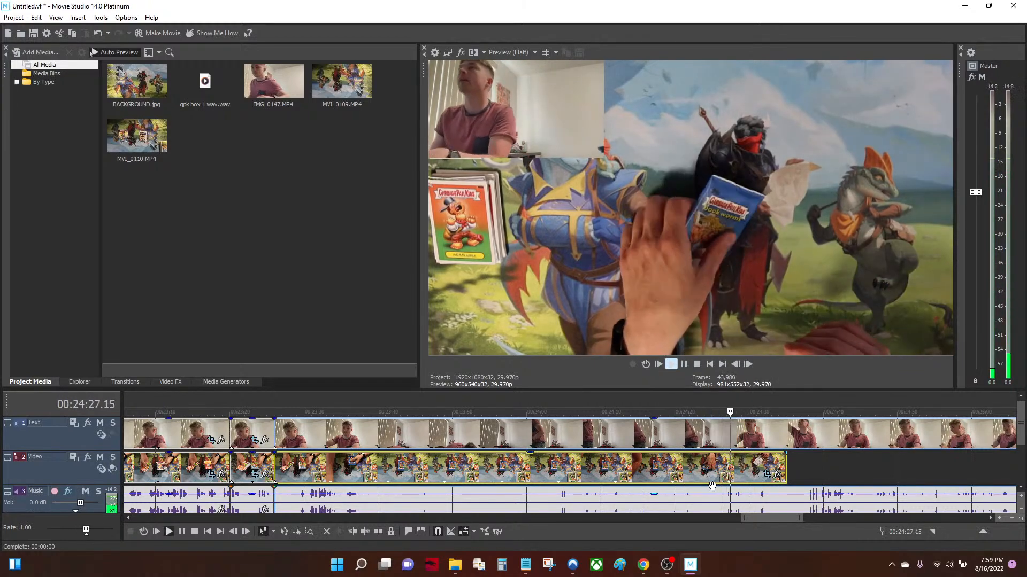
scroll(699, 486, "up", 2)
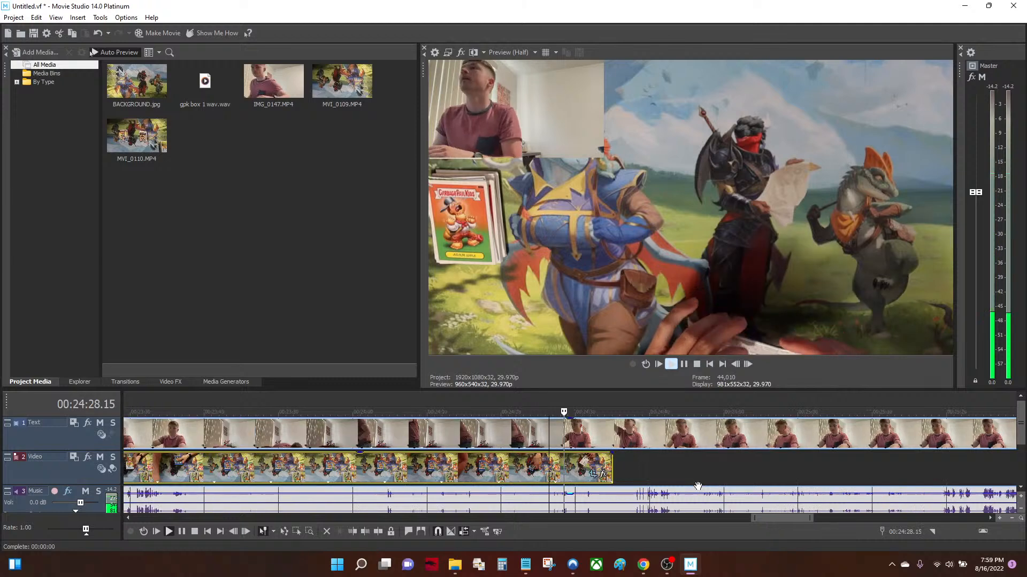
Play around the end of the card footage near 00:24:35 and compare it with the facecam speech starting about 00:24:38
left_click(662, 472)
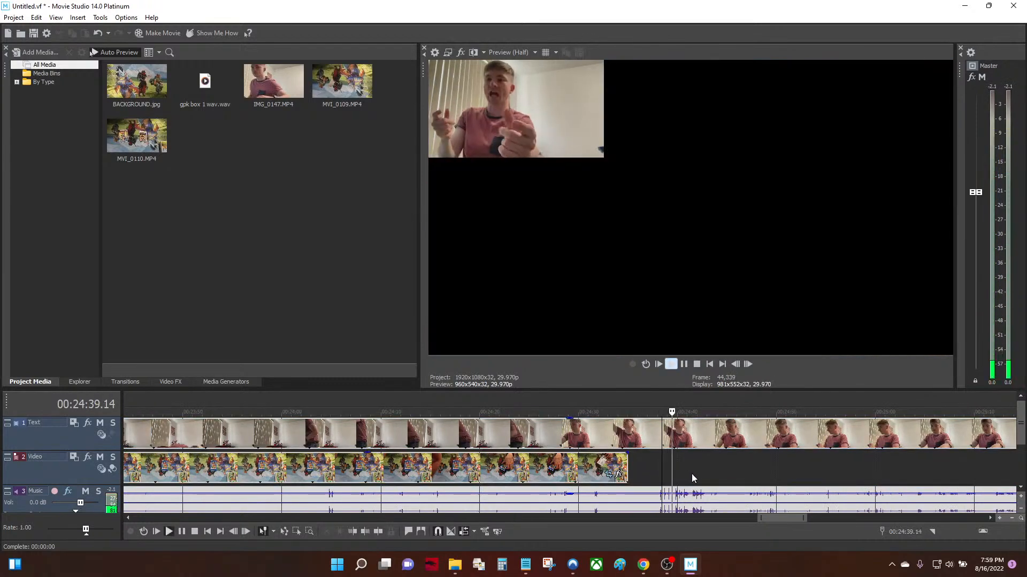
key("space")
left_click(620, 462)
key("space")
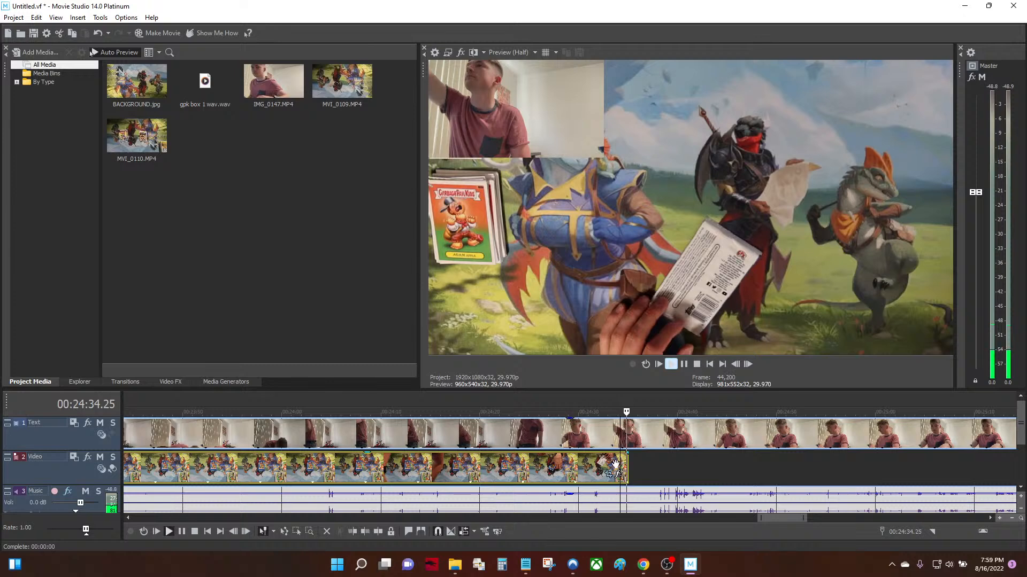
key("space")
left_click(570, 467)
key("space")
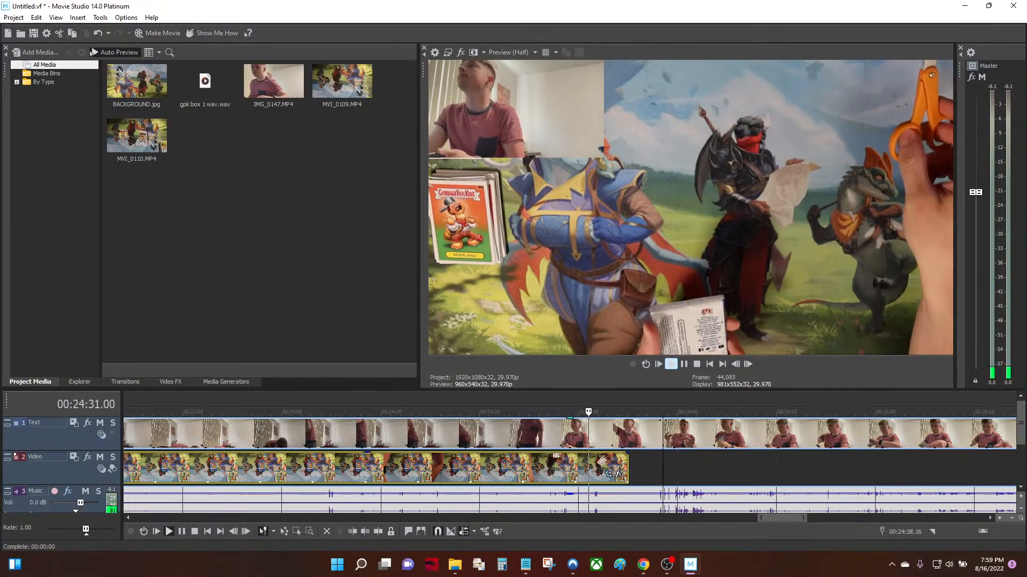
left_click(655, 479)
key("space")
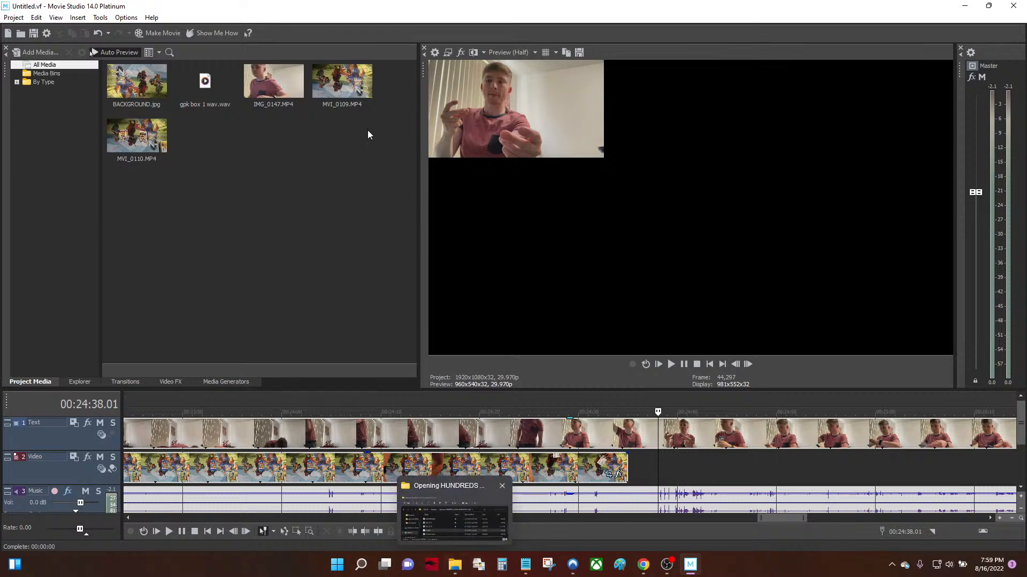
Preview the MVI_0110.MP4 media file and briefly play the timeline from 00:24:38.01
left_click(134, 142)
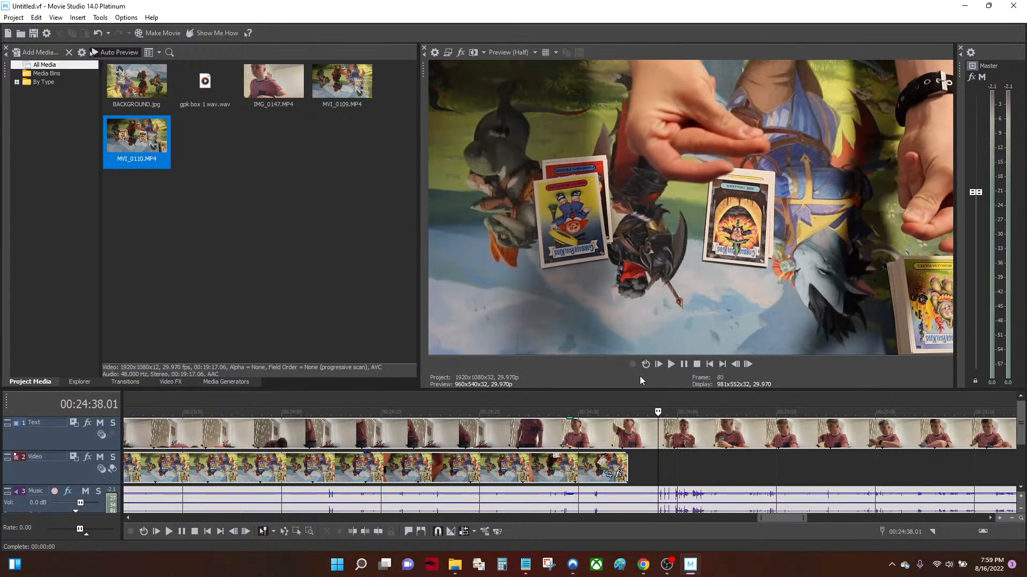
left_click(671, 364)
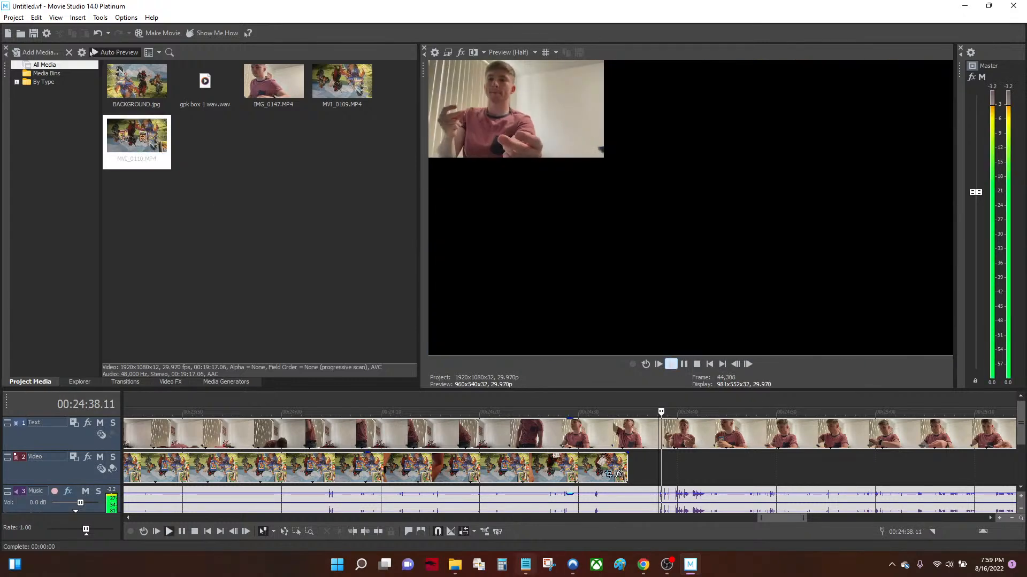
left_click(684, 365)
Switch to File Explorer, open the project's Card Footage folder and import MVI_0111 into the project media
left_click(466, 570)
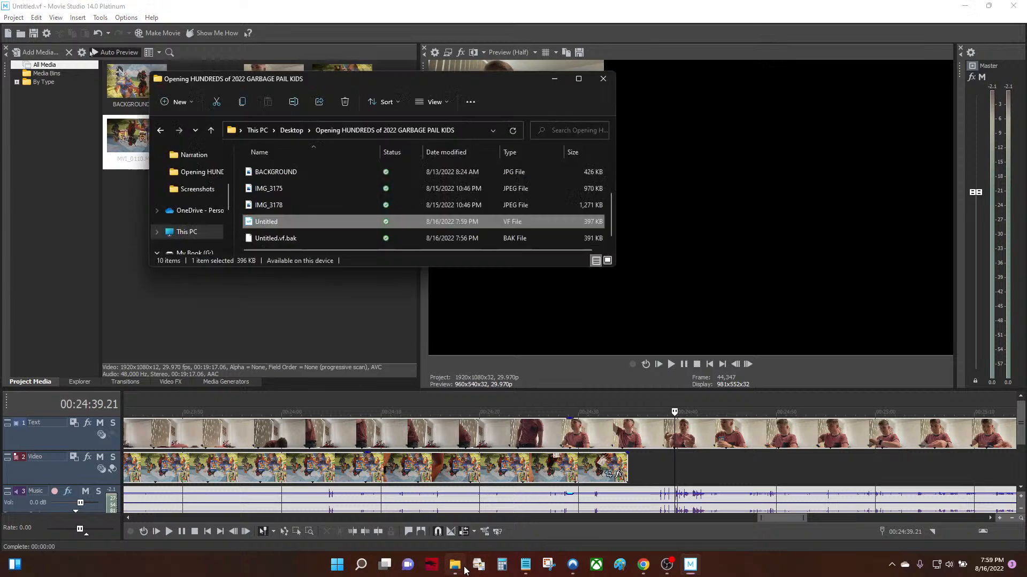
left_click(290, 130)
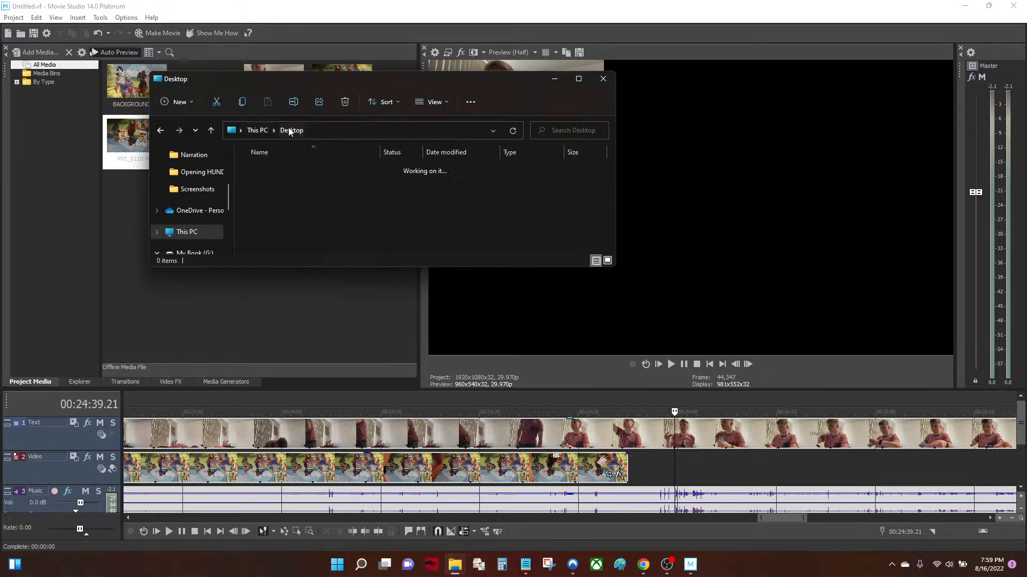
key("Return")
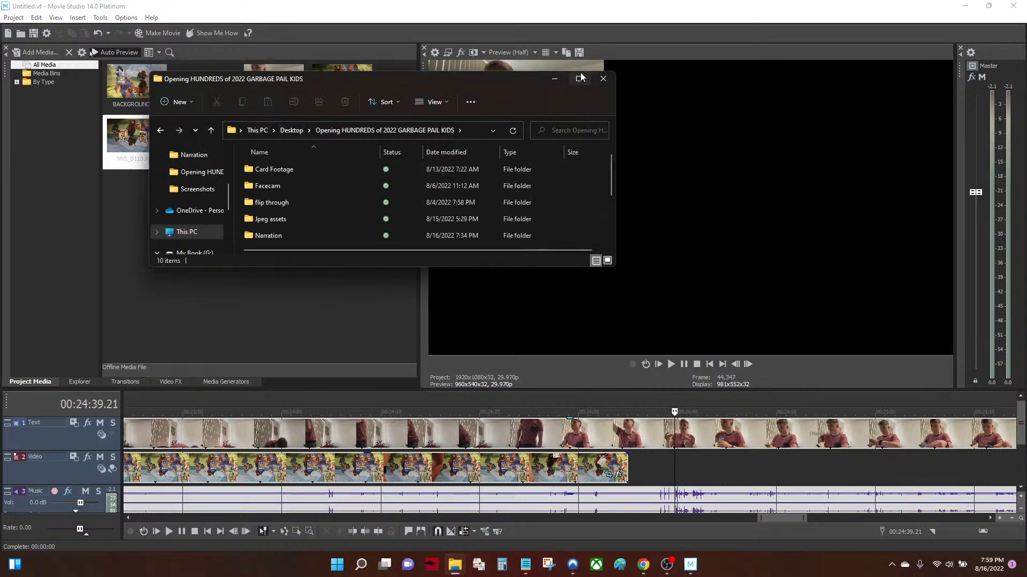
left_click(578, 79)
double_click(190, 95)
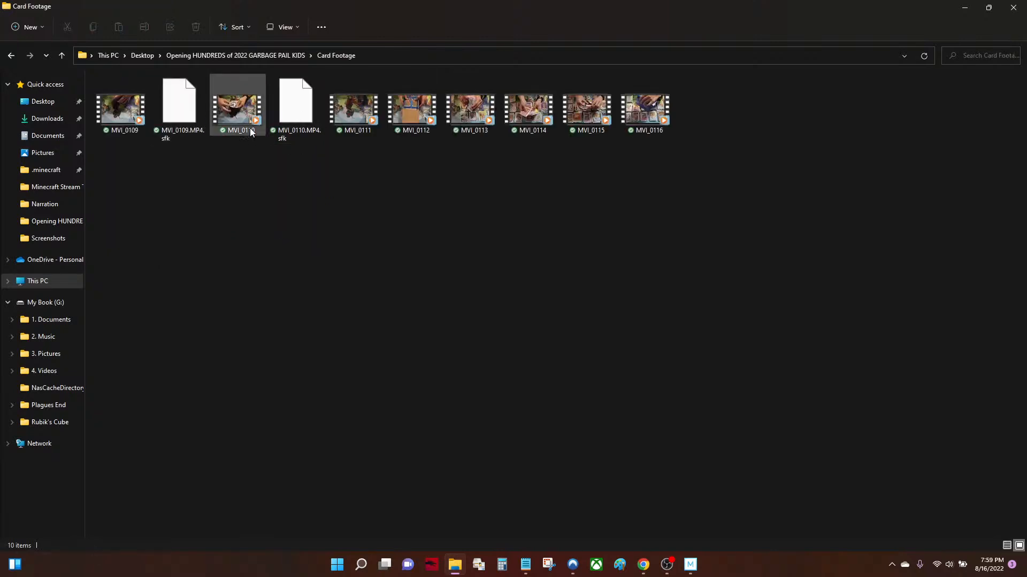
double_click(539, 7)
left_click_drag(963, 194, 807, 187)
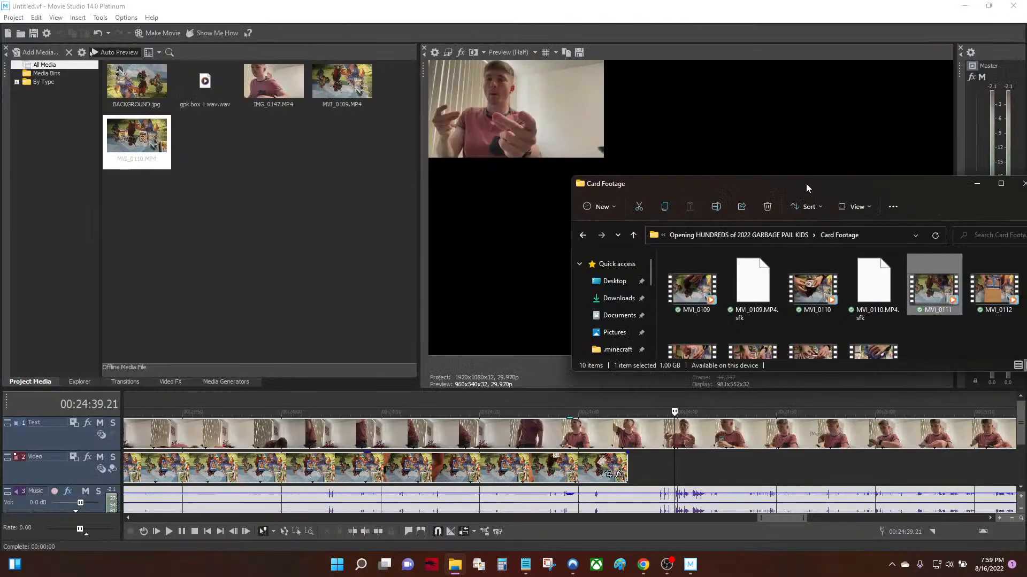
left_click_drag(928, 285, 253, 215)
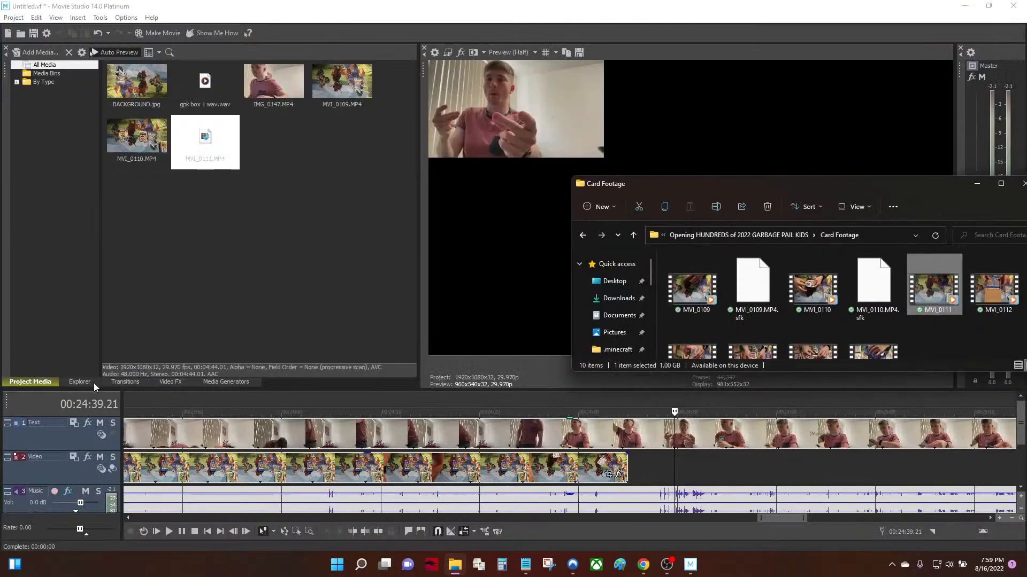
left_click(79, 383)
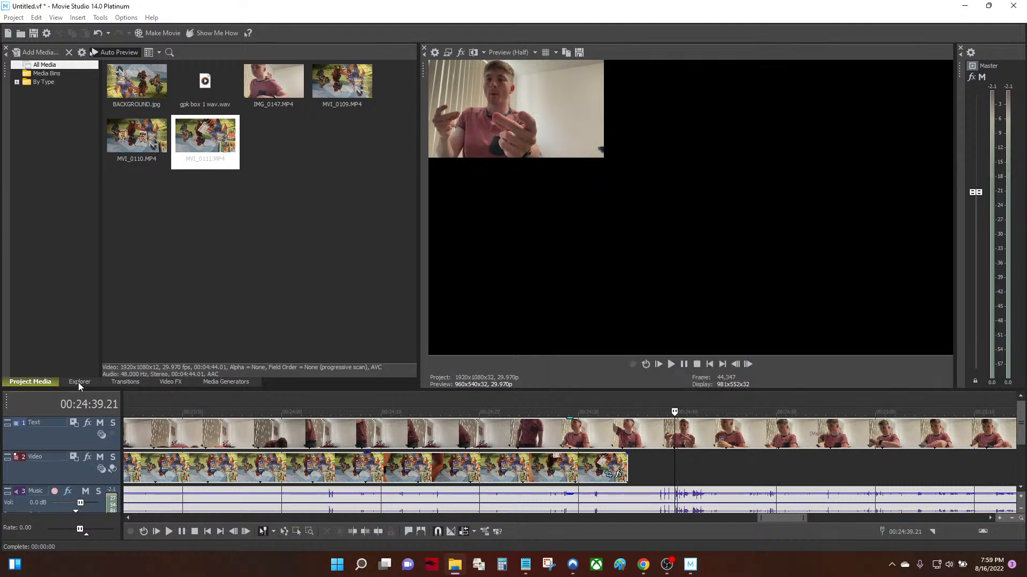
left_click(47, 383)
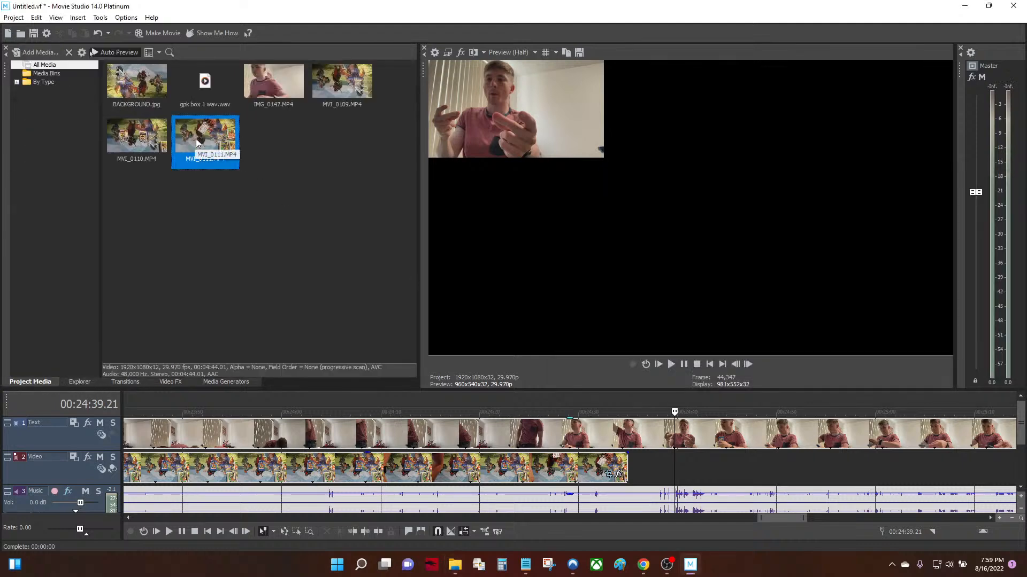
Insert a new audio track above the Music track and place MVI_0111.MP4 after the last card clip on the timeline
left_click_drag(197, 143, 642, 491)
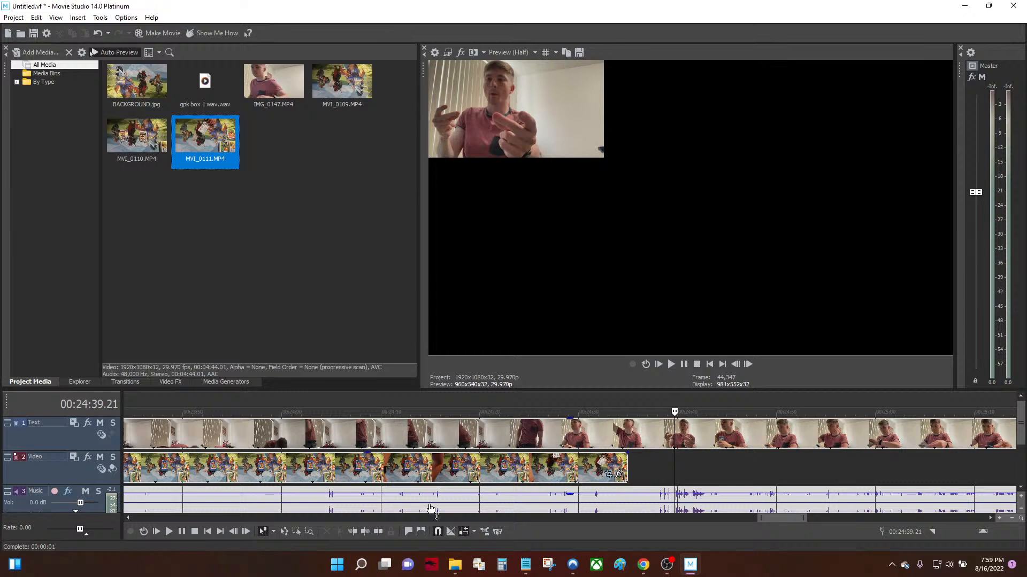
right_click(40, 502)
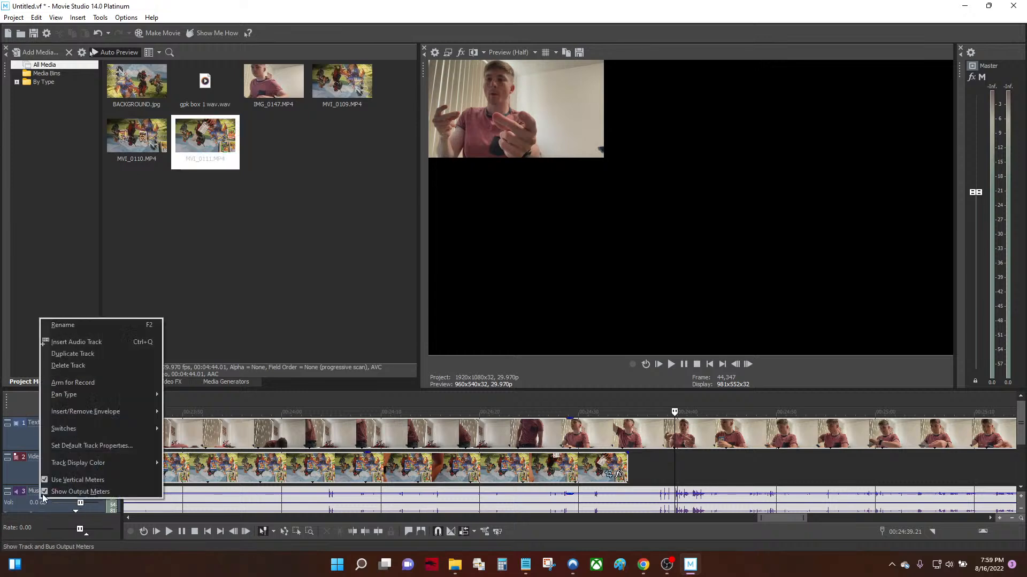
left_click(80, 340)
left_click_drag(199, 163, 646, 460)
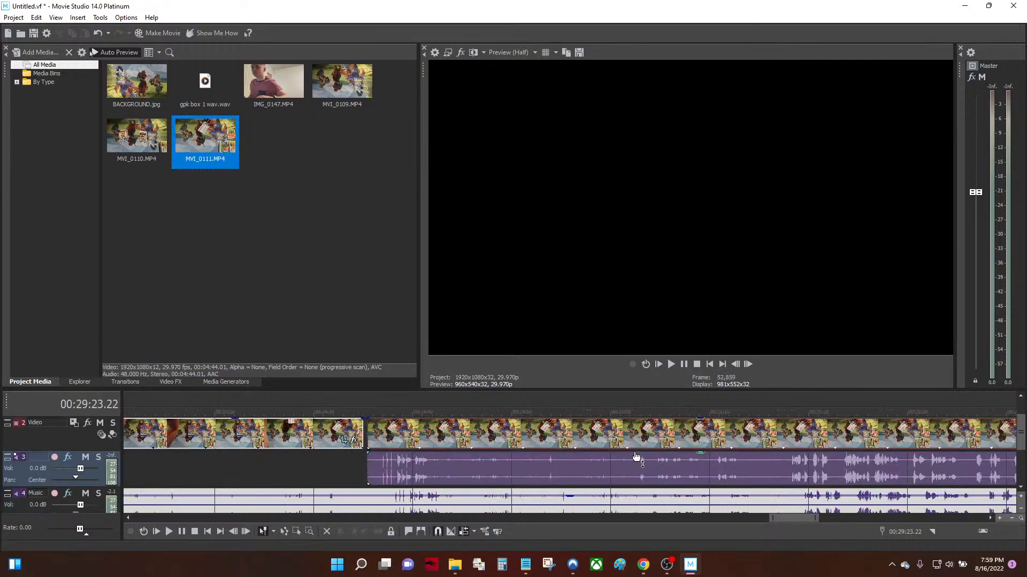
Shift the MVI_0111 clip to start at 00:24:36.21, lining up its audio waveform with the Music track
scroll(311, 486, "down", 5)
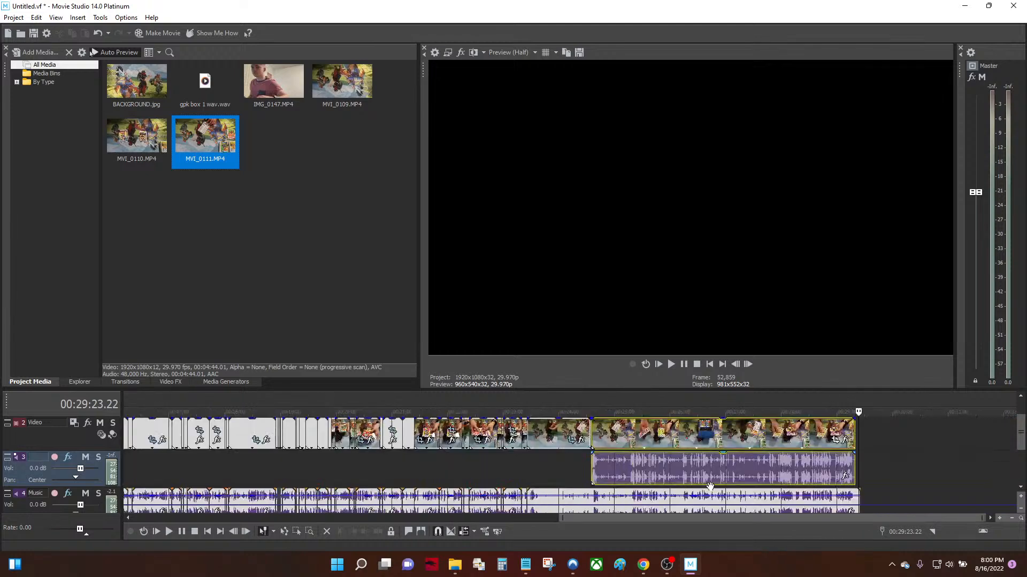
scroll(592, 468, "up", 5)
left_click_drag(593, 468, 652, 480)
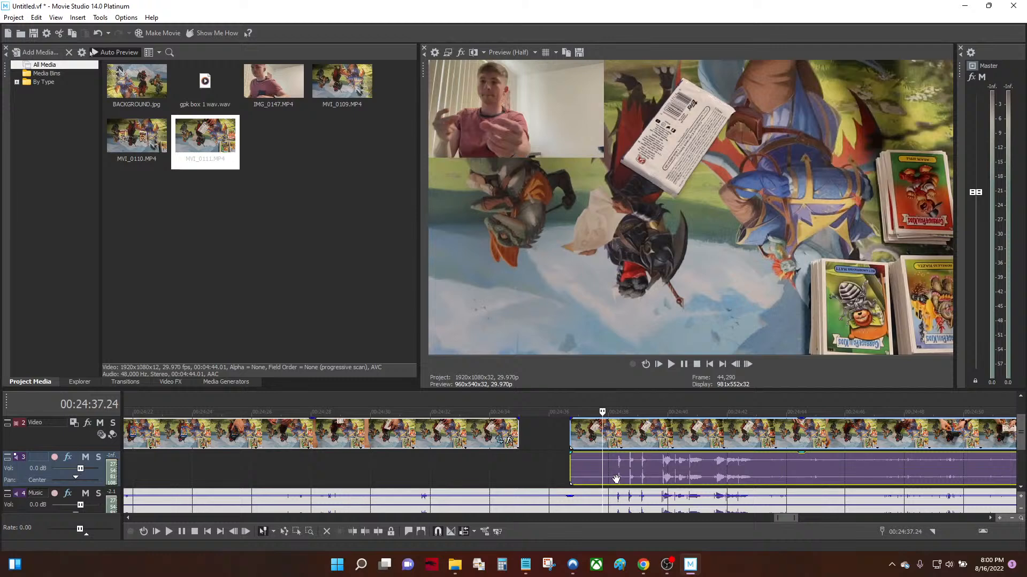
Inspect the gap between the previous card clip and MVI_0111 from 00:24:33.27 to 00:24:36.04
left_click(463, 503)
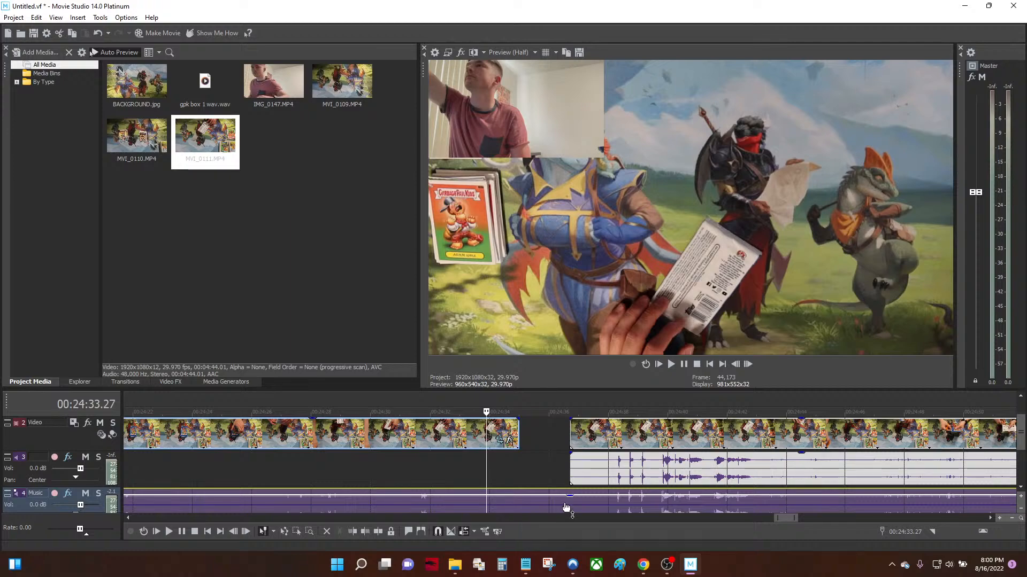
left_click(550, 425)
scroll(592, 463, "down", 4)
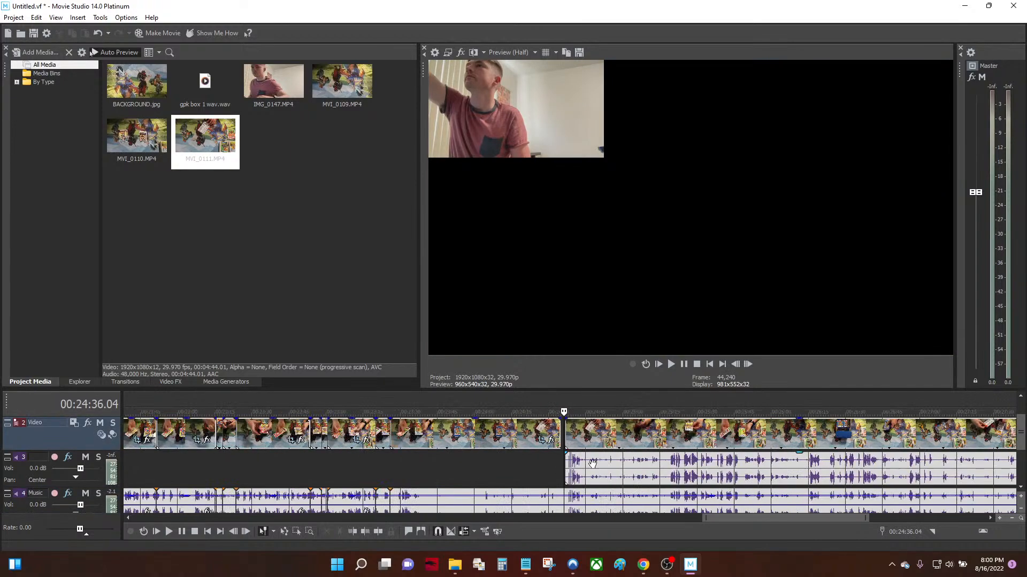
scroll(1023, 441, "up", 1)
scroll(1022, 441, "down", 1)
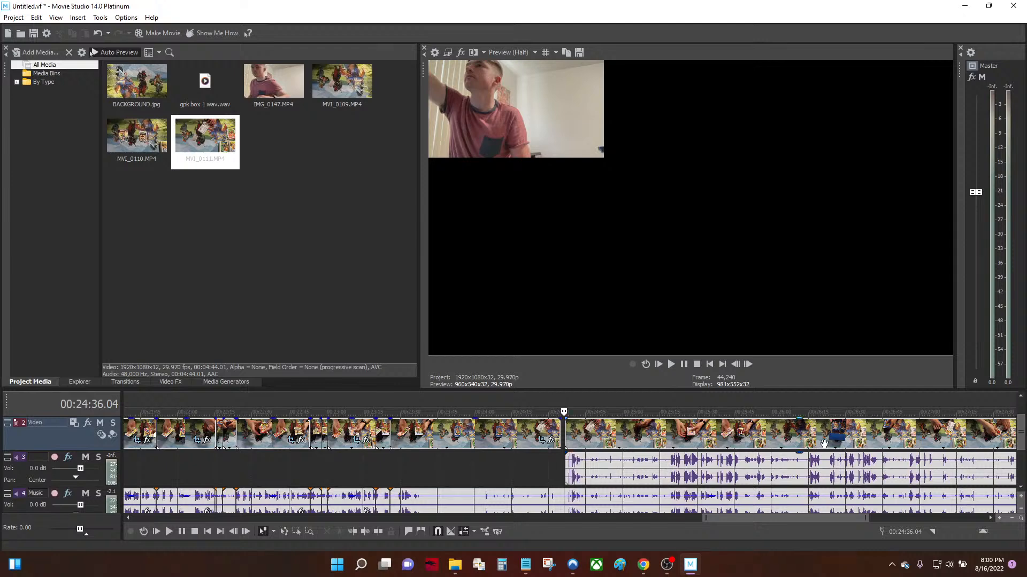
Play the section before the cut near 00:23:25 and check the following footage at 00:23:29.23
left_click(383, 499)
scroll(430, 501, "up", 4)
key("space")
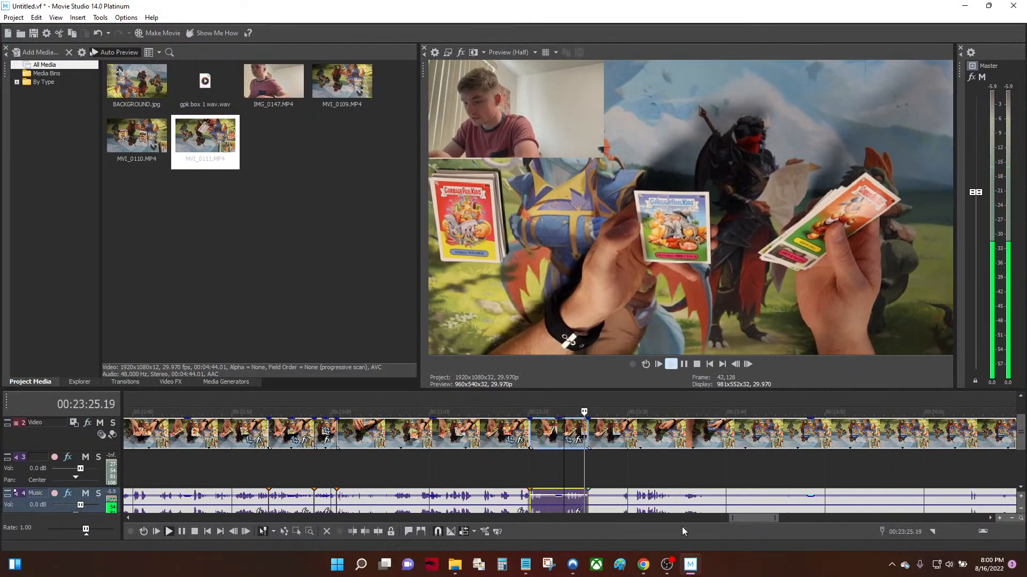
key("space")
left_click(624, 512)
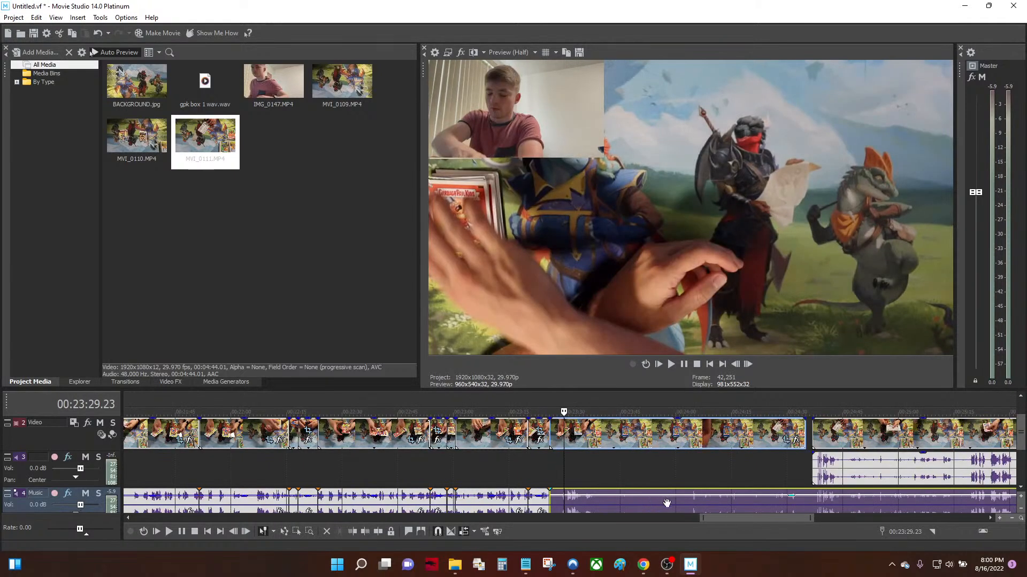
scroll(650, 502, "down", 4)
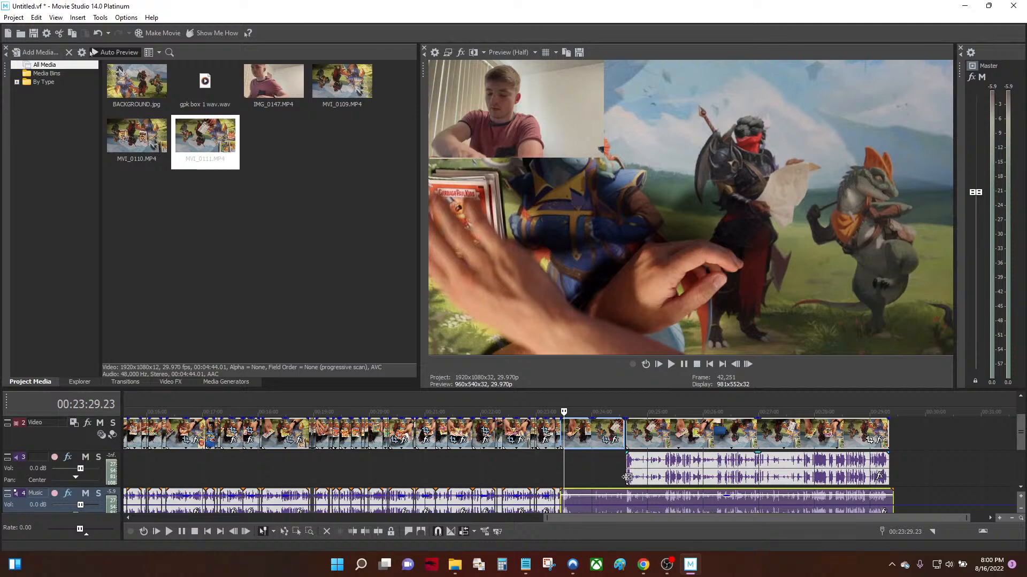
Split the Music audio at MVI_0111's start, 00:24:36.21, and move MVI_0111 with its matching audio later to about 00:27:11
scroll(624, 502, "up", 5)
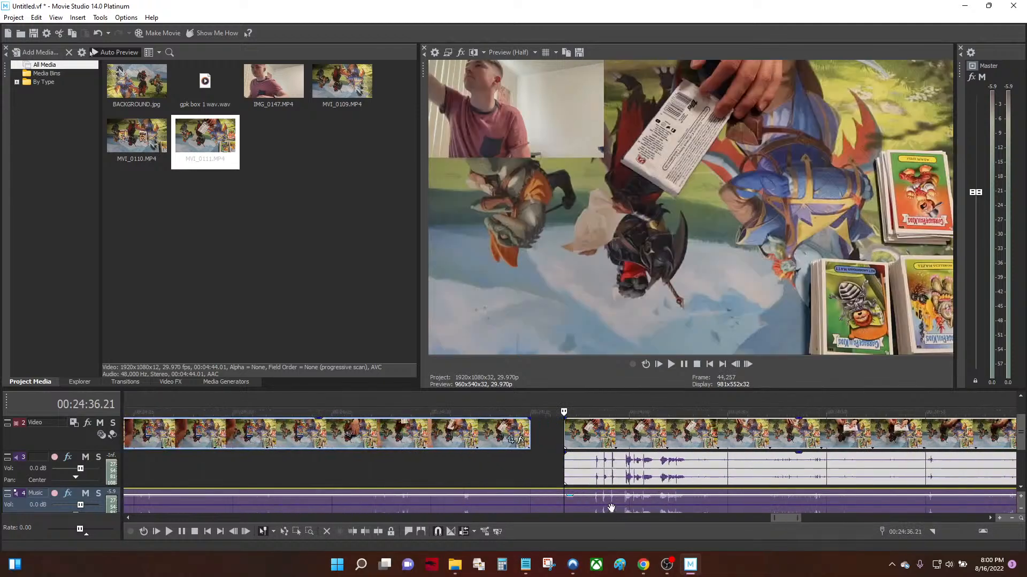
left_click(630, 437)
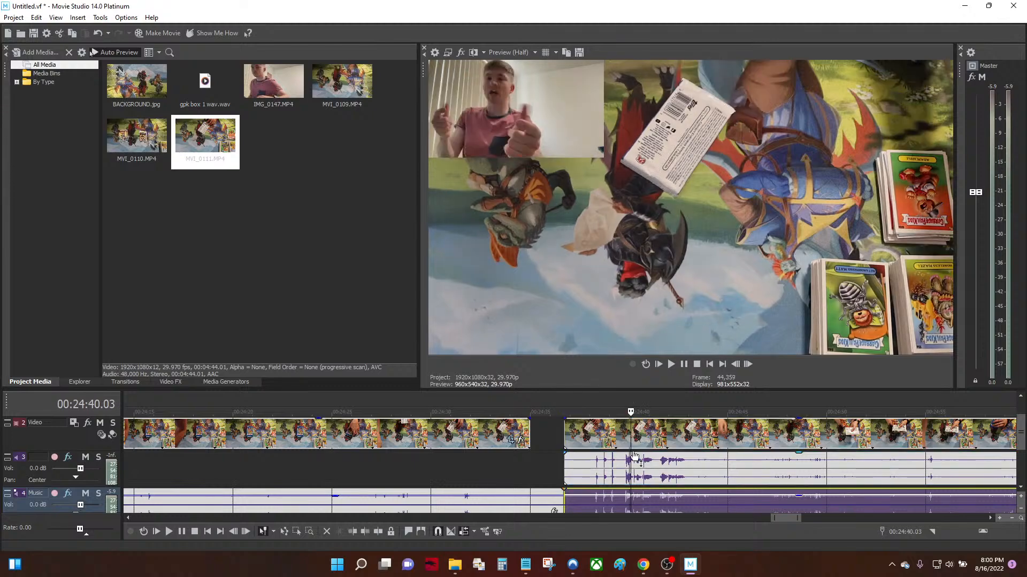
scroll(648, 455, "down", 5)
key("ctrl+z")
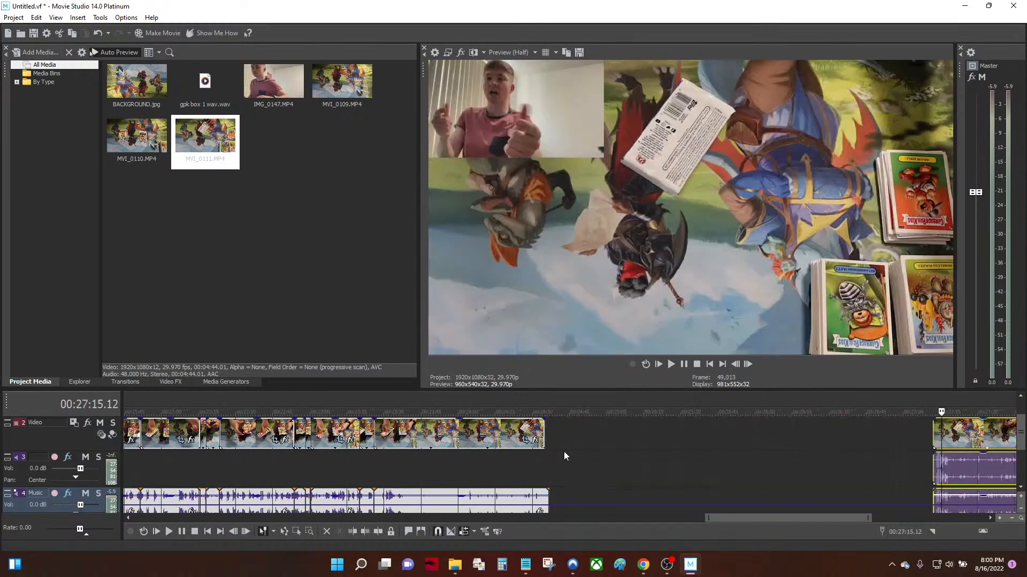
Select the card footage segment at 00:23:54.11 and move the Music track above the unnamed audio track
left_click(428, 467)
left_click(443, 435)
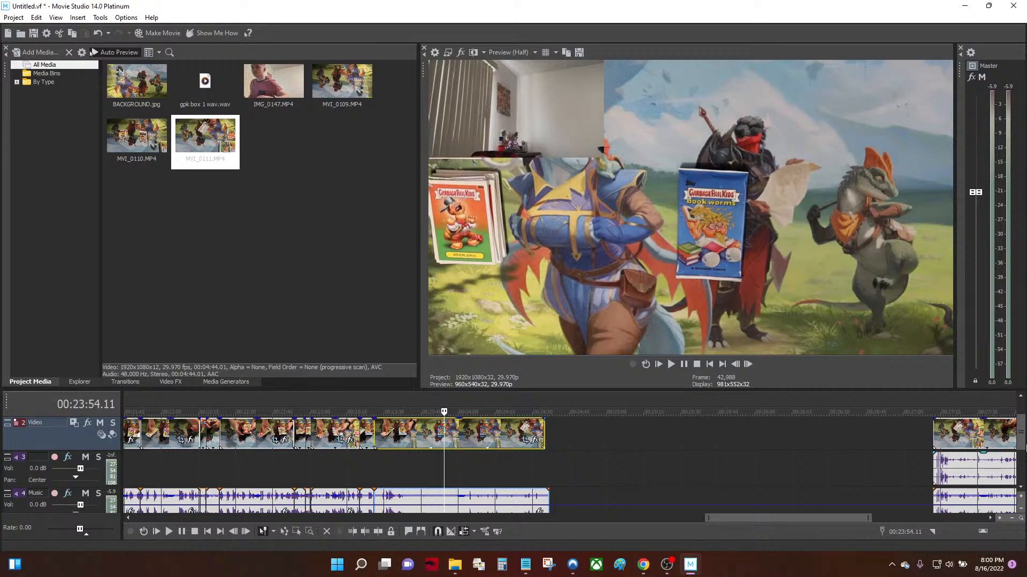
left_click_drag(30, 473, 30, 508)
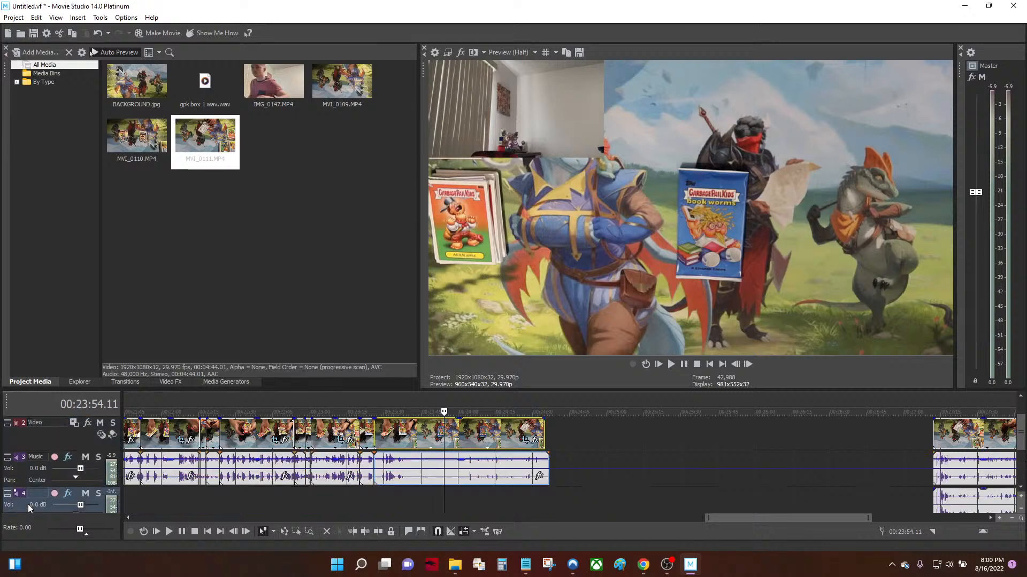
Delete the leftover facecam, card footage and Music section around 00:23:54.15 and close the gap so MVI_0111 starts at 00:23:26.00
scroll(426, 465, "up", 5)
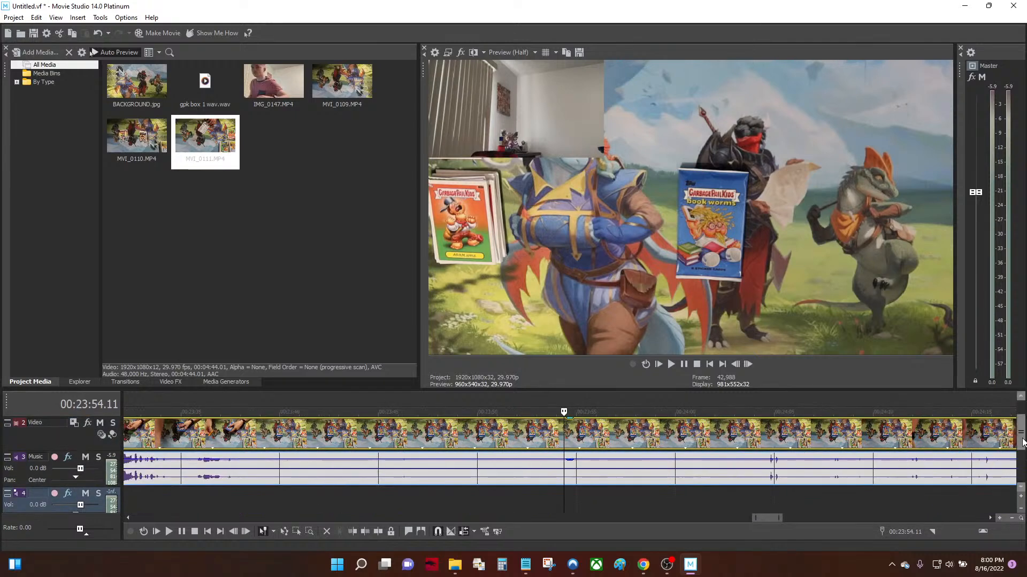
scroll(1022, 432, "up", 1)
scroll(1021, 432, "down", 1)
left_click(581, 476)
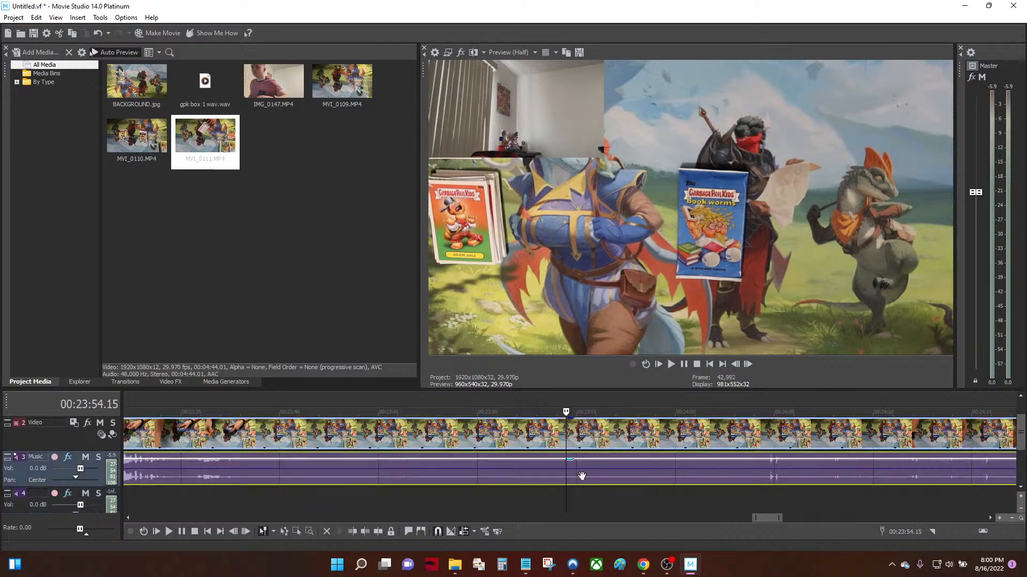
scroll(1021, 428, "up", 1)
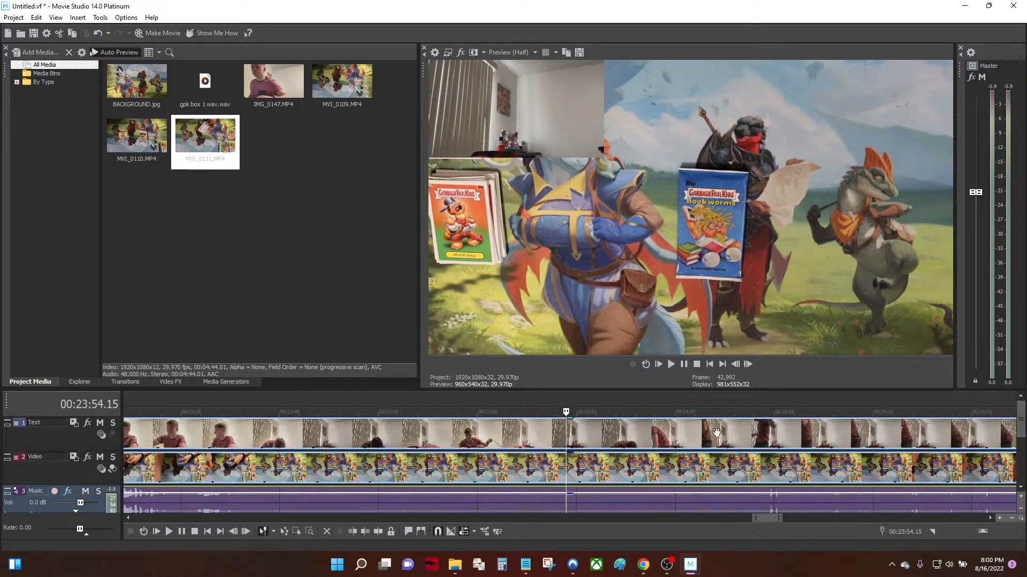
key("ctrl+a")
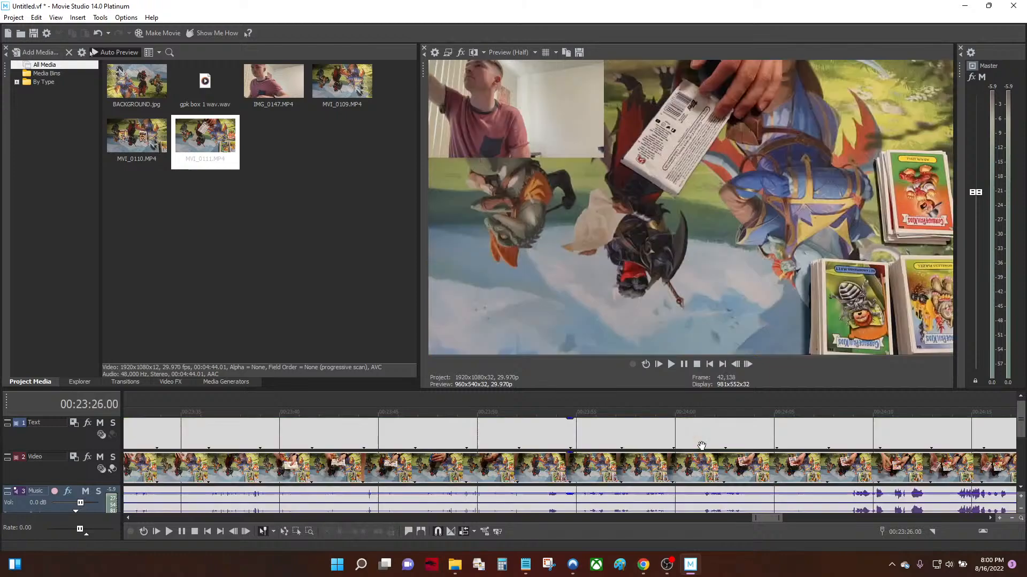
scroll(663, 439, "down", 5)
scroll(663, 438, "up", 3)
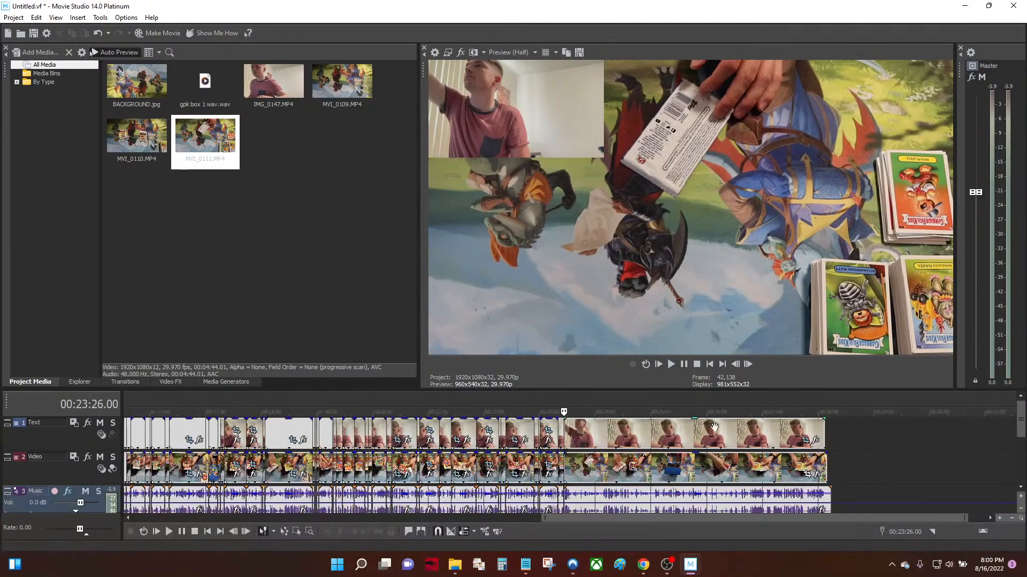
Move MVI_0111 with its facecam and audio to about 00:27:11, and split the preceding footage at 00:23:20.04
left_click(725, 430)
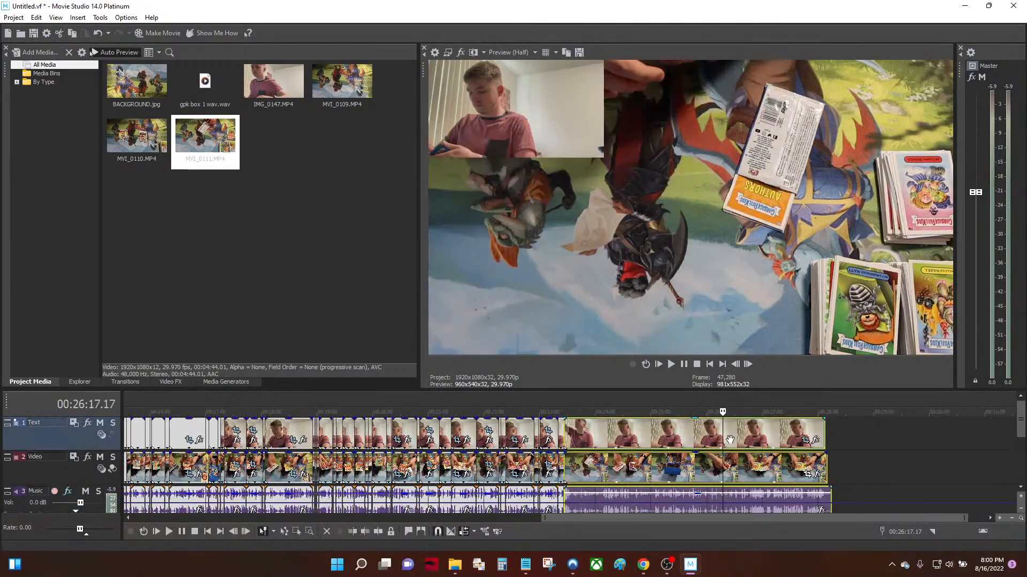
left_click_drag(728, 439, 801, 443)
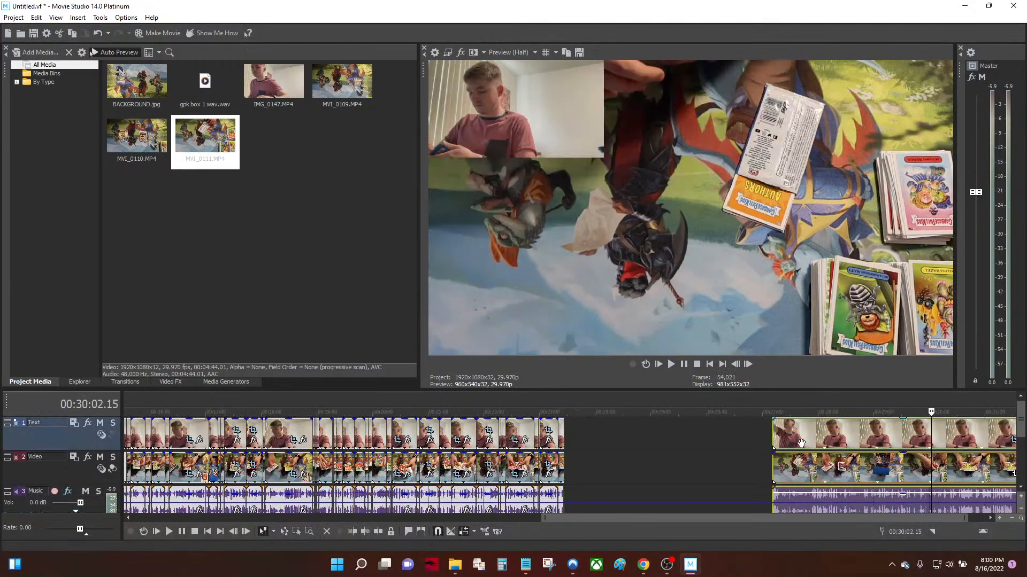
left_click(559, 422)
key("space")
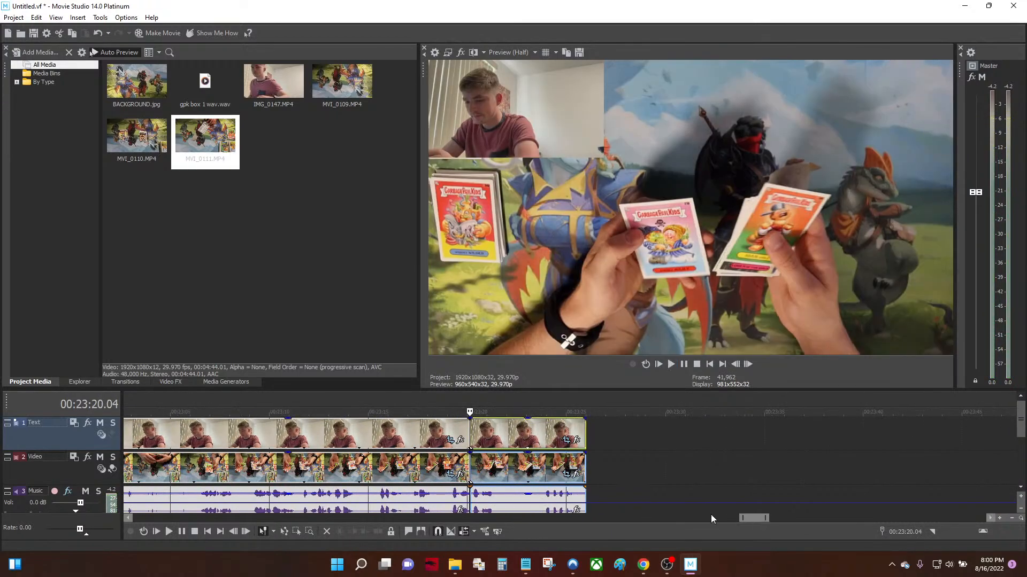
Go to the start of the moved MVI_0111 section and place the unnamed audio track above the Music track
left_click_drag(767, 518, 902, 519)
left_click(750, 468)
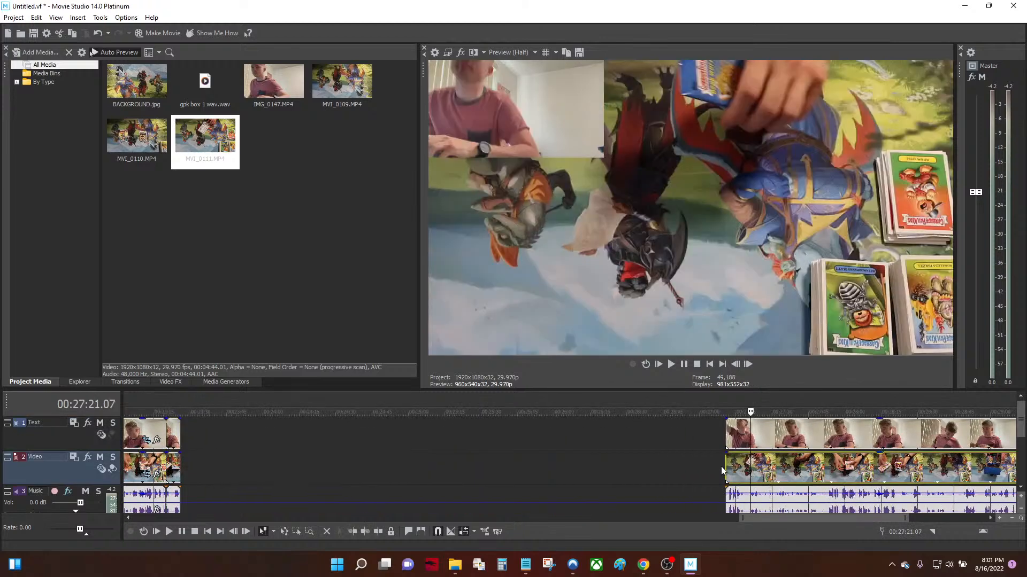
left_click(743, 443)
scroll(744, 443, "up", 6)
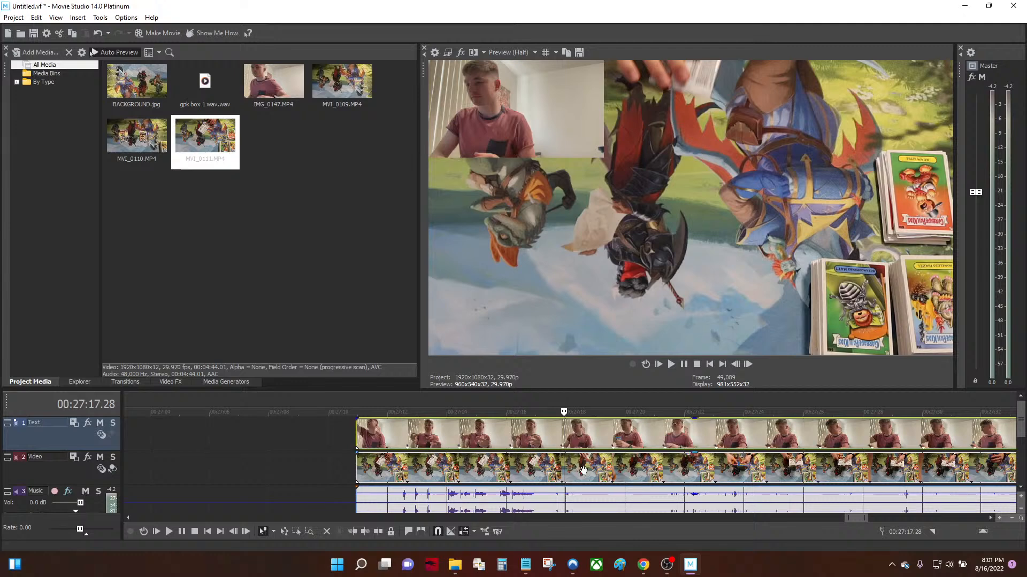
left_click_drag(1022, 439, 1023, 451)
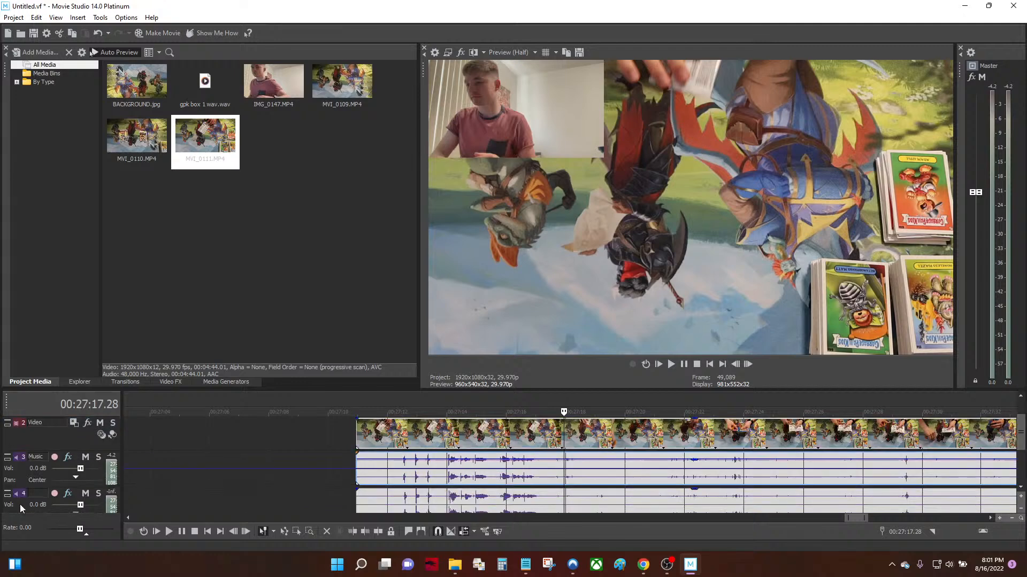
left_click_drag(20, 508, 33, 460)
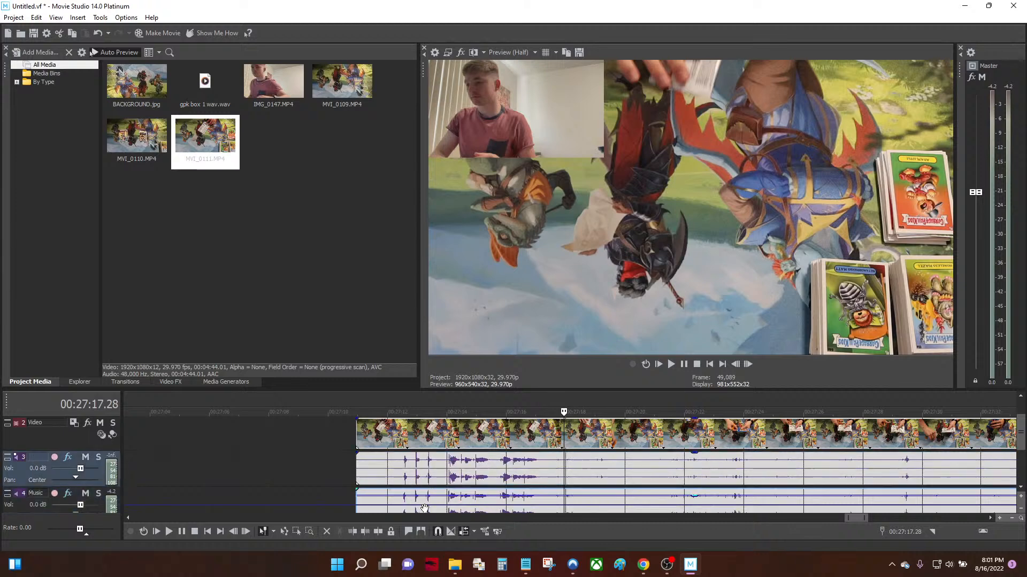
Undo the trial shift of the Music audio and ungroup the MVI_0111 video and audio events
left_click_drag(424, 508, 440, 511)
key("ctrl+z")
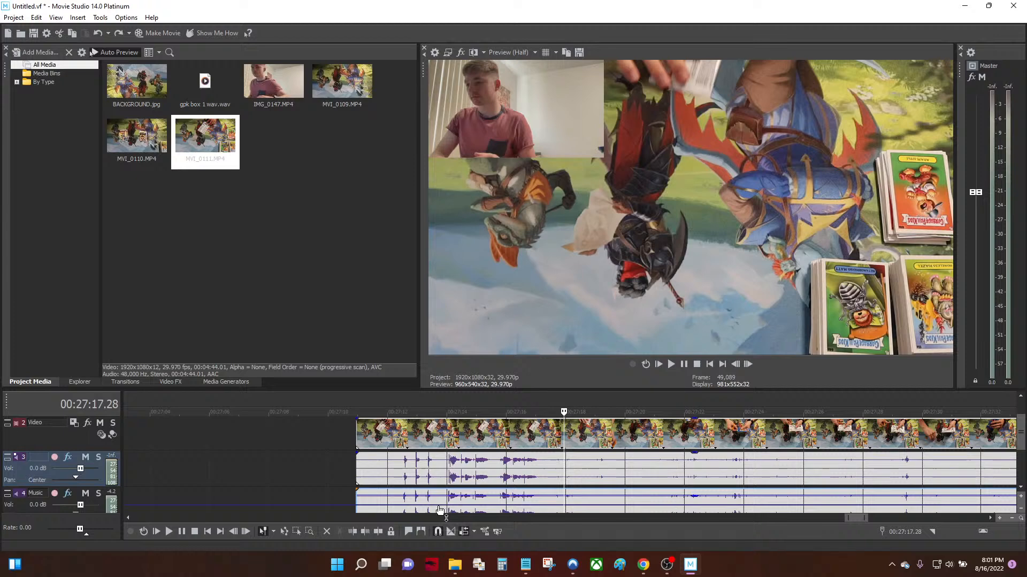
key("ctrl+a")
right_click(448, 469)
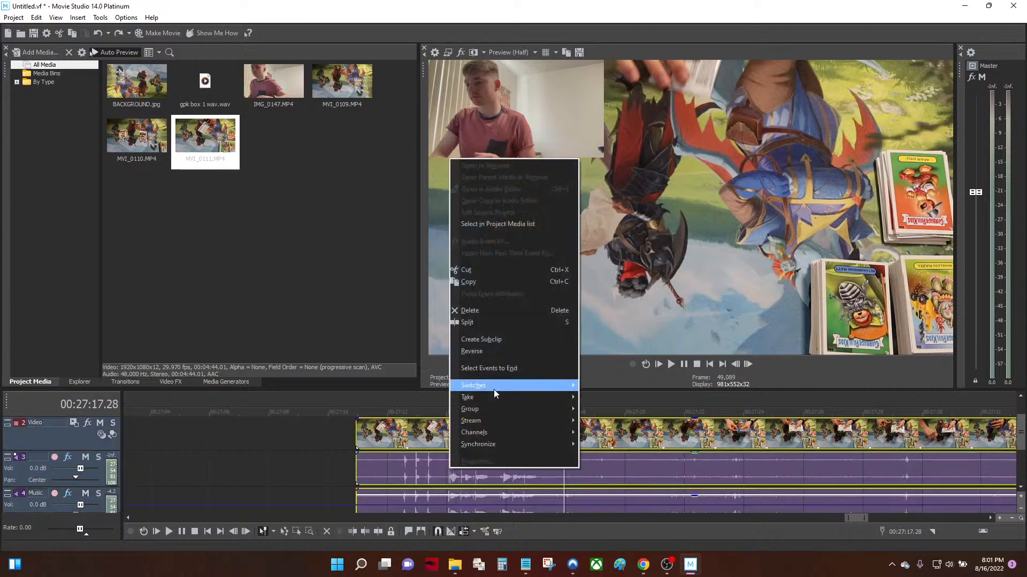
mouse_move(492, 410)
left_click(598, 426)
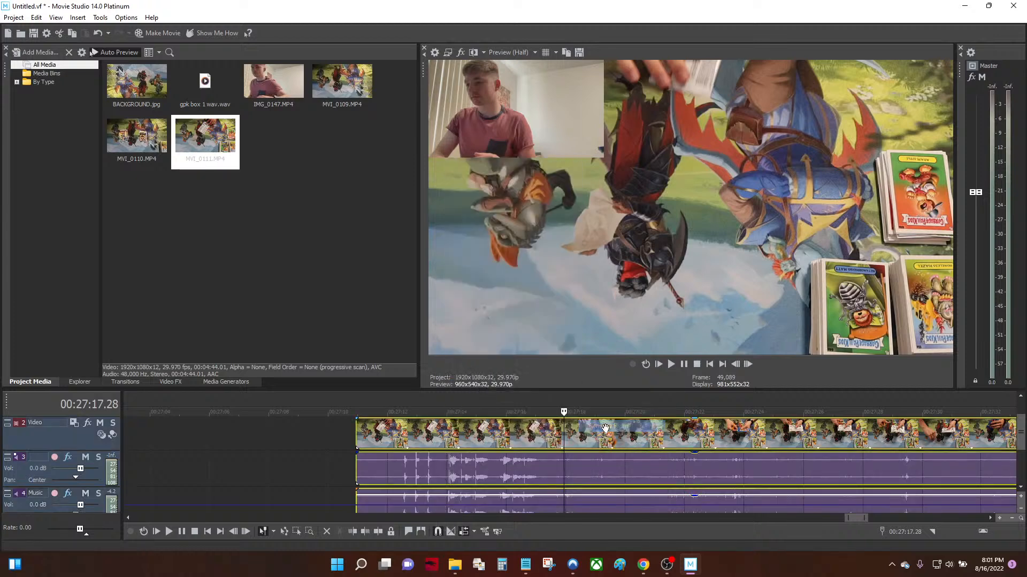
Shift the Music audio slightly later to bring its peaks close to MVI_0111's waveform around 00:27:12.18
left_click(424, 460)
left_click(481, 498)
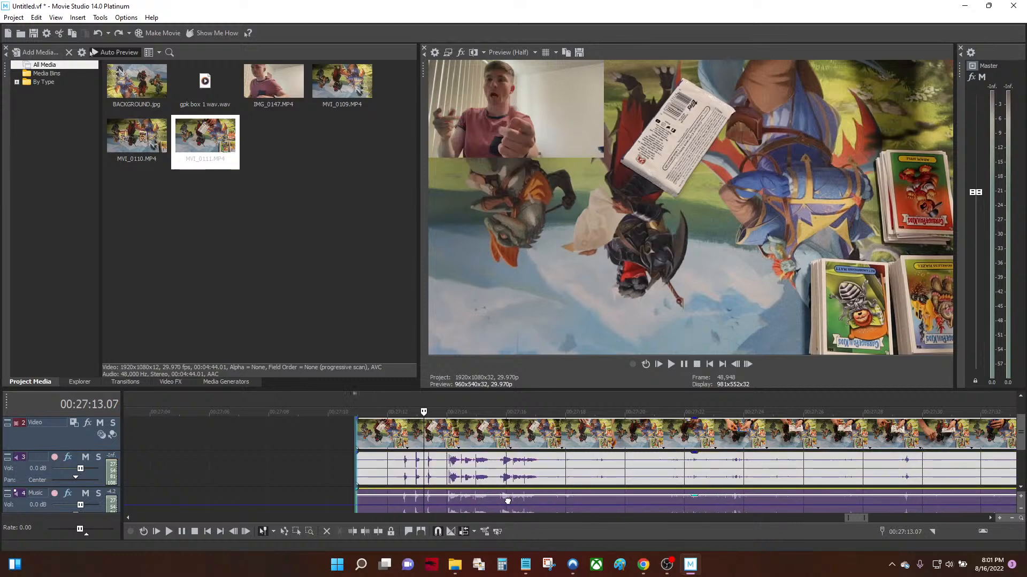
left_click(406, 479)
scroll(559, 501, "up", 10)
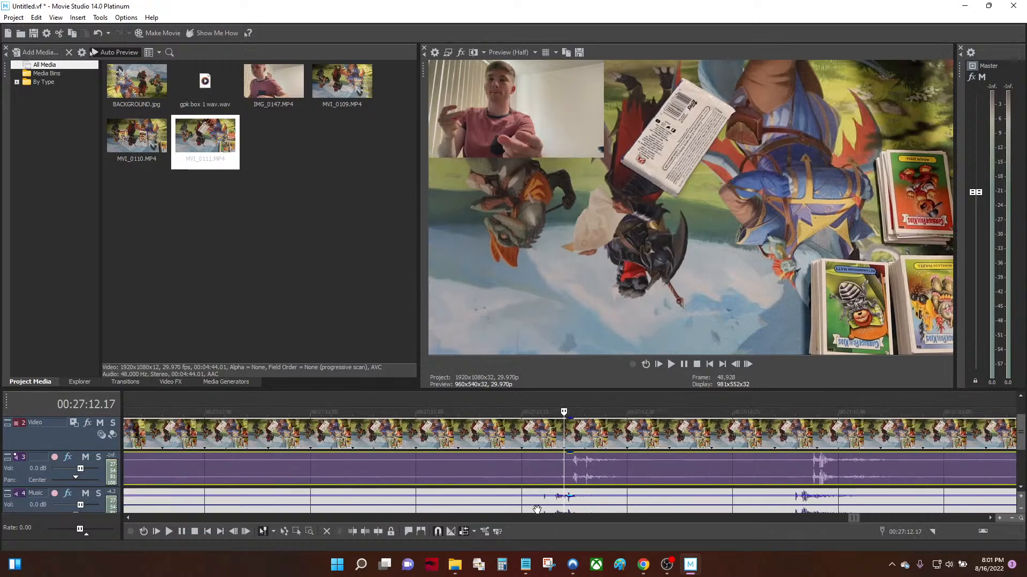
left_click_drag(537, 510, 574, 510)
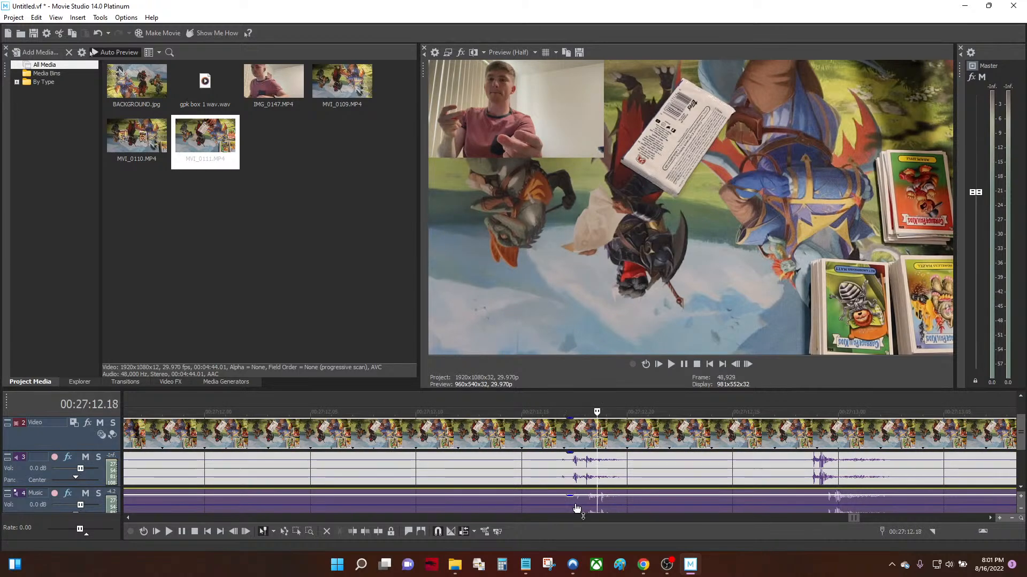
scroll(577, 506, "up", 5)
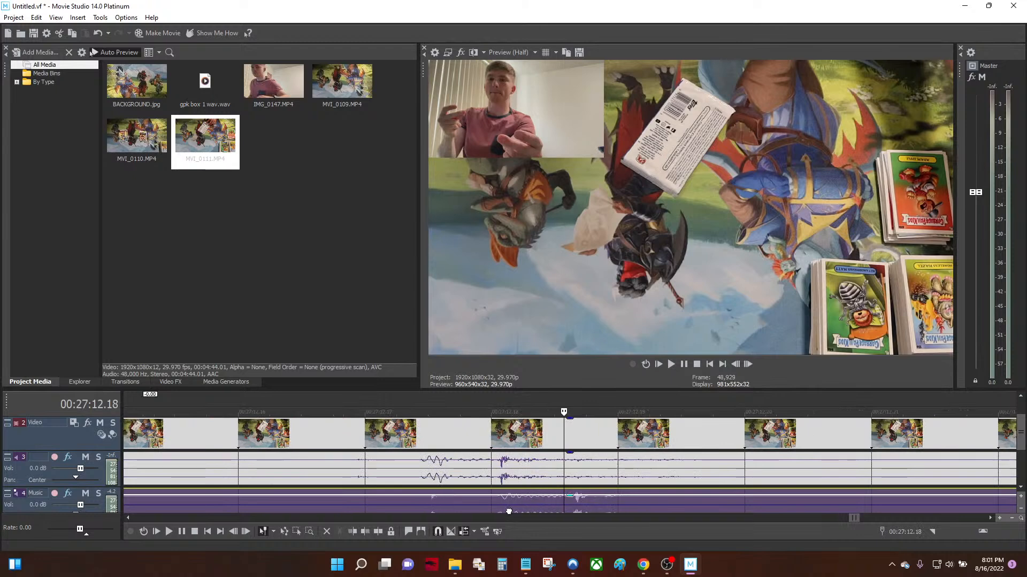
Nudge the Music audio back so its peak coincides with MVI_0111's waveform peak near 00:27:12.29
scroll(543, 509, "down", 6)
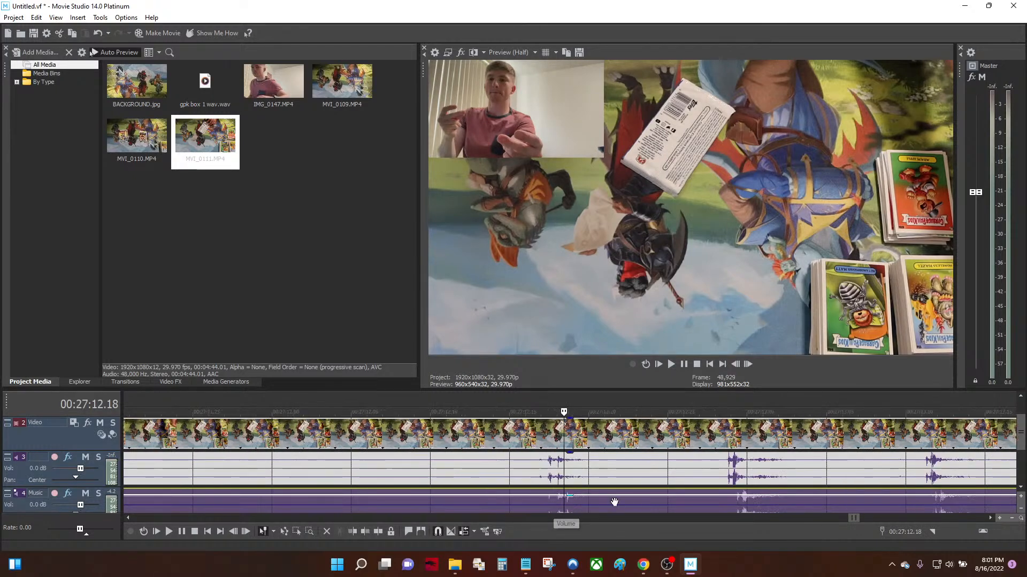
left_click(732, 511)
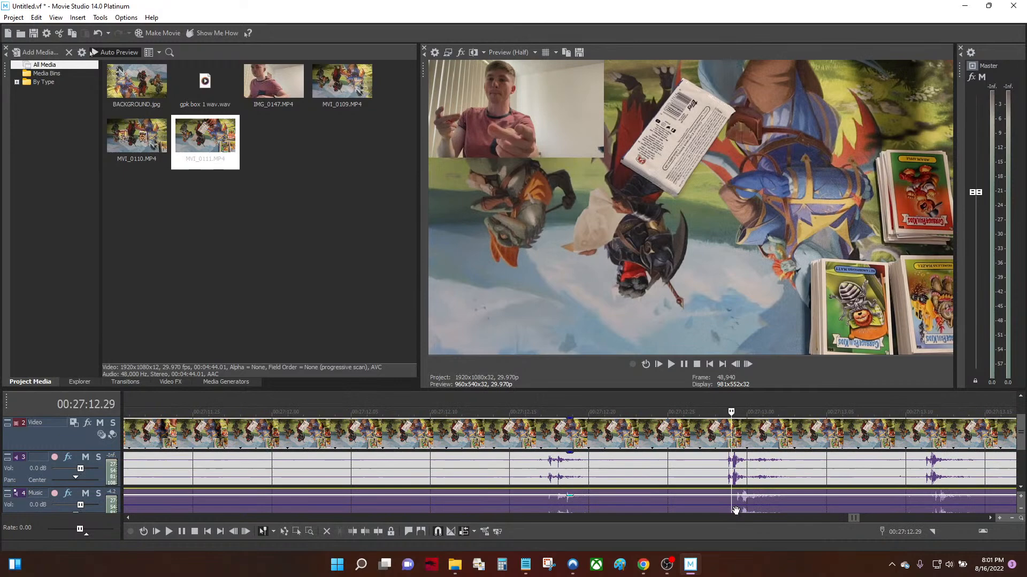
scroll(719, 520, "up", 5)
scroll(604, 513, "down", 2)
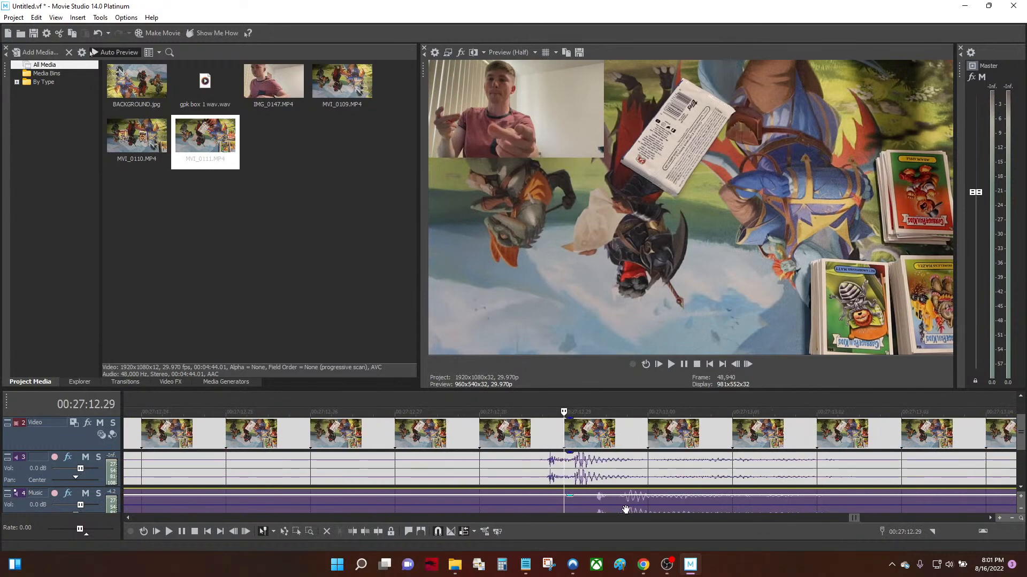
left_click_drag(626, 510, 576, 511)
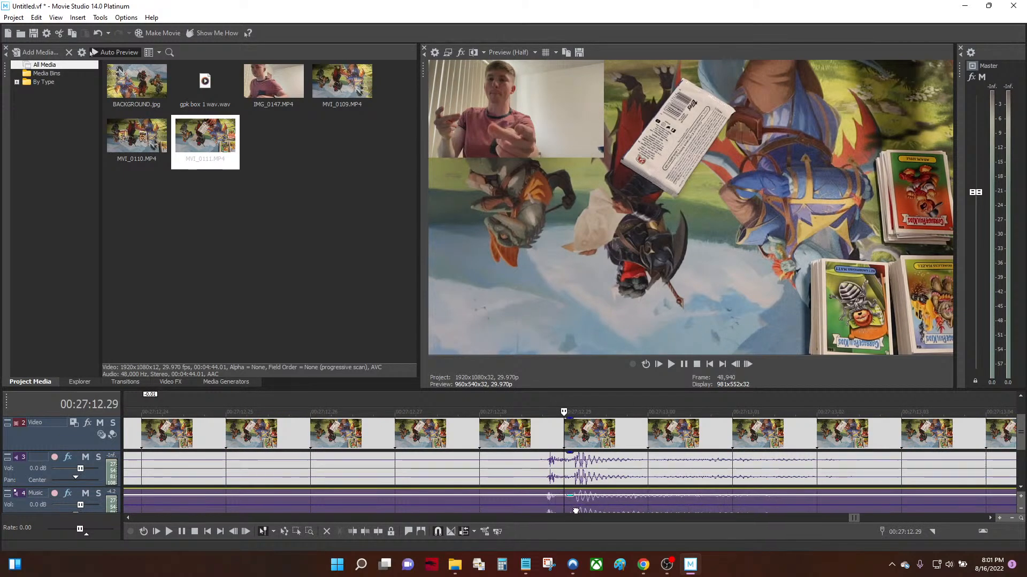
scroll(631, 512, "up", 4)
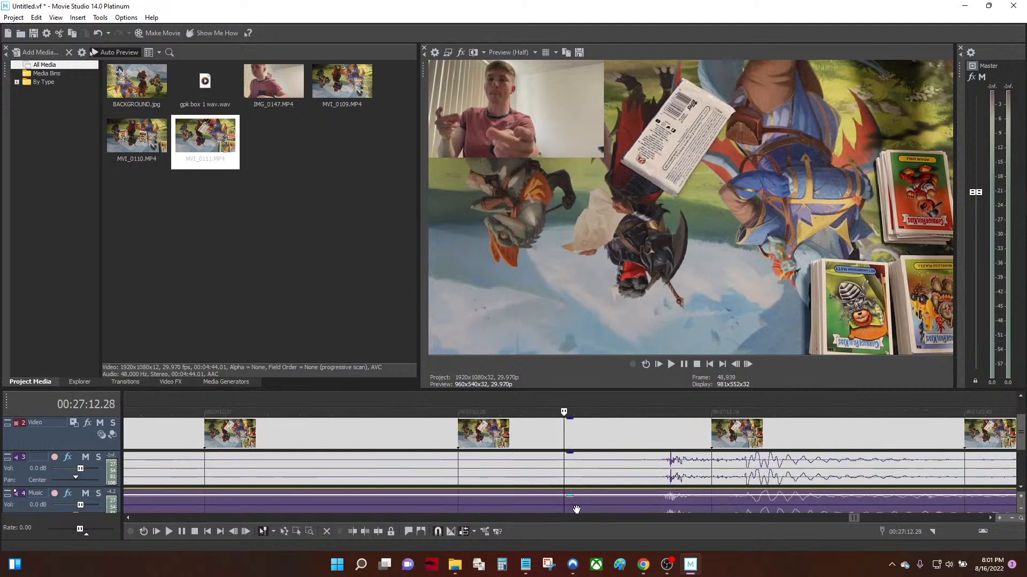
Play MVI_0111 and the Music audio together from 00:27:12.28 to check their synchronization
key("space")
scroll(690, 511, "down", 6)
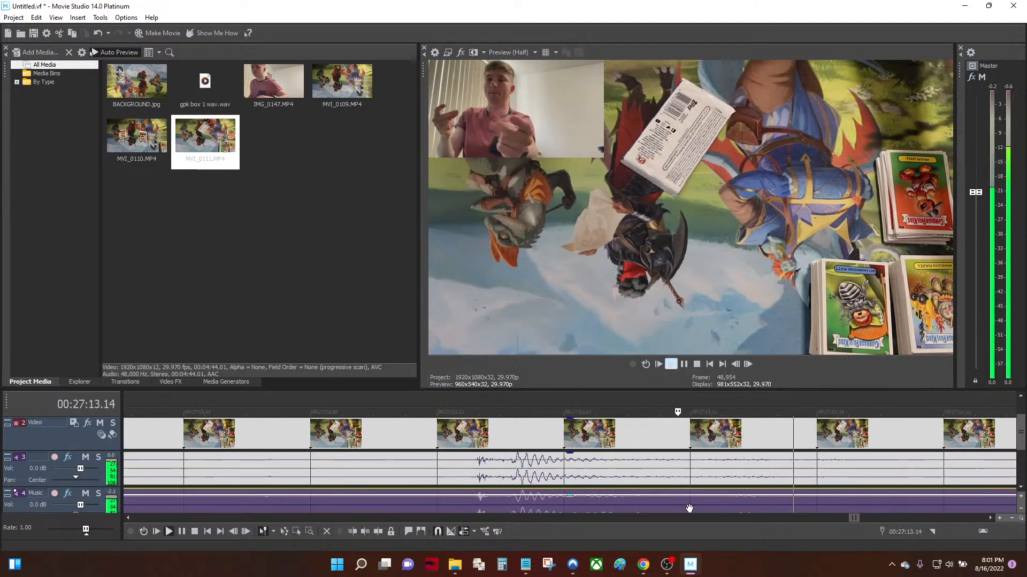
scroll(661, 510, "down", 3)
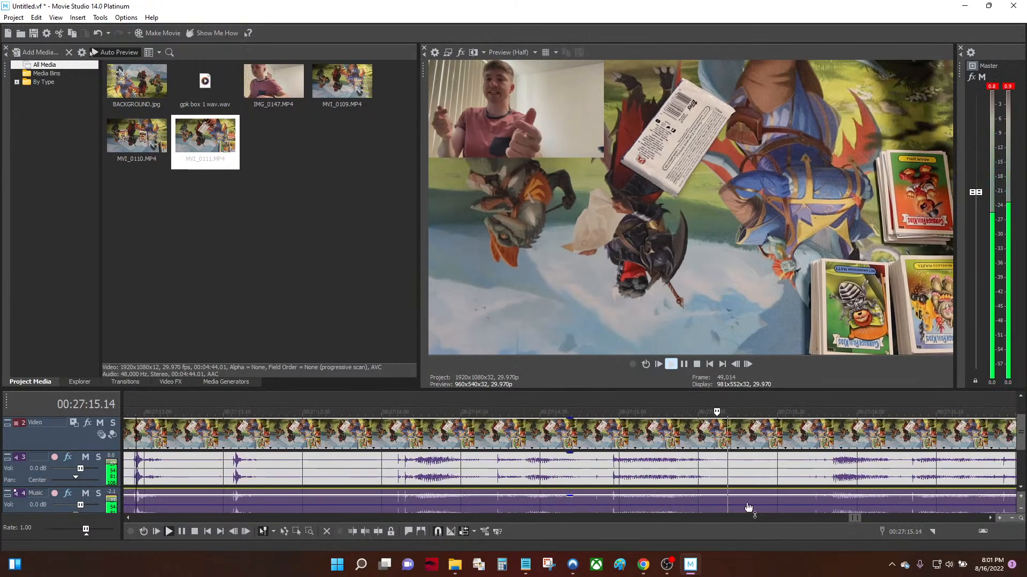
key("space")
key("space")
scroll(826, 512, "down", 4)
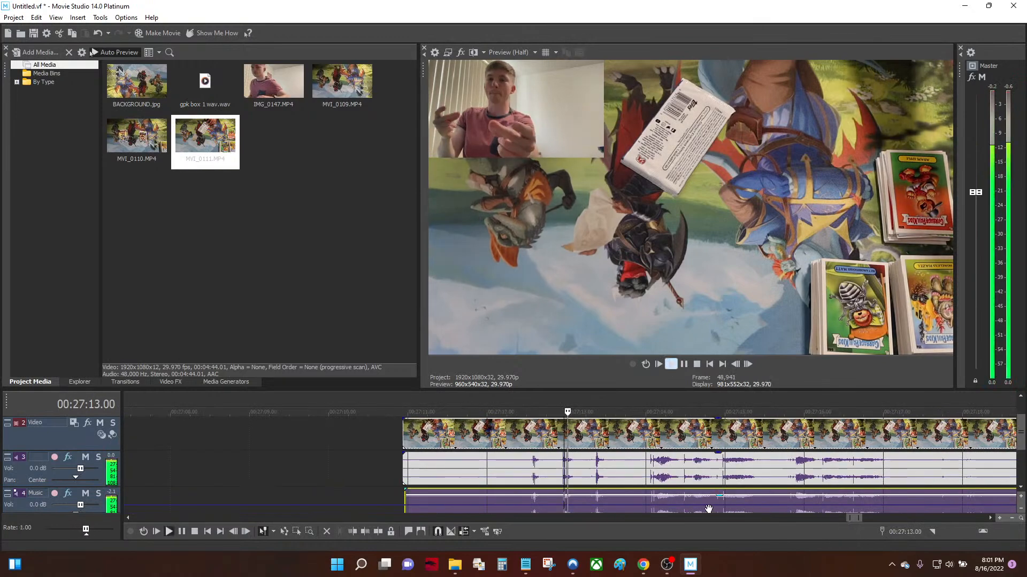
key("s")
left_click(779, 512)
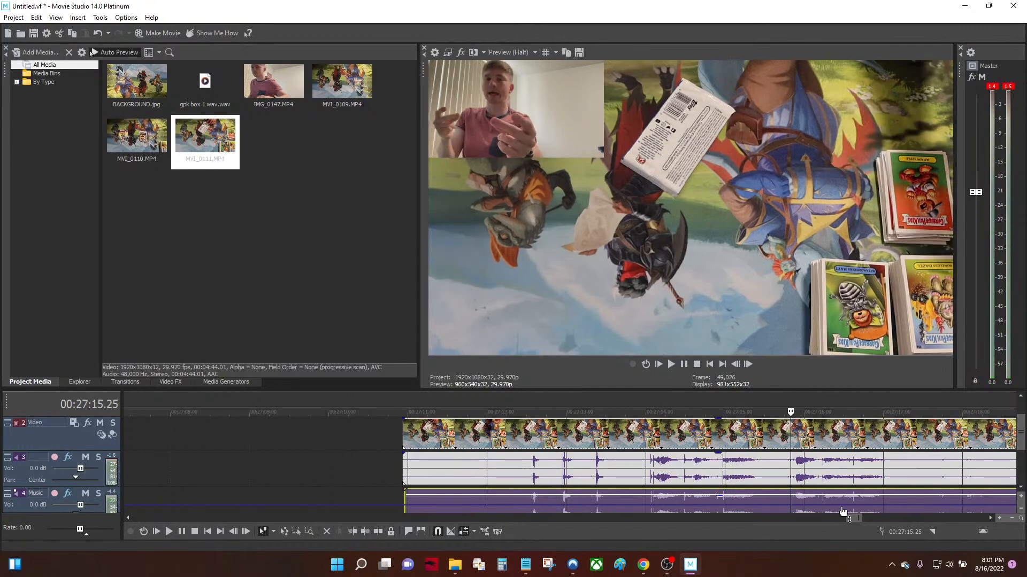
Compare MVI_0111's and the Music audio's waveform peaks frame by frame around 00:27:16.19
left_click(869, 478)
scroll(575, 498, "up", 6)
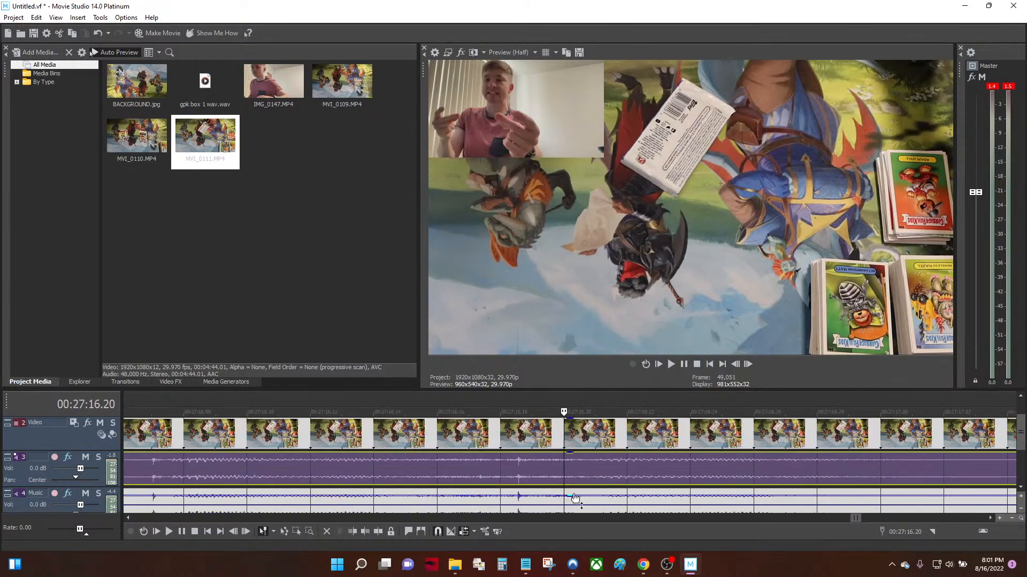
scroll(524, 486, "up", 4)
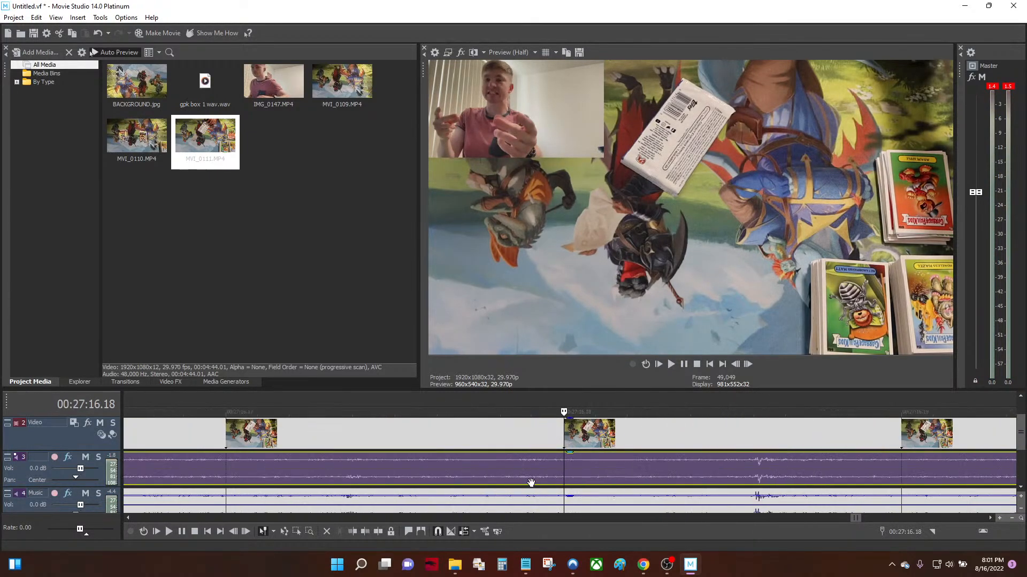
scroll(750, 476, "up", 2)
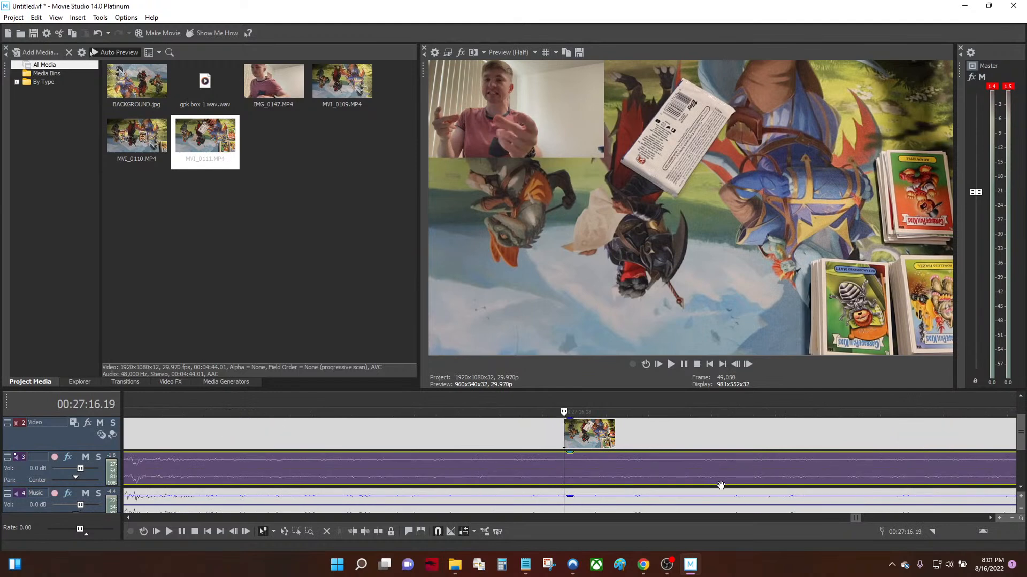
left_click(357, 500)
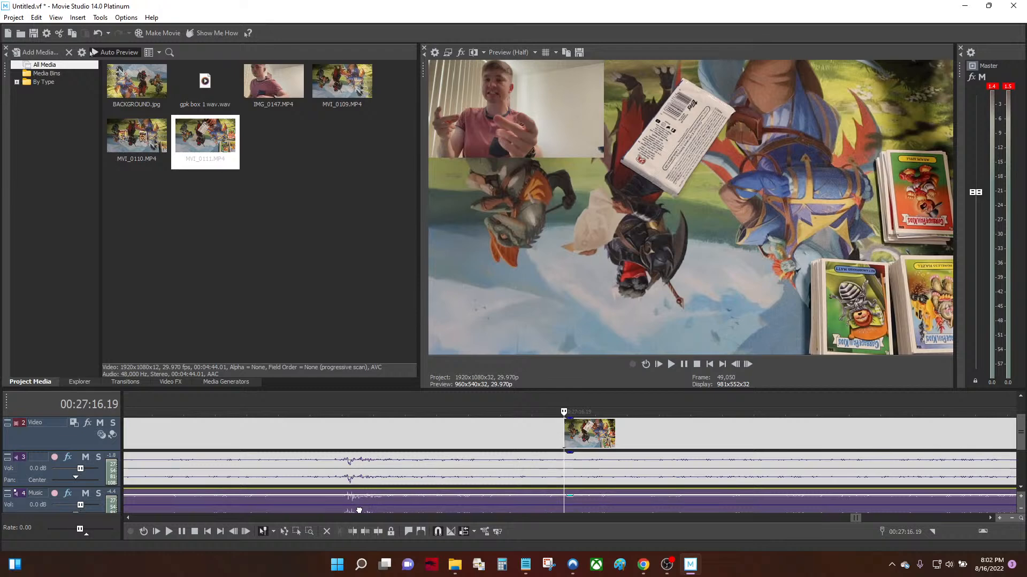
scroll(359, 508, "down", 10)
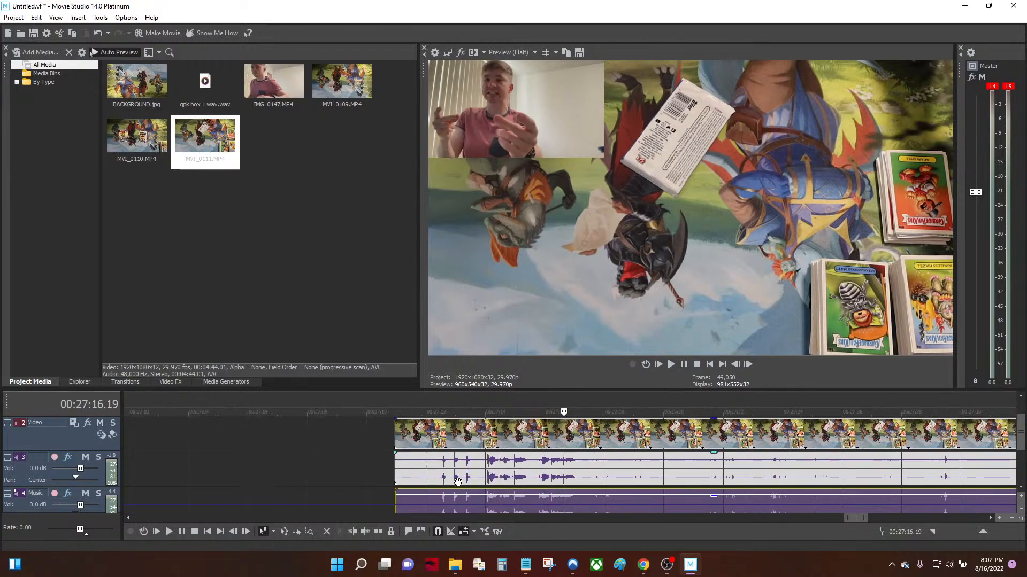
Select the MVI_0111 video and audio events with the Music audio and create a new group from them
left_click(670, 478)
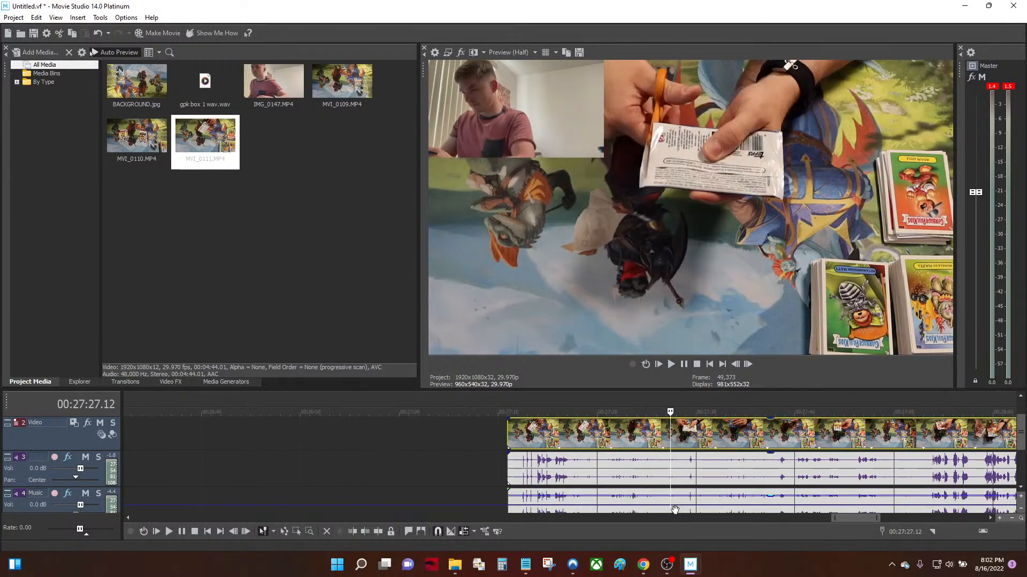
key("ctrl+a")
scroll(675, 510, "down", 3)
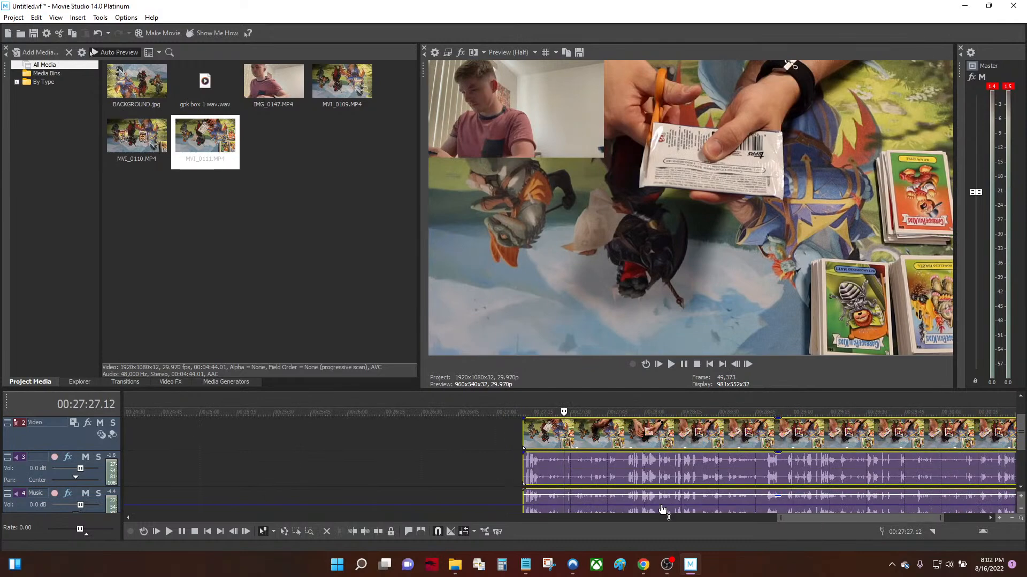
right_click(658, 442)
mouse_move(685, 405)
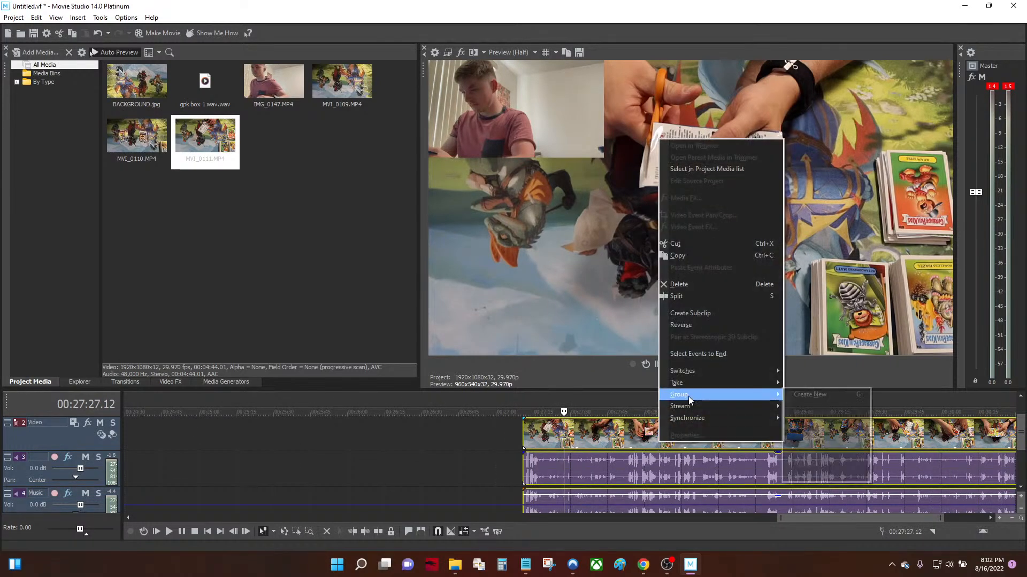
left_click(811, 396)
left_click(406, 444)
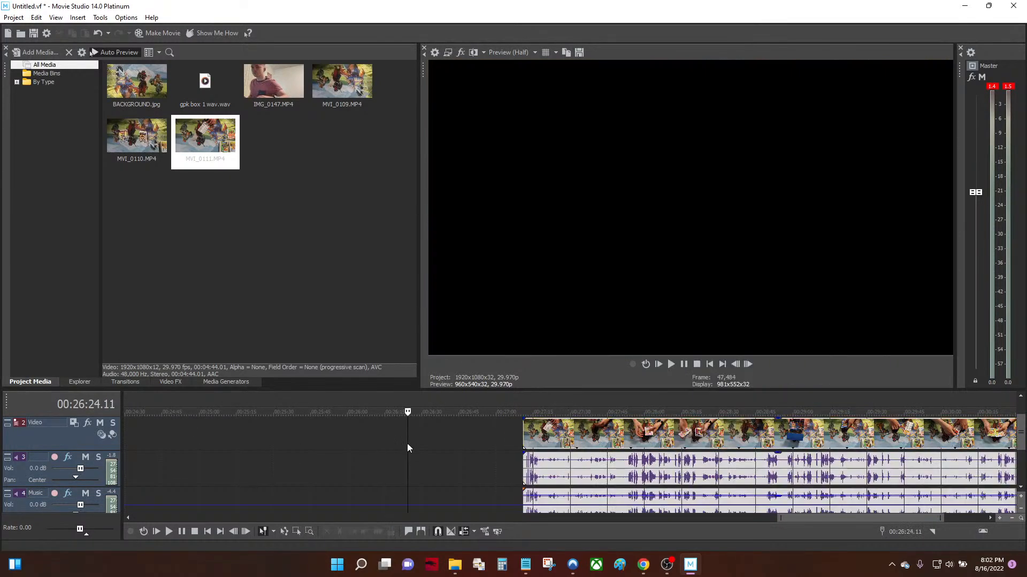
Move the grouped MVI_0111 events earlier so they begin at 00:23:26.00, directly after the edited footage
scroll(560, 445, "down", 5)
left_click_drag(866, 433, 799, 436)
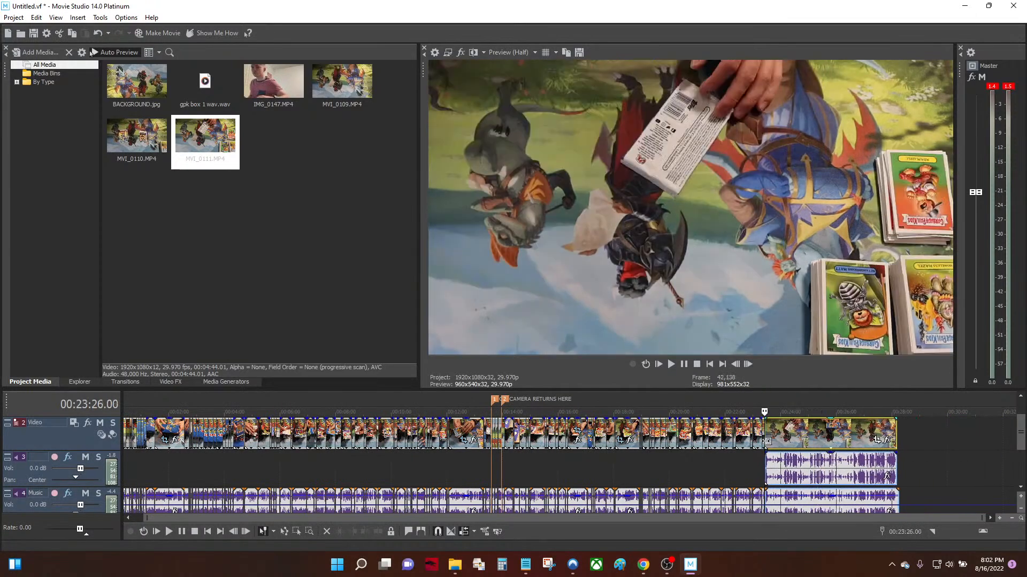
scroll(767, 442, "up", 10)
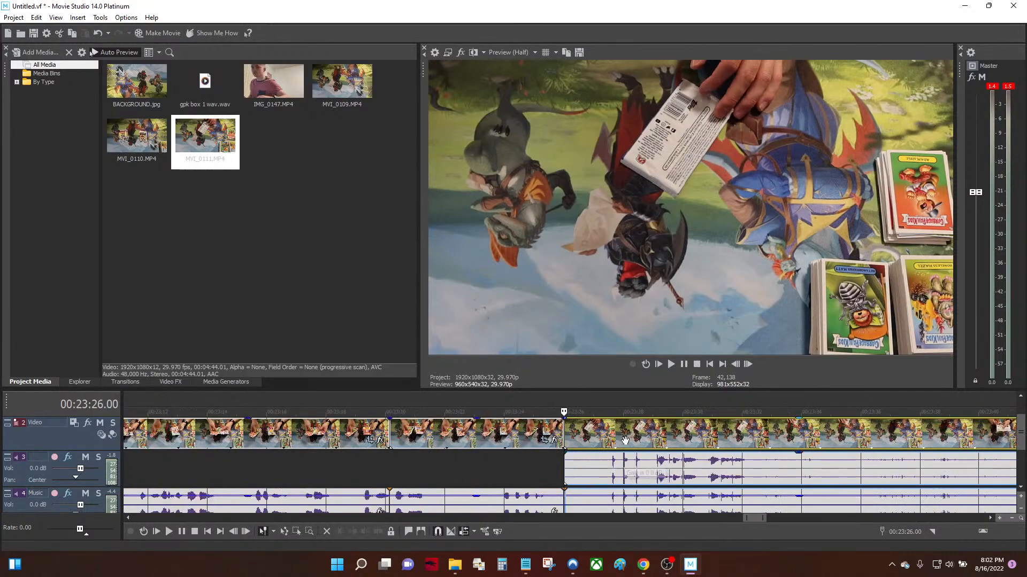
Play the moved MVI_0111 group and check whether its facecam event sits above it on the Text track
left_click(724, 440)
key("space")
scroll(698, 454, "down", 5)
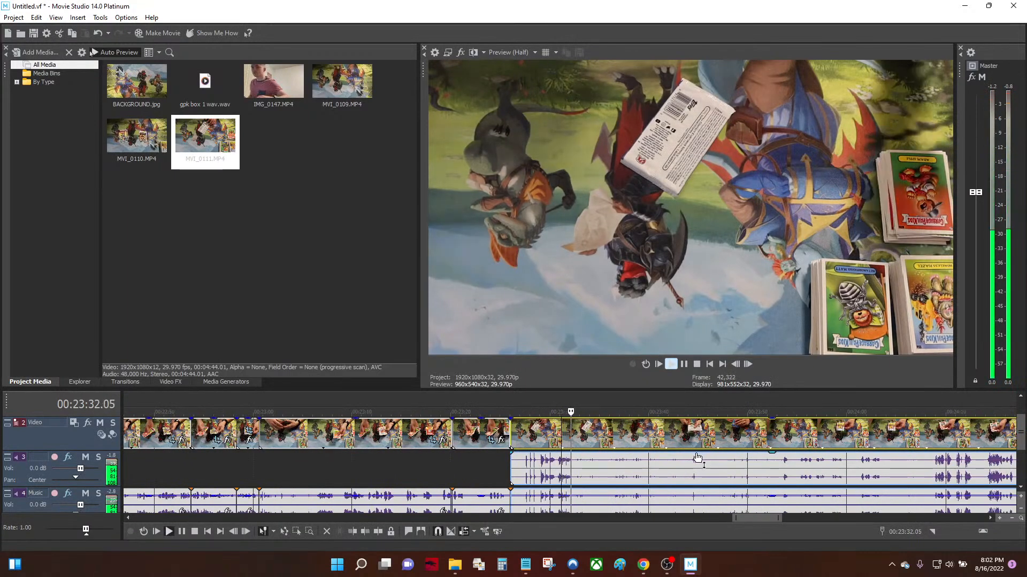
left_click(775, 441)
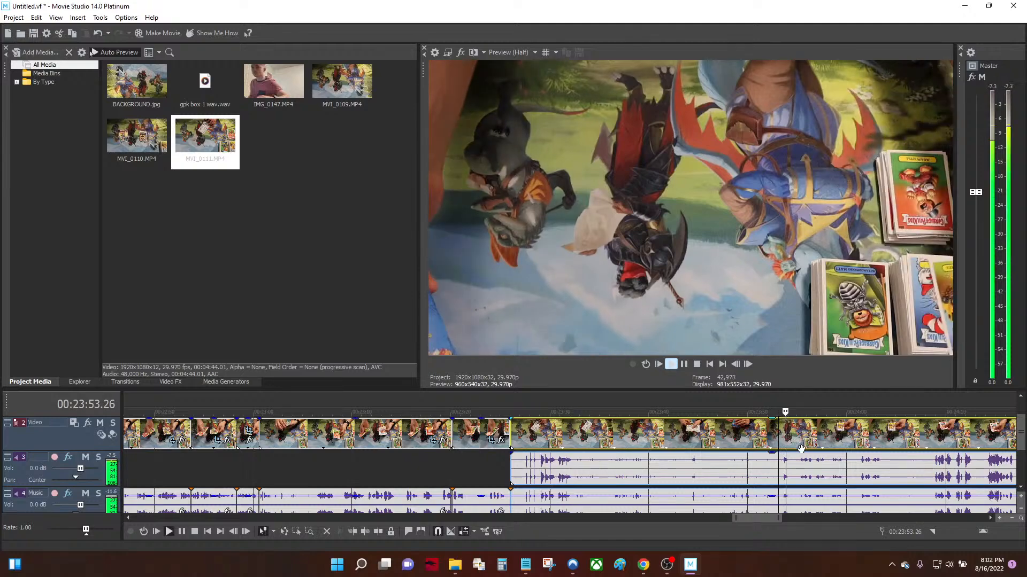
scroll(702, 466, "down", 2)
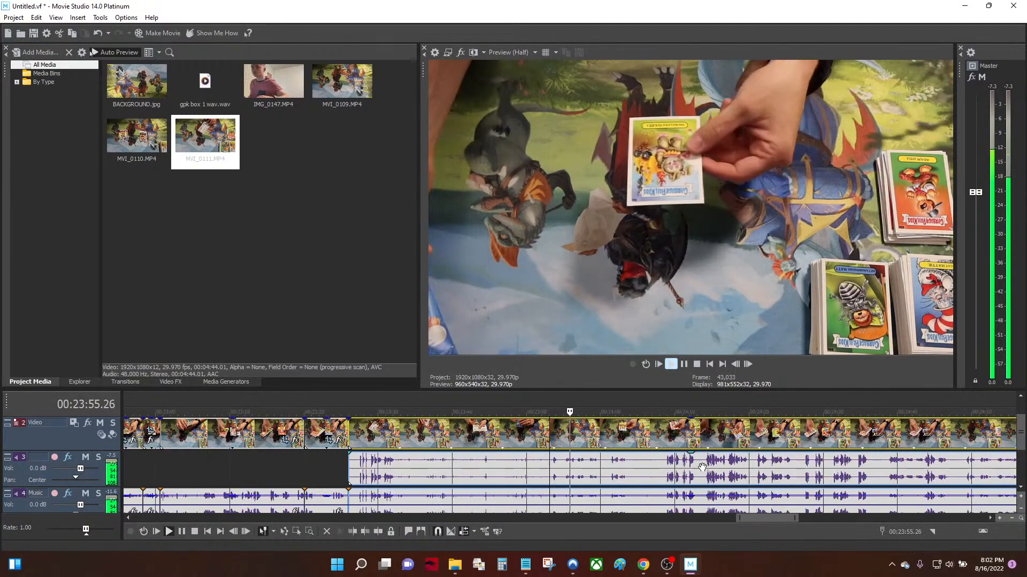
left_click_drag(1021, 434, 1024, 424)
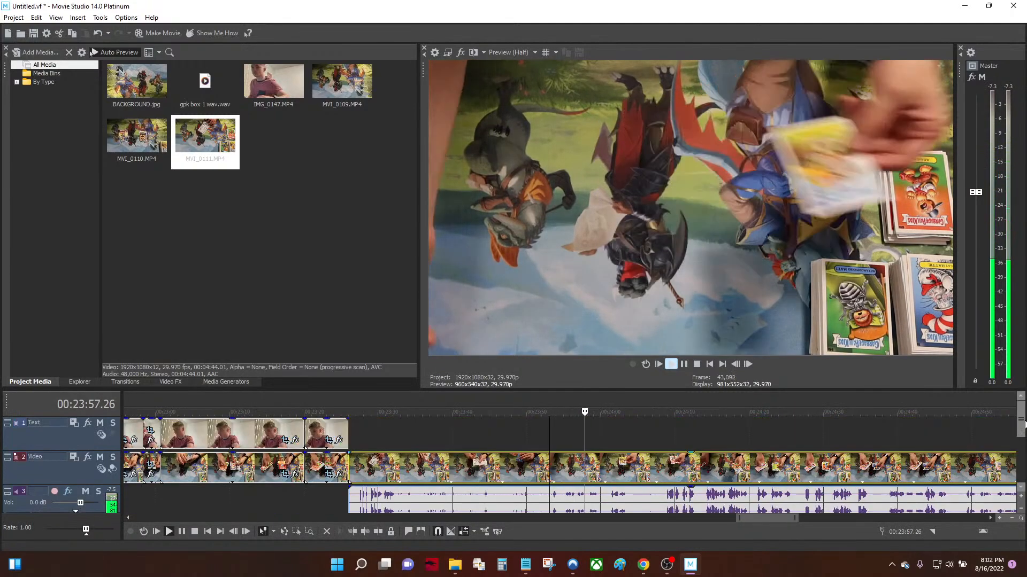
key("space")
scroll(829, 449, "down", 5)
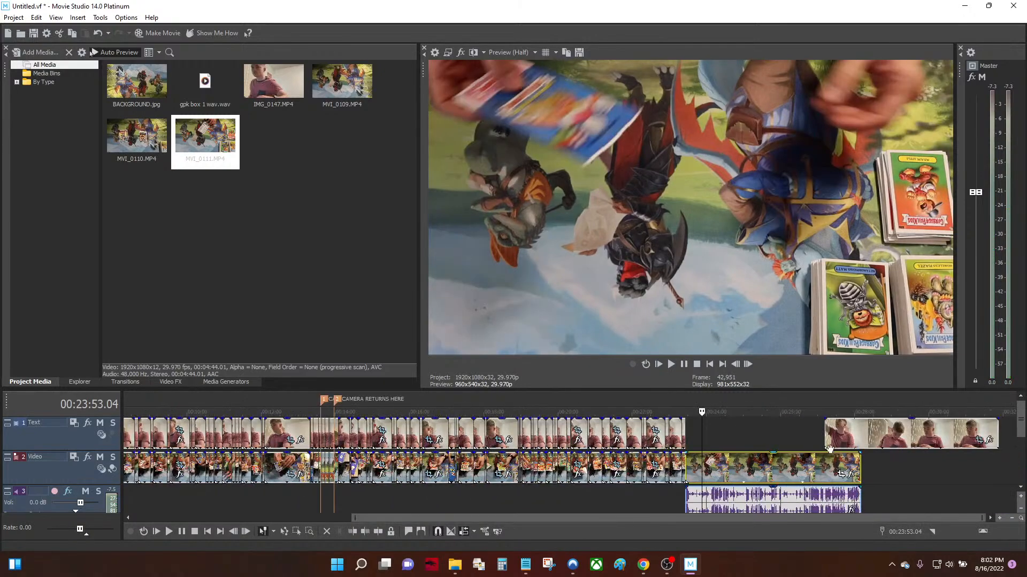
Try to line up the separate facecam event with the MVI_0111 group around 00:25:47
left_click_drag(829, 444, 799, 458)
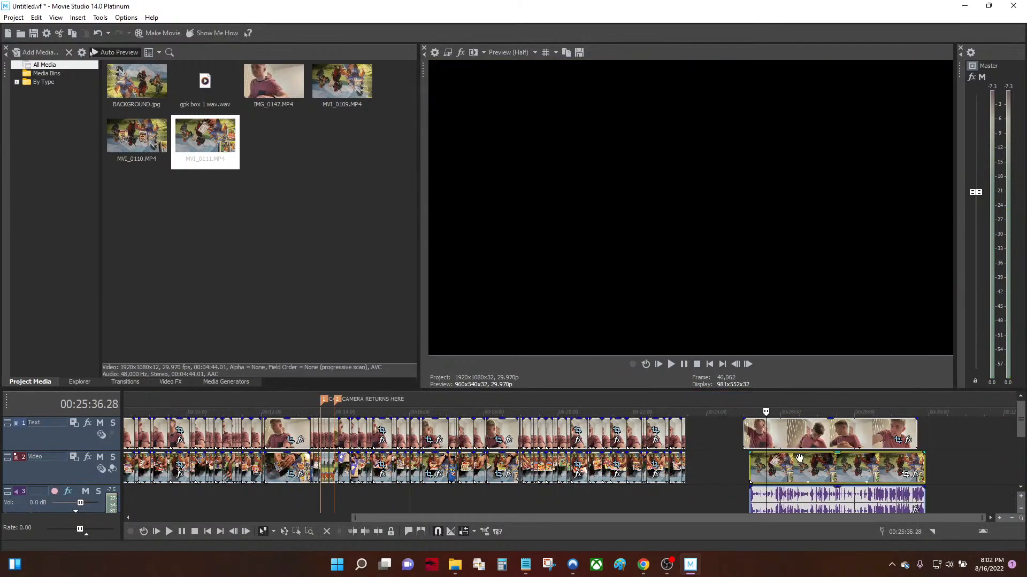
left_click(772, 447)
scroll(695, 465, "up", 3)
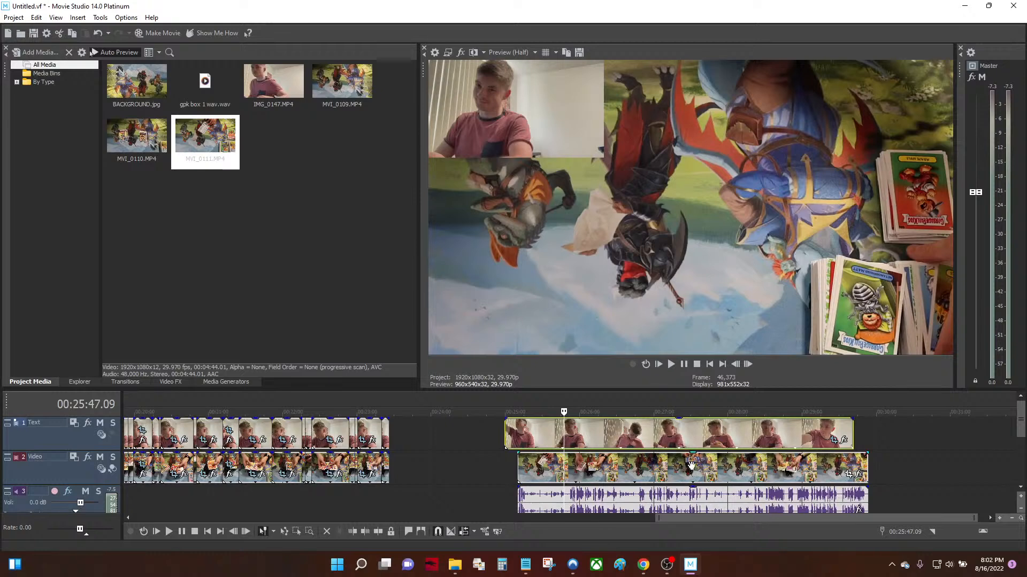
scroll(690, 466, "down", 4)
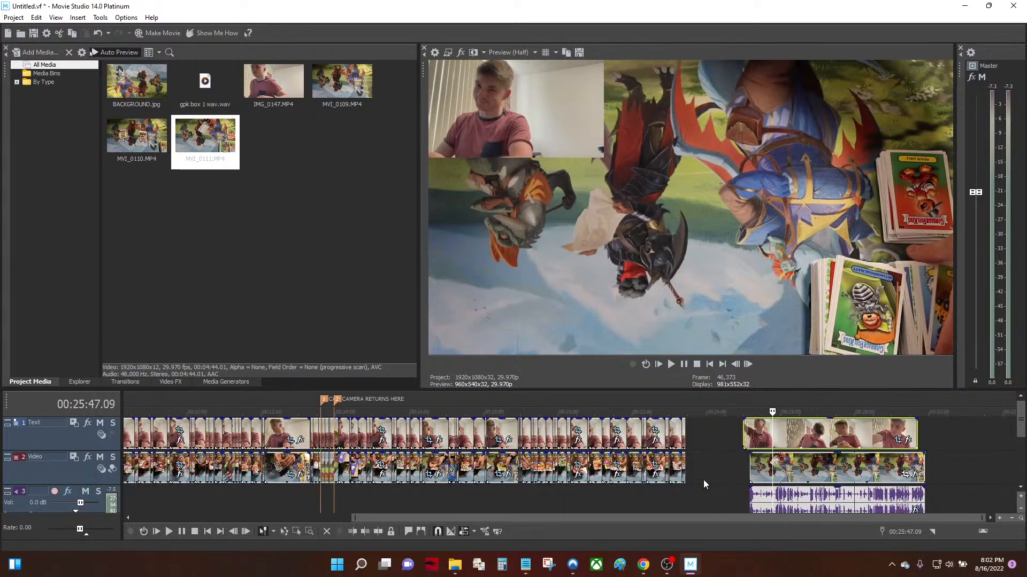
Undo the trial moves to put the facecam and MVI_0111 events back at 00:27:10.28
left_click(698, 470)
key("ctrl+z")
key("ctrl+z")
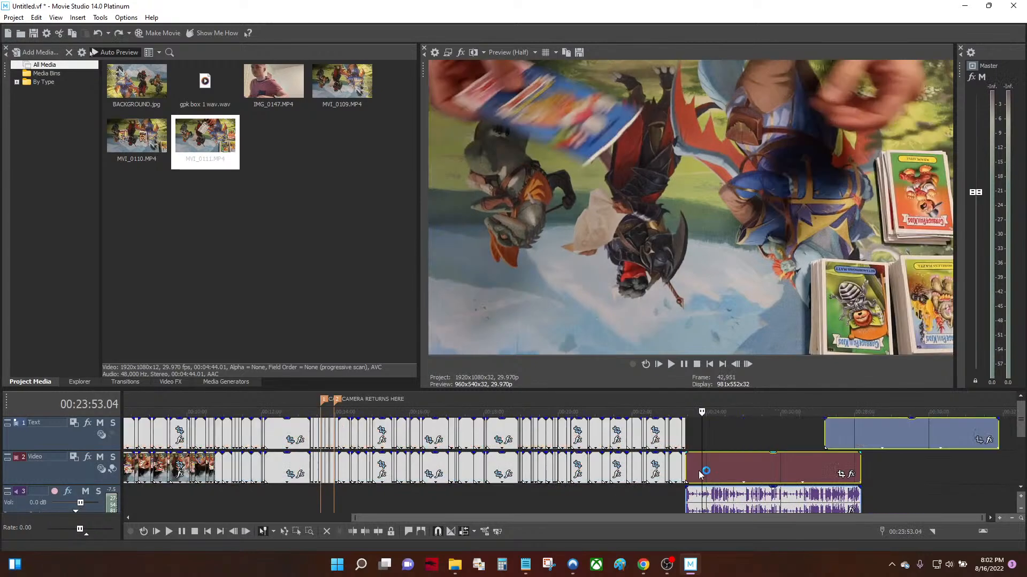
key("ctrl+y")
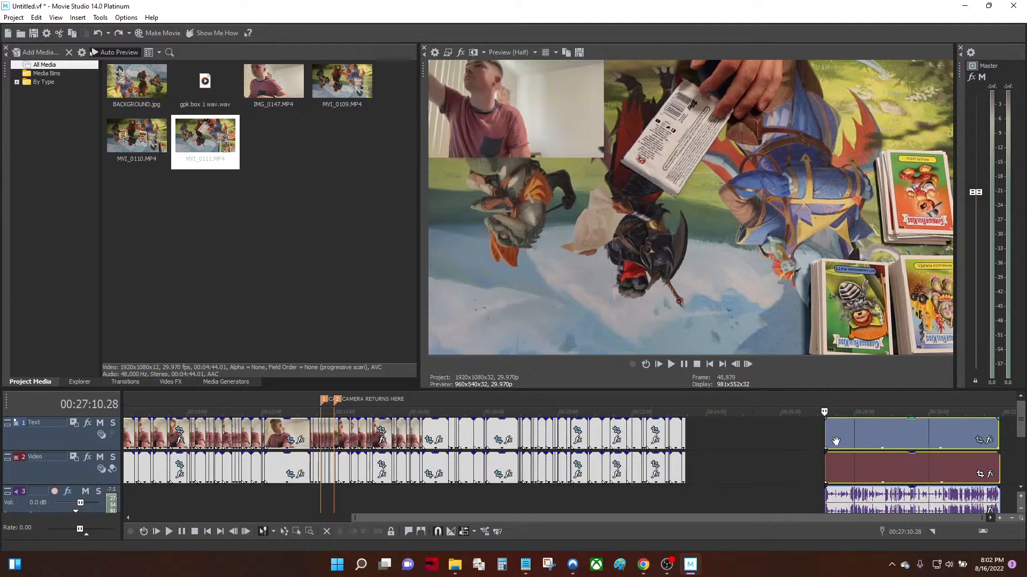
Play the facecam and MVI_0111 footage from 00:28:17.13 to check their synchronization
scroll(836, 441, "up", 4)
left_click(728, 440)
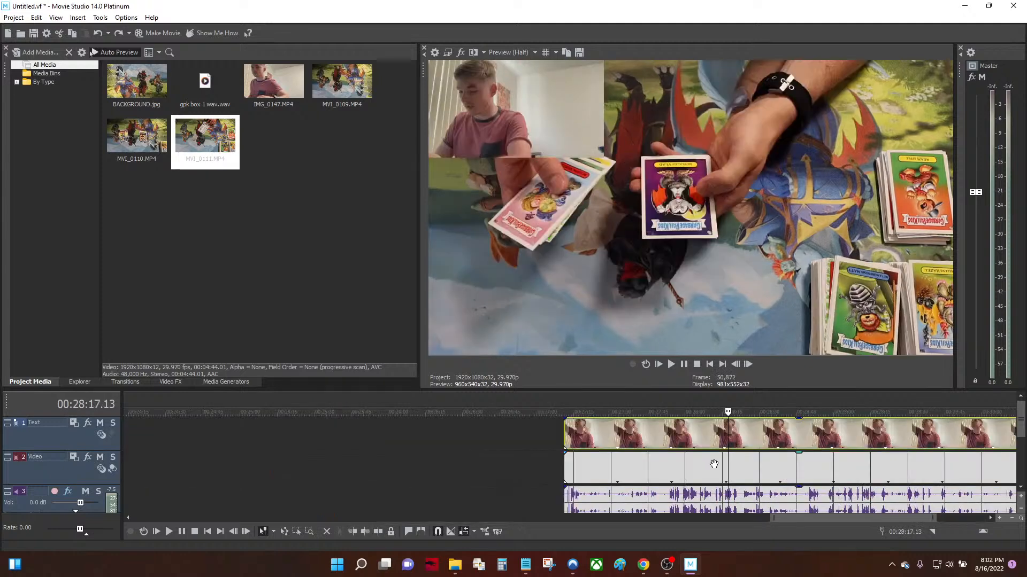
key("space")
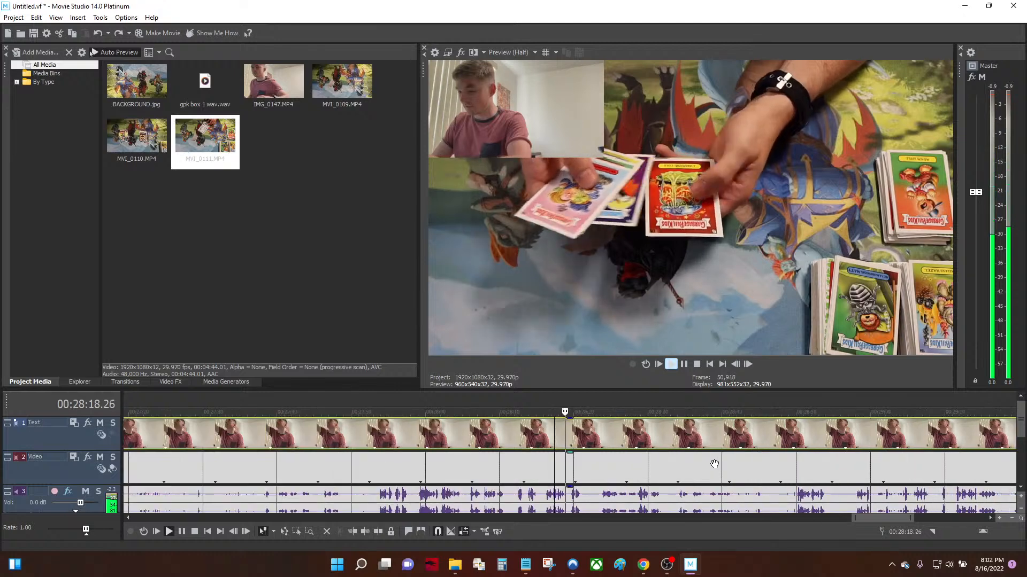
key("space")
scroll(714, 464, "down", 6)
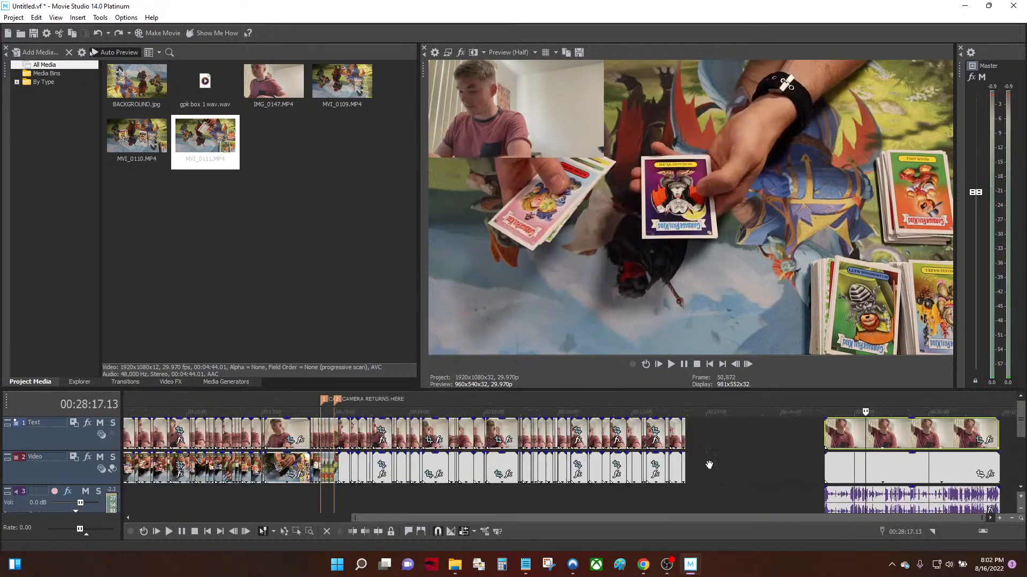
left_click(923, 495)
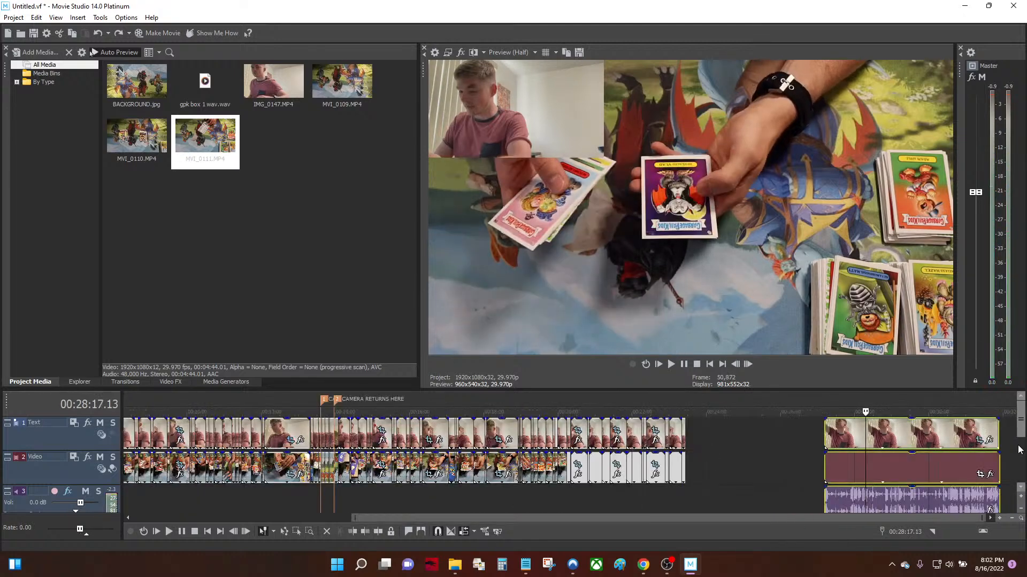
left_click(1019, 450)
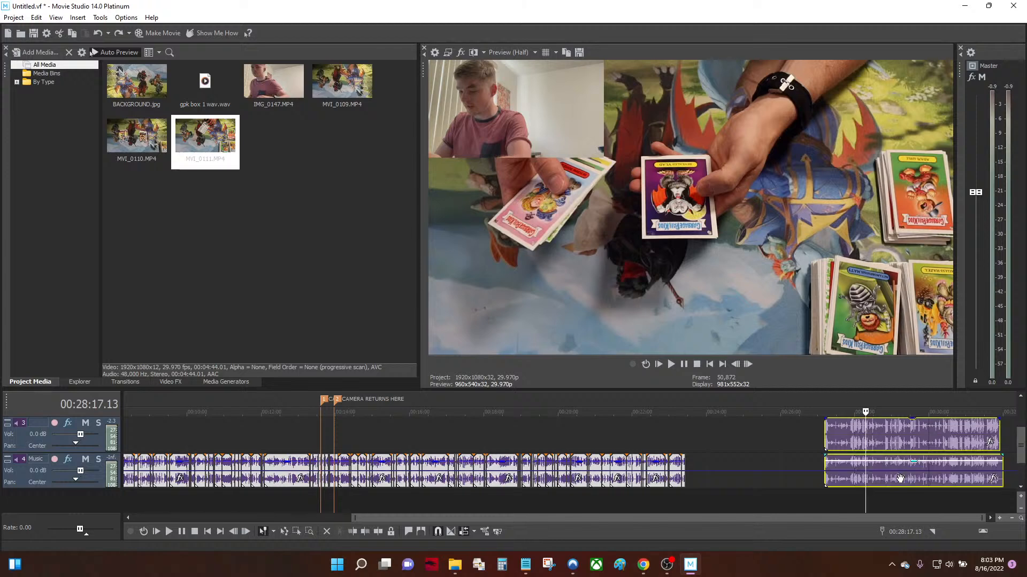
scroll(901, 475, "up", 3)
right_click(798, 439)
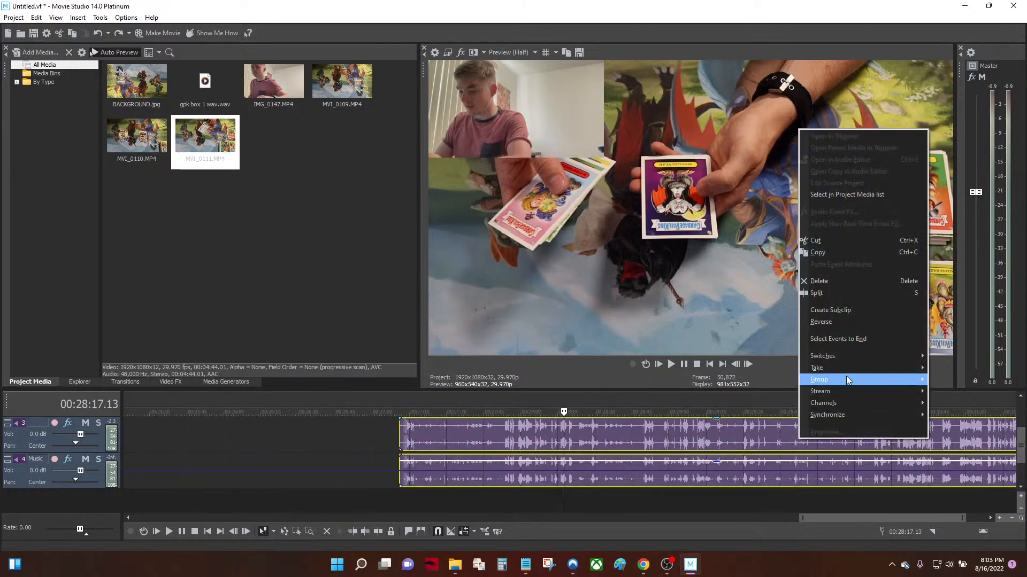
mouse_move(842, 378)
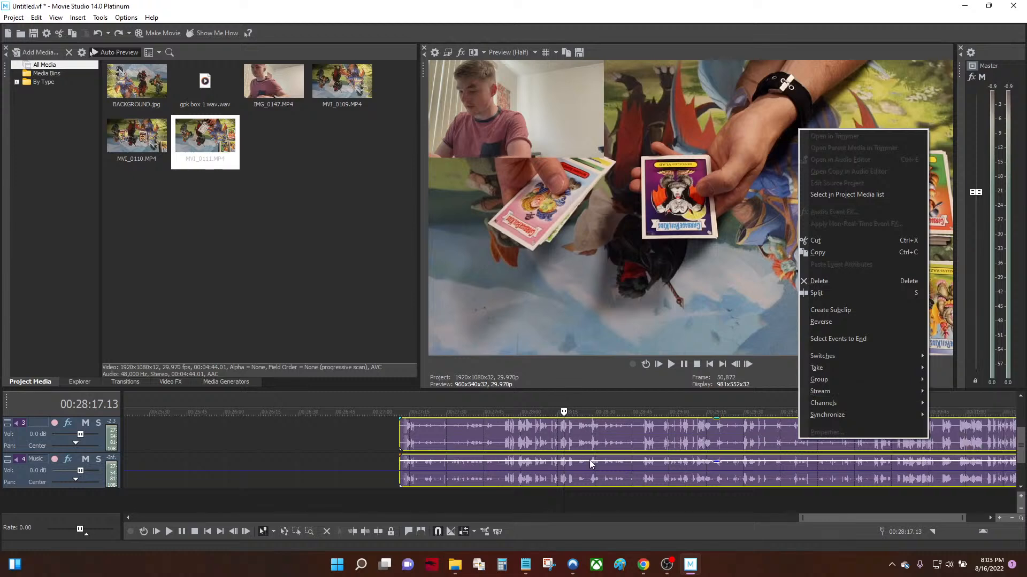
left_click(25, 478)
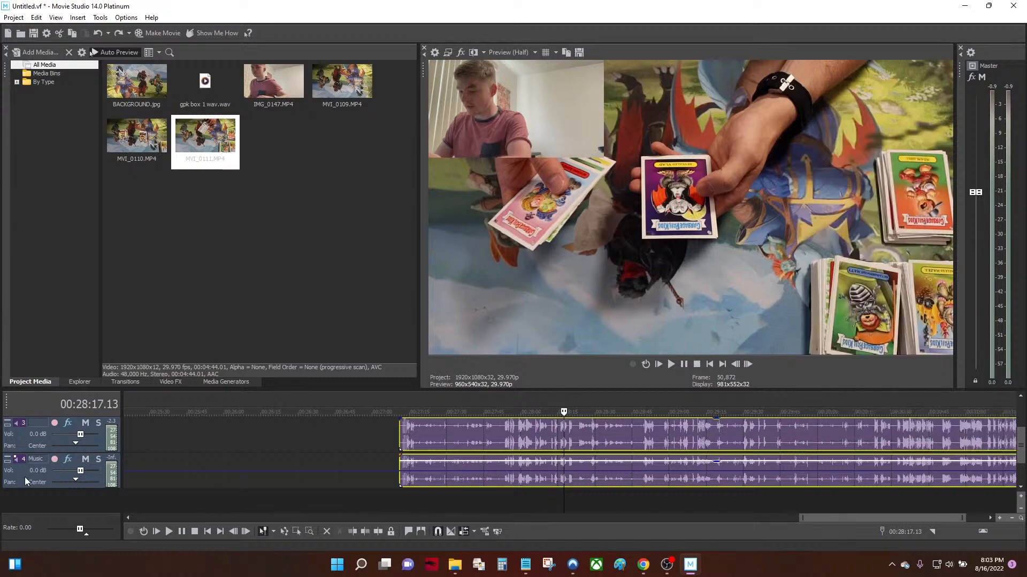
left_click(42, 447, "ctrl")
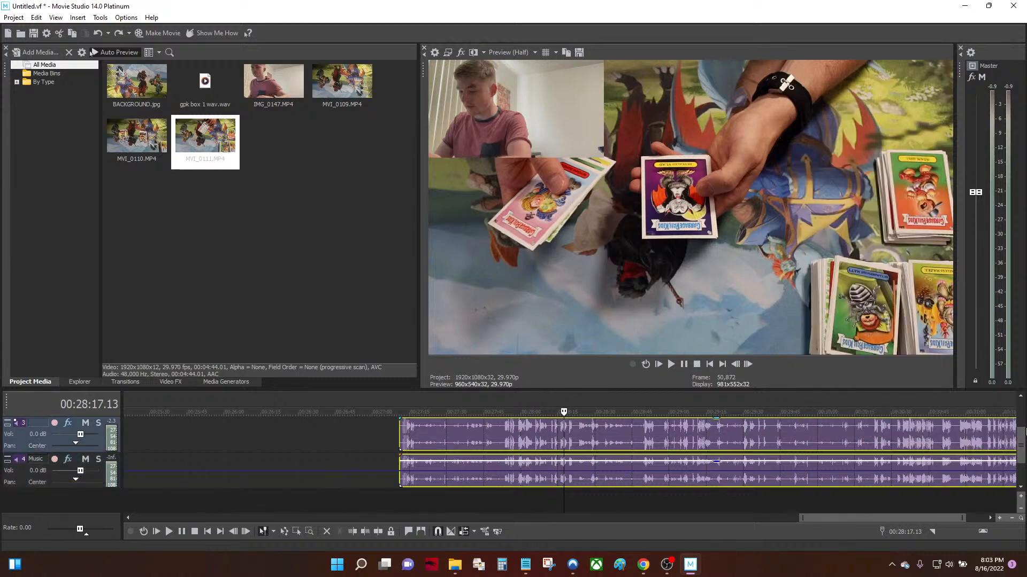
Delete the MVI_0111 video and audio events beneath the facecam event, and undo the deletion
key("End")
scroll(1020, 428, "up", 1)
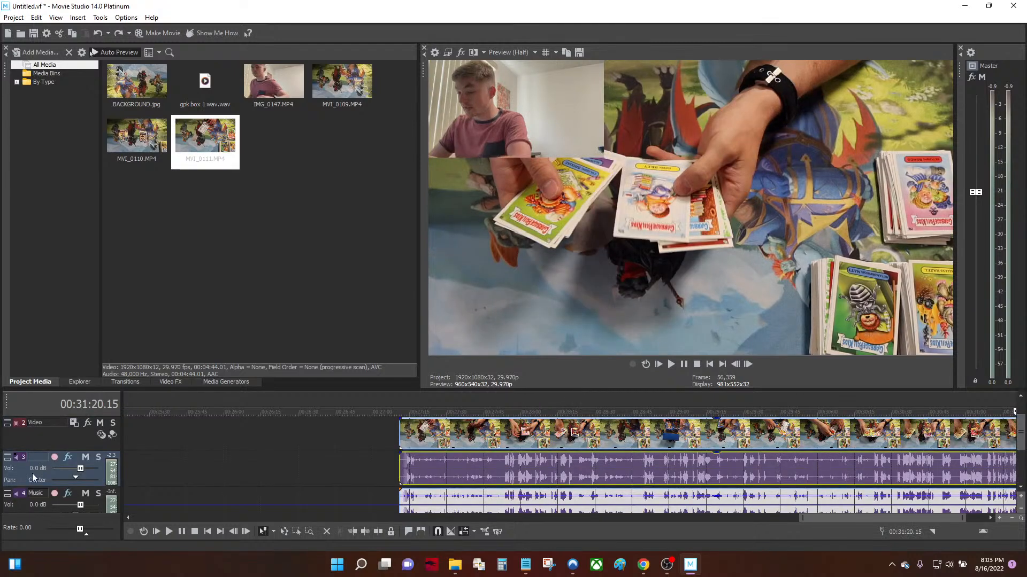
scroll(1021, 442, "up", 1)
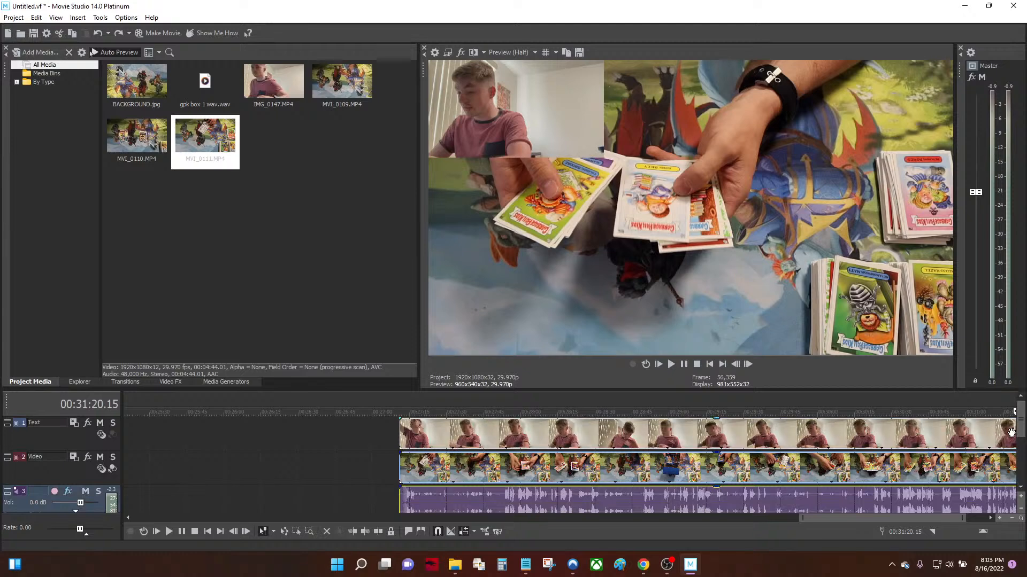
key("Delete")
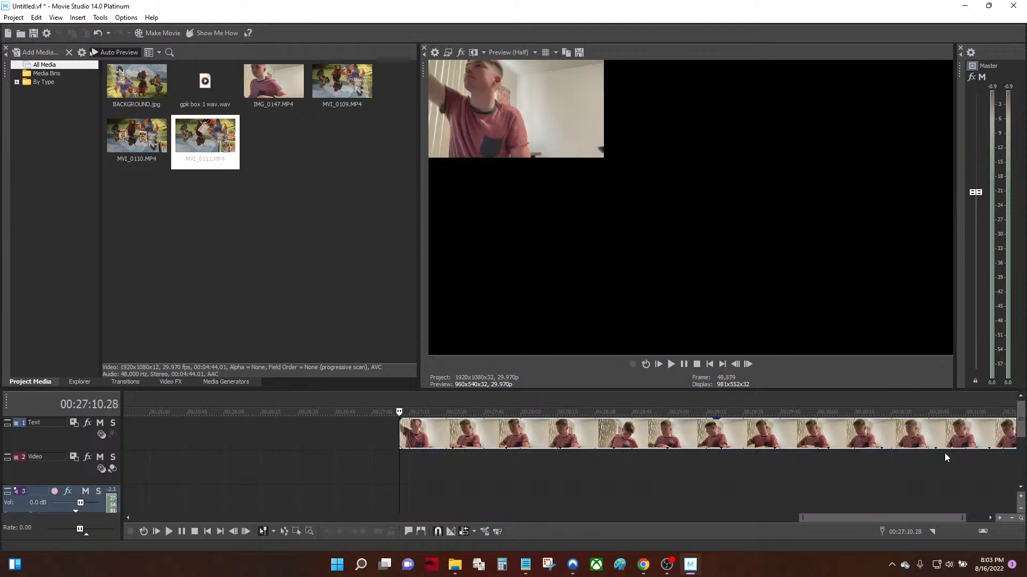
key("ctrl+z")
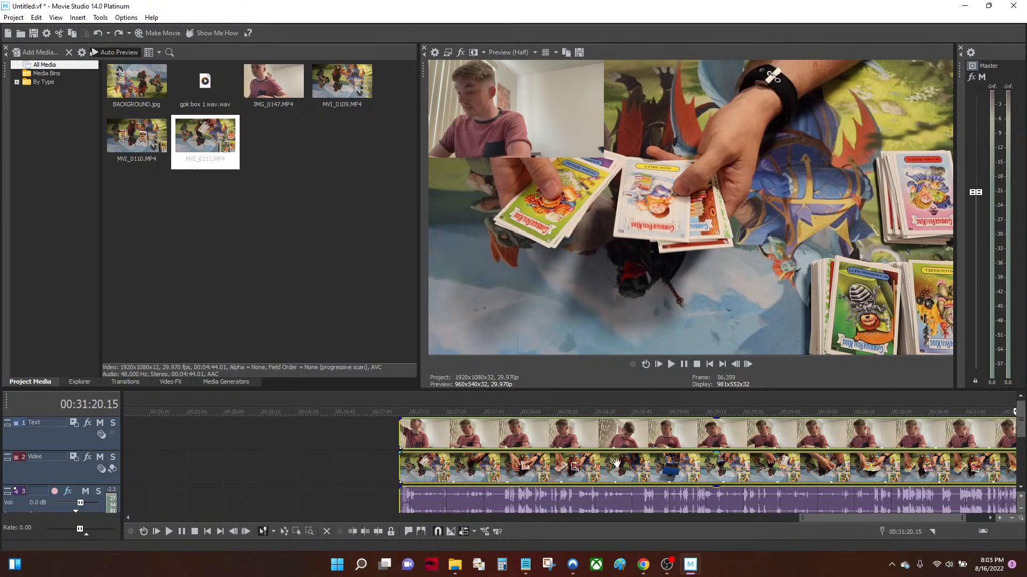
Remove the facecam and MVI_0111 events from their group and delete the separate audio event on track 3
right_click(642, 425)
mouse_move(749, 378)
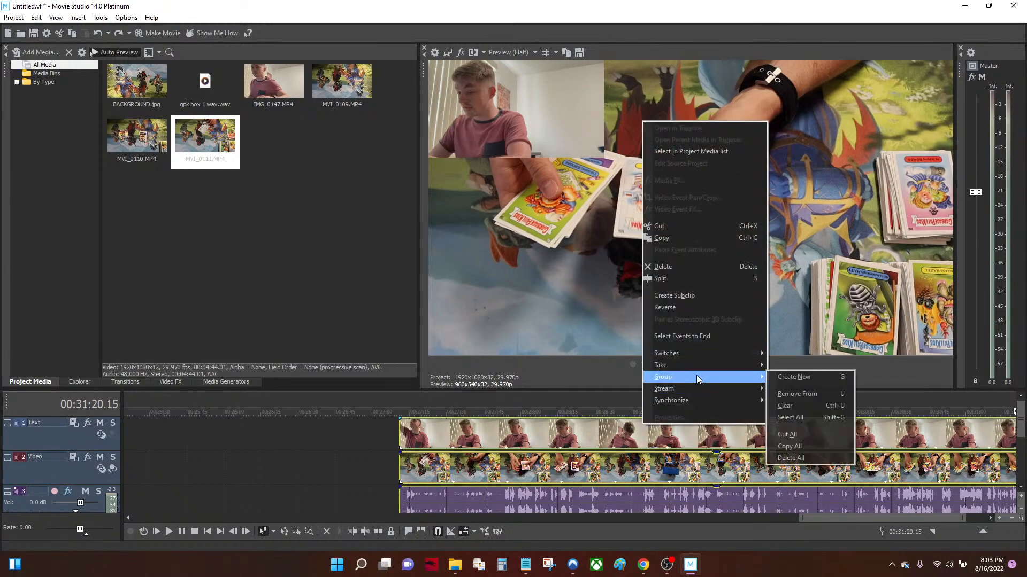
left_click(797, 395)
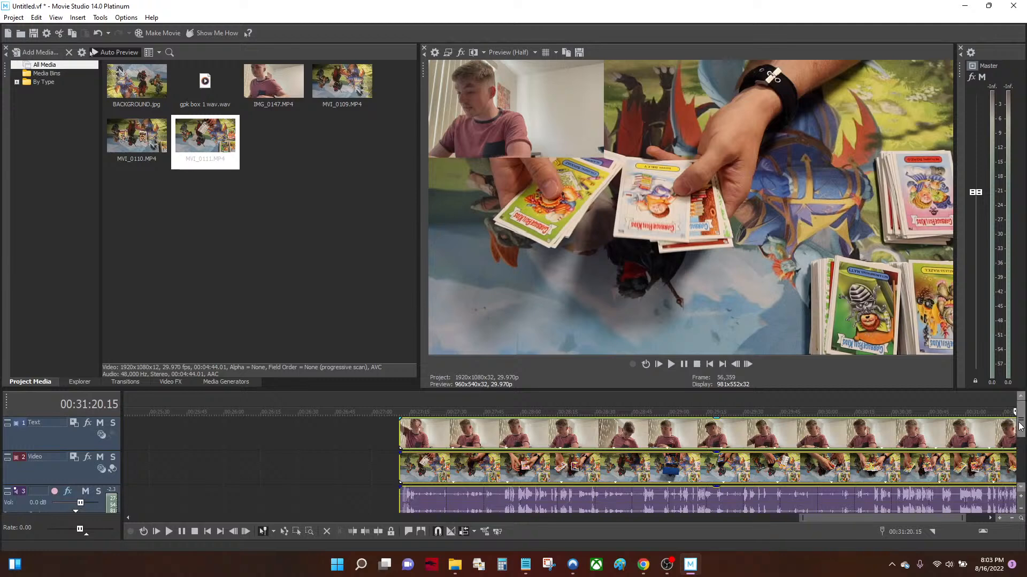
left_click_drag(1019, 426, 1018, 454)
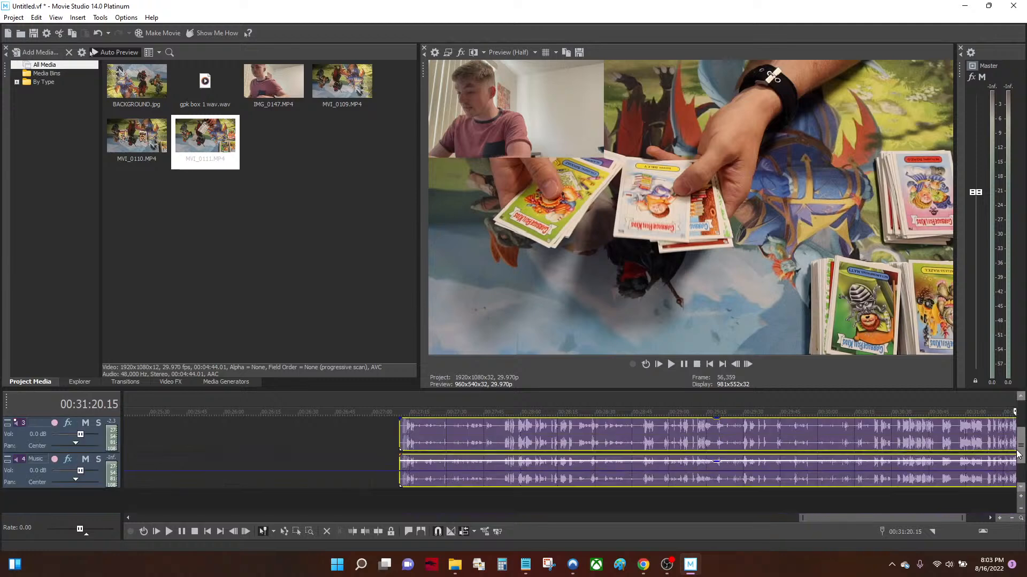
left_click(493, 445)
left_click_drag(1023, 448, 1020, 421)
key("Delete")
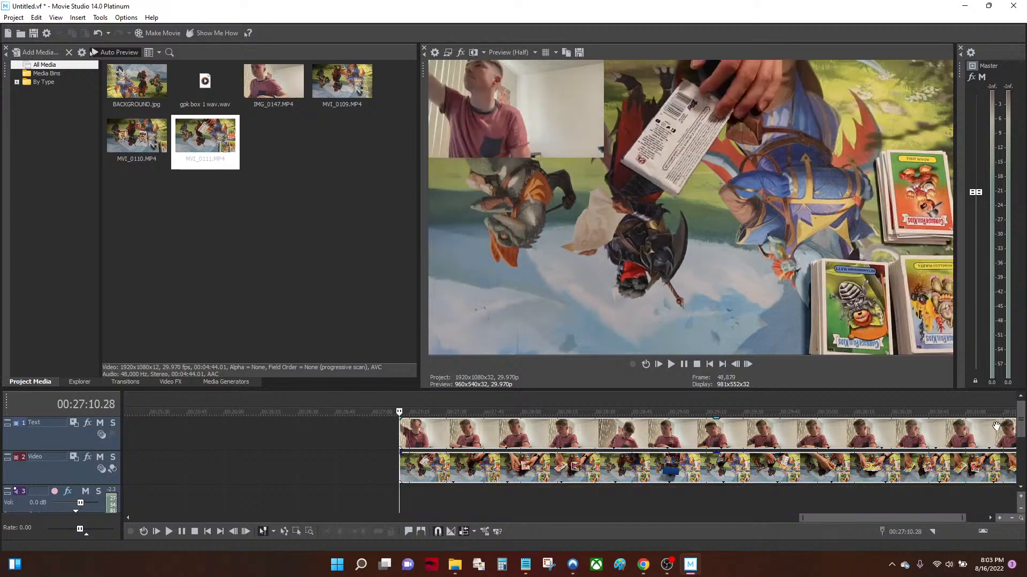
Delete the empty audio track 3 between the Video and Music tracks
left_click_drag(1024, 433, 1023, 449)
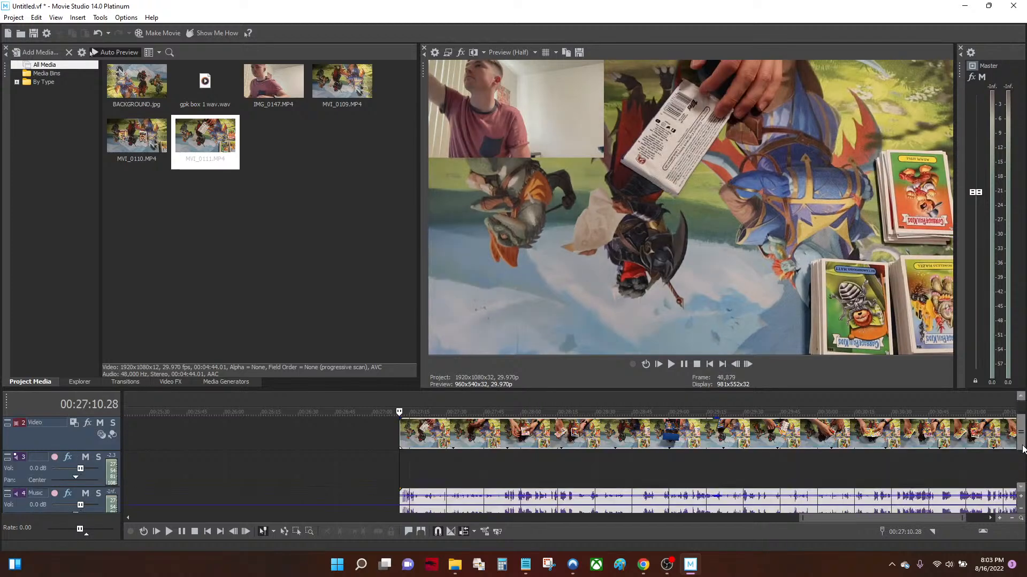
scroll(393, 489, "down", 5)
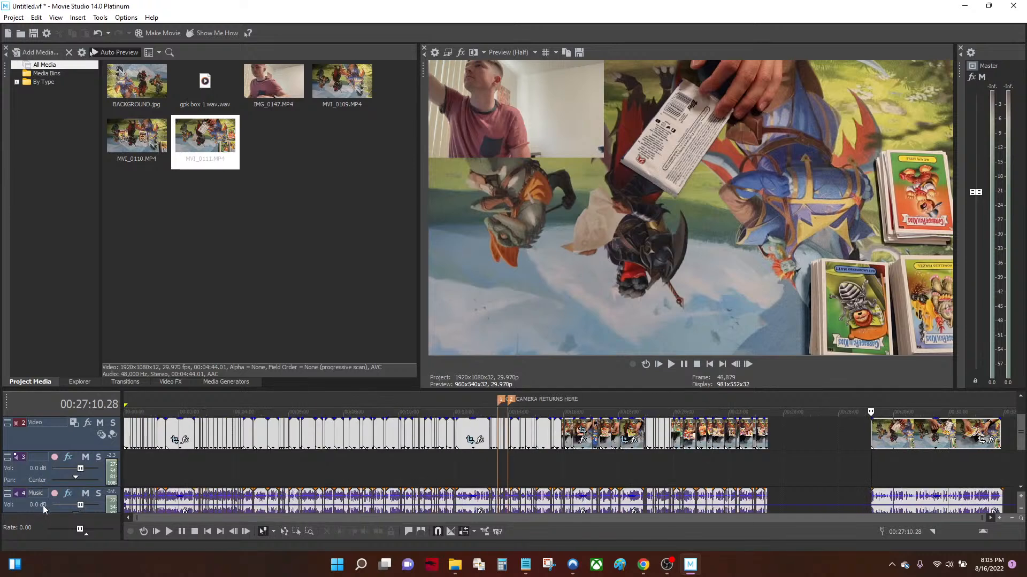
left_click(30, 485)
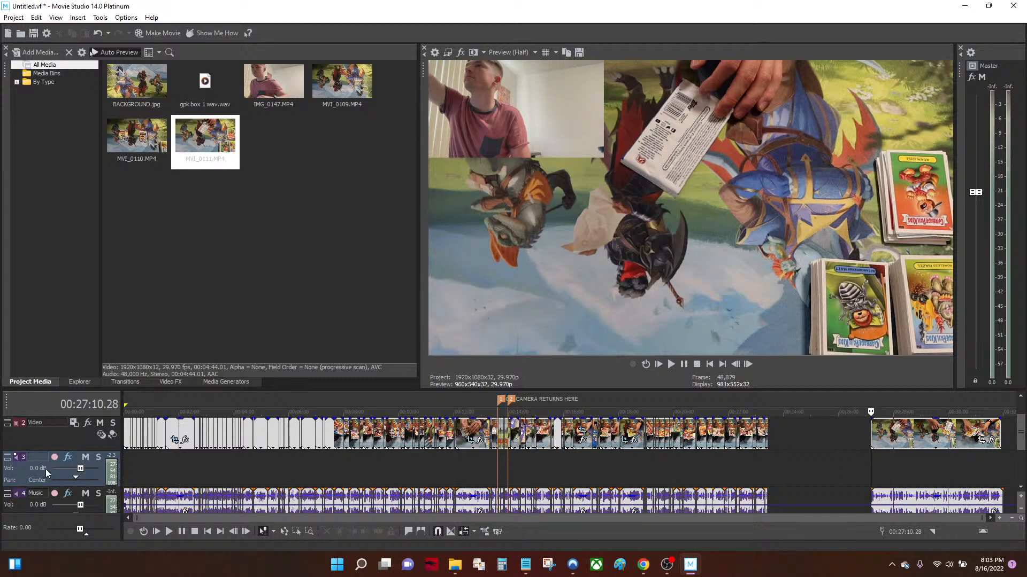
key("Delete")
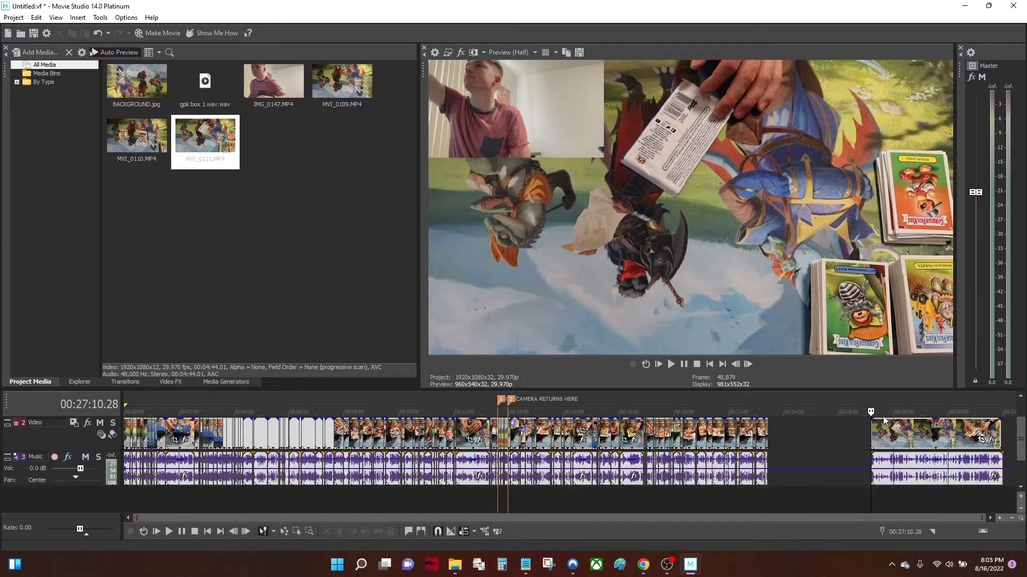
Group the facecam, MVI_0111 video and Music track audio events, and move the group against the end of the edited footage
left_click(968, 476)
scroll(967, 476, "up", 2)
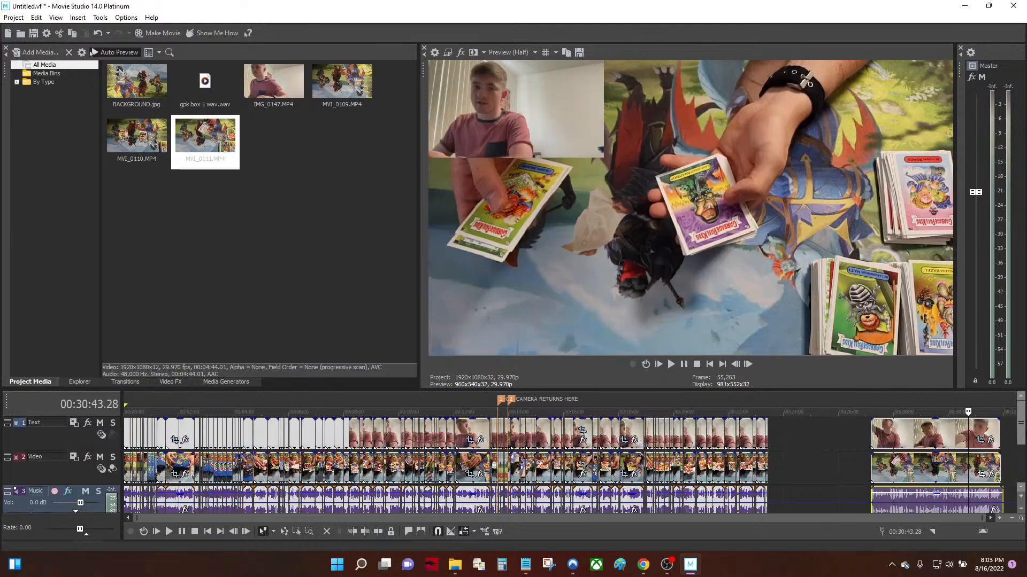
right_click(911, 432)
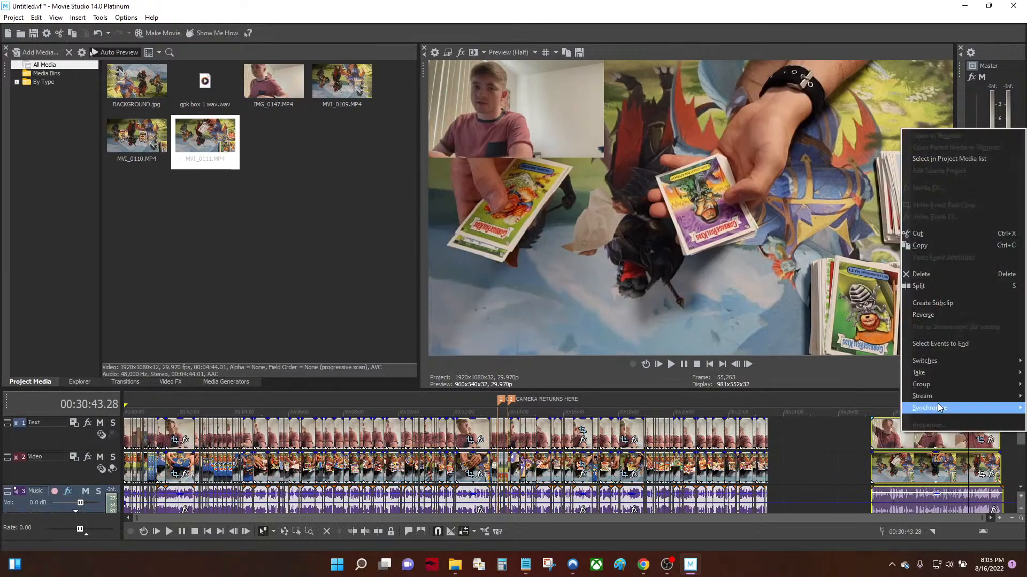
mouse_move(940, 387)
left_click(878, 386)
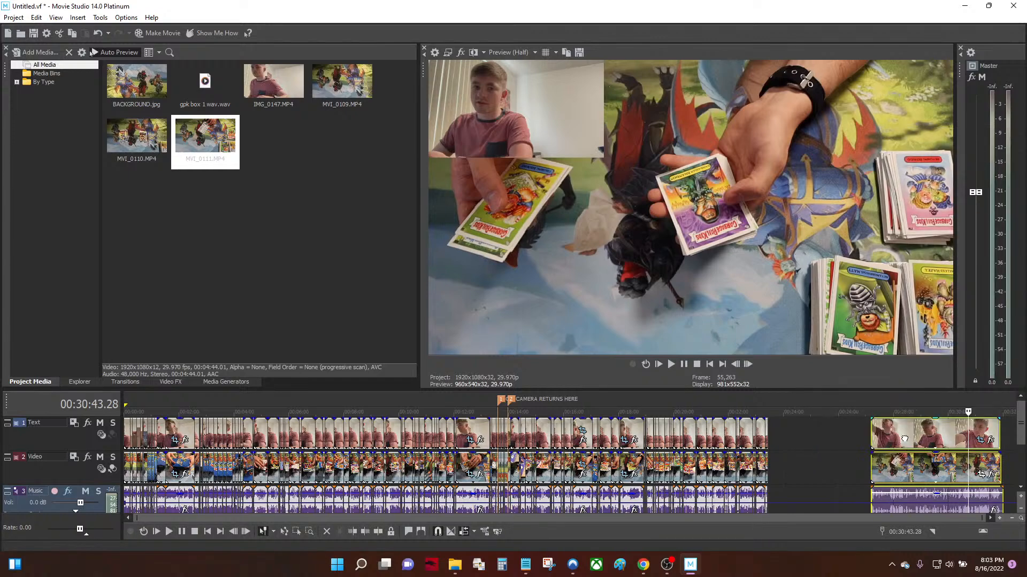
left_click_drag(907, 442, 794, 437)
Play the start of the attached group to find where the opening of the next card pack begins
scroll(572, 468, "up", 2)
left_click(518, 442)
key("space")
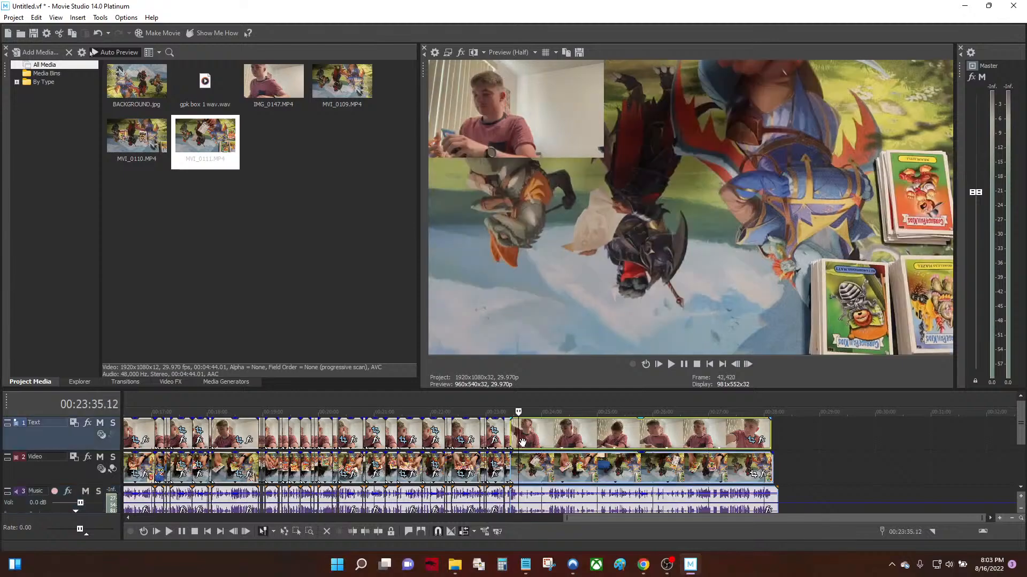
scroll(592, 460, "up", 2)
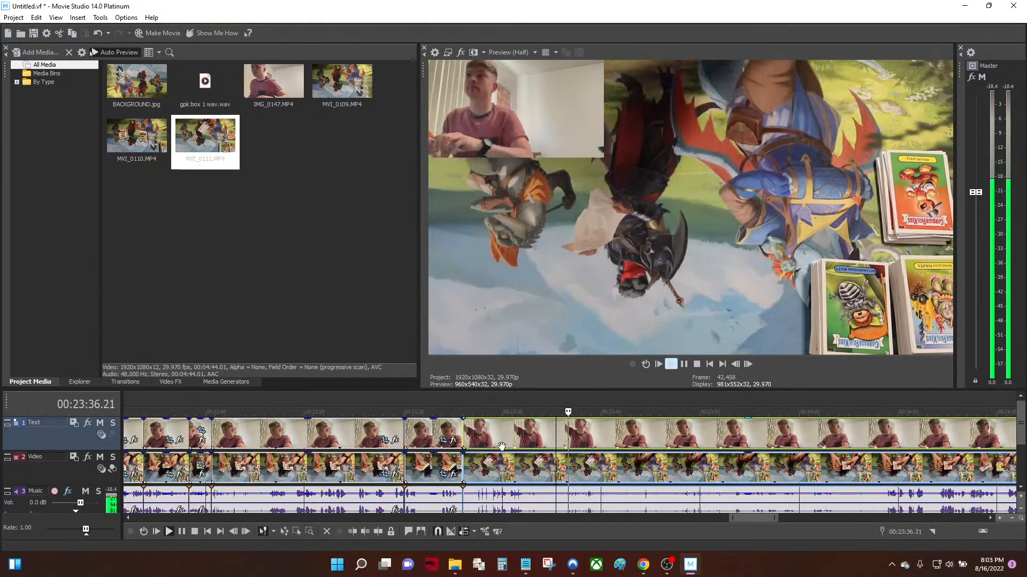
left_click(491, 444)
scroll(510, 445, "left", 2)
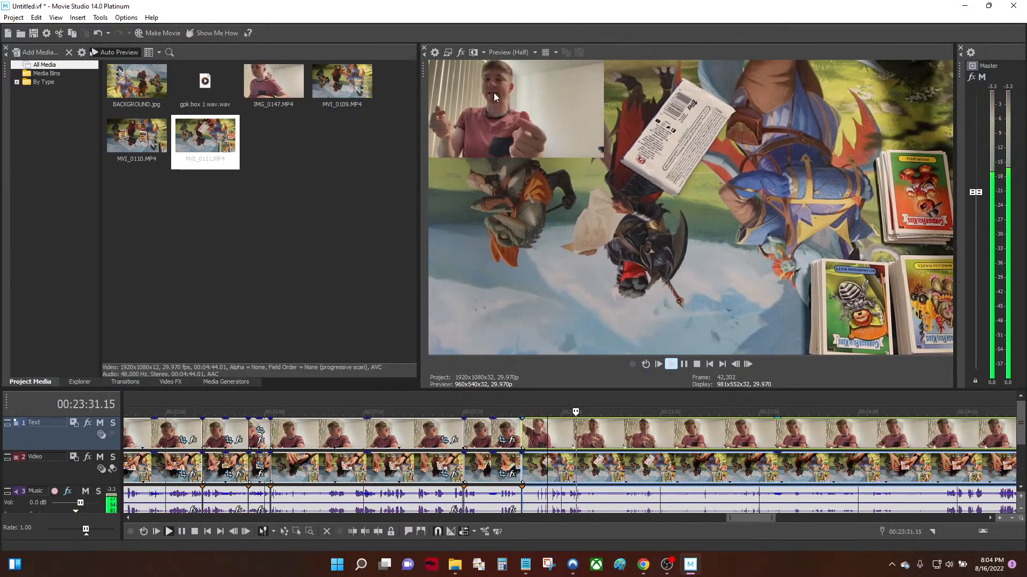
key("space")
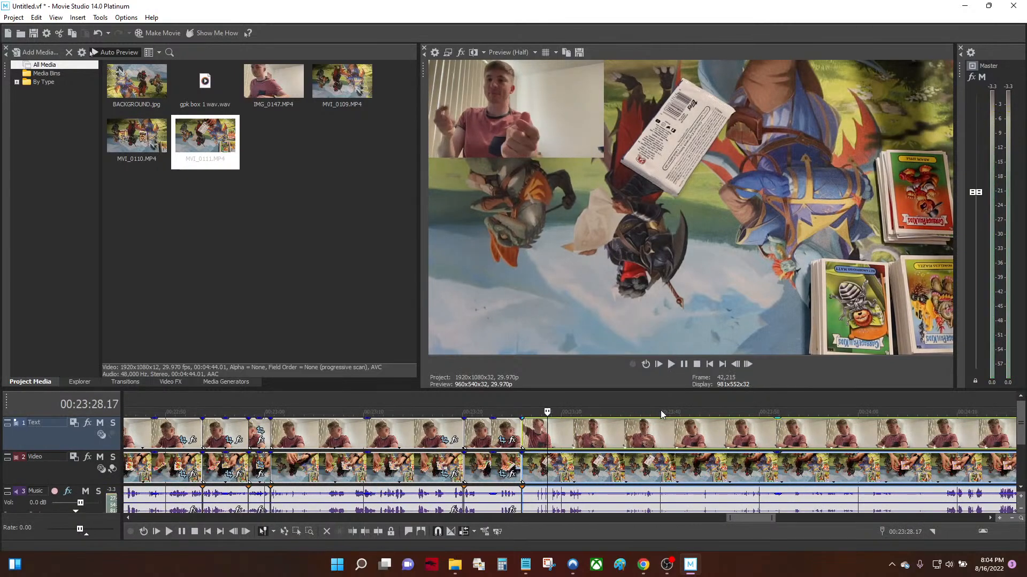
left_click(622, 464)
key("space")
scroll(618, 481, "up", 3)
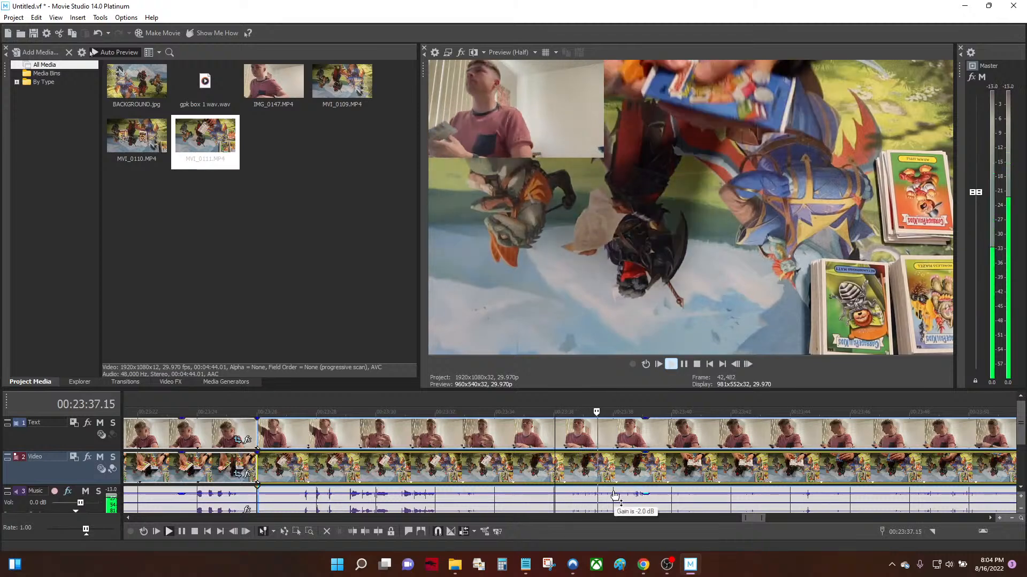
scroll(628, 498, "down", 2)
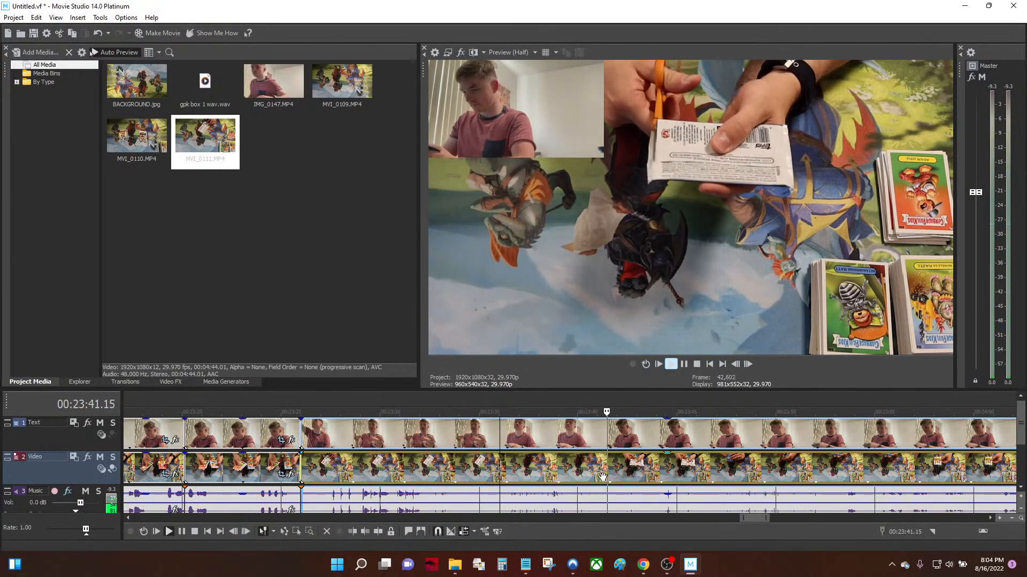
Split the grouped facecam, MVI_0111 and audio events at 00:23:40.00 and delete the part before the split
left_click(602, 475)
scroll(570, 413, "up", 3)
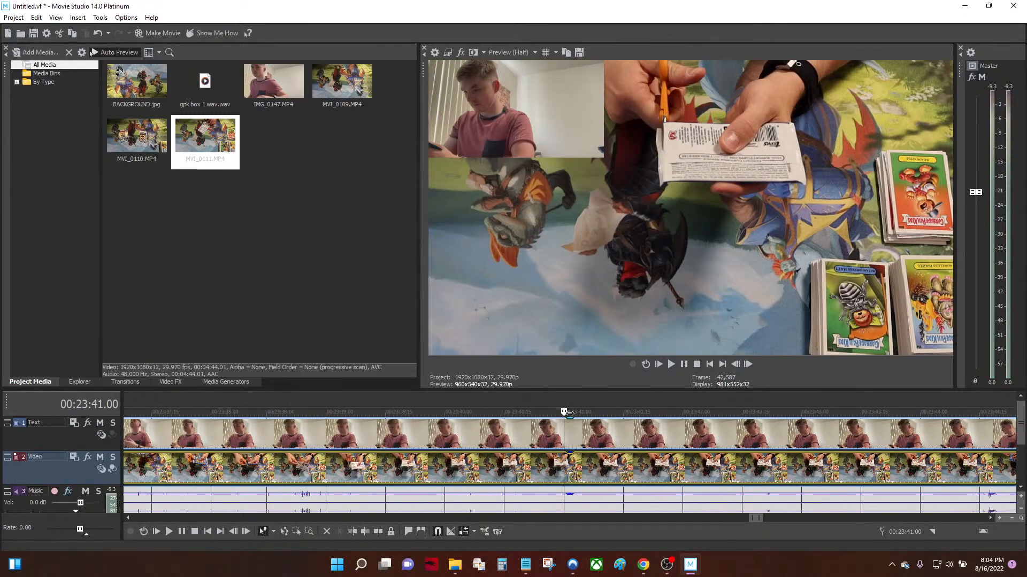
left_click_drag(555, 412, 451, 436)
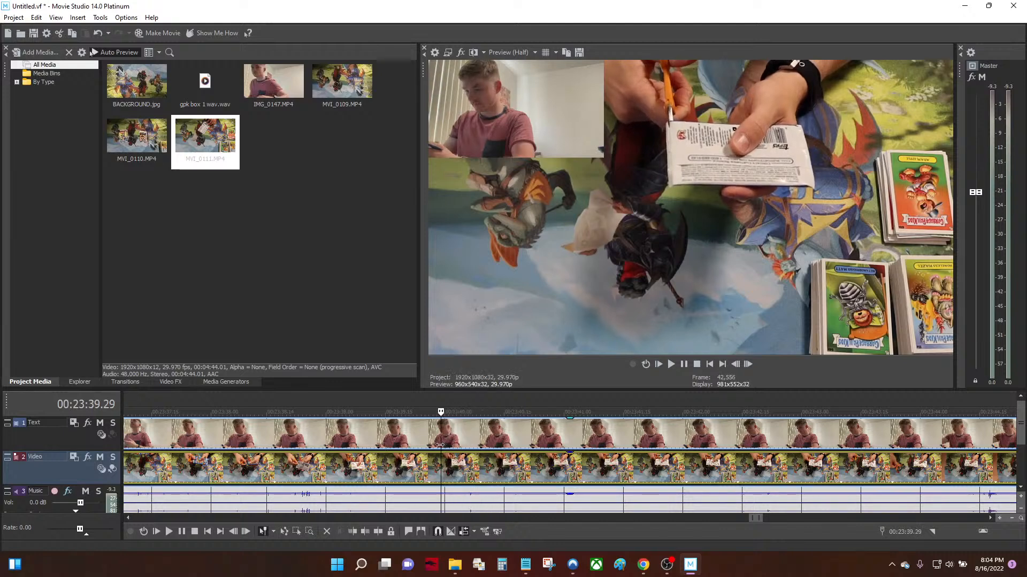
key("s")
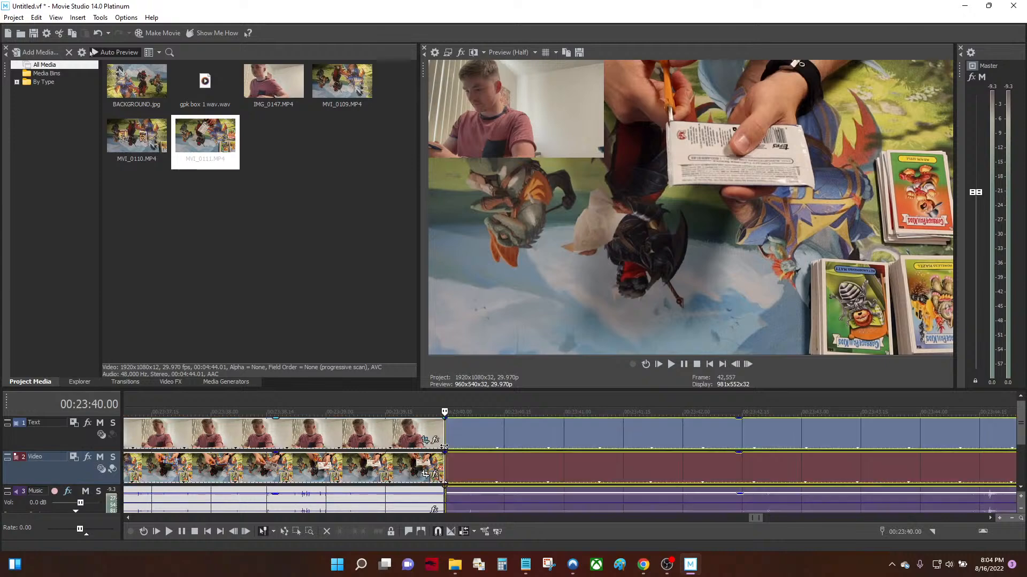
left_click(408, 436)
key("Delete")
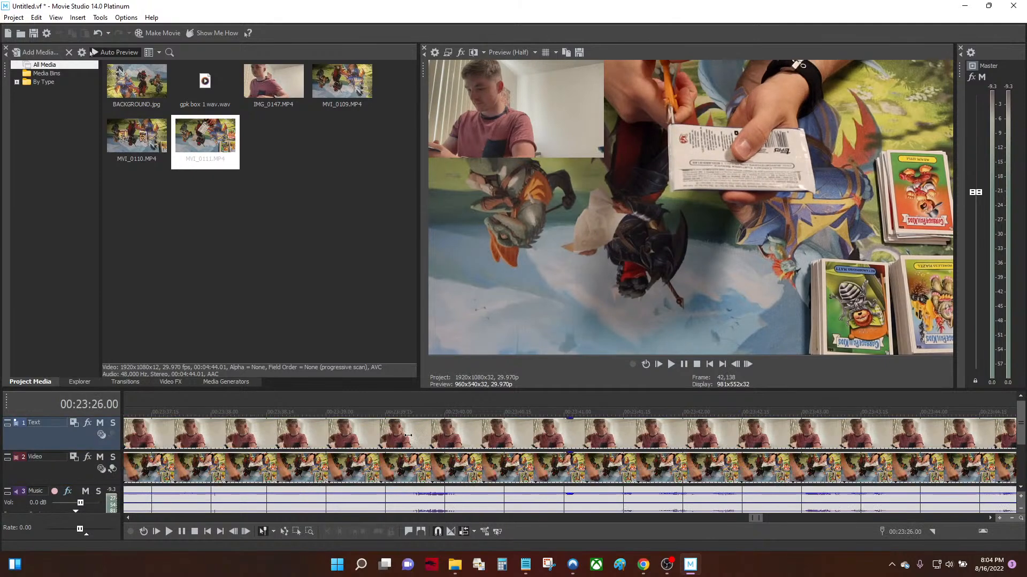
Close the small gap by moving the trimmed group flush against the edited footage at 00:23:26.00, and check the frames at the join
scroll(534, 432, "up", 10)
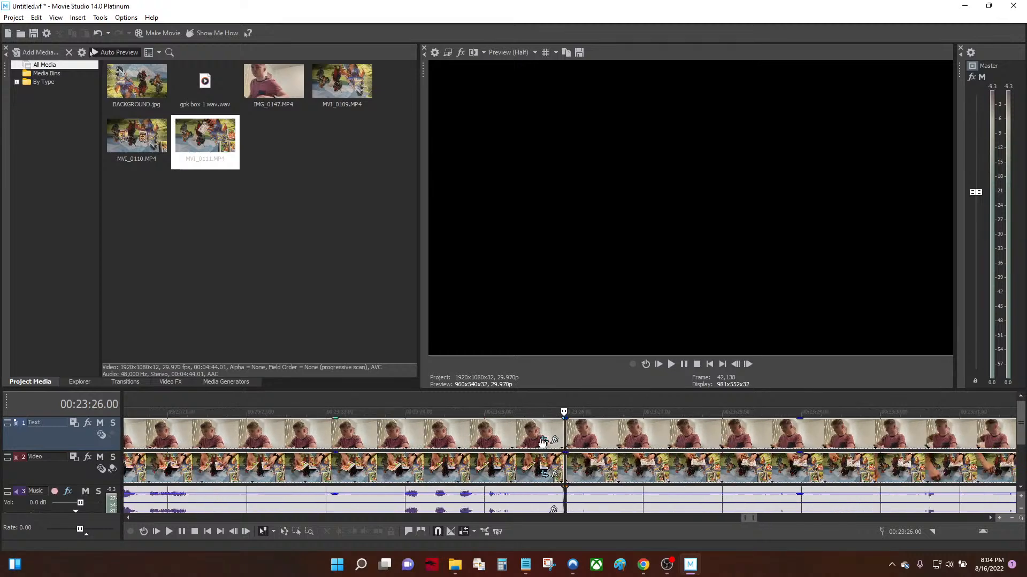
left_click_drag(657, 431, 634, 435)
scroll(543, 441, "down", 3)
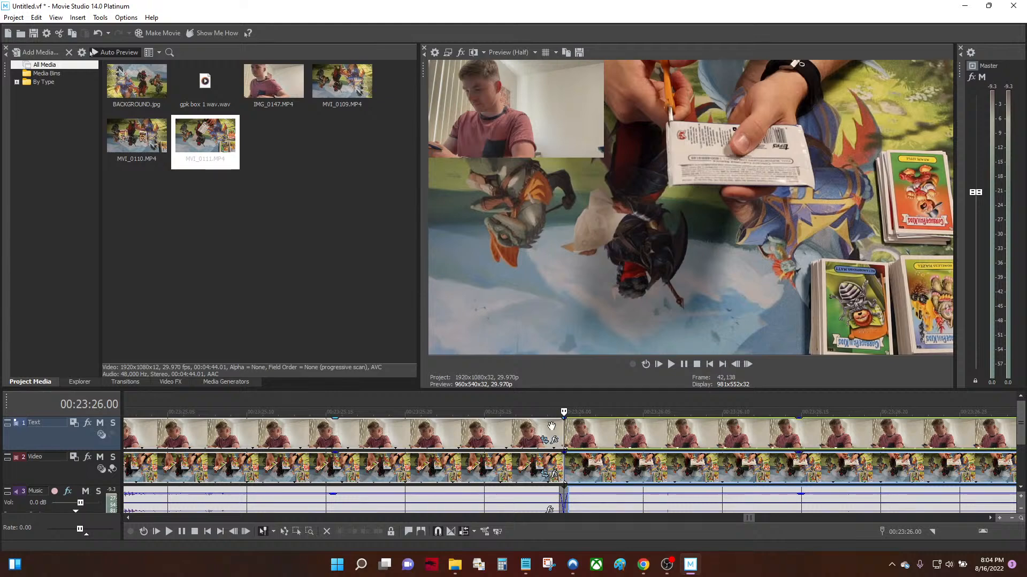
left_click(551, 426)
left_click_drag(530, 412, 556, 423)
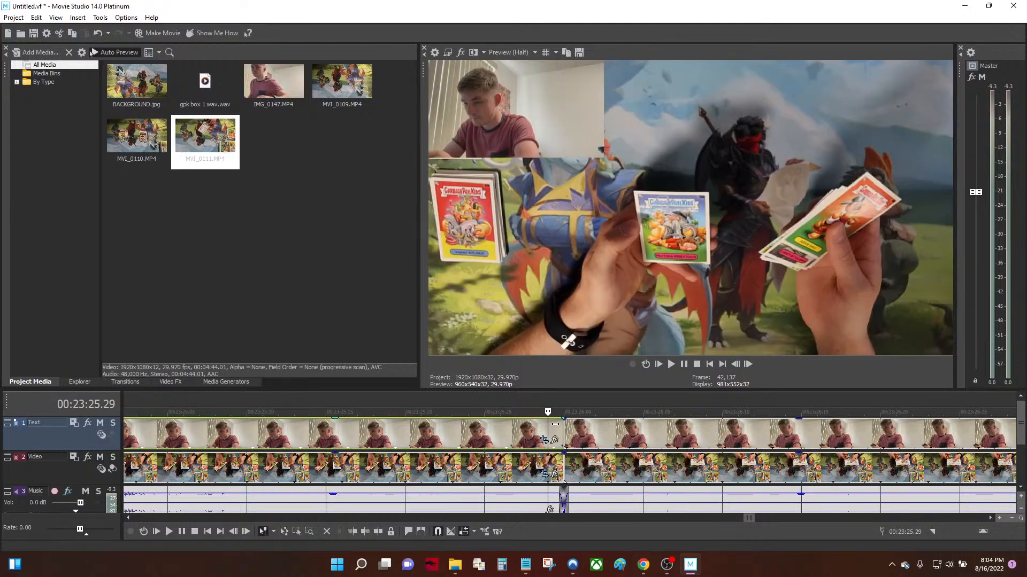
left_click(569, 424)
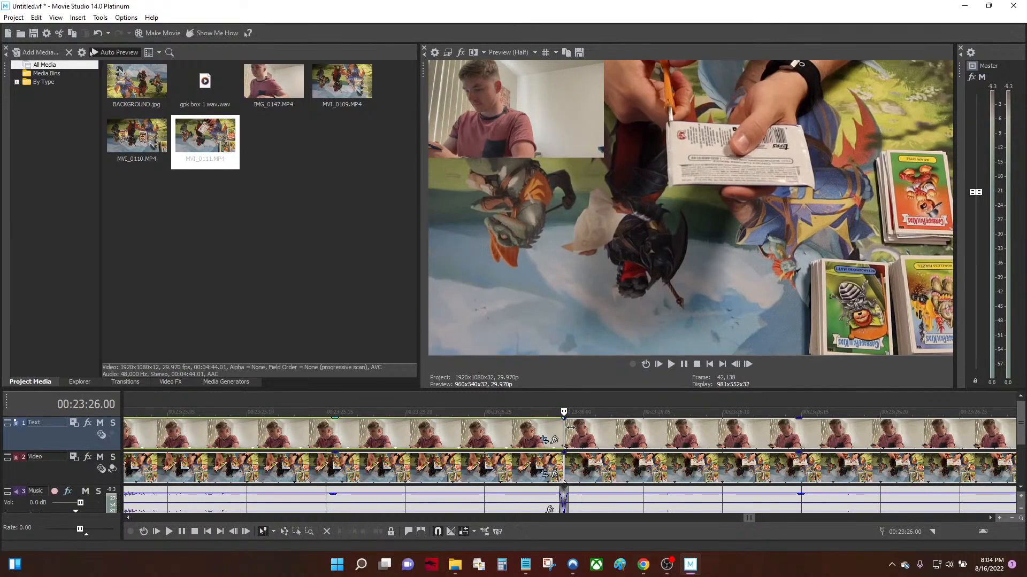
Play across the join at 00:23:26.00 to check the transition into the MVI_0111 footage
left_click(553, 429)
key("space")
scroll(577, 430, "down", 2)
key("space")
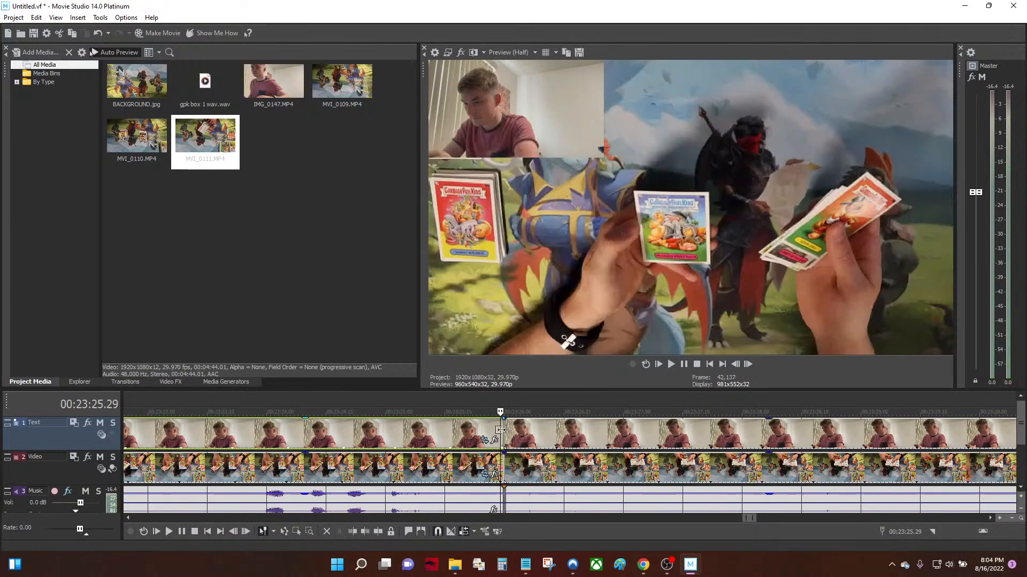
left_click(234, 438)
key("space")
scroll(241, 438, "down", 1)
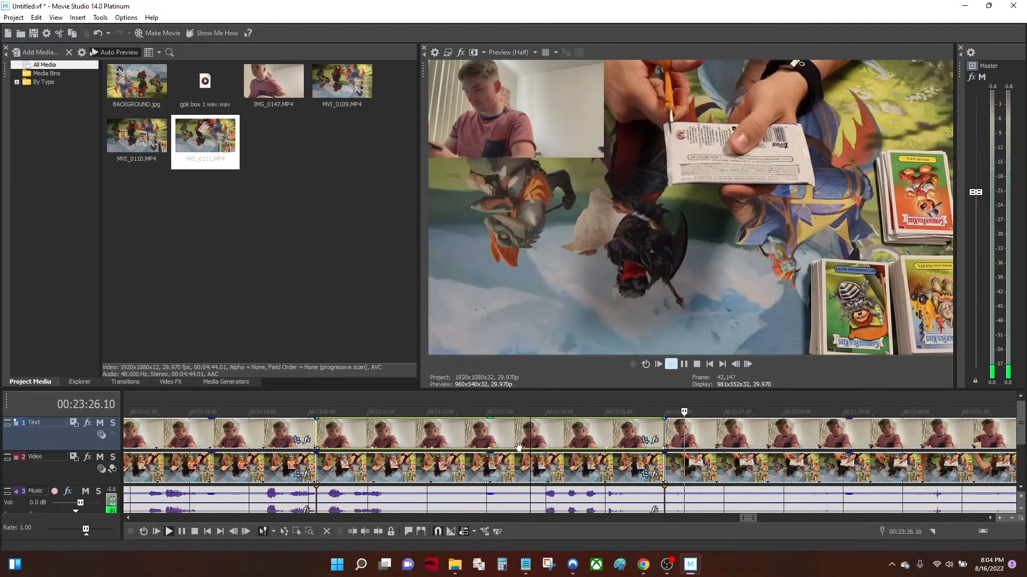
key("space")
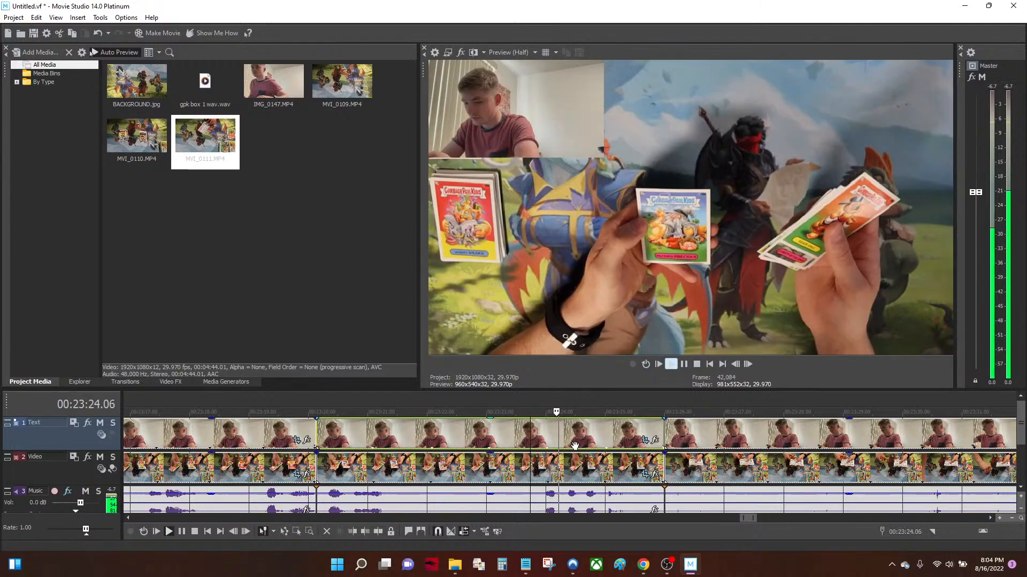
key("space")
Flip the MVI_0111 video event horizontally and vertically in Event Pan/Crop
scroll(615, 443, "down", 4)
left_click(668, 440)
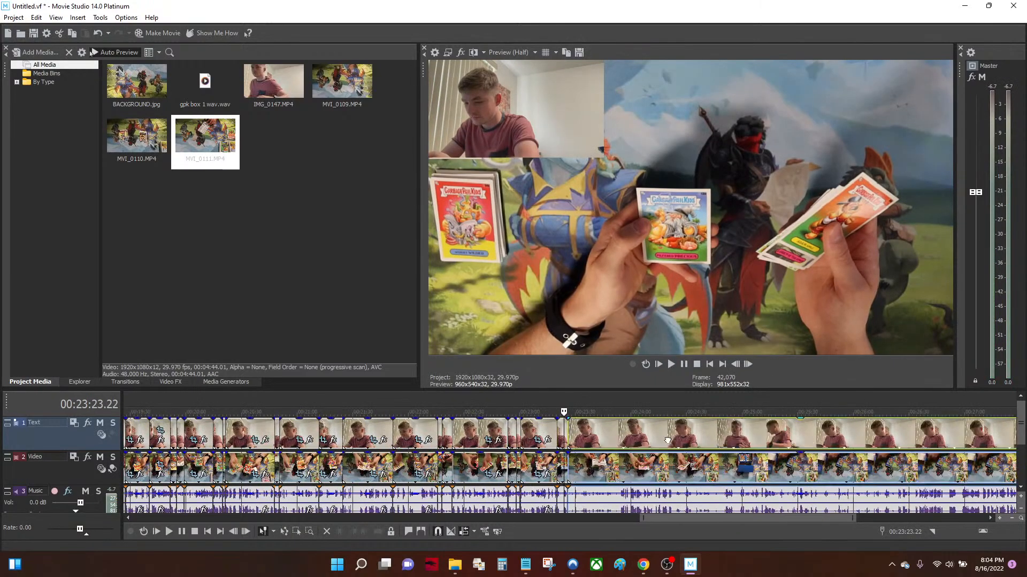
scroll(669, 439, "down", 4)
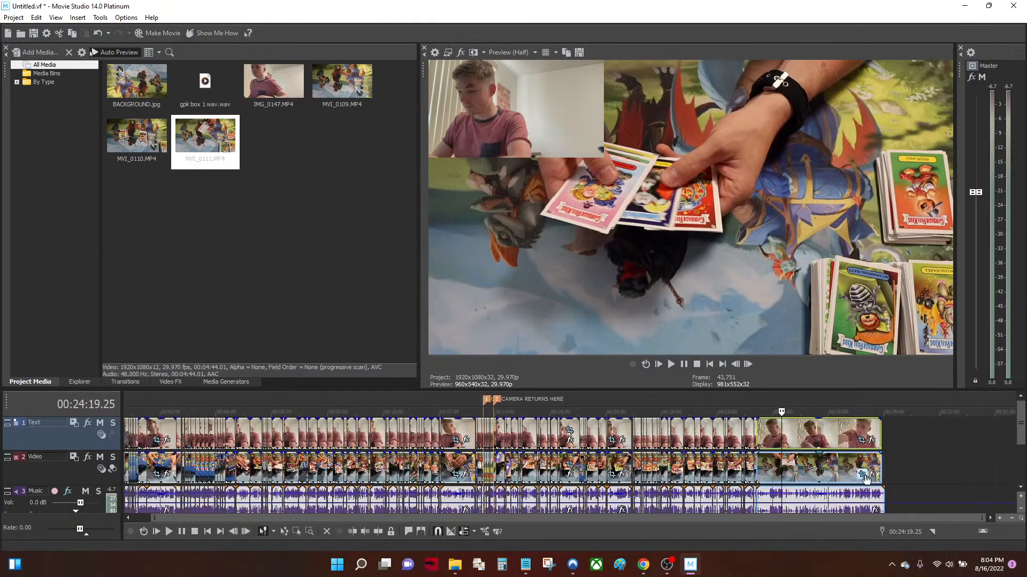
left_click(863, 475)
right_click(479, 306)
left_click(523, 337)
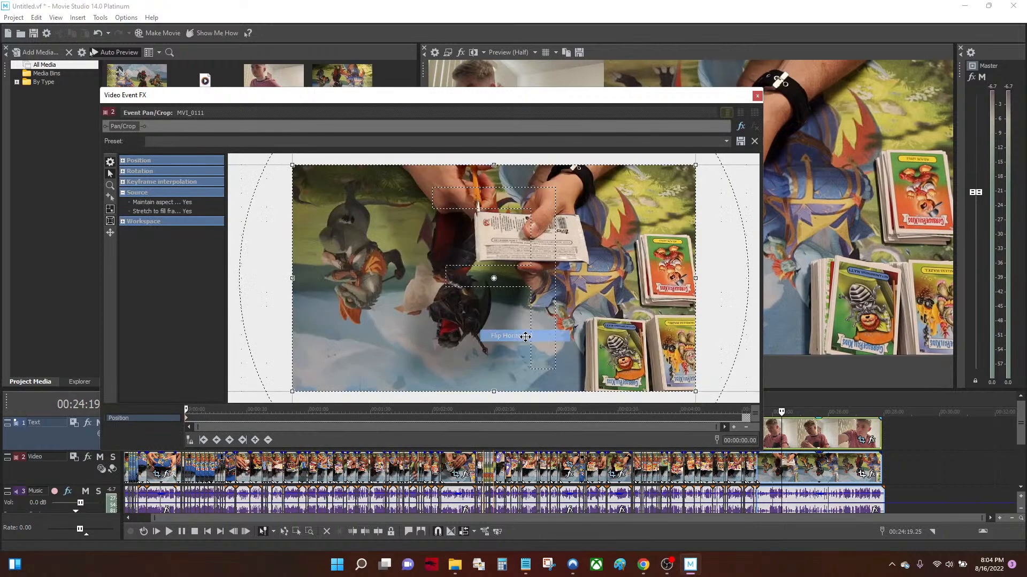
right_click(531, 344)
left_click(554, 383)
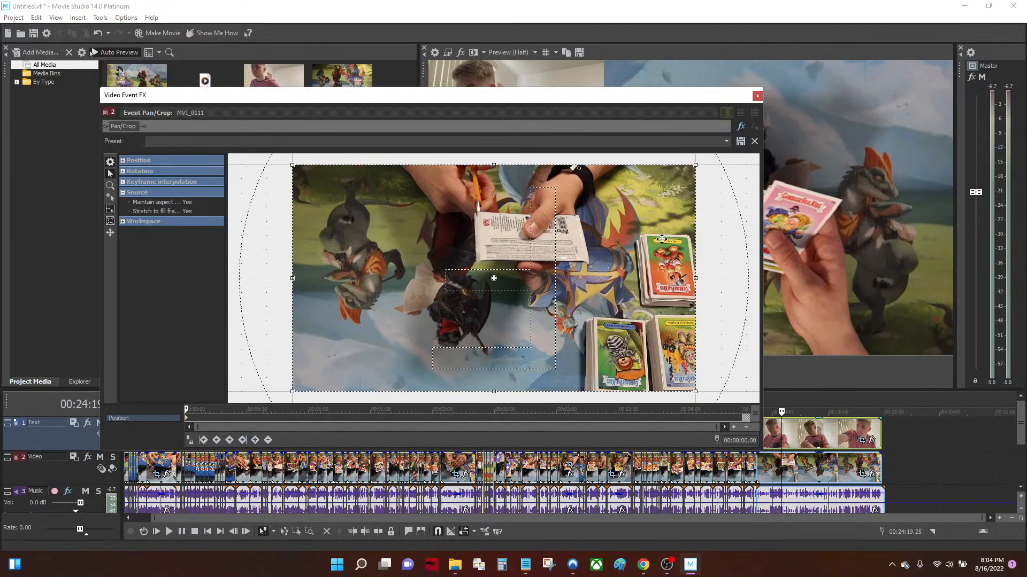
left_click(757, 96)
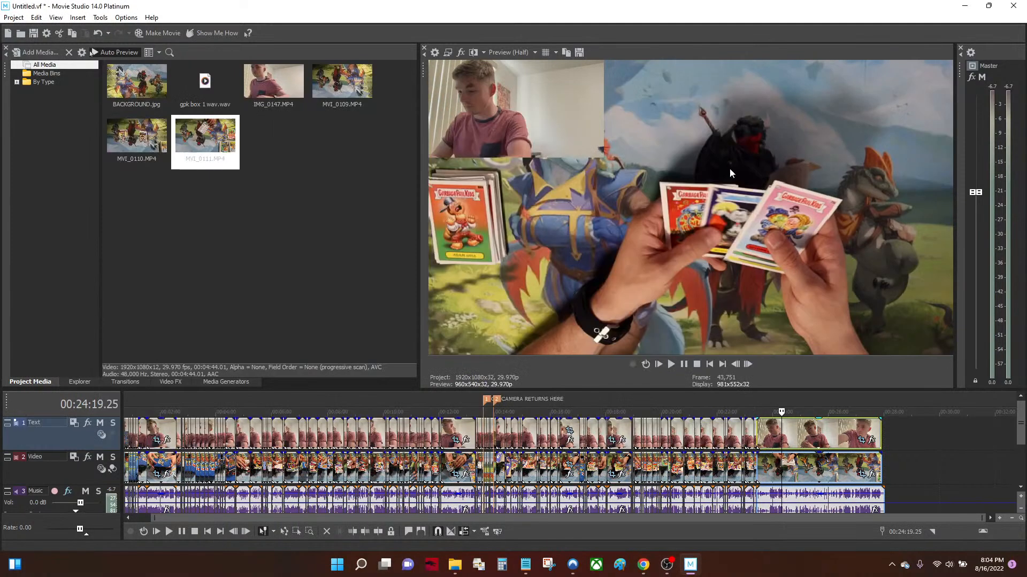
Play the transition at 00:23:26.00 to check how the flipped MVI_0111 footage follows the preceding clip
left_click(760, 432)
scroll(759, 433, "up", 5)
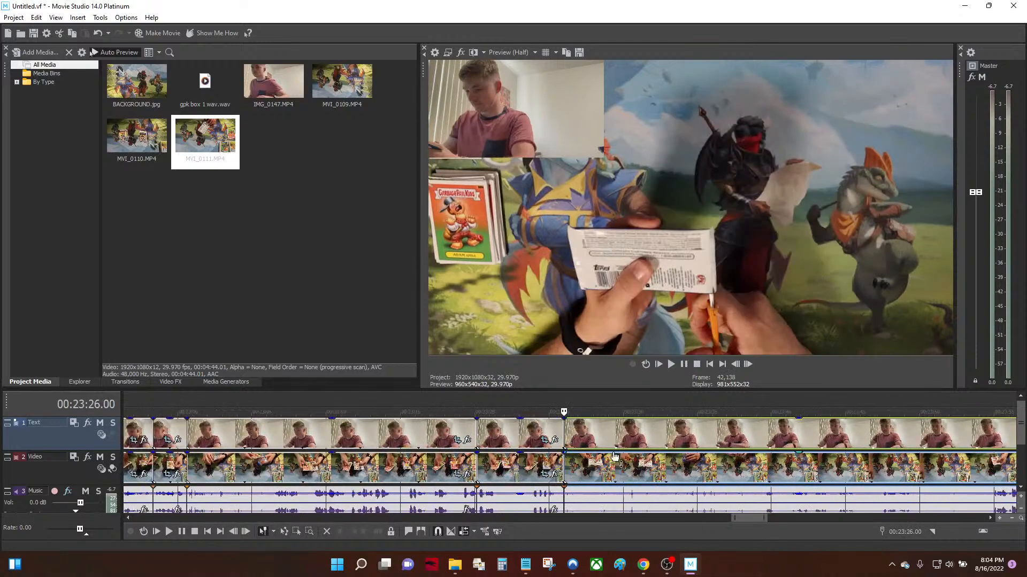
left_click(529, 434)
key("space")
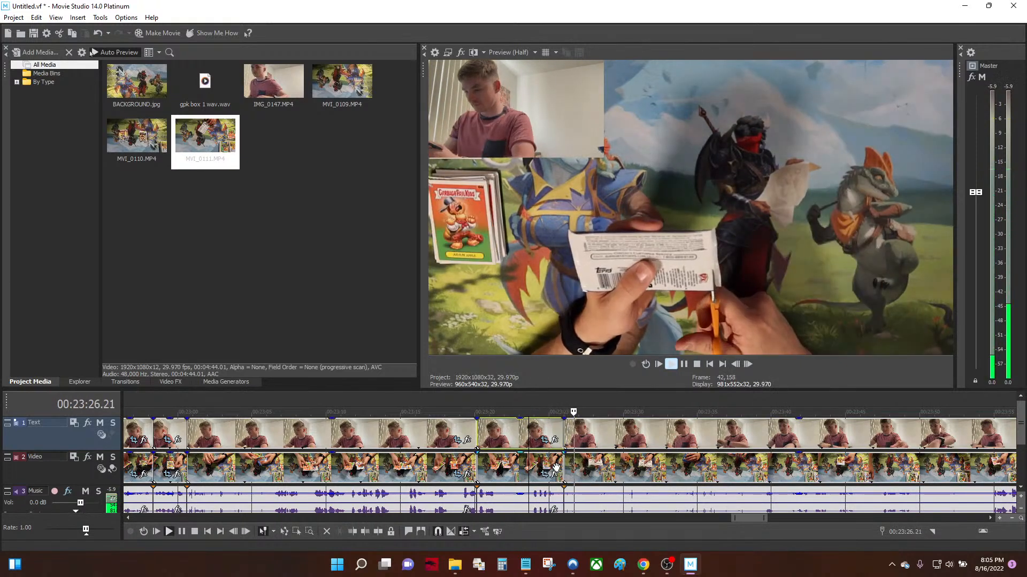
Stop playback, select every event on the timeline, and remove the selected events from their existing groups
scroll(588, 460, "down", 2)
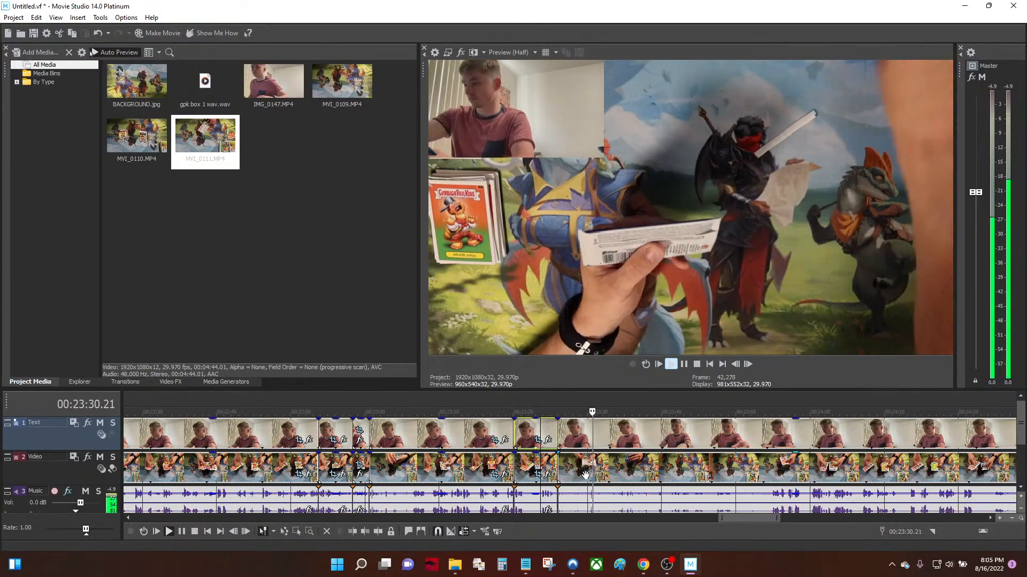
left_click(577, 474)
key("space")
key("ctrl+a")
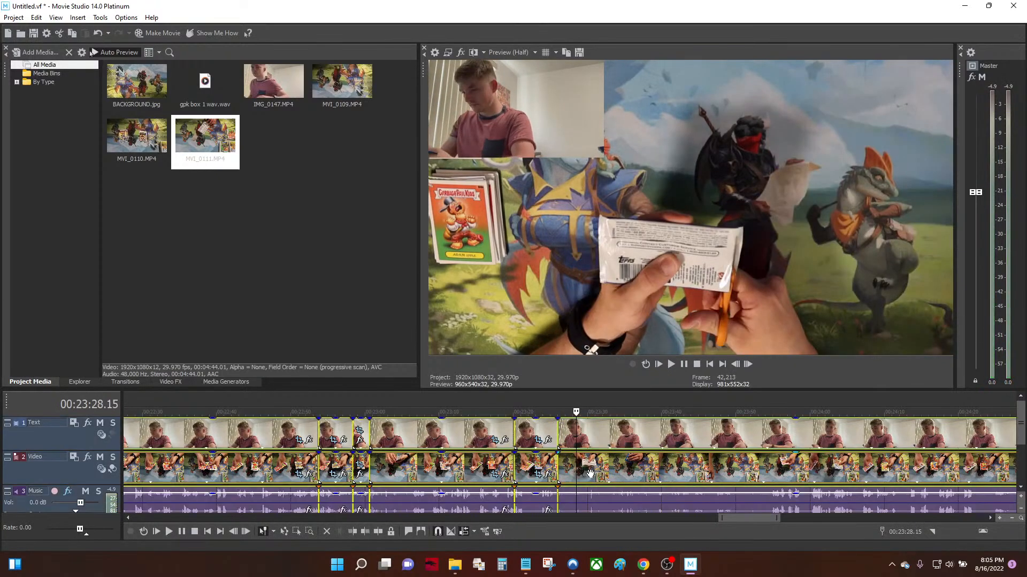
right_click(653, 433)
mouse_move(710, 388)
left_click(788, 402)
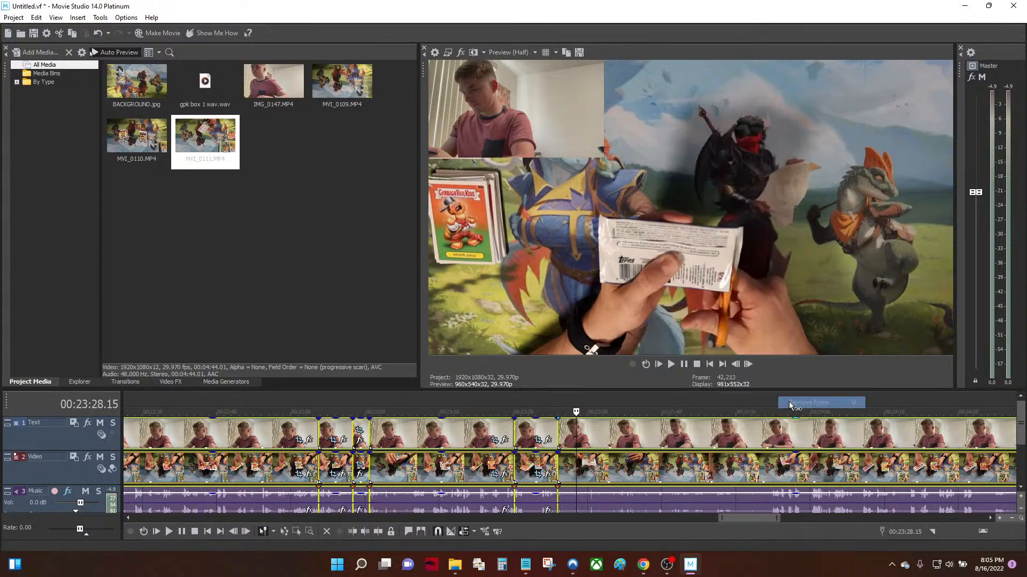
Select all timeline events again and combine them into one new group, including the MVI_0111 footage and facecam
left_click(735, 427)
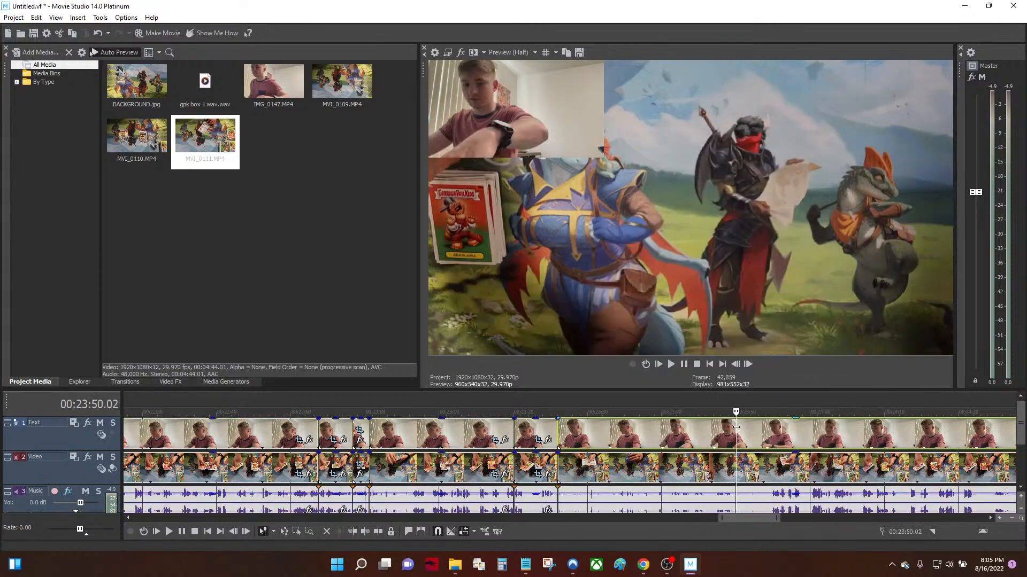
right_click(737, 427)
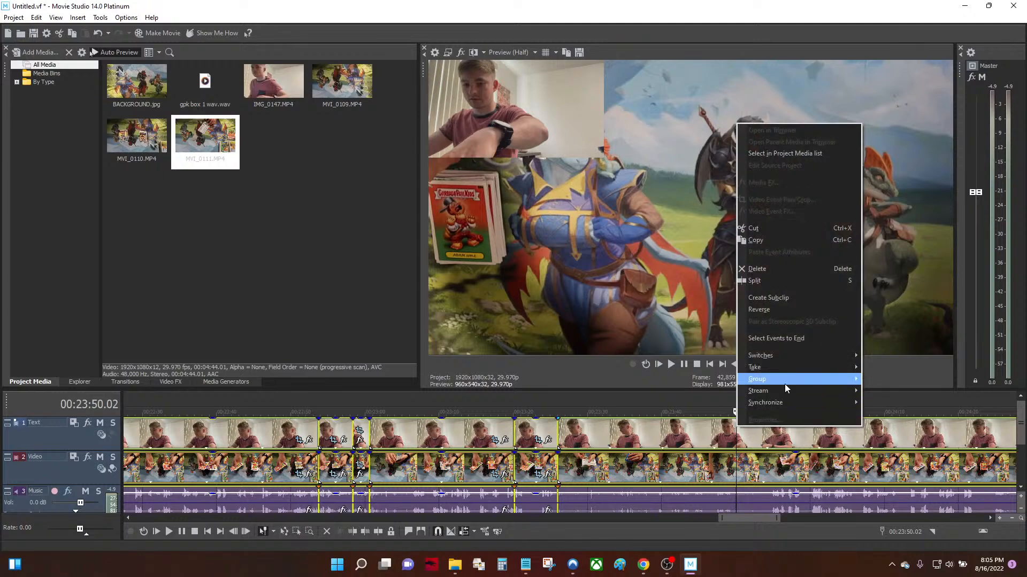
mouse_move(786, 389)
left_click(870, 381)
left_click(775, 438)
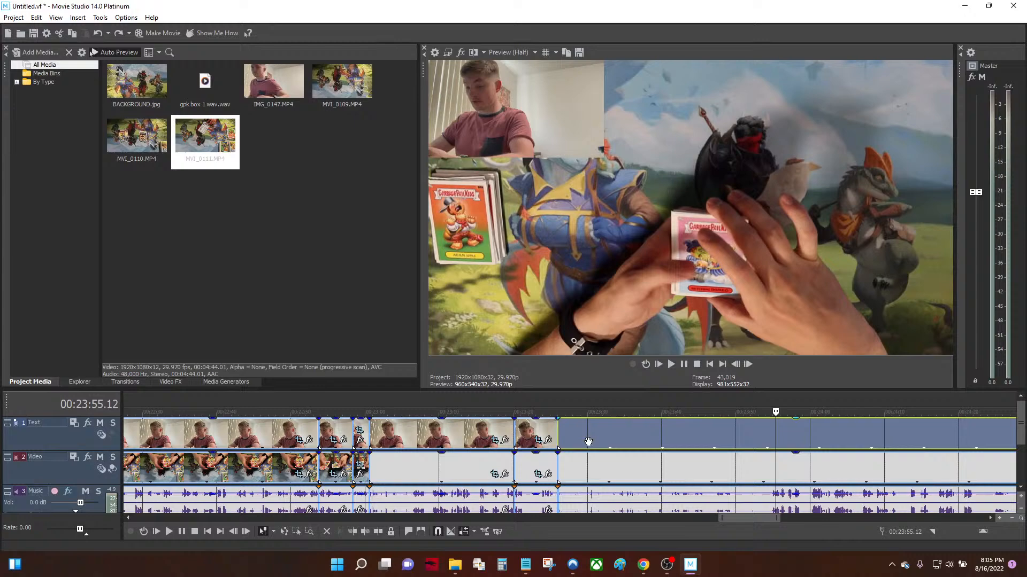
Play the opening of the MVI_0111 footage after the 00:23:26.00 join, and check the regrouped timeline through to its end
left_click(586, 443)
key("space")
scroll(456, 441, "up", 5)
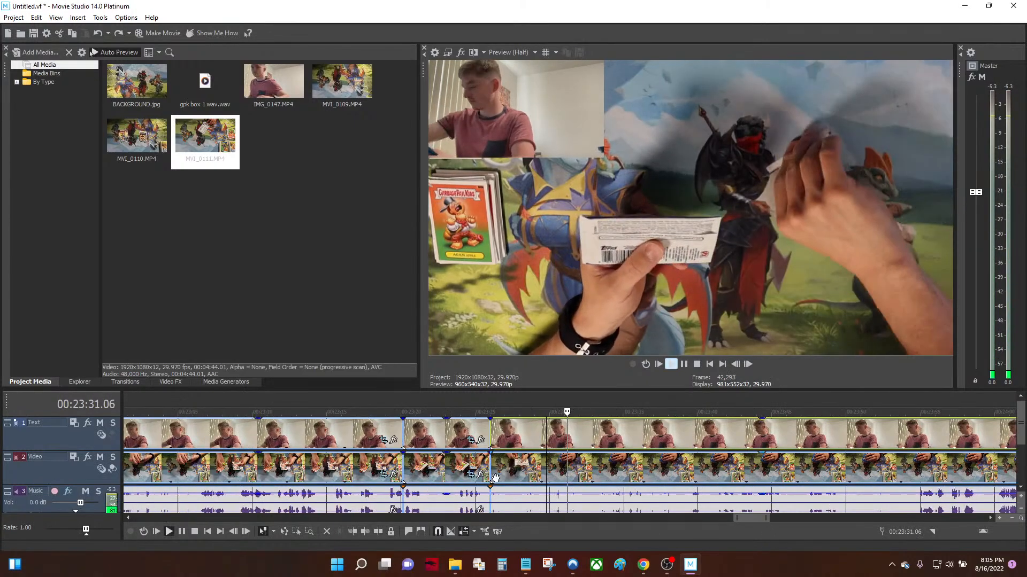
key("space")
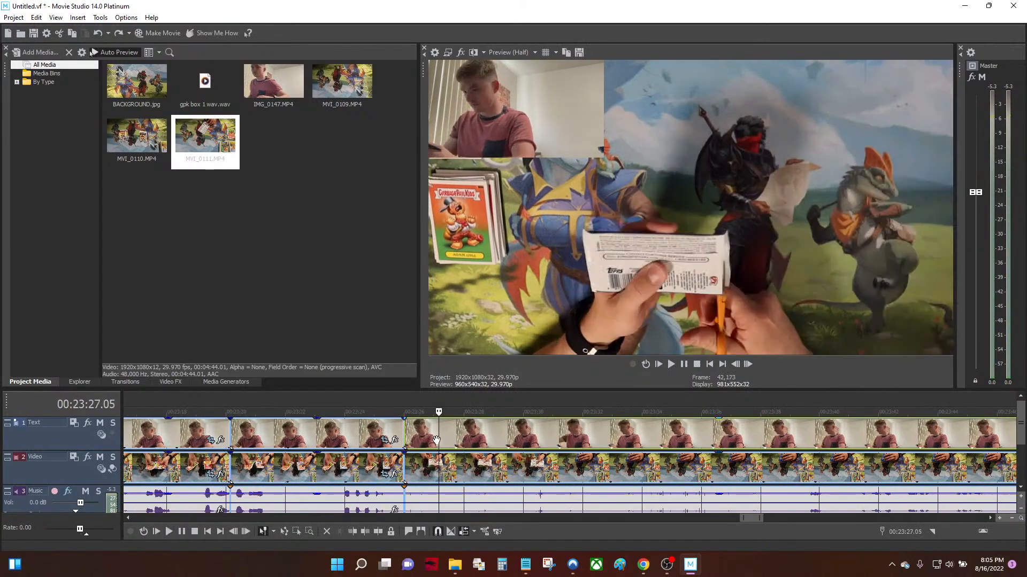
scroll(599, 444, "down", 8)
scroll(599, 444, "down", 6)
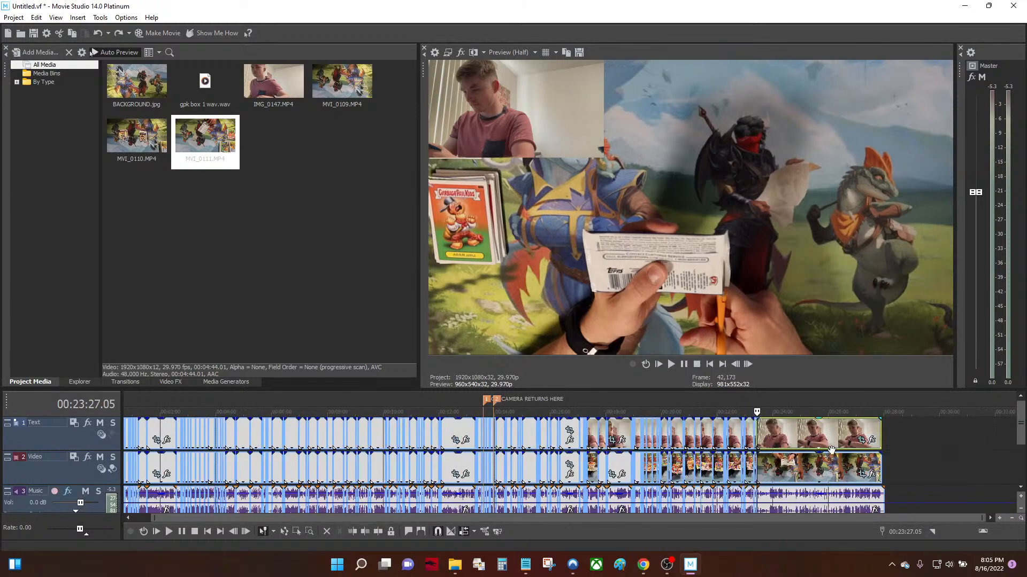
left_click(886, 440)
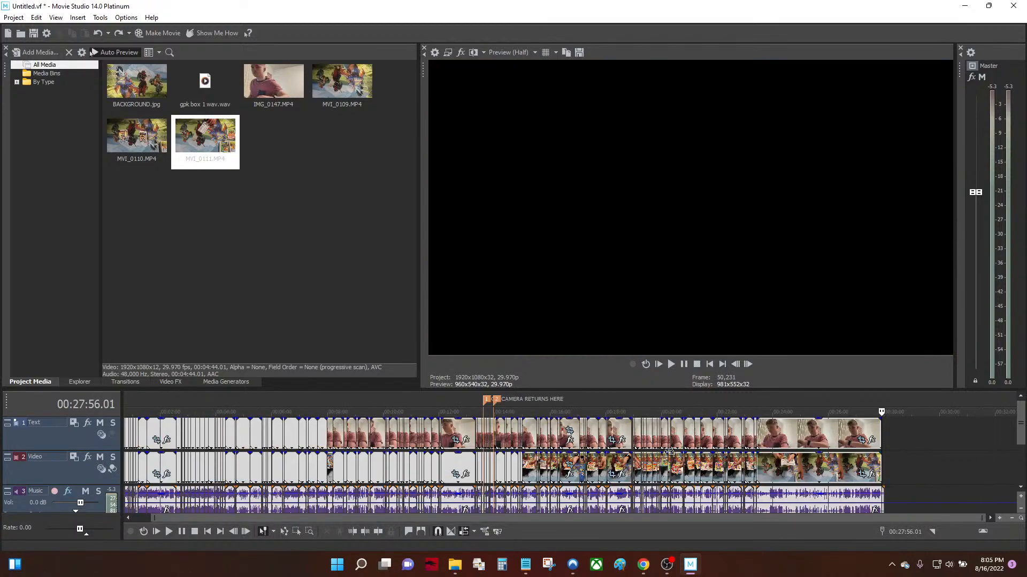
left_click(786, 429)
Split the grouped footage at 00:23:29.06, while the pack is being cut open with the scissors
scroll(695, 444, "up", 8)
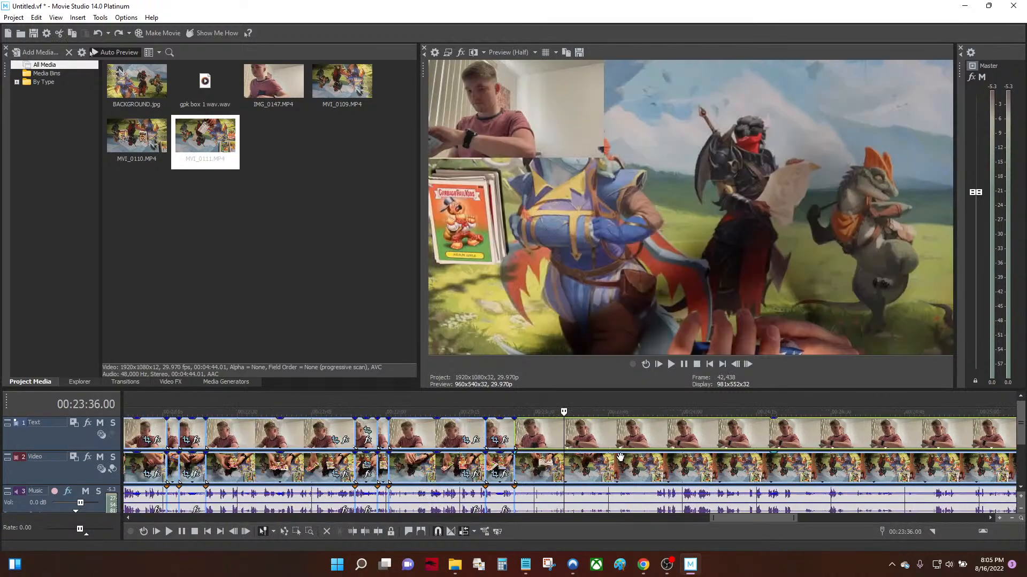
left_click(524, 432)
key("space")
scroll(524, 432, "up", 4)
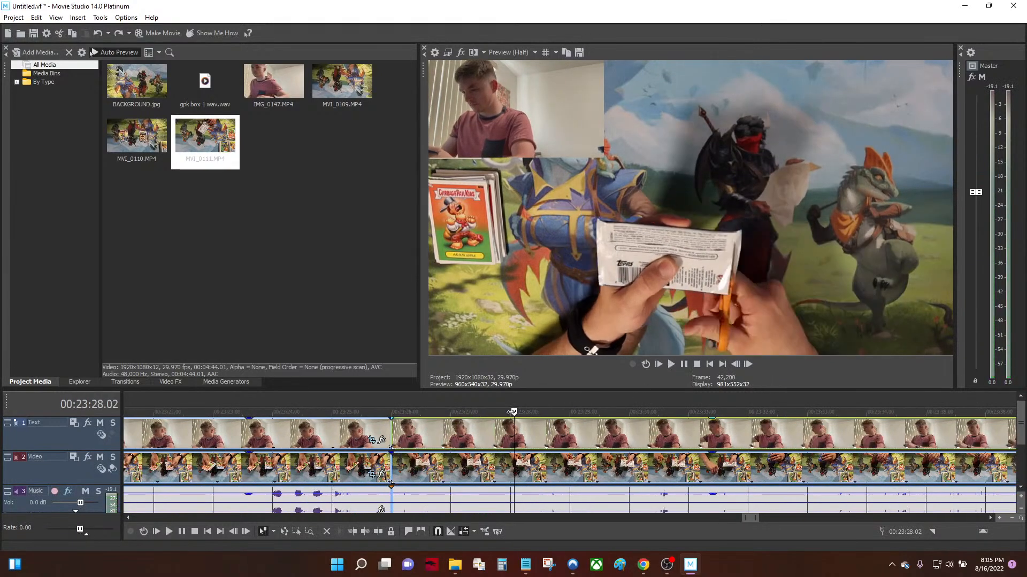
left_click_drag(522, 412, 581, 429)
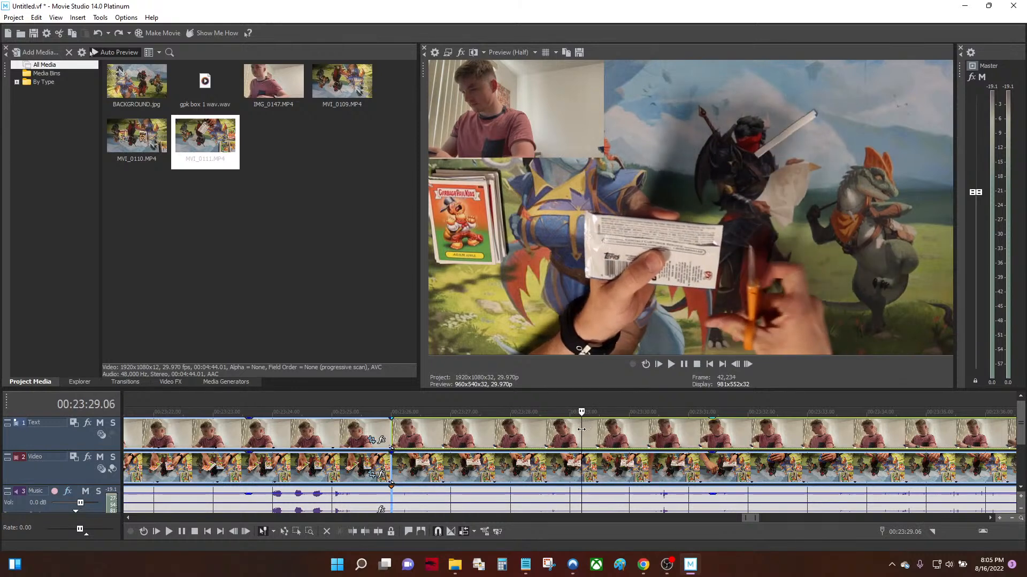
key("s")
Scan the footage after 00:23:29.06 for the moment the cards are held up, and split the group shortly before it
scroll(584, 430, "down", 2)
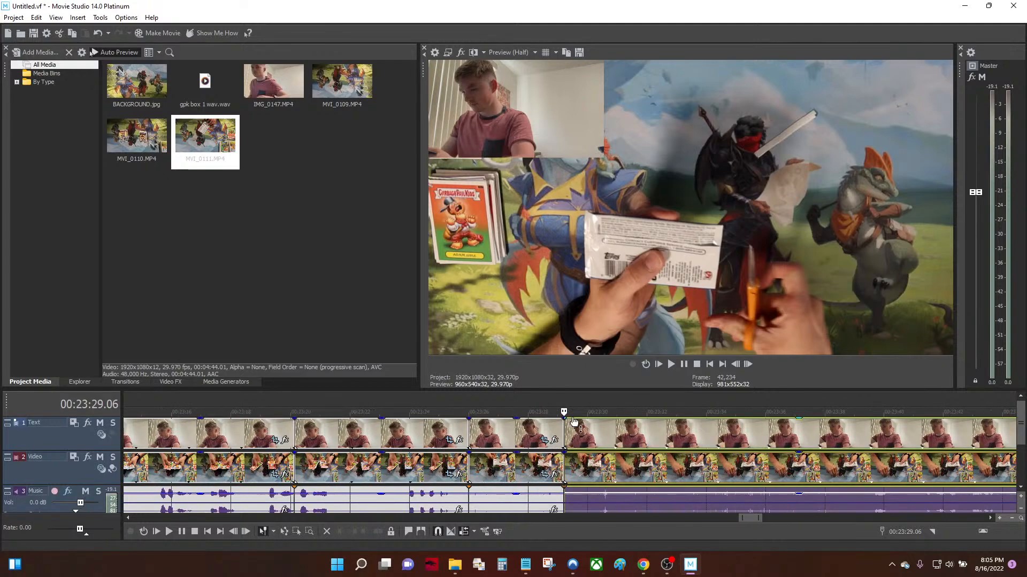
left_click(710, 411)
left_click(840, 425)
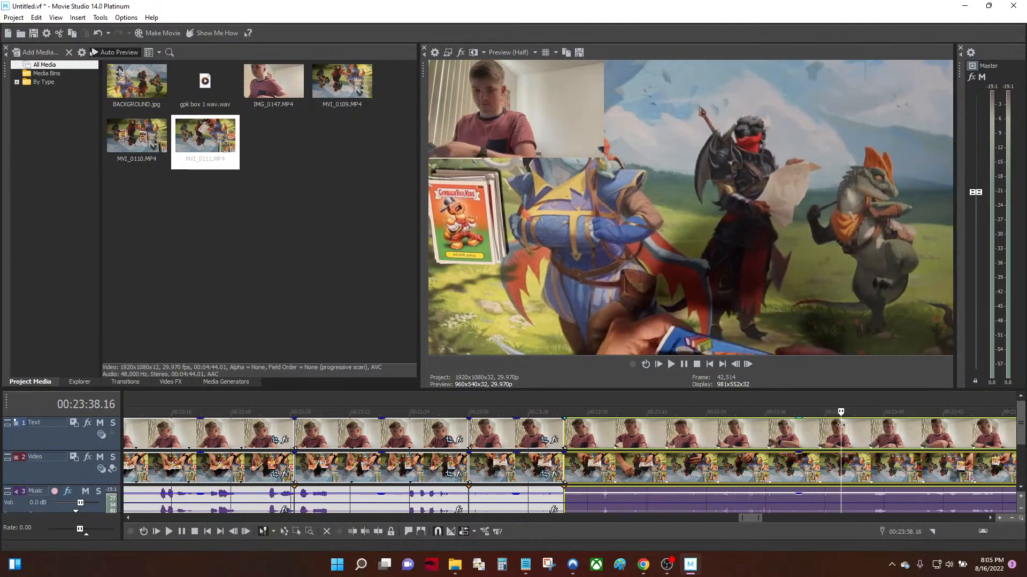
left_click_drag(850, 426, 867, 441)
scroll(868, 441, "down", 1)
scroll(869, 441, "down", 1)
left_click_drag(569, 412, 714, 435)
key("space")
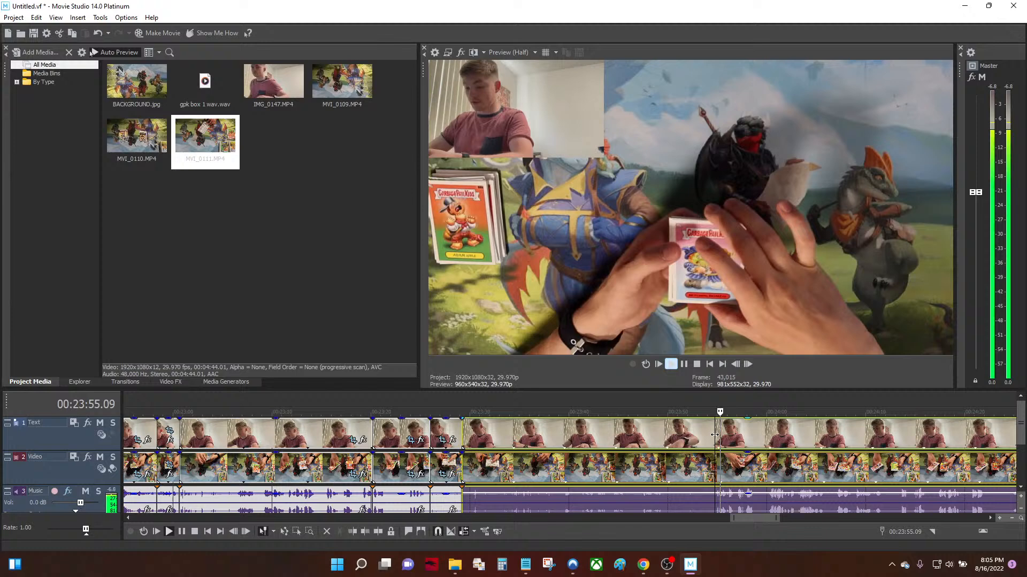
key("space")
left_click_drag(715, 412, 690, 413)
Delete the pack-opening section between the two splits, close the gap at 00:23:29.06, and play the new join
left_click(650, 433)
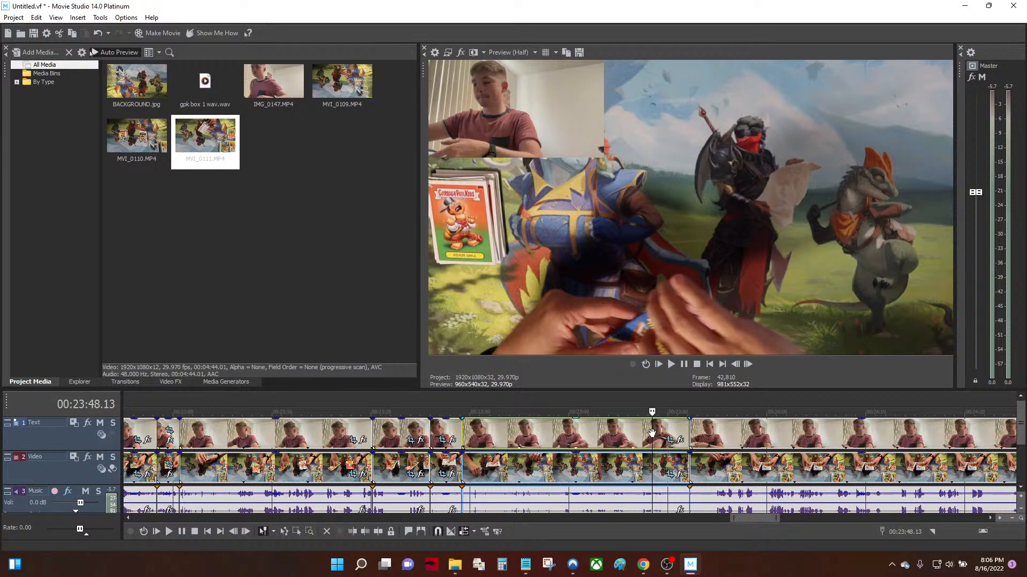
key("space")
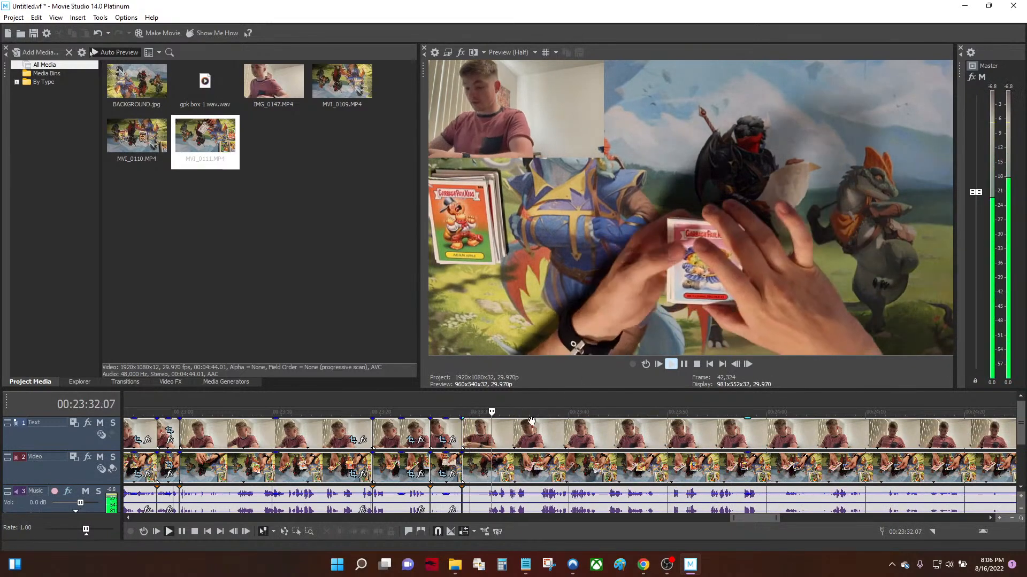
scroll(568, 434, "up", 3)
key("space")
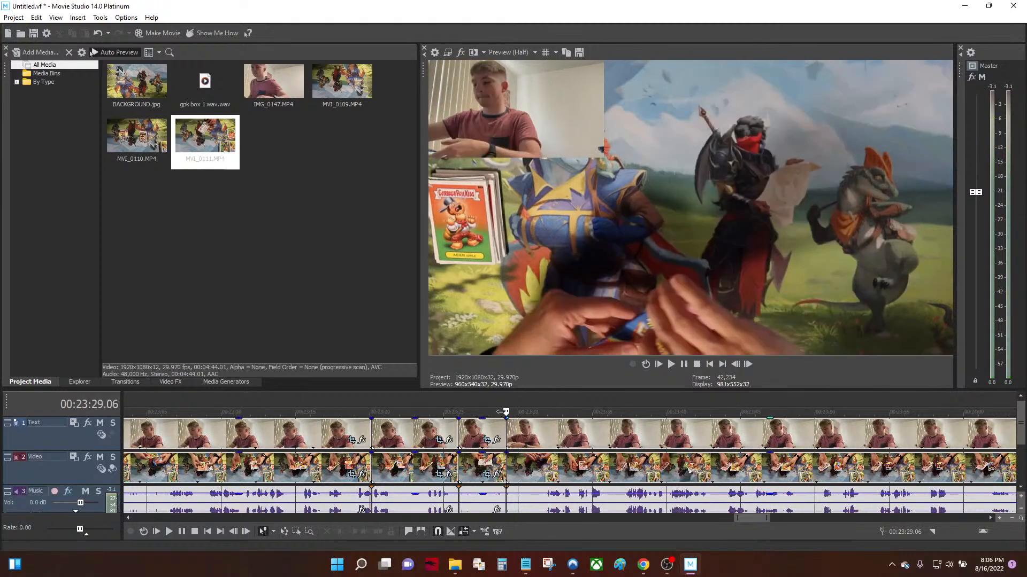
Scrub the frames just after the 00:23:29.06 cut and replay the transition from within the preceding clip
mouse_move(505, 411)
left_mouse_down()
mouse_move(532, 412)
mouse_move(520, 412)
left_mouse_up()
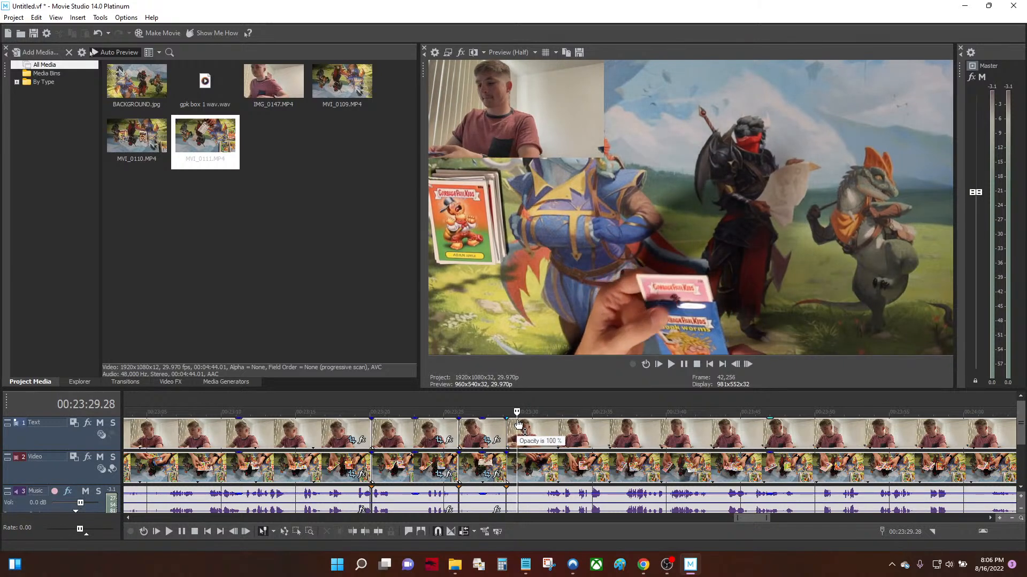
left_click(489, 428)
key("space")
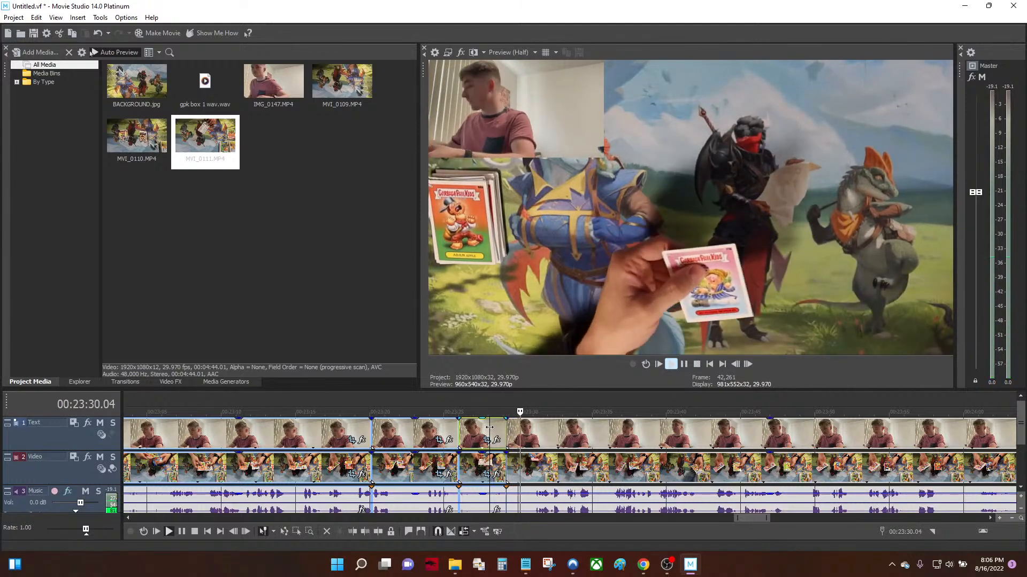